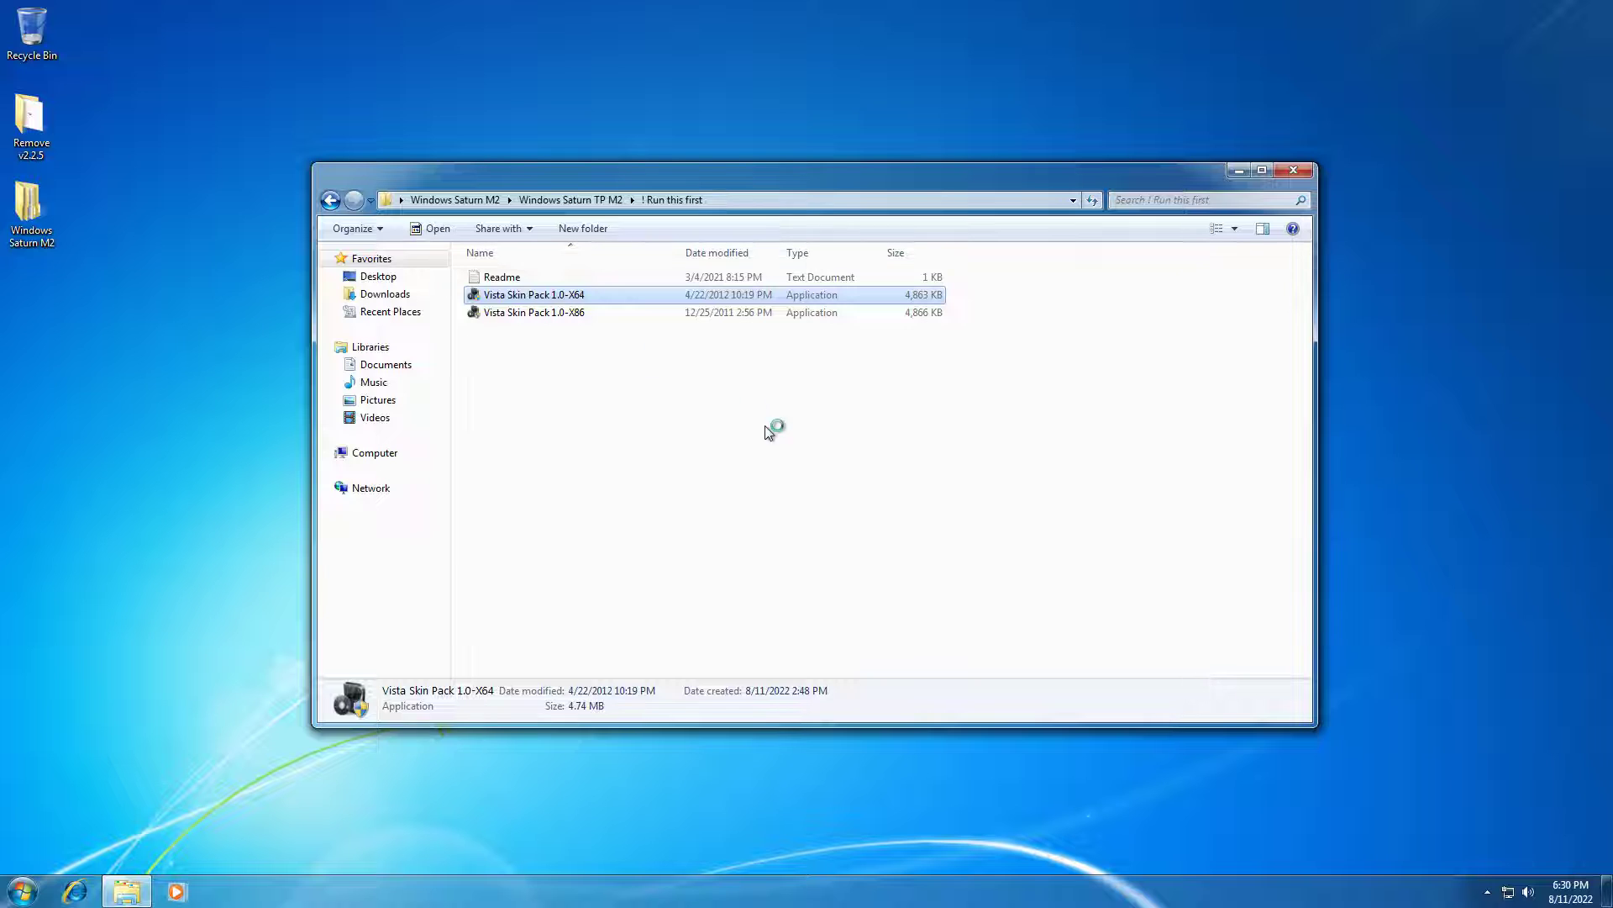
Start the Vista Skin Pack 1.0-X64 installer and minimize the folder window behind it
left_click(886, 493)
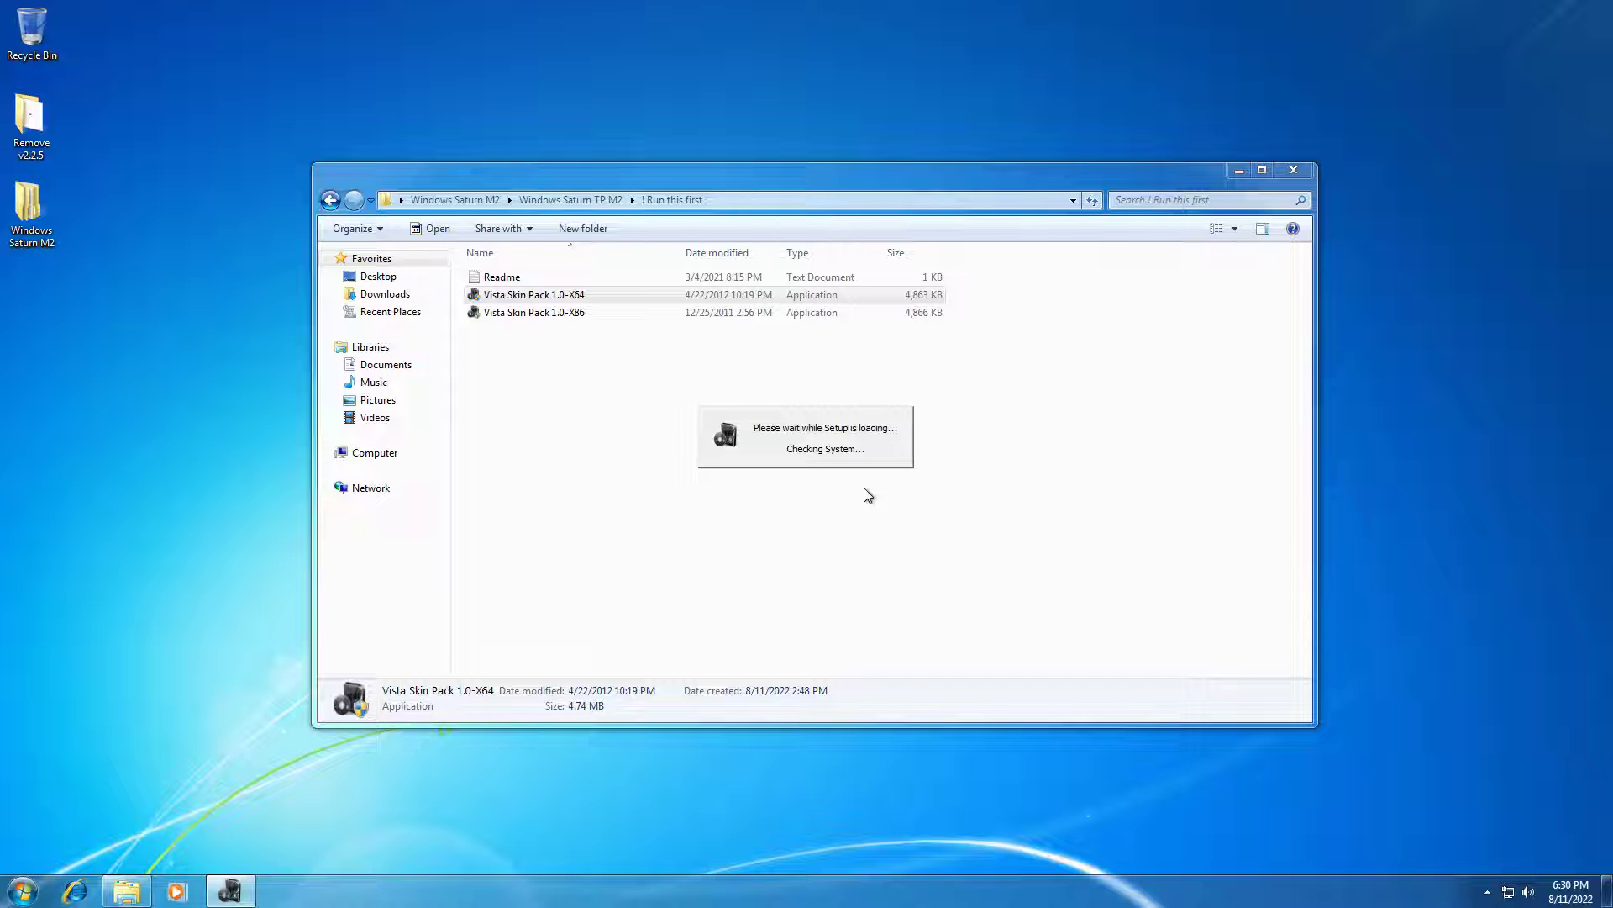
left_click(1240, 171)
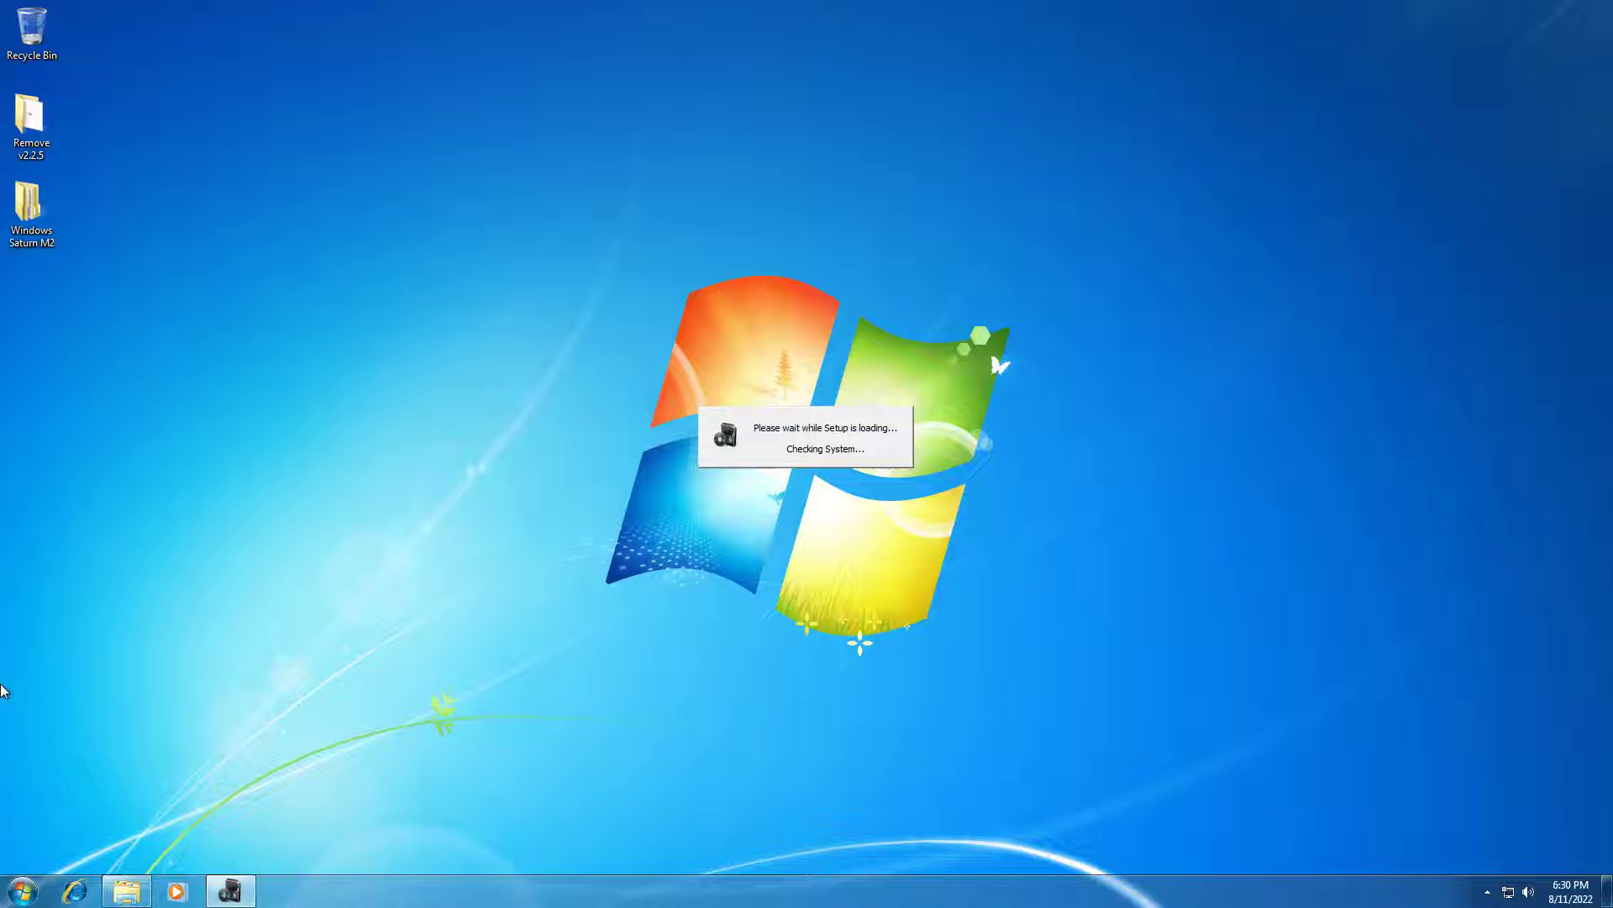
left_click(20, 892)
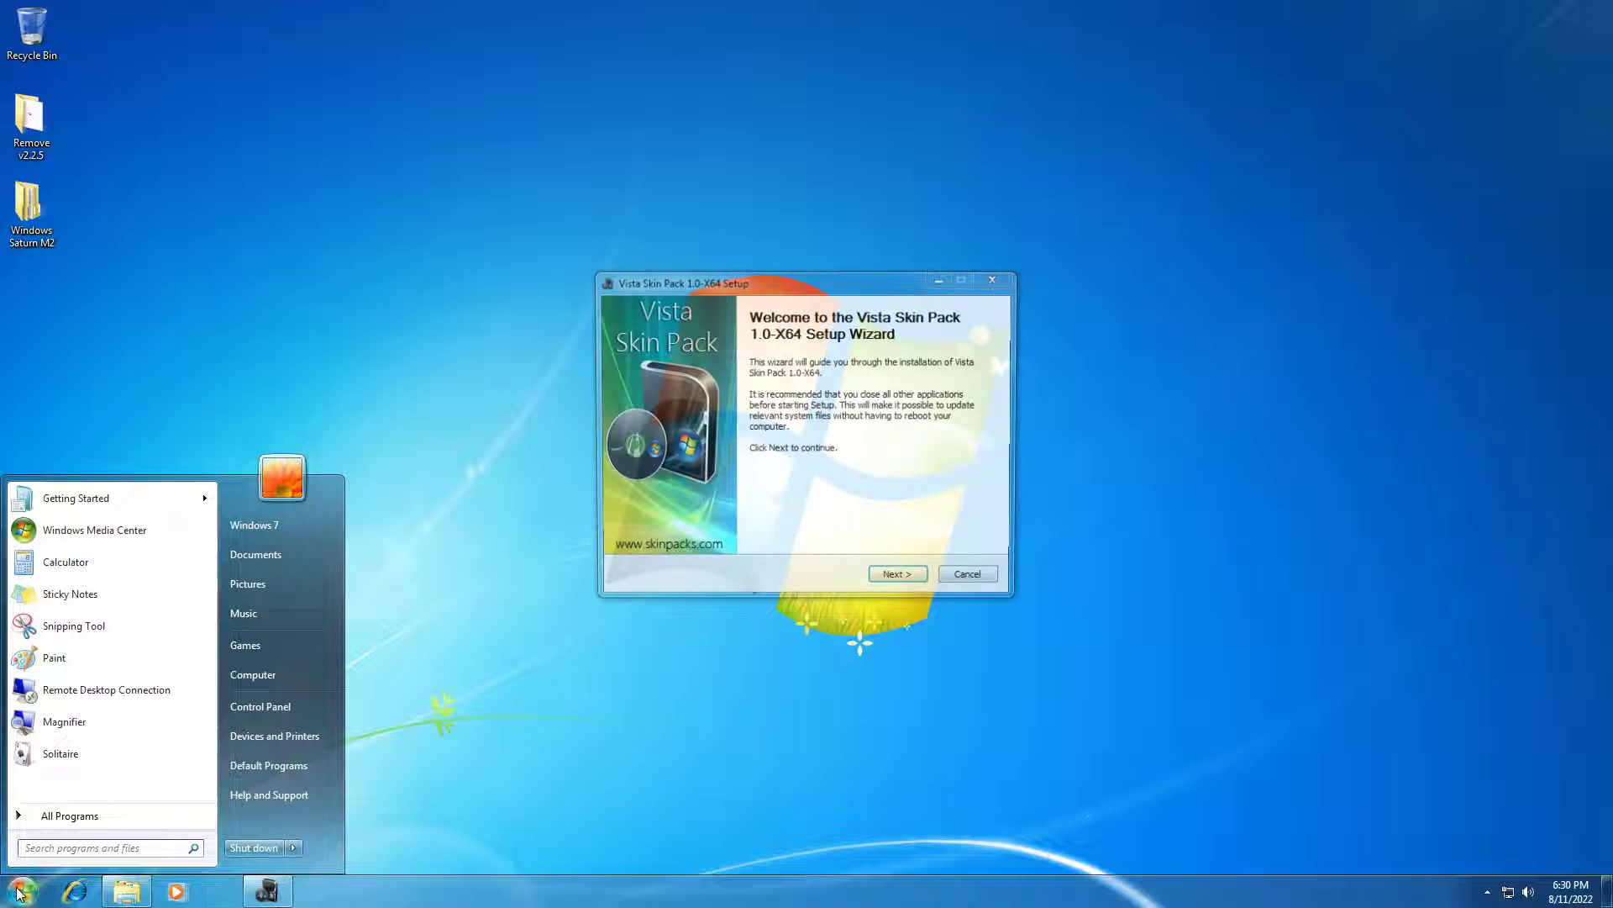
left_click(21, 891)
Accept the licence agreement, install Vista Skin Pack 1.0-X64 and finish the setup with a restart
left_click(878, 573)
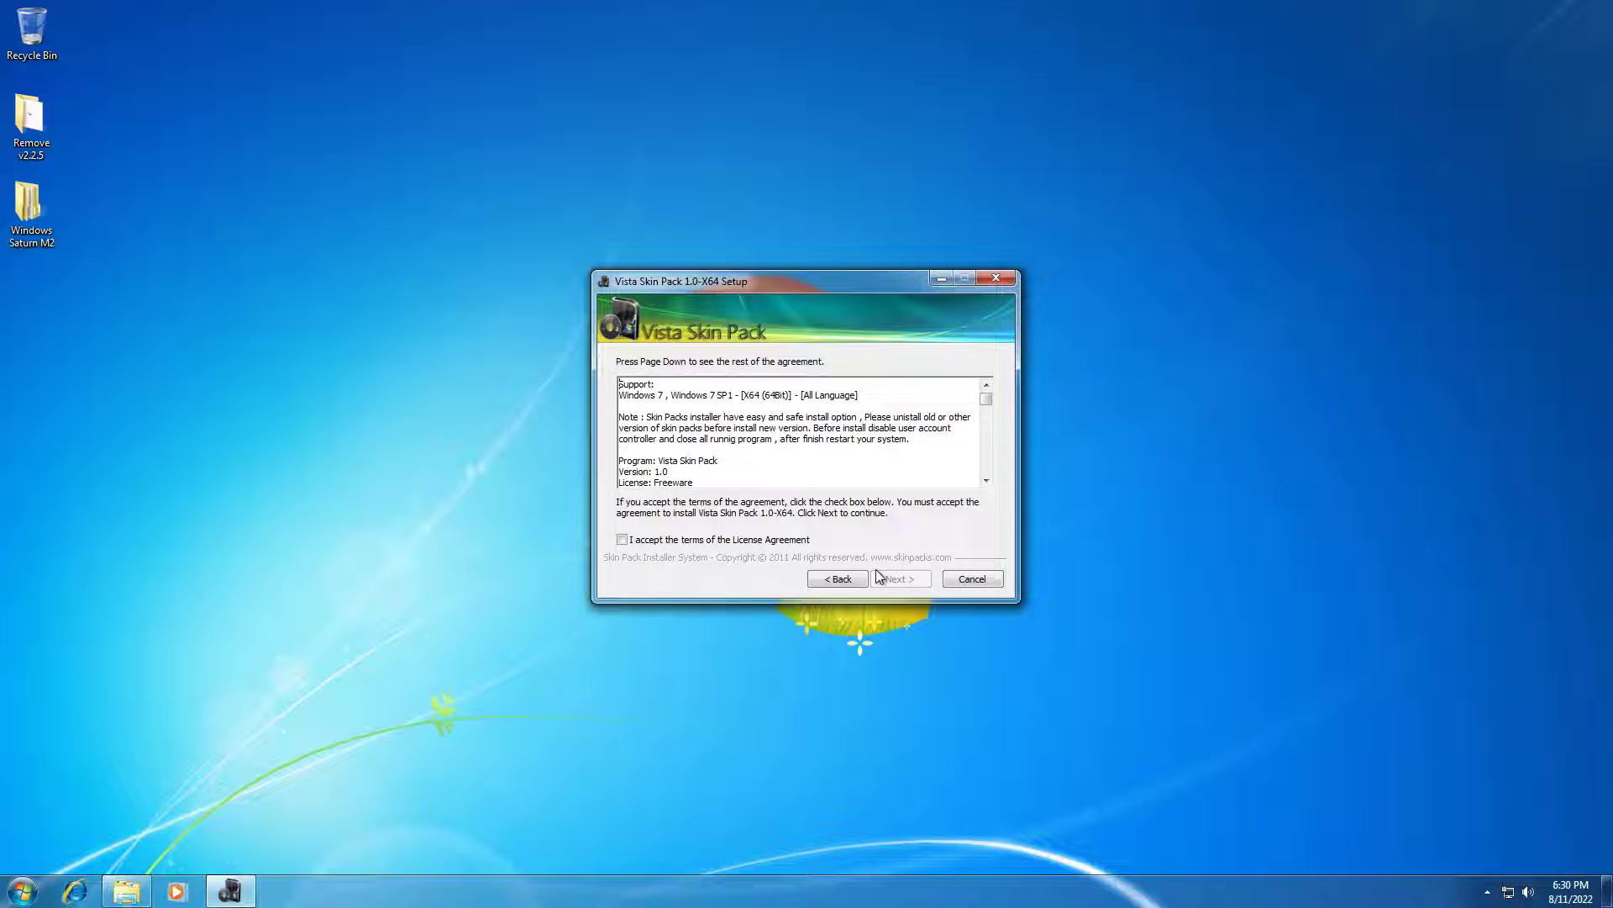
left_click(798, 541)
left_click(899, 579)
left_click(900, 579)
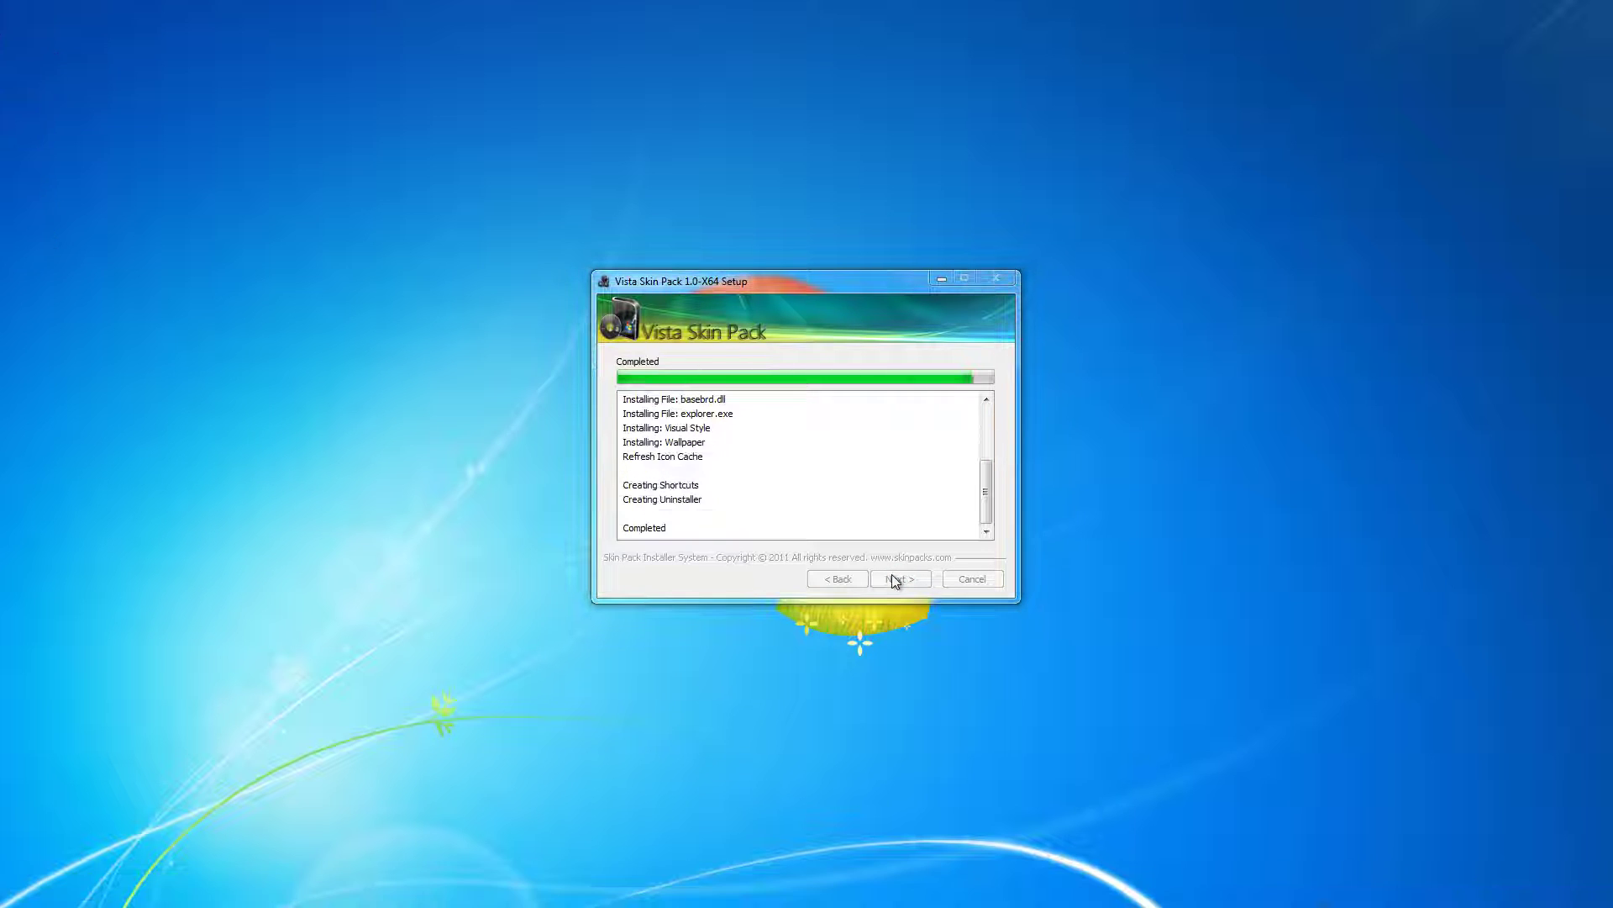
left_click(894, 579)
left_click(894, 580)
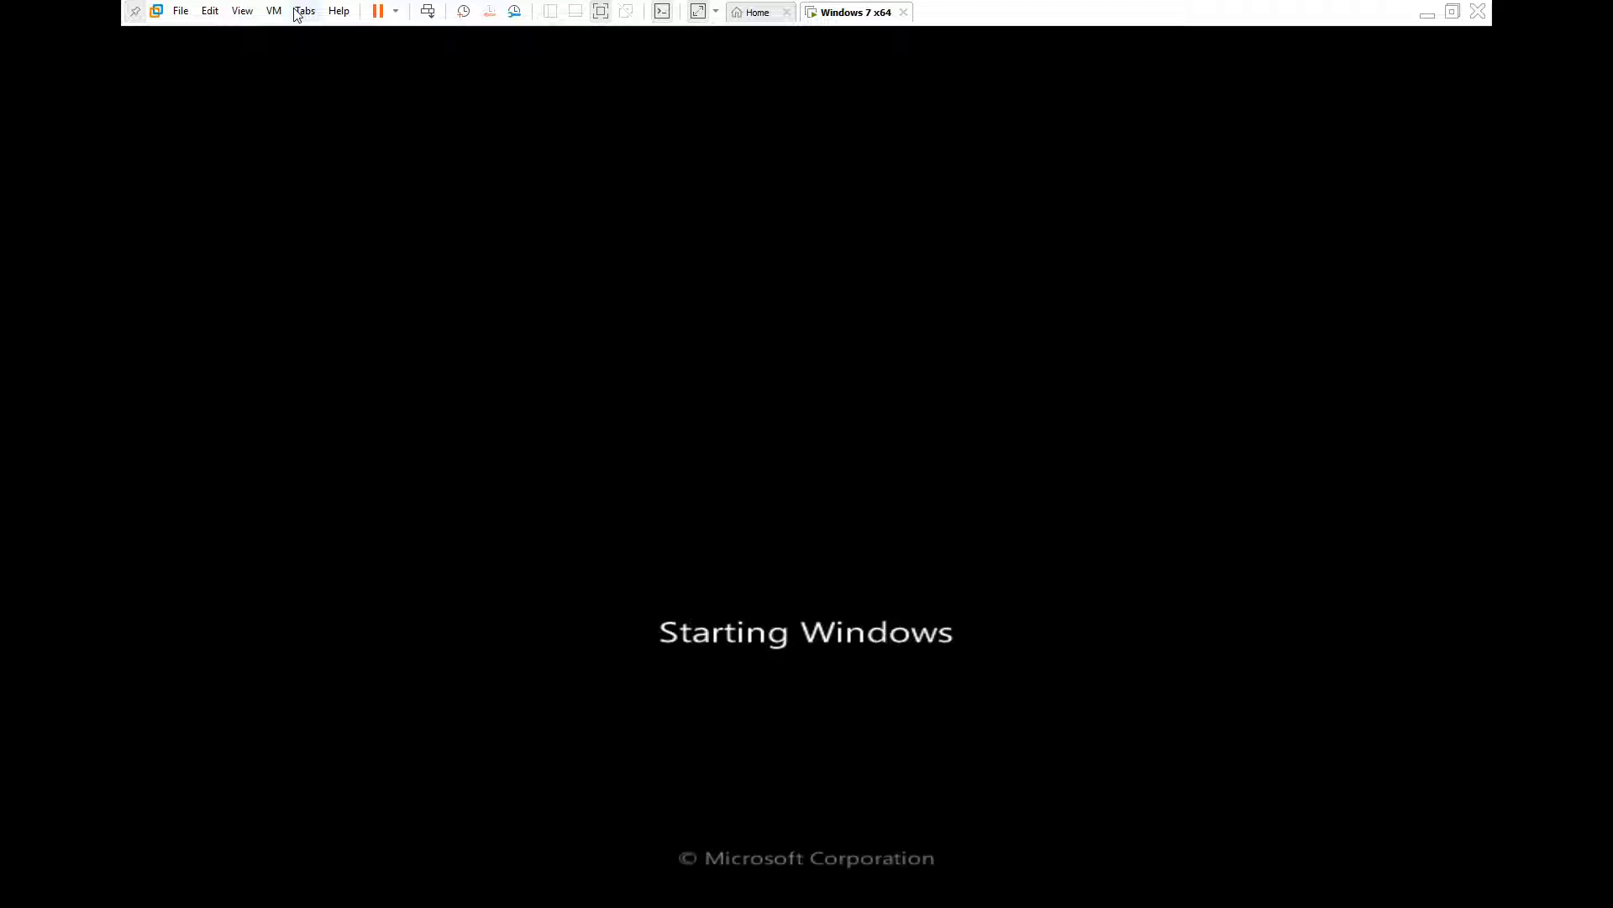
left_click(244, 11)
left_click(260, 55)
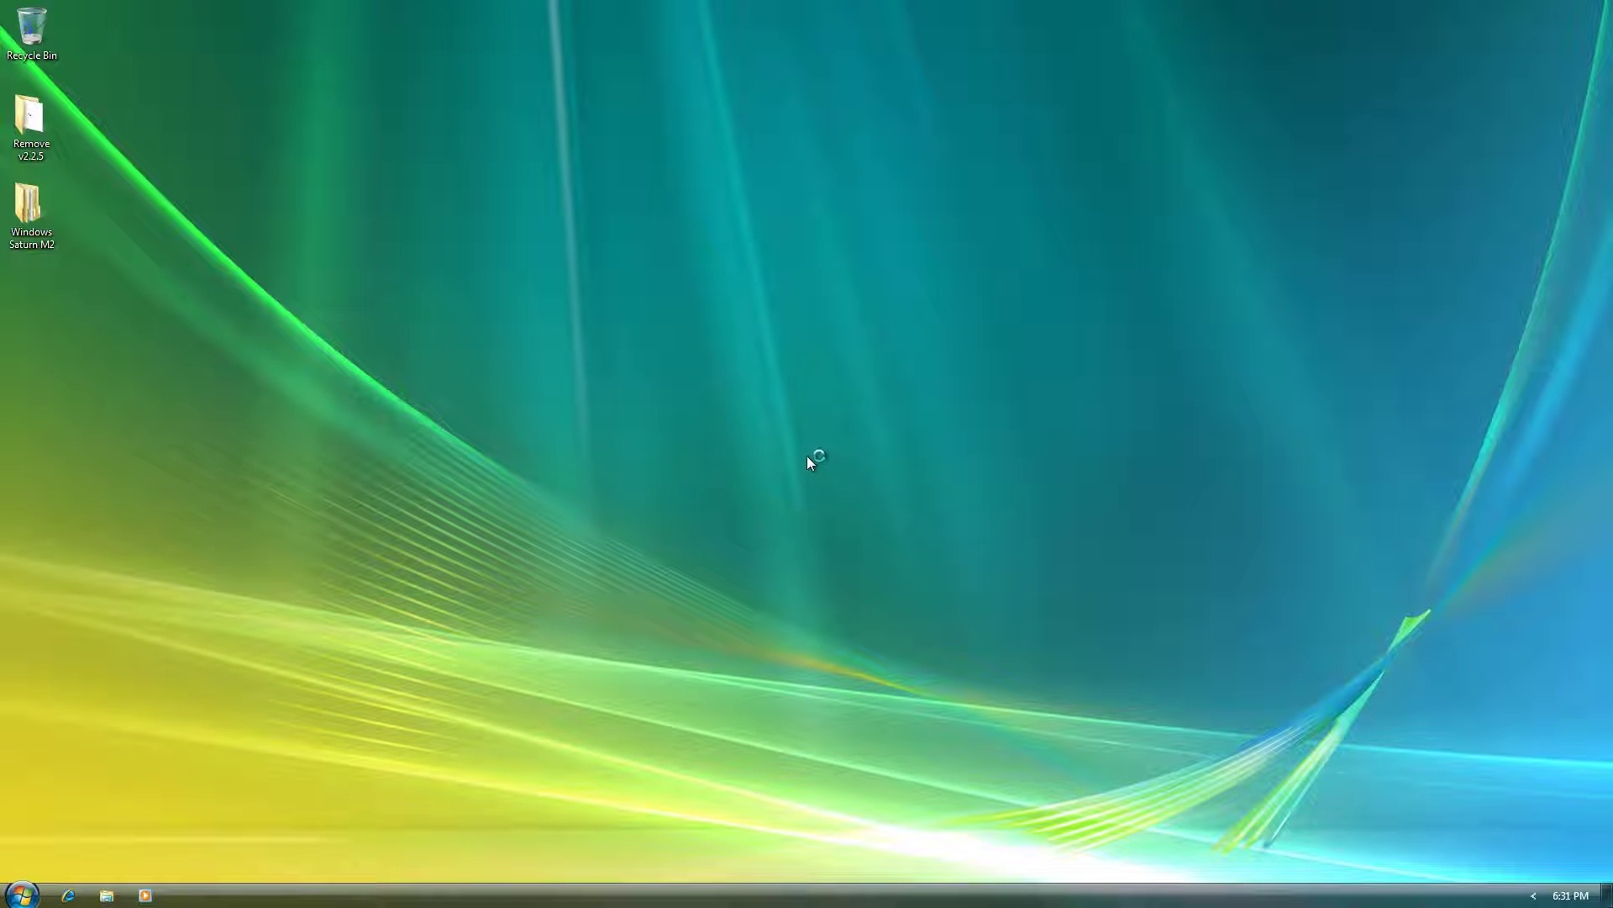
View the computer's system properties
left_click(18, 896)
left_click(18, 896)
left_click(18, 896)
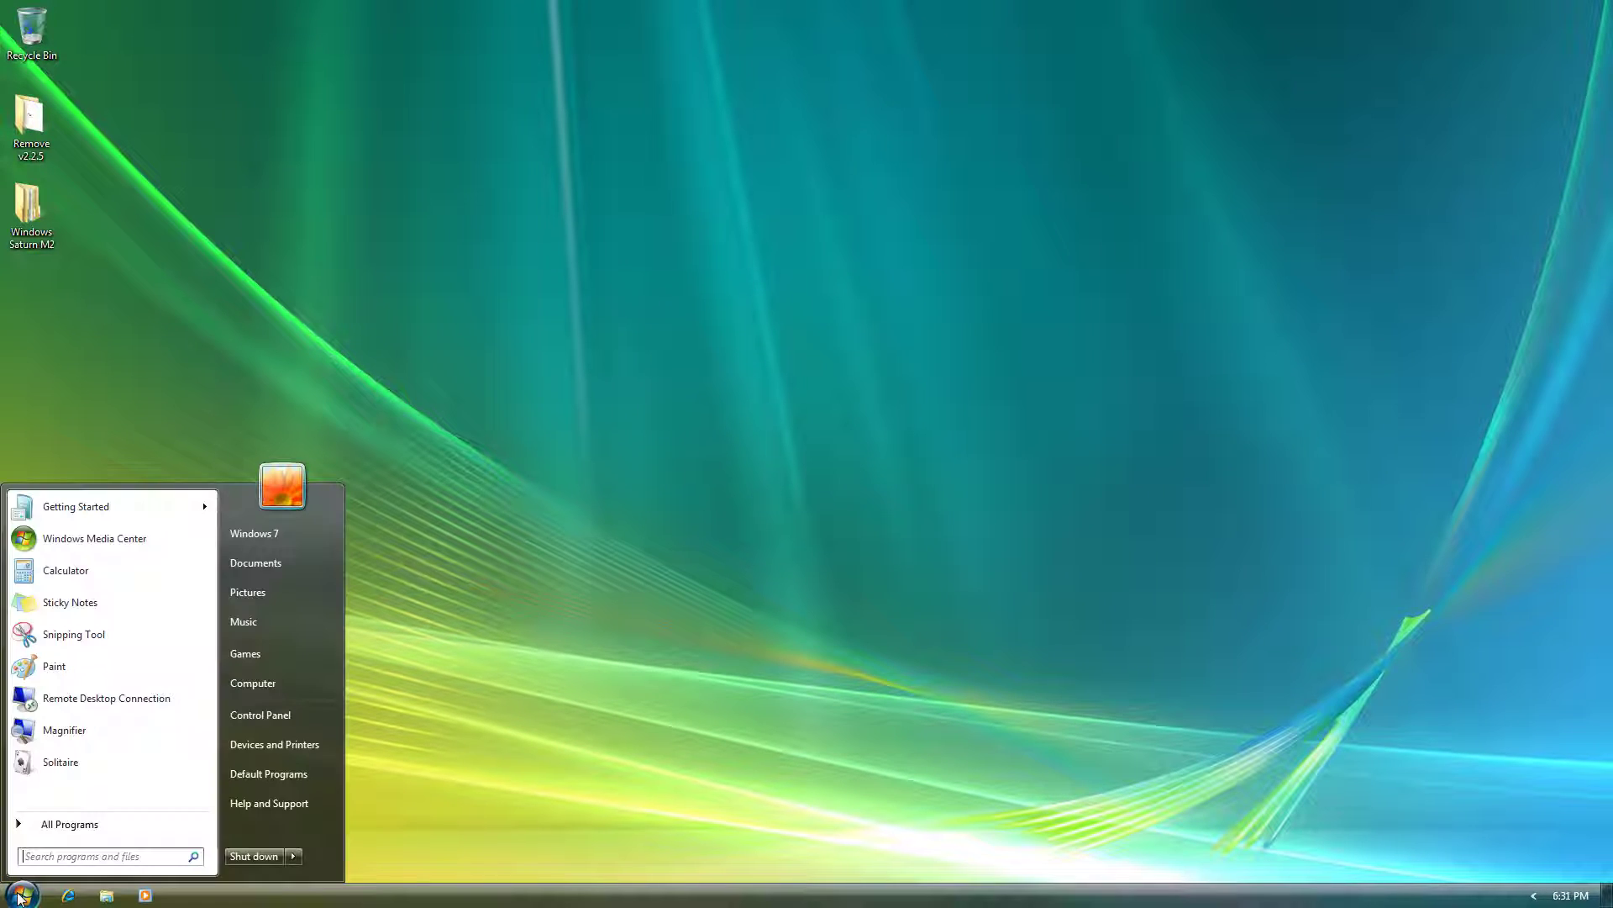
right_click(270, 687)
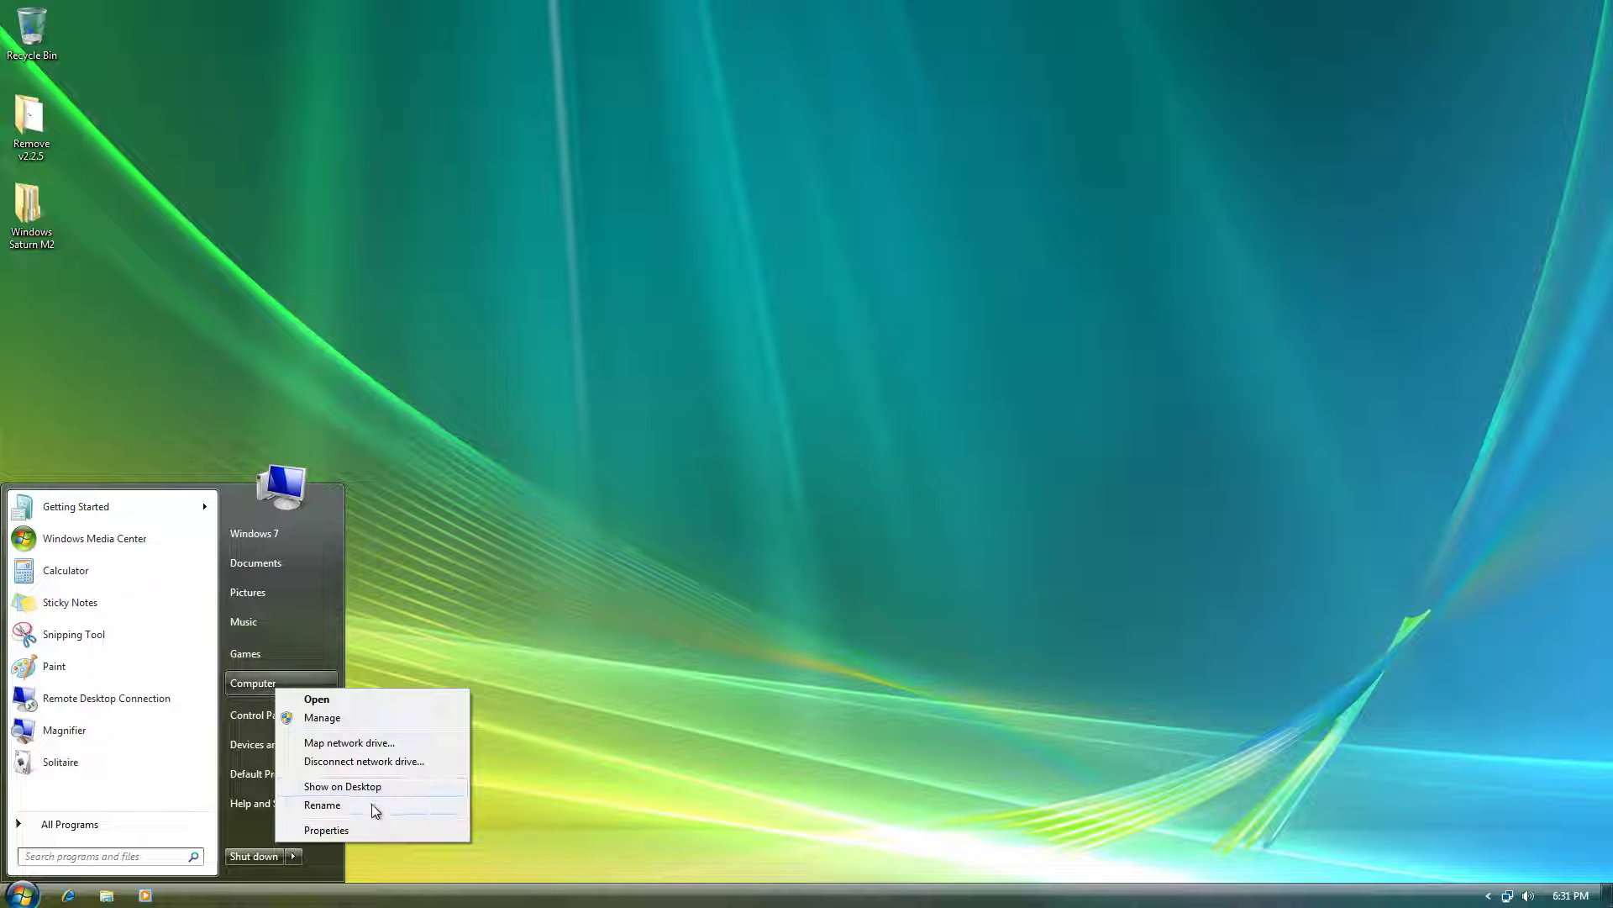
left_click(363, 832)
Open the Windows Saturn TP M2 folder inside the desktop folder Windows Saturn M2
double_click(55, 215)
double_click(632, 279)
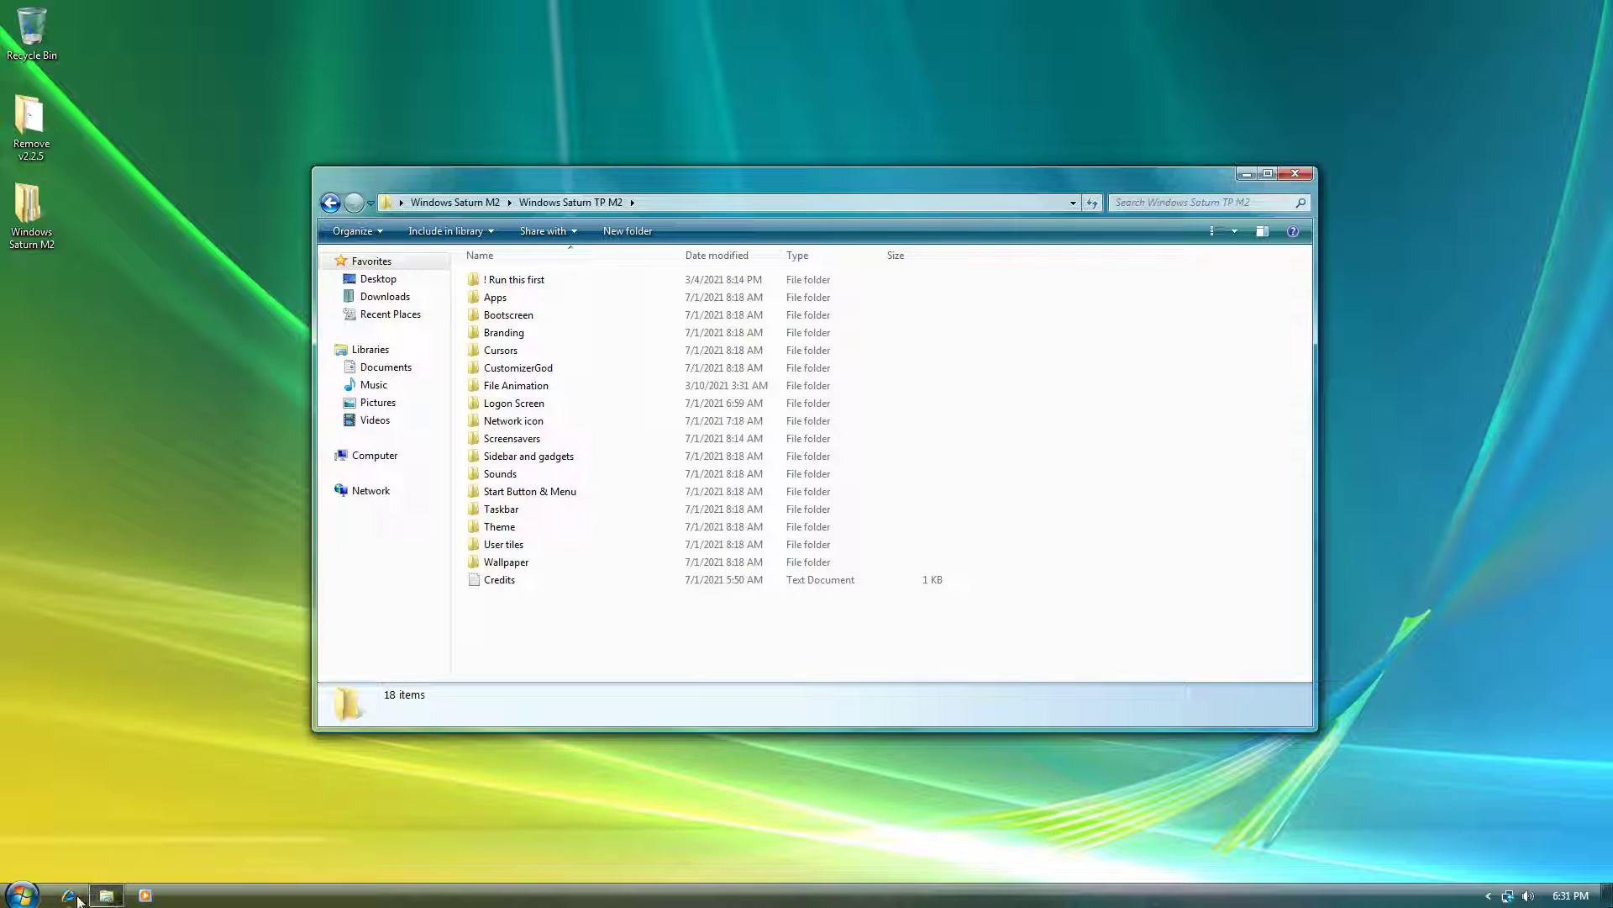
Unpin Internet Explorer, Windows Explorer and Windows Media Player from the taskbar
right_click(68, 895)
left_click(59, 856)
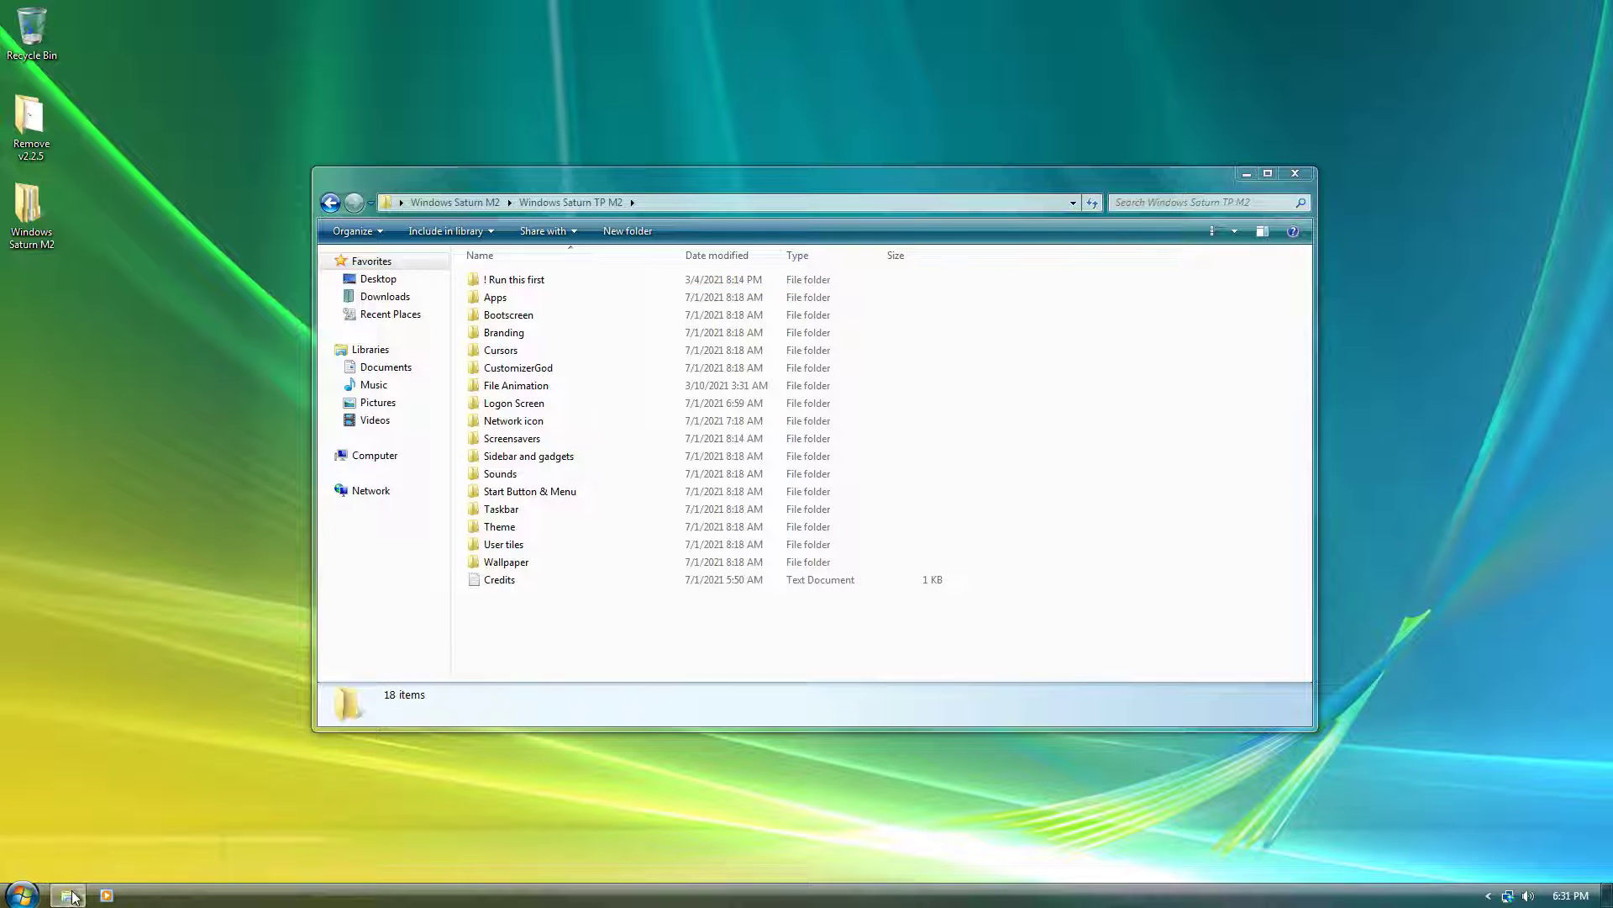
right_click(67, 895)
left_click(72, 835)
right_click(105, 895)
left_click(87, 858)
Set the taskbar buttons to combine only when the taskbar is full and apply the change
right_click(188, 900)
left_click(190, 893)
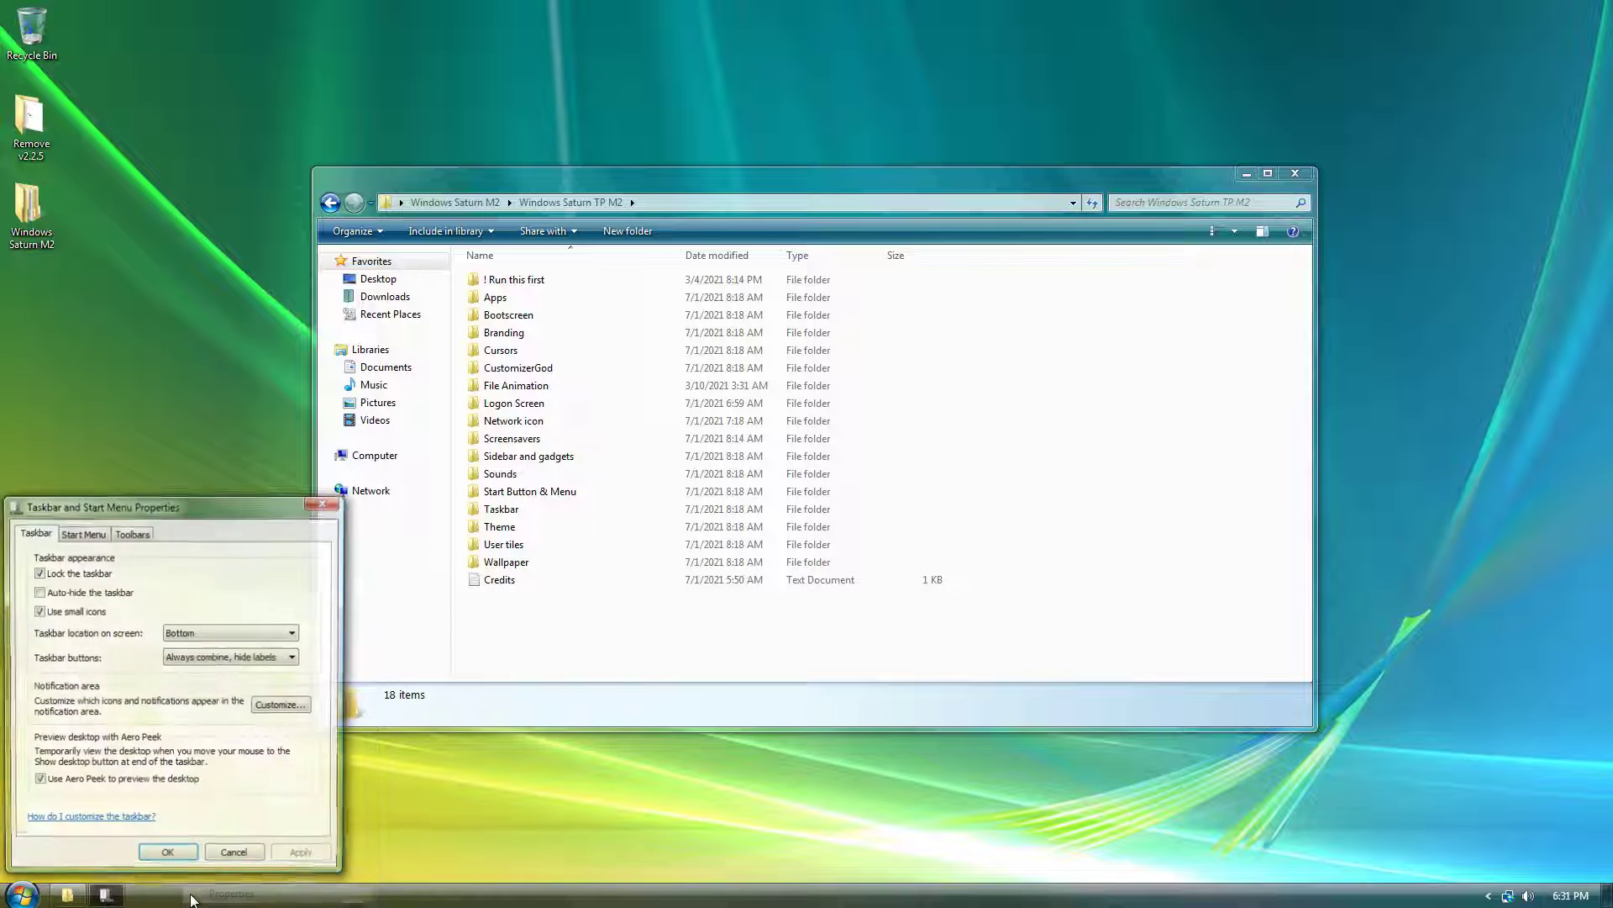
left_click(187, 657)
left_click(178, 683)
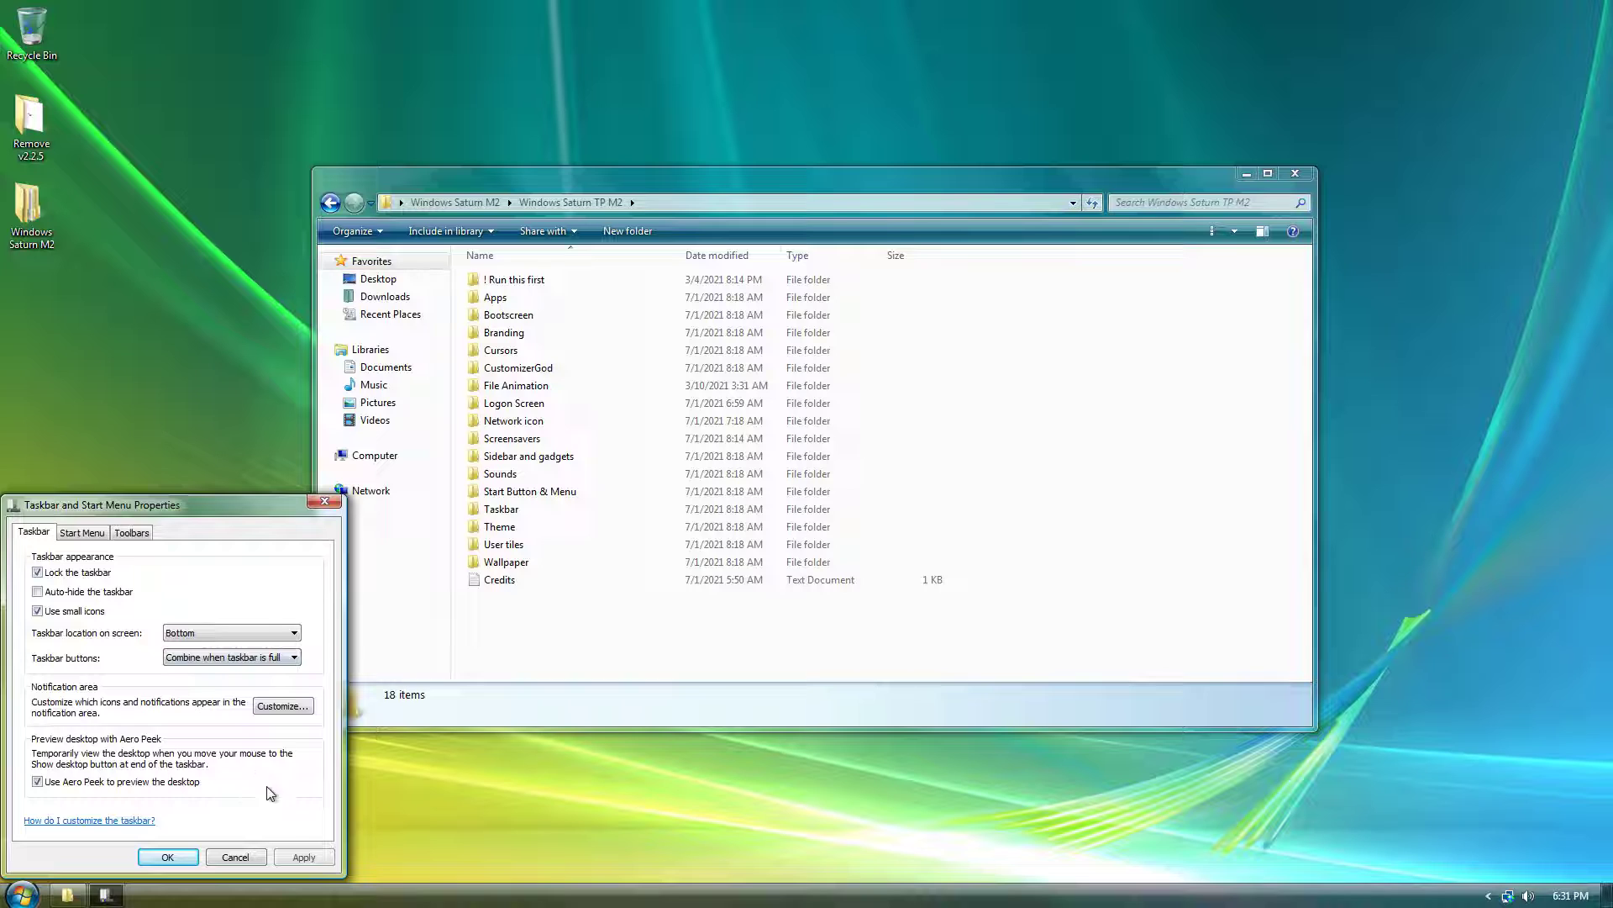
left_click(304, 857)
left_click(172, 857)
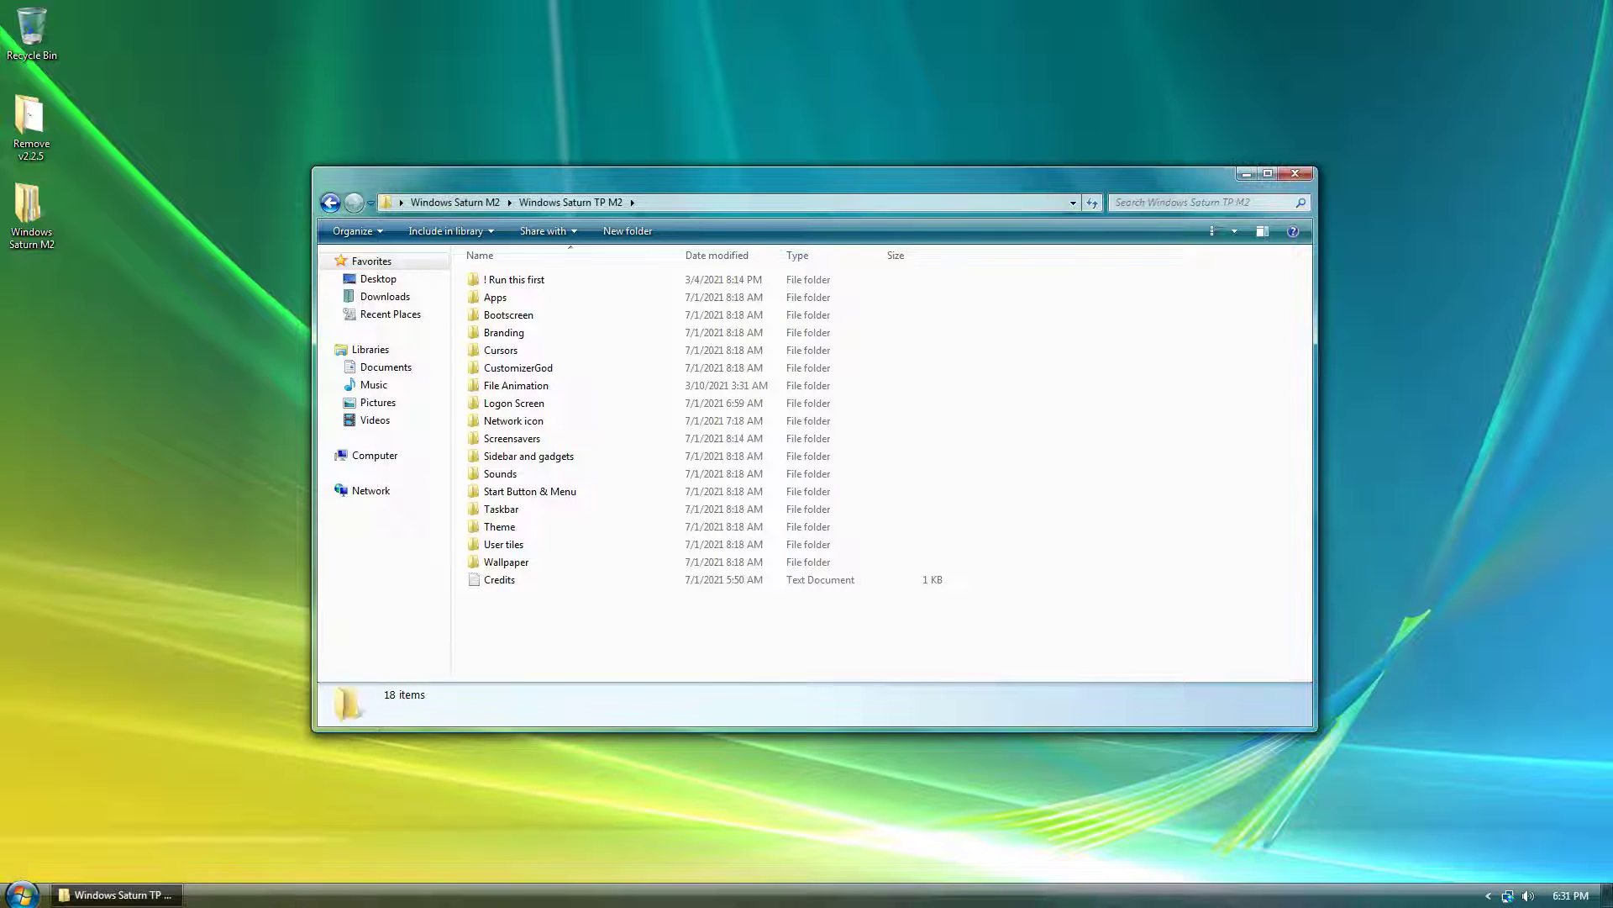
Start adding a new taskbar toolbar and browse to the C:\Users\Windows 7 folder
right_click(427, 902)
mouse_move(607, 739)
left_click(630, 818)
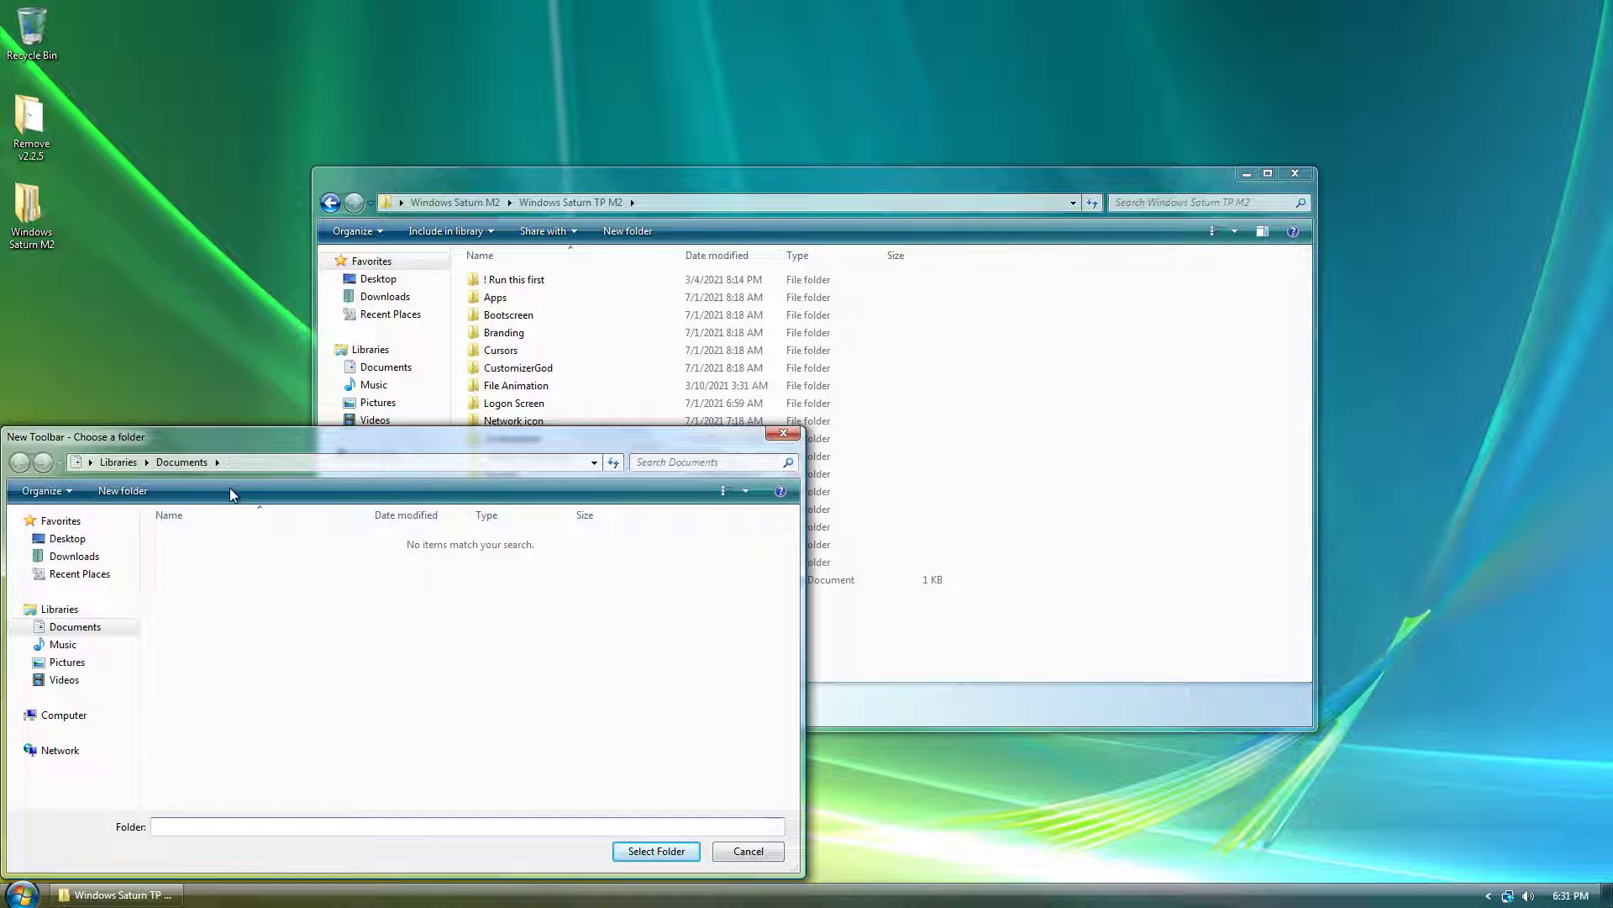
left_click(17, 714)
left_click(71, 732)
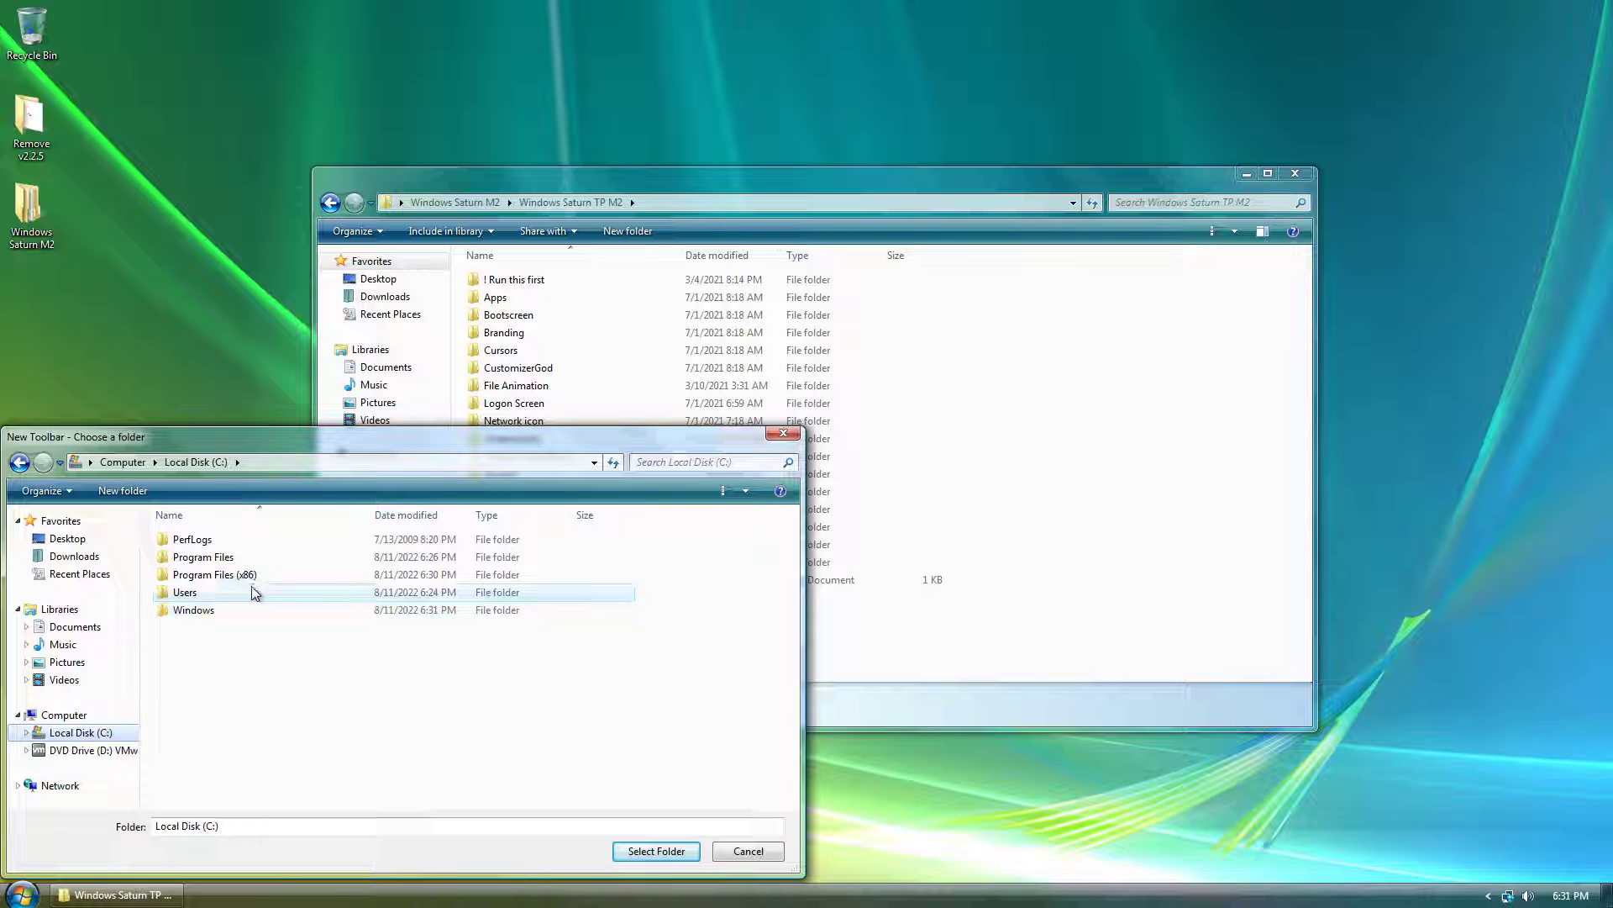
double_click(195, 593)
left_click(229, 559)
double_click(228, 559)
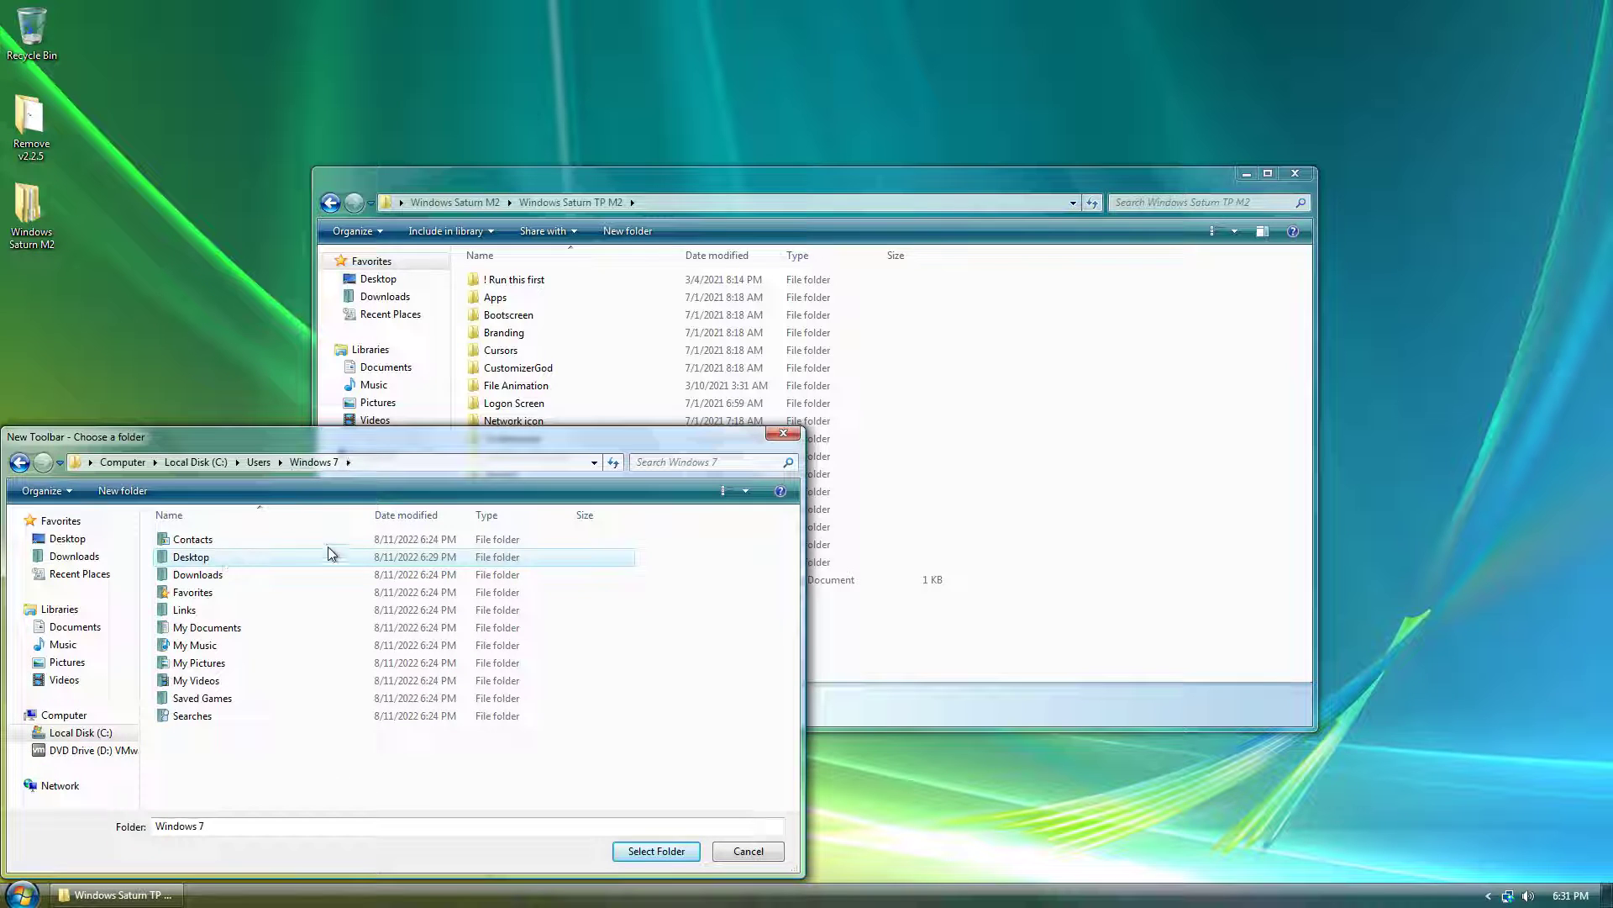
Go to the hidden AppData folder of the Windows 7 user by extending the folder path
left_click(416, 466)
left_click(415, 465)
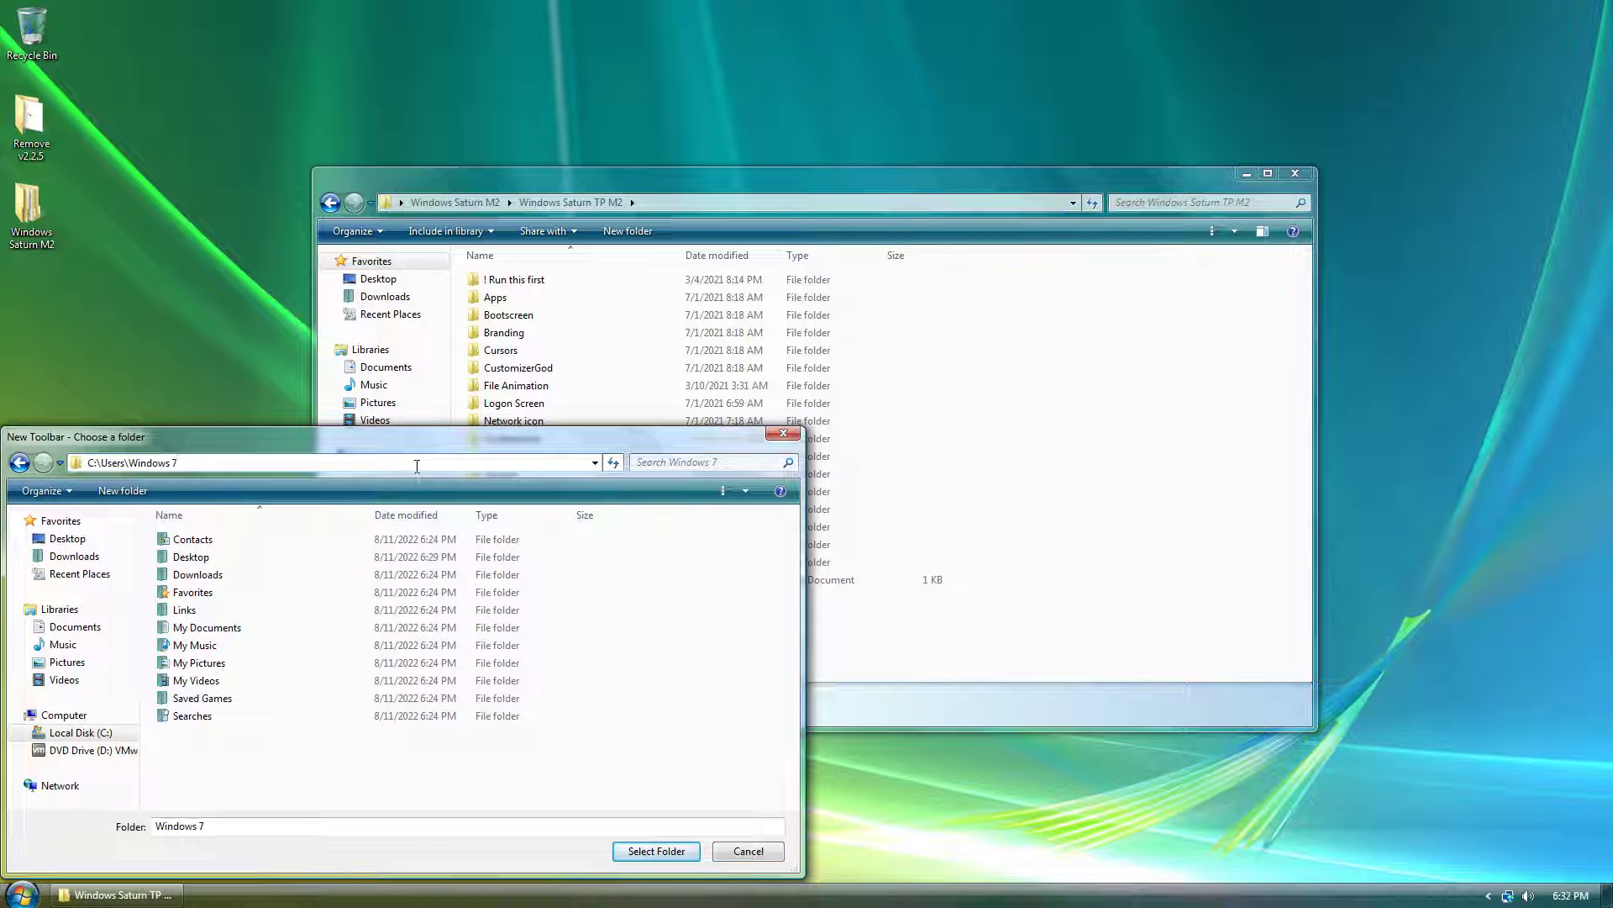
type("\\")
key("BackSpace")
type("^")
key("BackSpace")
type("@/")
key("BackSpace")
type("ppdata")
key("Return")
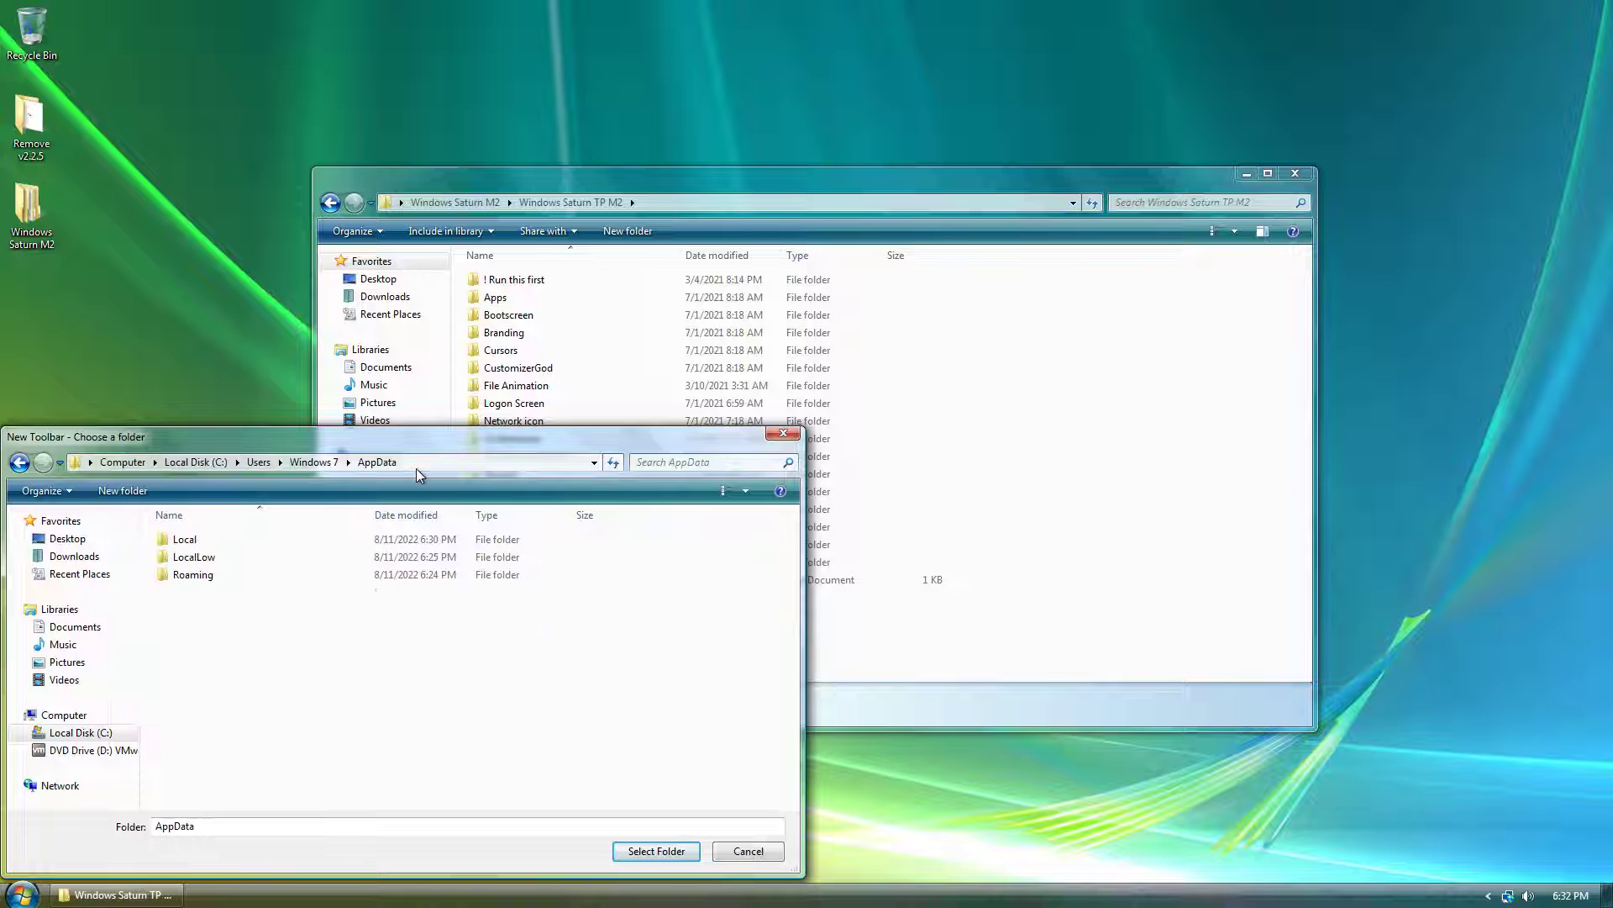
Add the Quick Launch folder from Roaming\Microsoft\Internet Explorer as a taskbar toolbar
double_click(239, 572)
double_click(239, 572)
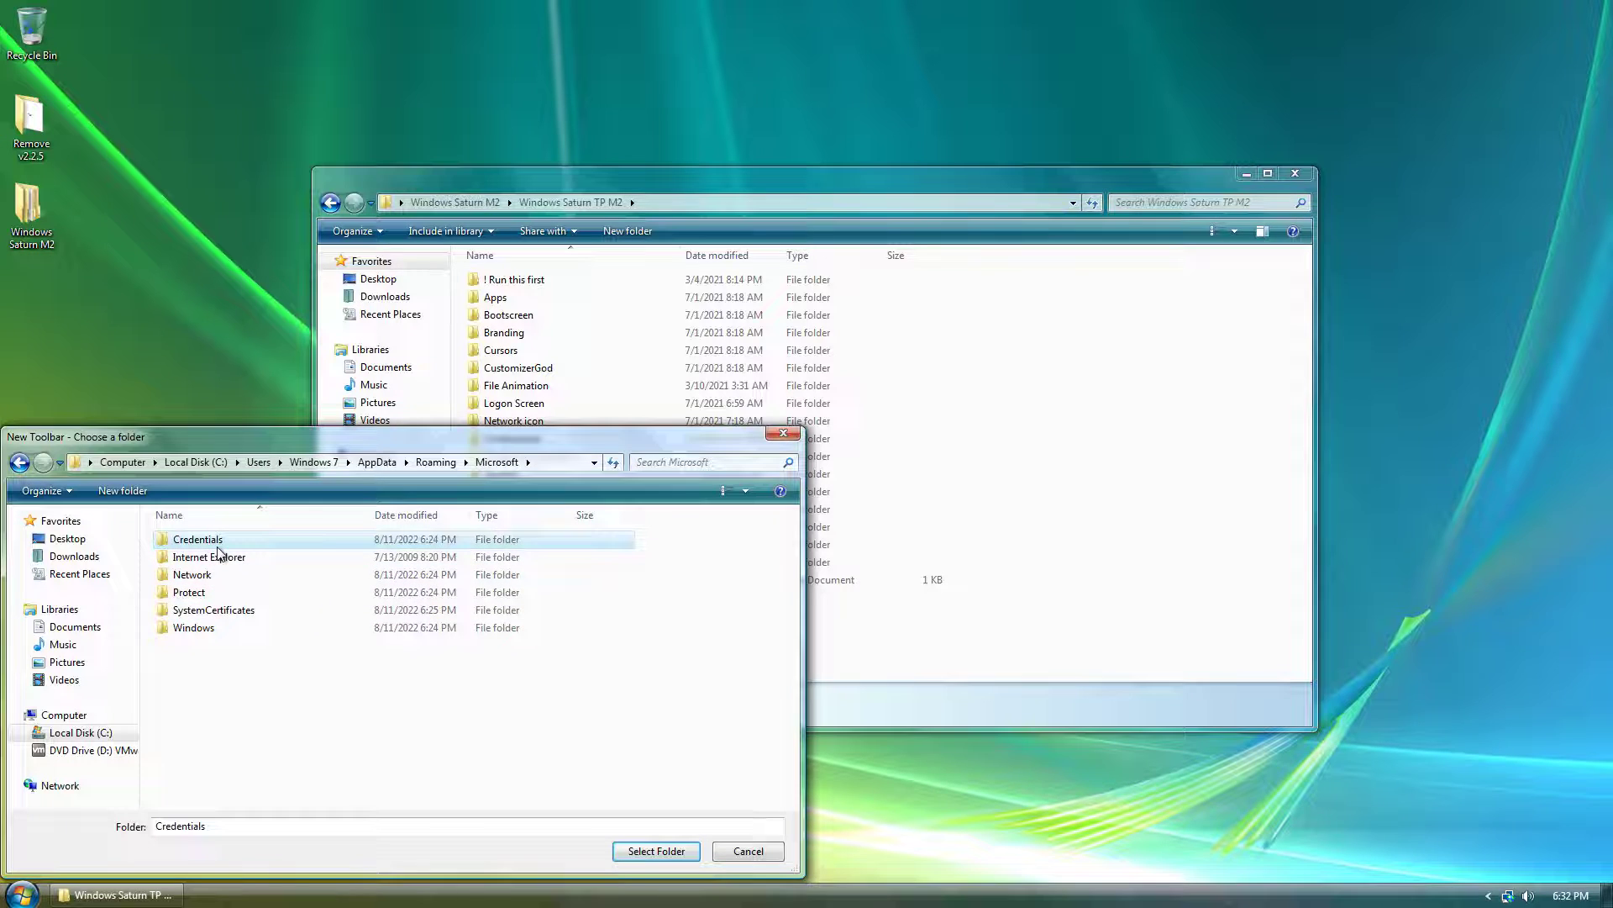
double_click(220, 558)
left_click(217, 542)
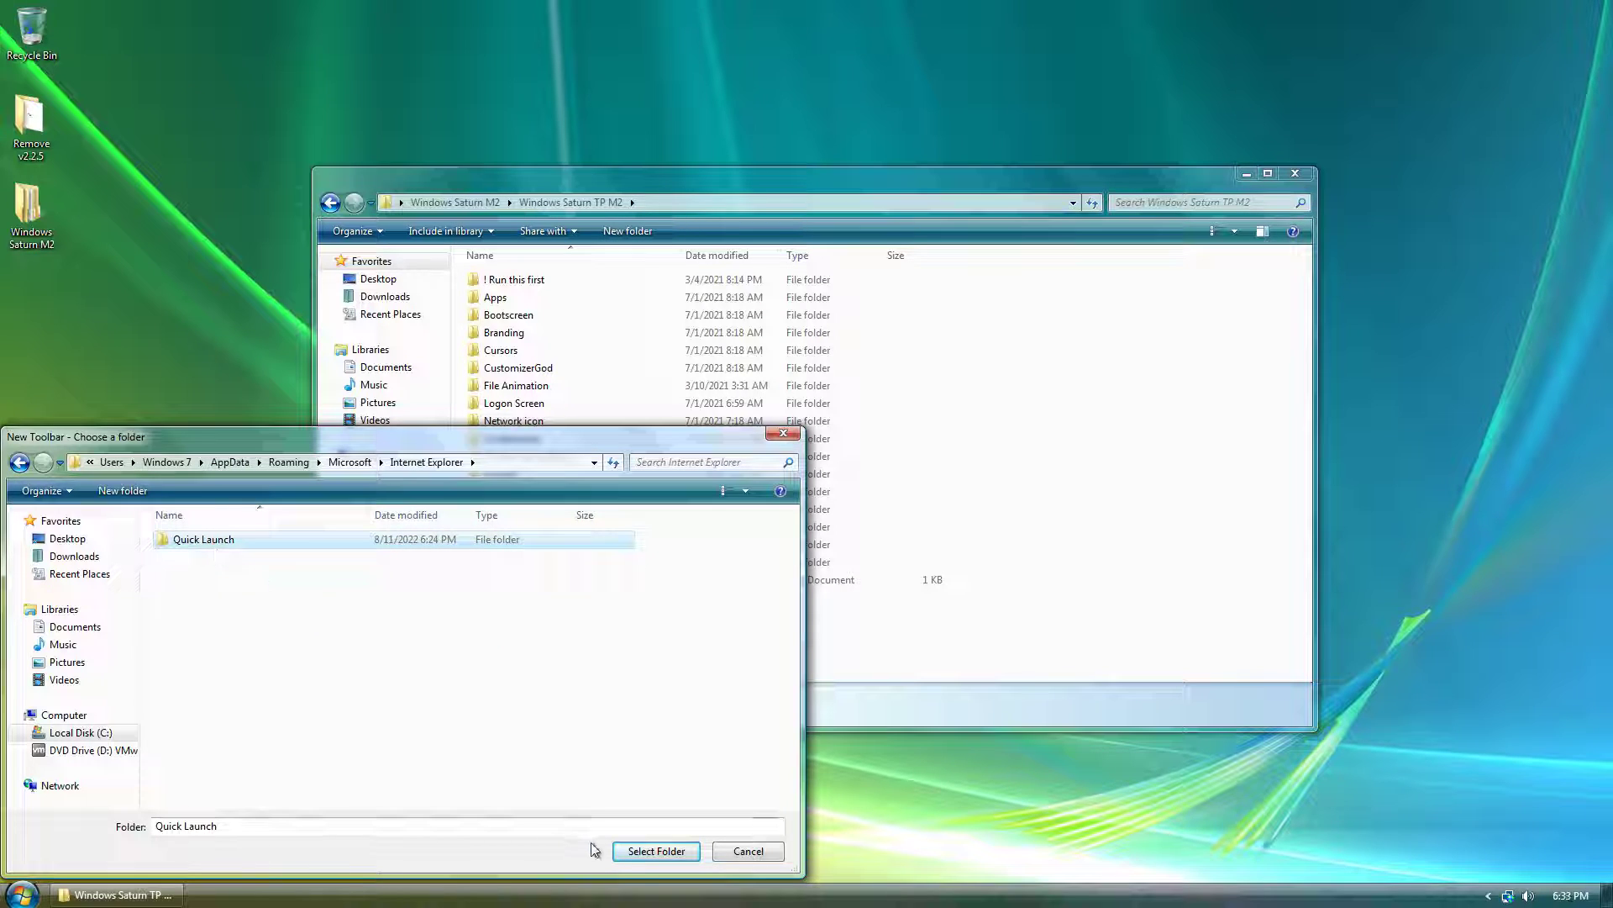
left_click(649, 850)
Unlock the taskbar and move the Quick Launch toolbar between the Start button and the window buttons
right_click(615, 893)
left_click(612, 879)
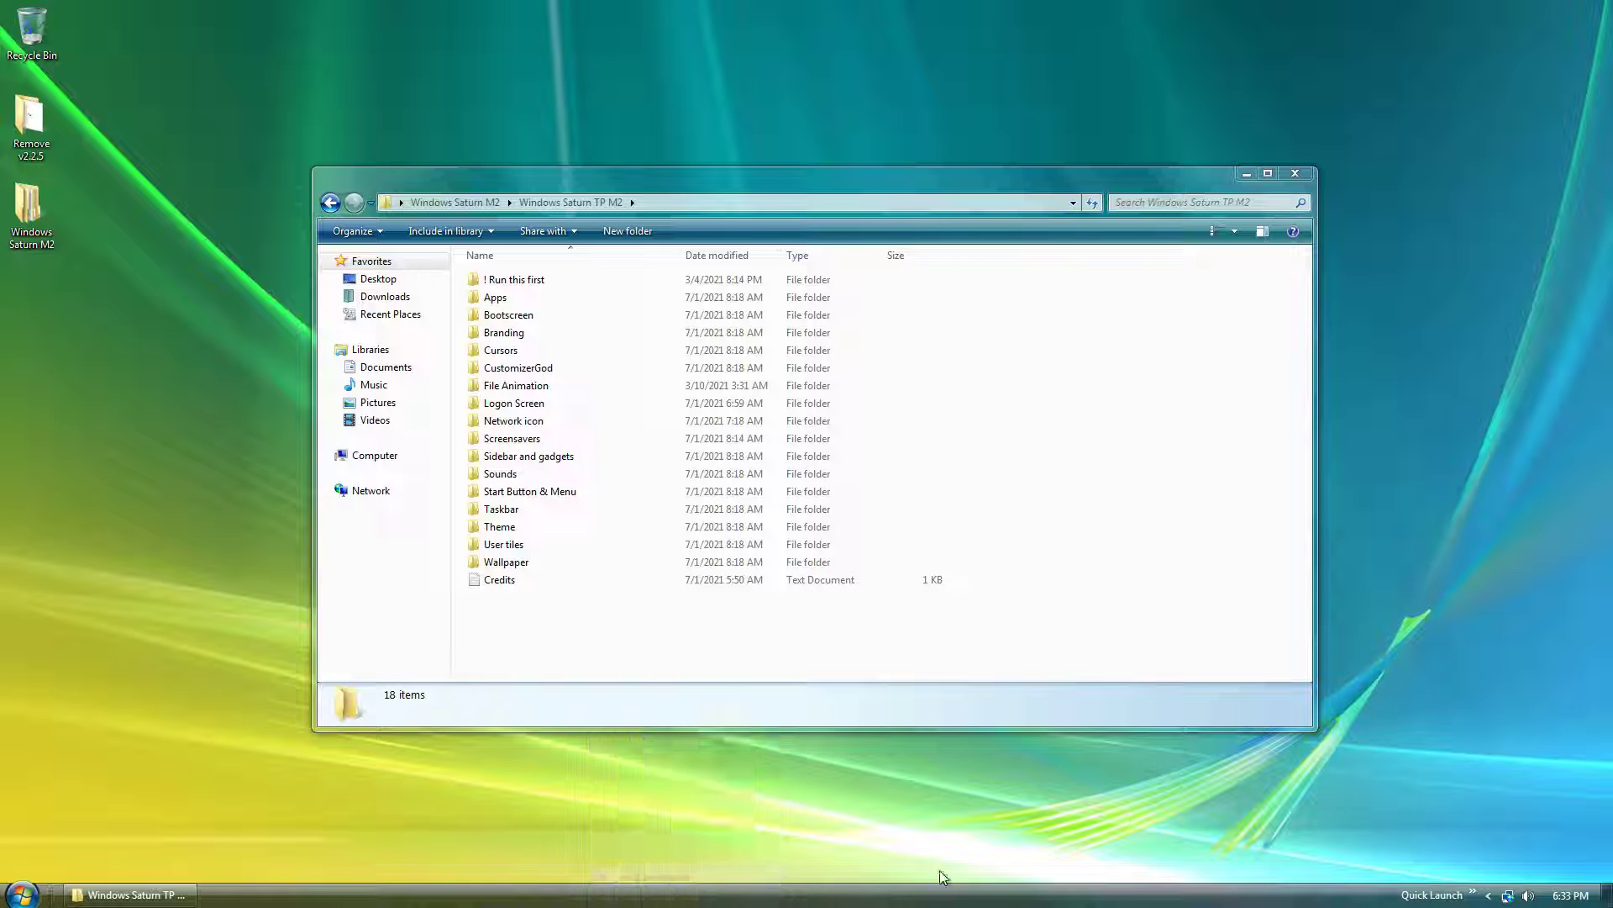
left_click_drag(1203, 902, 270, 901)
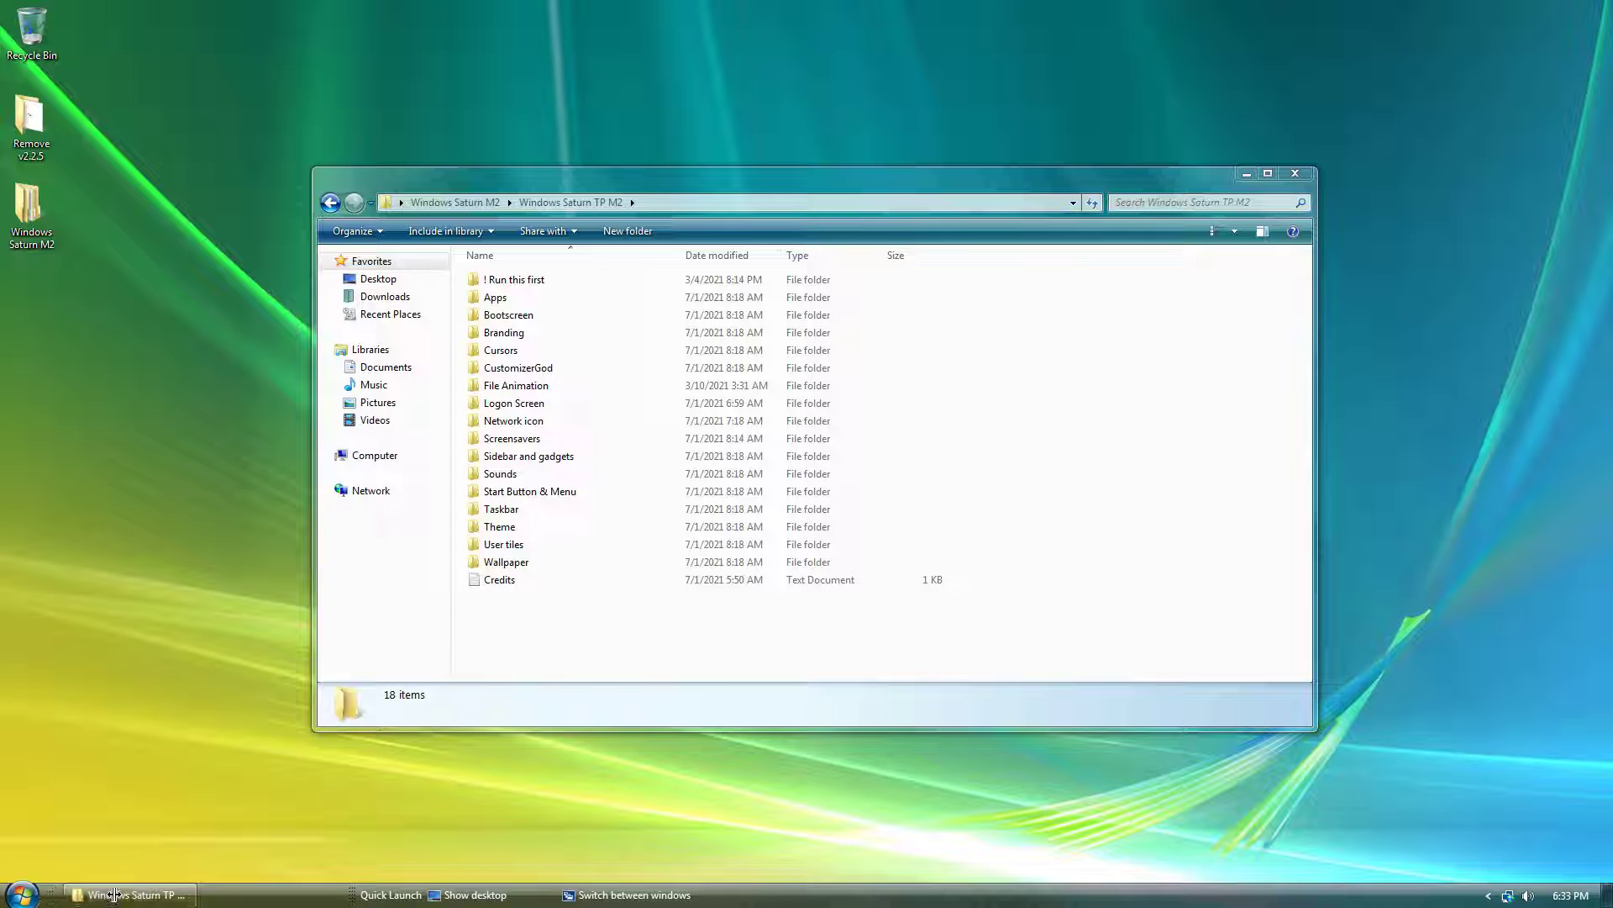
left_click_drag(181, 889, 315, 895)
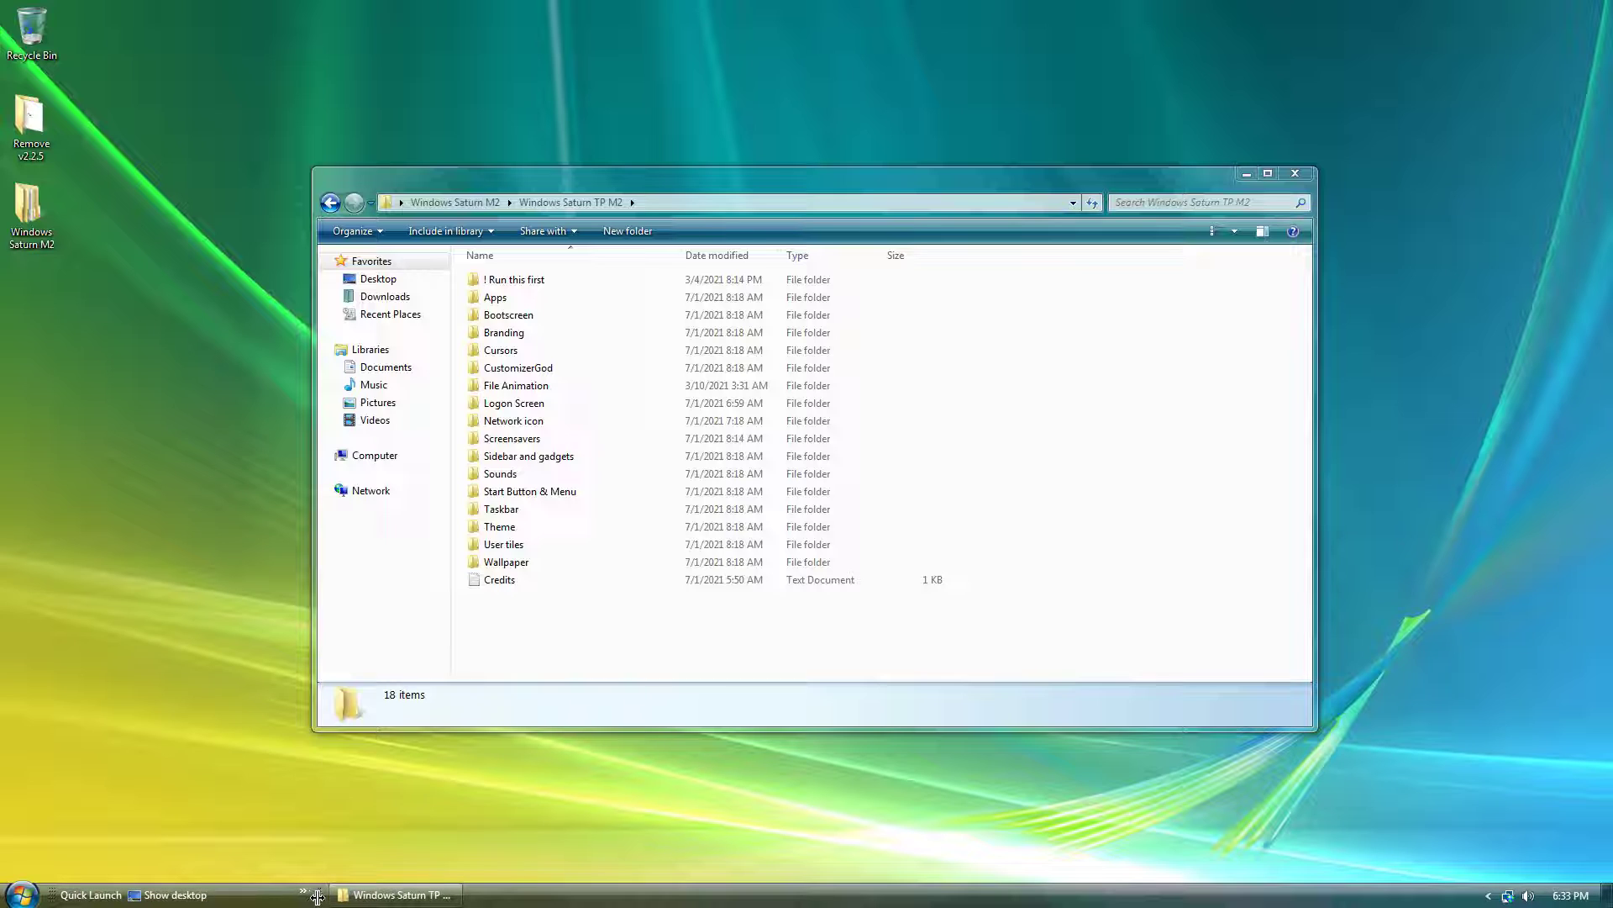
Hide the title and the text labels of the Quick Launch toolbar
right_click(319, 895)
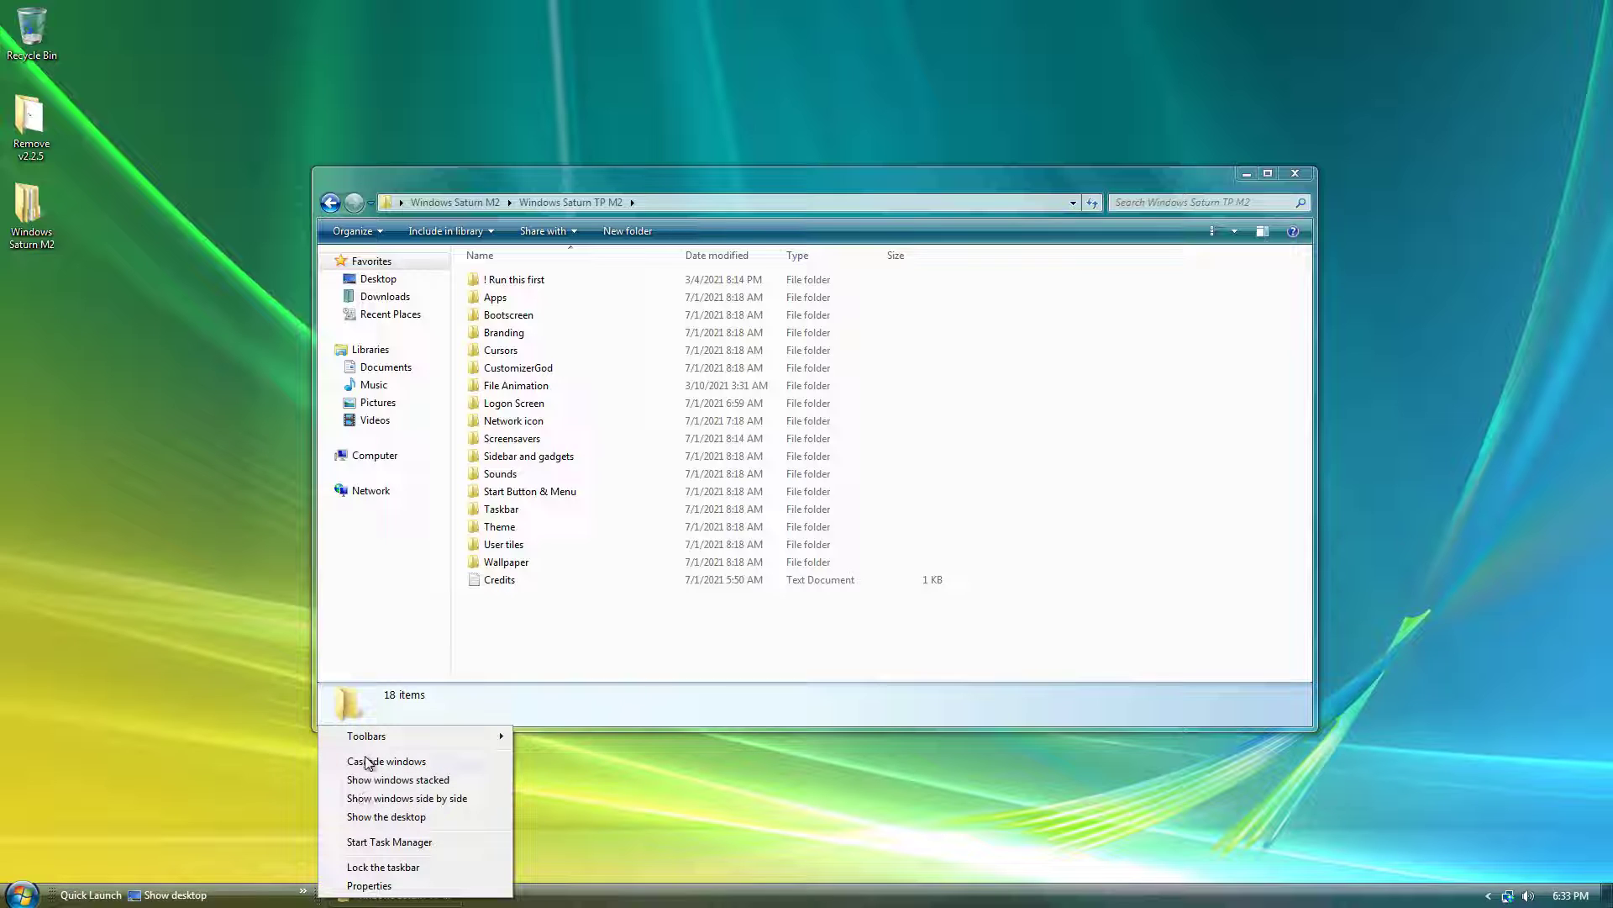
right_click(104, 891)
left_click(153, 681)
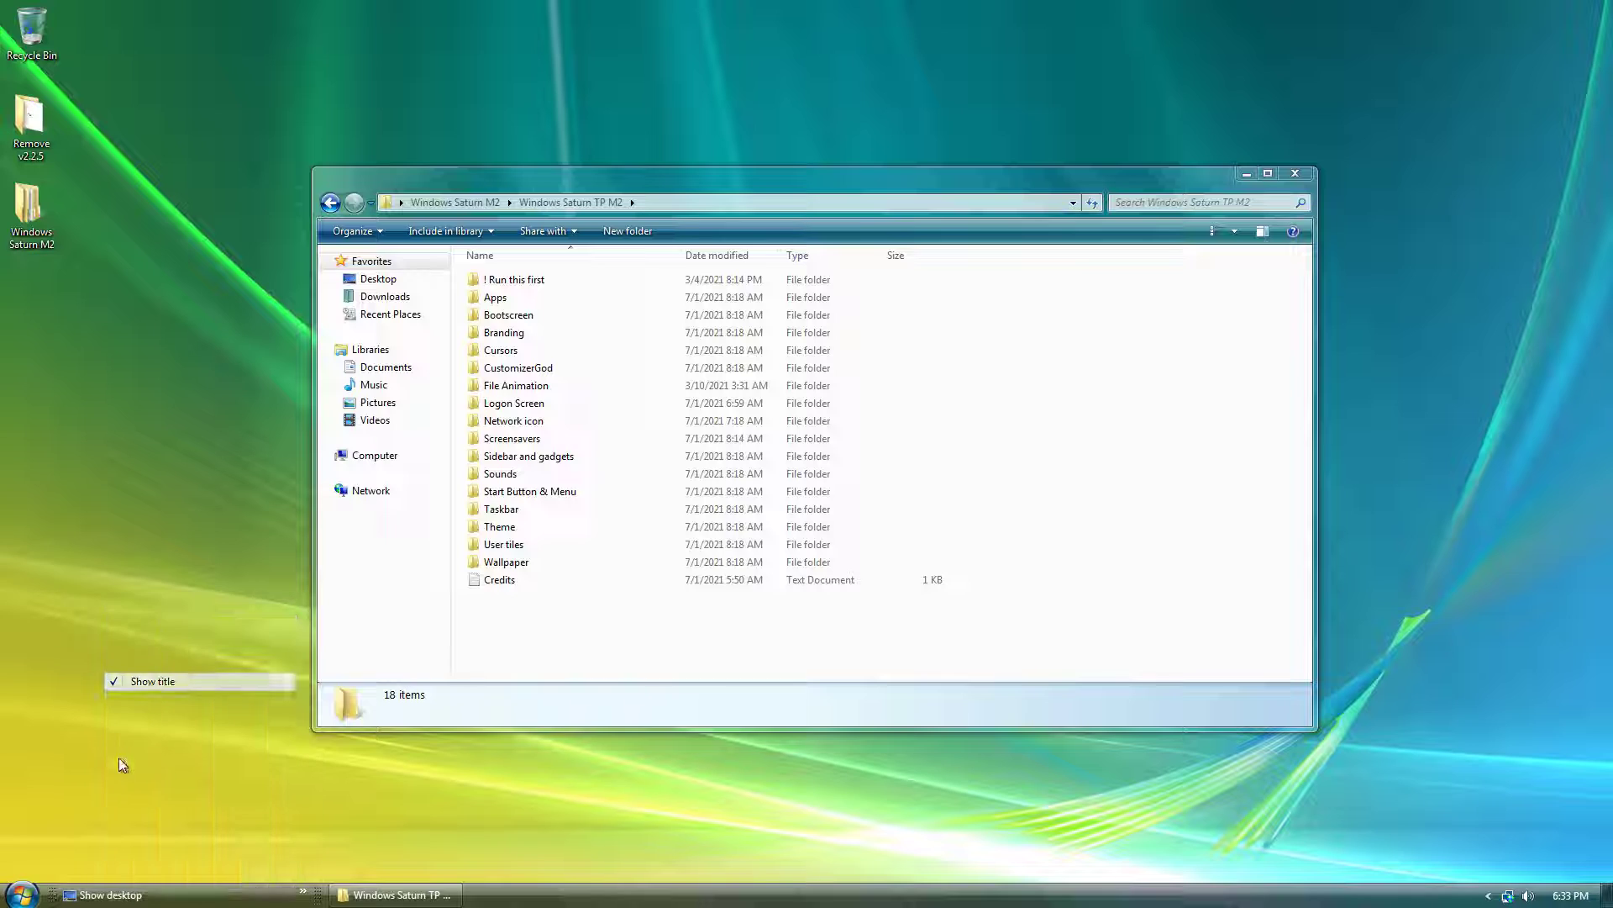
right_click(52, 896)
left_click(122, 679)
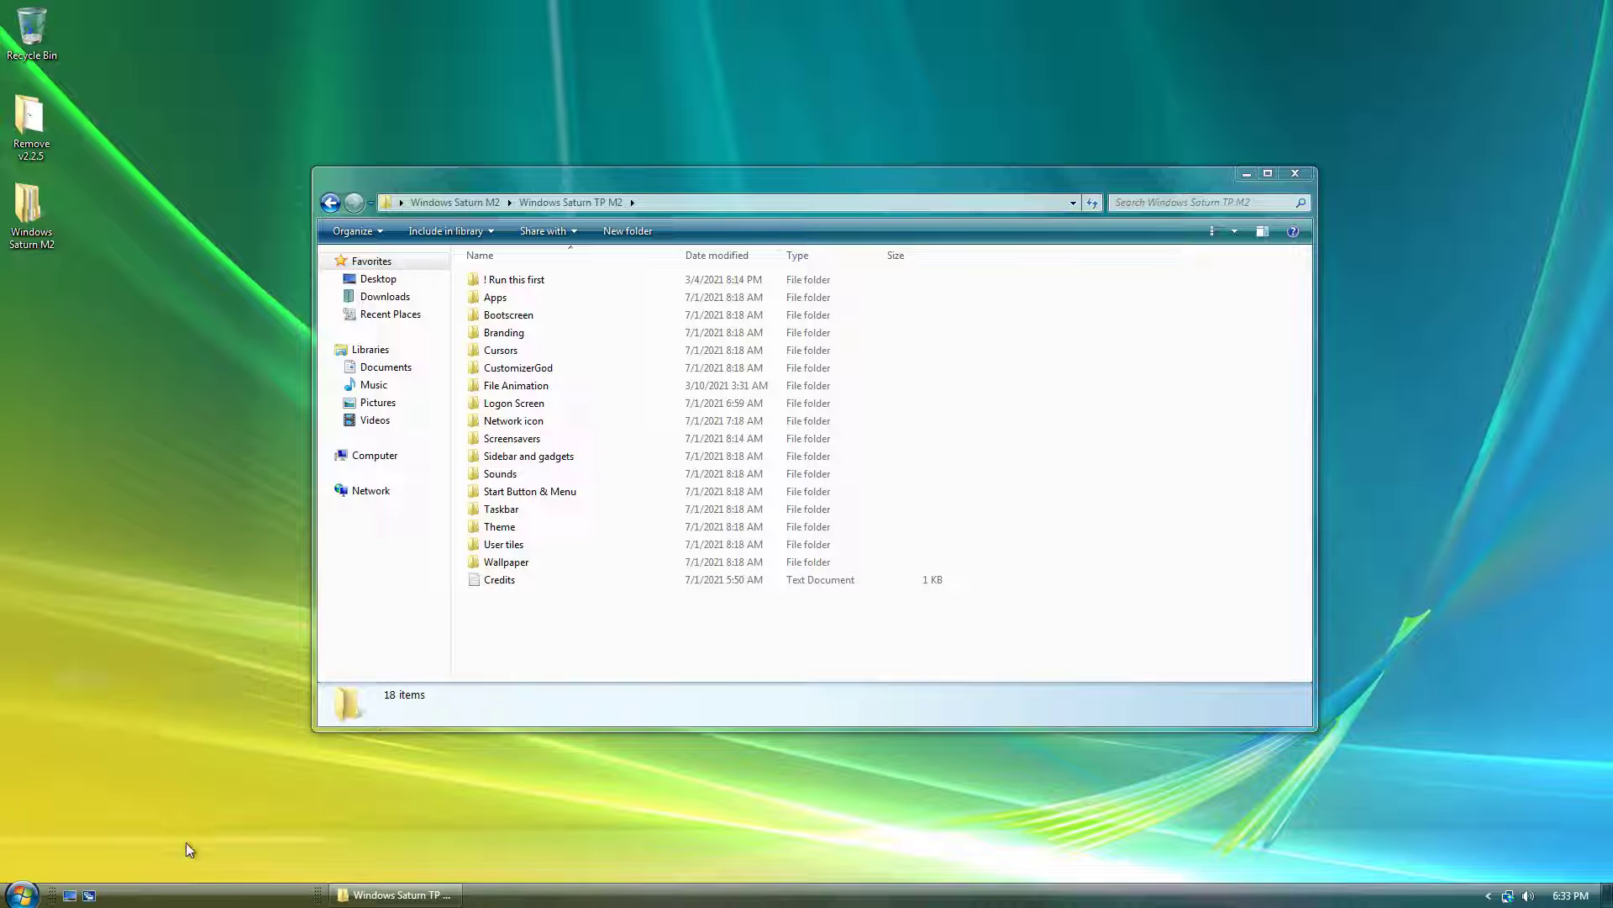
Narrow the Quick Launch toolbar to fit its two icons and lock the taskbar
left_click_drag(311, 903, 122, 899)
right_click(123, 898)
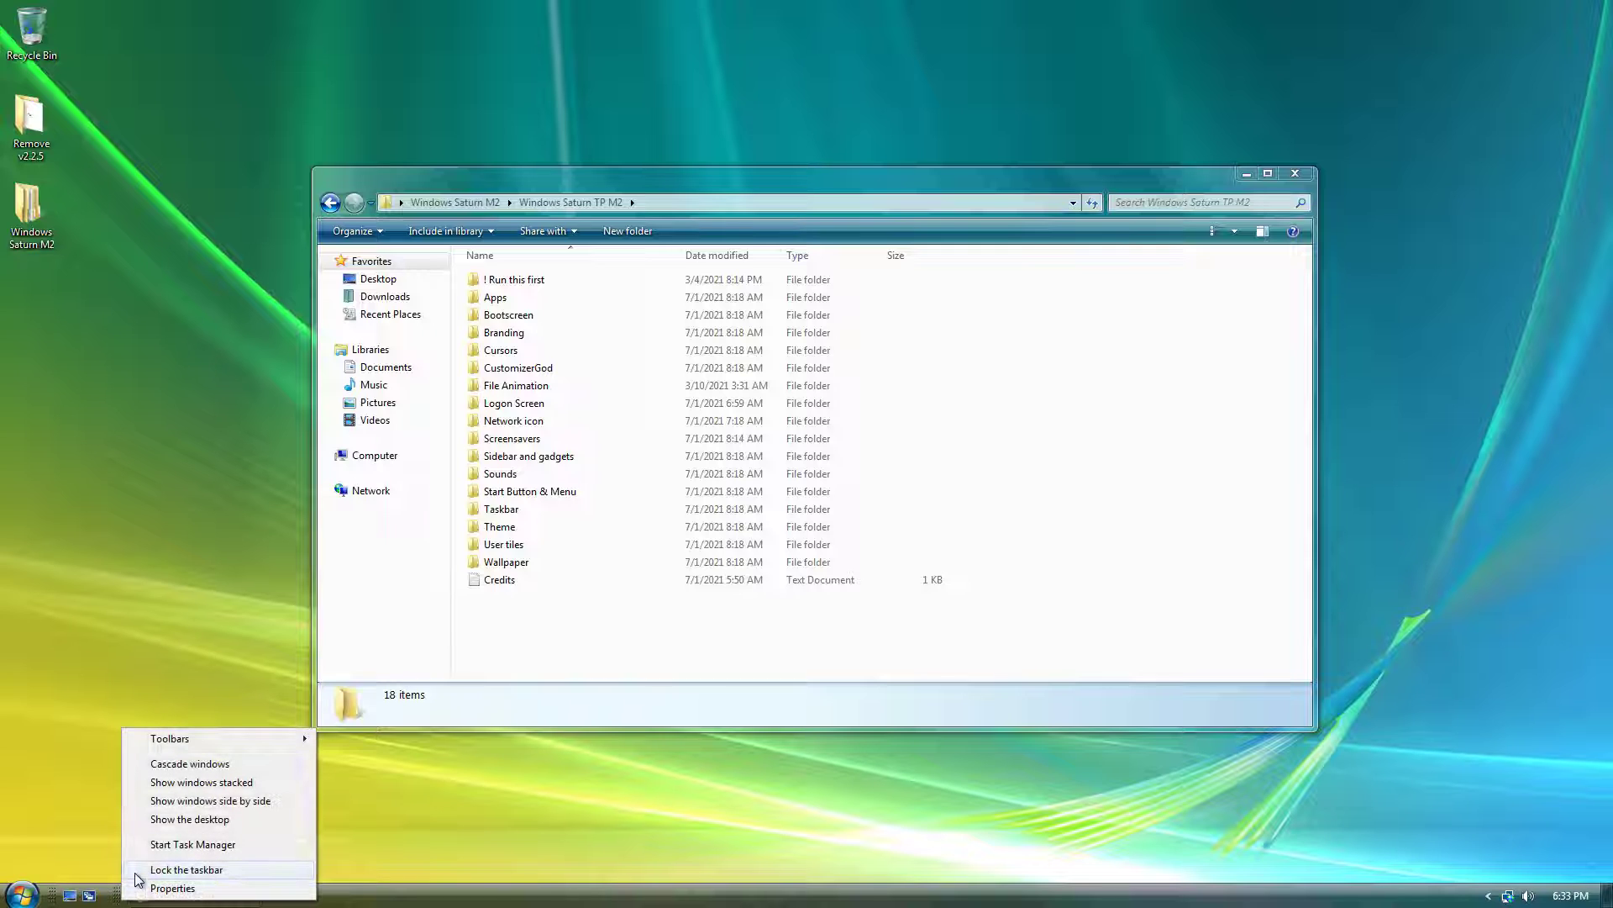
left_click(125, 899)
left_click_drag(125, 899, 121, 901)
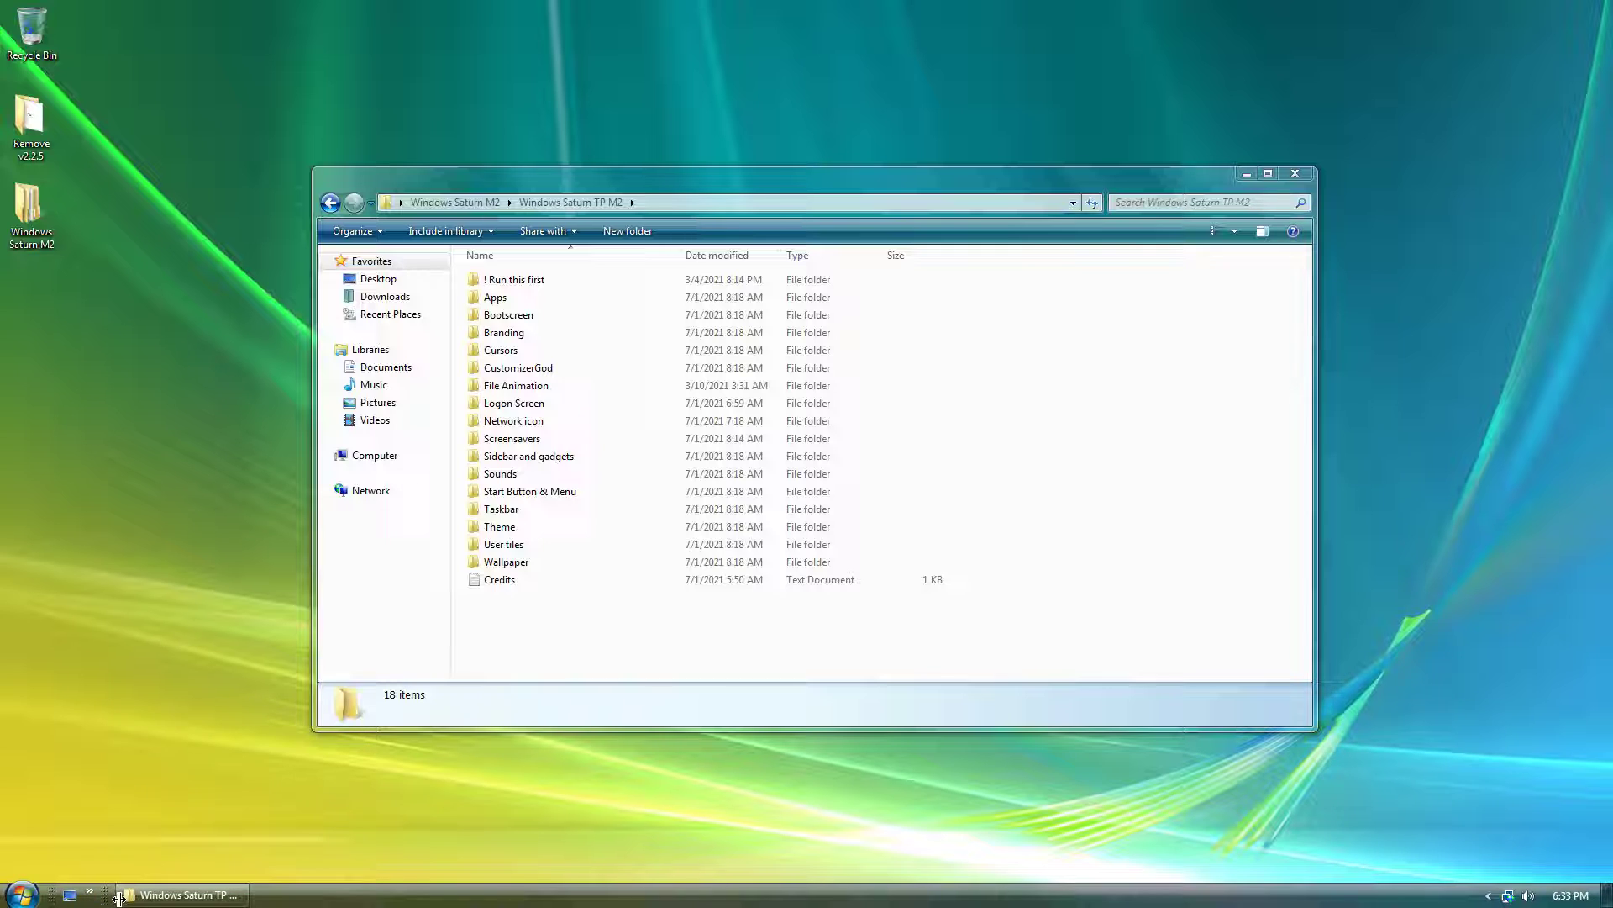
right_click(120, 901)
right_click(106, 896)
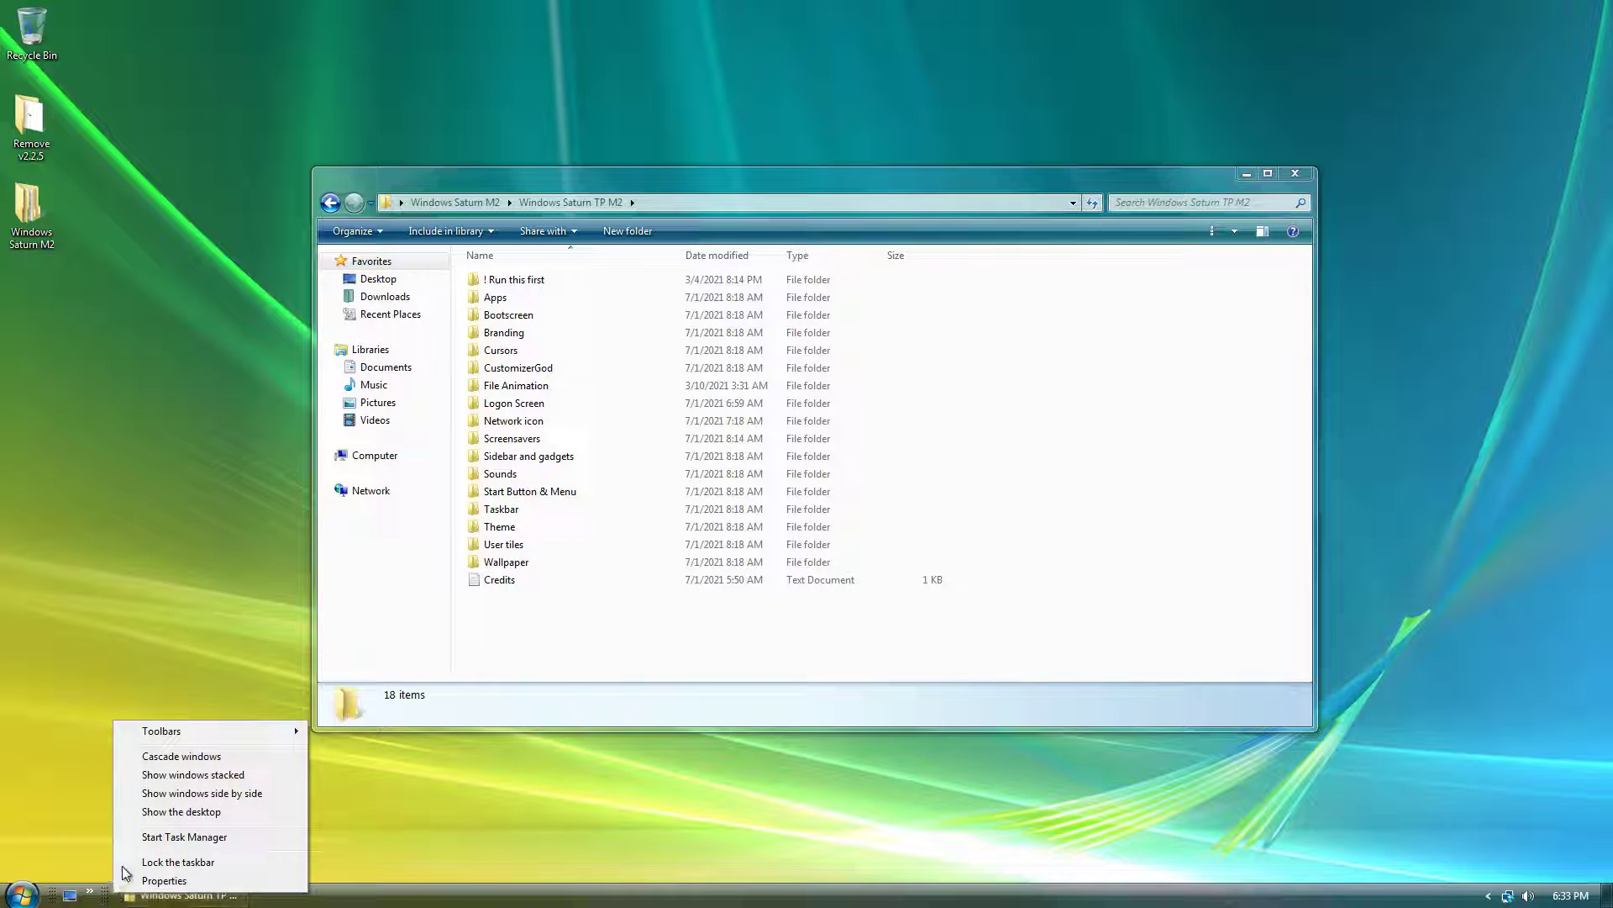
left_click(124, 864)
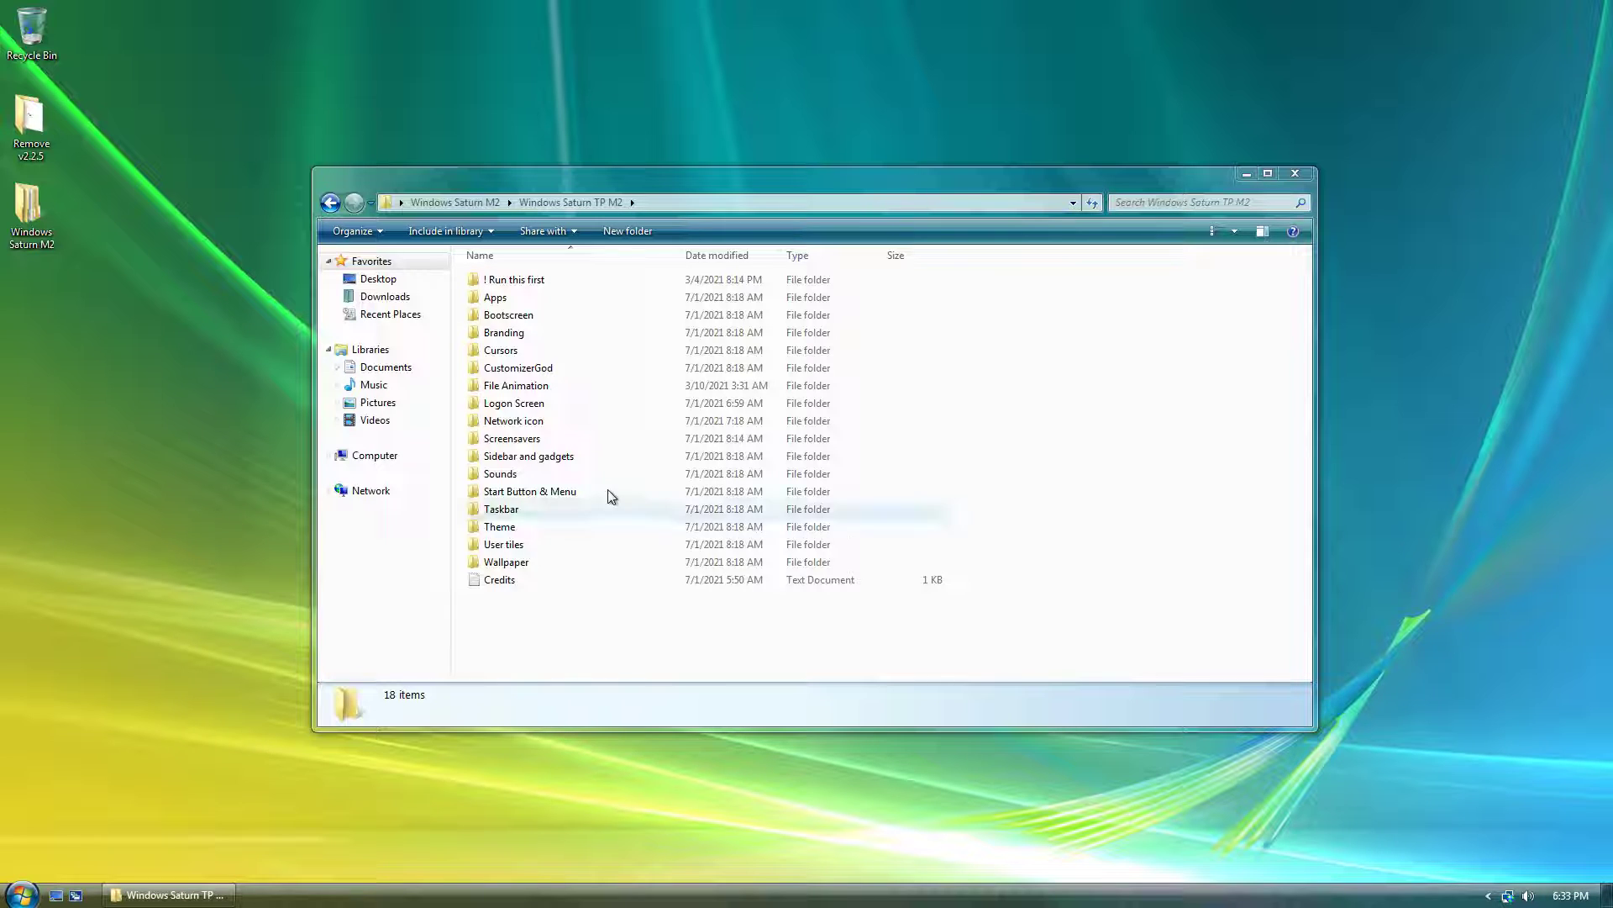
Open the Apps folder and read the instructions in the Apps and Paint & Calc text files
double_click(495, 298)
left_click(497, 299)
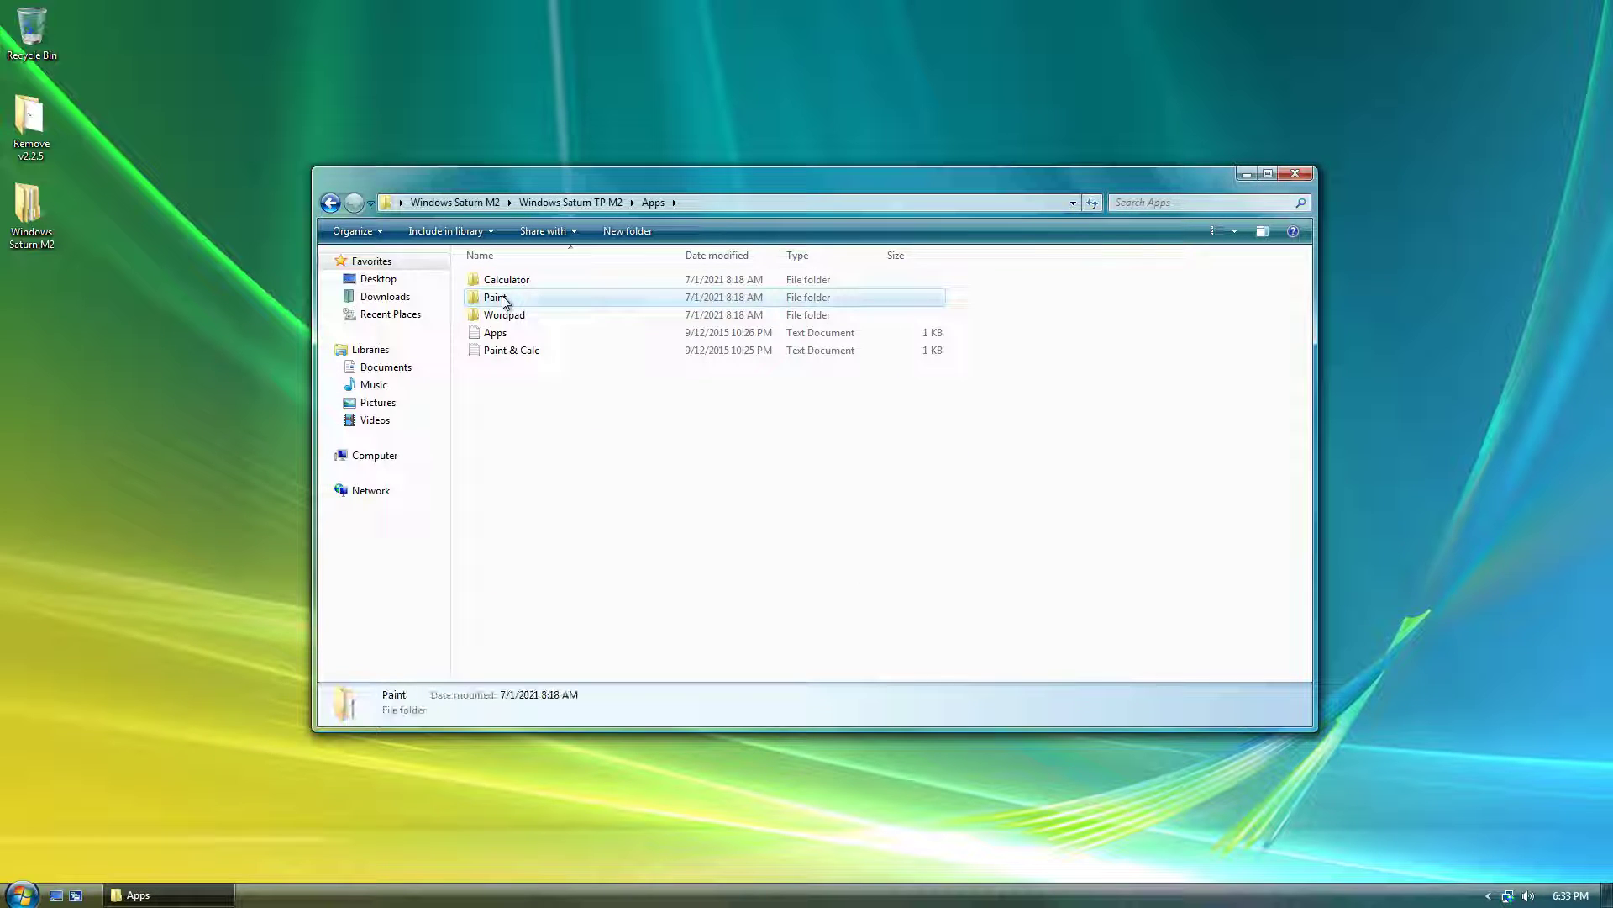
double_click(496, 334)
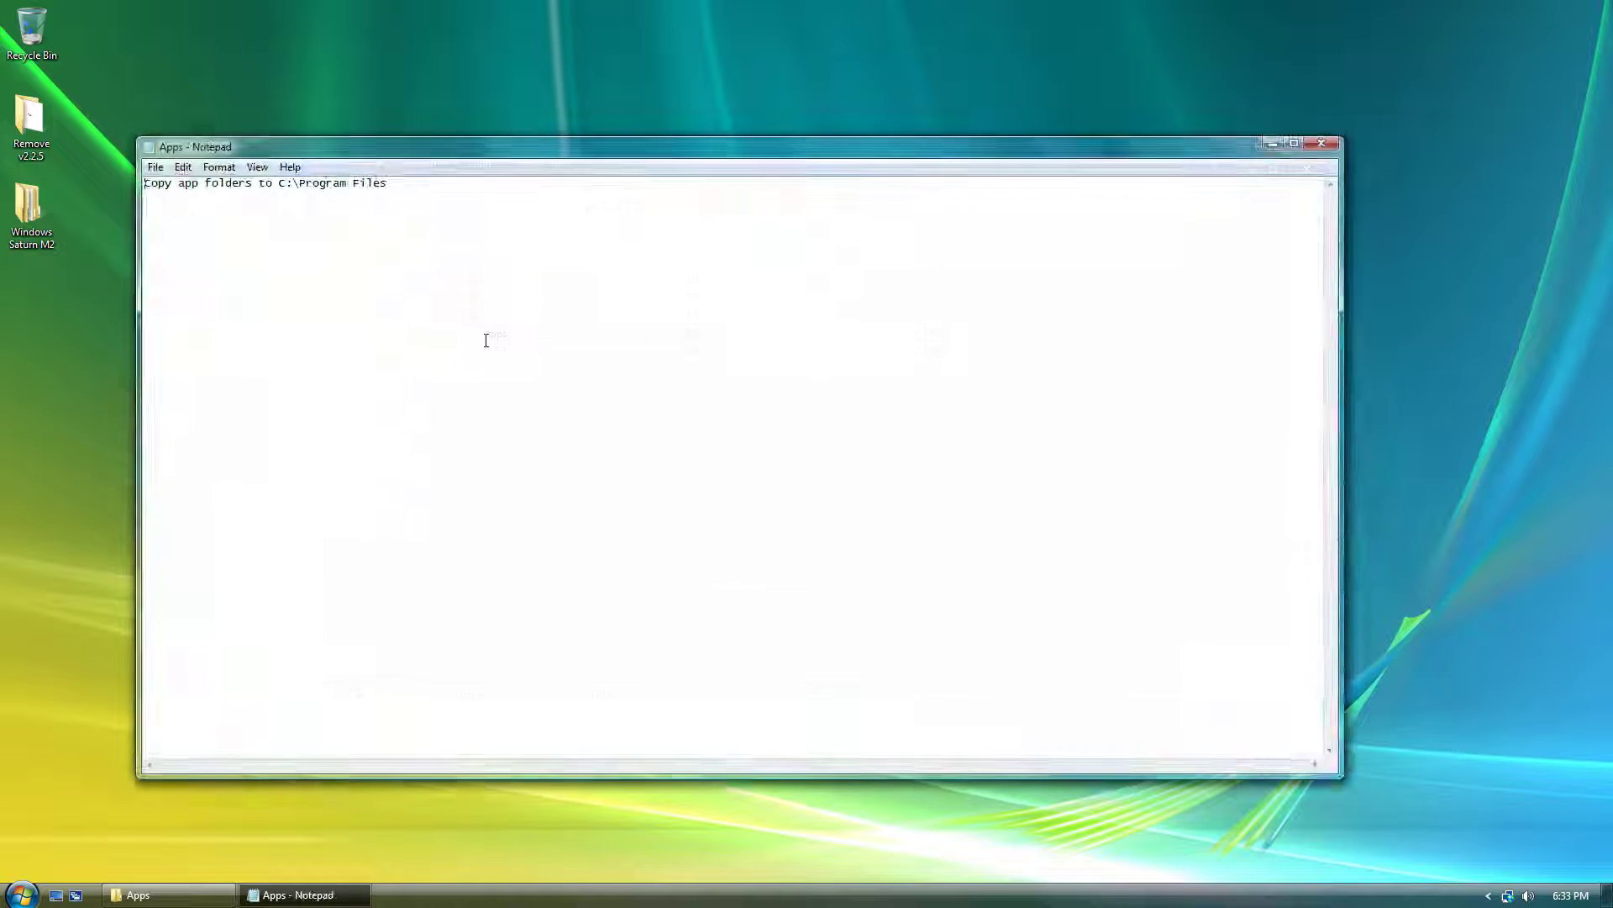
left_click(1321, 143)
key("Down")
key("Return")
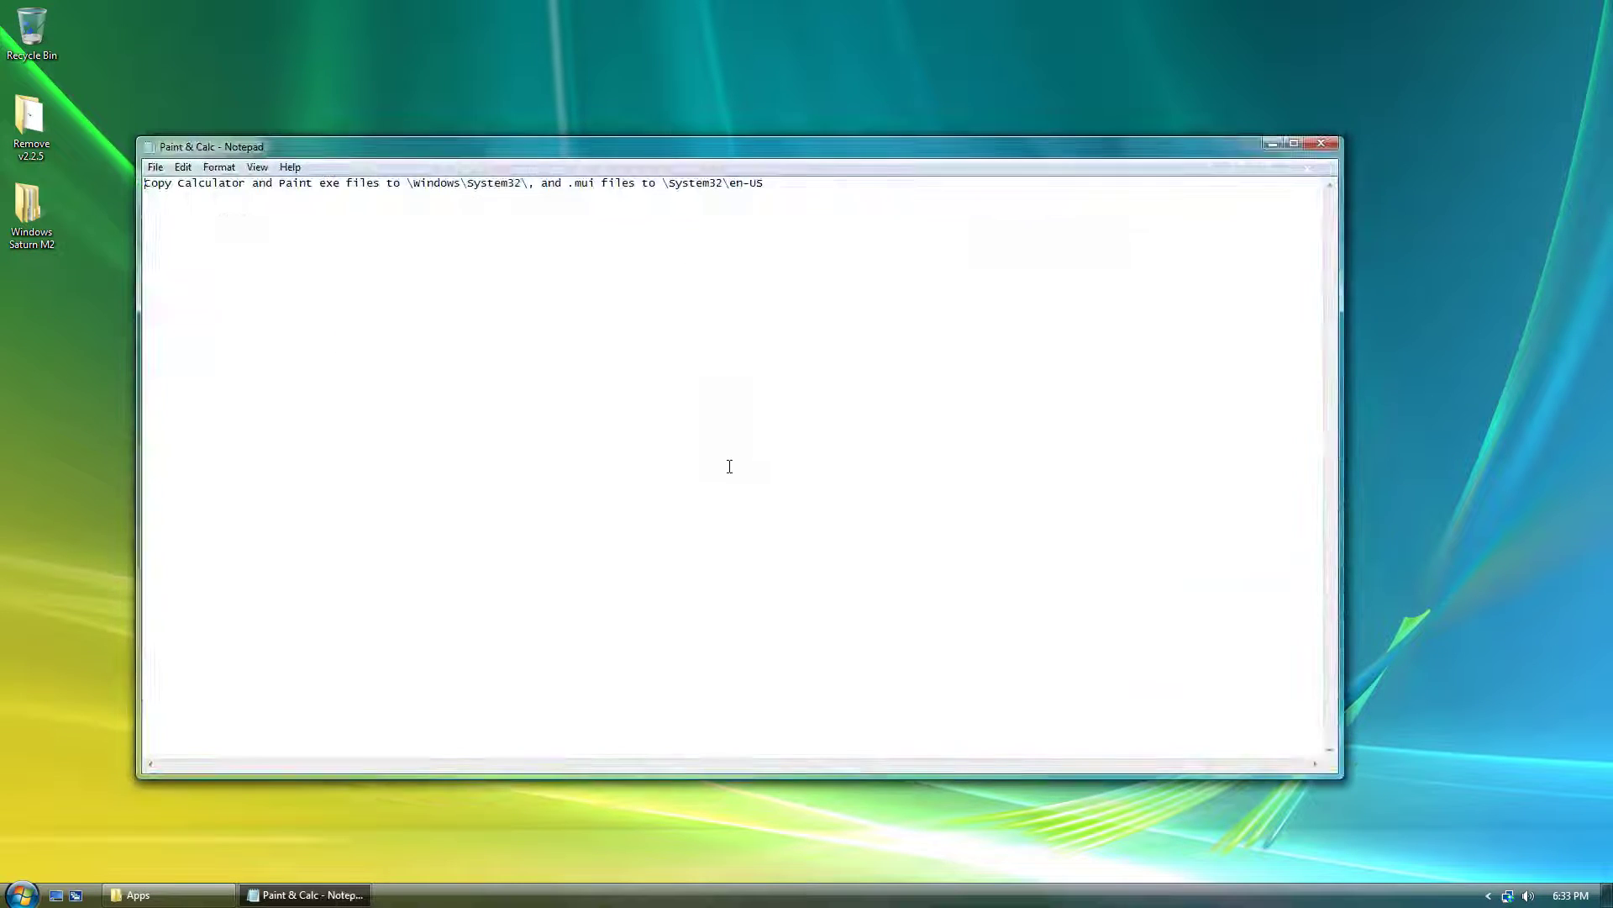
left_click(1322, 146)
Open the SysWOW64 folder inside the Calculator folder
key("Up")
key("Up")
key("Up")
key("Up")
key("Return")
key("Down")
key("Return")
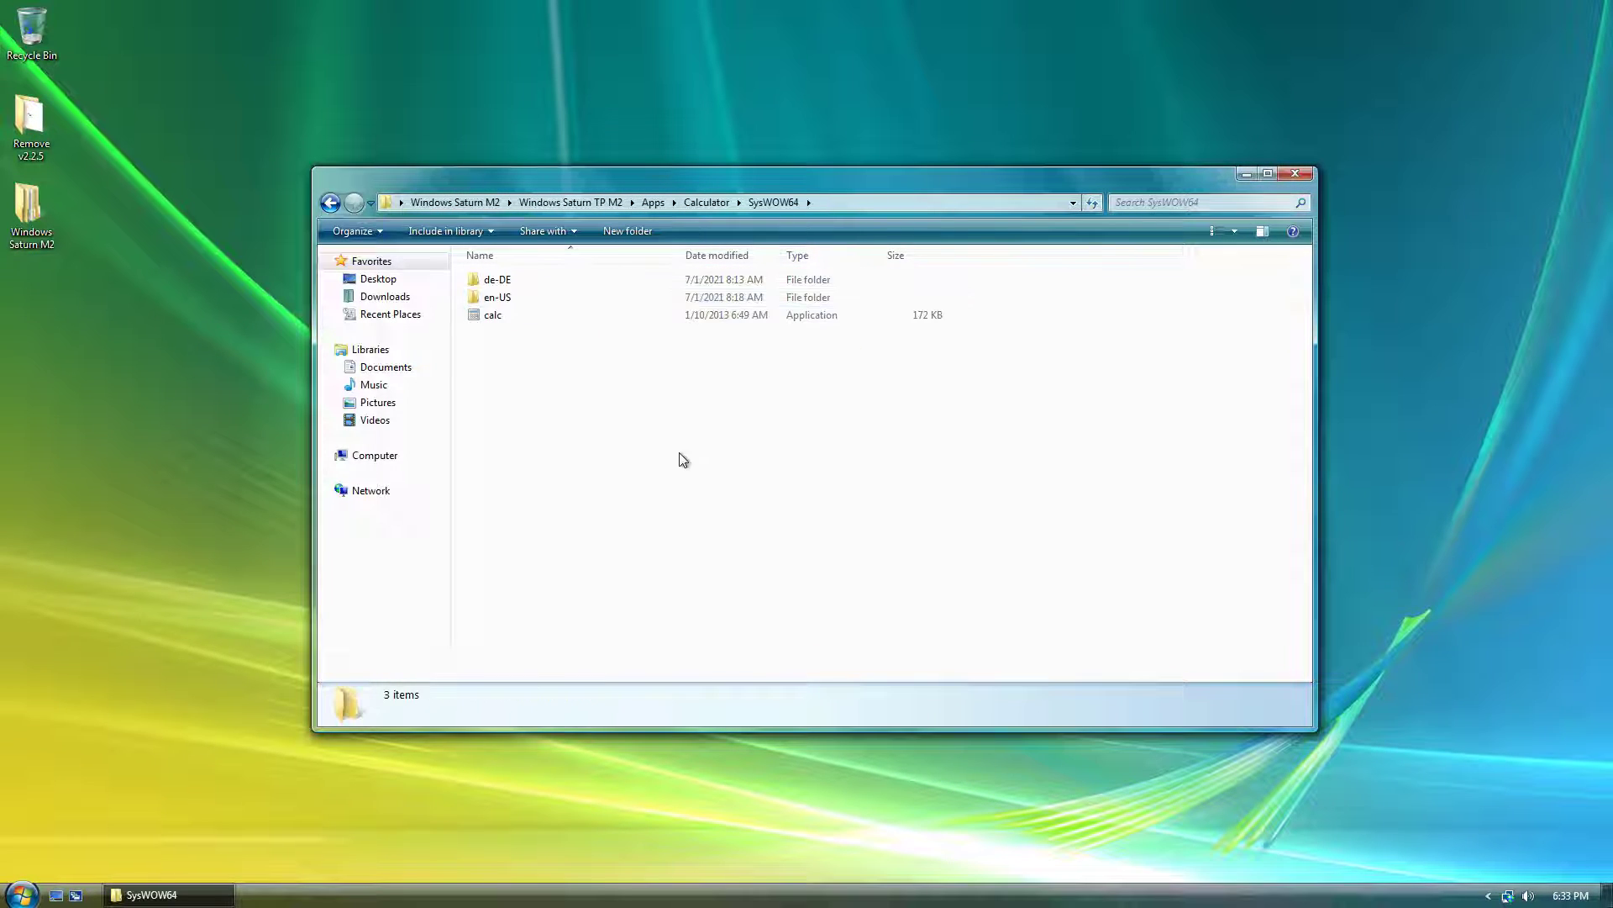
Try to run the calc application in the SysWOW64 folder and return to the Apps folder
double_click(510, 309)
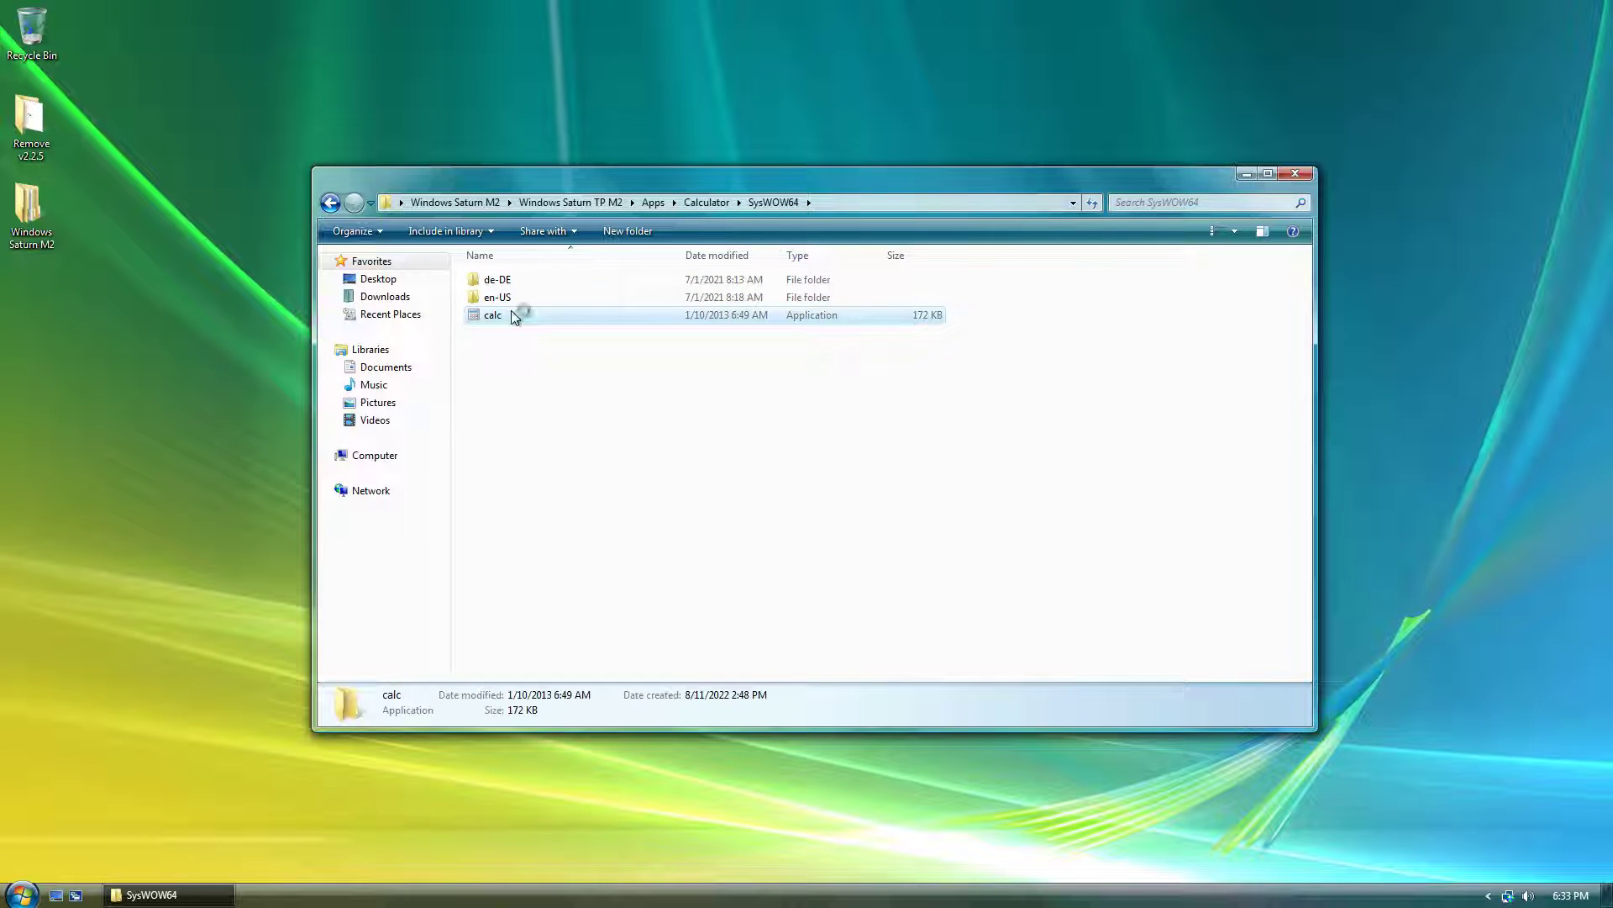
left_click(377, 181)
key("BackSpace")
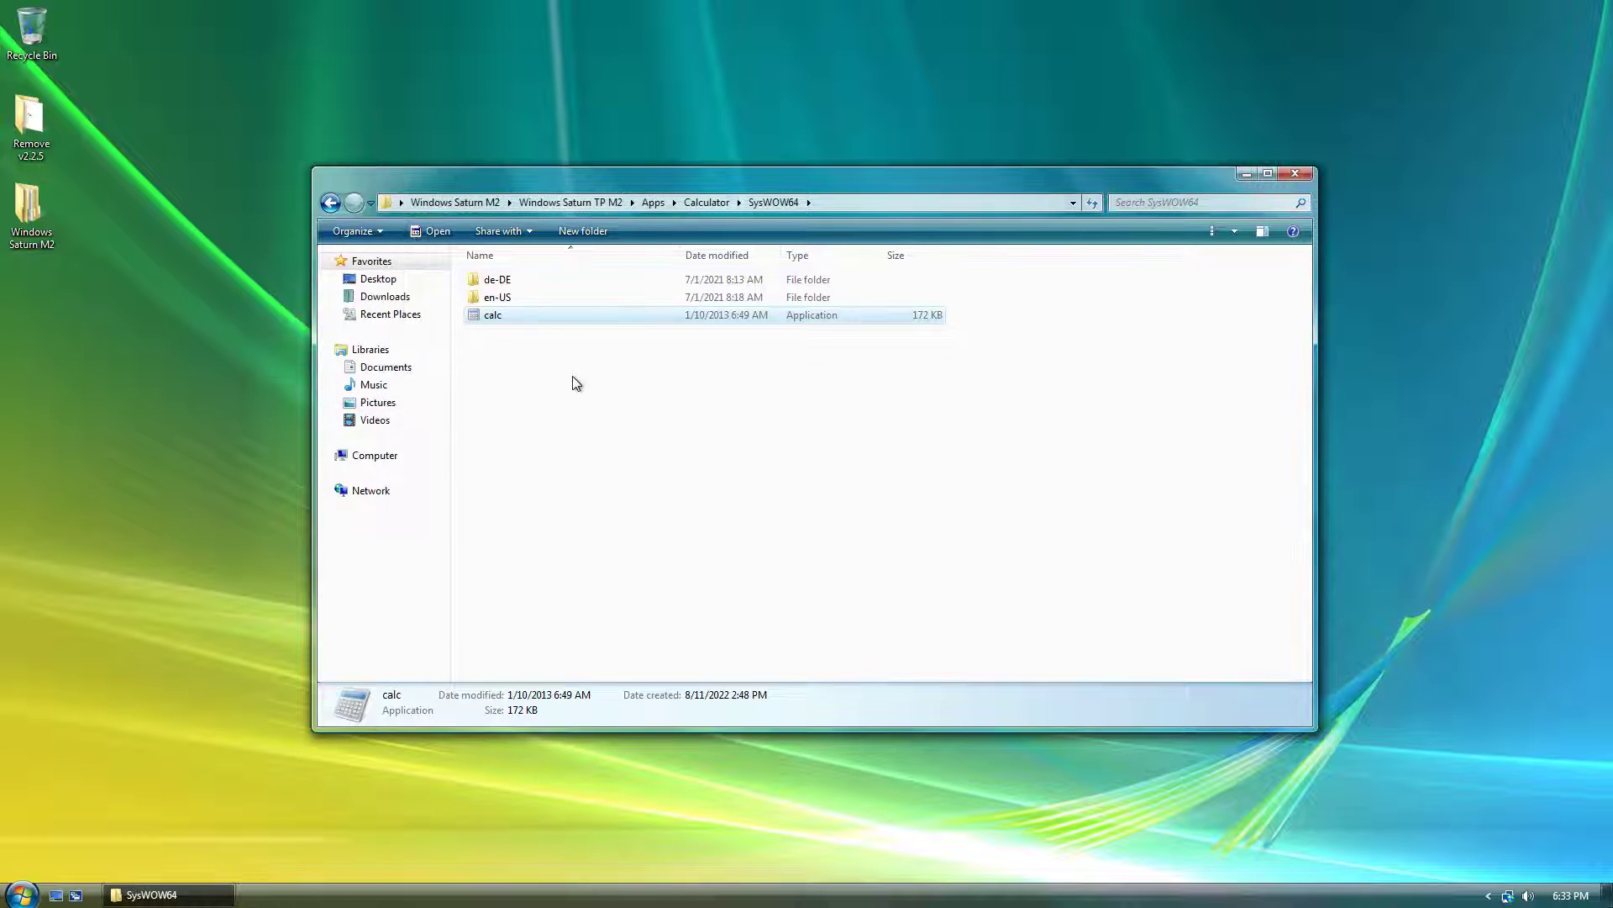
key("BackSpace")
Open the Paint folder, try to launch mspaint, and dismiss its error message
left_click_drag(539, 376, 500, 282)
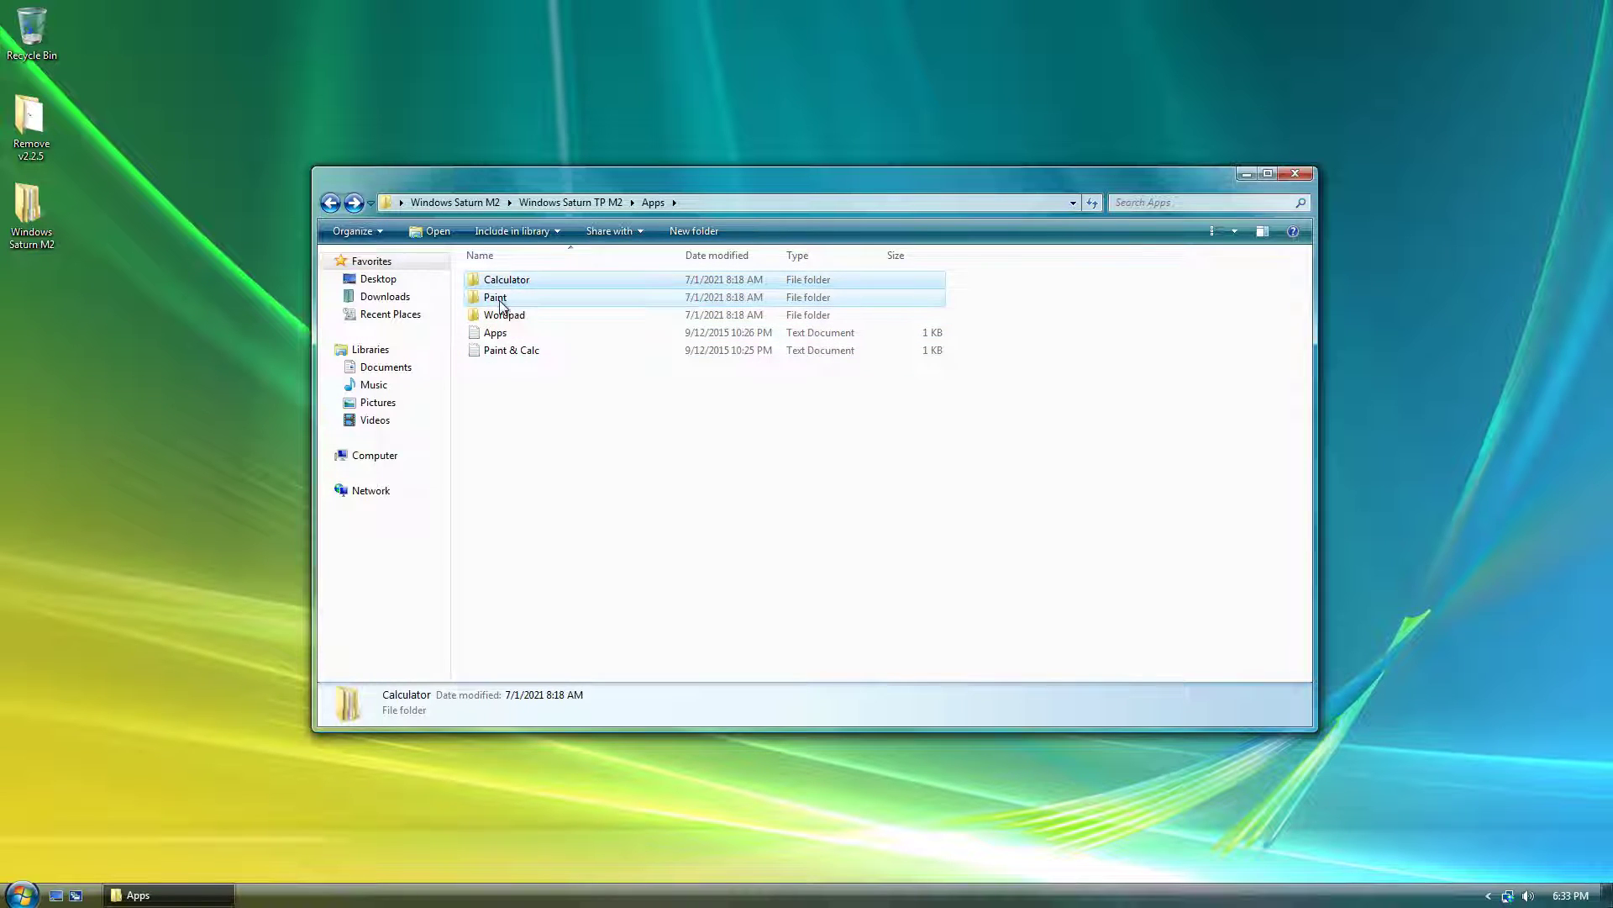
double_click(496, 297)
double_click(505, 283)
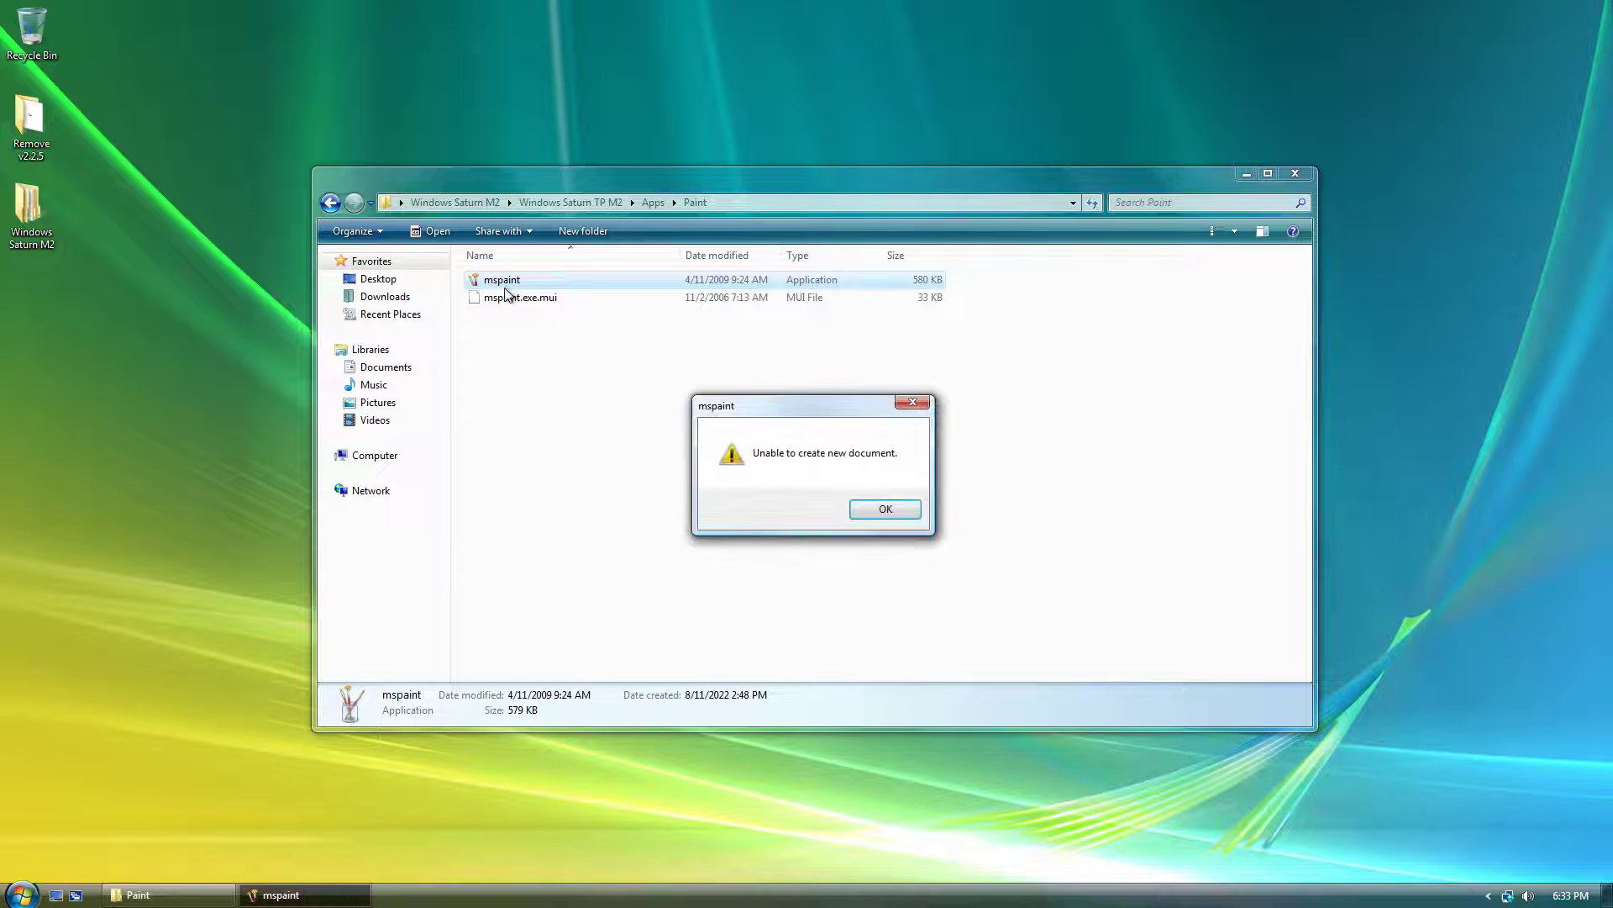
left_click(882, 509)
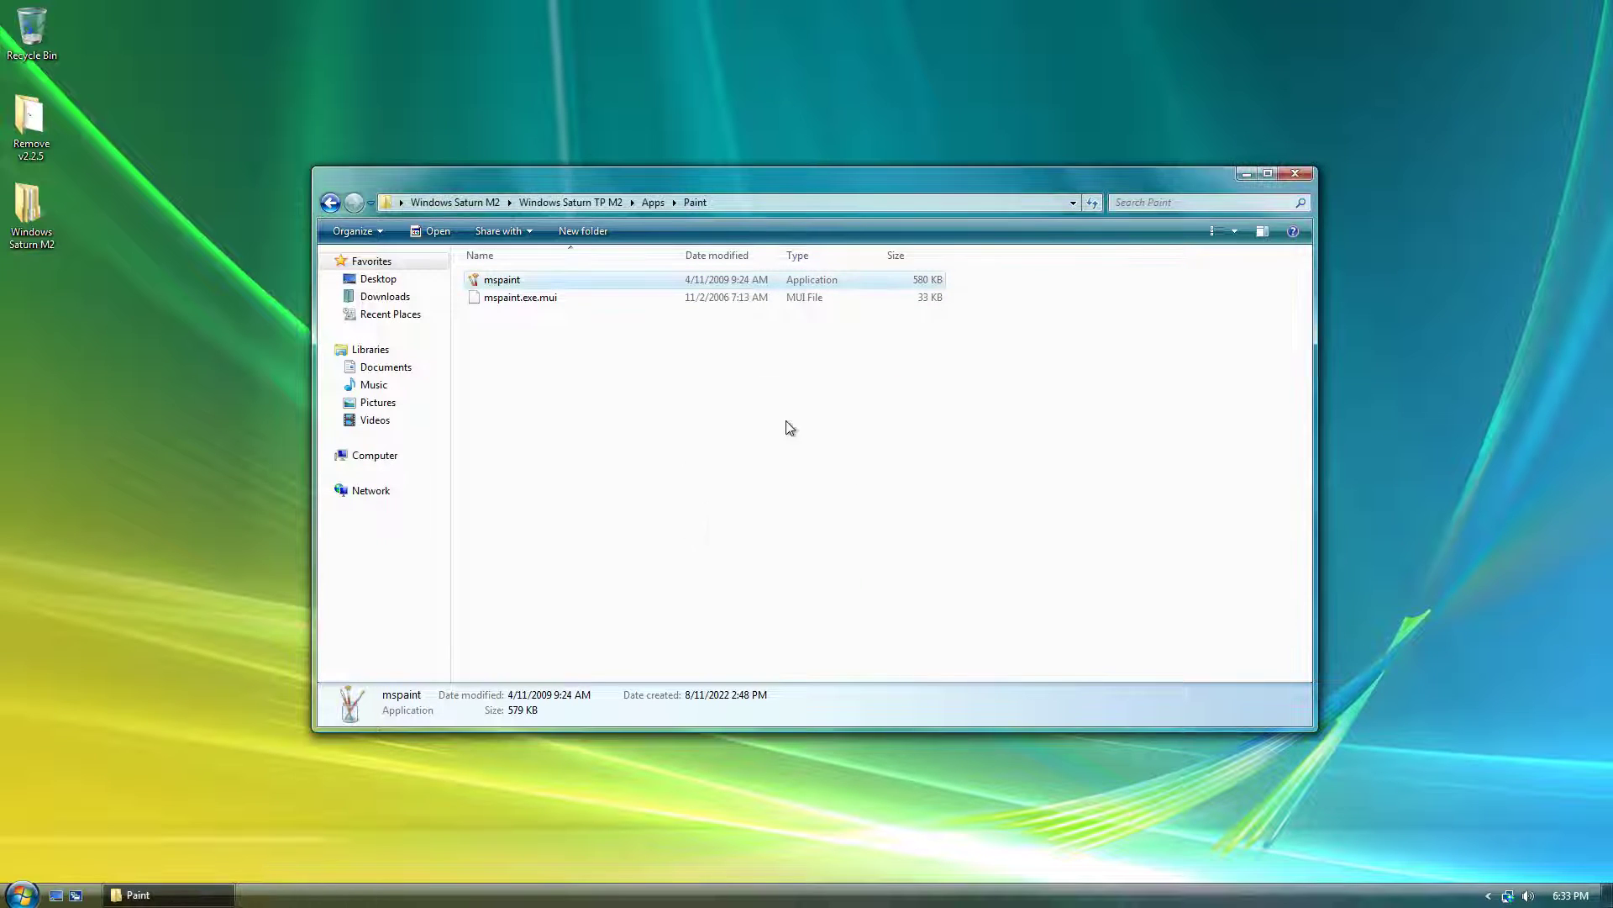
Copy the mspaint.exe.mui file from the Paint folder
key("Down")
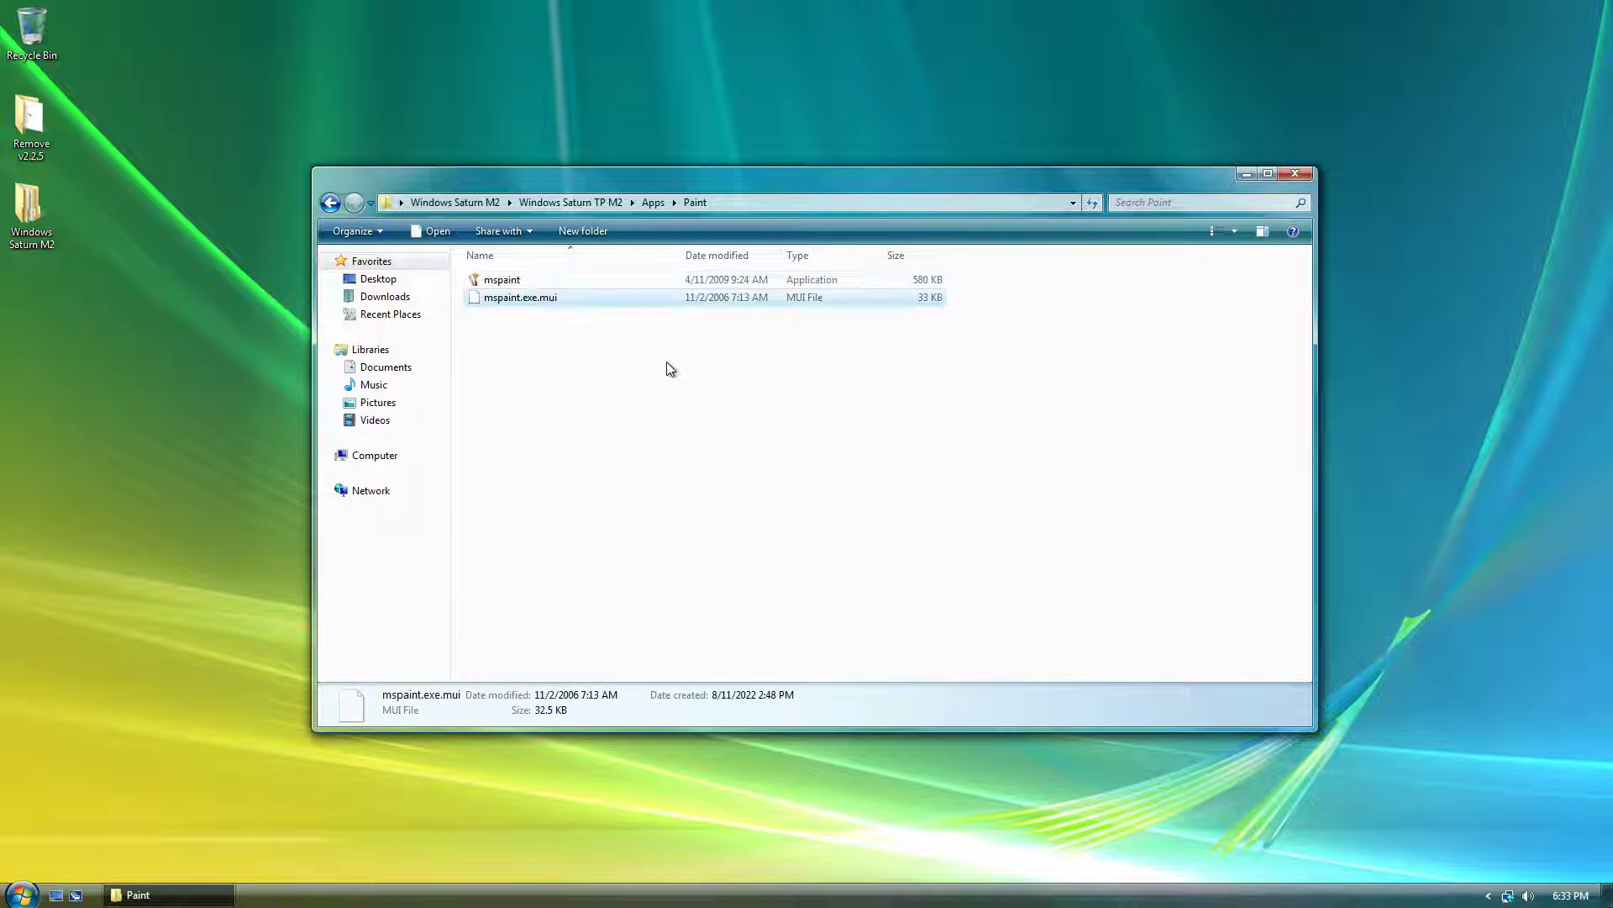
right_click(603, 301)
left_click(646, 424)
Open the System32 folder within the Windows folder on Local Disk (C:)
left_click(329, 456)
left_click(392, 473)
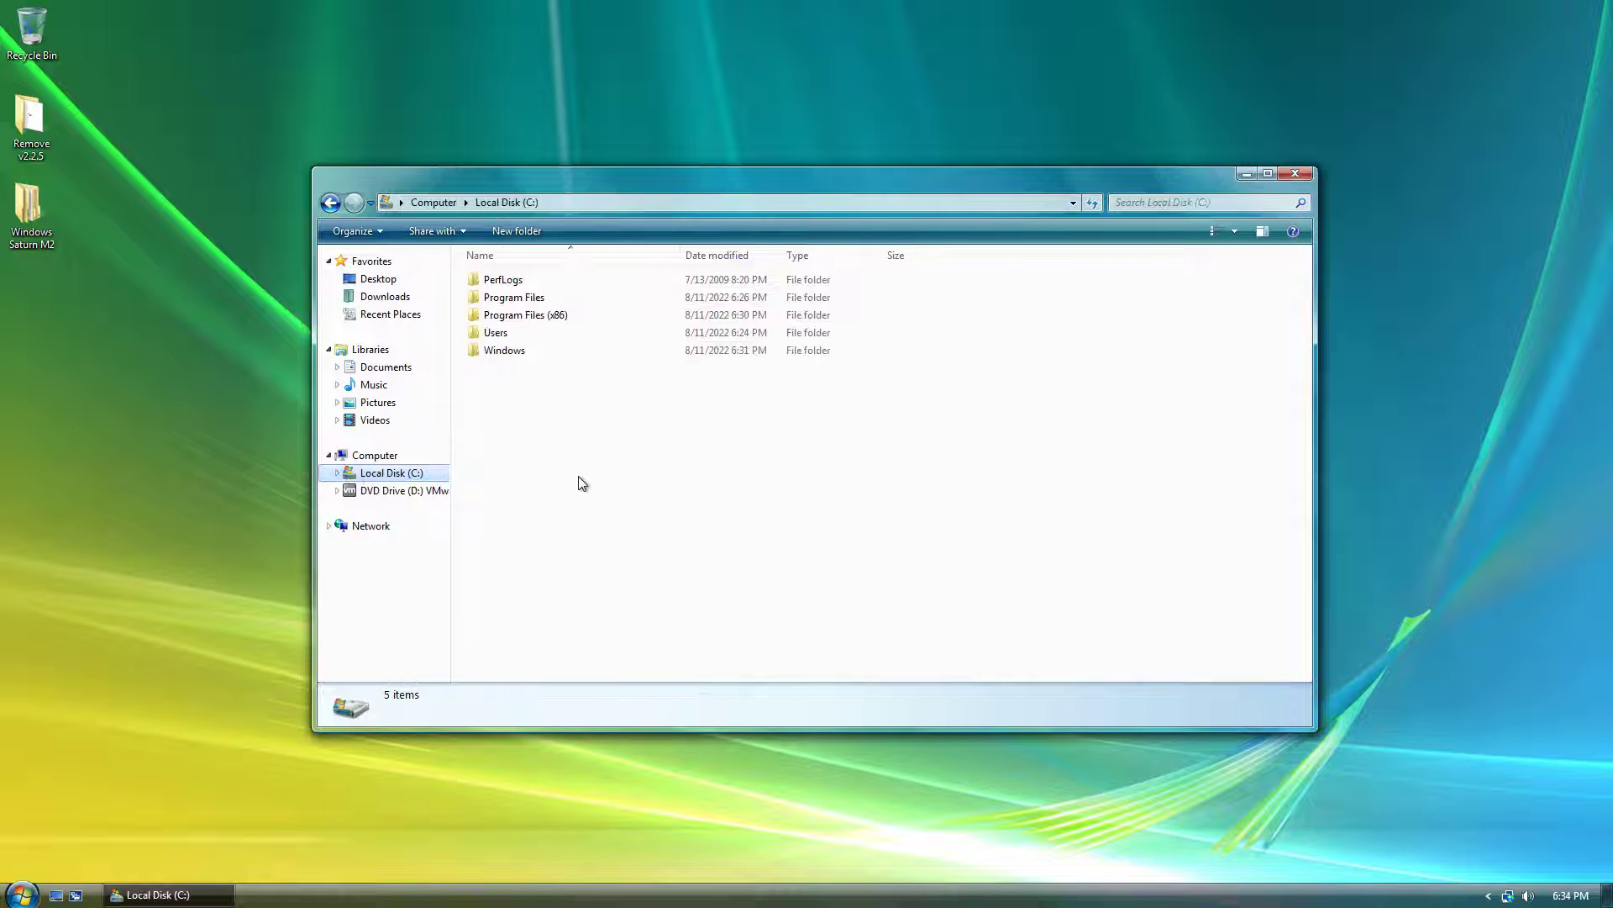
double_click(529, 351)
scroll(578, 402, "down", 13)
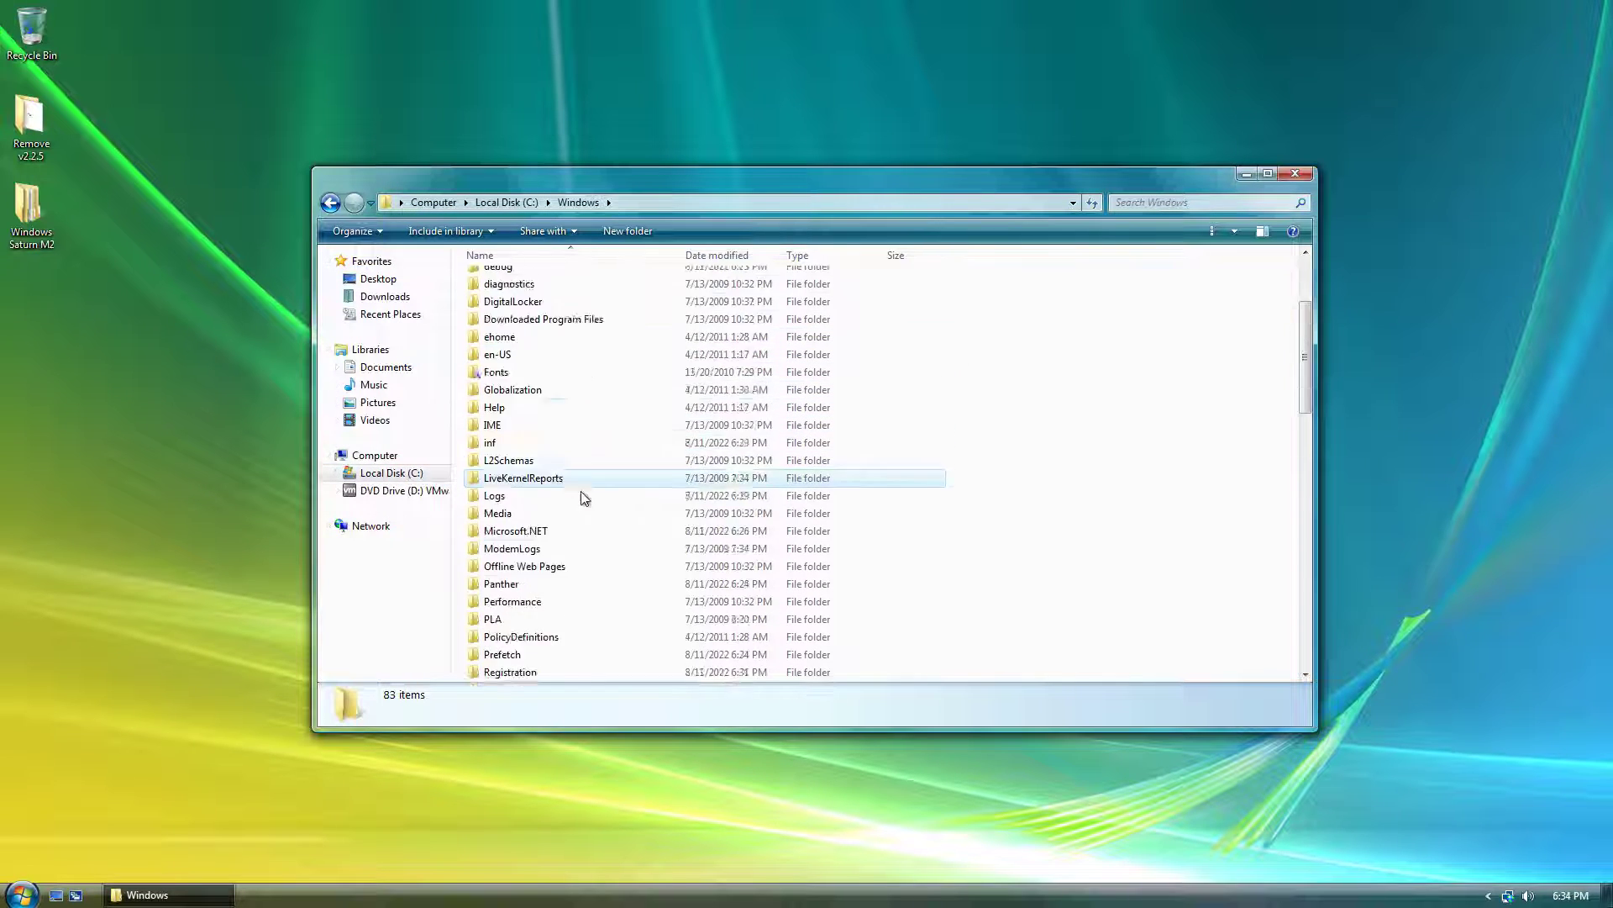
scroll(605, 527, "up", 2)
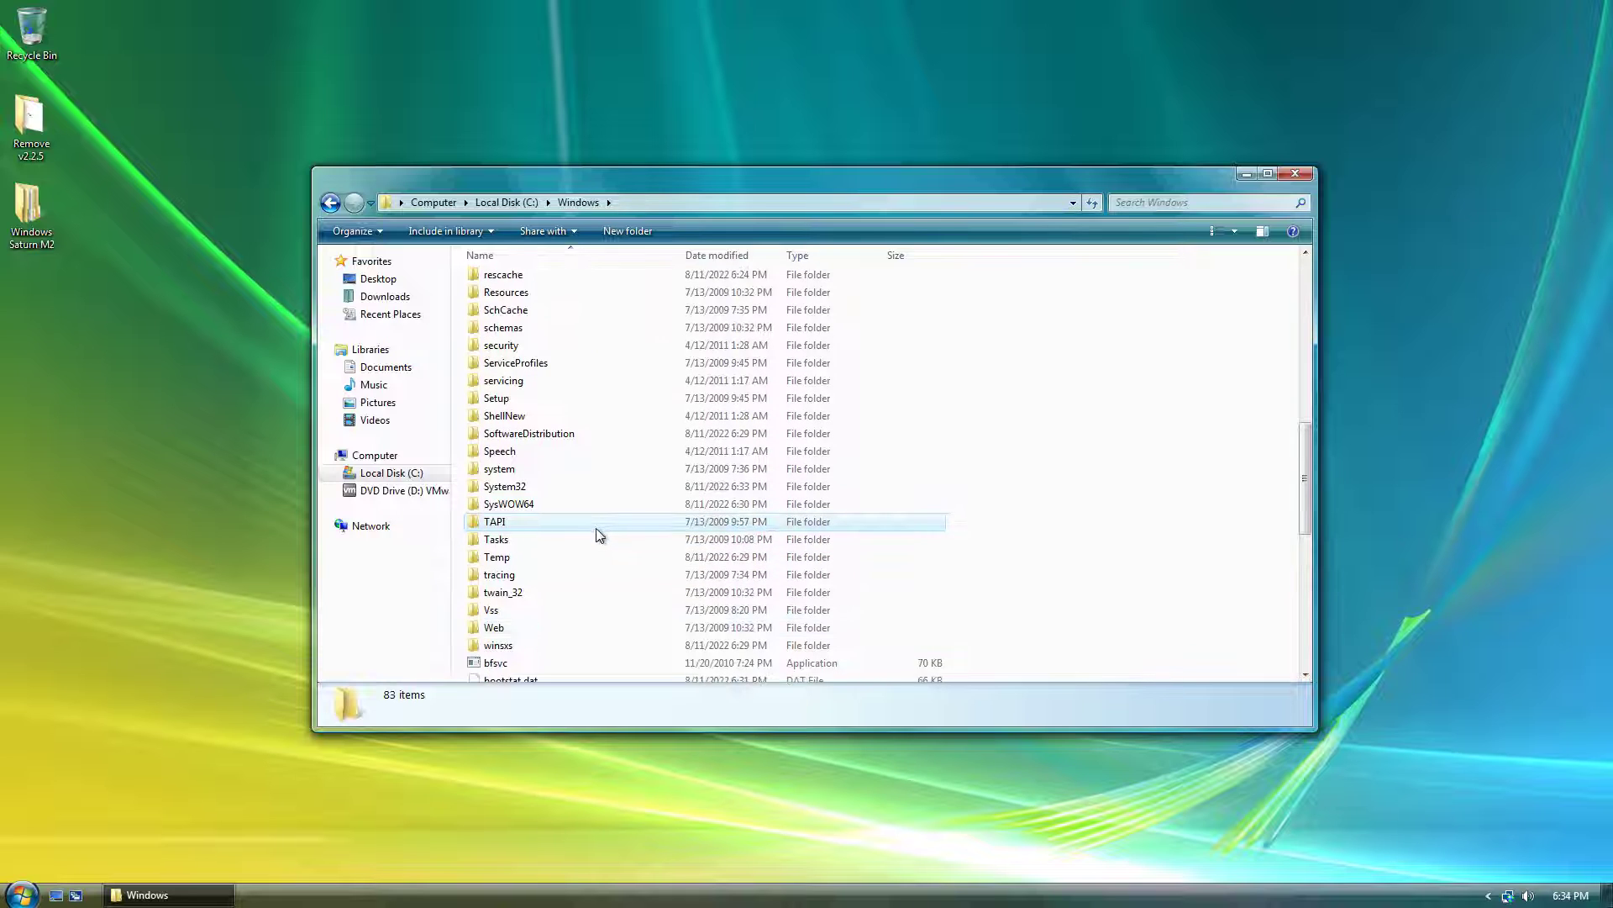
scroll(548, 597, "down", 1)
scroll(548, 594, "up", 3)
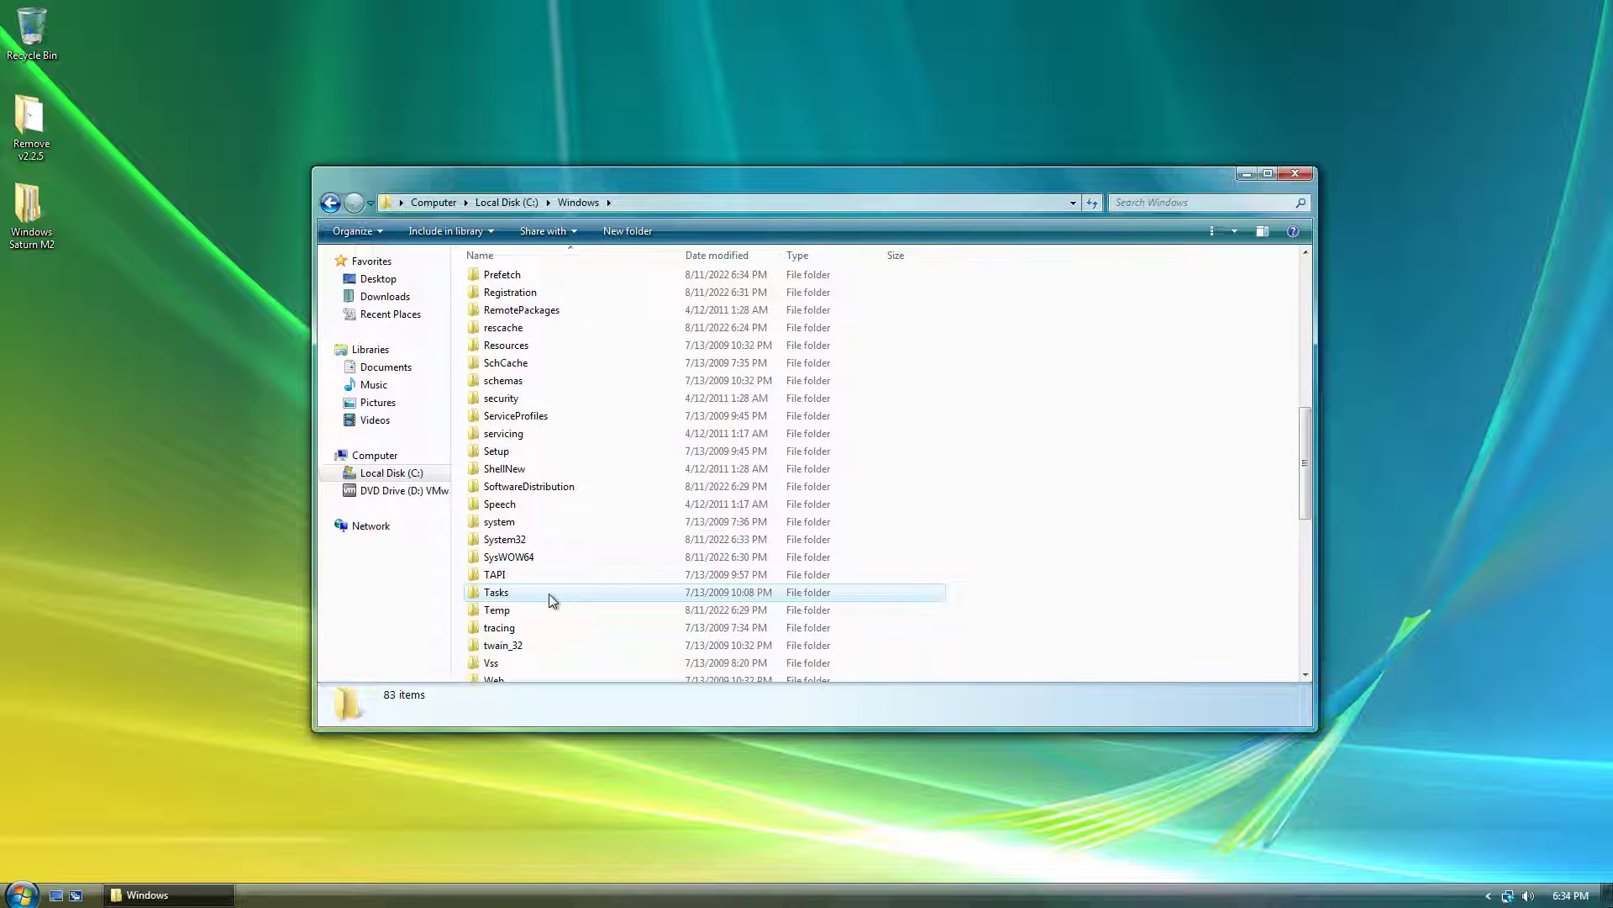
scroll(572, 582, "down", 2)
double_click(580, 497)
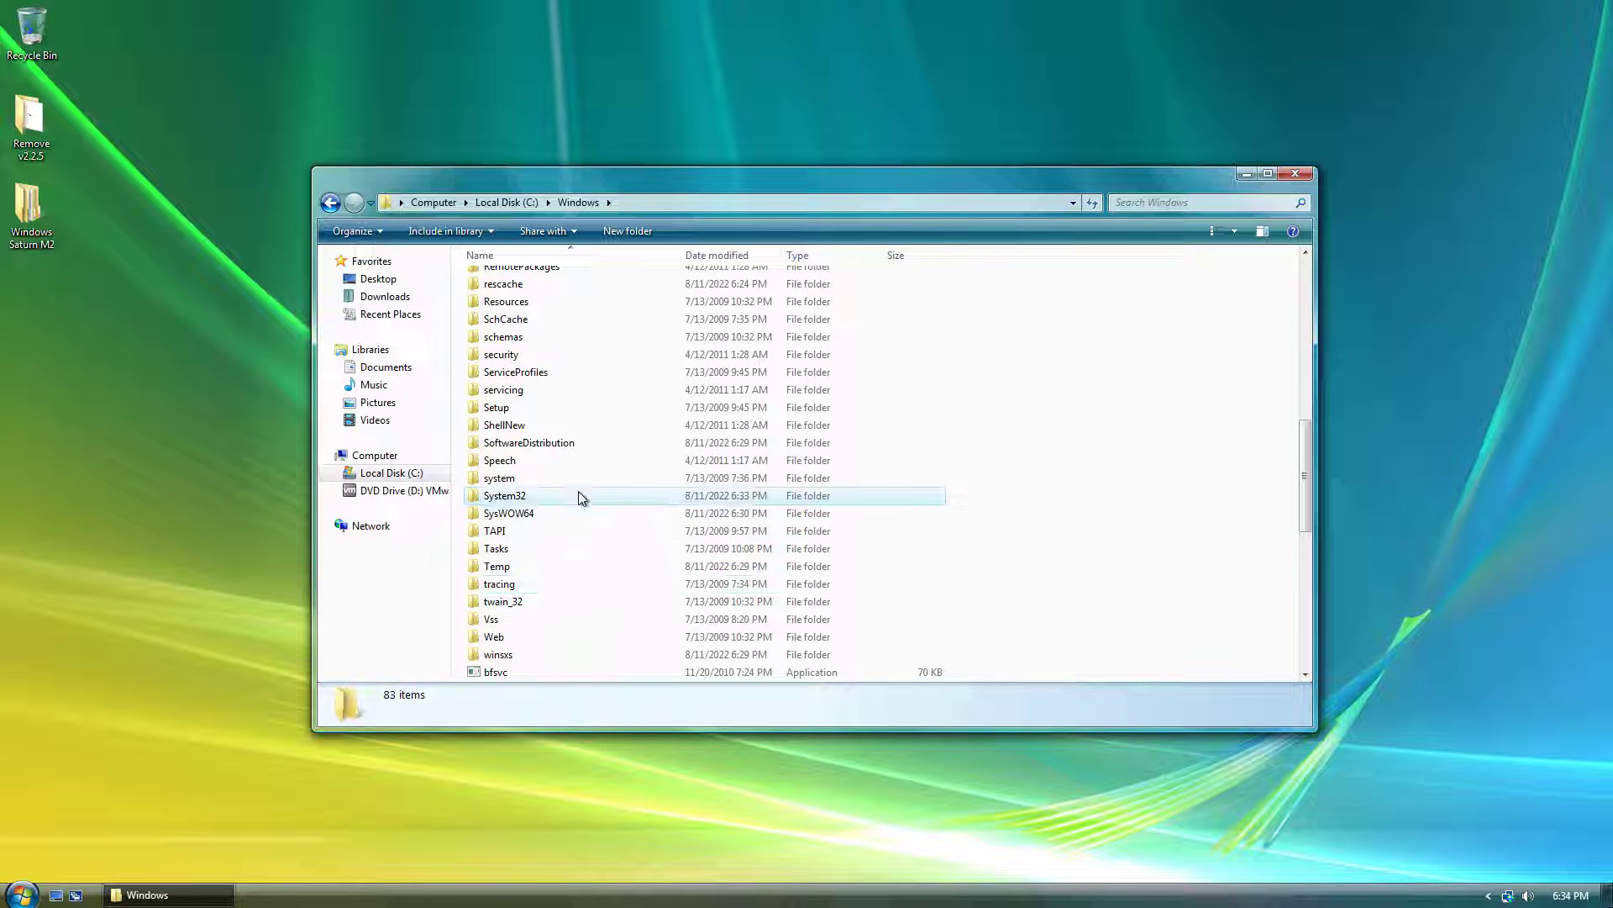
Open the en-US folder inside System32
scroll(588, 496, "down", 6)
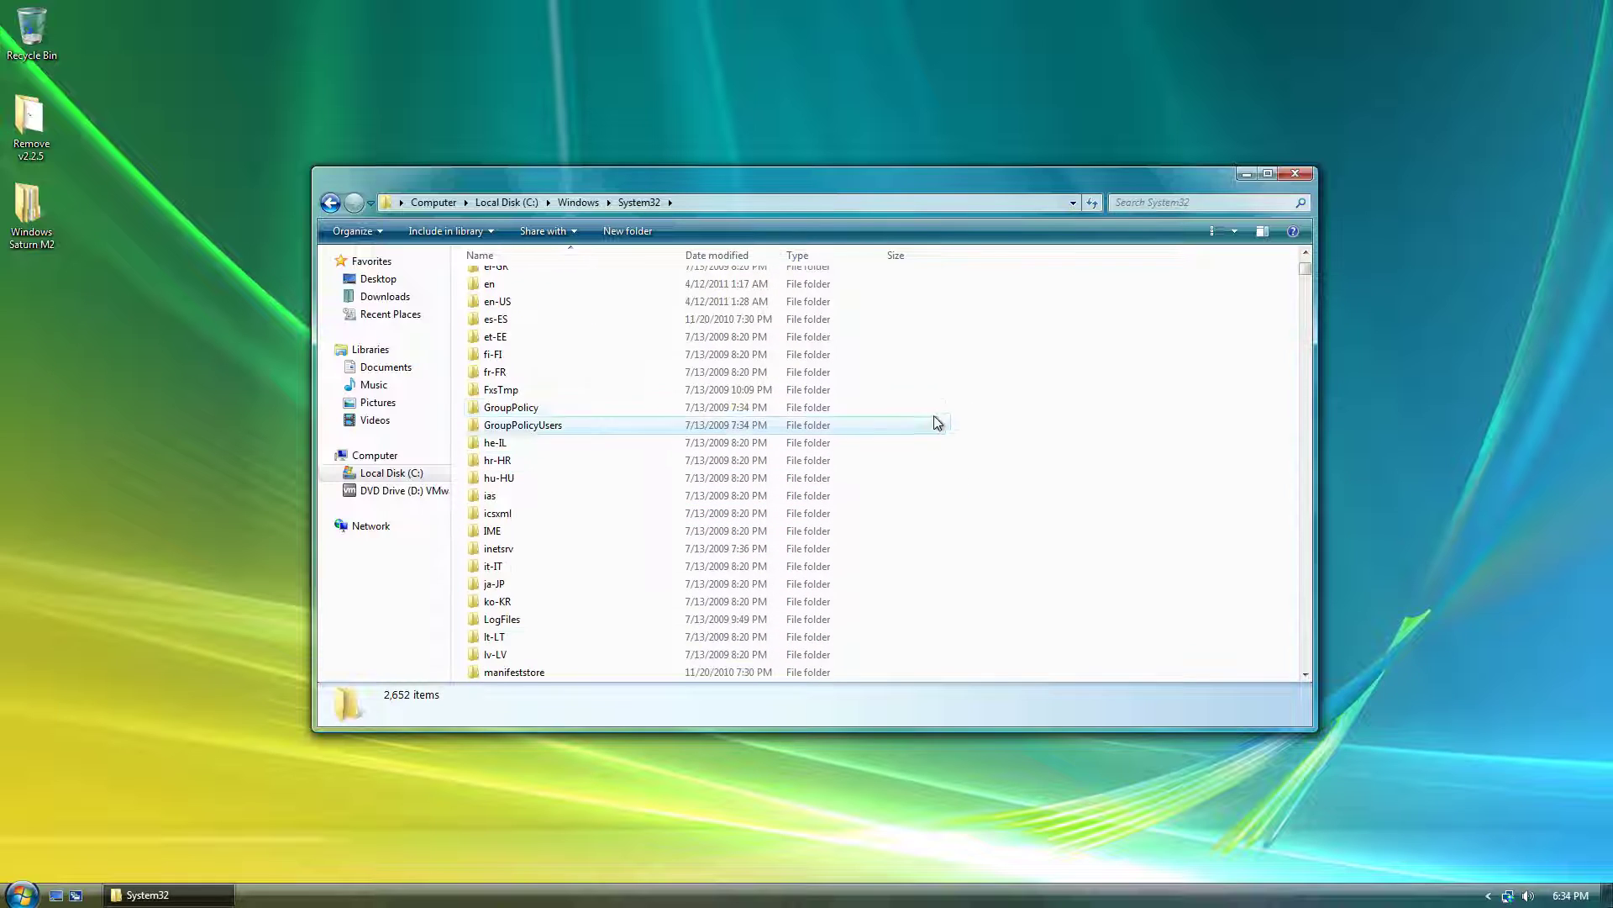
right_click(1004, 400)
left_click(971, 448)
scroll(966, 447, "up", 3)
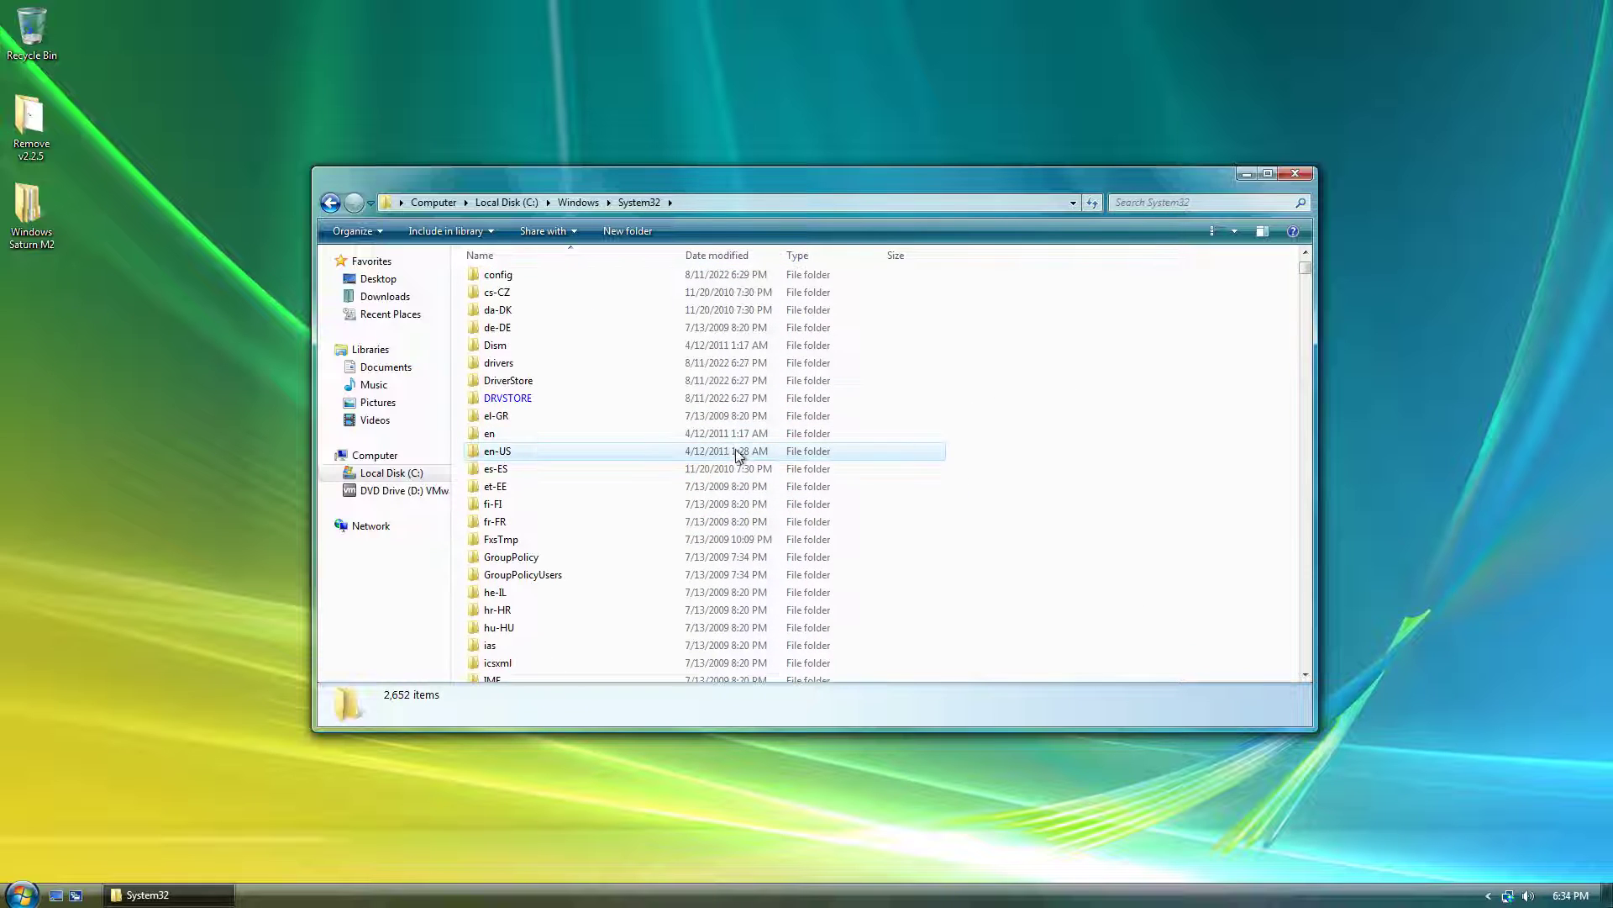
double_click(739, 448)
Try to paste mspaint.exe.mui into the en-US folder, replacing the existing file
right_click(1058, 378)
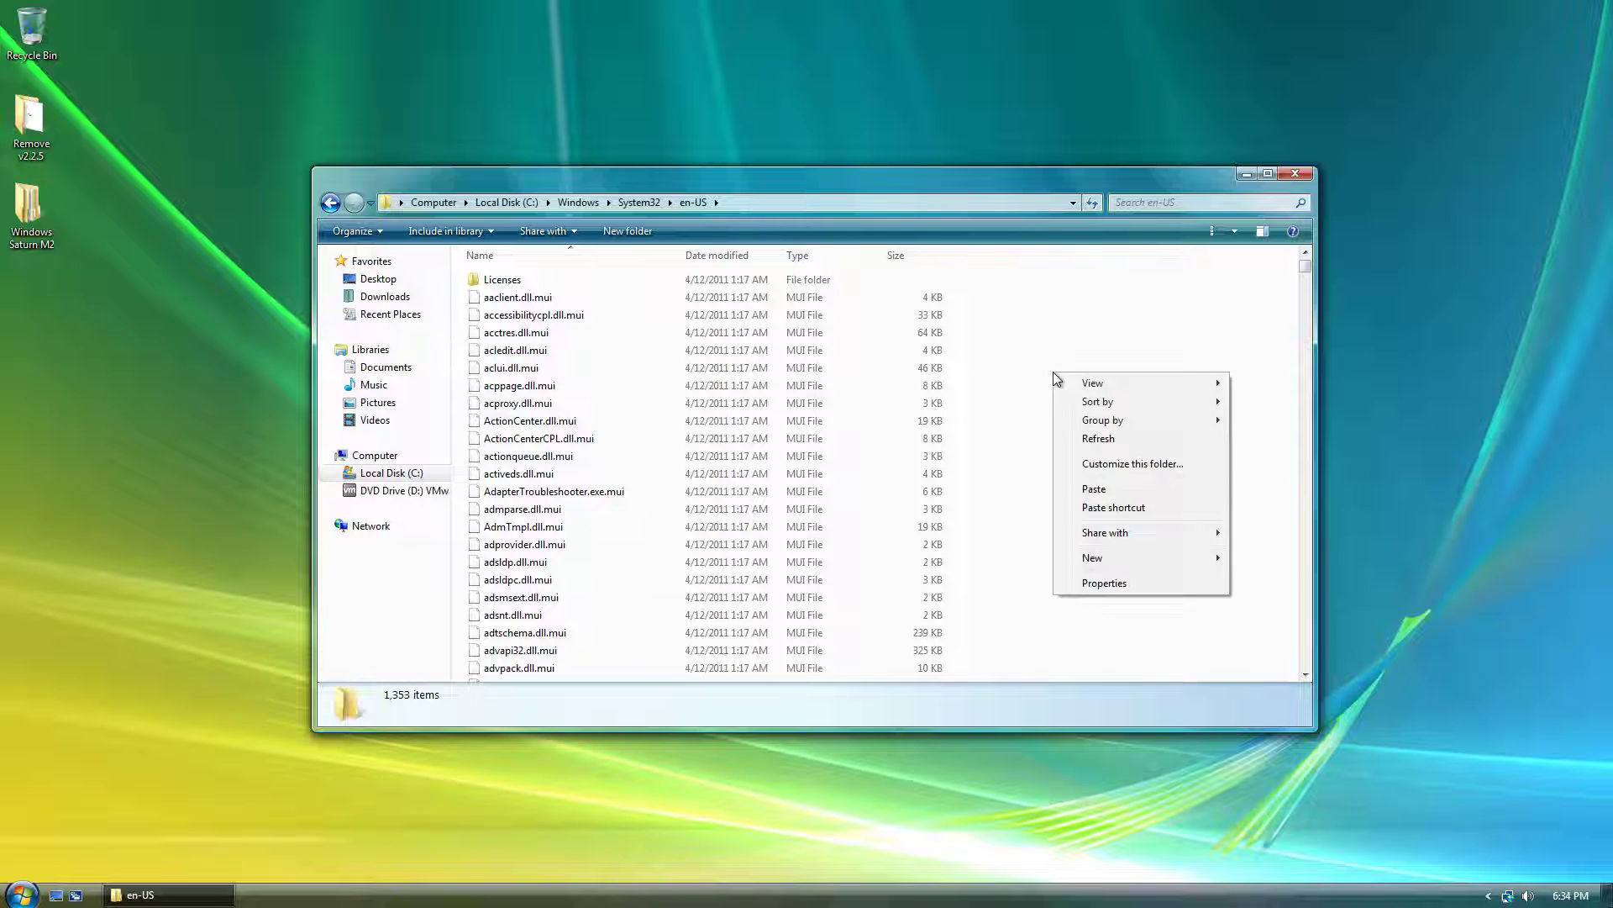
left_click(1075, 478)
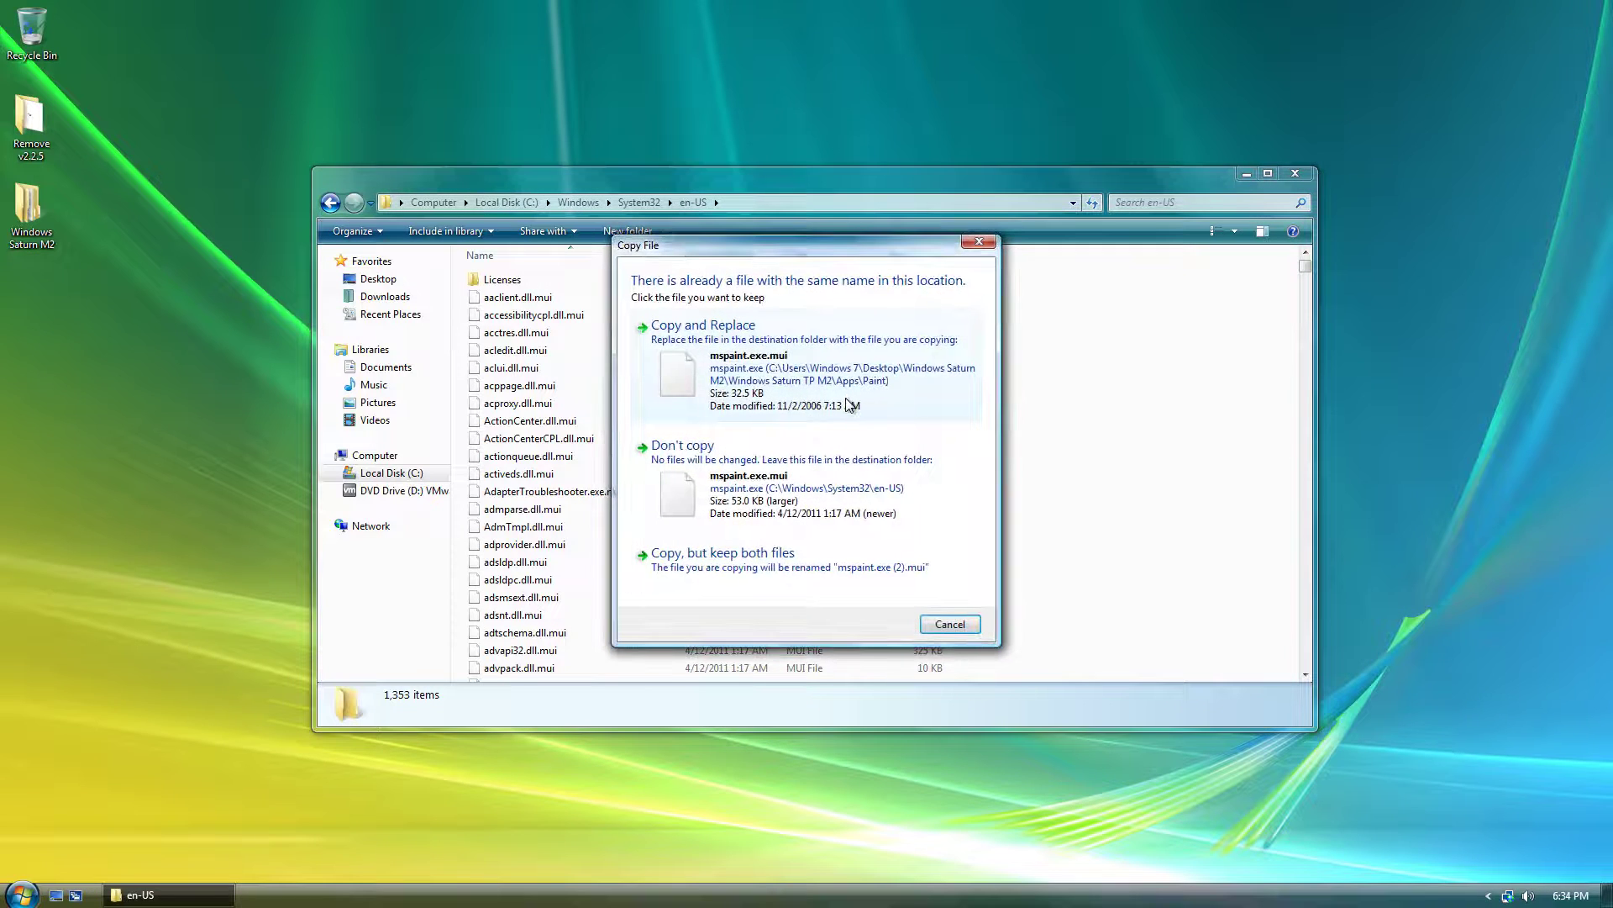
left_click(847, 395)
left_click(795, 516)
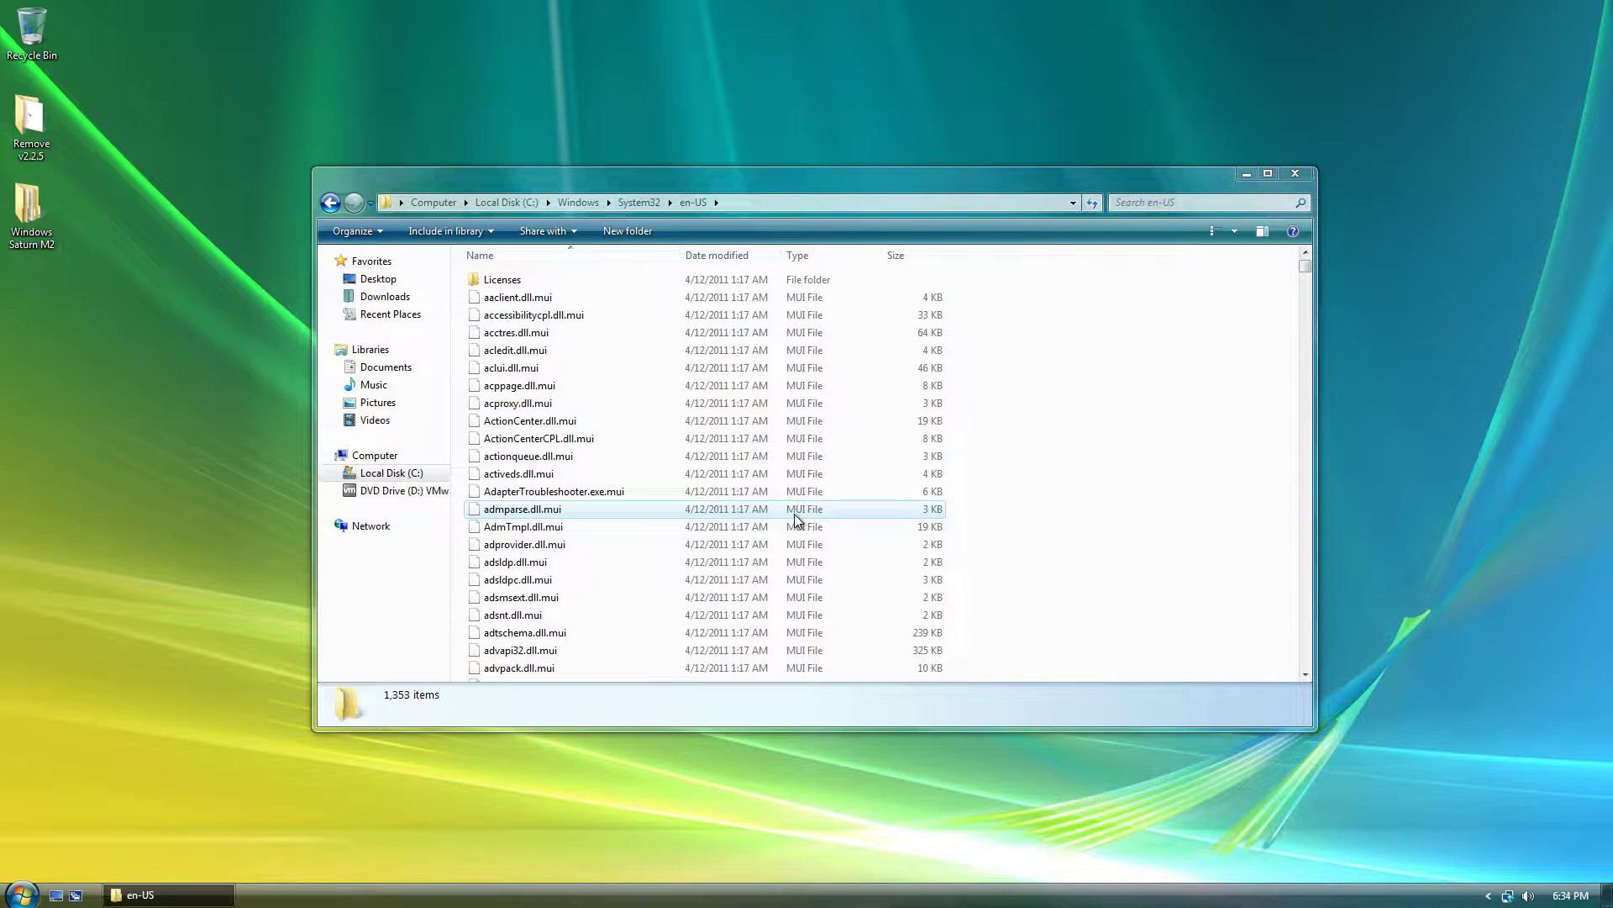
left_click(910, 480)
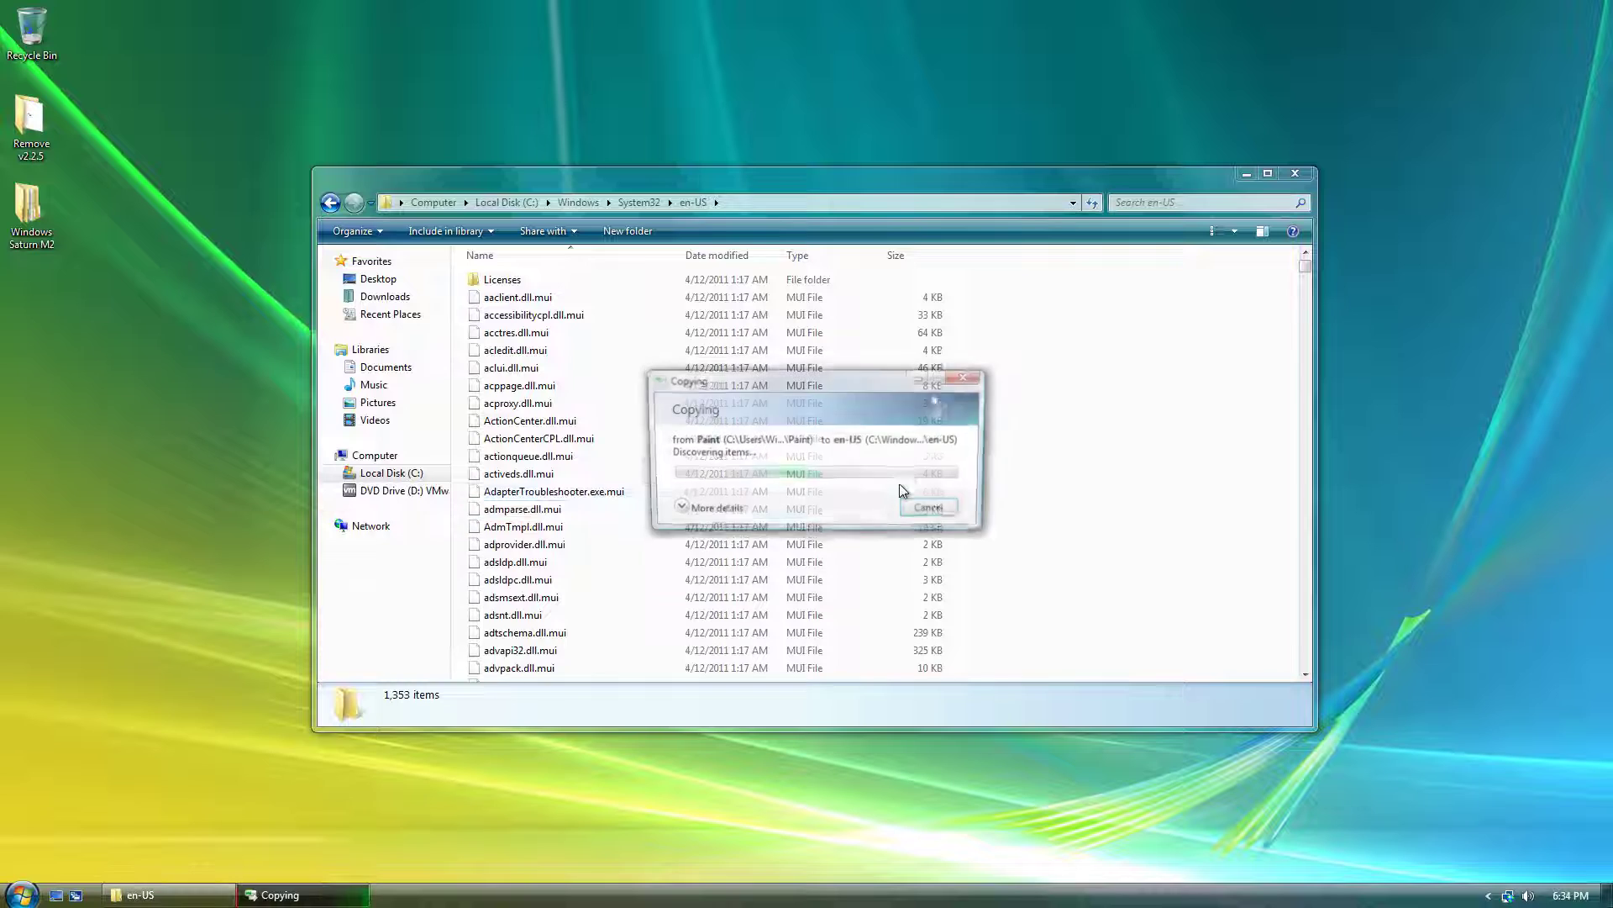
left_click(869, 521)
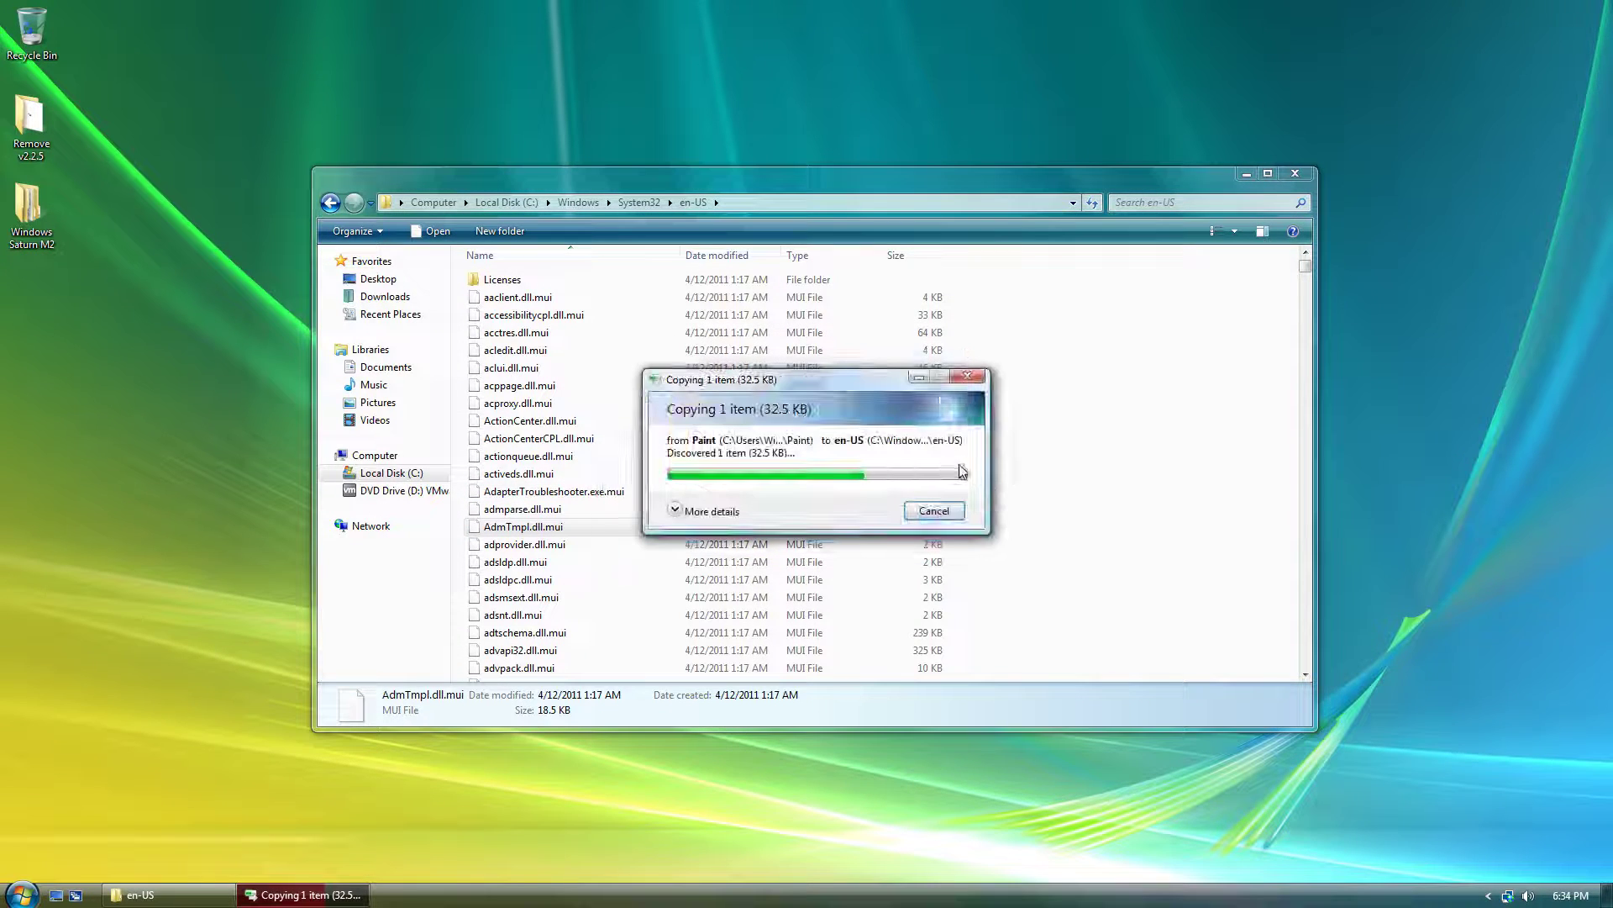
Look through the en-US folder's file list for mspaint.exe.mui
scroll(790, 502, "down", 20)
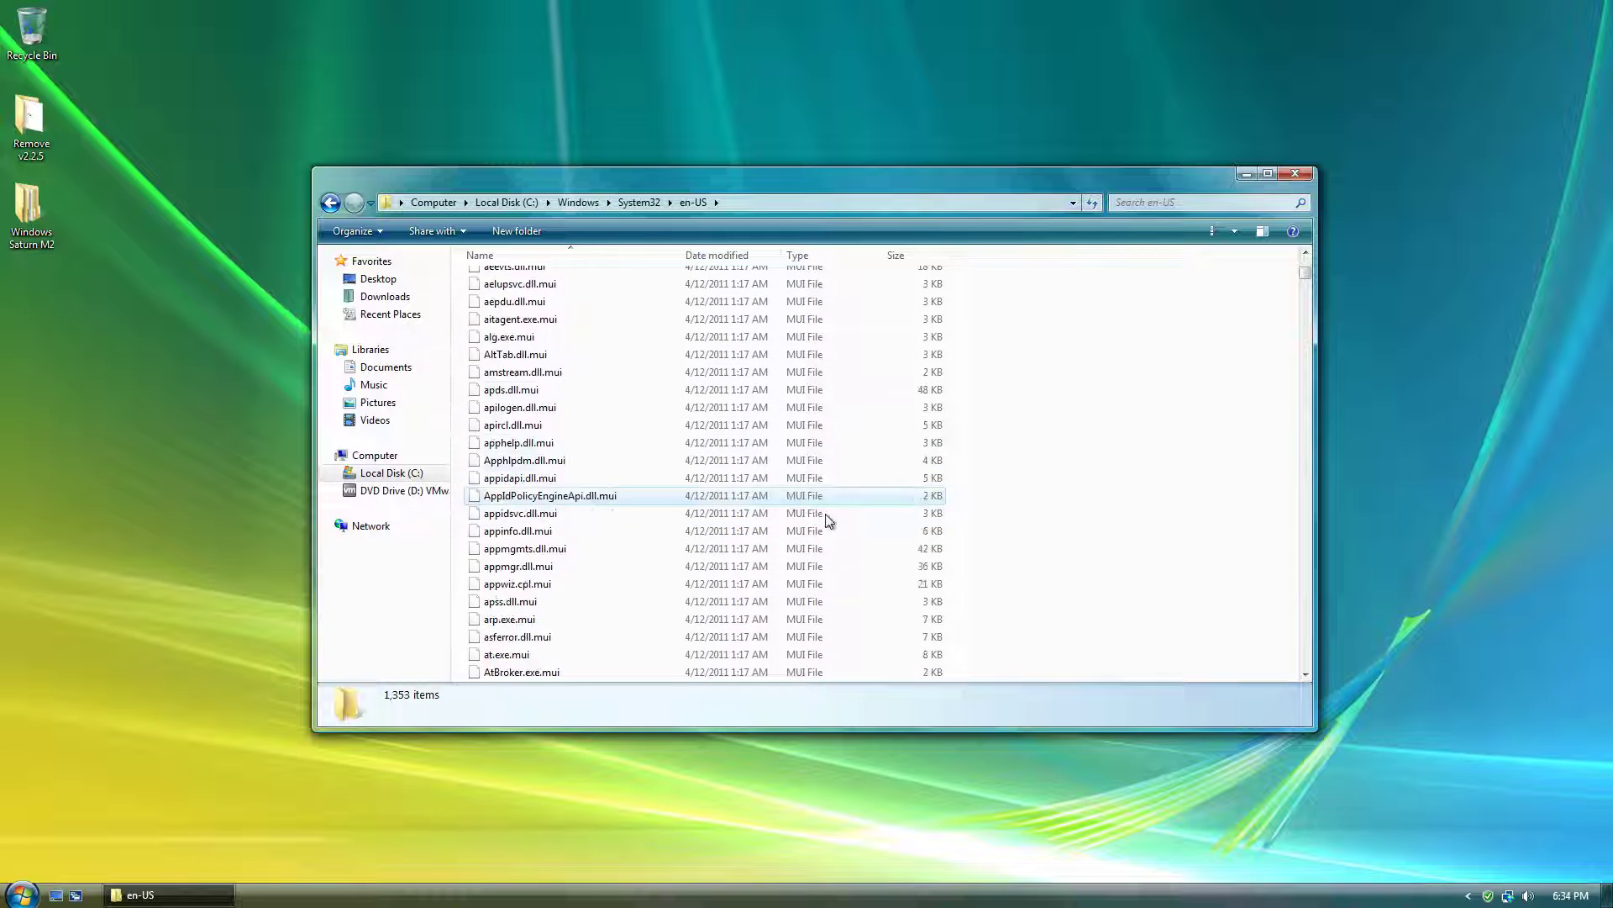
scroll(824, 523, "down", 15)
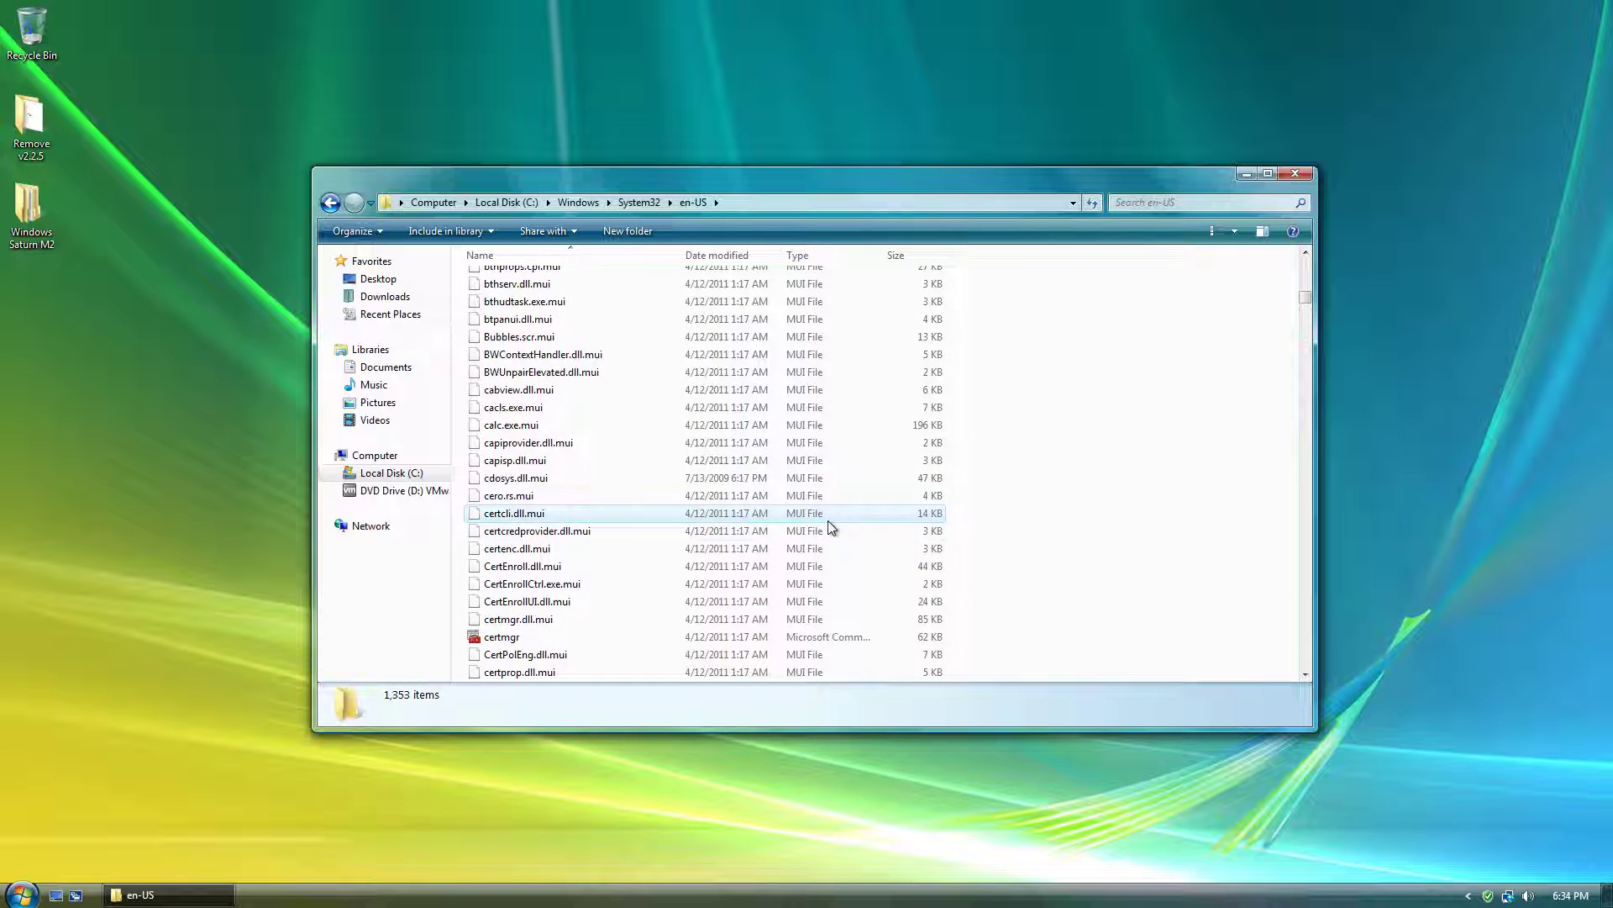
scroll(830, 525, "down", 20)
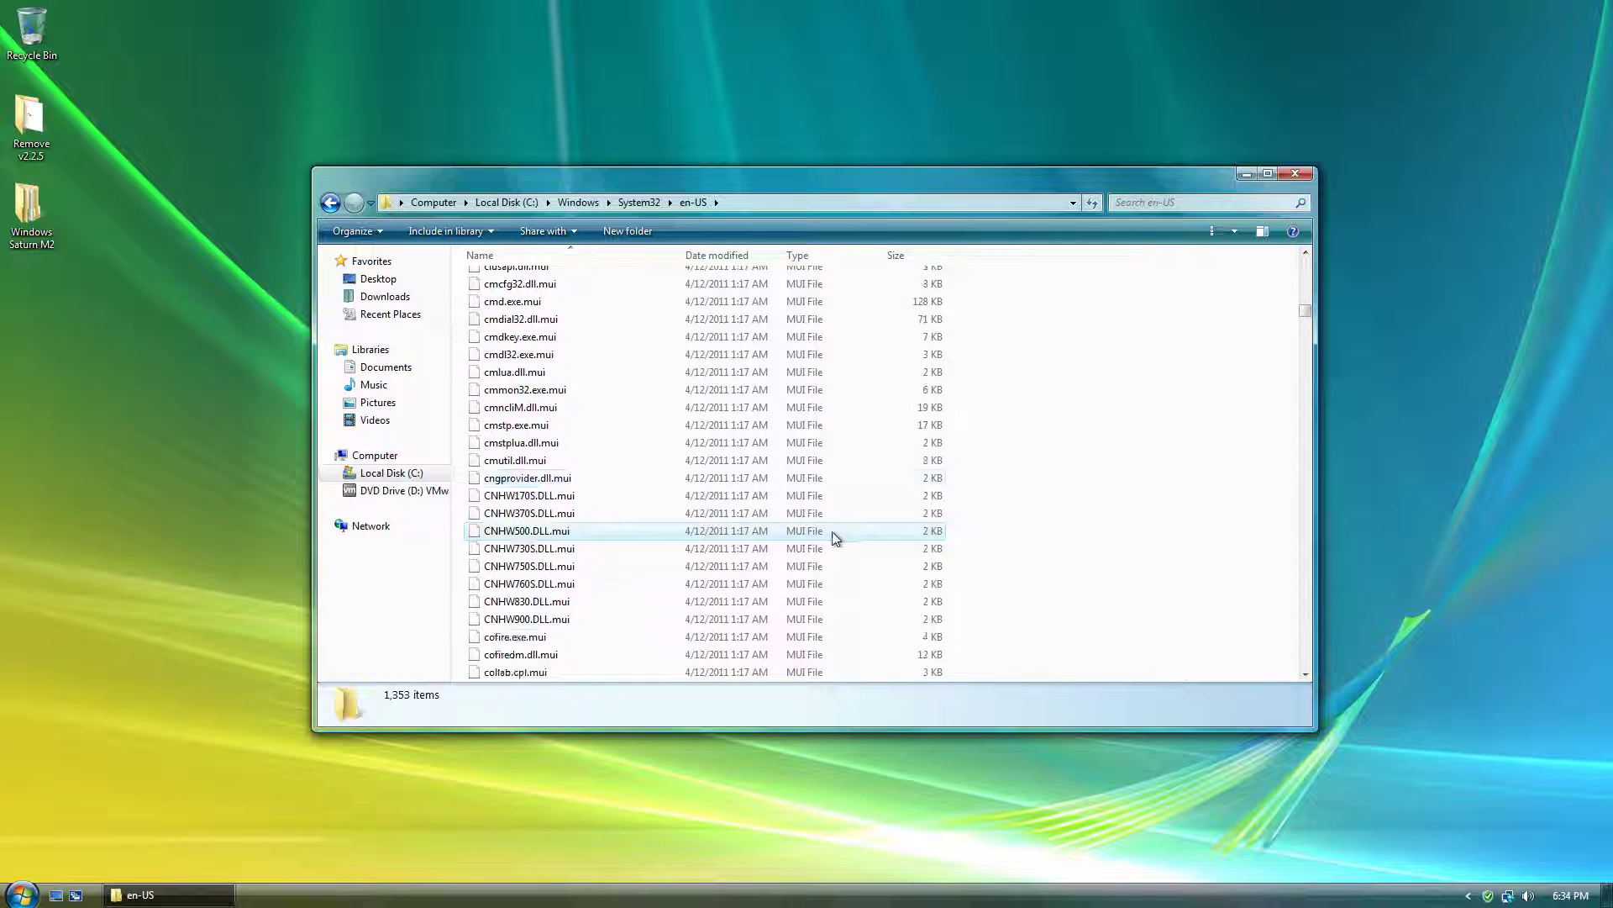
scroll(906, 535, "down", 15)
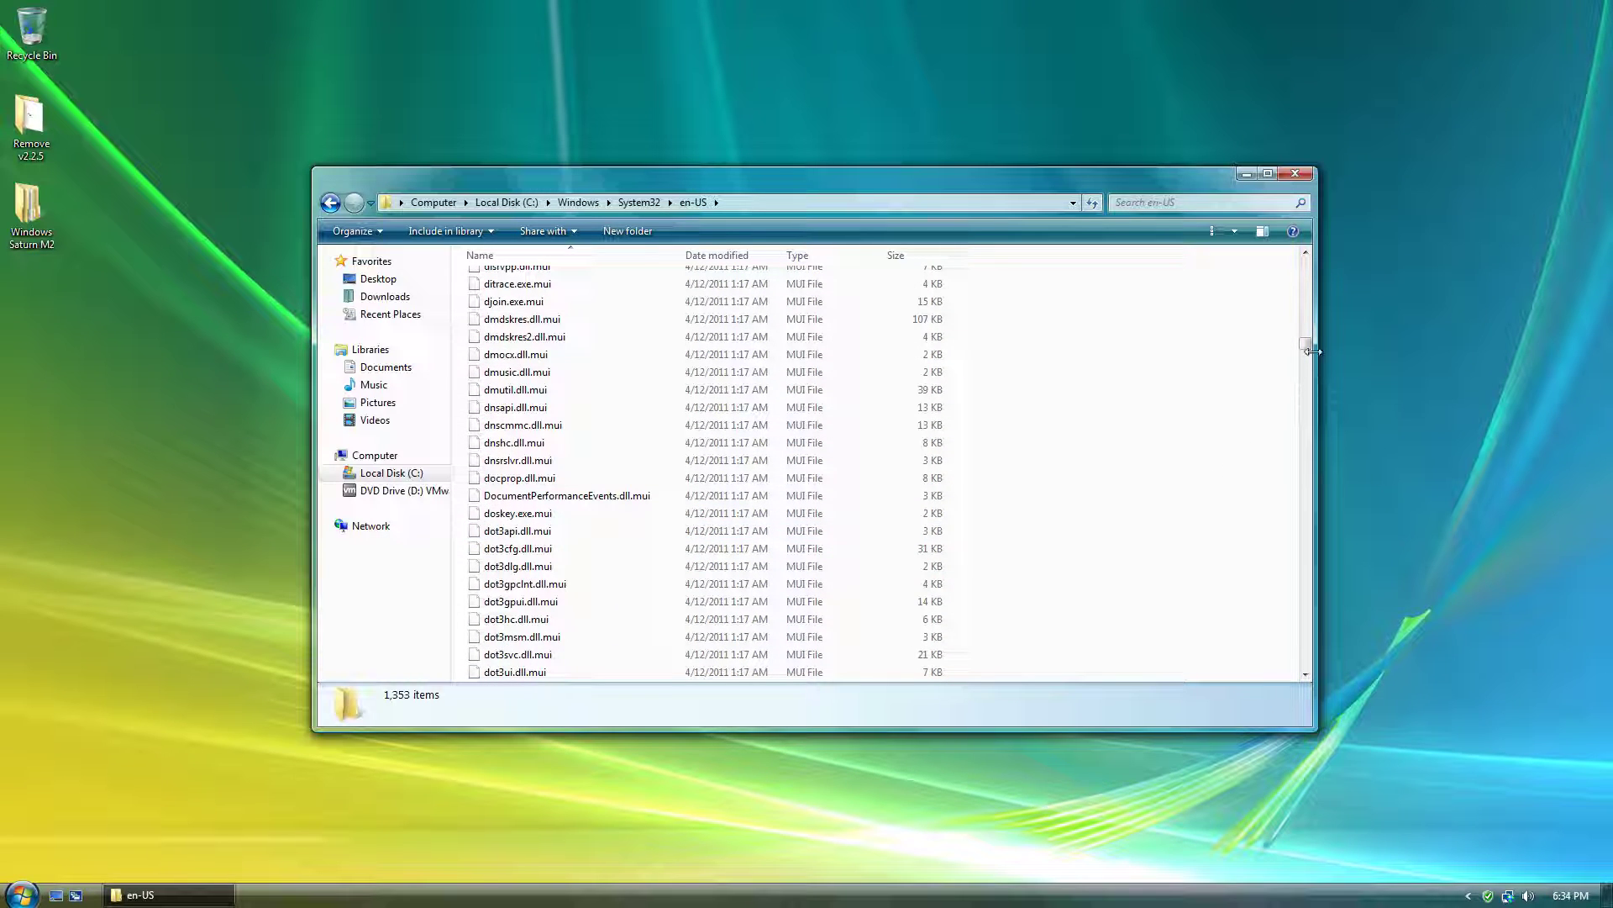
left_click_drag(1305, 348, 1296, 429)
scroll(855, 579, "down", 5)
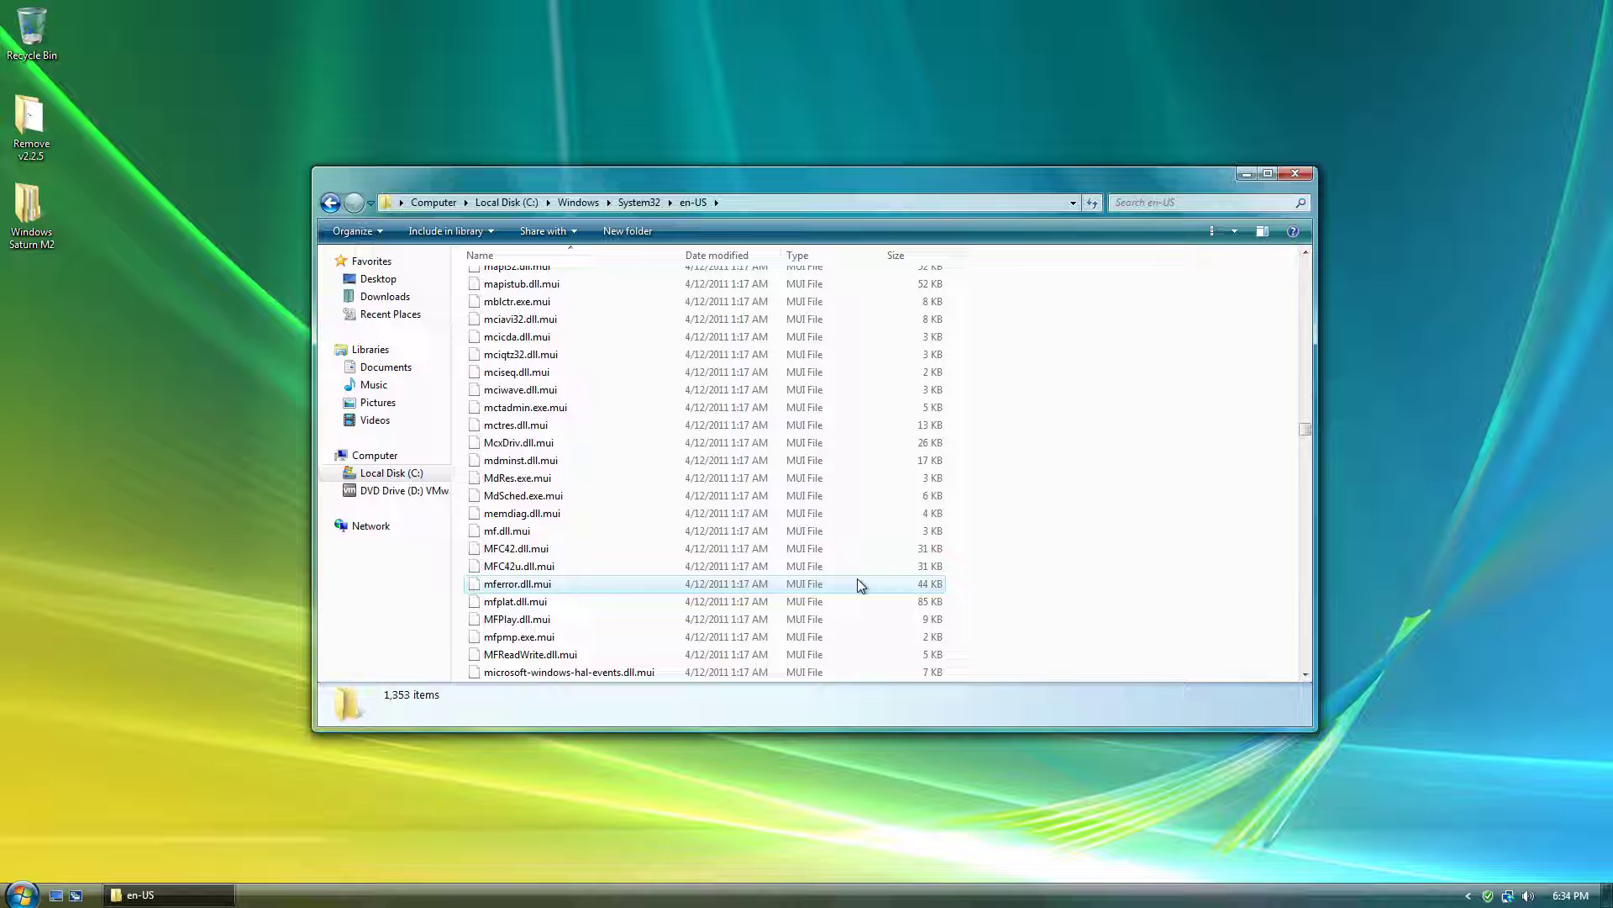
scroll(855, 580, "down", 4)
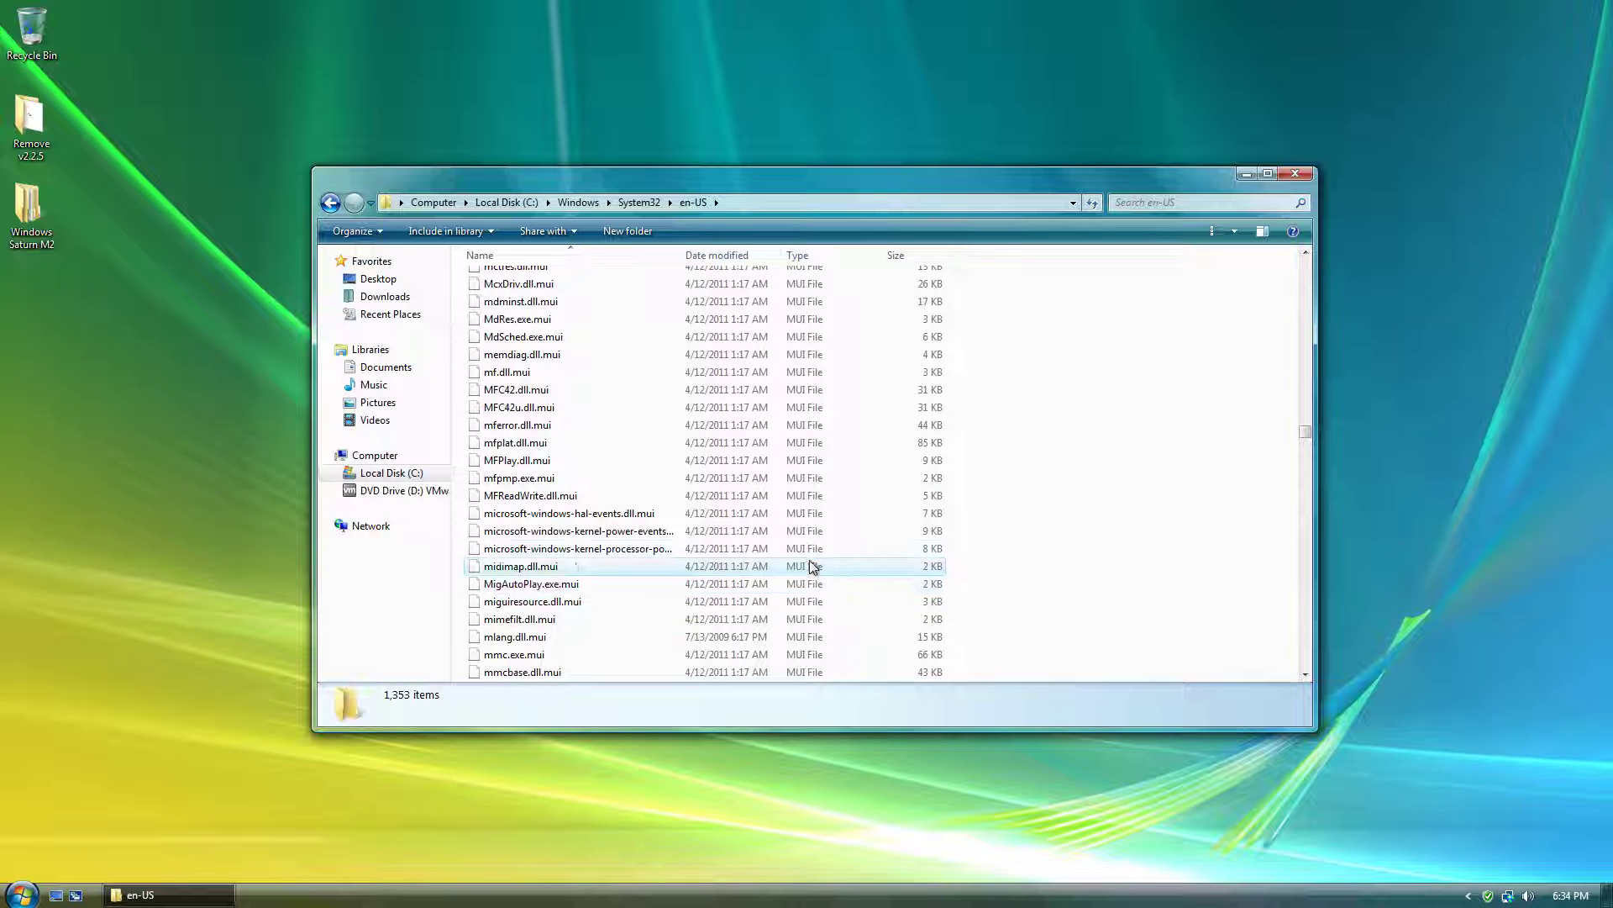
scroll(804, 553, "down", 4)
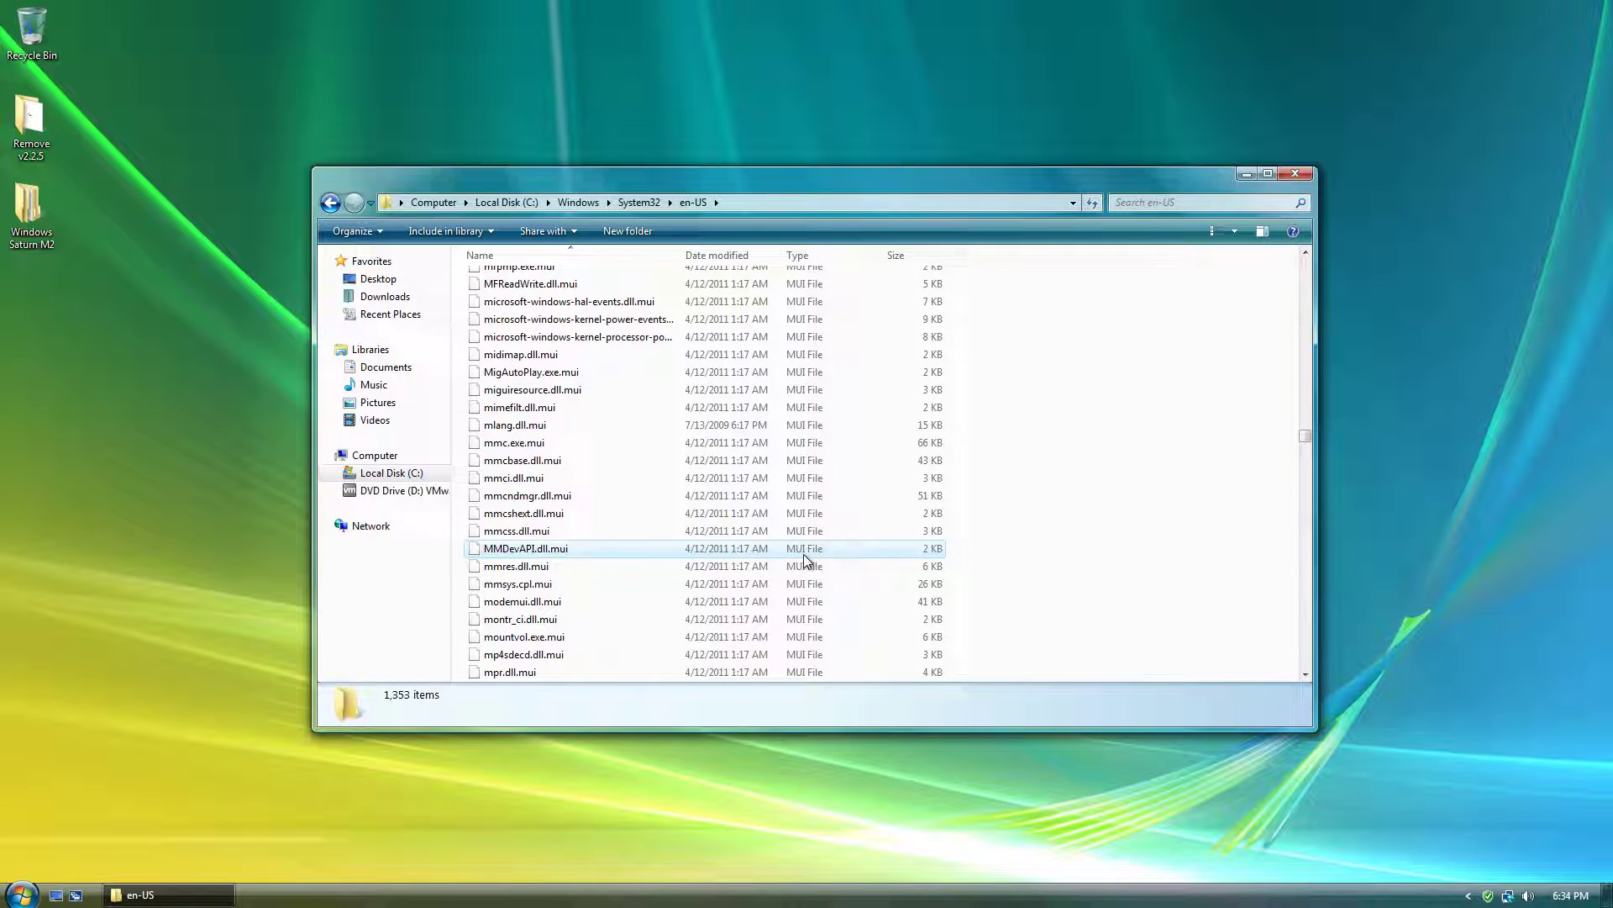
scroll(784, 544, "down", 3)
scroll(783, 542, "down", 3)
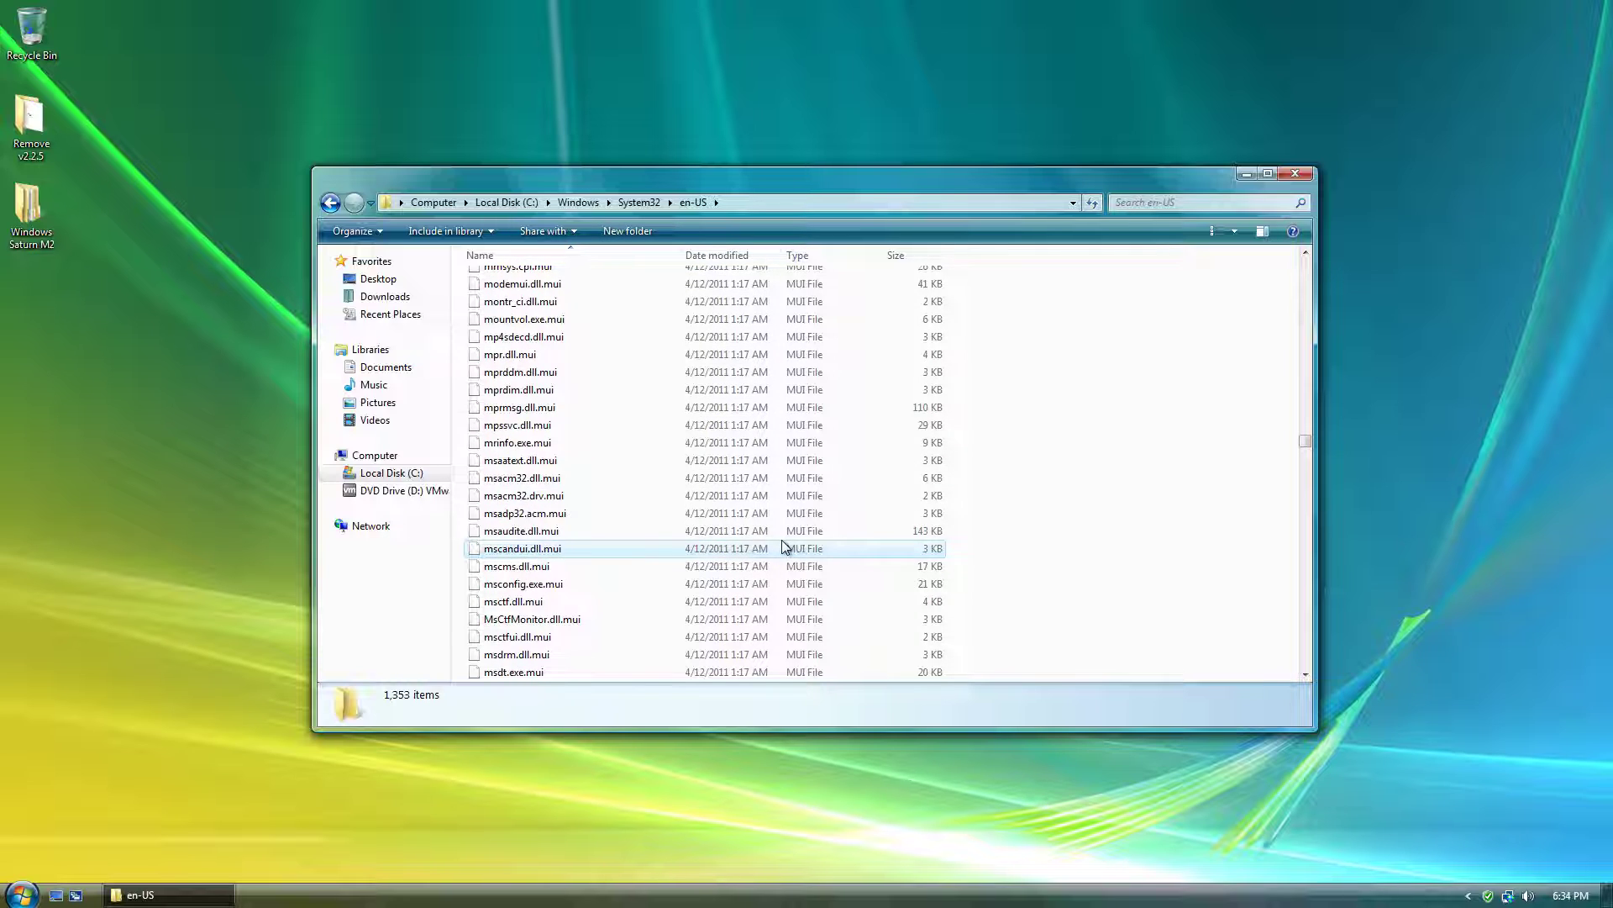
scroll(704, 584, "down", 4)
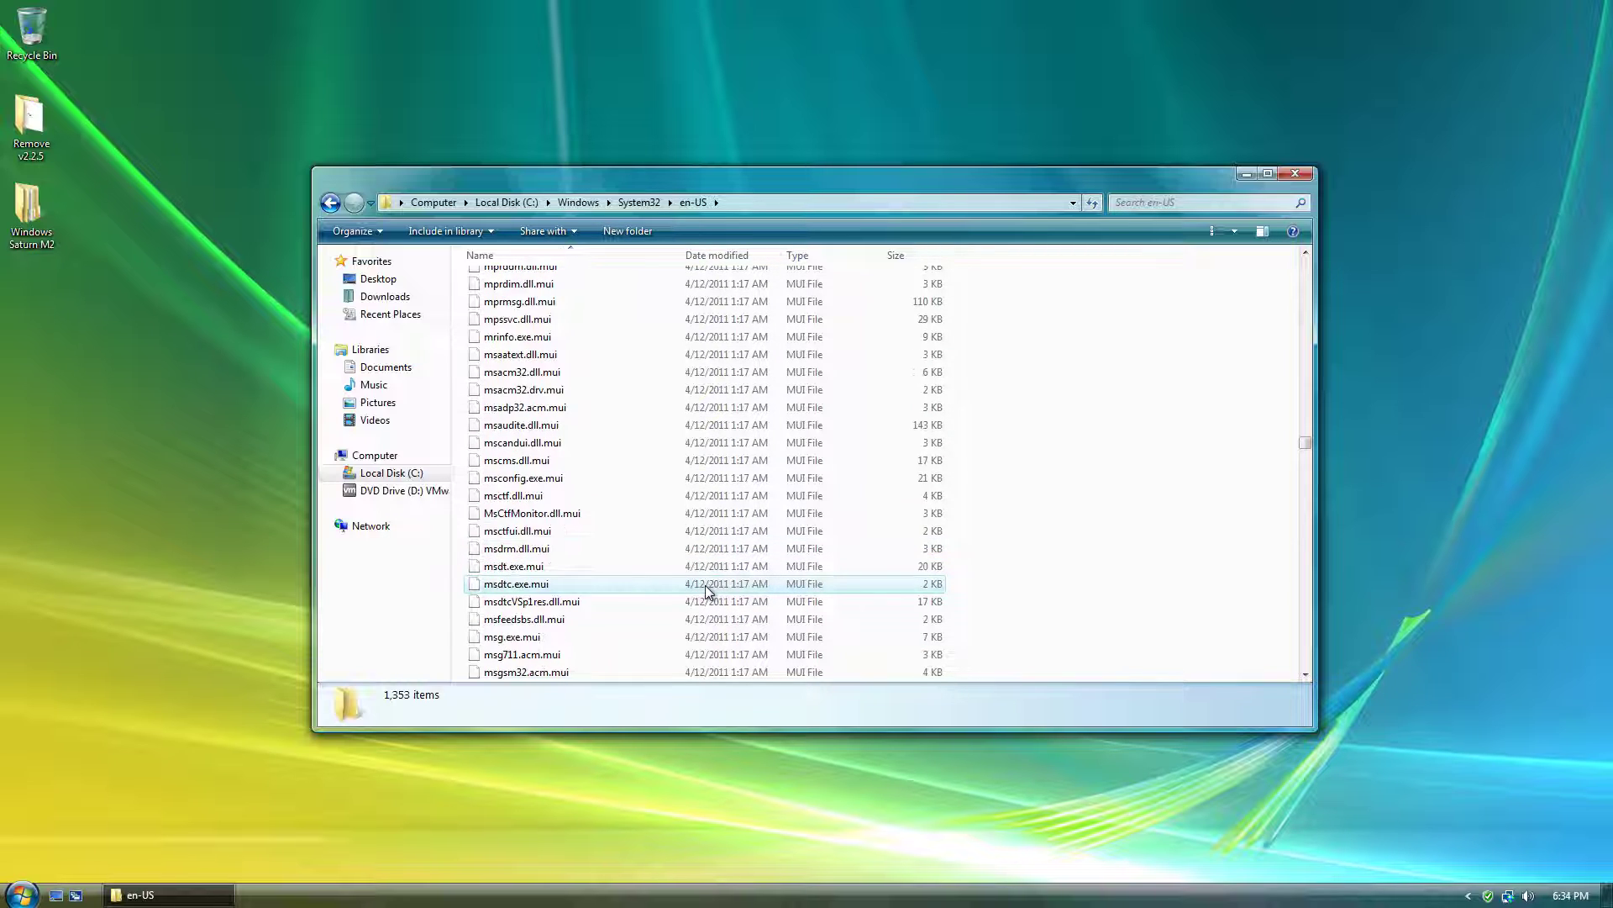
scroll(704, 585, "down", 4)
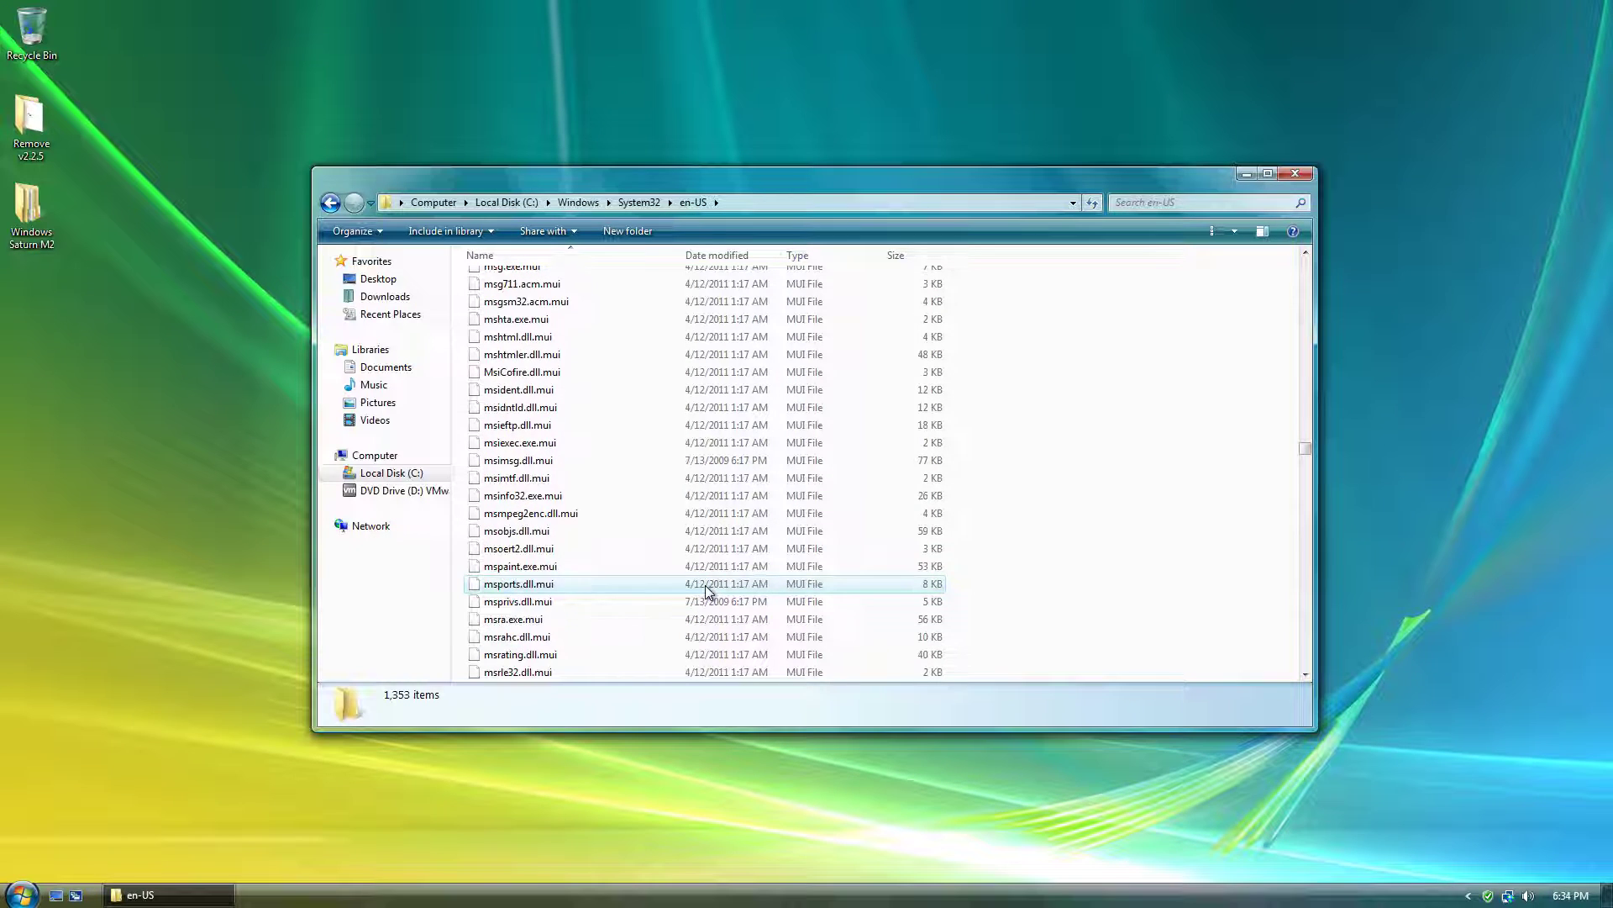
Try to rename mspaint.exe.mui in the en-US folder to mspaint.exe.muiOLD
right_click(615, 568)
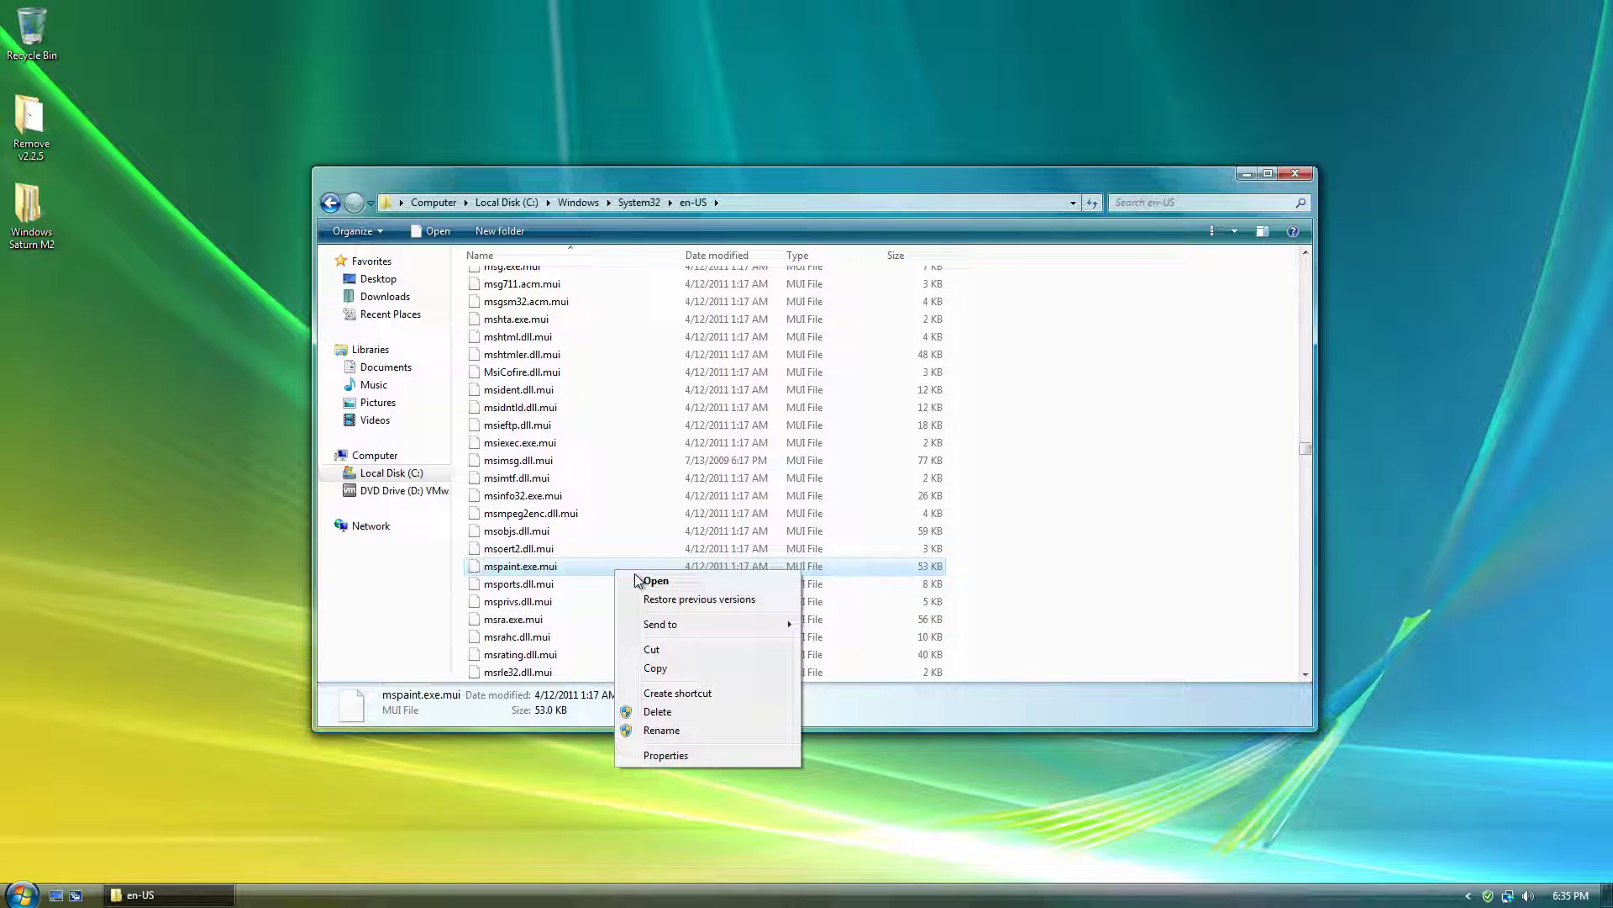
left_click(661, 730)
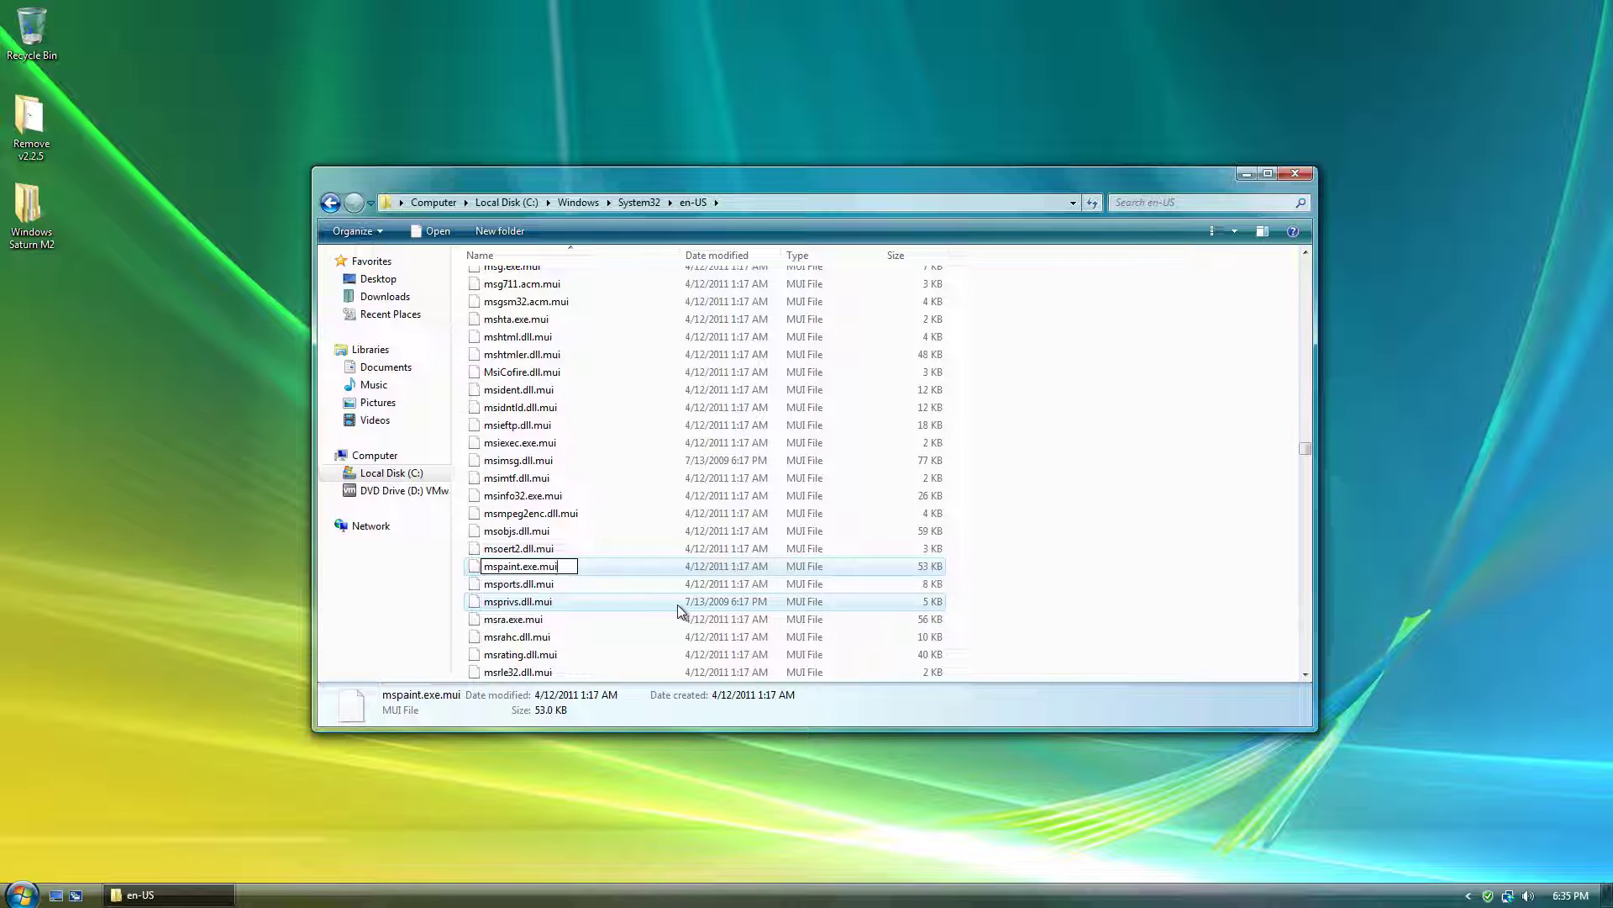
type("OLD")
key("Return")
key("Return")
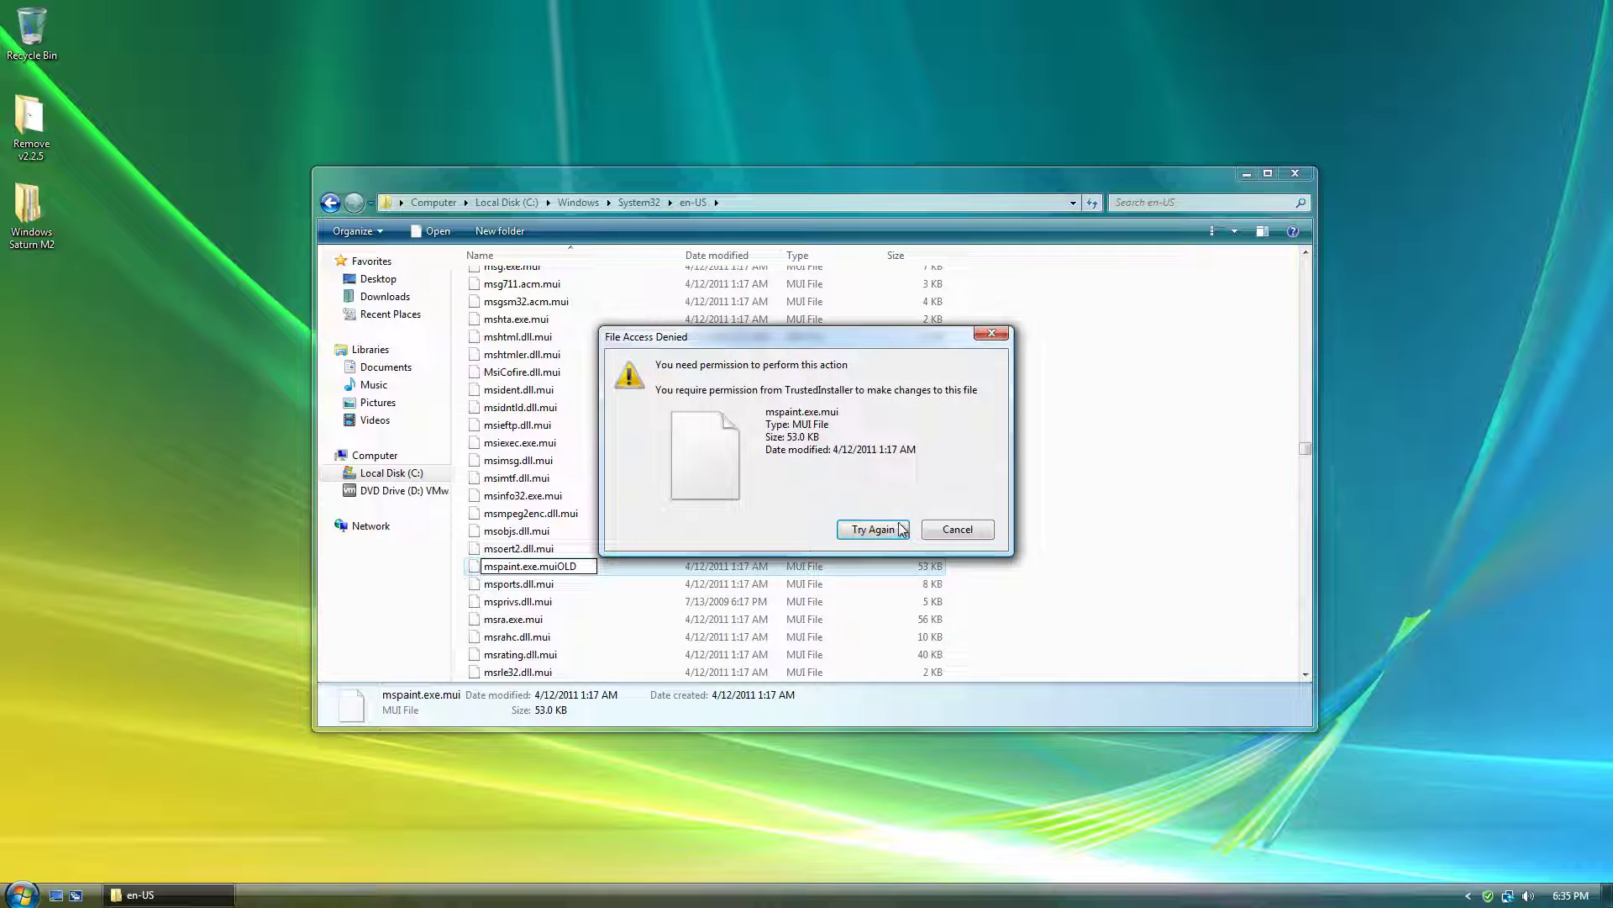
left_click(947, 534)
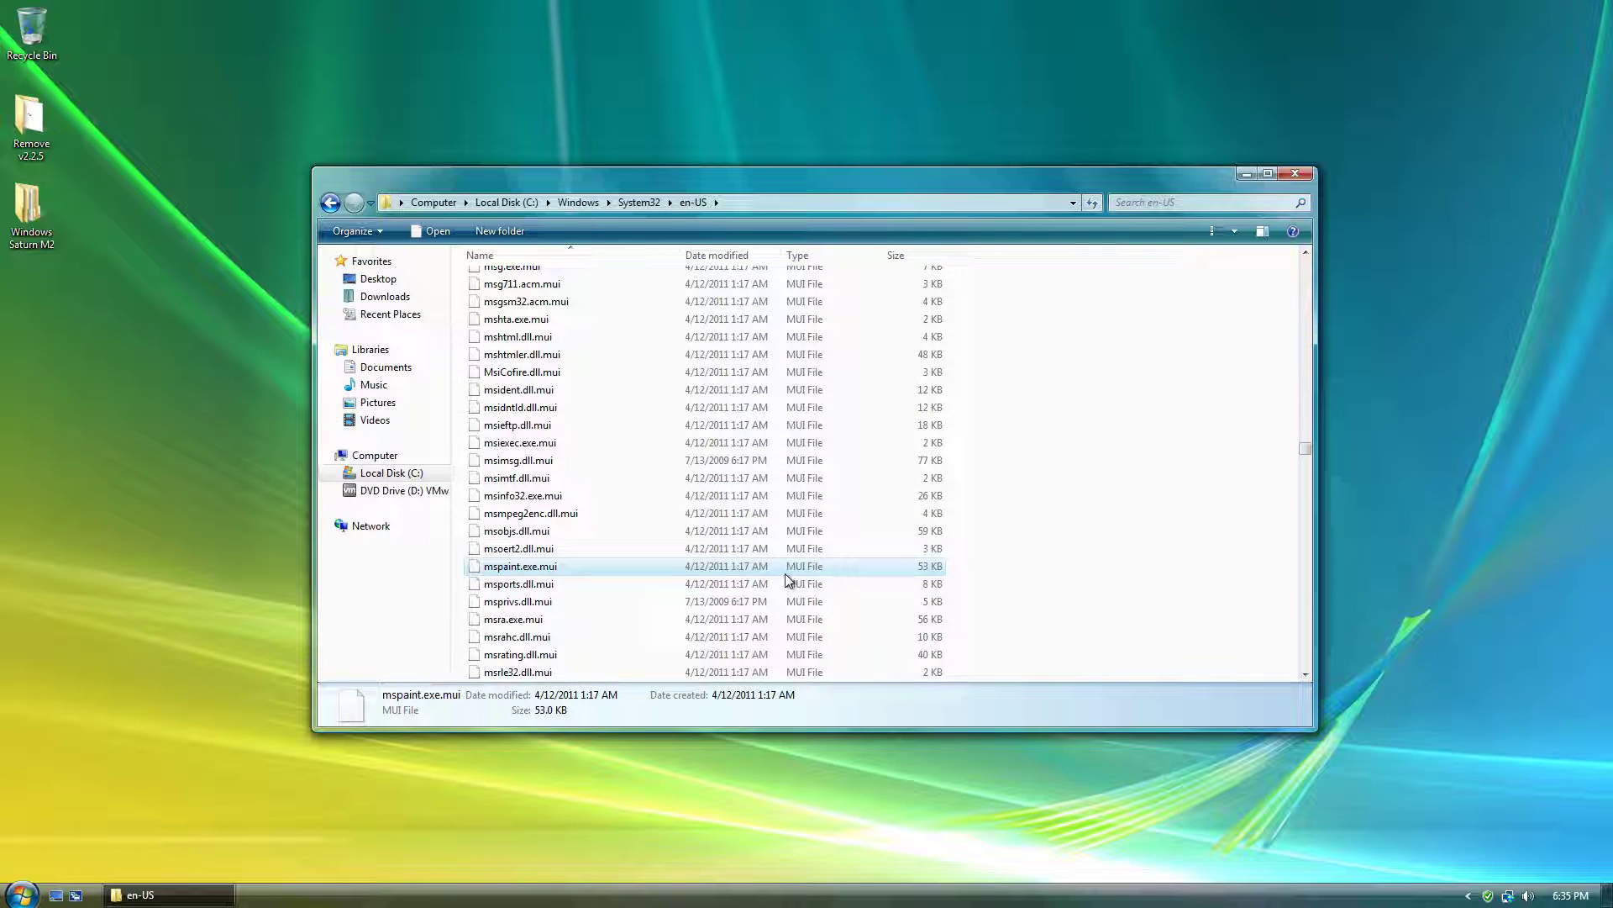
Open the advanced security settings of mspaint.exe.mui and bring up its permission entries with administrator approval
right_click(785, 572)
left_click(847, 759)
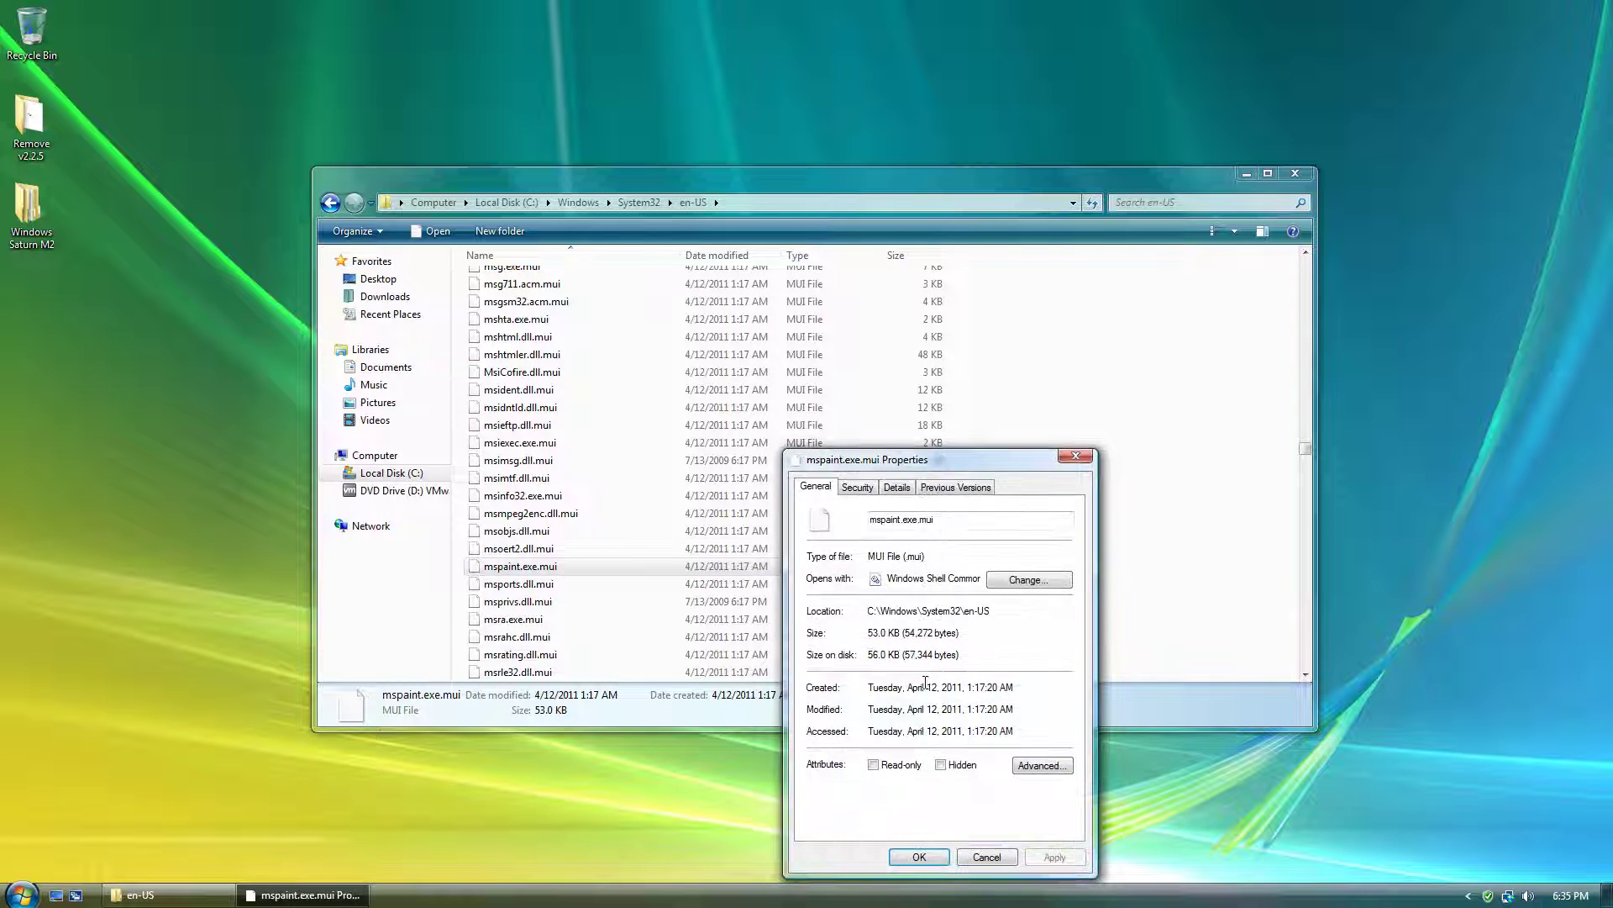
left_click(860, 487)
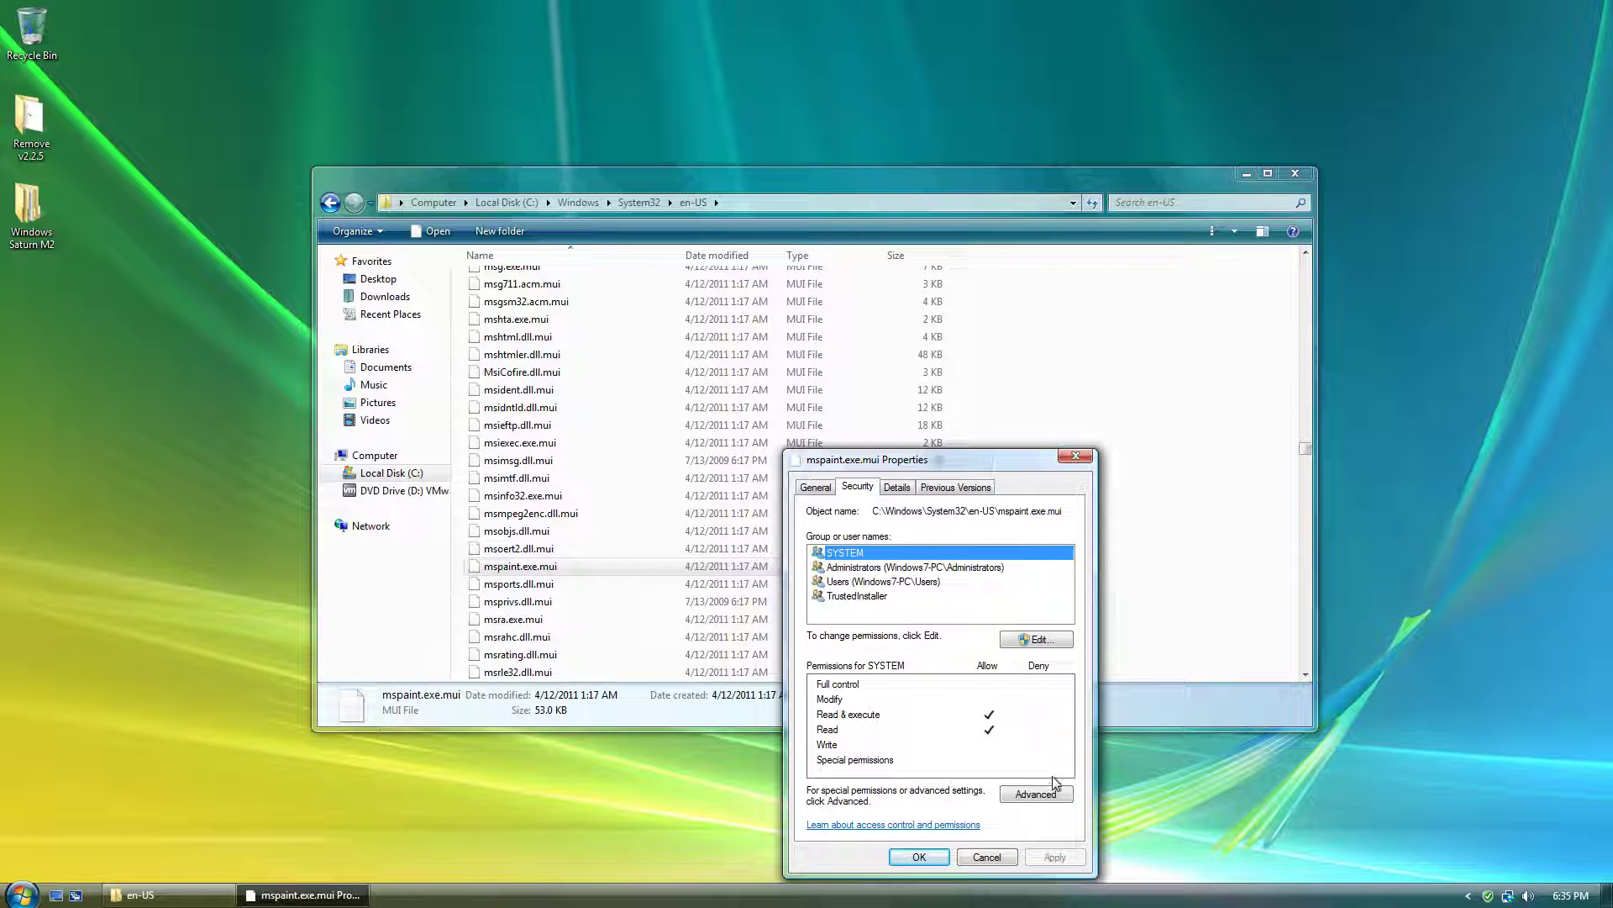
left_click(1054, 794)
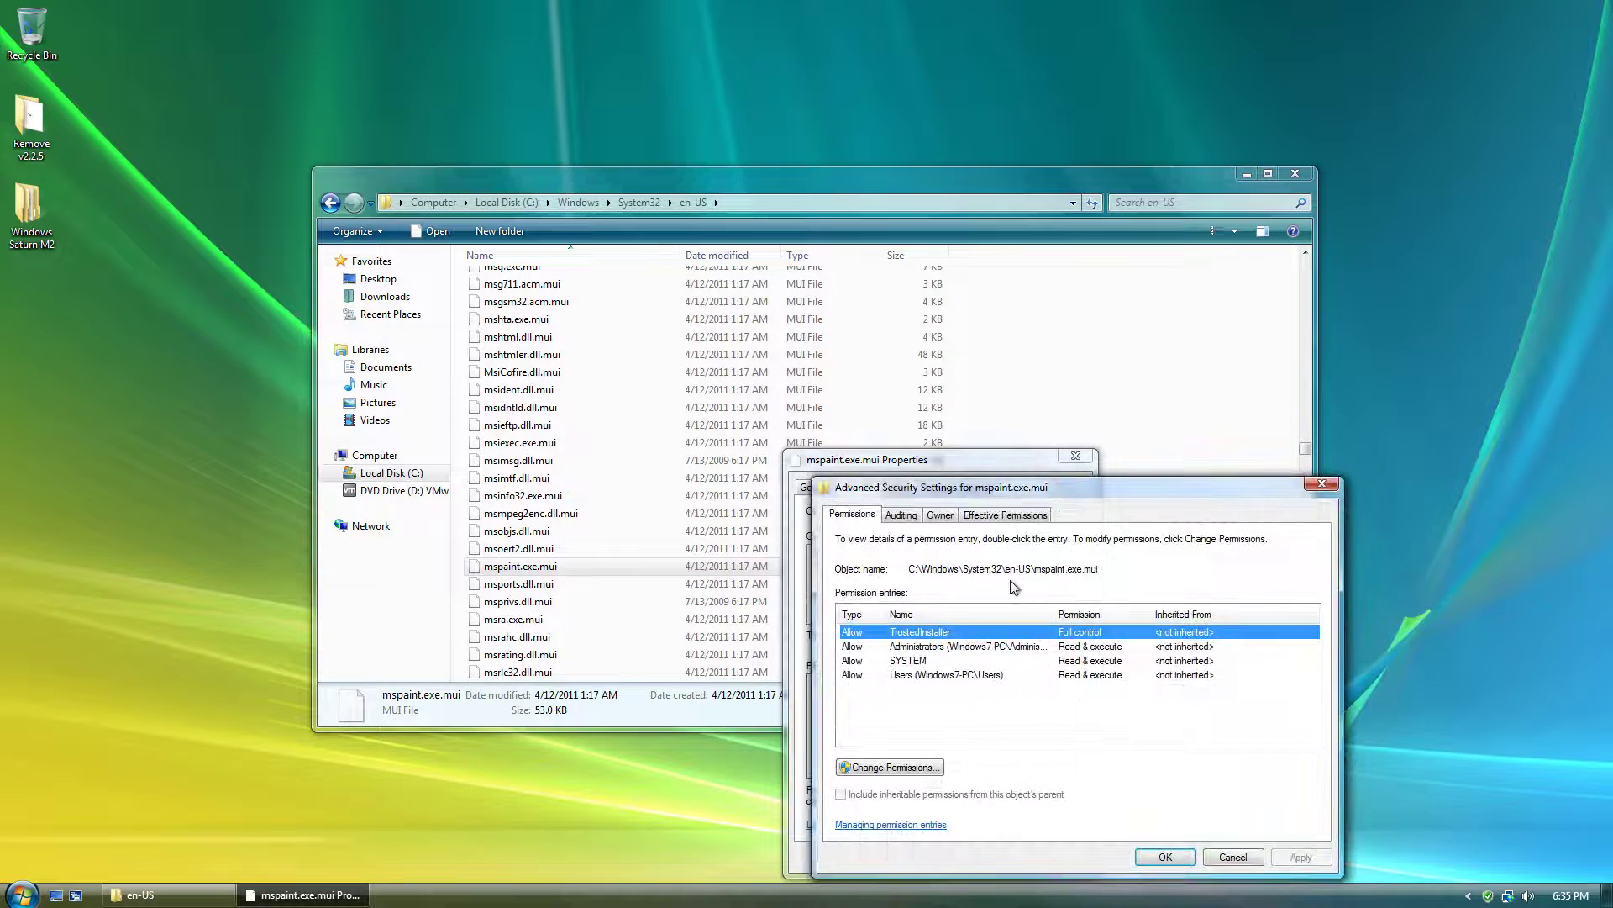
left_click(873, 769)
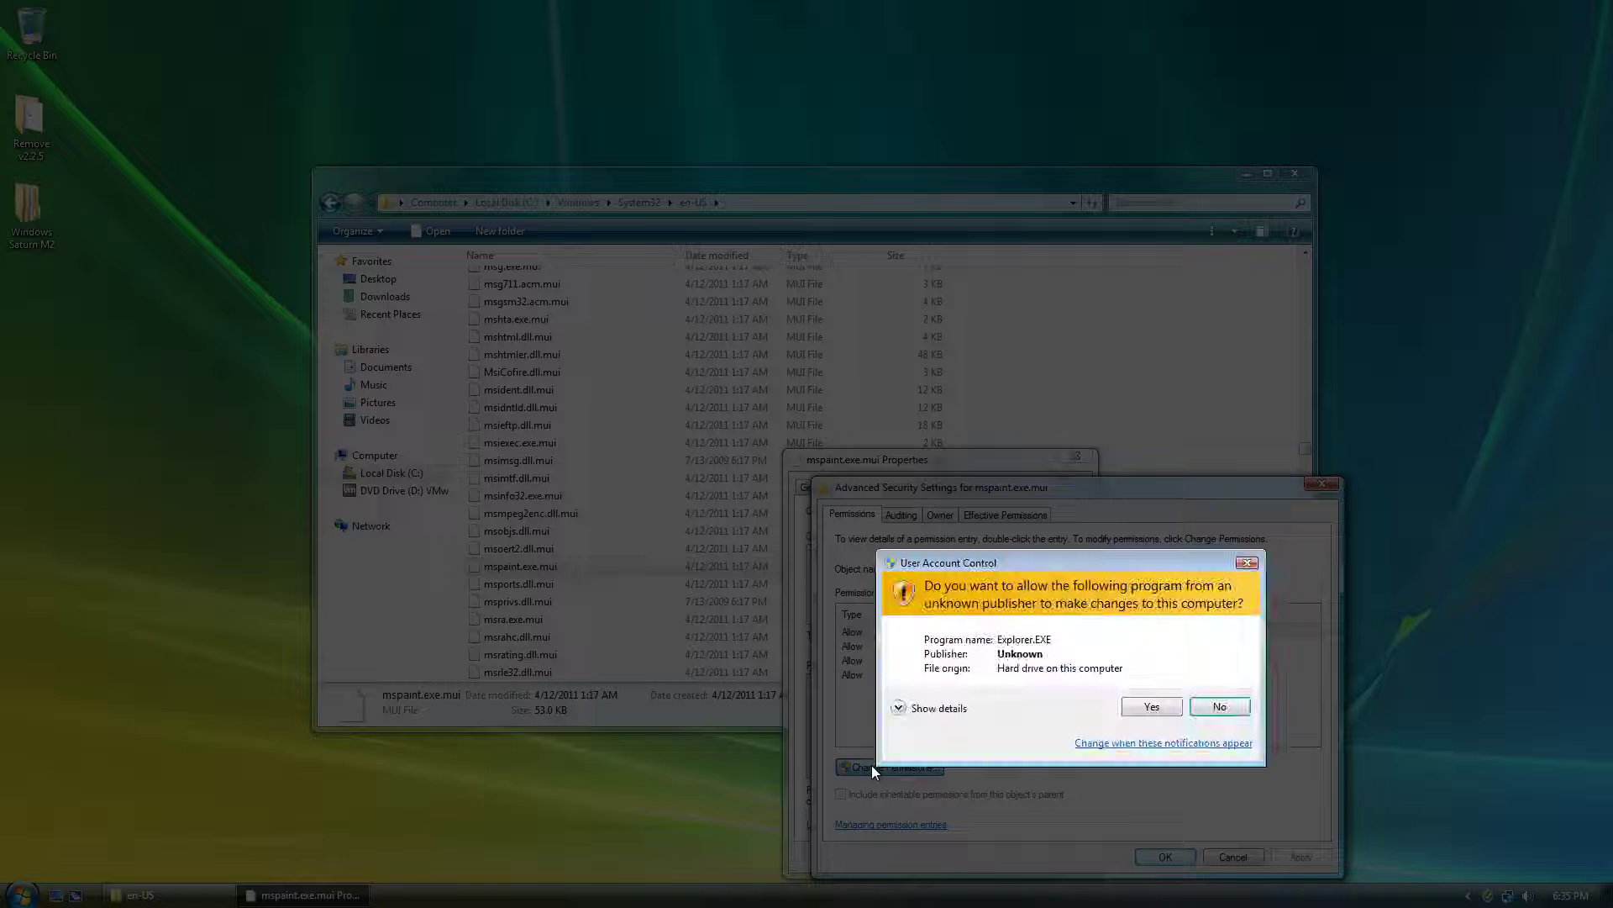
left_click(1152, 706)
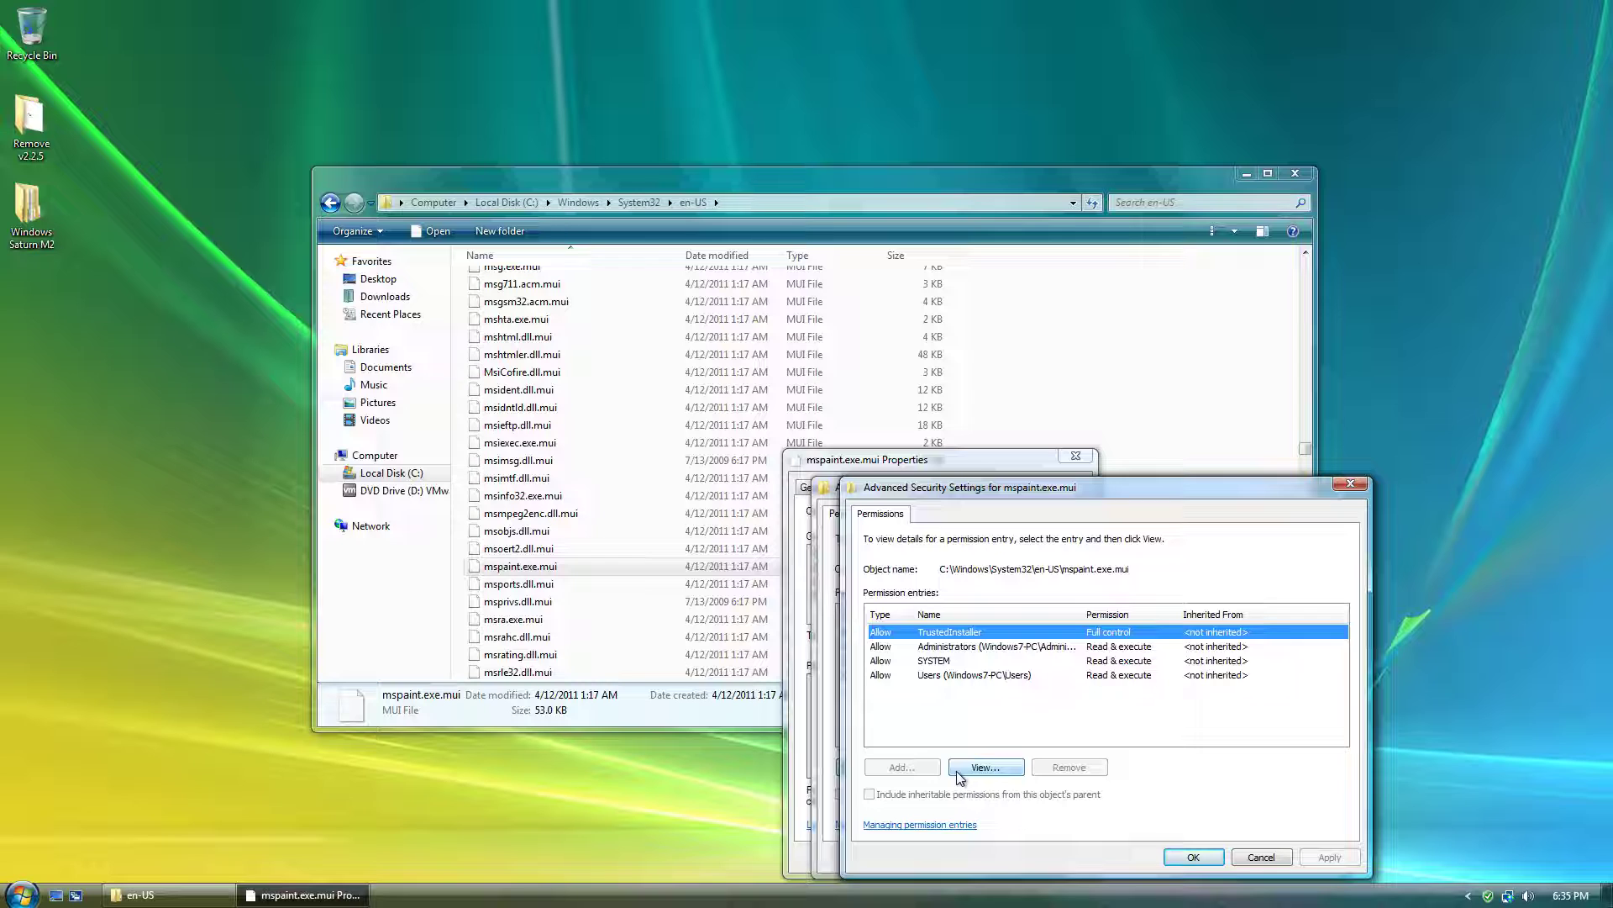
View the Users permission entry of mspaint.exe.mui and close the advanced security settings
left_click(939, 661)
left_click(941, 676)
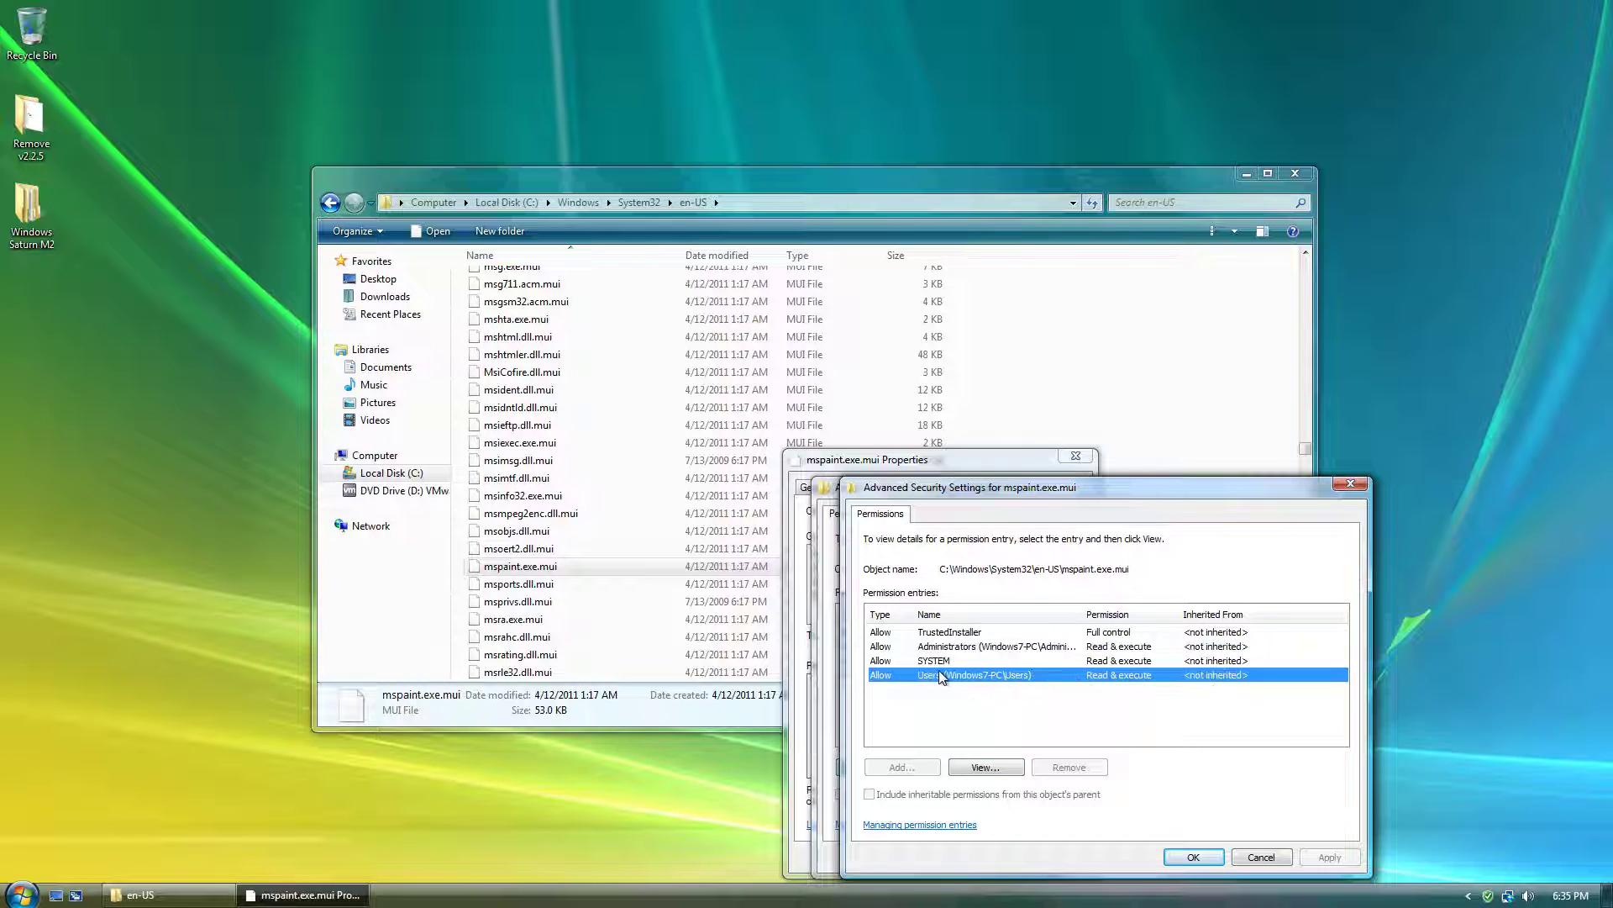
left_click(1012, 769)
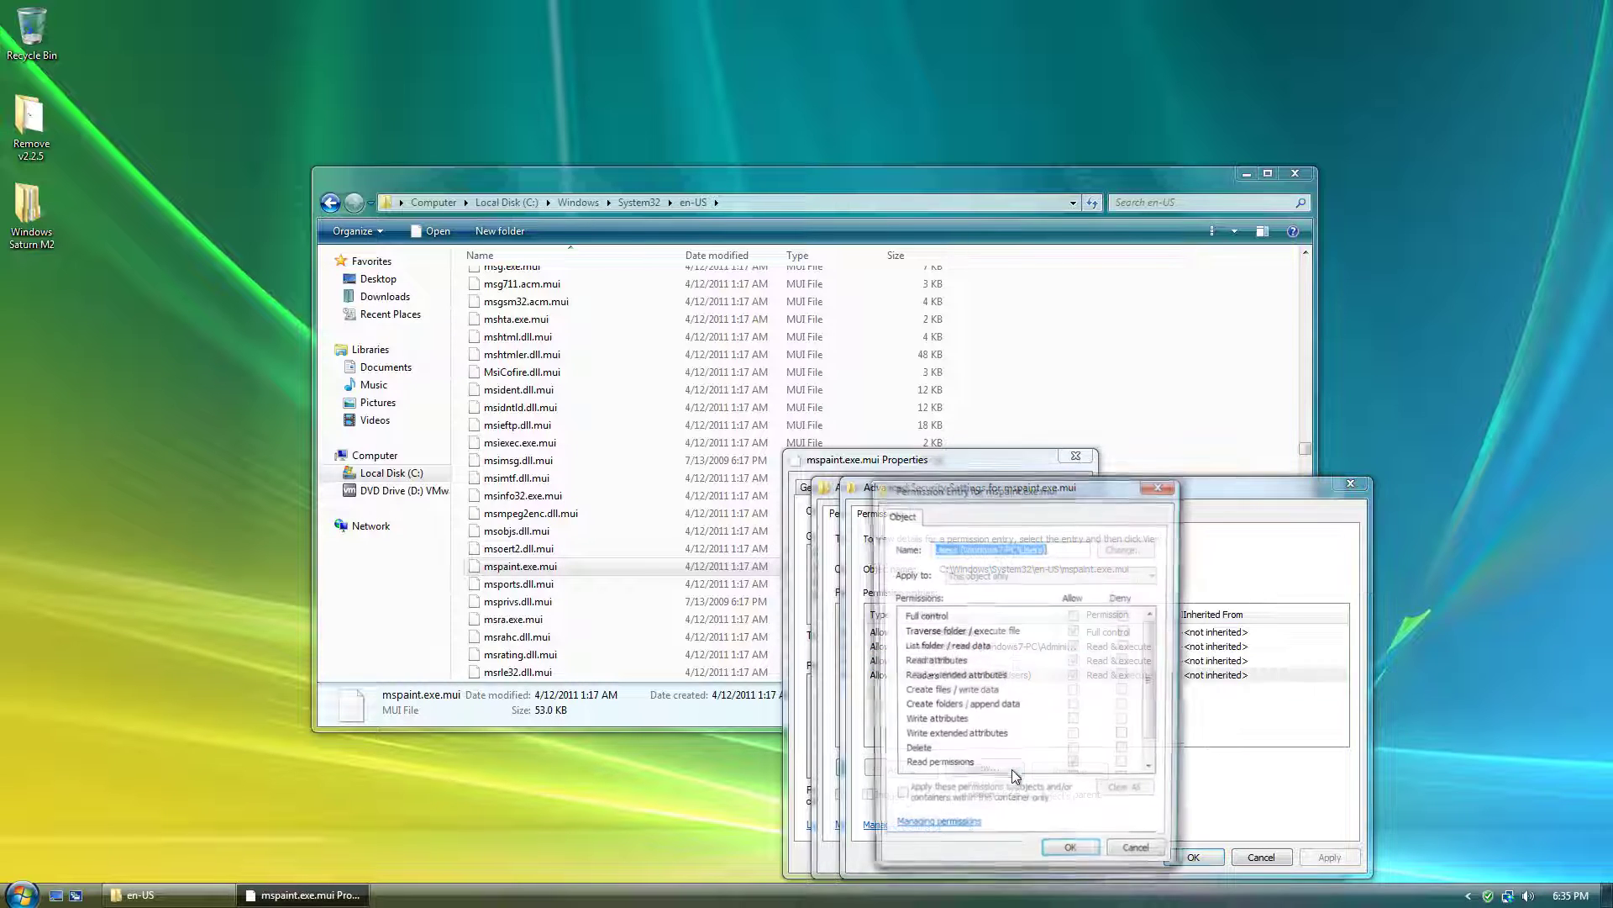
left_click(1139, 857)
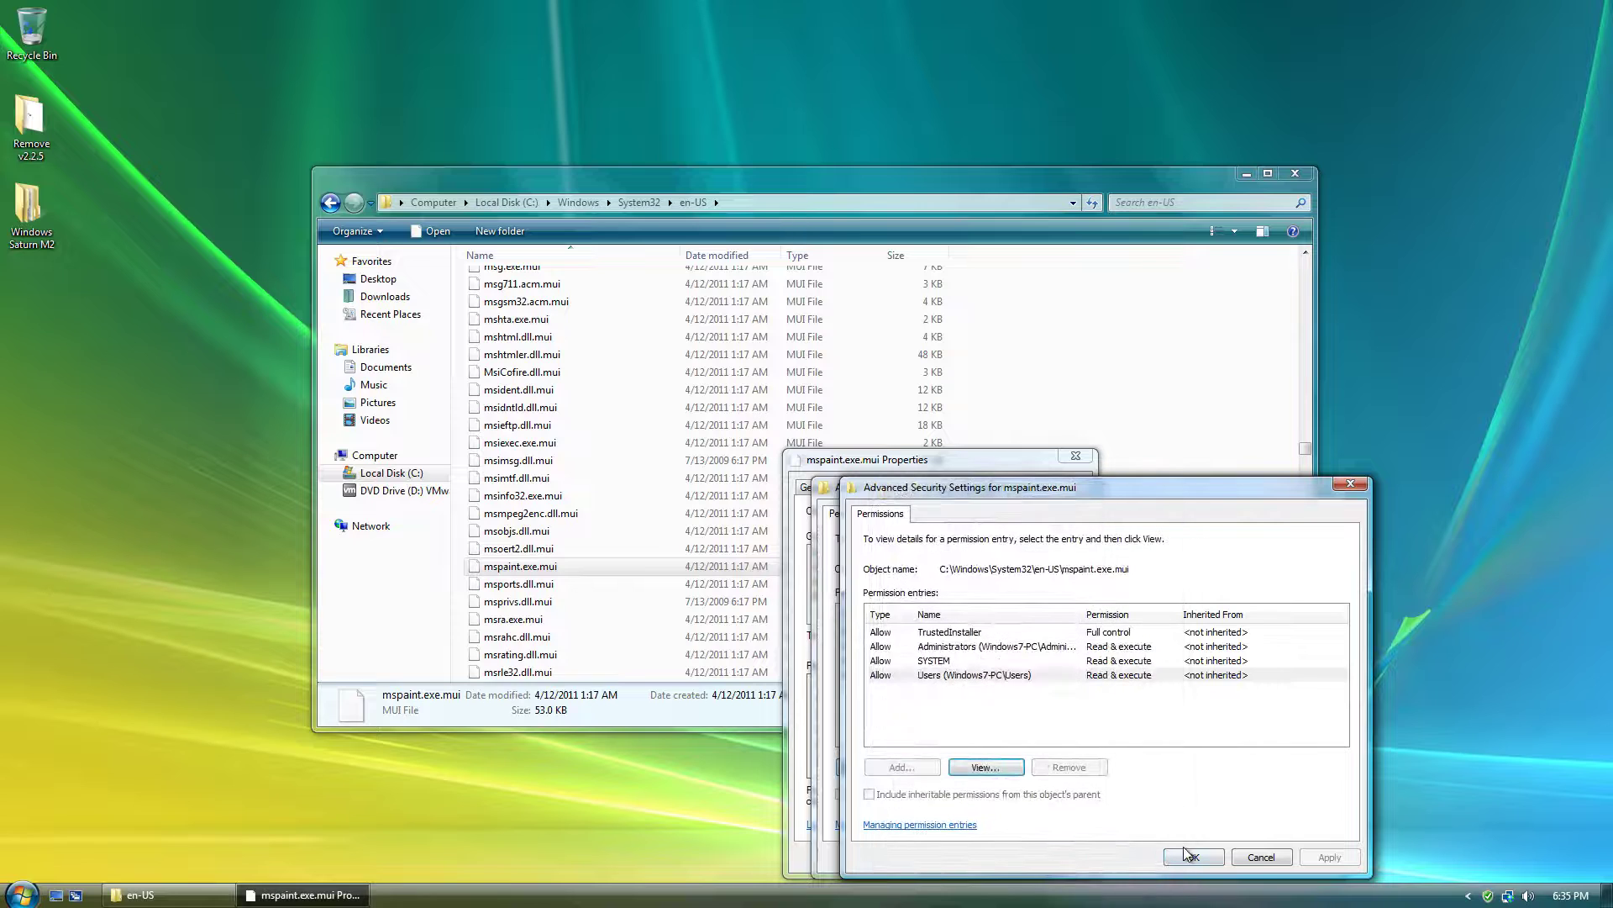
left_click(1190, 856)
left_click(896, 766)
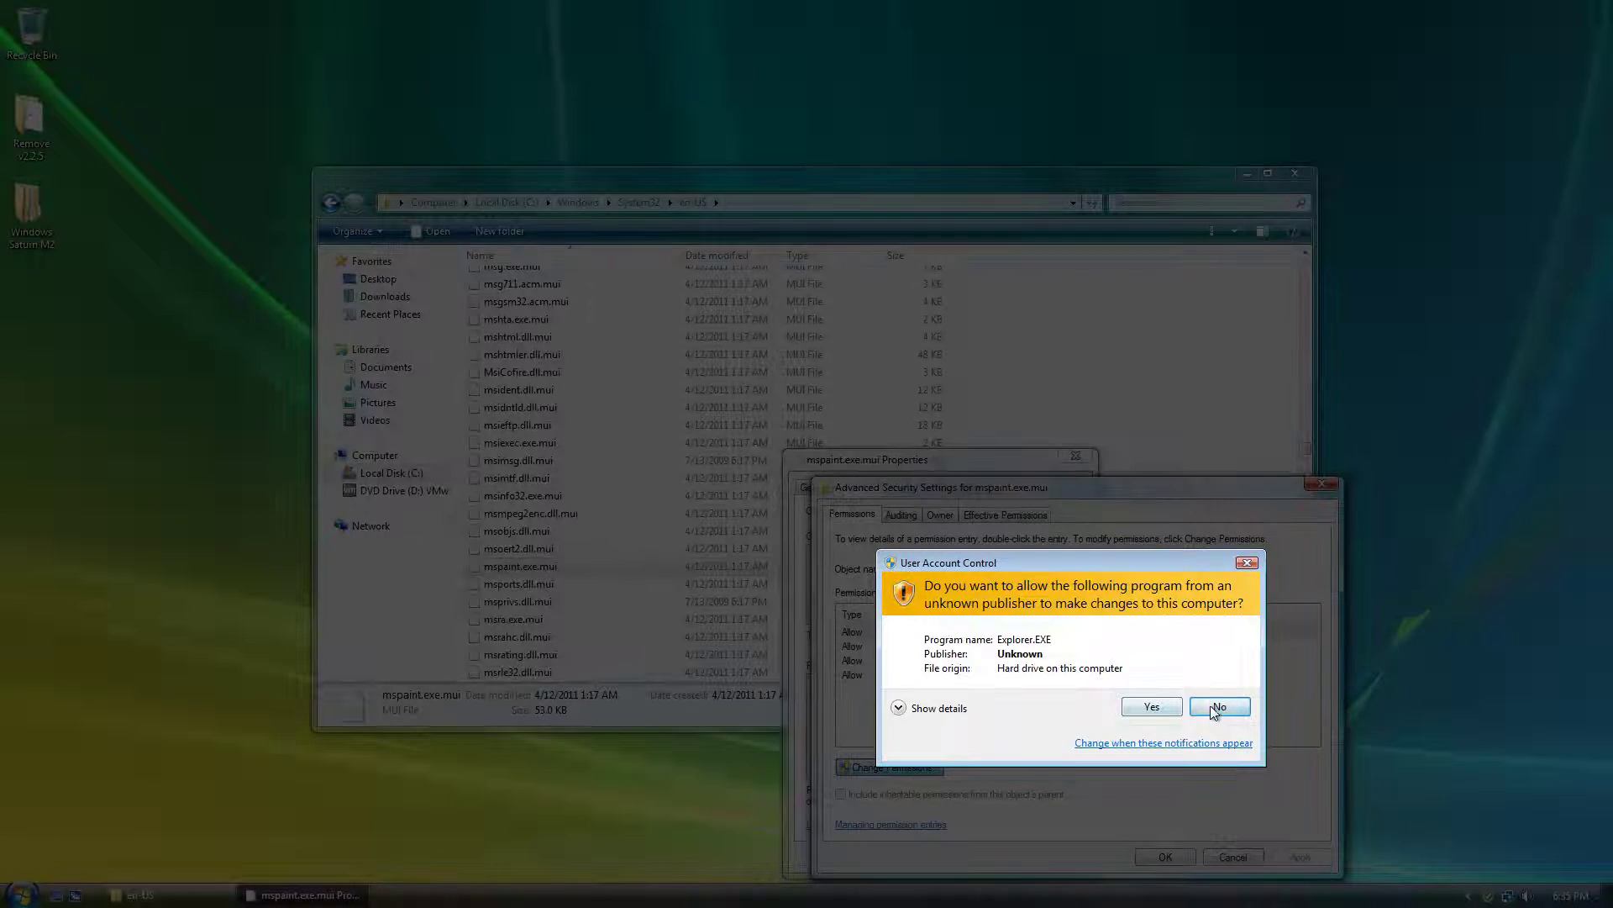
left_click(1217, 707)
left_click(1175, 855)
Check the Administrators and Users permissions in the permissions editor of mspaint.exe.mui, leaving them as they are
left_click(1019, 640)
left_click(1028, 692)
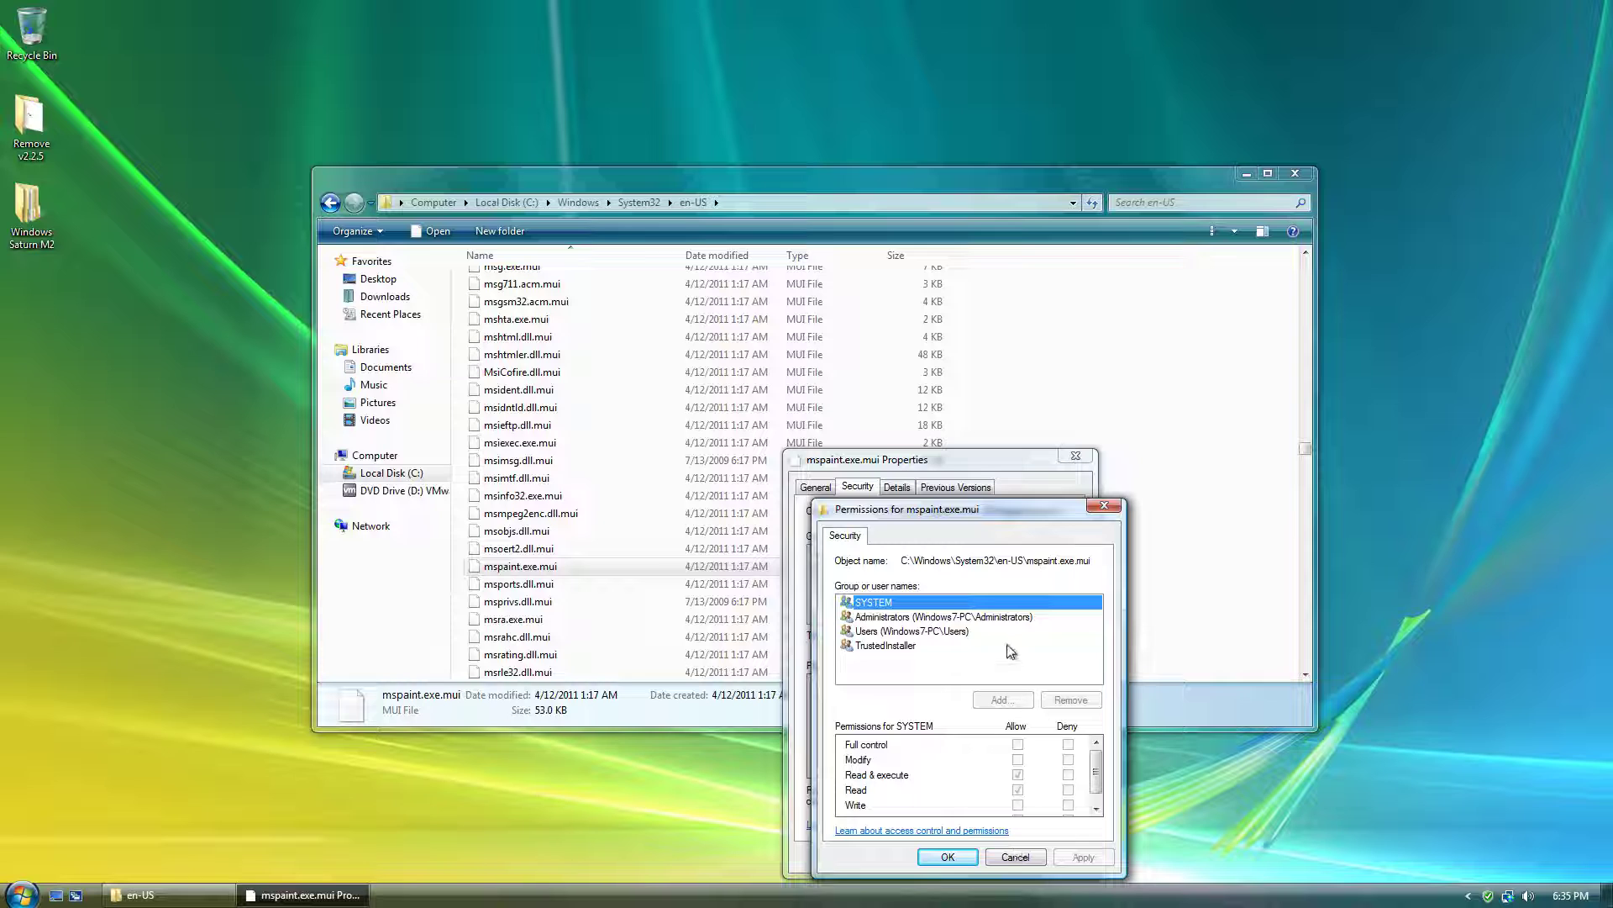
left_click(977, 619)
left_click(963, 630)
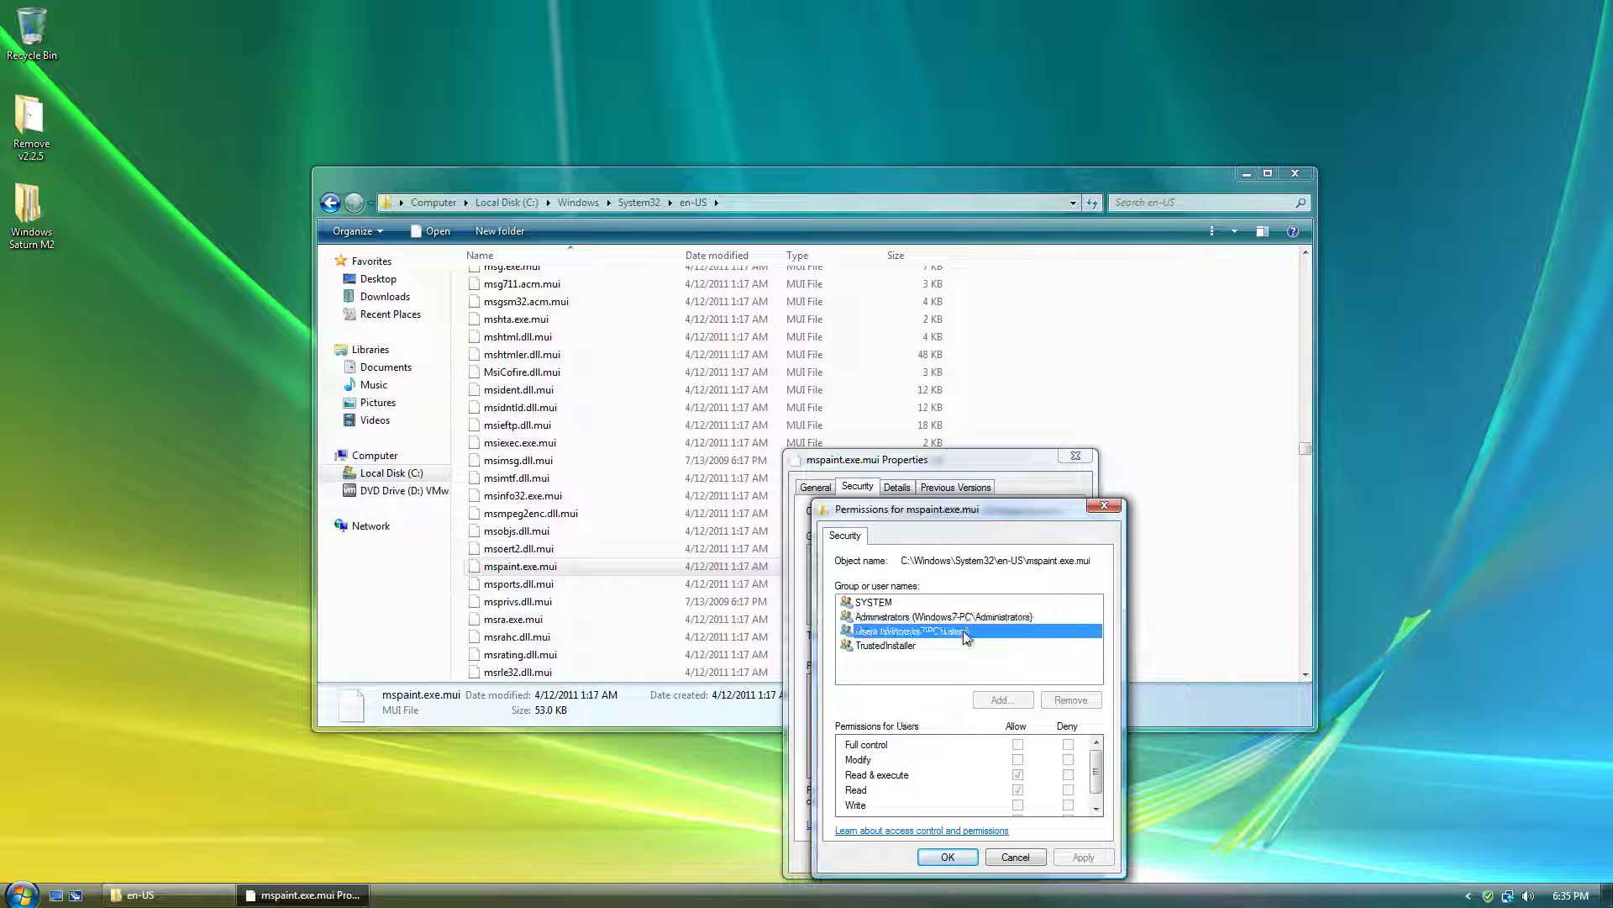
left_click(1015, 857)
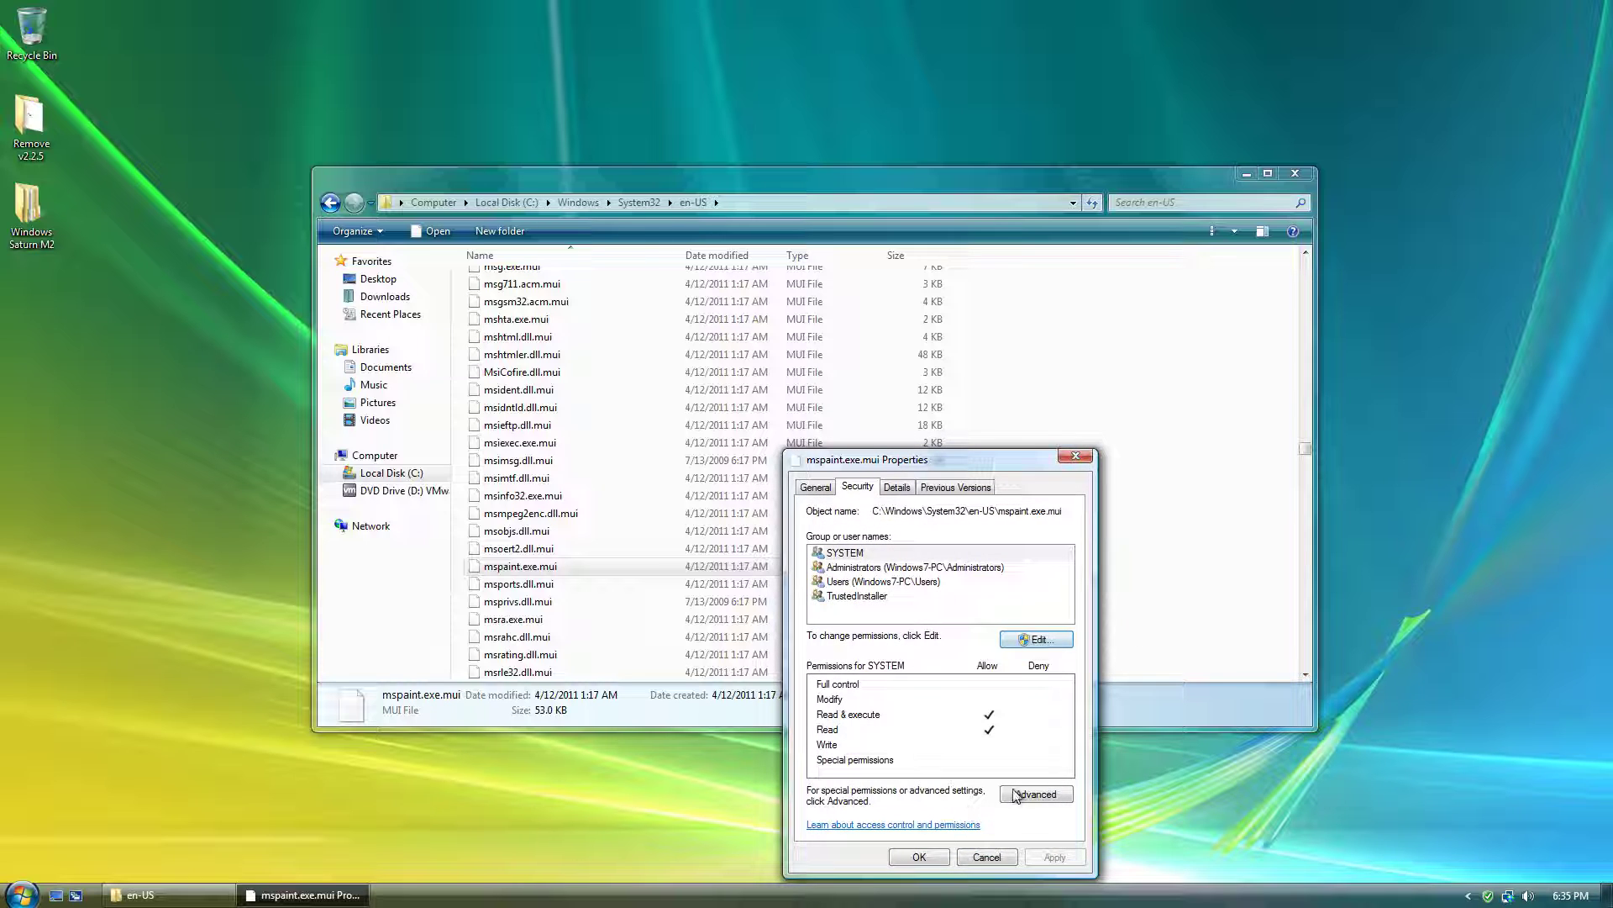
Open the owner settings of mspaint.exe.mui for editing from its advanced security settings, with administrator approval
left_click(1015, 796)
left_click(900, 514)
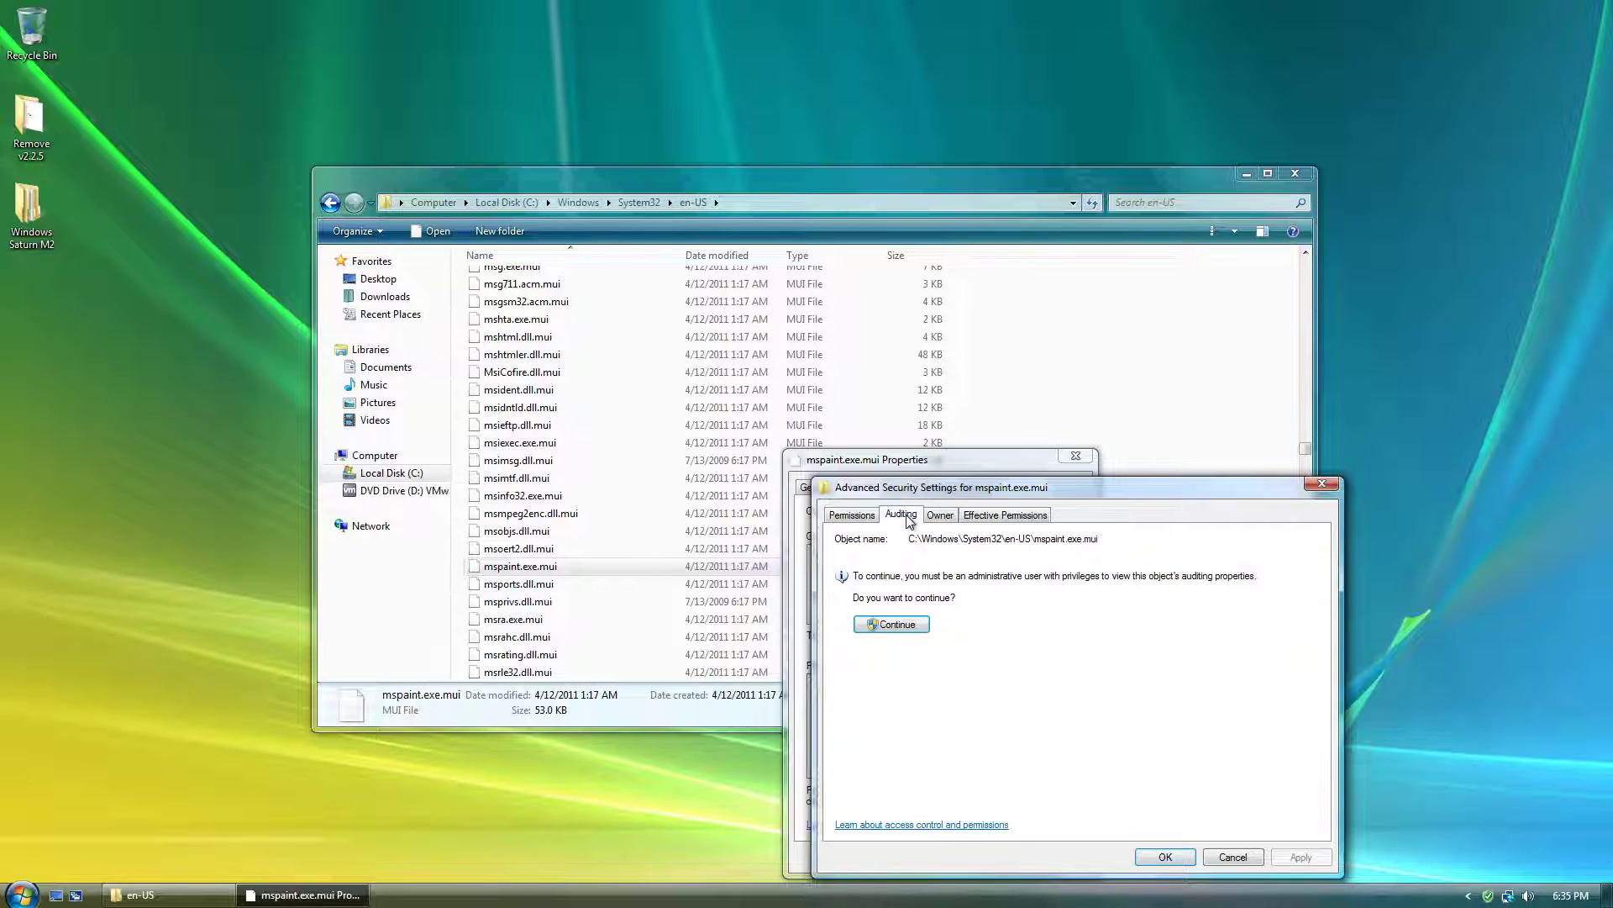
left_click(940, 514)
left_click(992, 515)
left_click(940, 515)
left_click(968, 627)
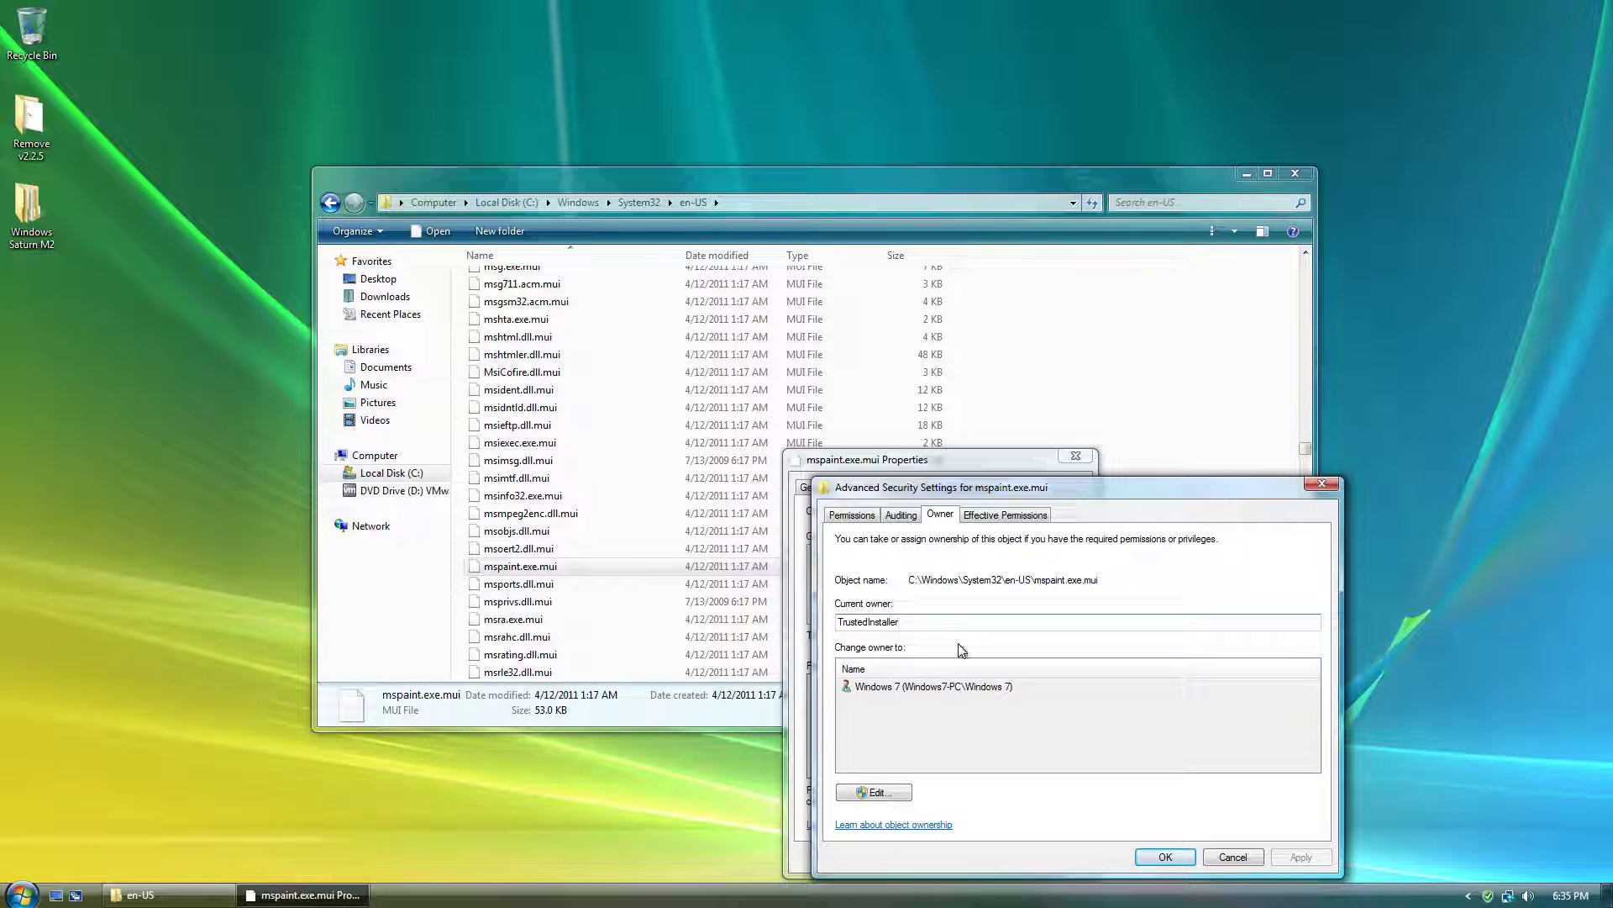
left_click(889, 794)
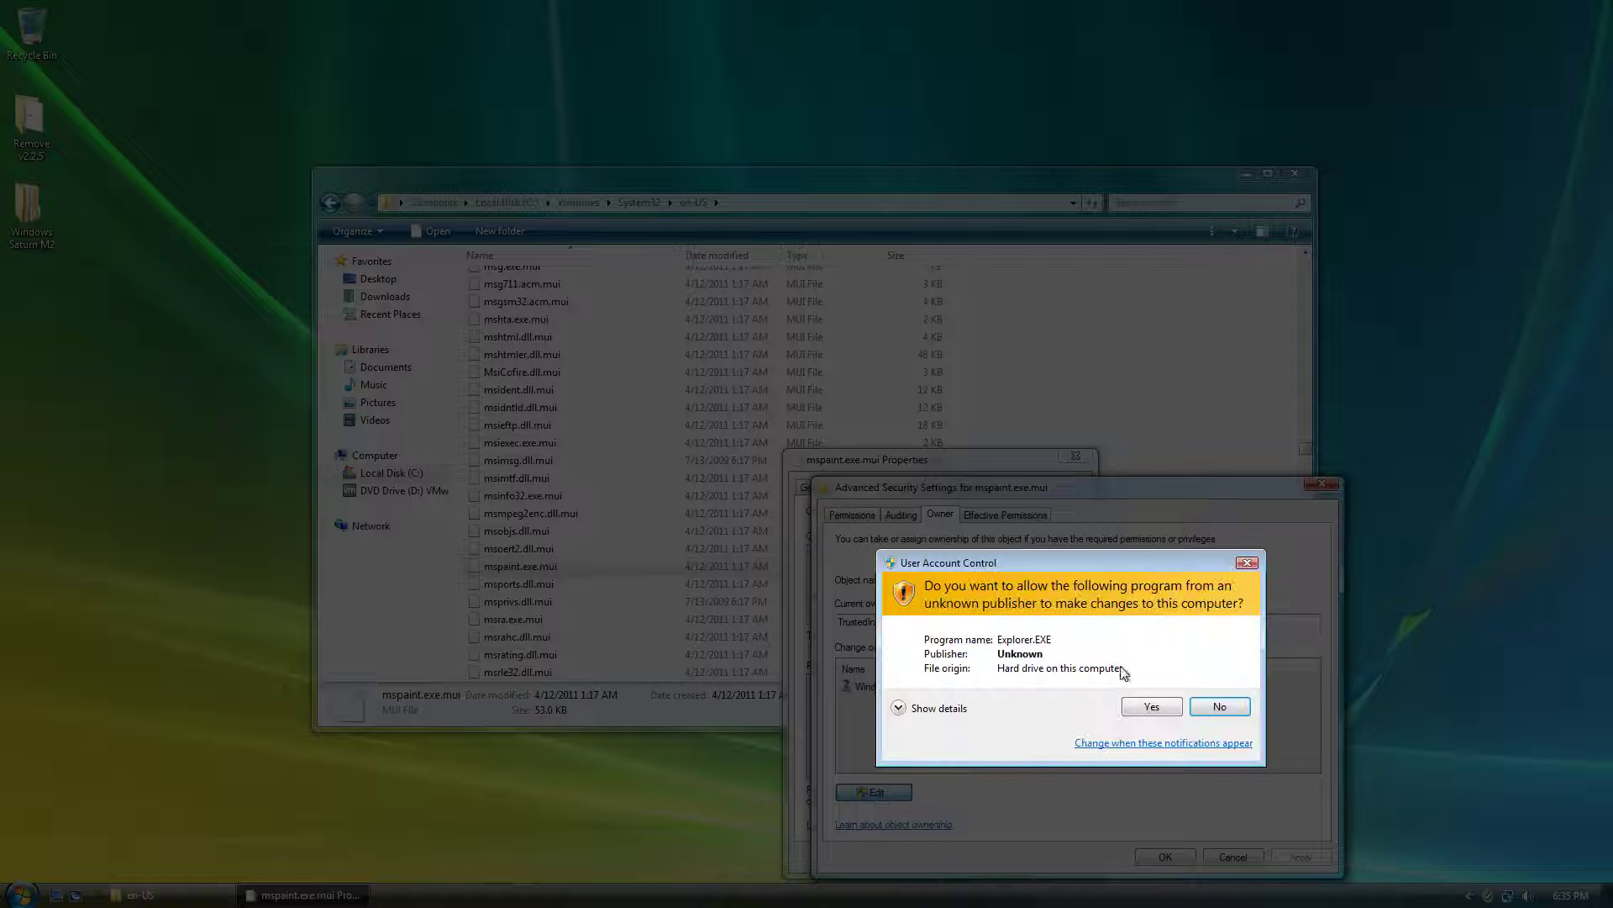
left_click(1153, 713)
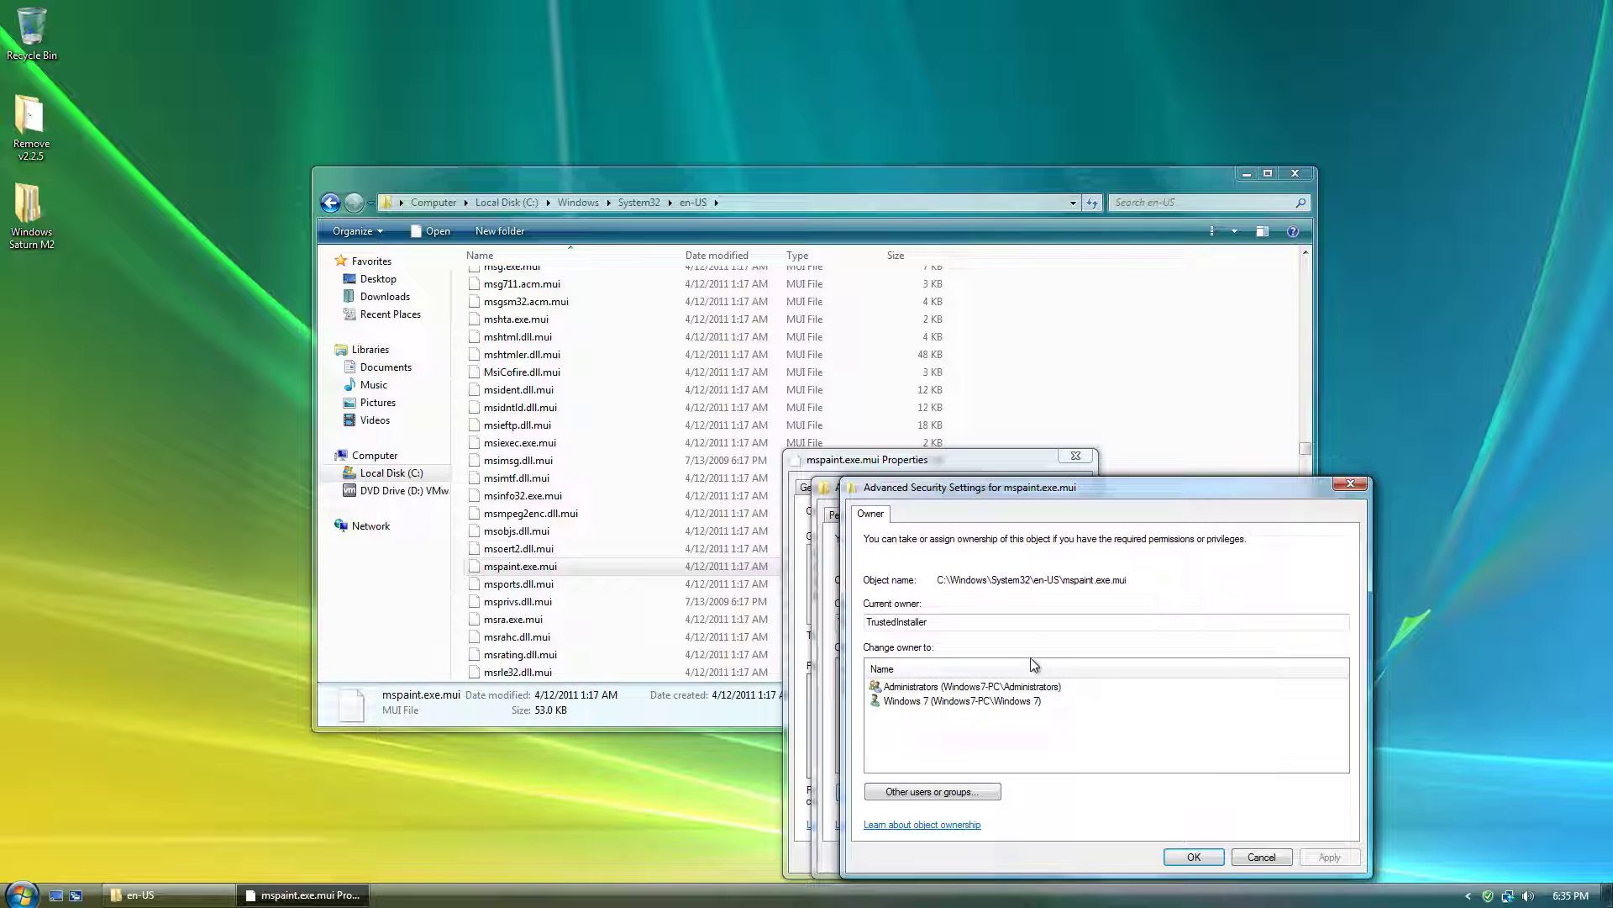
left_click_drag(1007, 627, 842, 623)
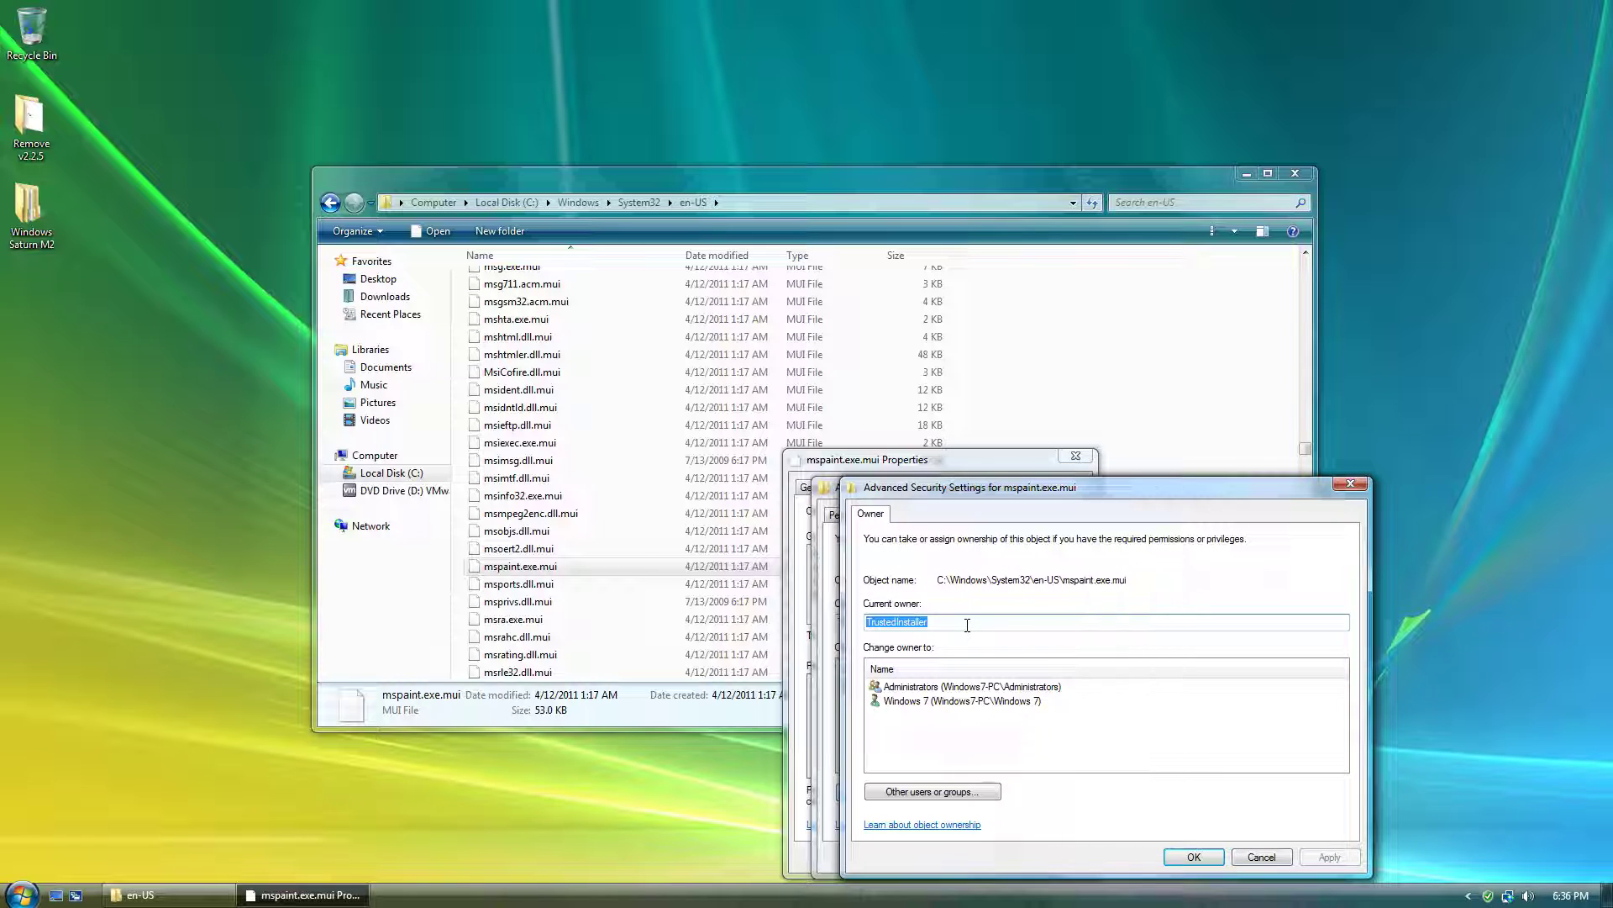
key("Left")
Add Everyone as the new owner of mspaint.exe.mui and close the advanced security settings
left_click(914, 792)
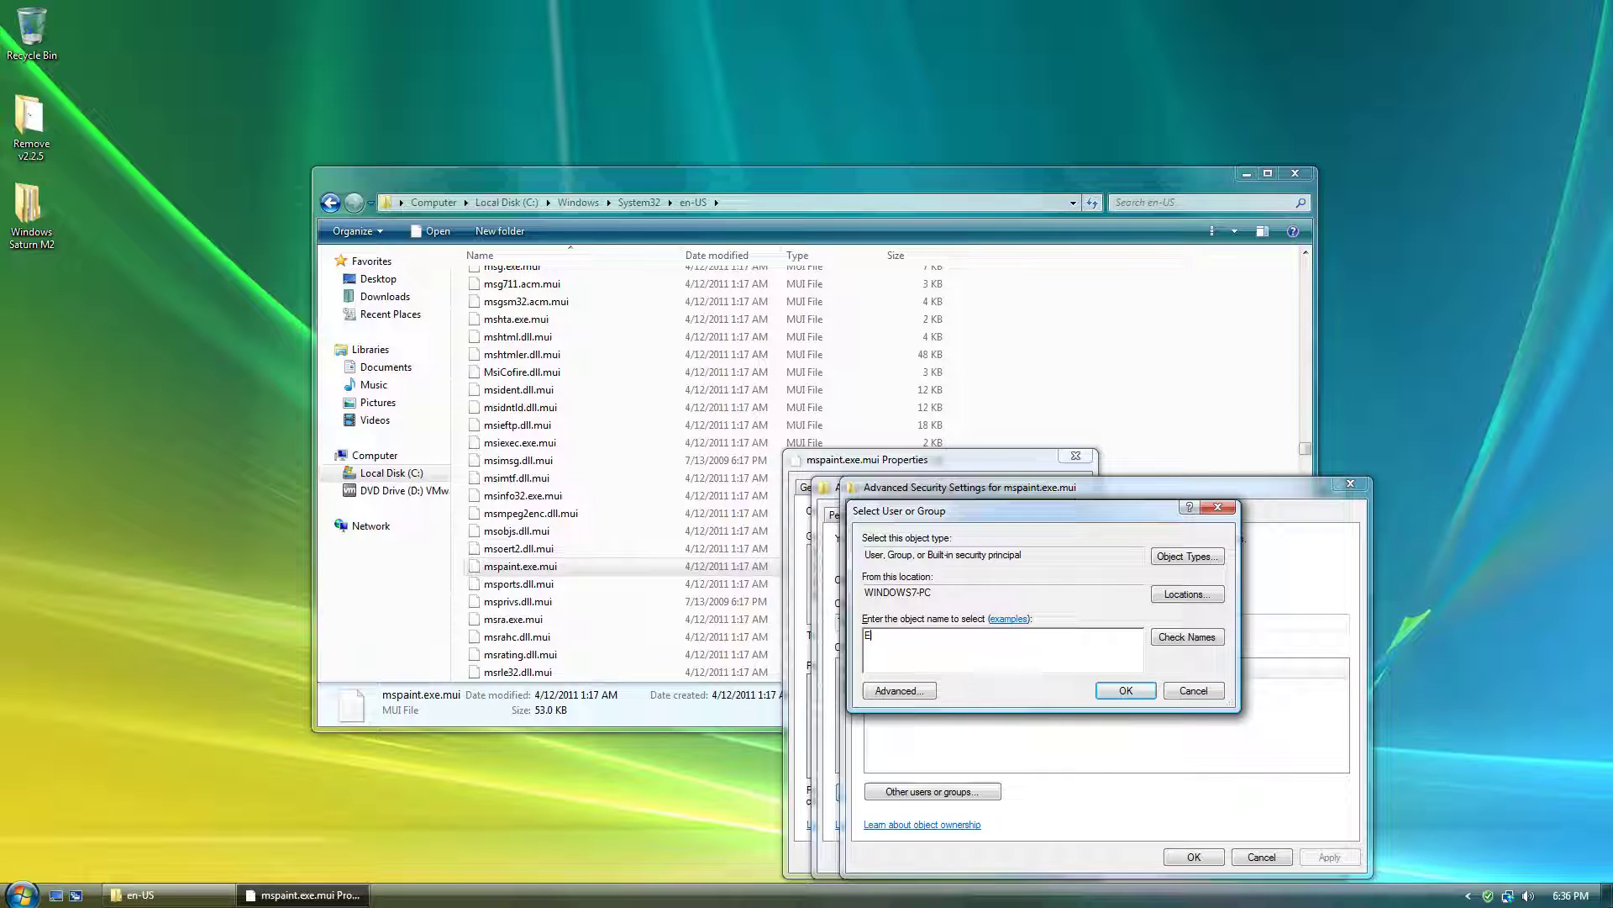
type("Everyone")
left_click(1130, 691)
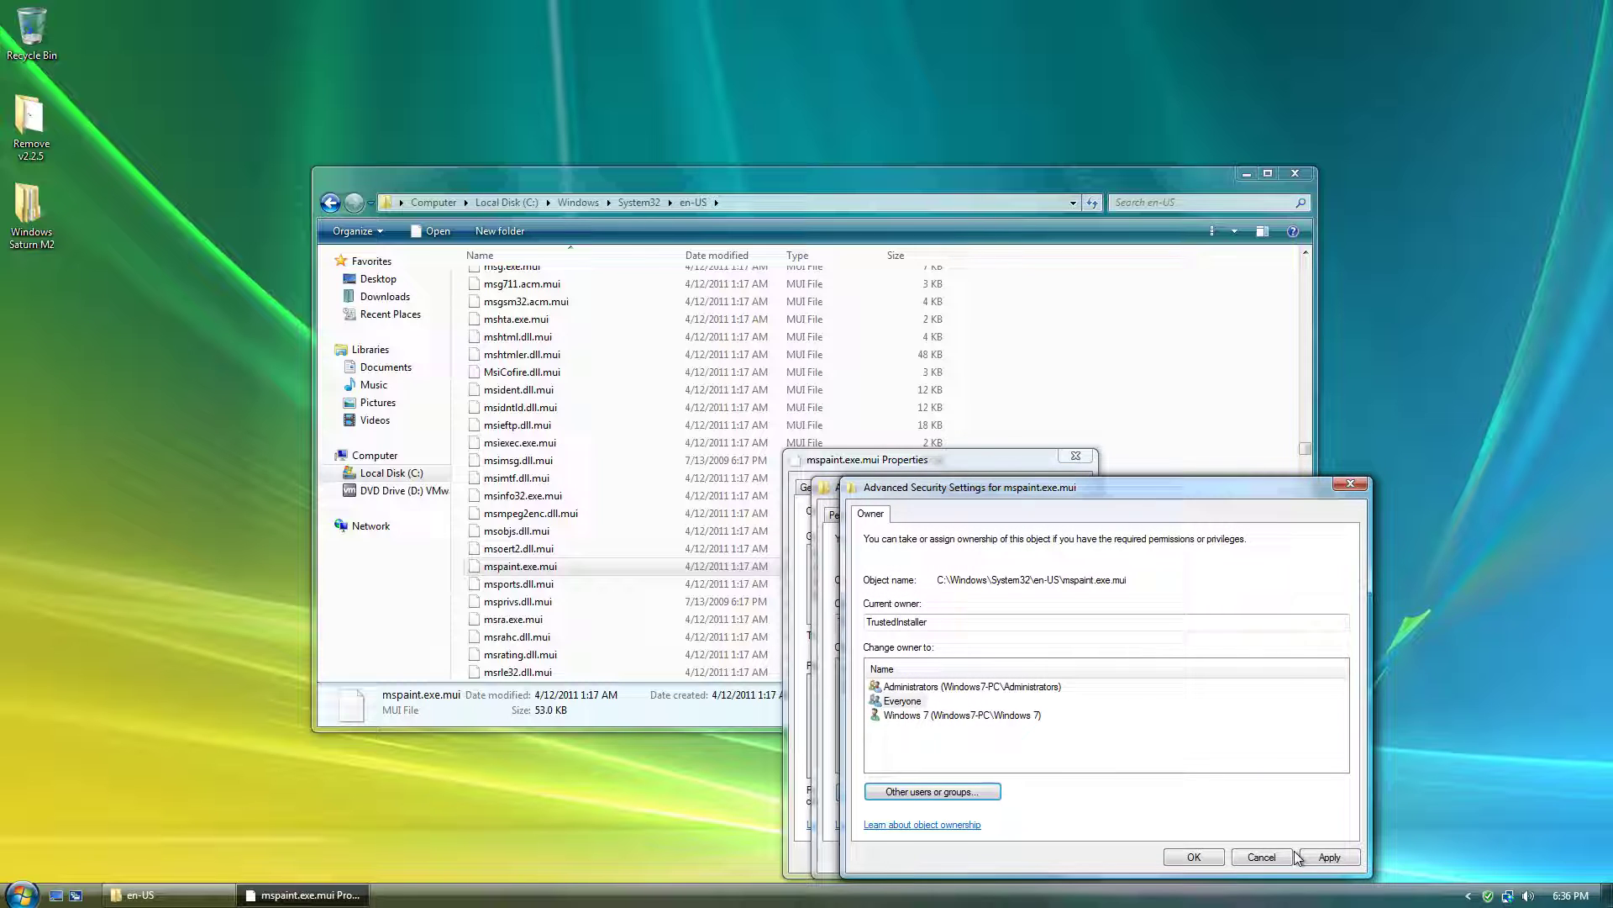
left_click(1195, 855)
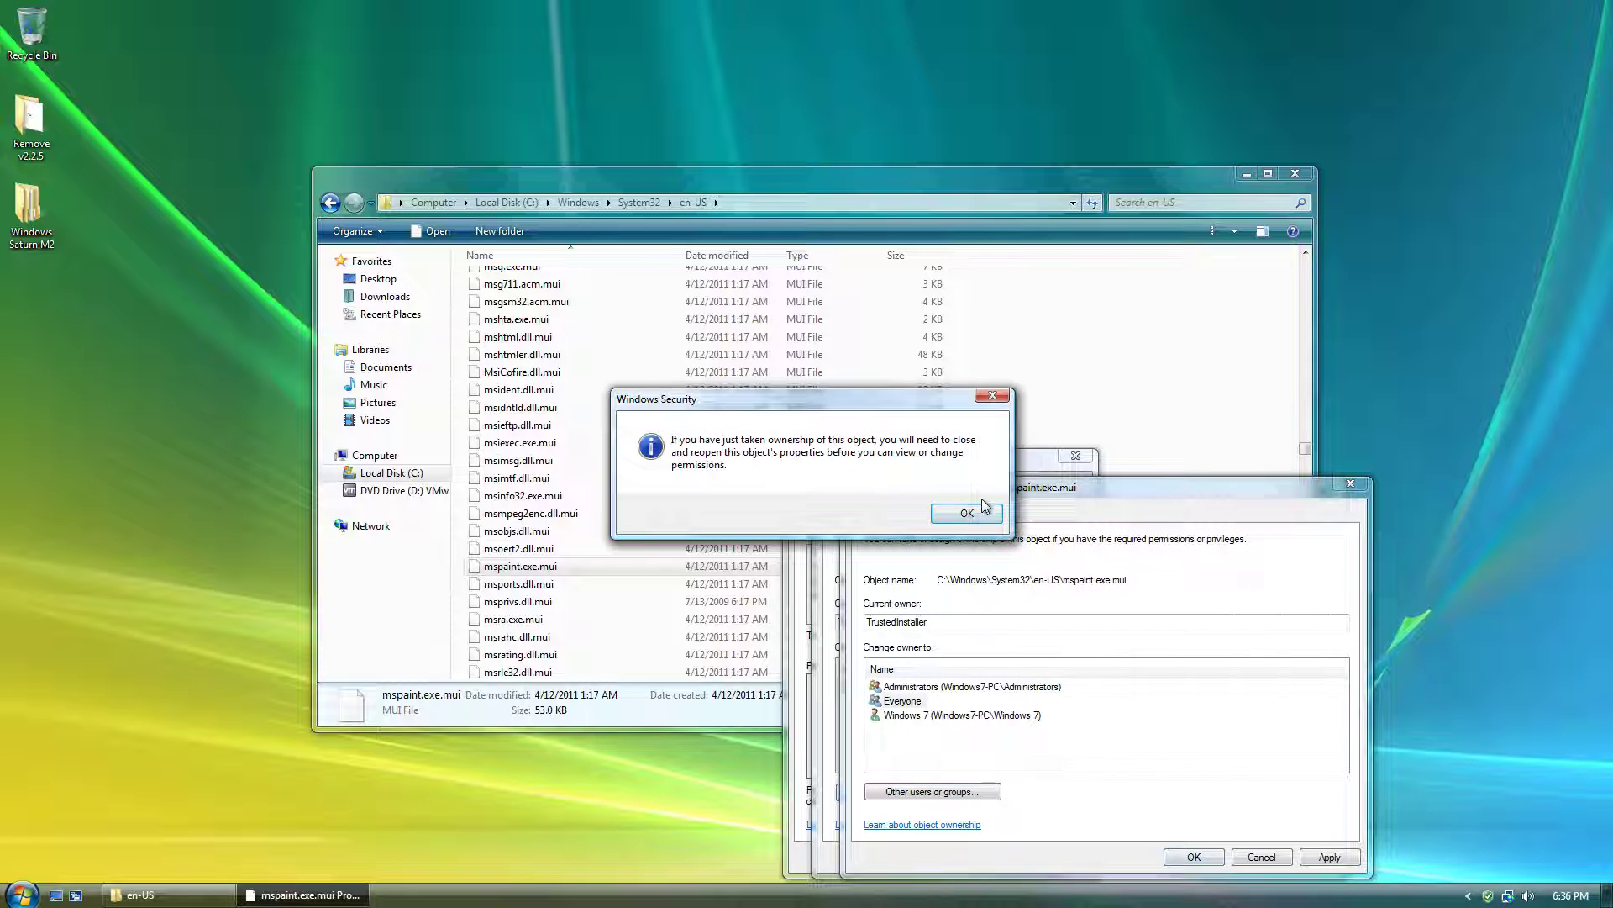
left_click(968, 511)
left_click(1177, 862)
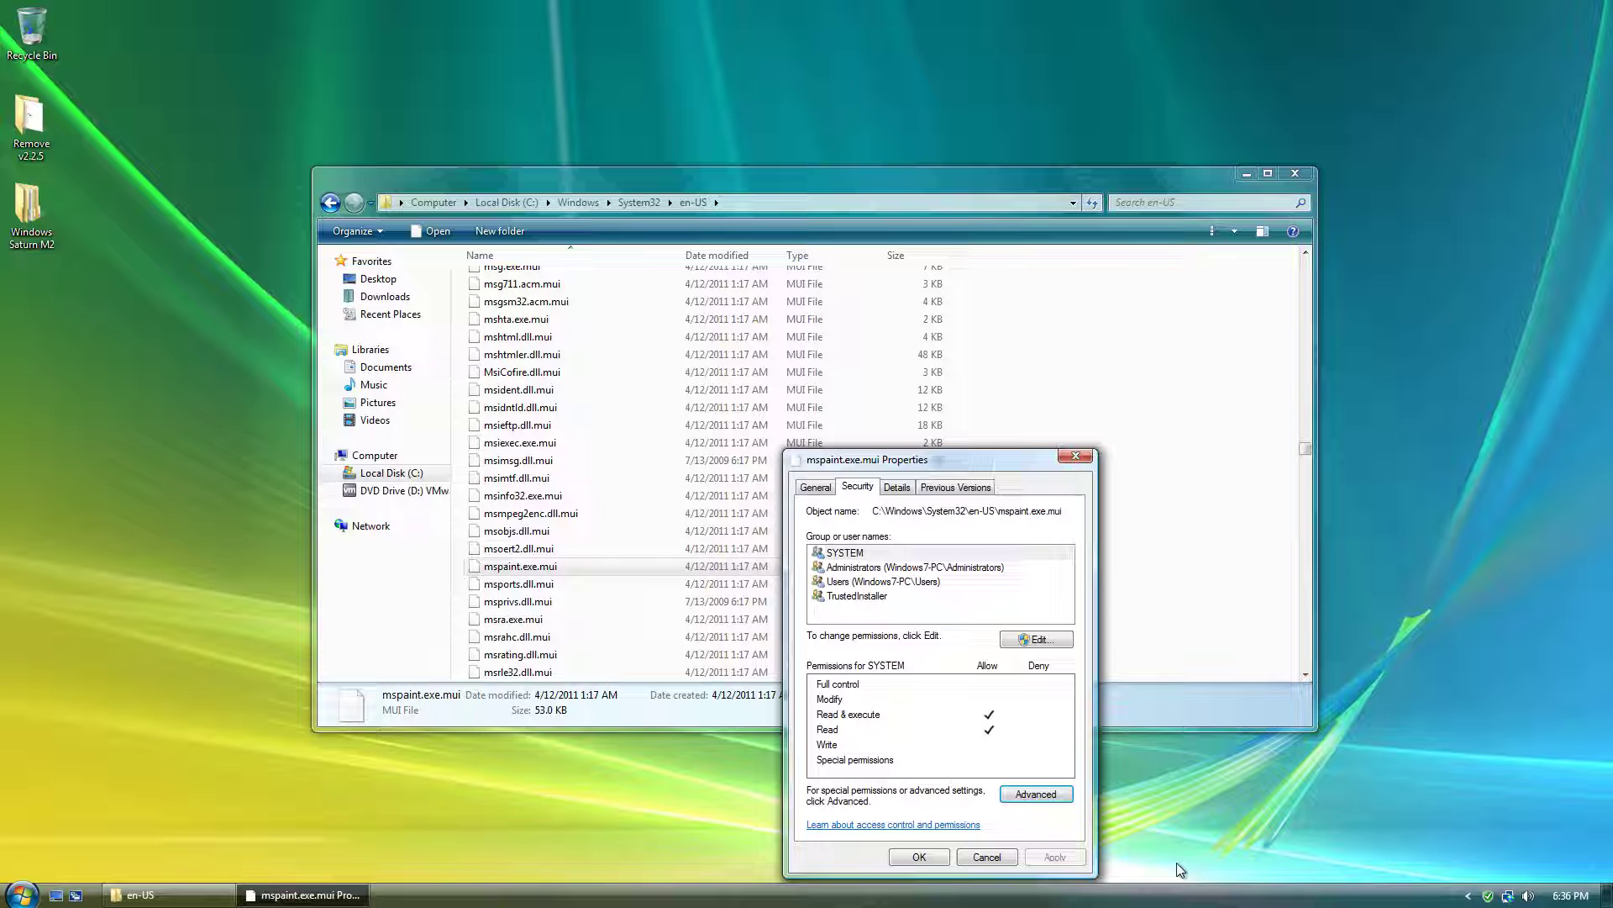
Allow the Administrators group Full control over mspaint.exe.mui and close its properties
left_click(1037, 638)
left_click(1016, 691)
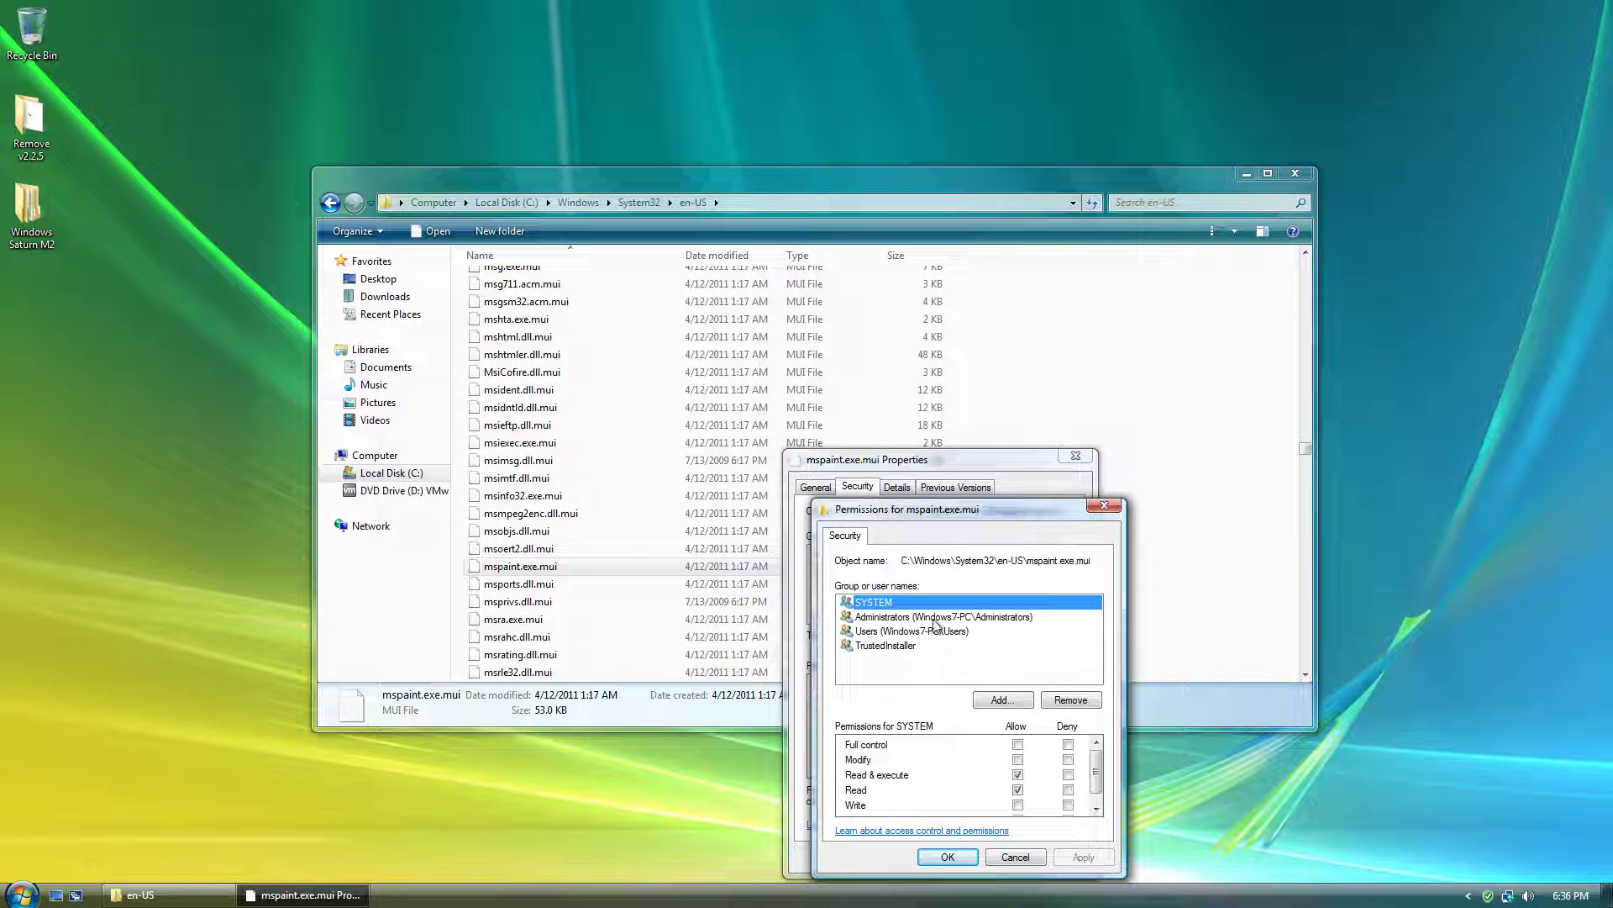
left_click(912, 617)
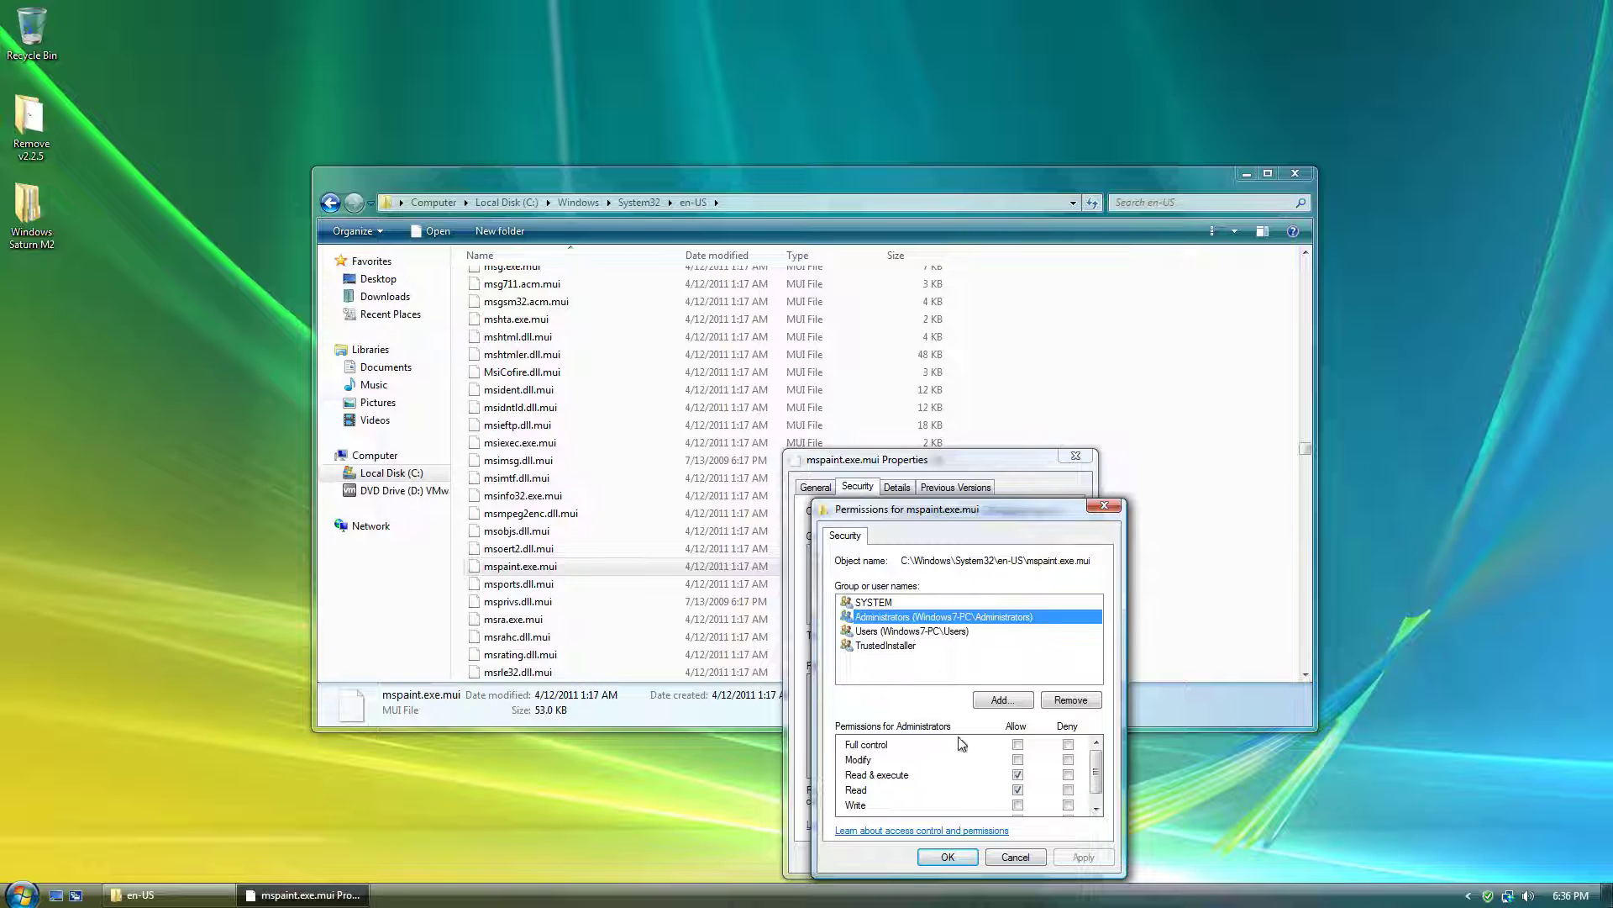
left_click(1017, 745)
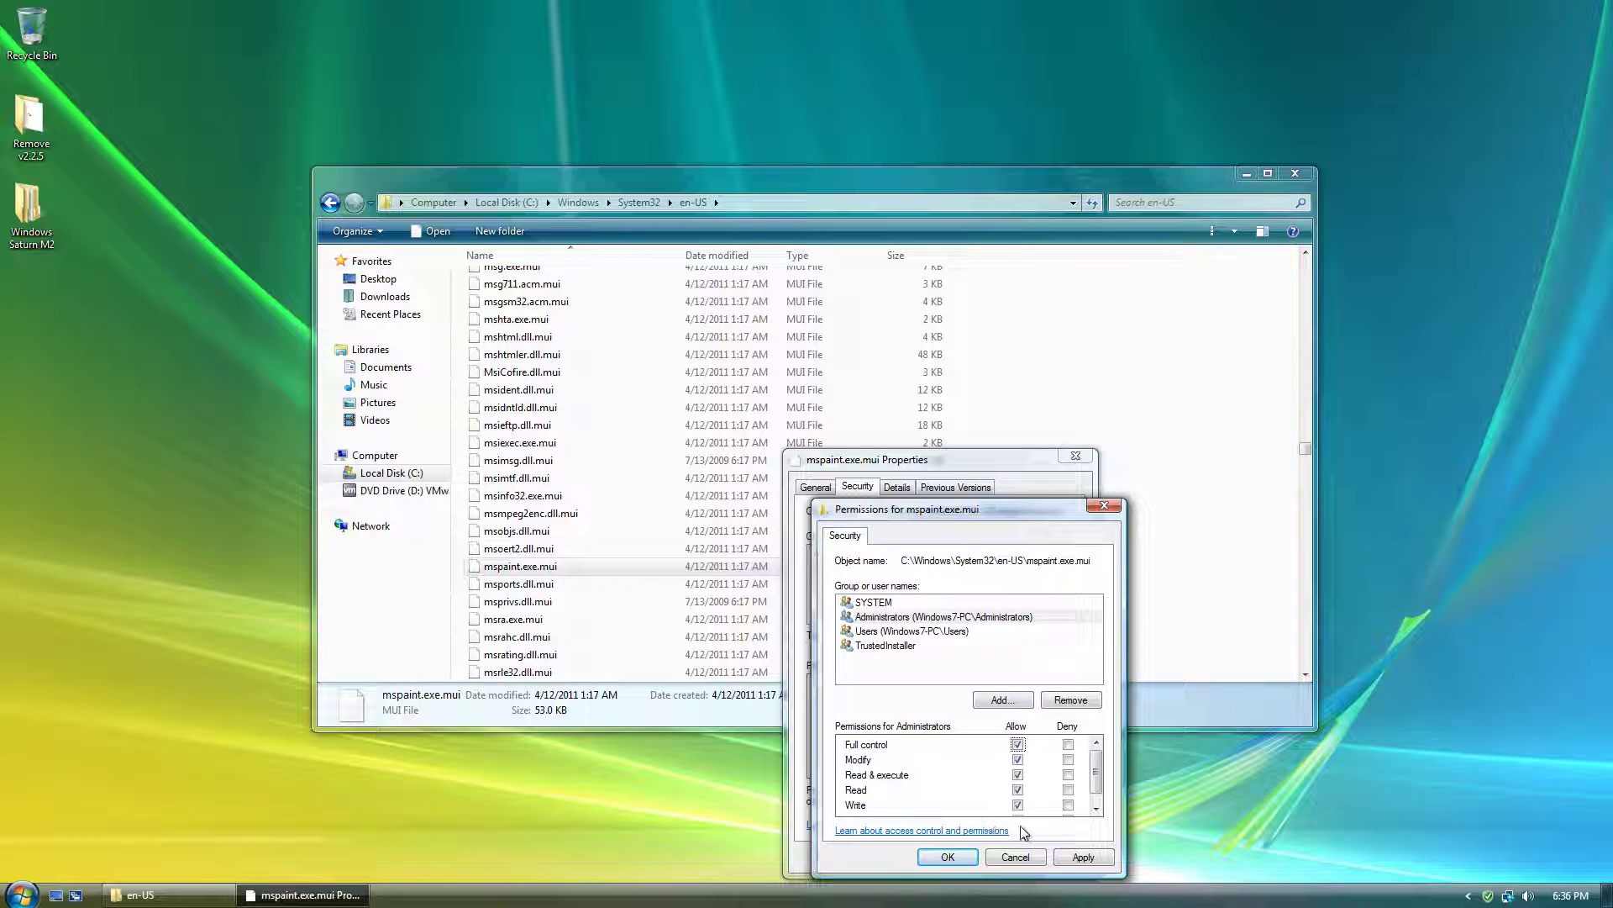
left_click(1083, 857)
left_click(897, 521)
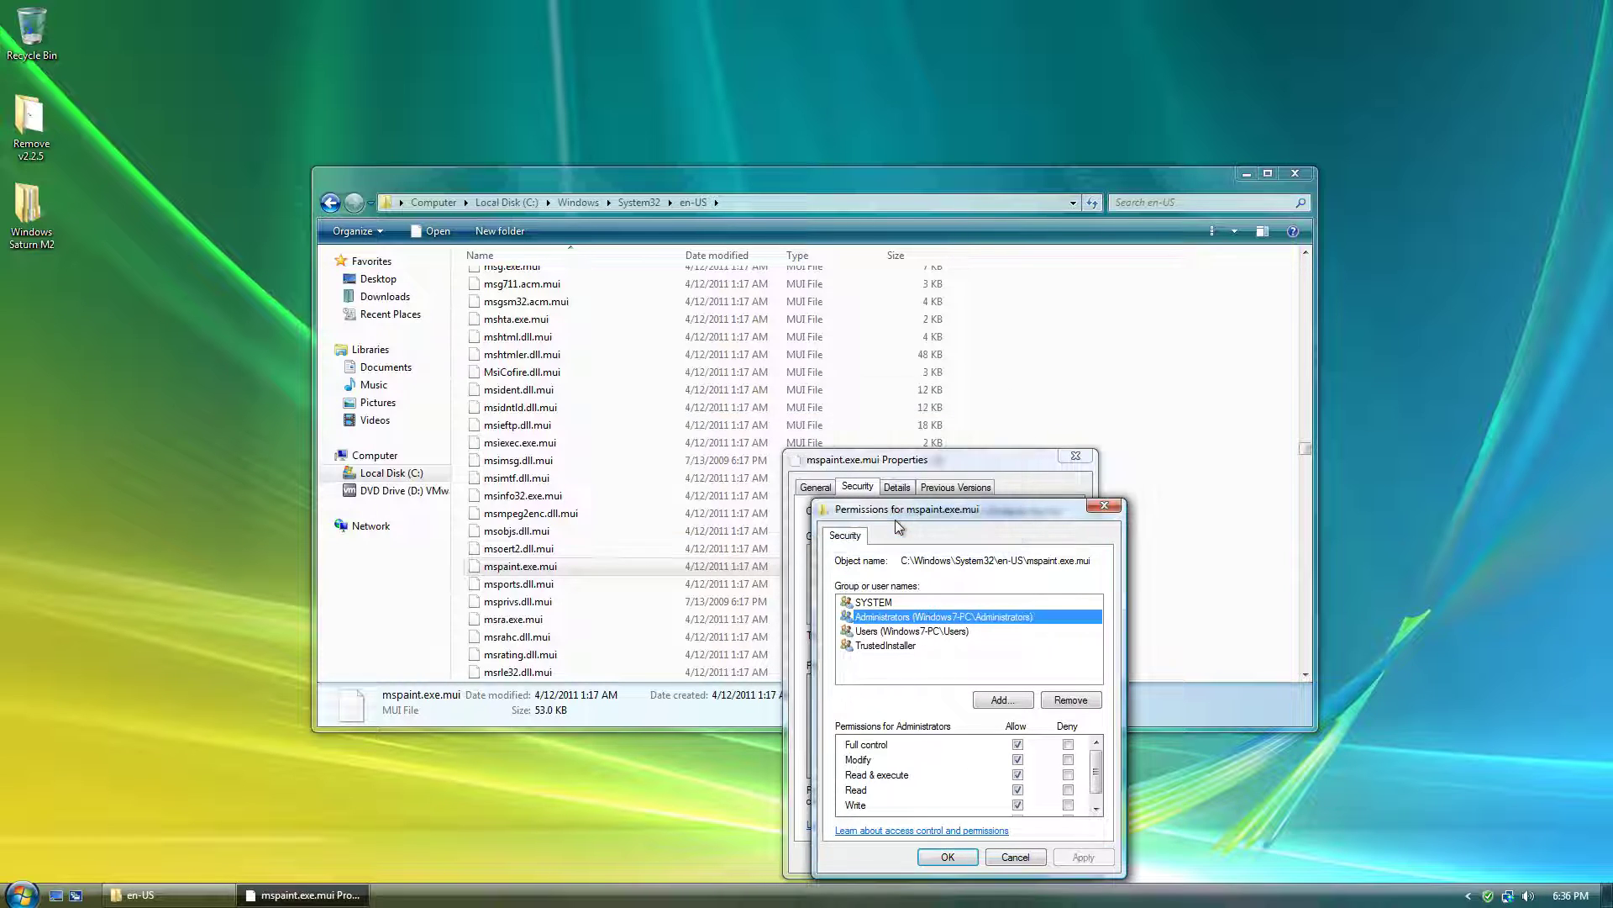
left_click(934, 858)
left_click(930, 862)
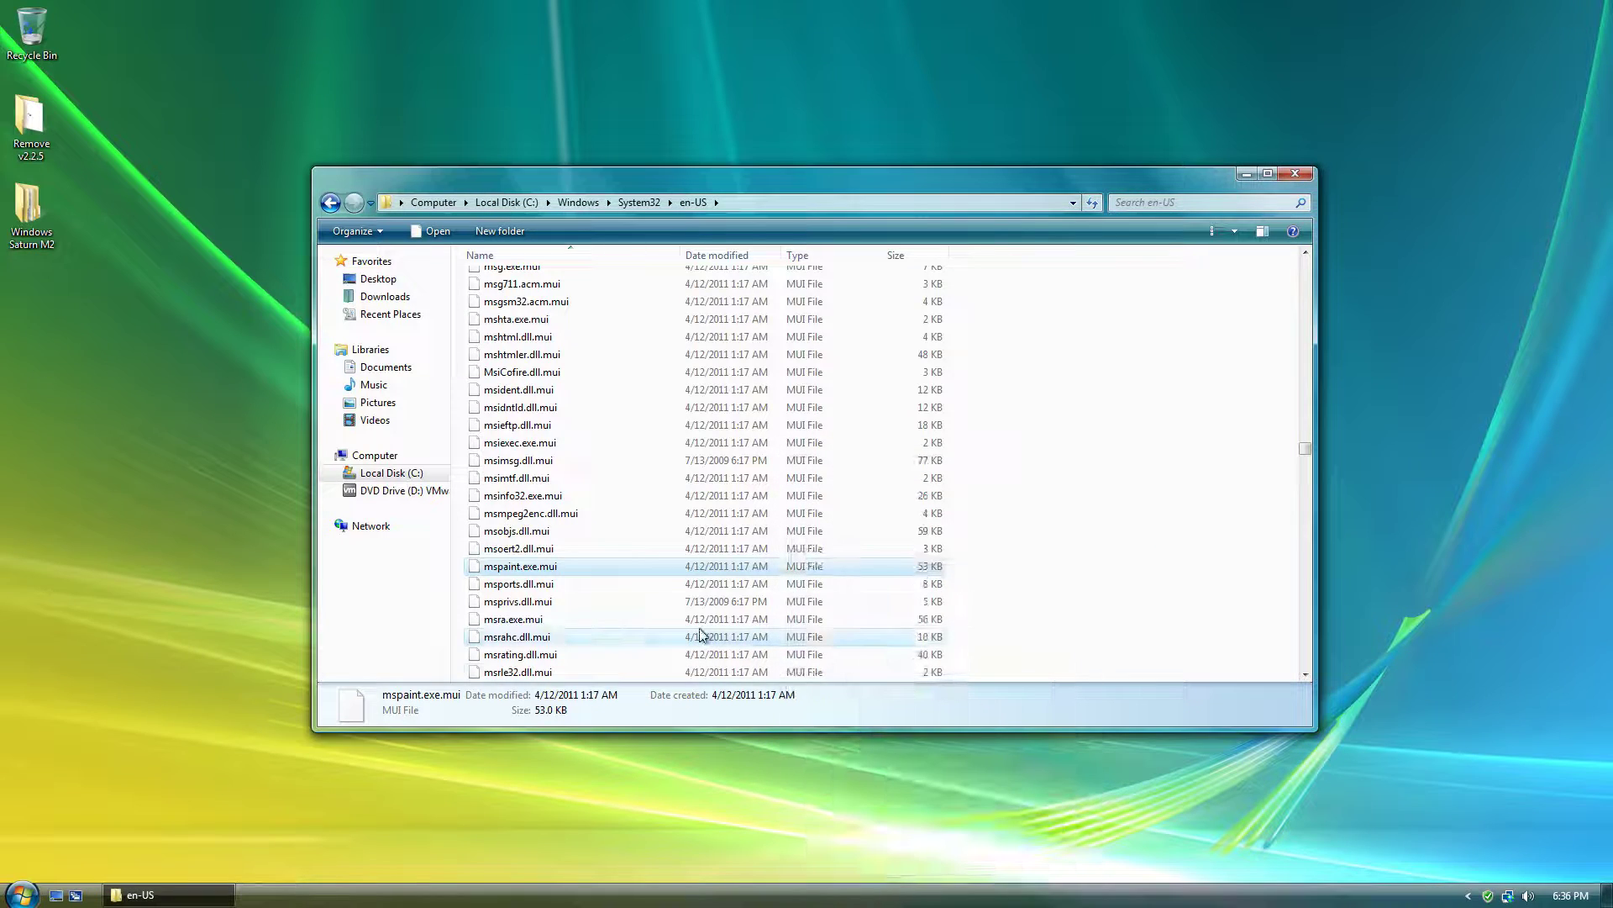
Rename mspaint.exe.mui in the en-US folder to mspaint.exe.mu, accepting the extension change with administrator approval
right_click(676, 569)
left_click(696, 728)
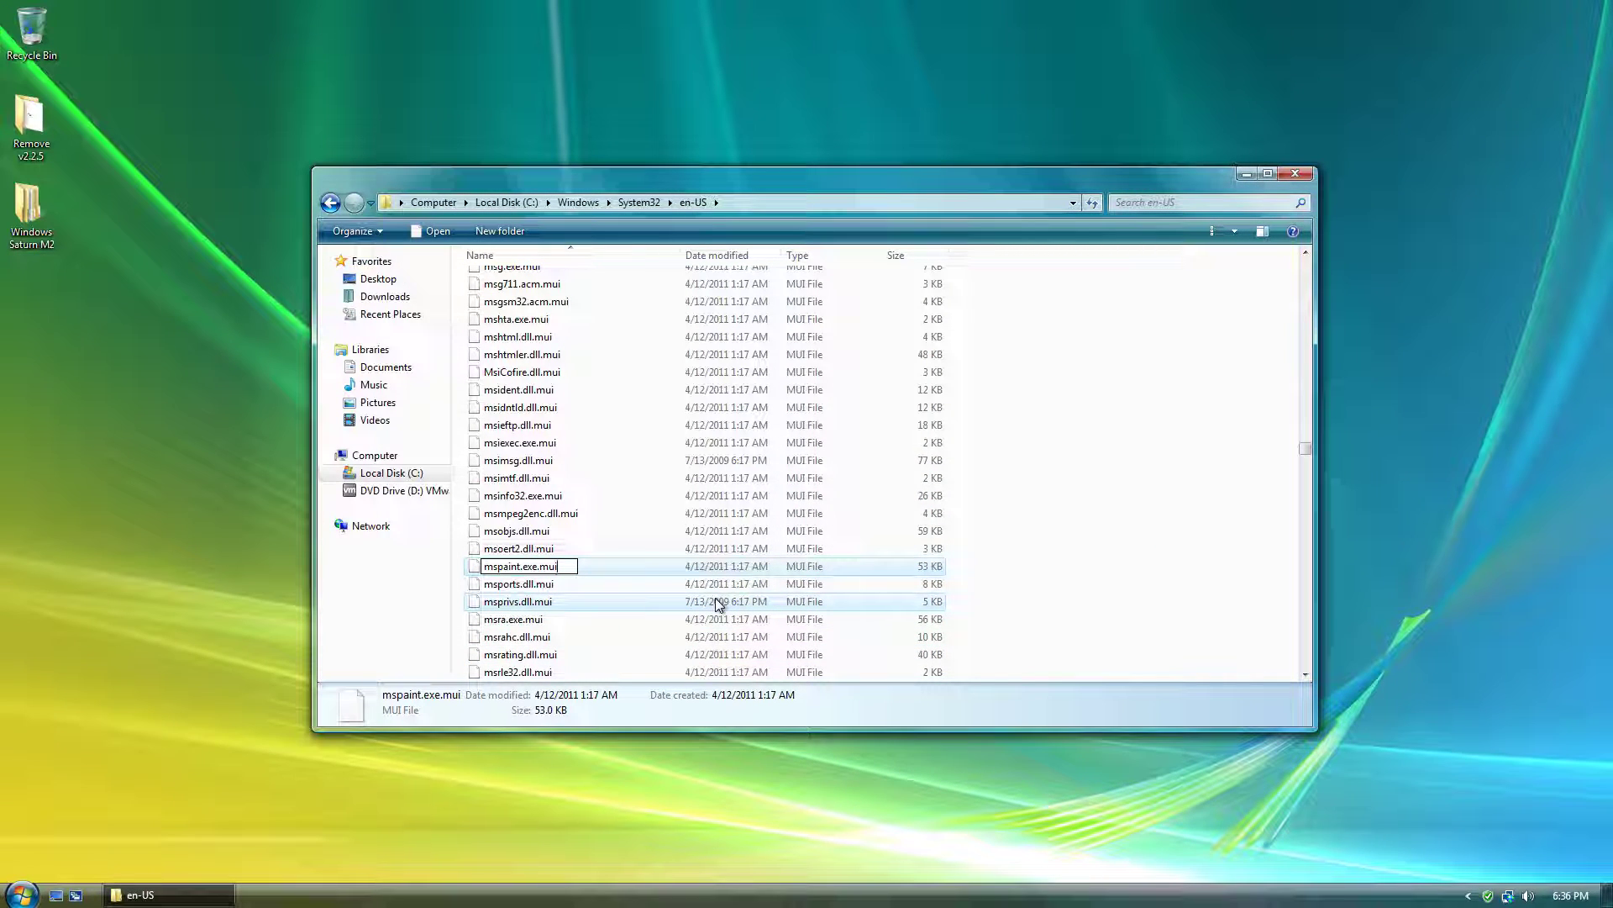
key("BackSpace")
key("Return")
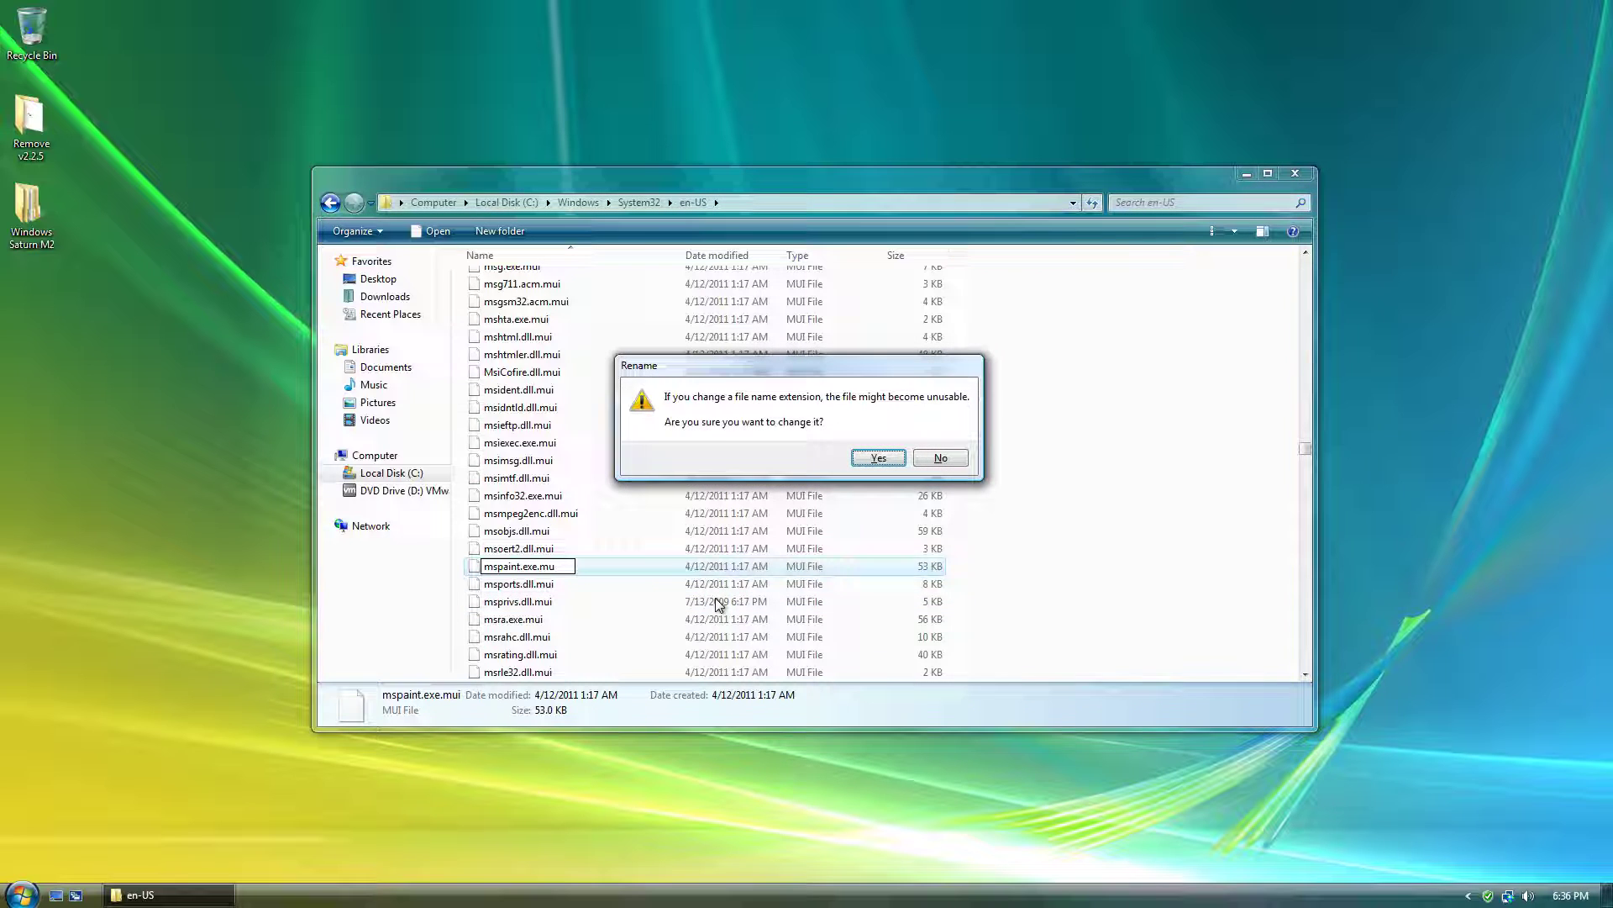
key("Return")
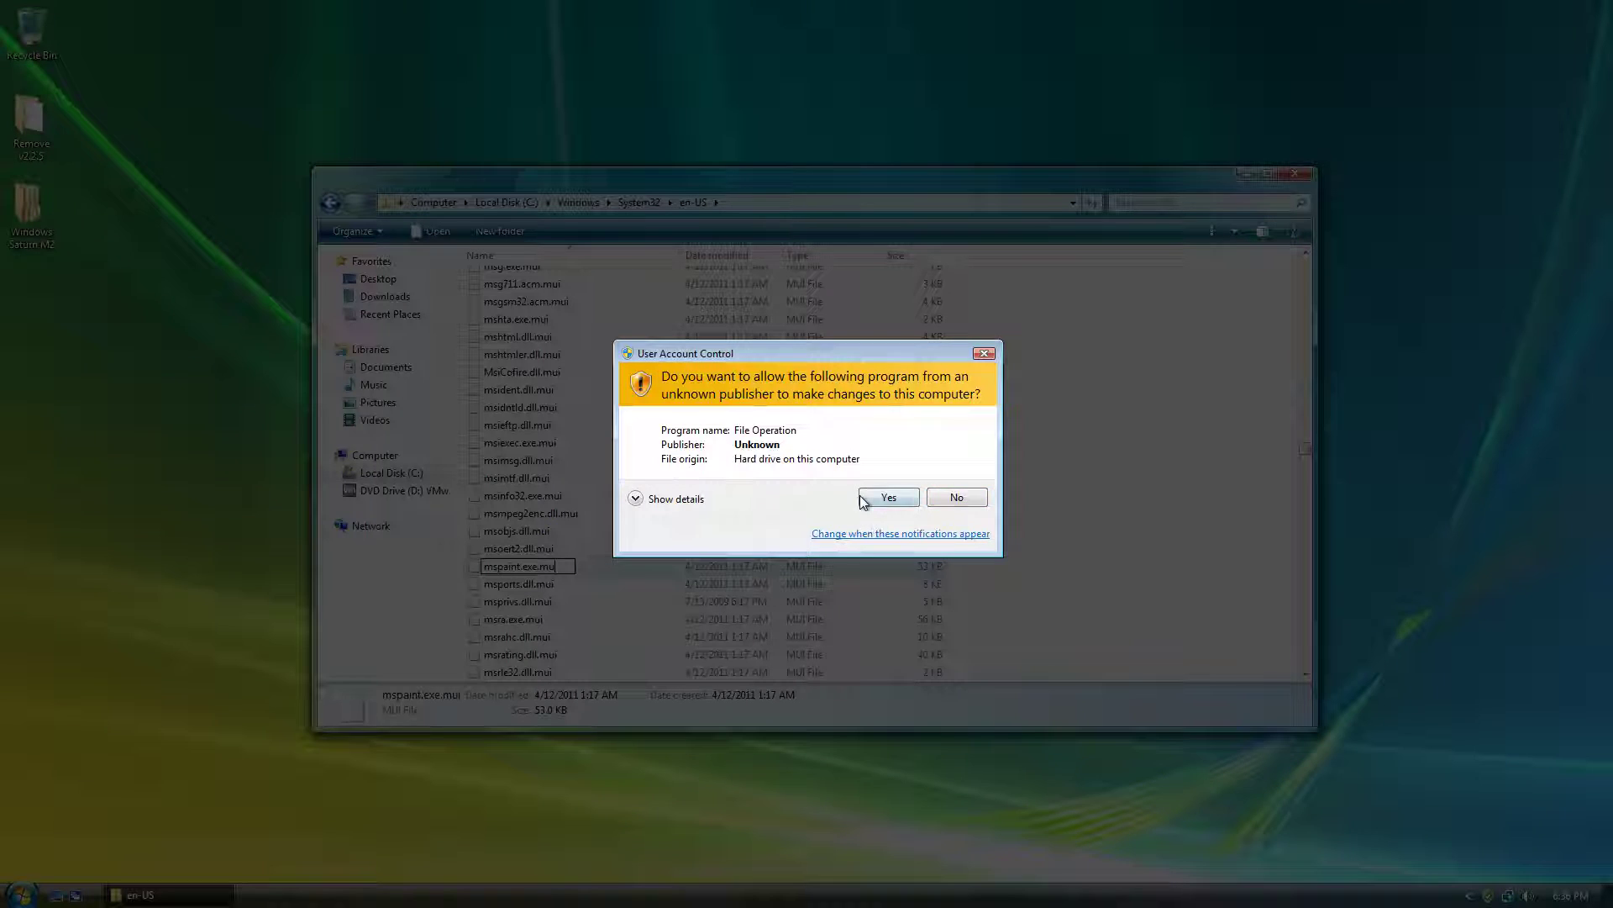
left_click(861, 499)
Paste the copied mspaint.exe.mui into the en-US folder with administrator approval
left_click(1024, 463)
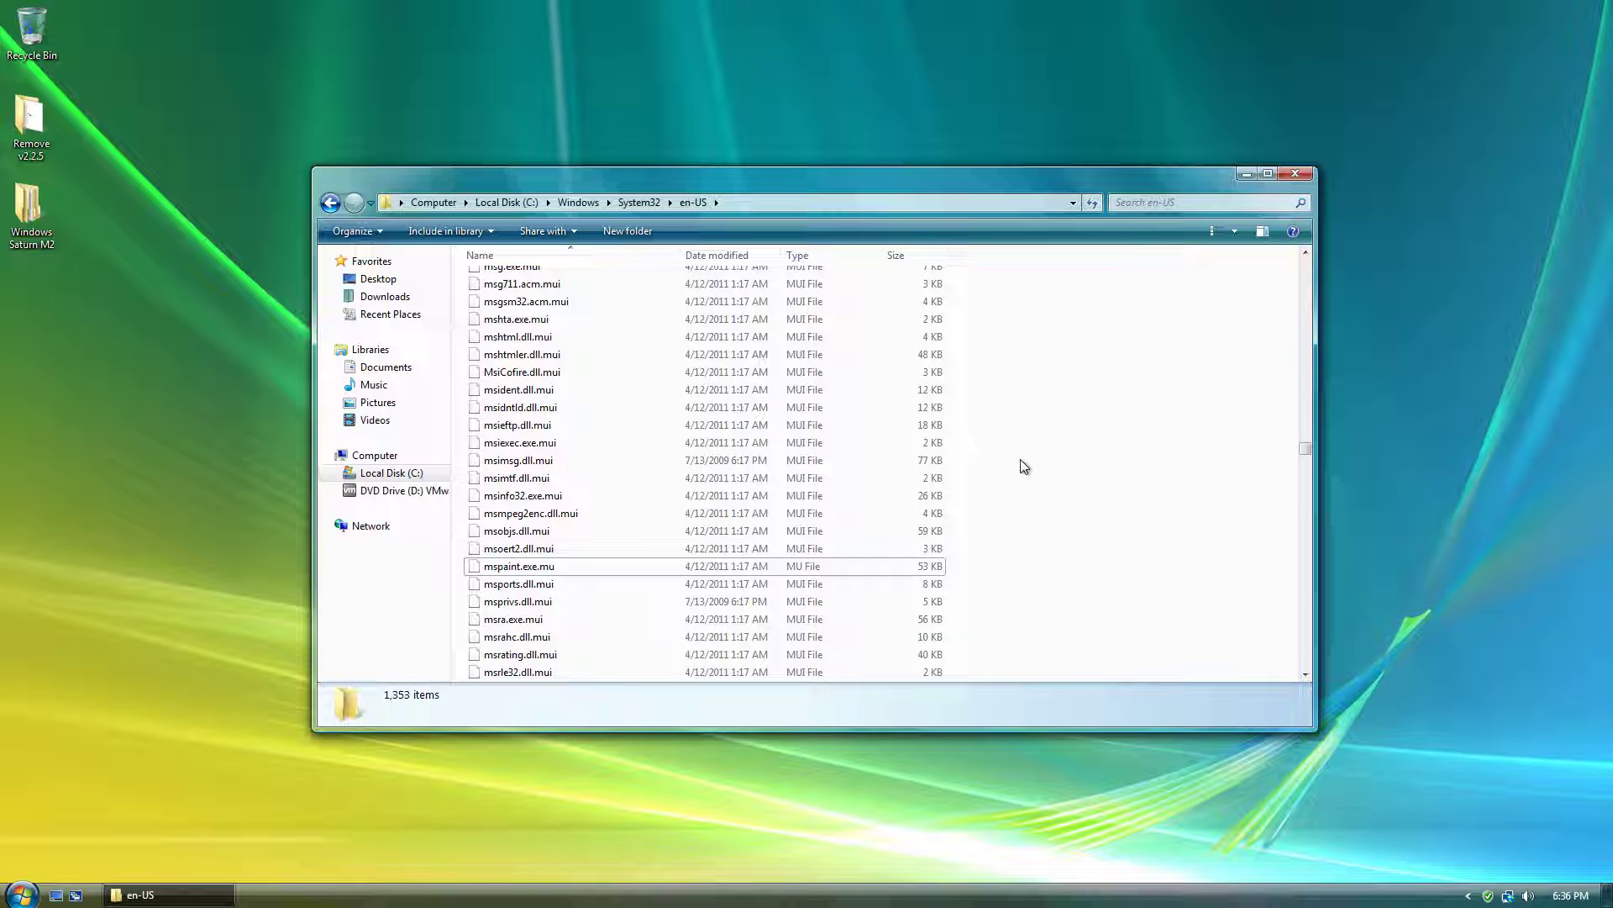
key("ctrl+v")
left_click(760, 519)
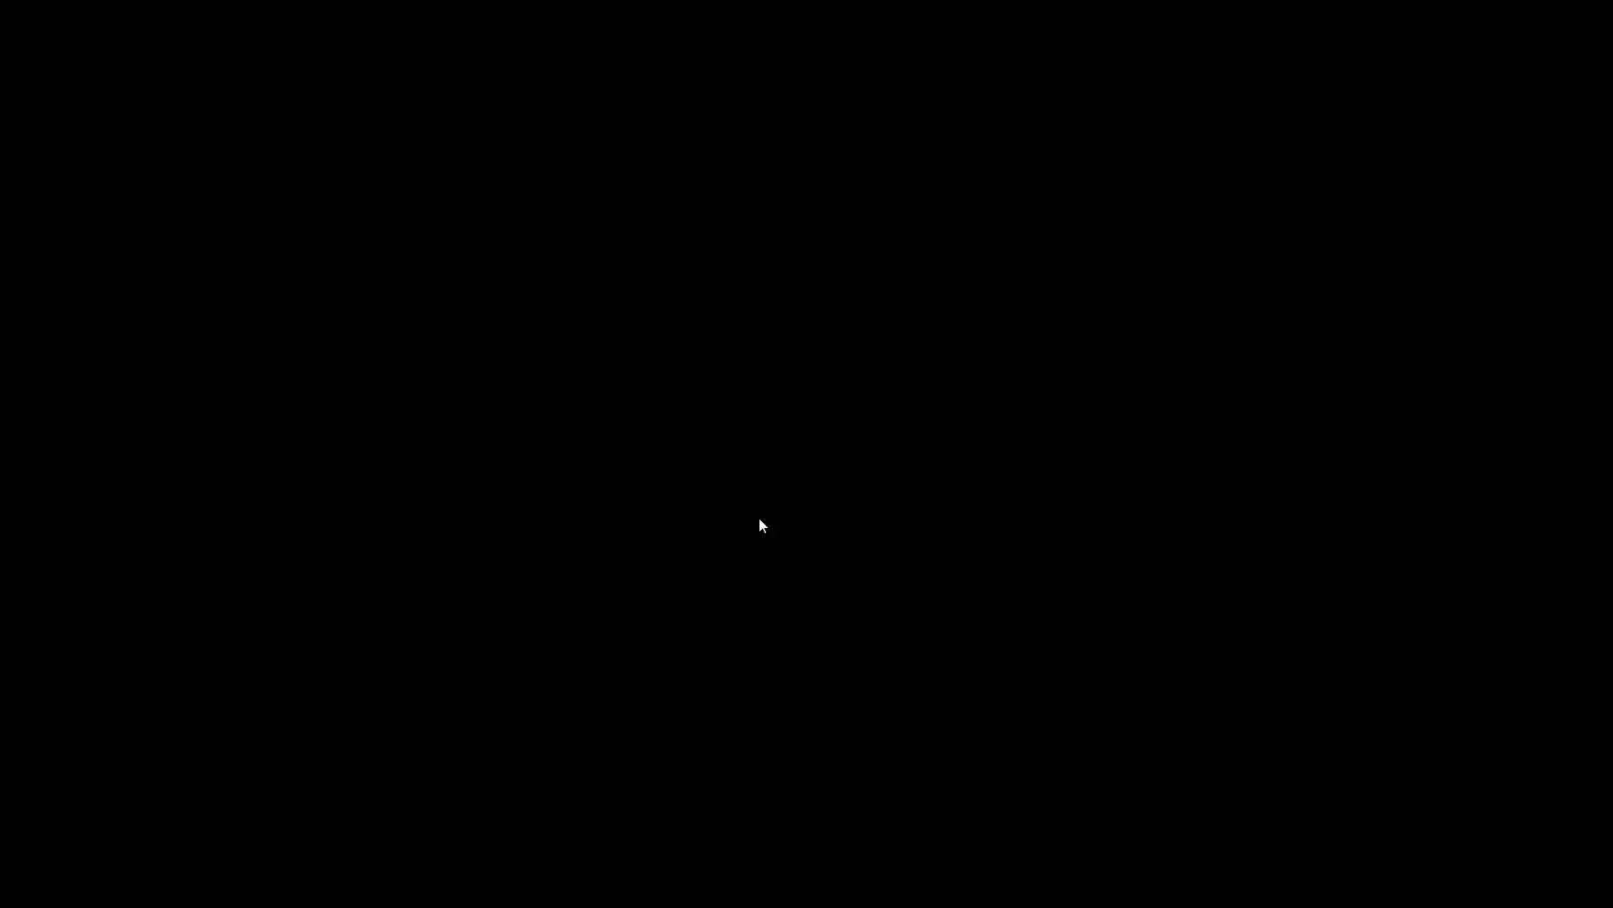
left_click(891, 476)
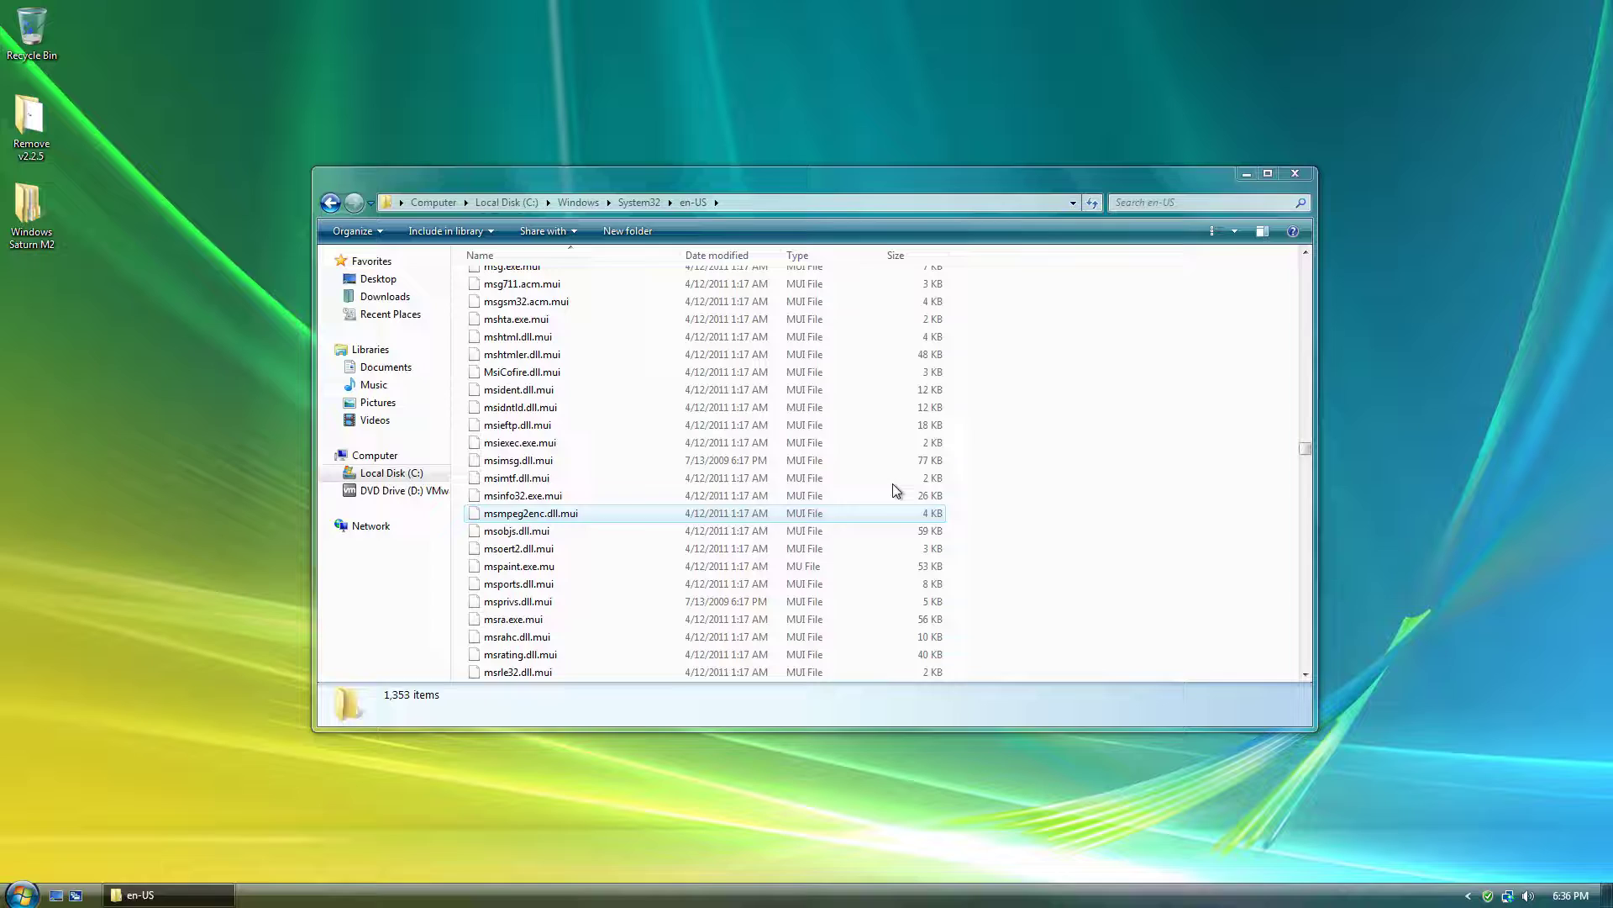
left_click(1030, 505)
Go up to the System32 folder, search it for "paint" and clear the search
key("BackSpace")
scroll(999, 512, "down", 15)
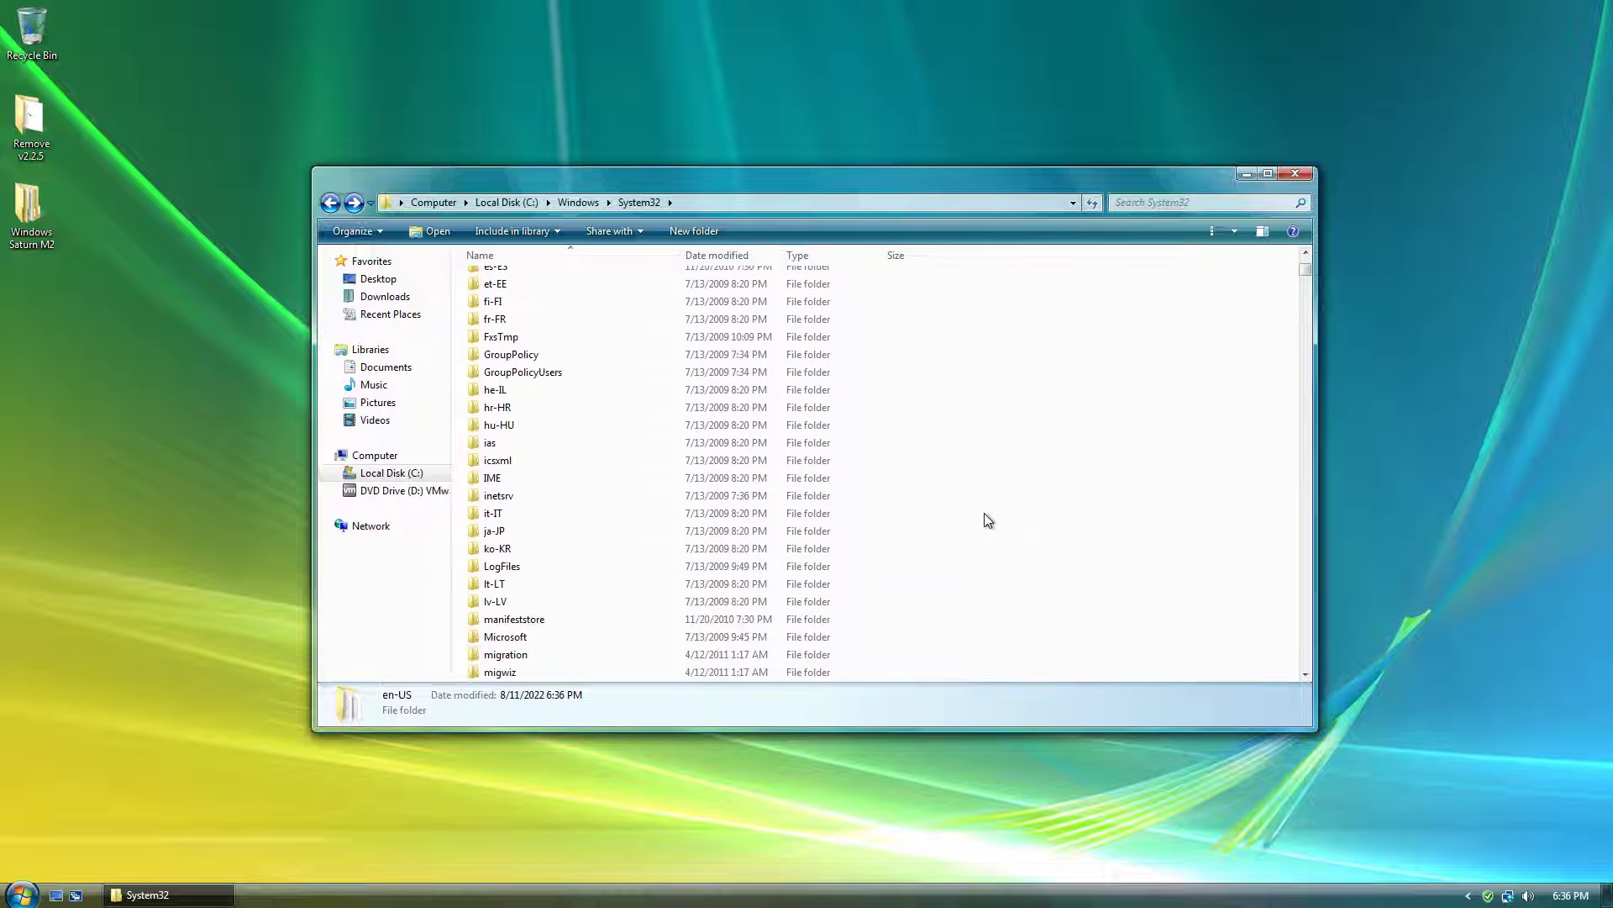
scroll(1039, 519, "down", 20)
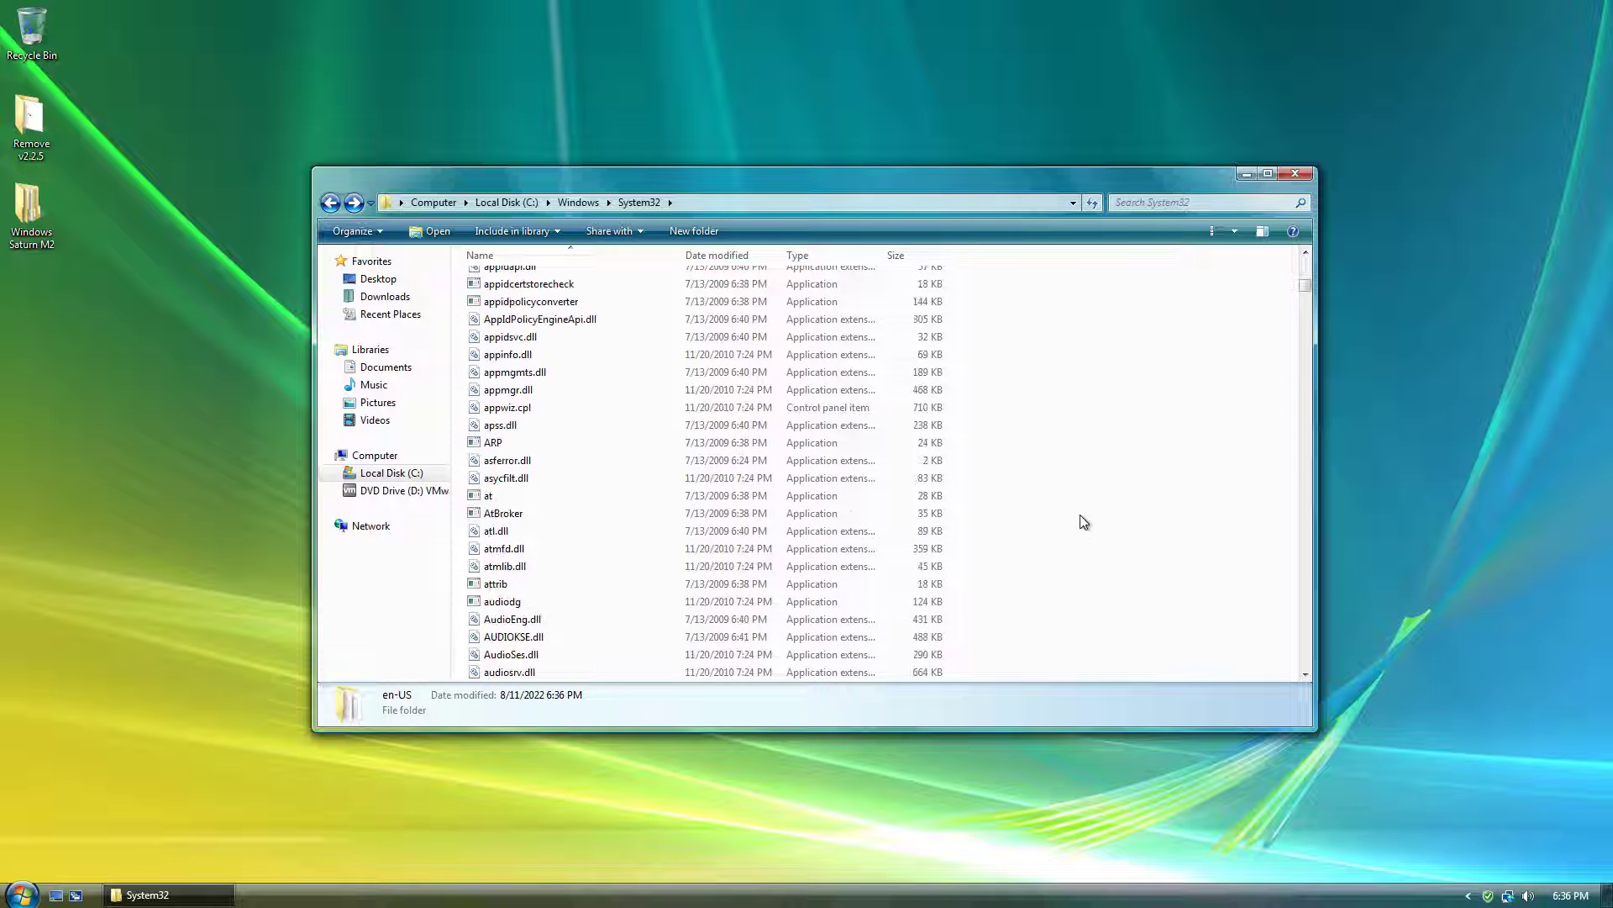
scroll(1093, 524, "down", 7)
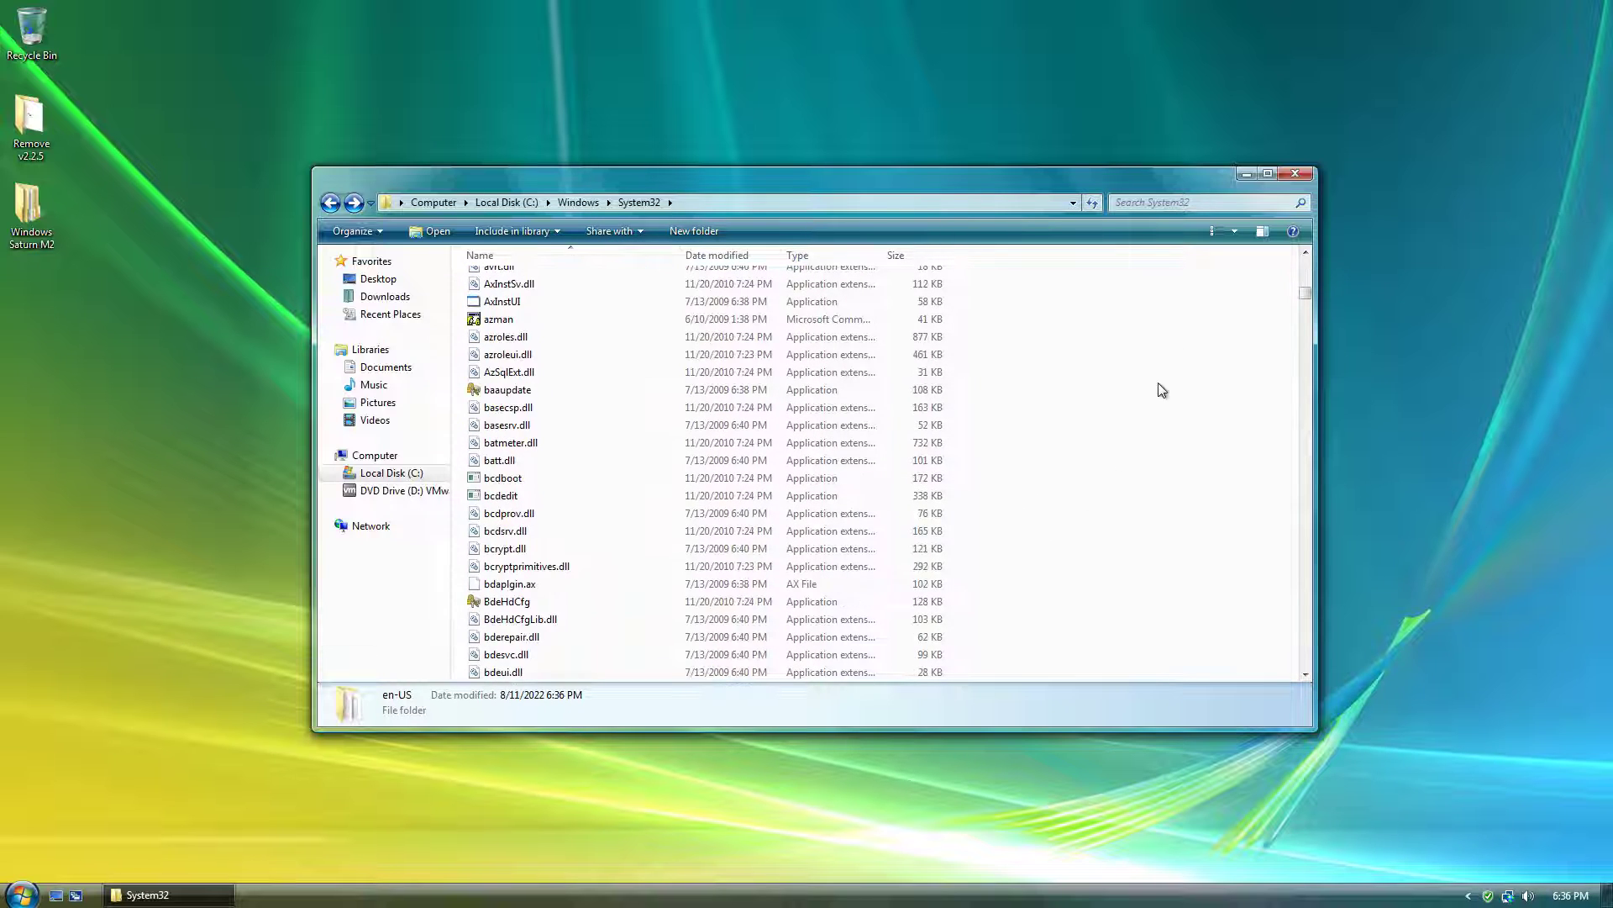
left_click(1200, 209)
type("paint")
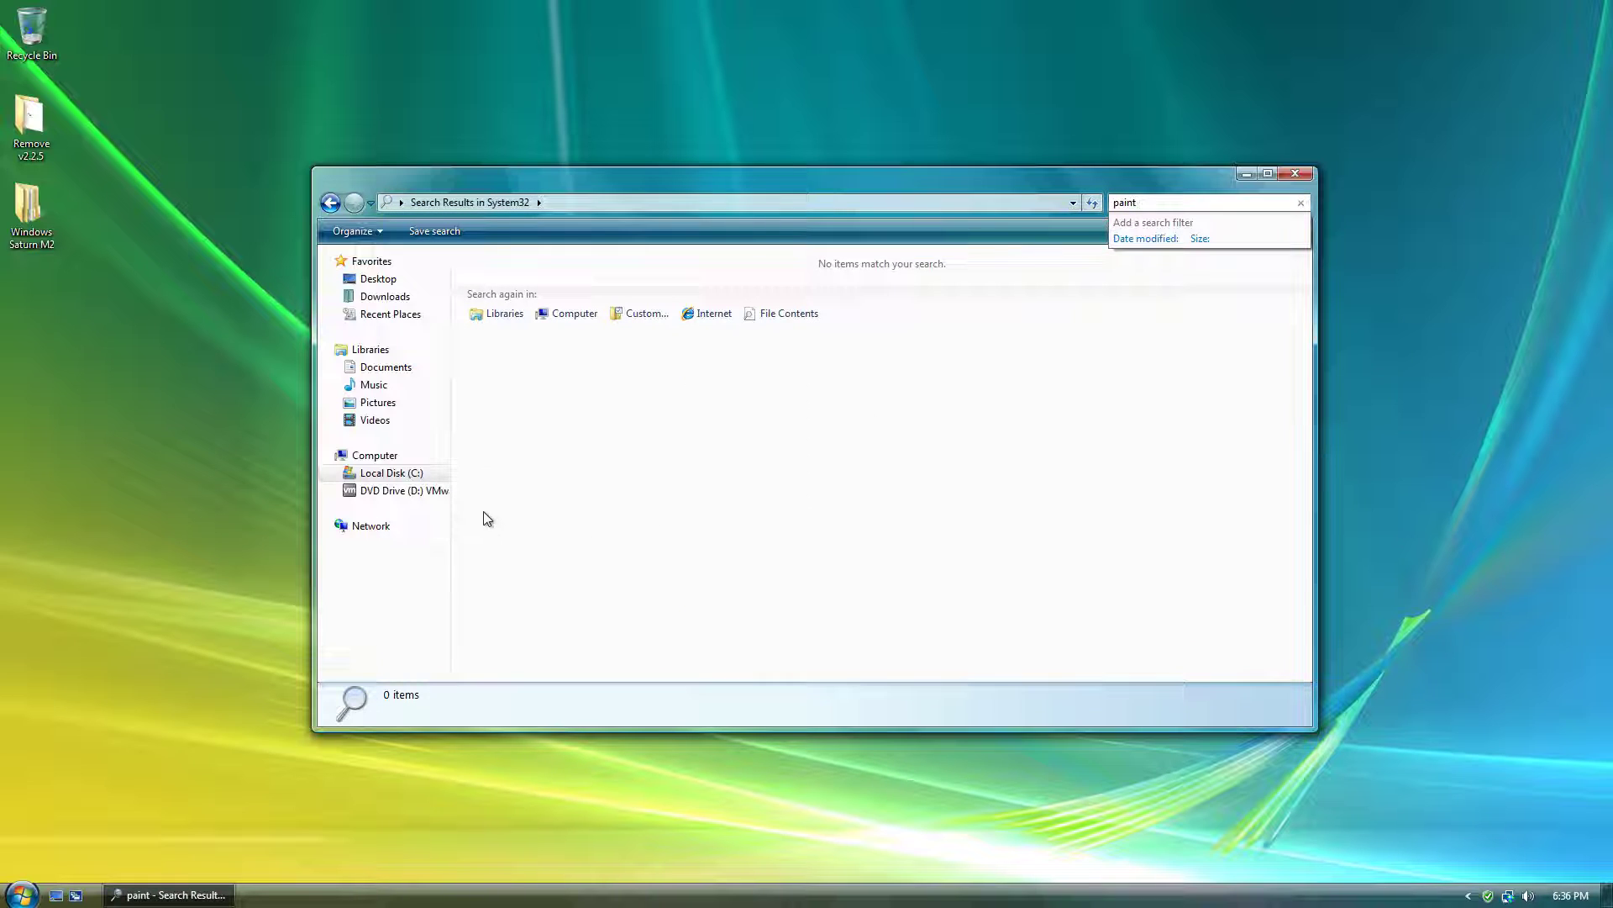
key("Escape")
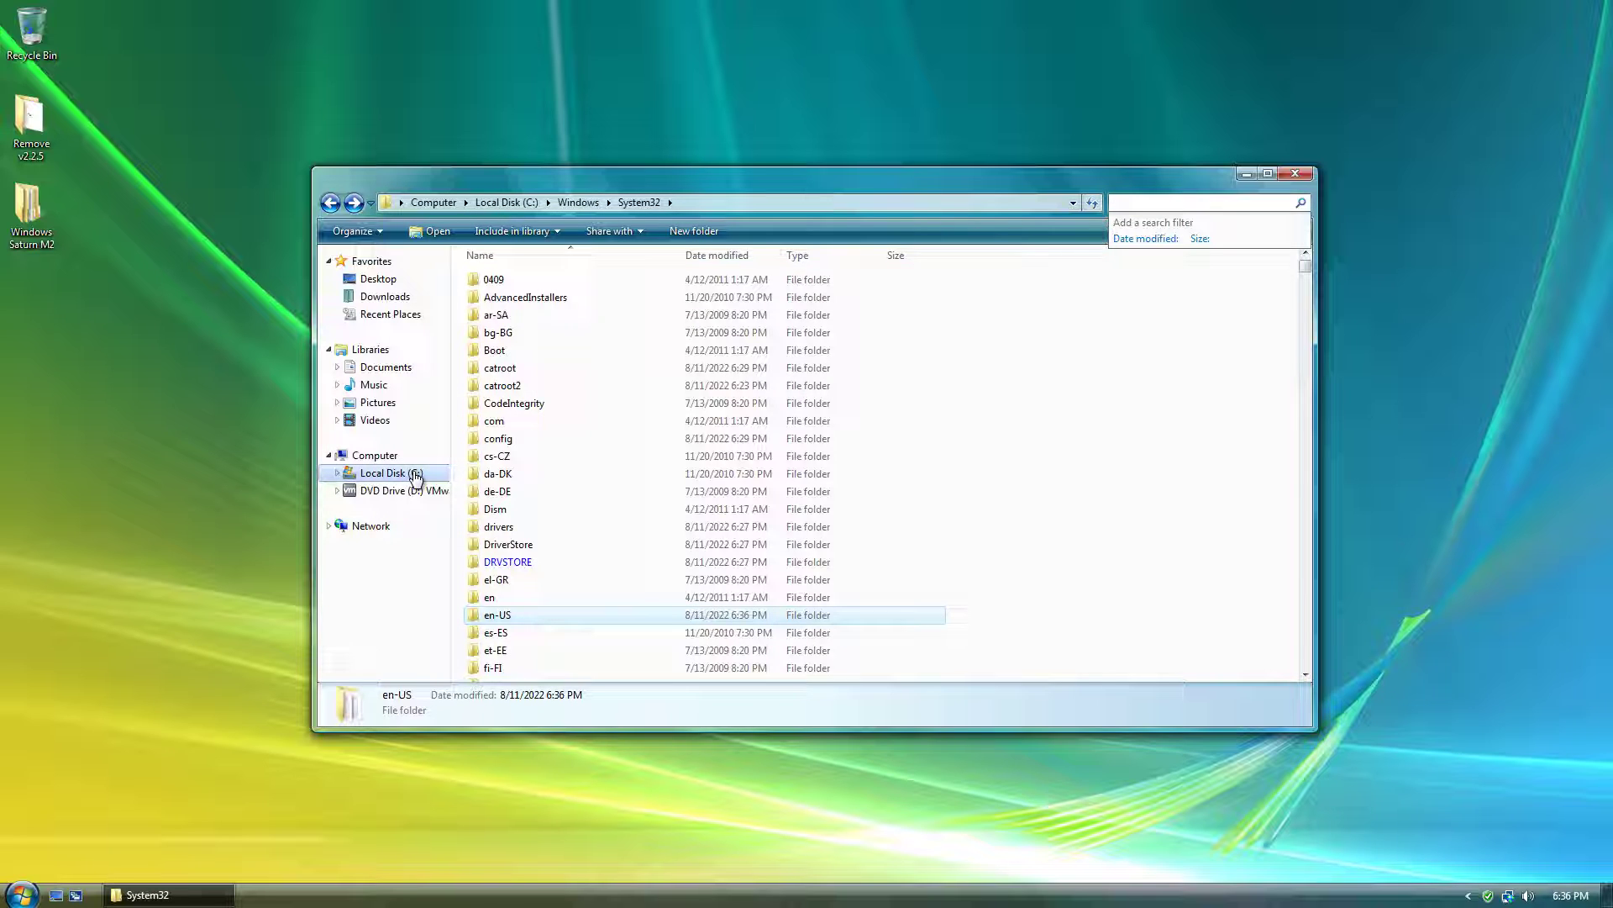
Look through the System32 file list for the Paint application file
left_click(1111, 349)
type("mmsys.cpl")
scroll(1257, 489, "down", 20)
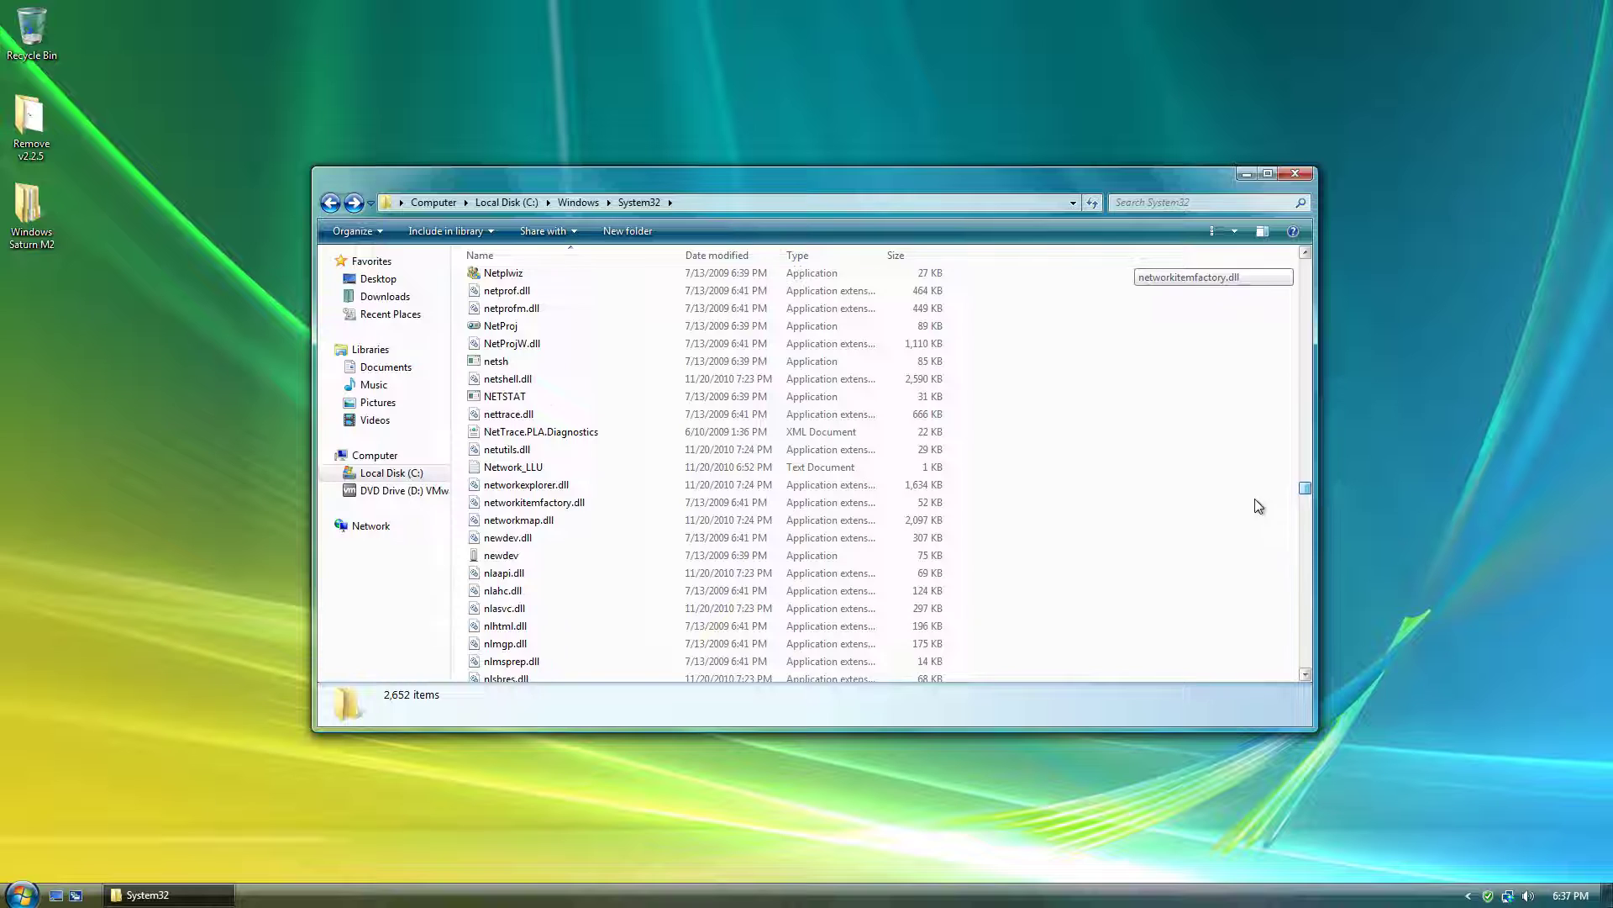
scroll(1251, 562, "down", 20)
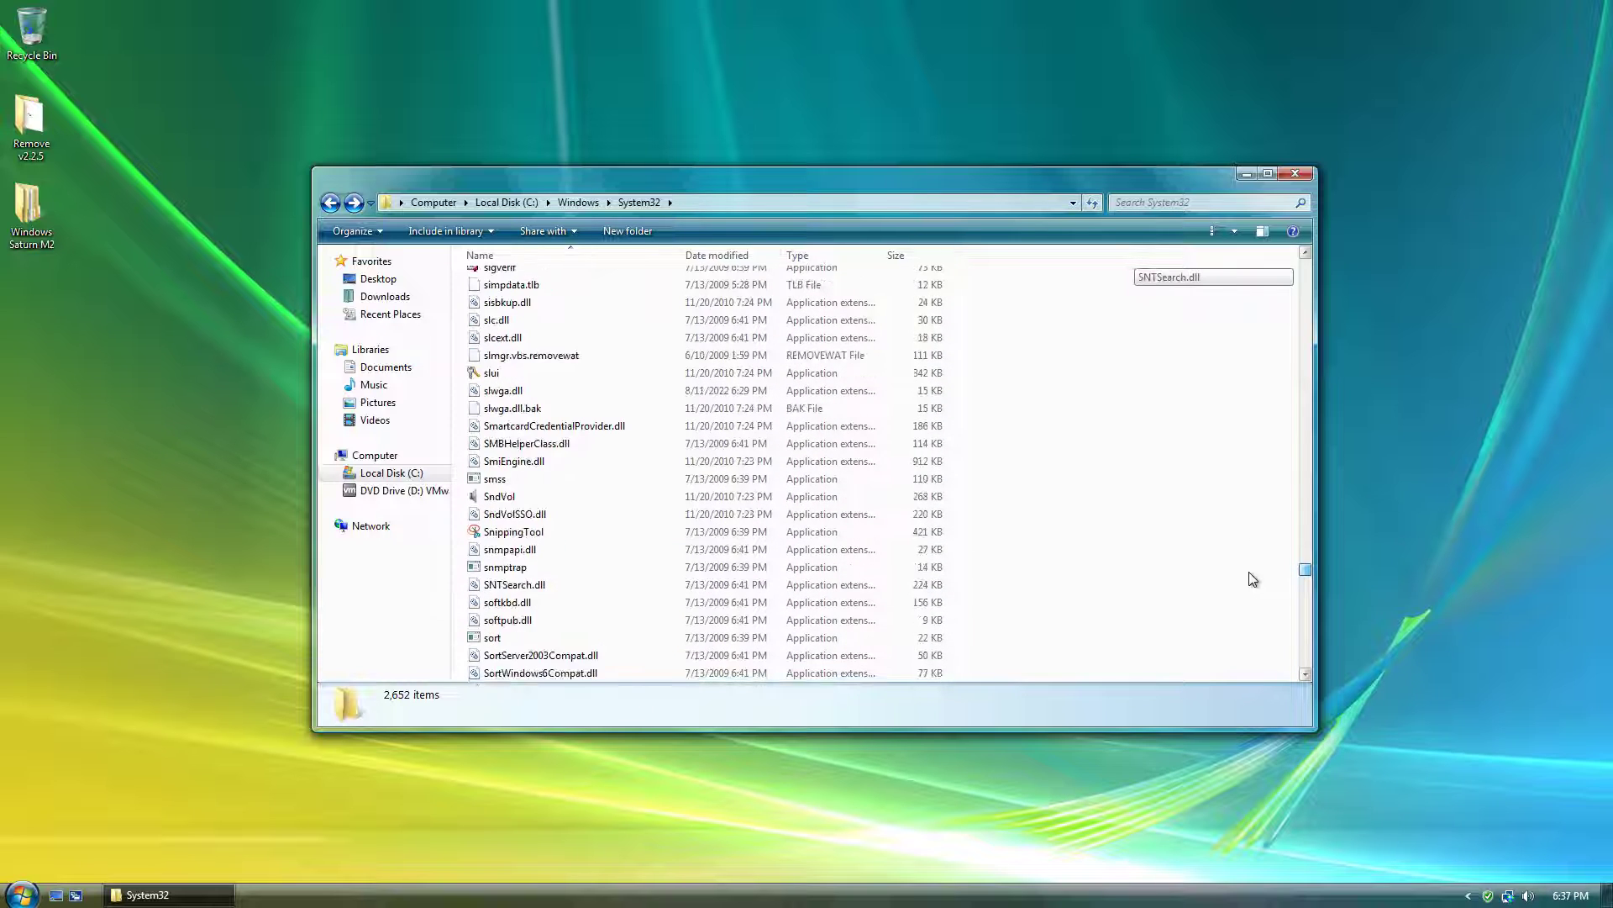
scroll(1250, 592, "up", 4)
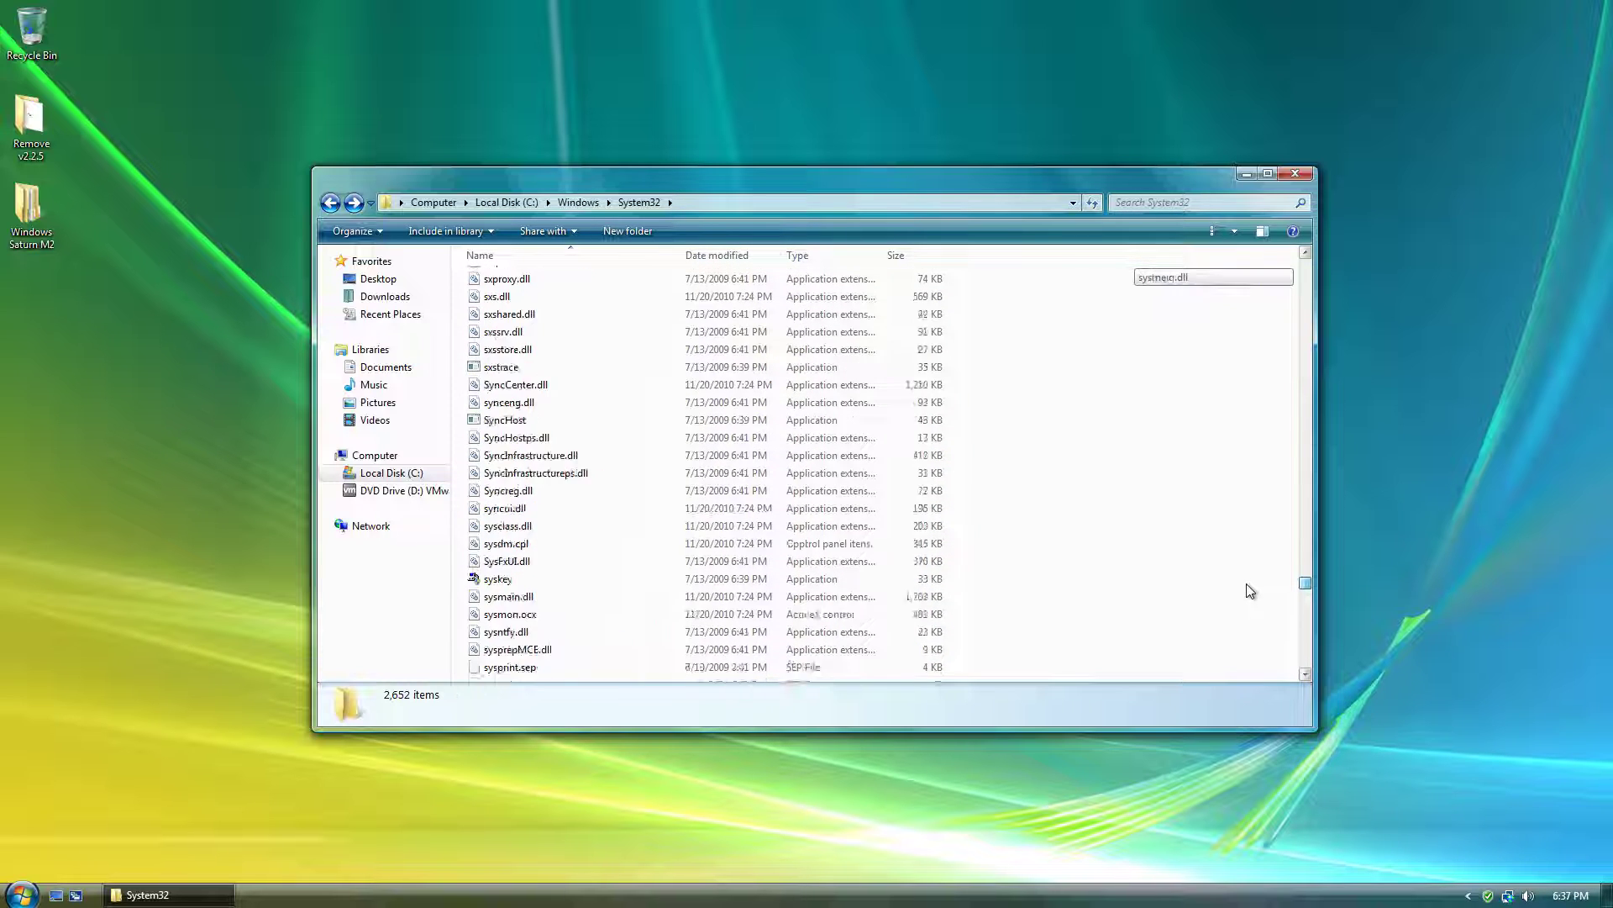
scroll(1250, 588, "down", 20)
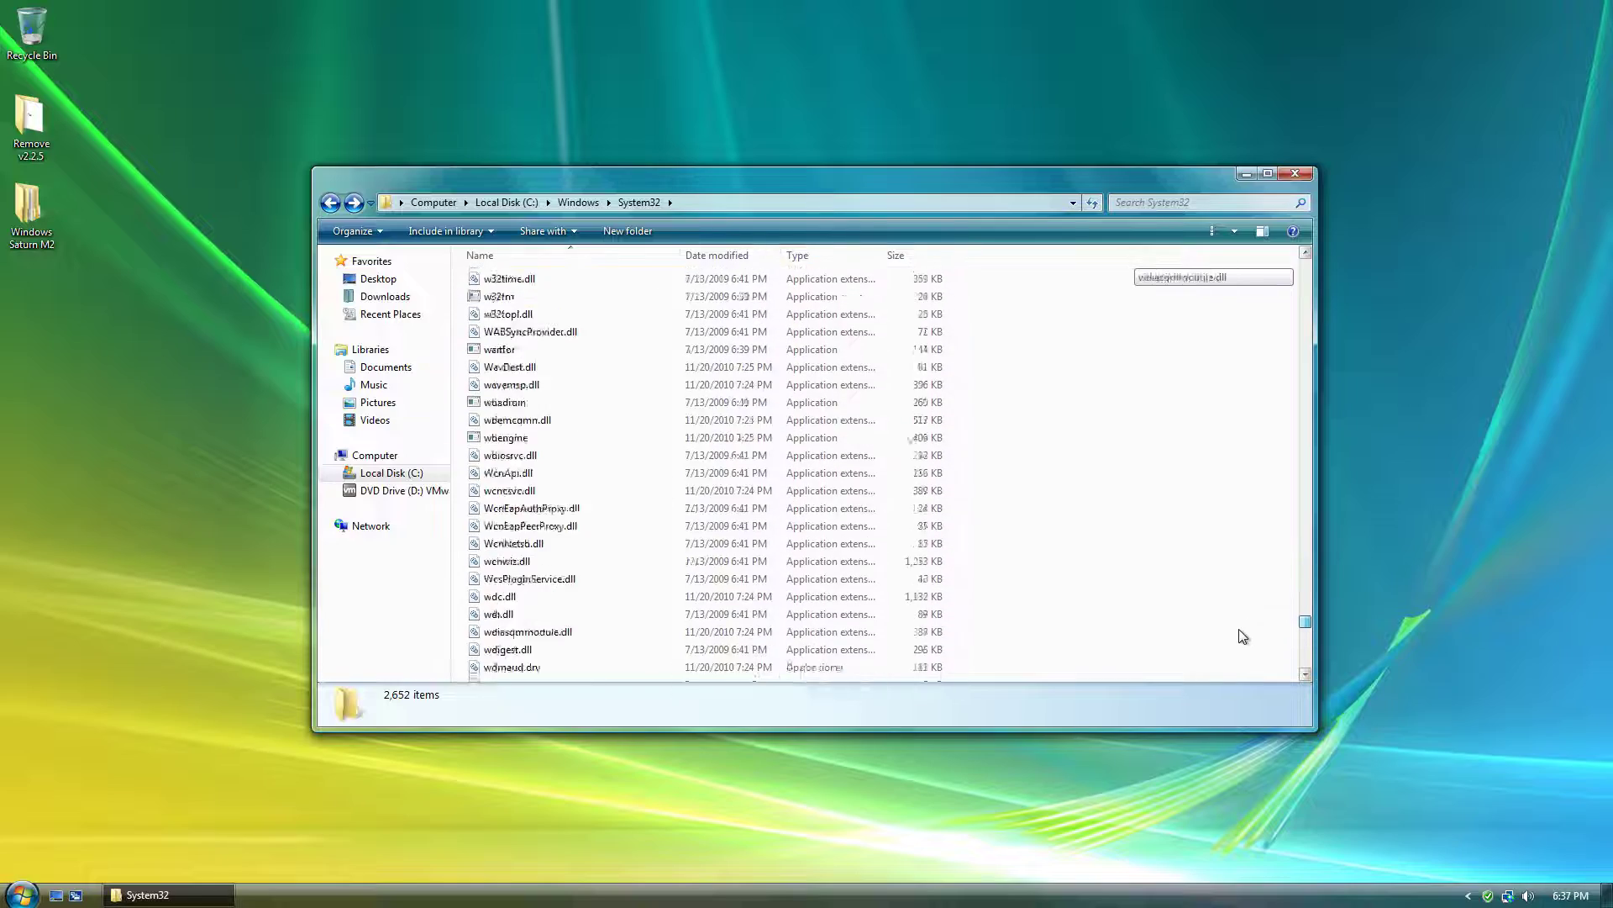
scroll(1242, 636, "up", 20)
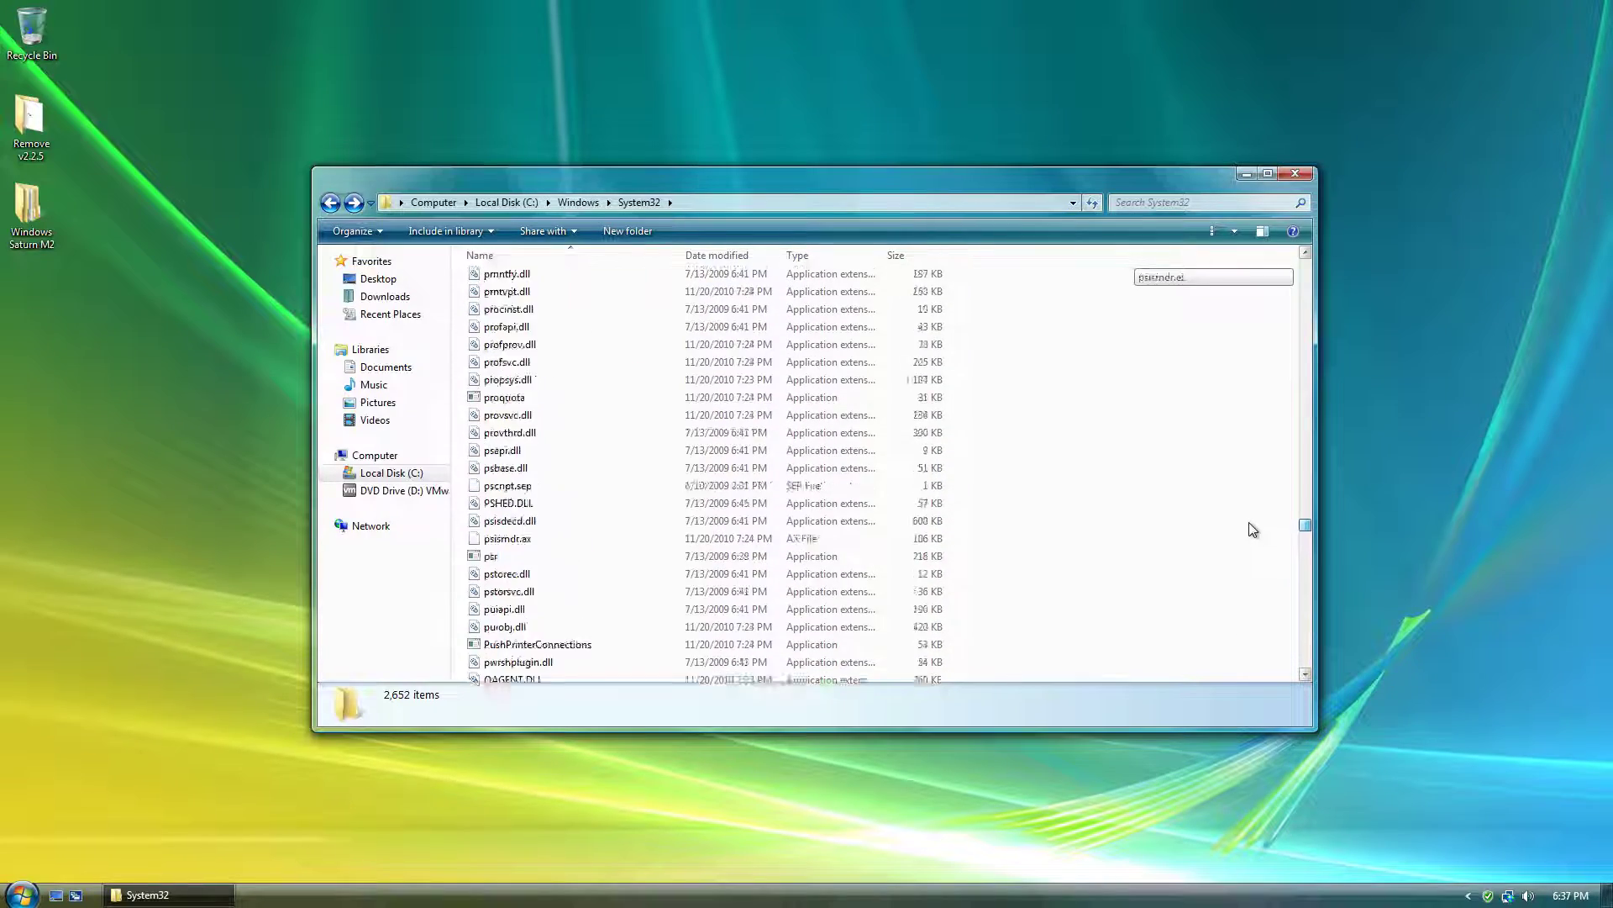
scroll(1253, 489, "up", 20)
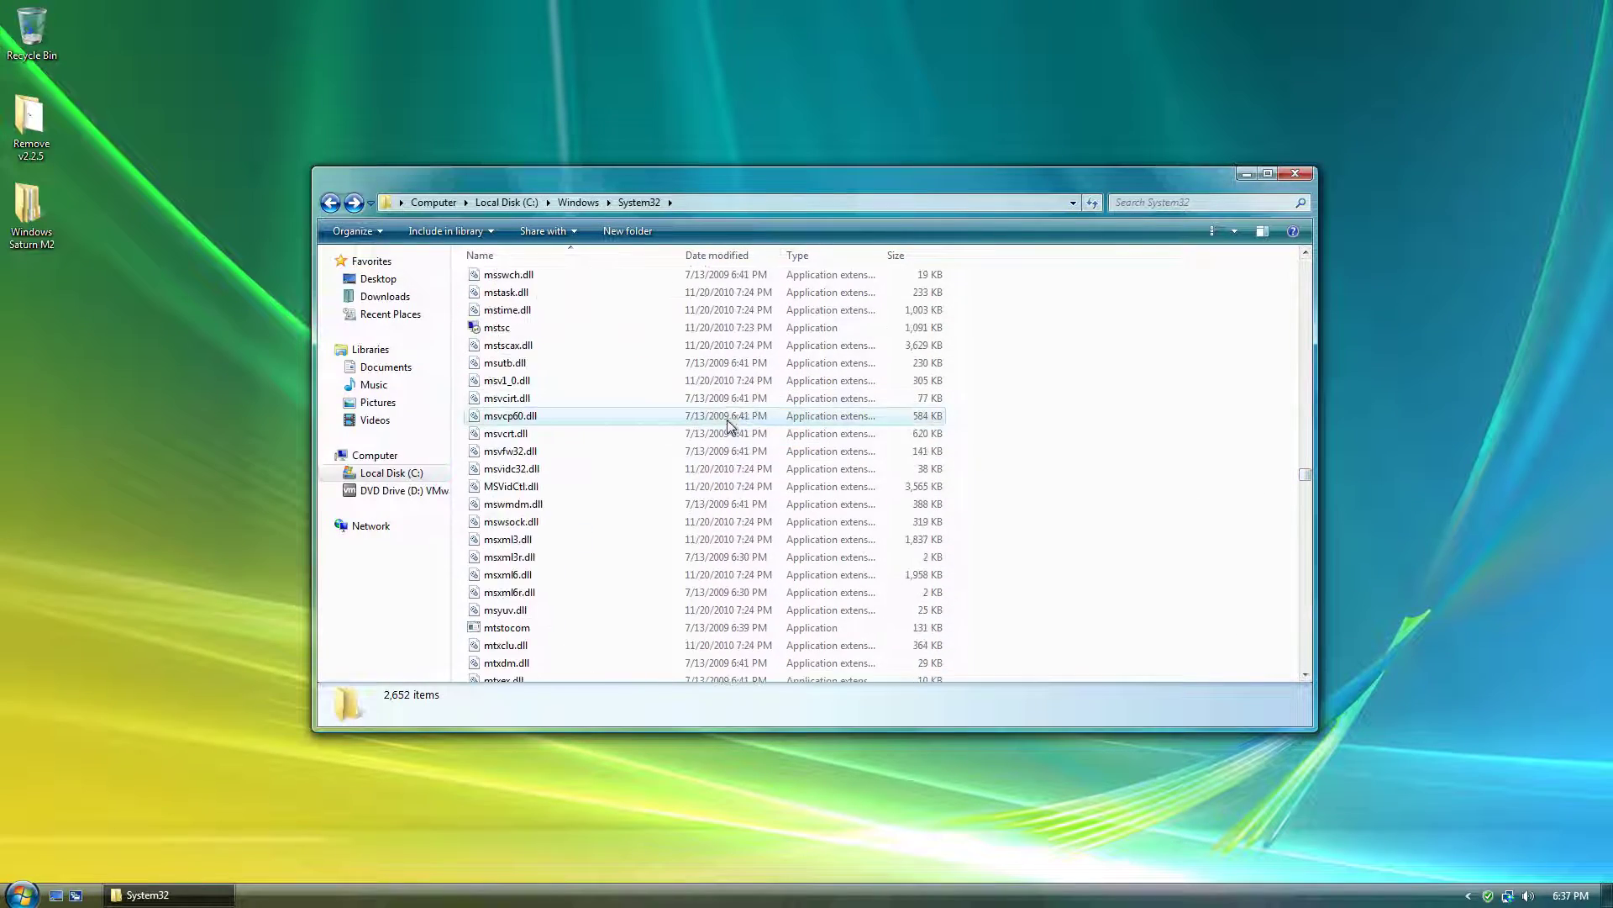
scroll(723, 437, "down", 12)
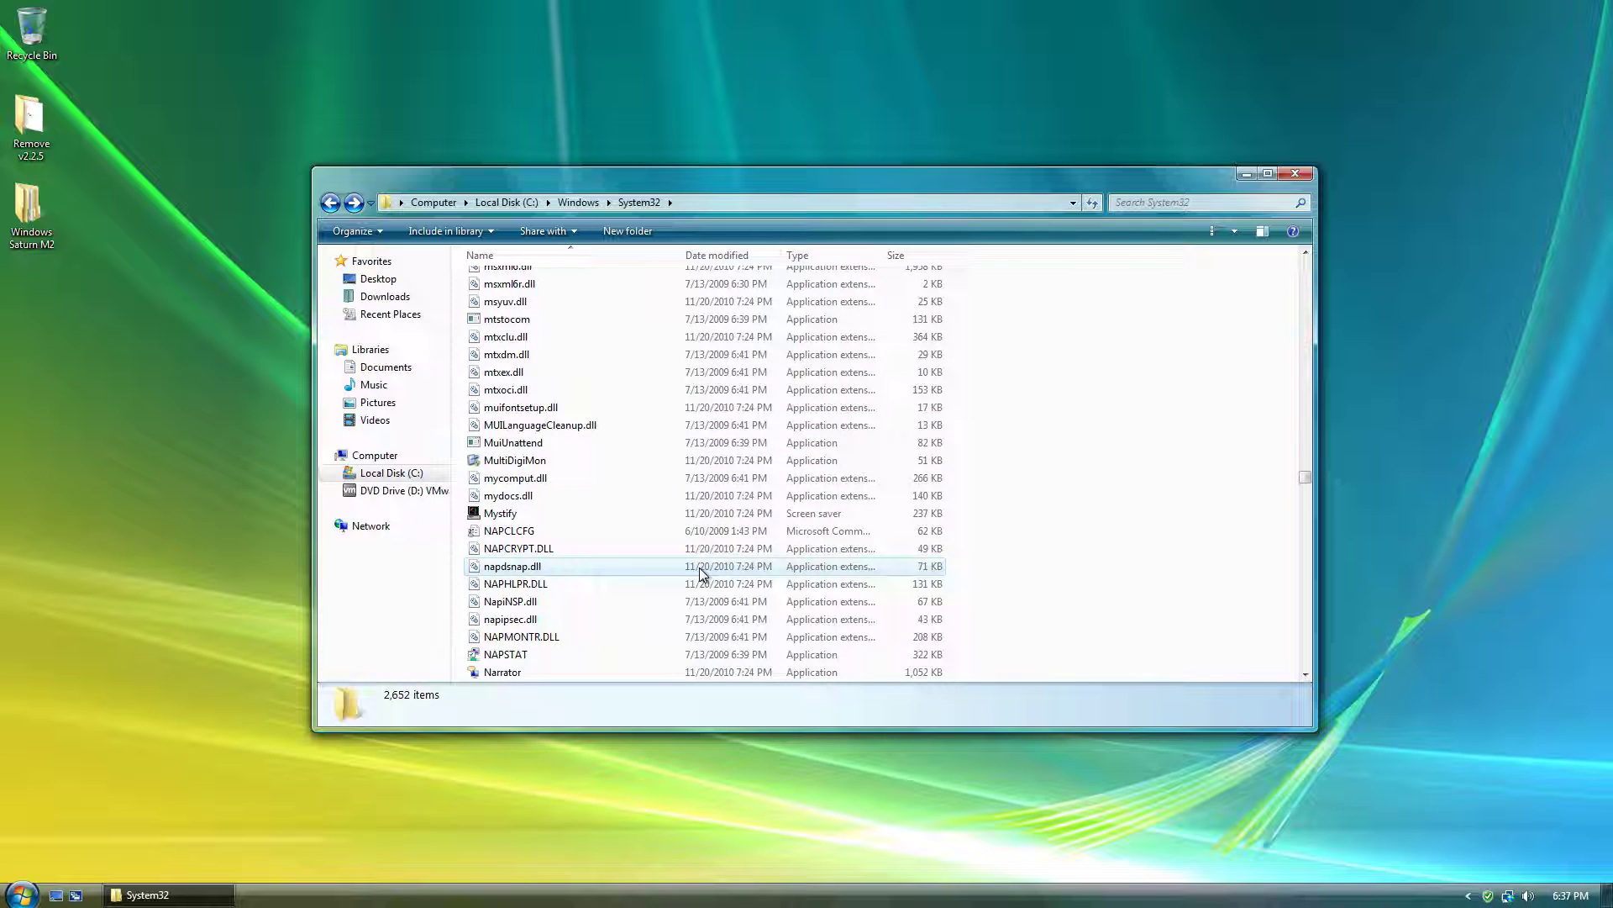
scroll(704, 574, "up", 5)
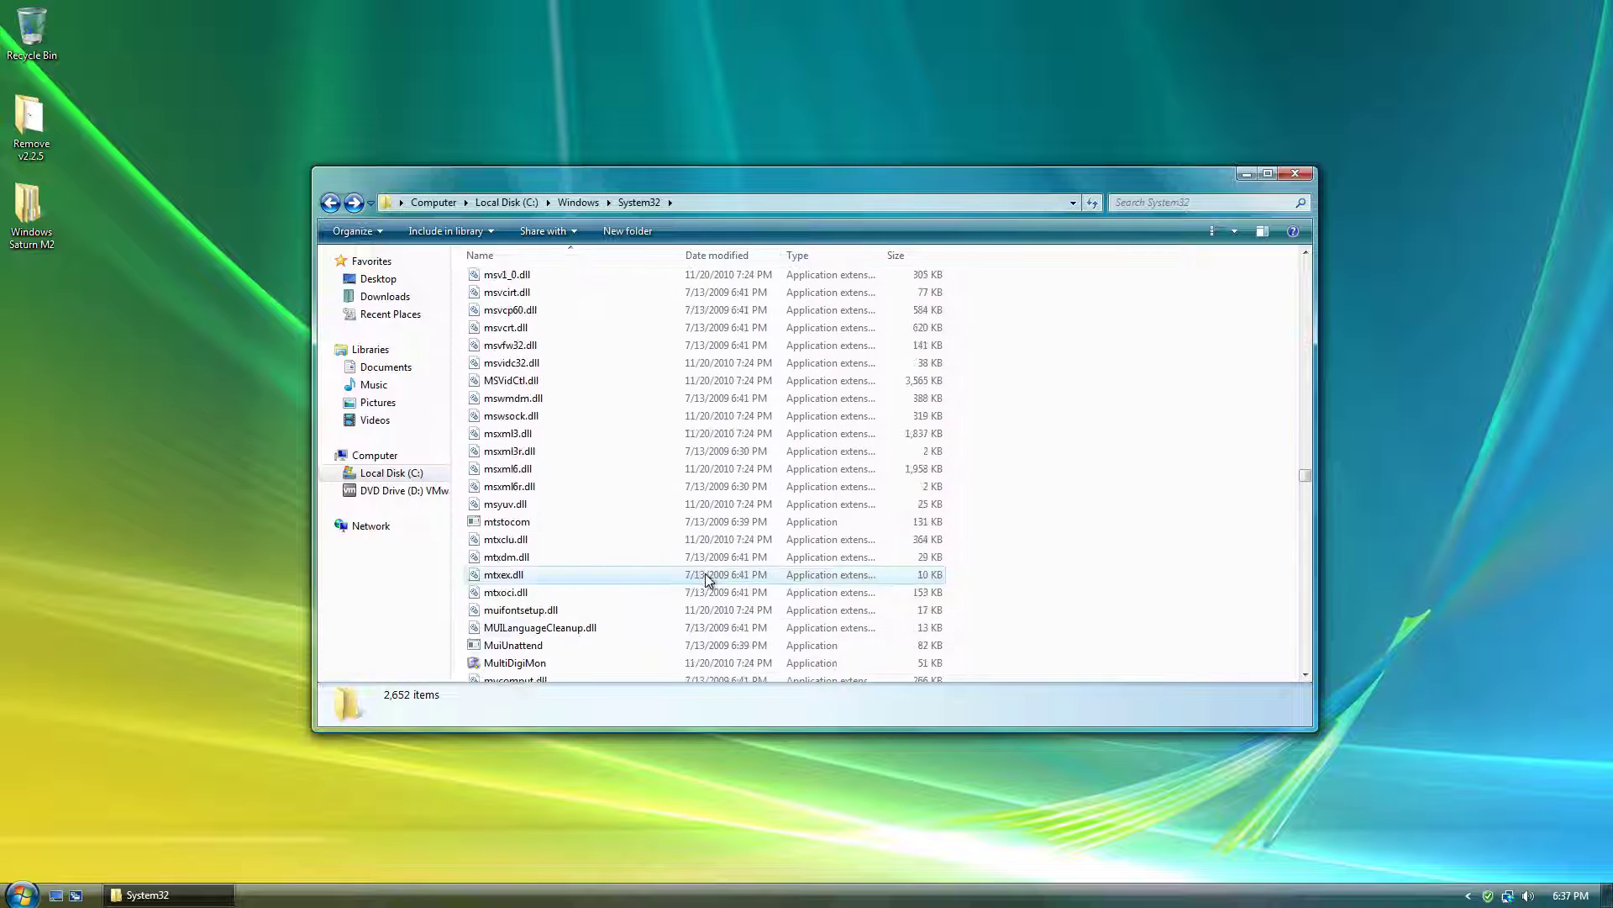
scroll(715, 586, "up", 6)
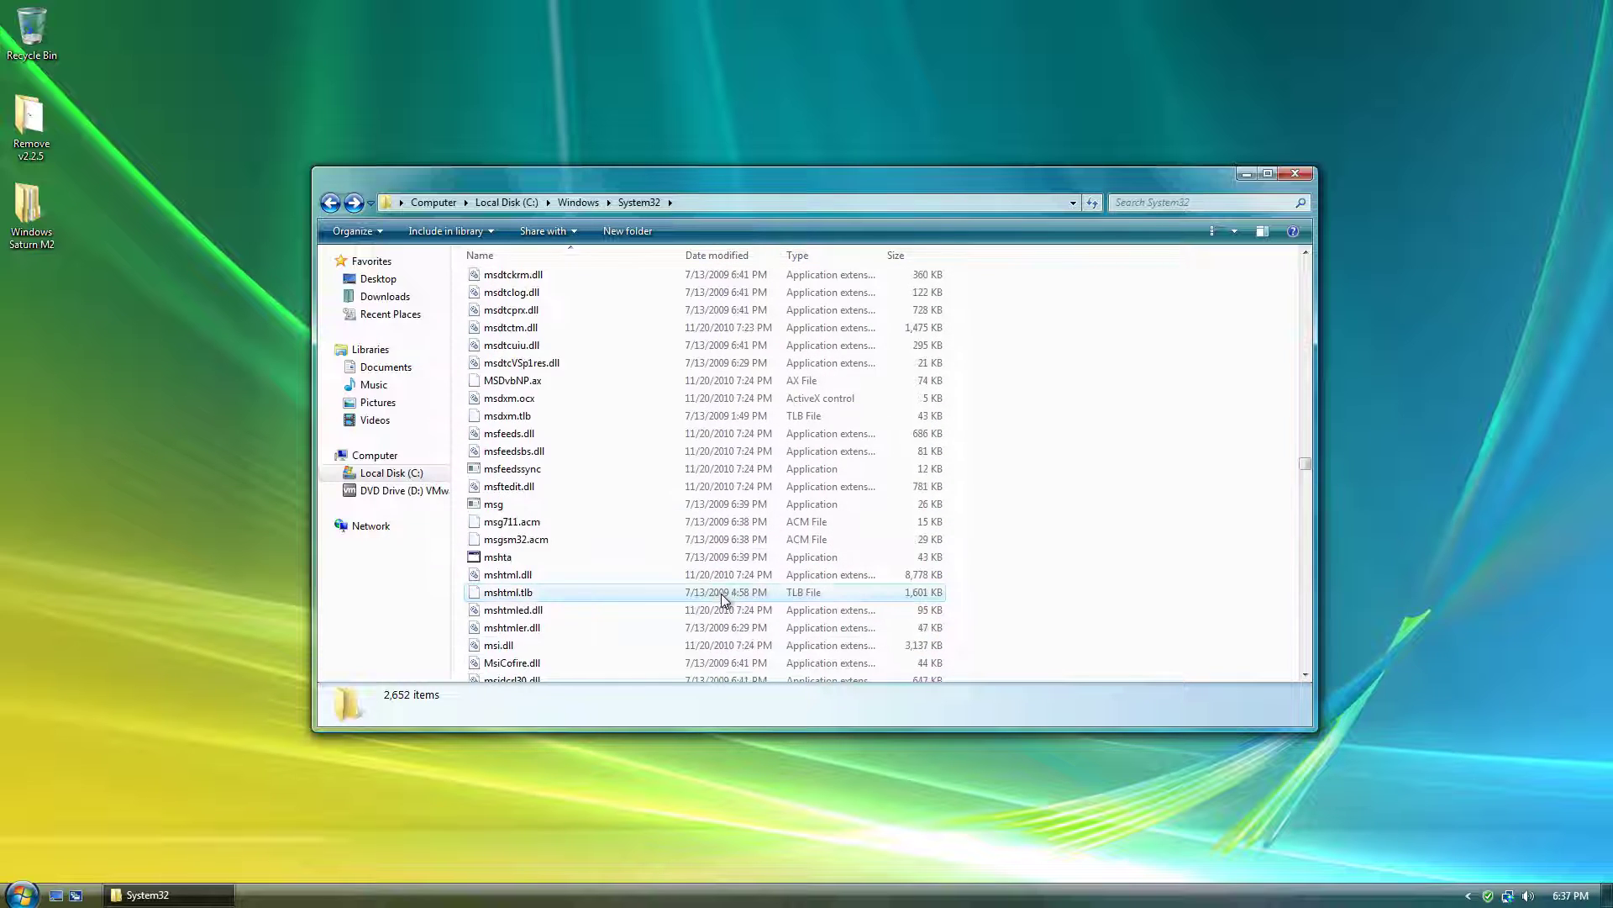
scroll(724, 600, "down", 1)
scroll(725, 602, "up", 5)
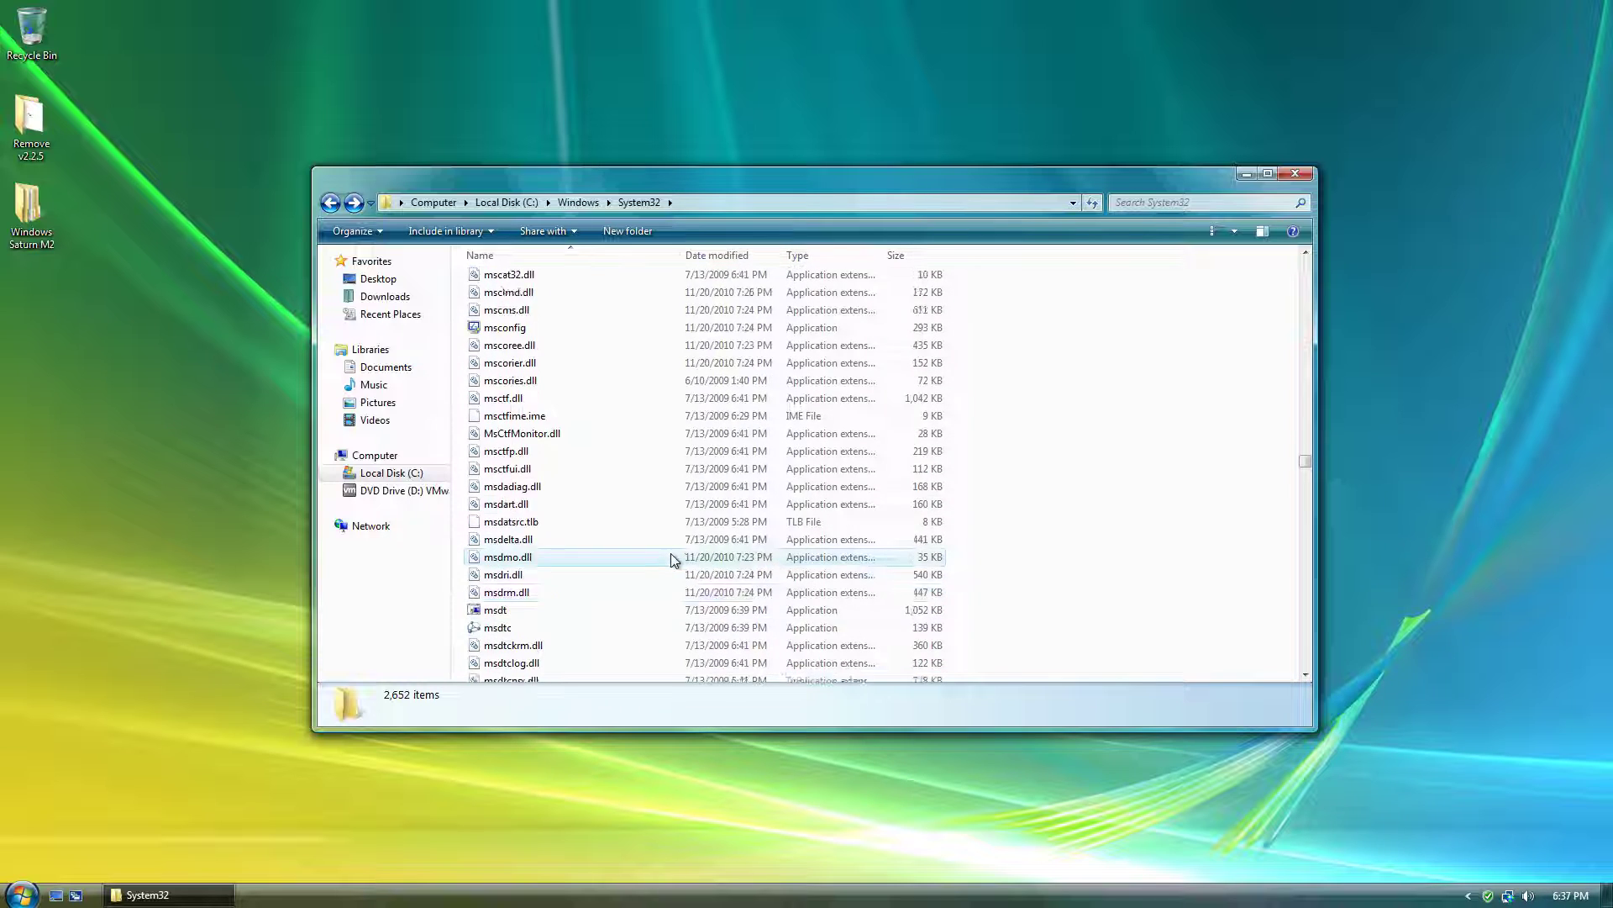
scroll(680, 563, "up", 2)
scroll(681, 562, "up", 10)
scroll(681, 565, "up", 15)
scroll(688, 565, "up", 6)
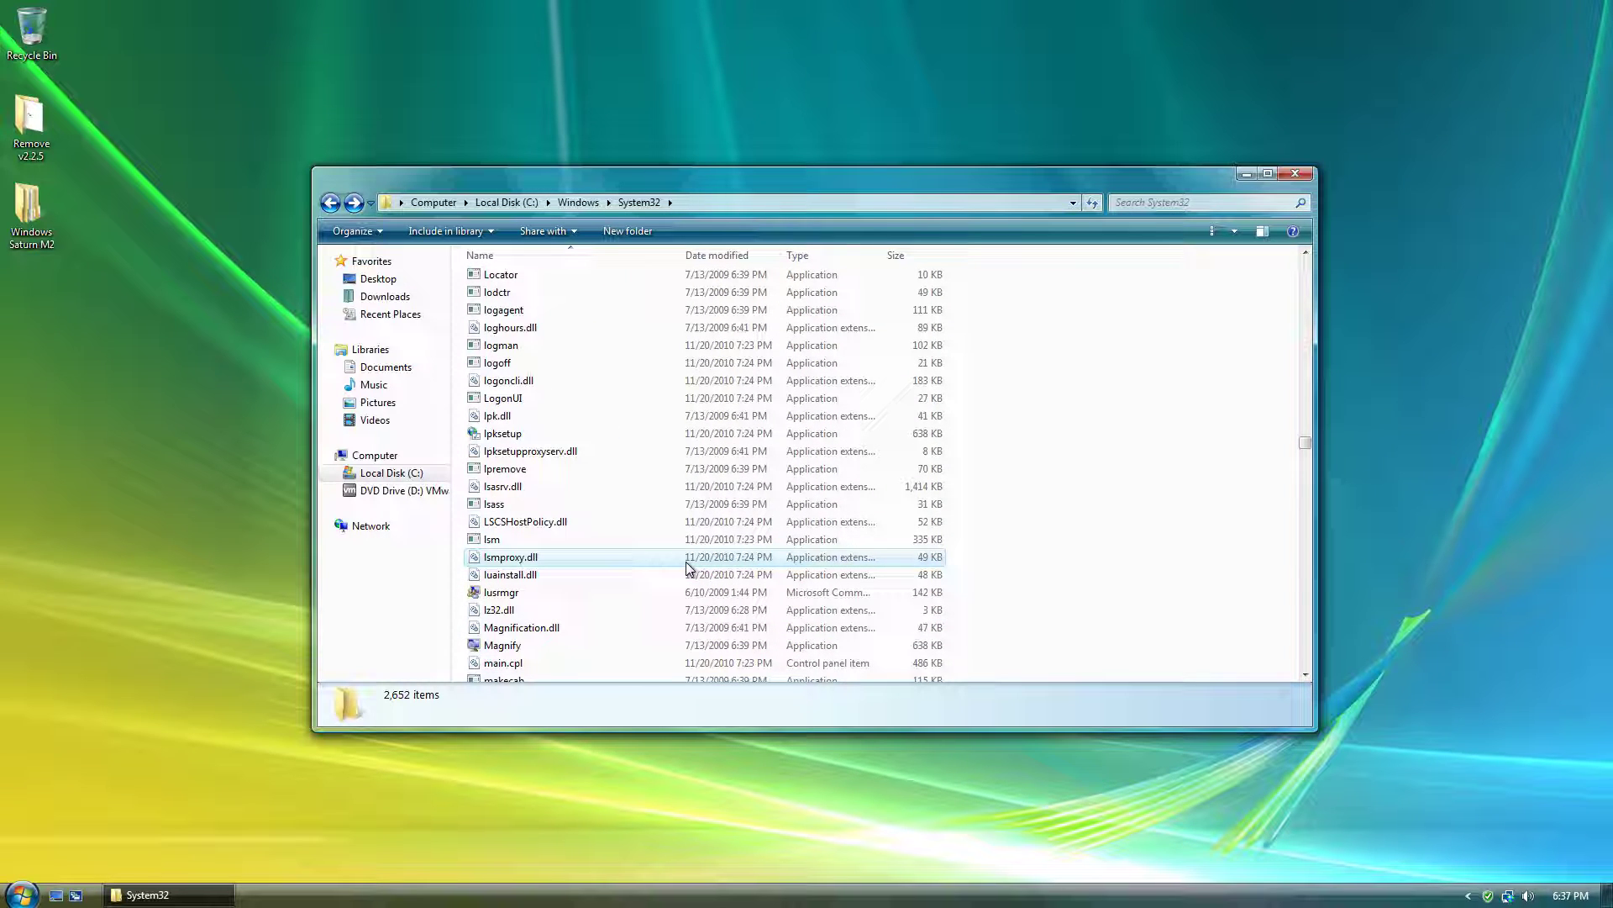
scroll(688, 565, "down", 17)
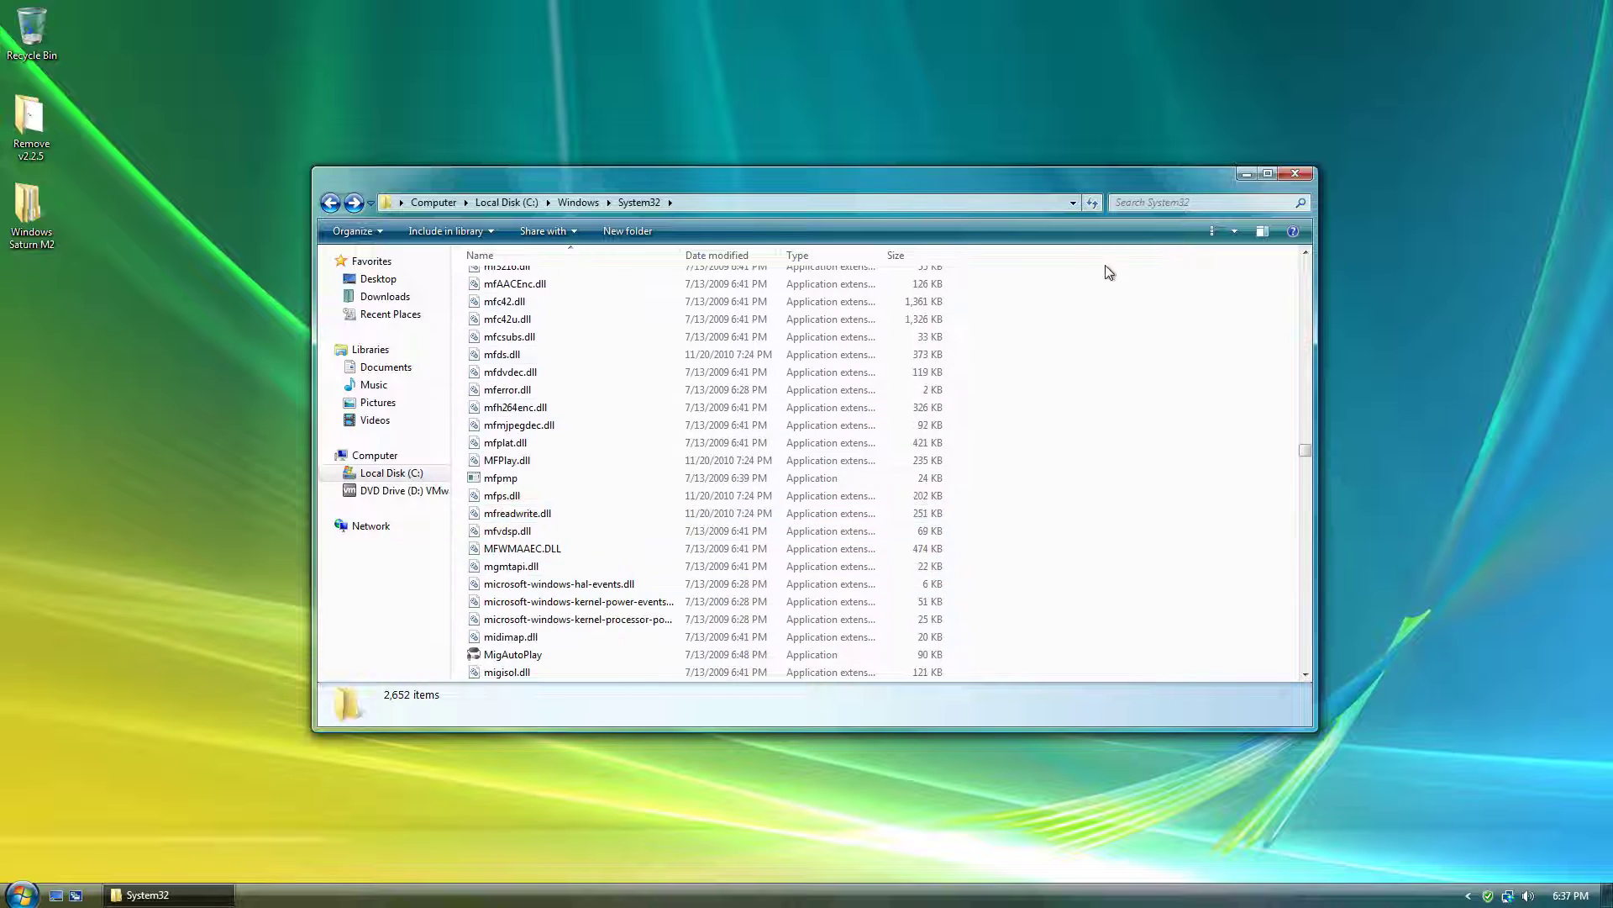
Search System32 for "mspaint" and test-launch the mspaint application found there, dismissing its message
left_click(1130, 204)
type("mspaint")
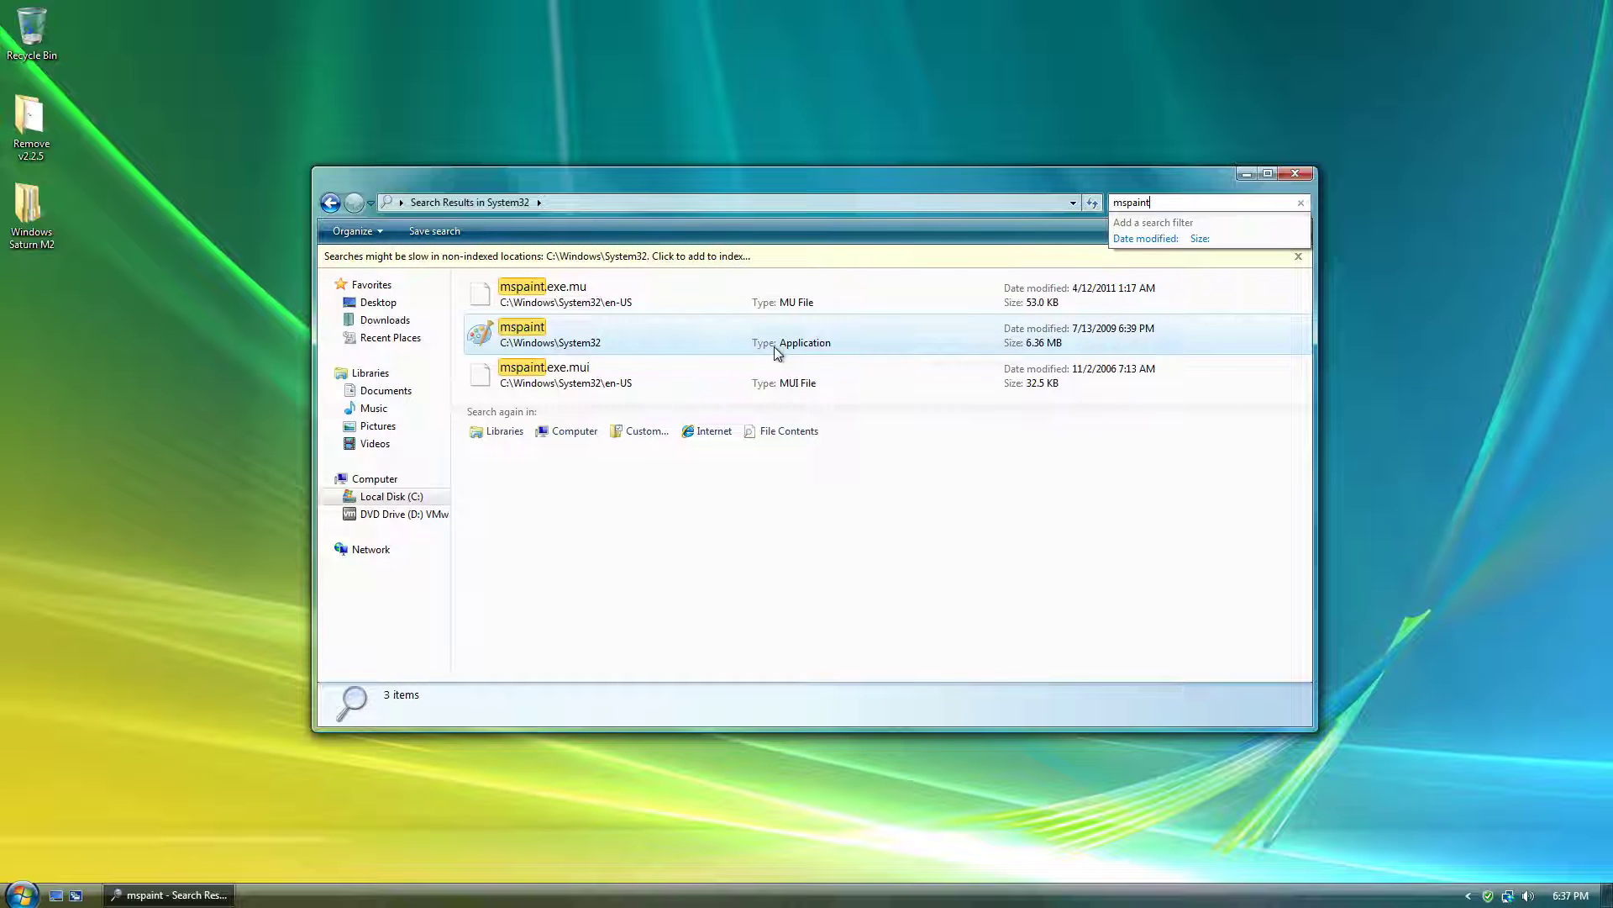
double_click(774, 346)
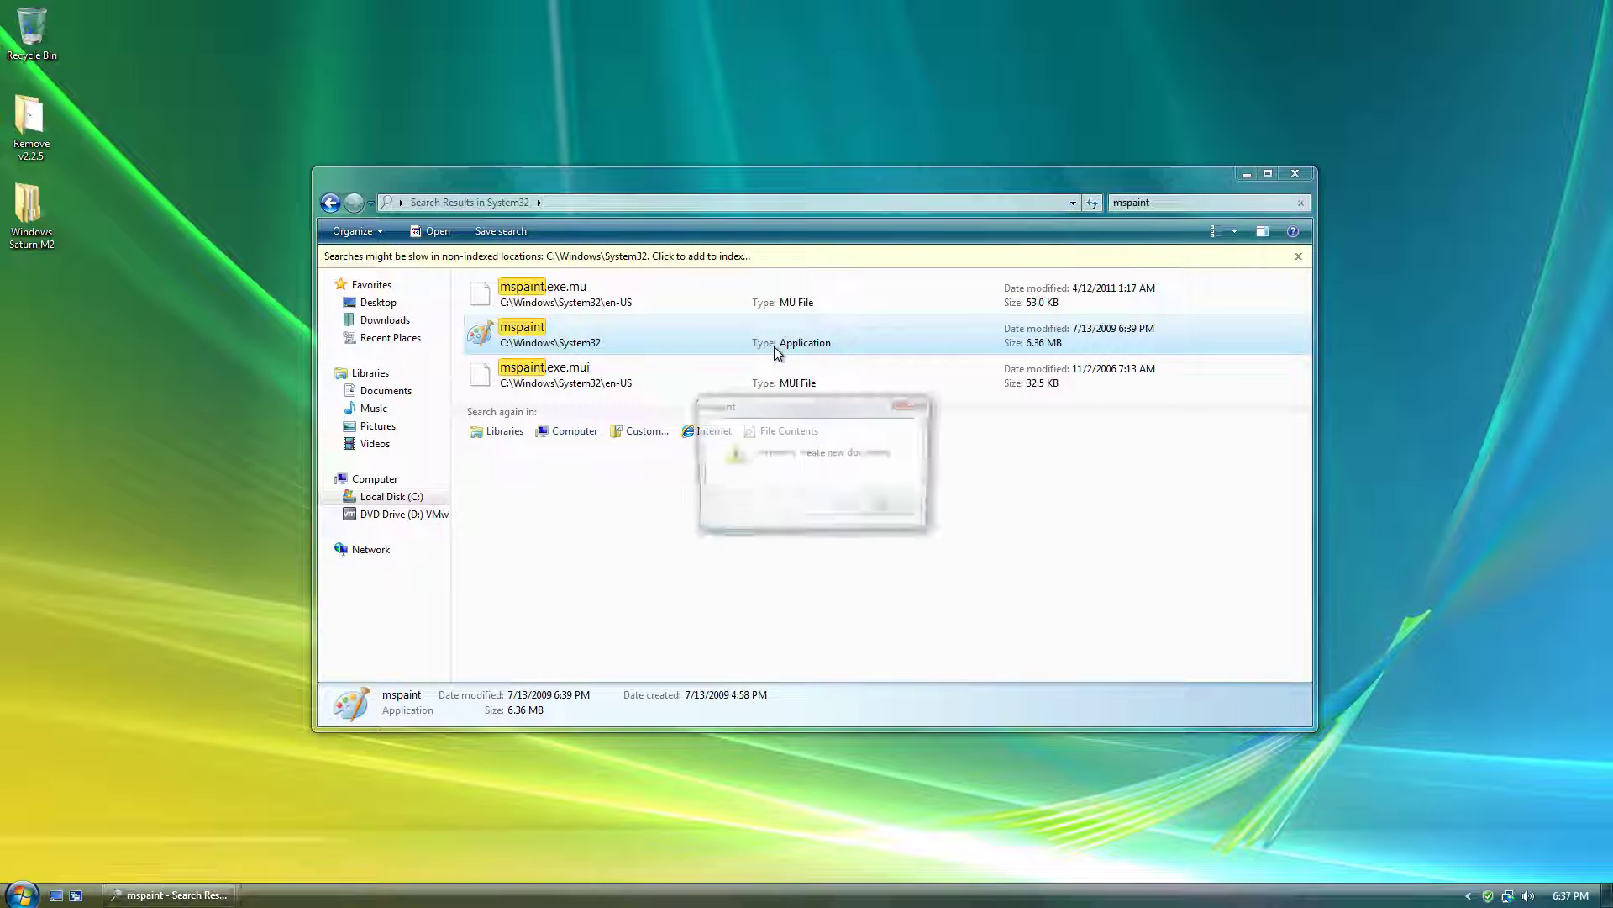
left_click(874, 504)
Try to rename the mspaint application in System32 to mspaint.old with administrator approval
right_click(711, 351)
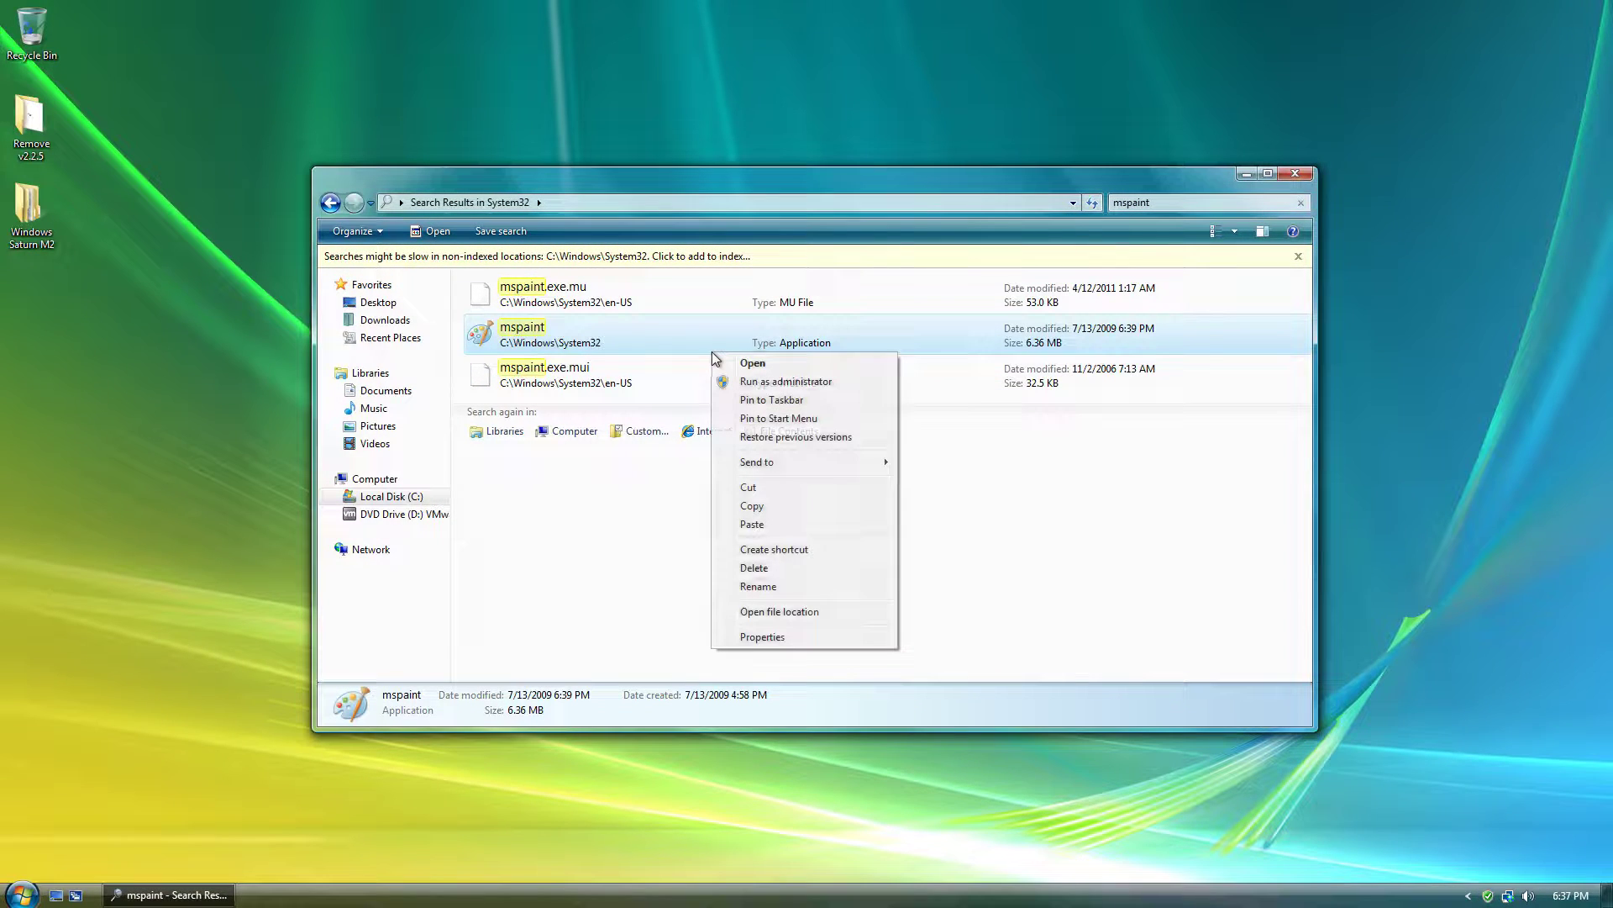
left_click(771, 588)
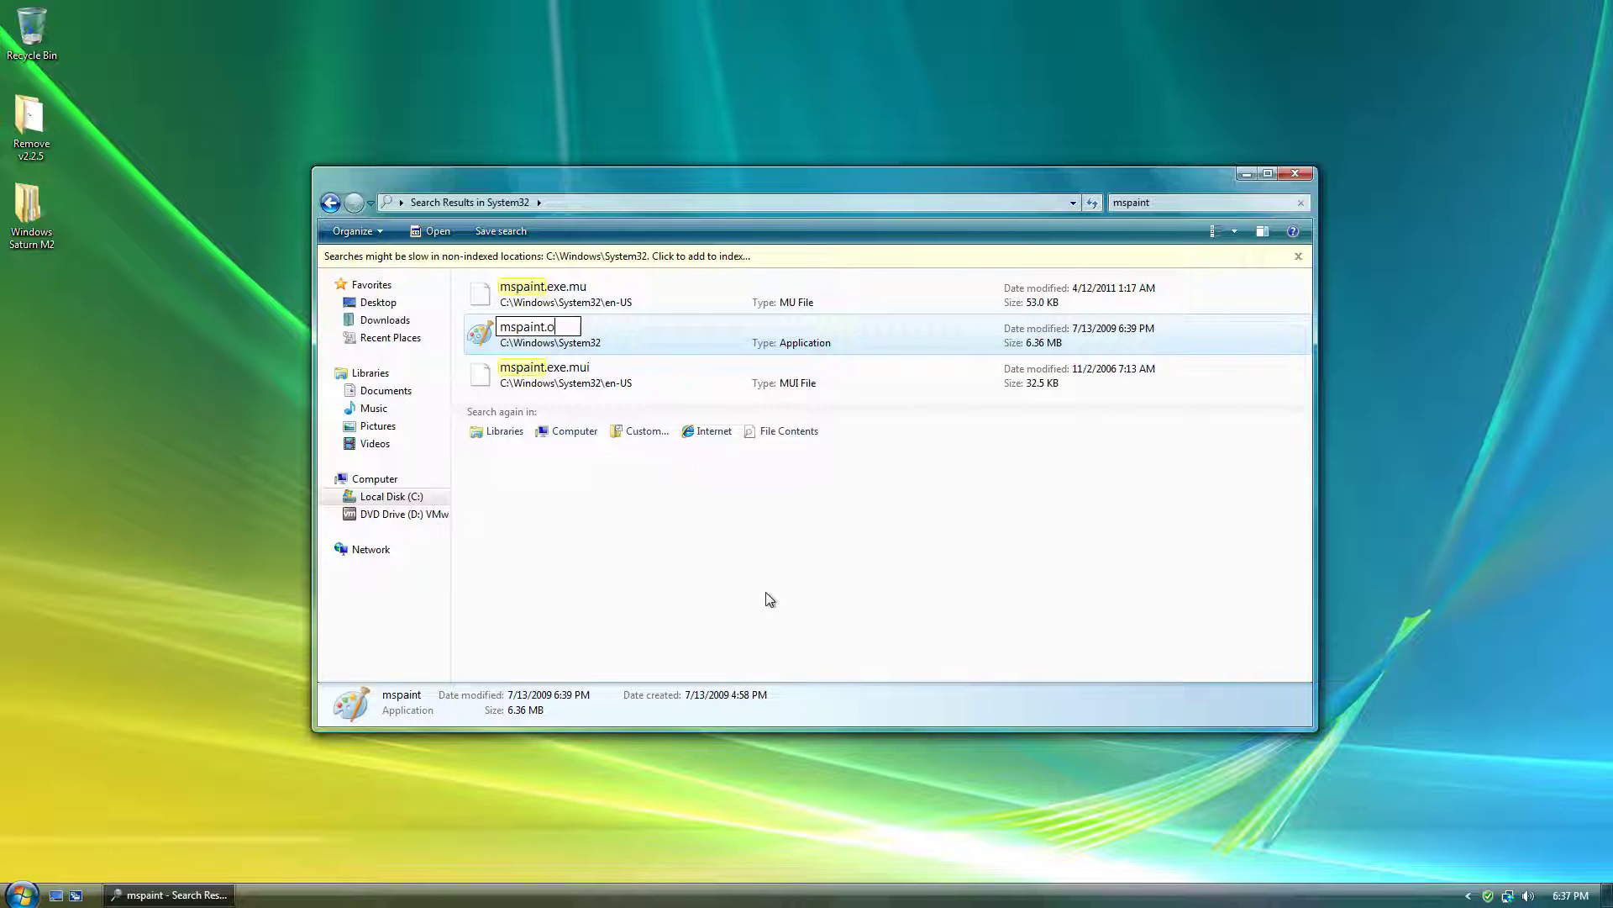
key("Return")
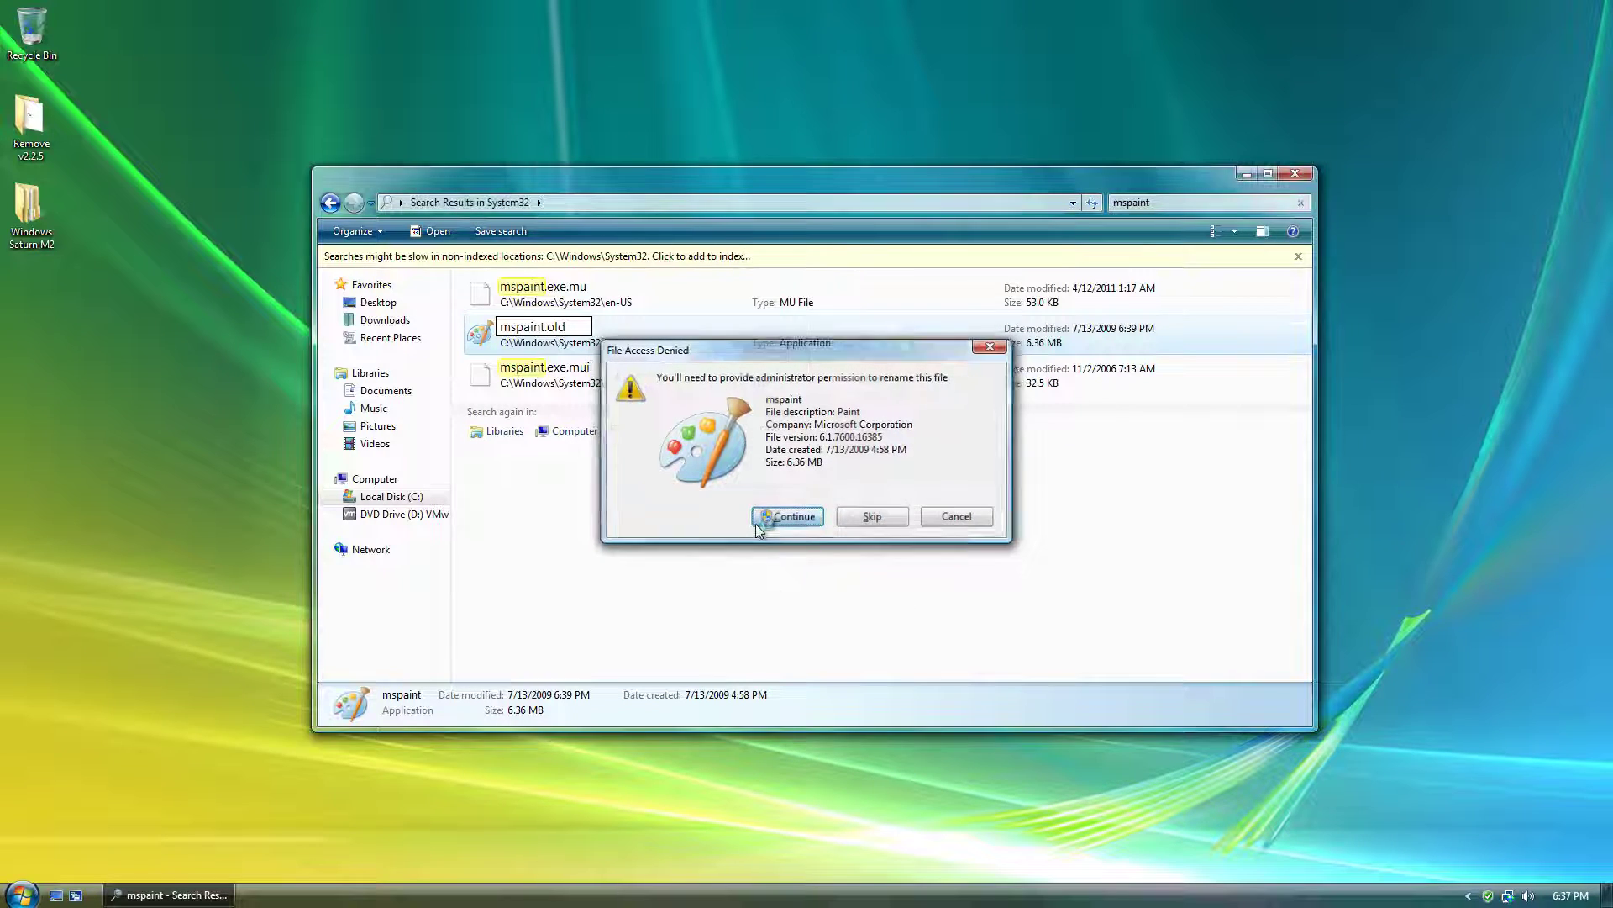
left_click(773, 516)
left_click(889, 498)
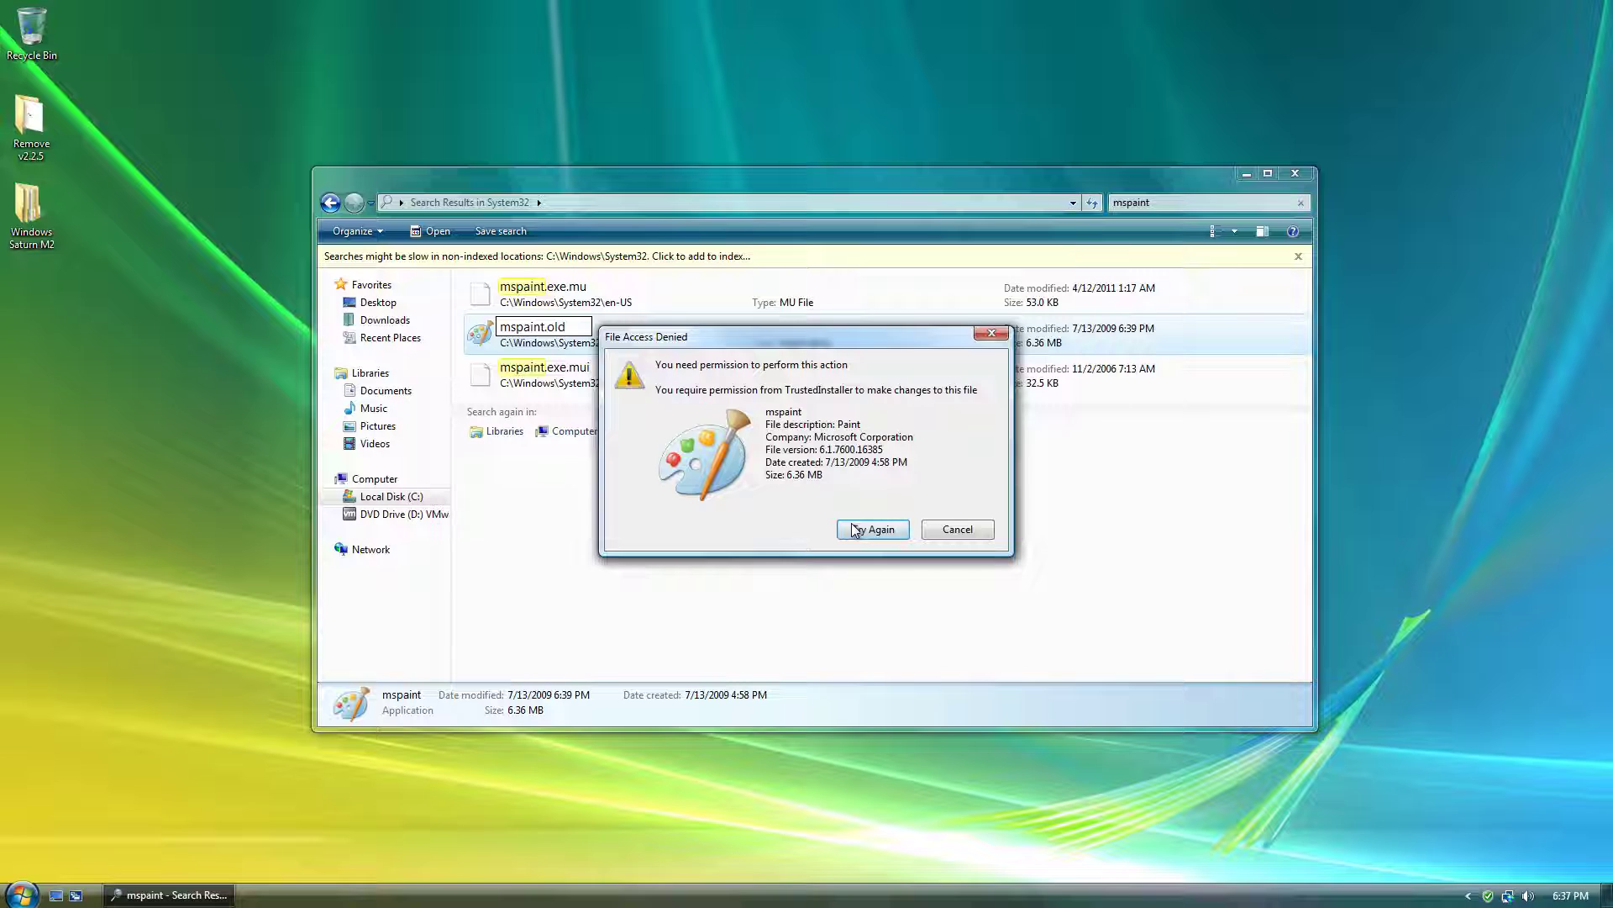
left_click(958, 529)
Open the advanced security settings of the mspaint application in System32
right_click(748, 355)
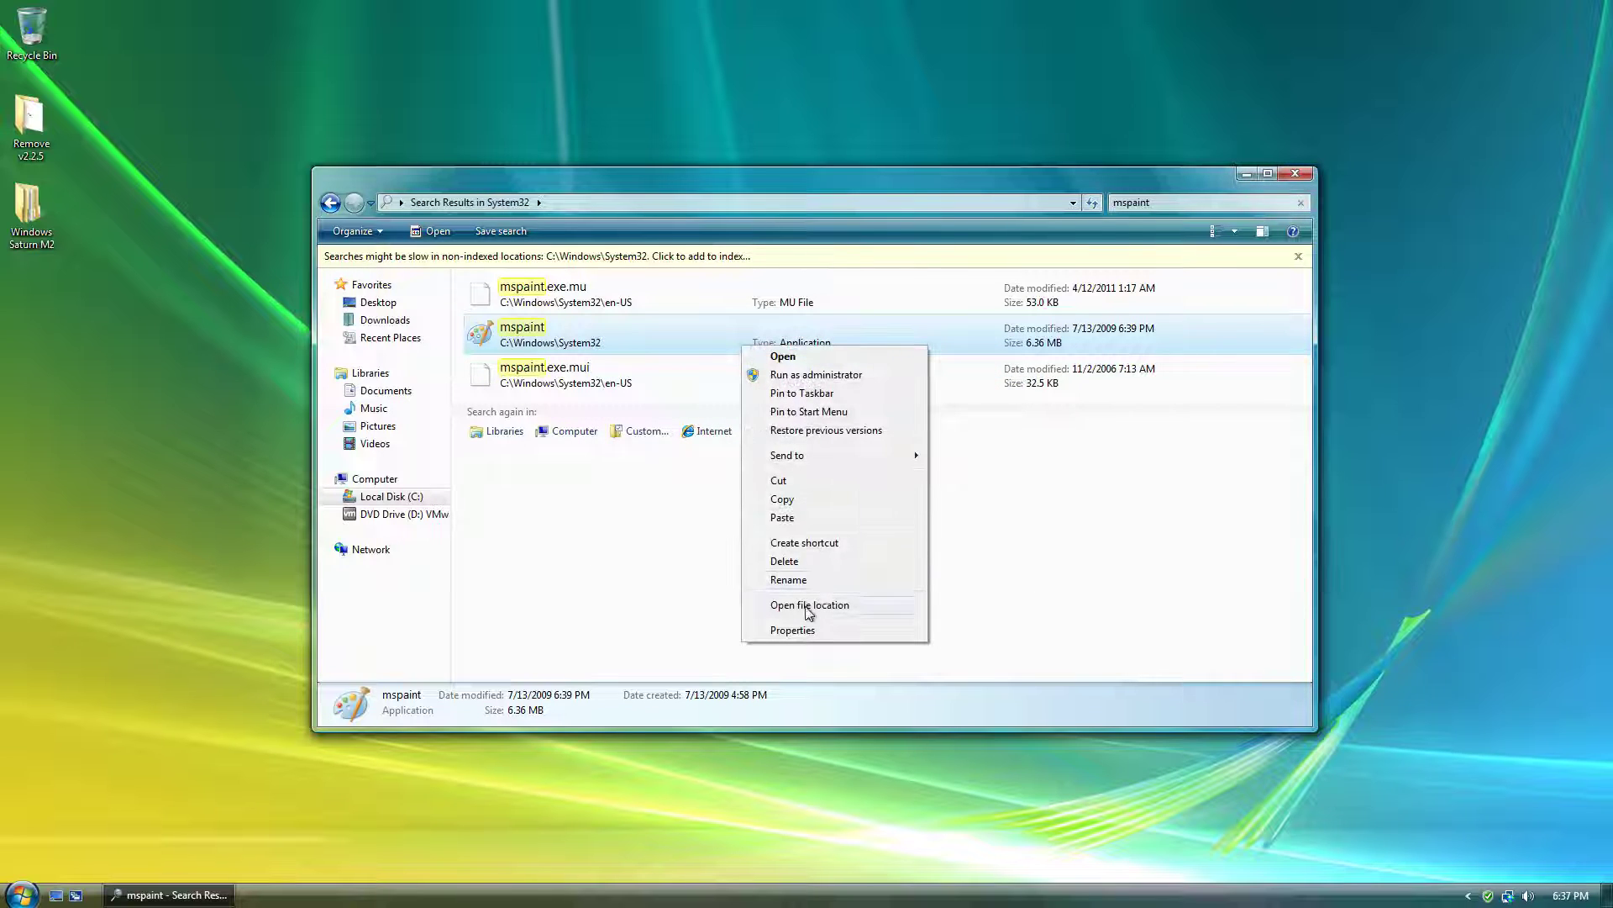
left_click(795, 630)
left_click(871, 384)
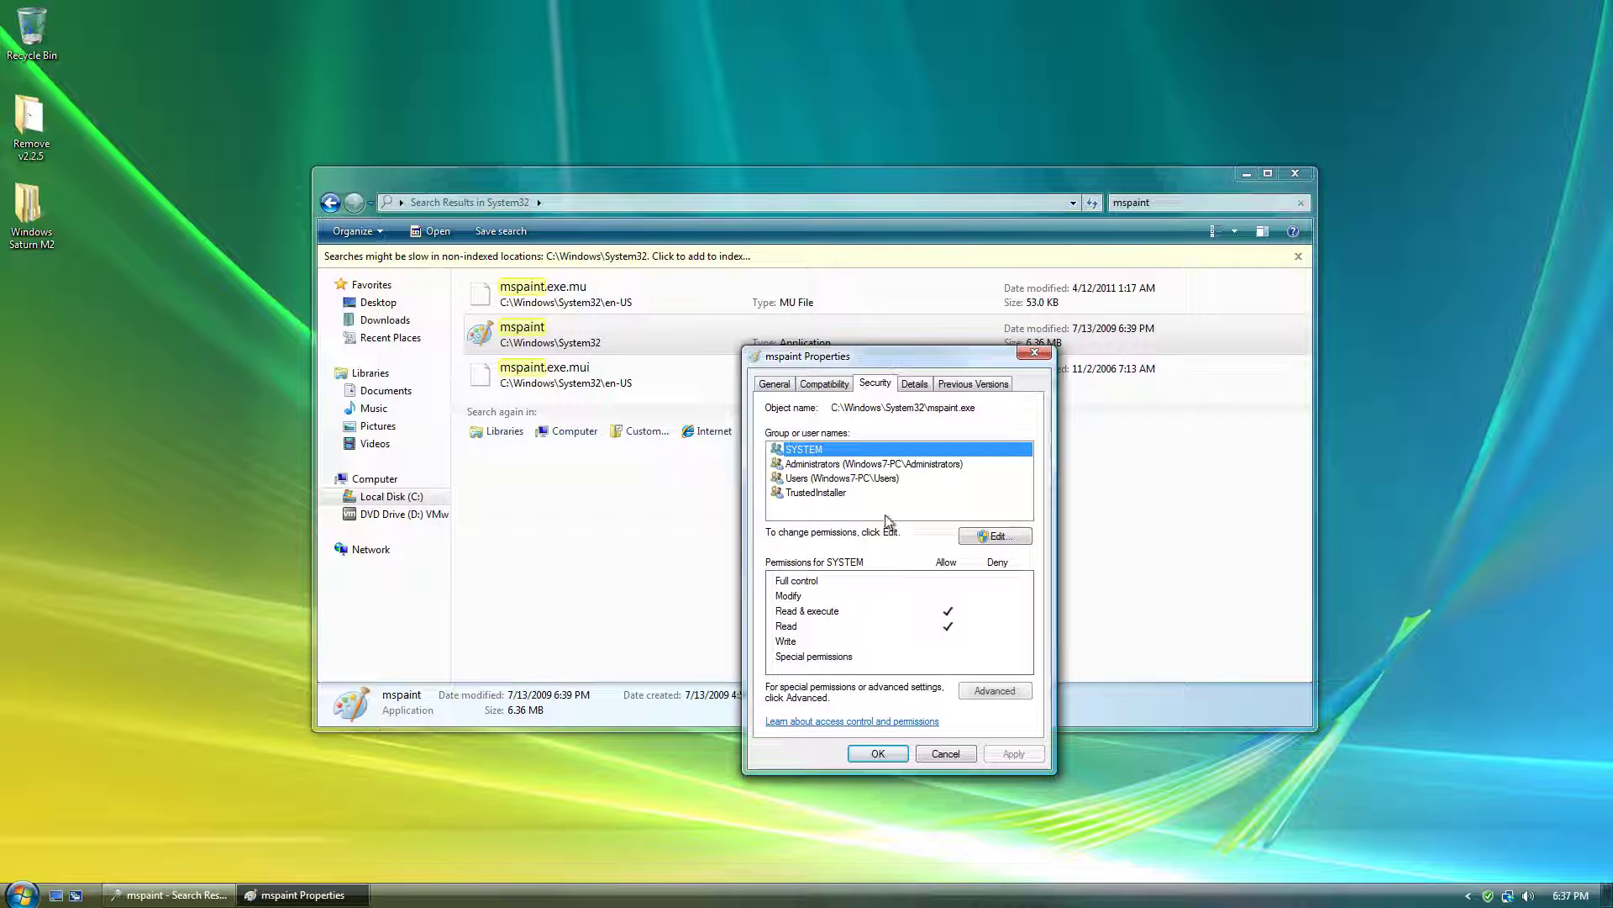
left_click(975, 692)
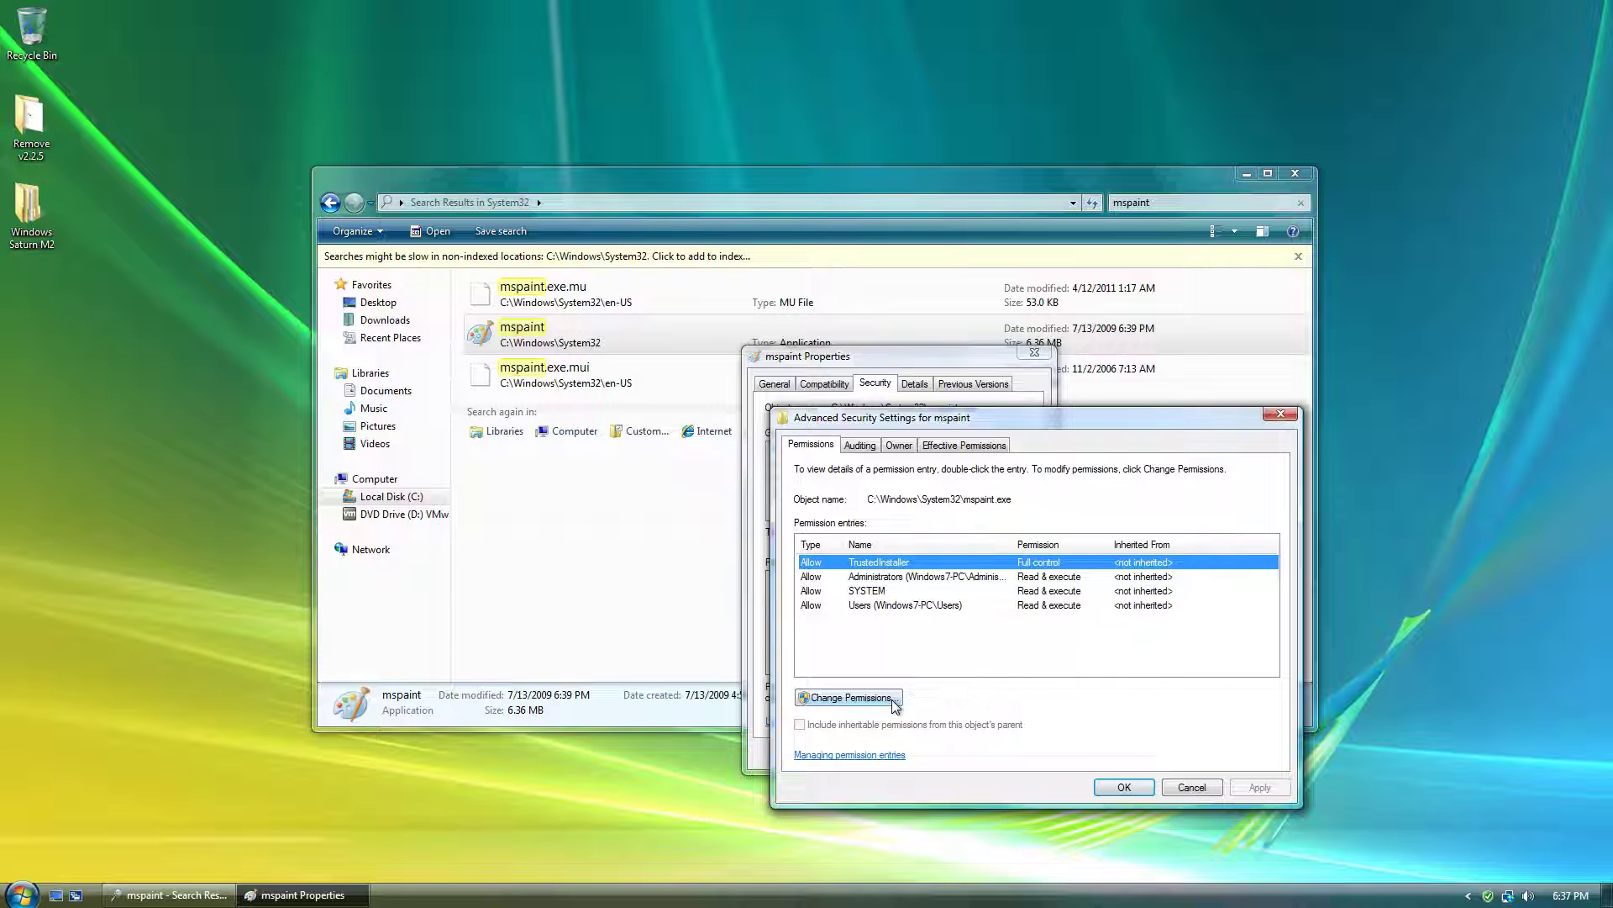
Examine the Administrators group's permission entry for mspaint.exe, granting administrator approval, and close the permission list
left_click(849, 704)
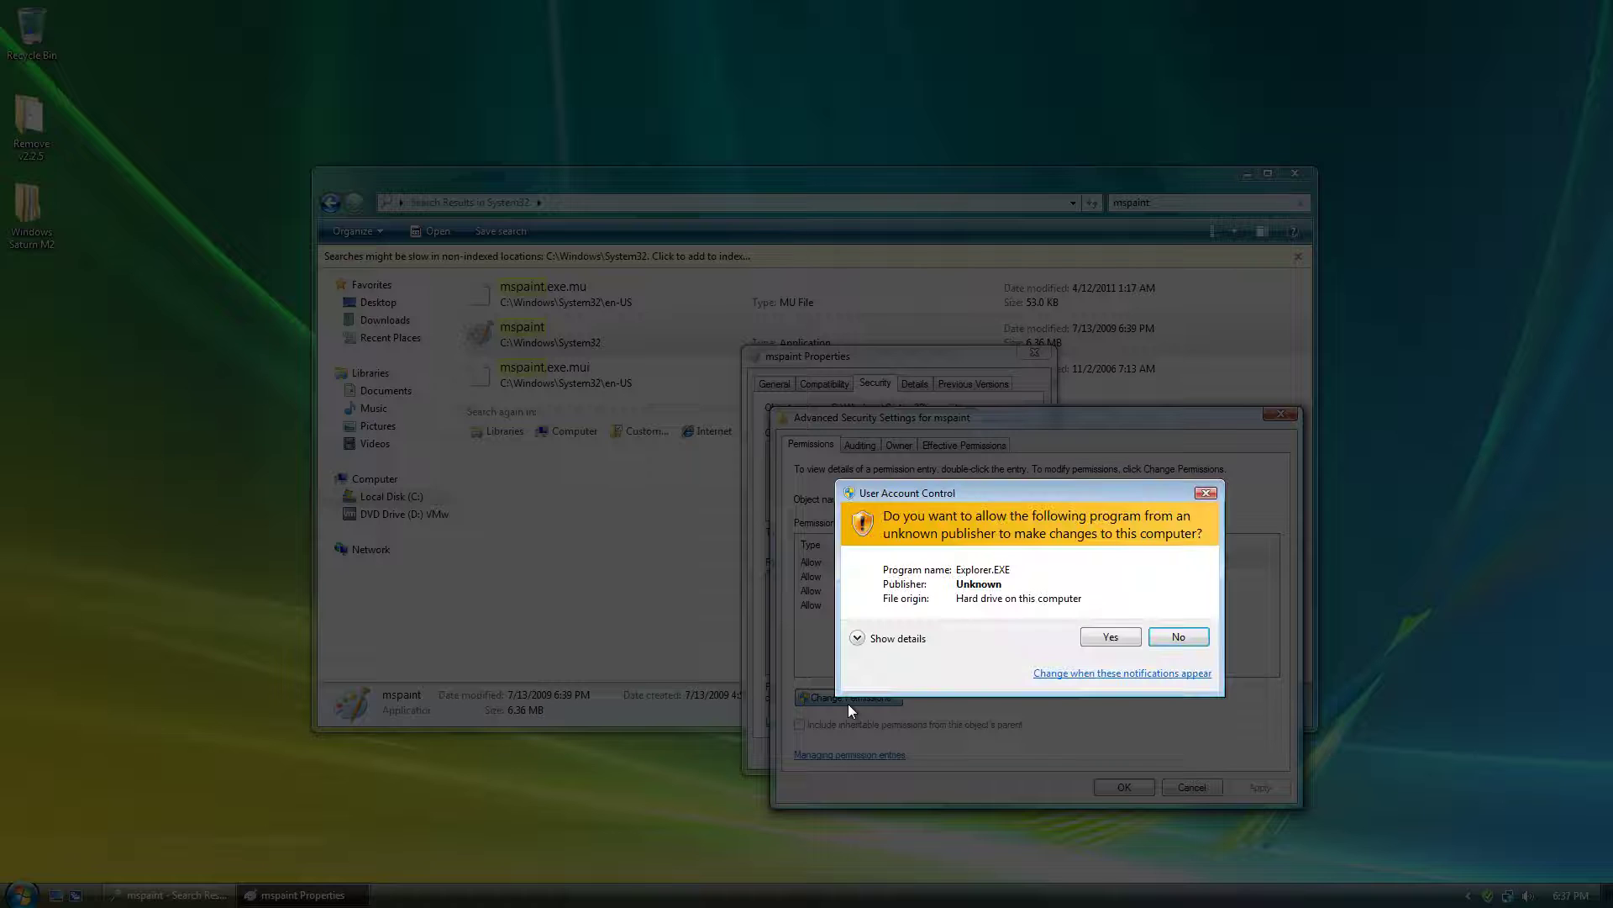
left_click(1094, 632)
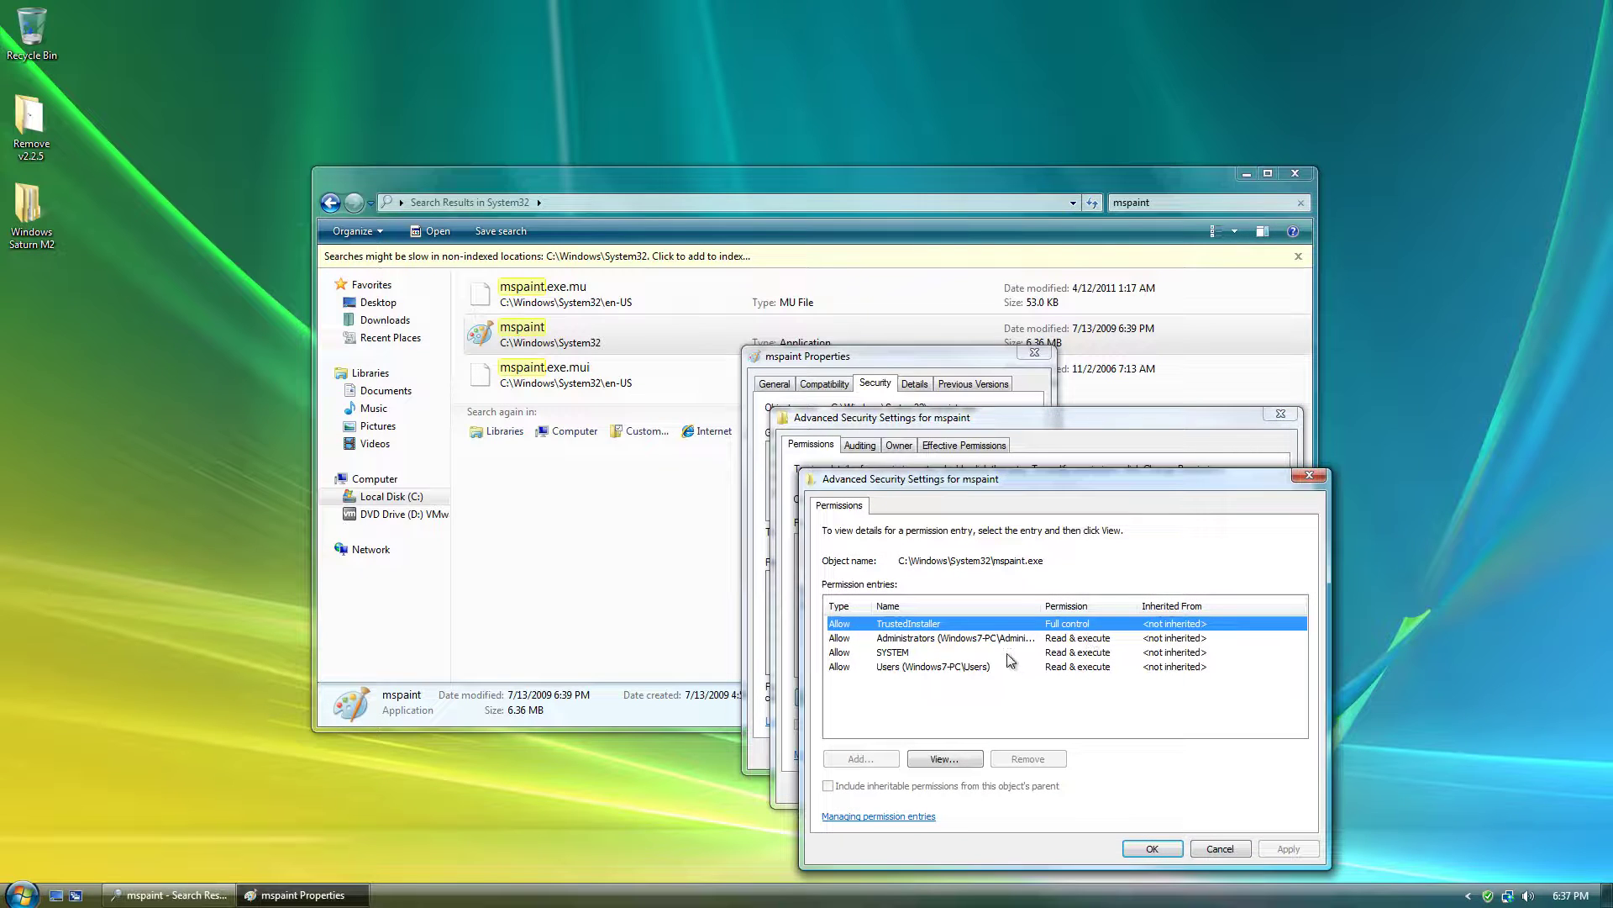
double_click(985, 639)
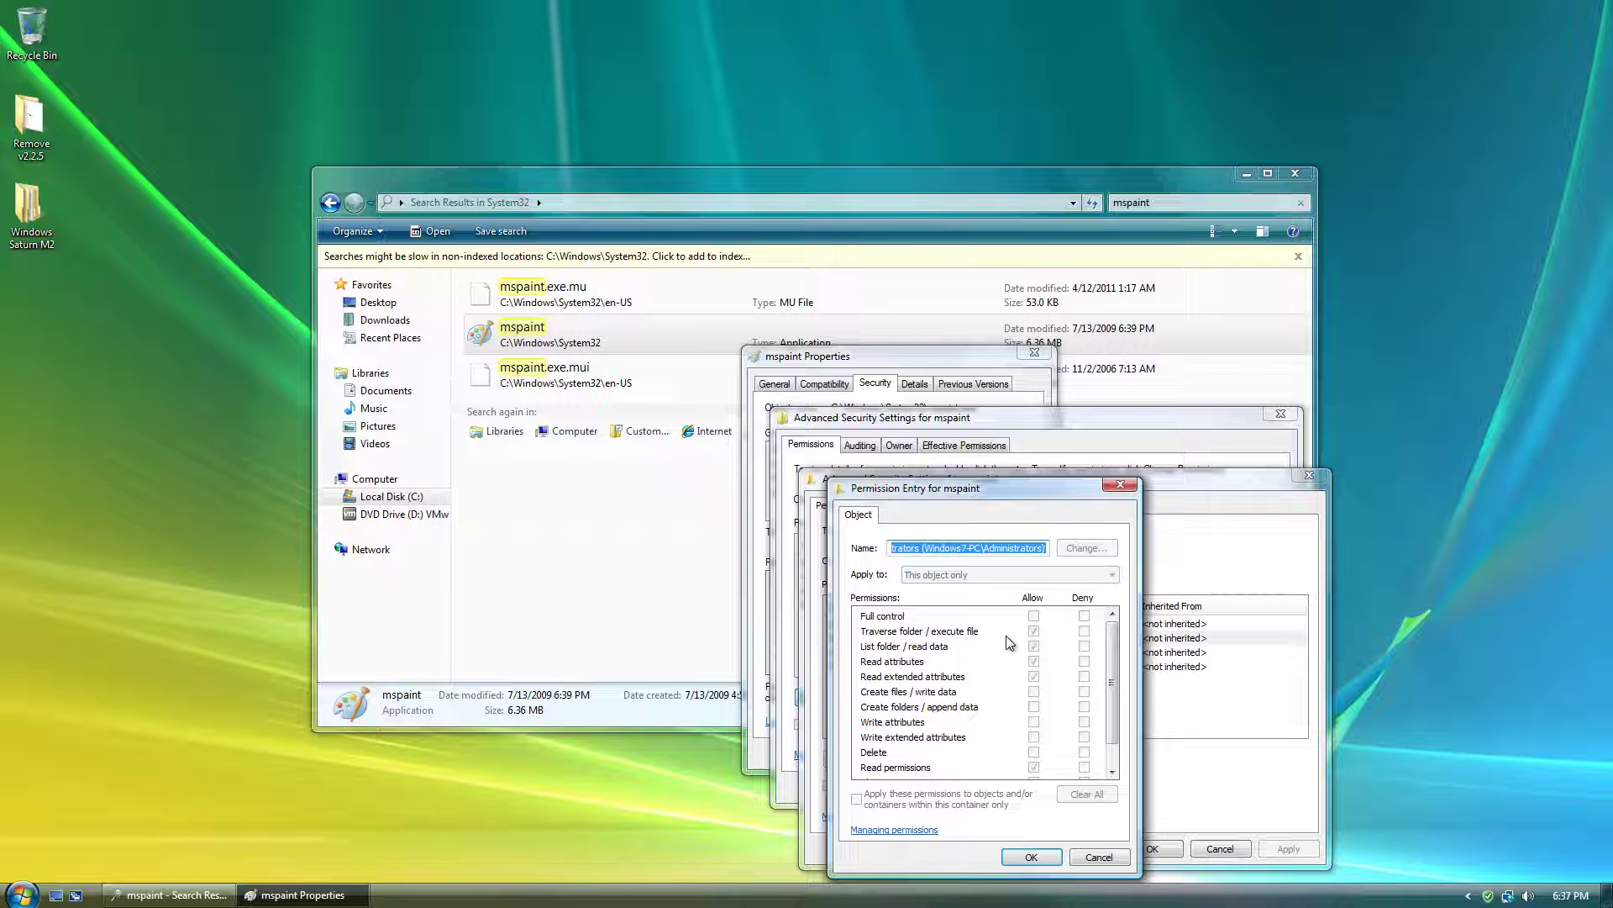
left_click(1031, 857)
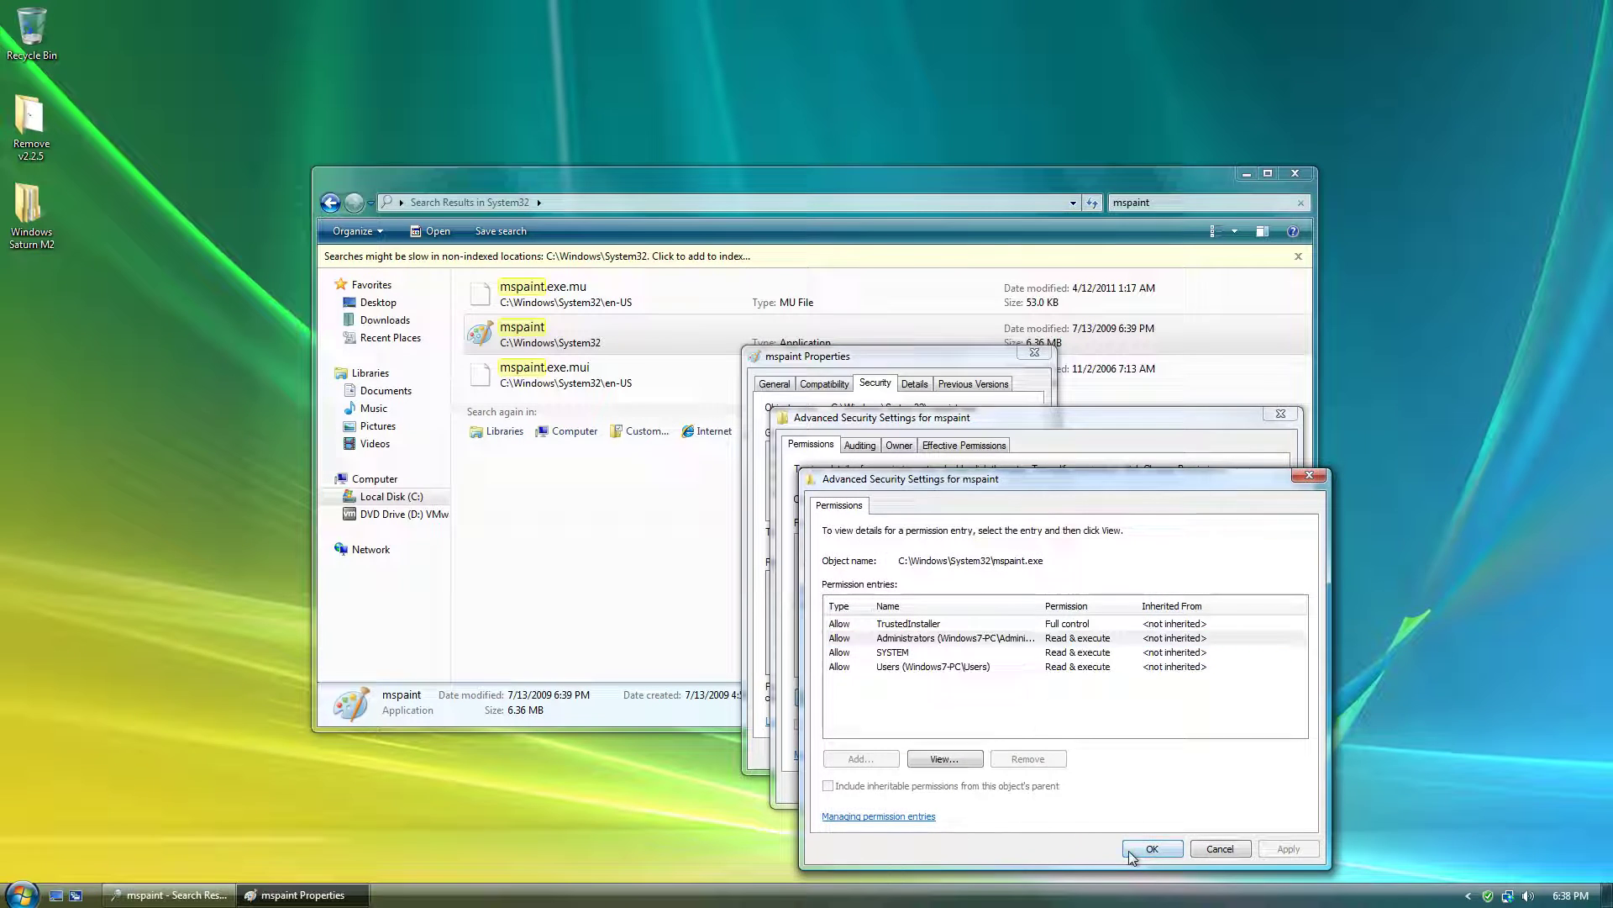
left_click(1149, 848)
Change the owner of mspaint.exe to Everyone with administrator approval and close its advanced security settings
left_click(941, 445)
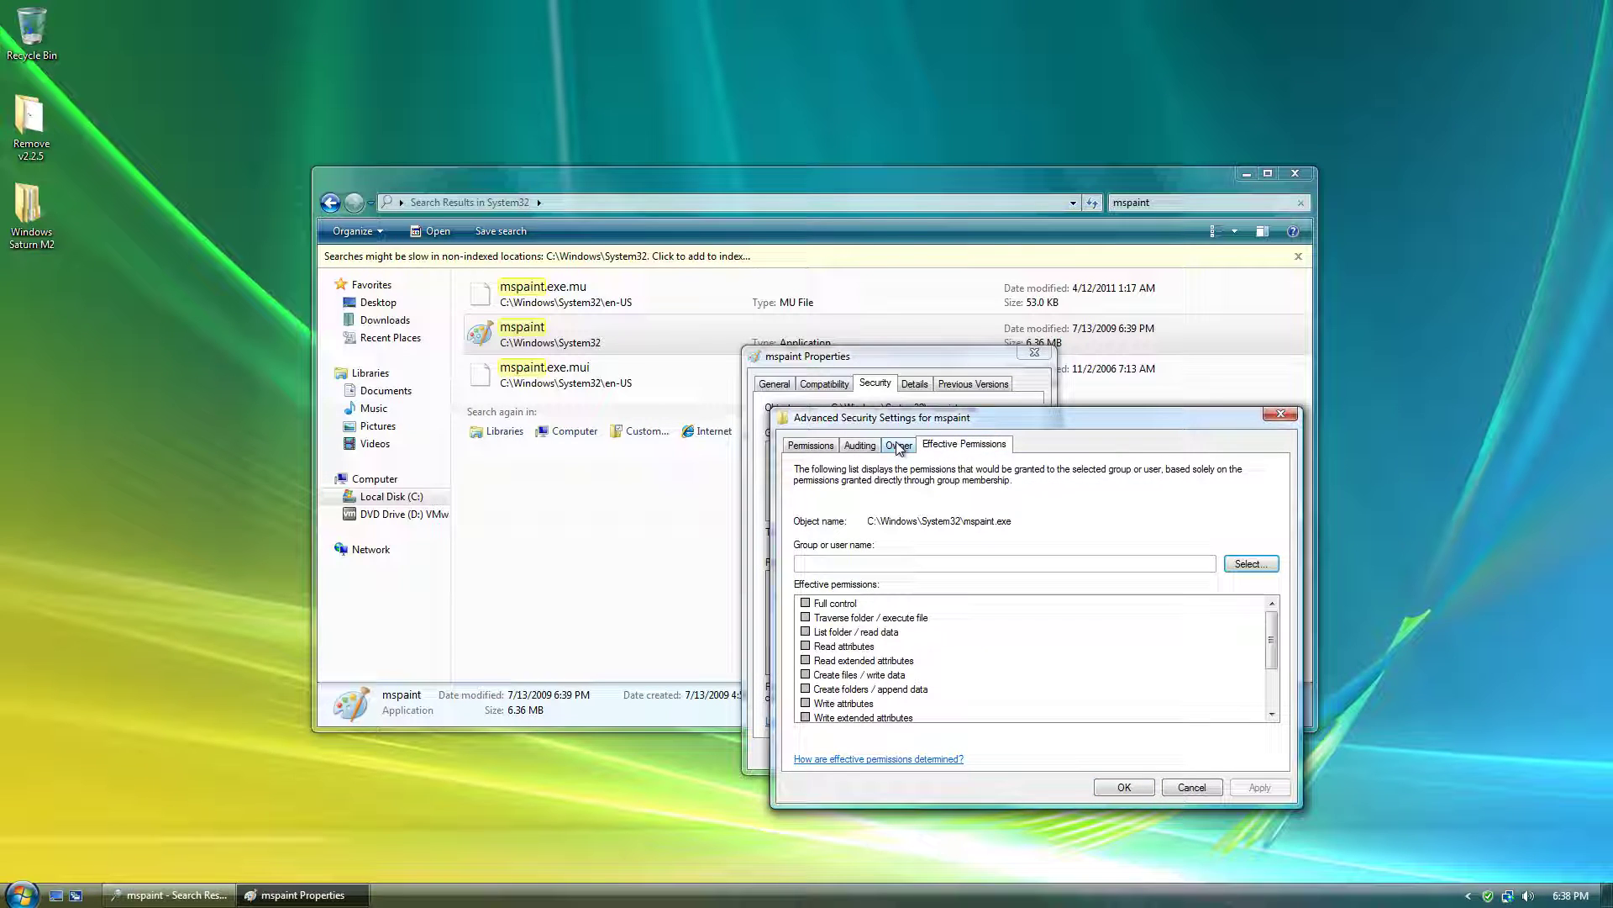
left_click(898, 445)
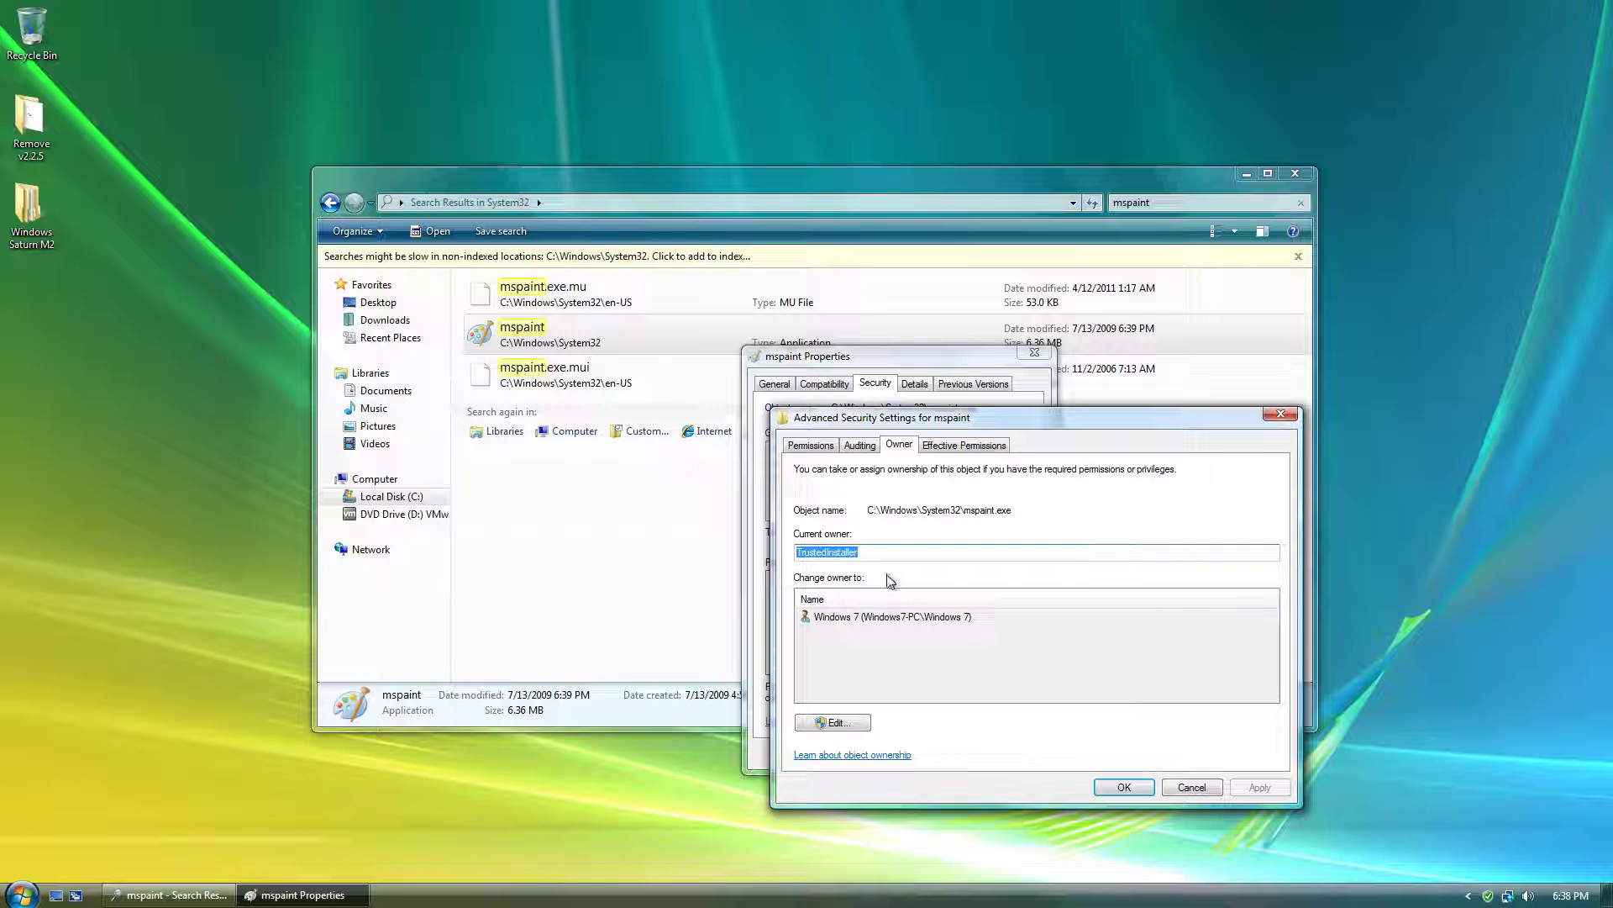
left_click(836, 723)
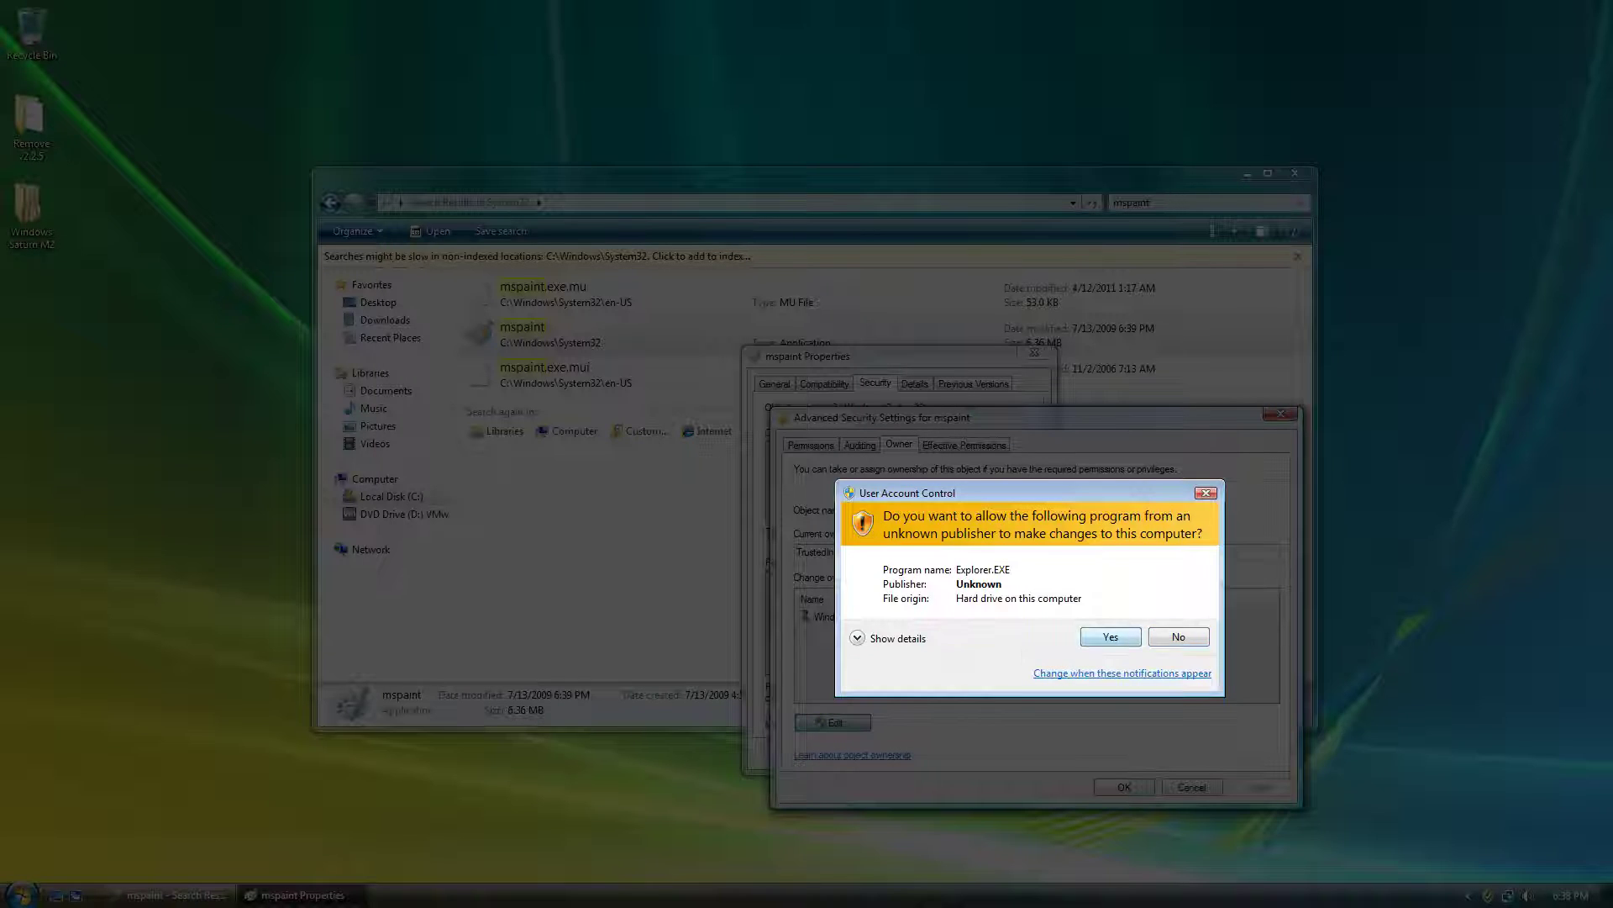
left_click(1100, 636)
left_click(898, 780)
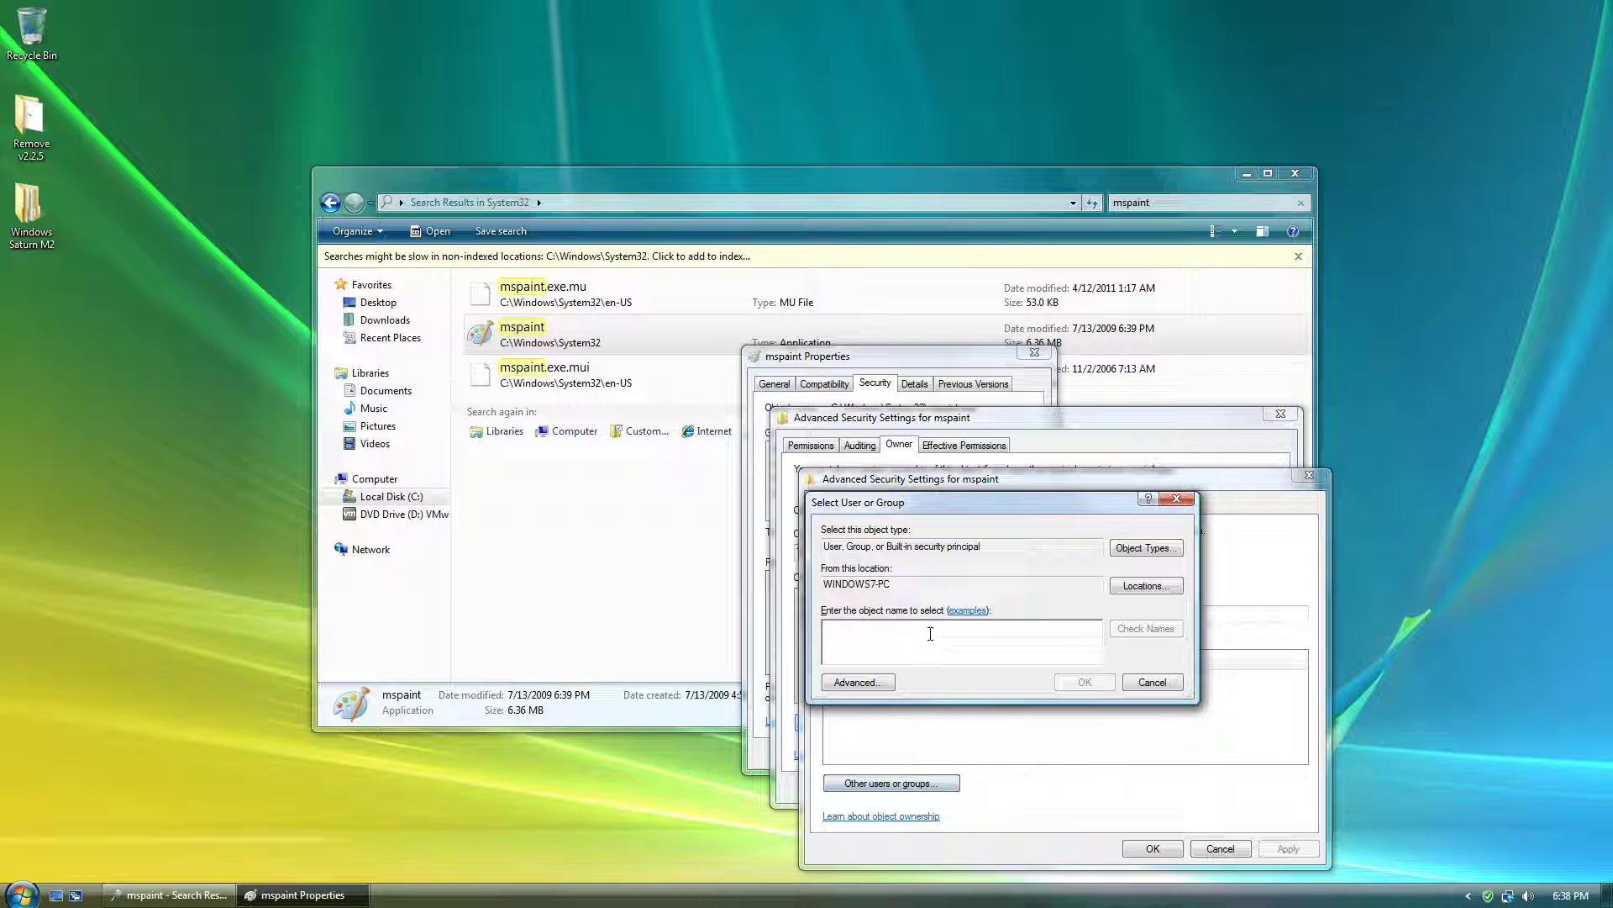
type("Everyone")
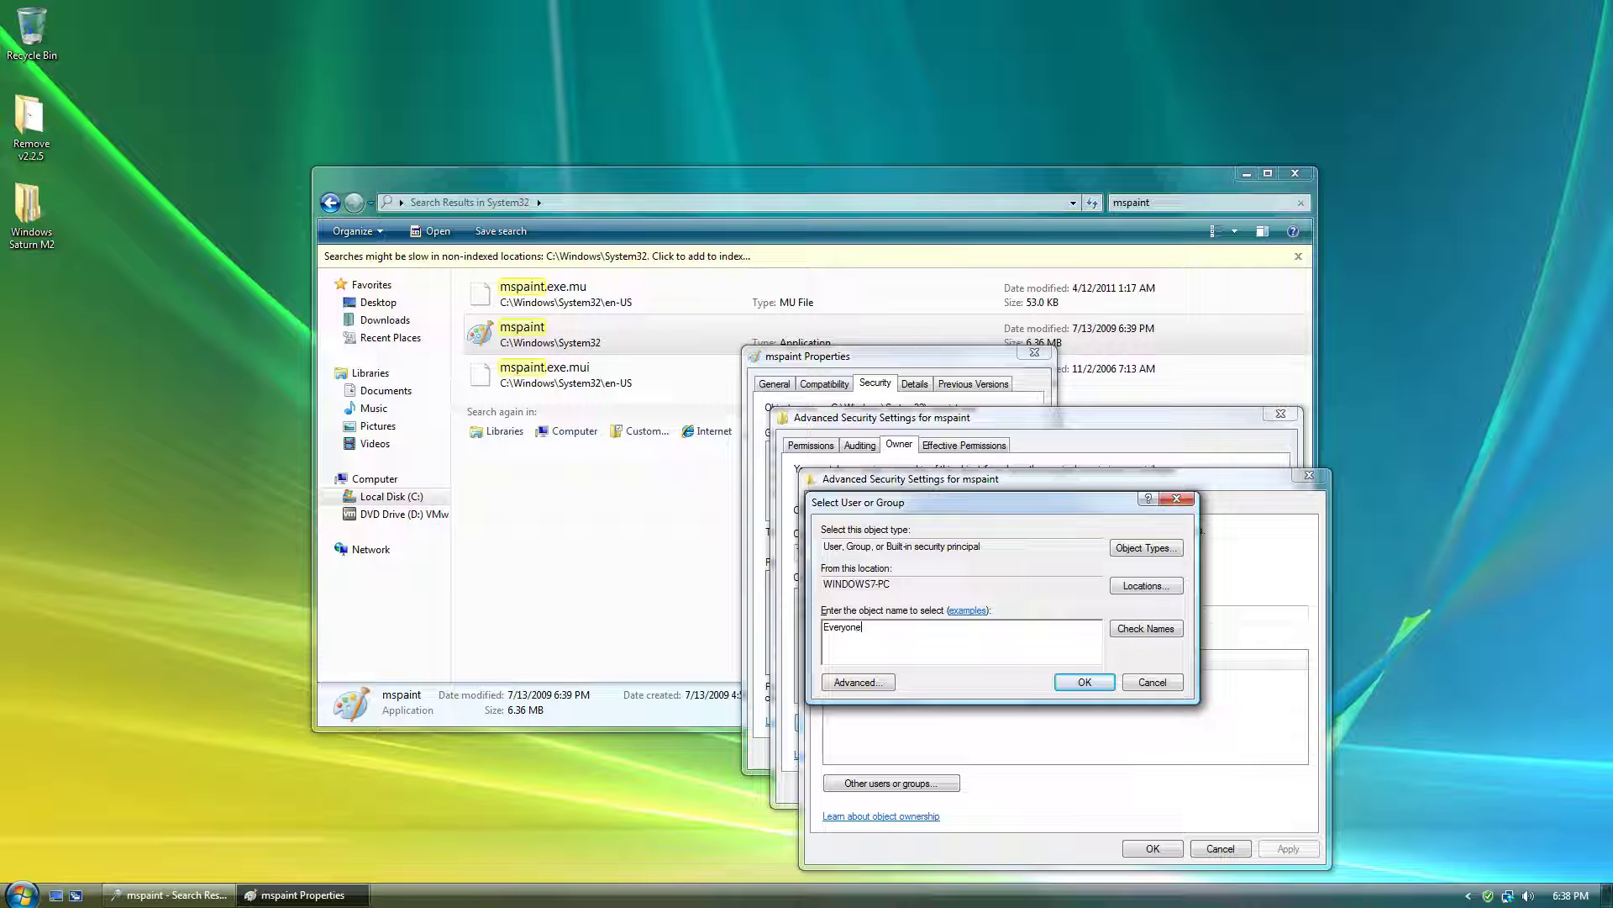
left_click(1100, 689)
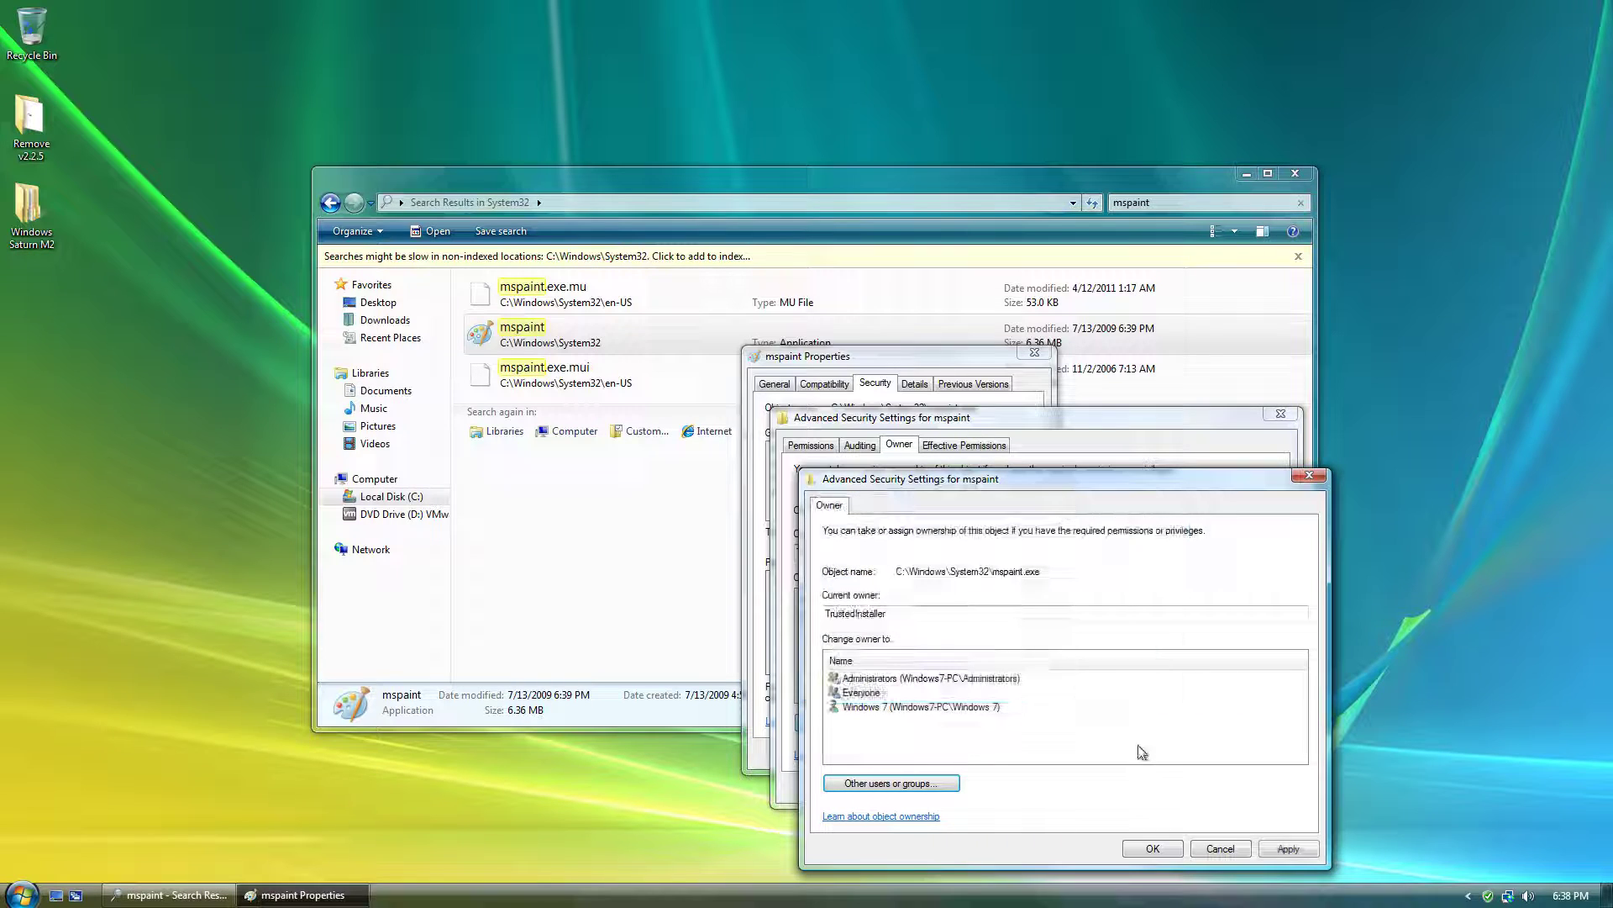
left_click(1159, 847)
left_click(967, 514)
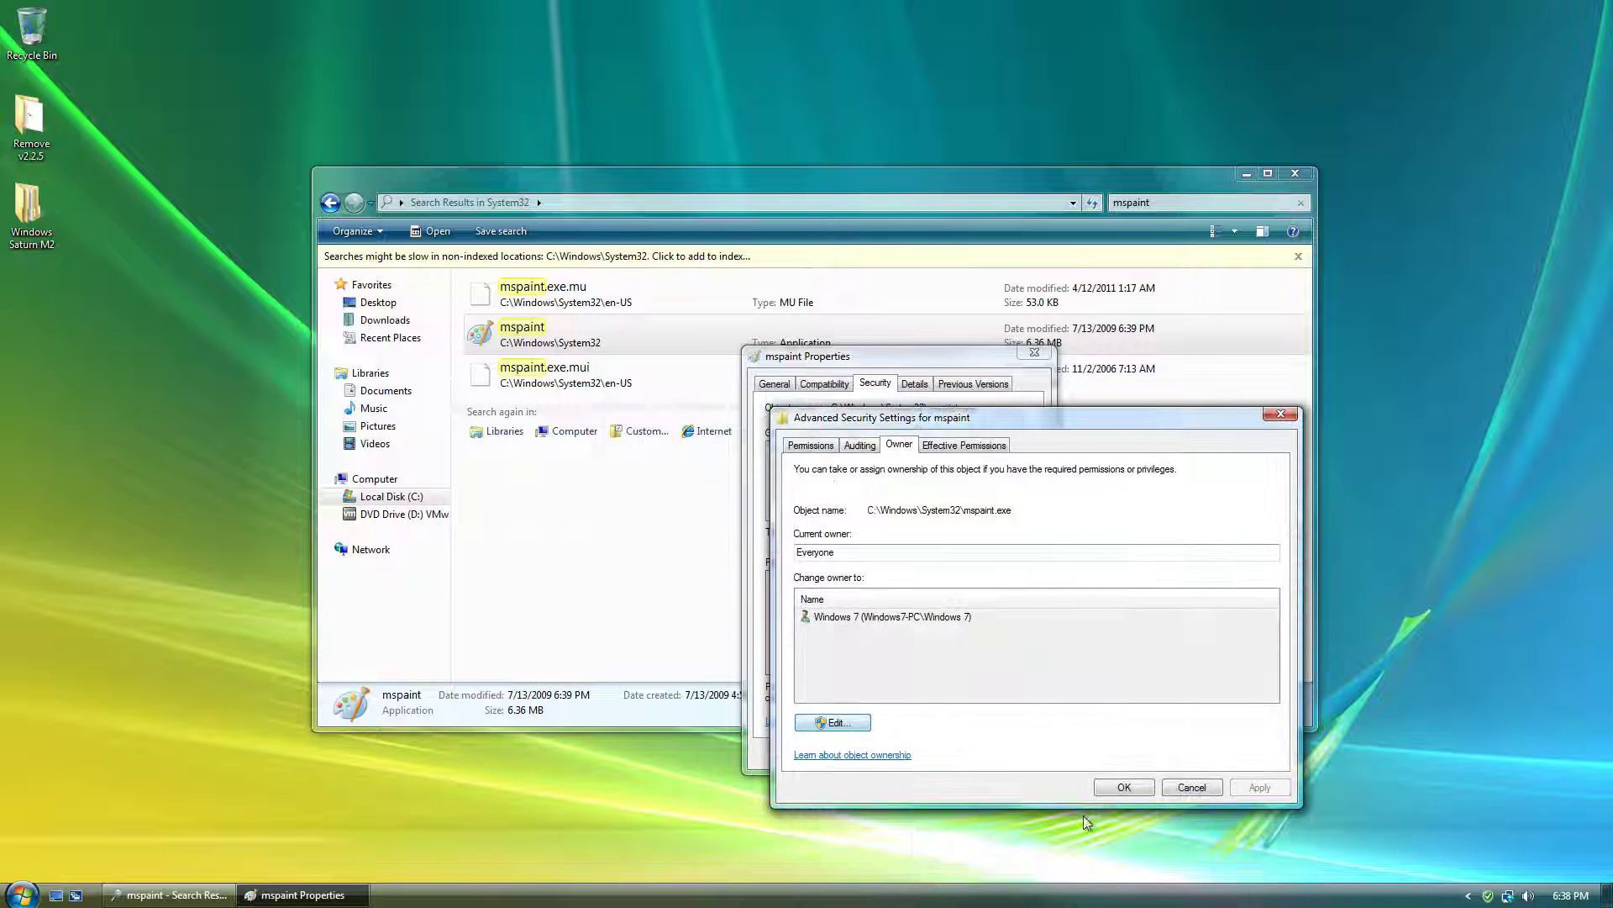
left_click(1114, 795)
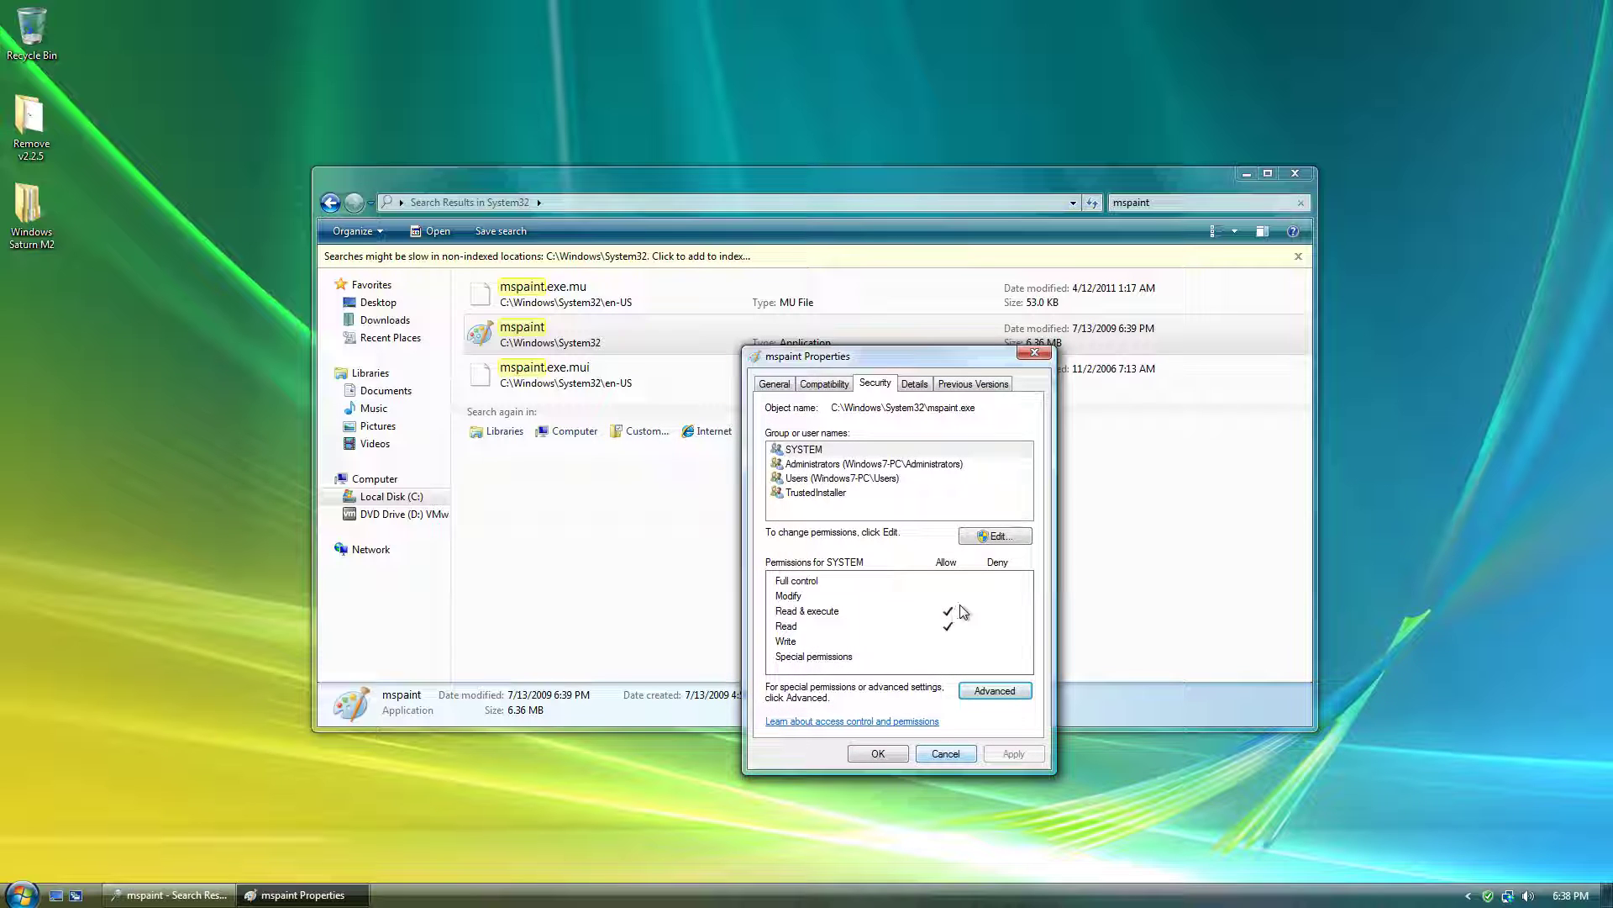
Allow the Administrators group full control of mspaint.exe and confirm the file's properties
left_click(996, 535)
left_click(983, 587)
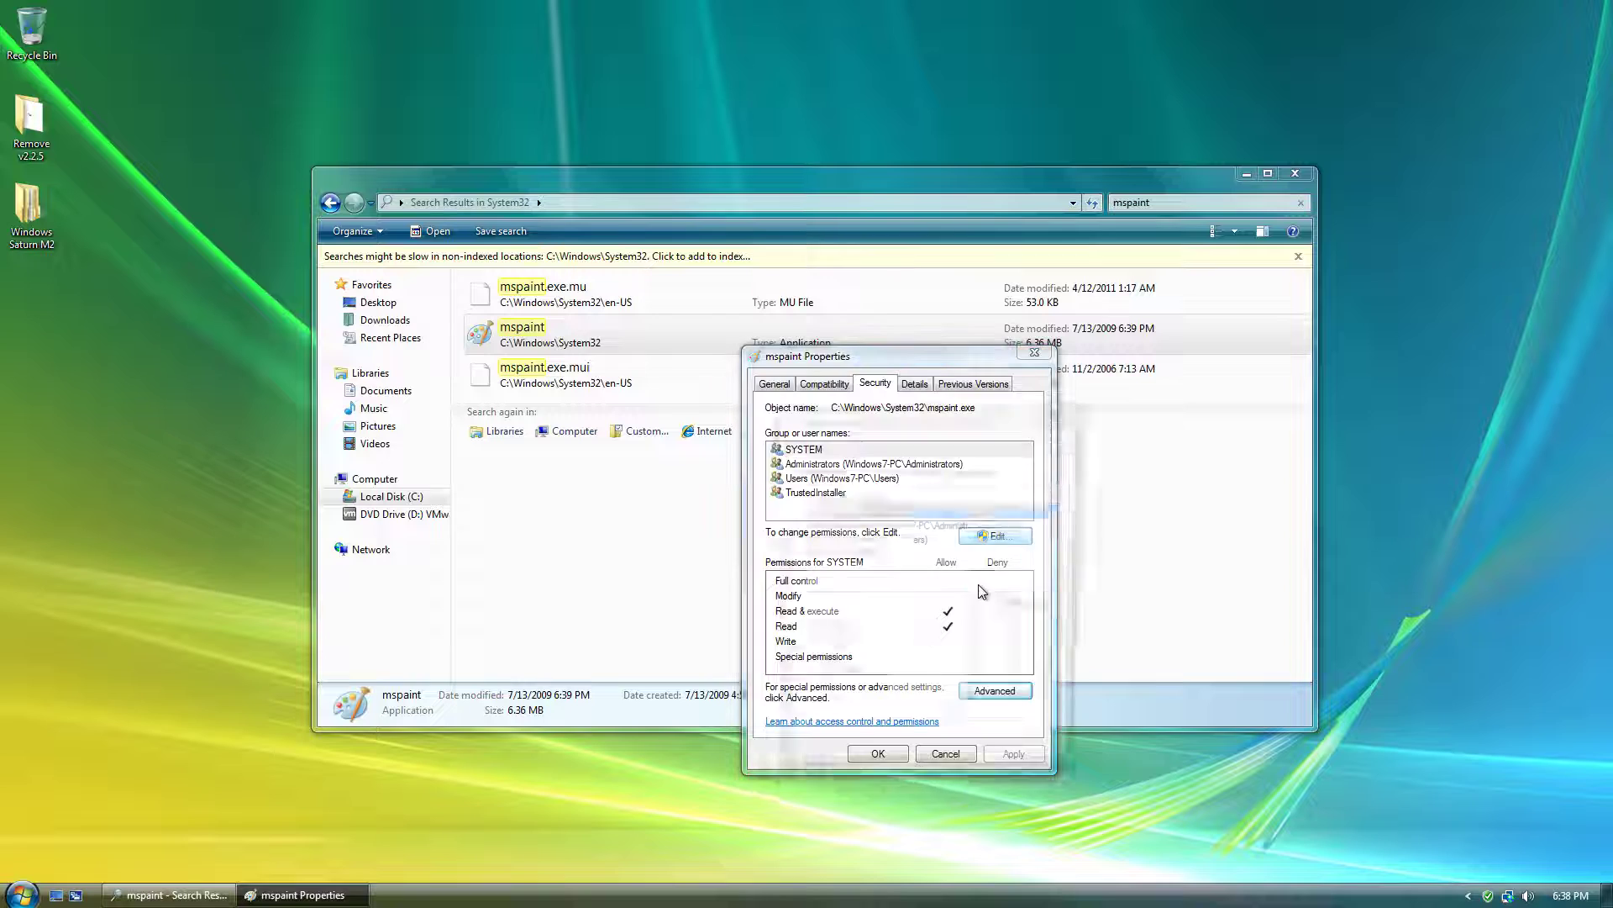
left_click(899, 529)
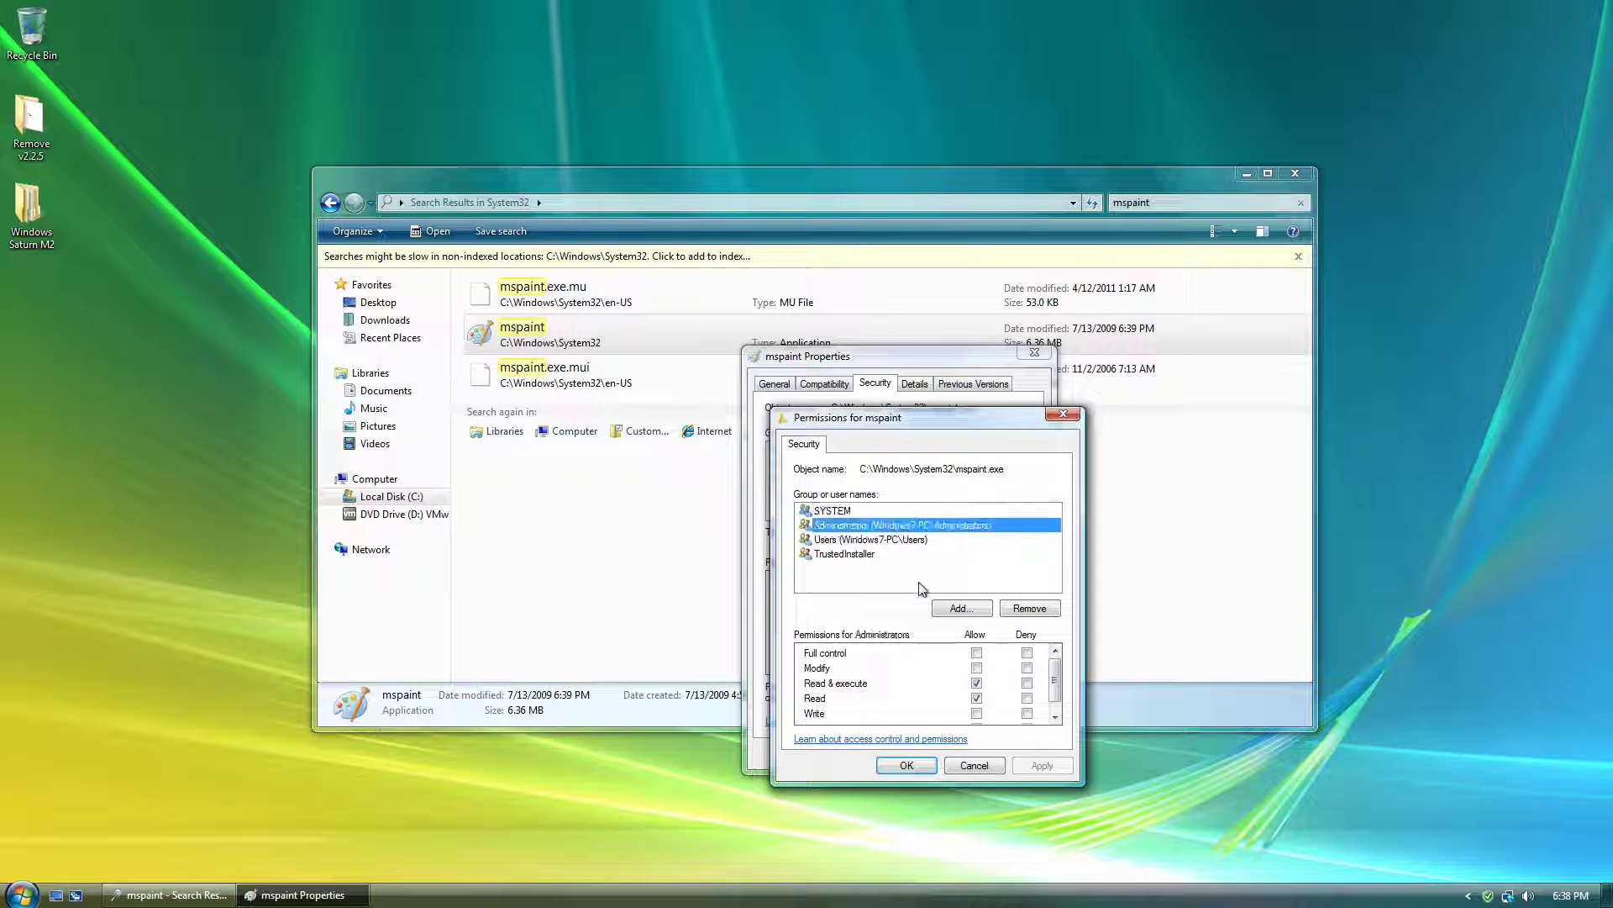
left_click(978, 654)
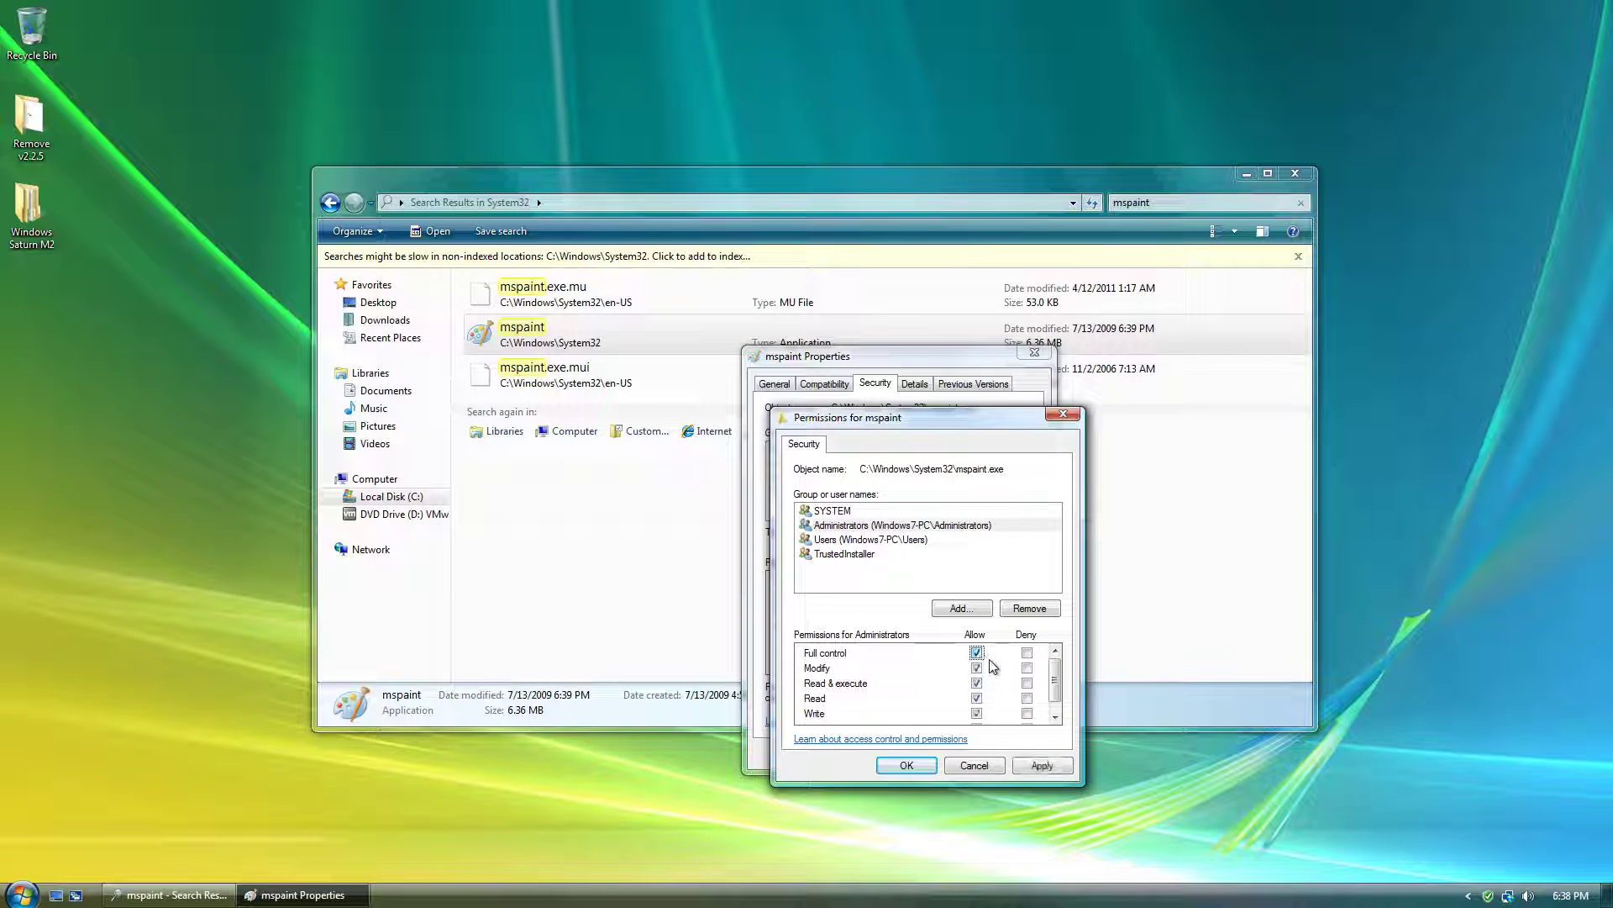
left_click(905, 765)
left_click(861, 509)
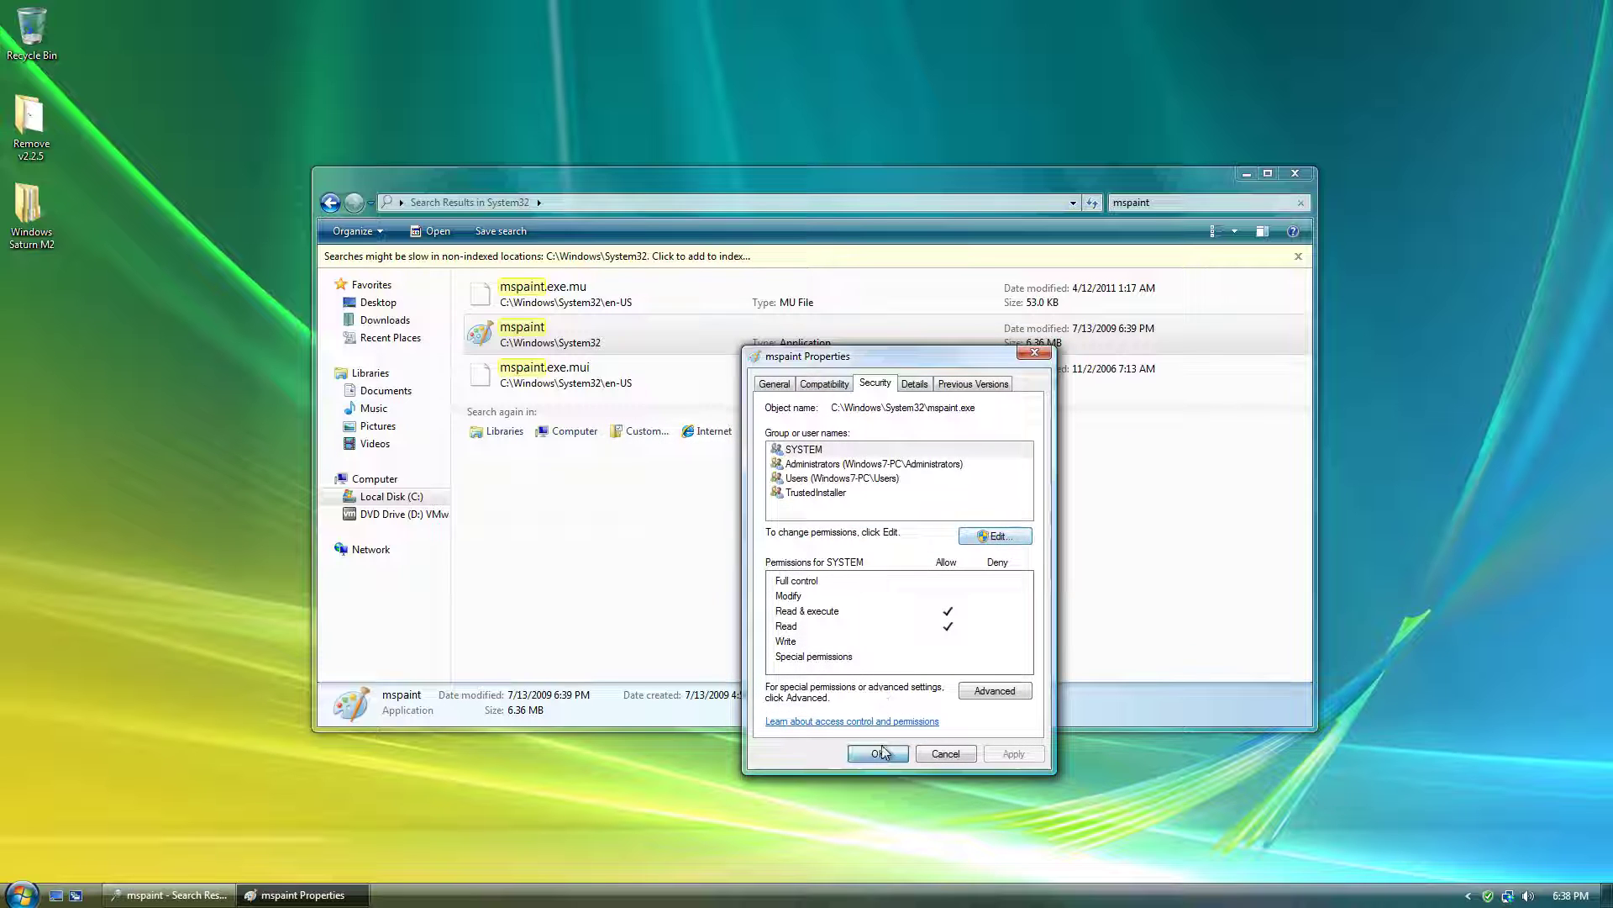
left_click(878, 753)
Rename the mspaint application in System32 to mspaint.old with administrator approval
right_click(622, 328)
left_click(657, 555)
key("End")
type(".")
key("Return")
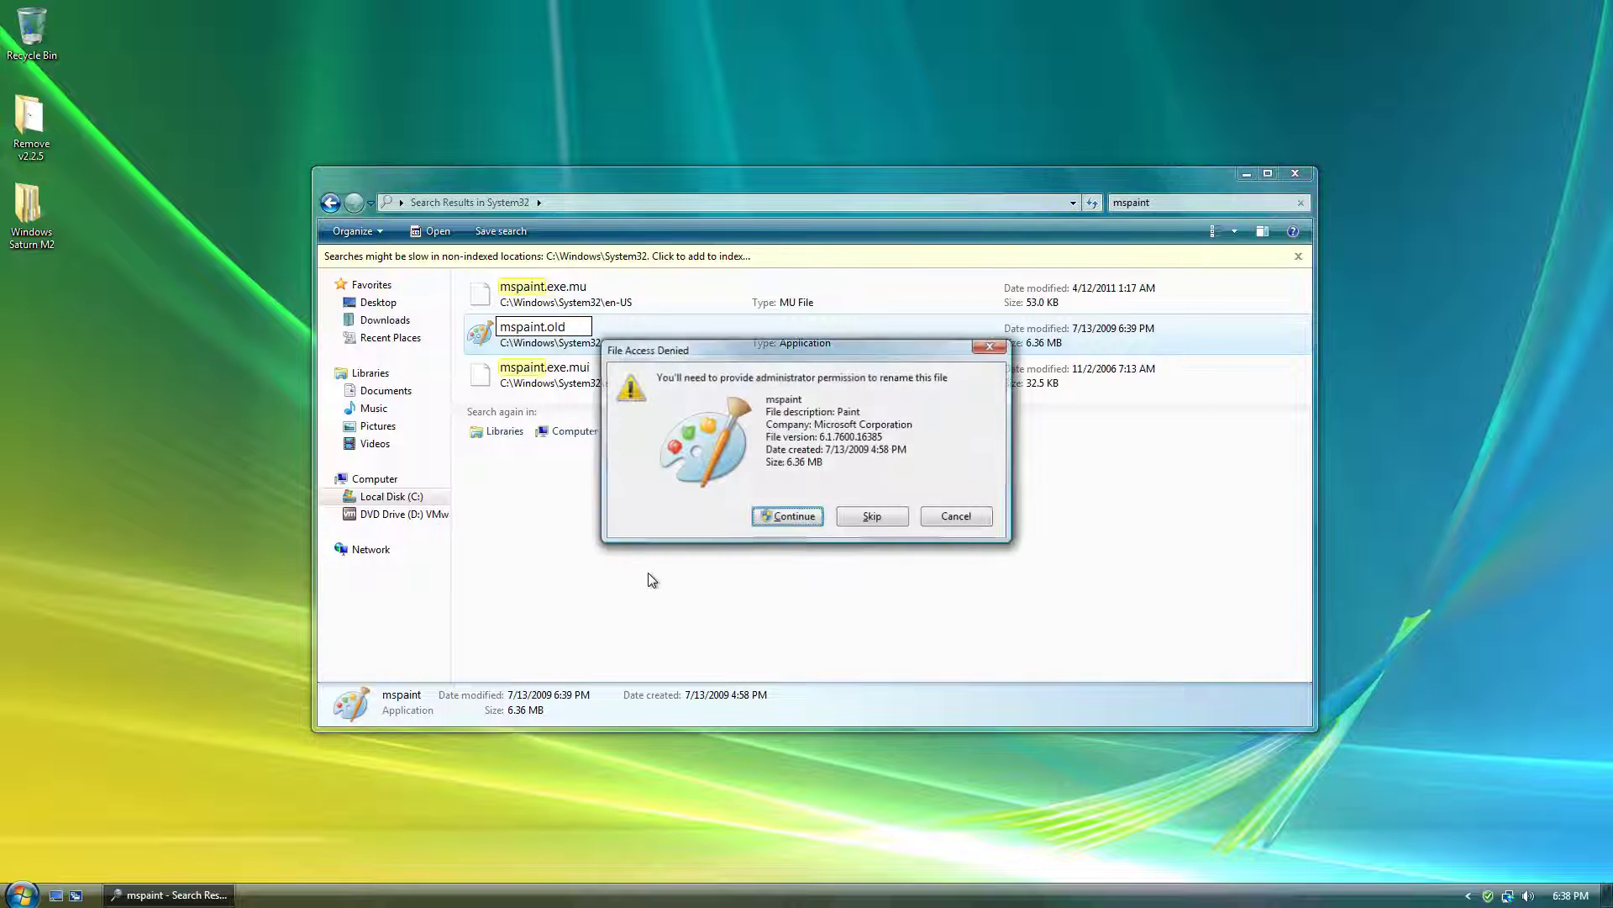
key("Return")
left_click(888, 497)
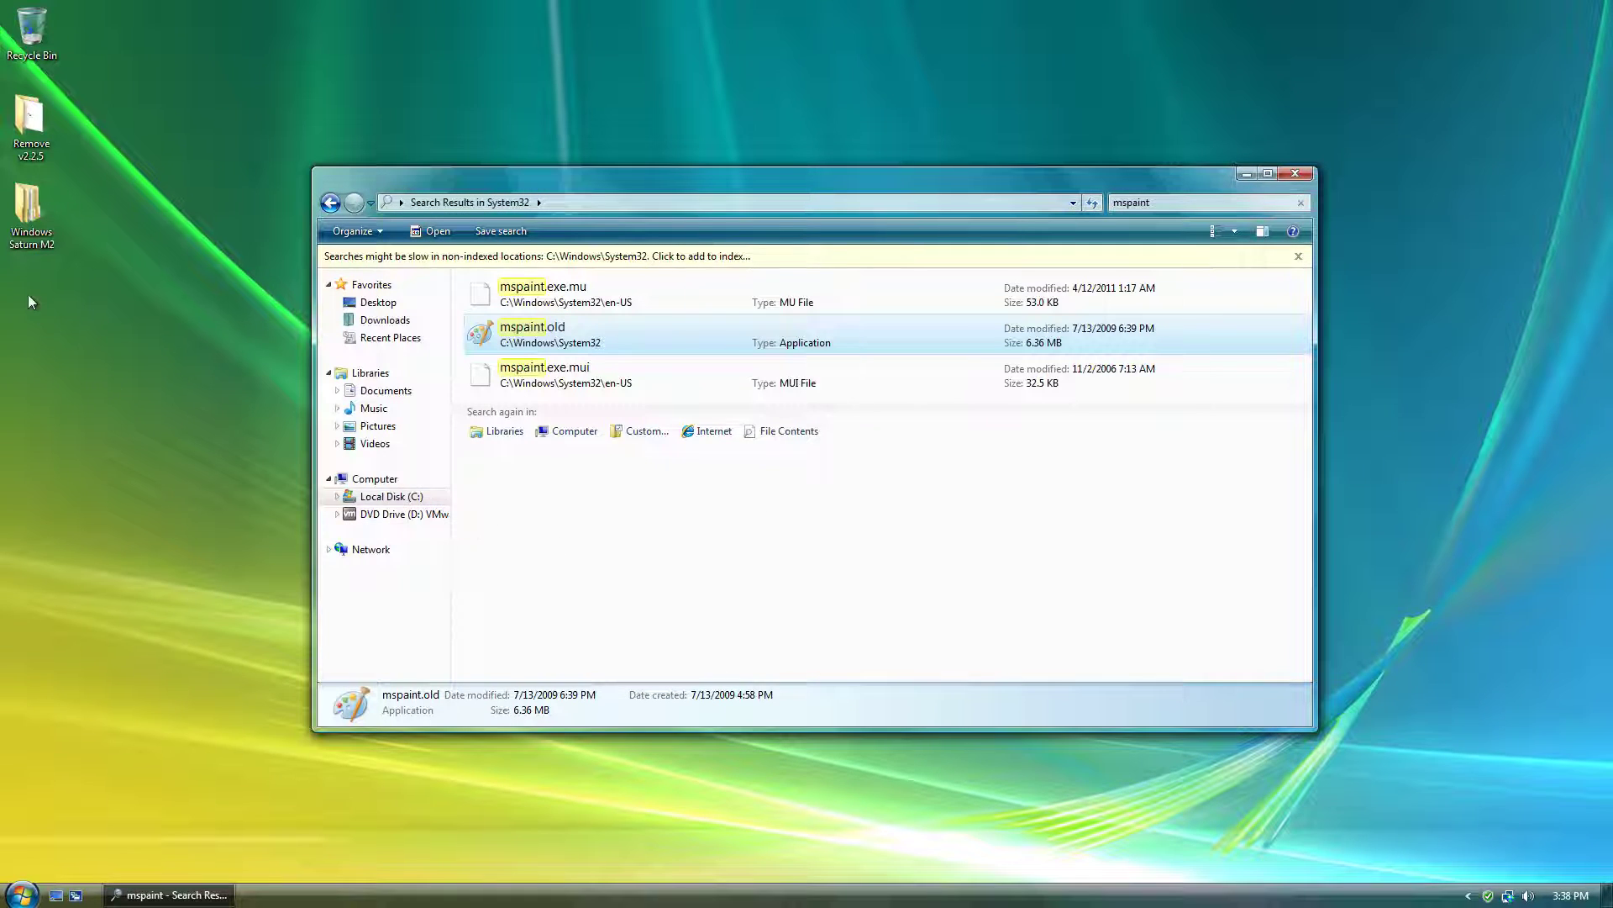
Copy the mspaint application from the Apps\Paint folder of Windows Saturn TP M2
double_click(23, 233)
double_click(509, 298)
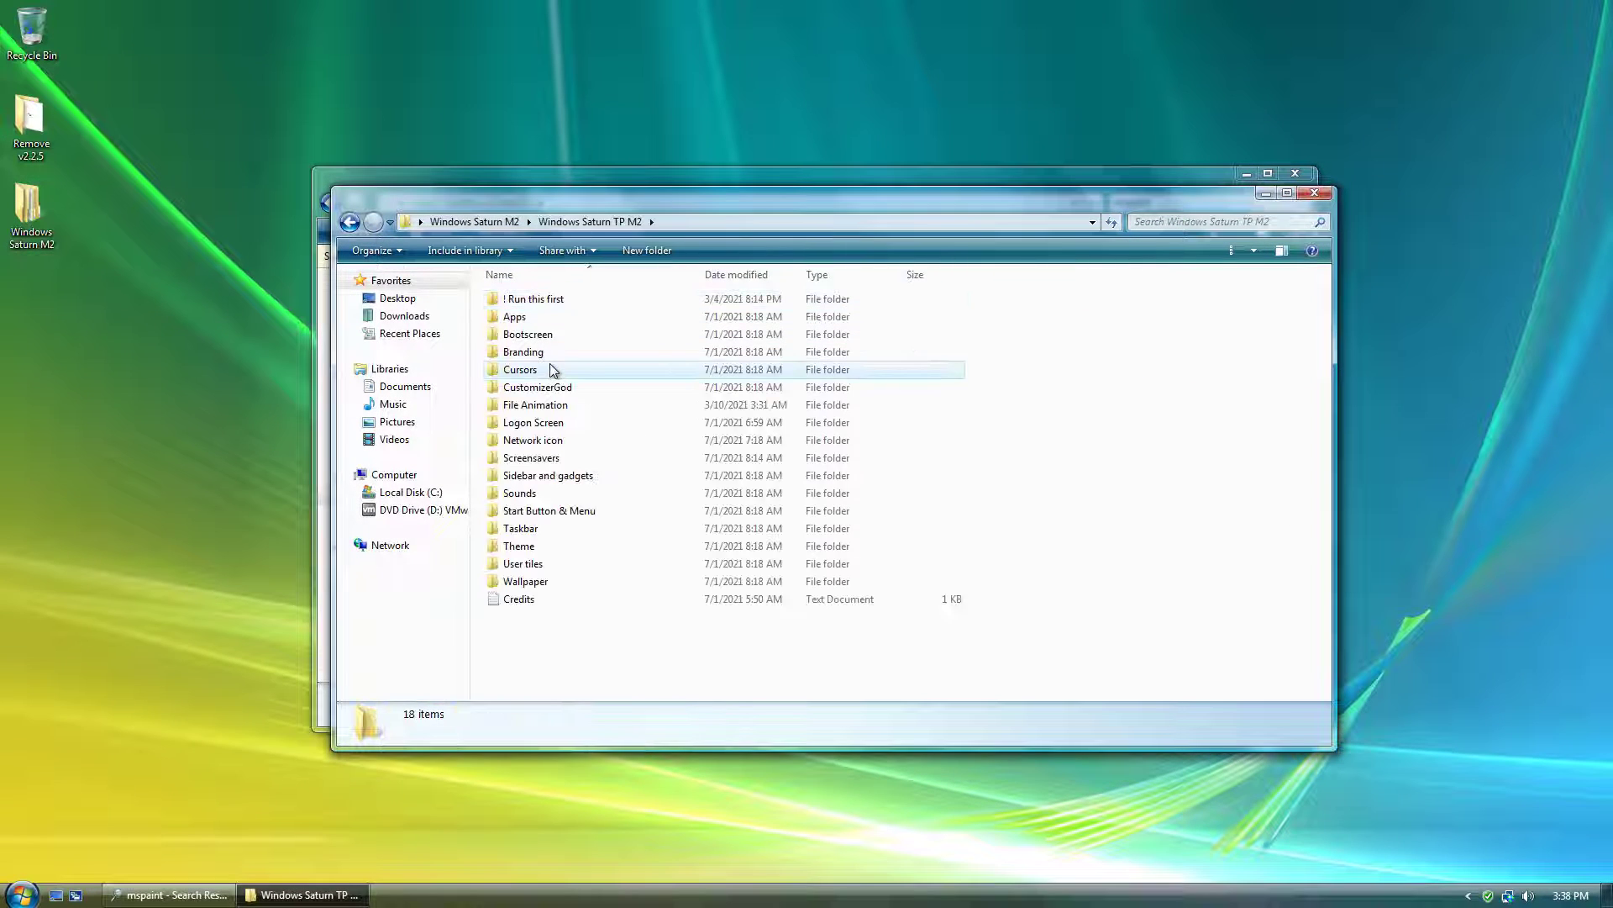
double_click(541, 318)
key("p")
key("Return")
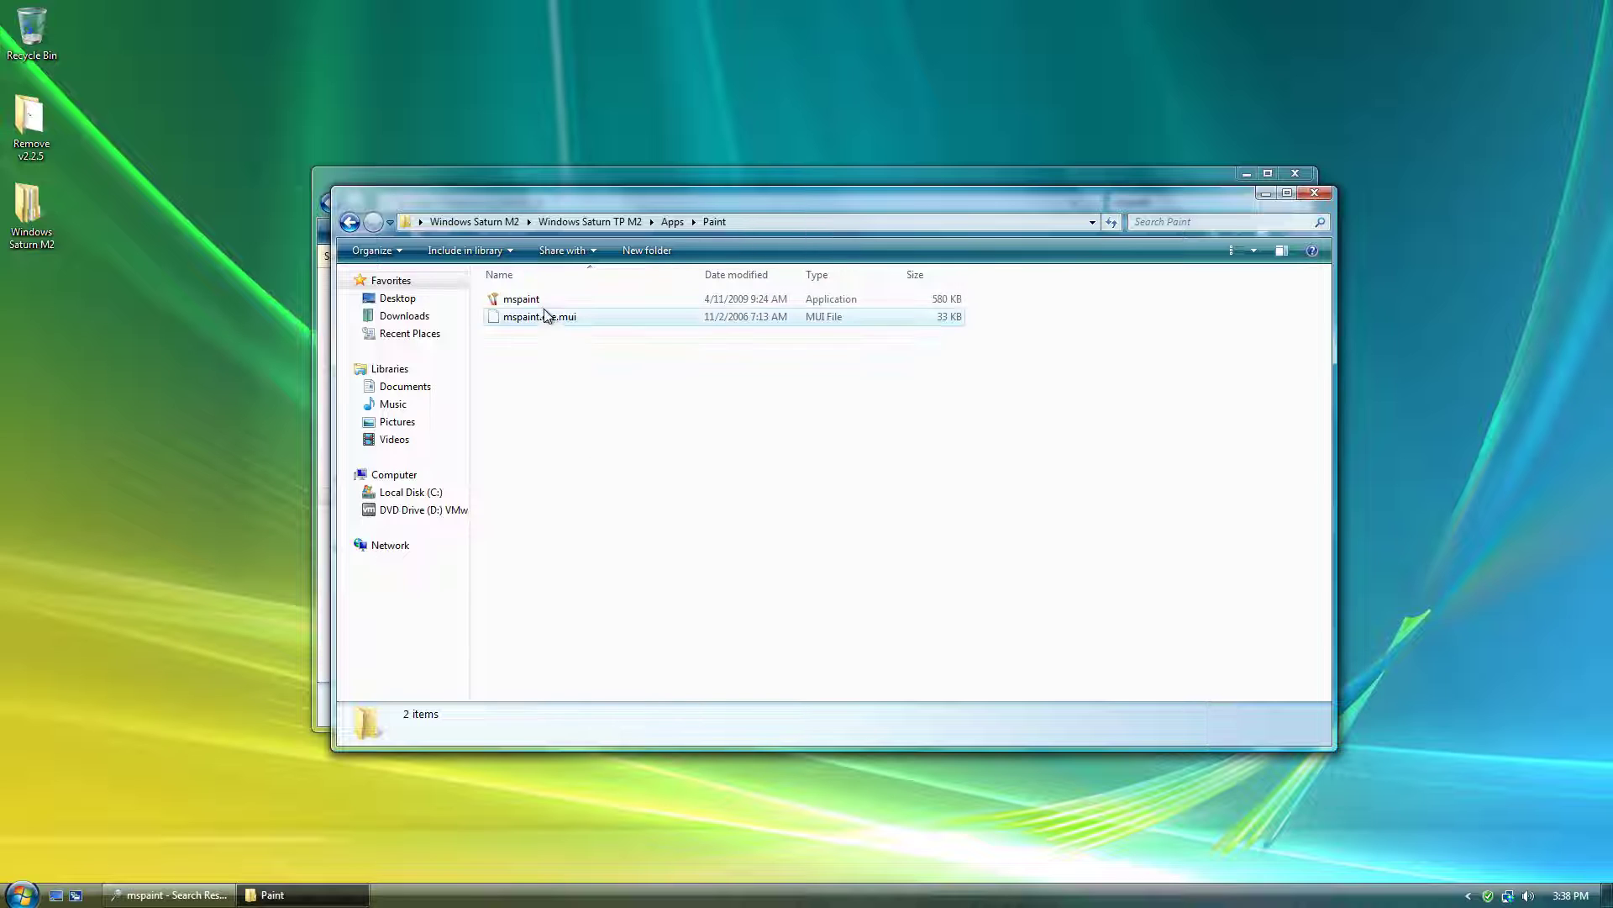
right_click(543, 306)
left_click(584, 512)
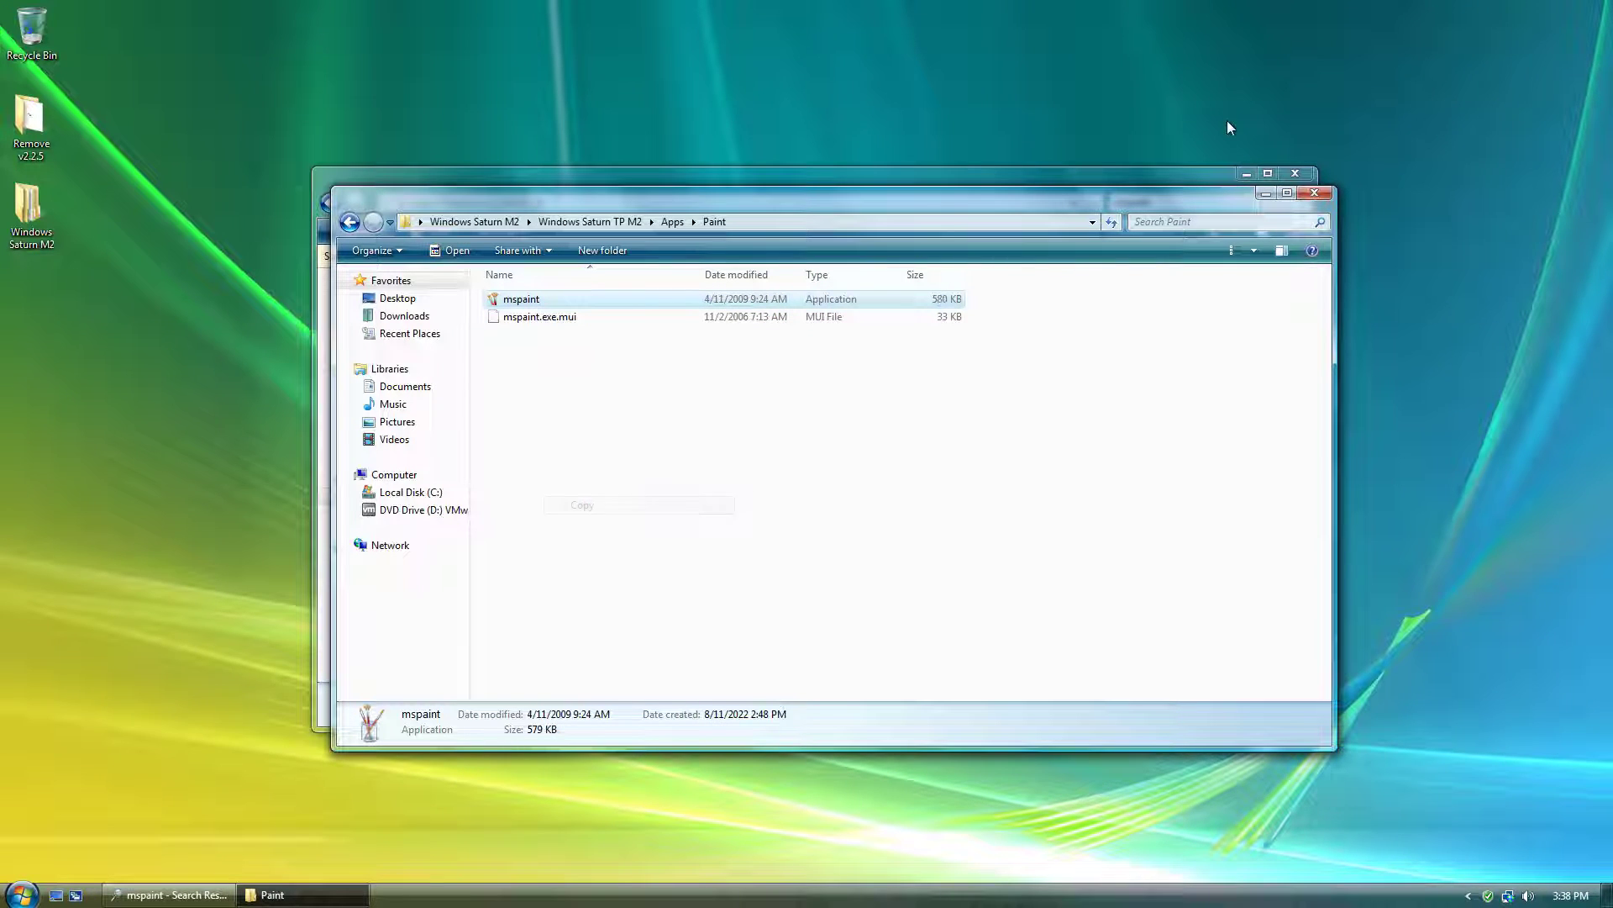
Paste the copied mspaint application into the System32 folder with administrator approval
left_click(1314, 192)
key("BackSpace")
right_click(1086, 331)
left_click(1100, 422)
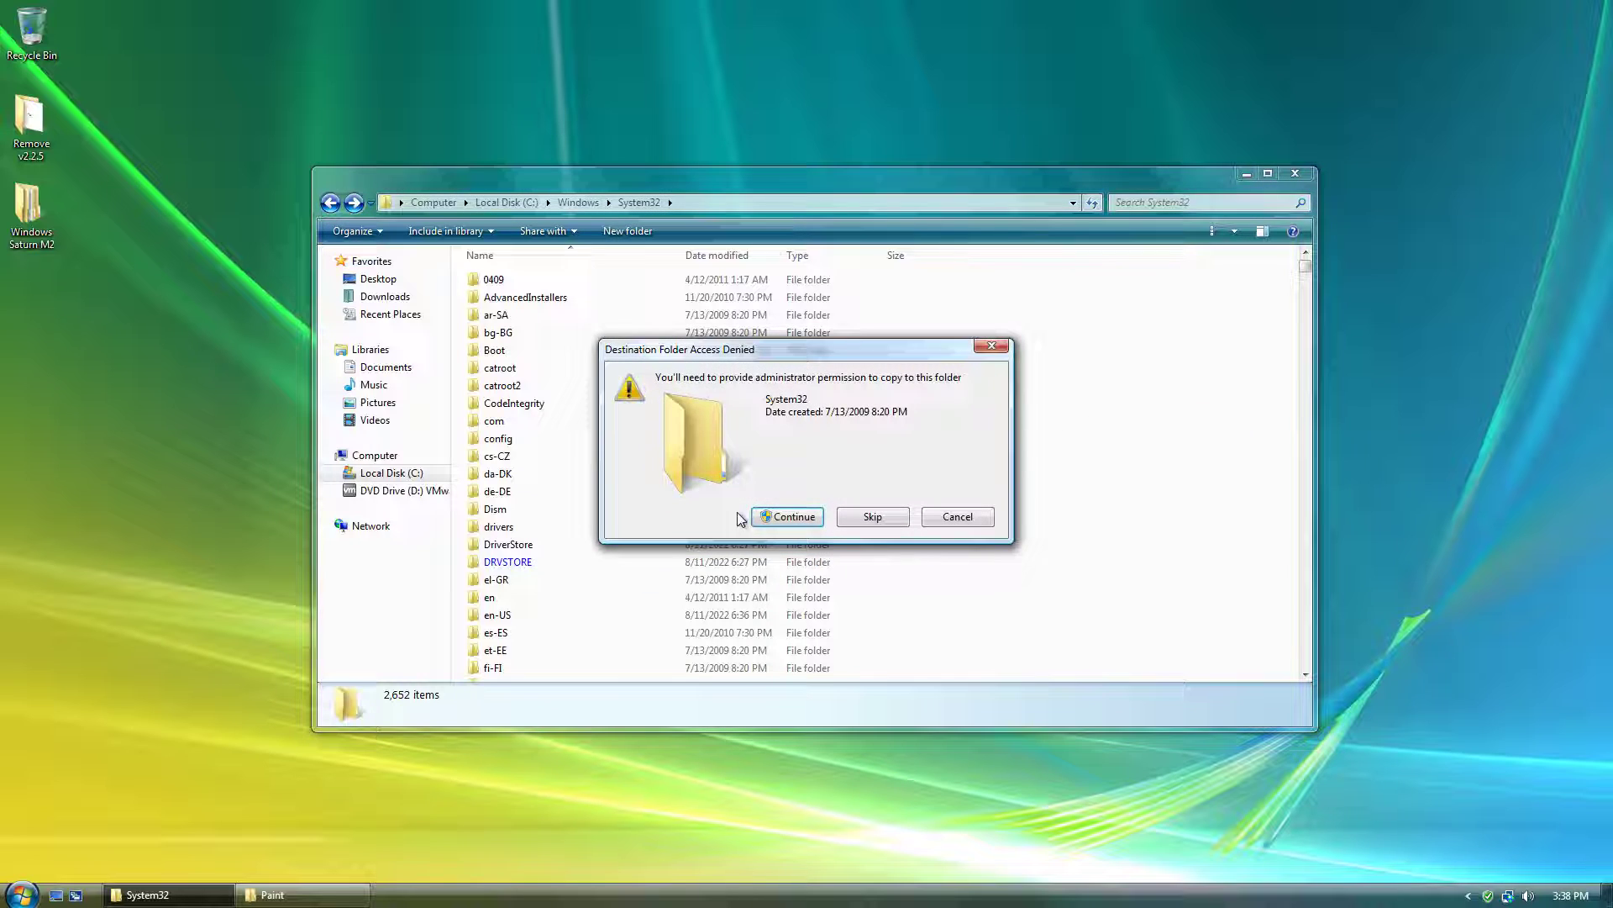
left_click(787, 517)
left_click(893, 476)
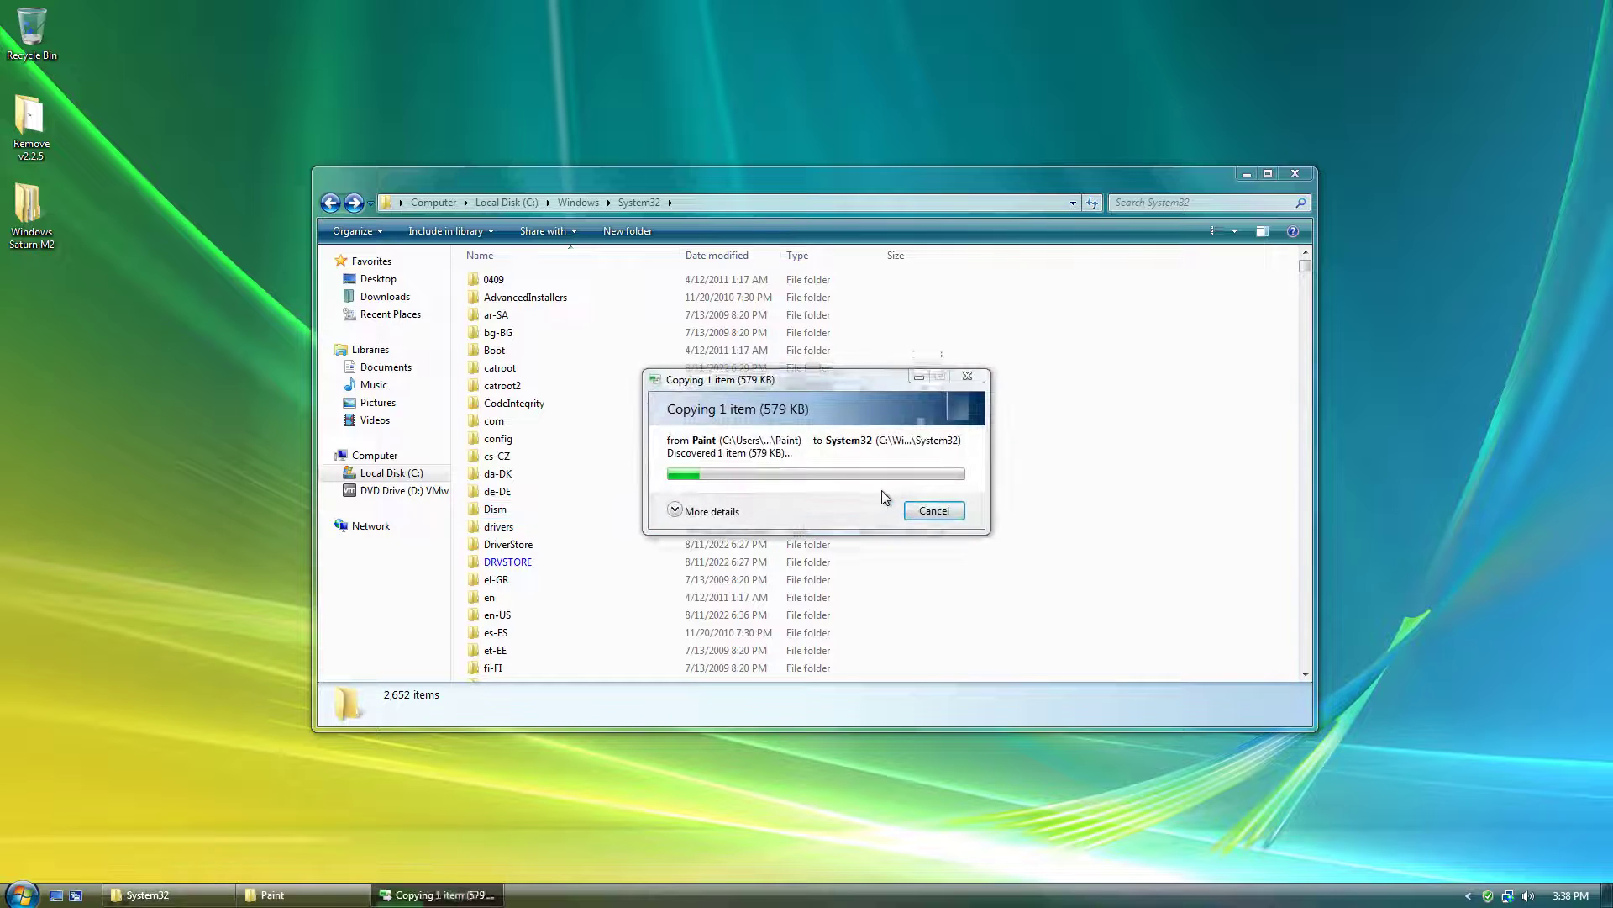
Test-launch the replaced mspaint application from System32, close it, and minimize the System32 window
double_click(698, 673)
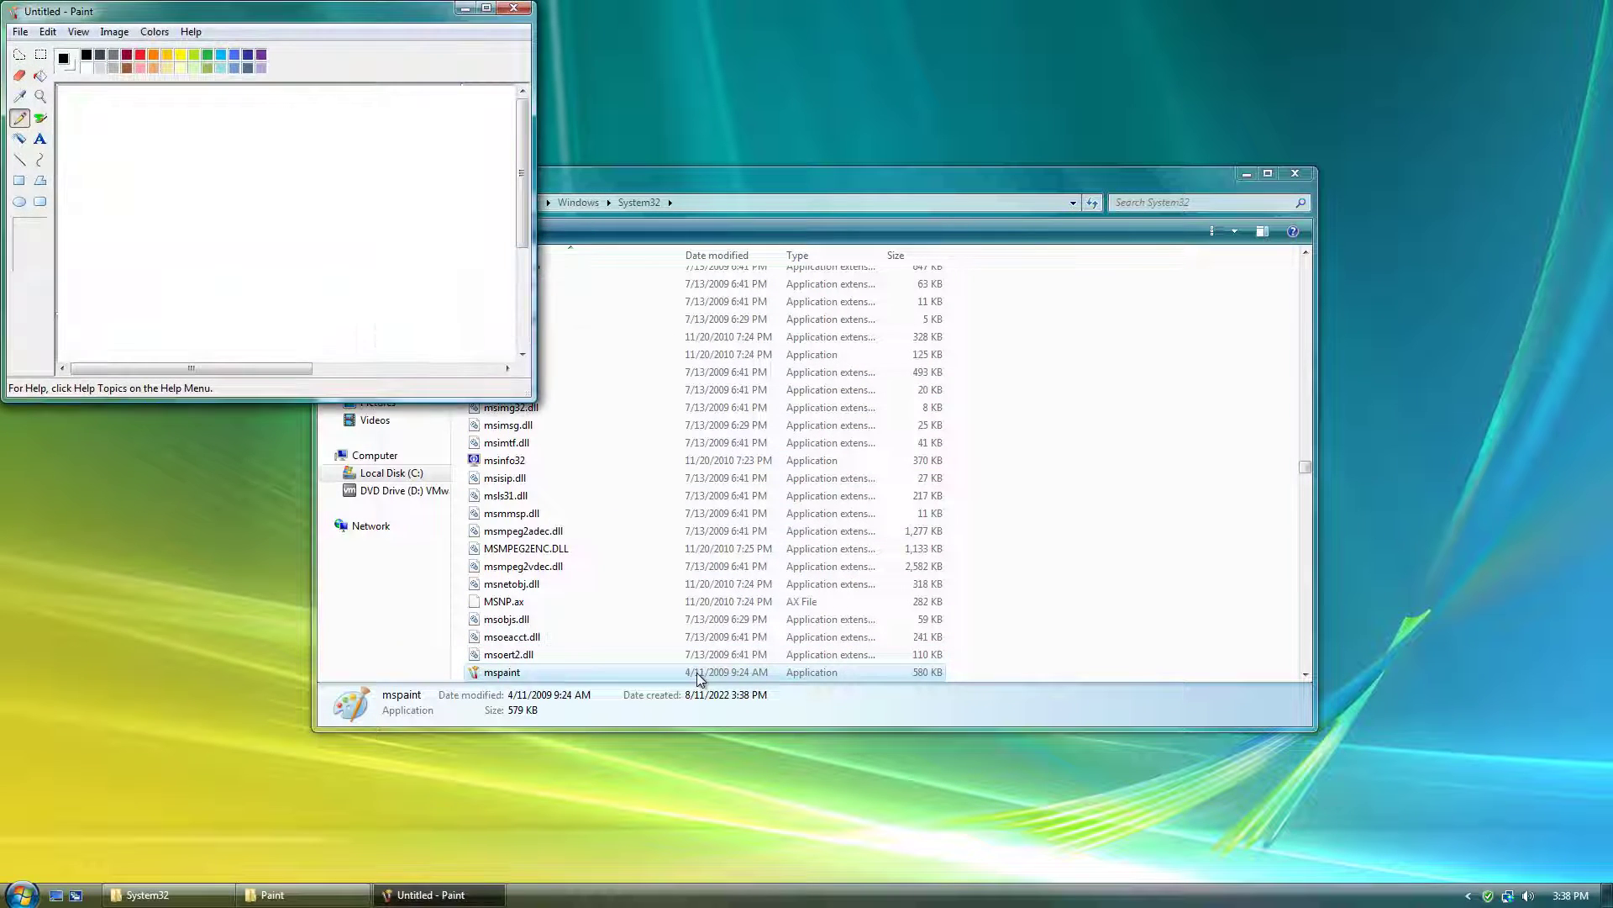
left_click(494, 10)
double_click(476, 7)
left_click(514, 8)
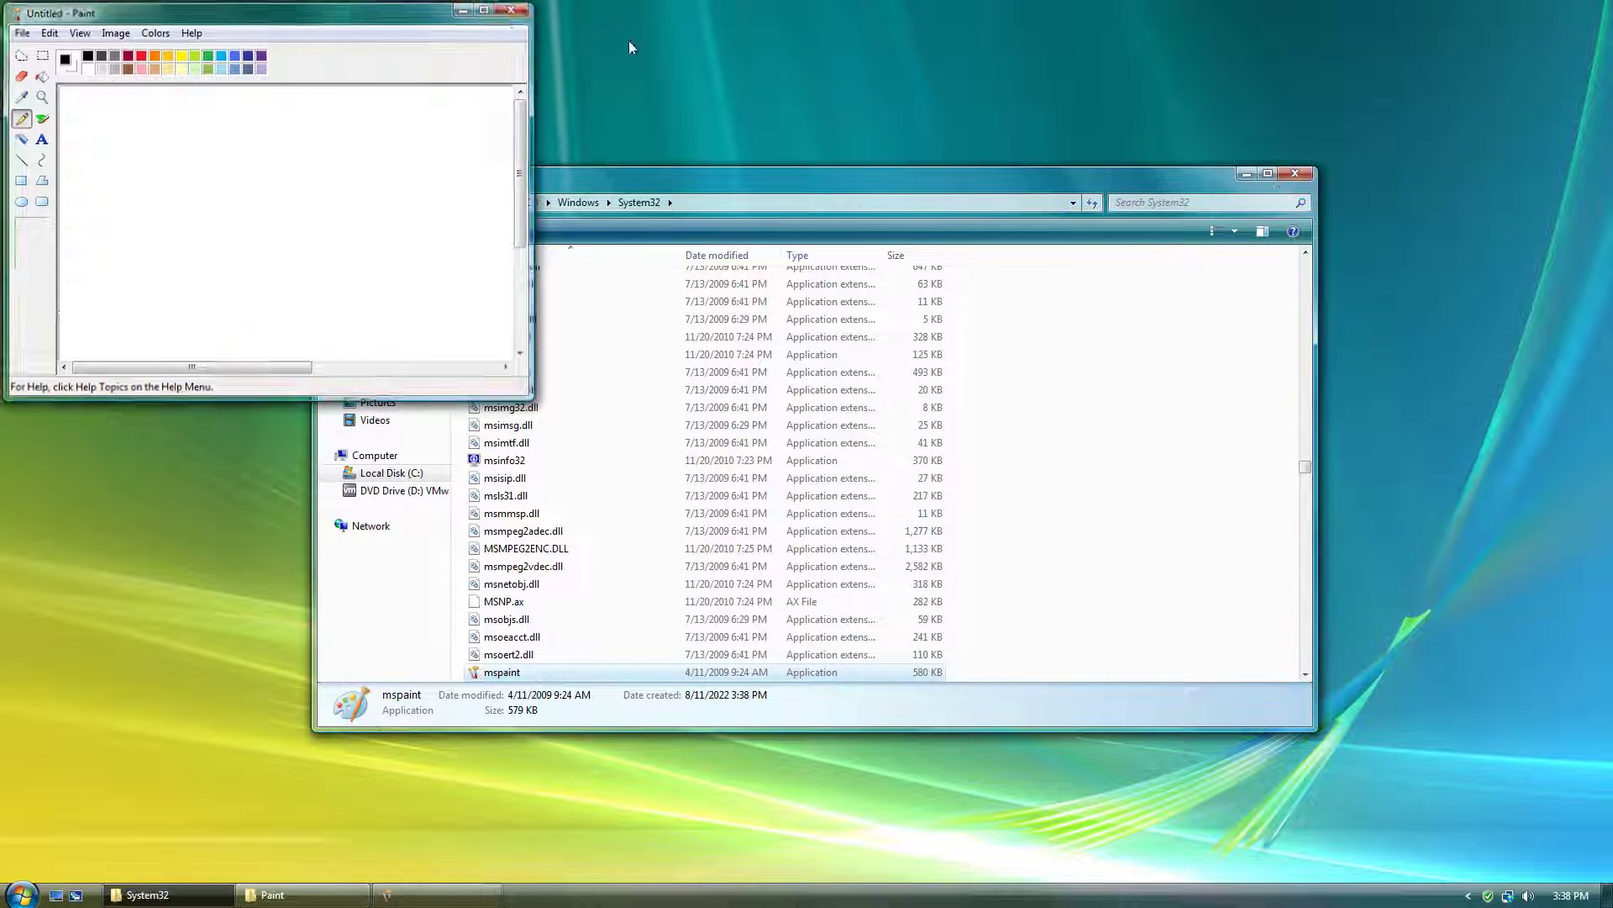
left_click(1247, 173)
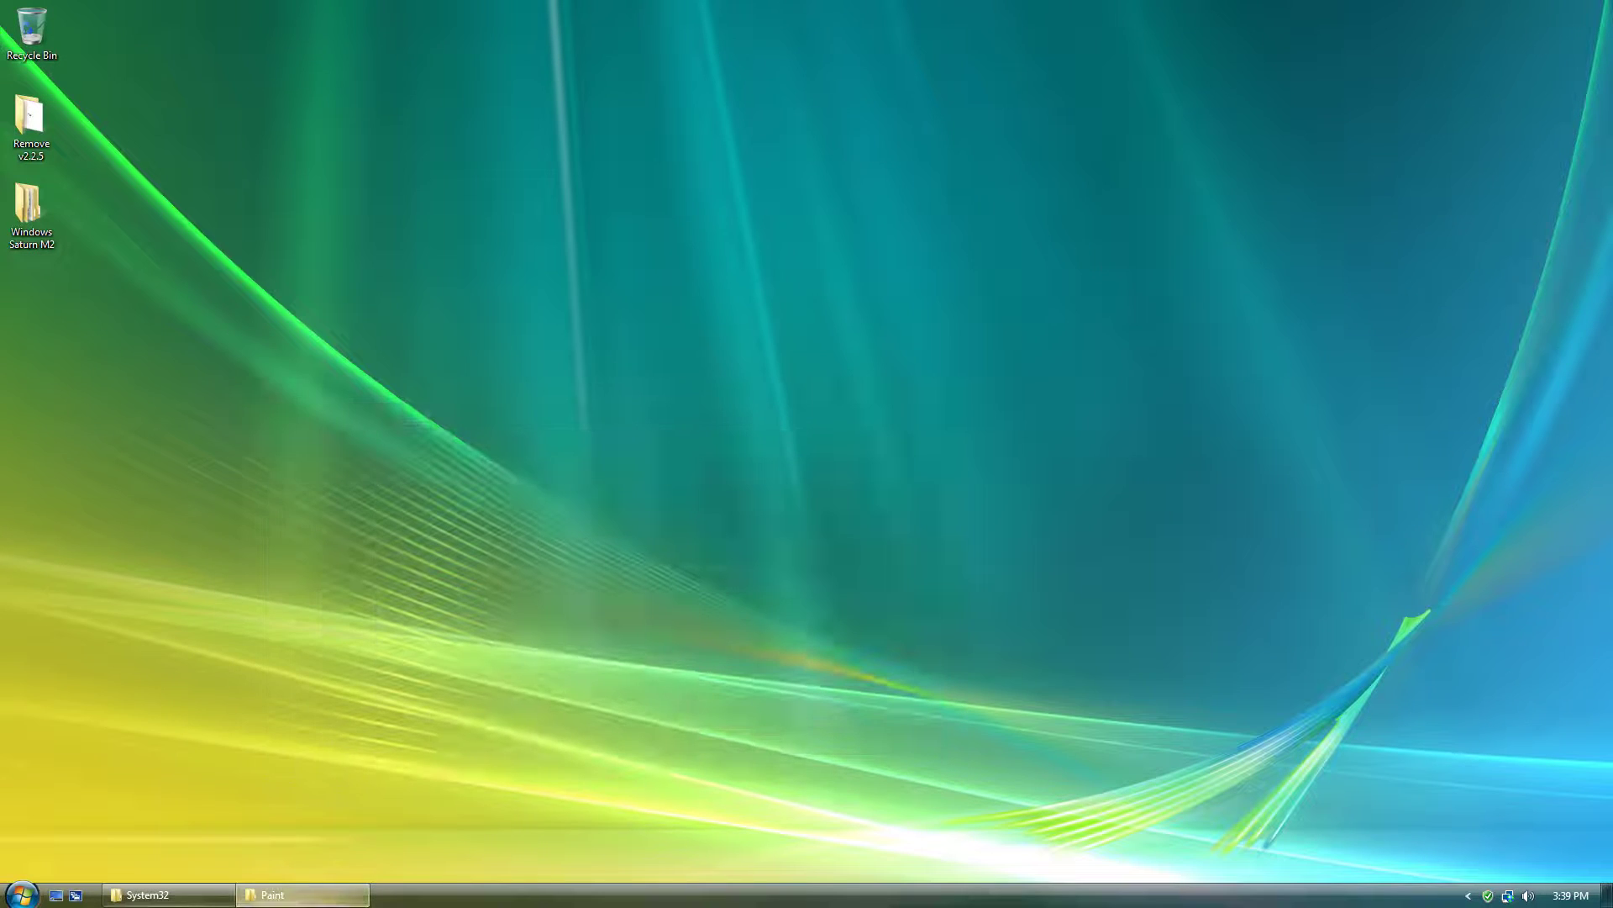
Examine the Wordpad and Calculator folders inside the Apps folder of Windows Saturn TP M2
left_click(272, 894)
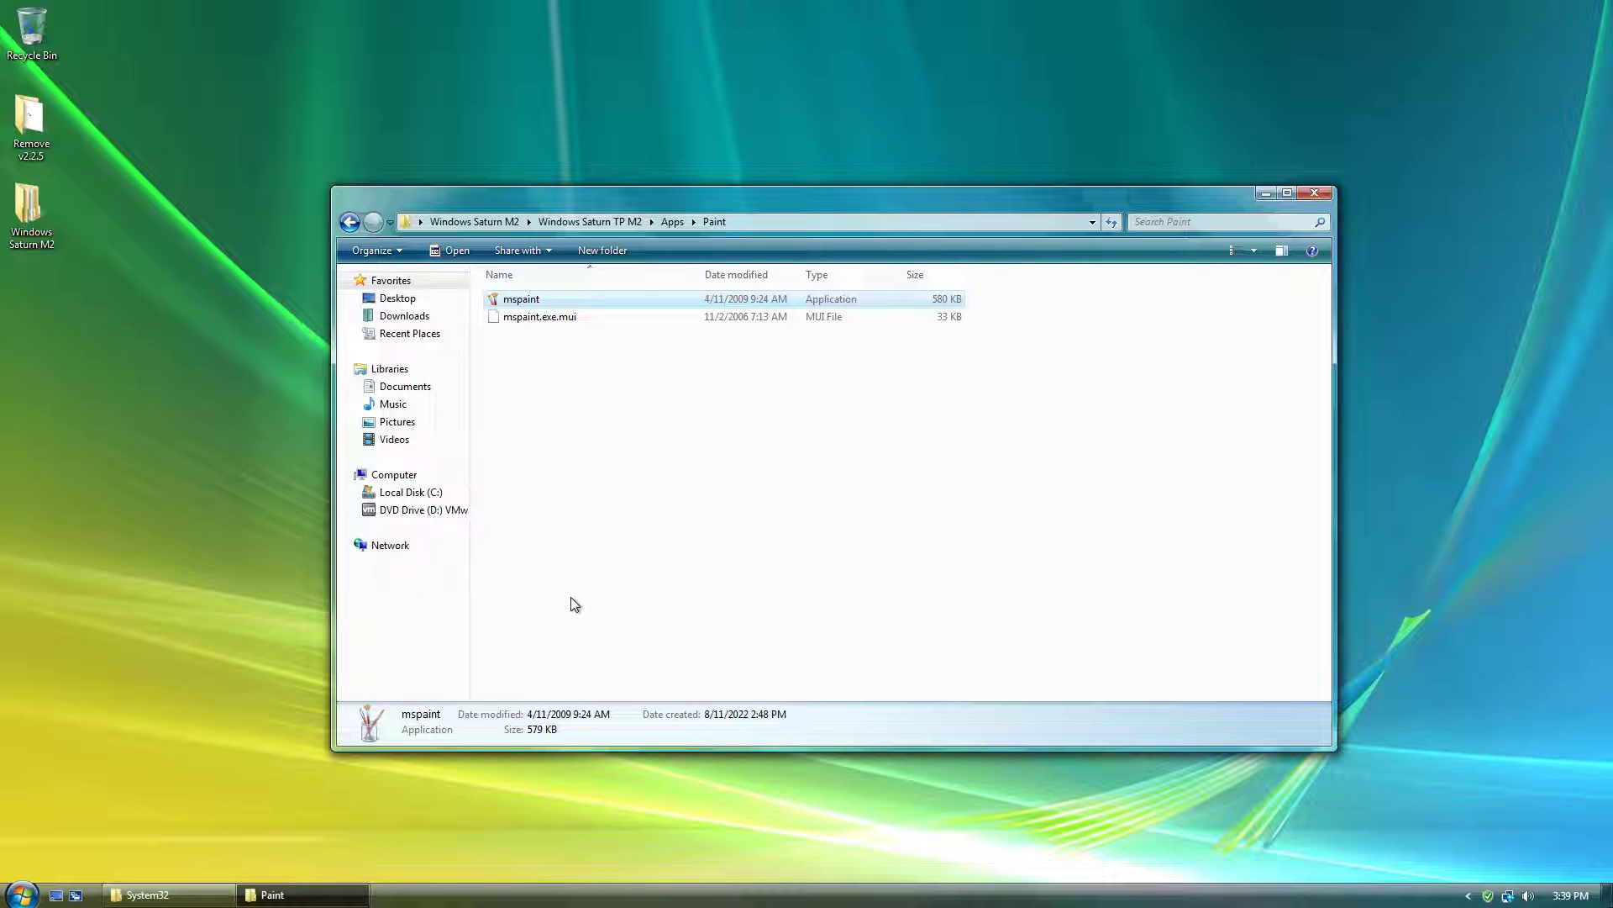
key("BackSpace")
left_click(723, 490)
key("Down")
key("Return")
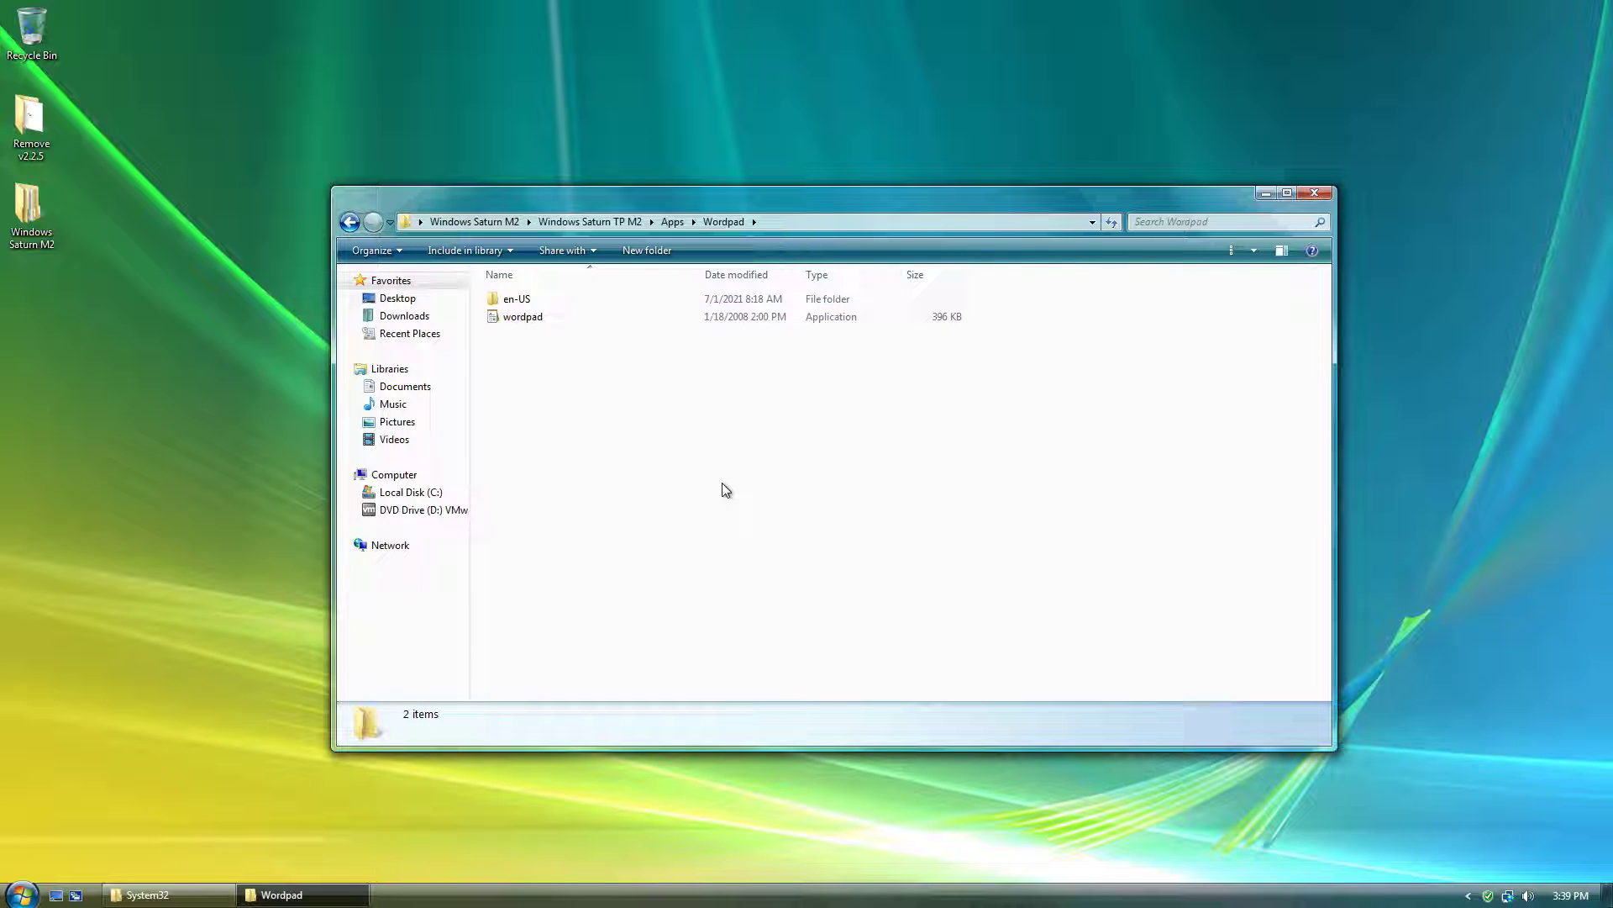
key("Down")
key("Up")
key("Return")
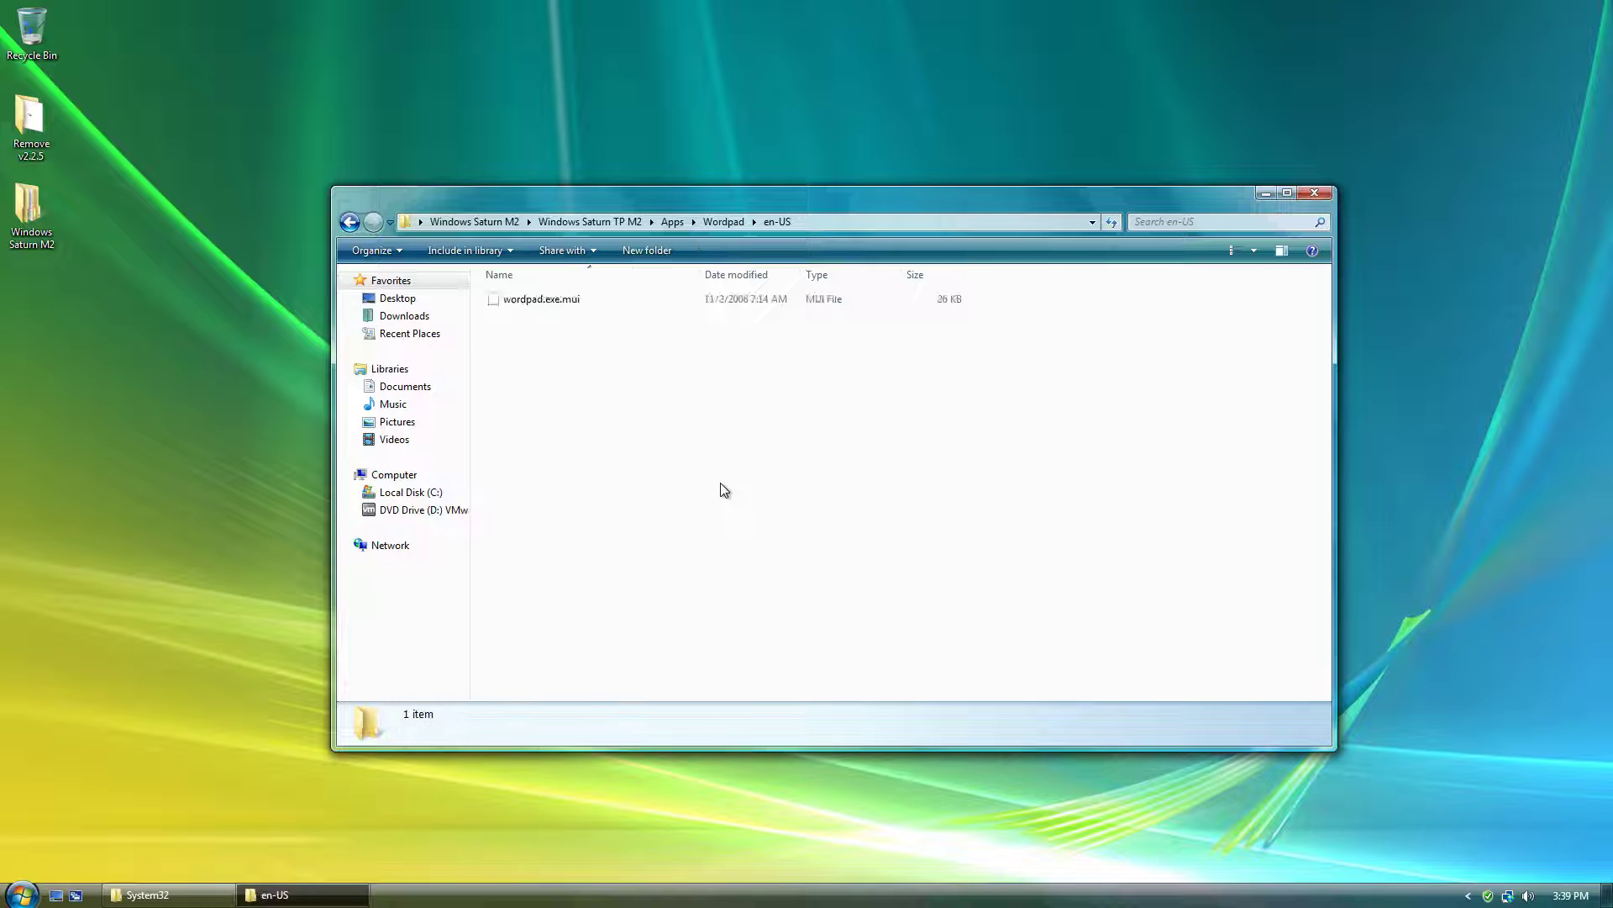
key("BackSpace")
key("BackSpace")
key("Up")
key("Up")
key("Return")
key("BackSpace")
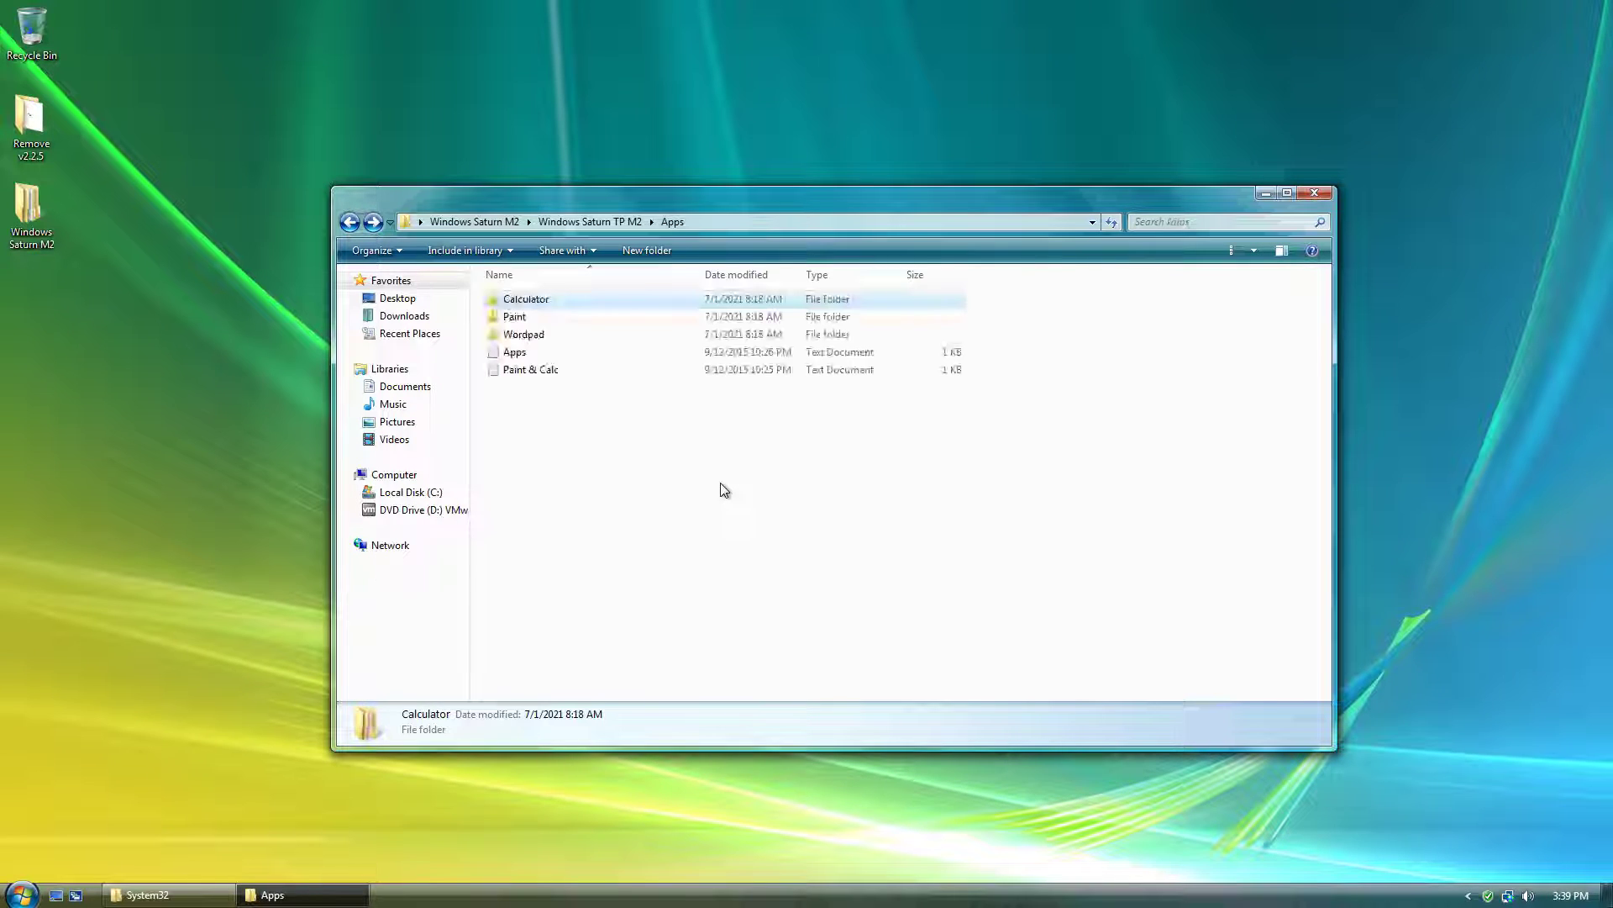
Launch Win7BootUpdater from the Bootscreen folder of Windows Saturn TP M2 with administrator approval
key("BackSpace")
key("Down")
key("Return")
key("Down")
key("Return")
left_click(906, 516)
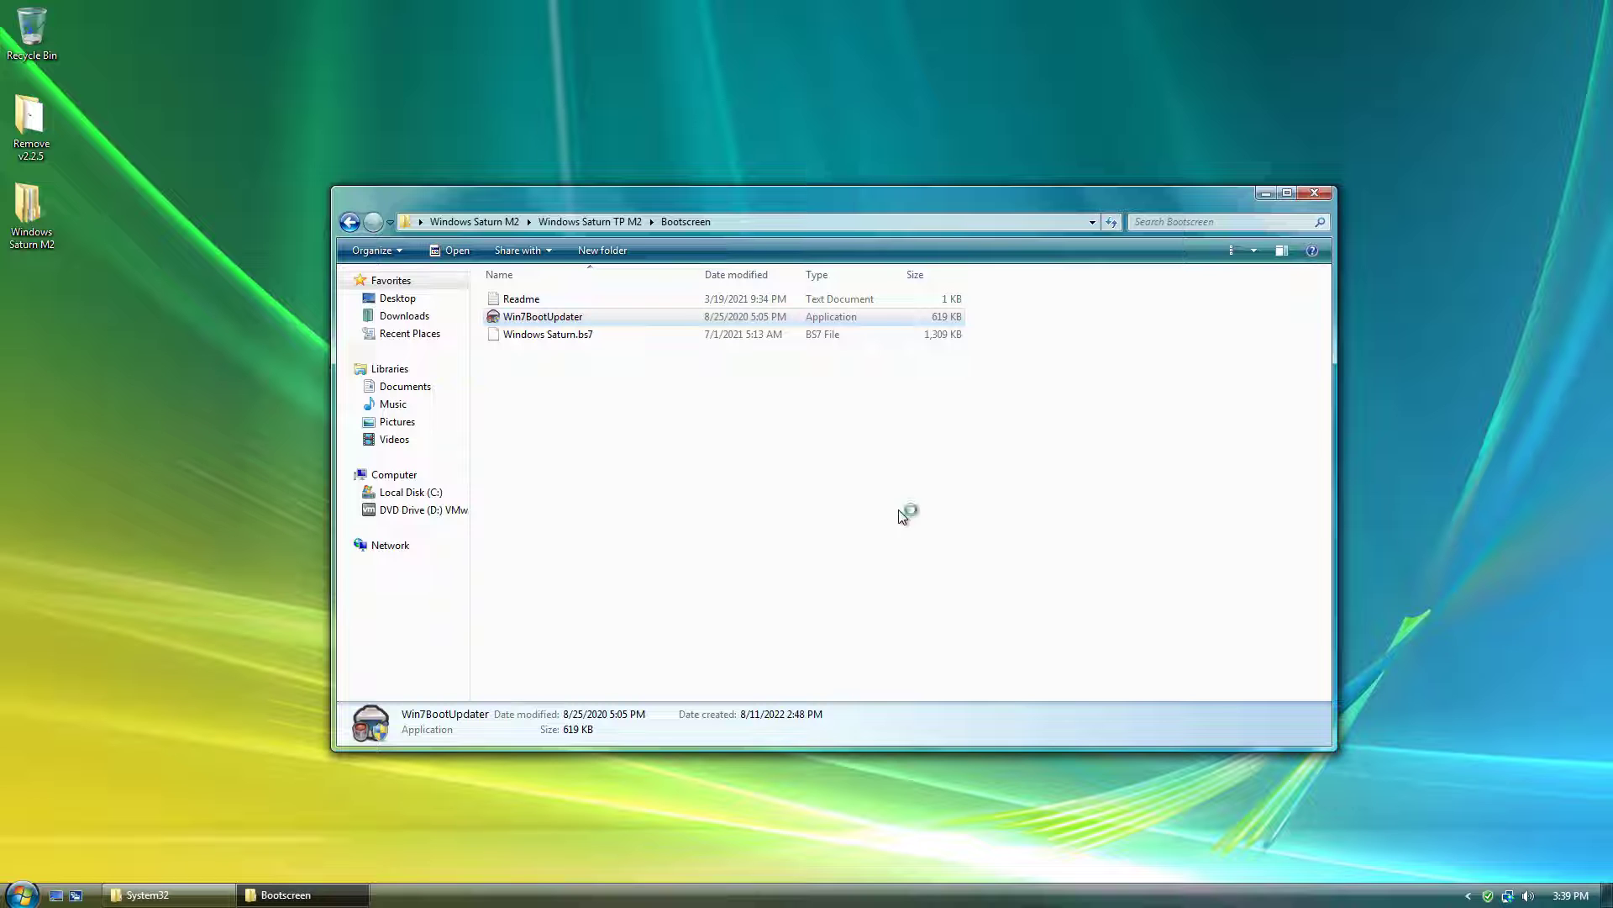
Load the Windows Saturn.bs7 boot skin, apply it, and close Windows 7 Boot Updater
left_click(240, 246)
left_click(249, 266)
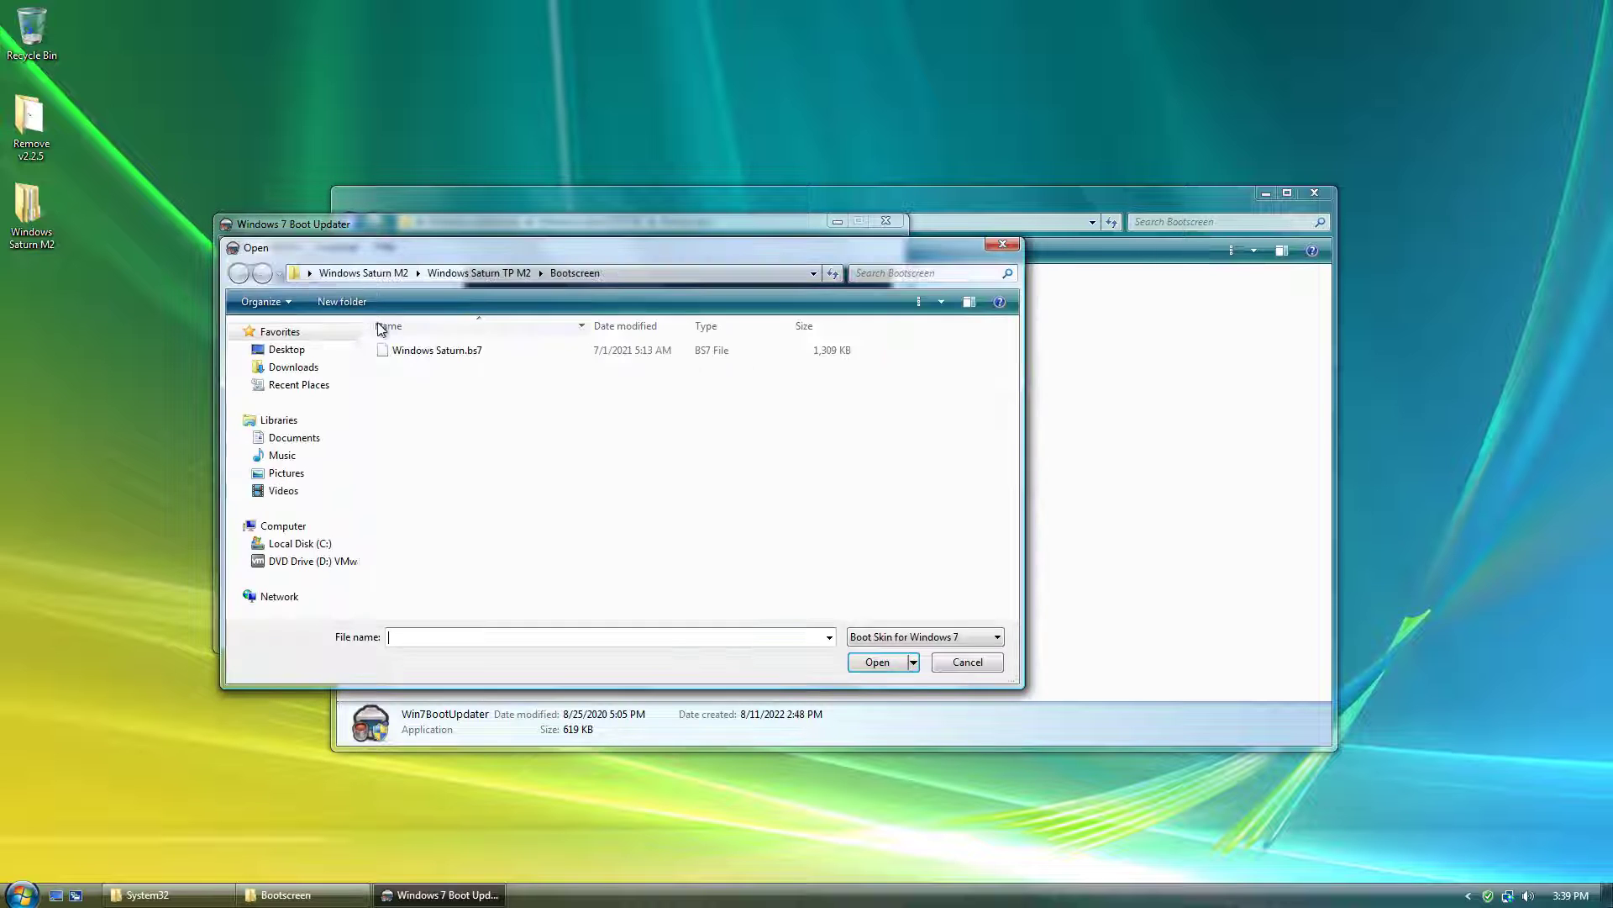
double_click(403, 350)
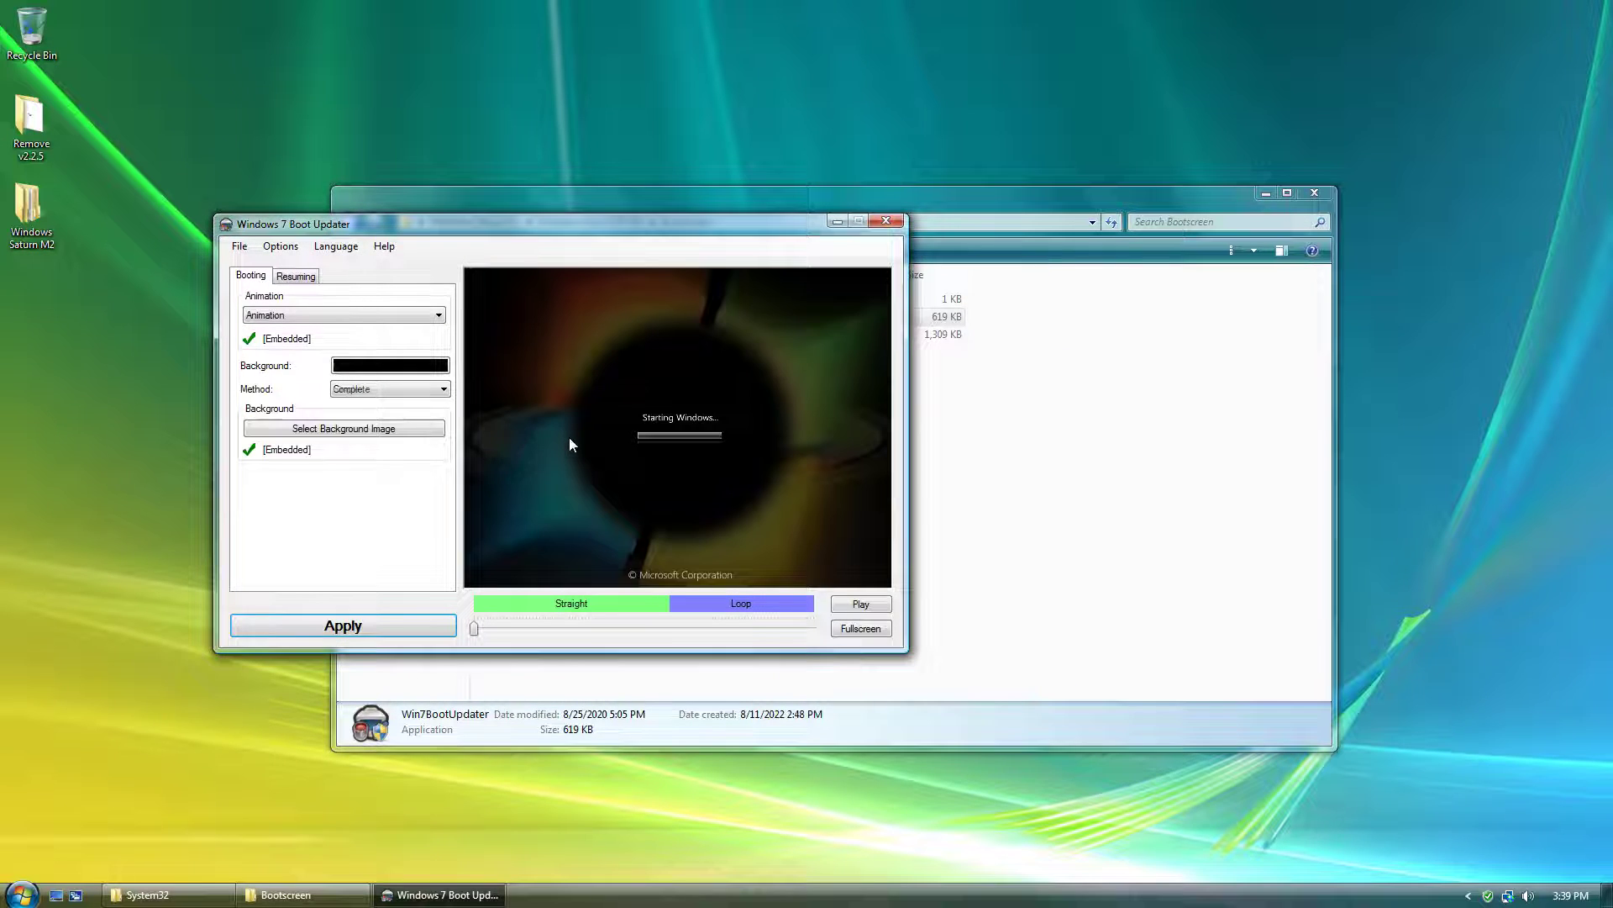
left_click(379, 624)
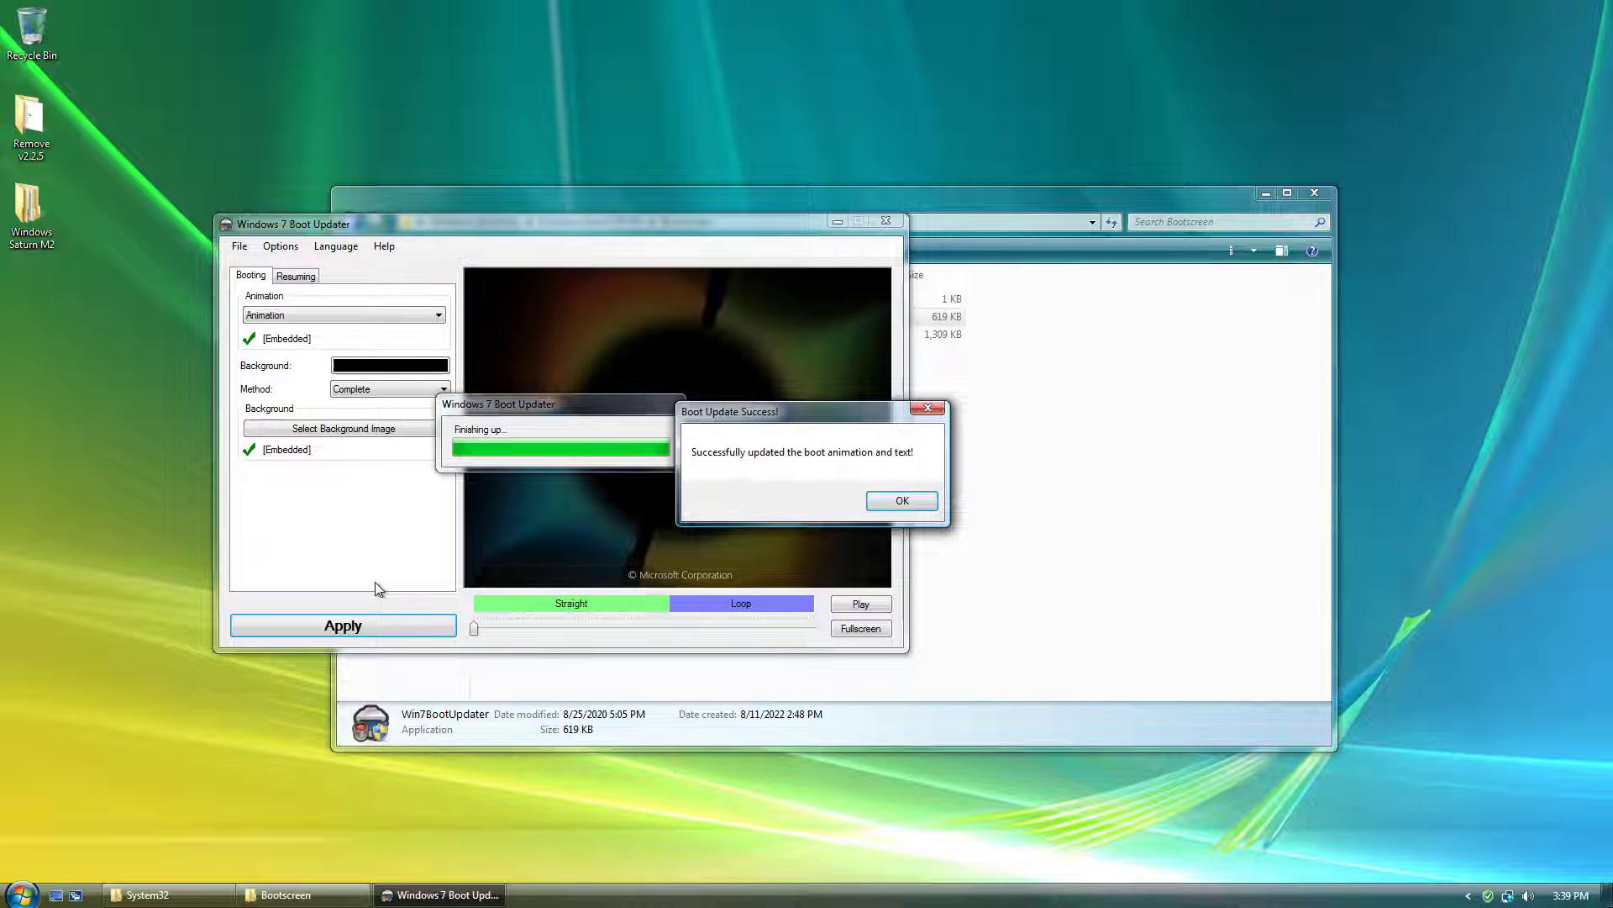
left_click(915, 506)
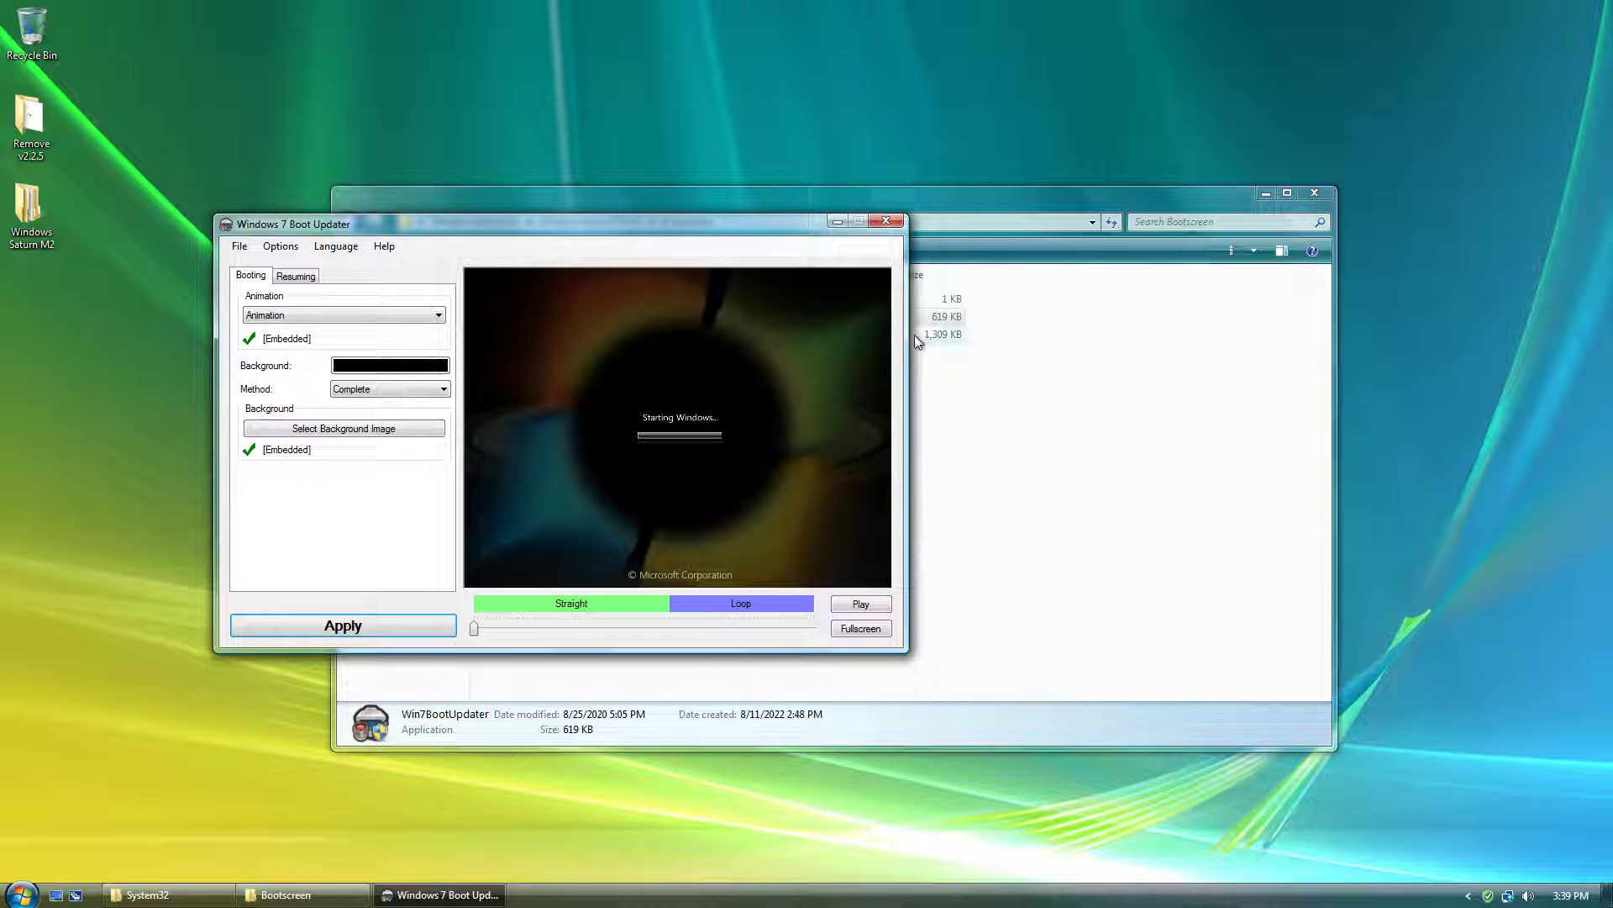
left_click(884, 222)
Copy the Branding subfolder from the Branding folder of Windows Saturn TP M2
key("BackSpace")
key("Down")
key("Return")
key("Down")
left_click(548, 300)
right_click(548, 300)
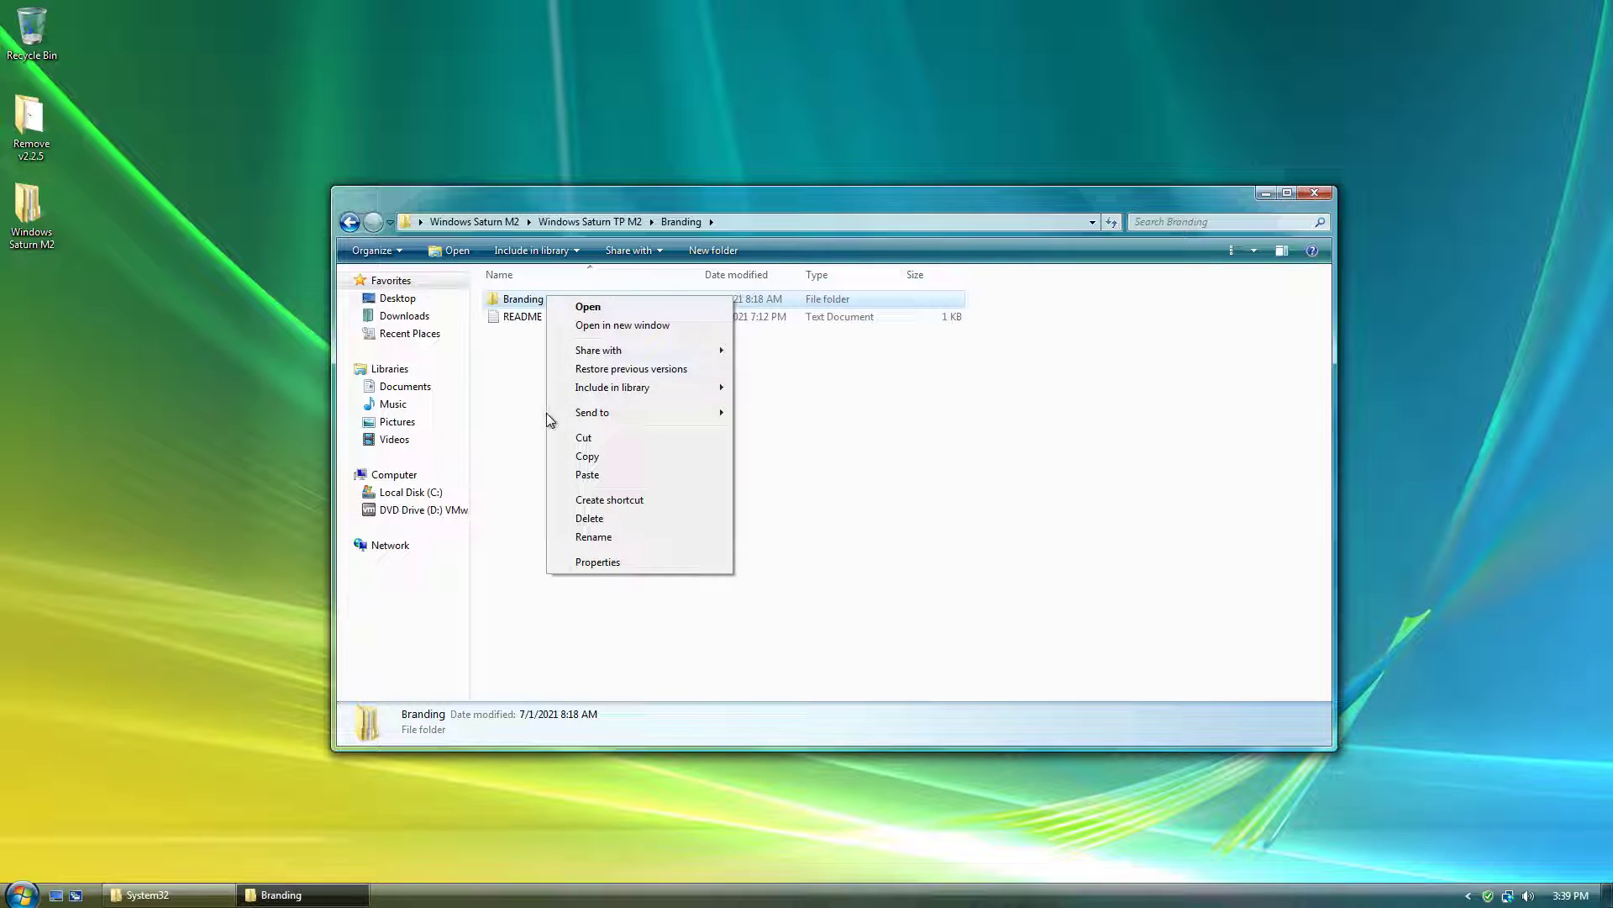
left_click(580, 456)
Rename the Branding folder in C:\Windows to Branding.old with administrator approval
left_click(410, 492)
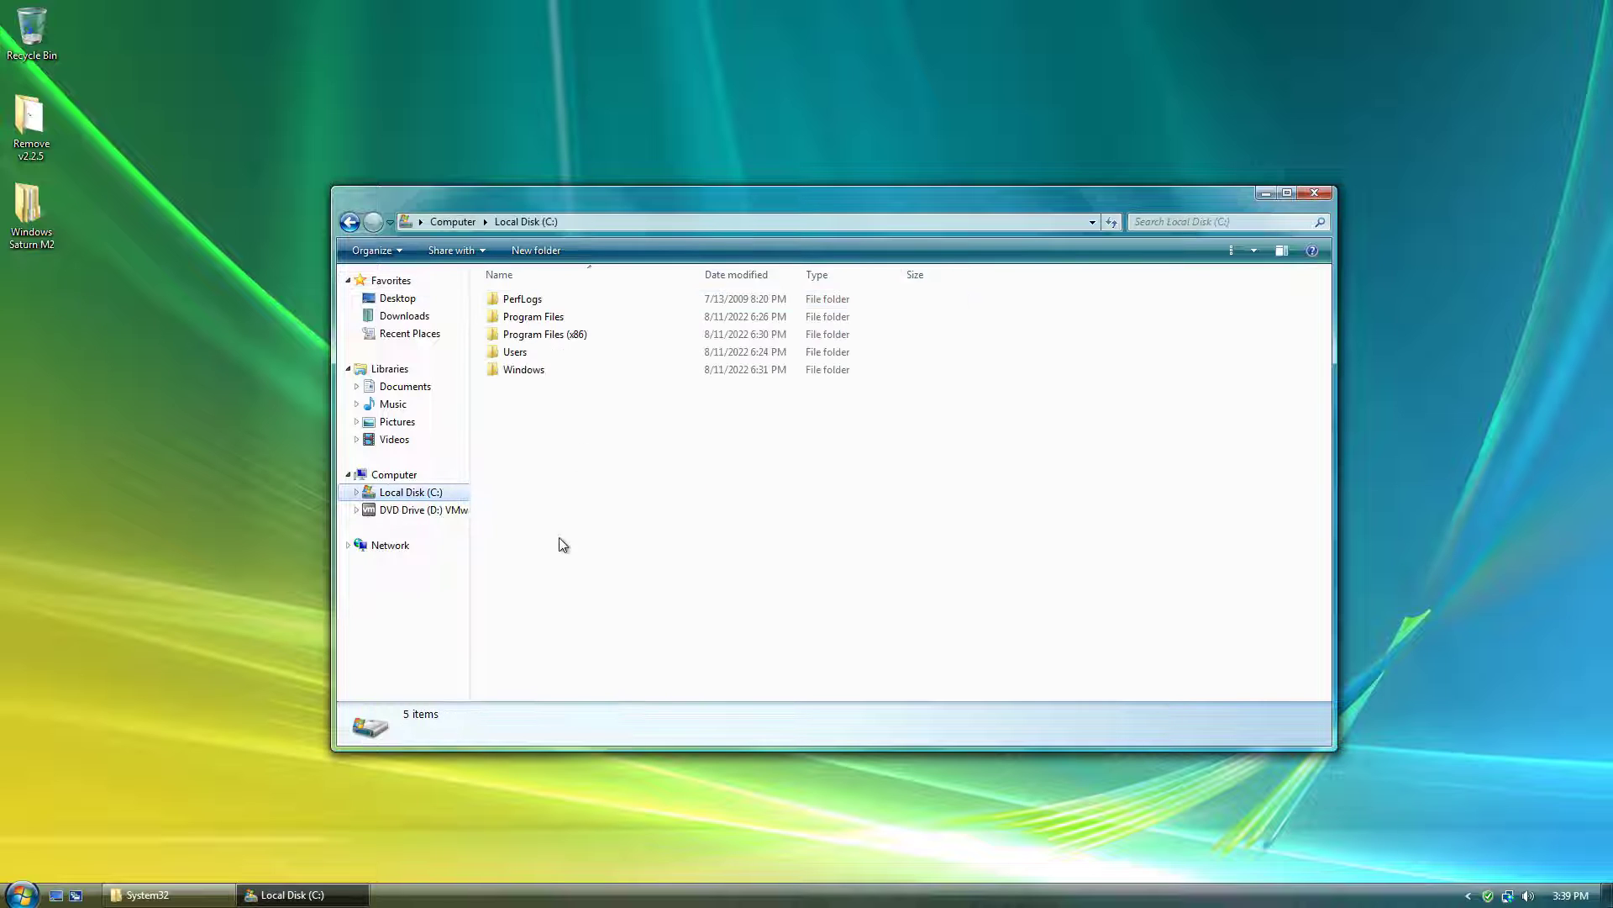
double_click(543, 371)
left_click(538, 390)
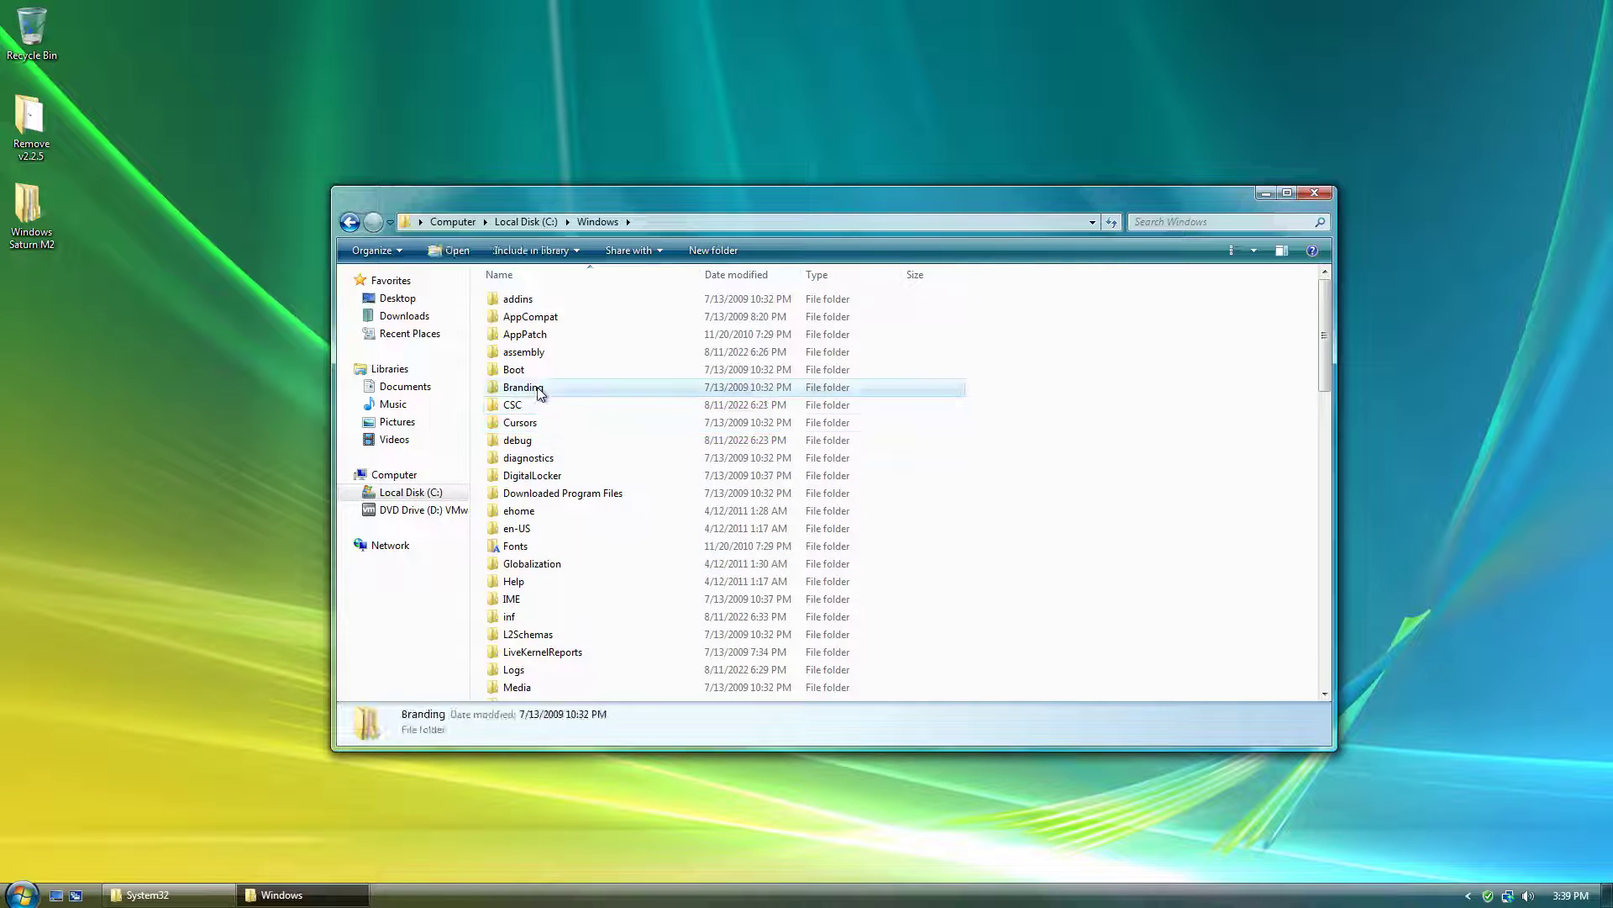
right_click(541, 391)
left_click(566, 620)
type(".old")
key("Return")
right_click(523, 389)
left_click(568, 624)
type(".old")
key("Return")
key("Return")
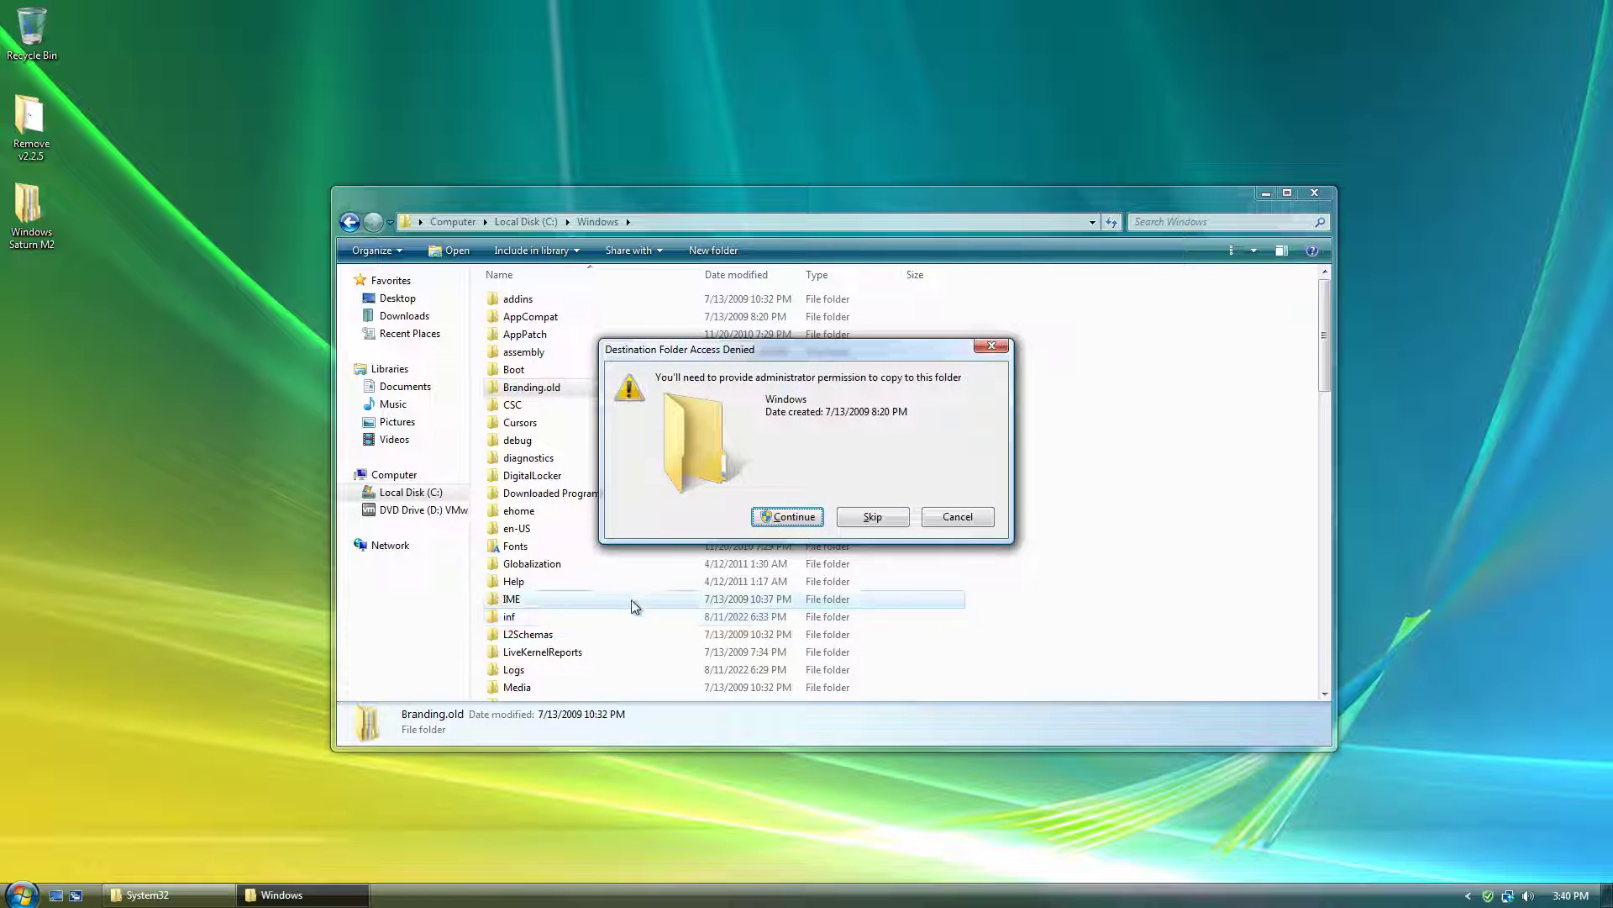
Paste the copied Branding folder into C:\Windows with administrator approval
left_click(787, 516)
left_click(884, 475)
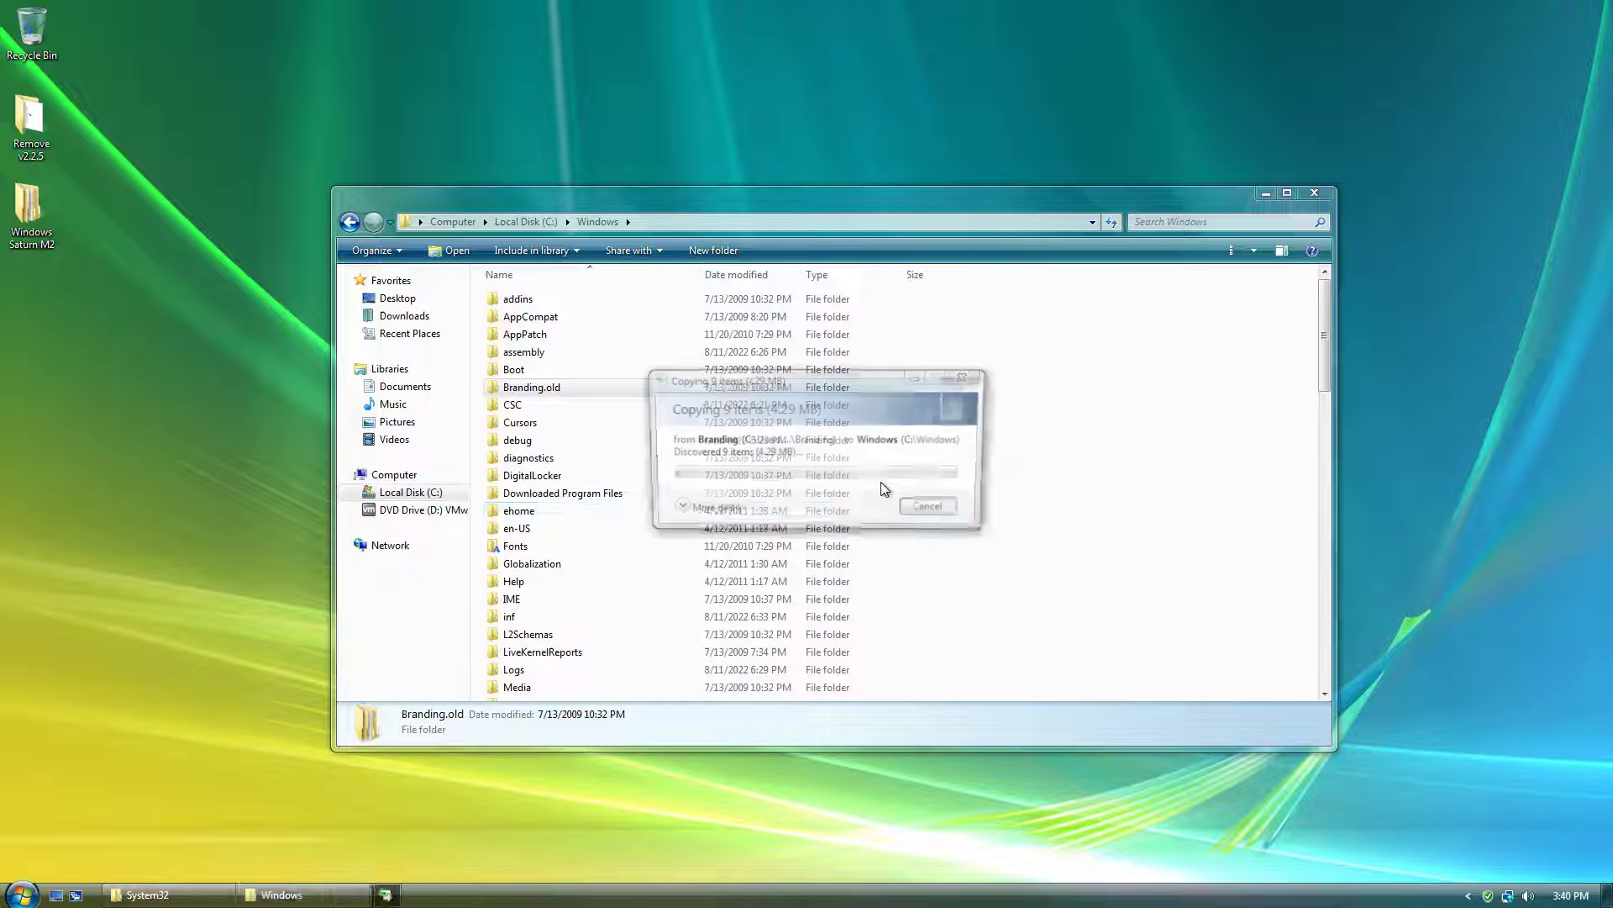
Open the Cursors folder of Windows Saturn TP M2 and look at its cursor files
left_click(361, 223)
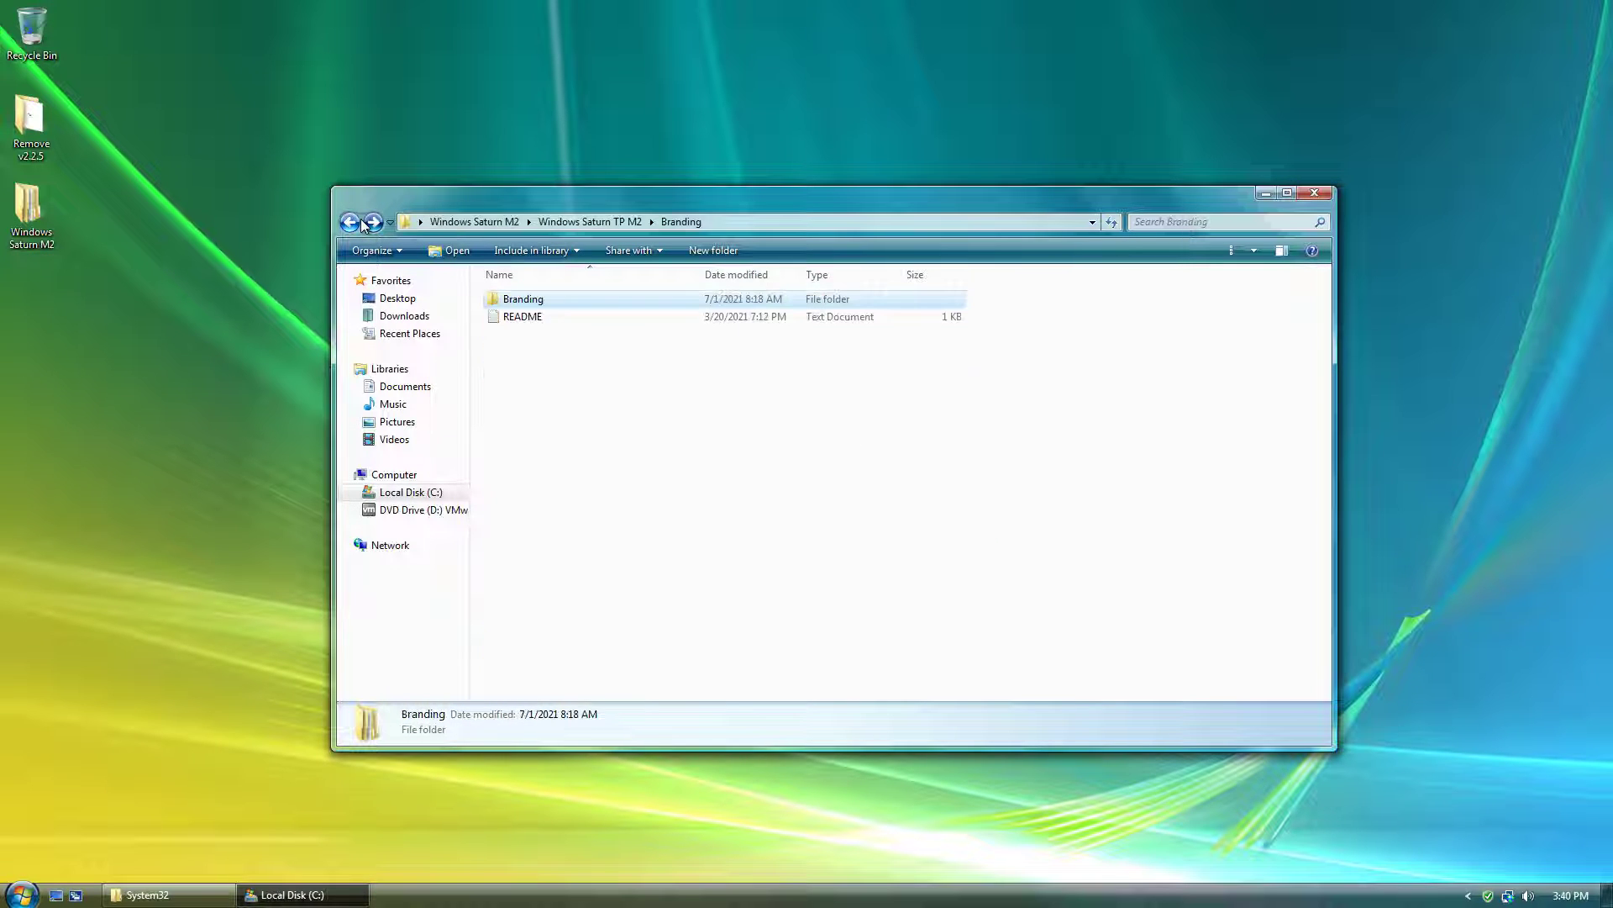
left_click(362, 222)
double_click(554, 380)
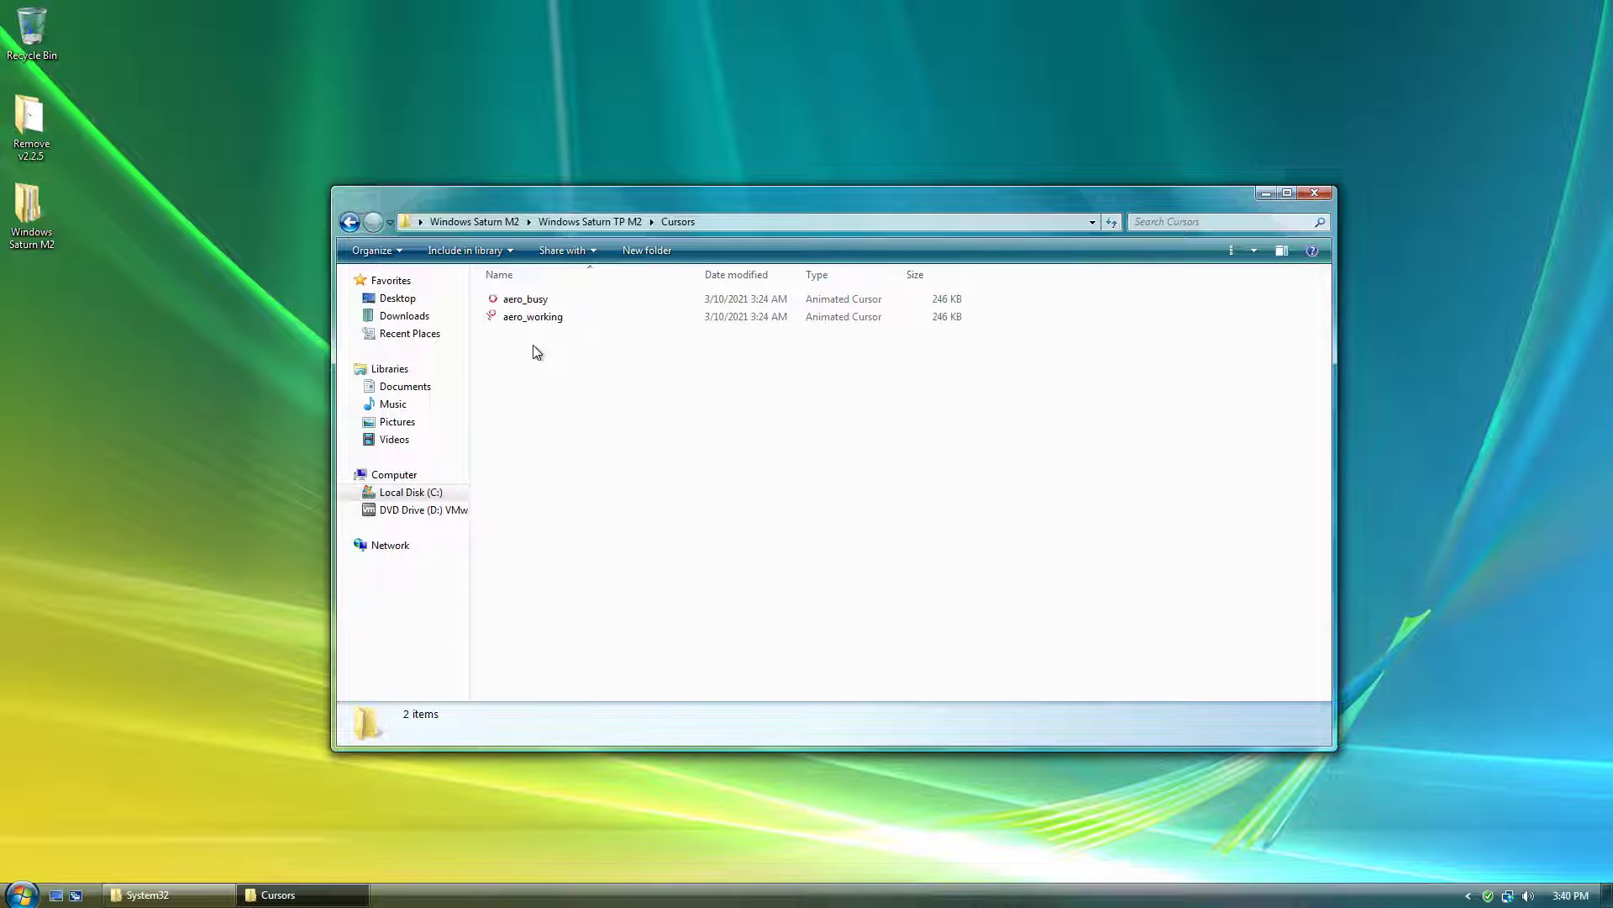
right_click(522, 322)
left_click(510, 348)
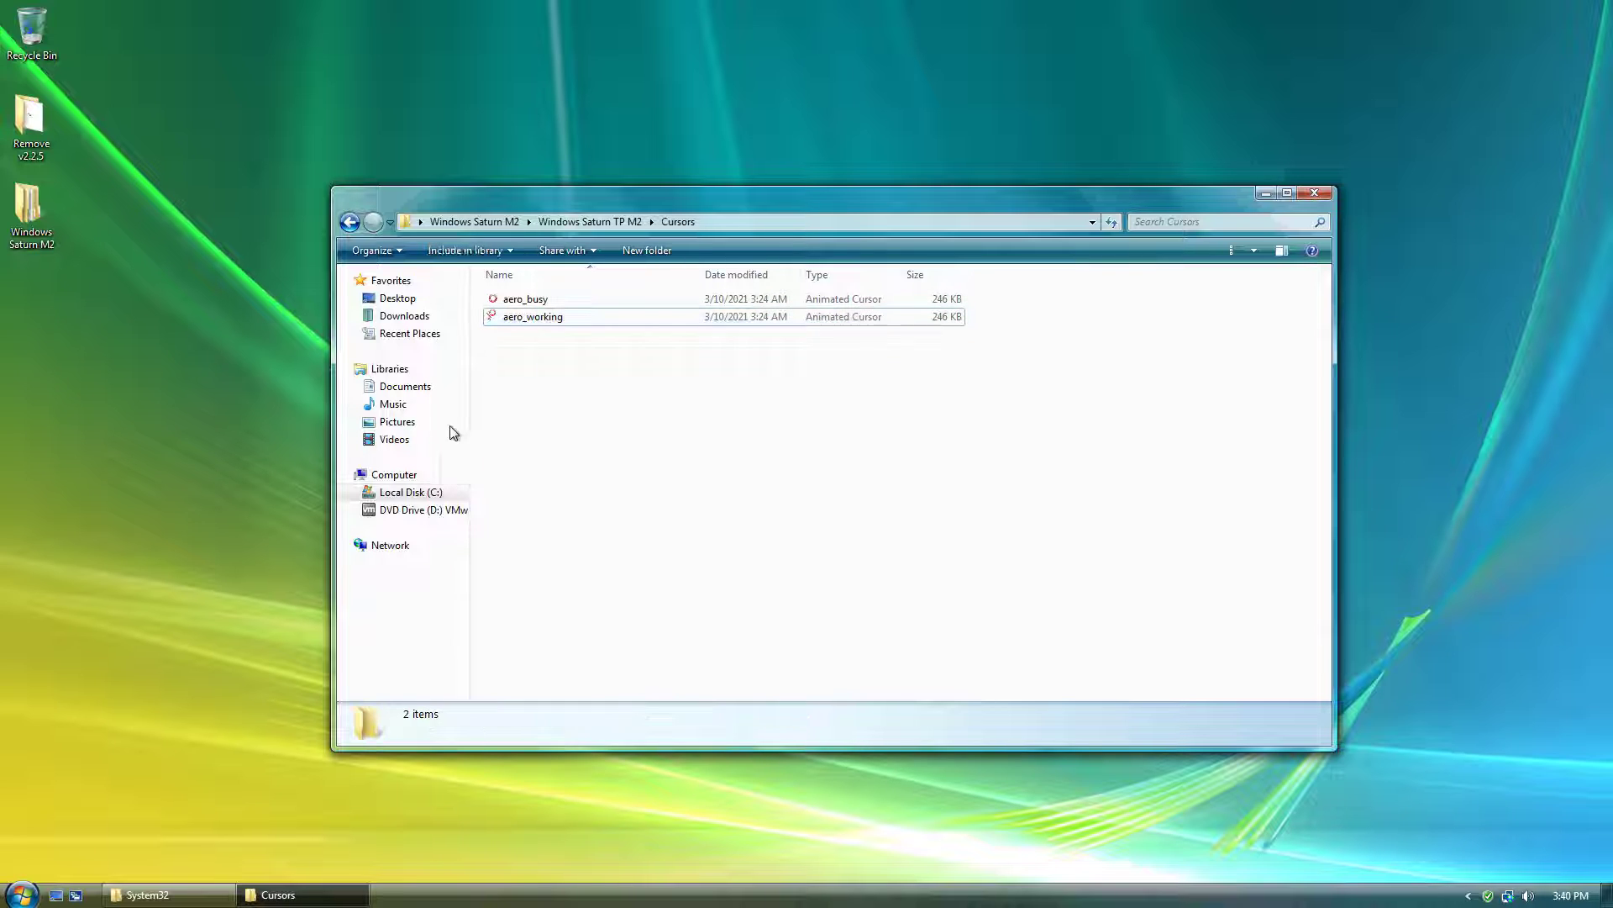
Apply the Windows 7 Aero theme in the desktop's Personalization settings and minimize that window
right_click(140, 548)
left_click(194, 744)
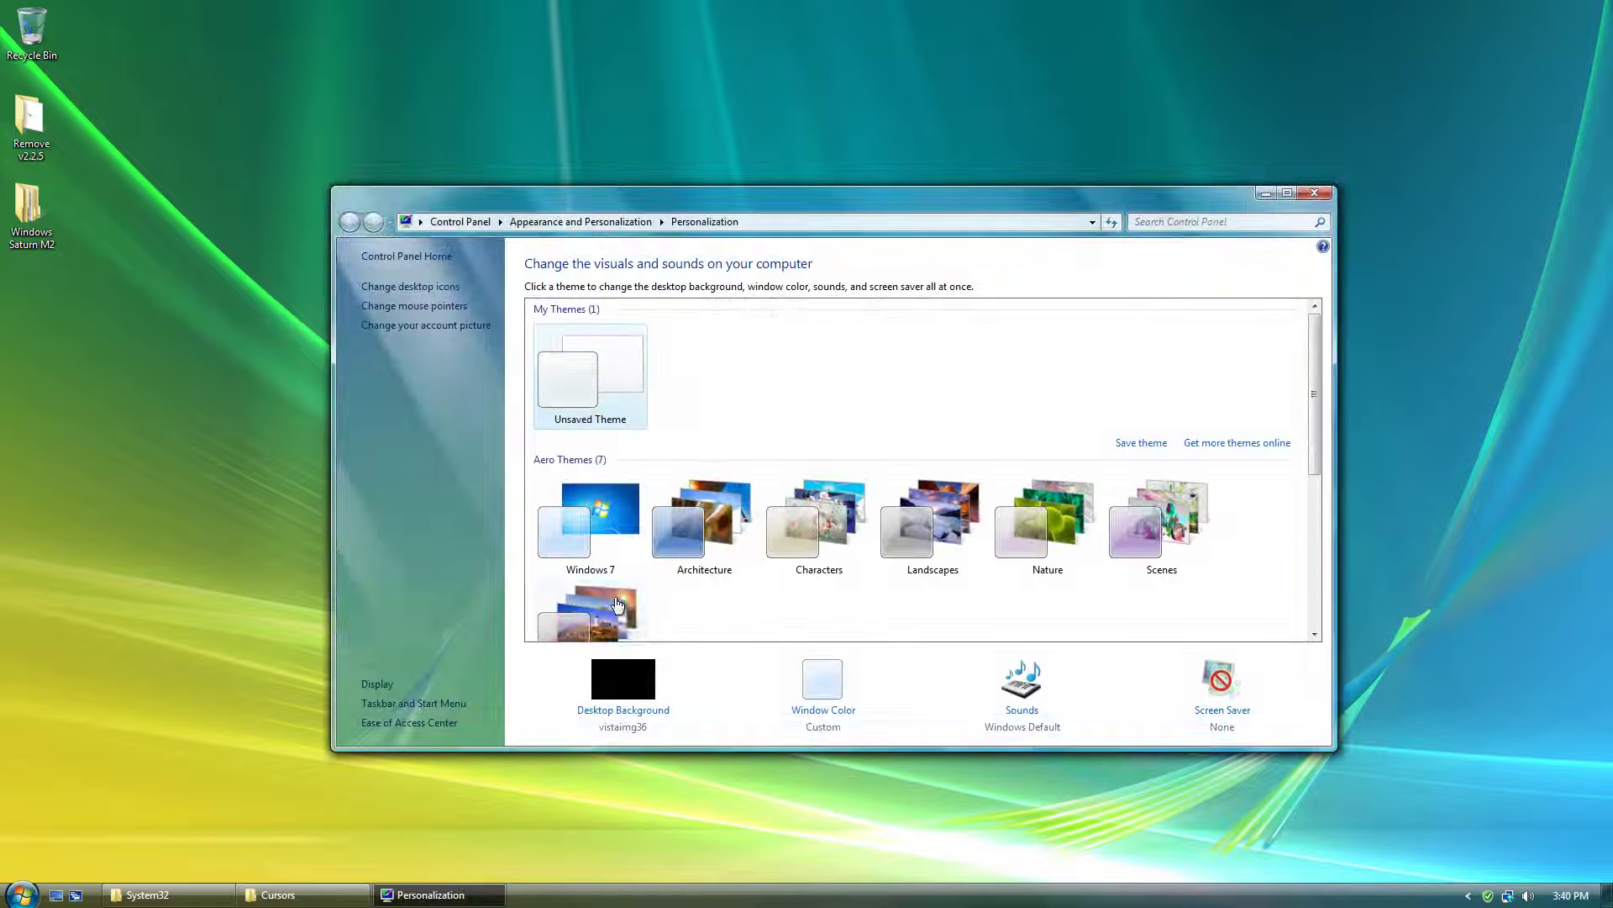
scroll(631, 541, "down", 3)
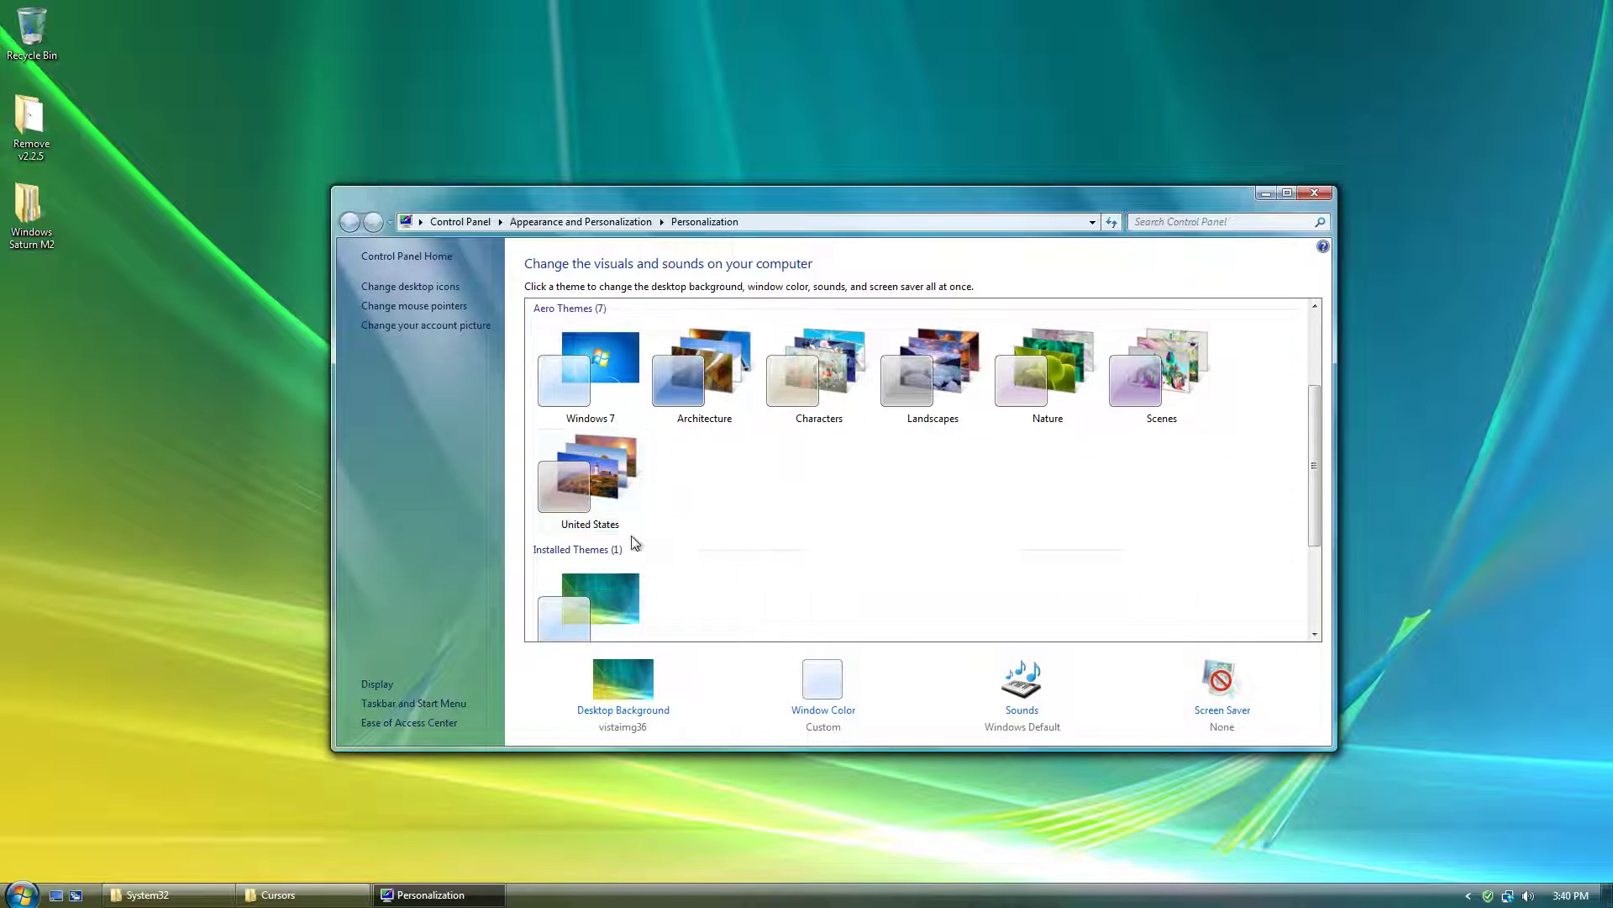
scroll(696, 577, "down", 5)
scroll(702, 576, "up", 8)
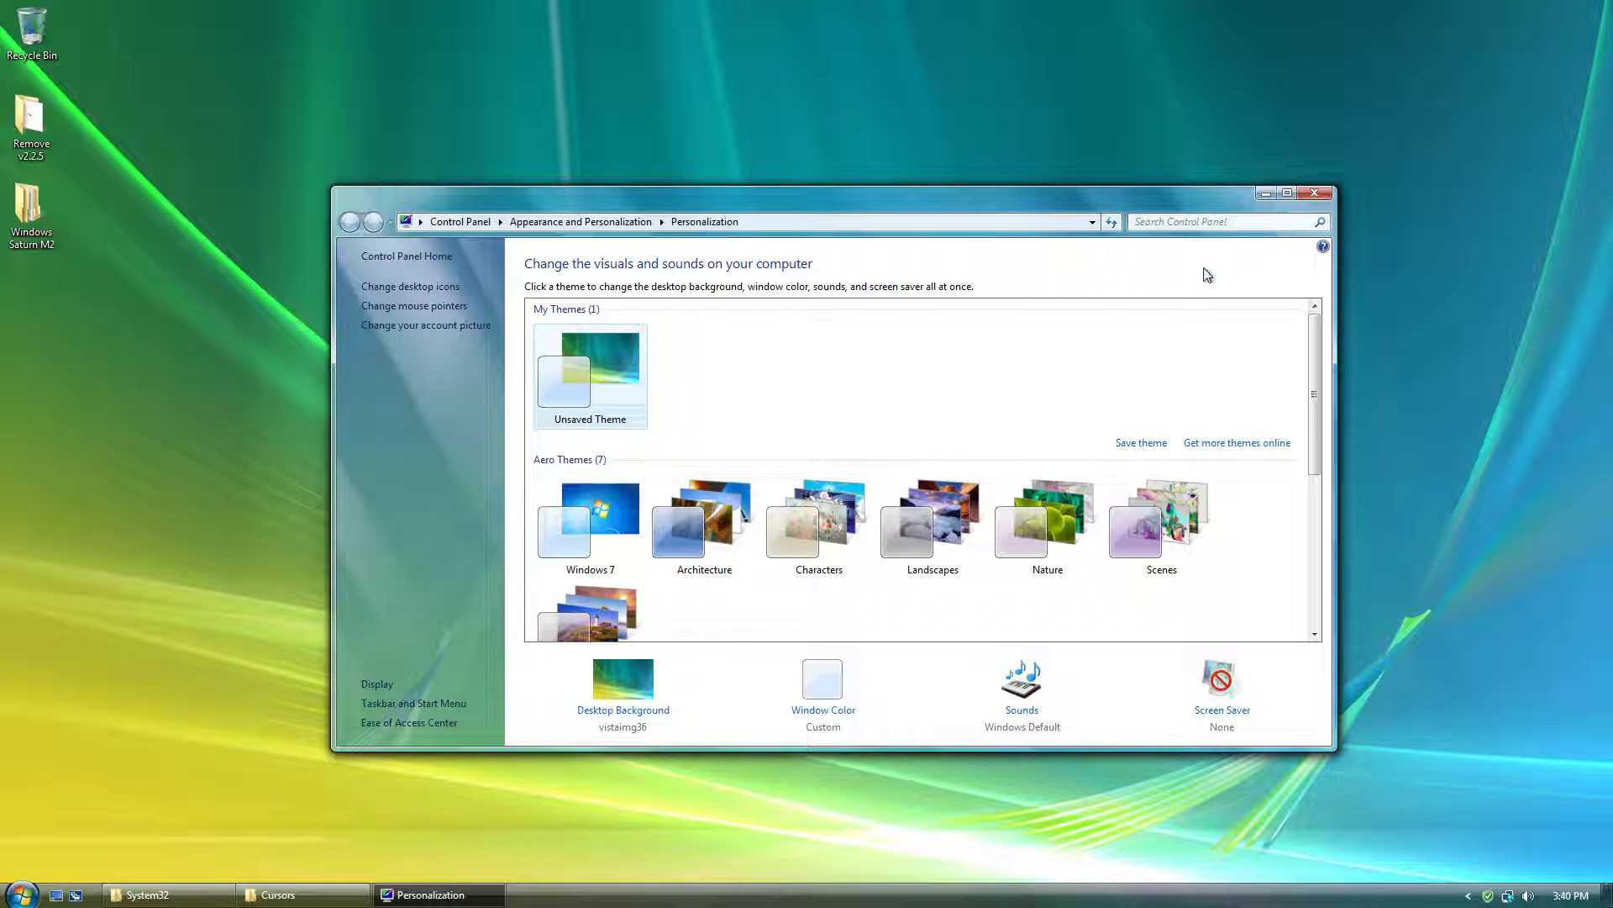
left_click(593, 536)
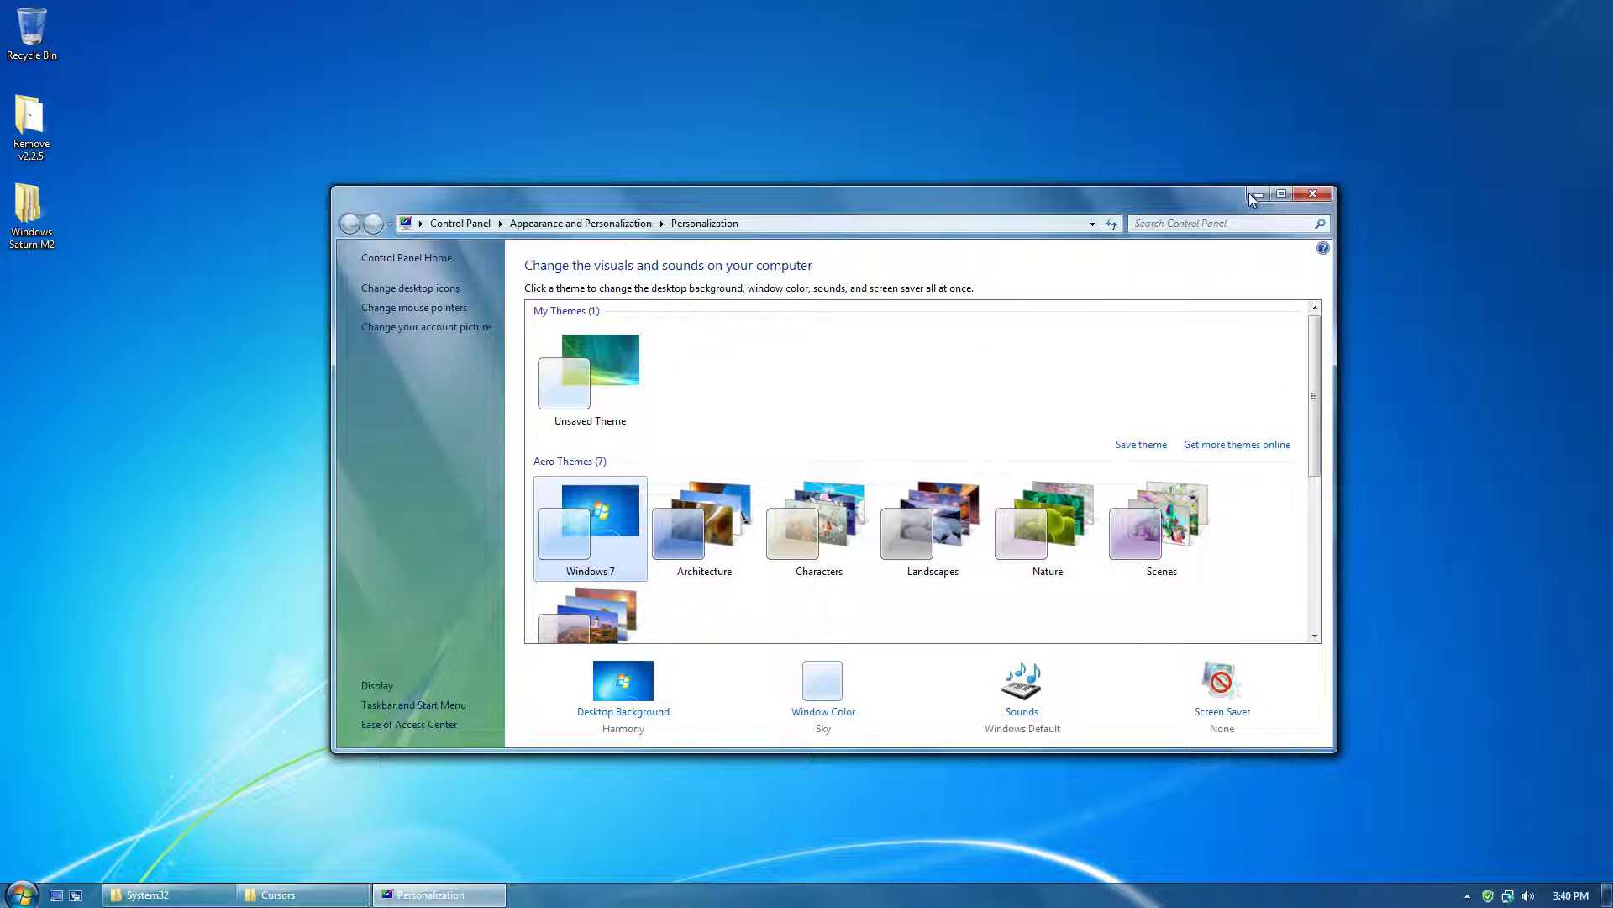
left_click(1255, 194)
Try to launch CustomizerGod from the CustomizerGod folder of Windows Saturn TP M2 with administrator approval
key("BackSpace")
key("Down")
key("Return")
key("BackSpace")
key("Down")
key("Up")
key("Return")
left_click(865, 396)
double_click(865, 408)
left_click(892, 518)
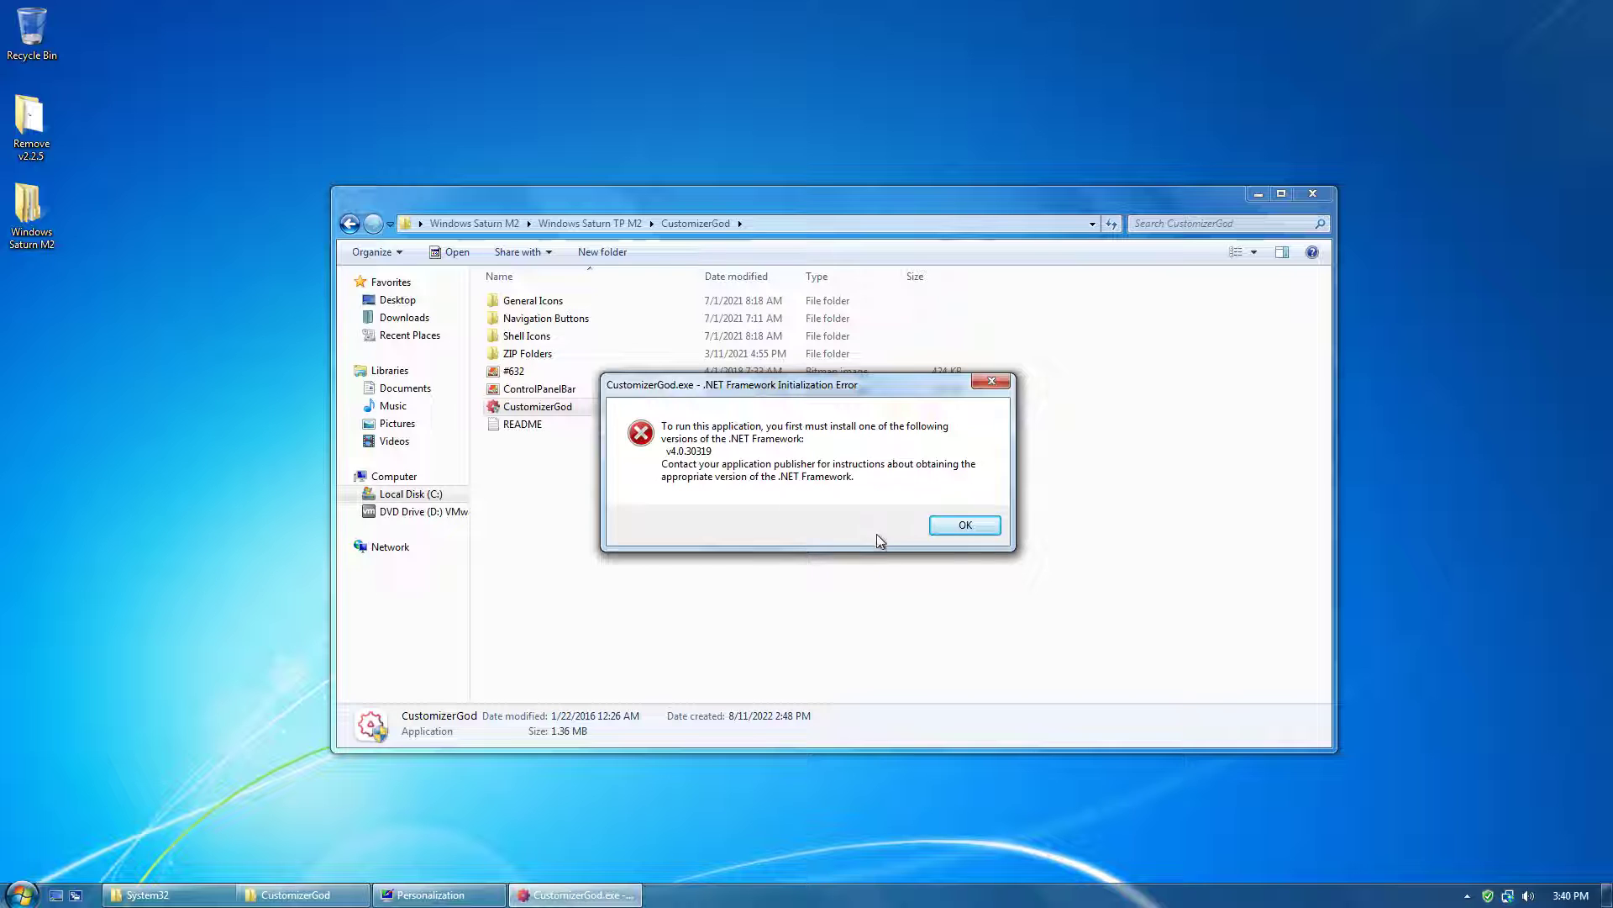
left_click(965, 527)
key("super")
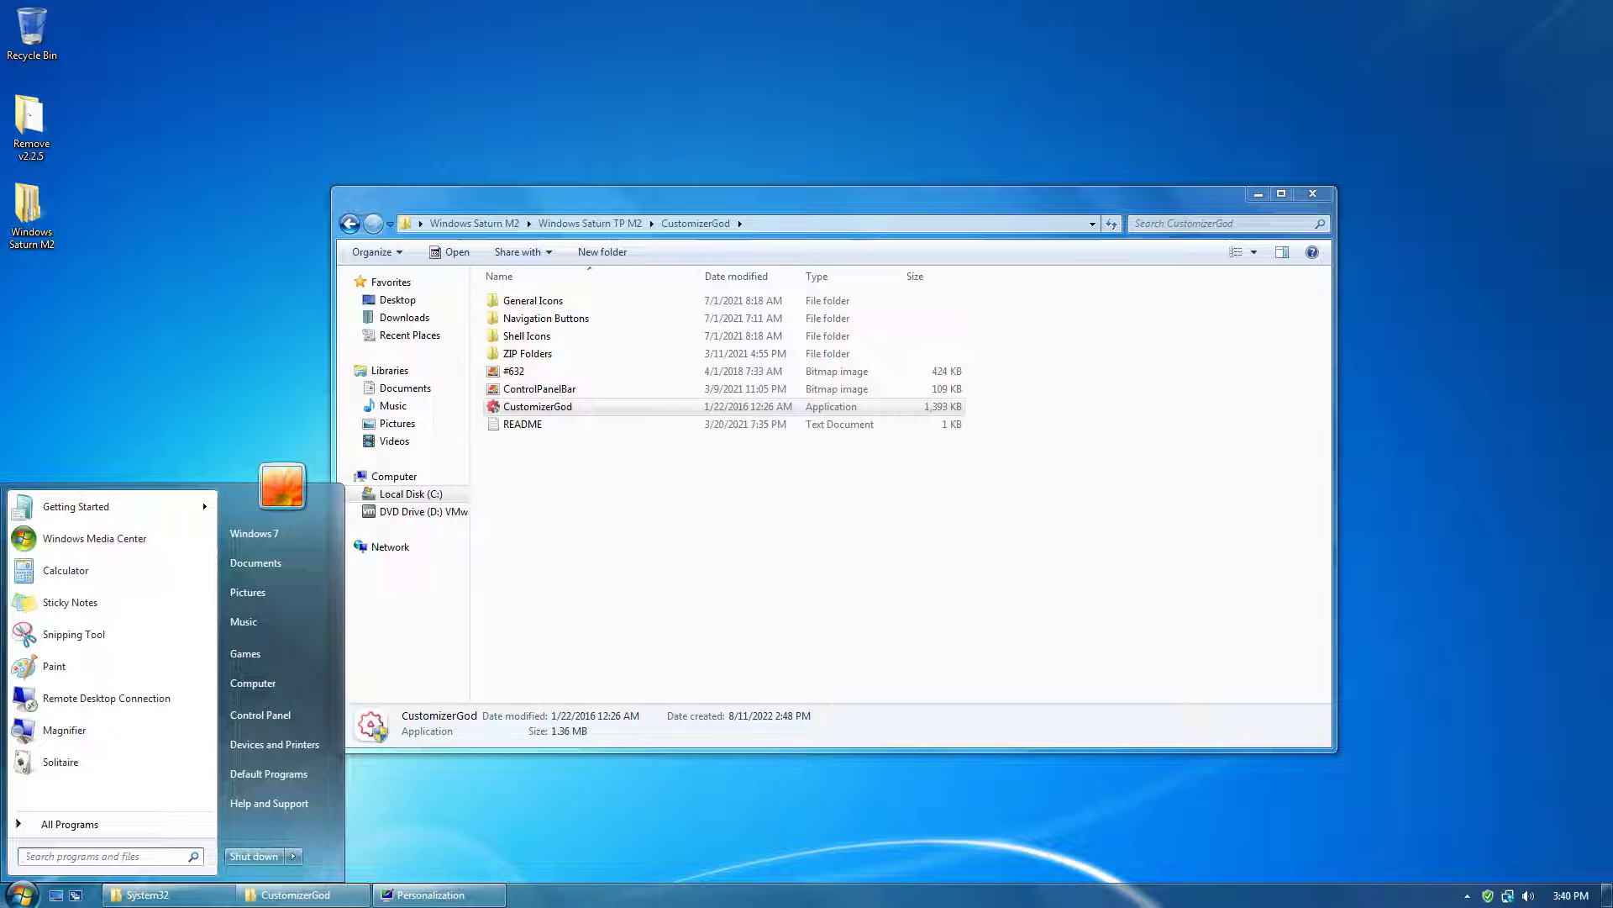
key("super")
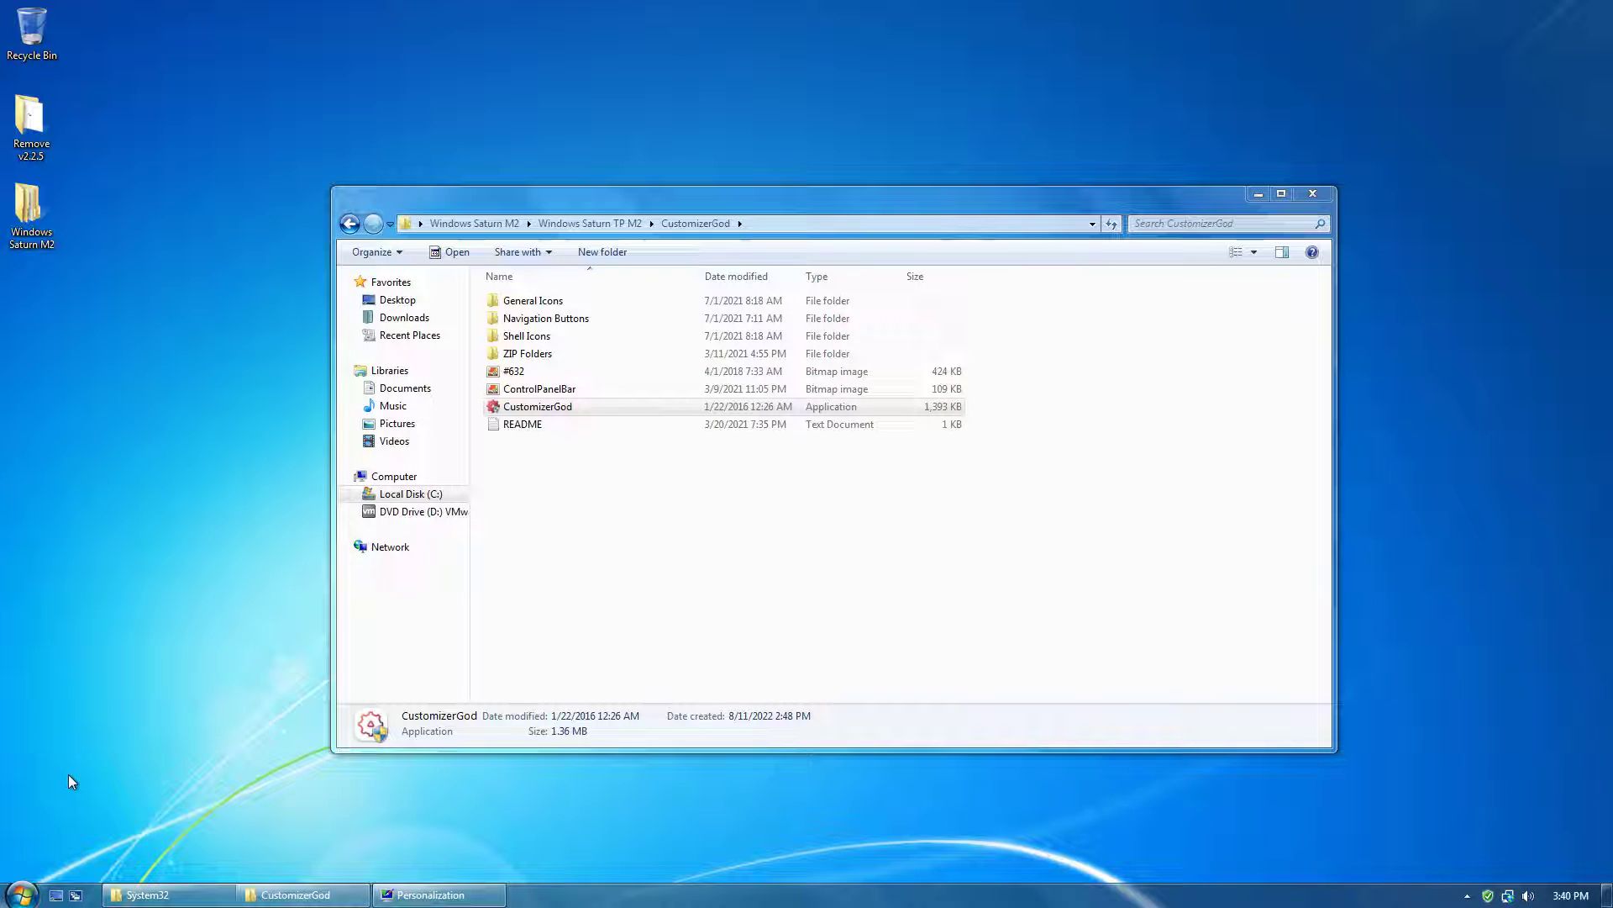
View the ControlPanelBar and #632 bitmap images in the CustomizerGod folder and close the viewer
left_click(661, 597)
double_click(661, 392)
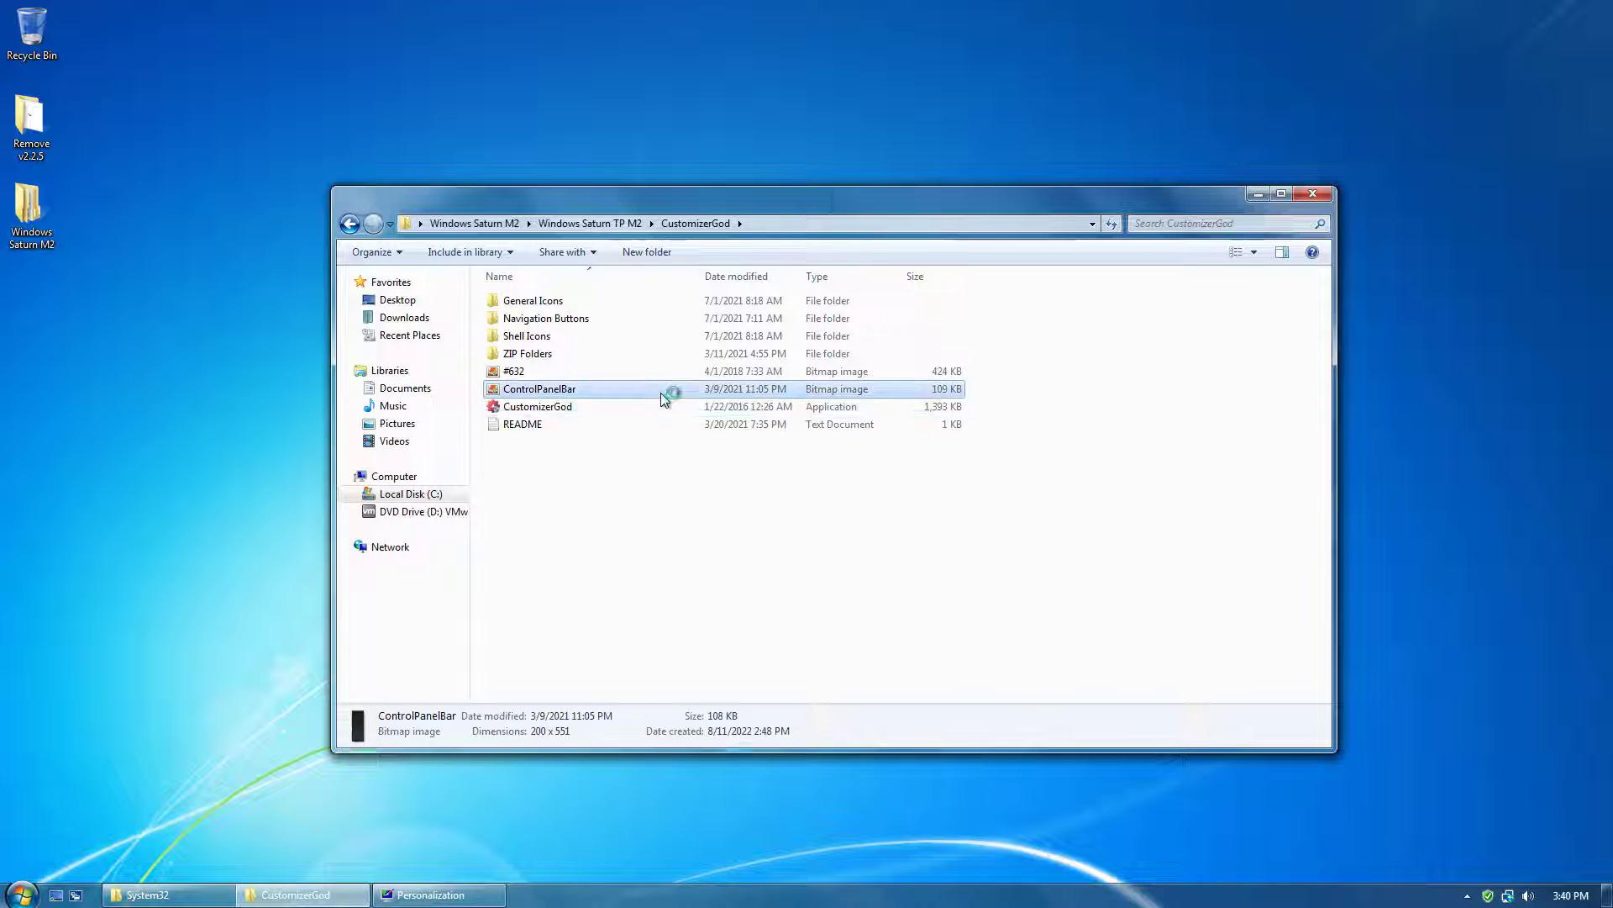
key("Left")
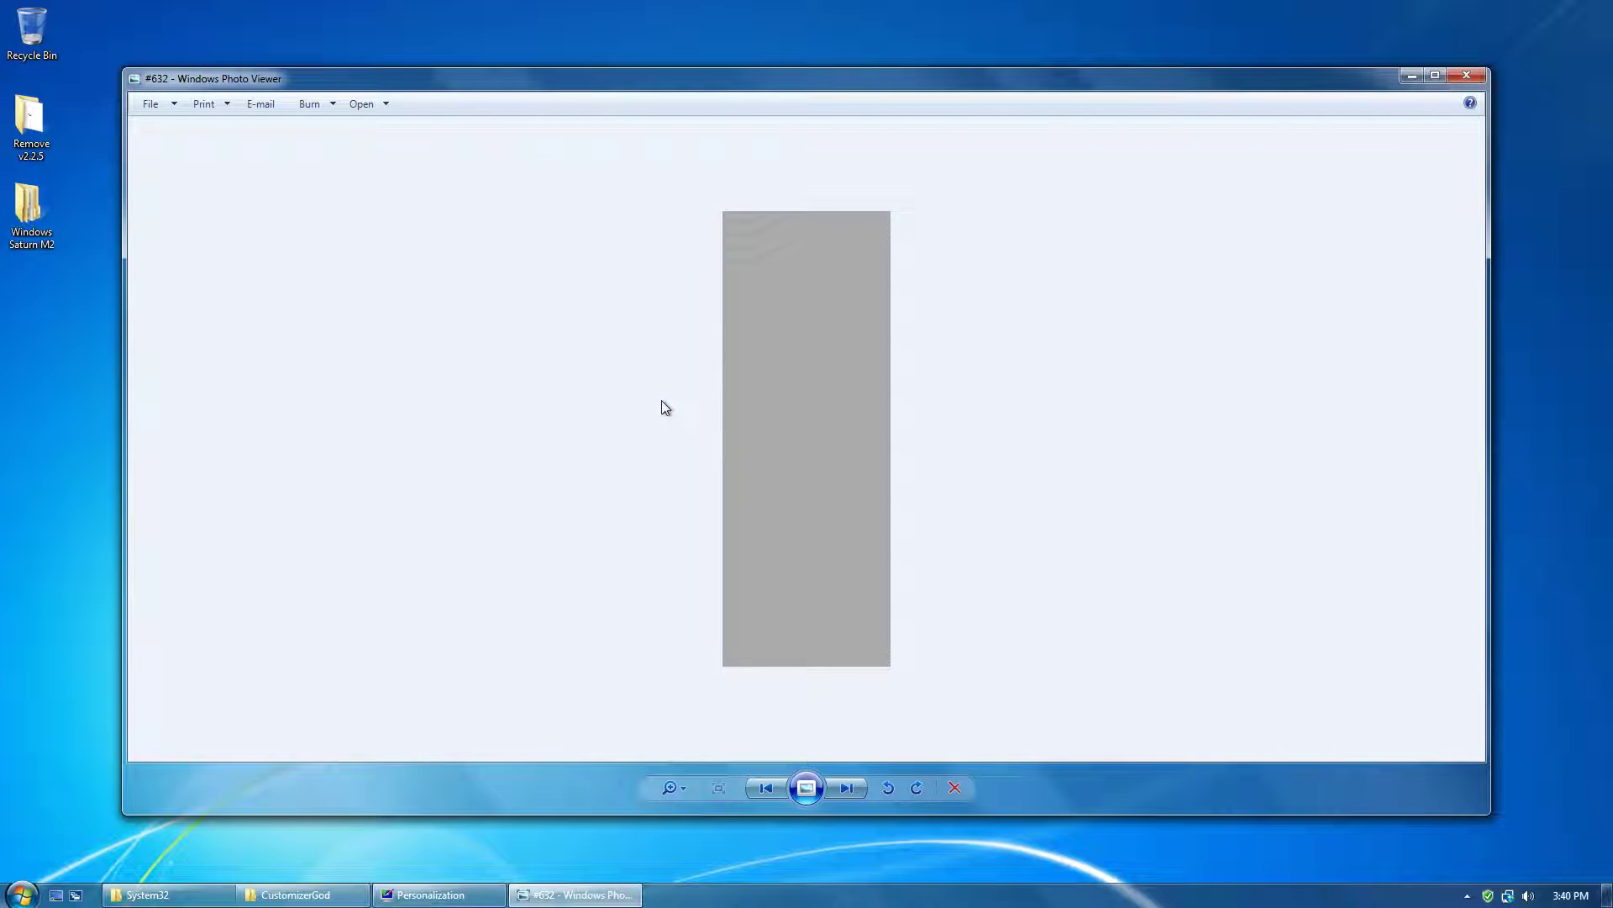
left_click(1453, 81)
Open the Colors image from the File Animation folder of Windows Saturn TP M2 and move its window lower
key("BackSpace")
key("Down")
key("Return")
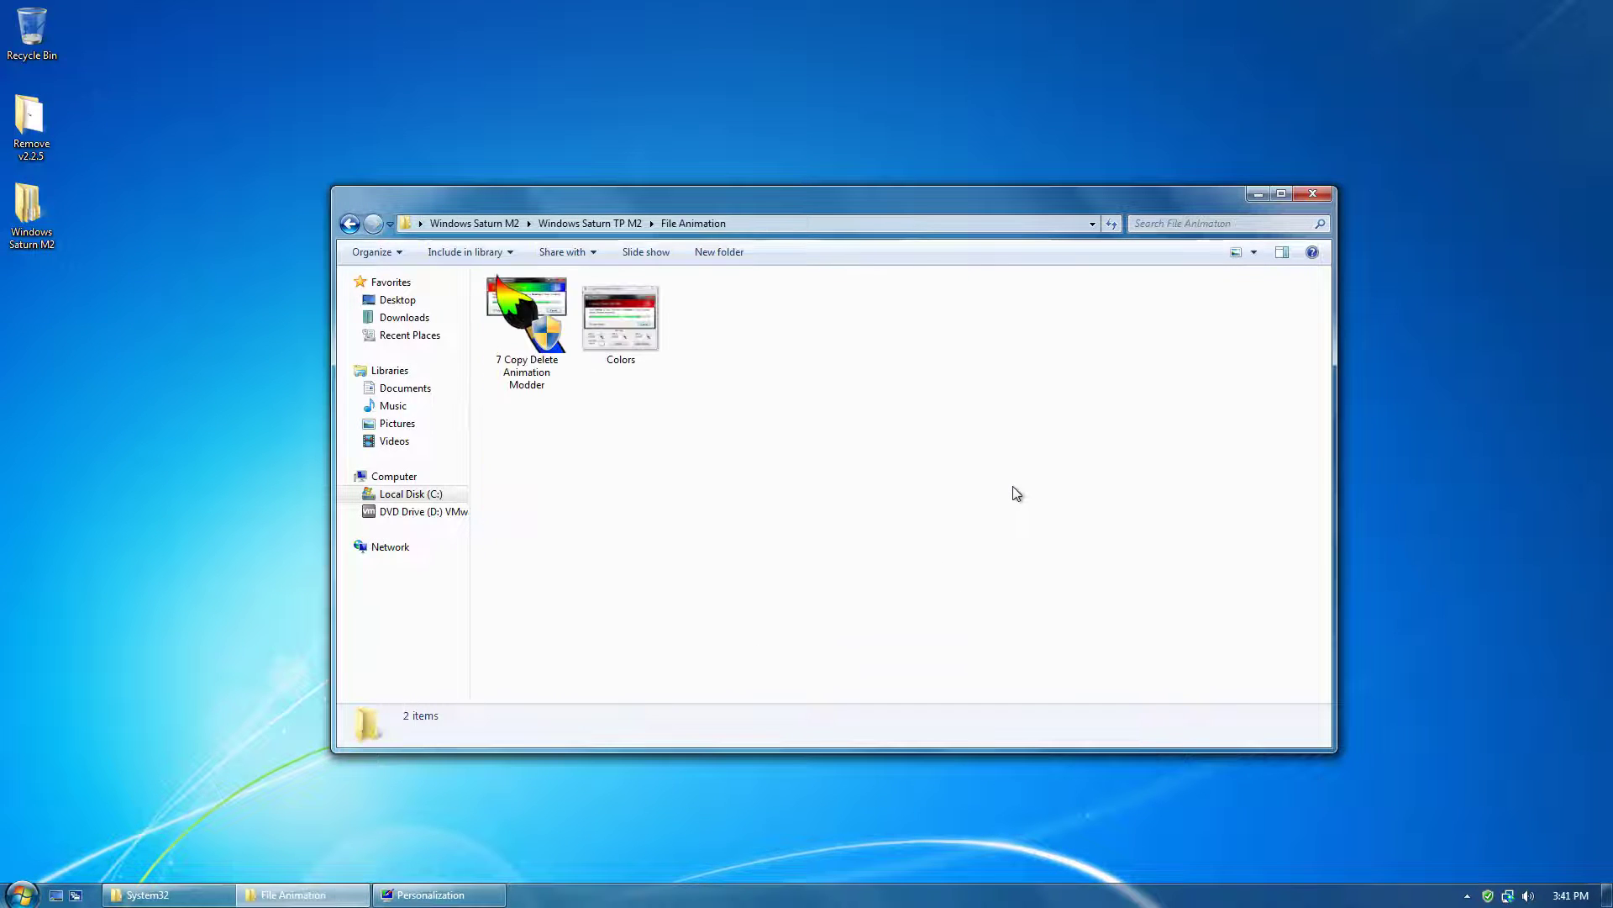
key("Right")
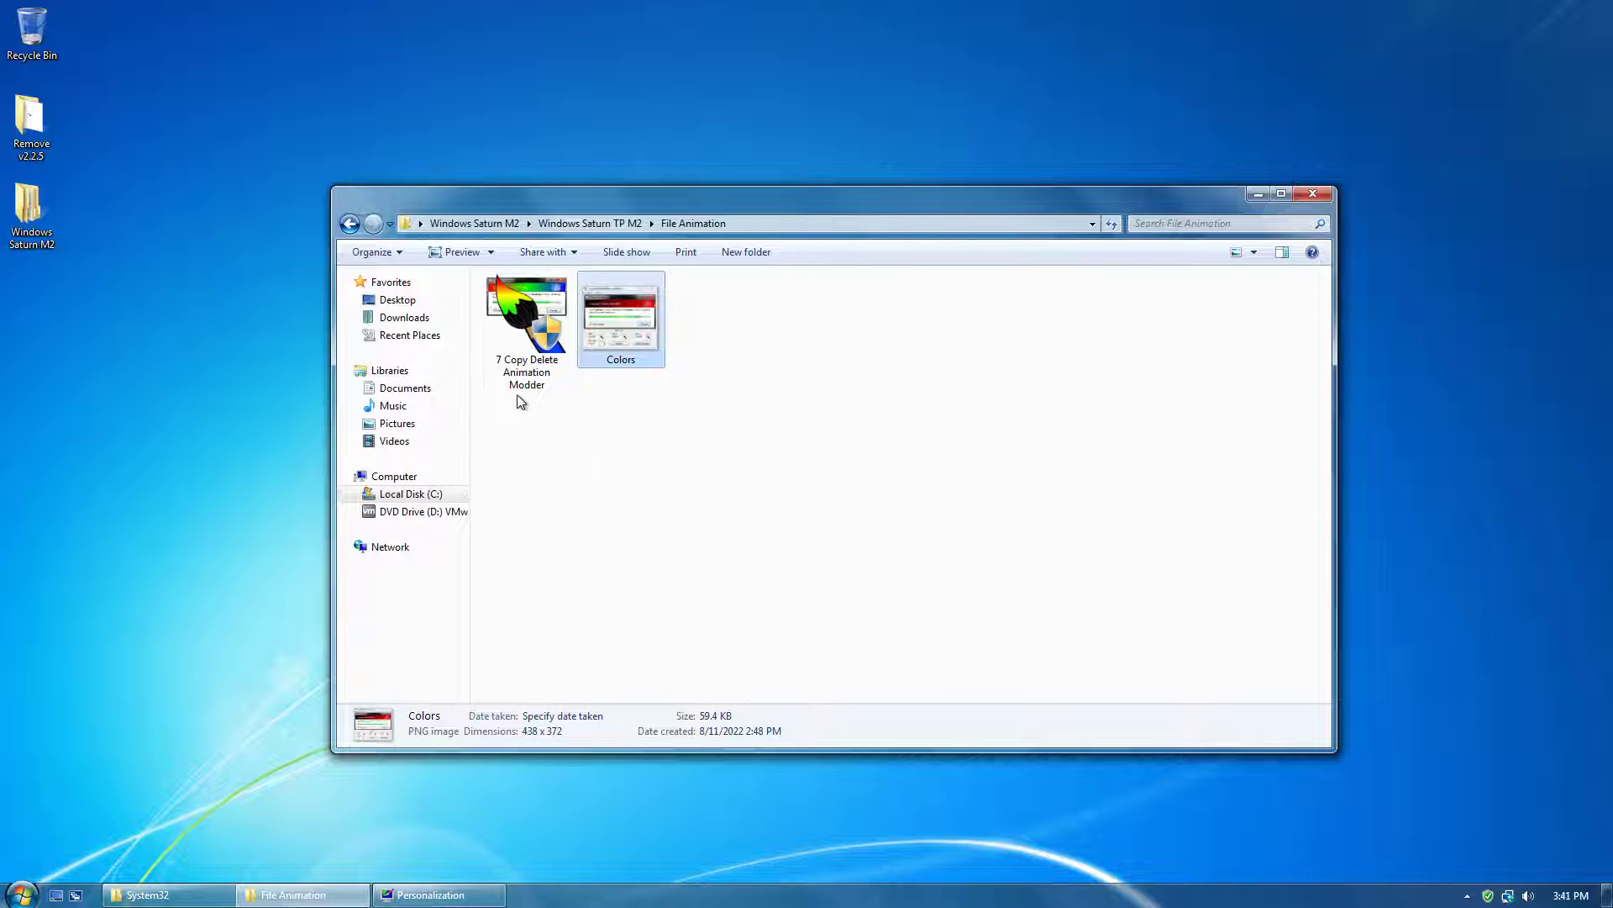
key("Return")
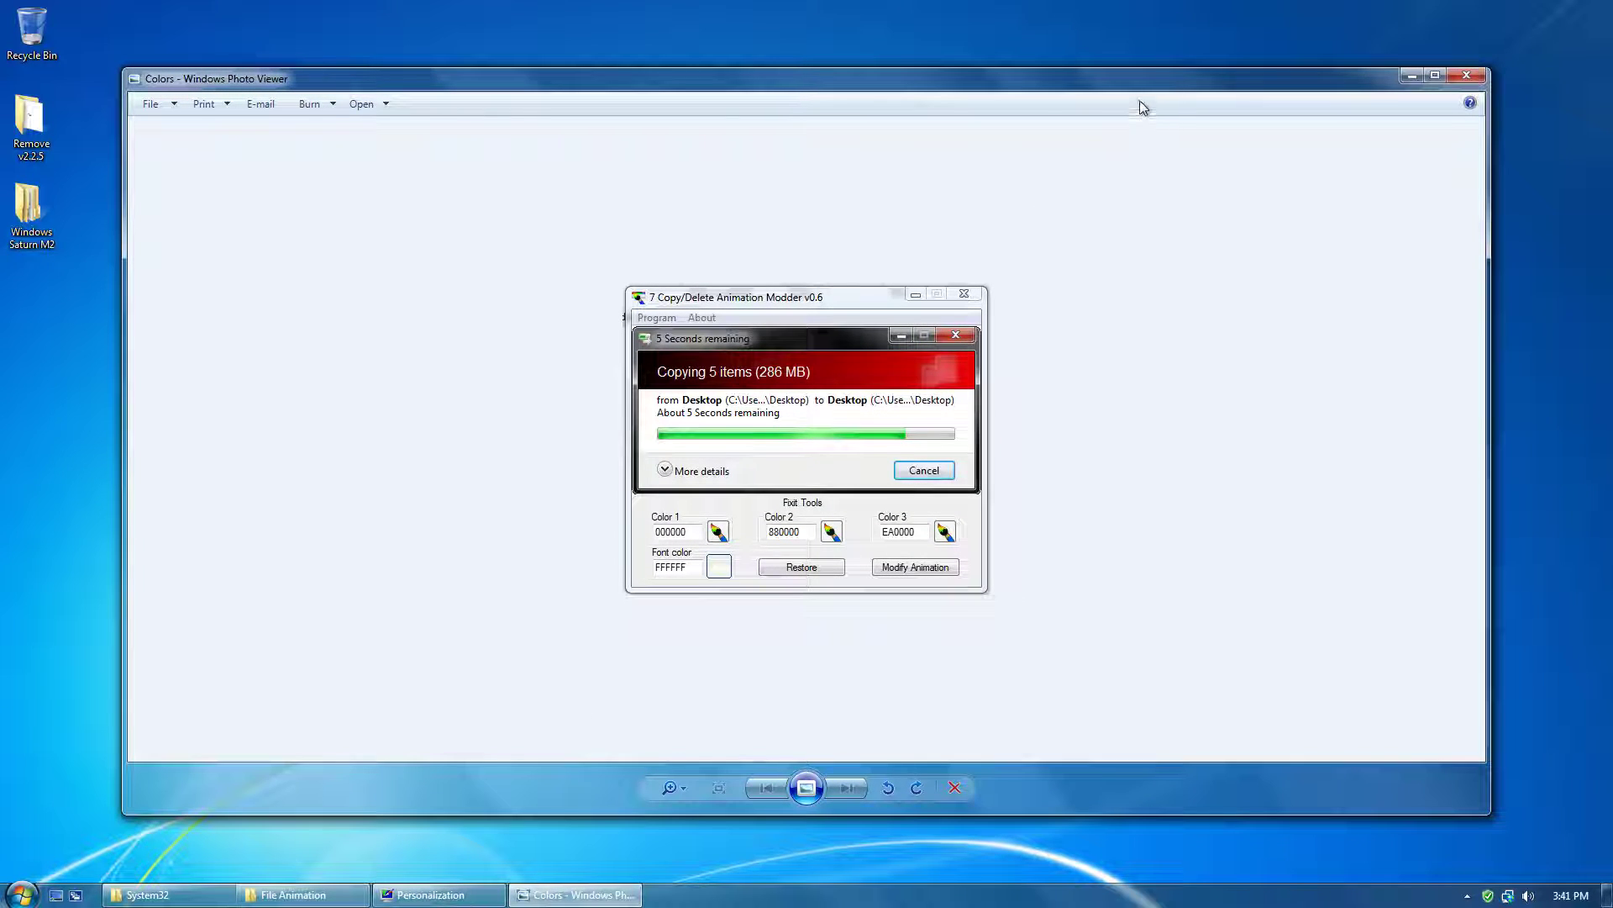
left_click_drag(1116, 79, 1057, 524)
Launch 7 Copy Delete Animation Modder with administrator approval and accept its agreement
left_click(562, 367)
double_click(561, 367)
left_click(929, 520)
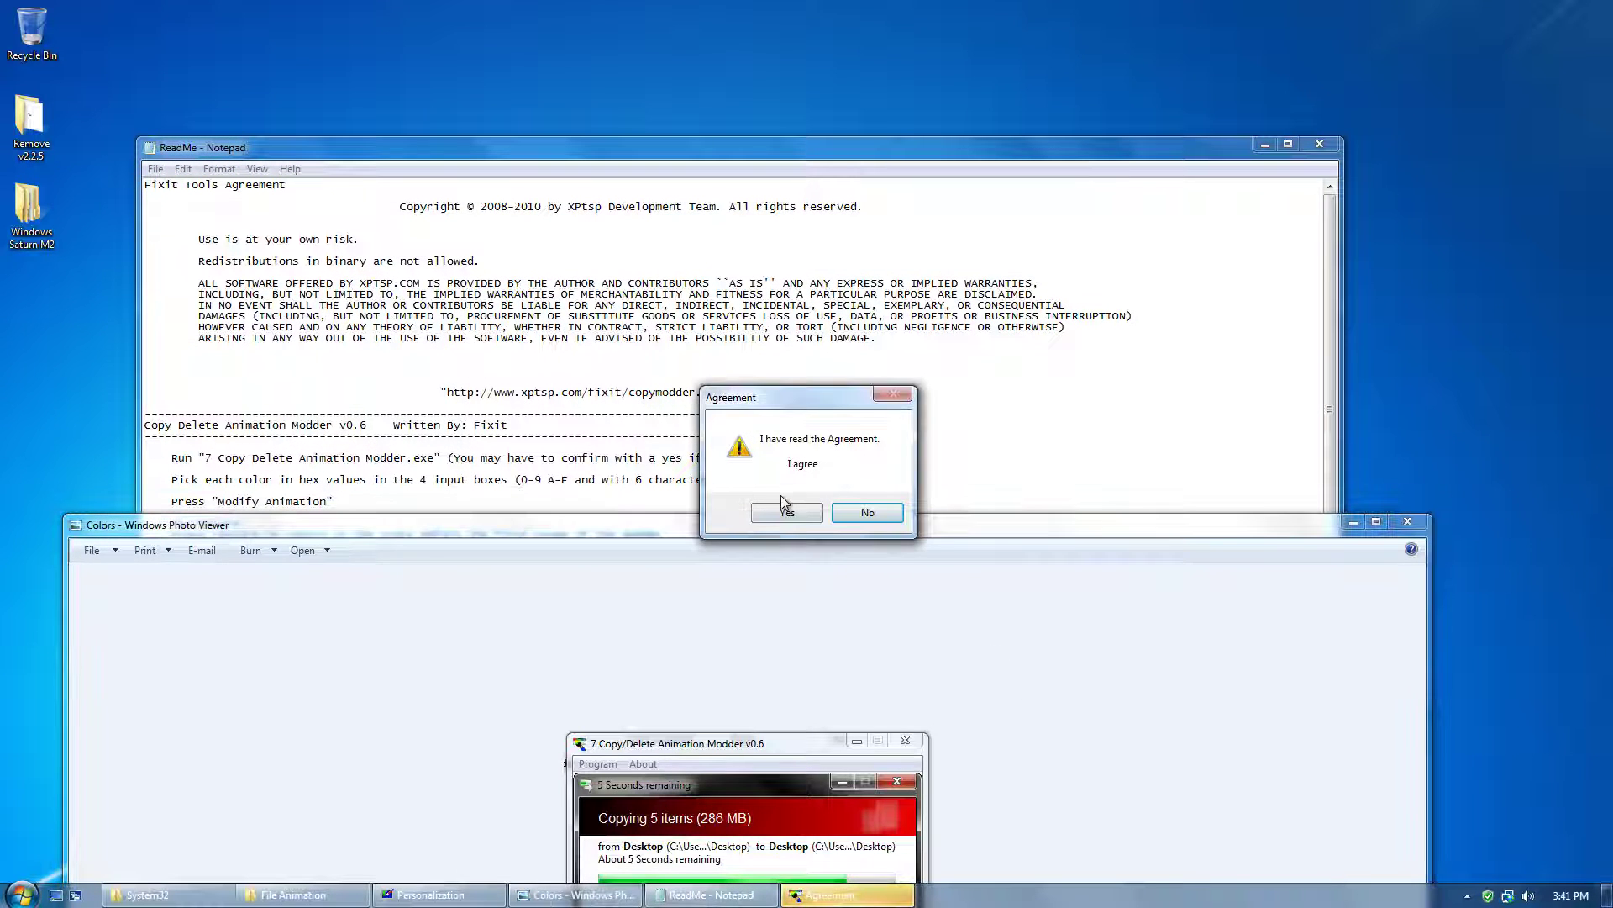
left_click(786, 511)
Check the Colors reference image and set Color 1 in the animation modder to 000000
left_click_drag(1187, 533, 1255, 147)
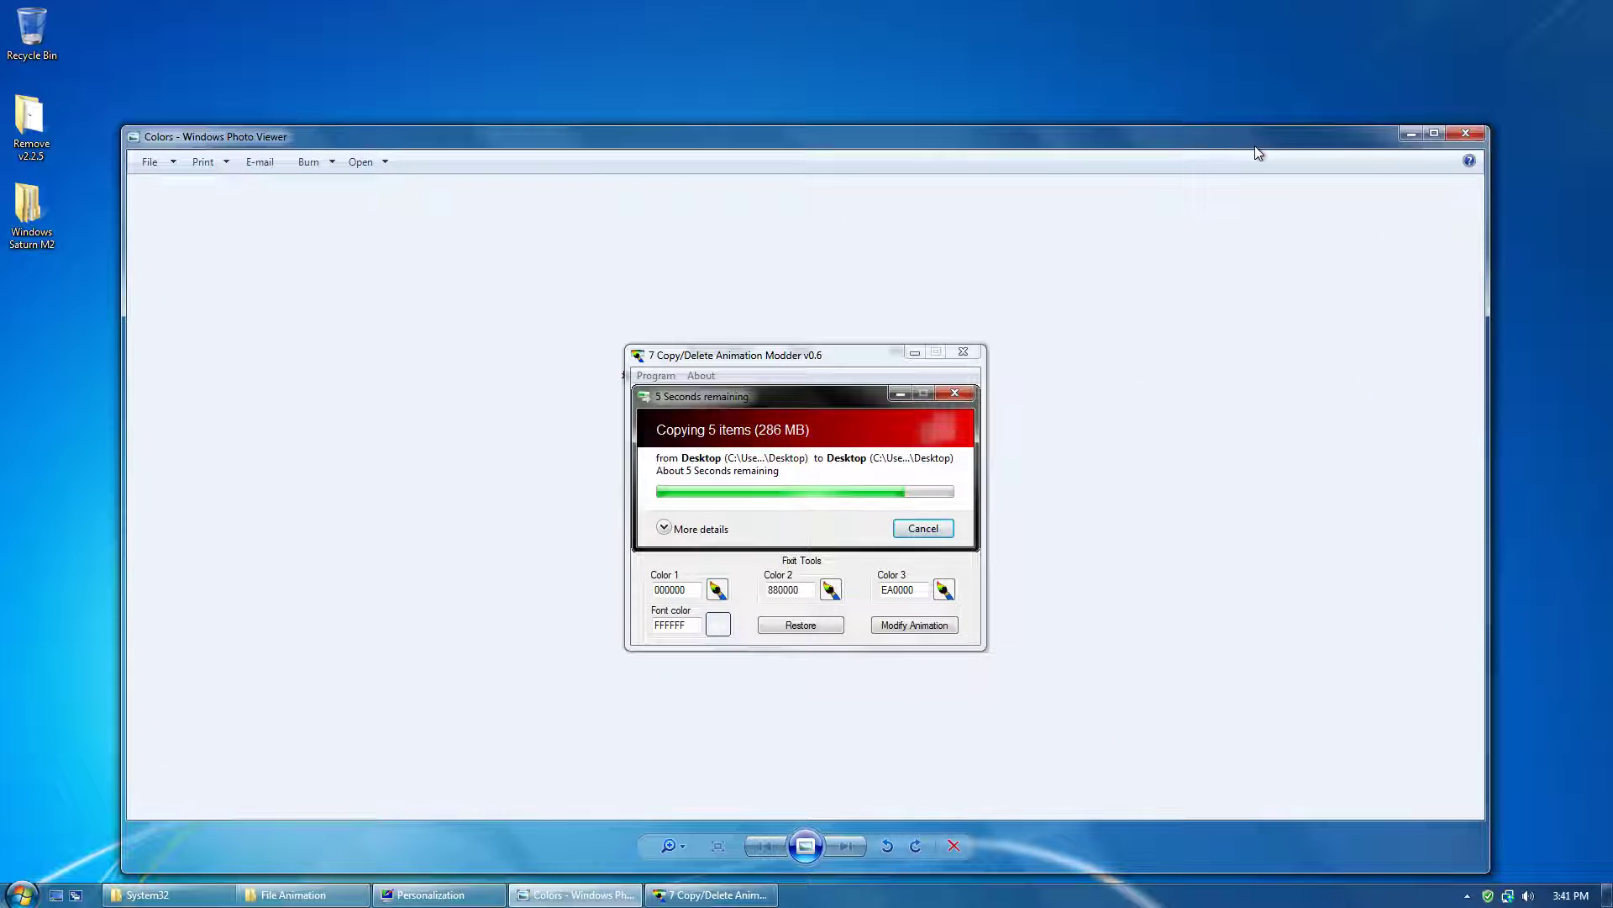
left_click(1410, 134)
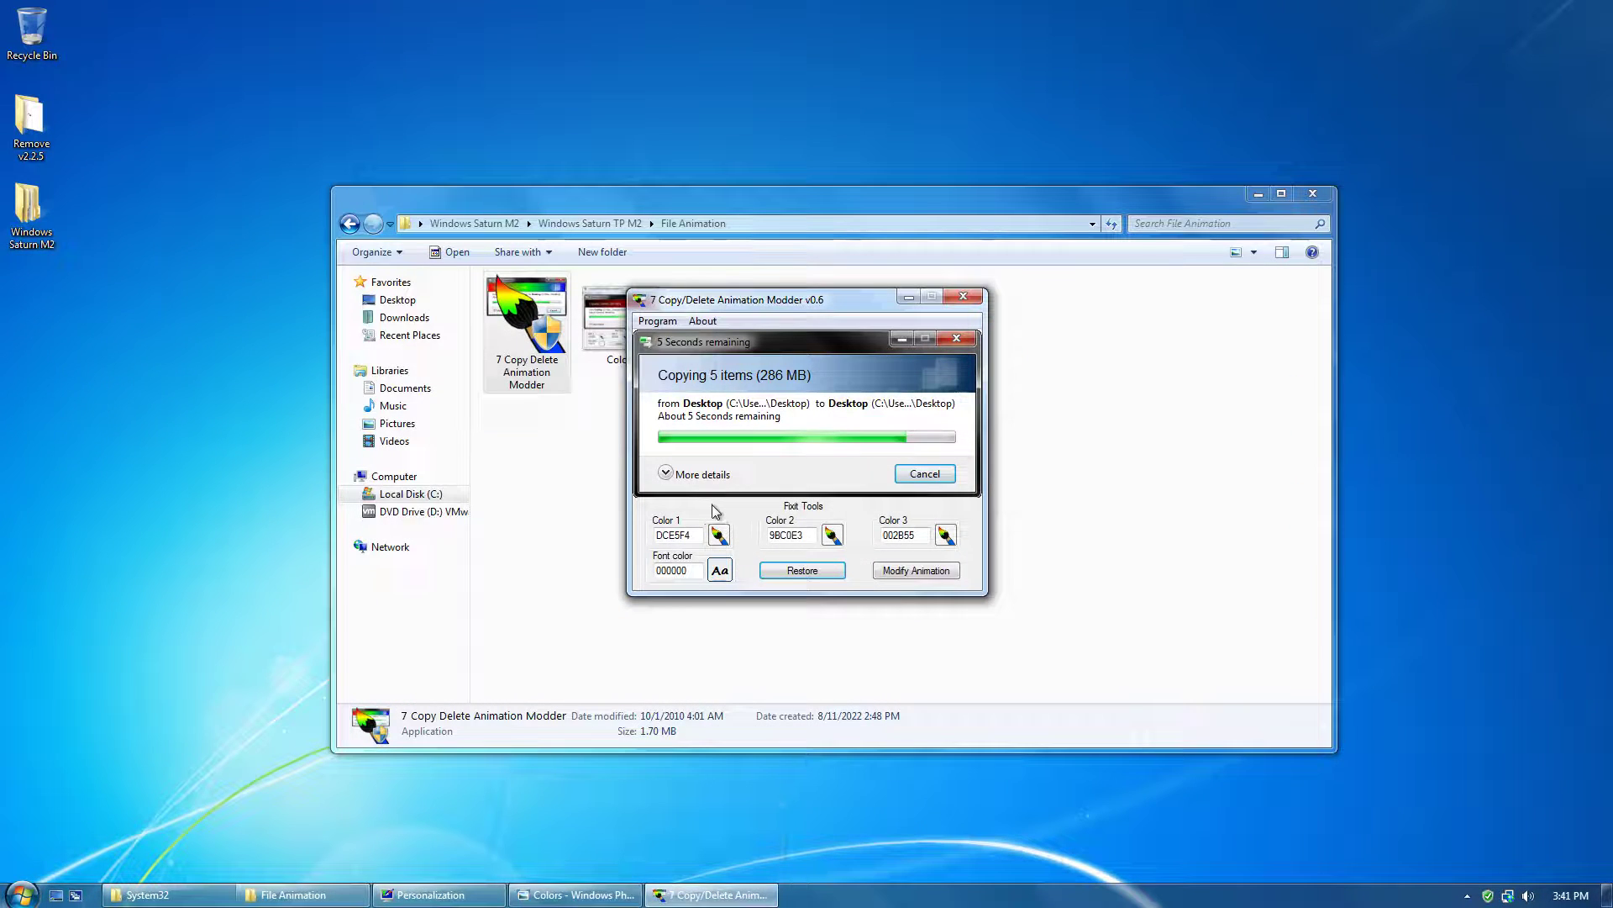
double_click(693, 535)
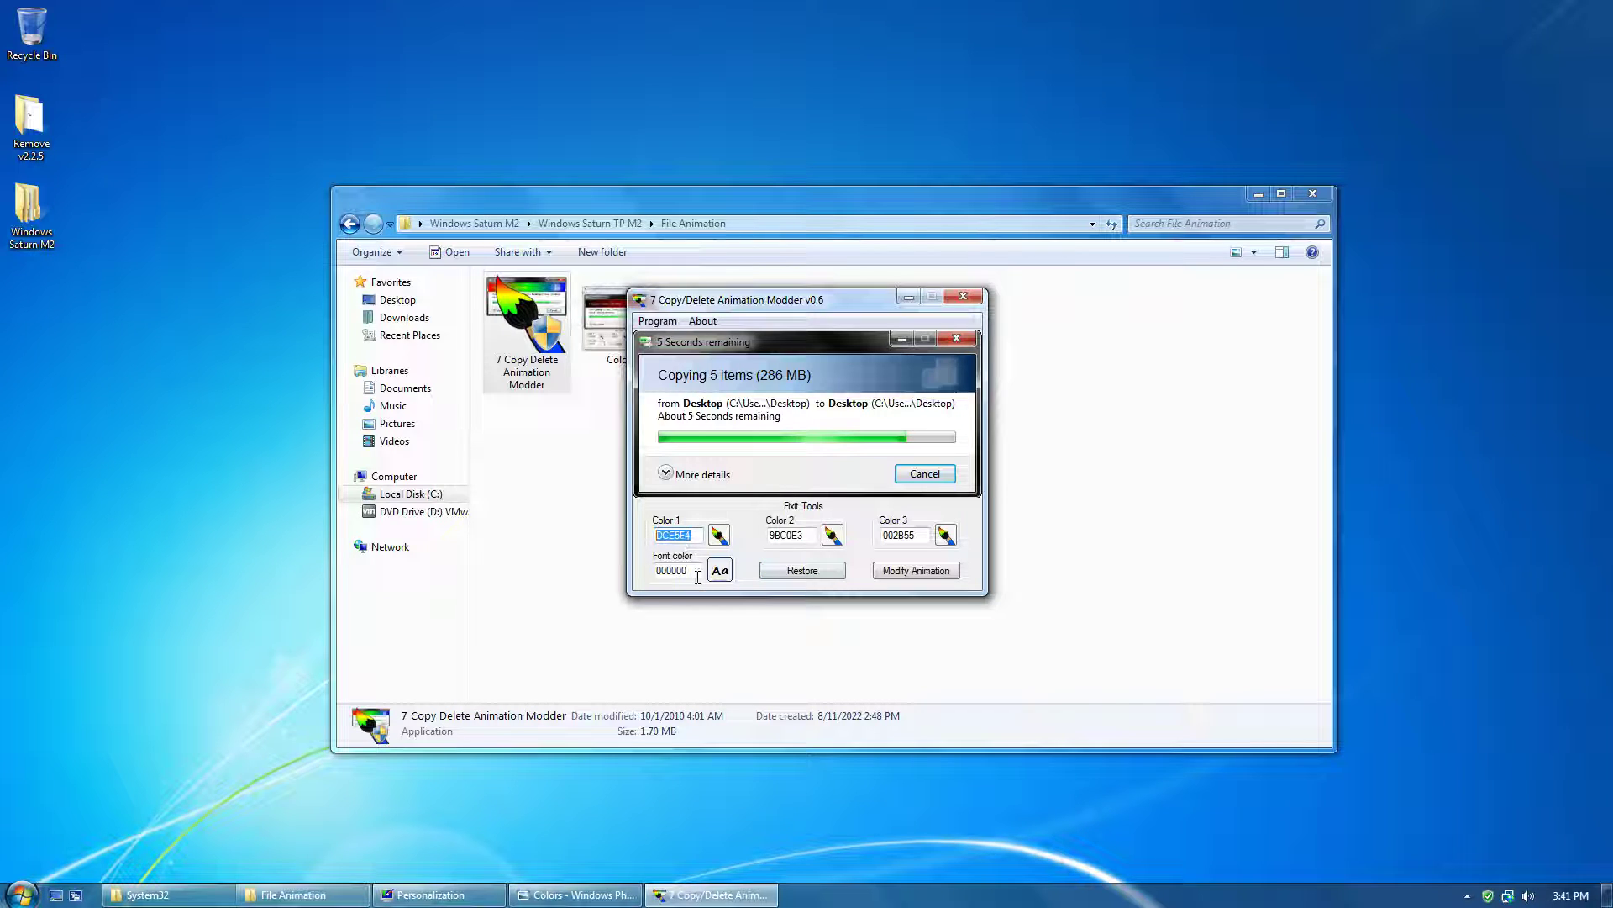
double_click(669, 573)
right_click(667, 579)
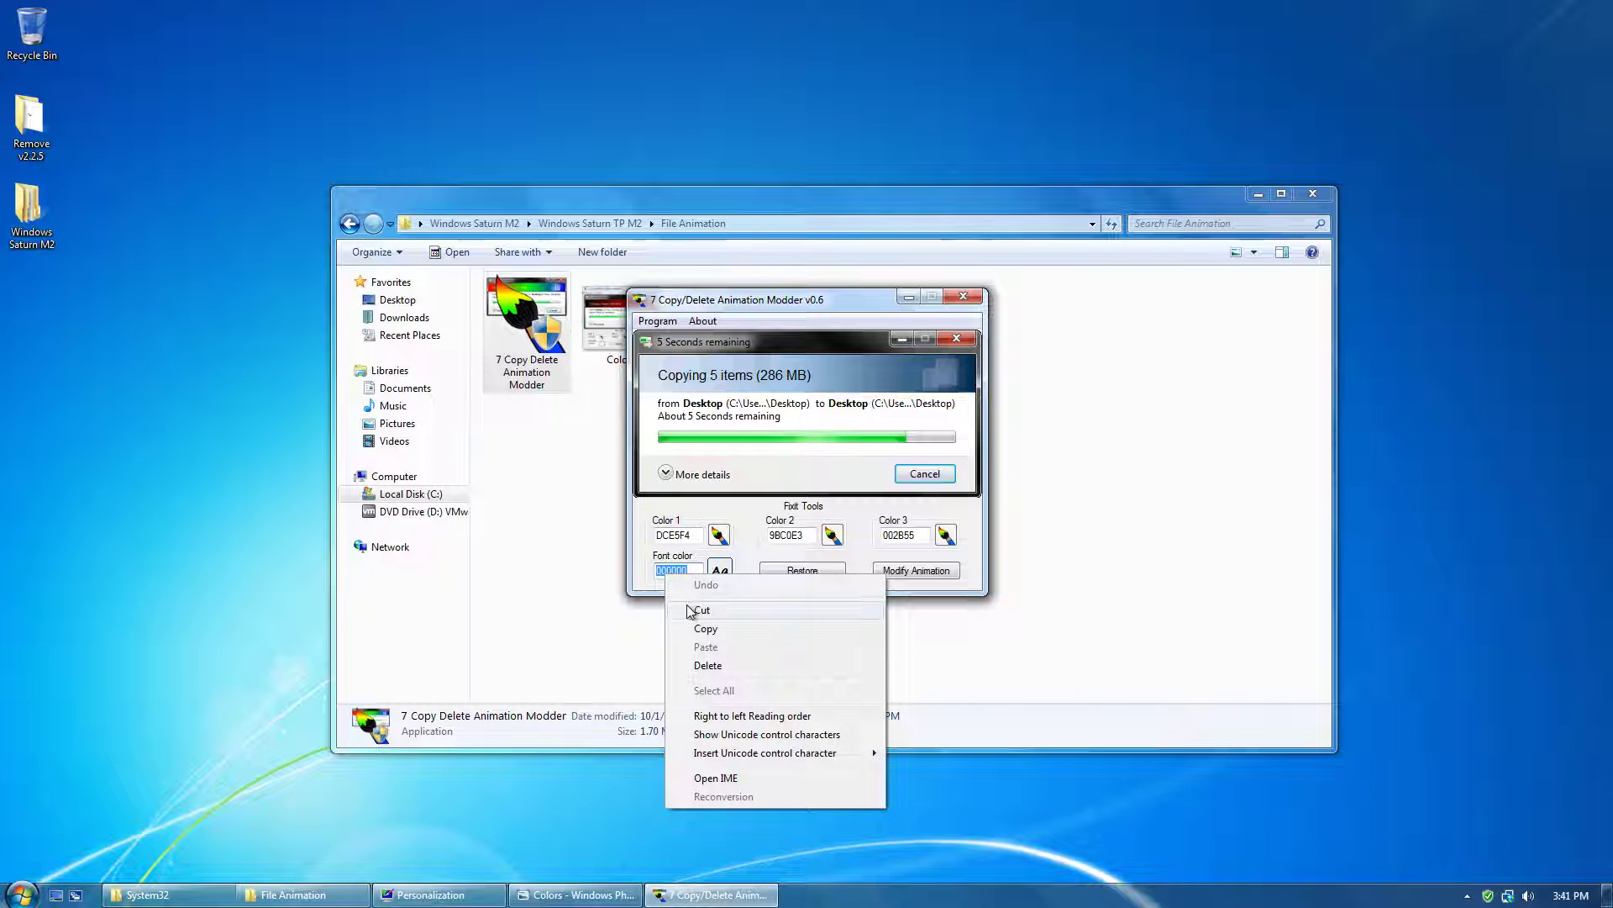
left_click(694, 632)
left_click_drag(698, 540, 653, 532)
key("BackSpace")
key("ctrl+v")
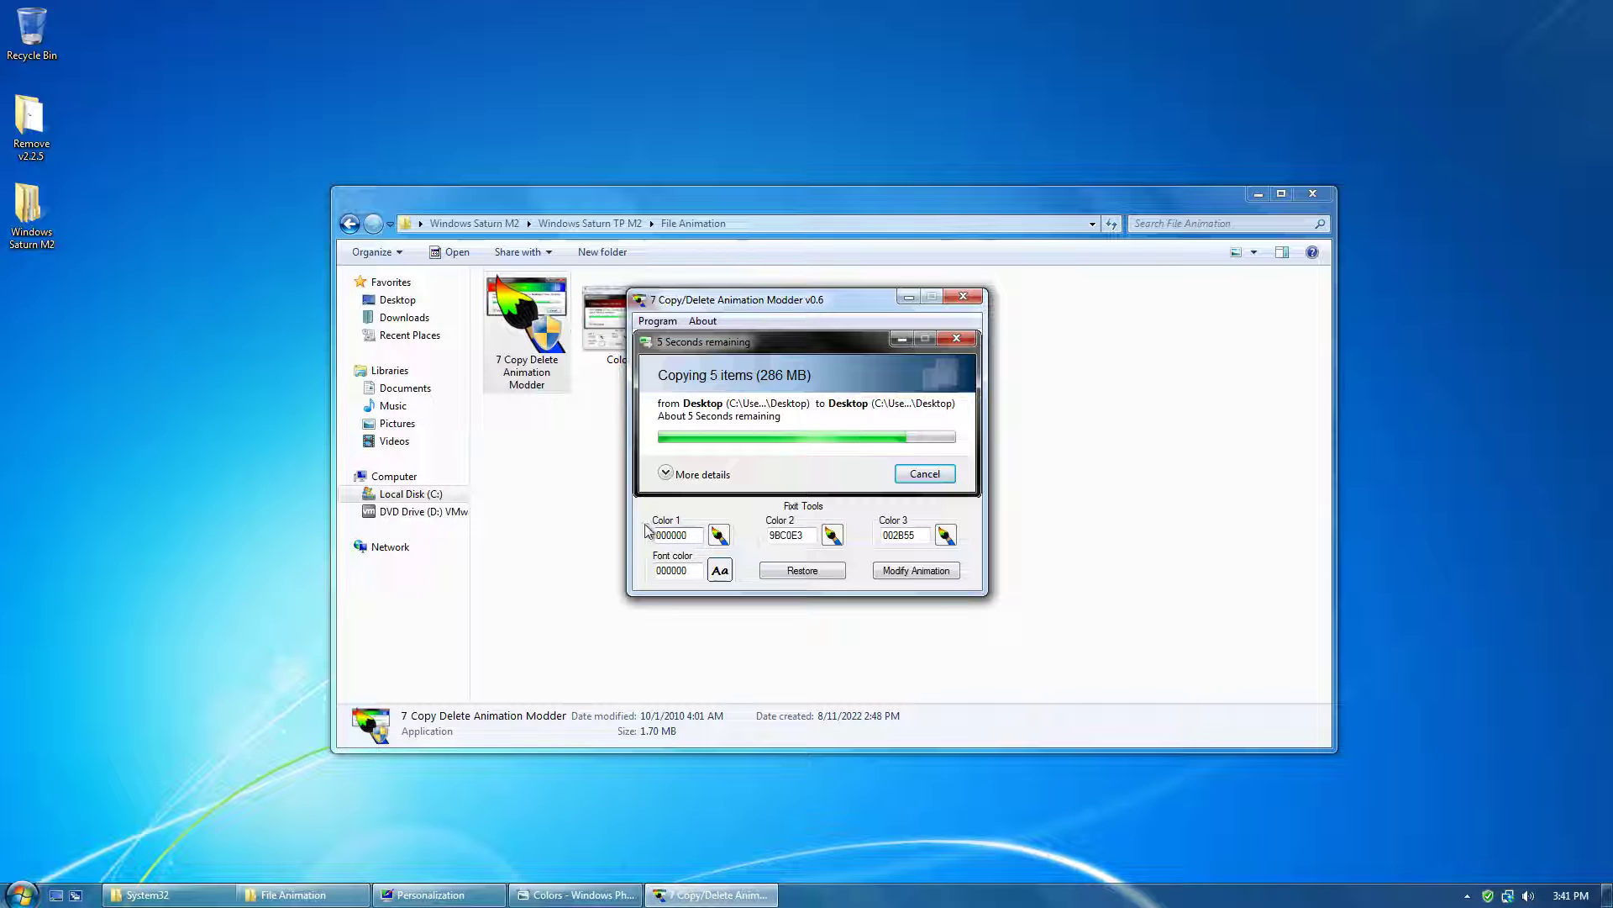
Set Color 2 in the animation modder to 880000 according to the Colors reference image
left_click(804, 539)
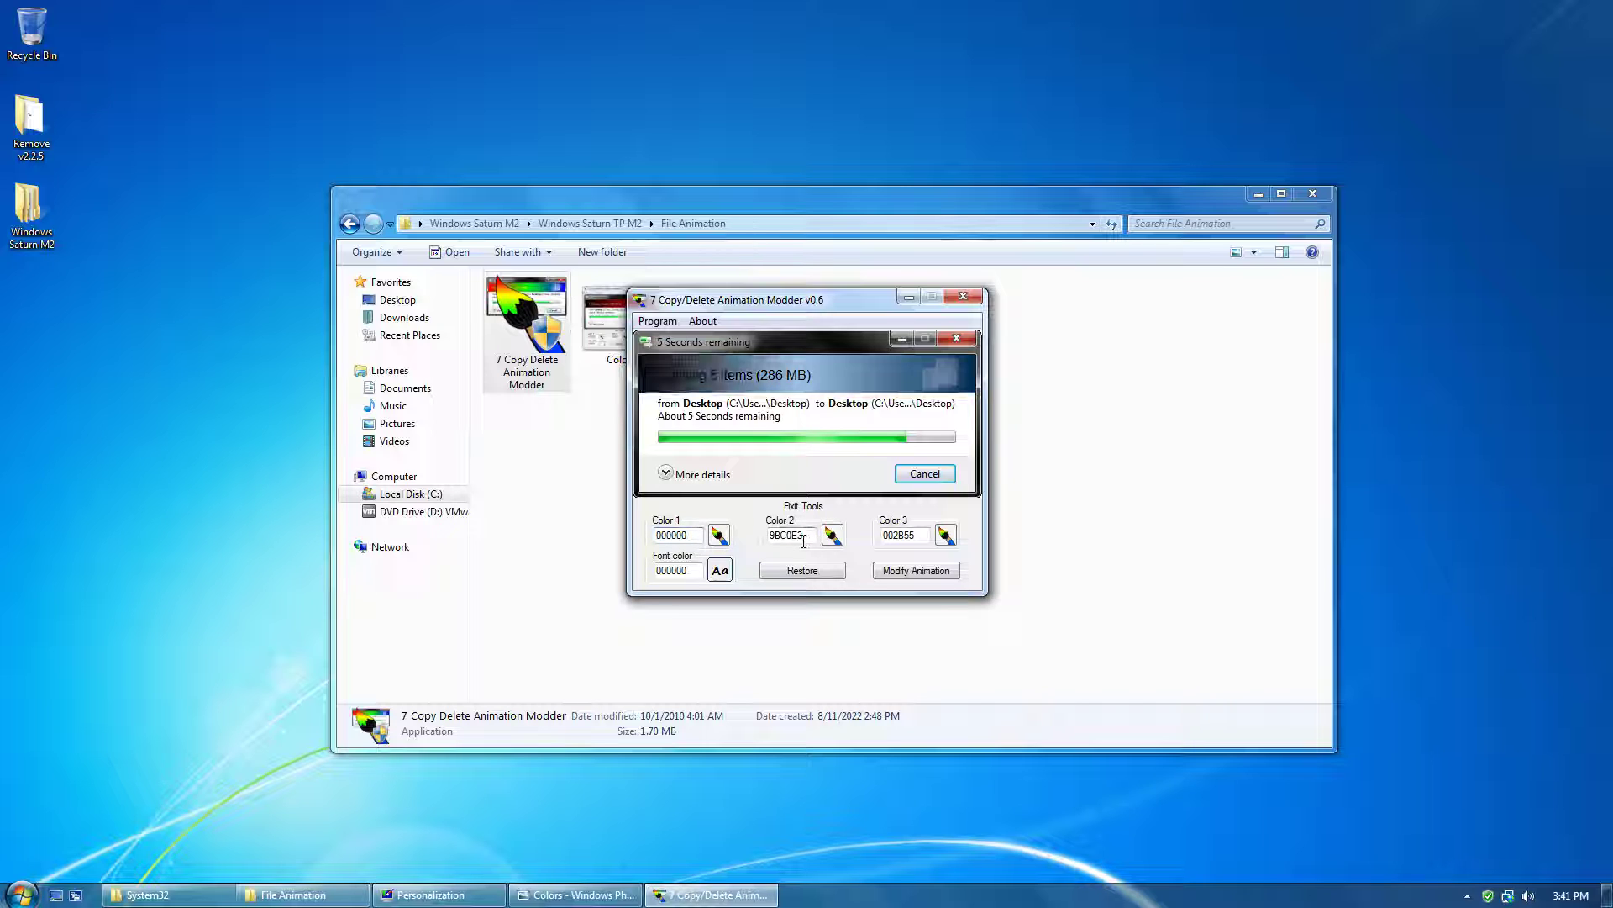
left_click(580, 896)
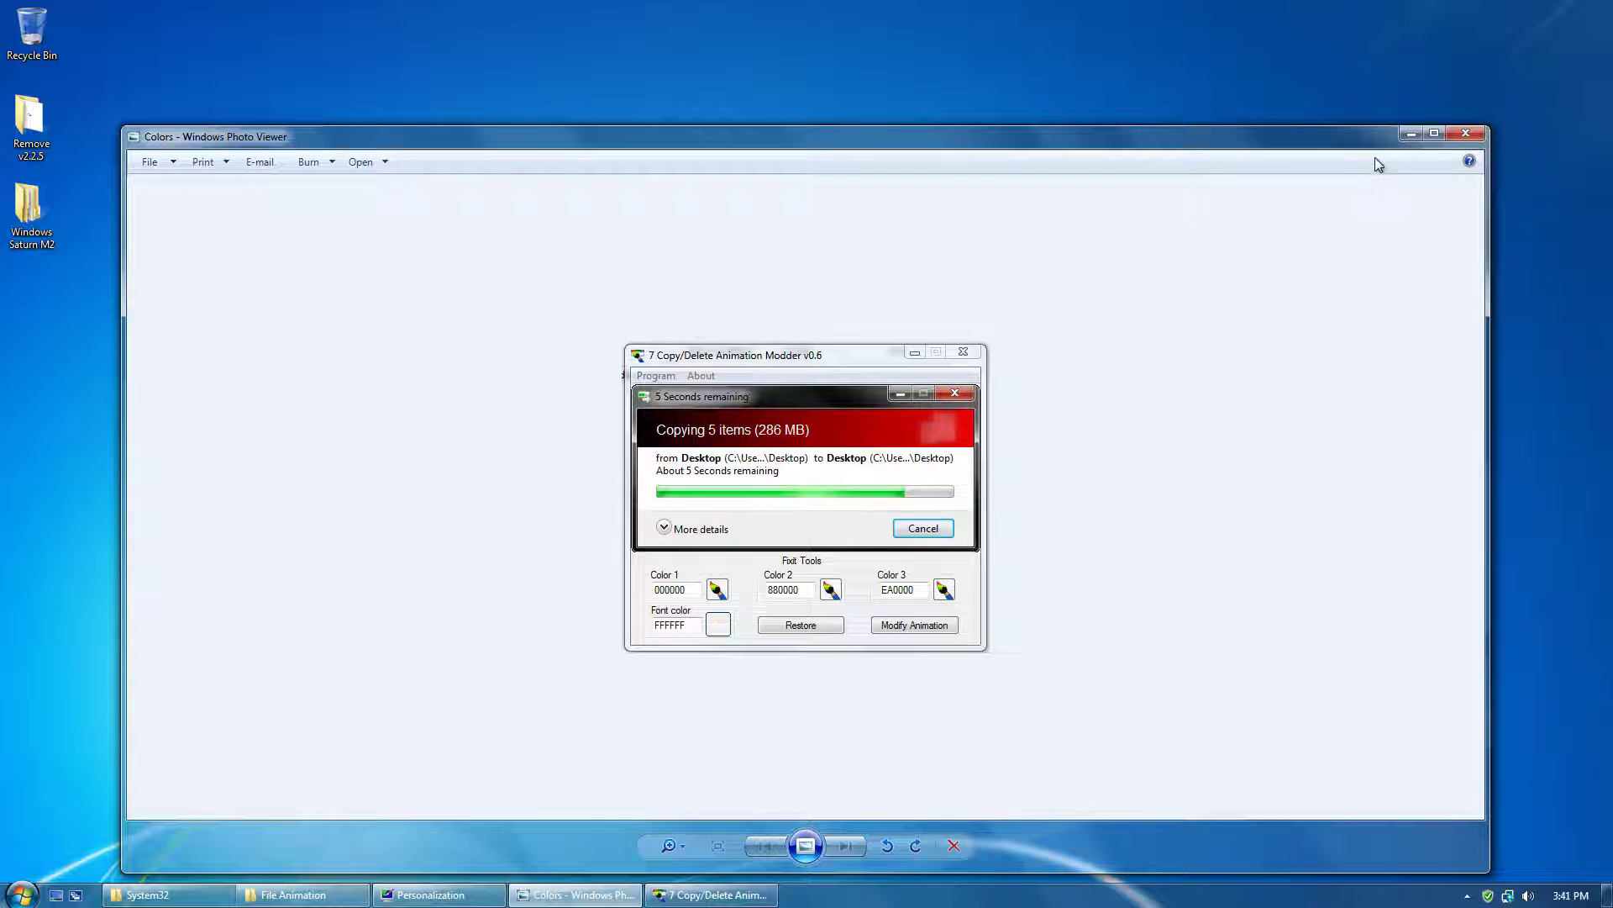
left_click(1412, 133)
key("BackSpace")
type("000000")
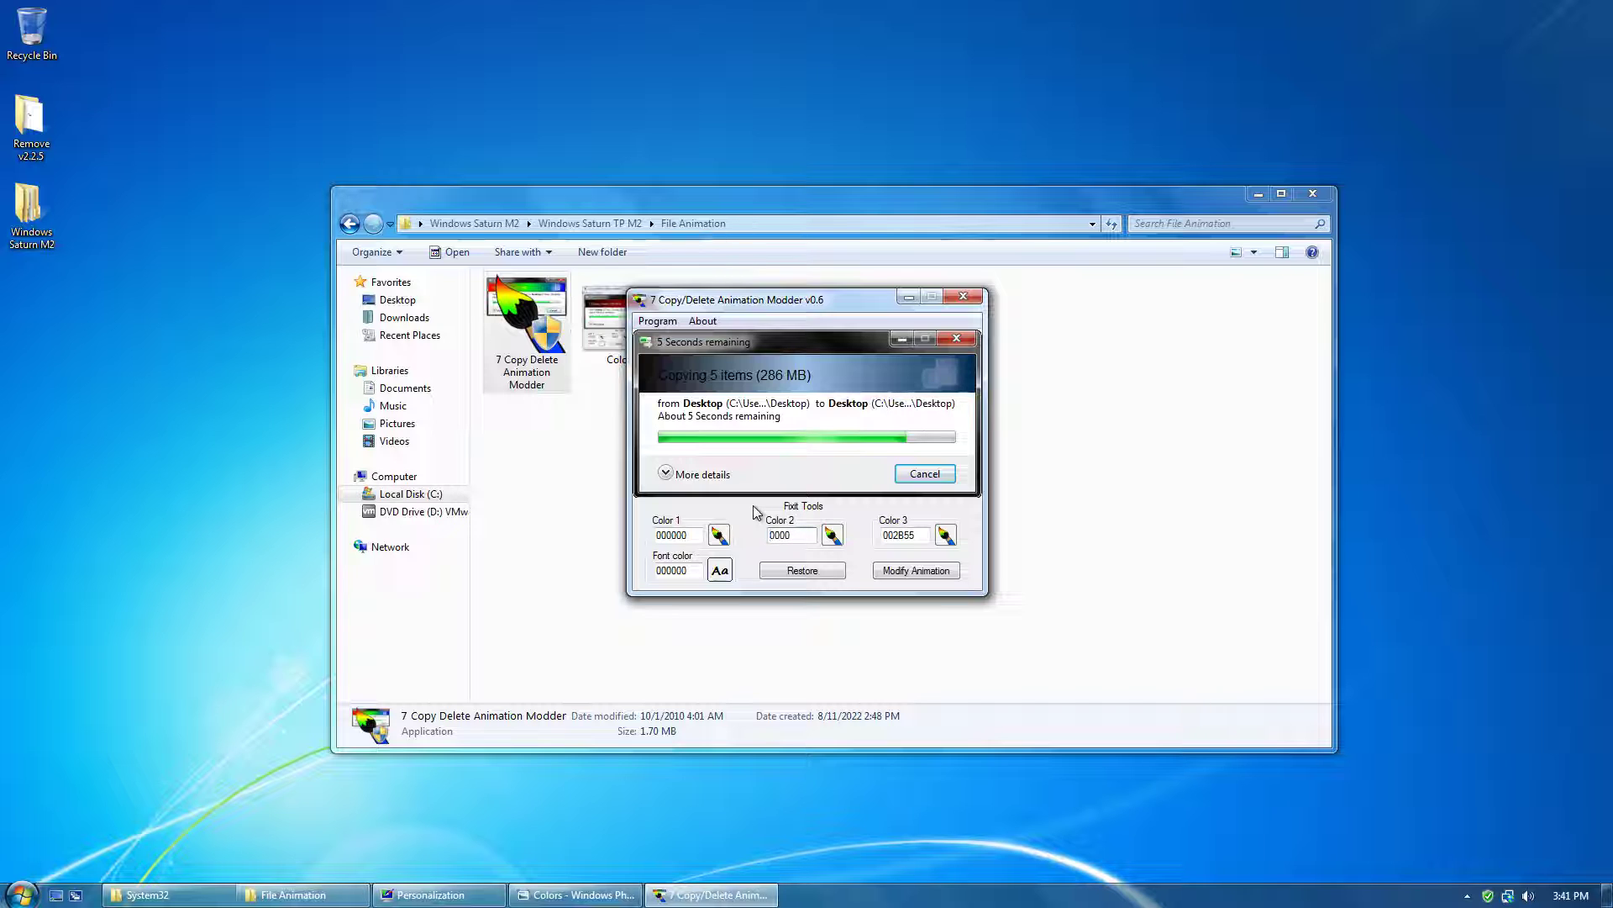
type("88")
Recheck the Colors reference image and set Color 3 in the animation modder to EA0000
left_click(578, 896)
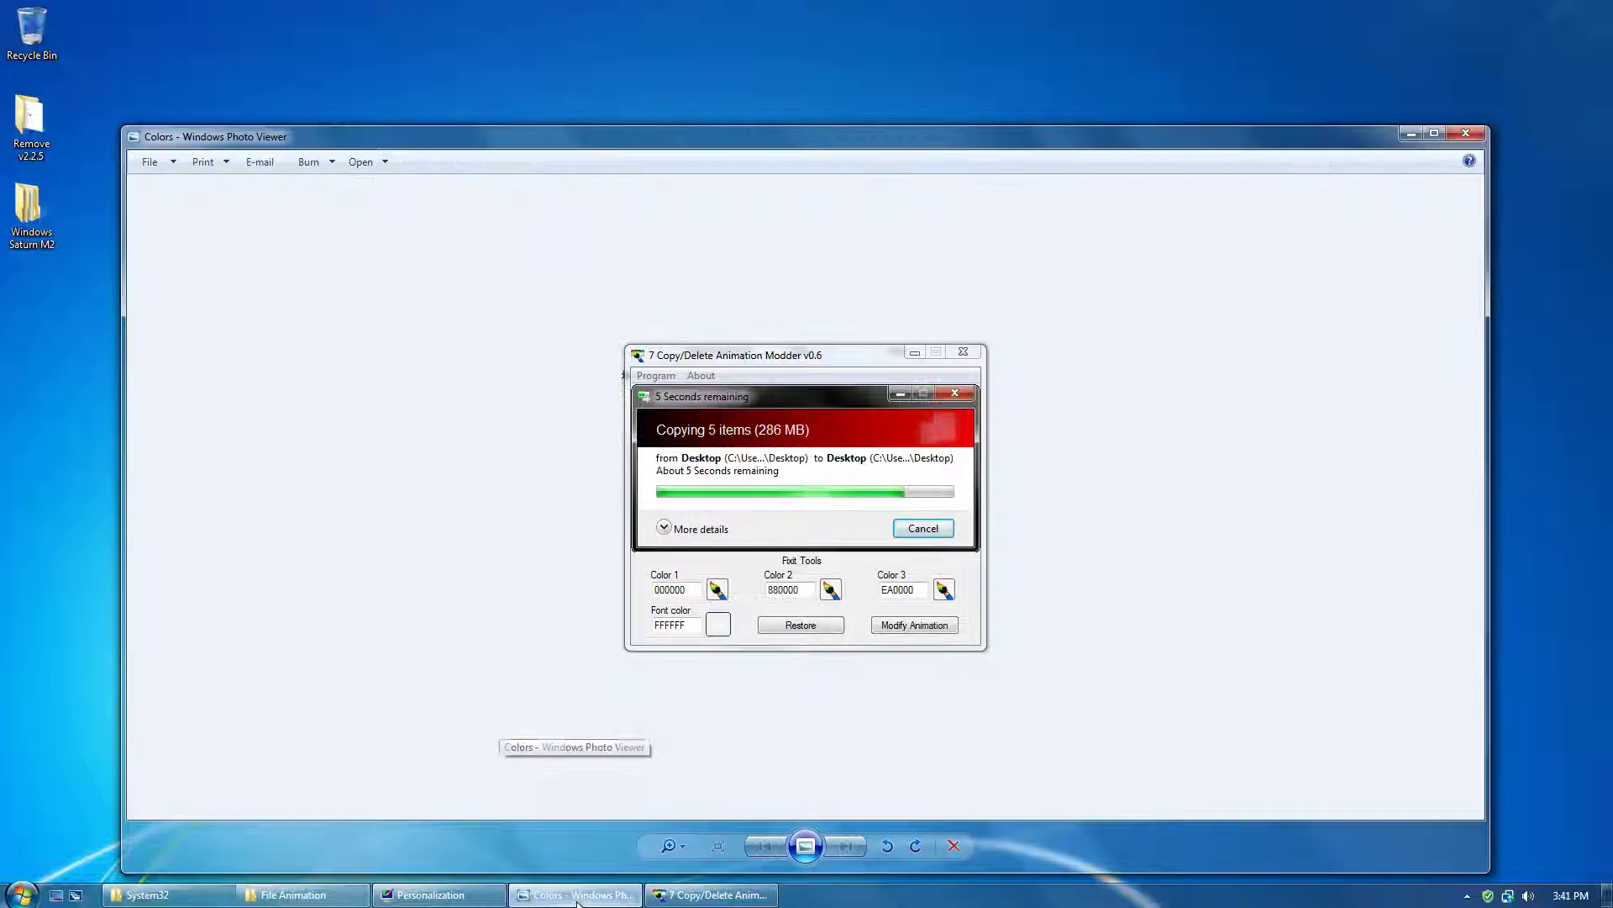
left_click(1411, 133)
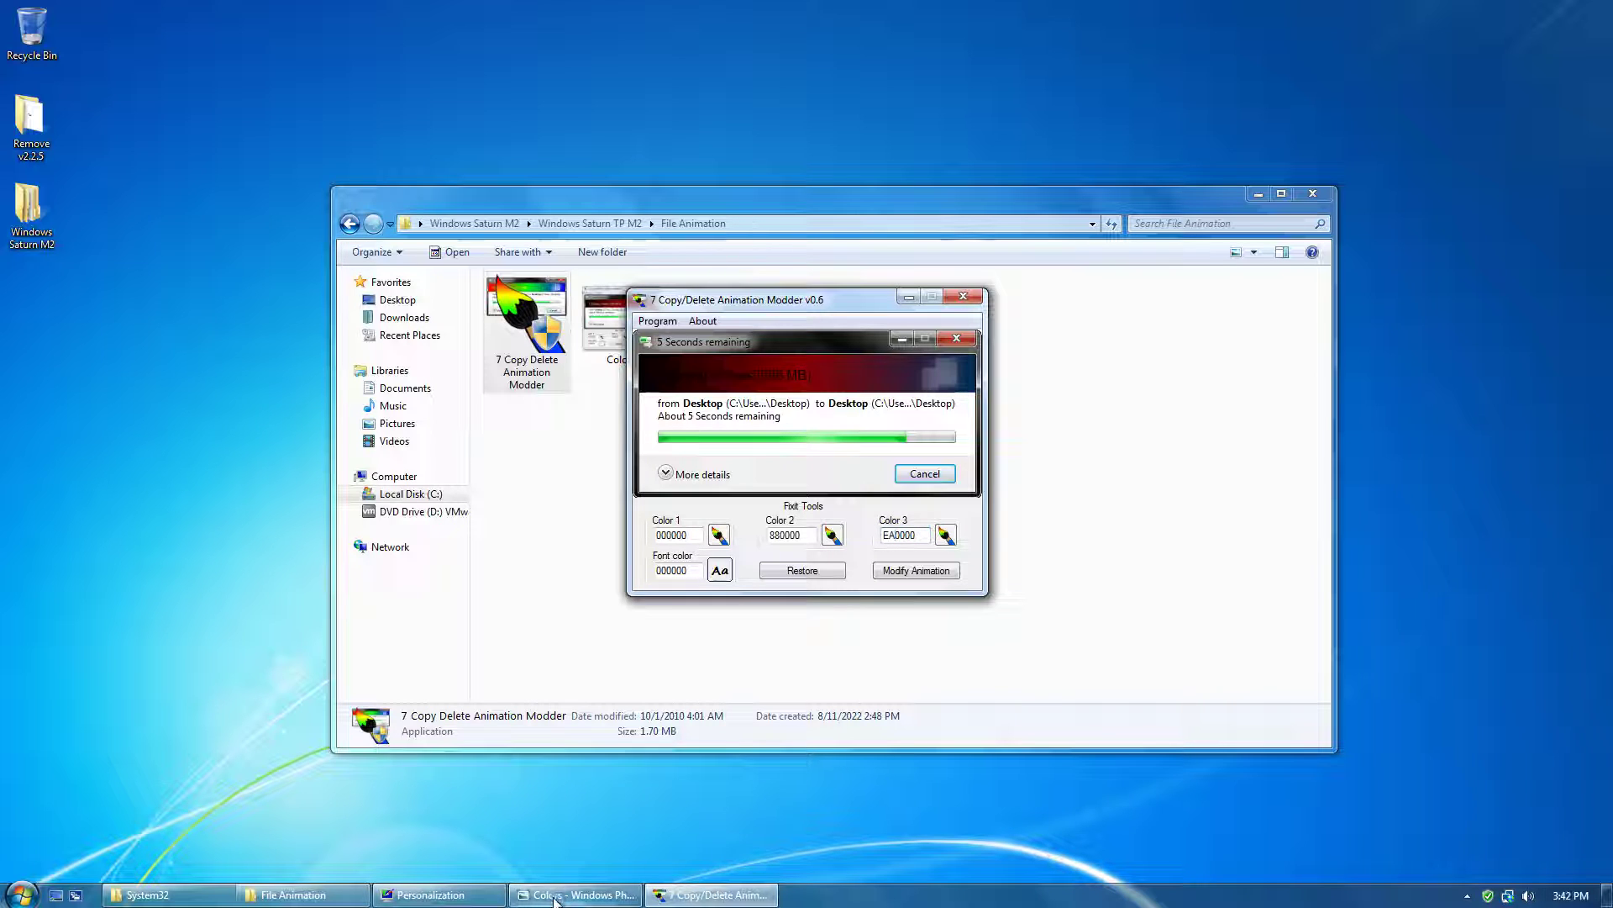
mouse_move(558, 896)
mouse_move(541, 840)
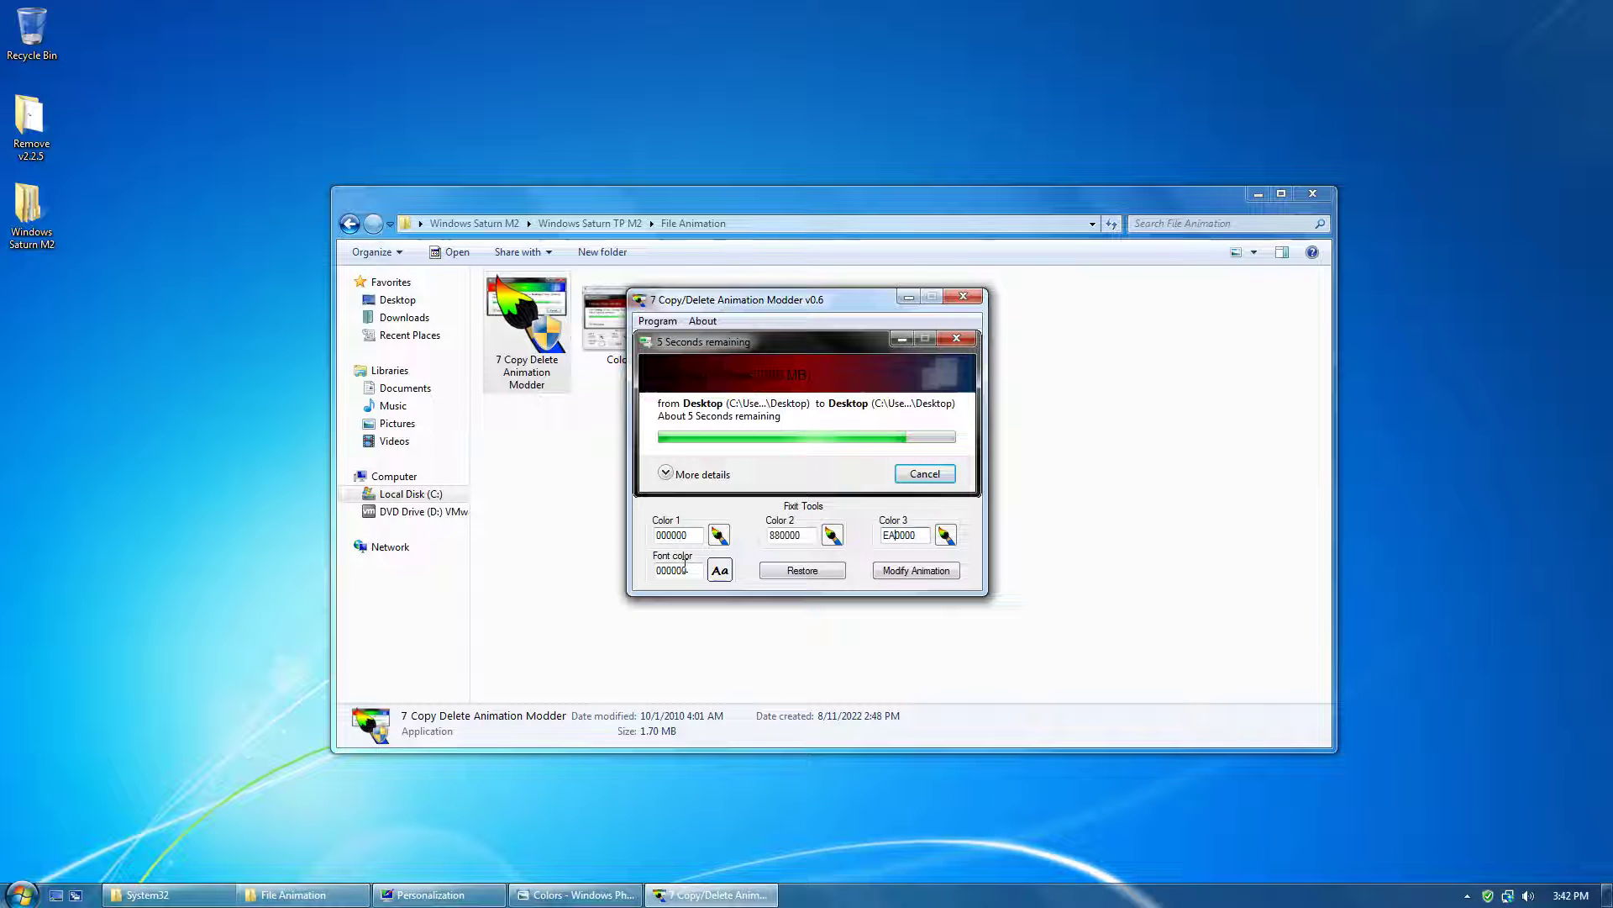
Set the Font color to FFFFFF and apply the modified copy/delete animation
left_click_drag(689, 571, 606, 561)
key("BackSpace")
type("F")
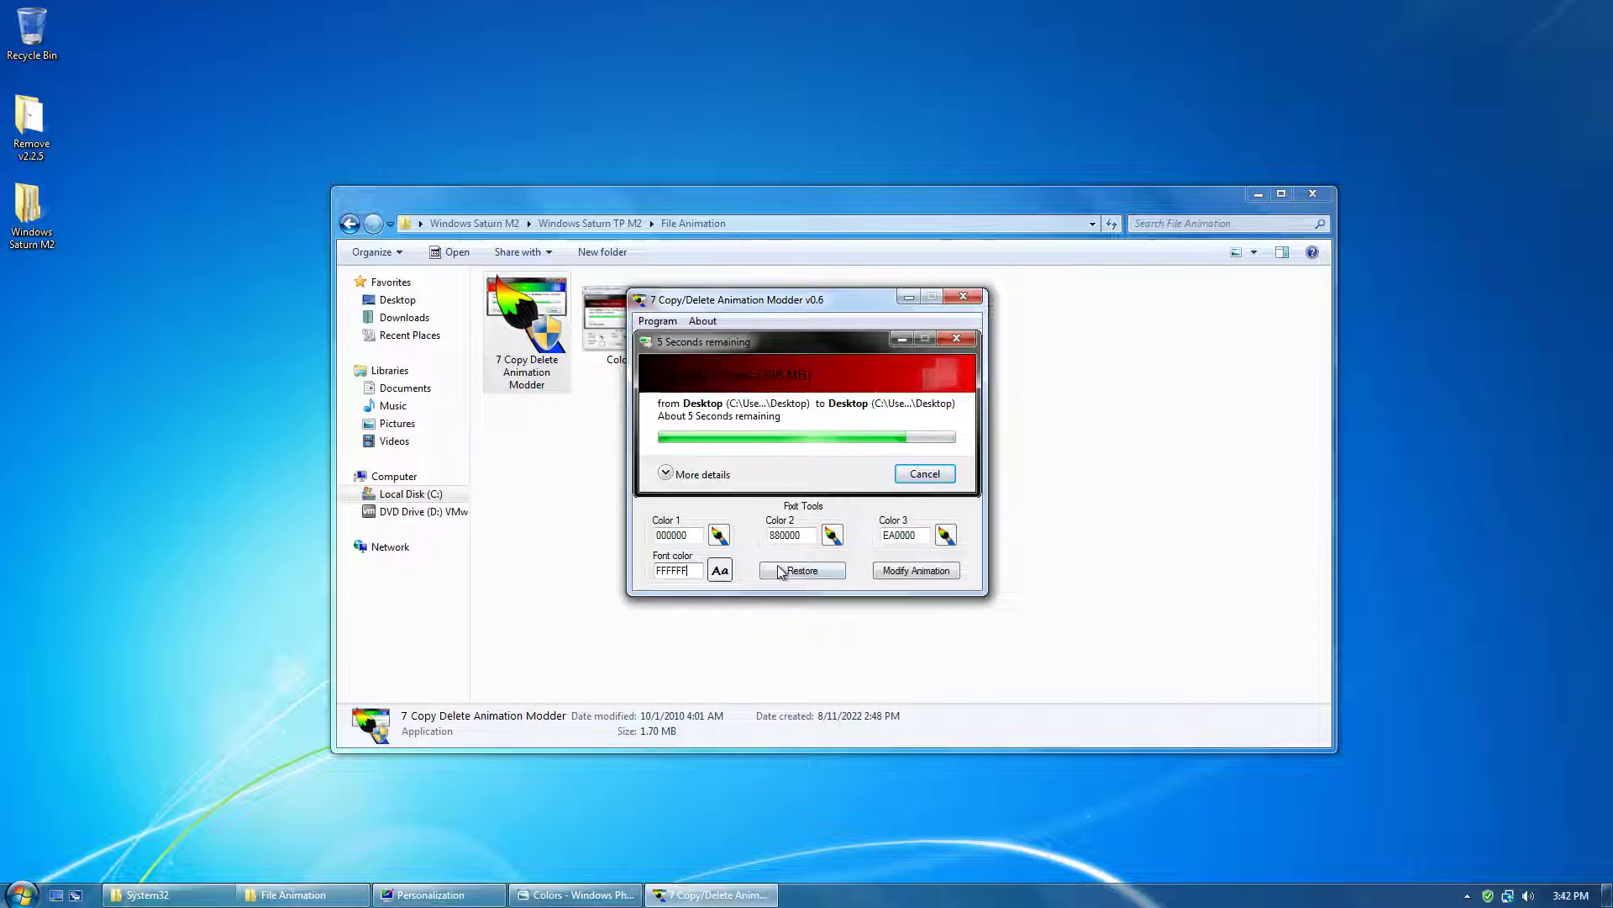
left_click(908, 573)
left_click(868, 527)
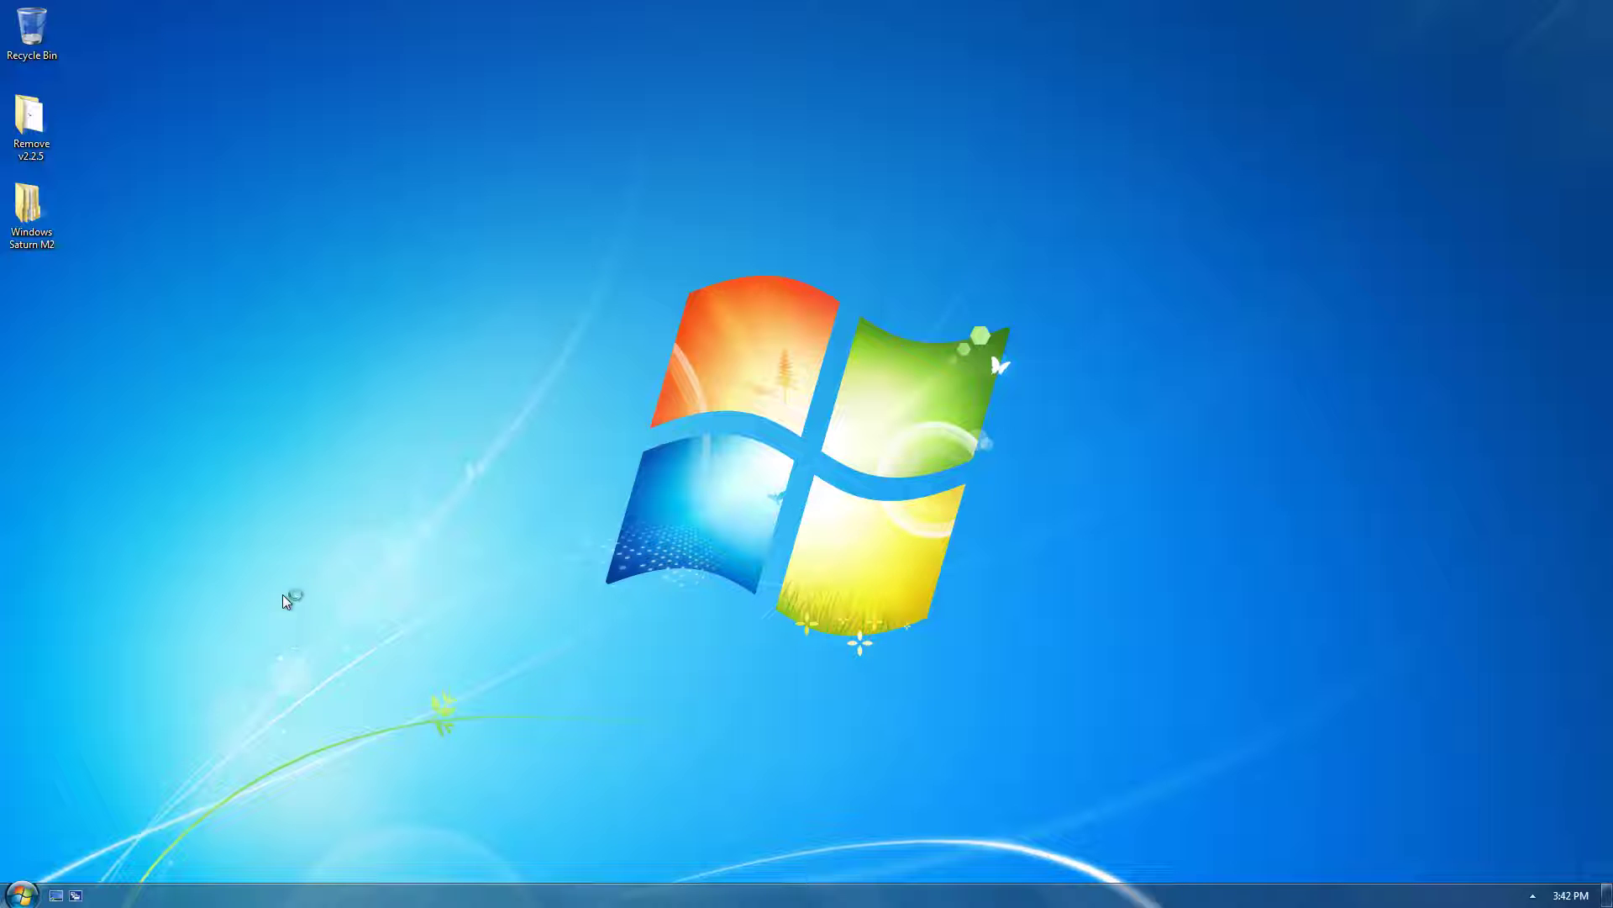
Open the Windows Sidebar x64 folder inside Sidebar and gadgets of Windows Saturn TP M2
double_click(56, 218)
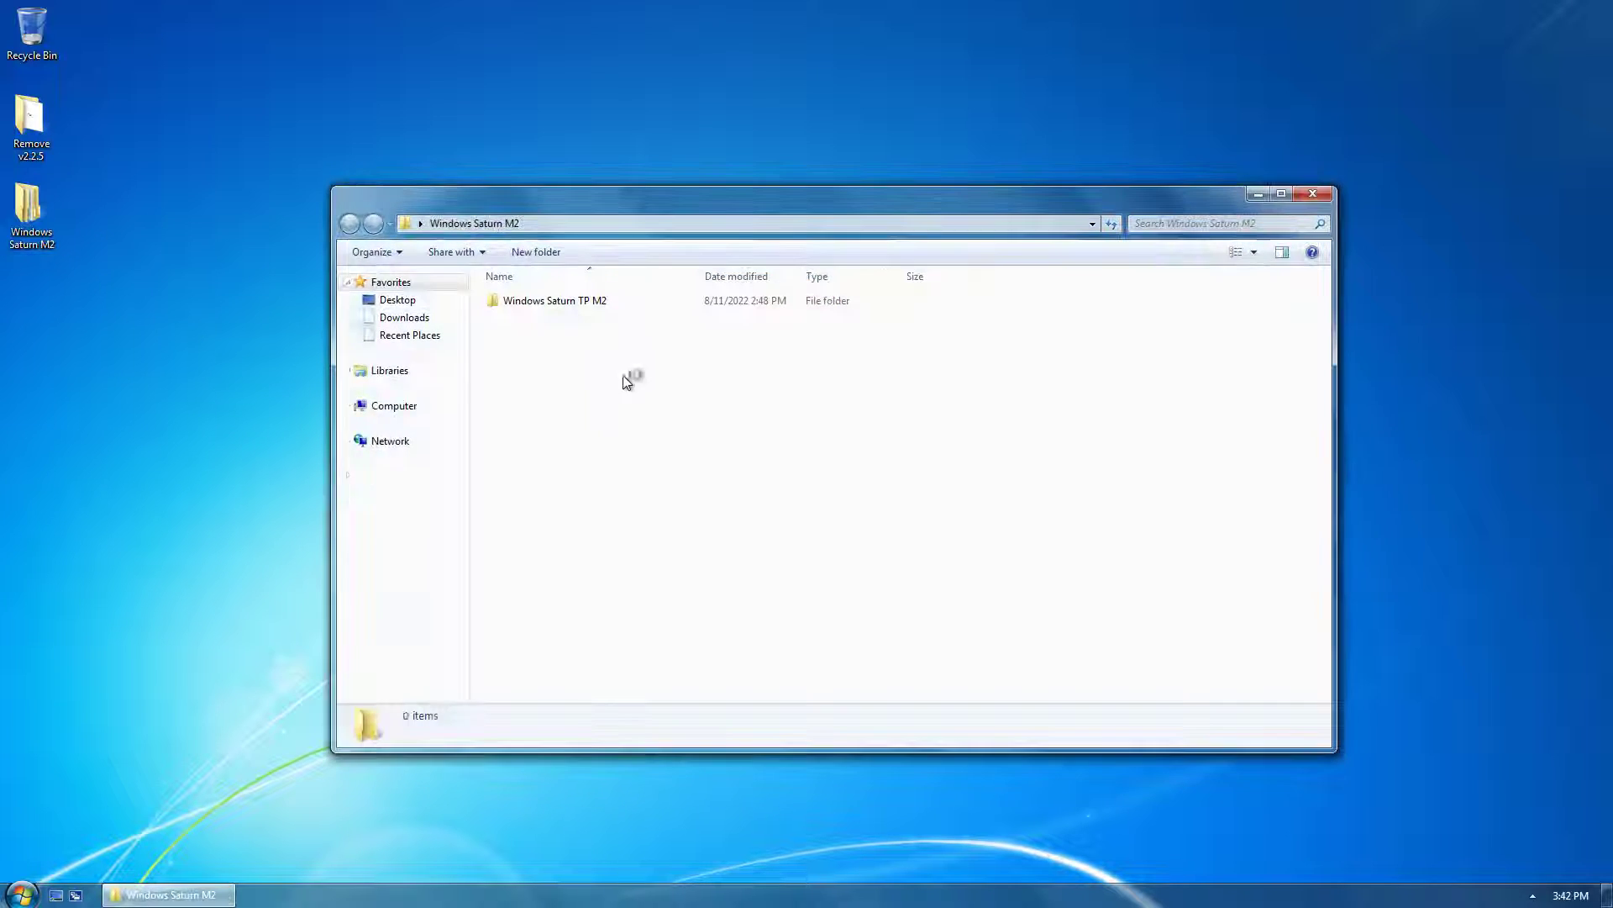
double_click(551, 301)
double_click(569, 496)
key("Down")
key("Return")
key("BackSpace")
left_click(602, 301)
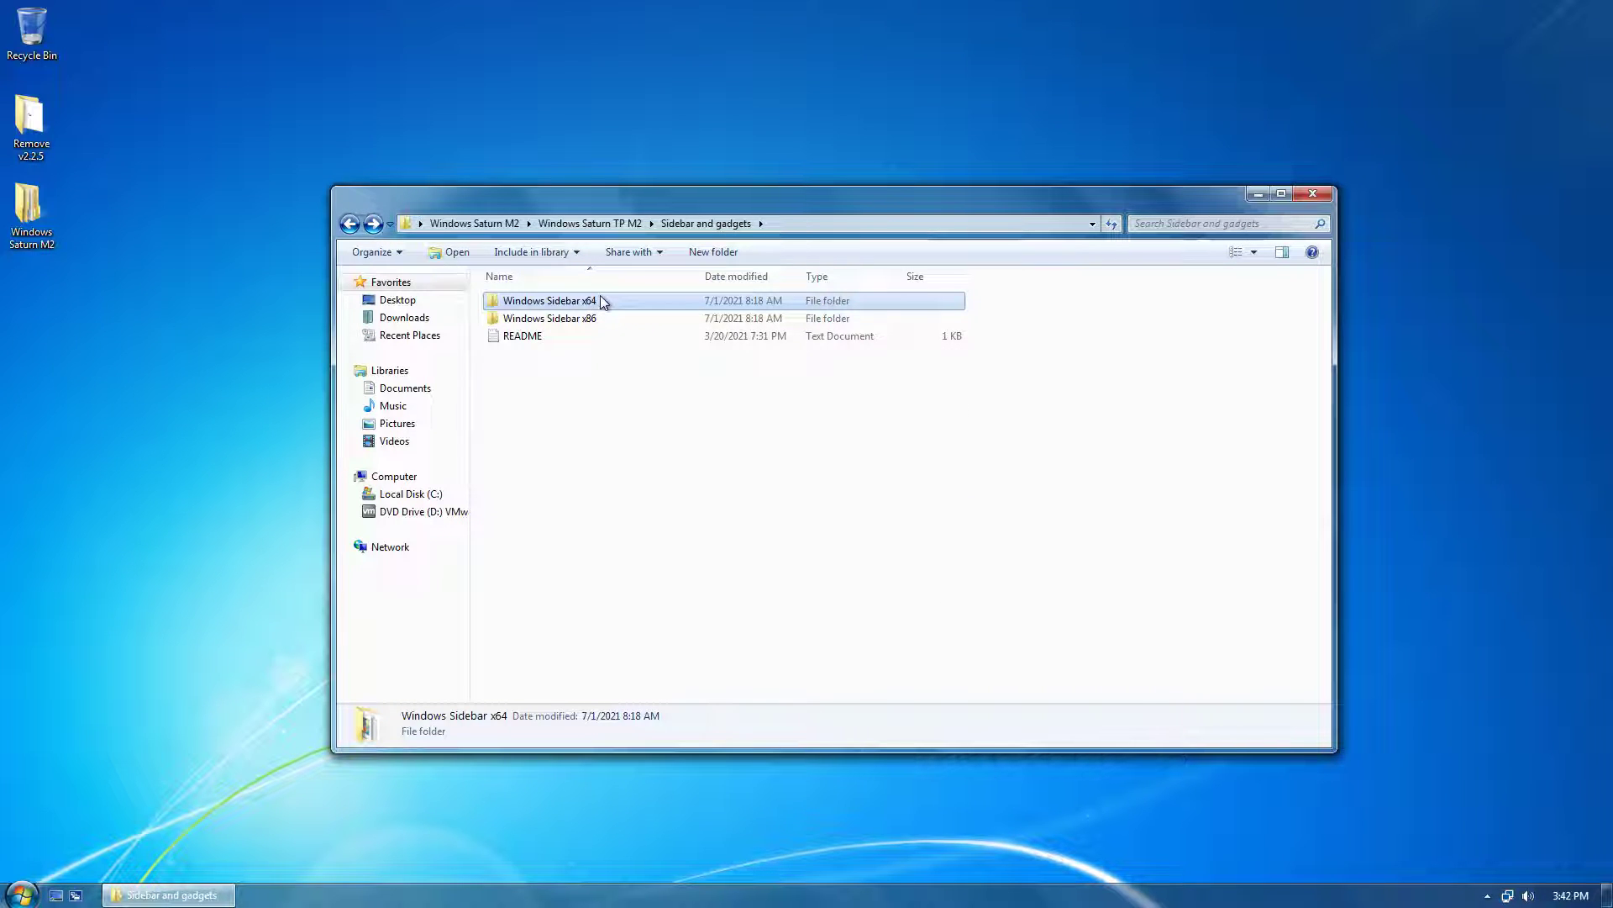
double_click(601, 300)
left_click_drag(557, 458, 527, 294)
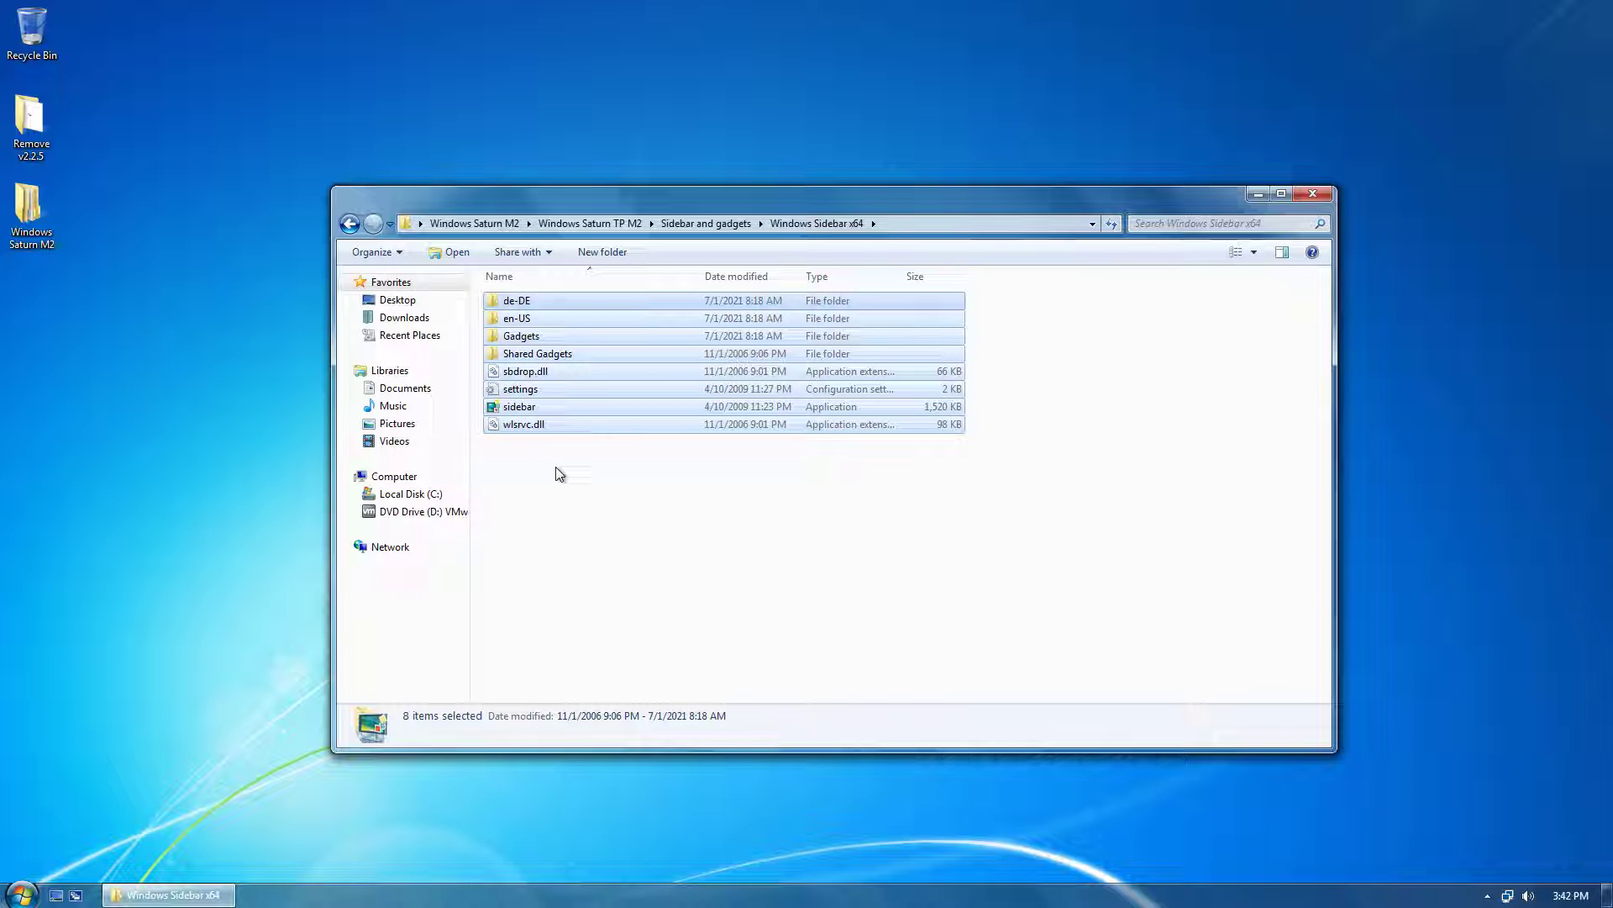
left_click(560, 473)
left_click_drag(531, 427, 540, 317)
left_click(531, 316)
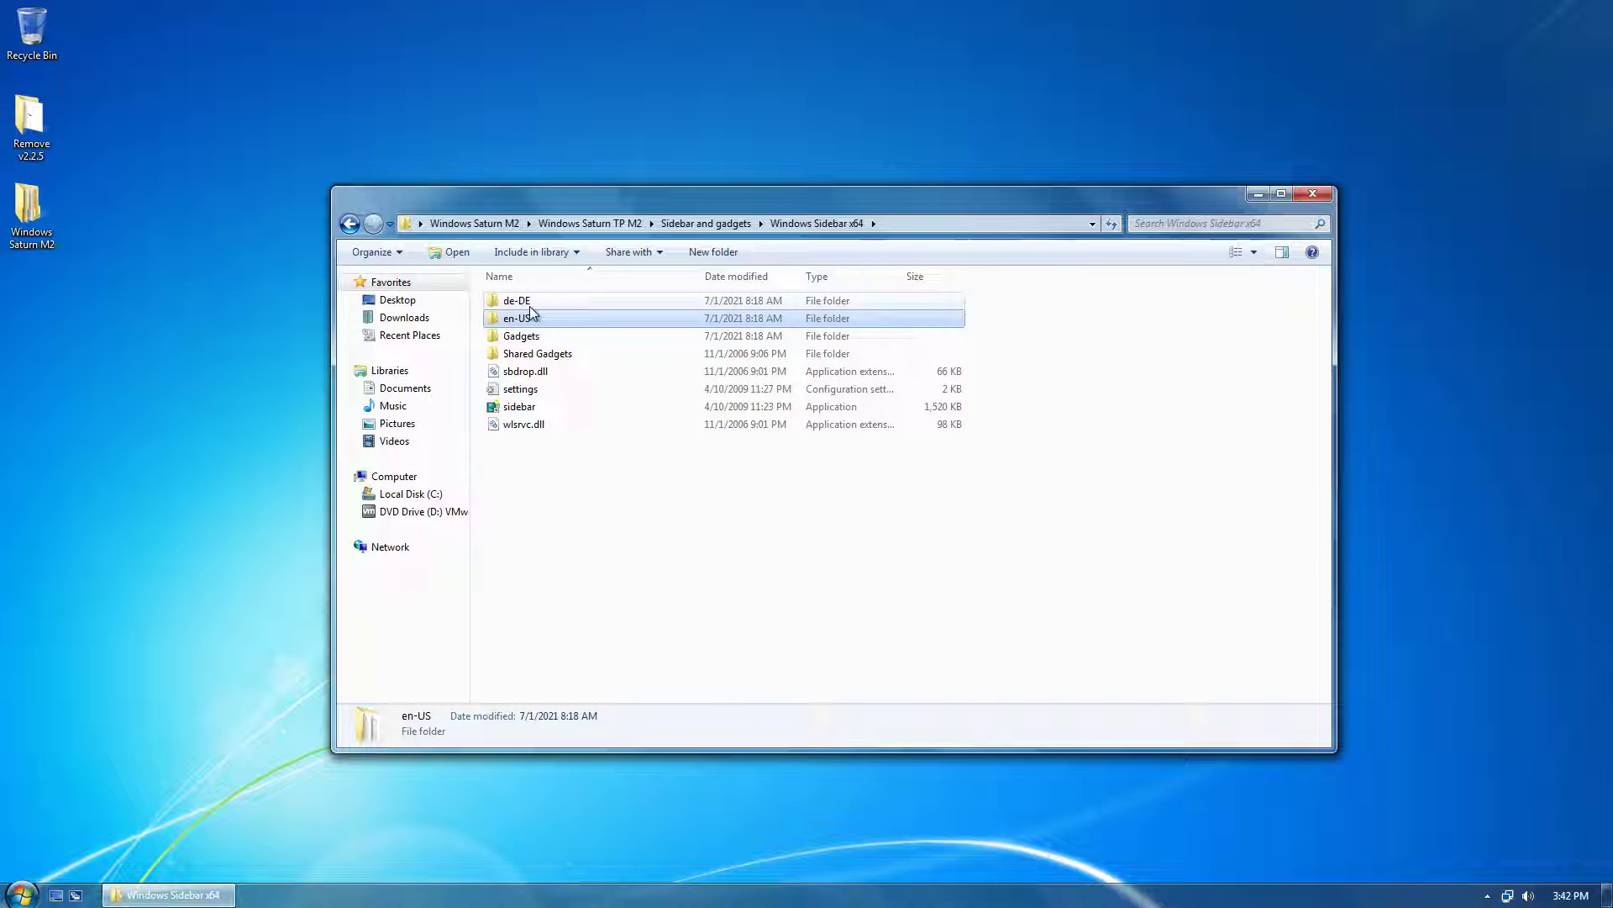
left_click(515, 490)
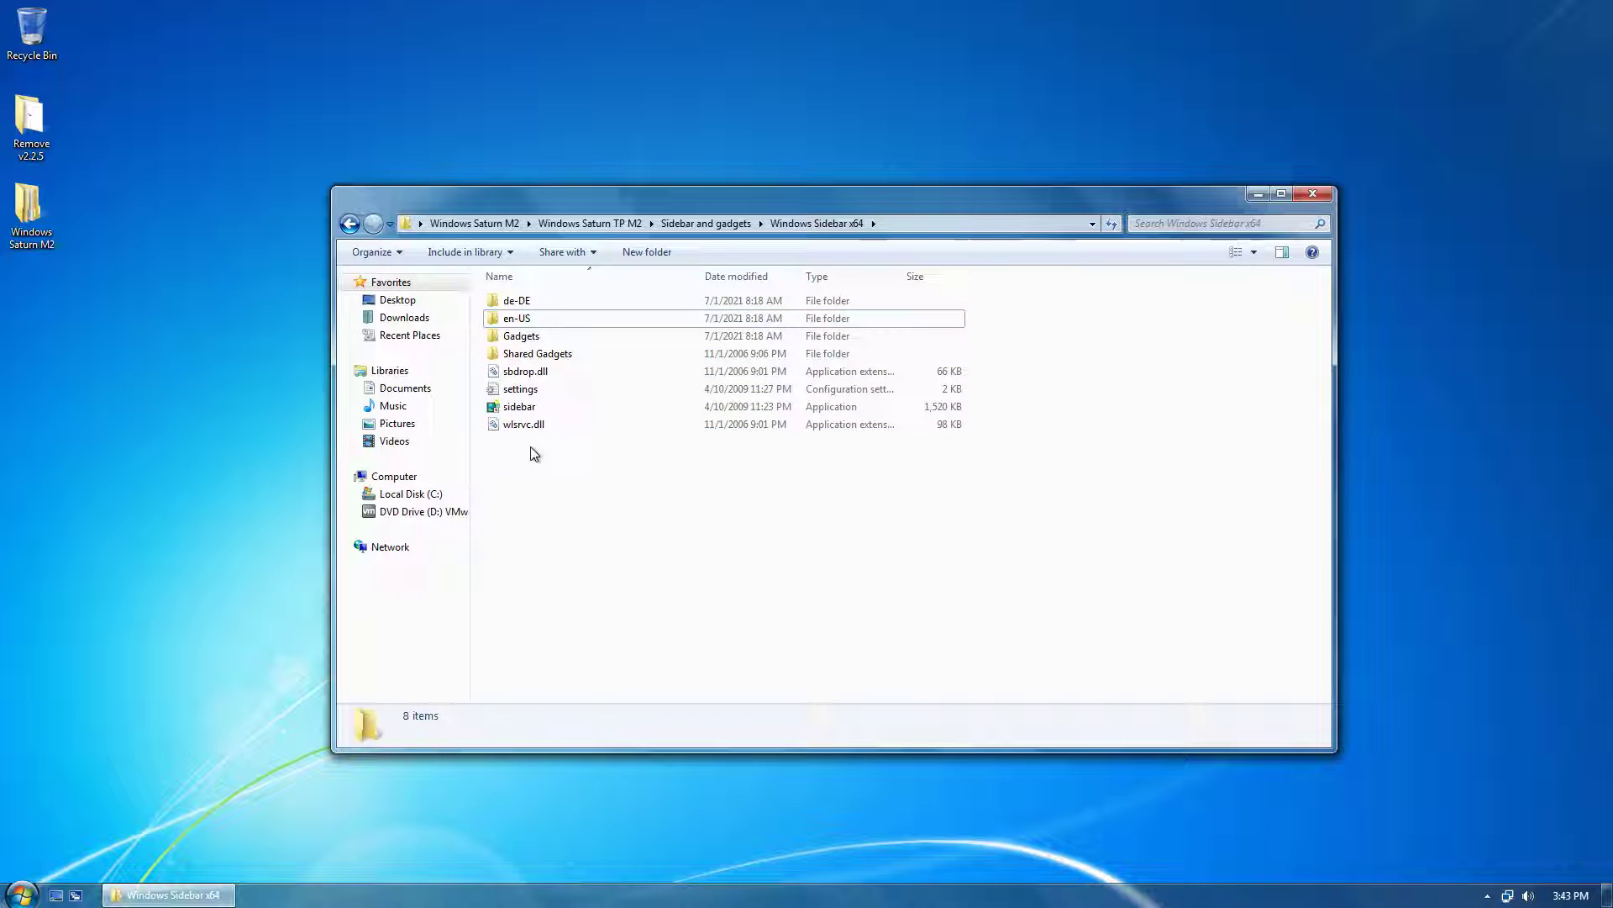
Launch the sidebar application from the Windows Sidebar x64 folder and read the README in Sidebar and gadgets
double_click(528, 410)
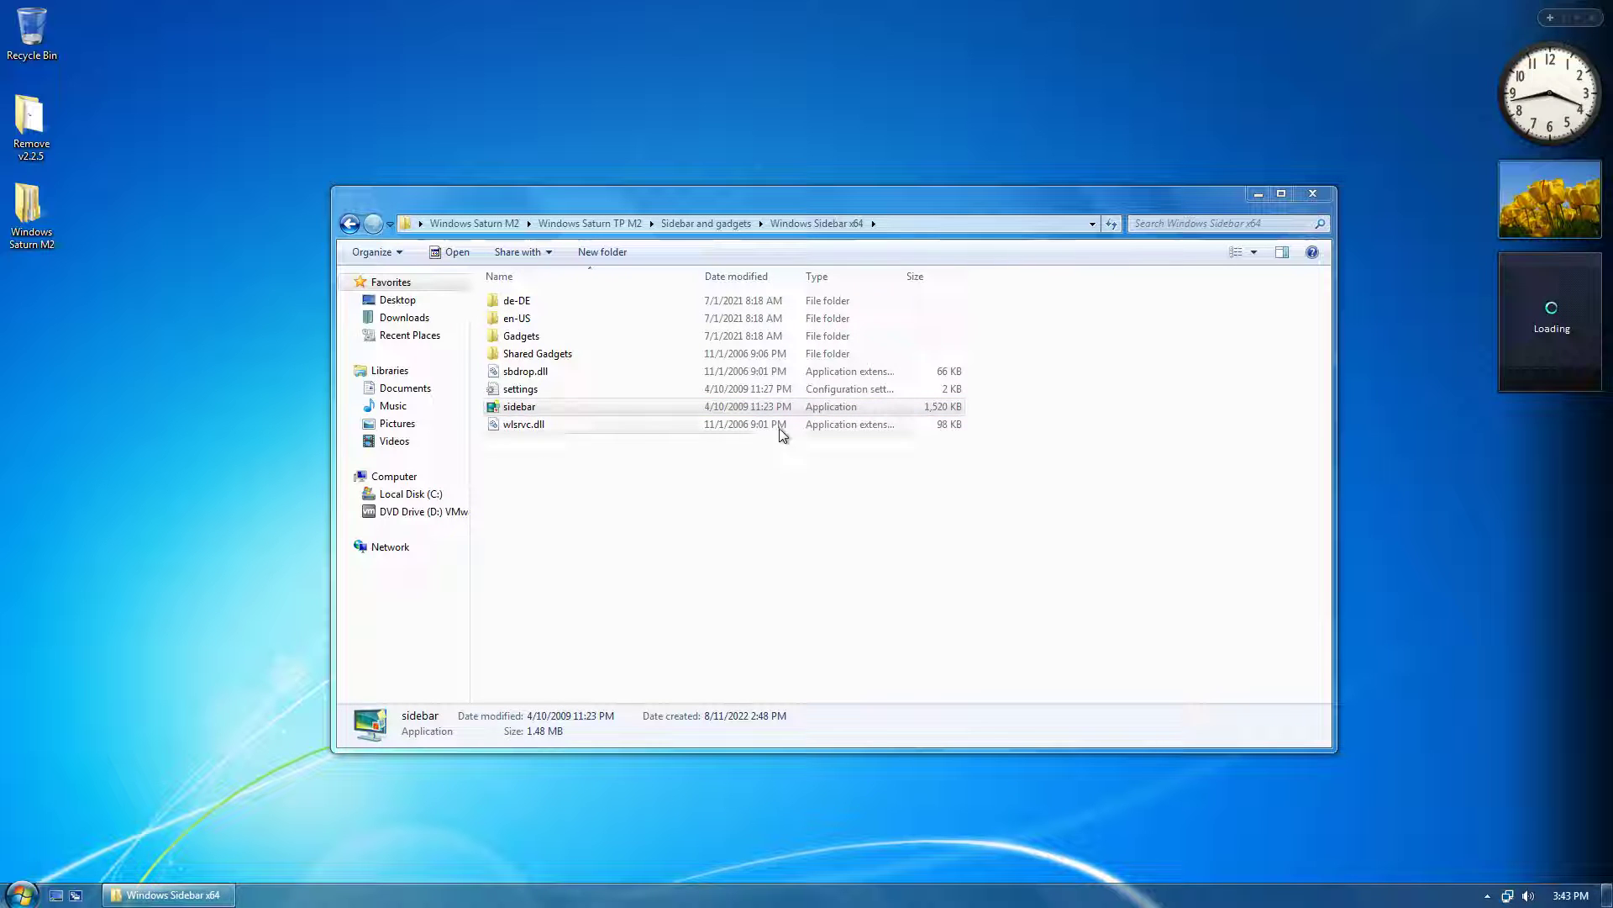
left_click(808, 465)
key("BackSpace")
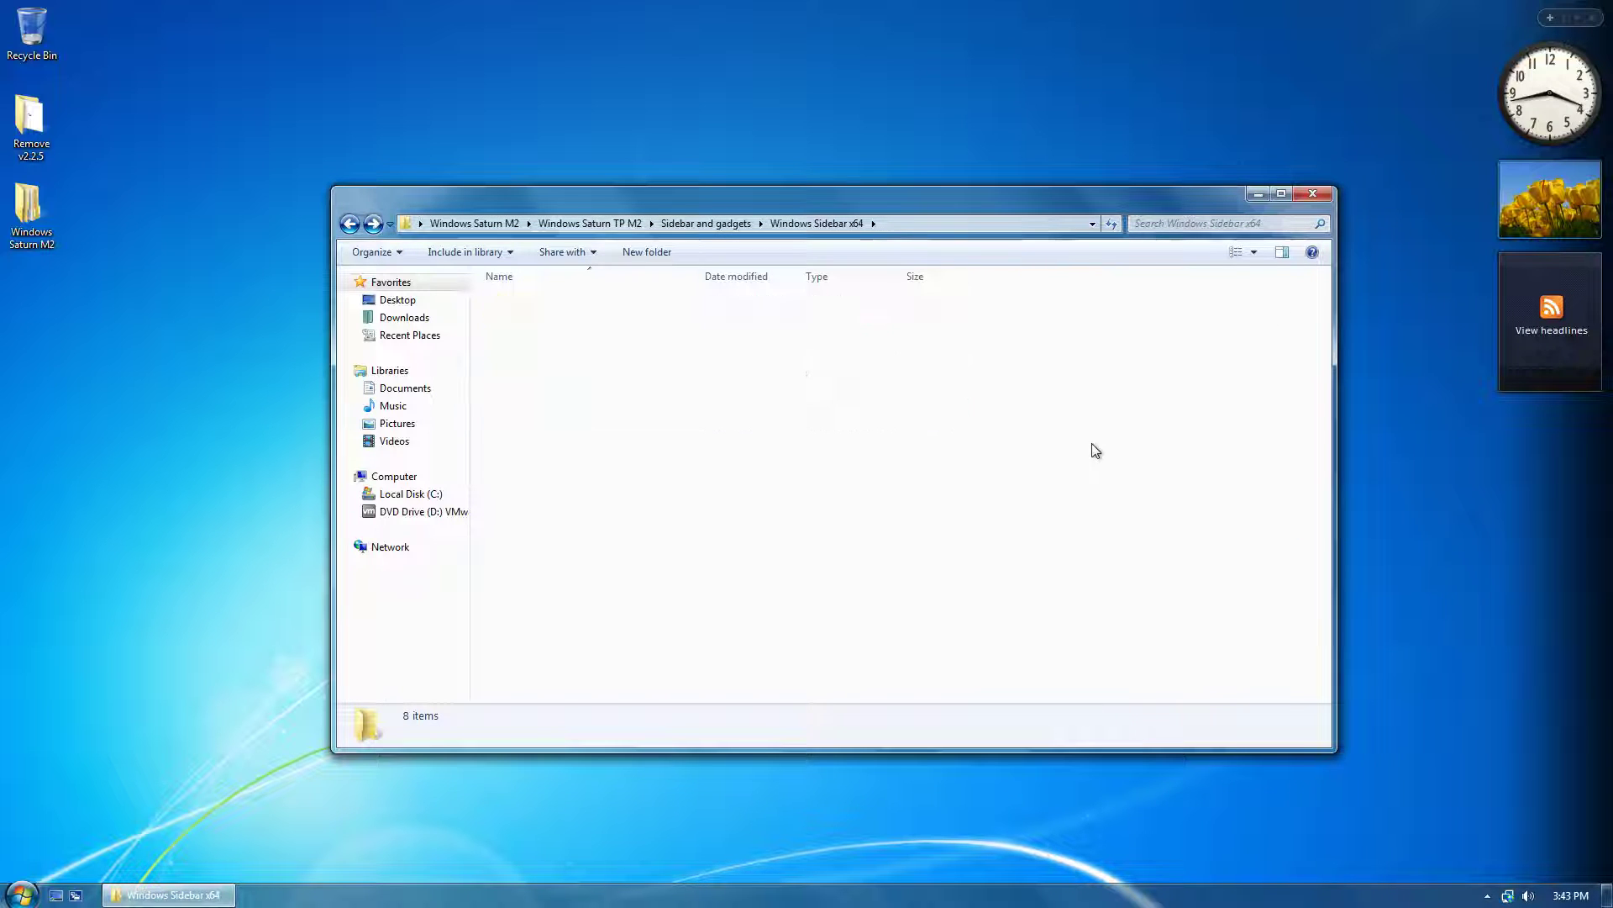
key("Down")
key("Down")
key("Return")
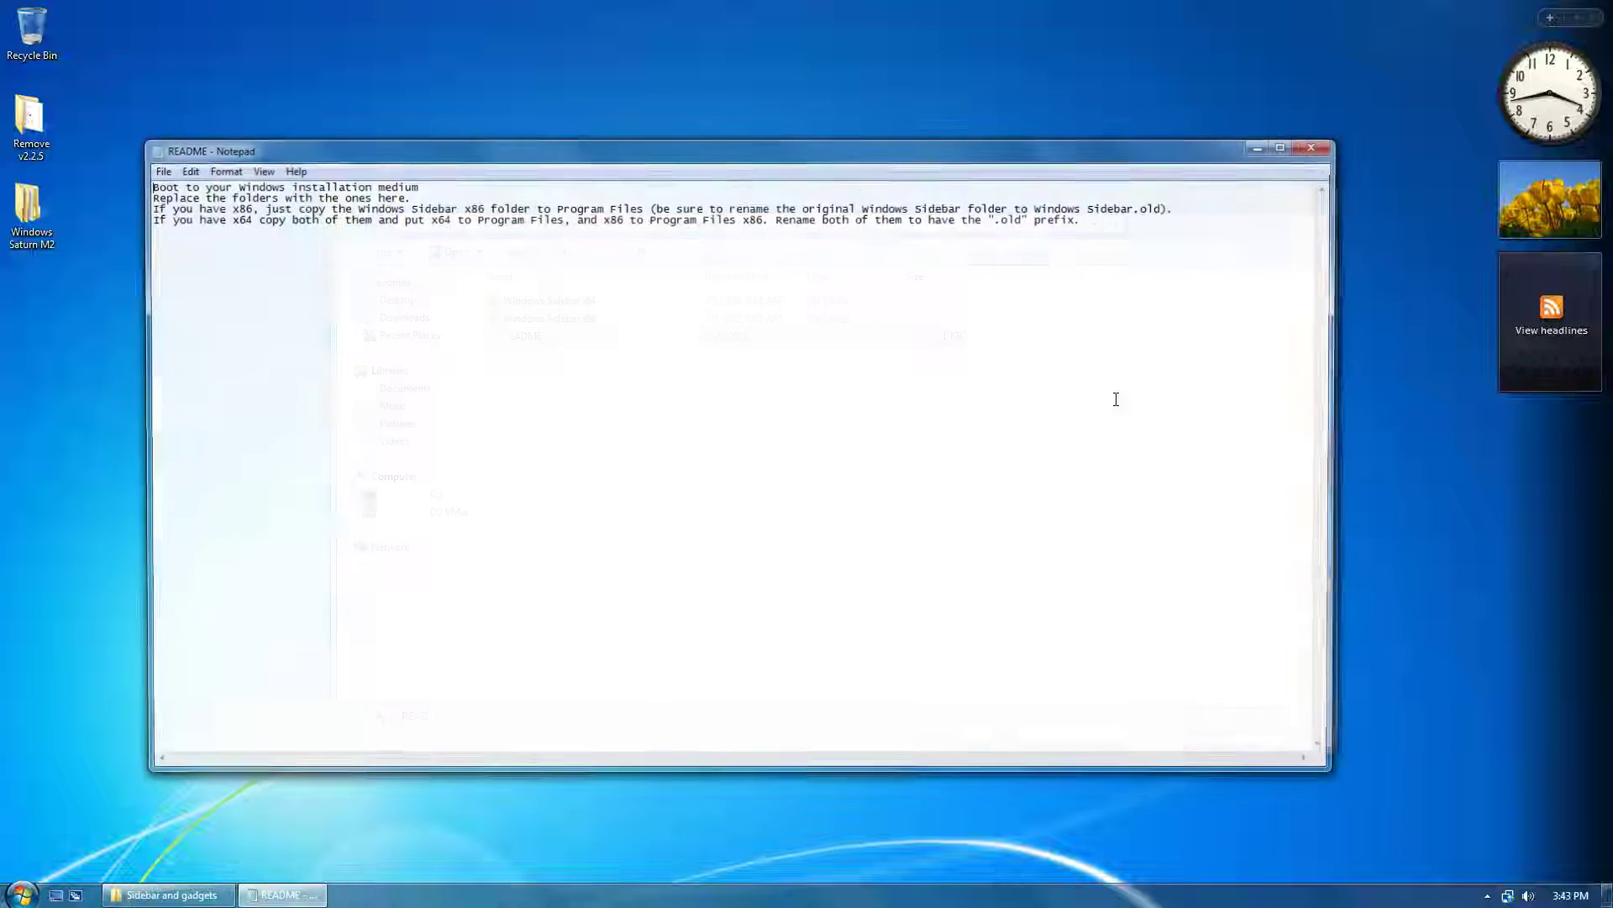
left_click(1319, 144)
key("Up")
key("Up")
key("Return")
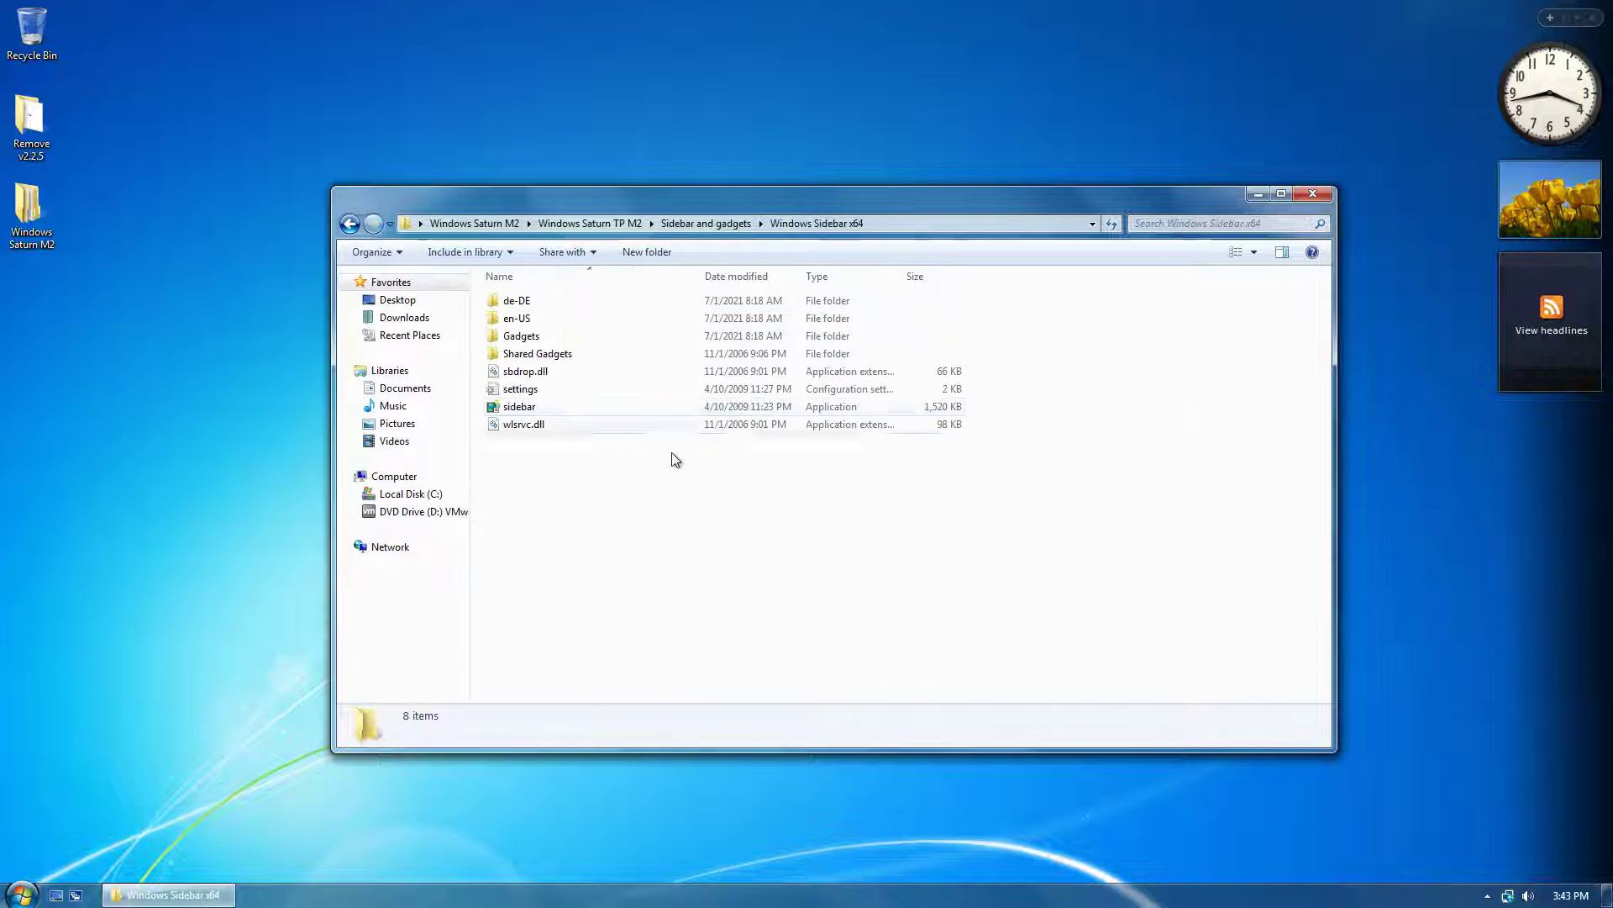
Close the sidebar on the desktop and exit Windows Sidebar completely from the notification area
right_click(1551, 422)
left_click(1555, 518)
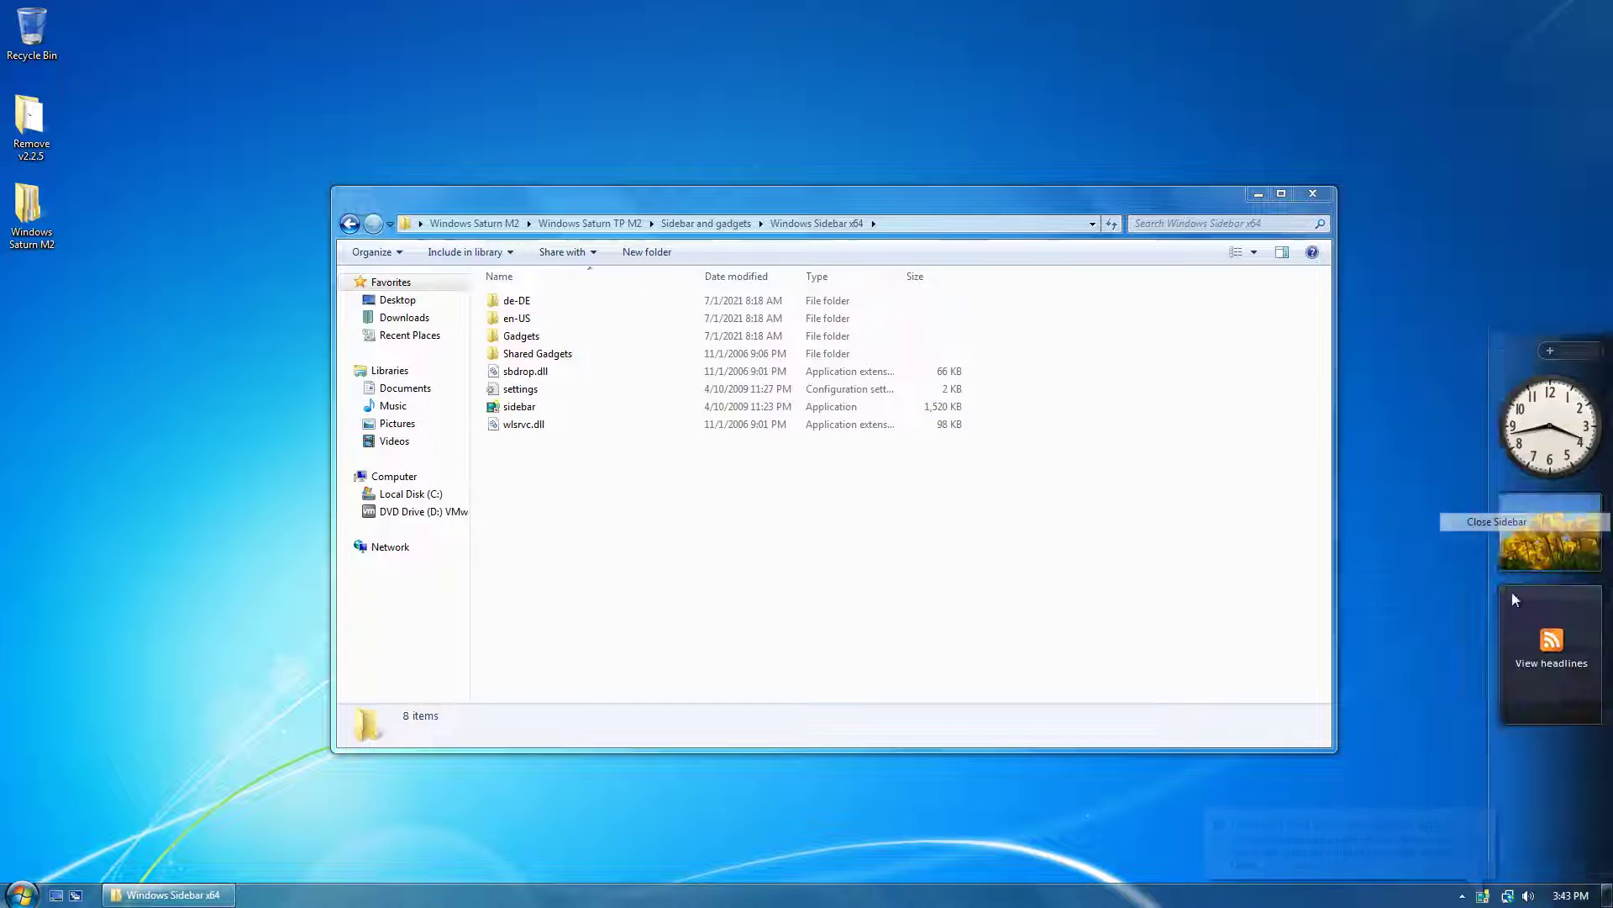
right_click(1483, 898)
left_click(1487, 896)
left_click(1487, 896)
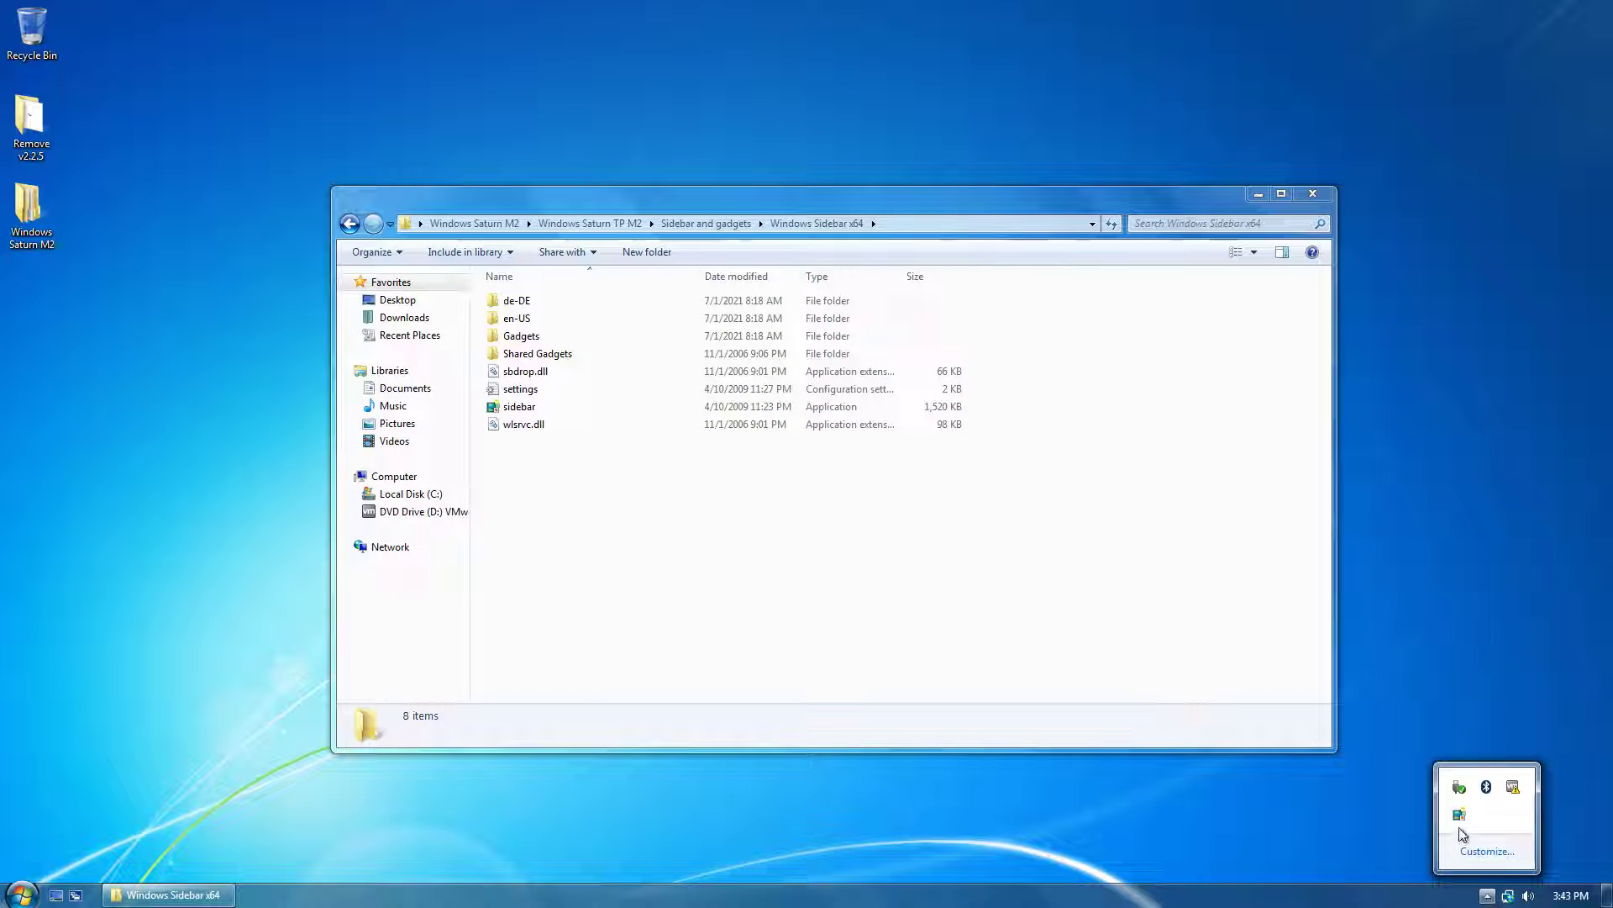
right_click(1459, 813)
left_click(1468, 814)
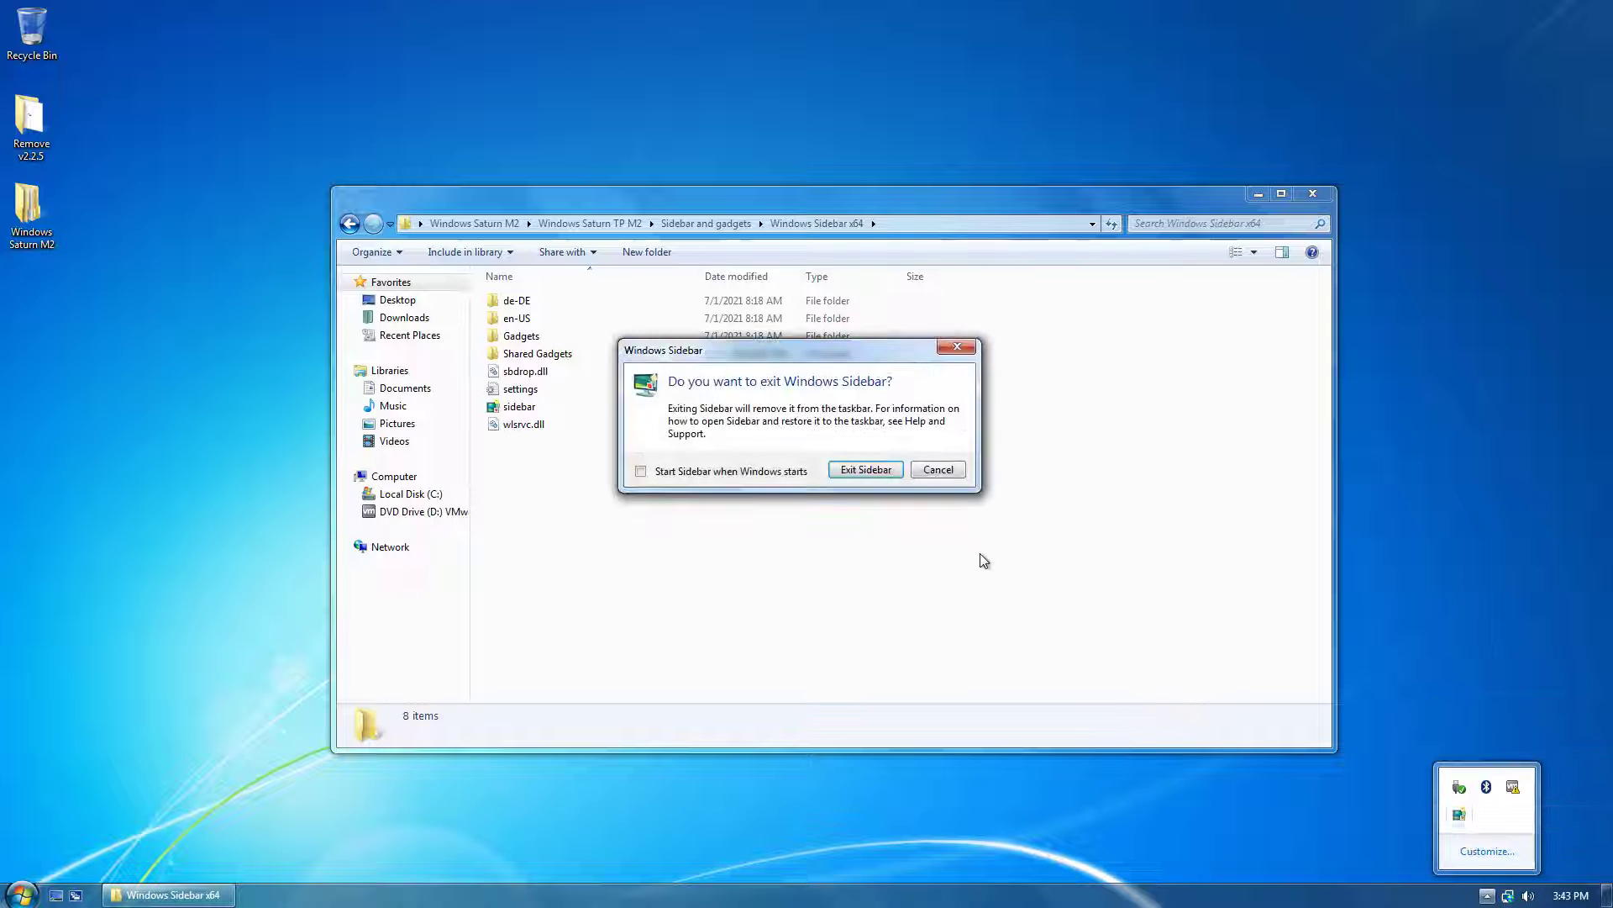
left_click(851, 465)
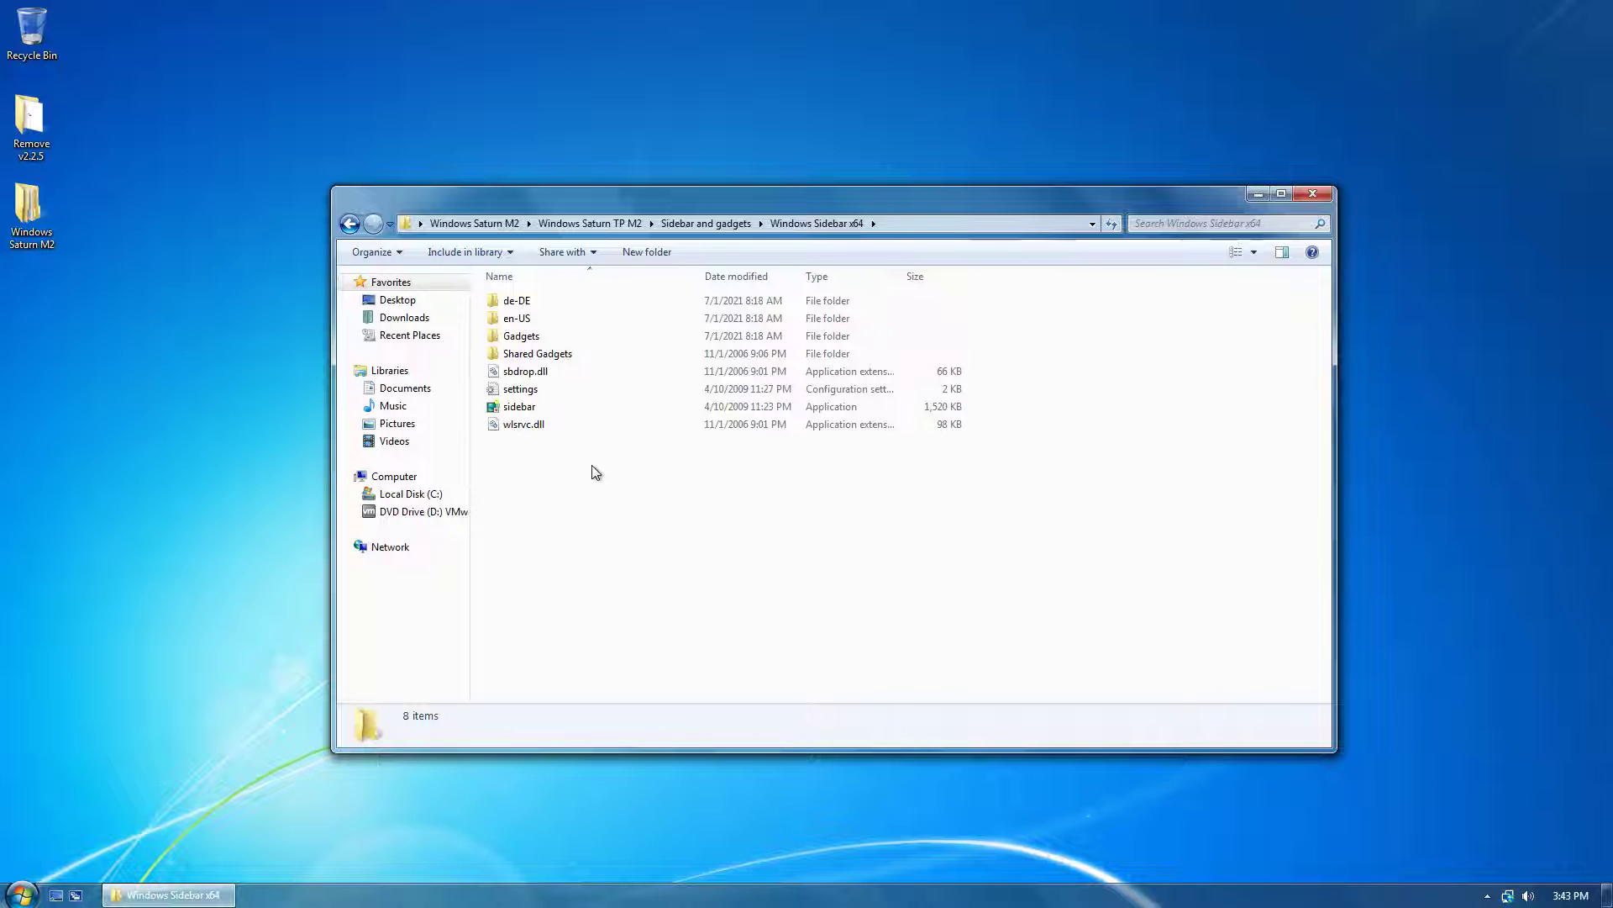
Rename the Windows Sidebar folder in Program Files (x86) to Windows Sidebar.old, granting administrator permission
key("BackSpace")
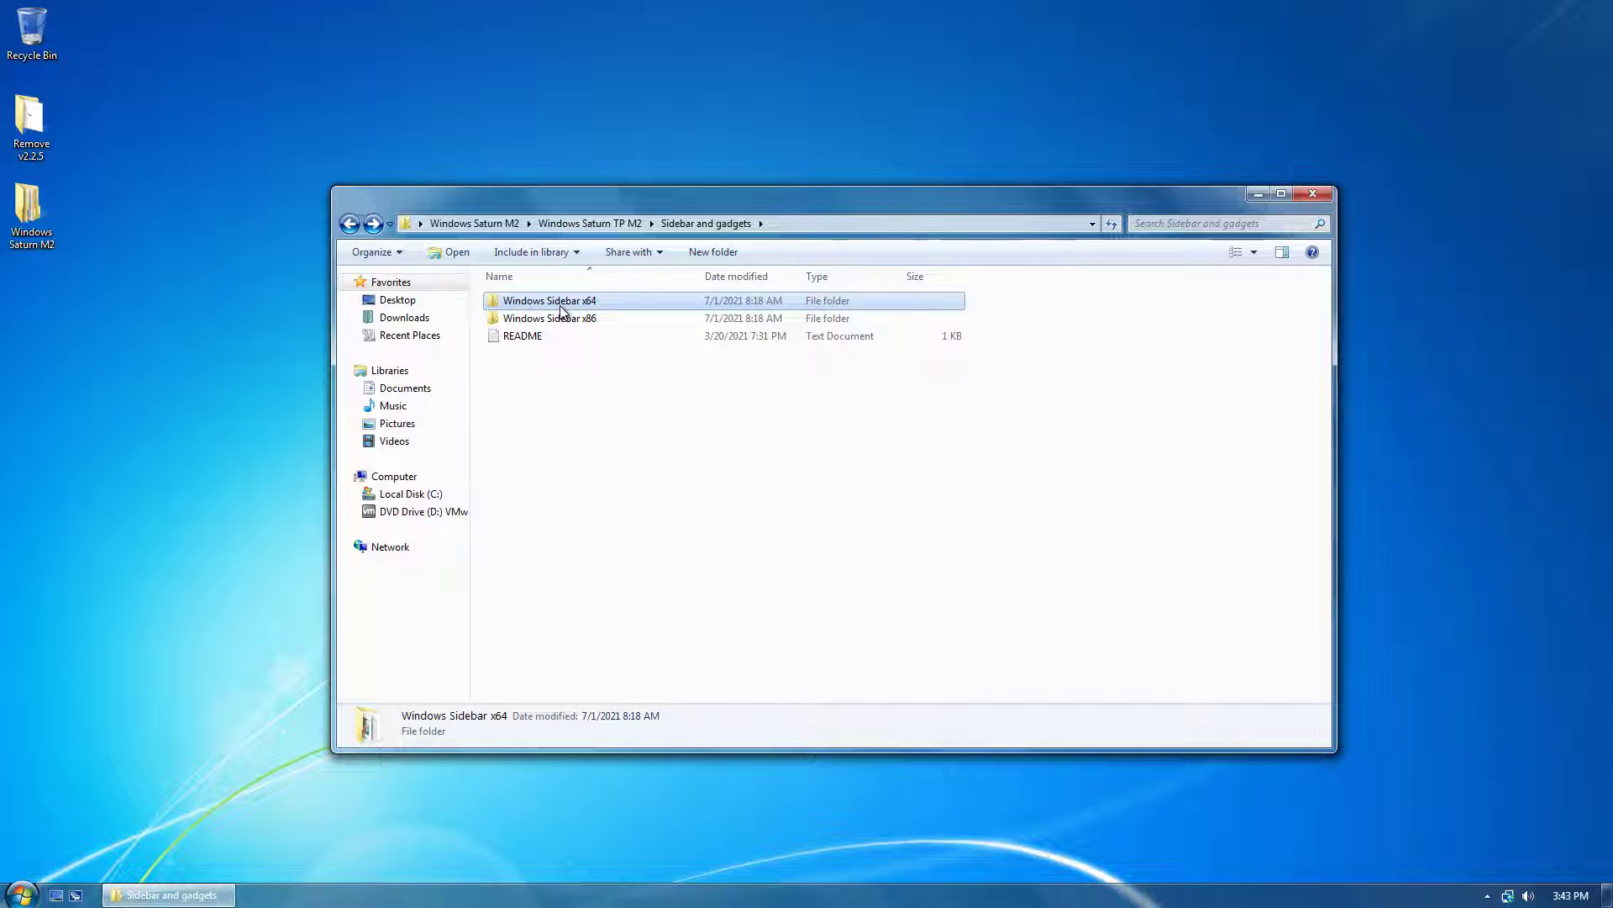
left_click(443, 491)
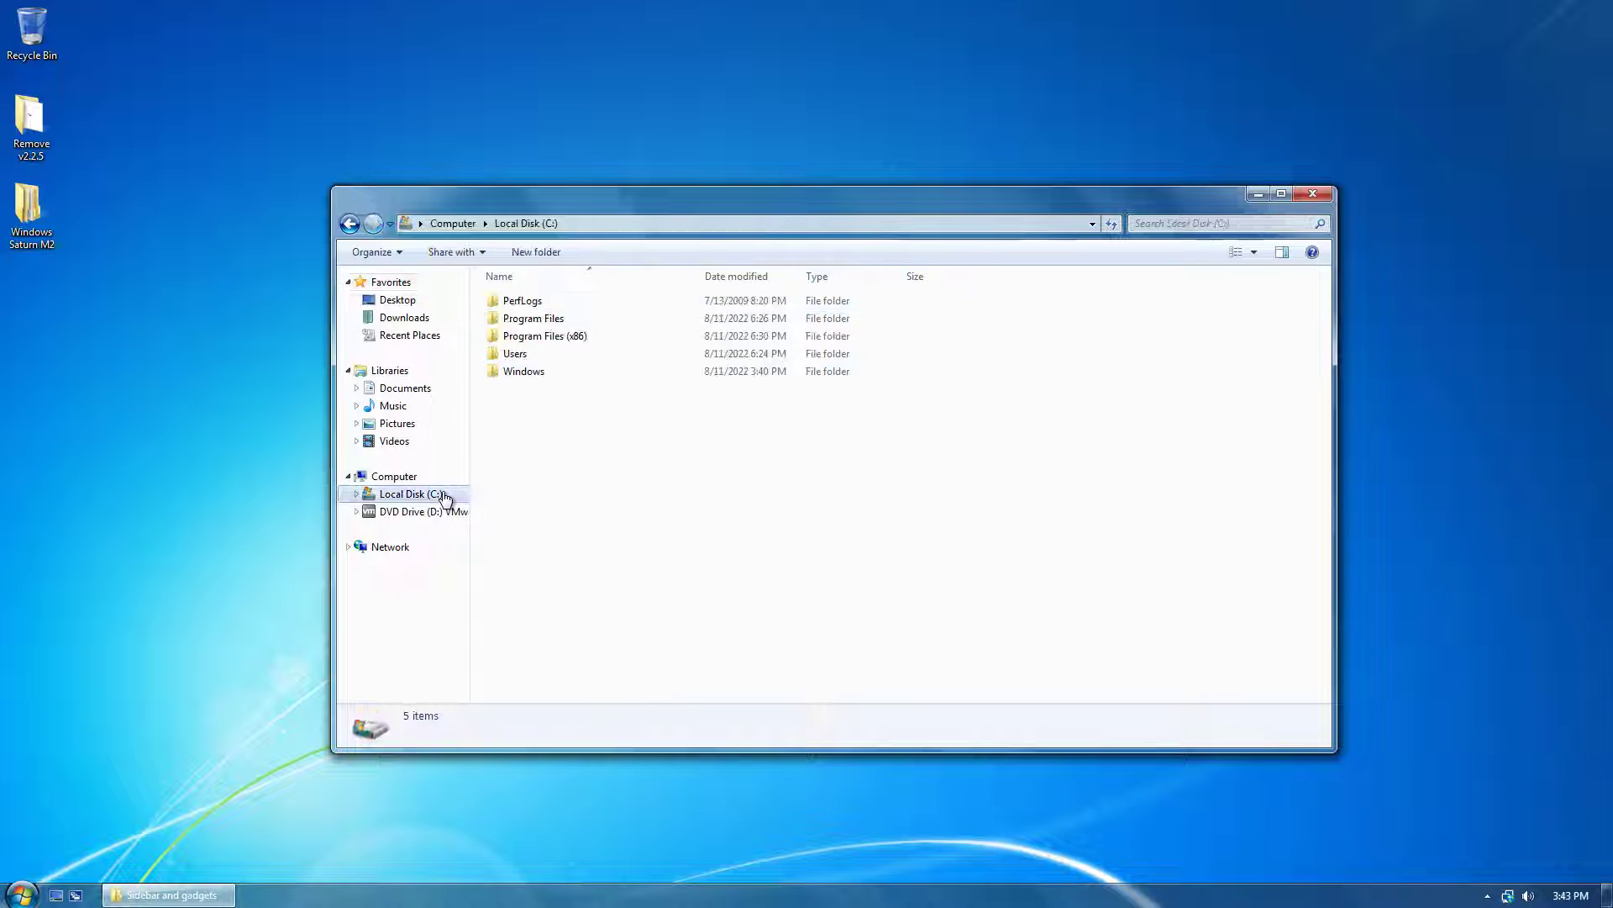
double_click(544, 335)
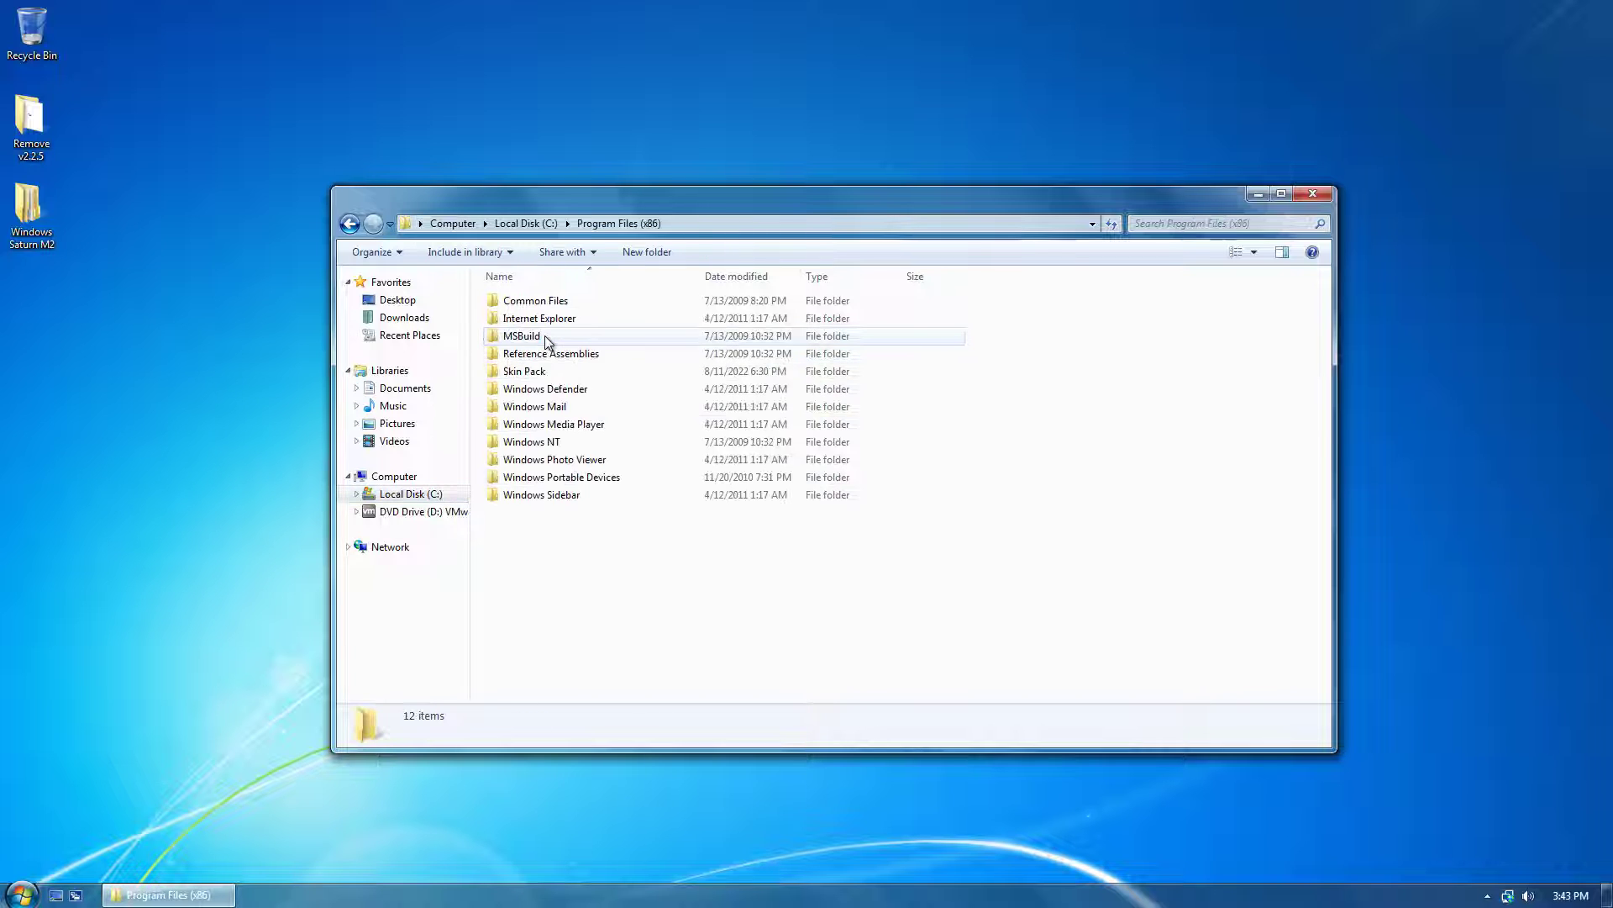
double_click(636, 496)
key("BackSpace")
right_click(635, 496)
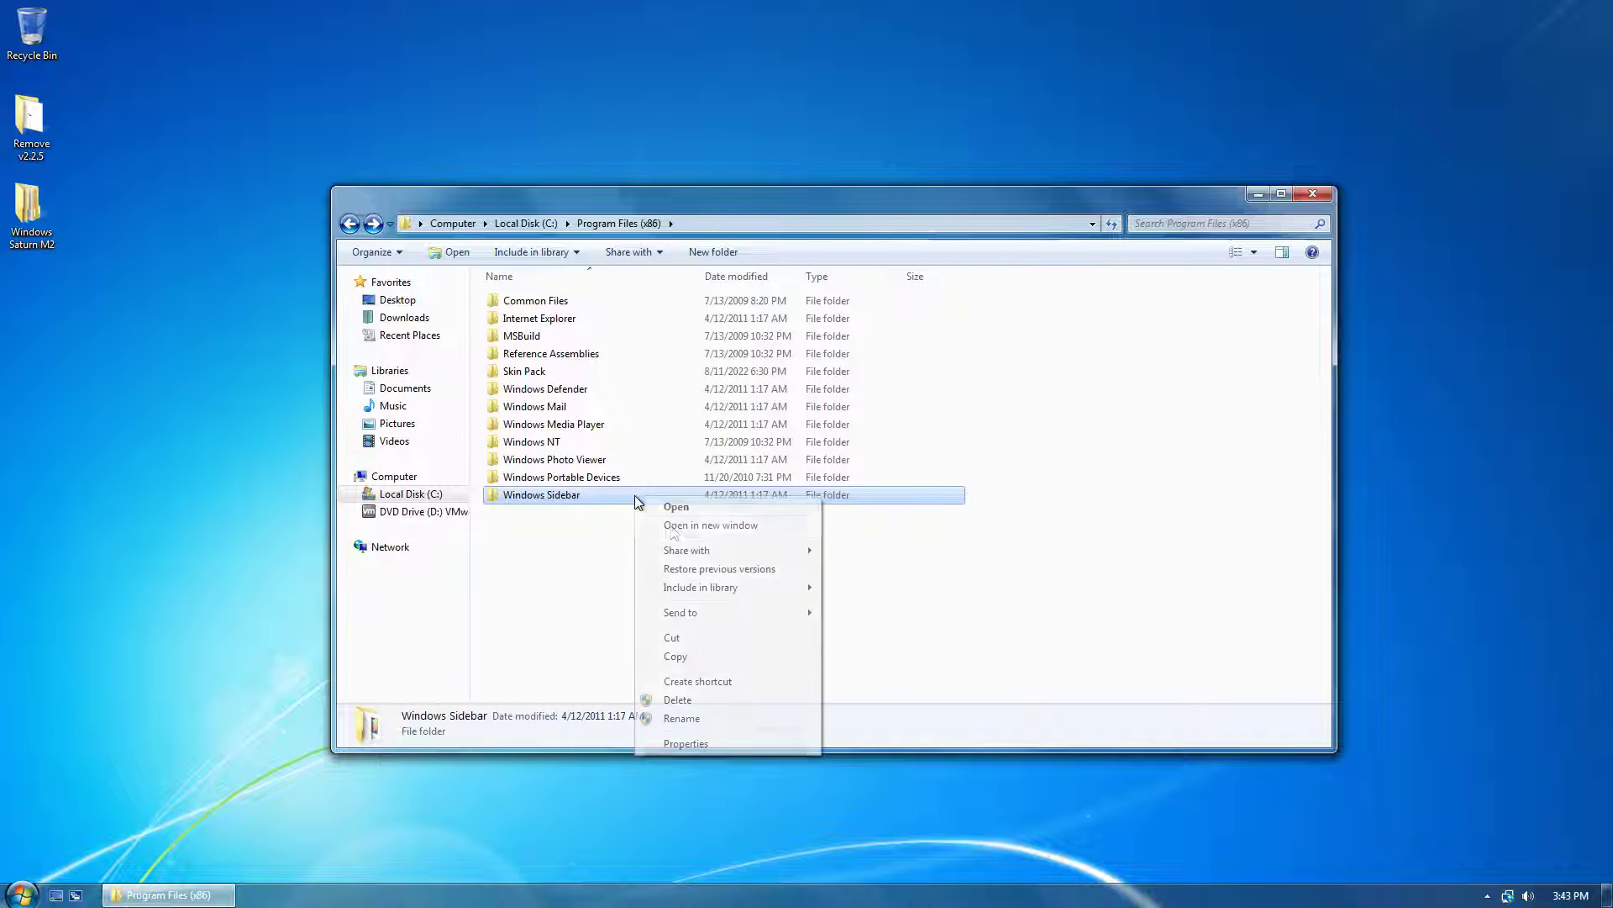
left_click(694, 721)
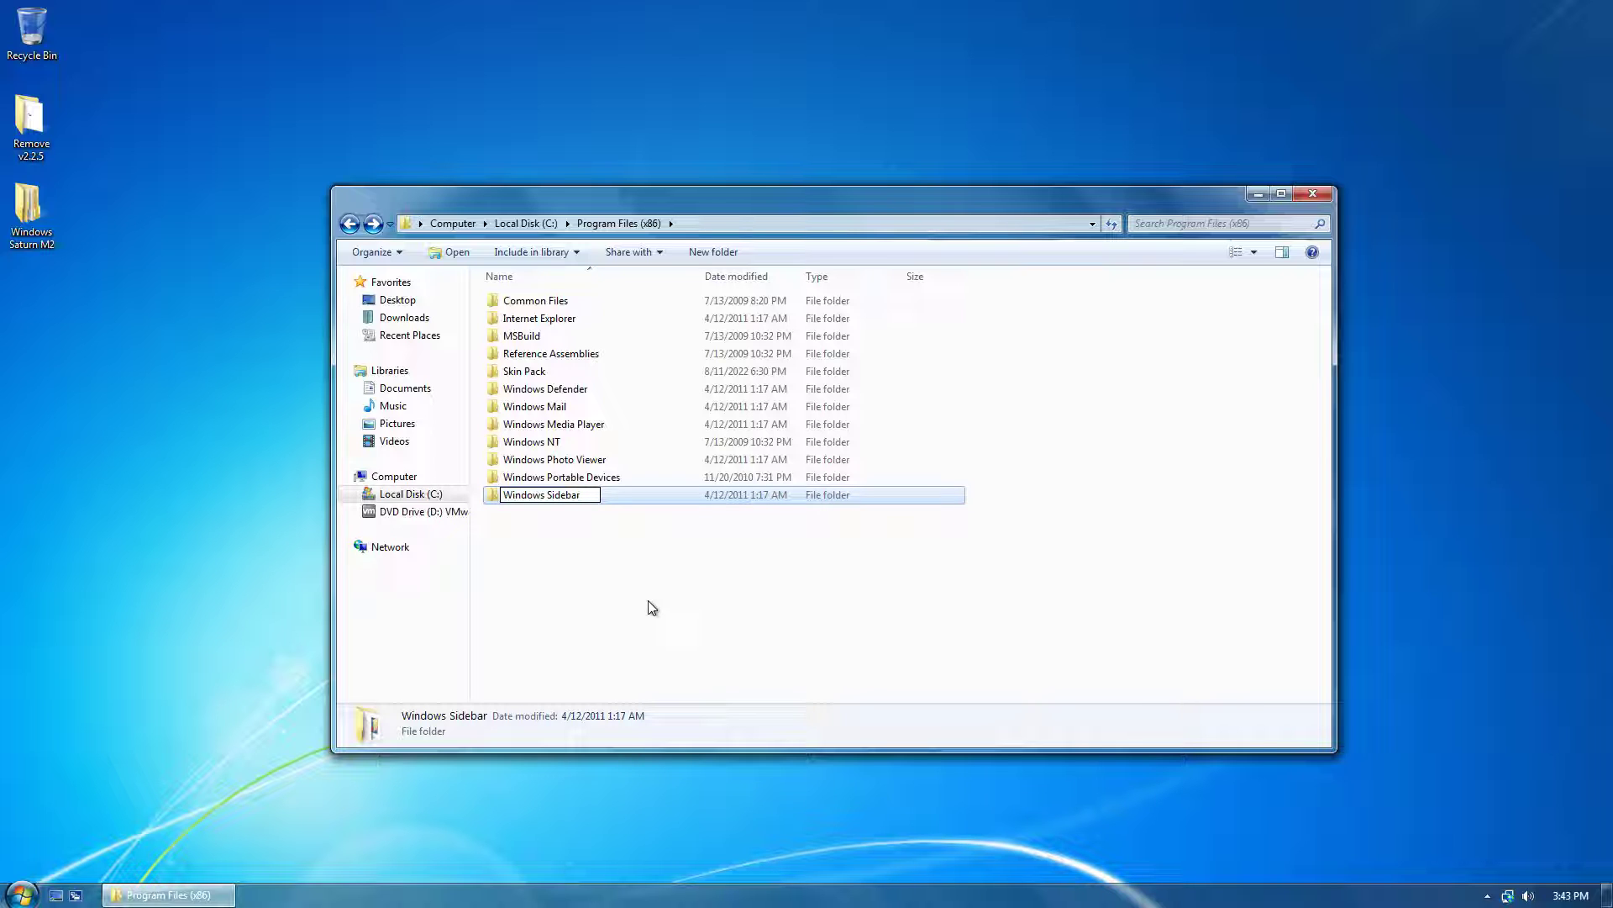
type(".old")
key("Return")
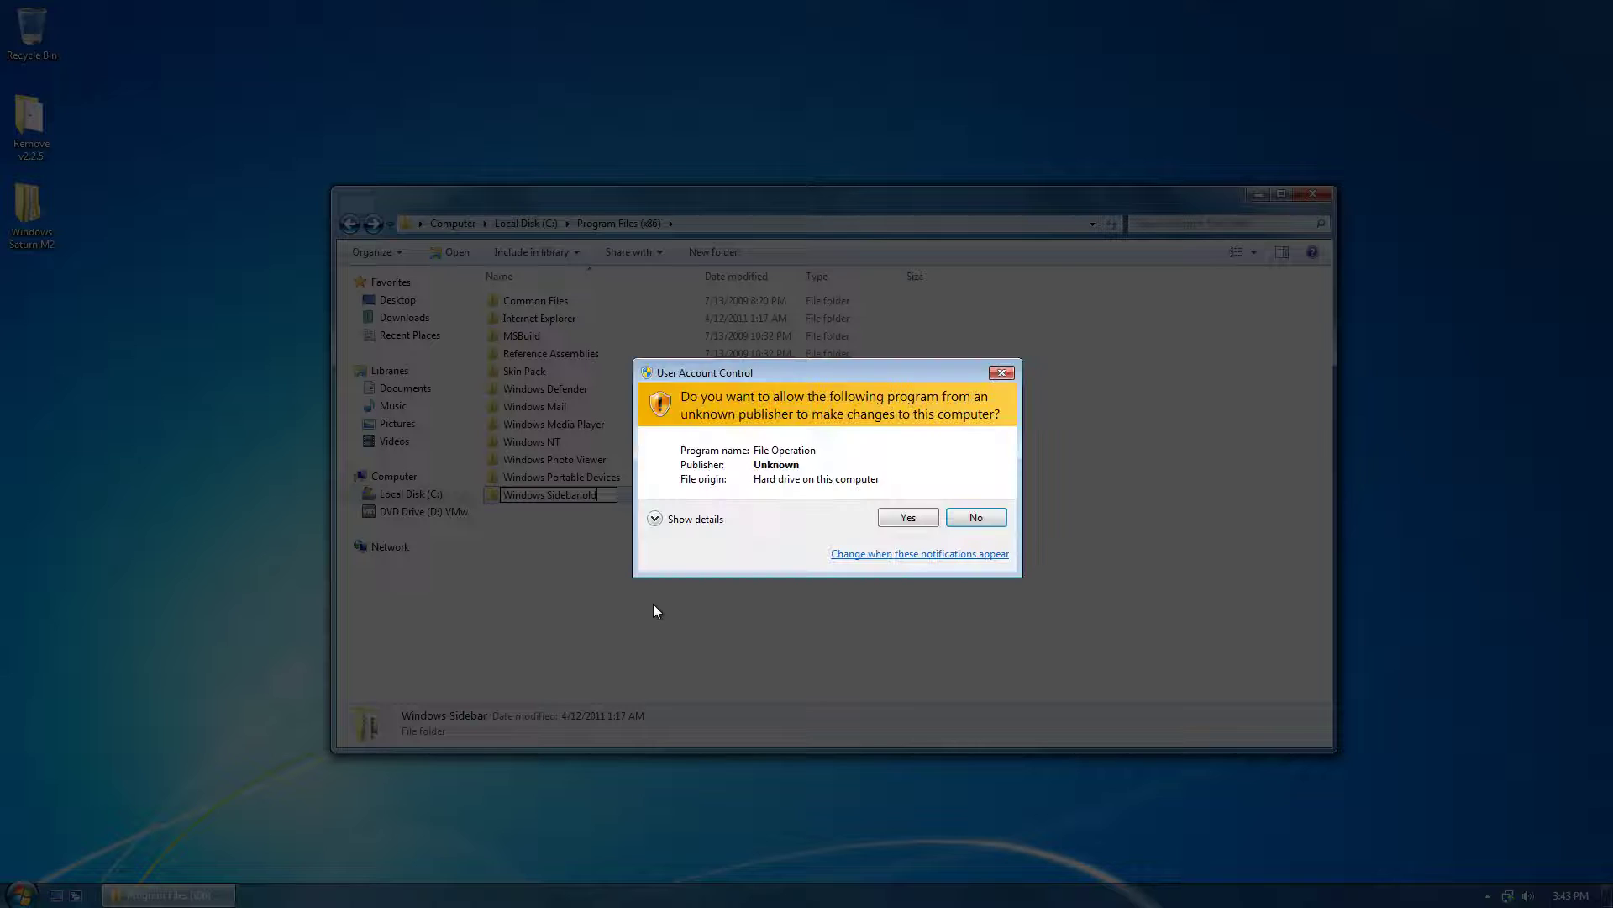
key("alt+y")
double_click(630, 501)
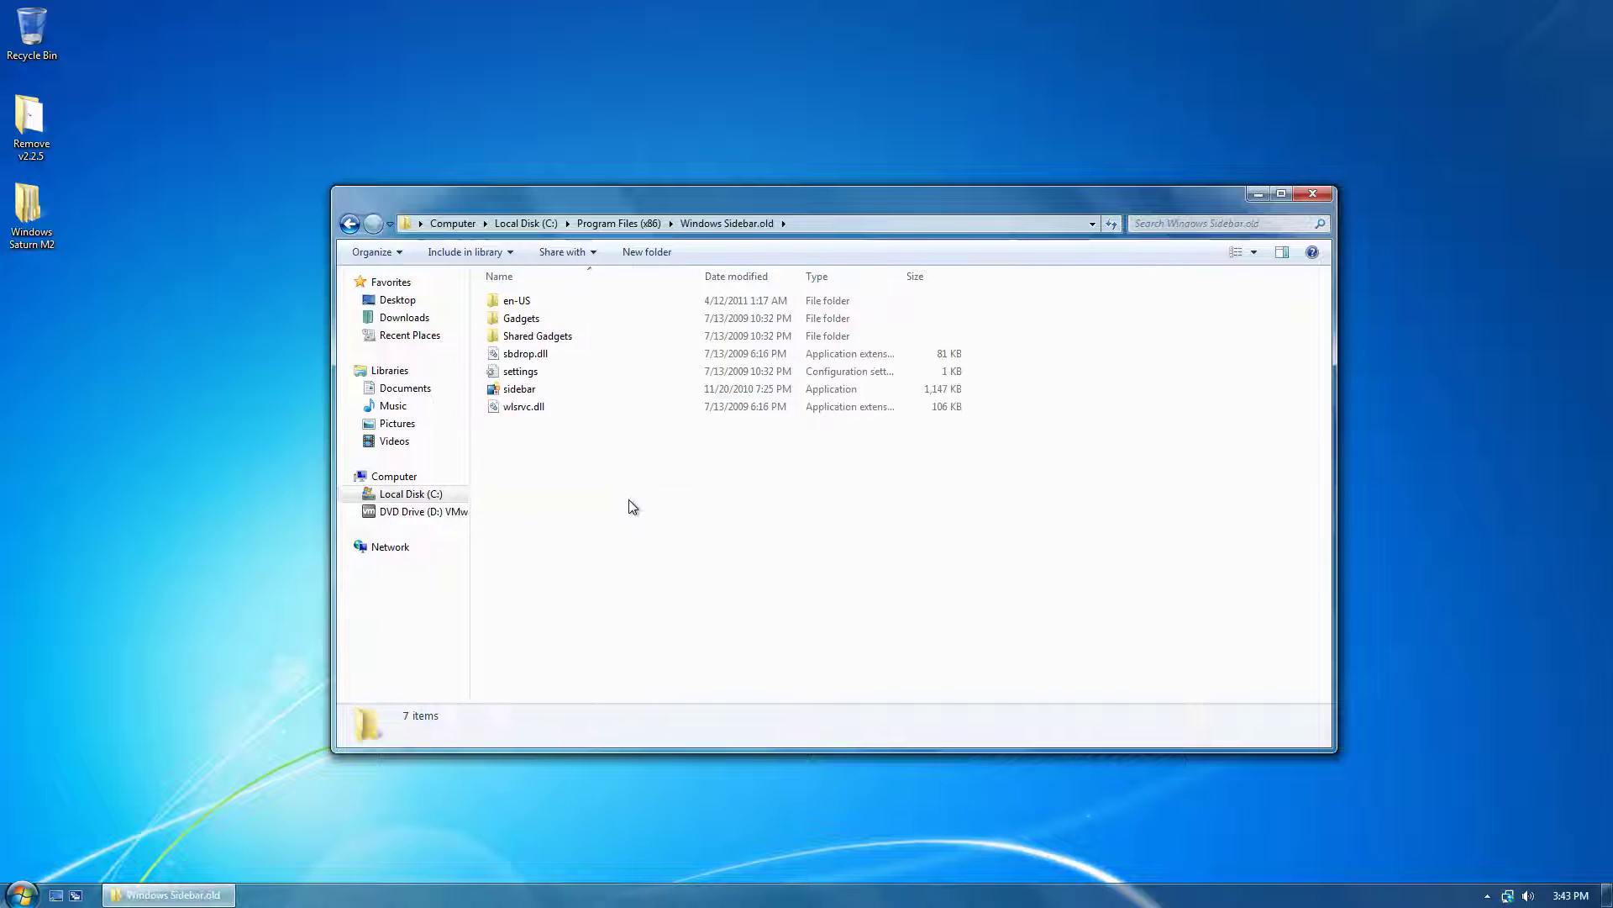
Return to Sidebar and gadgets in Windows Saturn TP M2 and copy the Windows Sidebar x86 folder
key("BackSpace")
key("BackSpace")
key("BackSpace")
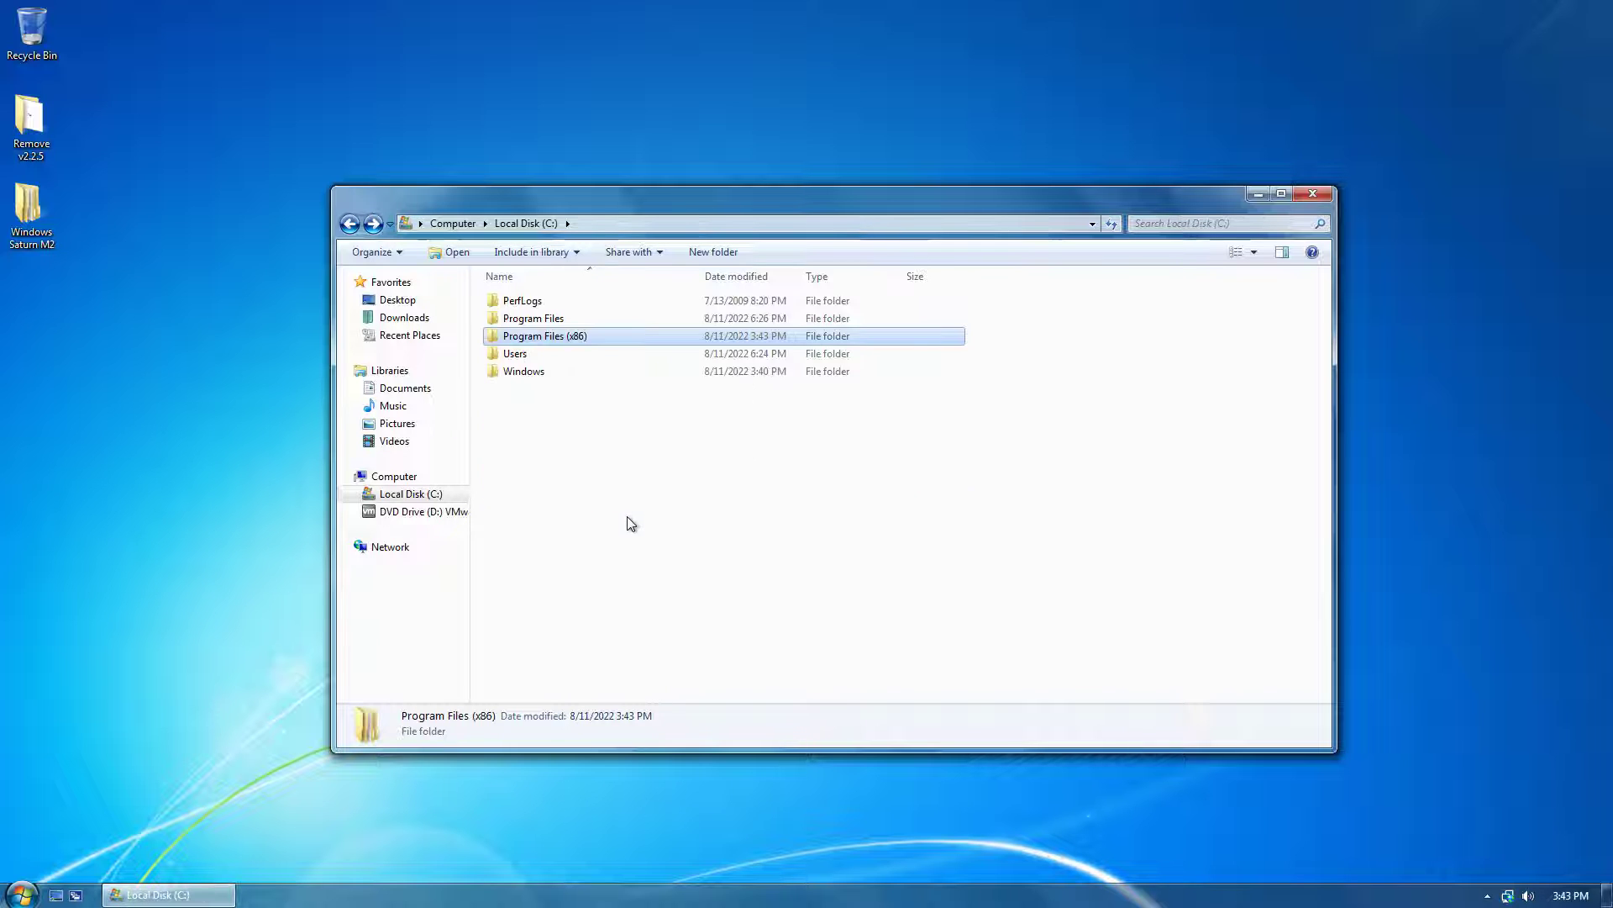
key("BackSpace")
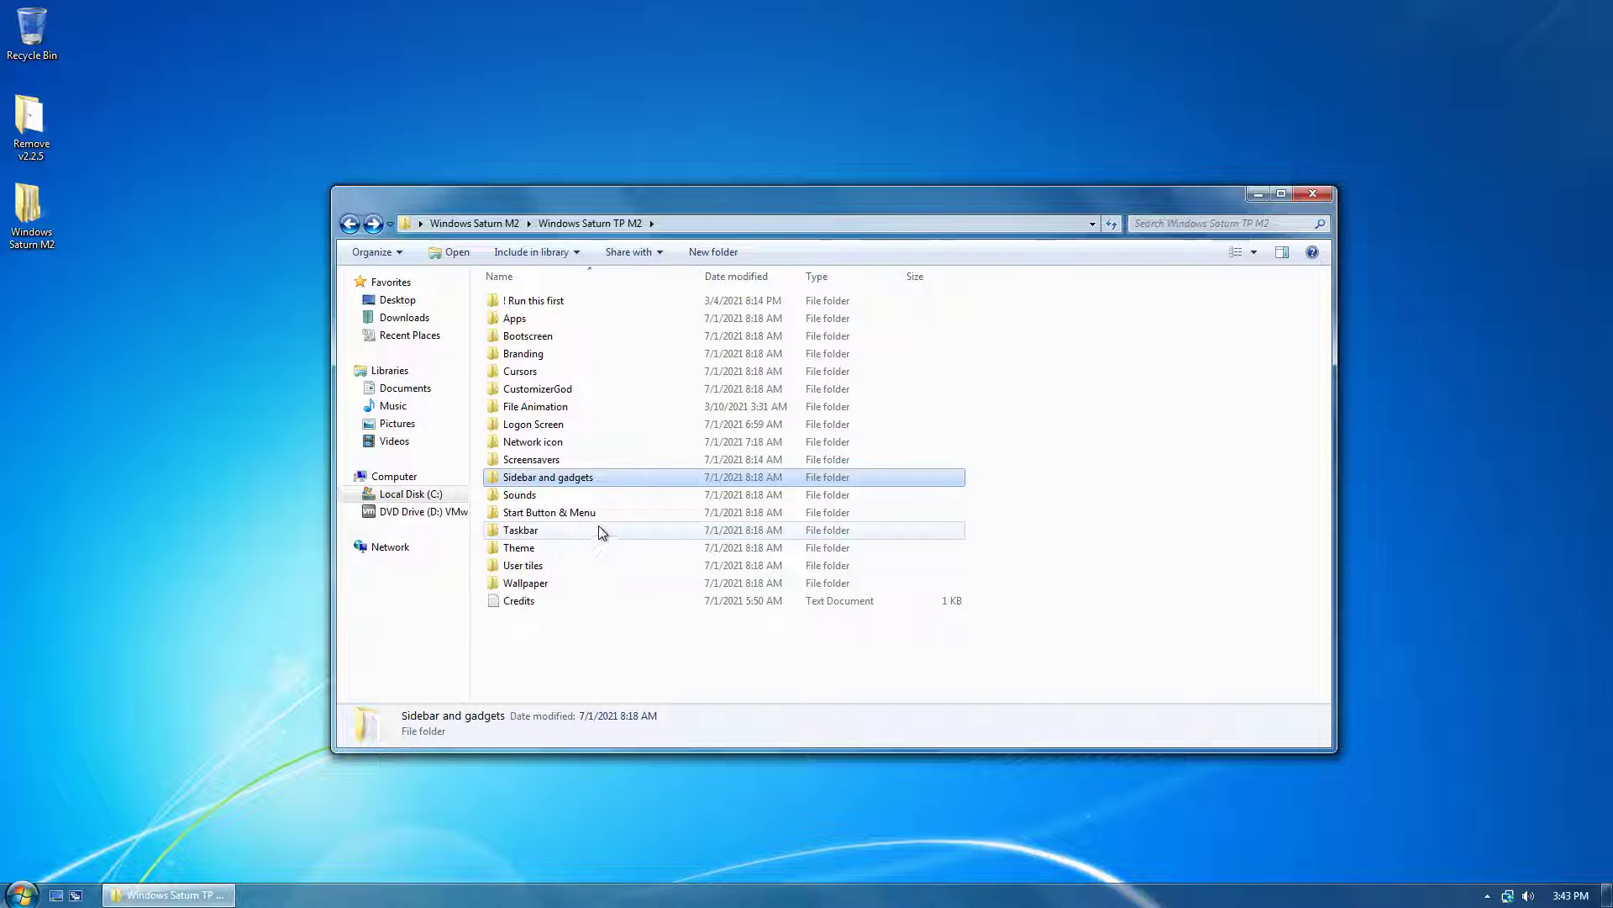
key("Return")
key("Down")
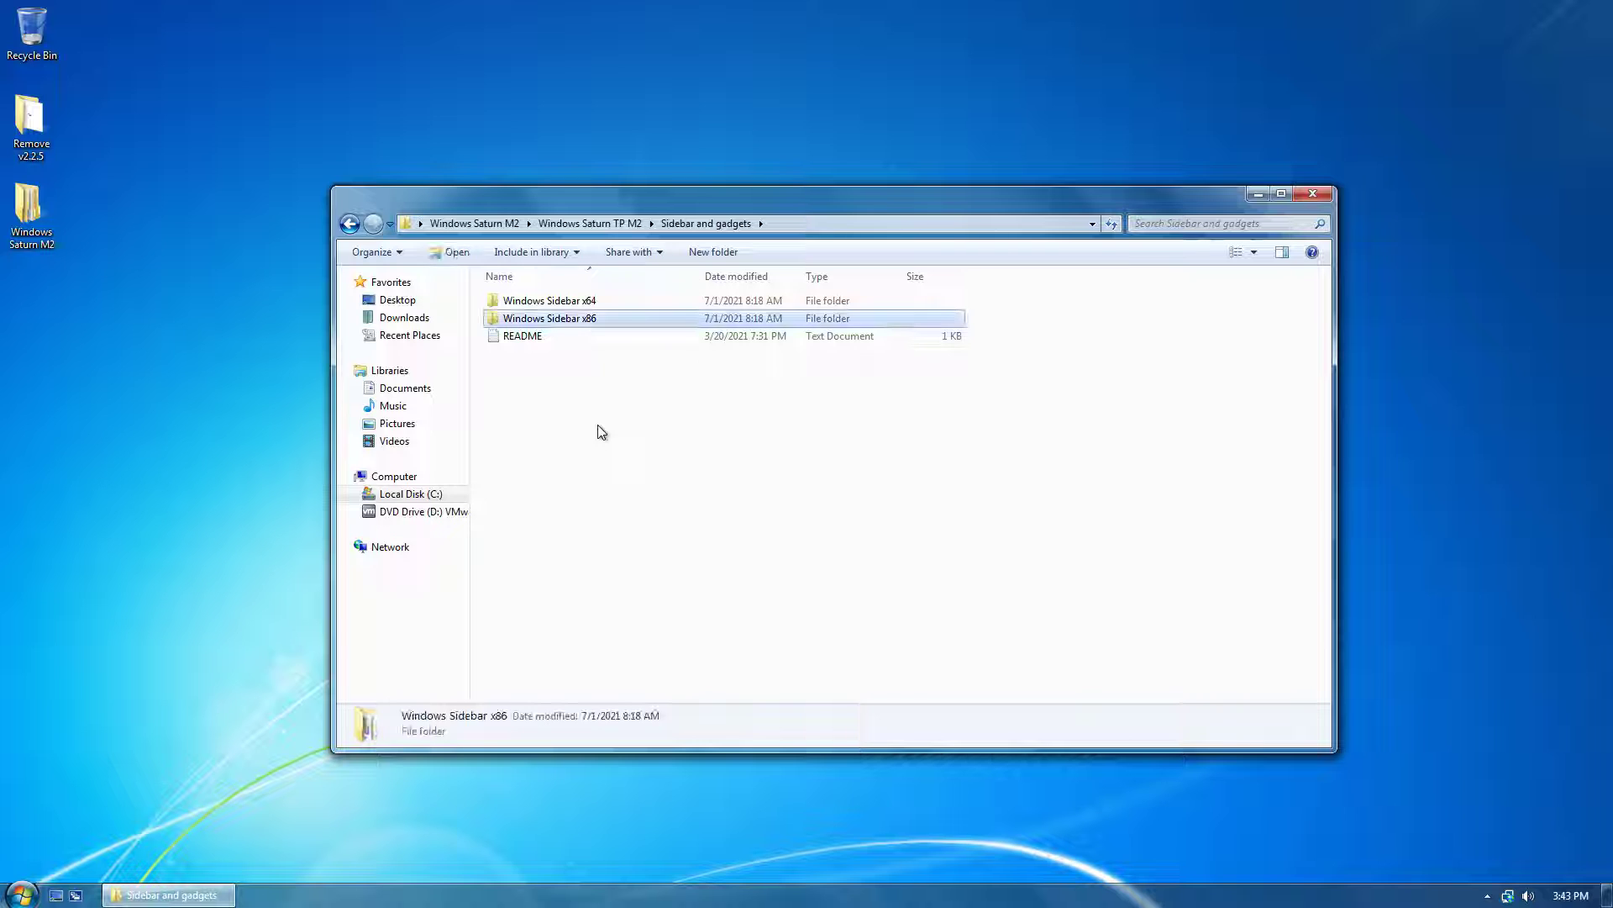
key("Up")
right_click(579, 306)
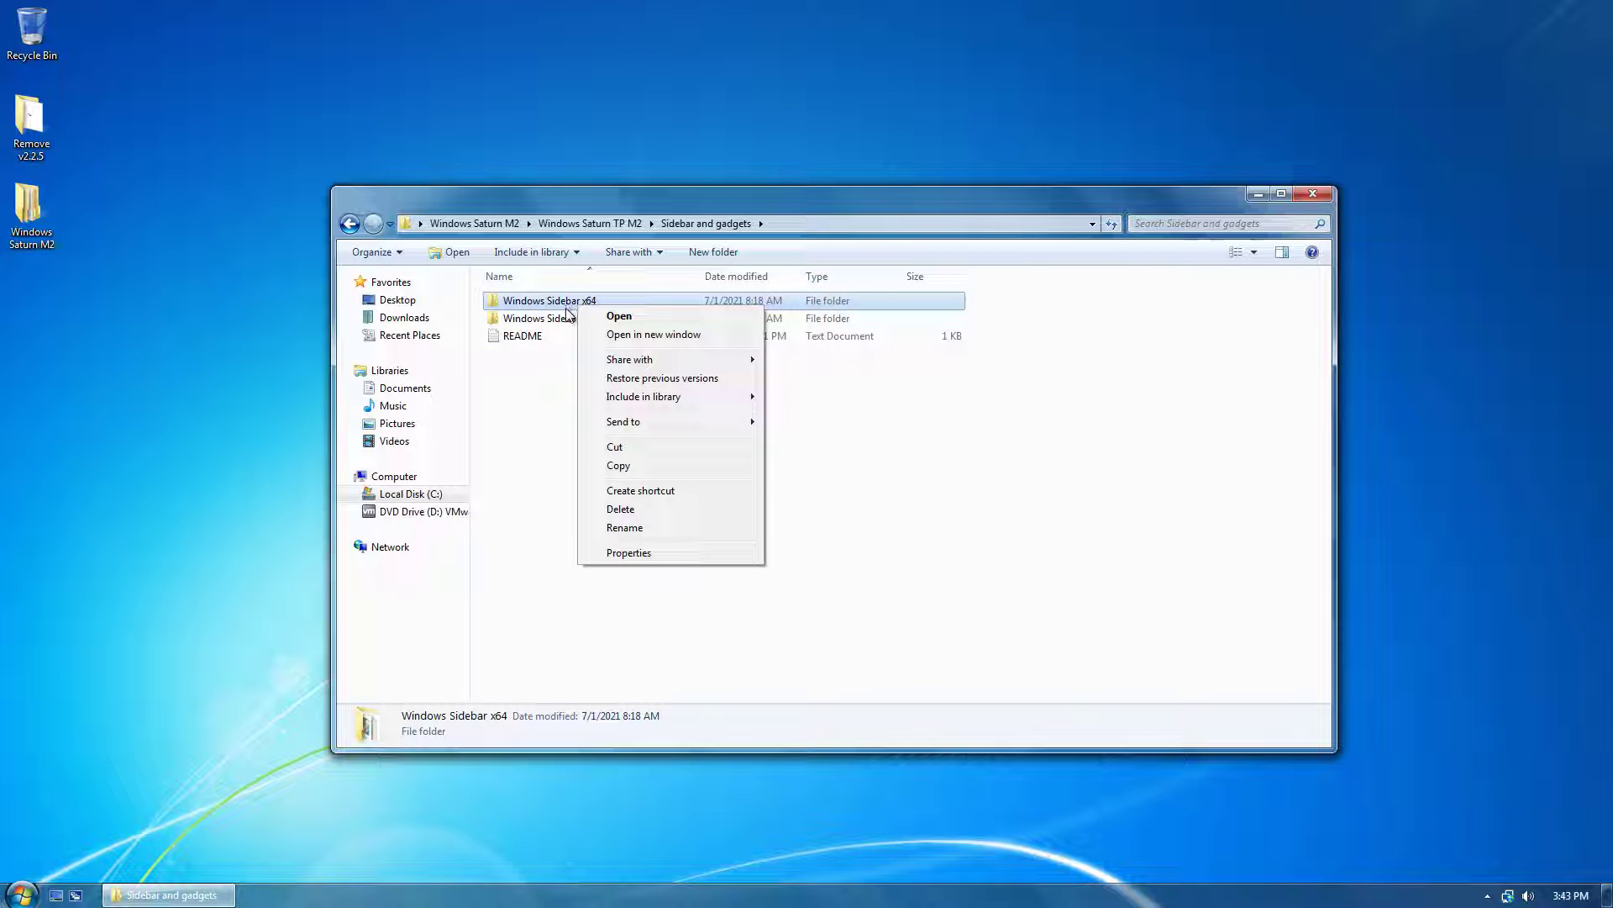
left_click(567, 313)
right_click(567, 313)
left_click(587, 472)
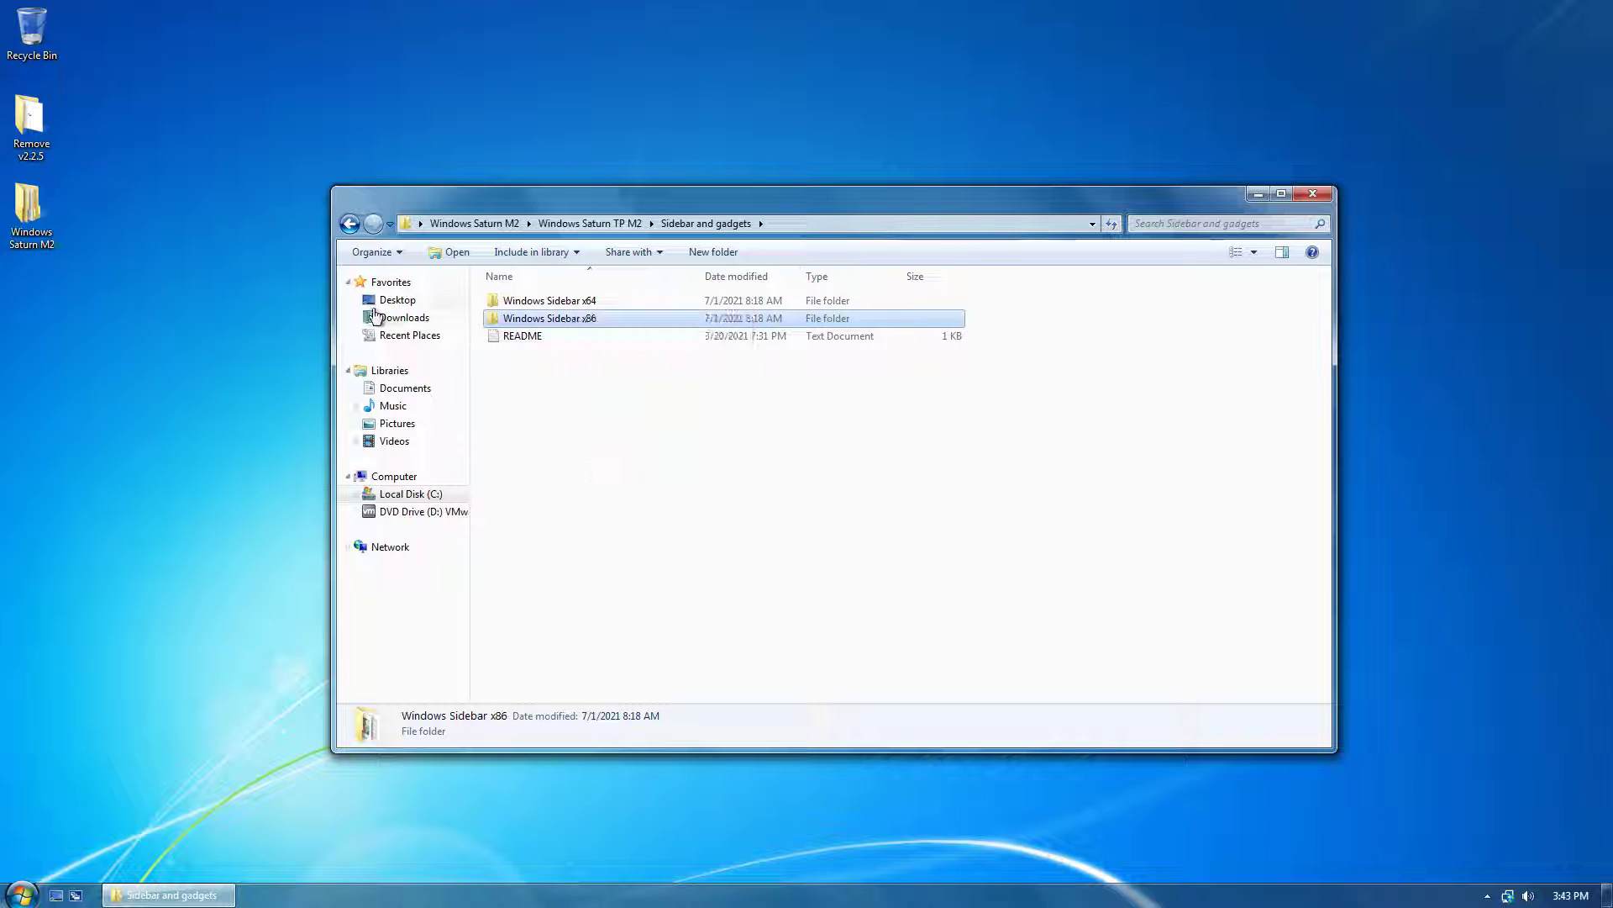
Paste the Windows Sidebar x86 folder into Program Files (x86) on Local Disk (C:) with administrator permission
left_click(404, 494)
double_click(546, 336)
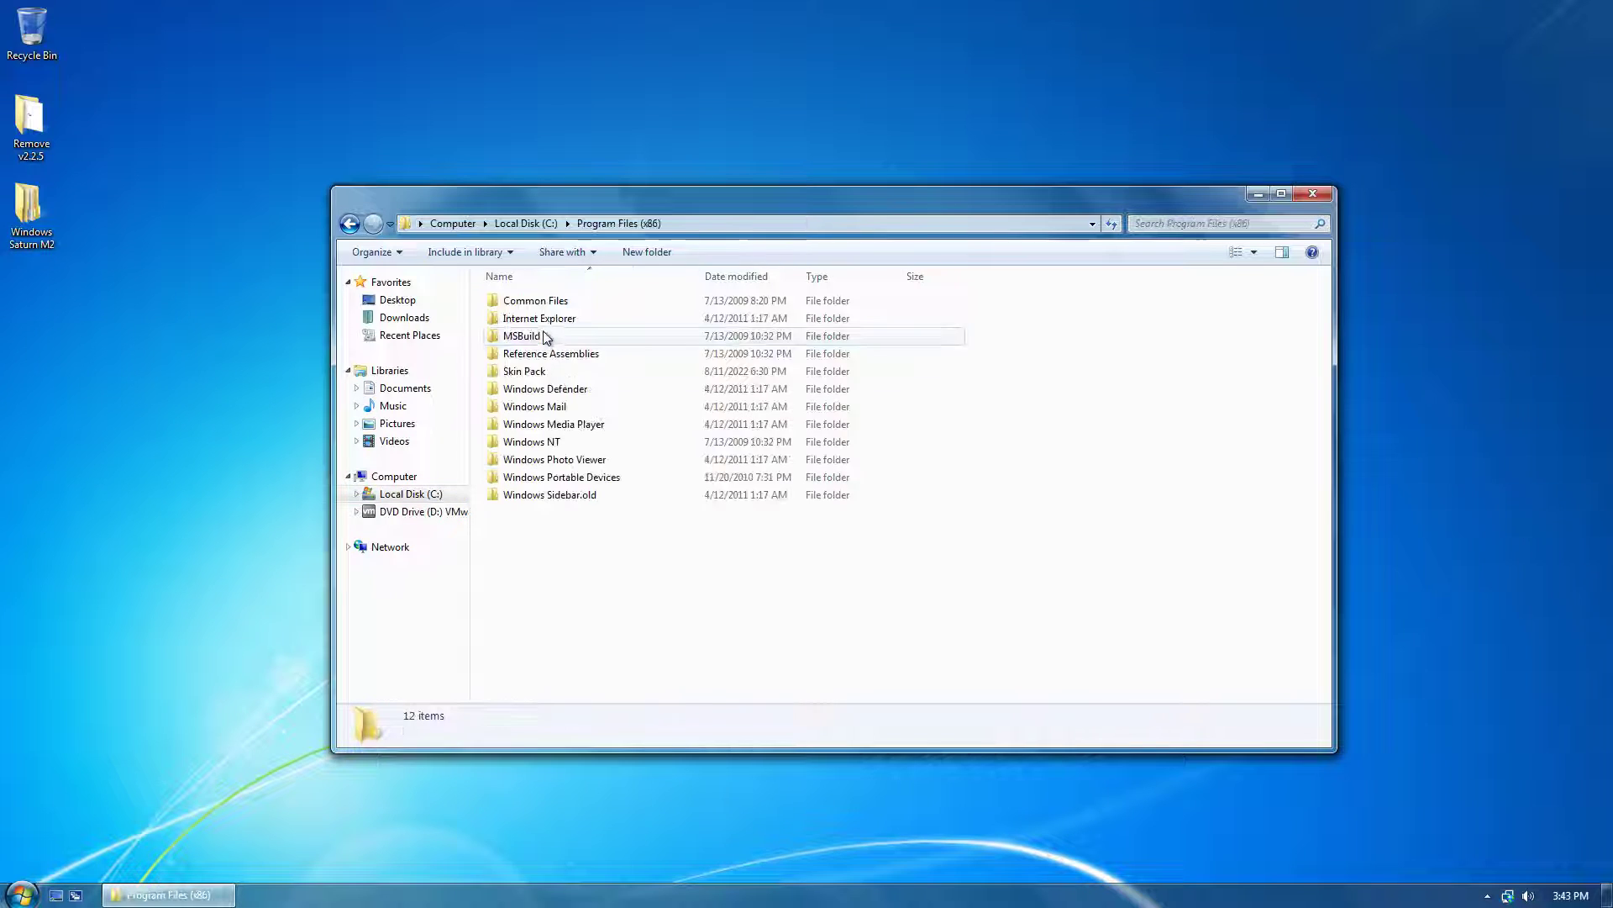
key("ctrl+v")
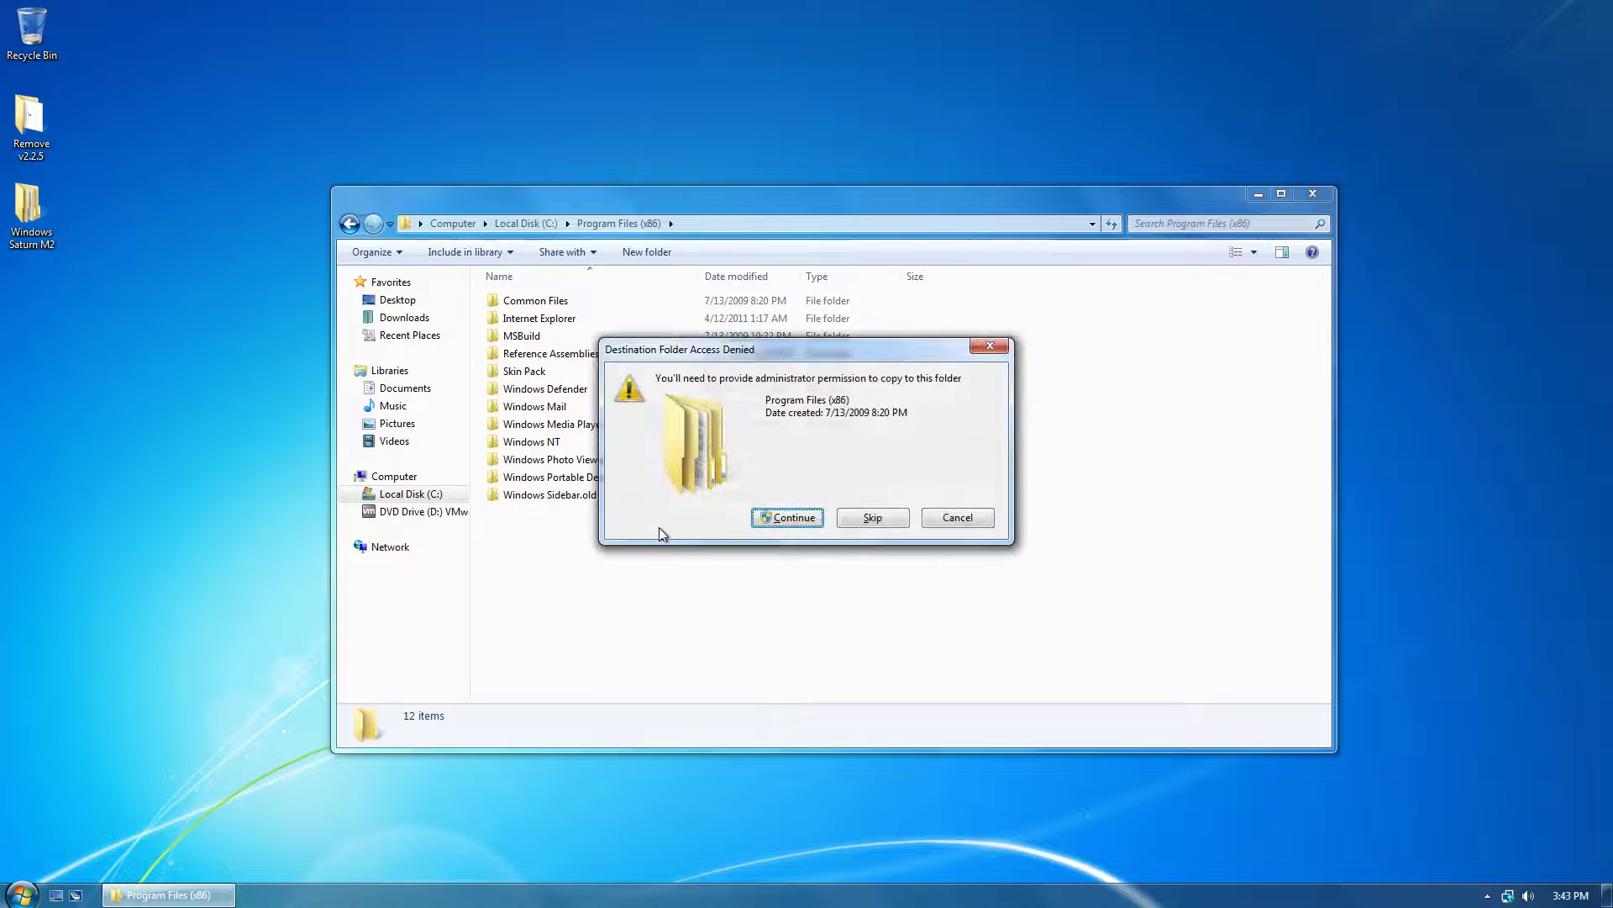
left_click(755, 517)
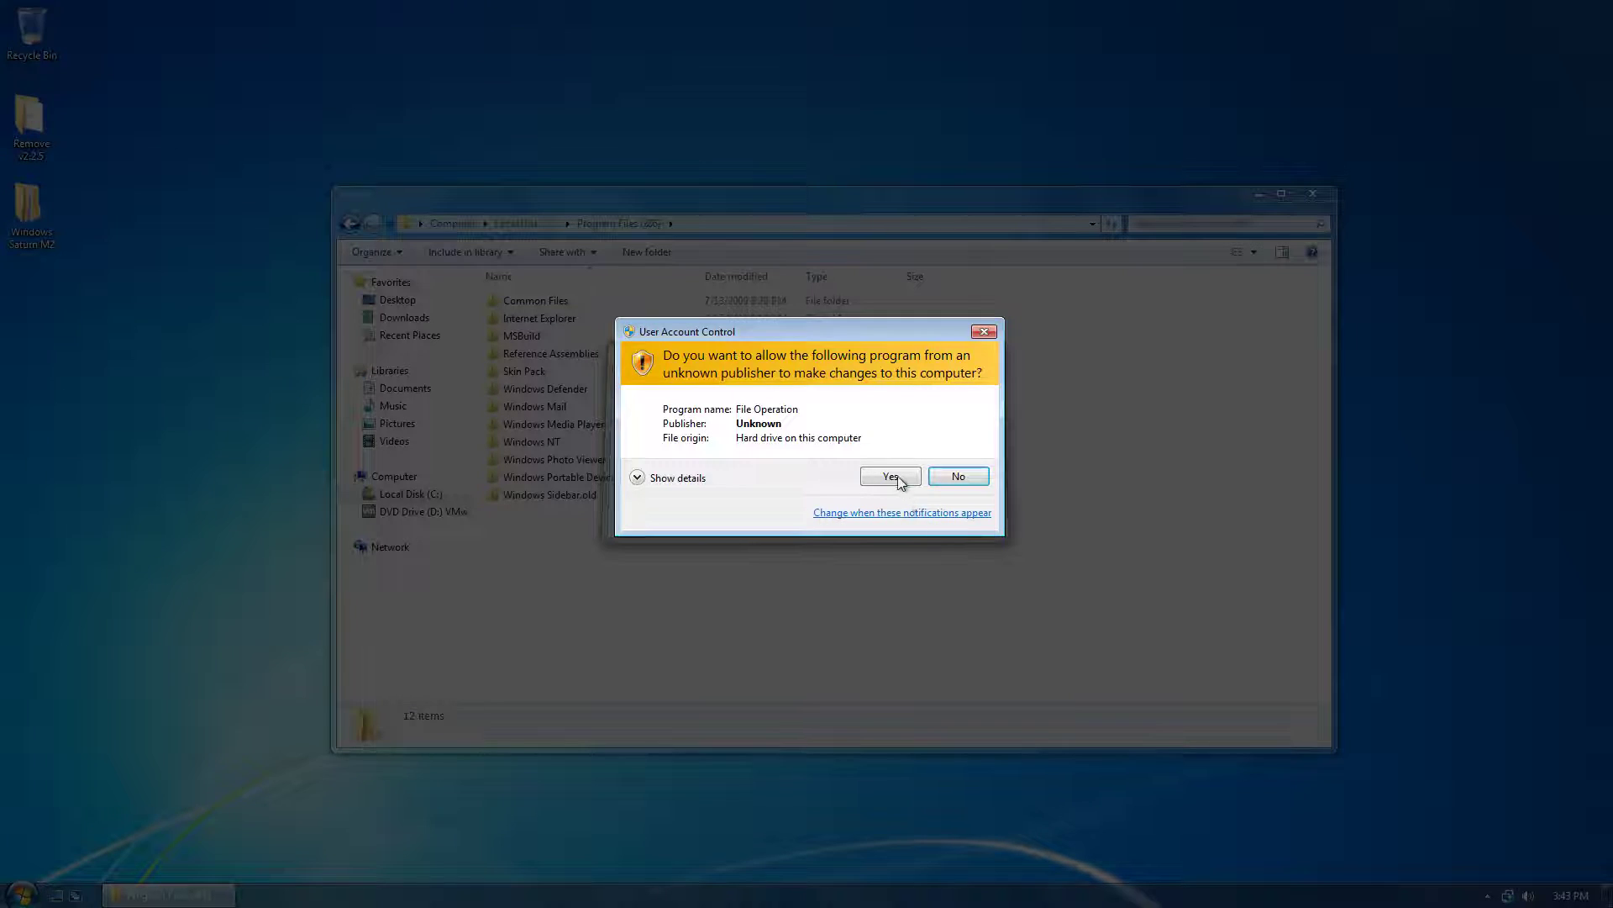
left_click(888, 472)
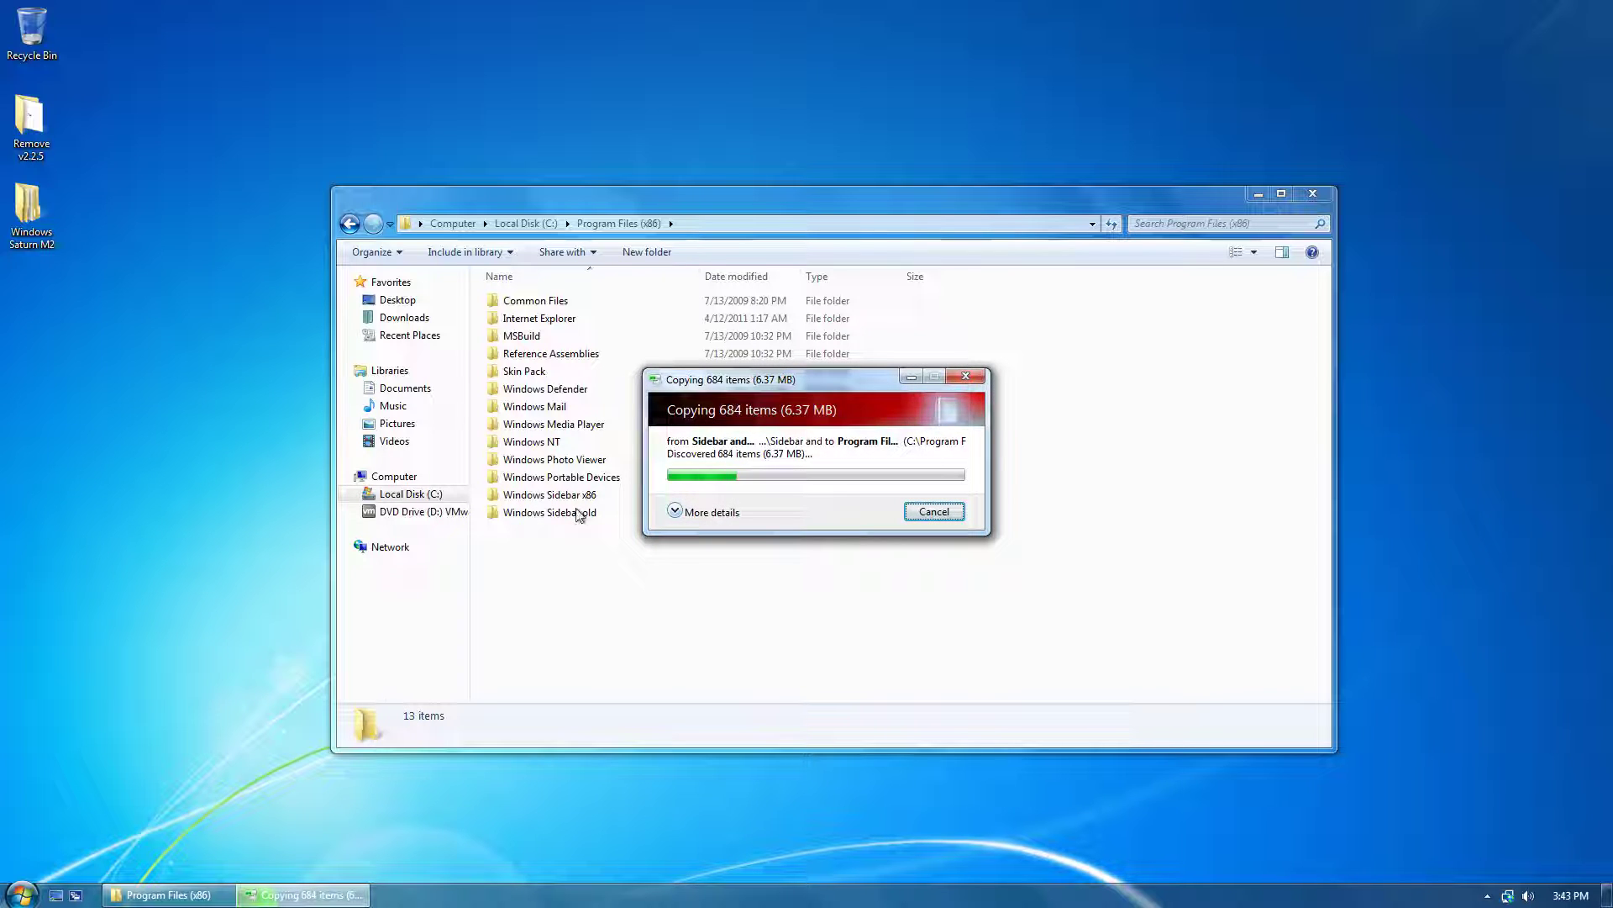
Rename the pasted Windows Sidebar x86 folder to Windows Sidebar, allowing the change with administrator permission
right_click(569, 502)
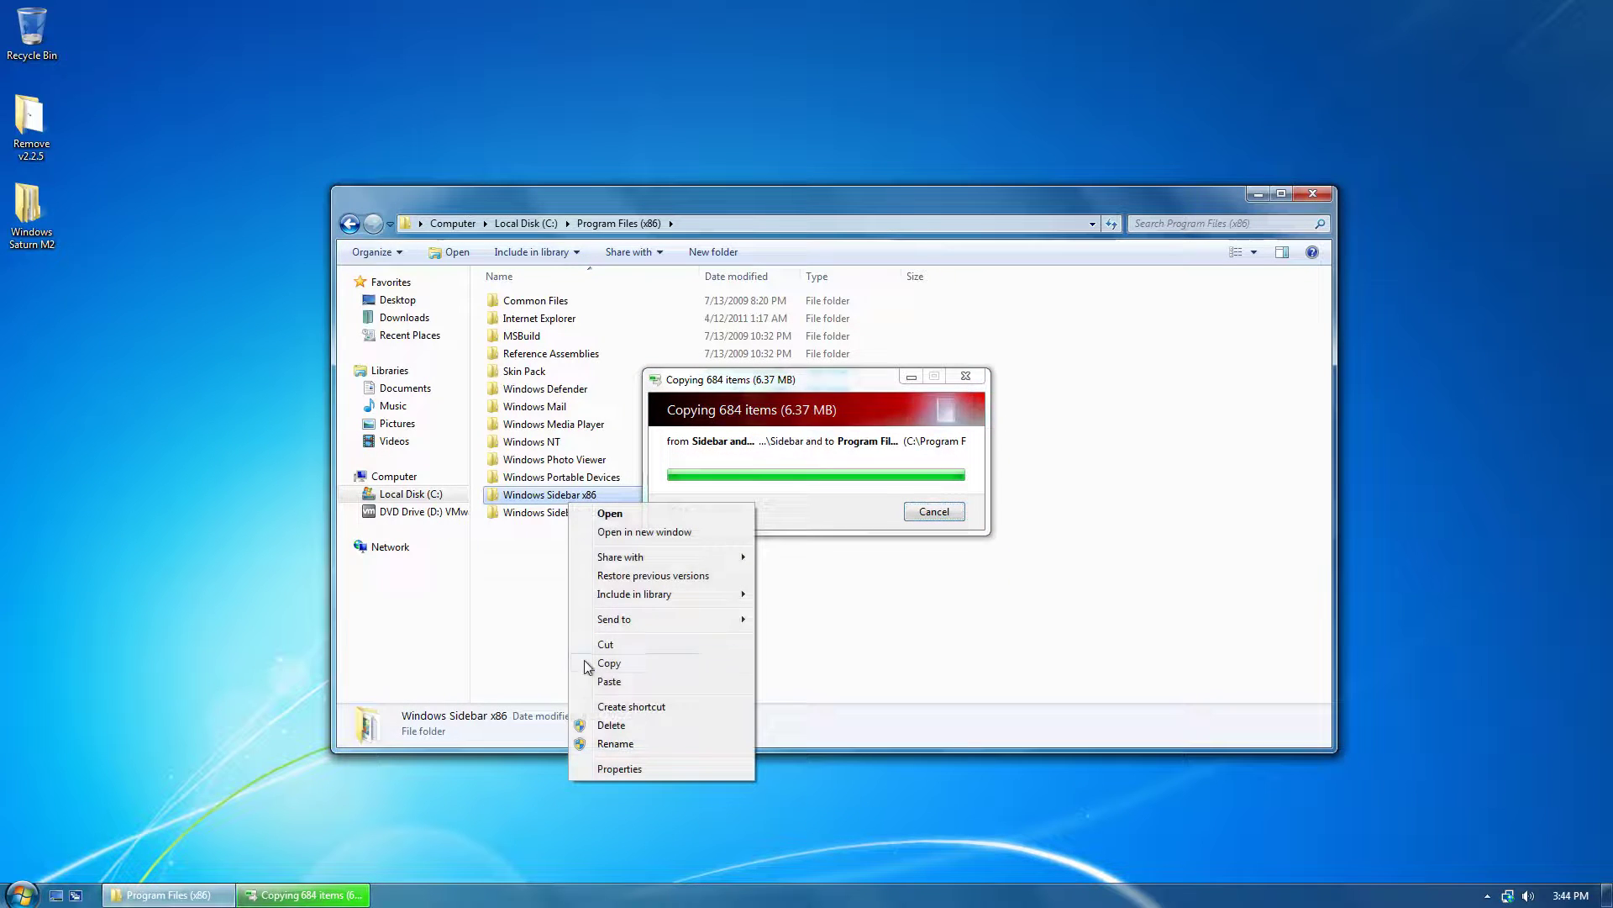
left_click(620, 745)
key("End")
key("BackSpace")
key("BackSpace")
key("BackSpace")
key("BackSpace")
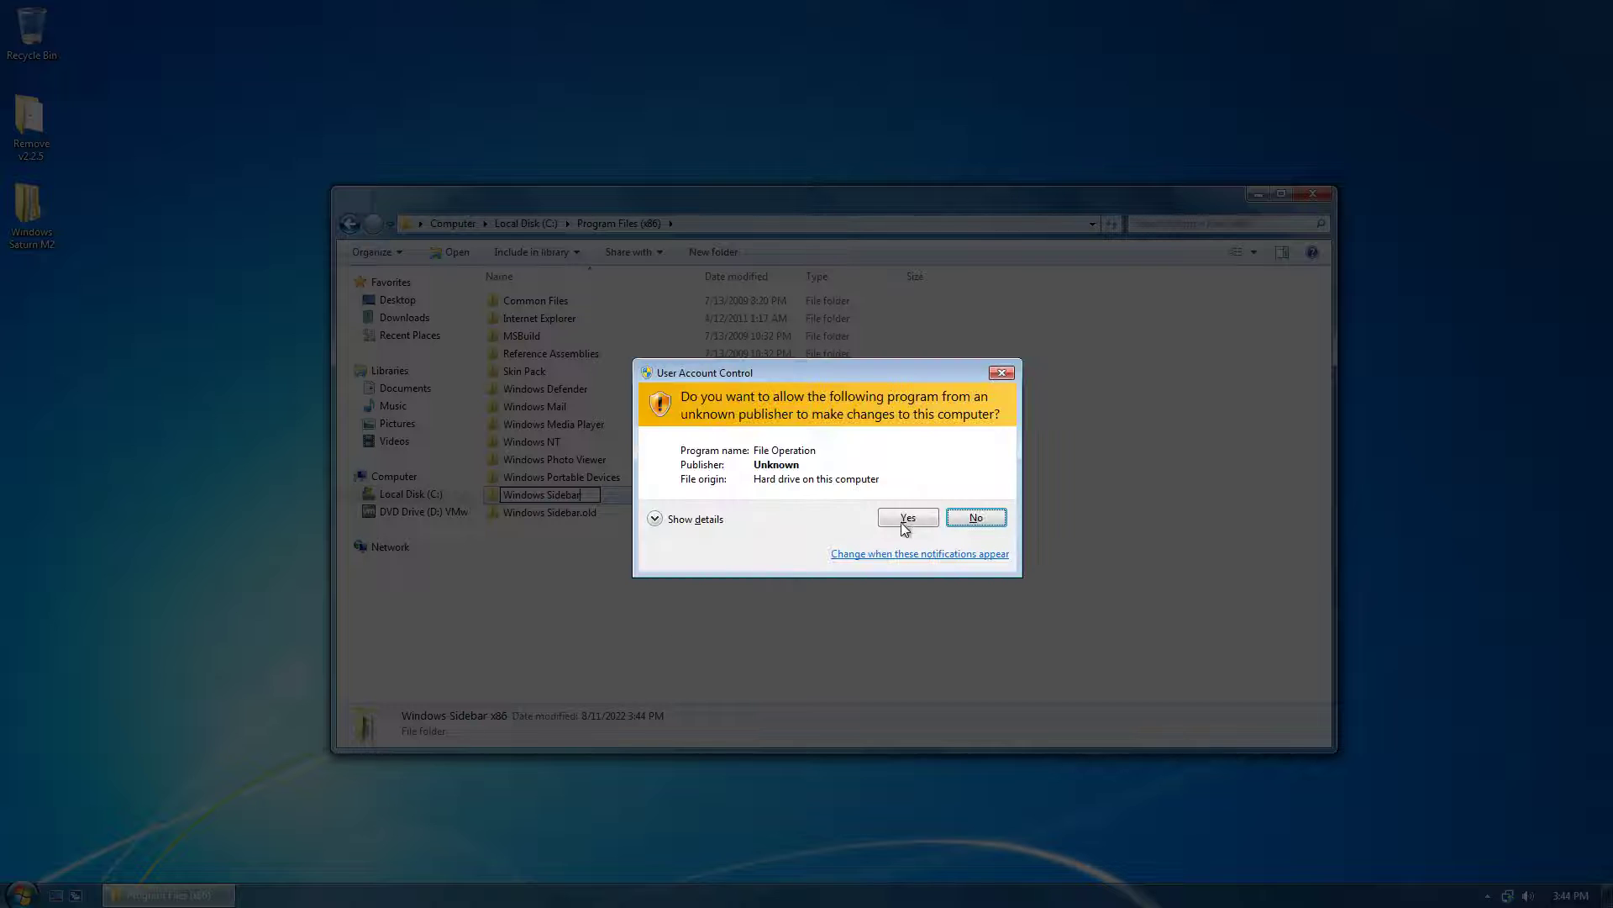
left_click(907, 526)
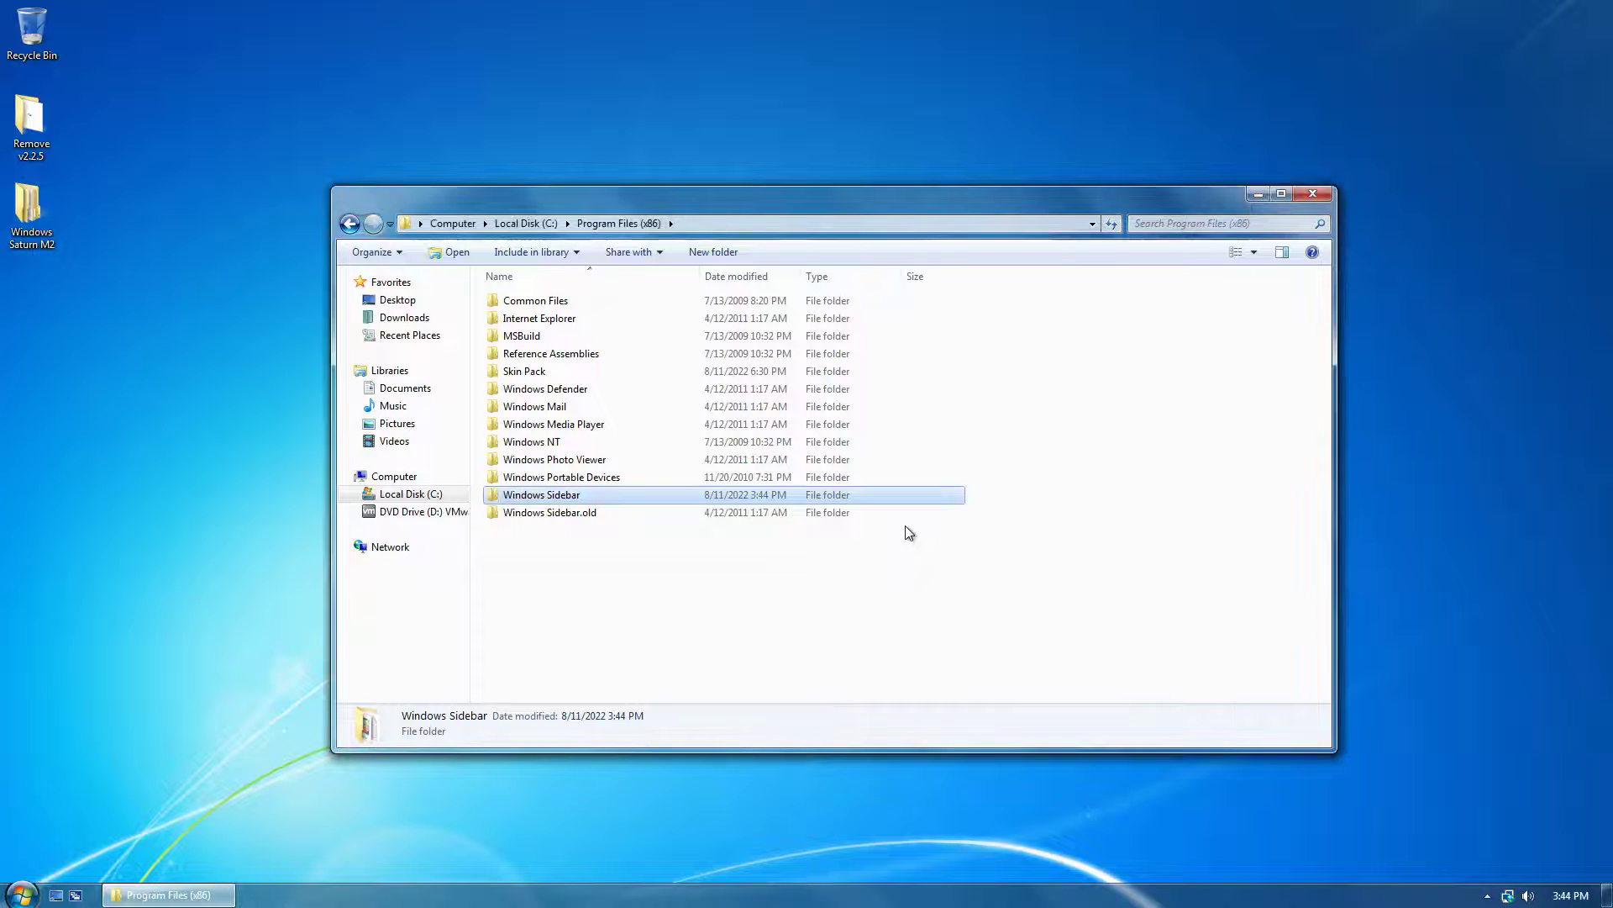
Go back to Sidebar and gadgets and copy the Windows Sidebar x64 folder
left_click(761, 541)
left_click(360, 230)
left_click(359, 229)
left_click(360, 230)
left_click(373, 224)
left_click(516, 301)
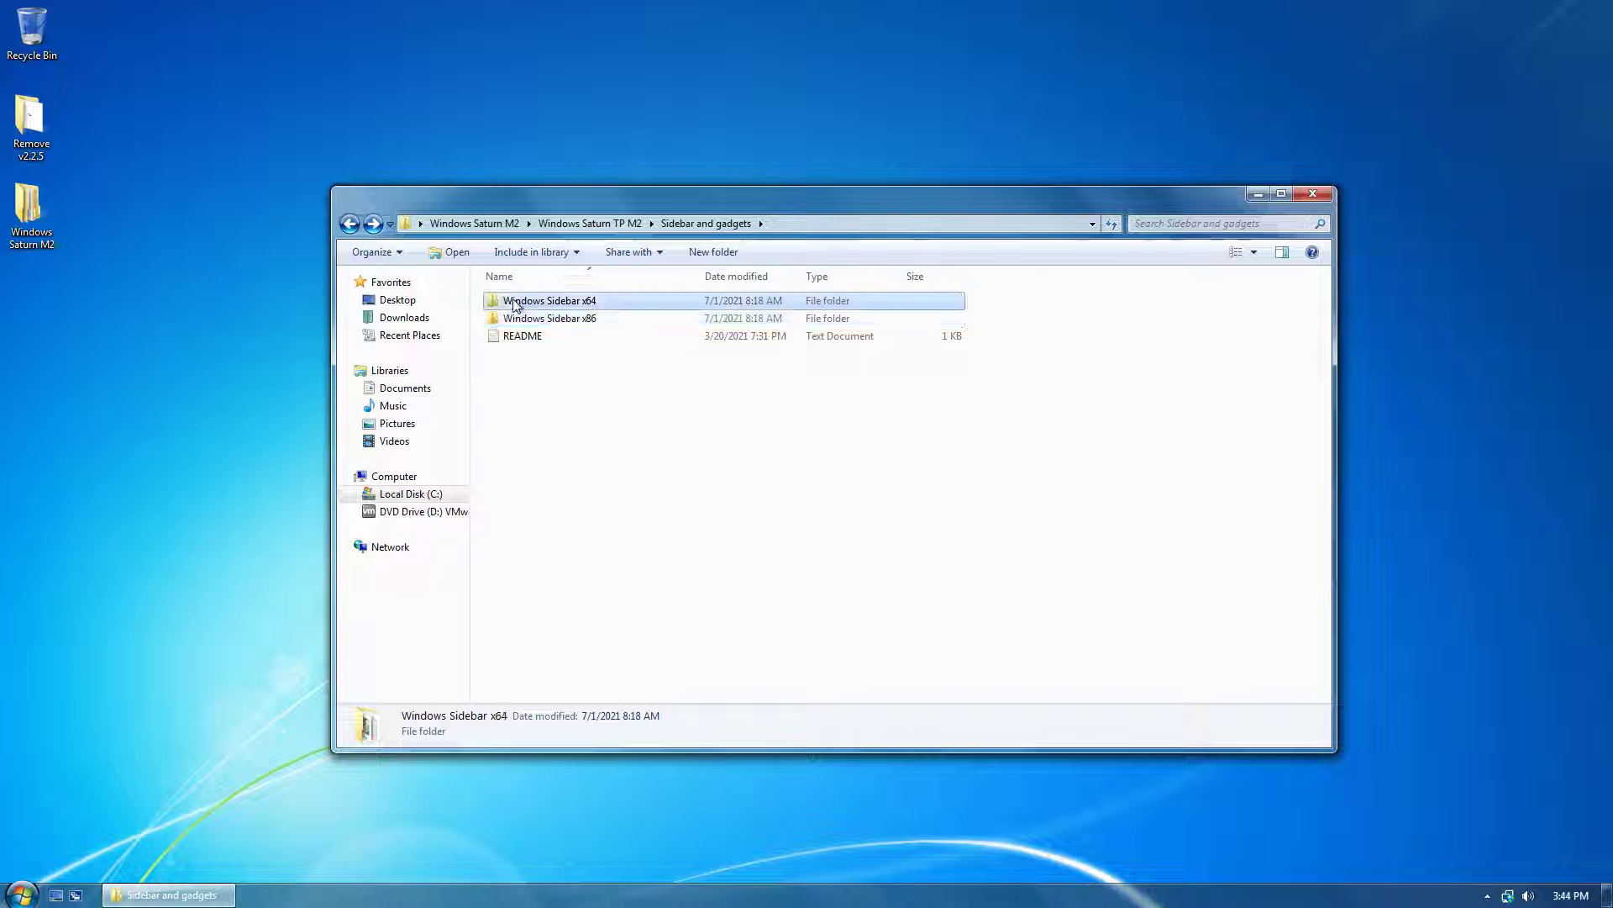
right_click(514, 300)
Rename the Windows Sidebar folder in Program Files on Local Disk (C:) to Windows Sidebar.old, granting administrator permission
left_click(411, 493)
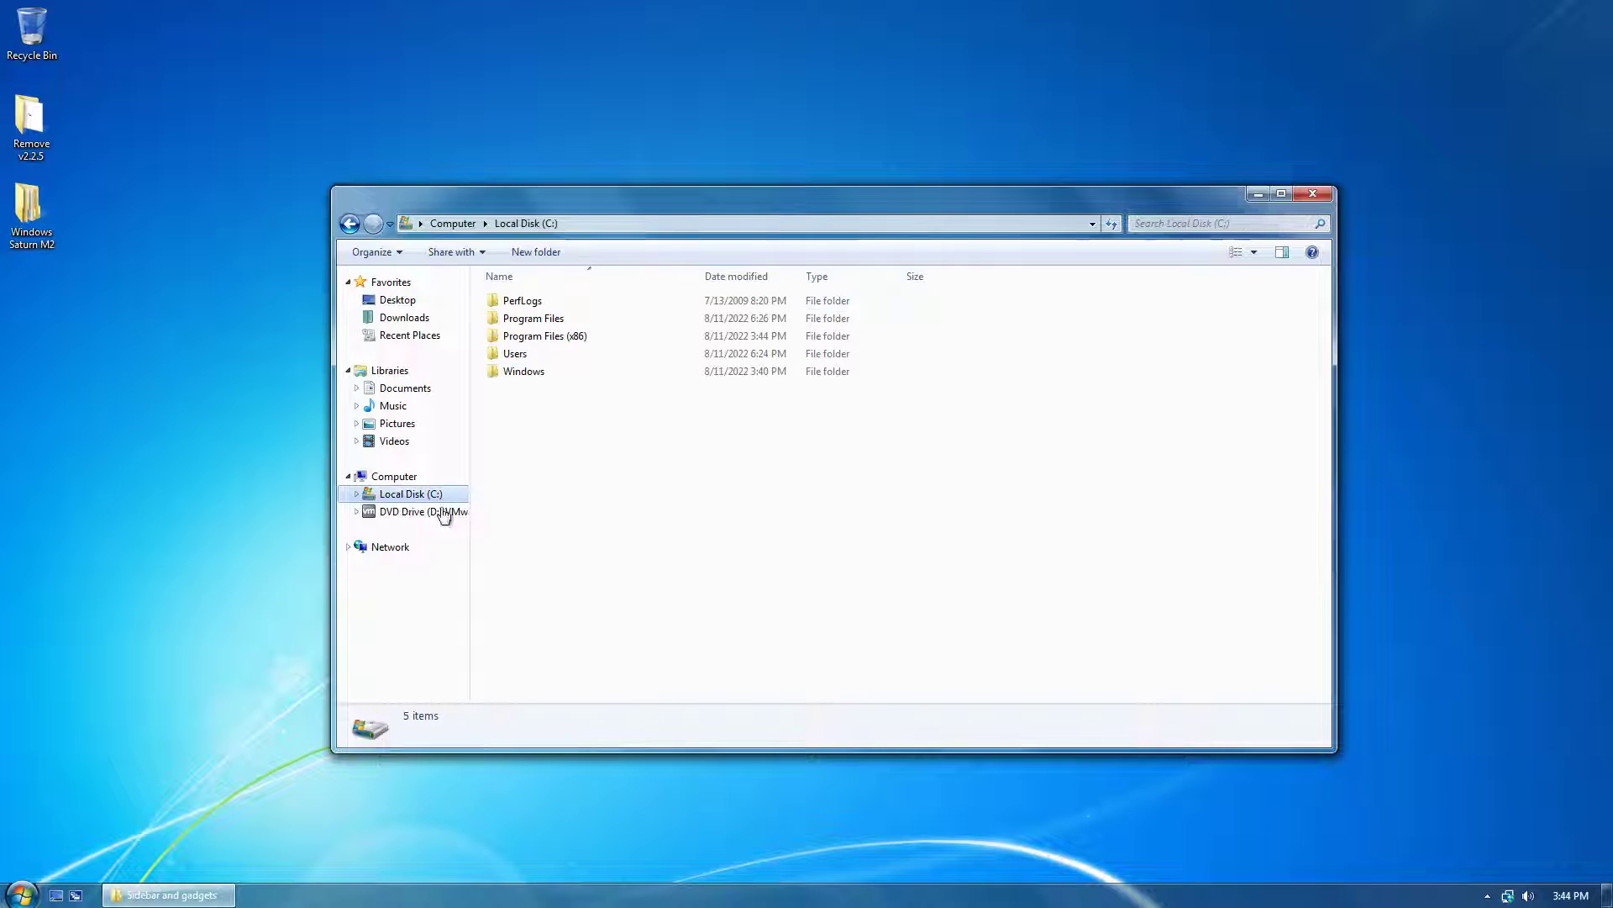
left_click(543, 323)
double_click(543, 324)
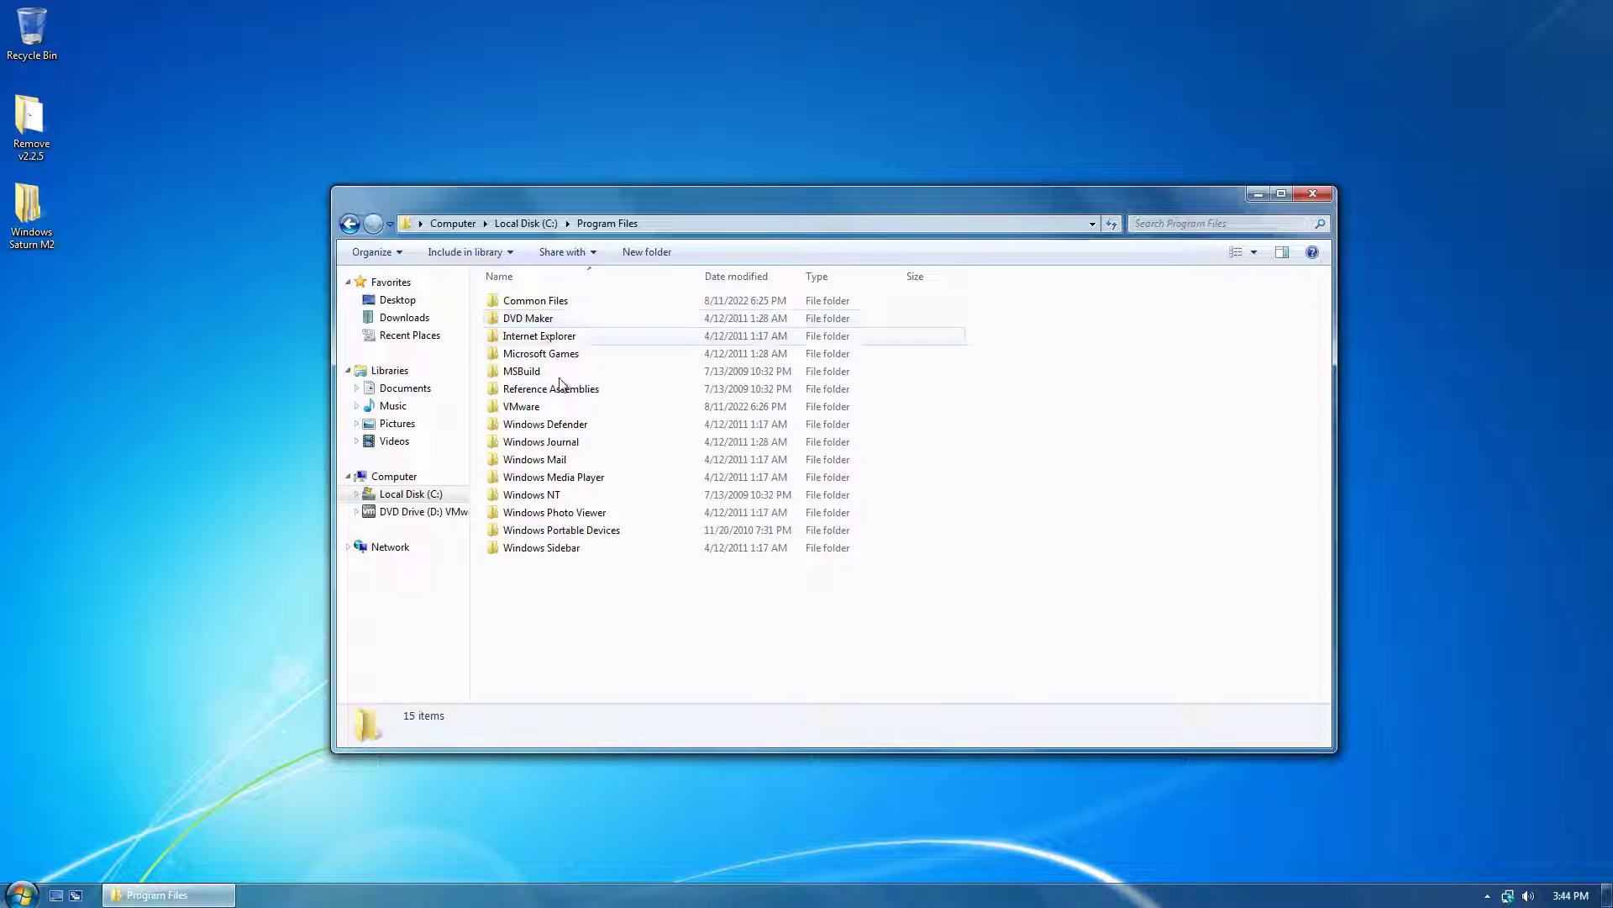
right_click(546, 549)
left_click(609, 792)
key("End")
type(".old")
key("Return")
key("alt+y")
Paste the Windows Sidebar x64 folder into Program Files with administrator permission
key("ctrl+v")
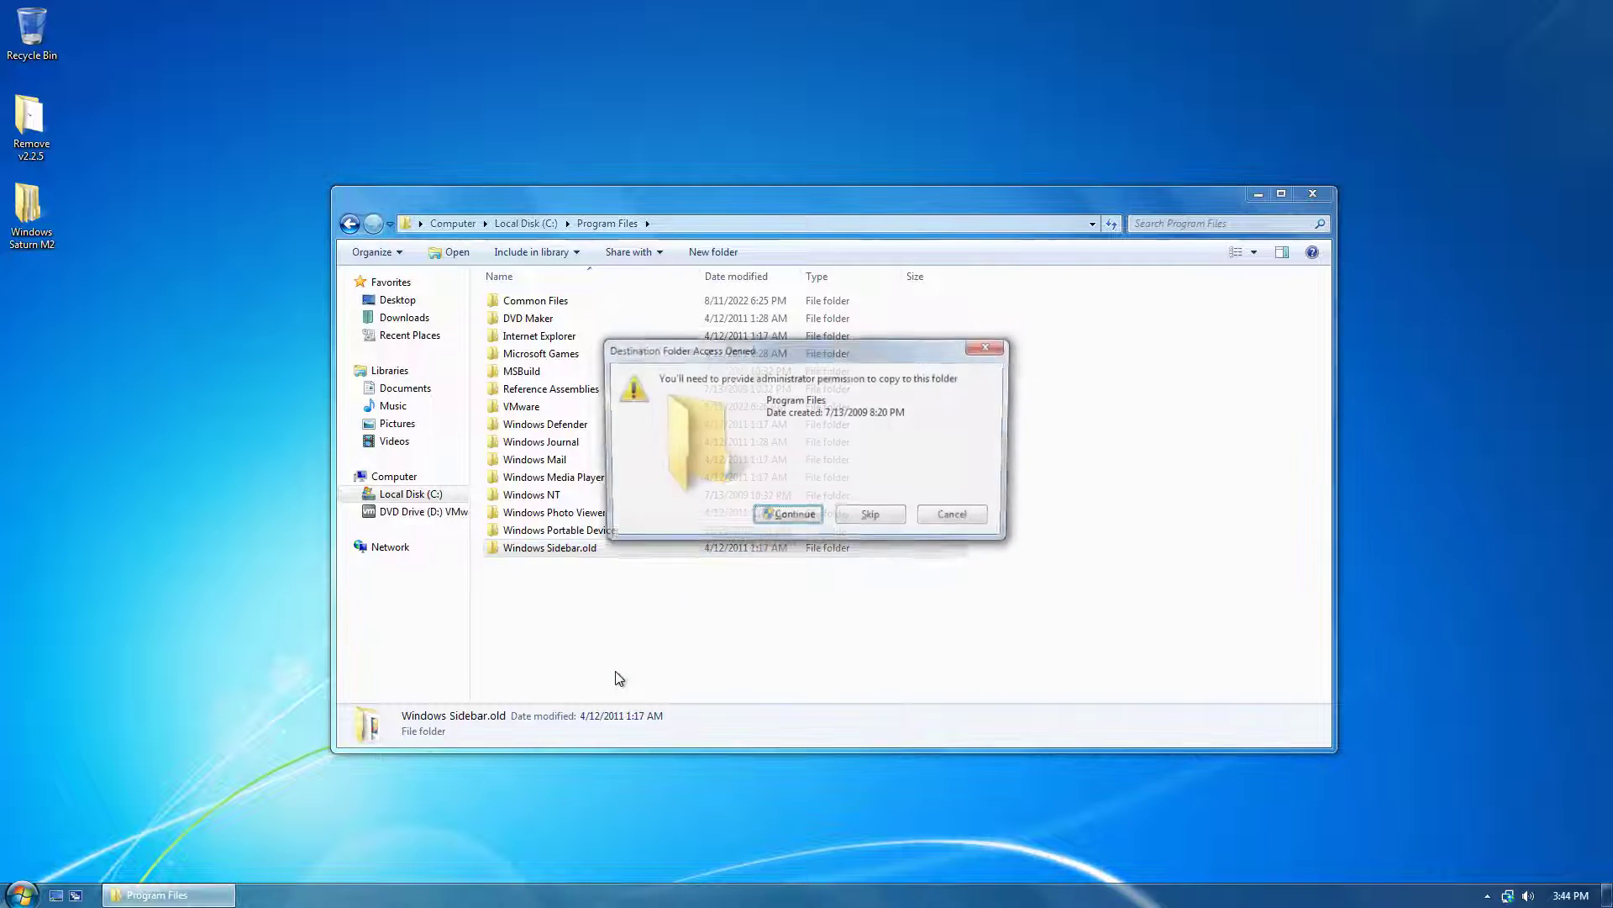
left_click(790, 518)
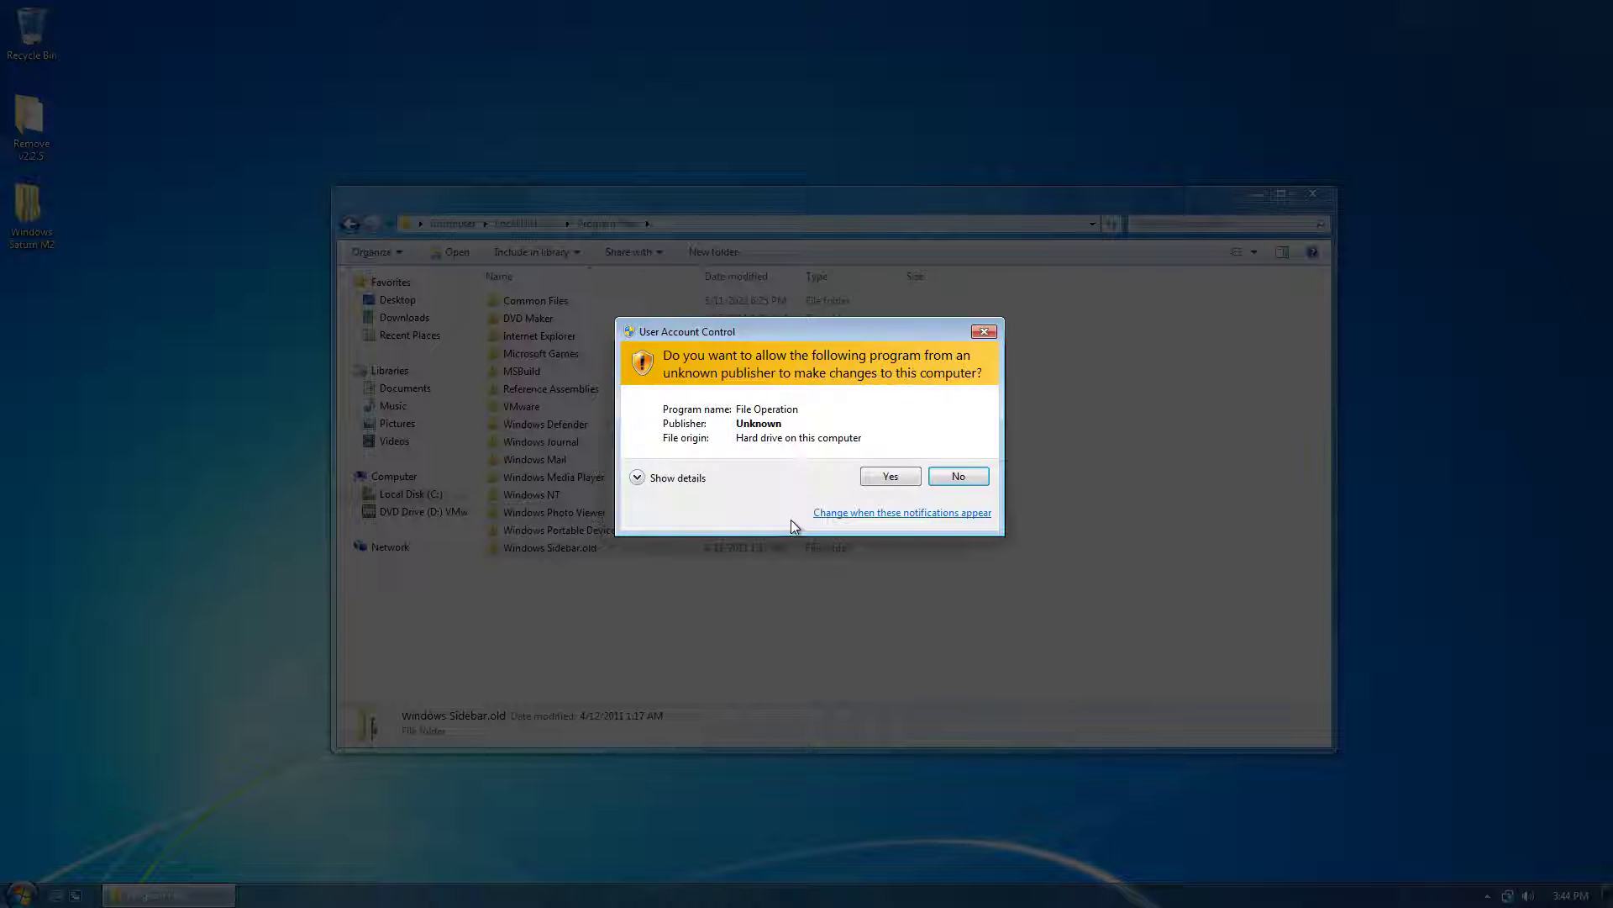
left_click(894, 475)
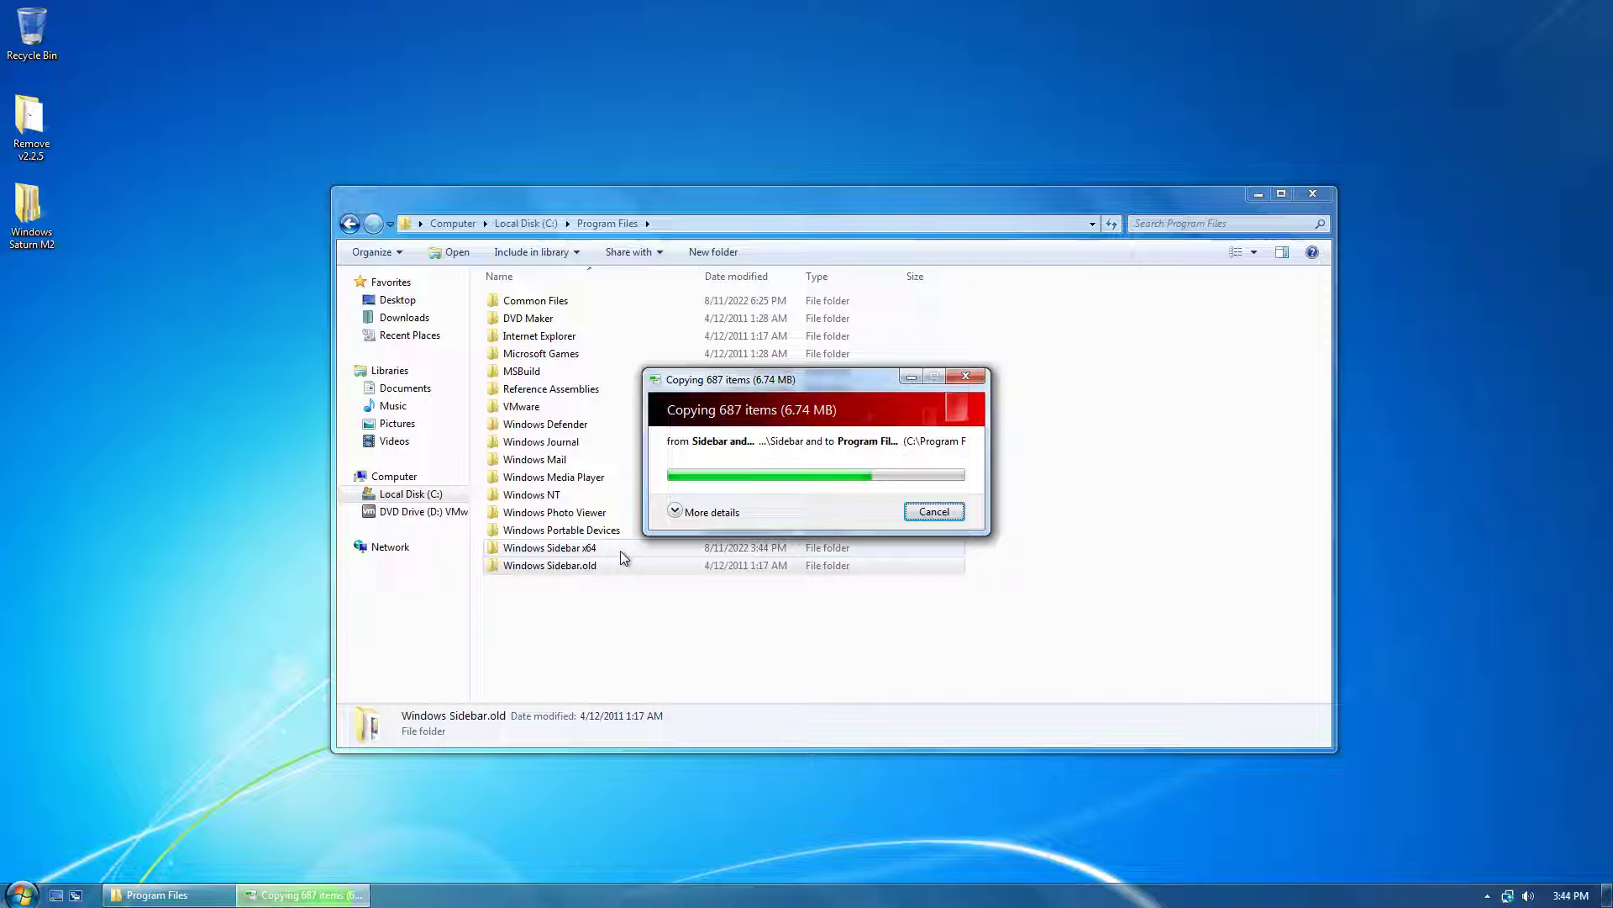
Rename the pasted Windows Sidebar x64 folder in Program Files to Windows Sidebar, granting administrator permission
left_click(620, 552)
right_click(621, 555)
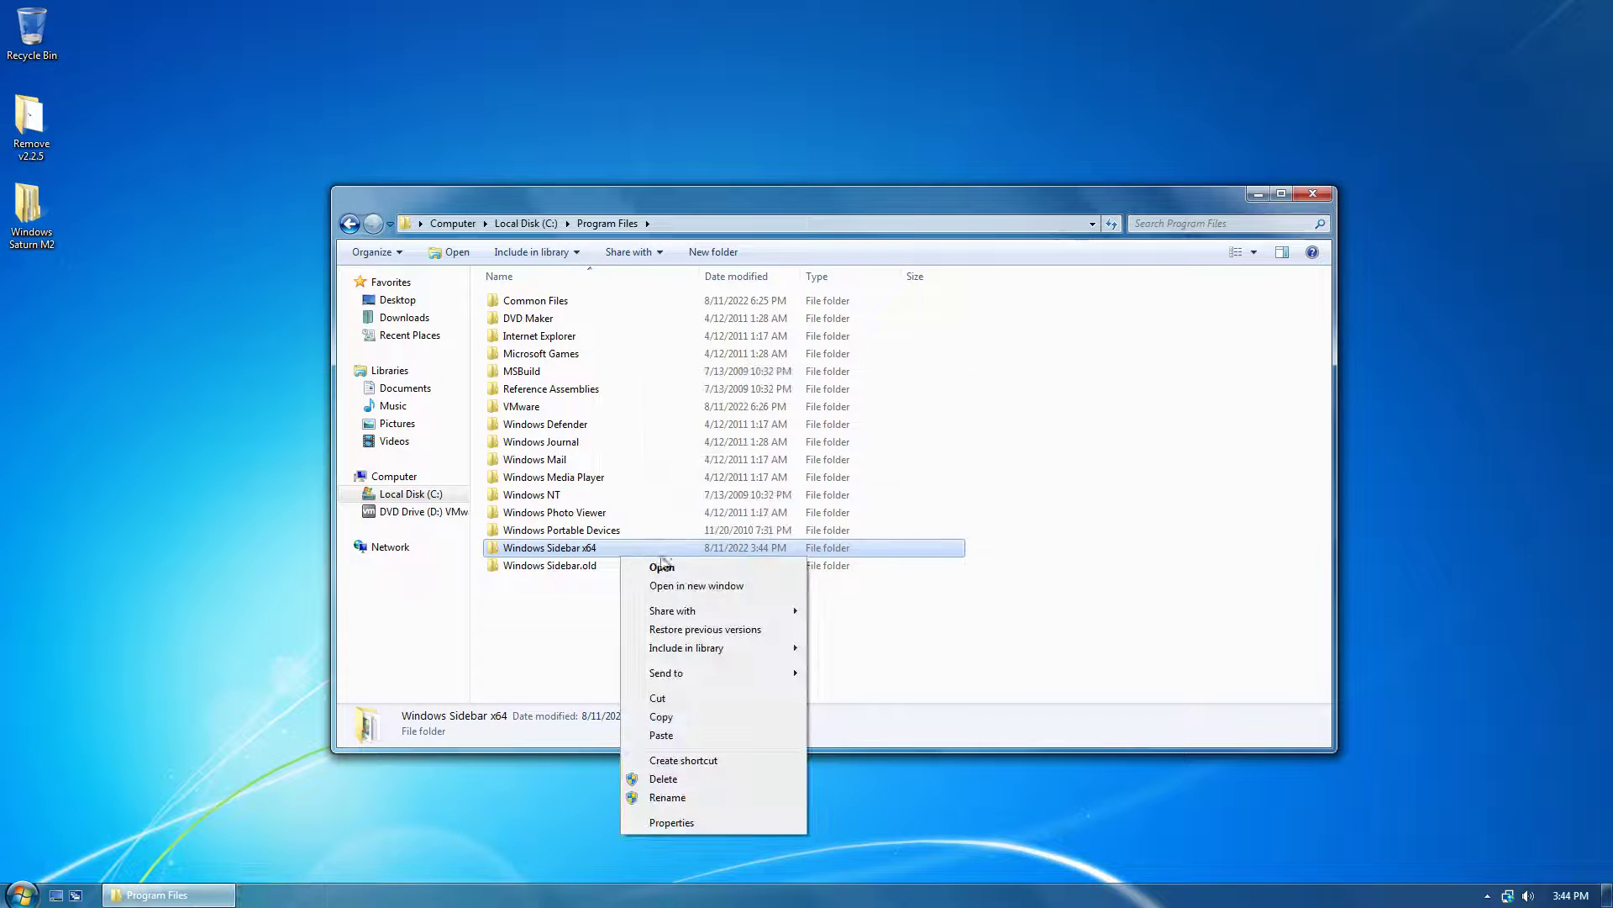
left_click(664, 798)
key("End")
key("BackSpace")
key("BackSpace")
key("BackSpace")
key("BackSpace")
key("Return")
key("alt+y")
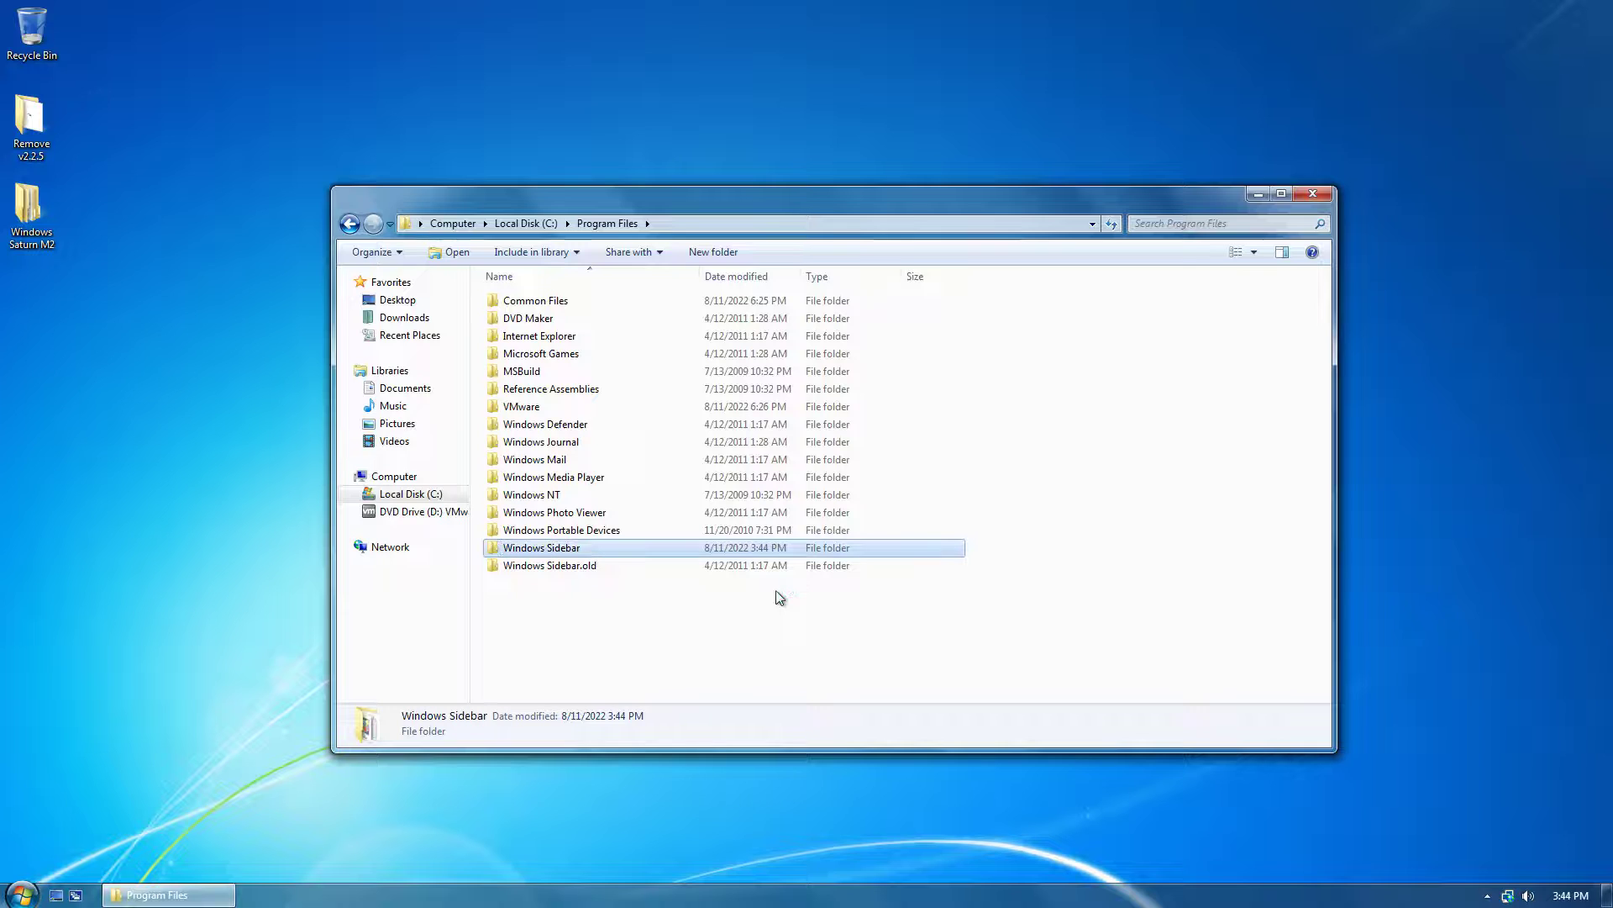
Open the desktop gadgets to start the replaced Windows Sidebar
right_click(229, 503)
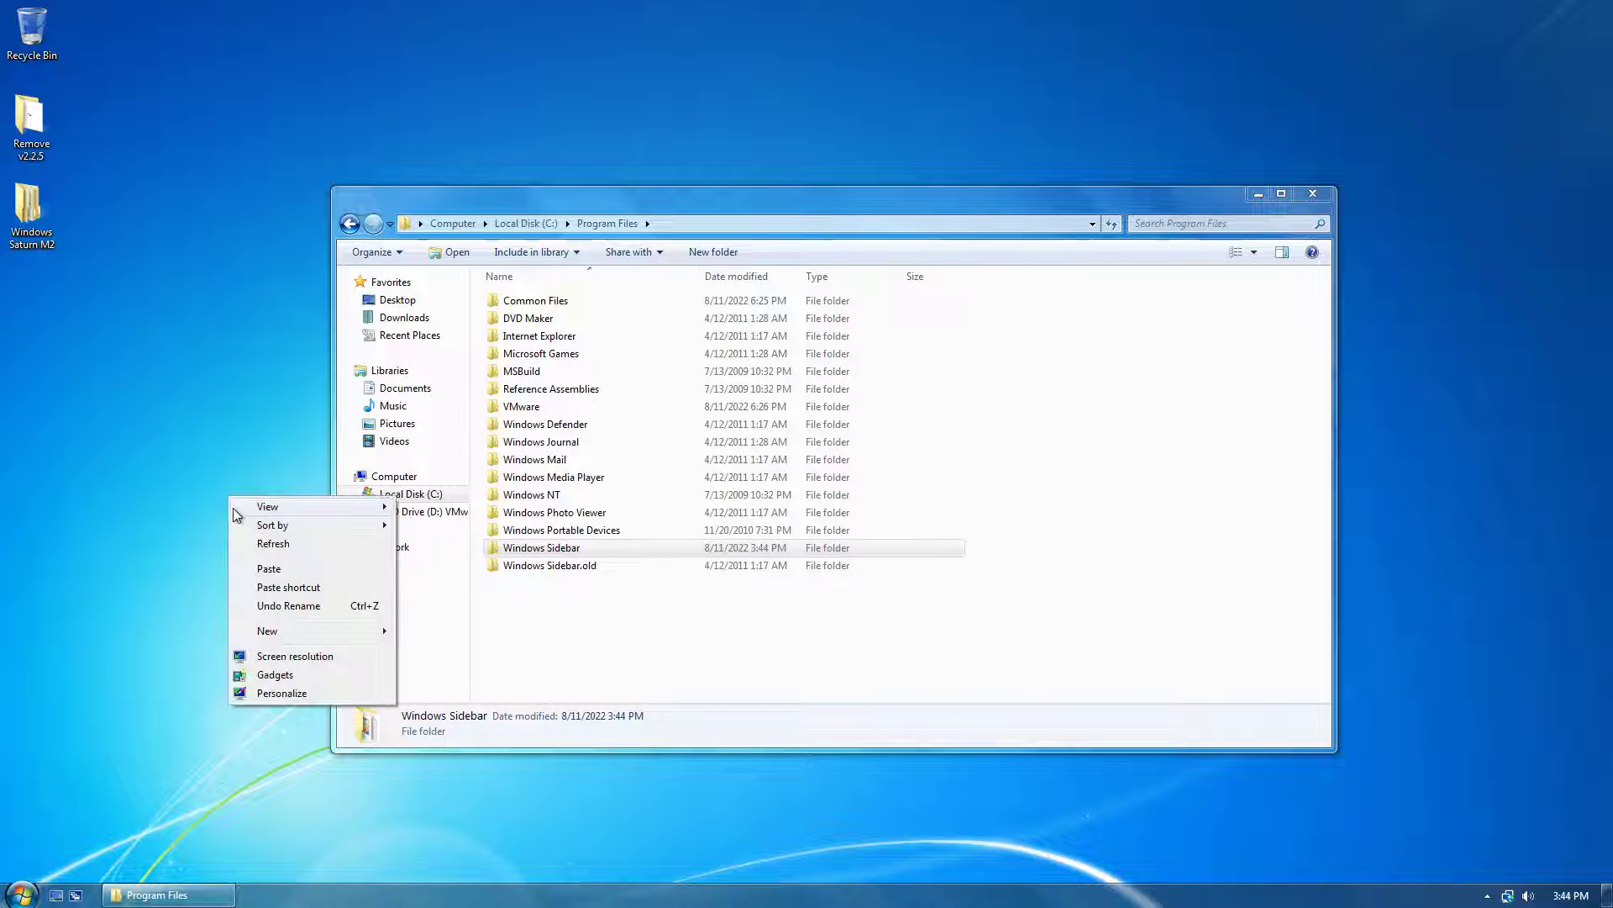
left_click(263, 671)
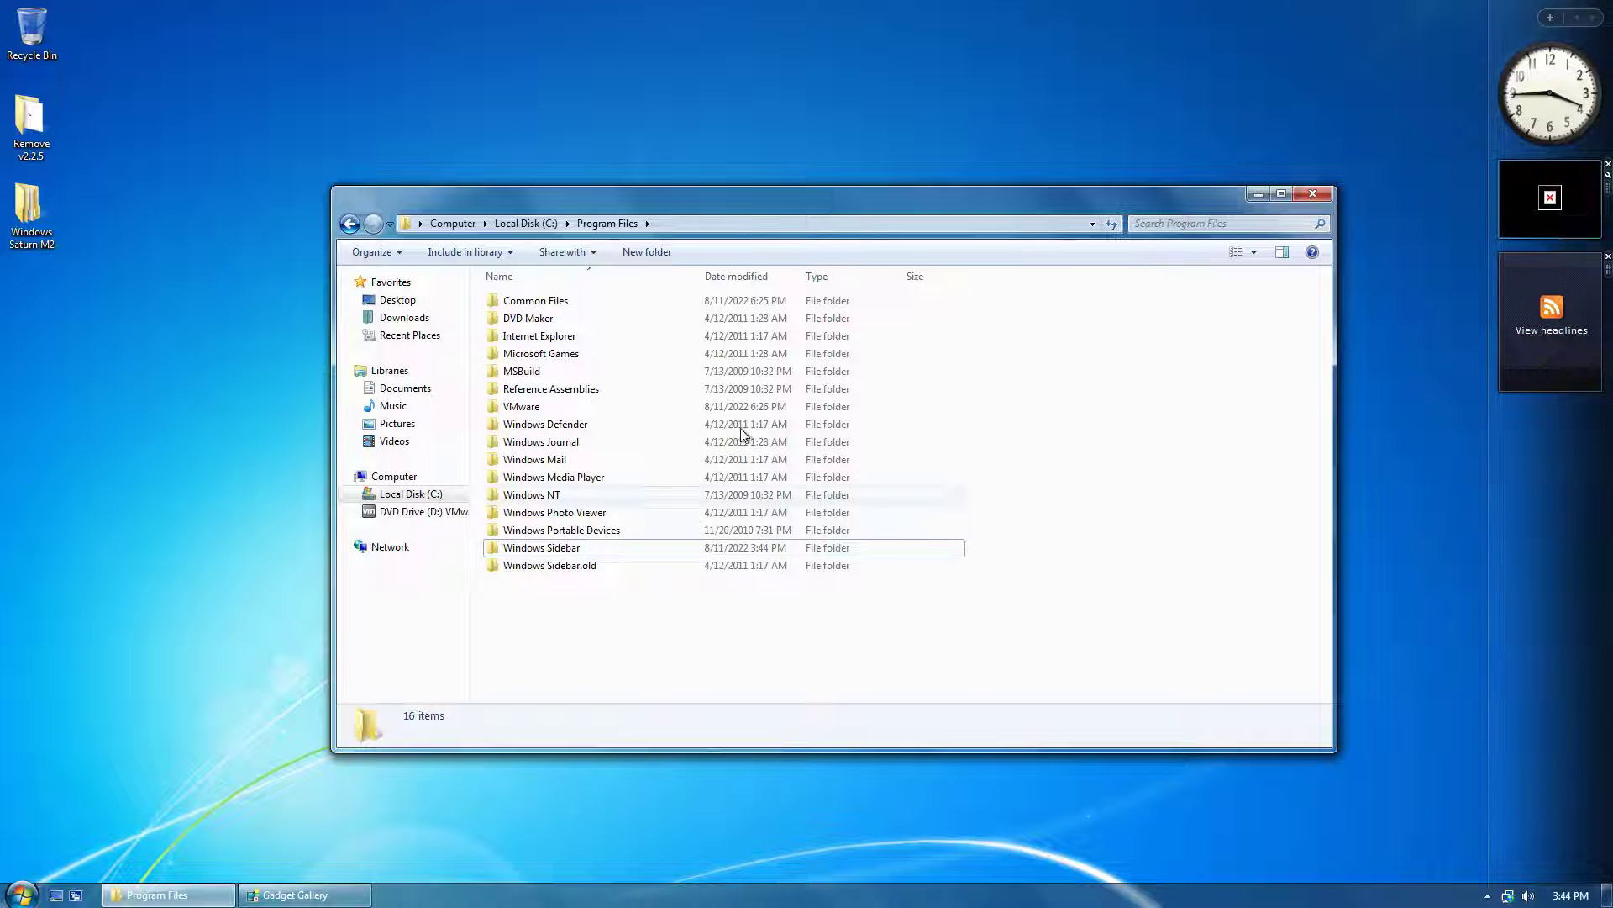
Go back to Windows Saturn TP M2 and copy the Media folder from its Sounds folder
left_click(347, 224)
left_click(348, 224)
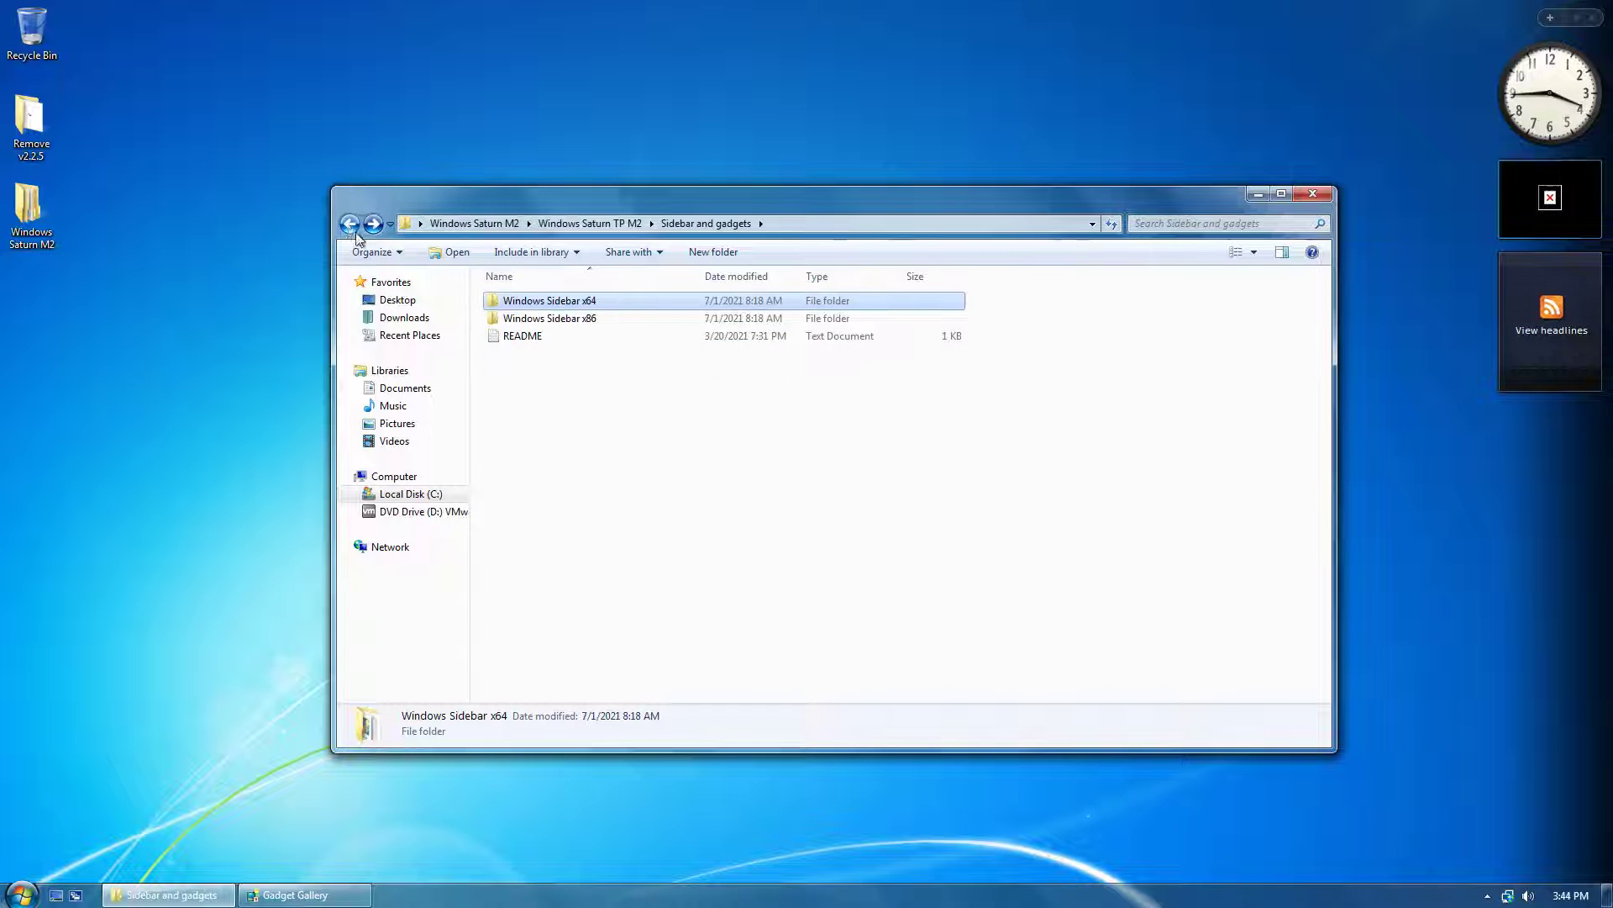
left_click(347, 223)
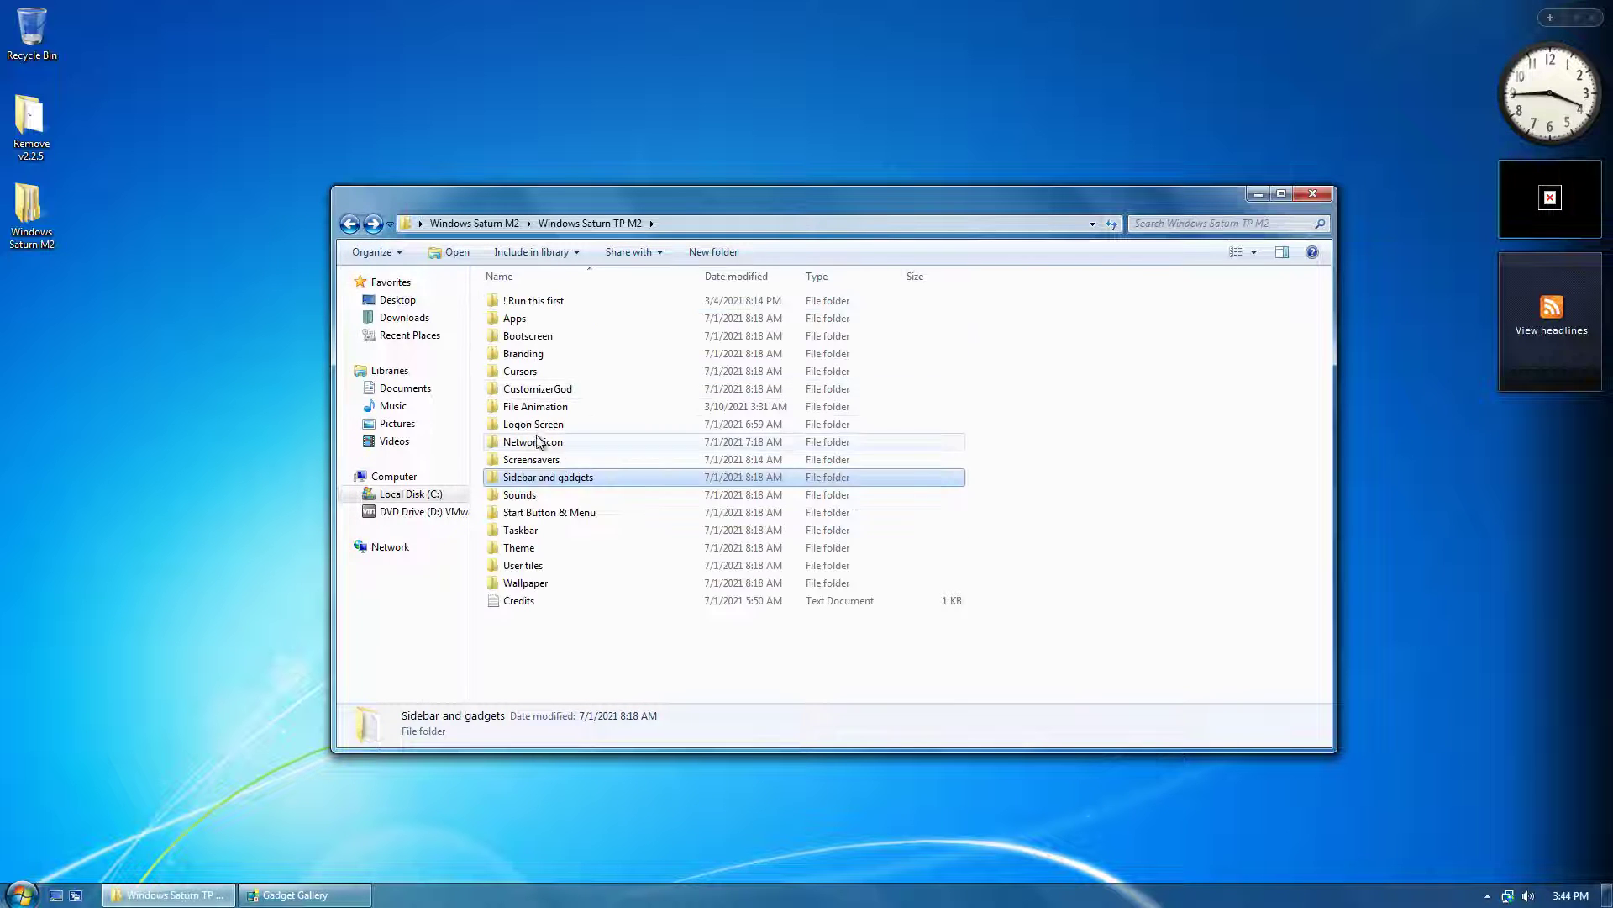
double_click(526, 496)
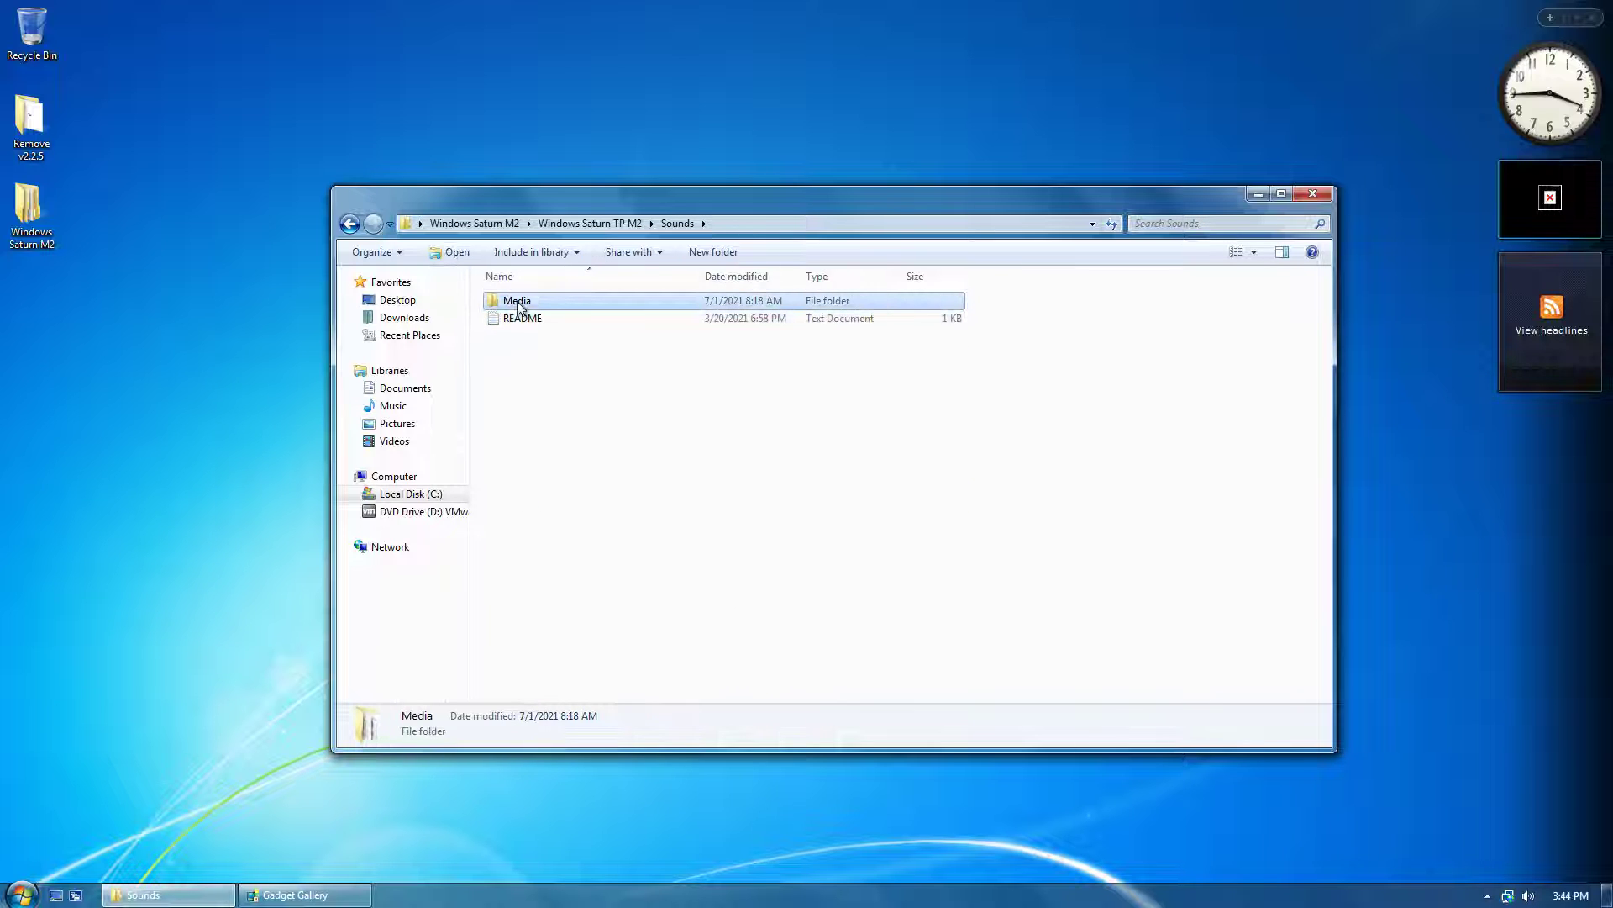
right_click(516, 300)
left_click(559, 462)
Rename the Media folder in the Windows folder on Local Disk (C:) to Media.old
left_click(411, 494)
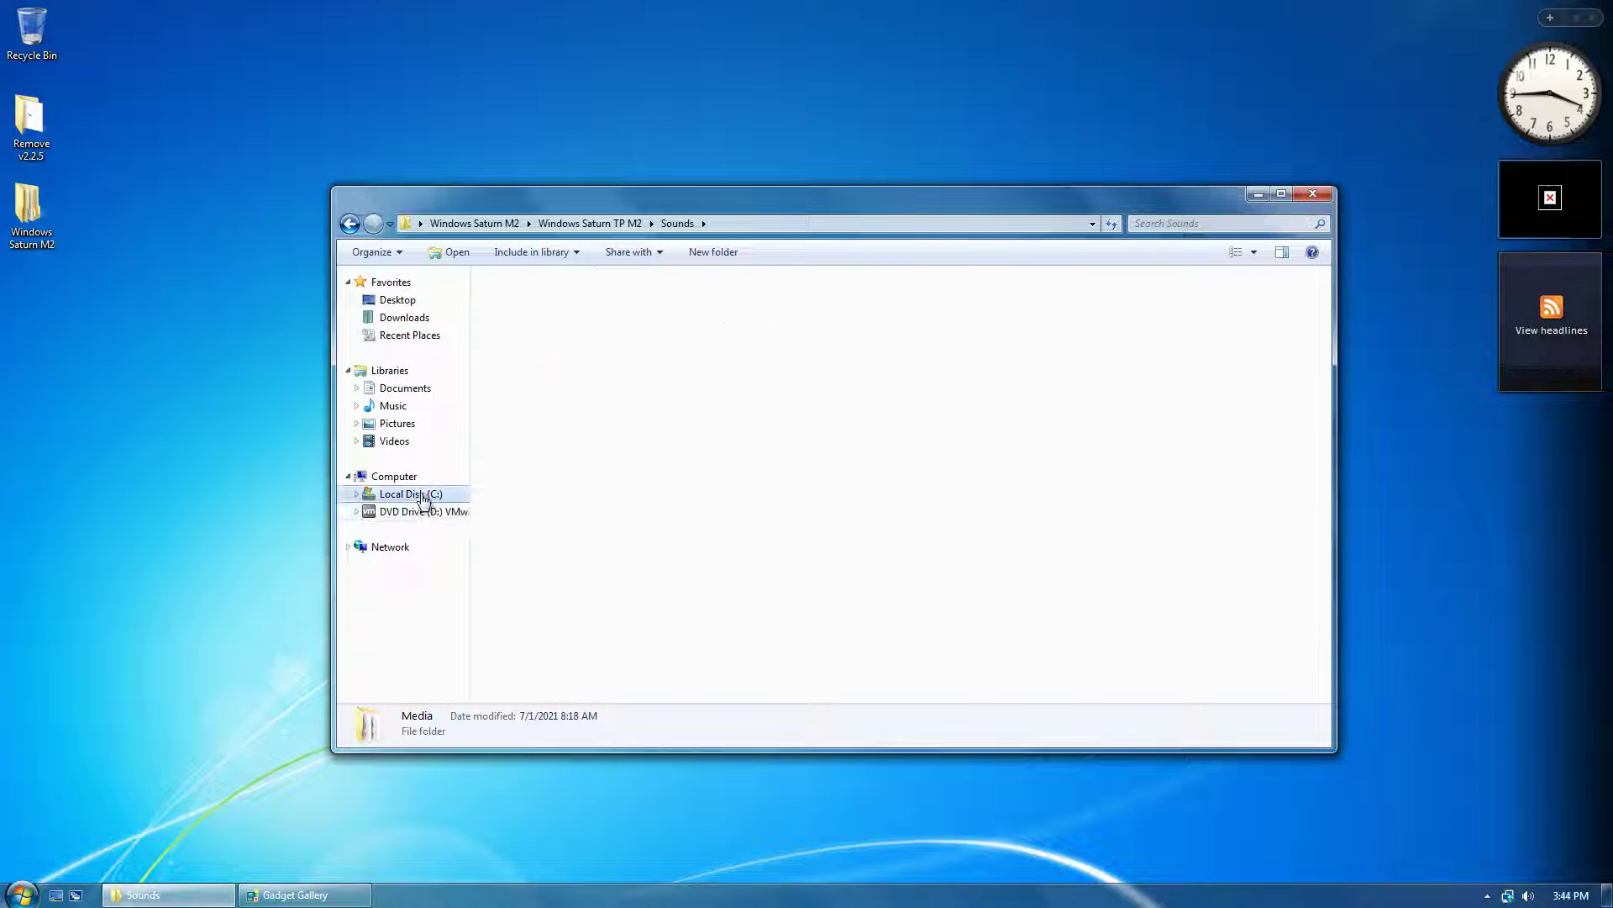
double_click(516, 379)
scroll(588, 487, "down", 6)
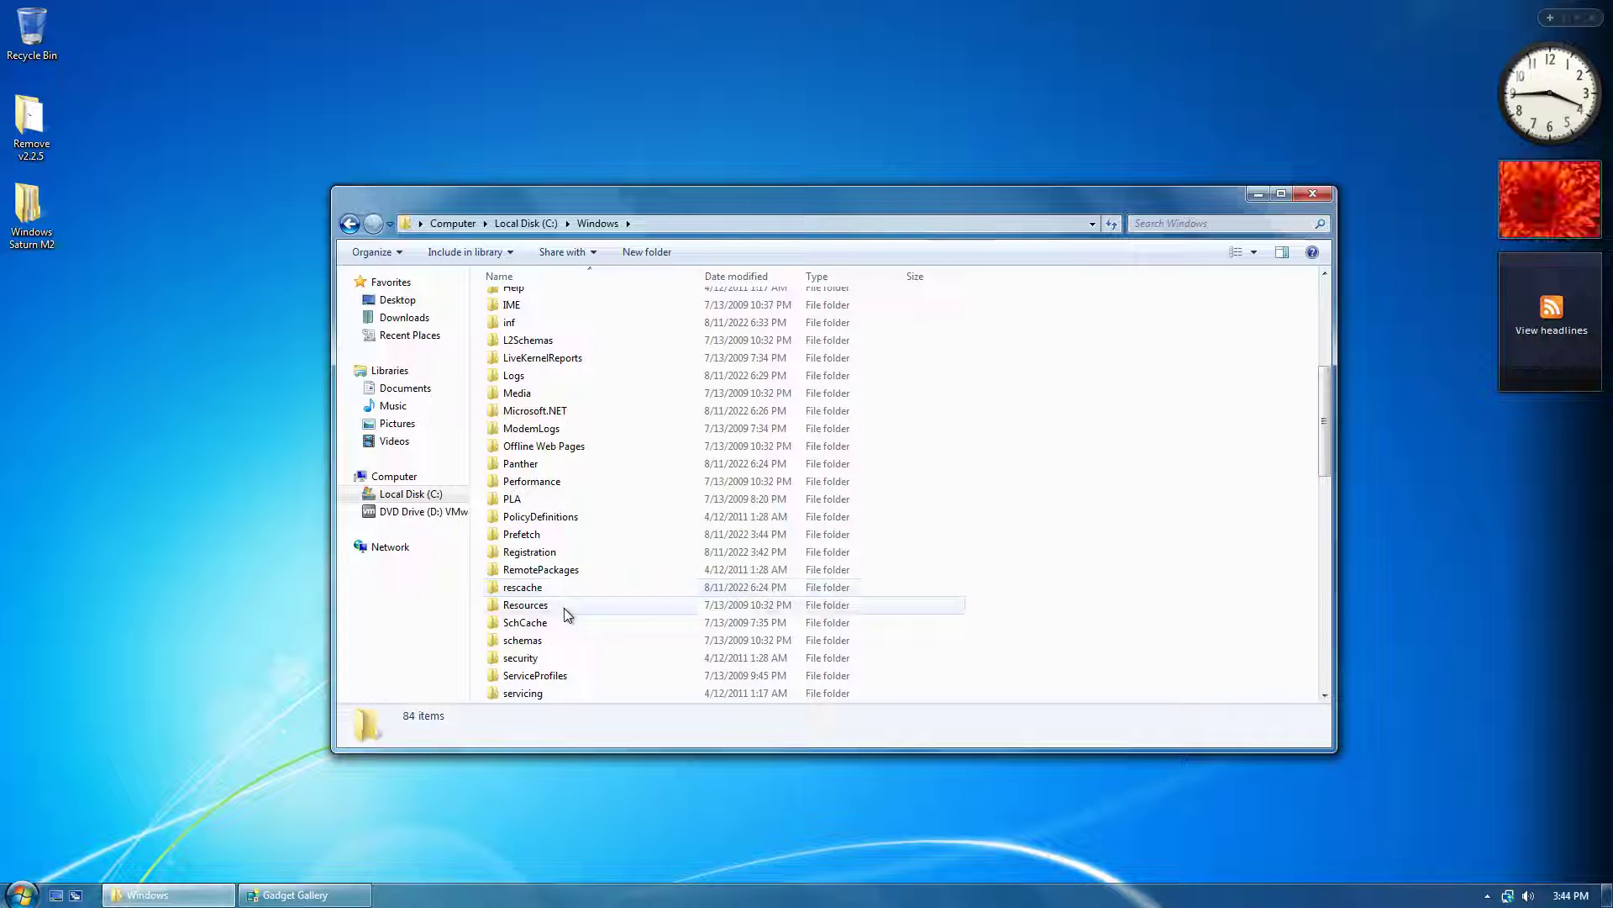
scroll(579, 596, "up", 6)
scroll(579, 596, "down", 9)
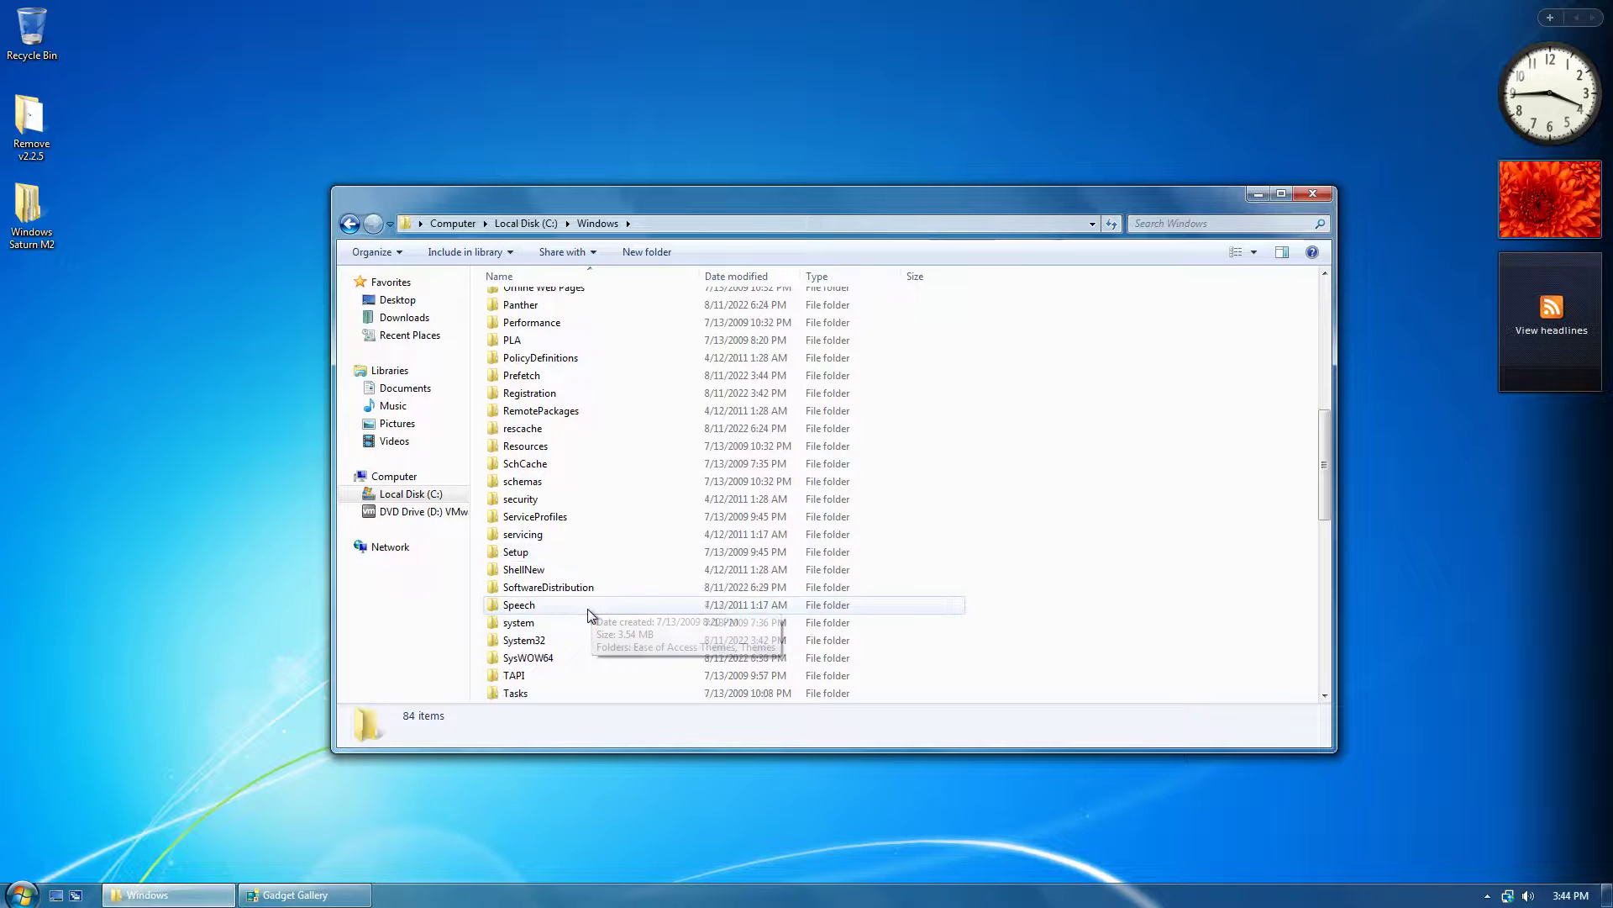
scroll(589, 608, "up", 6)
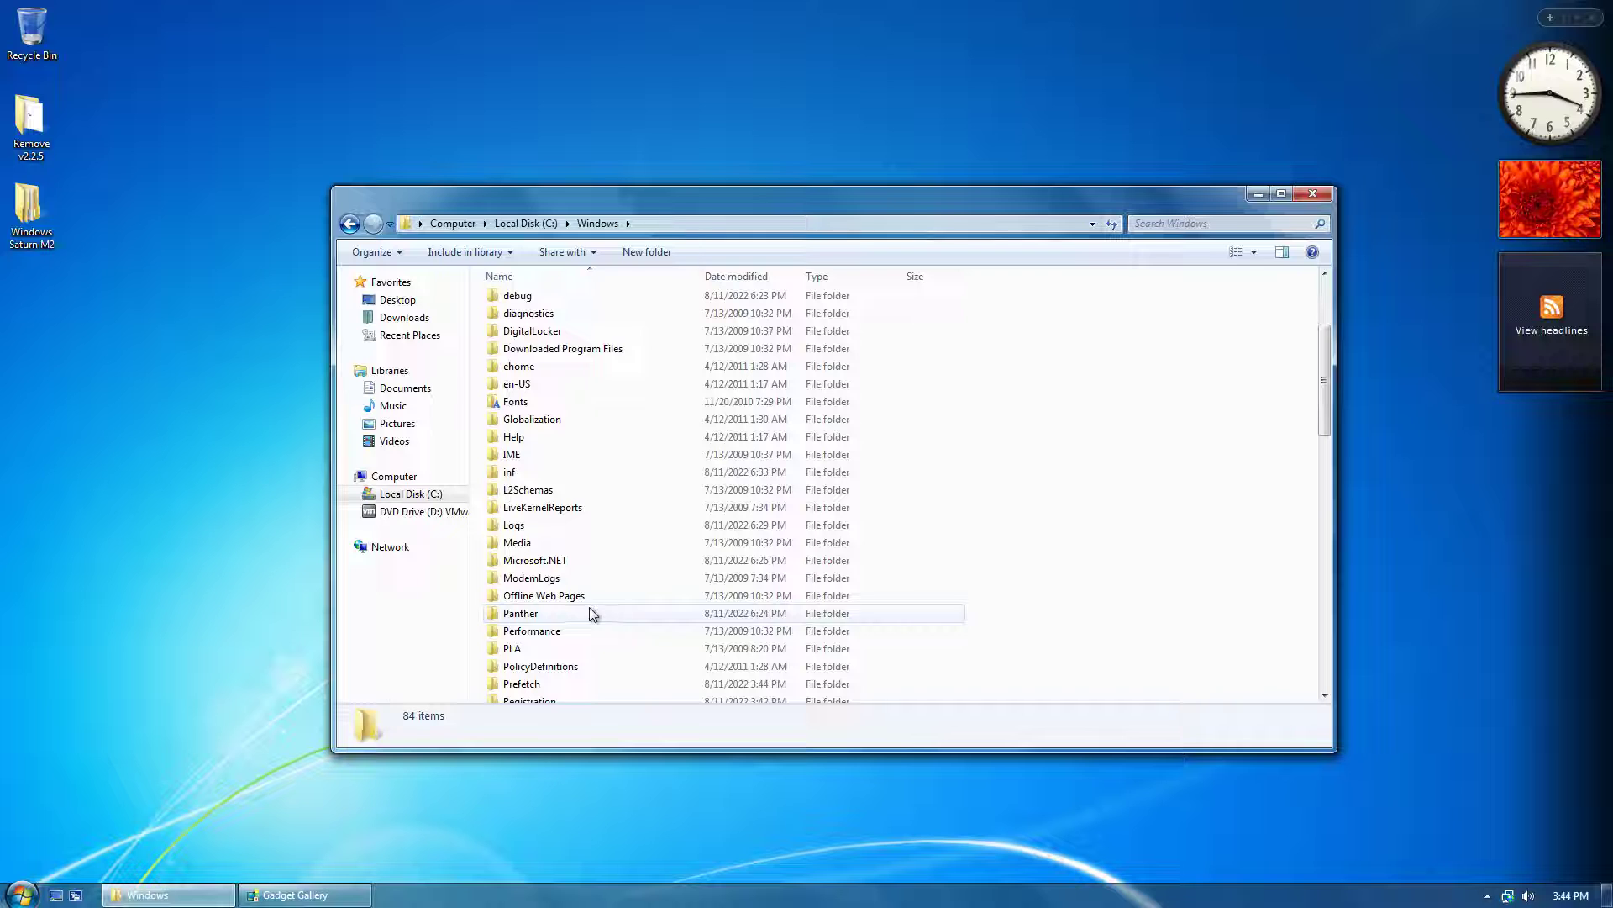
right_click(546, 544)
left_click(592, 788)
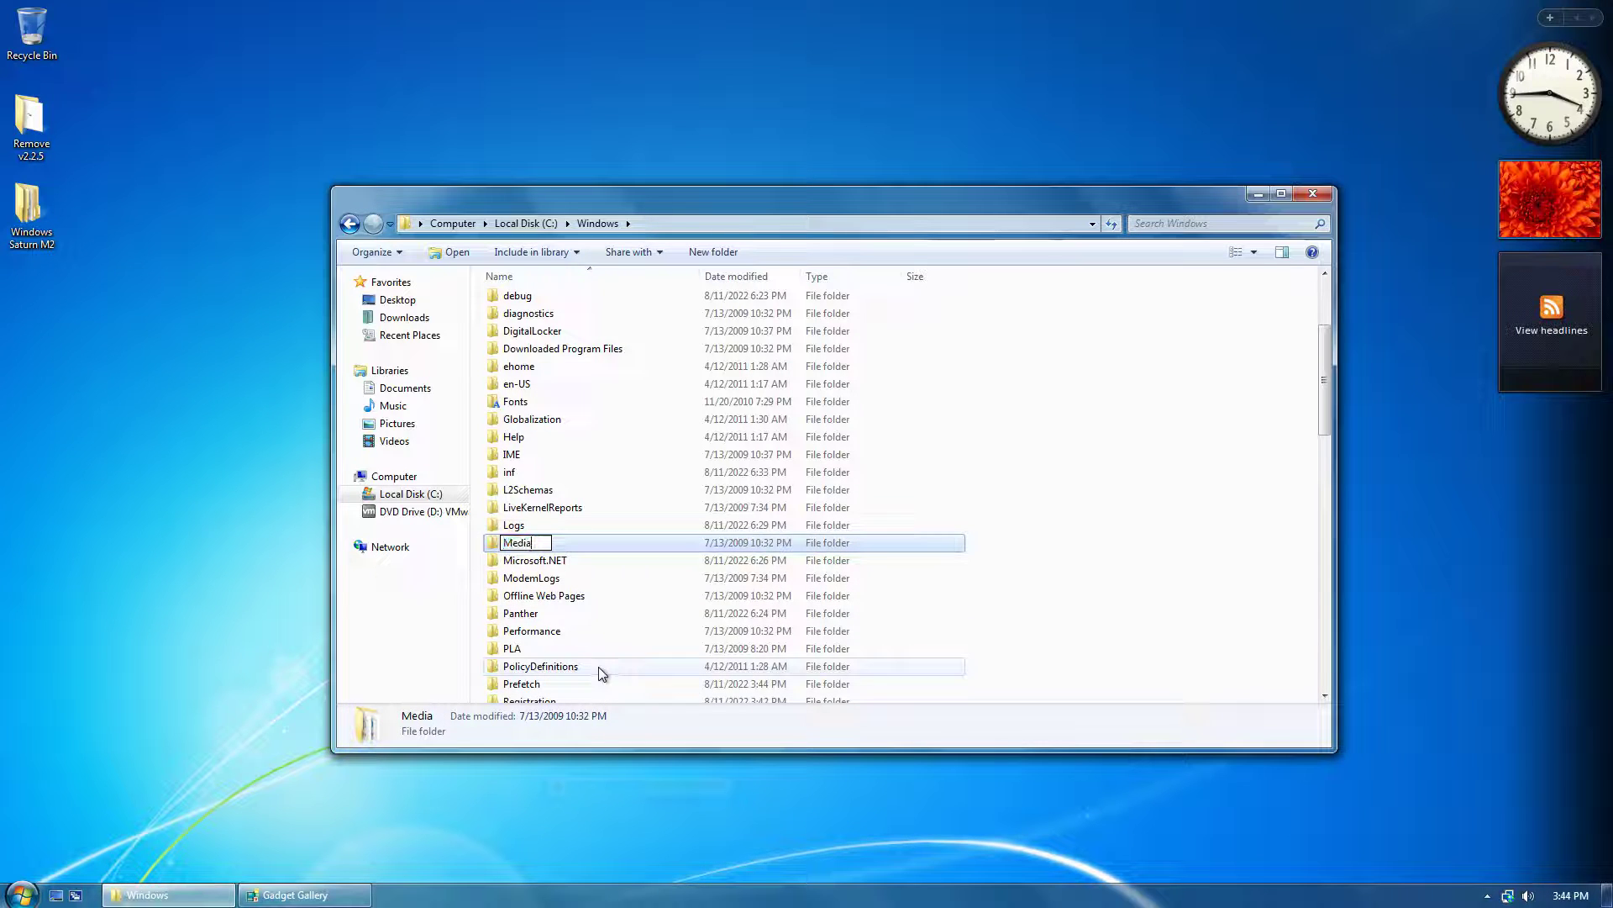
key("End")
type(".old")
key("Return")
Paste the copied Media folder into the Windows folder with administrator permission
left_click(922, 515)
key("ctrl+v")
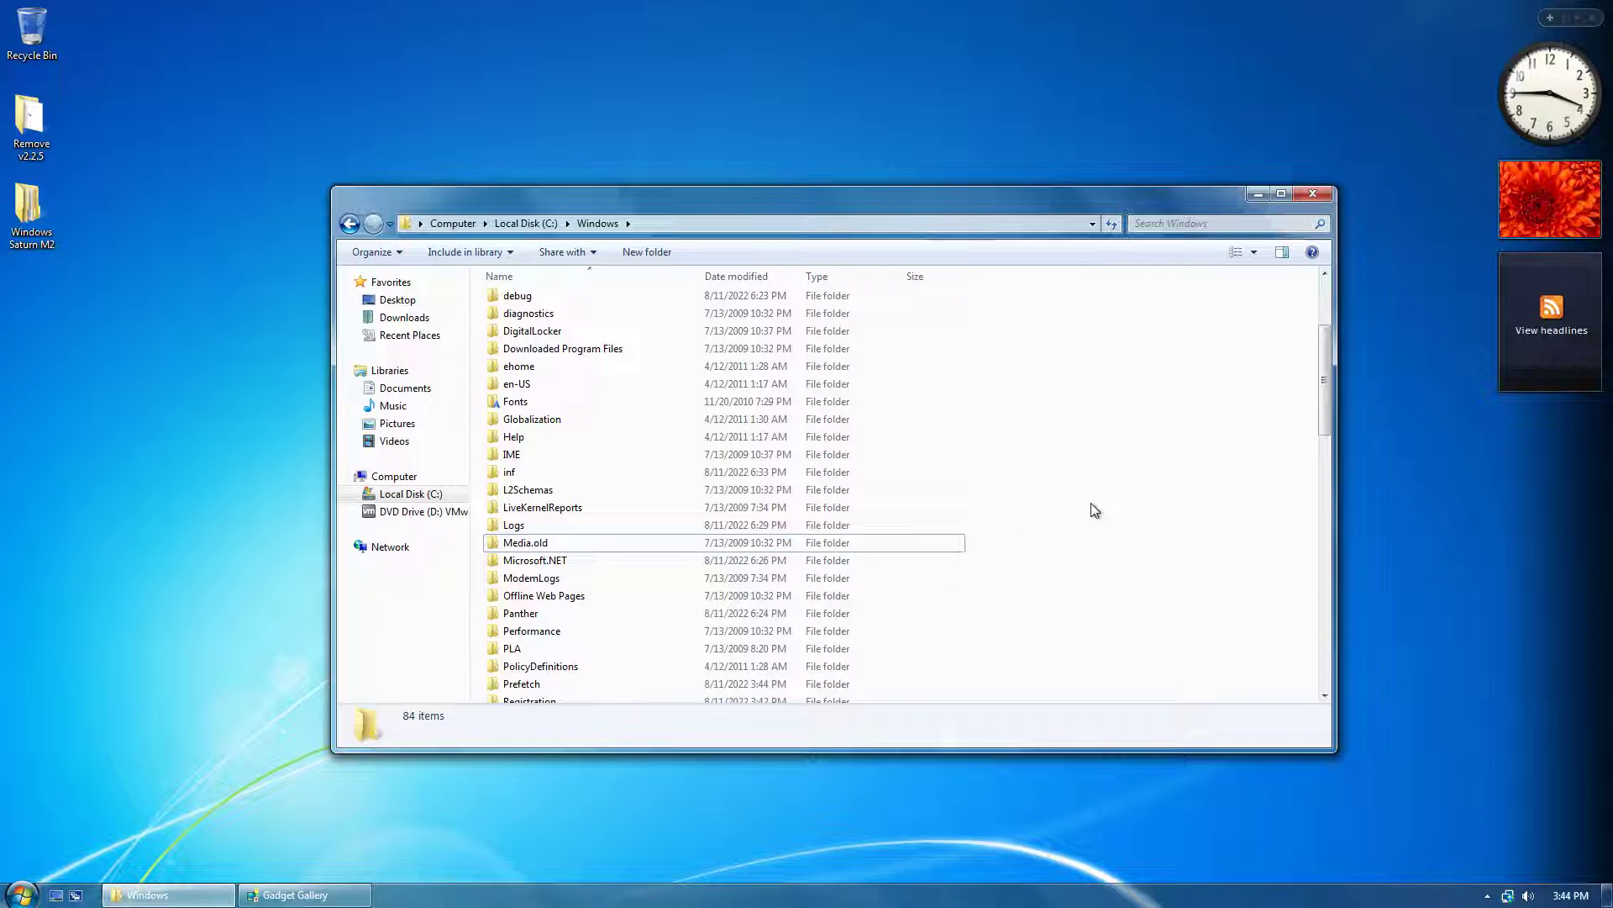
left_click(787, 518)
left_click(885, 473)
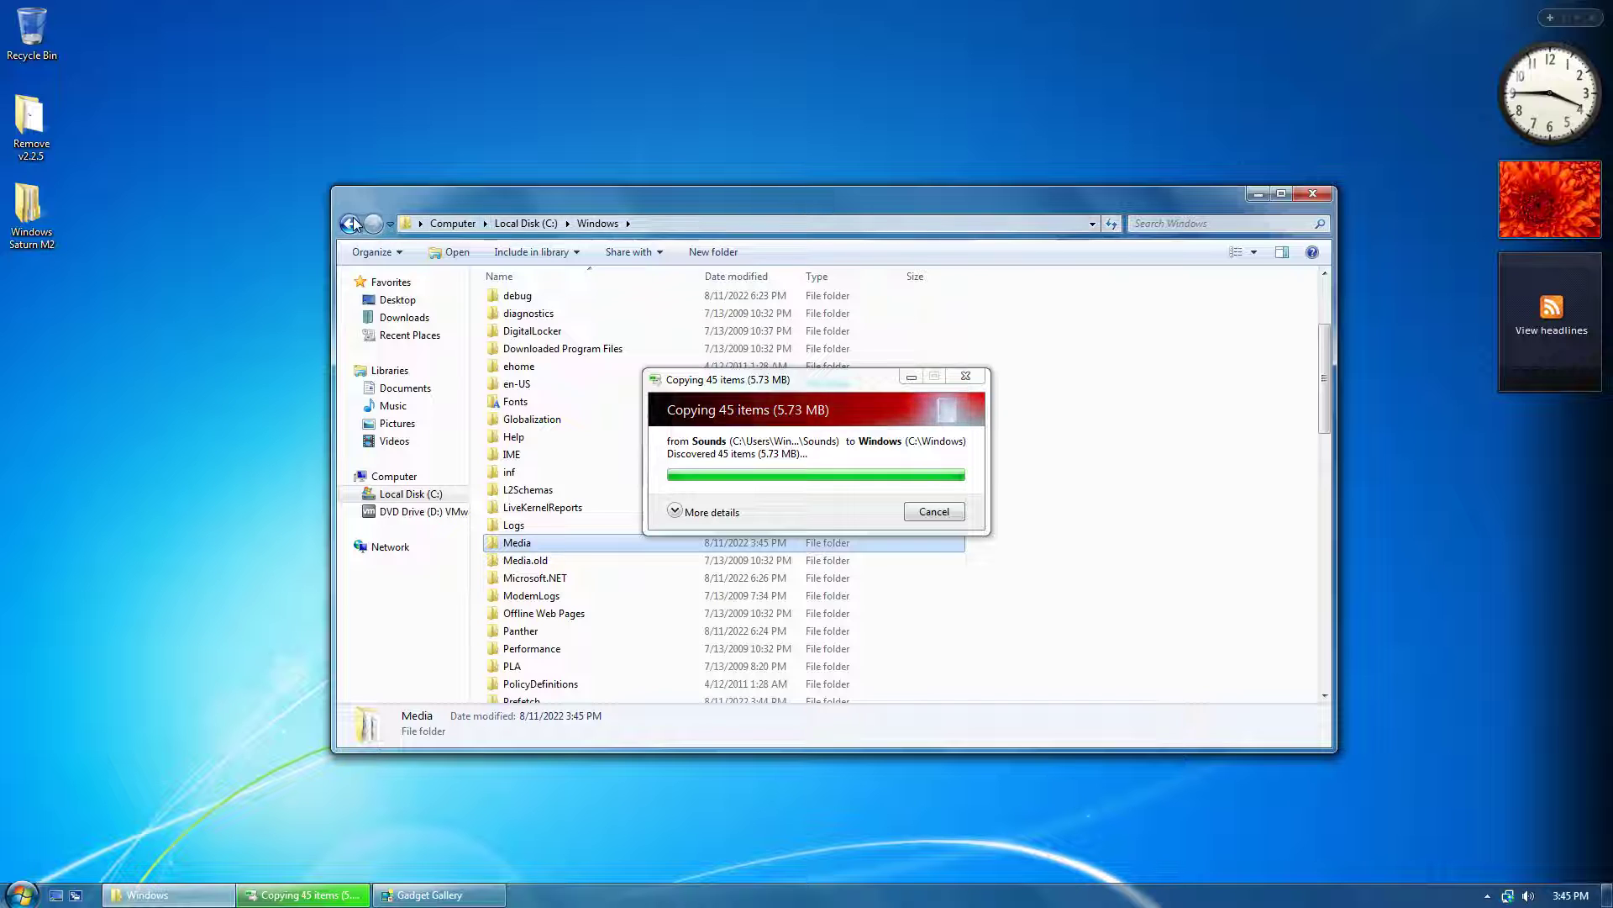
Return to Windows Saturn TP M2 and launch ClassicShellSetup_4_3_1 from the Start Button & Menu folder
left_click(352, 224)
left_click(354, 224)
left_click(353, 224)
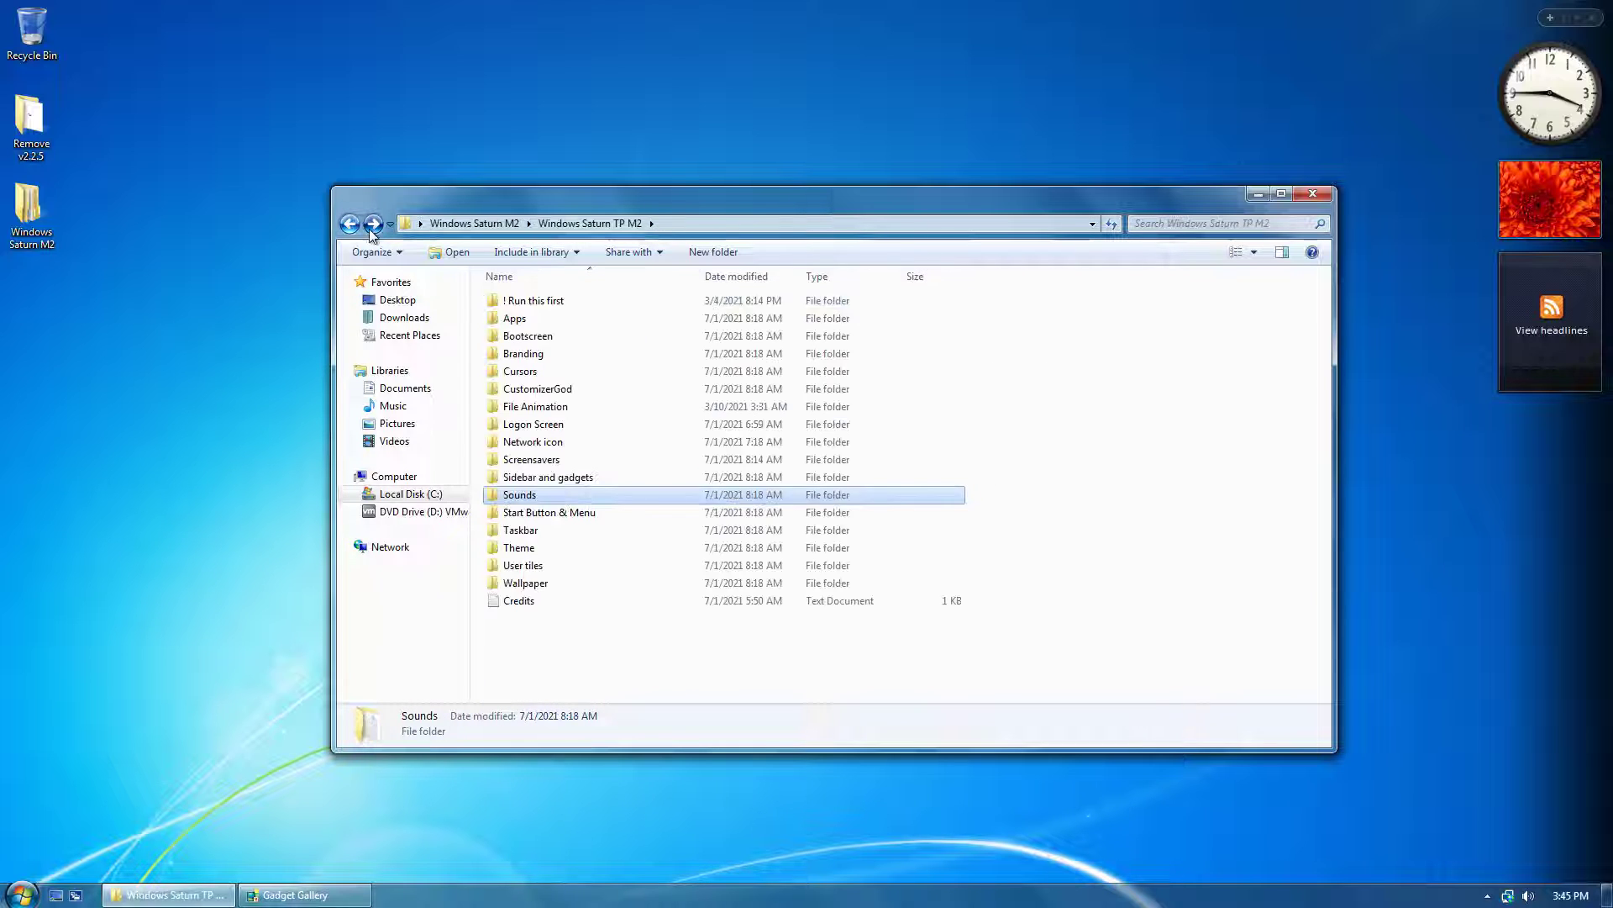
left_click(566, 512)
double_click(567, 512)
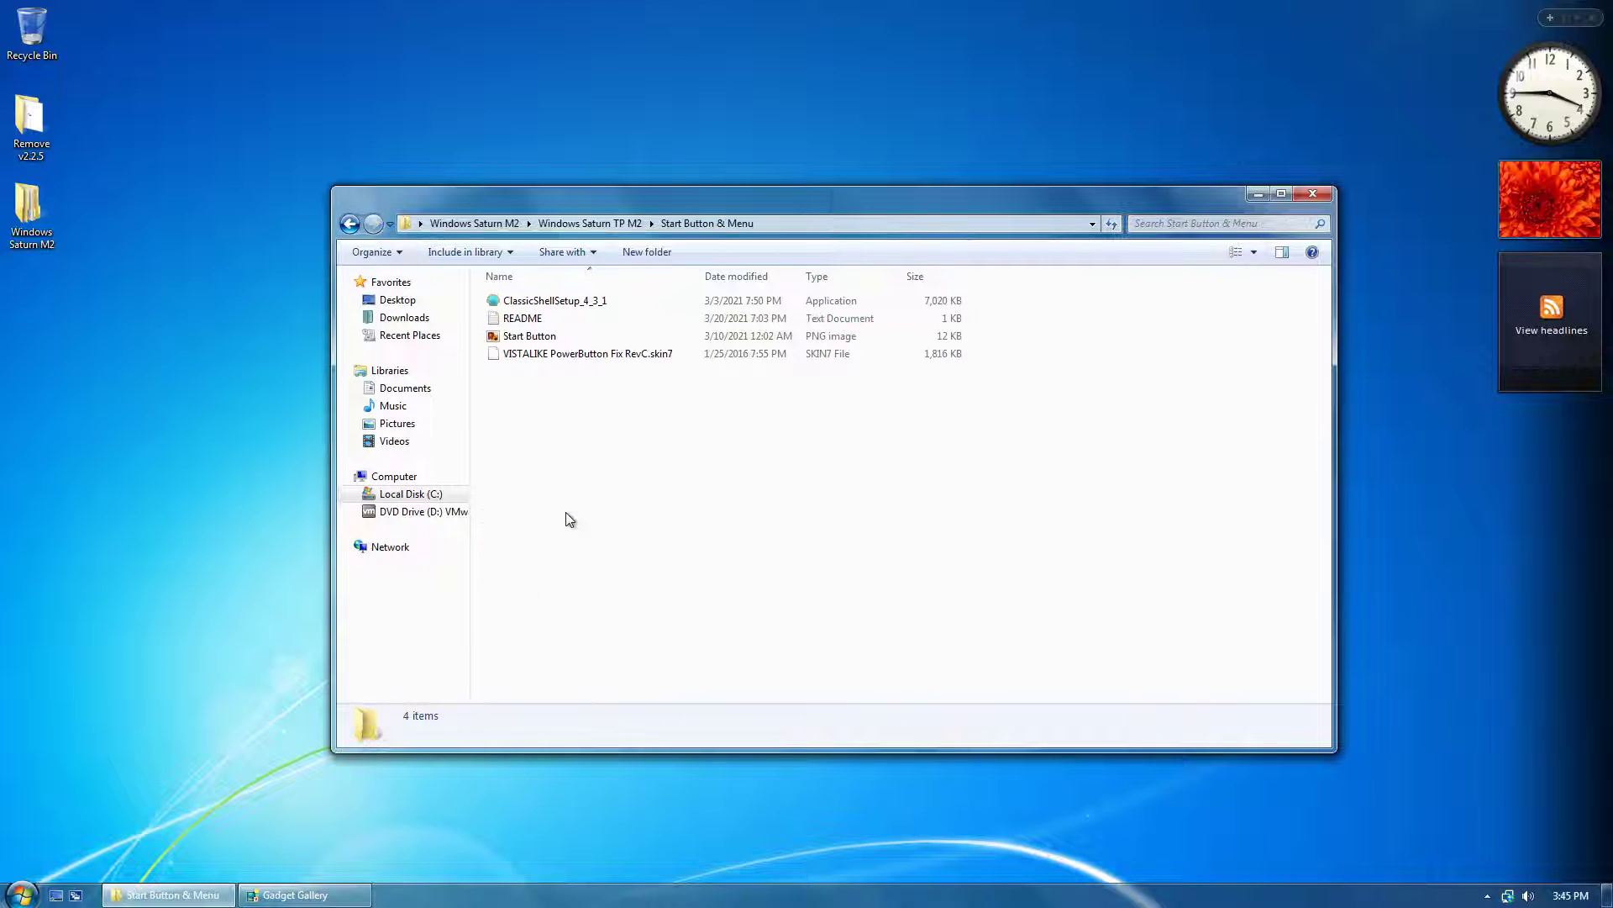
key("Down")
key("Up")
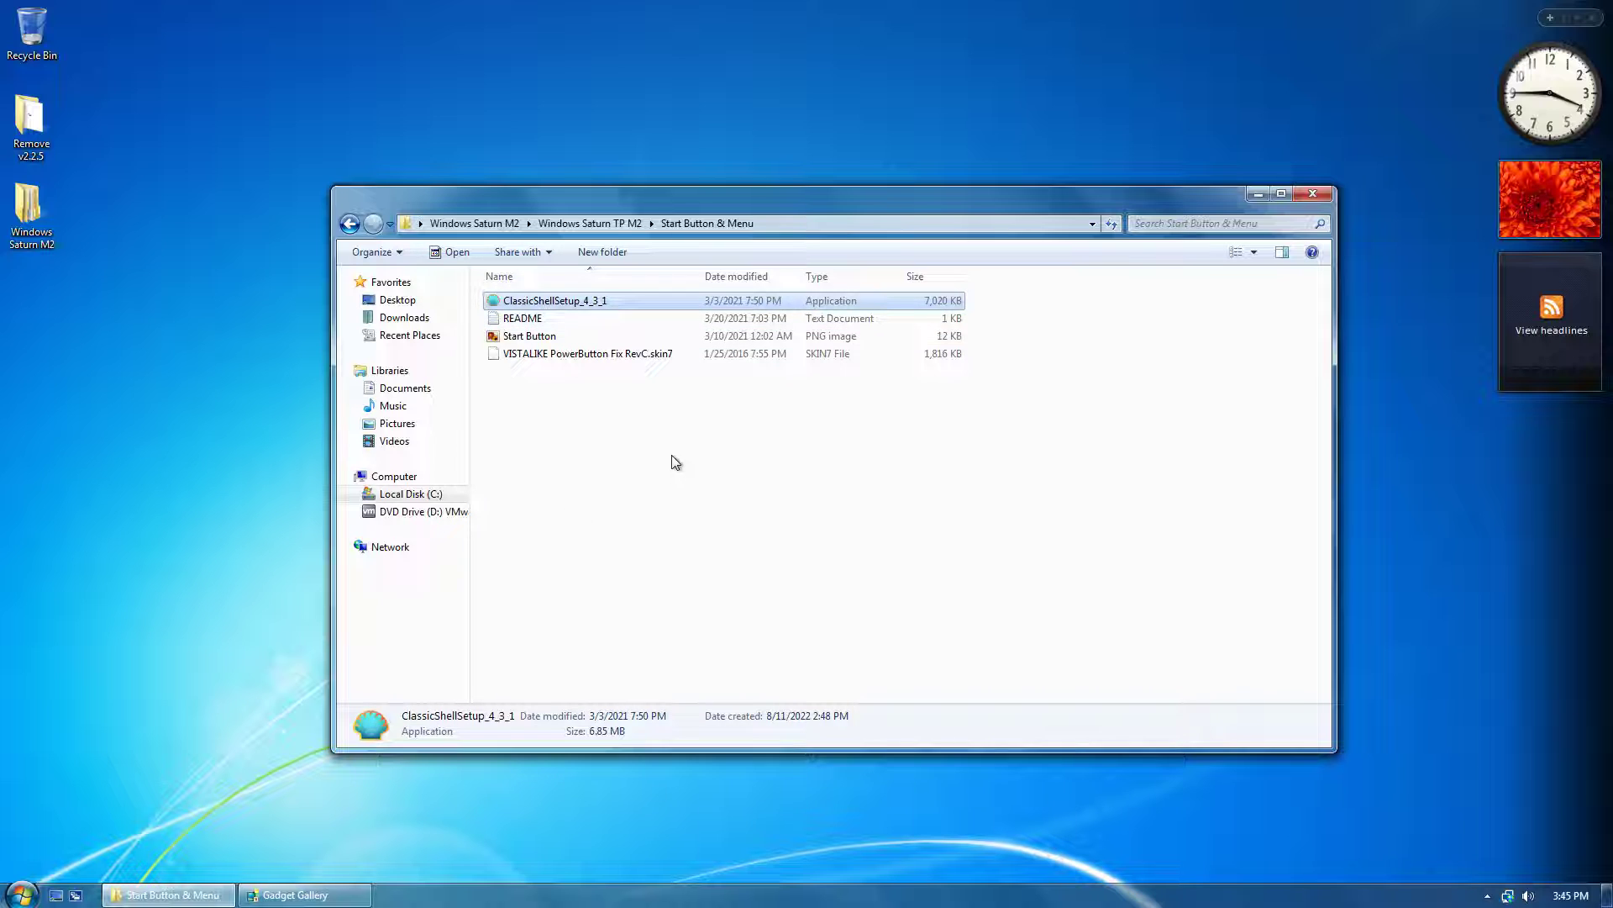
key("Return")
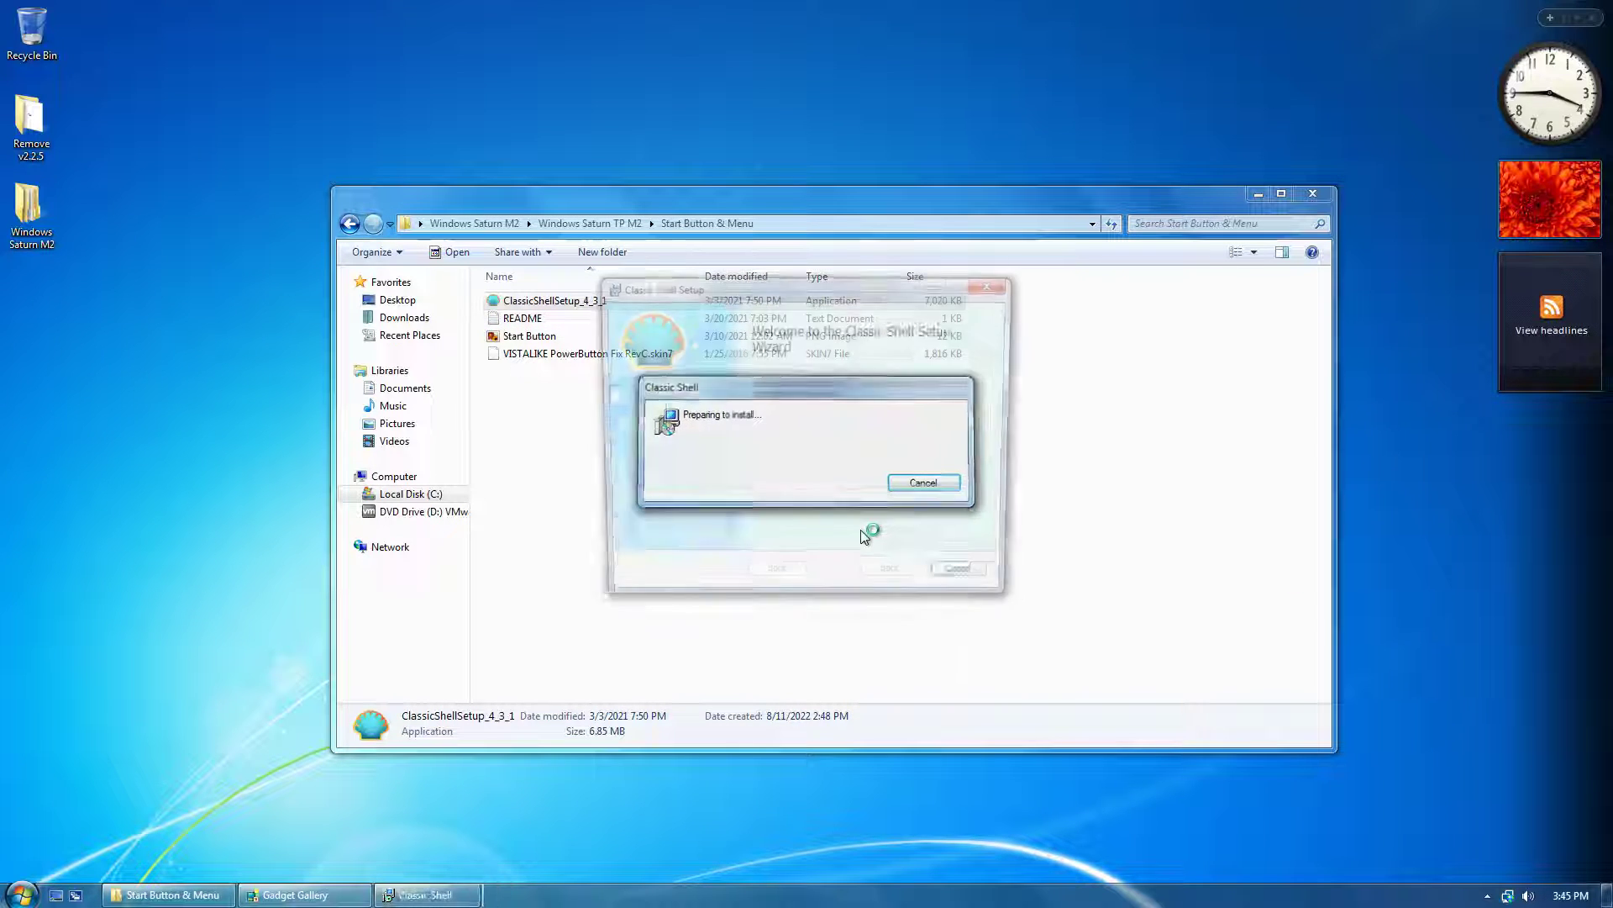
Accept the Classic Shell licence agreement and make the Classic Explorer and Classic Shell Update features unavailable
key("Return")
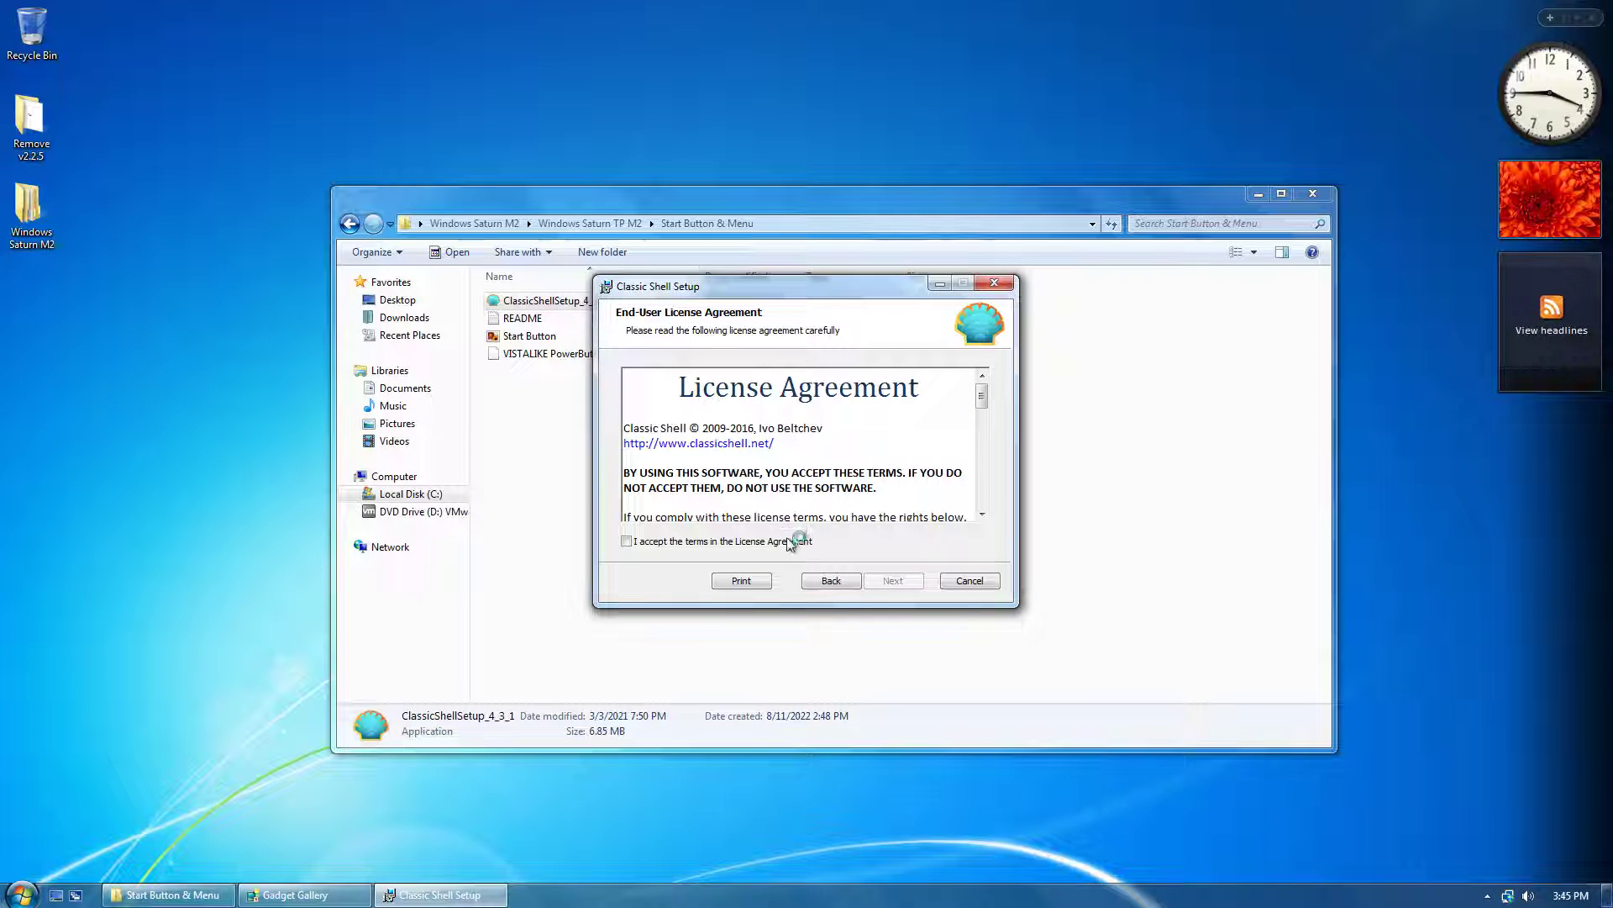
left_click(913, 588)
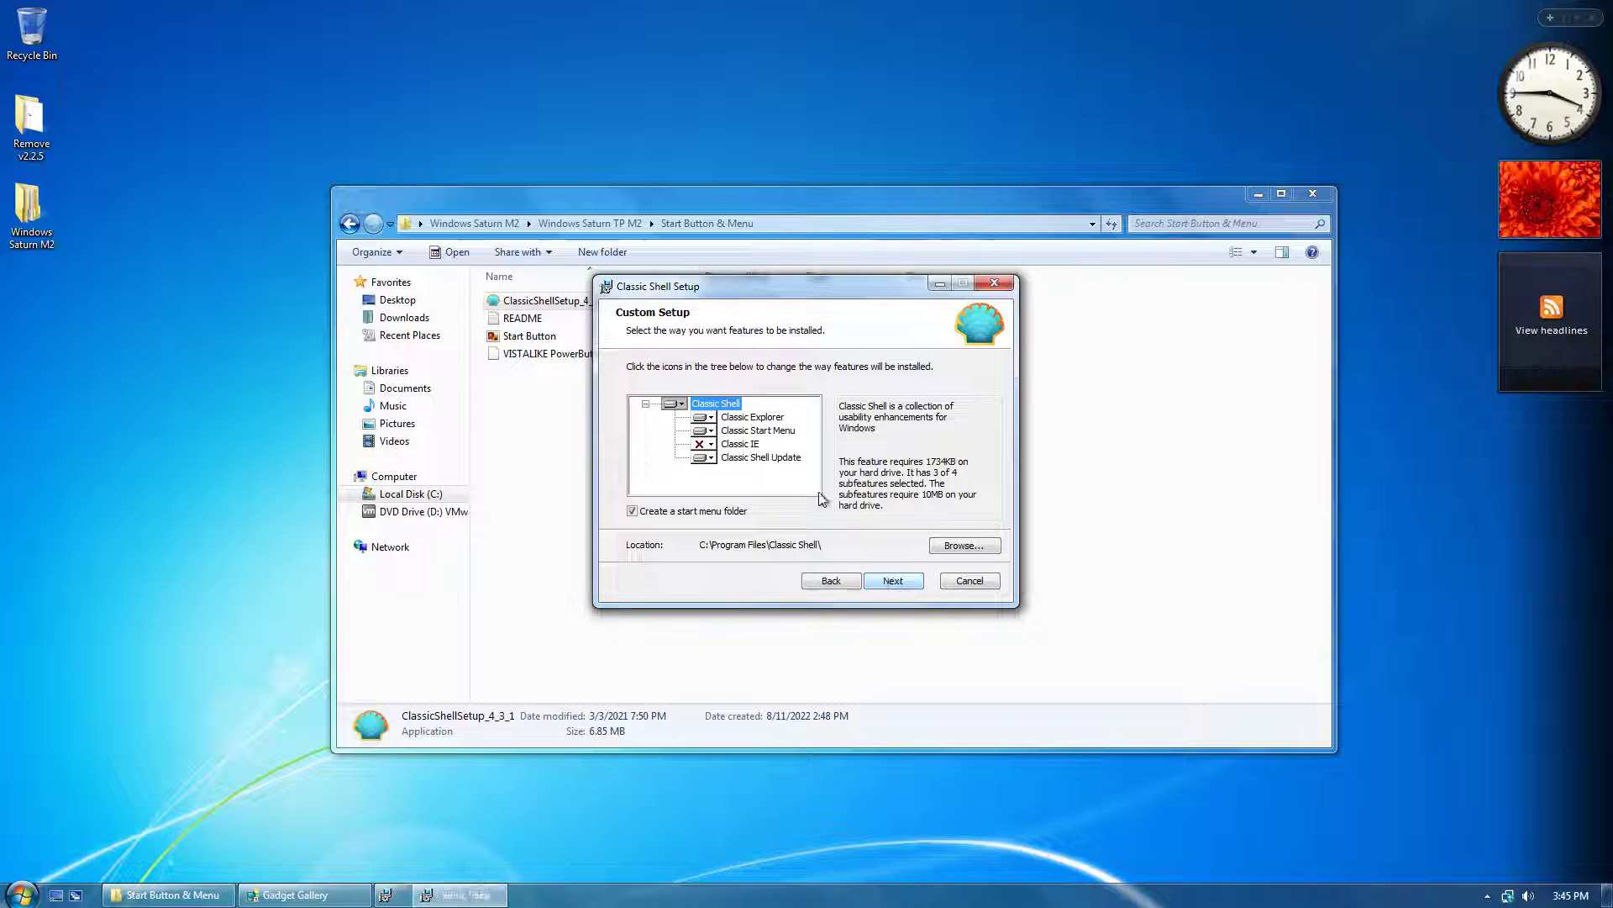
left_click(710, 418)
left_click(710, 458)
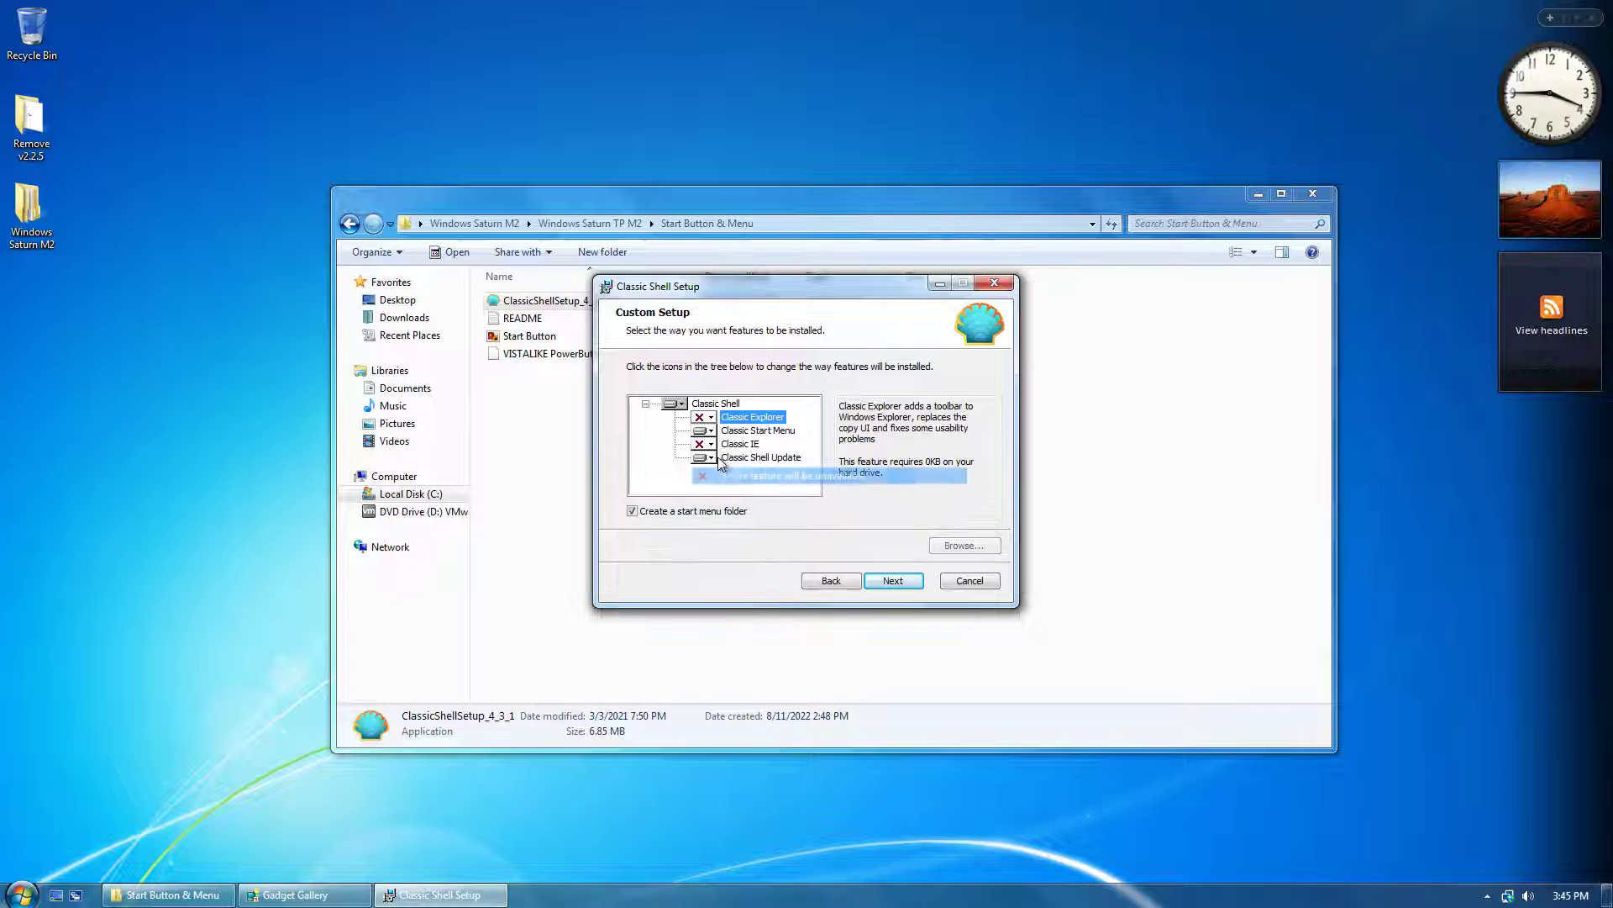
left_click(710, 458)
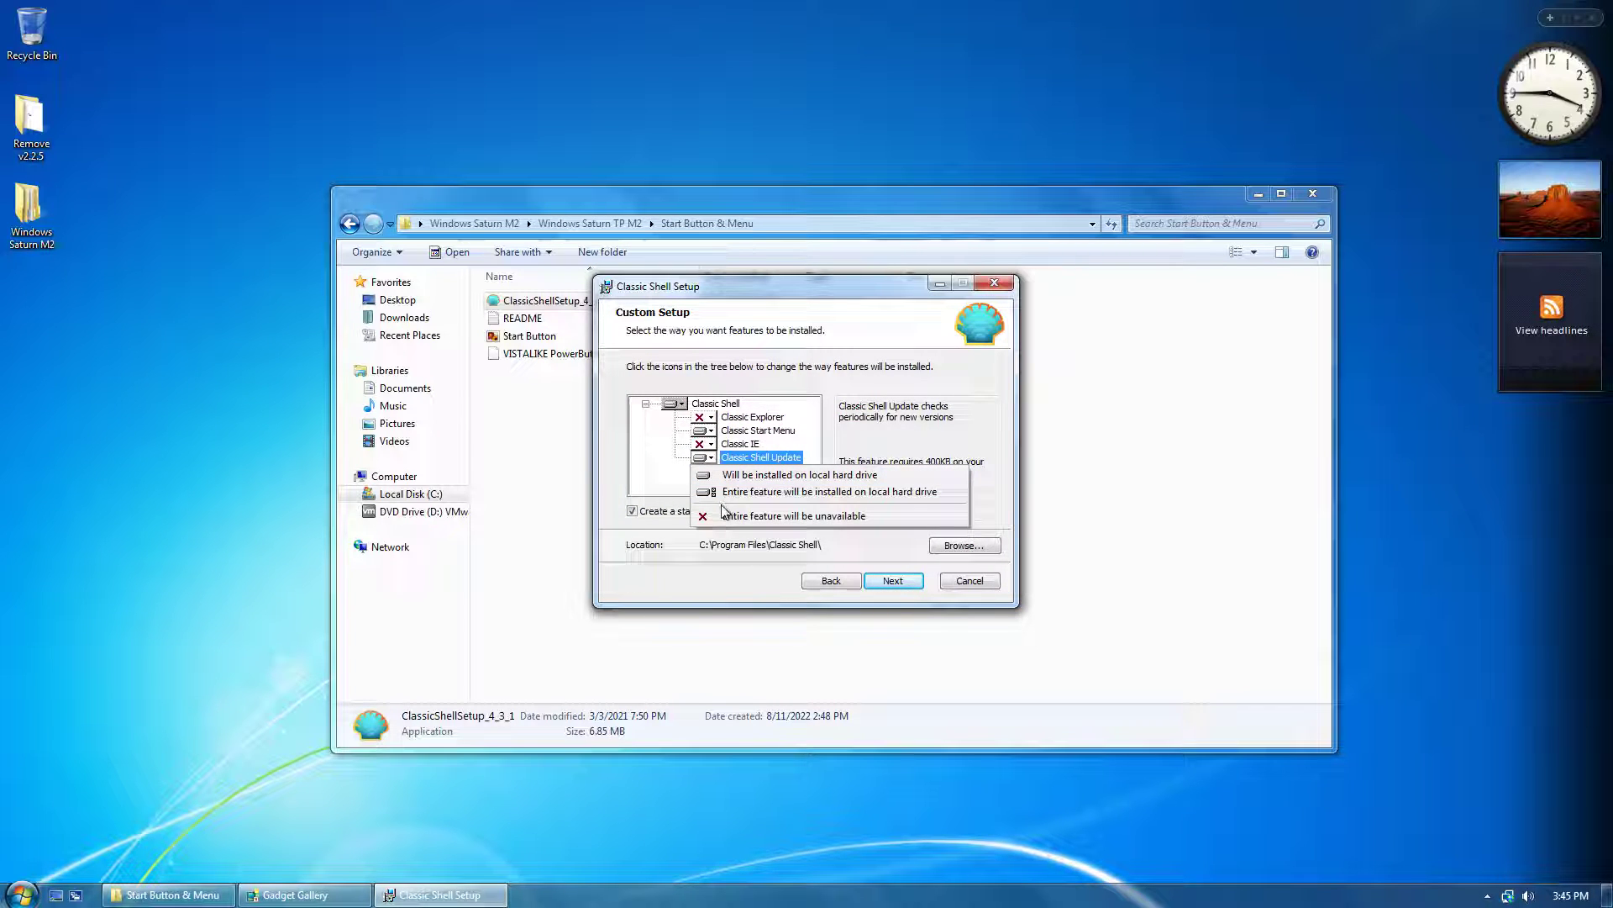
left_click(722, 510)
Install Classic Shell with administrator permission and finish the setup wizard
left_click(896, 580)
left_click(899, 580)
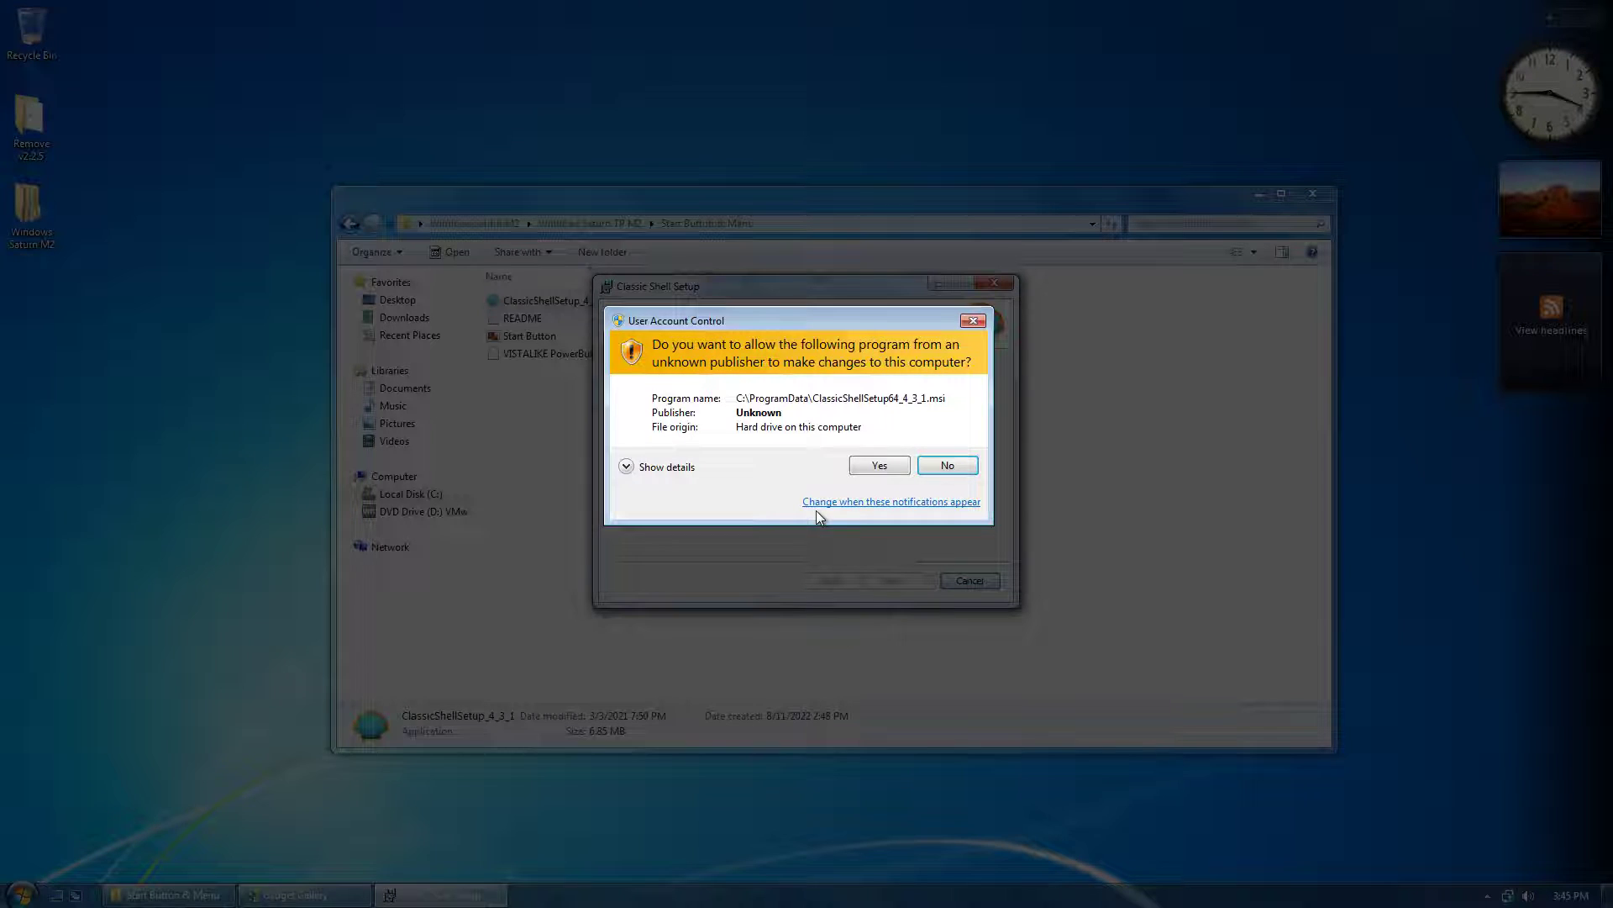
left_click(880, 467)
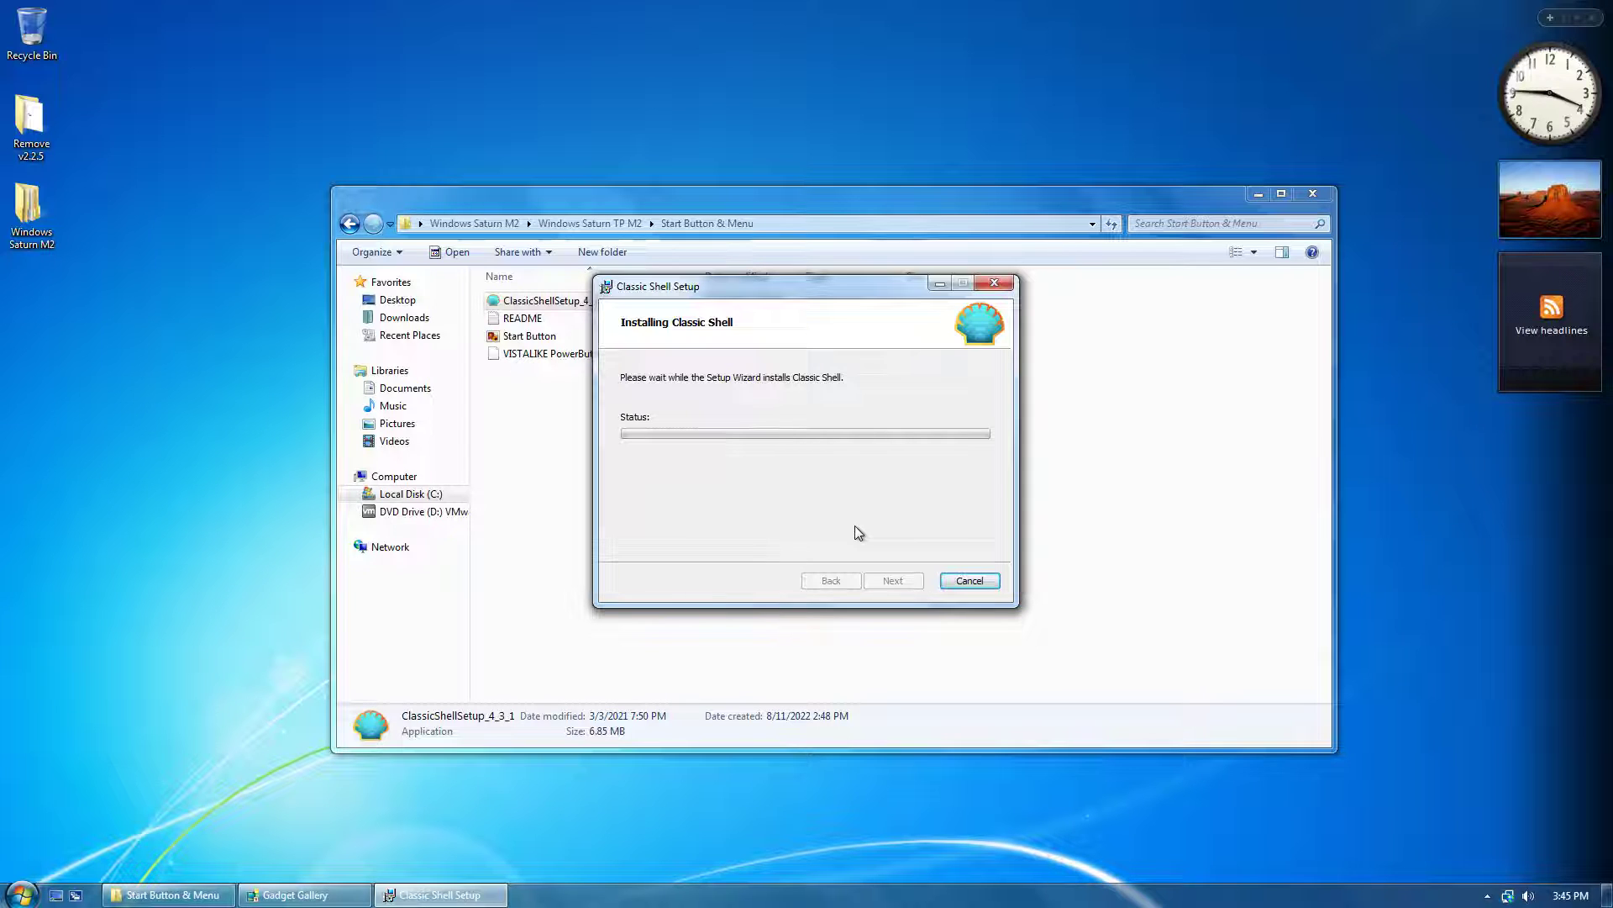
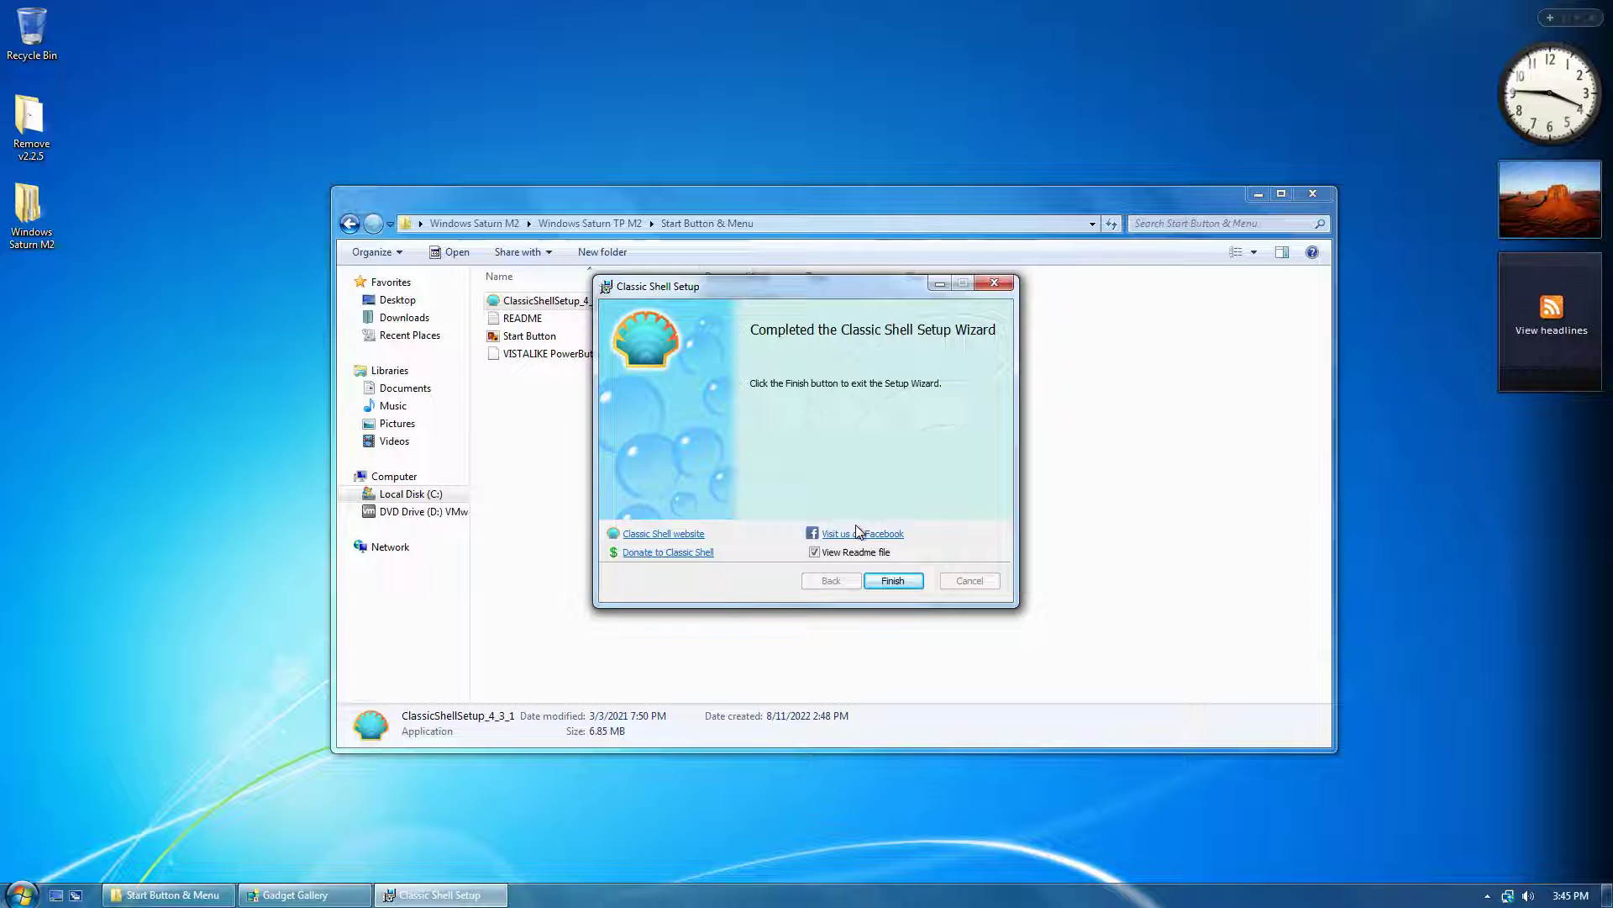
left_click(893, 581)
left_click(742, 491)
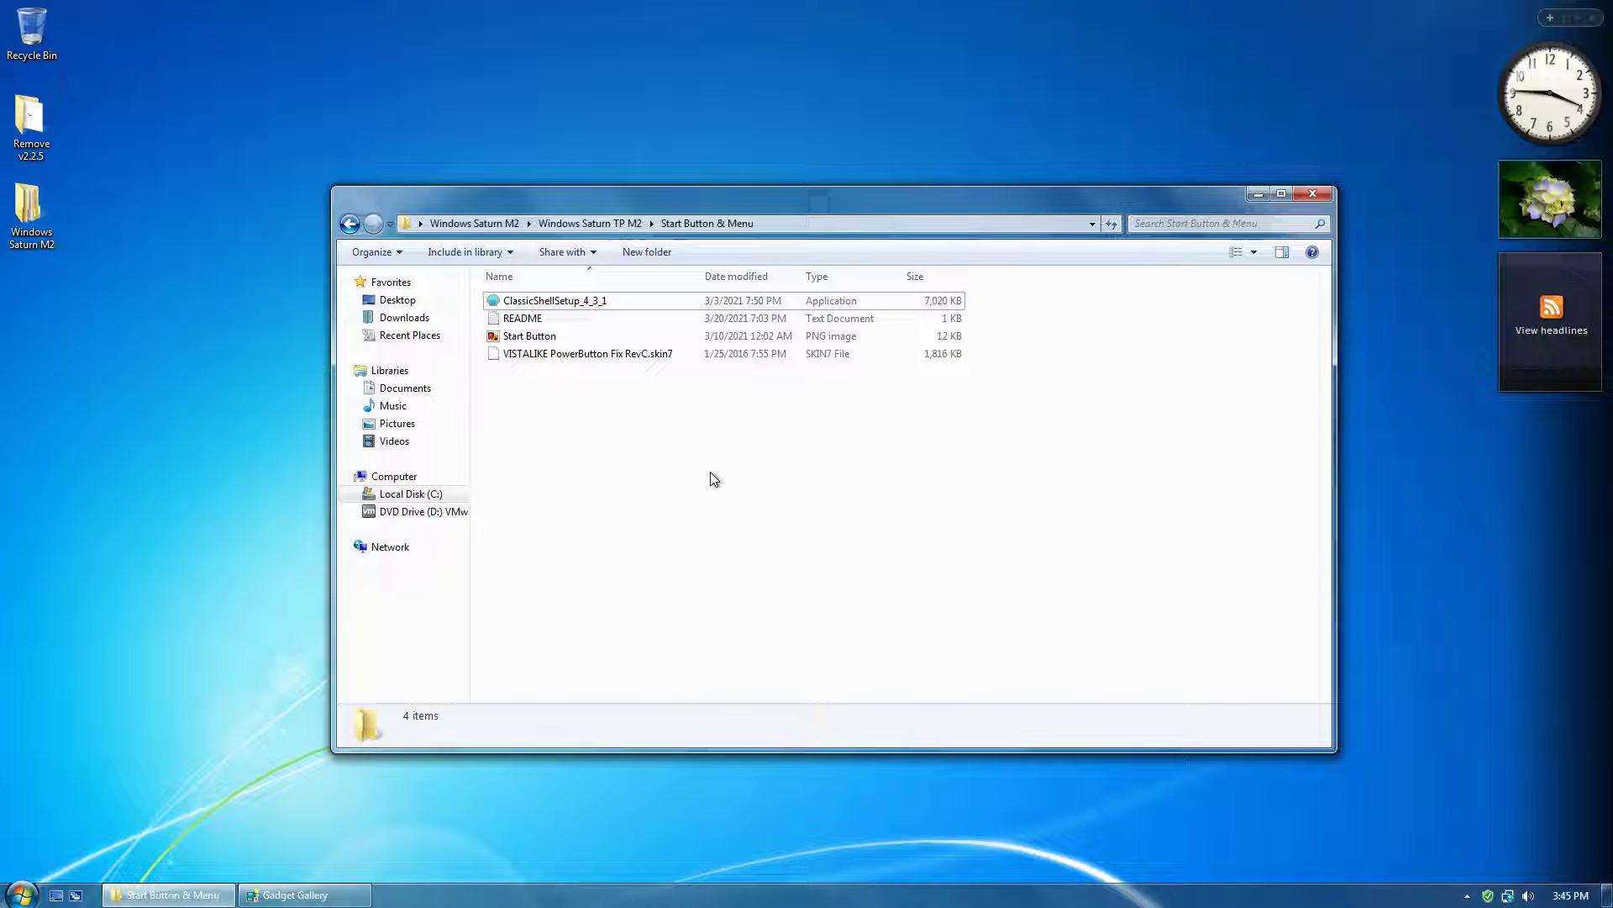
Copy the VISTALIKE PowerButton Fix RevC.skin7 file from the Start Button & Menu folder
left_click(571, 357)
right_click(571, 357)
left_click(593, 479)
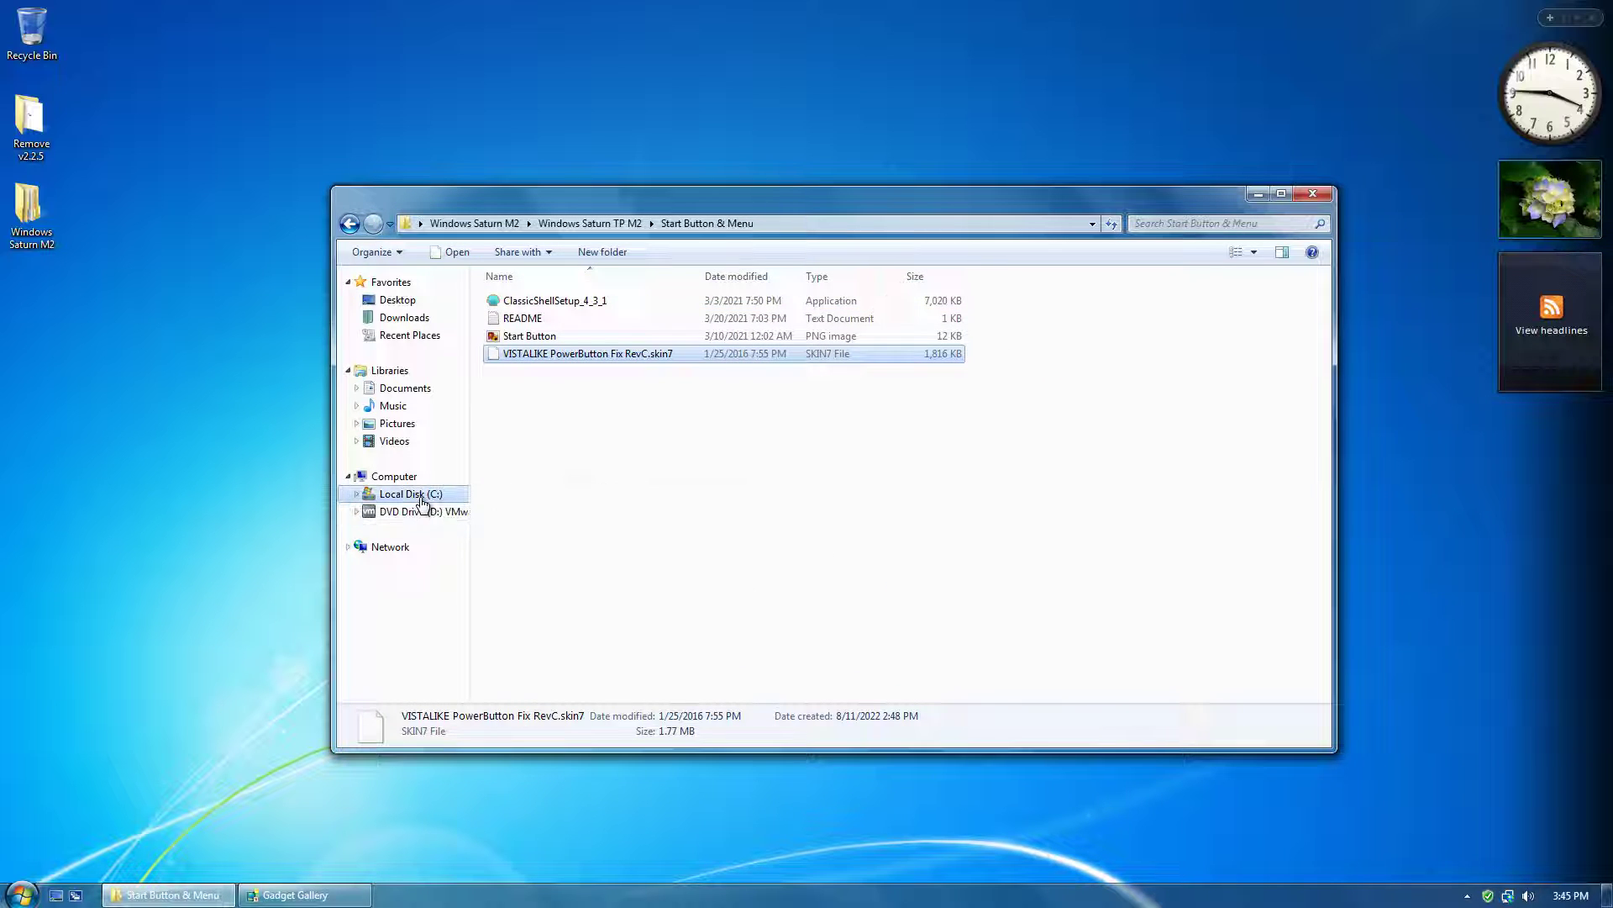
Open the Skins folder of Classic Shell inside Program Files on Local Disk (C:)
left_click(421, 495)
left_click(551, 318)
double_click(546, 336)
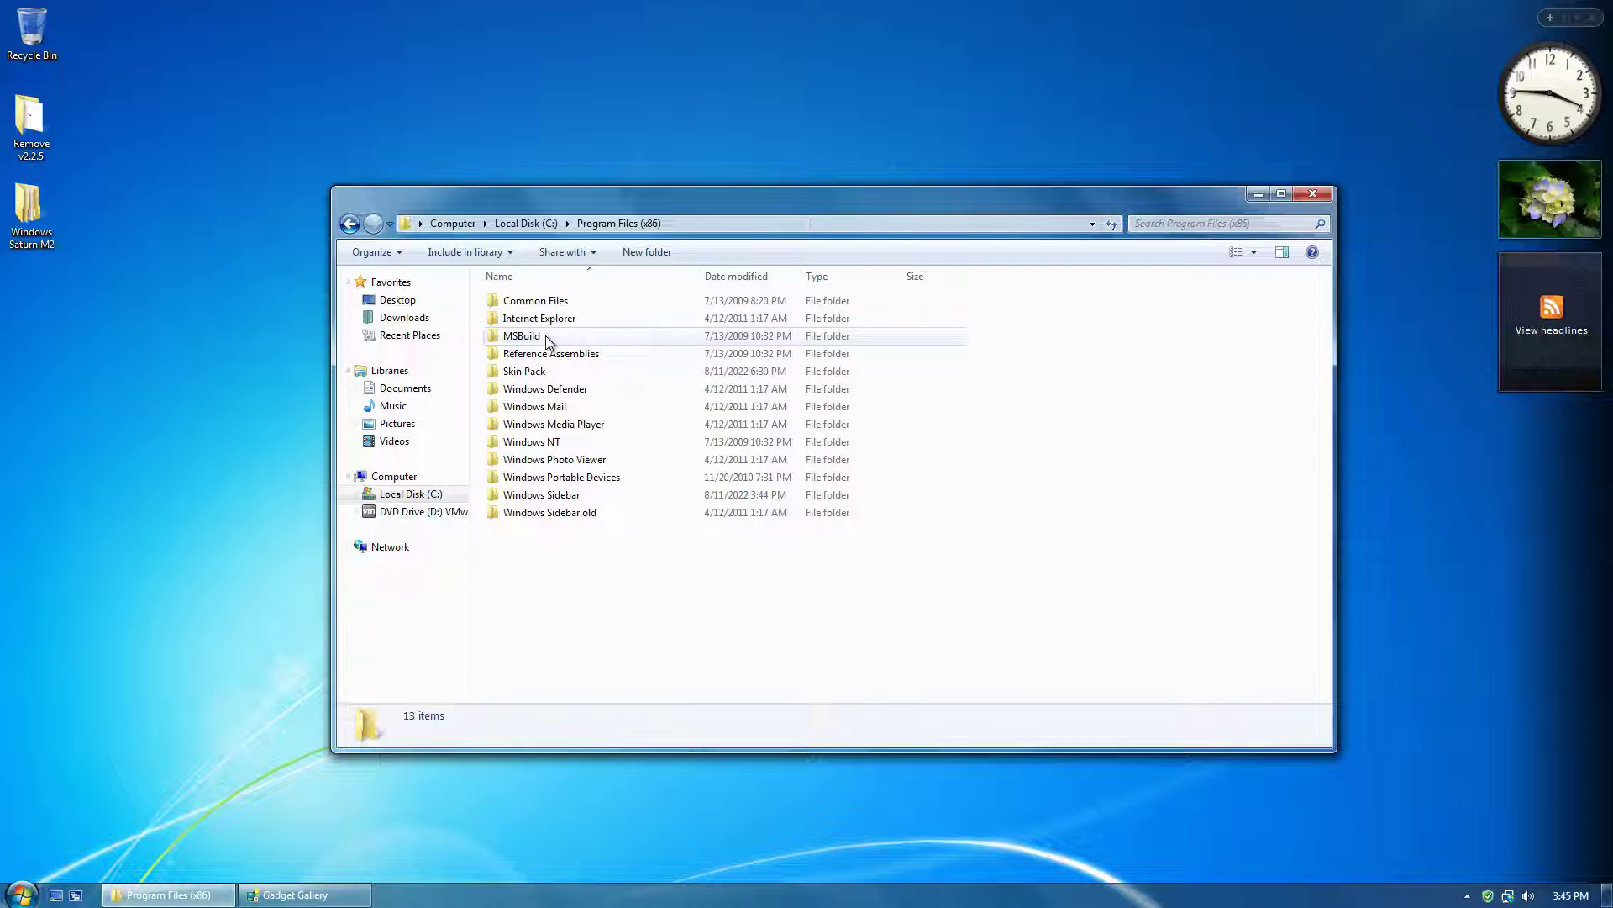
key("BackSpace")
key("Up")
key("Return")
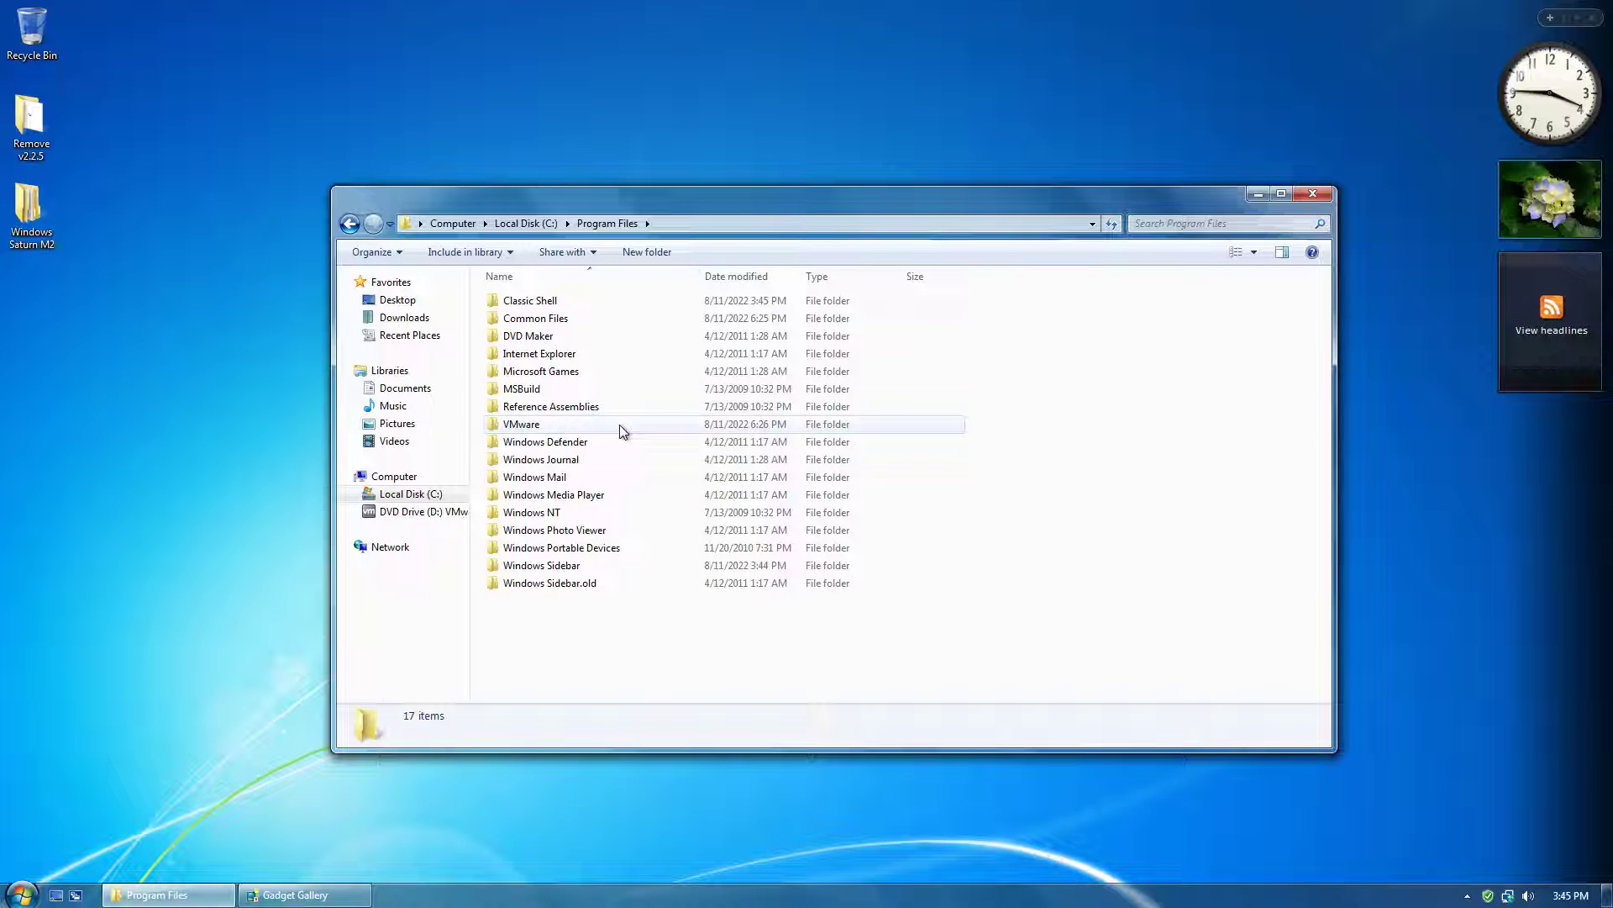
key("Down")
key("Return")
key("Down")
key("Down")
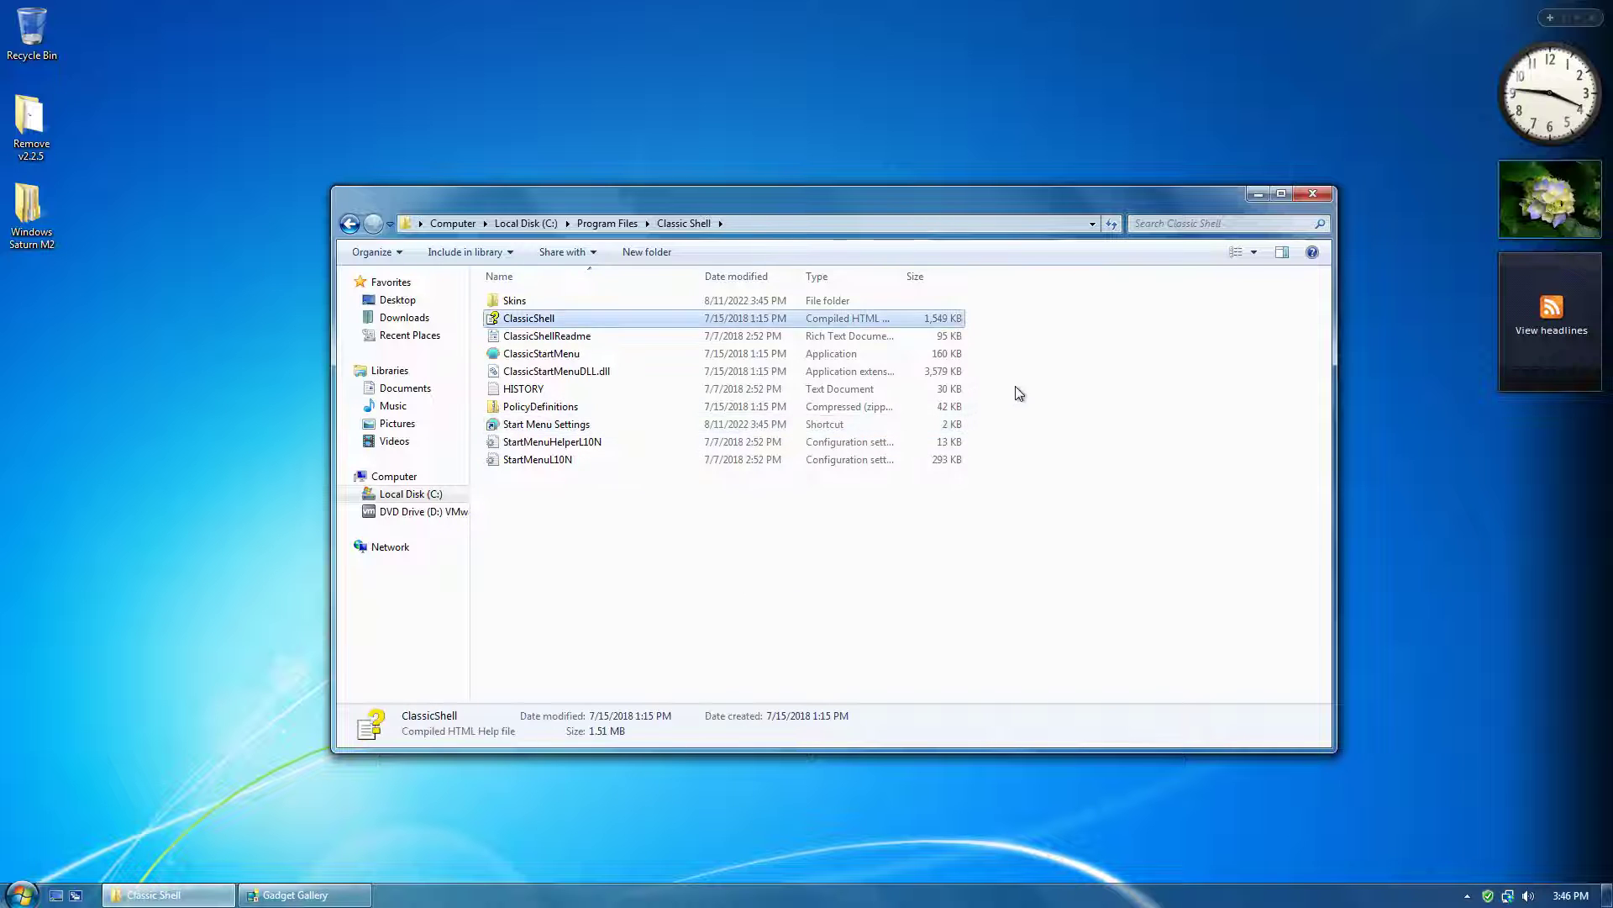
key("Up")
key("Return")
Paste the VISTALIKE skin file into the Classic Shell Skins folder with administrator permission
key("ctrl+v")
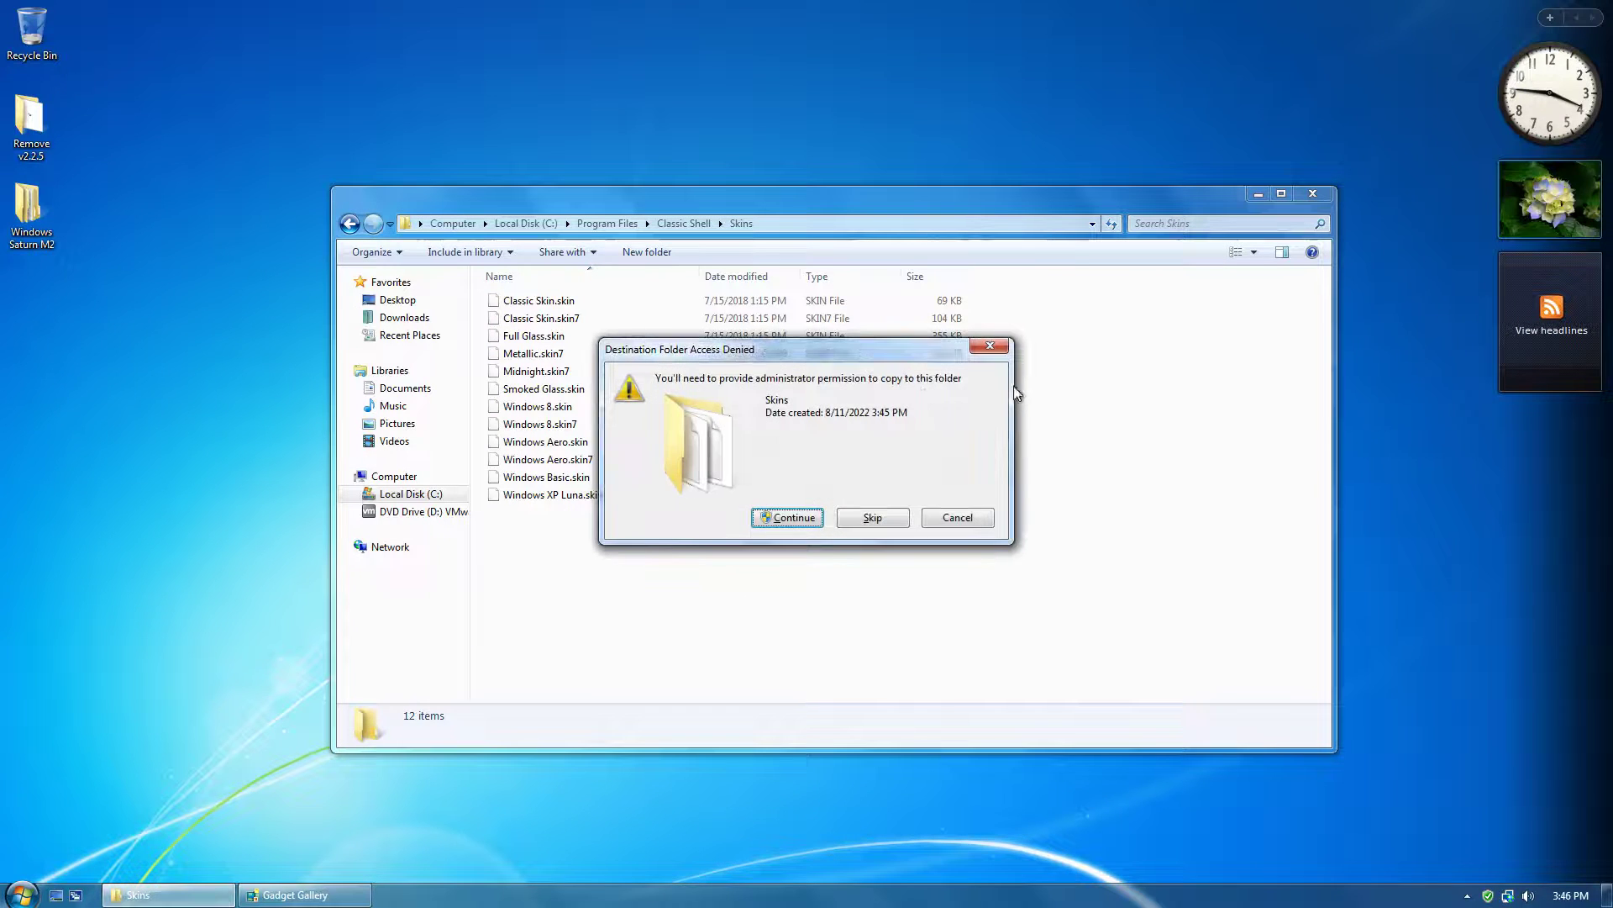
left_click(793, 510)
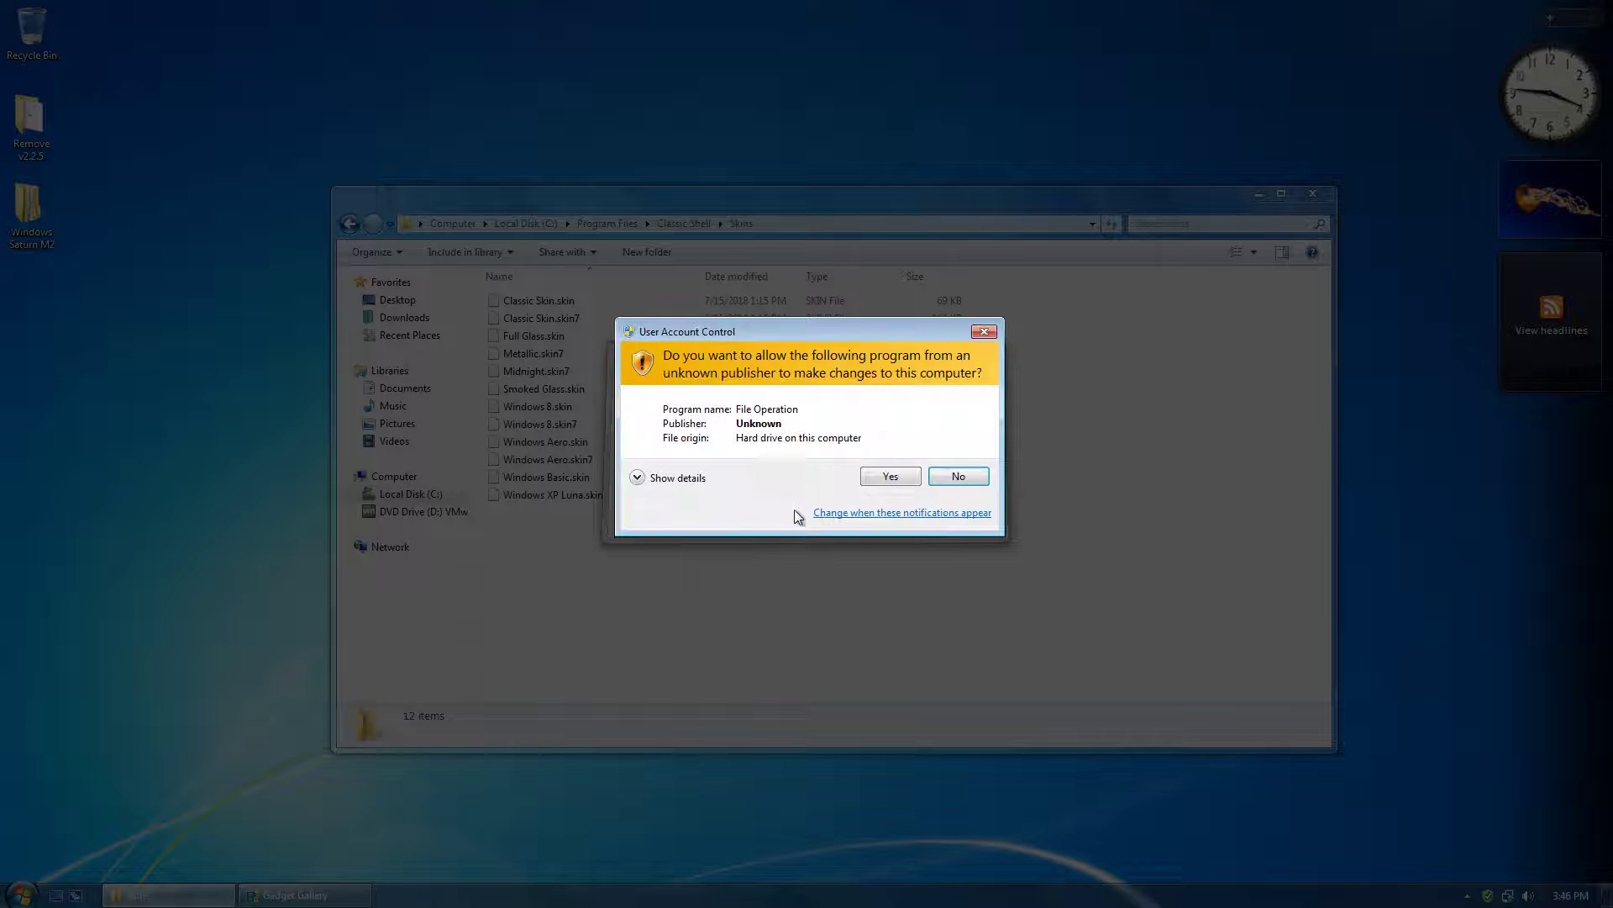
left_click(893, 472)
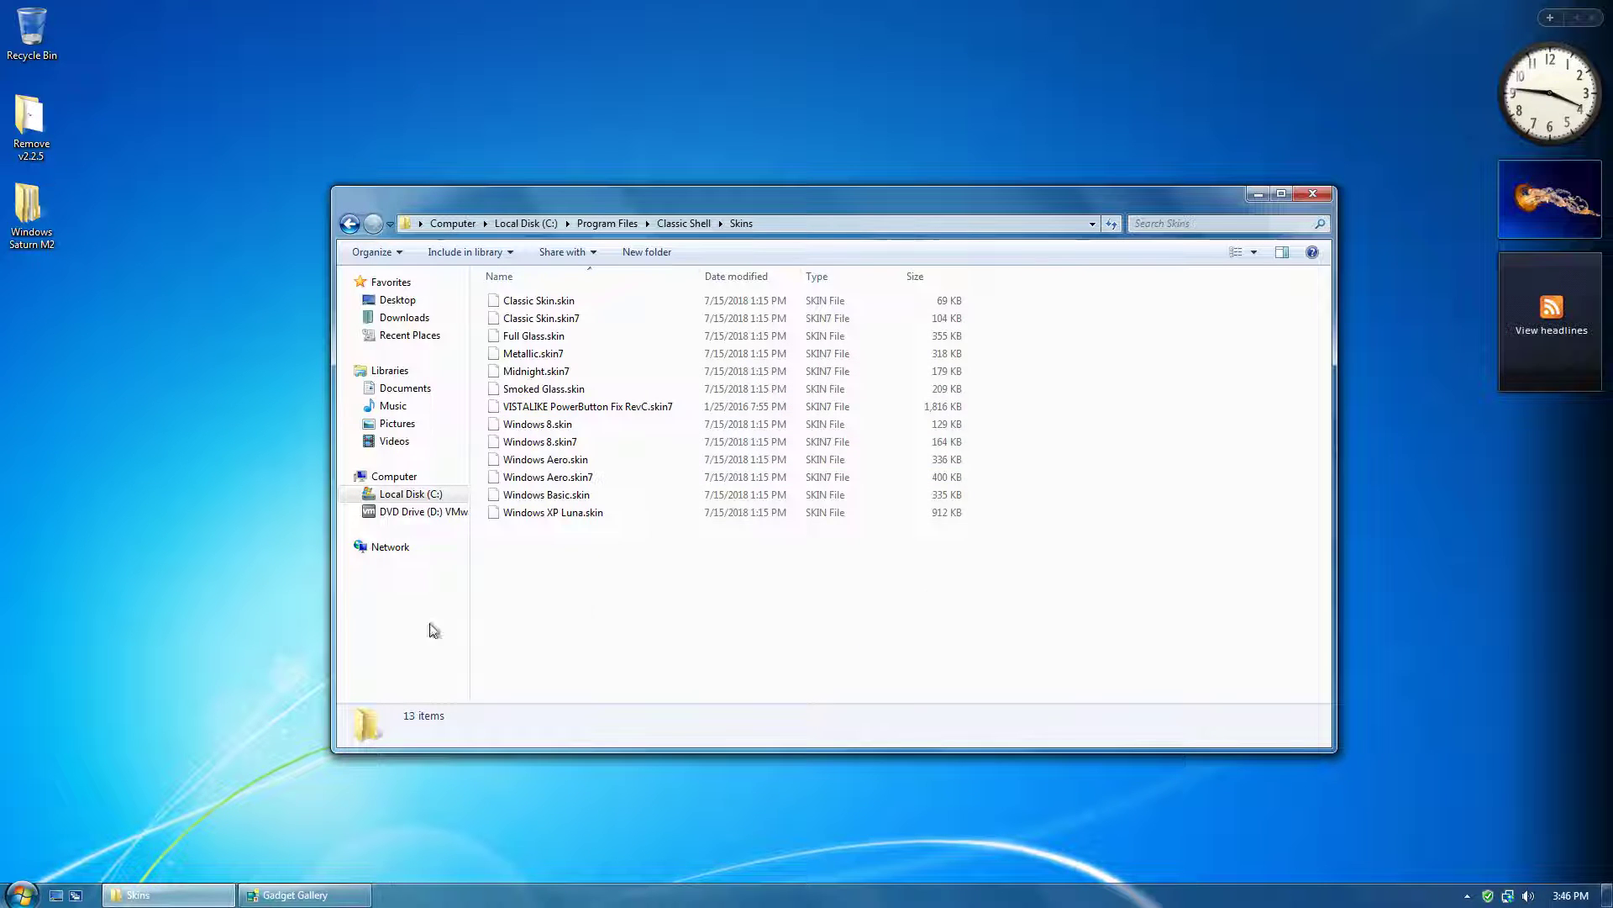
Open the Classic Start Menu settings and enable replacing the Start button with the Custom option
right_click(8, 891)
left_click(42, 725)
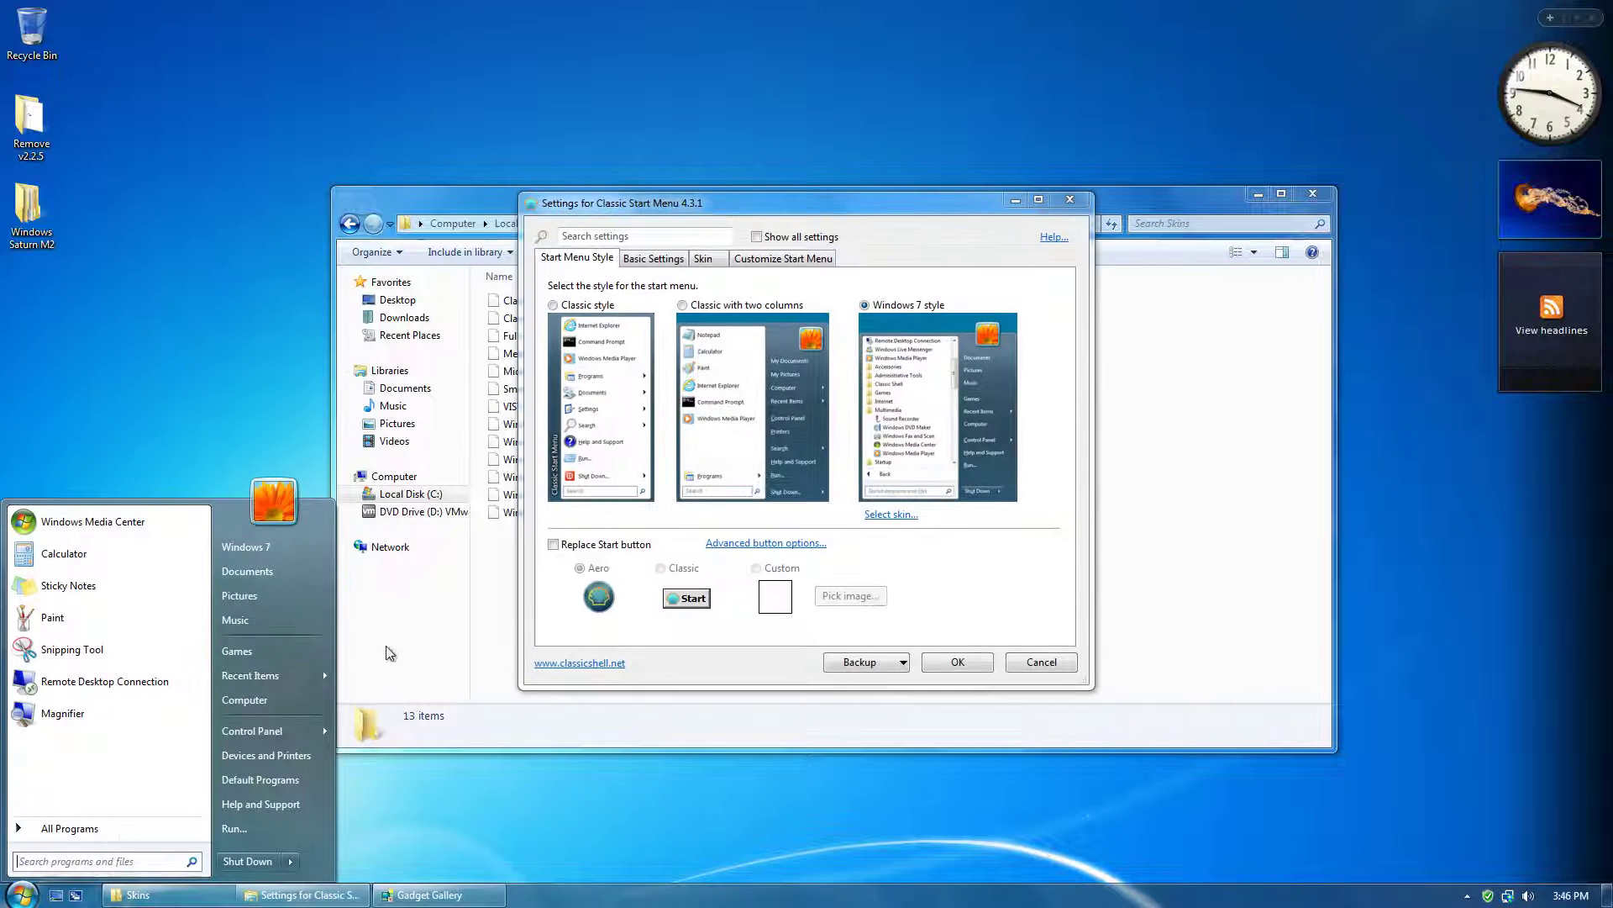
left_click(583, 546)
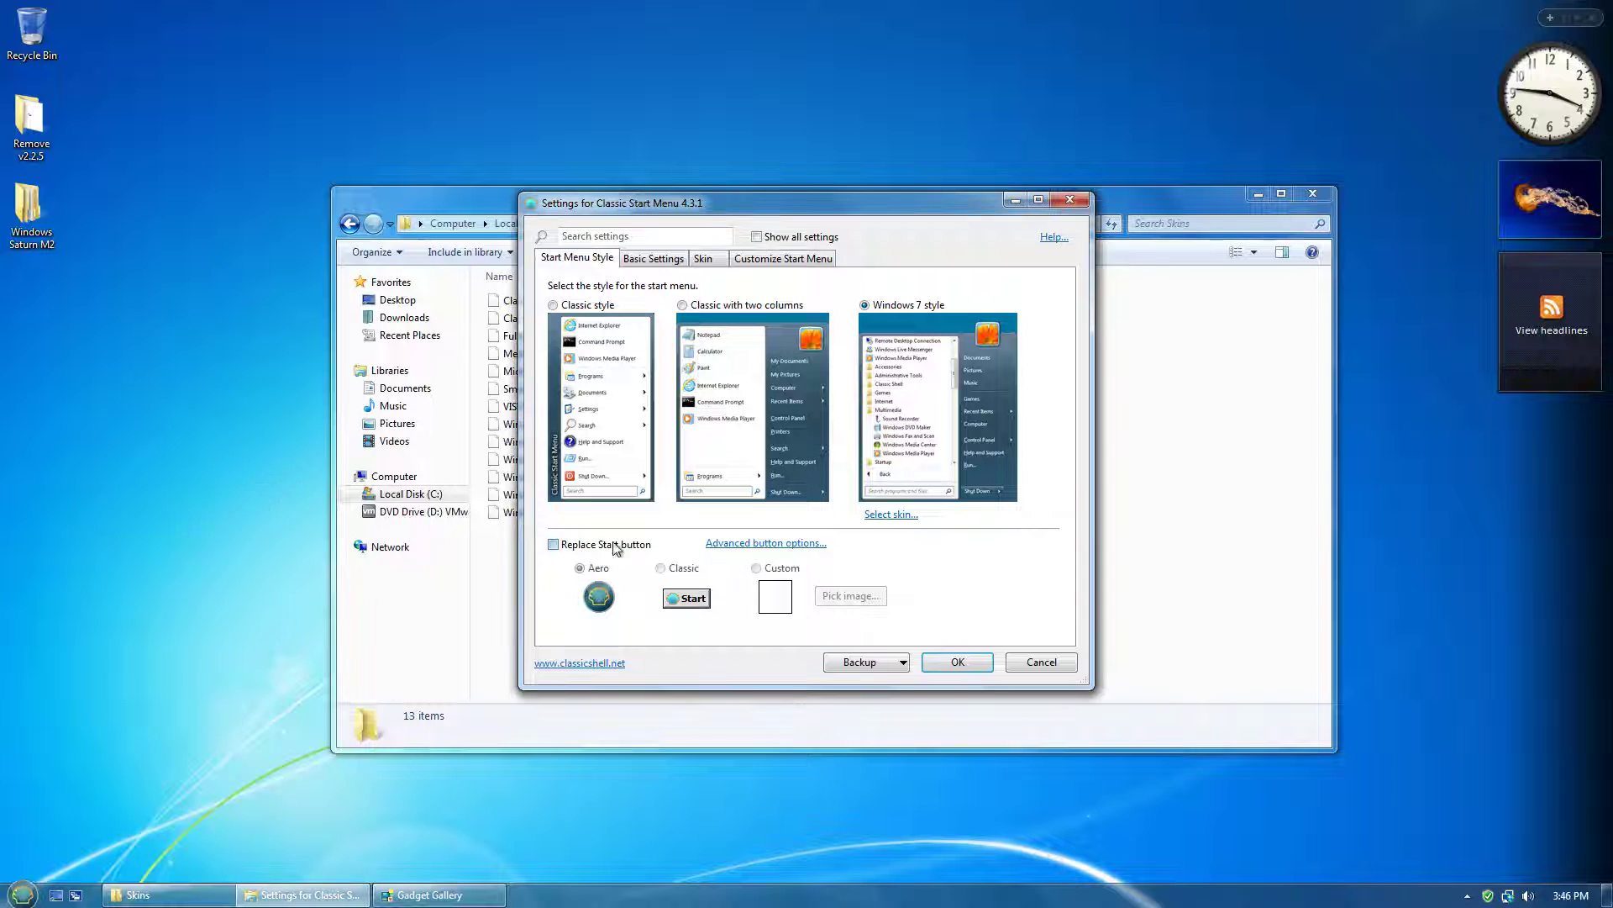
left_click(758, 568)
Set the custom Start button image to Start Button from the Start Button & Menu folder of Windows Saturn TP M2
left_click(852, 595)
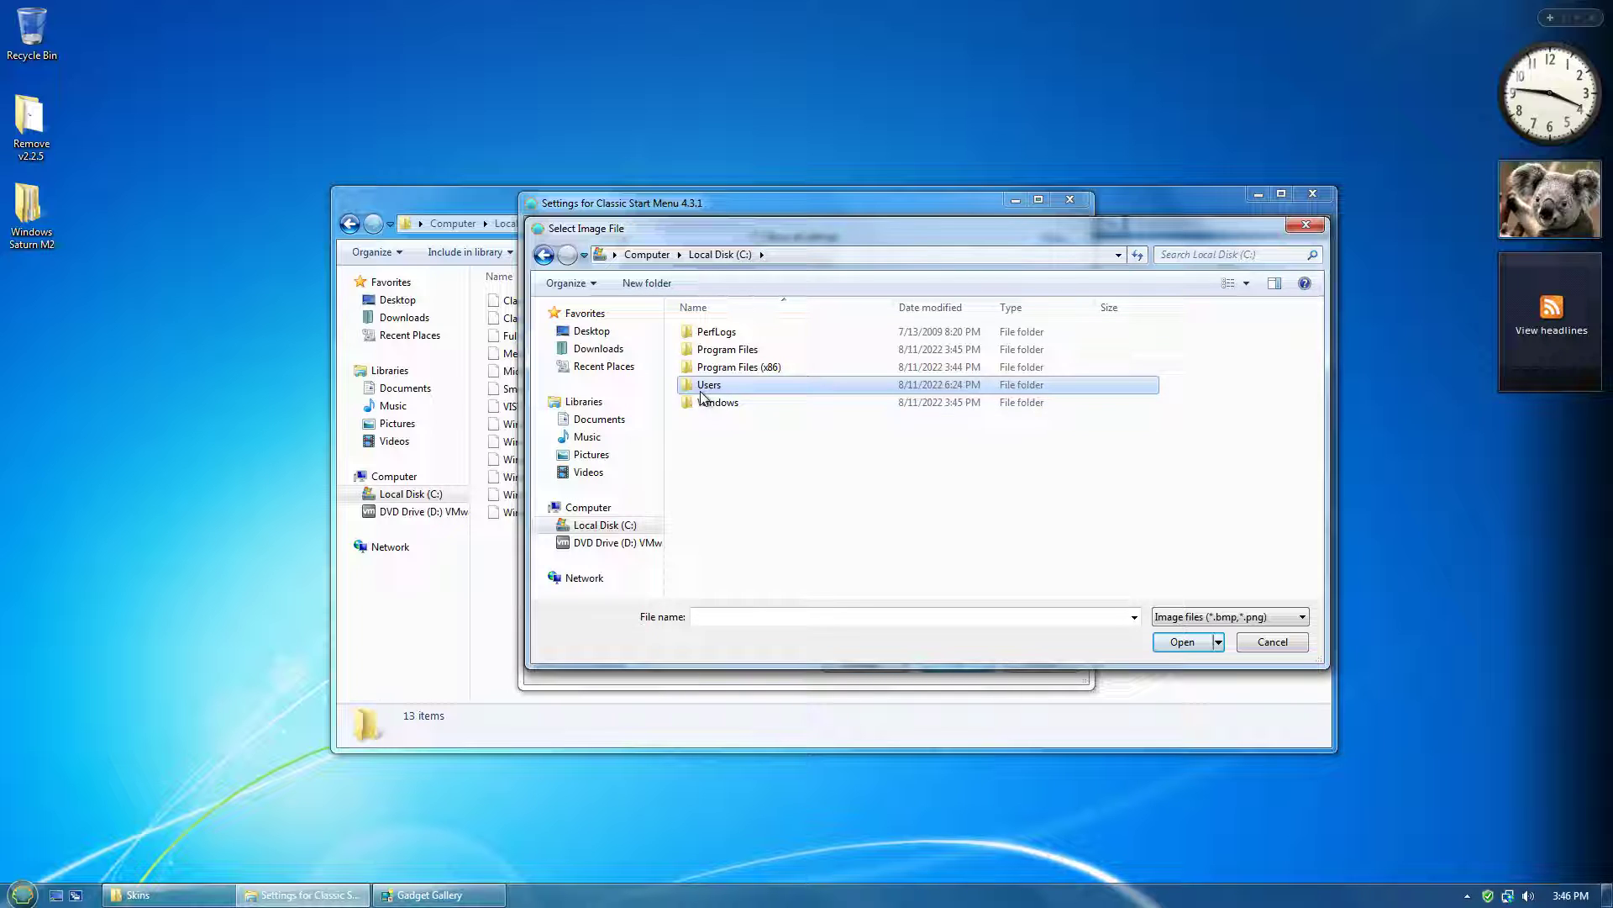
double_click(702, 390)
key("Return")
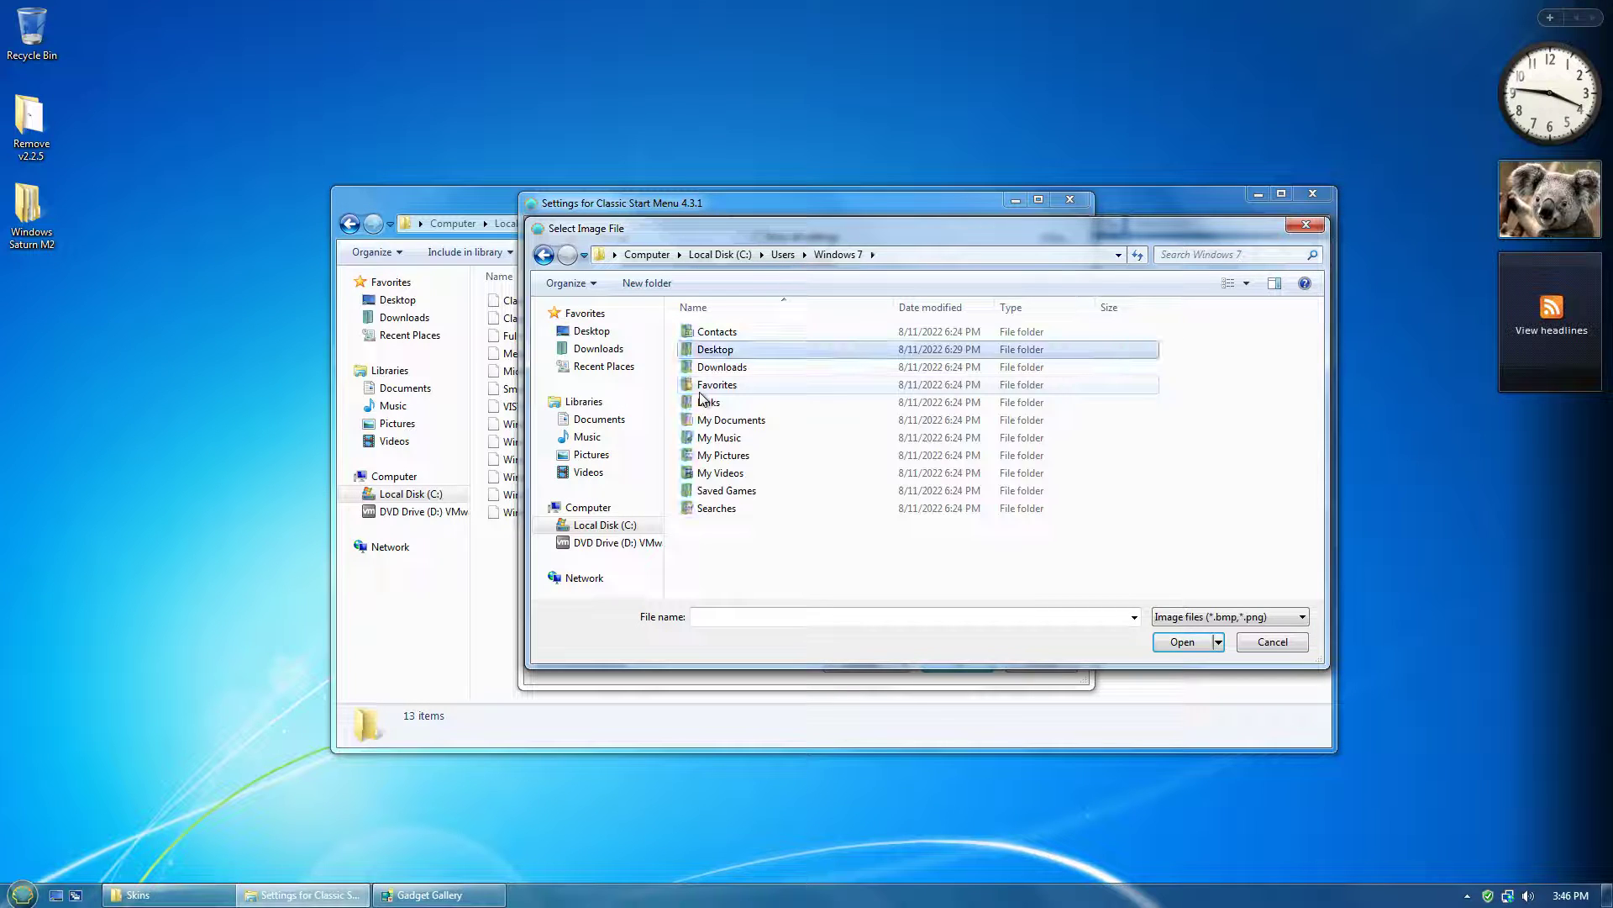
key("Return")
key("Down")
key("Return")
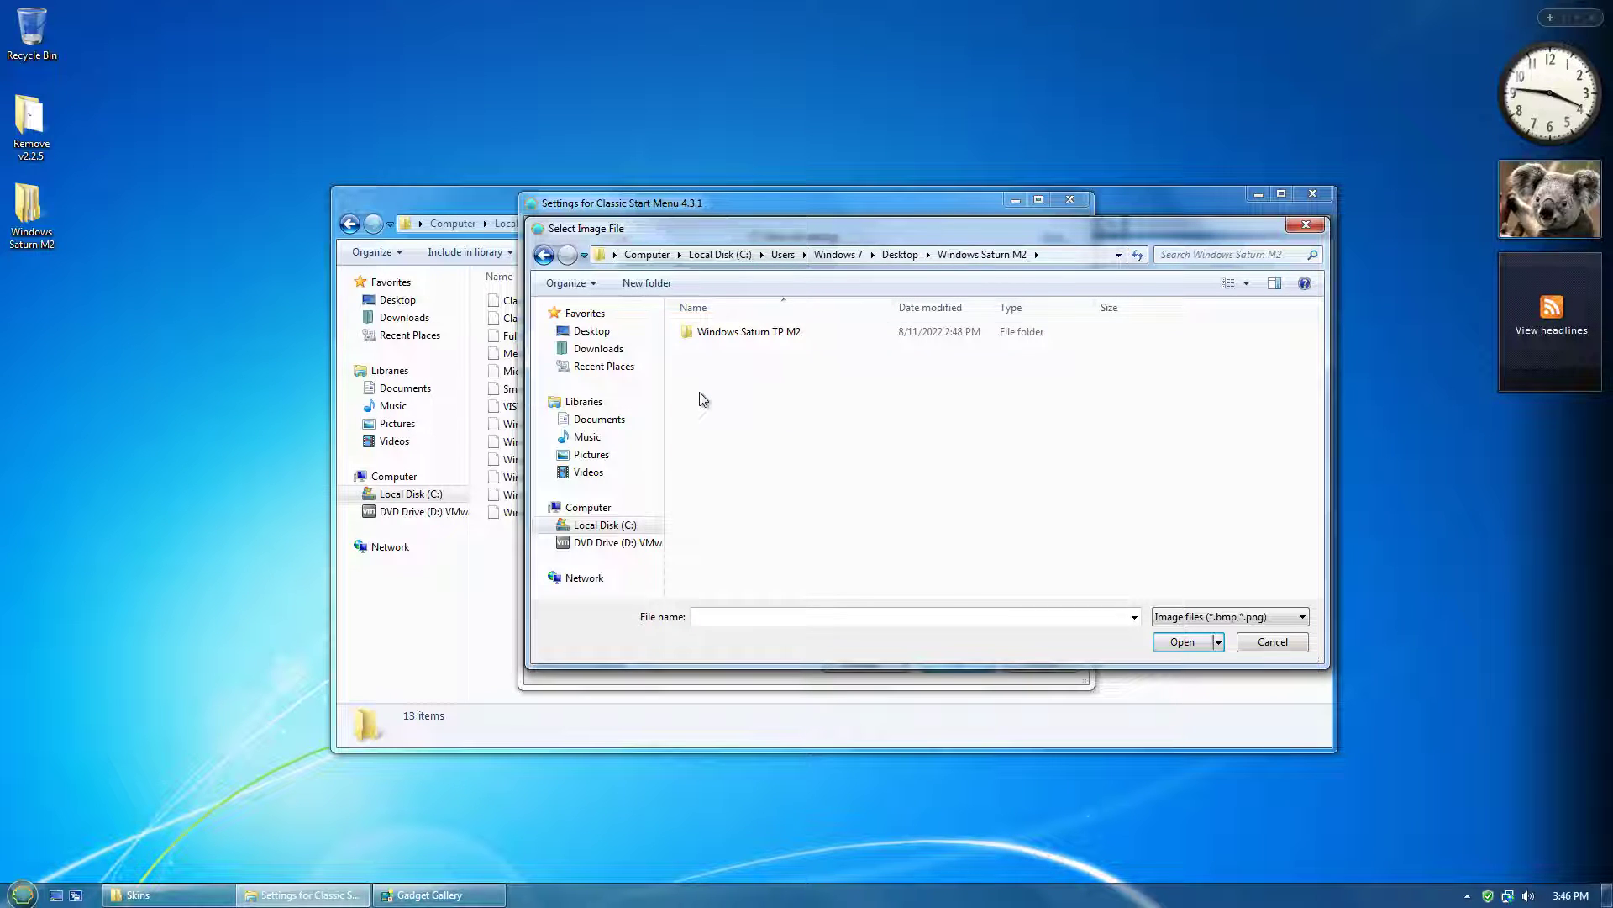
key("Down")
key("Return")
scroll(703, 399, "down", 1)
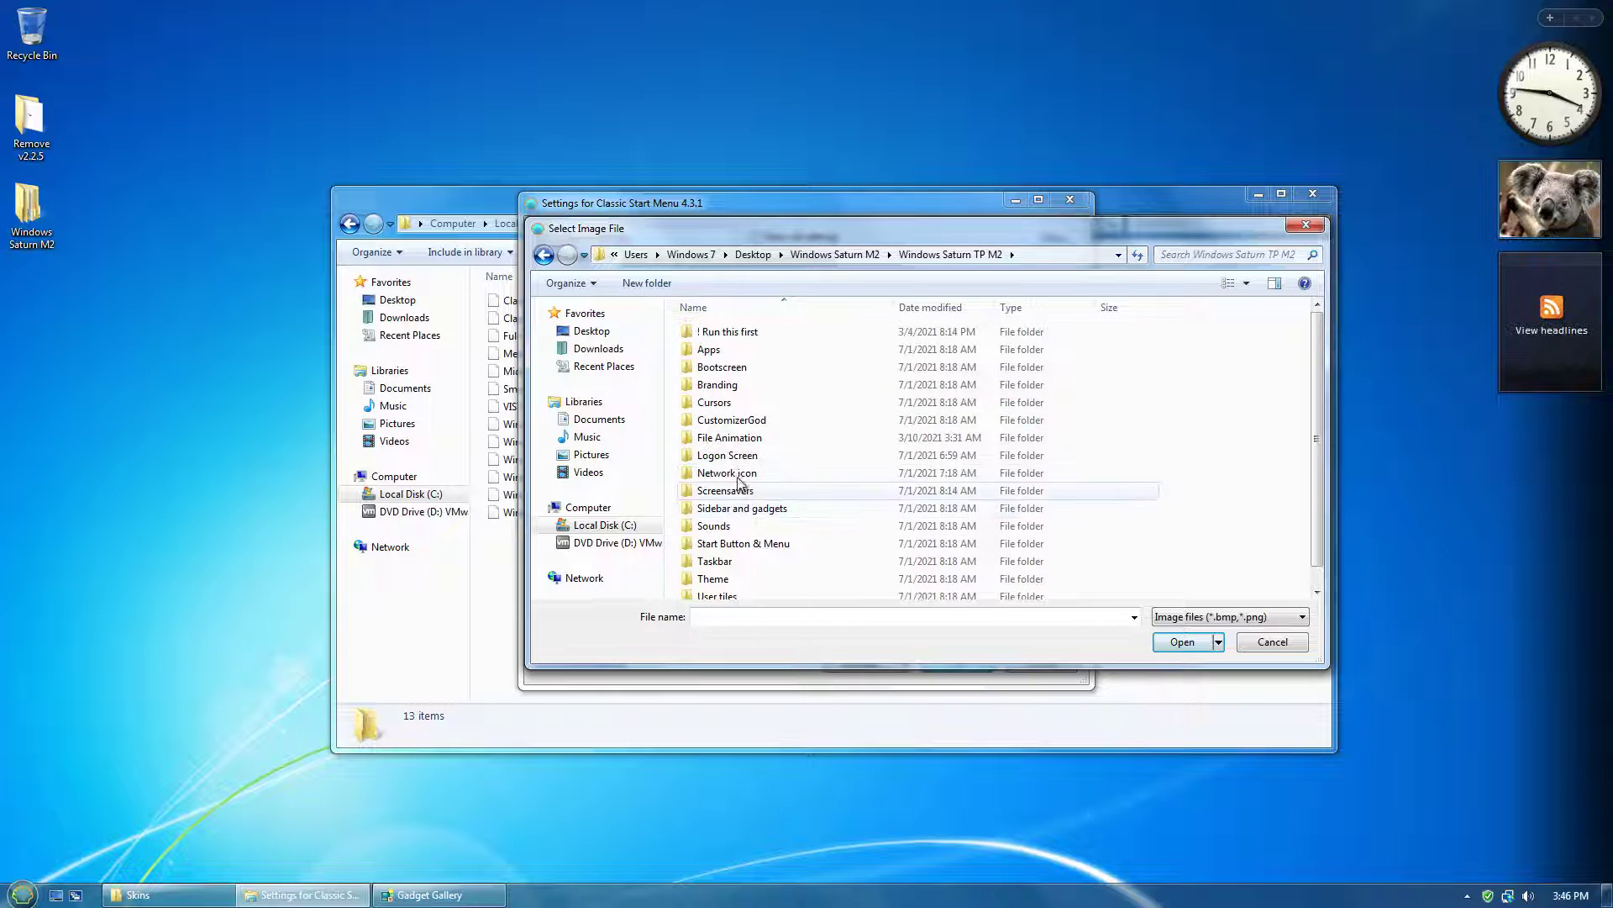
double_click(760, 521)
key("Down")
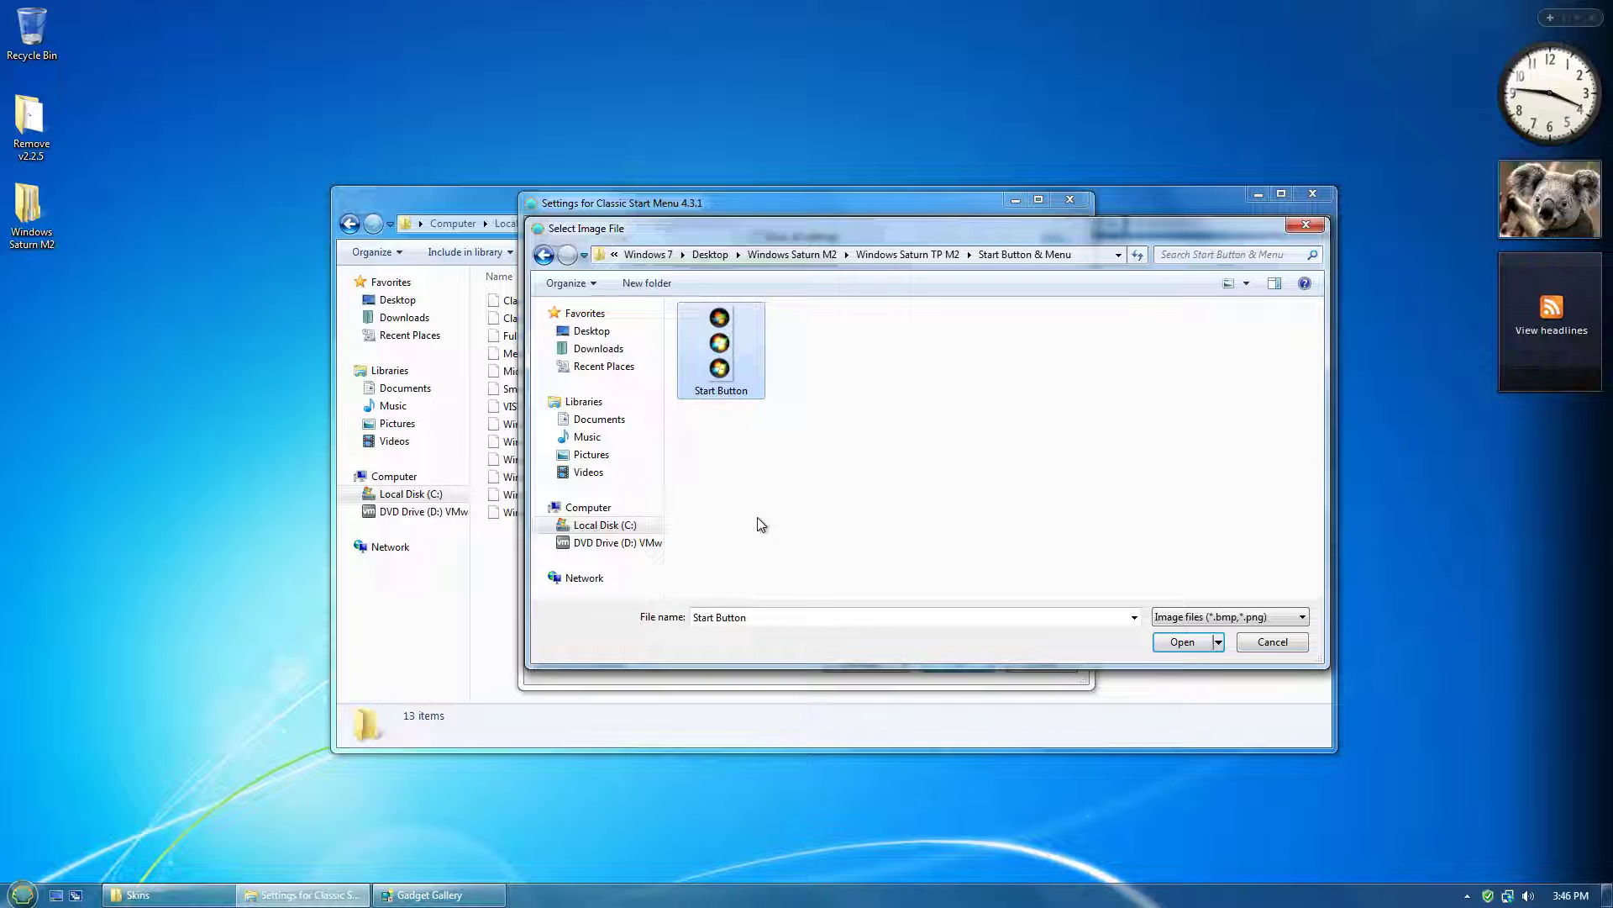
key("Return")
Apply the VISTALIKE PowerButton Fix RevC skin with the Red shutdown button option enabled, and check the Start menu
left_click(781, 267)
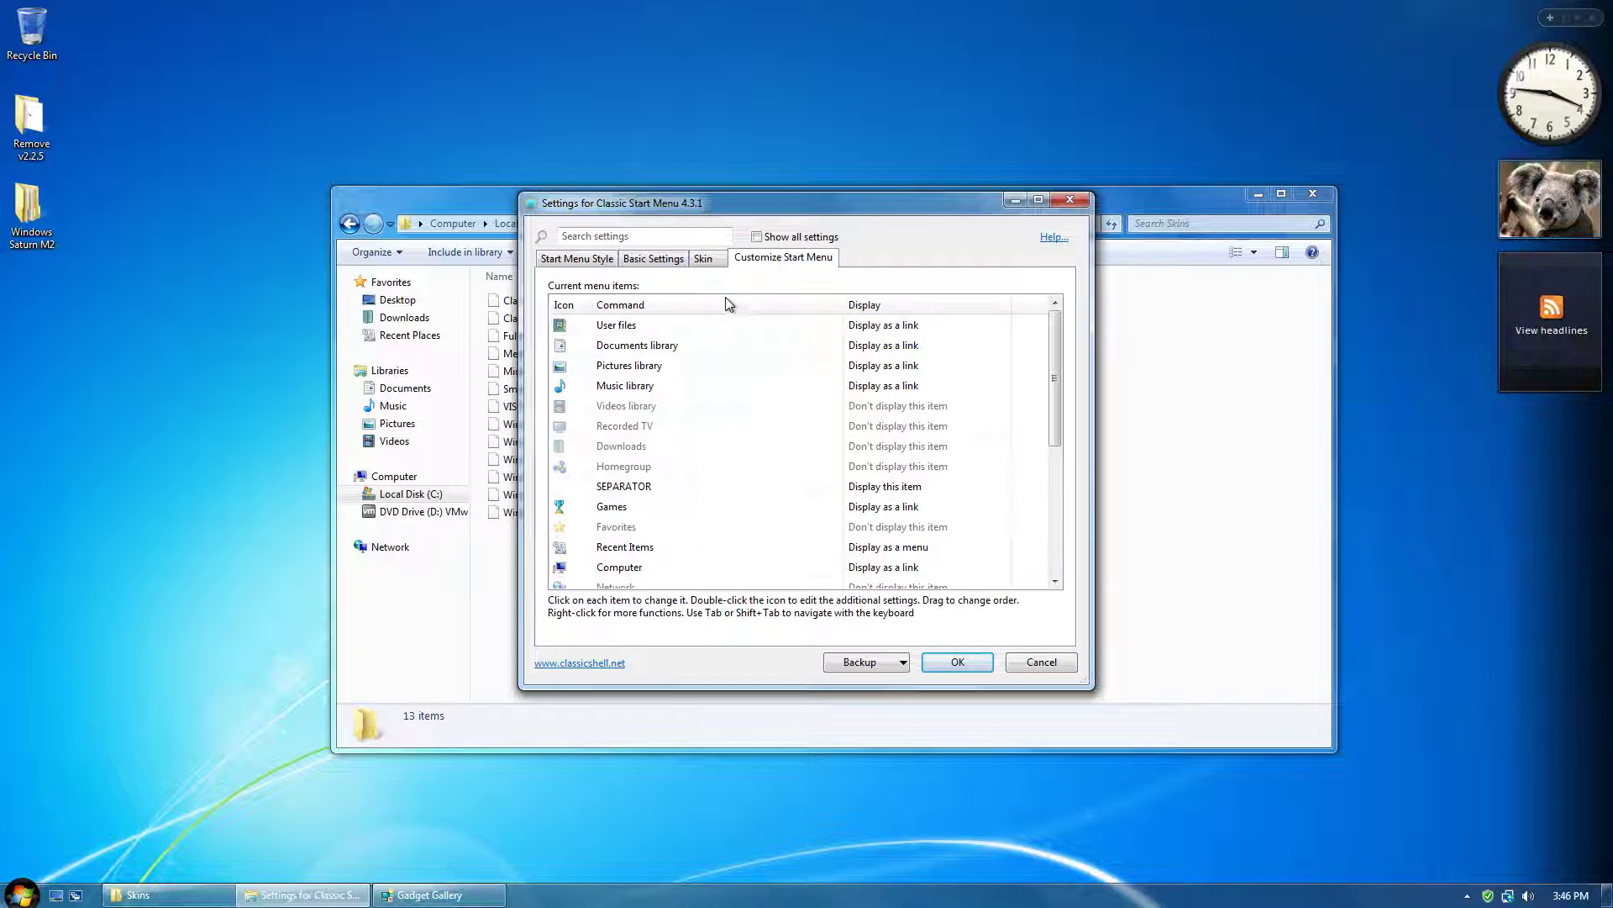
left_click(702, 259)
left_click(671, 288)
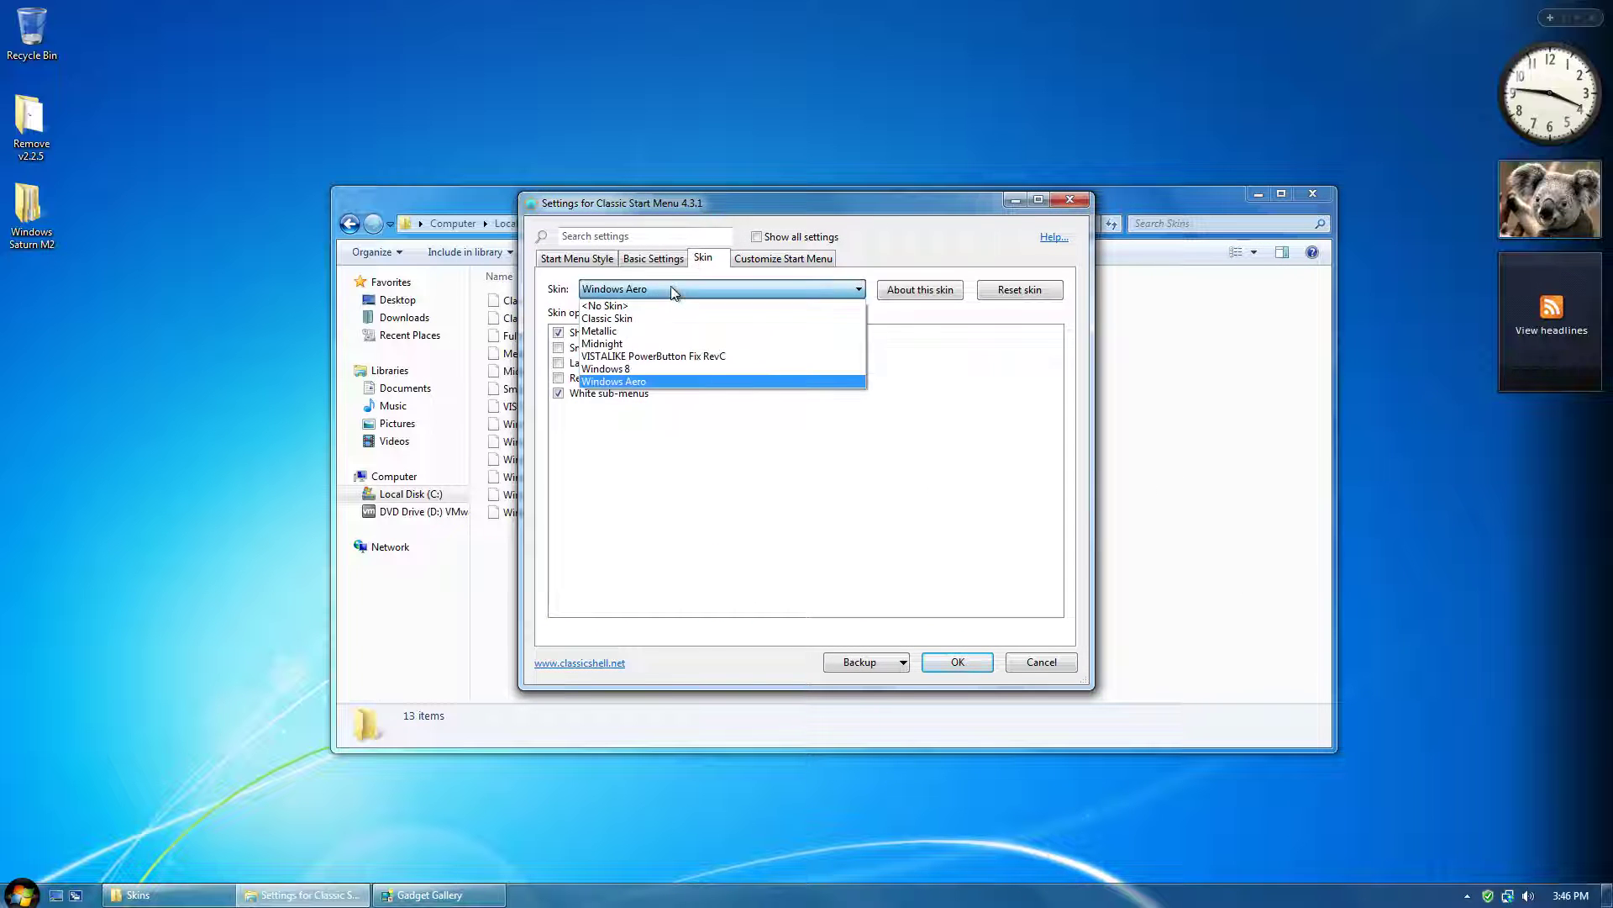
left_click(639, 357)
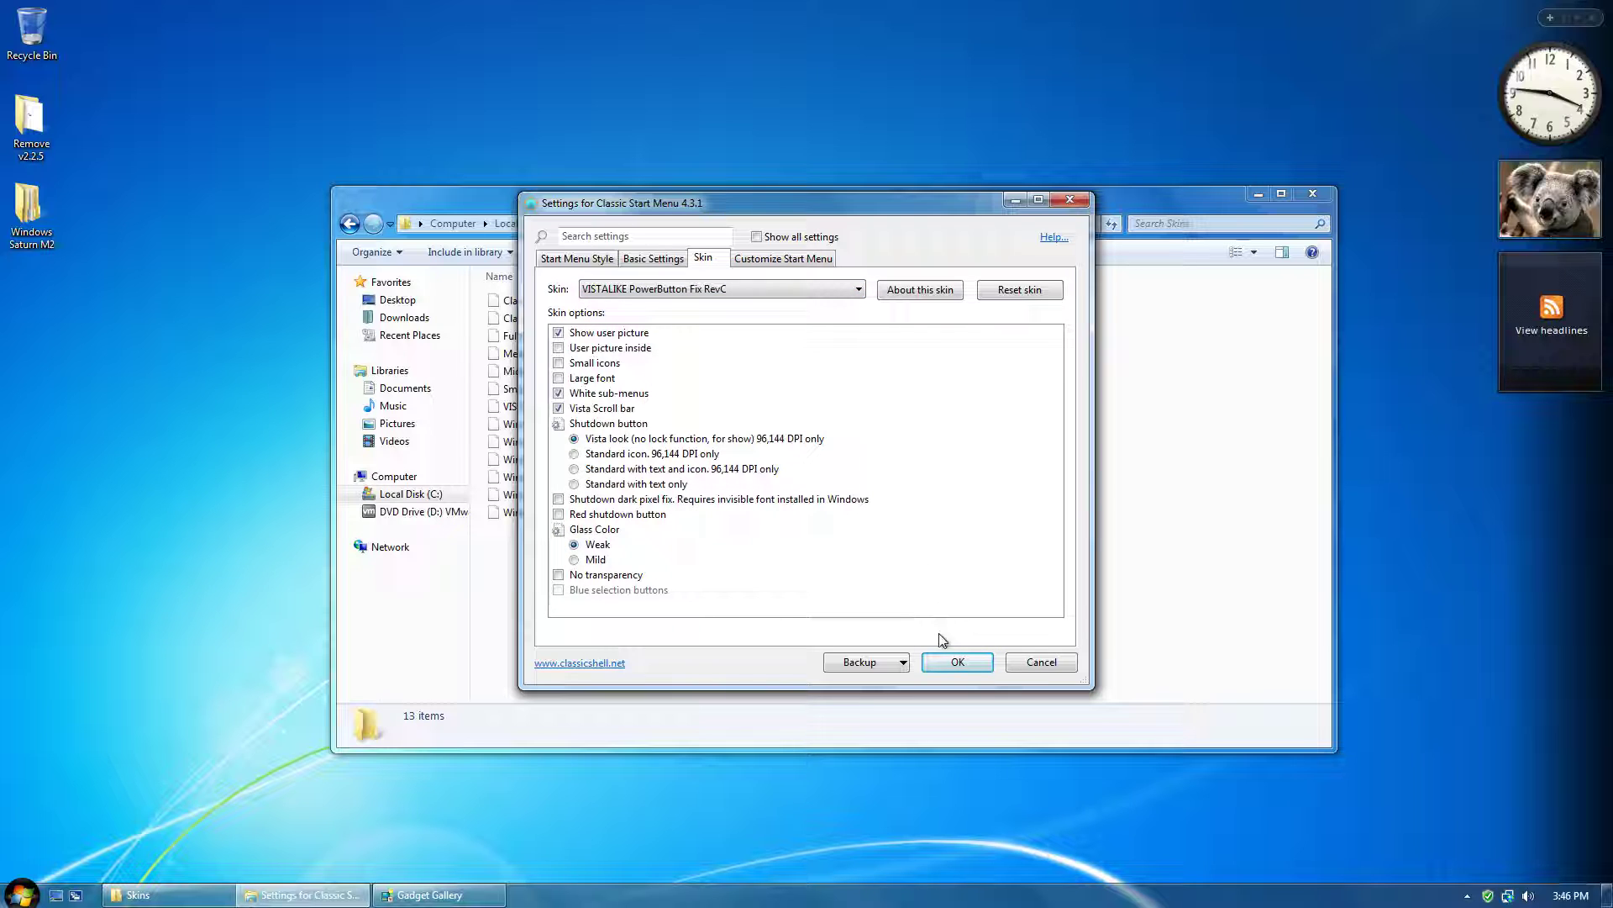
left_click(611, 515)
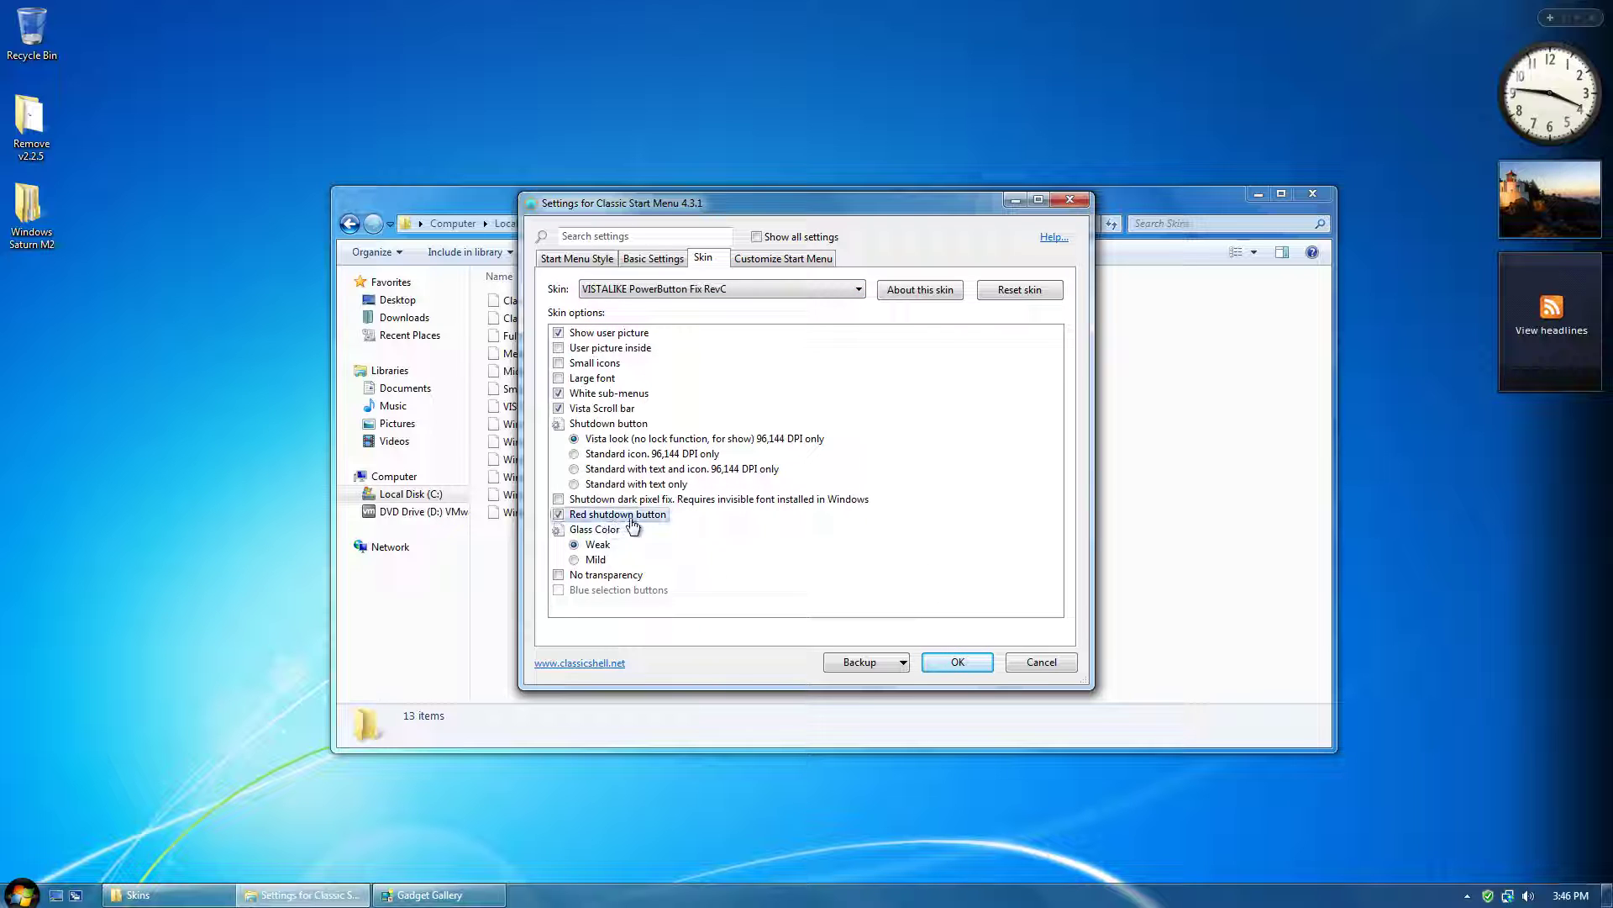
left_click(928, 664)
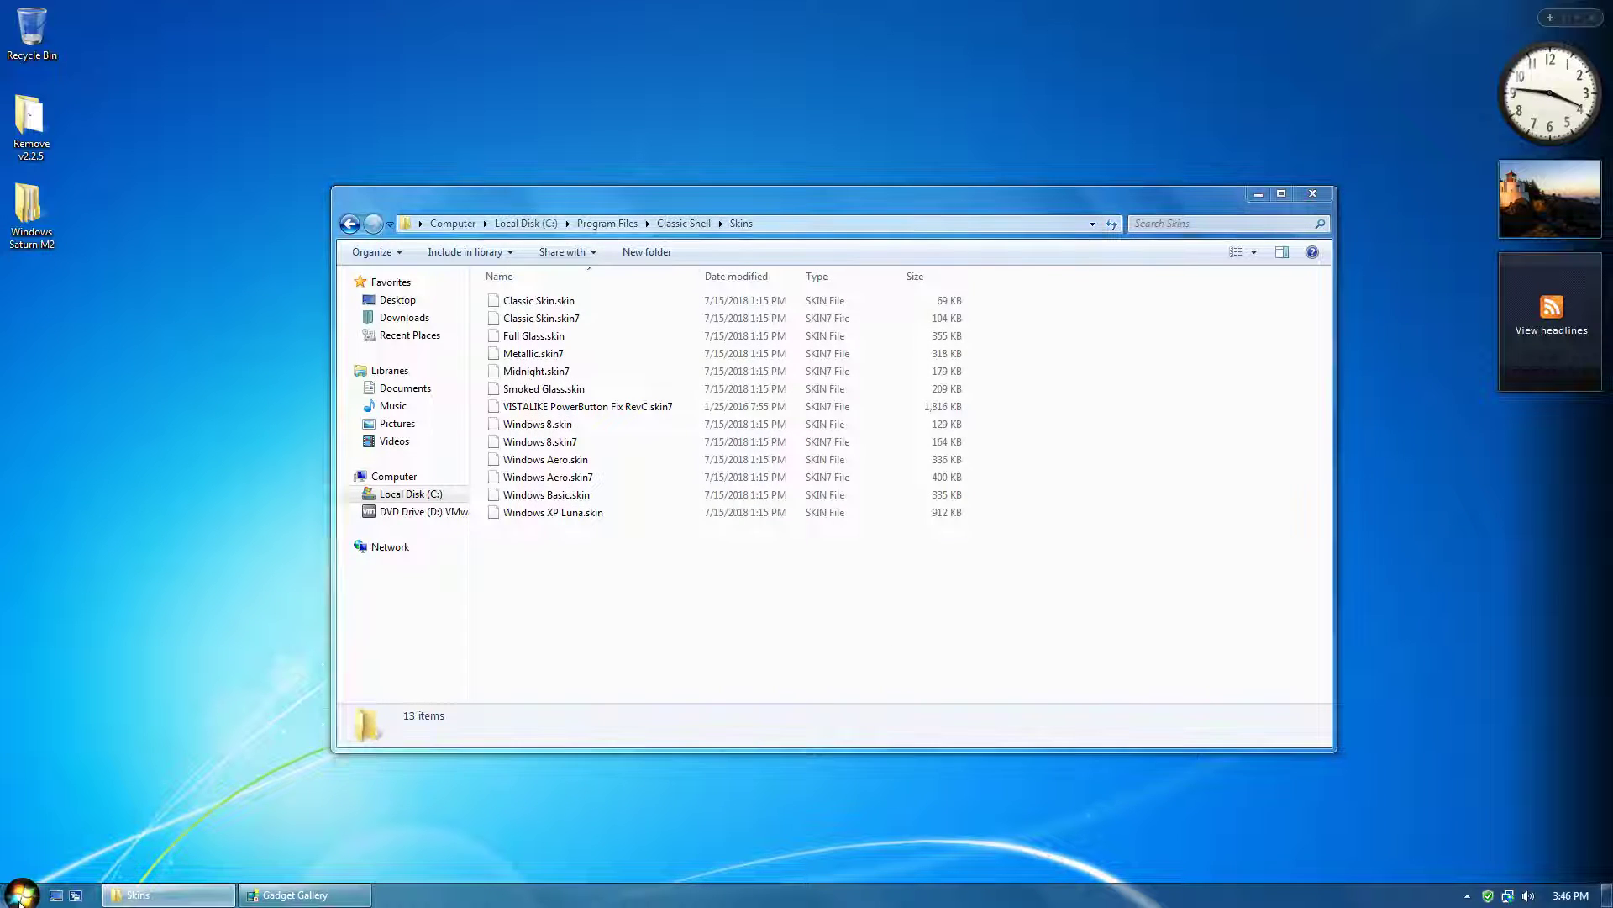
left_click(18, 896)
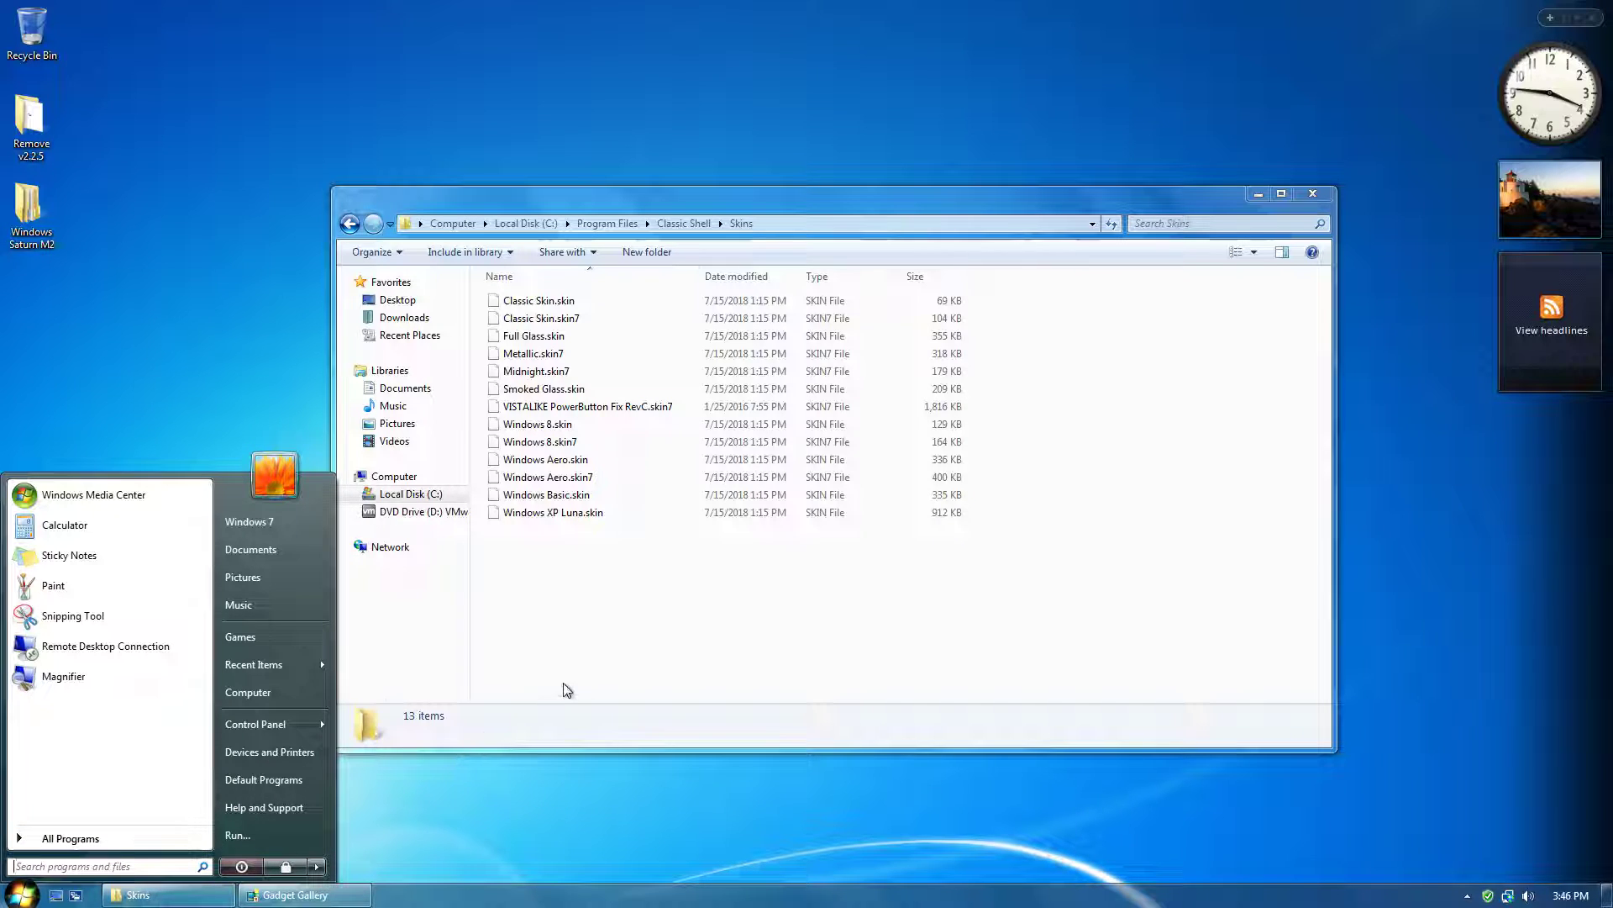
left_click(598, 639)
Return to the Windows Saturn TP M2 folder and open its Taskbar folder
key("BackSpace")
key("BackSpace")
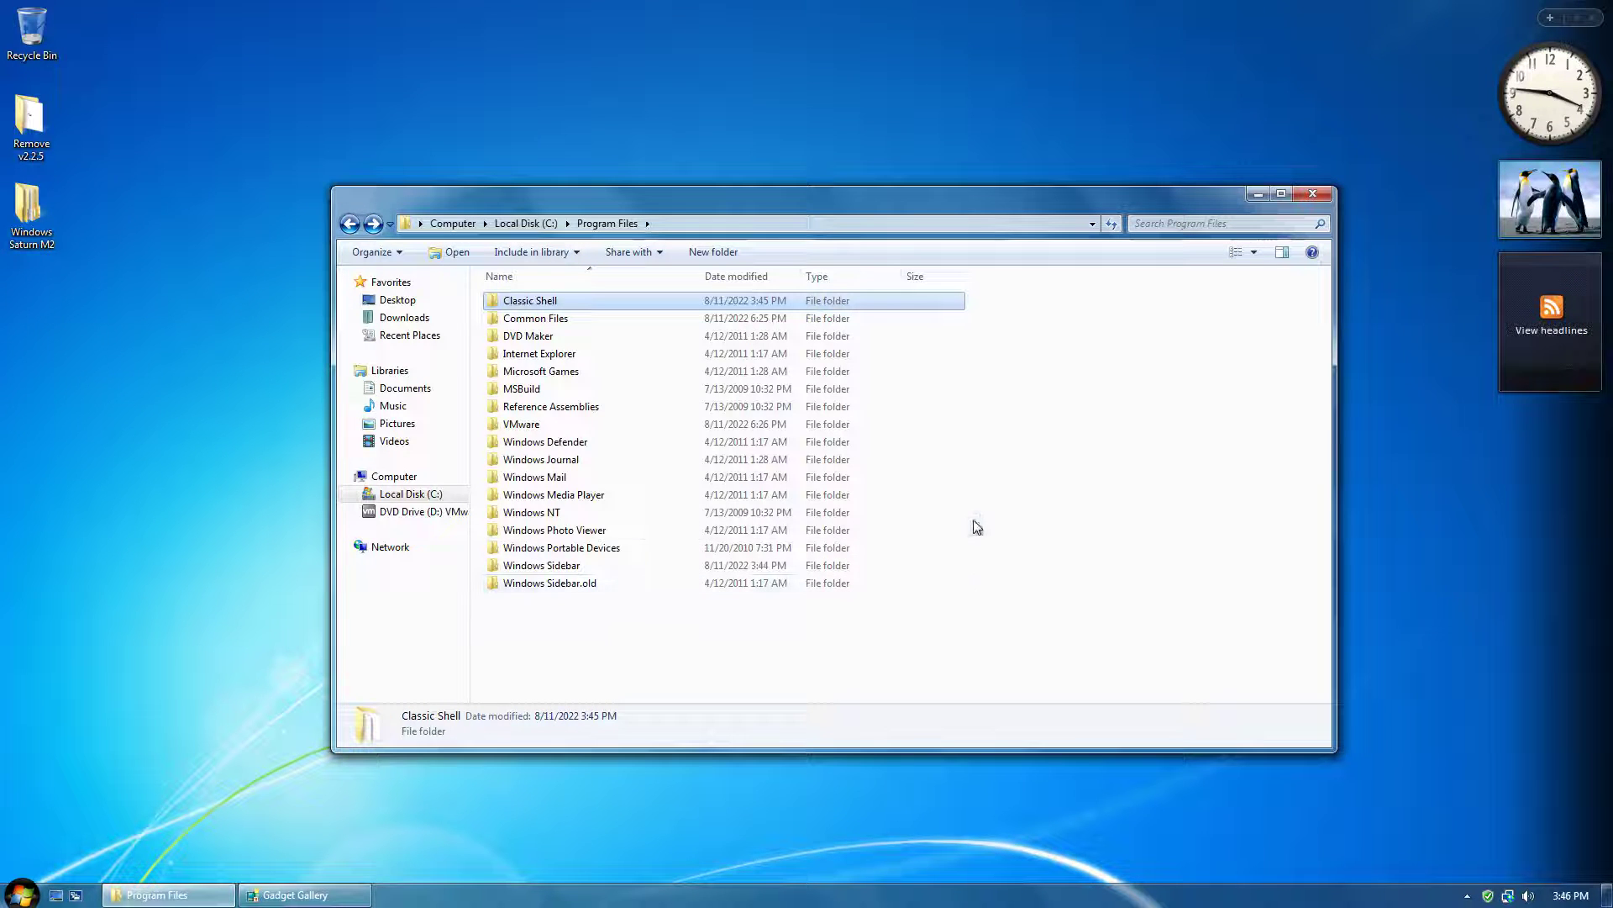
key("BackSpace")
key("BackSpace")
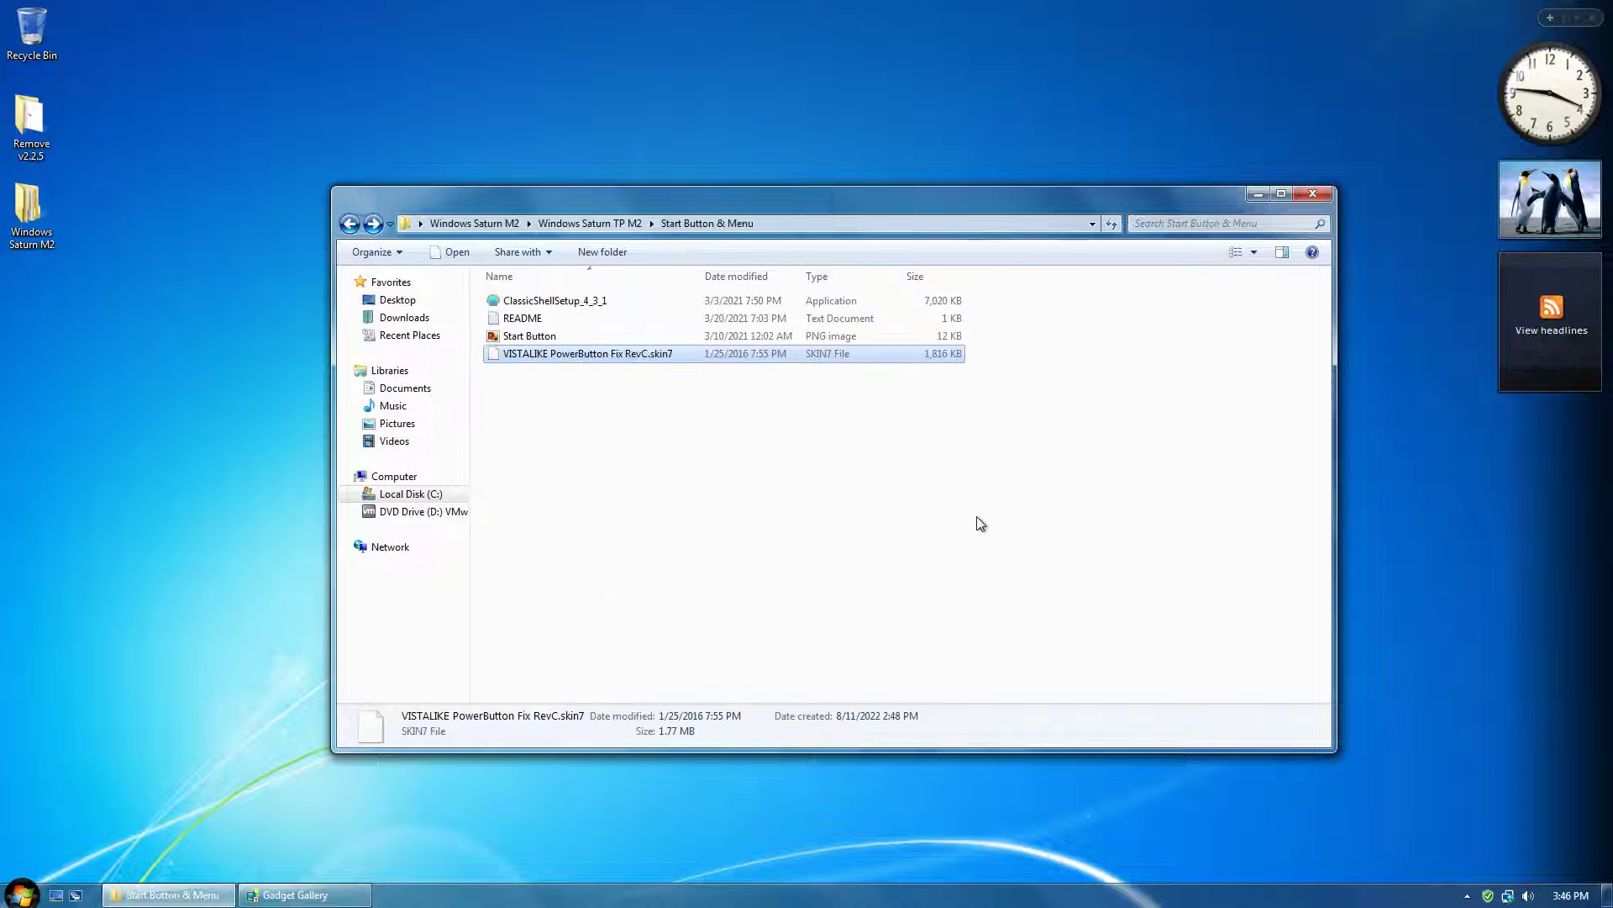
key("BackSpace")
key("Down")
key("Return")
Install 7+ Taskbar Tweaker v4.4.6 with the Standard components and set it to hide the "Show desktop" button
key("Down")
left_click(822, 486)
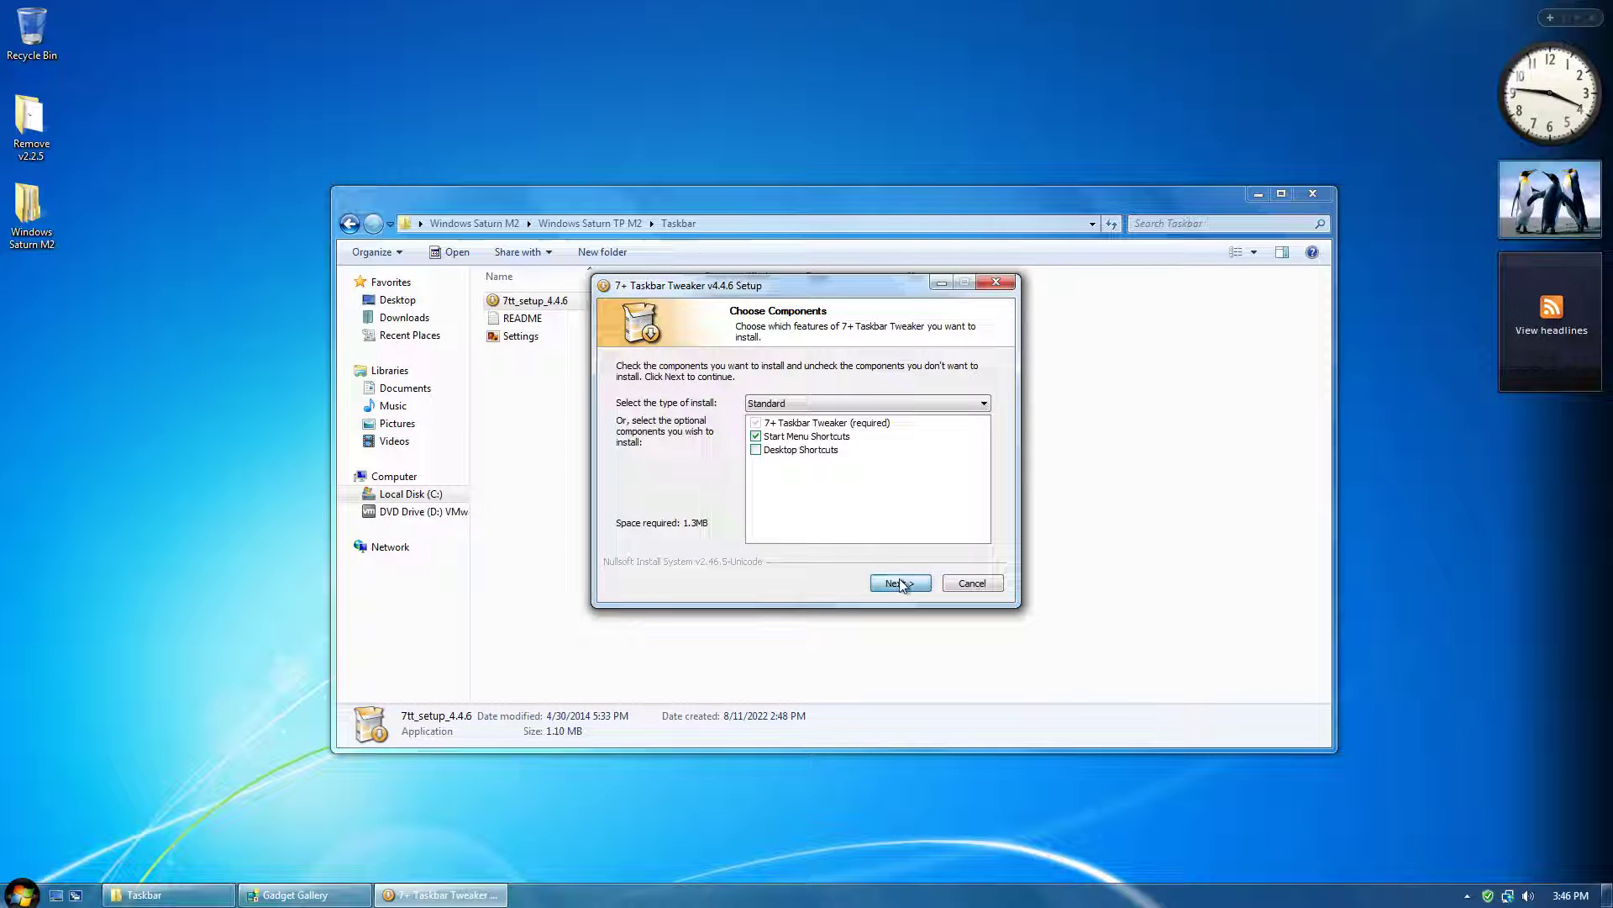
left_click(900, 584)
left_click(900, 584)
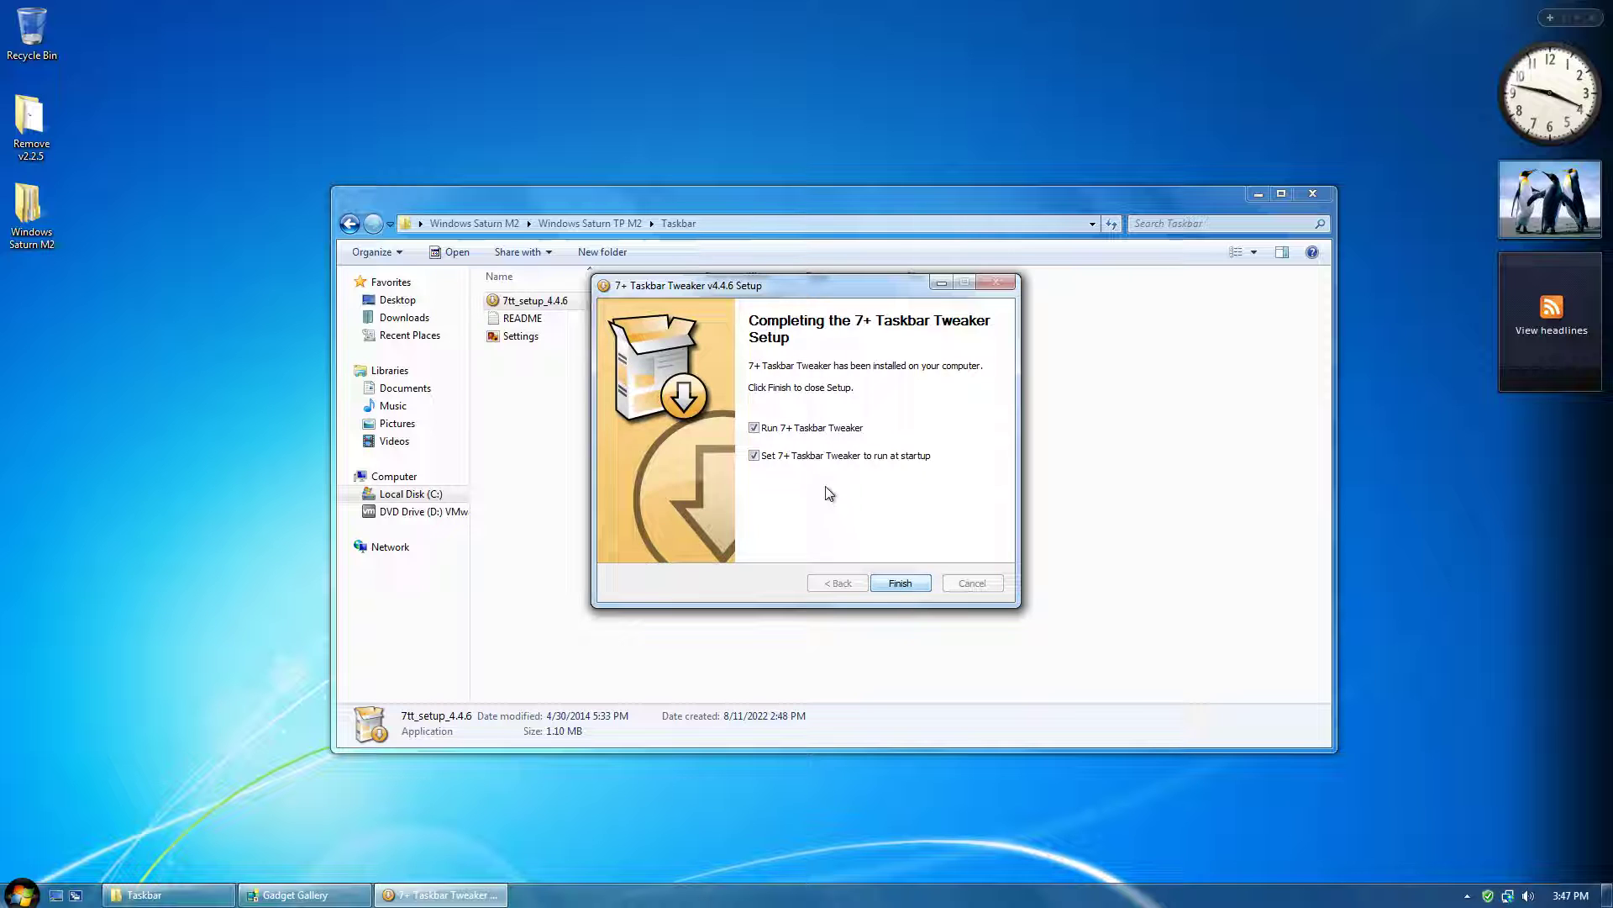
left_click(883, 584)
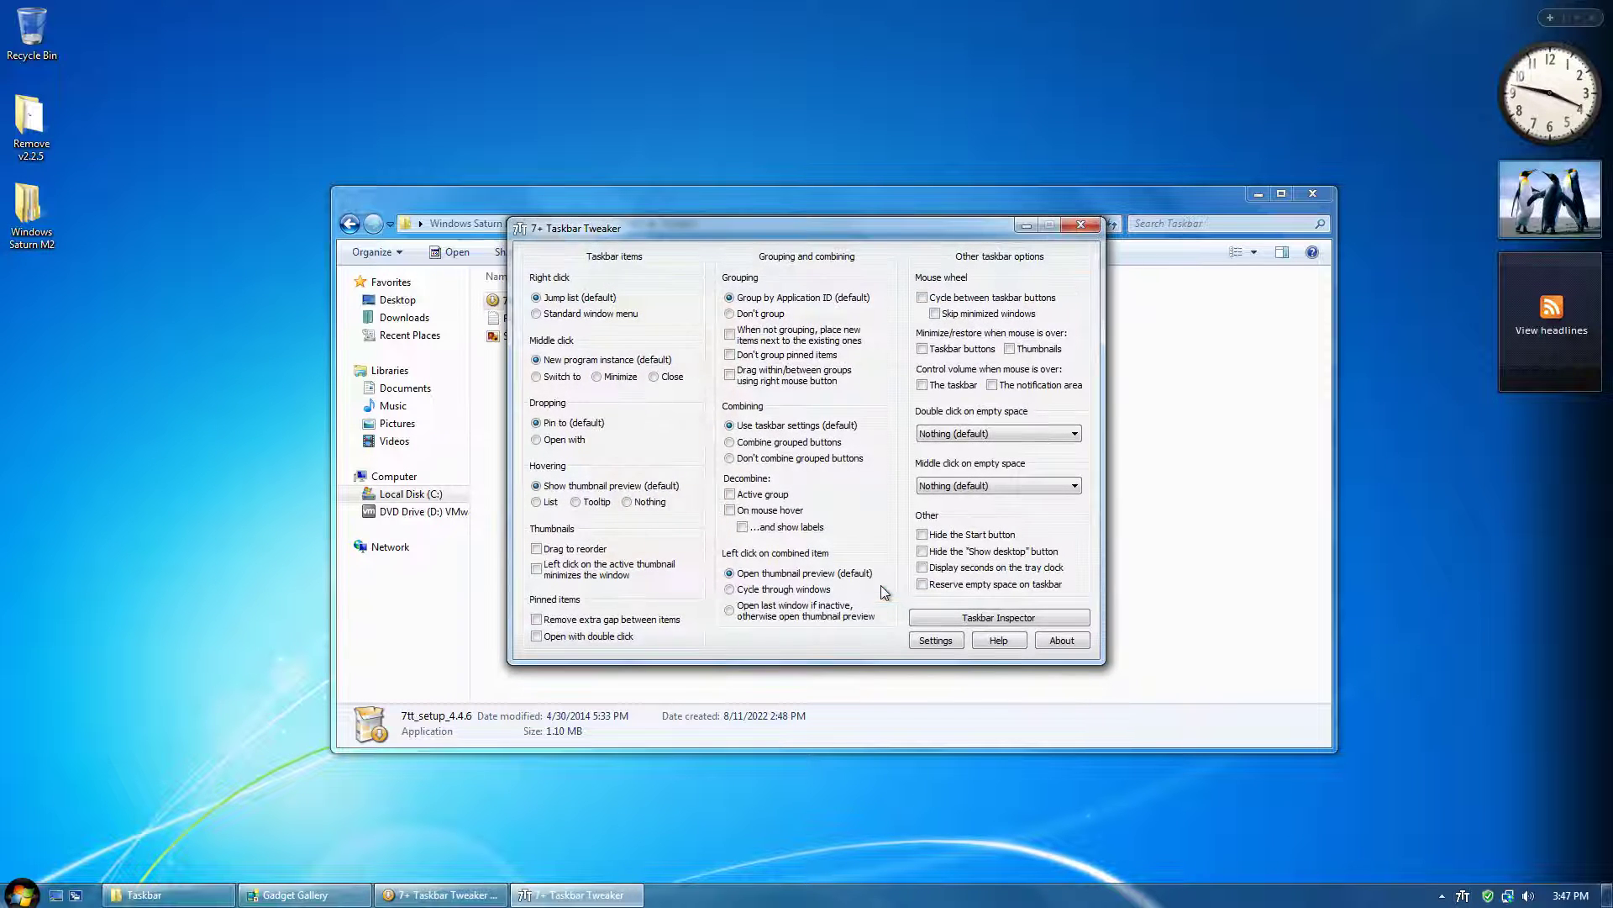
left_click(925, 551)
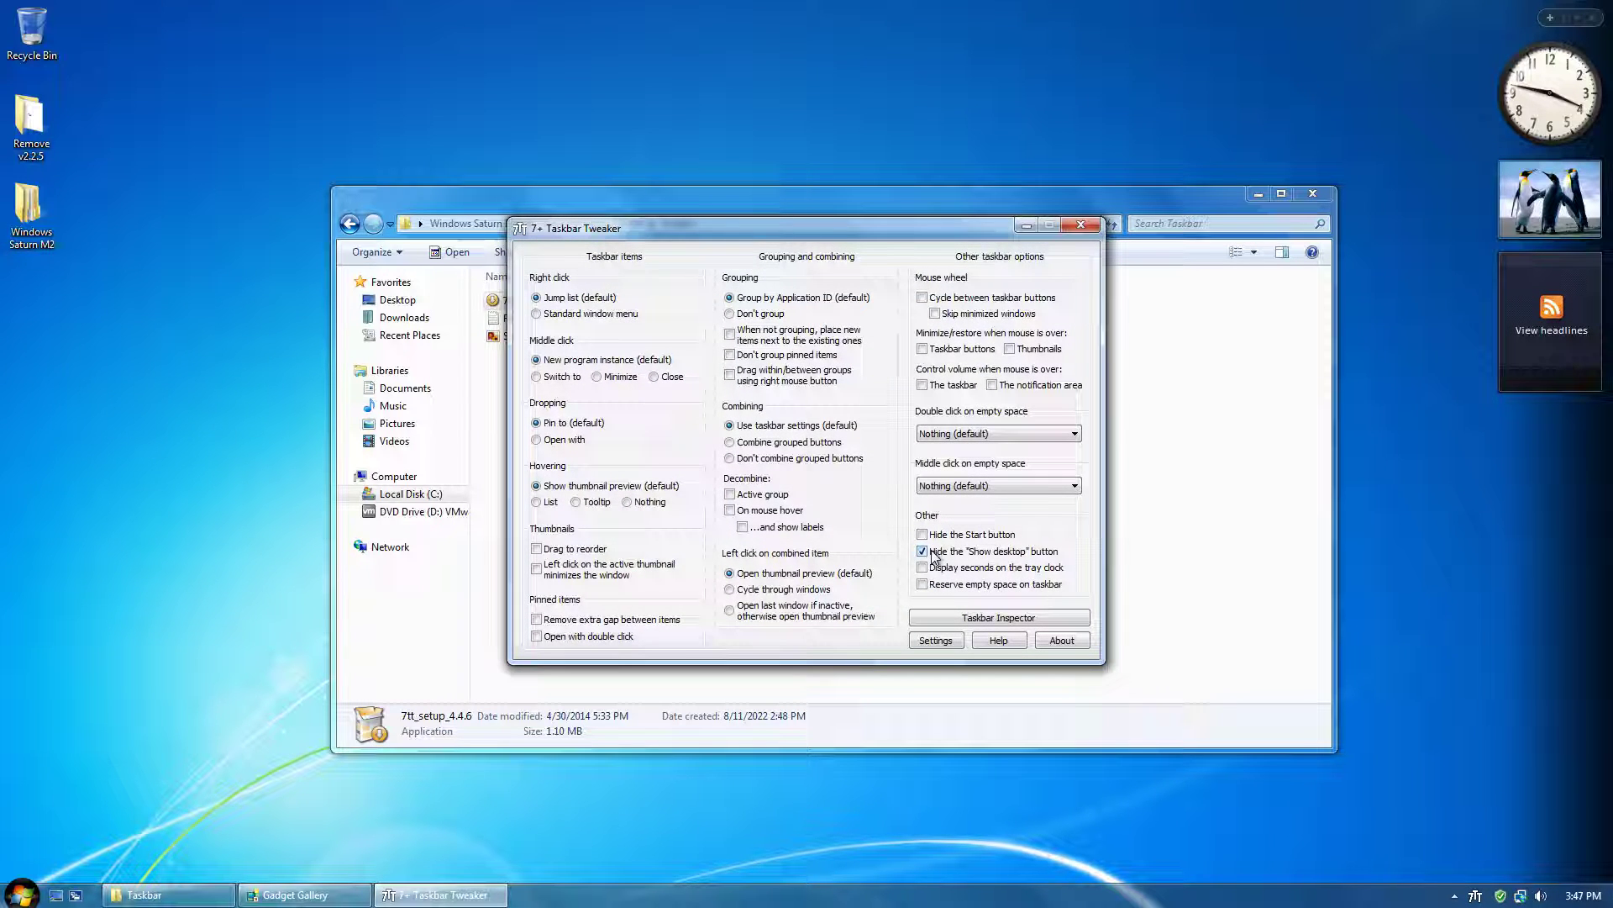
left_click(1081, 226)
Copy the aero visual style file from the Theme folder of Windows Saturn TP M2
key("BackSpace")
key("Down")
key("Return")
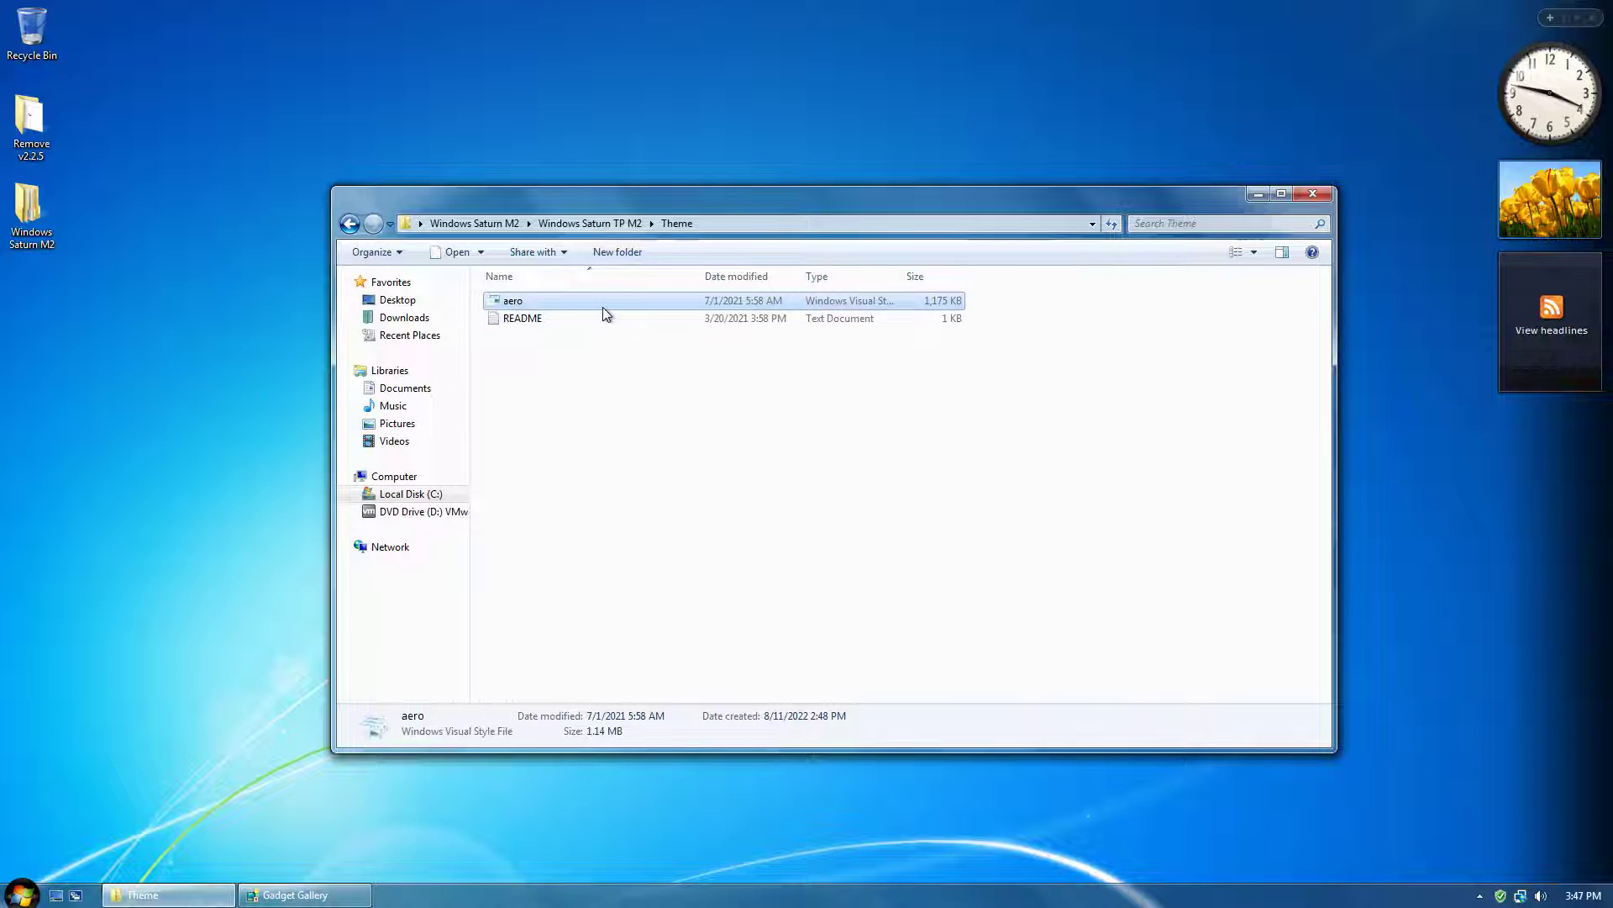
right_click(603, 306)
left_click(622, 452)
Open the Vista theme folder under Windows\Resources\Themes on Local Disk (C:)
key("BackSpace")
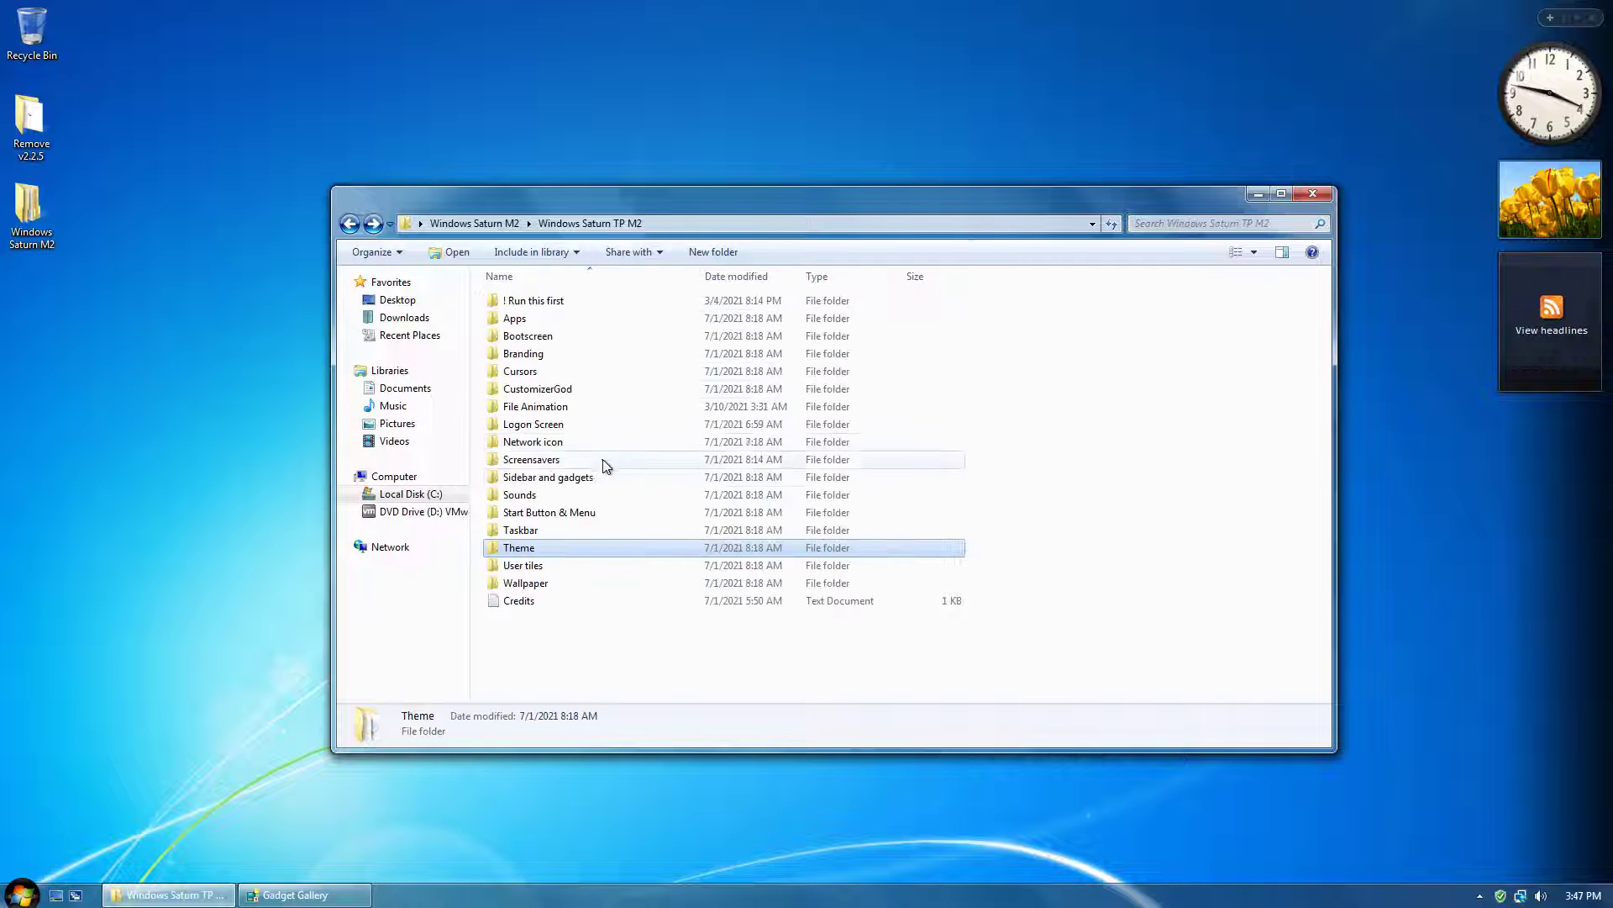
left_click(391, 500)
double_click(531, 372)
scroll(563, 555, "down", 5)
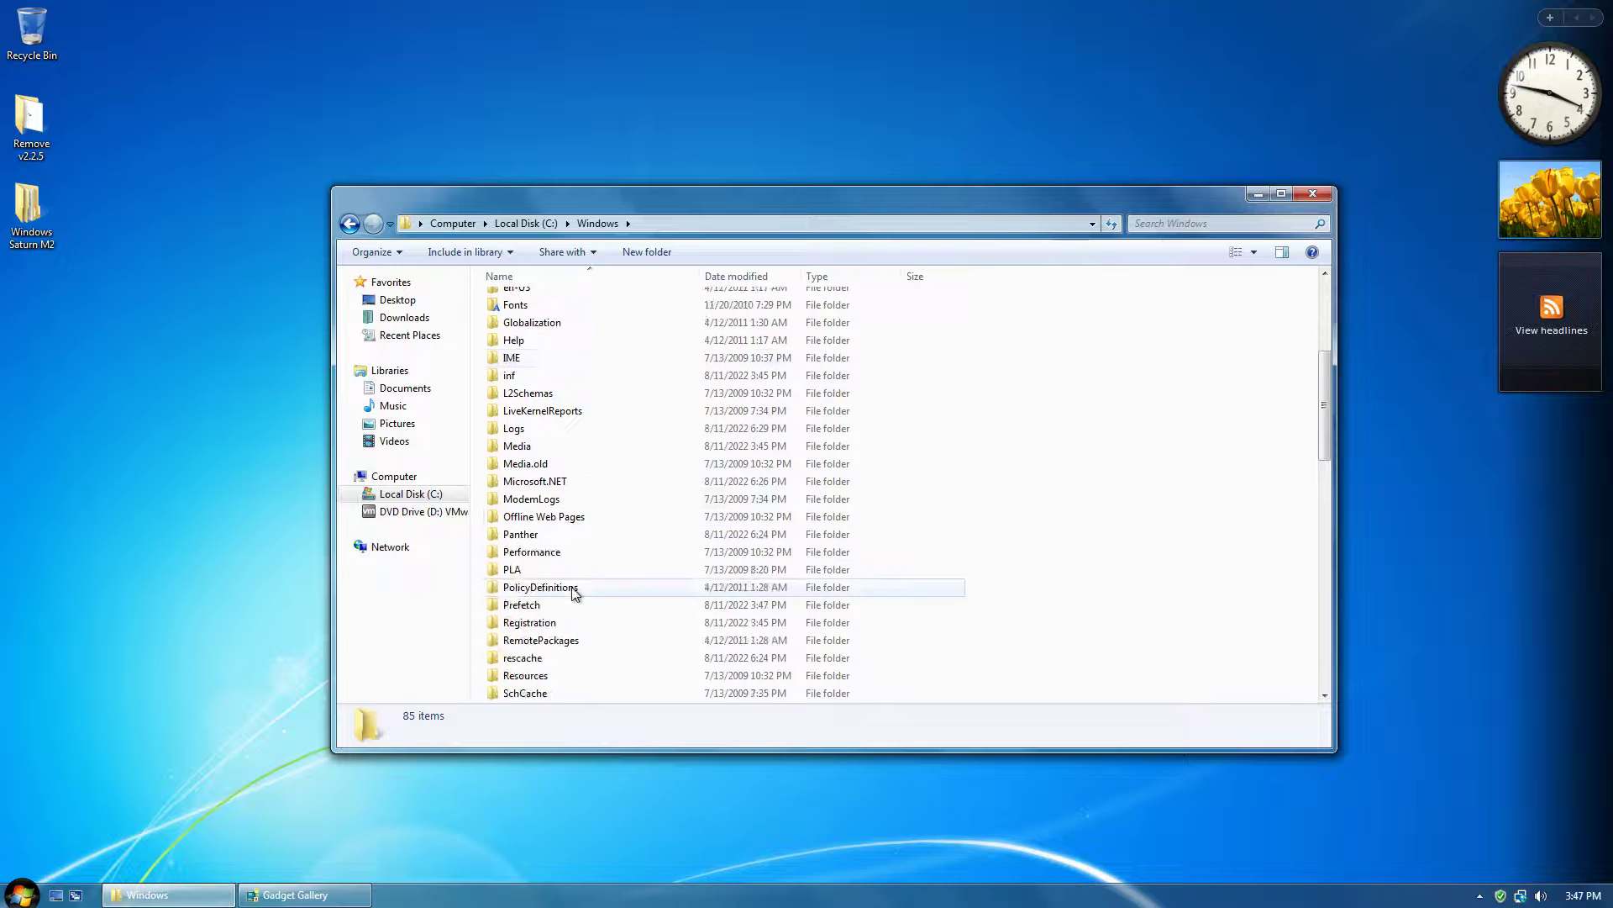
double_click(525, 675)
key("t")
key("Return")
key("v")
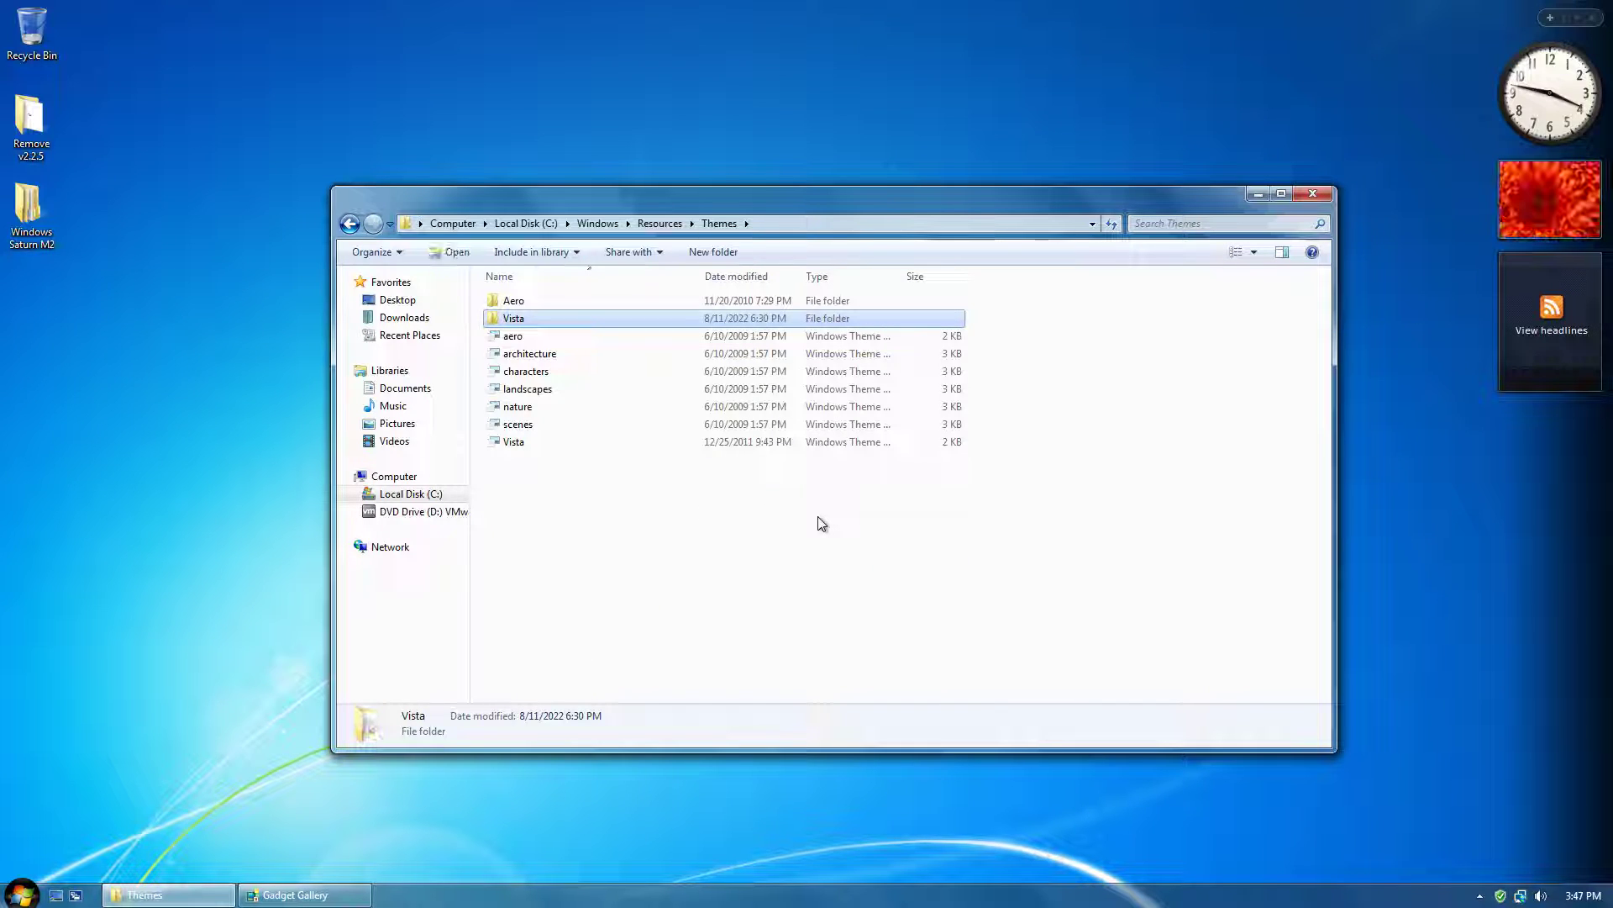
key("Down")
key("Up")
key("Return")
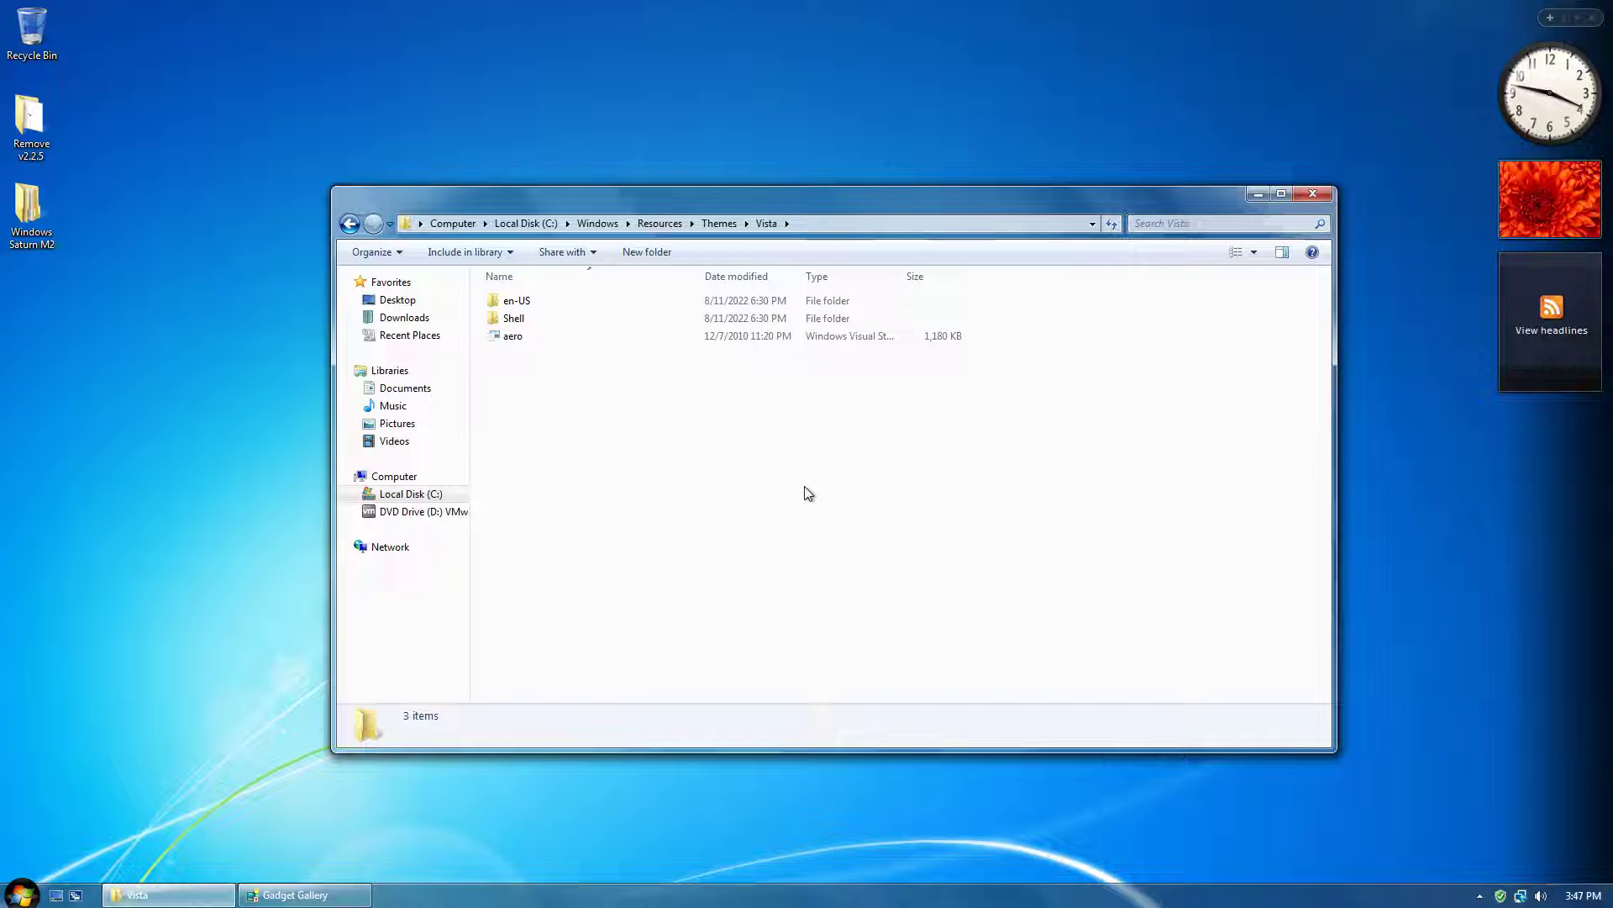
Paste the copied aero file into the Vista theme folder, replacing the existing one with administrator permission
right_click(806, 487)
left_click(825, 604)
left_click(774, 375)
left_click(790, 516)
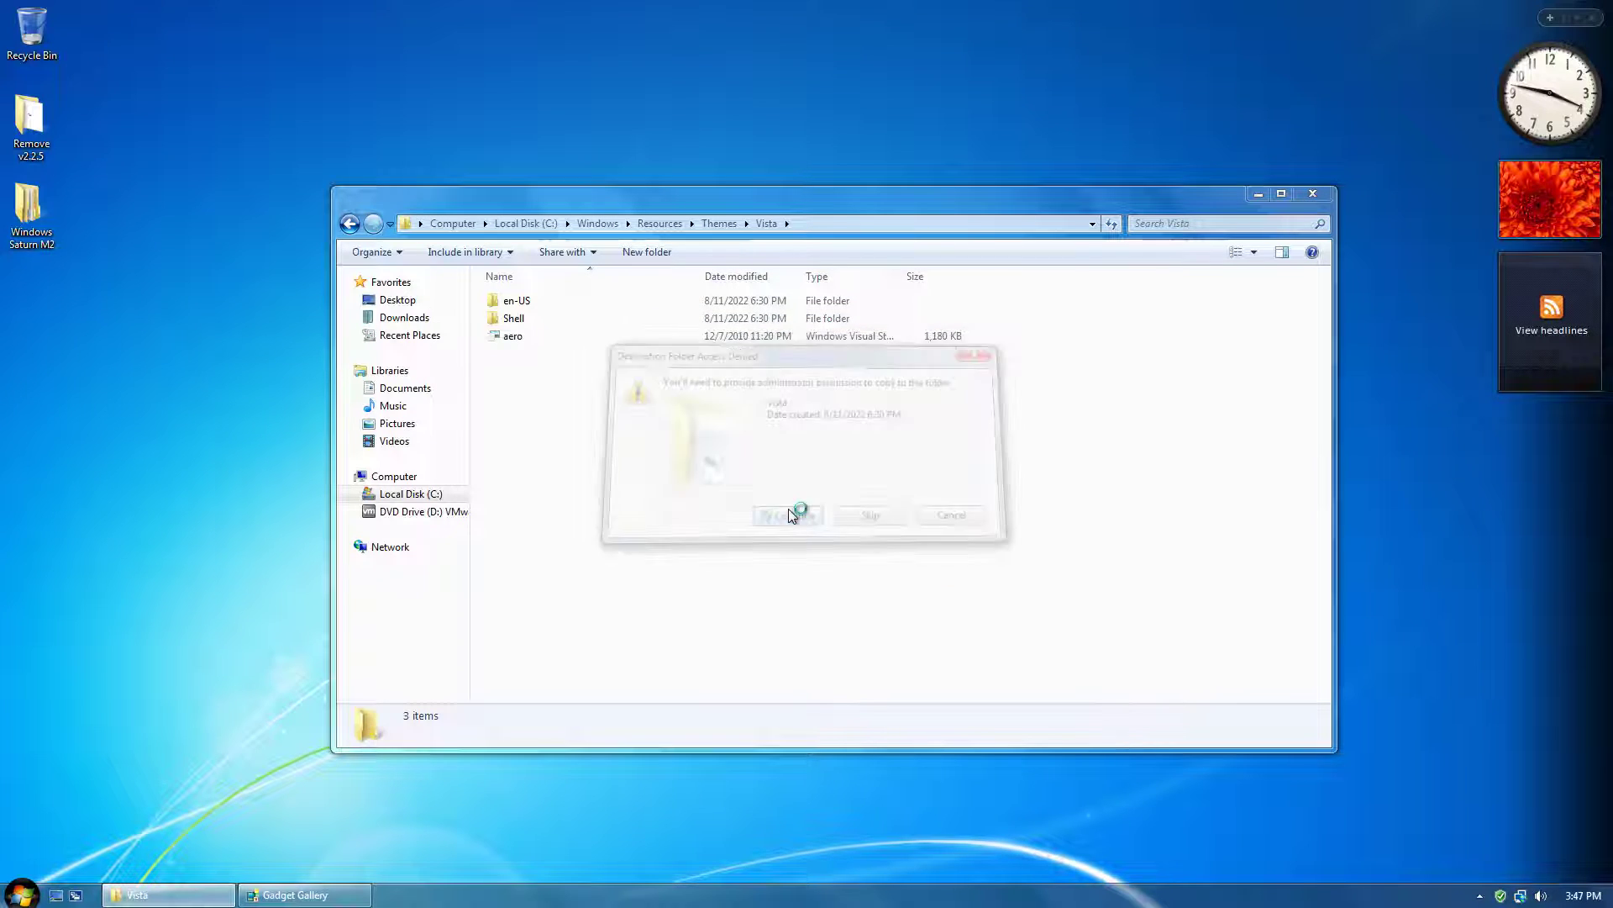
left_click(878, 481)
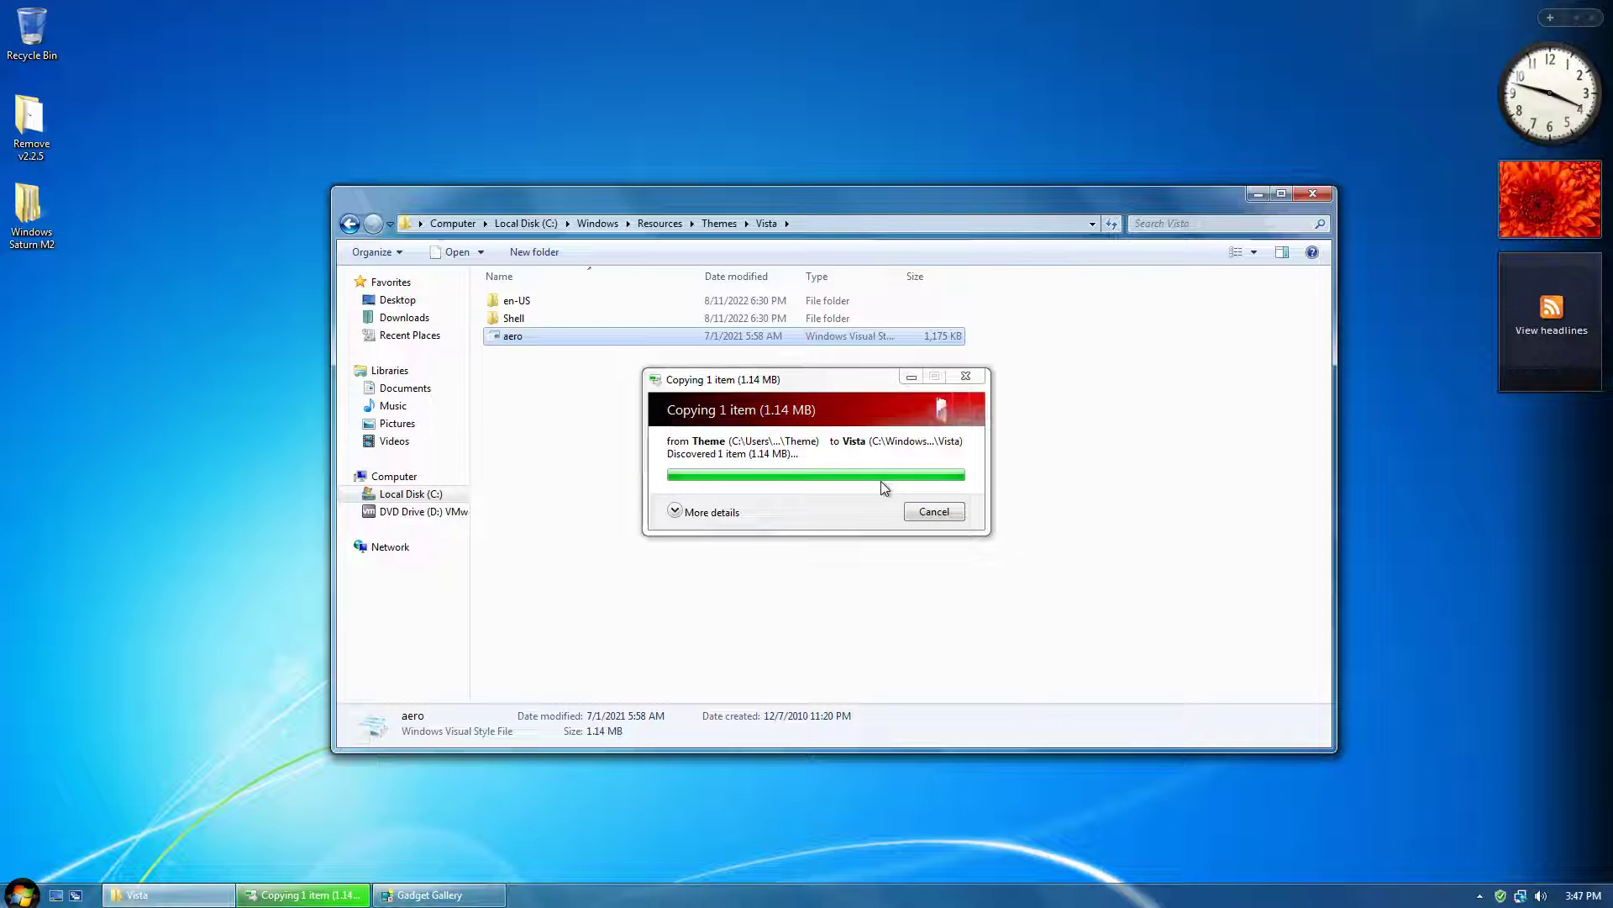
Minimize the Vista folder window and close the Gadget Gallery
left_click(1259, 195)
right_click(447, 346)
mouse_move(486, 356)
left_click(775, 269)
left_click_drag(770, 264, 737, 274)
left_click(1087, 268)
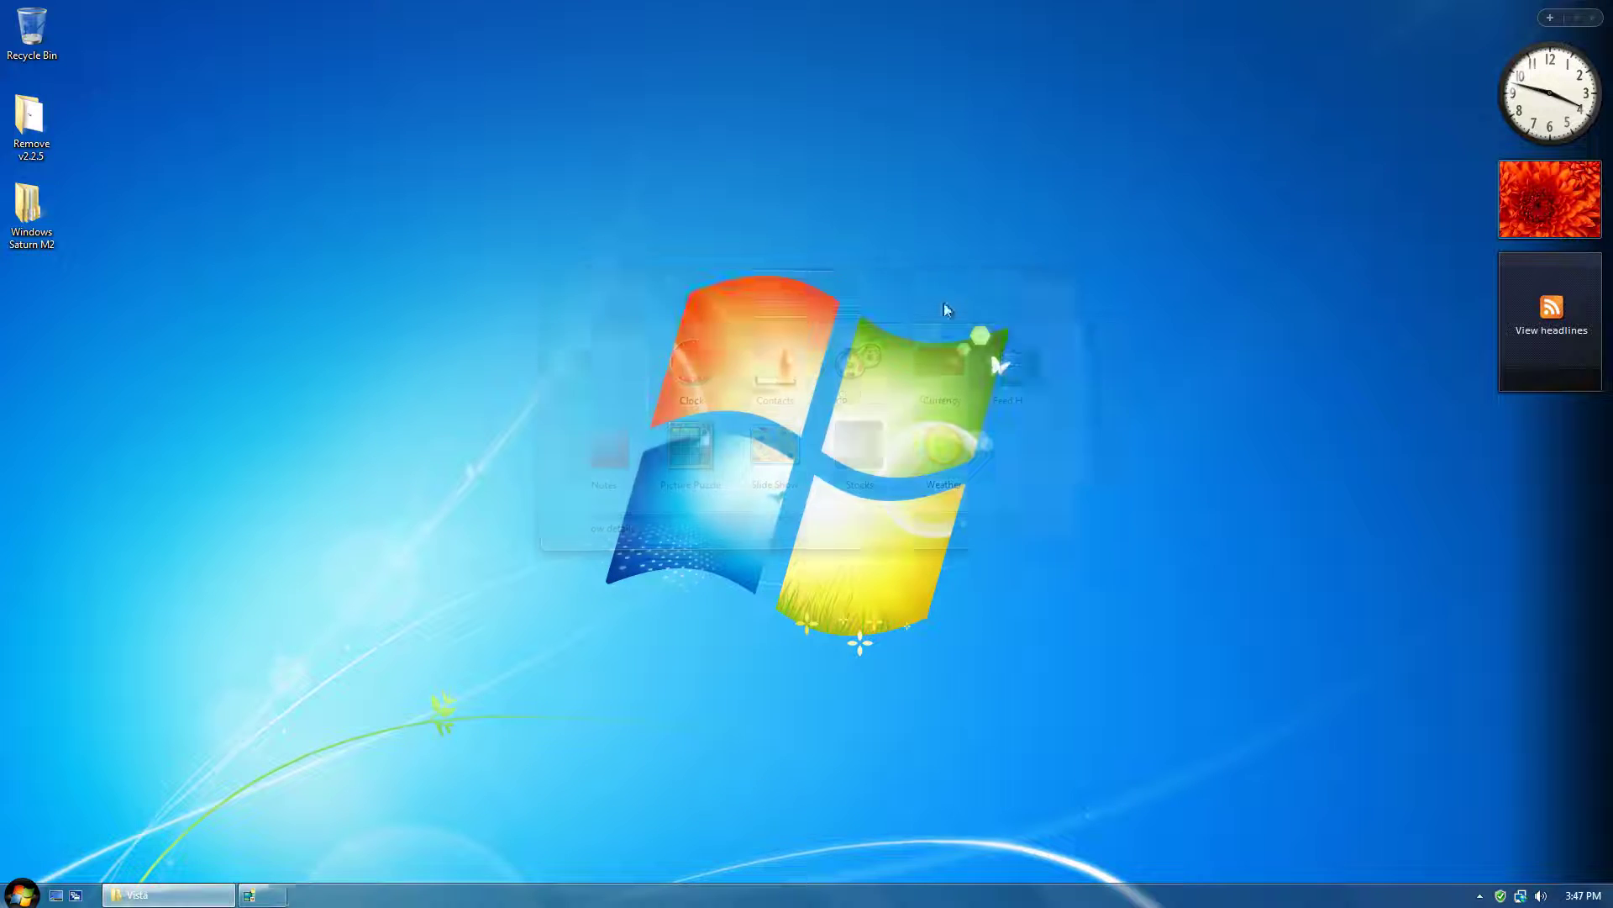
Apply the Unsaved Theme in the desktop's Personalization settings and close the settings window
right_click(648, 336)
left_click(702, 538)
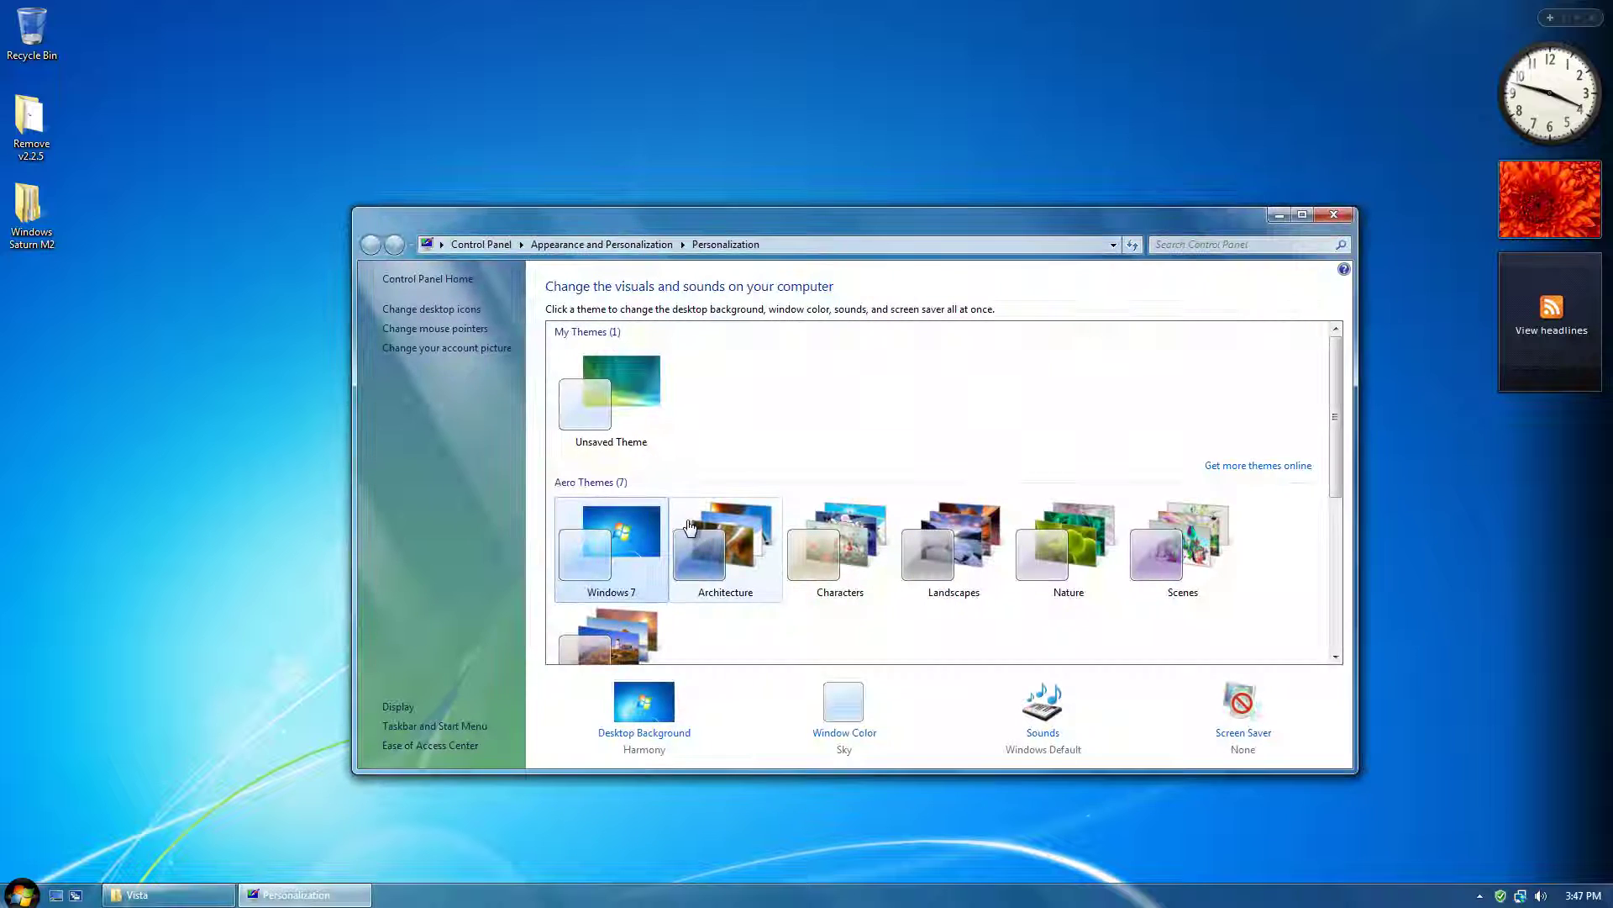
left_click(621, 395)
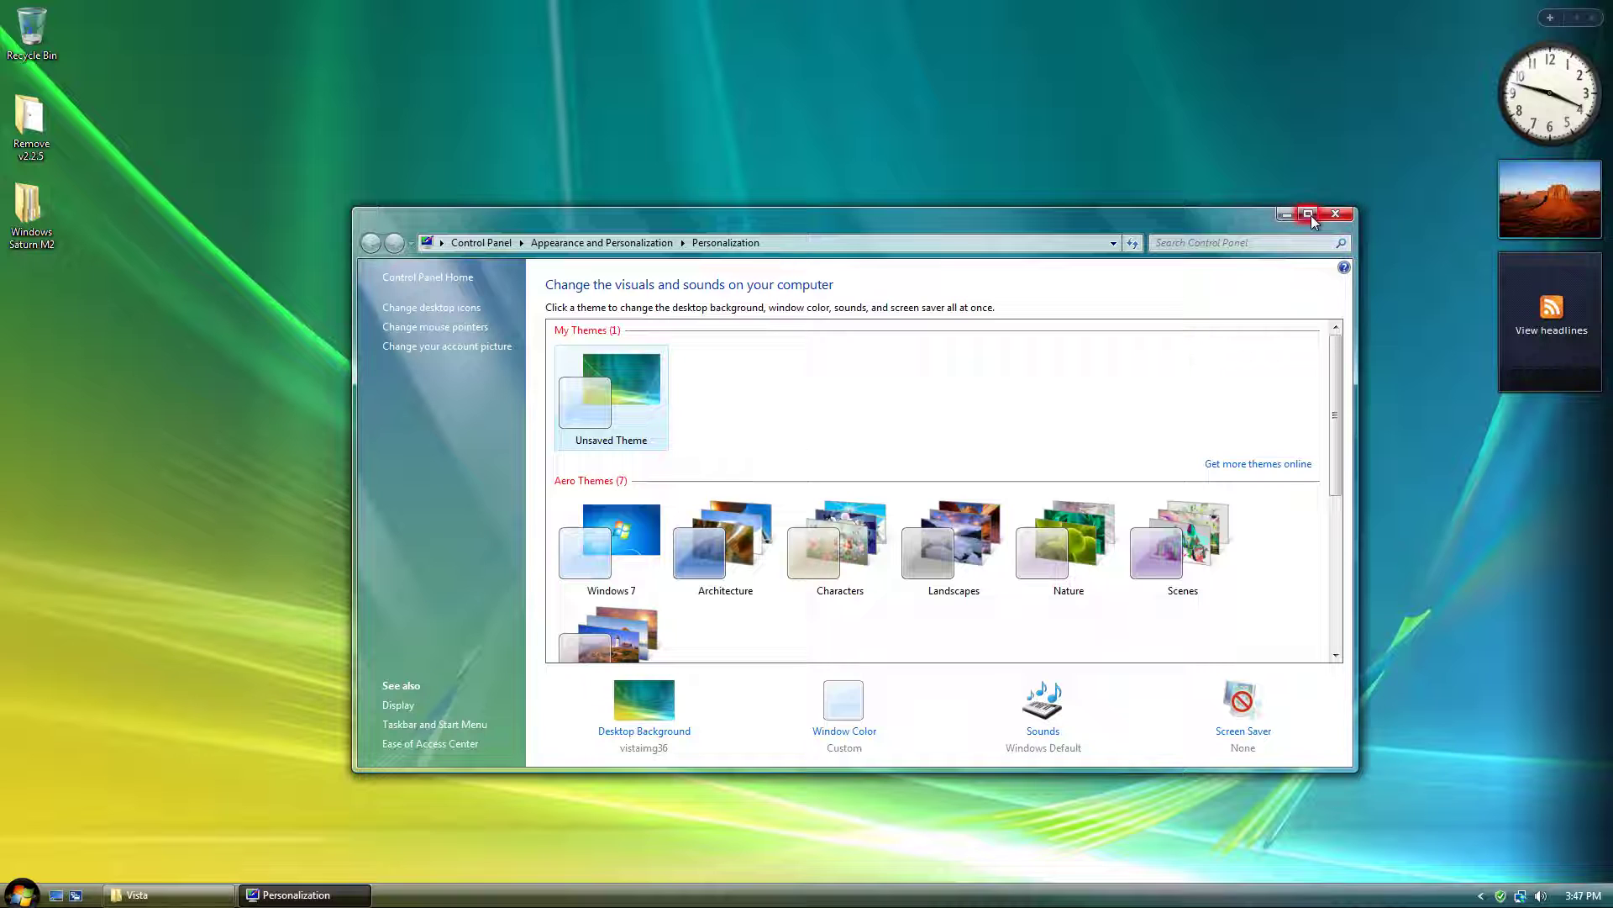
left_click(1309, 213)
double_click(1202, 6)
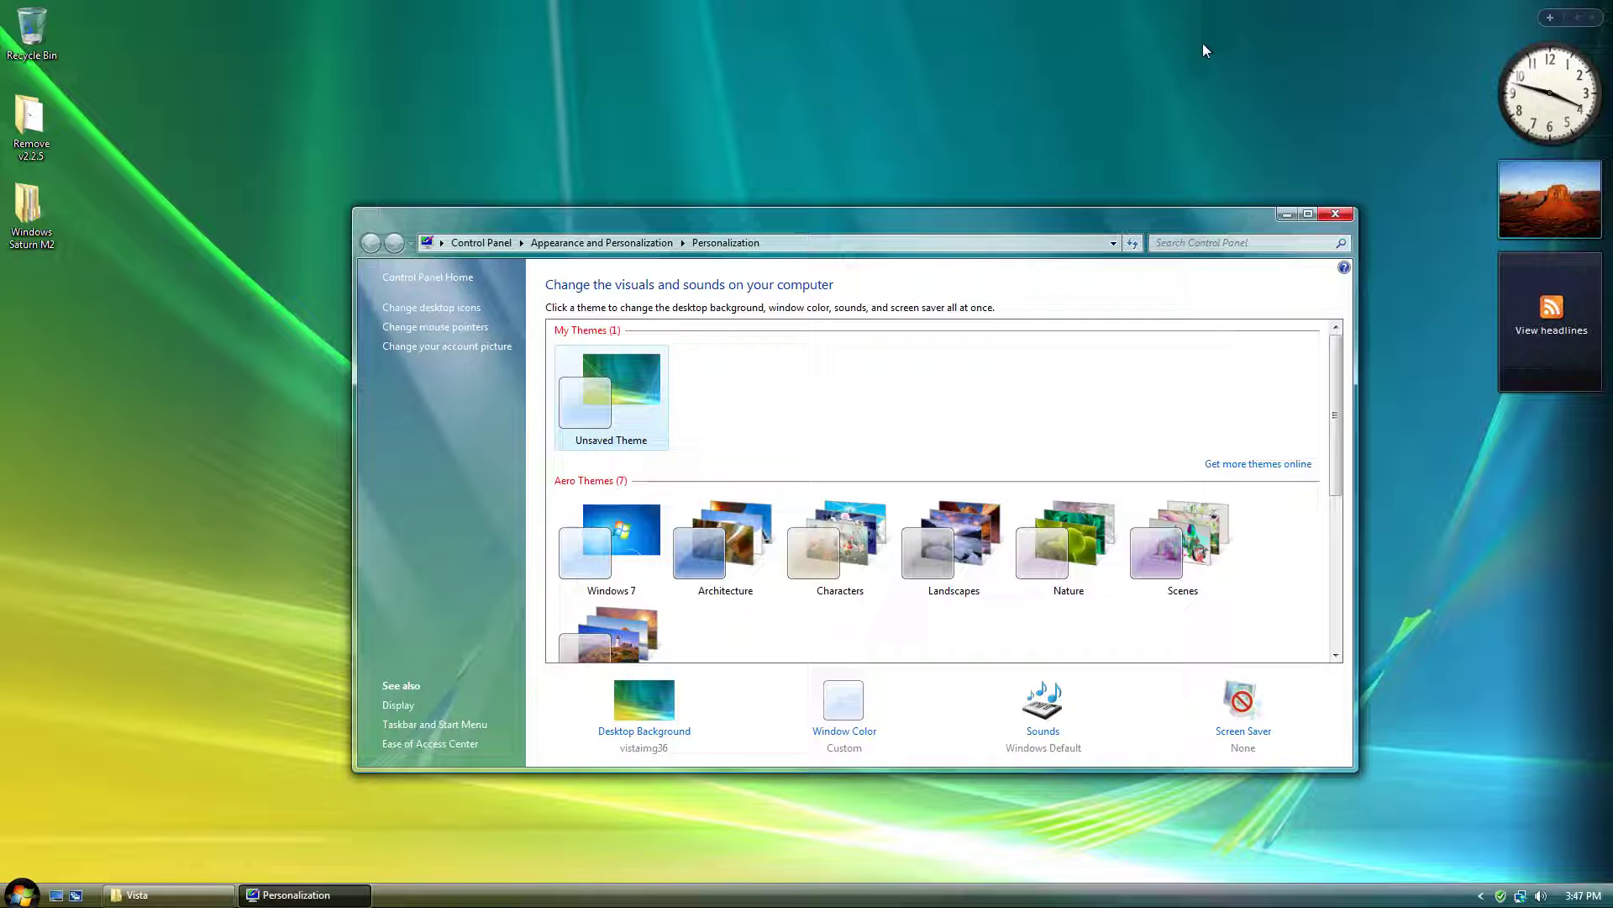
left_click(1328, 215)
Go back to the Windows Saturn TP M2 folder and look inside its User tiles and Wallpaper folders
left_click(169, 894)
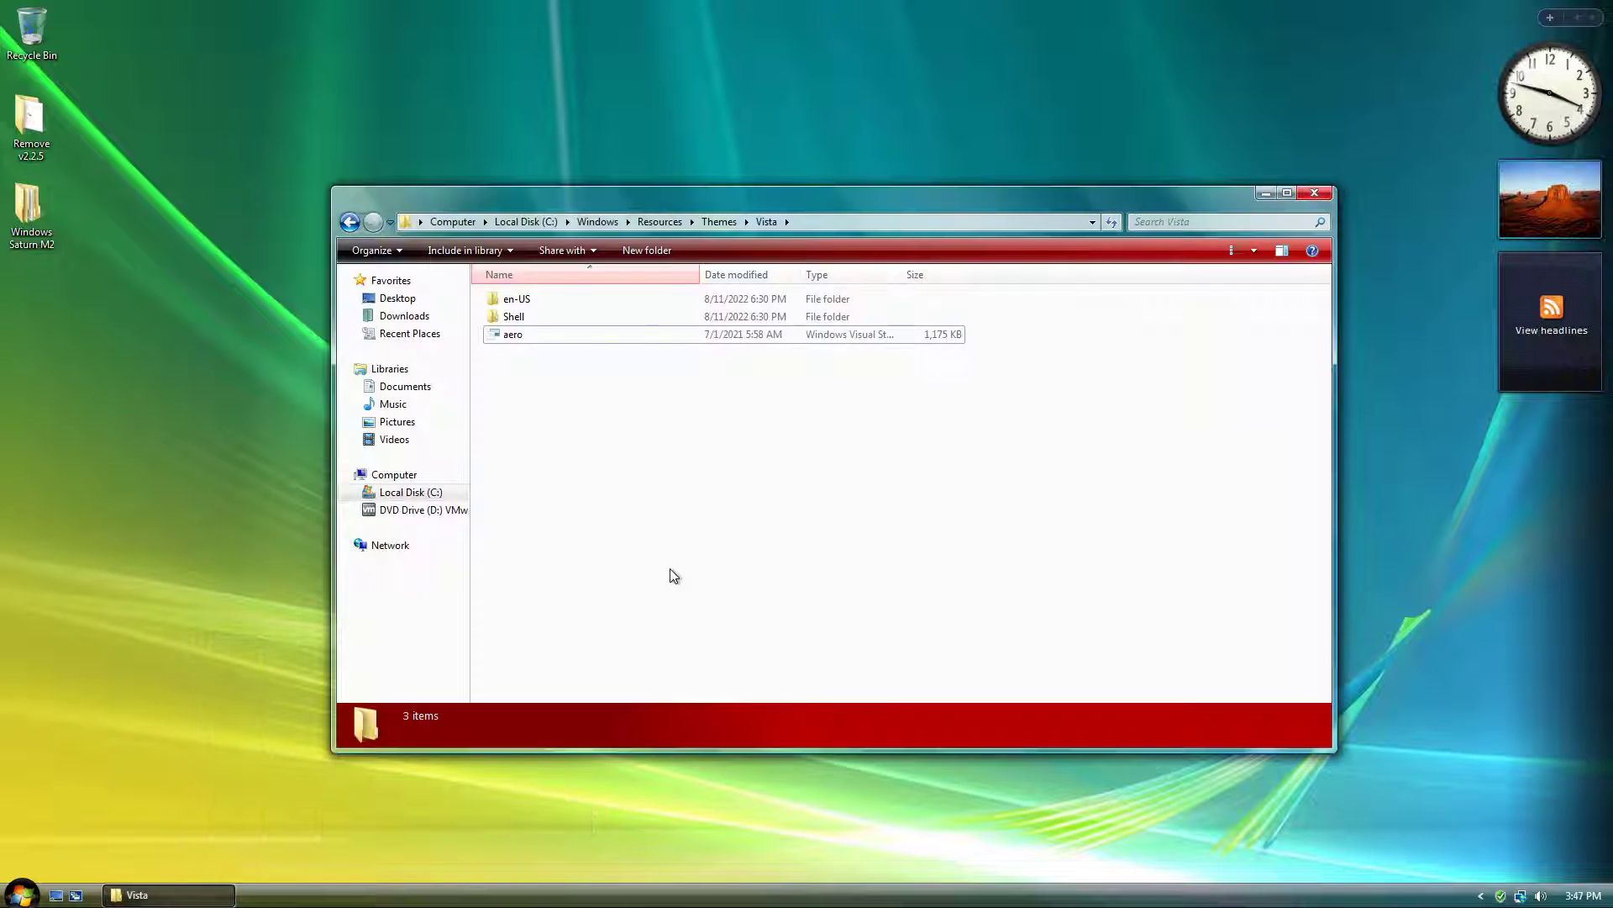
key("BackSpace")
key("BackSpace")
key("BackSpace")
key("BackSpace")
key("BackSpace")
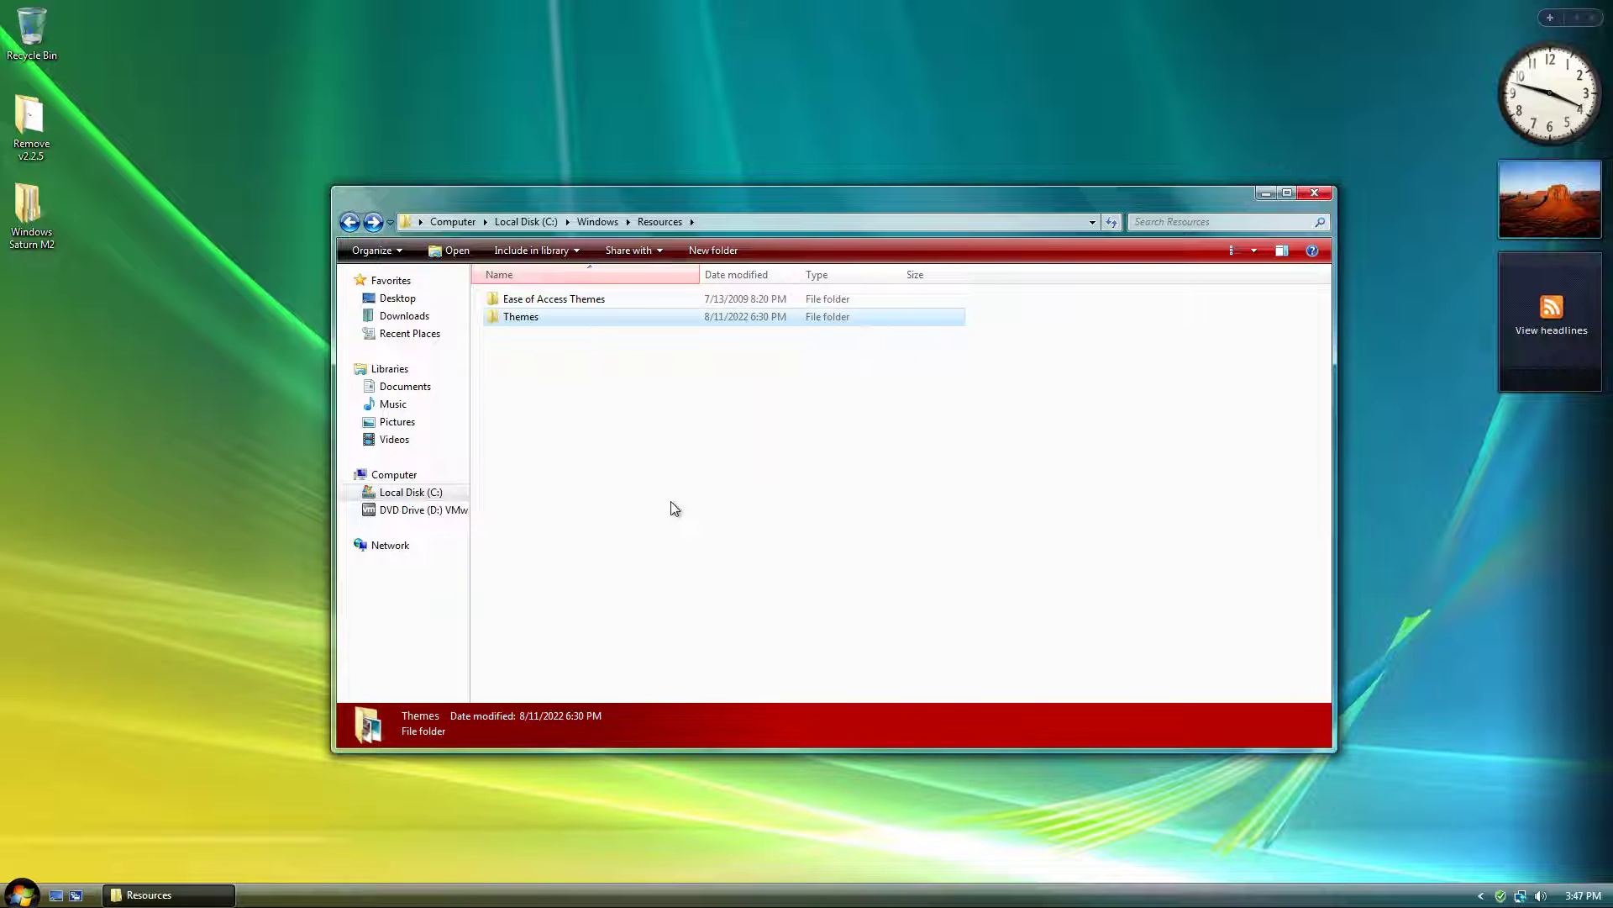
key("Down")
key("Return")
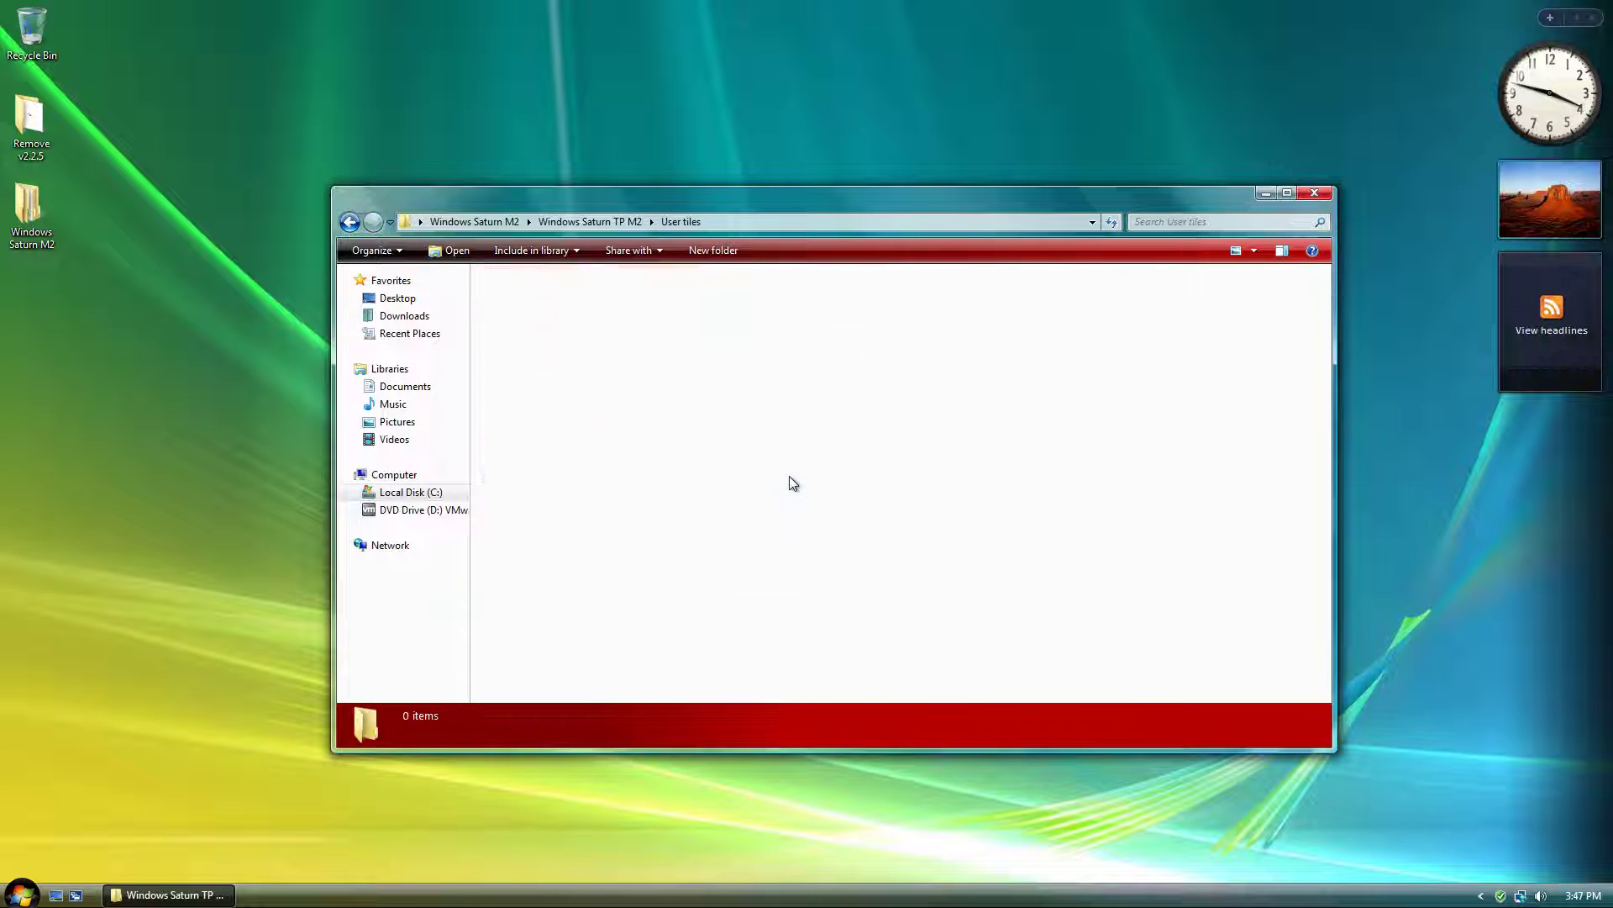
key("BackSpace")
key("Down")
key("Return")
key("BackSpace")
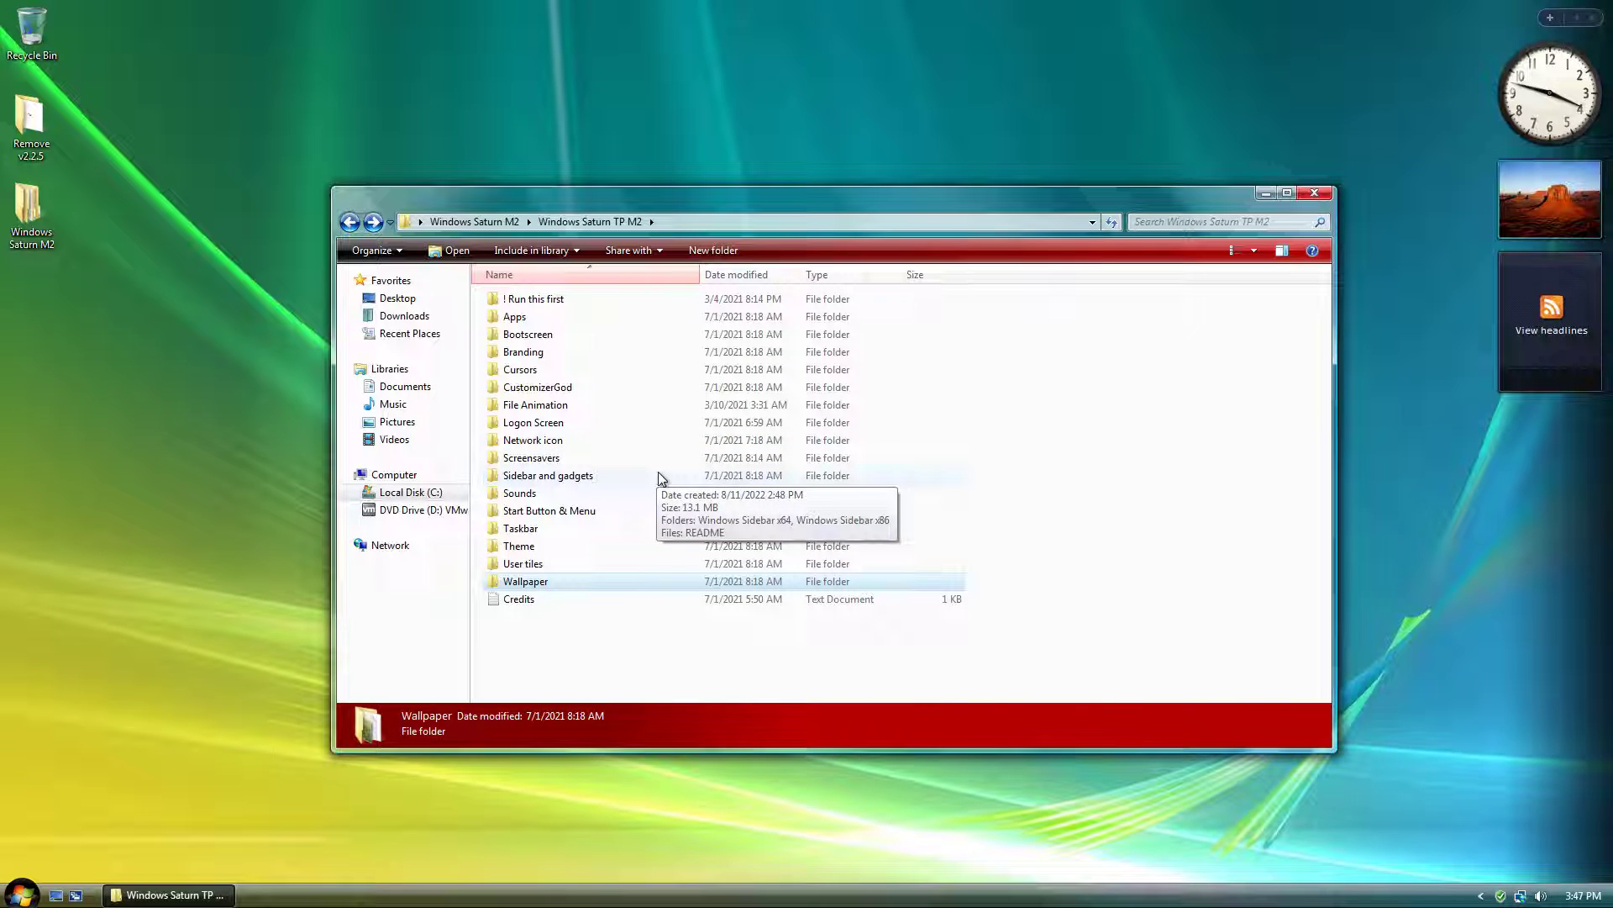
Read the Credits text file in the Windows Saturn TP M2 folder and close it
key("Down")
key("Return")
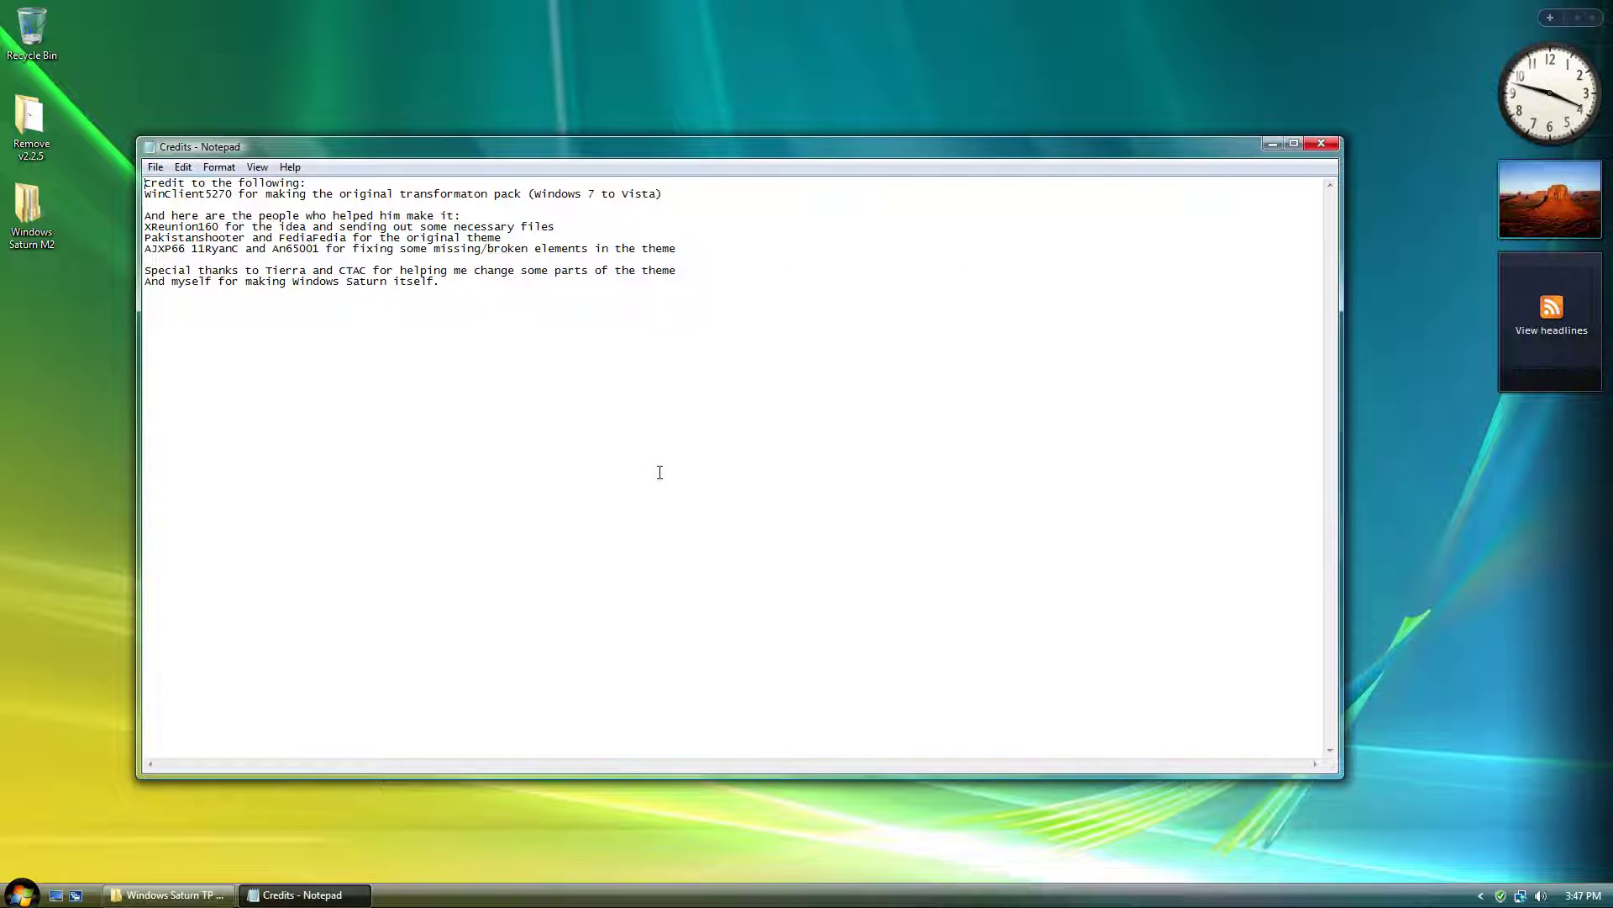
left_click(1321, 144)
Minimize the folder window and show the Start menu's full list of programs
left_click(1265, 194)
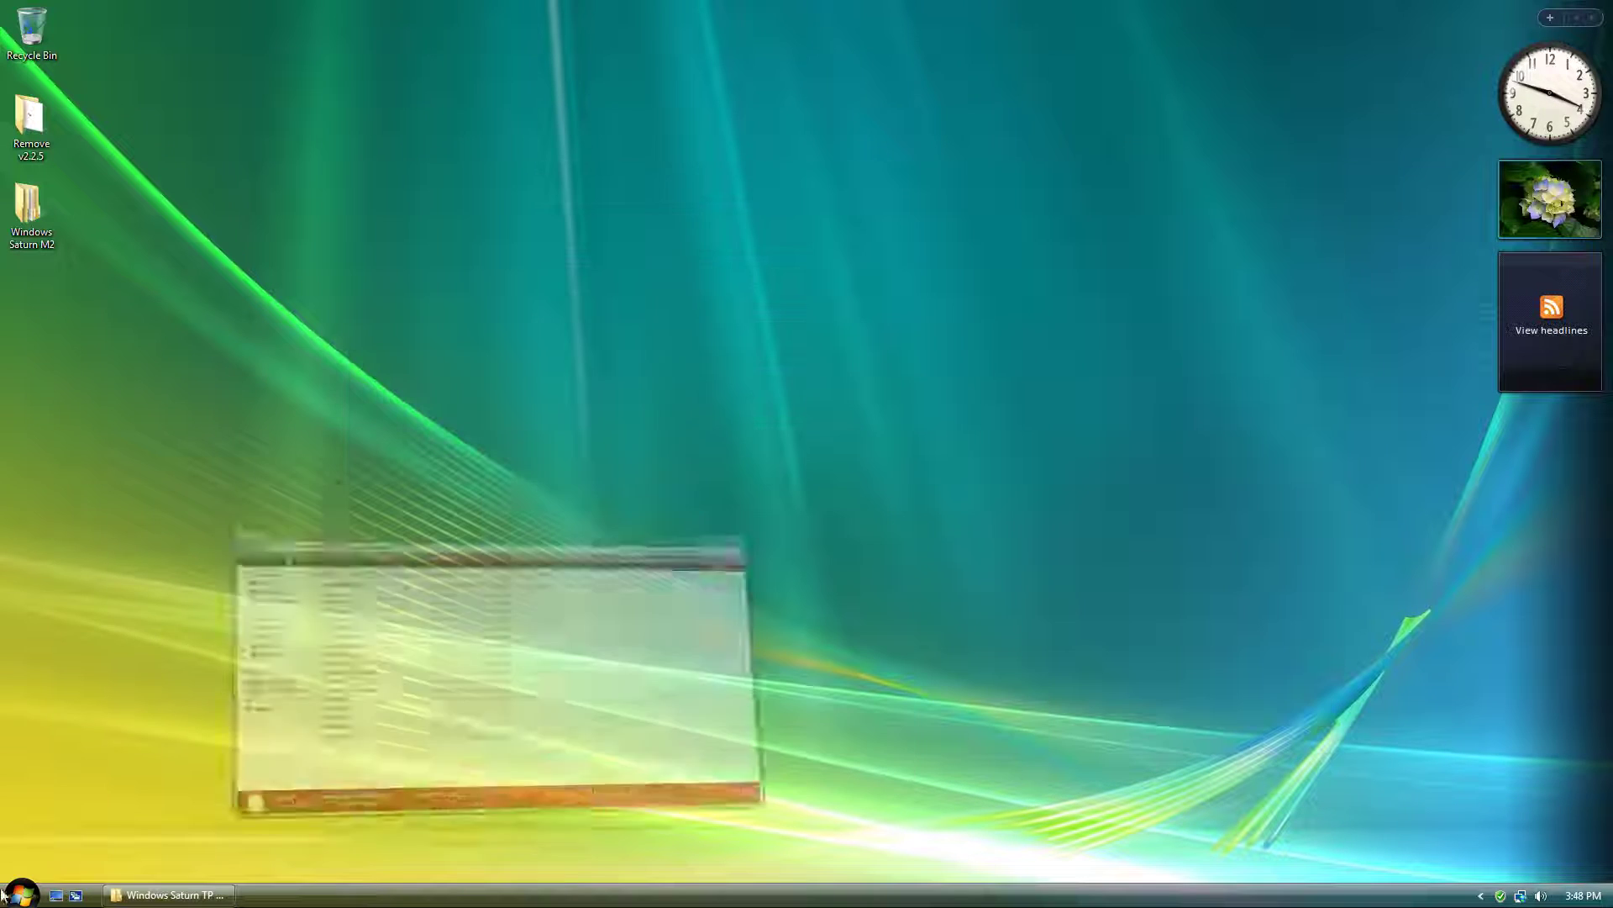
key("super")
left_click(51, 839)
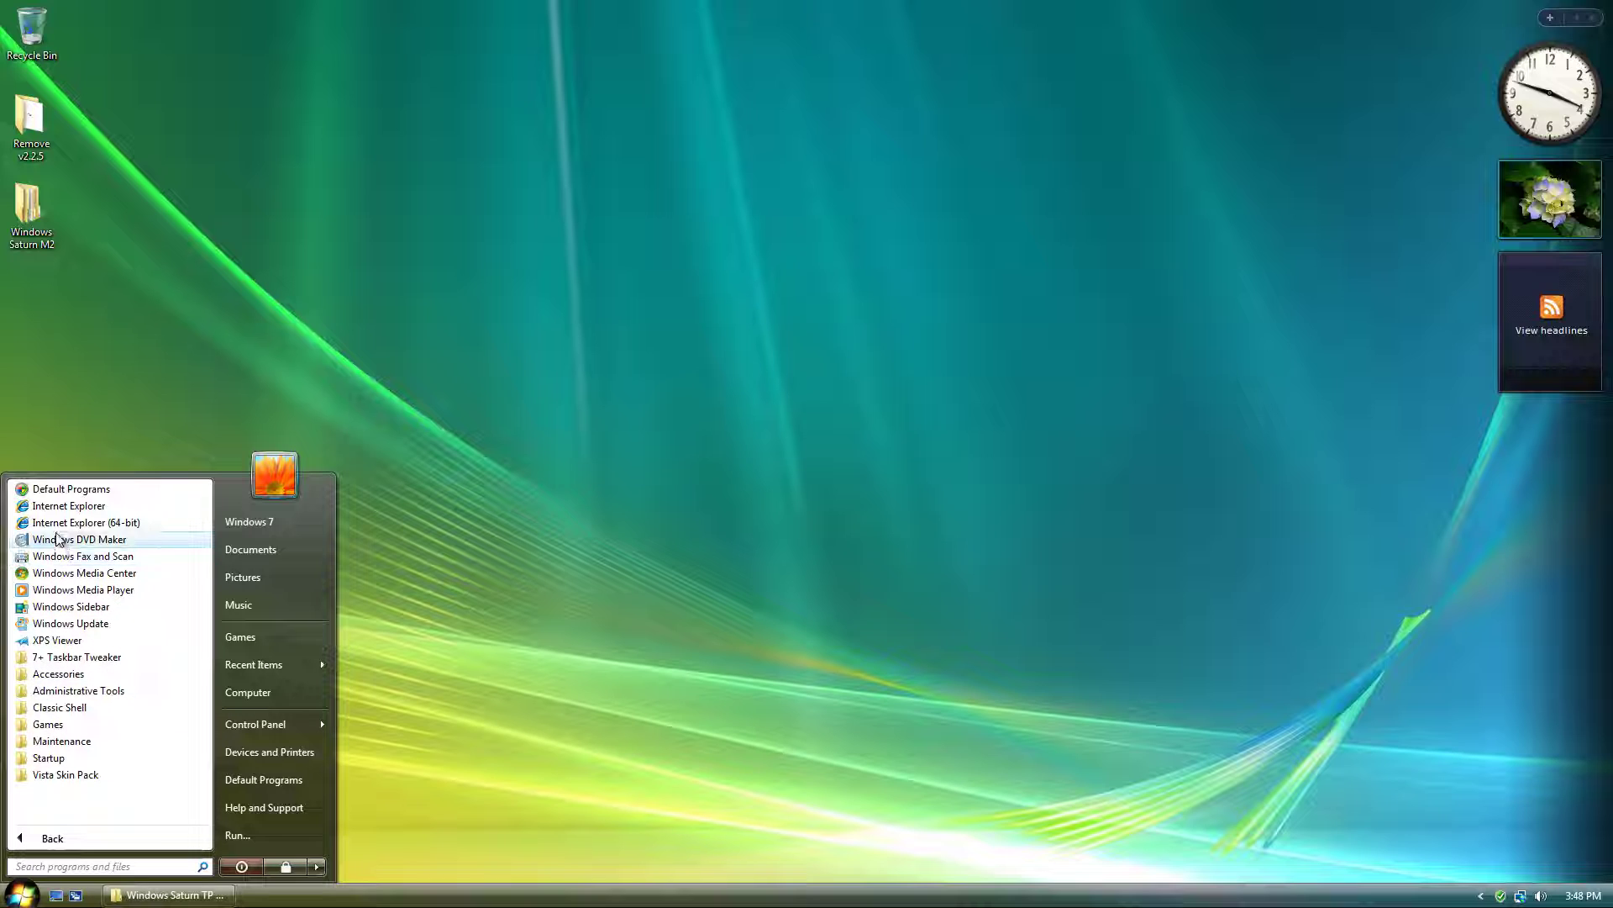
Set img0 from the Windows Saturn TP M2 Wallpaper folder as the desktop background and minimize the folder window
left_click(164, 896)
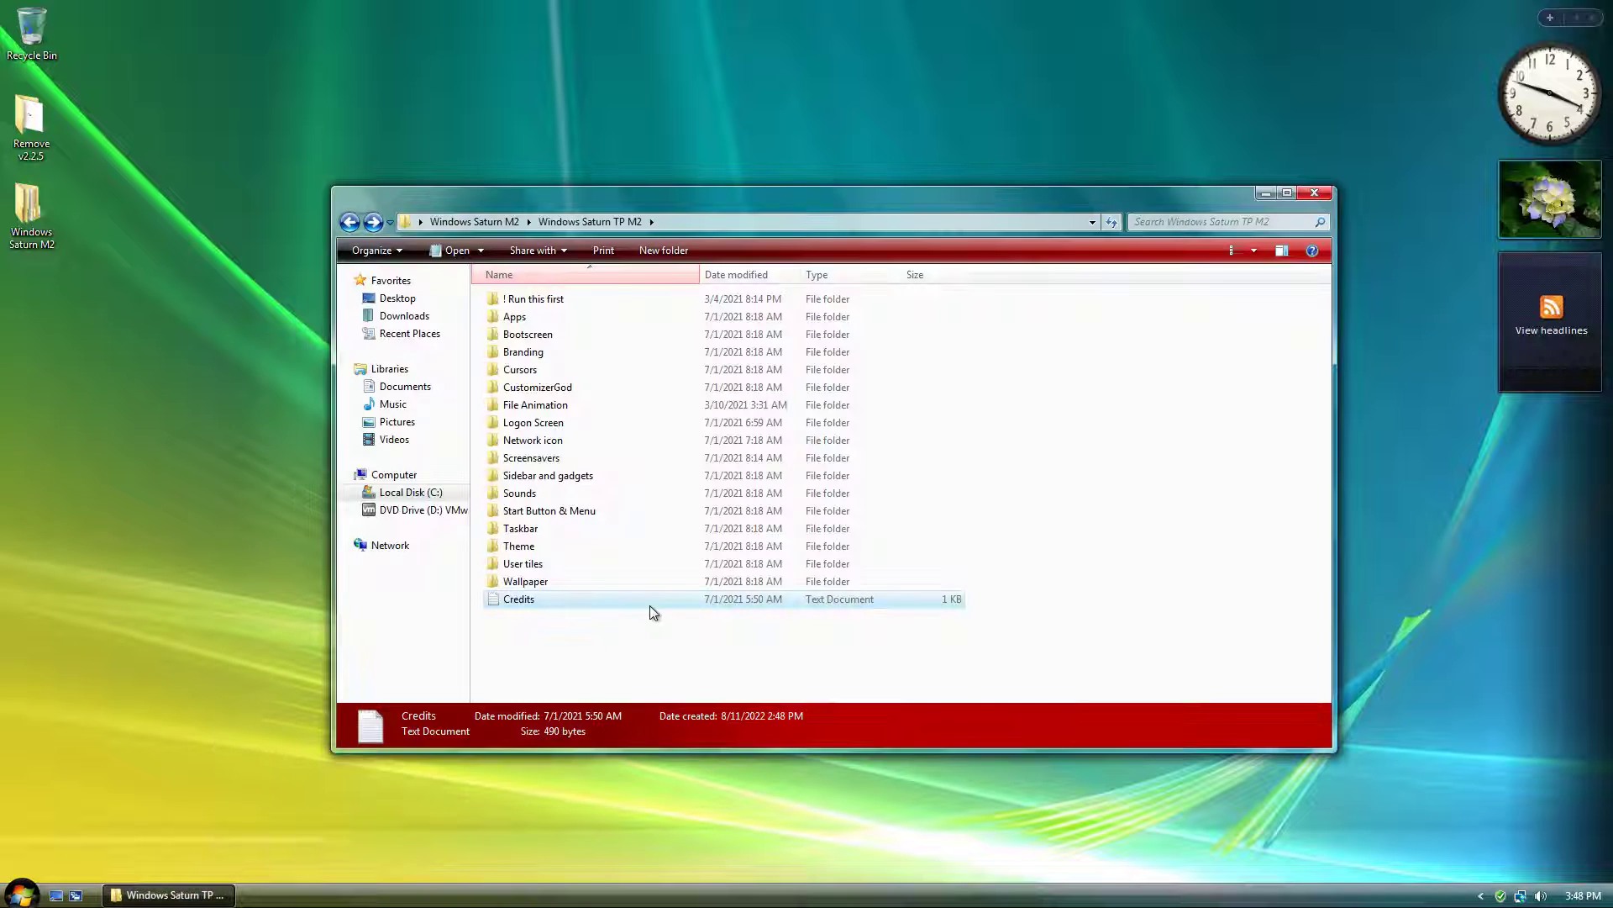
double_click(619, 571)
left_click(538, 332)
right_click(550, 336)
left_click(639, 367)
left_click(1265, 193)
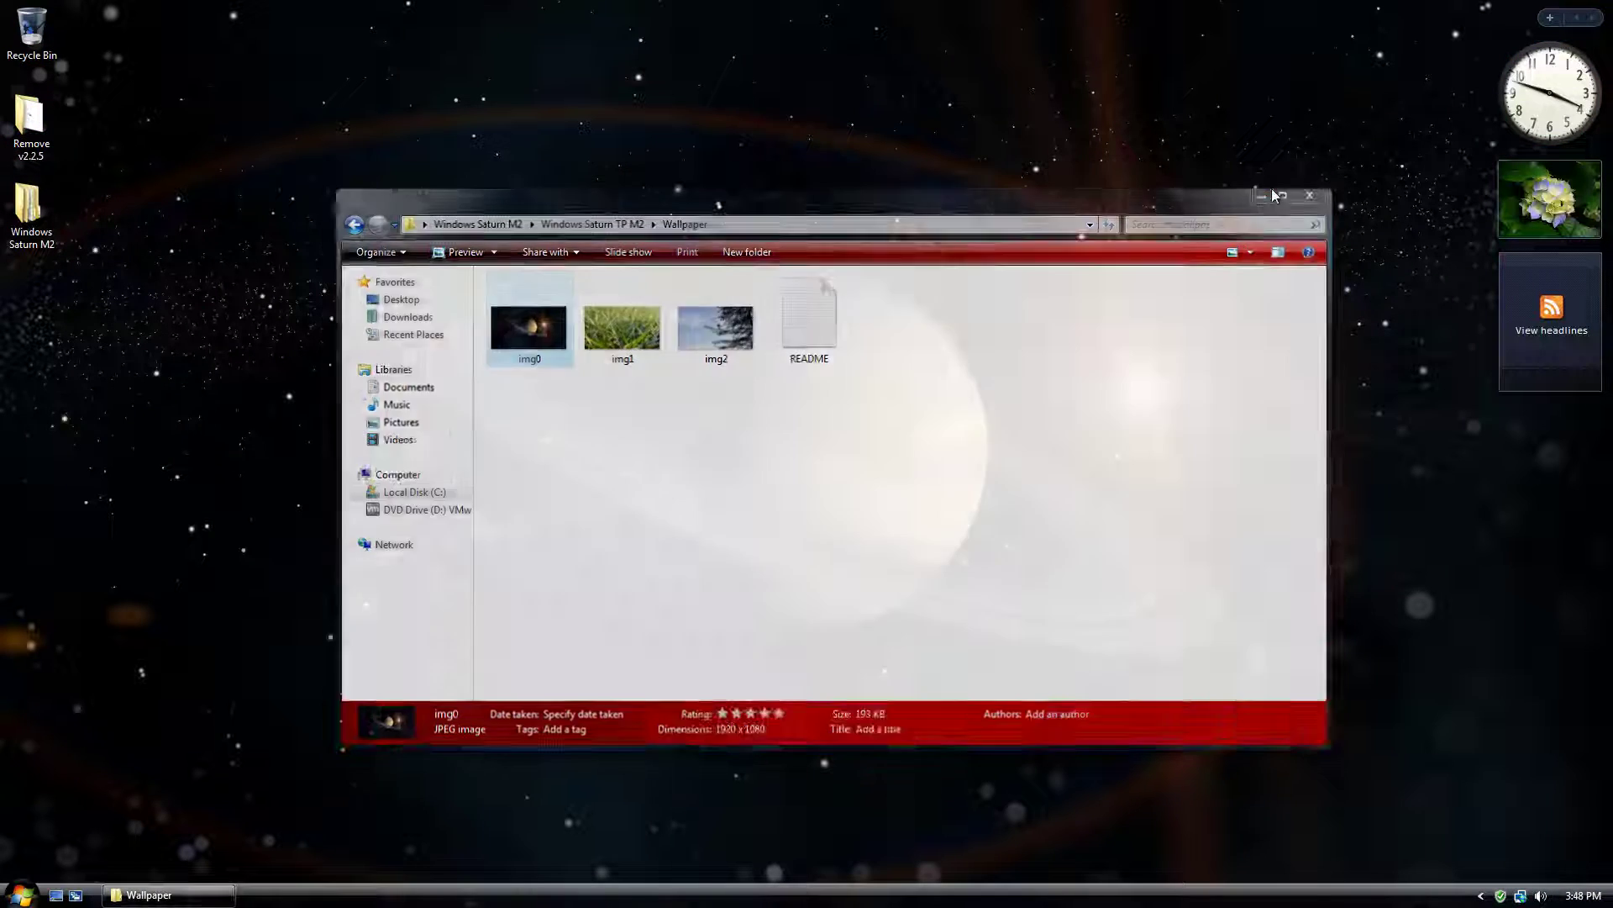
Launch Internet Explorer (64-bit) from the full program list and dismiss its welcome setup
right_click(8, 899)
left_click(18, 895)
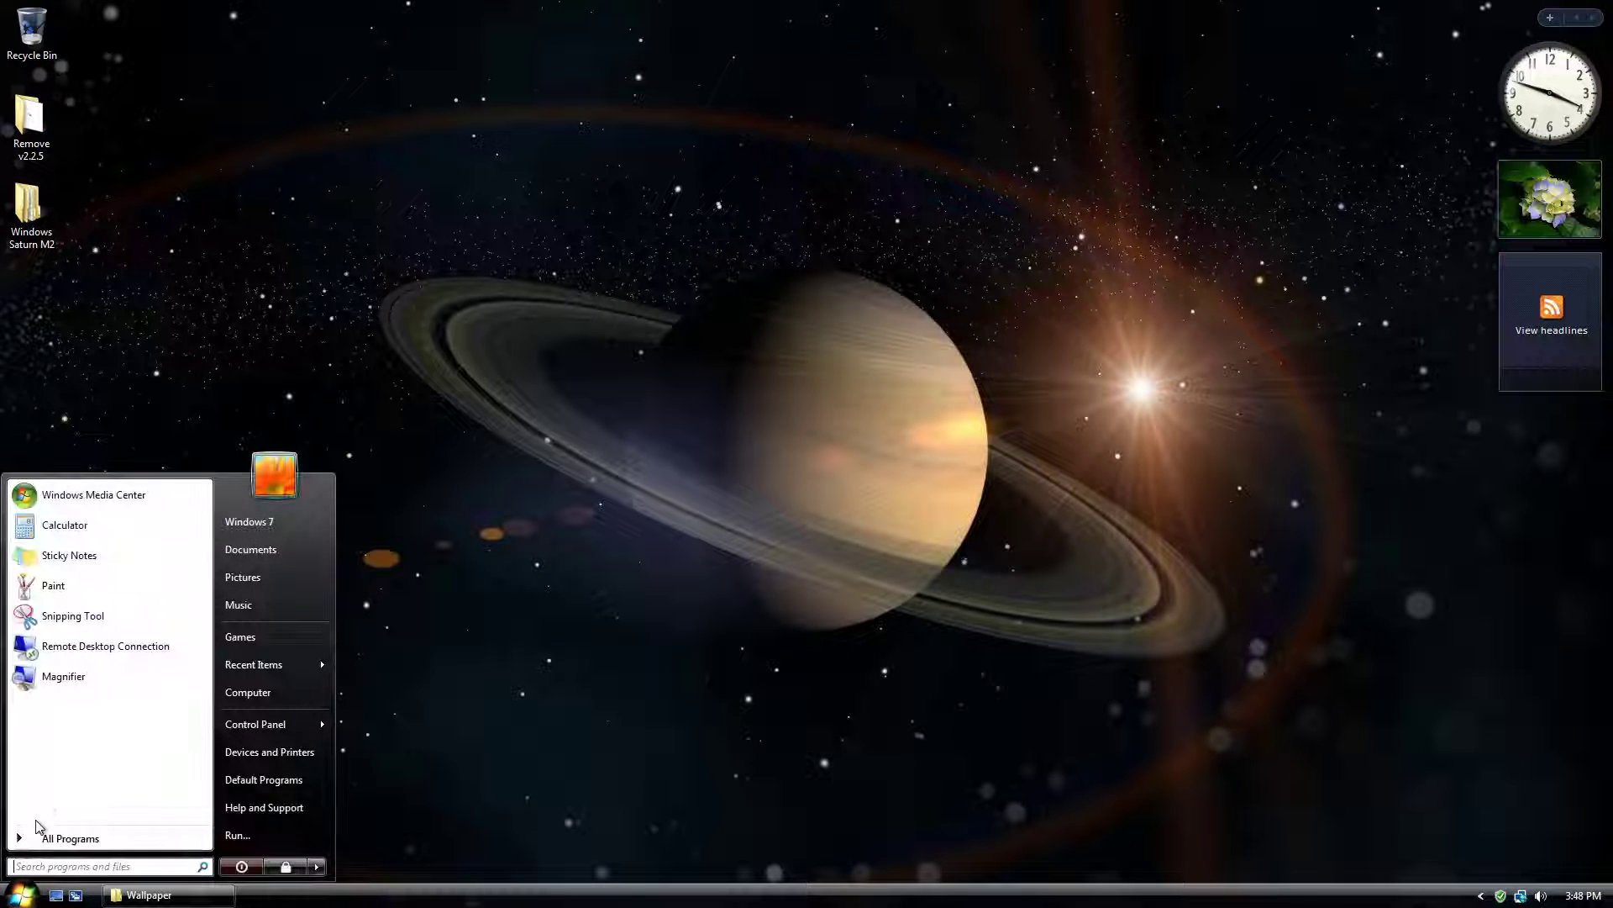
left_click(74, 839)
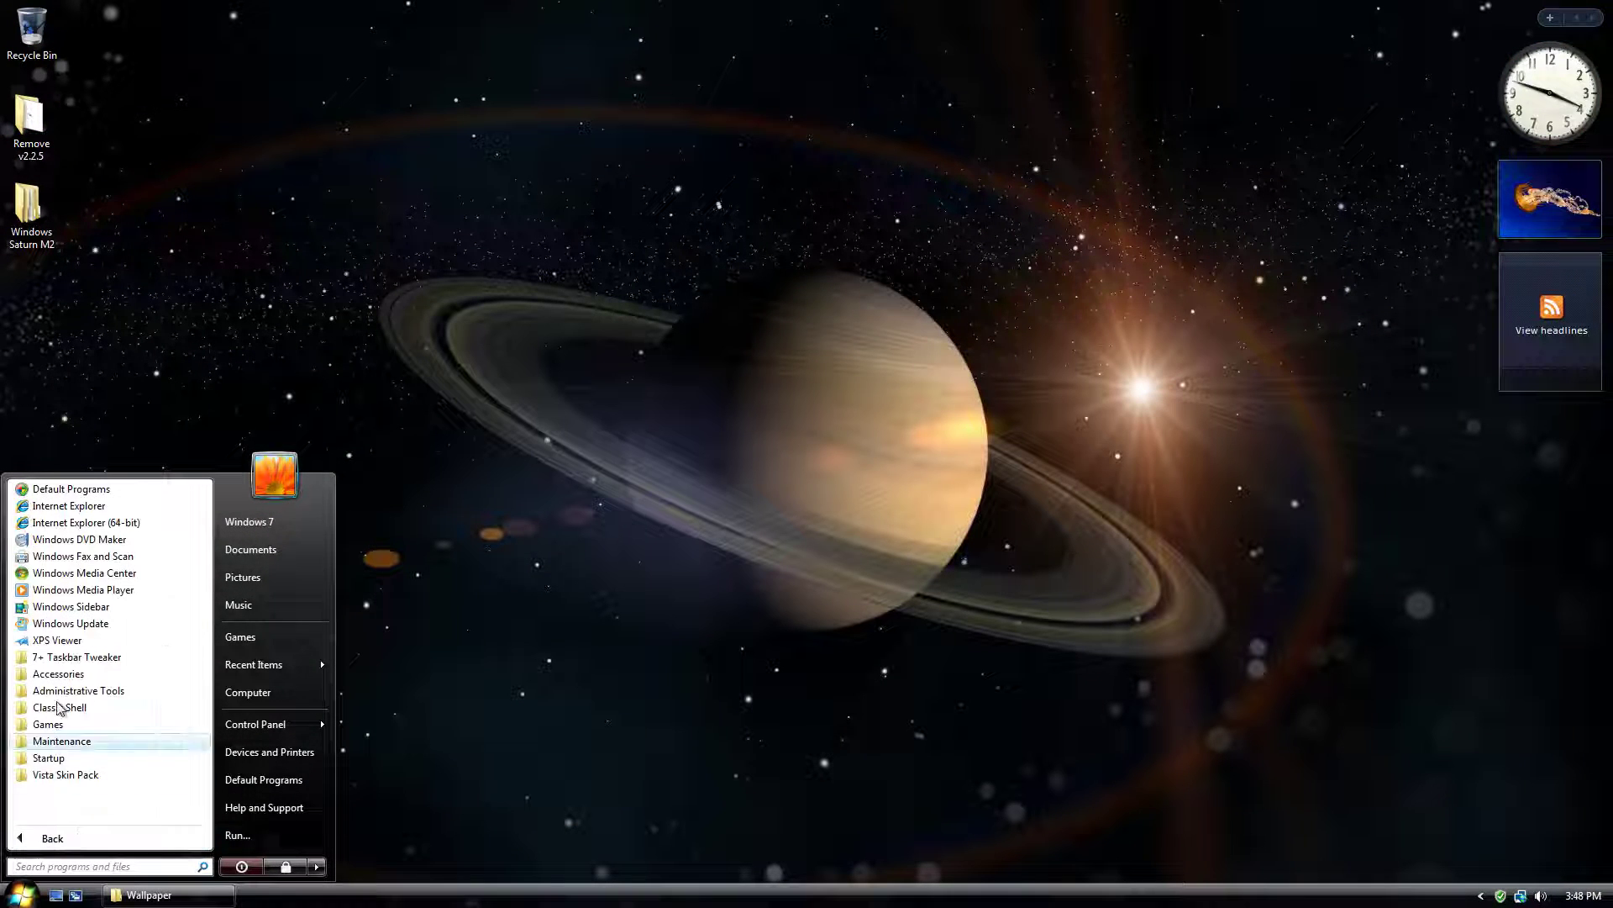
left_click(63, 522)
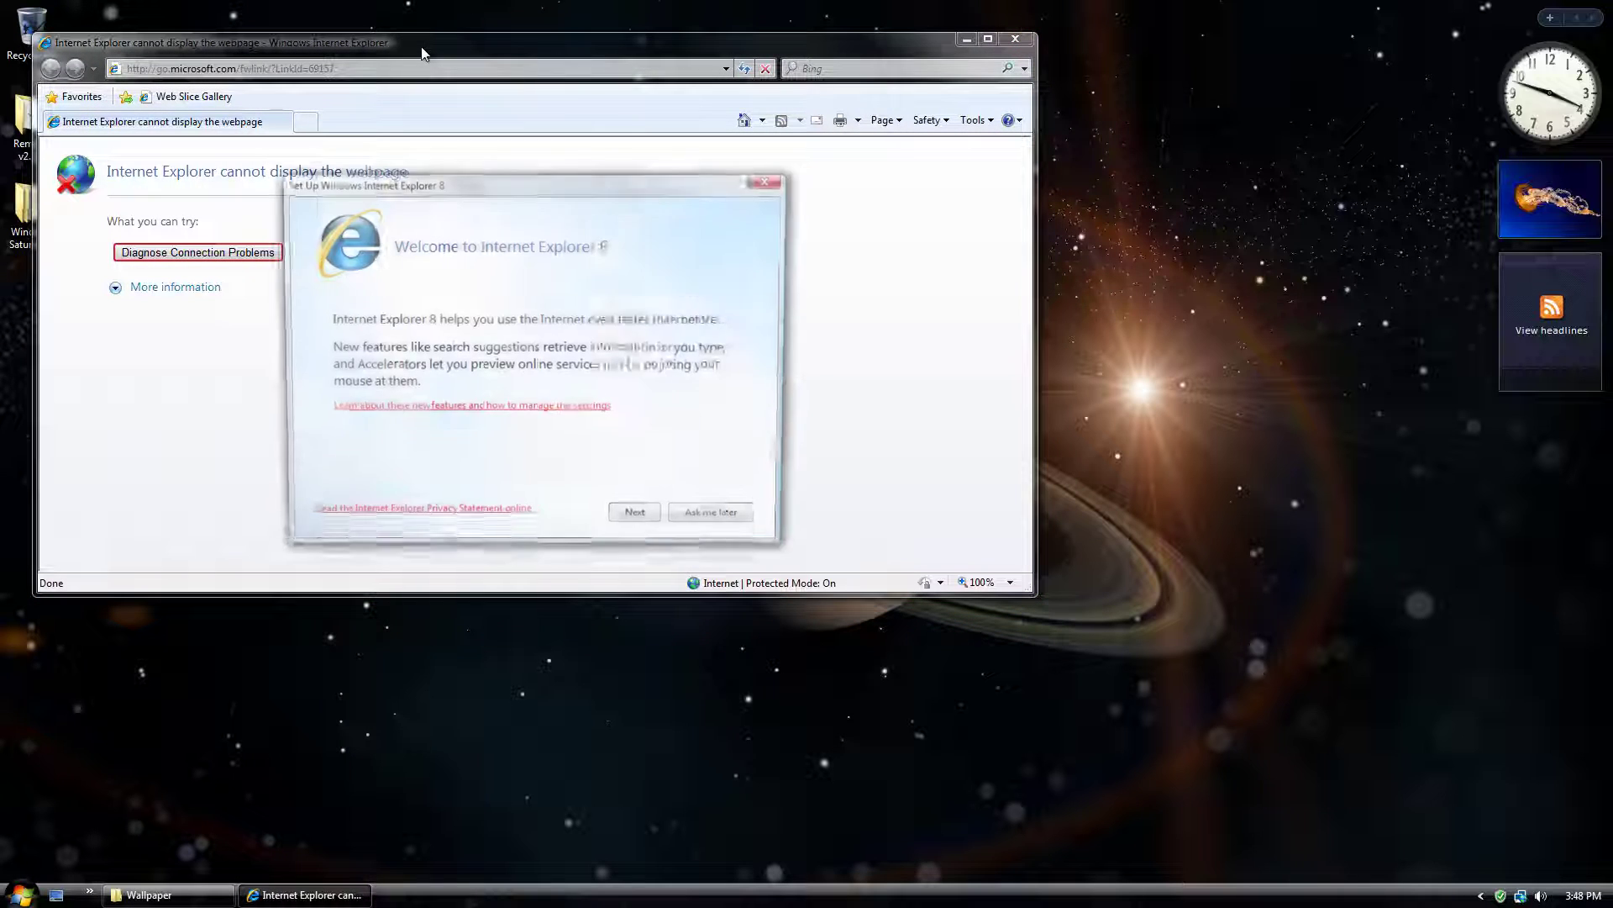
key("Escape")
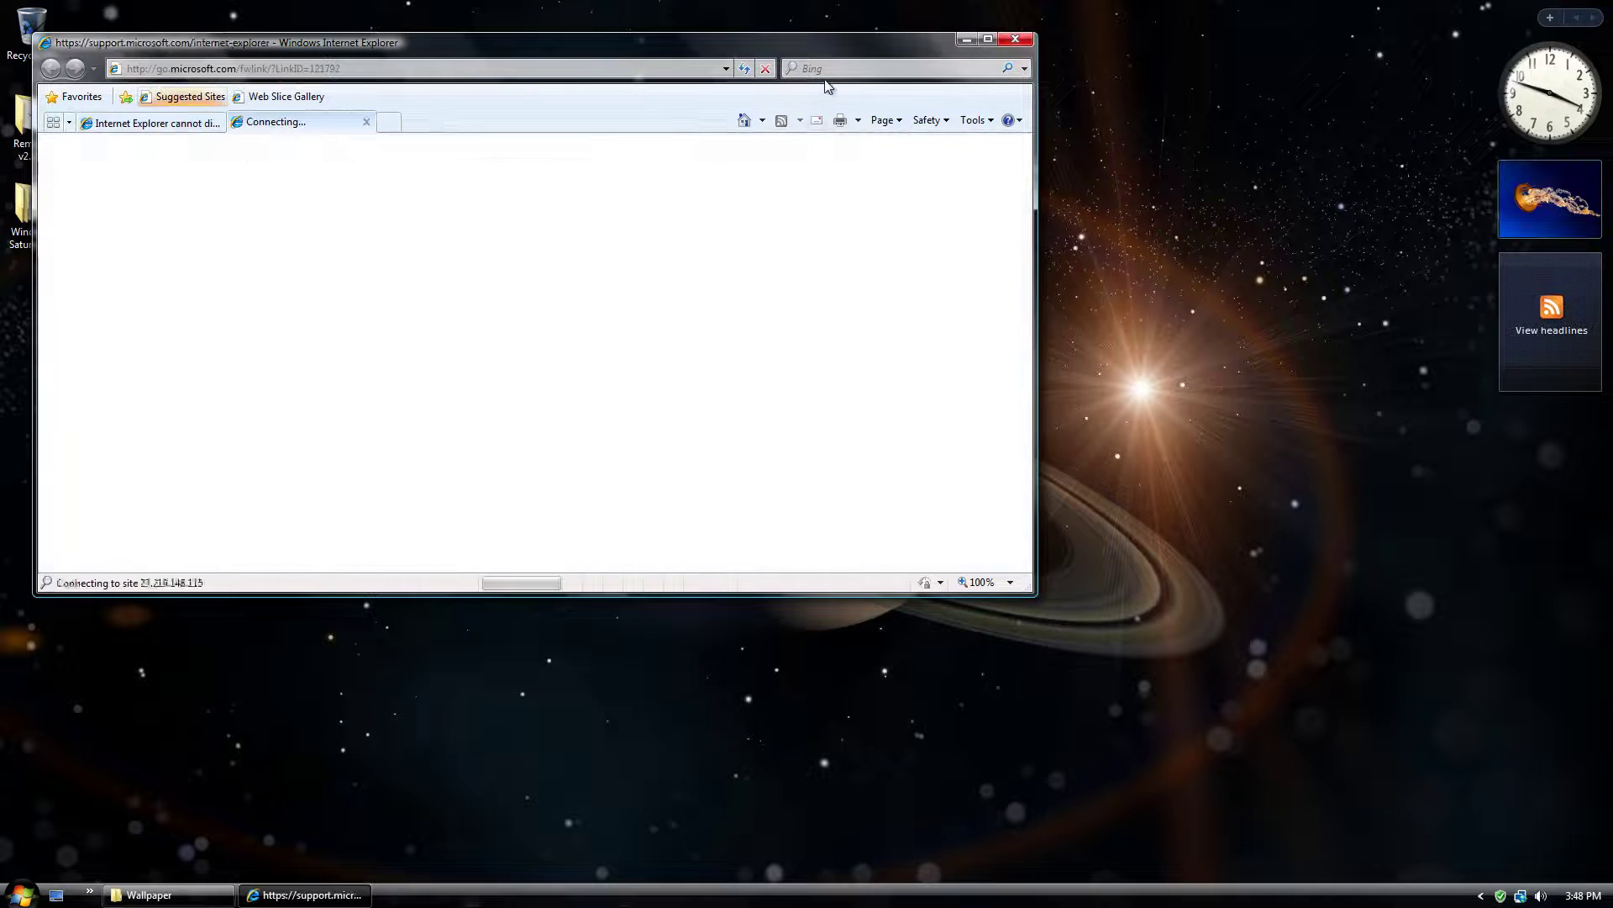
Search Bing for "crhome", open the Google Chrome result and request the Chrome download
left_click(826, 79)
type("crhome")
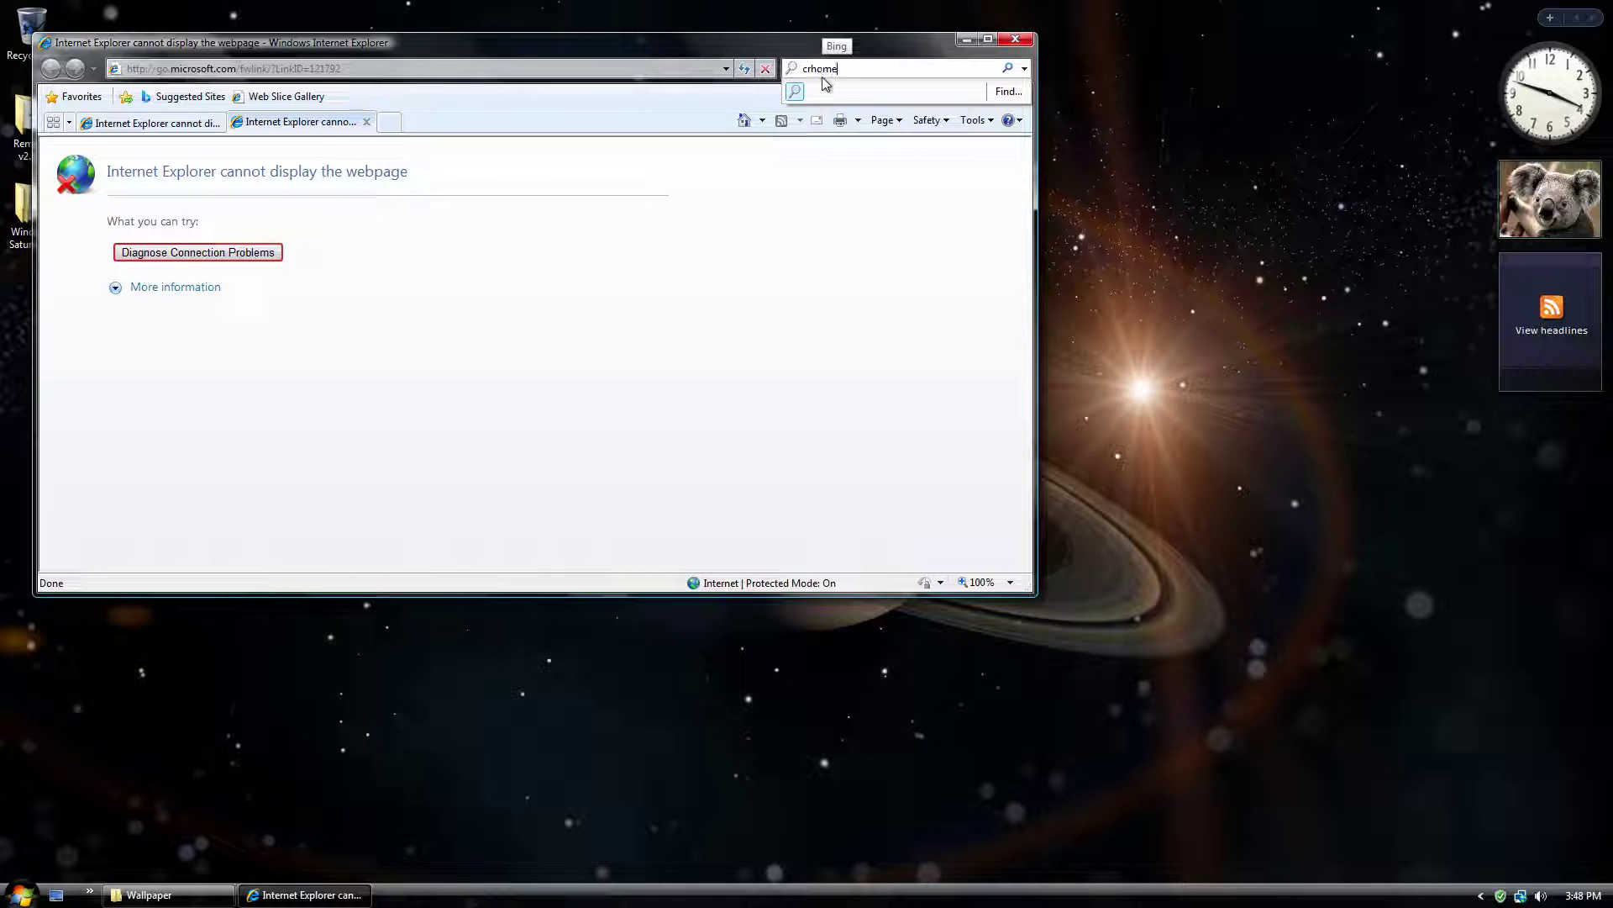
key("Return")
left_click(249, 551)
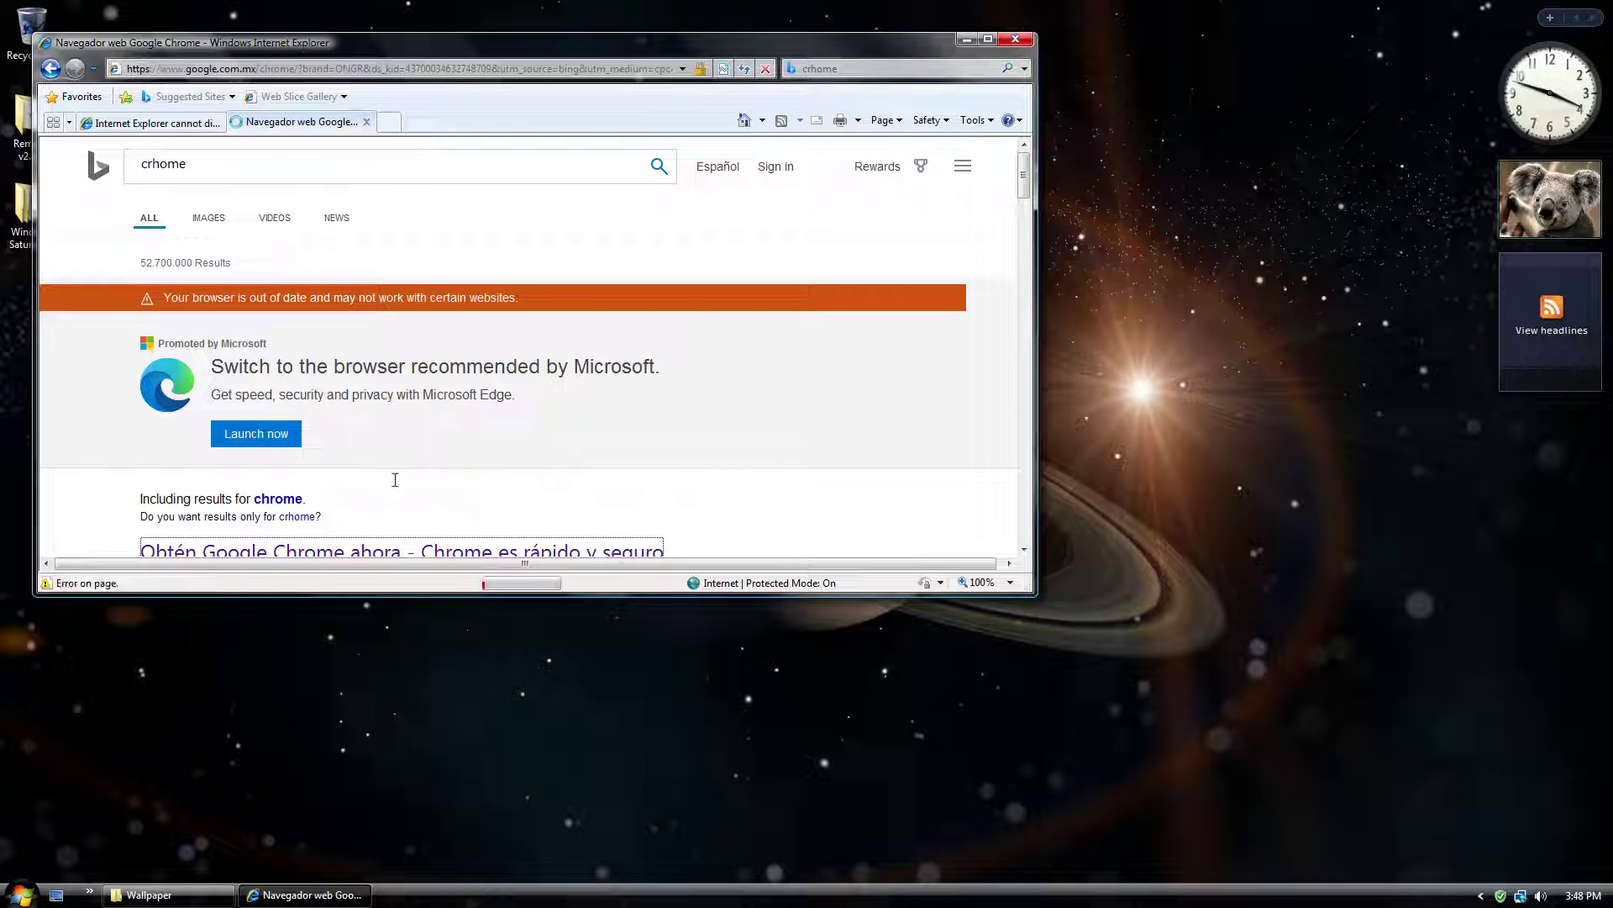
left_click(497, 418)
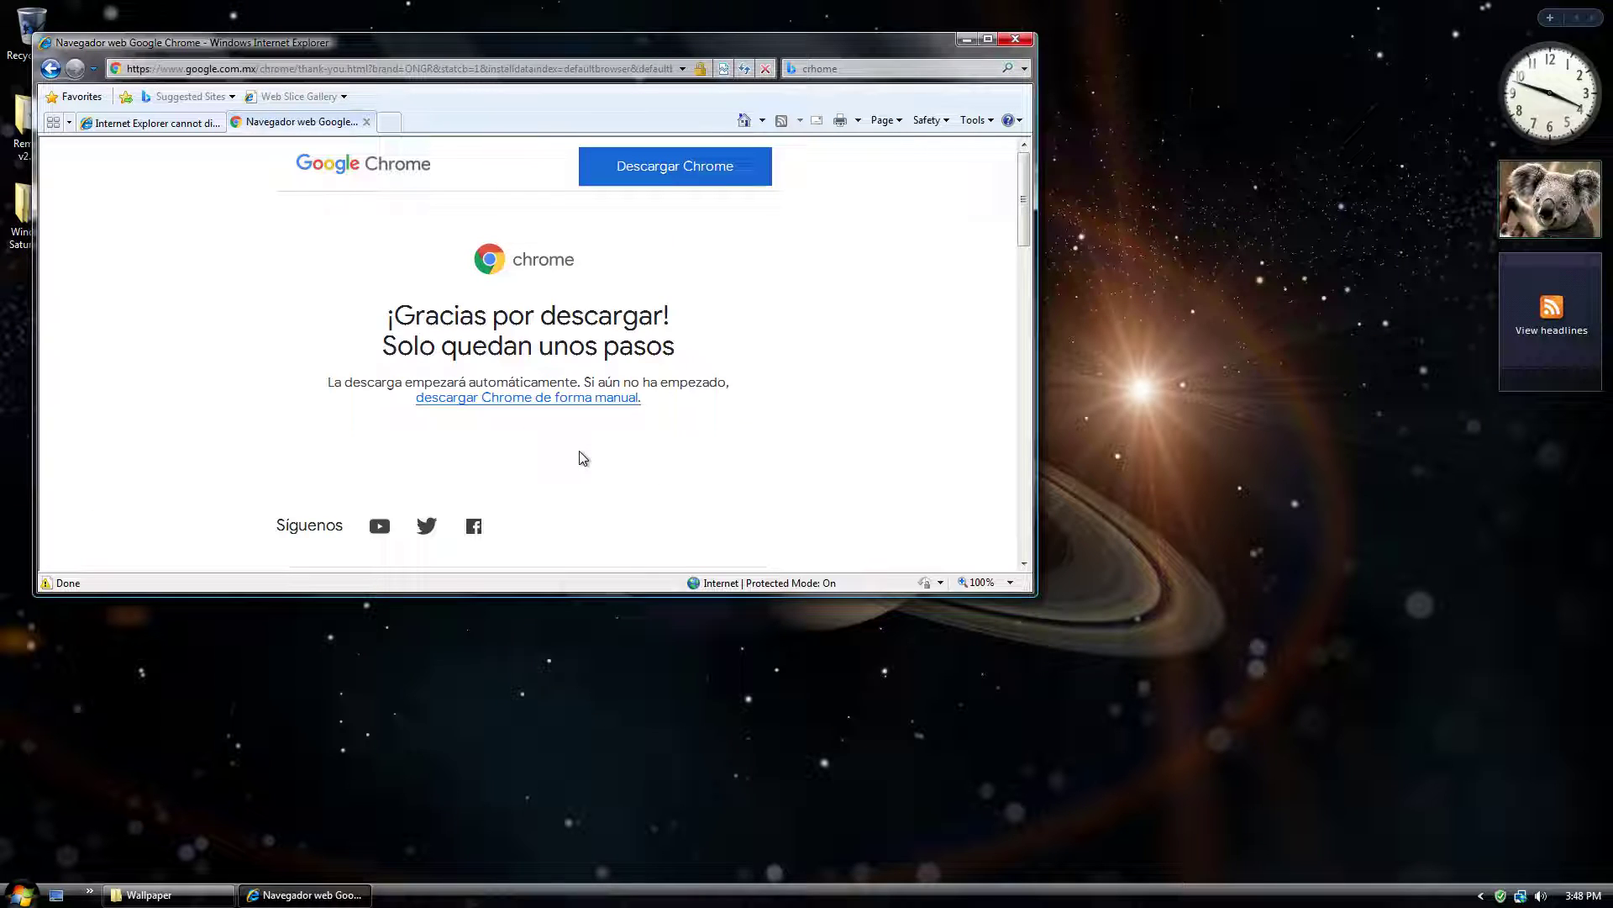
Unlock the taskbar, widen the quick launch area to fit its icons, and lock the taskbar again
right_click(576, 895)
left_click(639, 876)
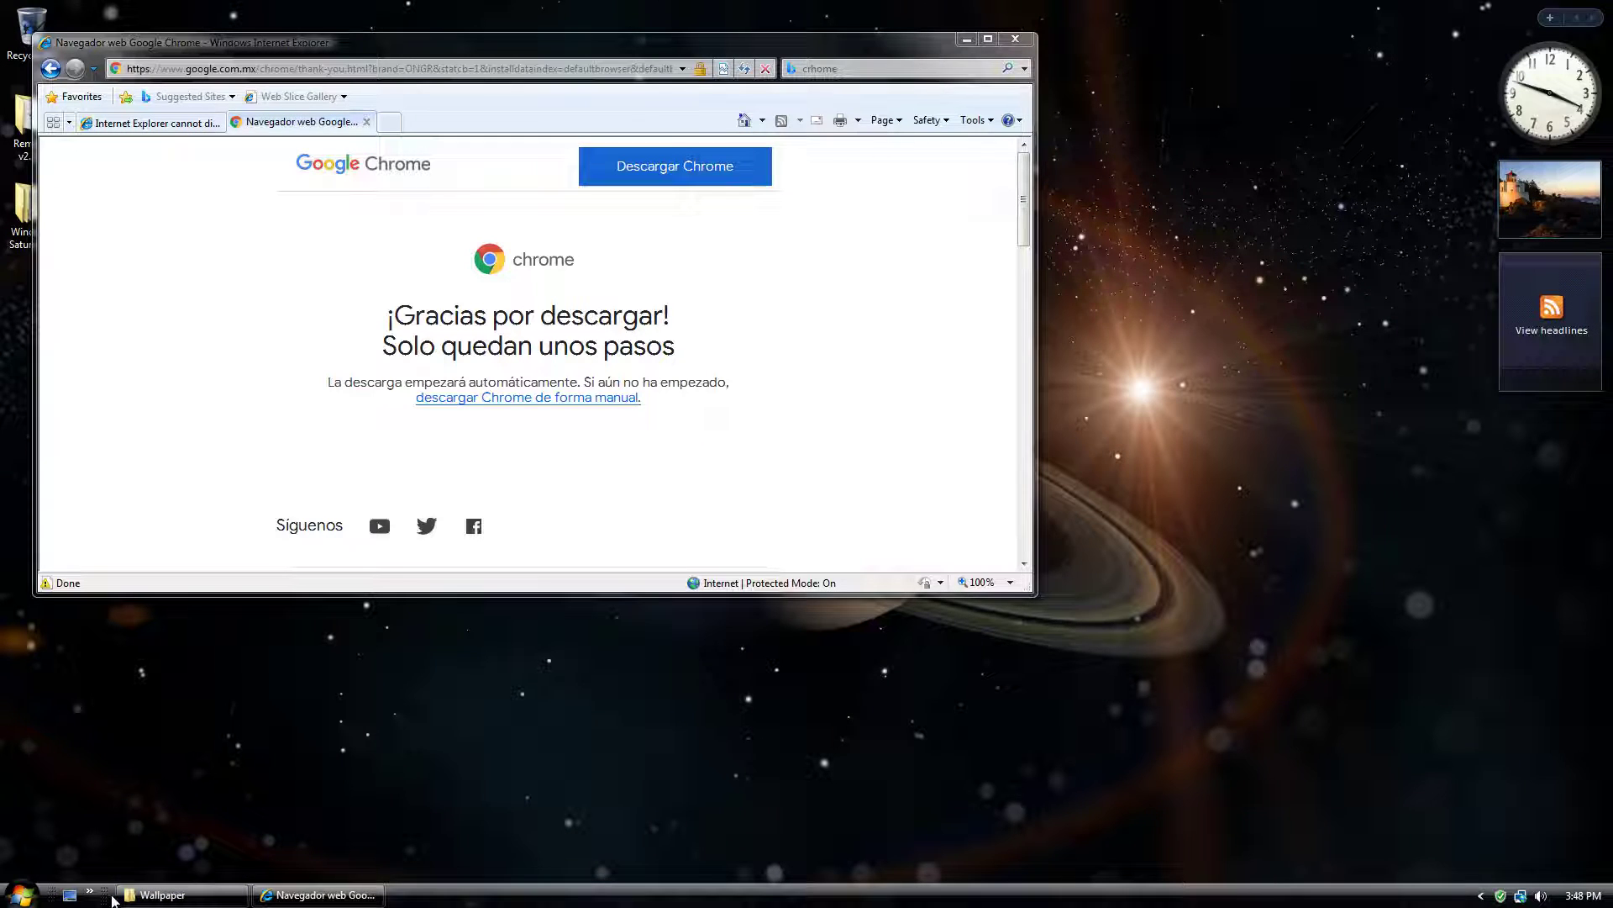
left_click_drag(108, 895, 139, 894)
right_click(141, 896)
left_click(153, 872)
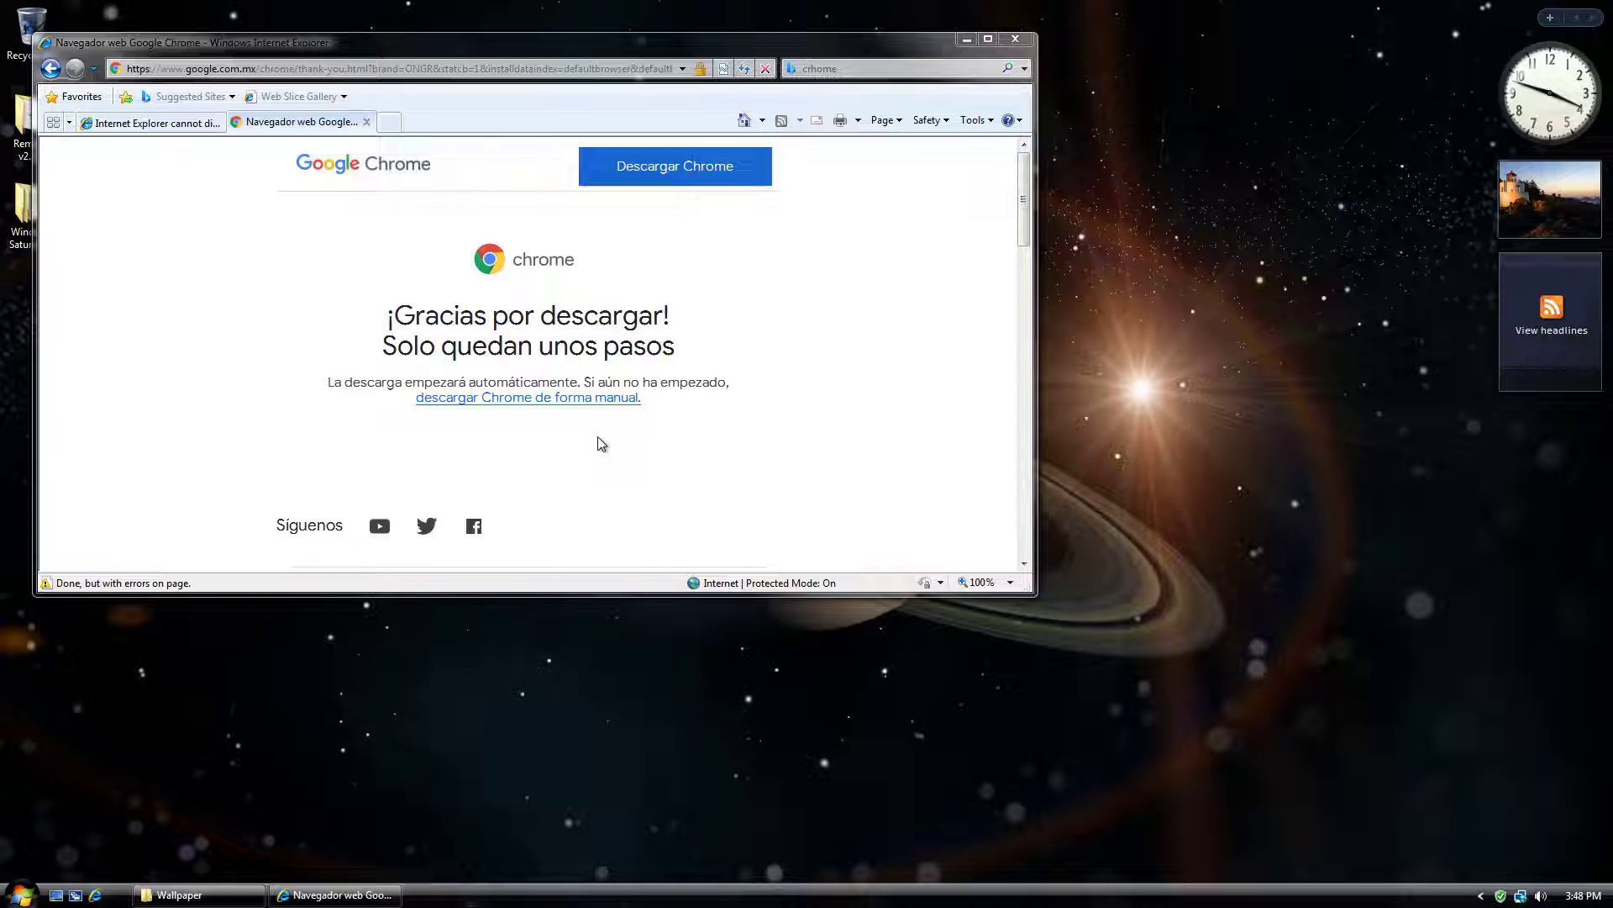
Try to run ChromeSetup.exe directly from the page's manual download link and dismiss the security warning
left_click_drag(1023, 237, 945, 243)
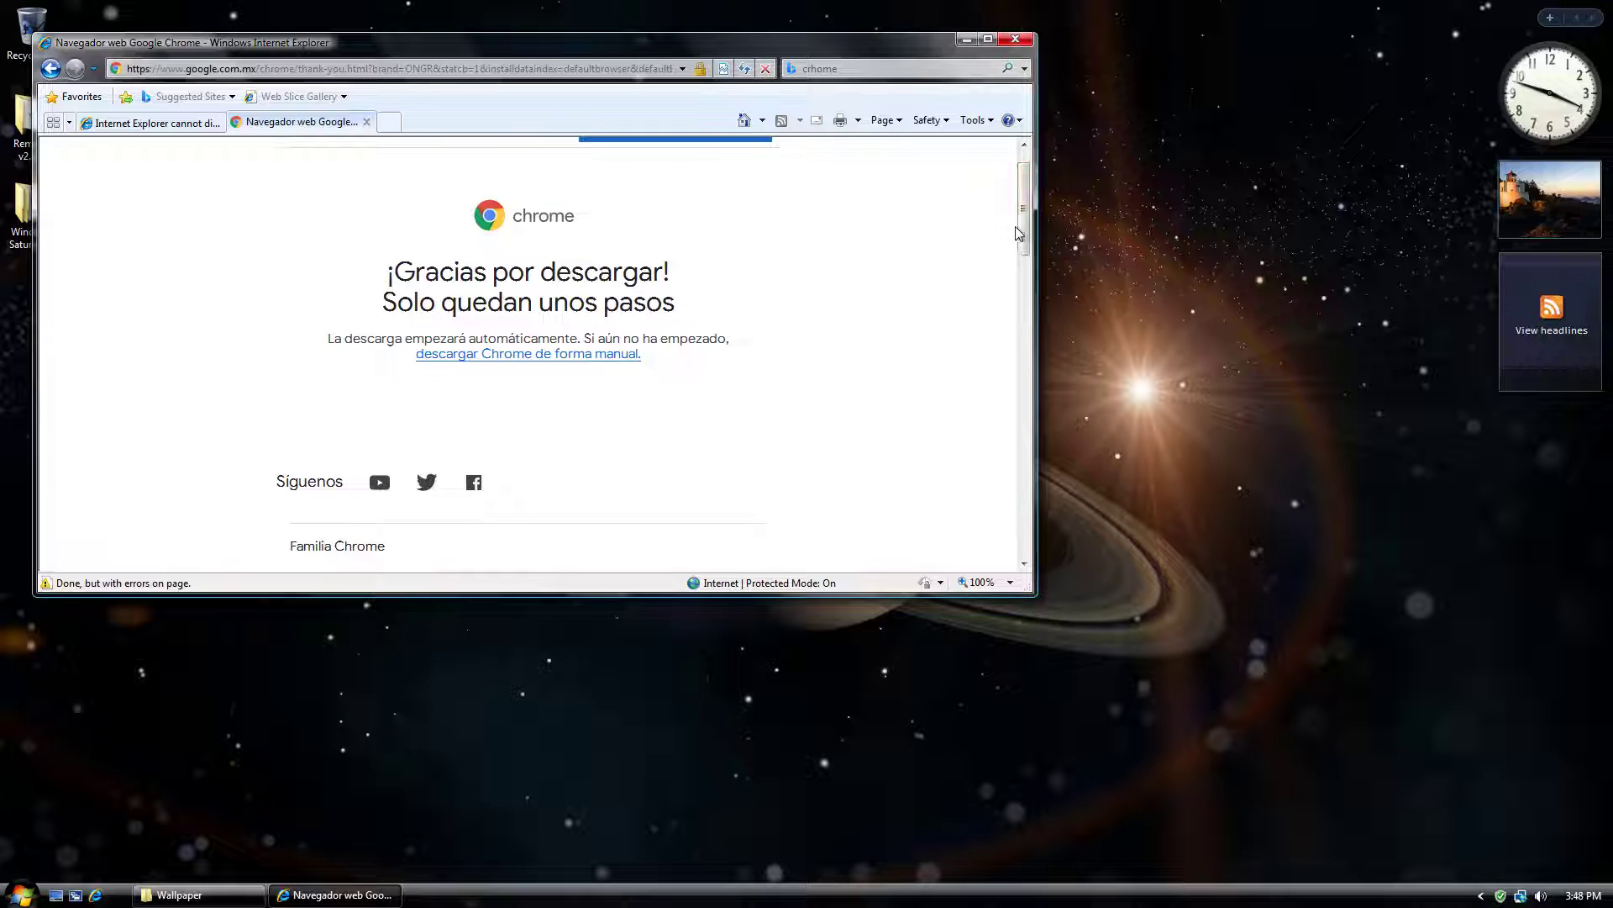
scroll(1015, 228, "up", 1)
left_click(587, 400)
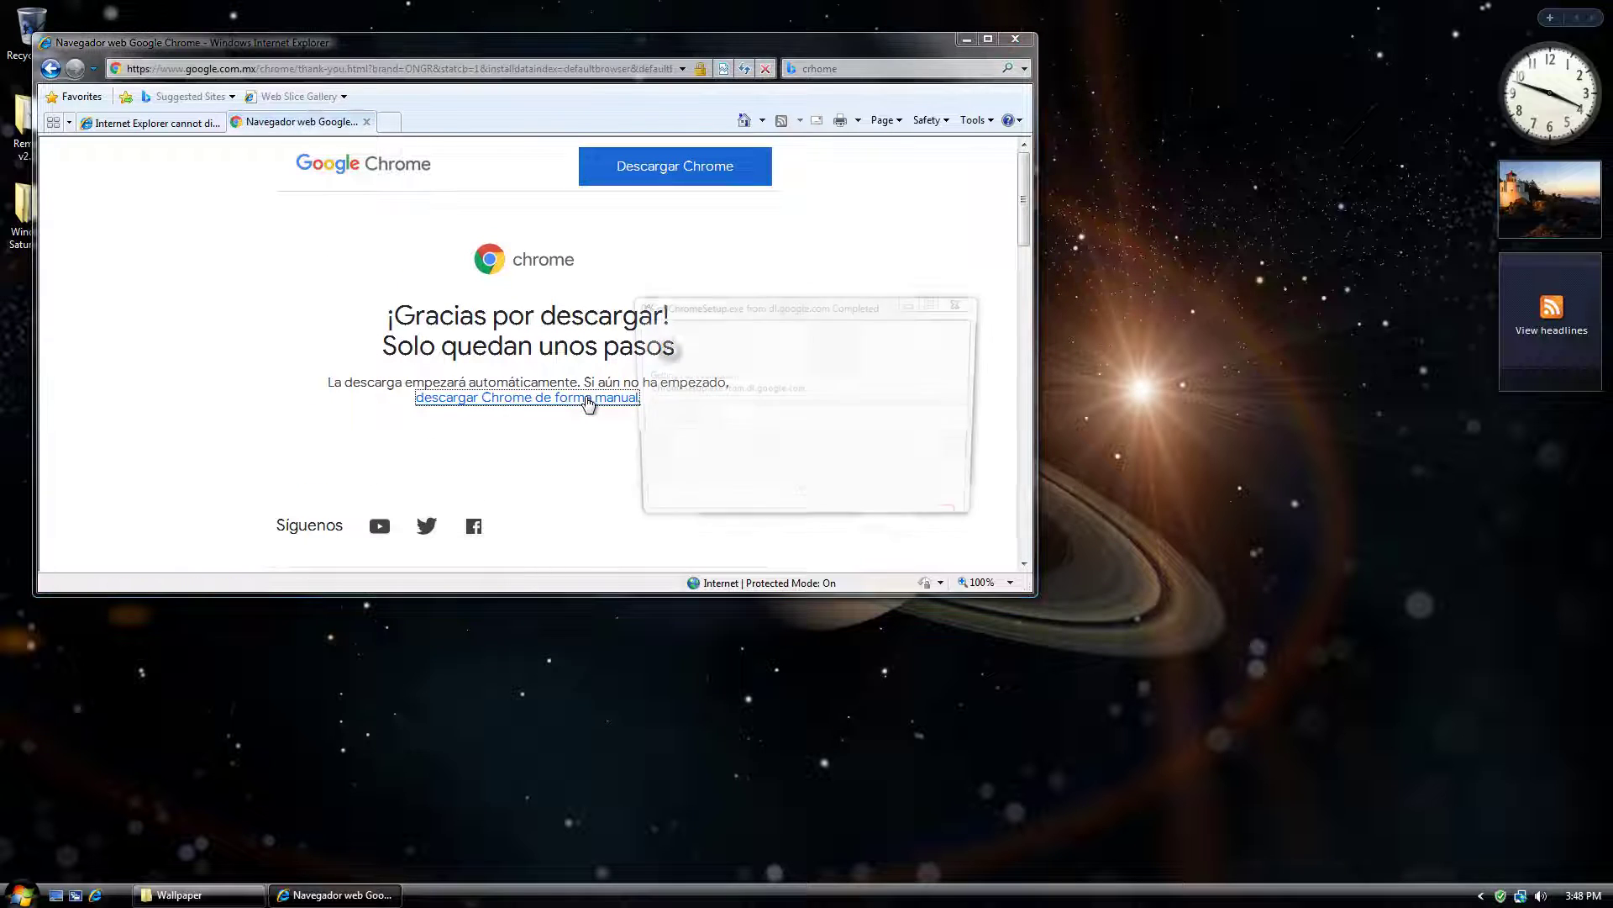
left_click(784, 461)
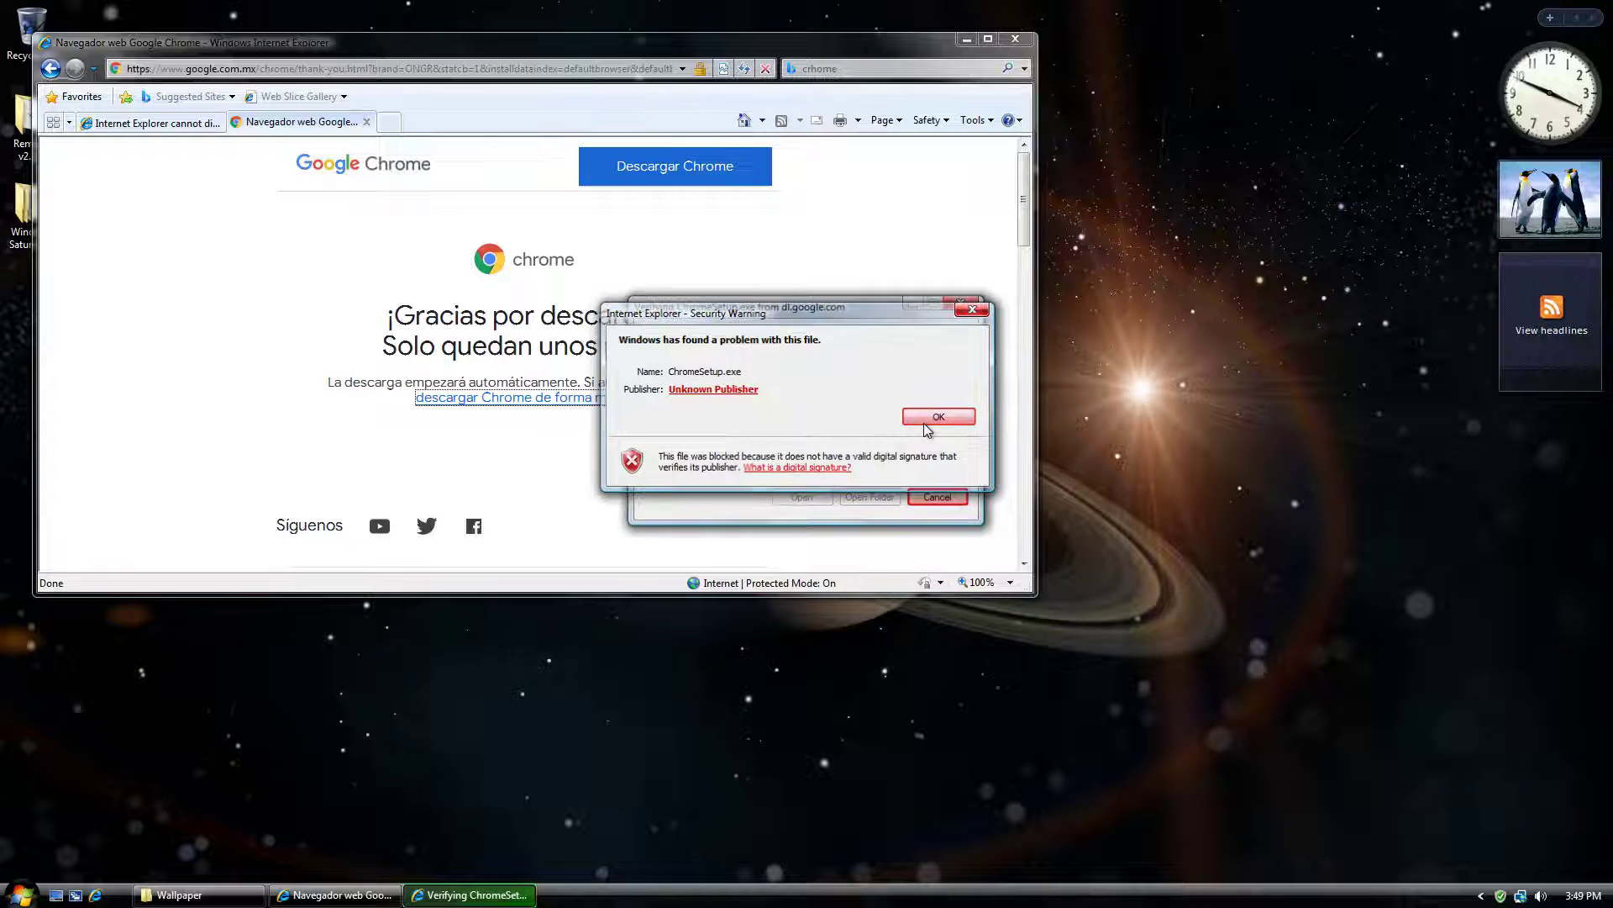
left_click(929, 416)
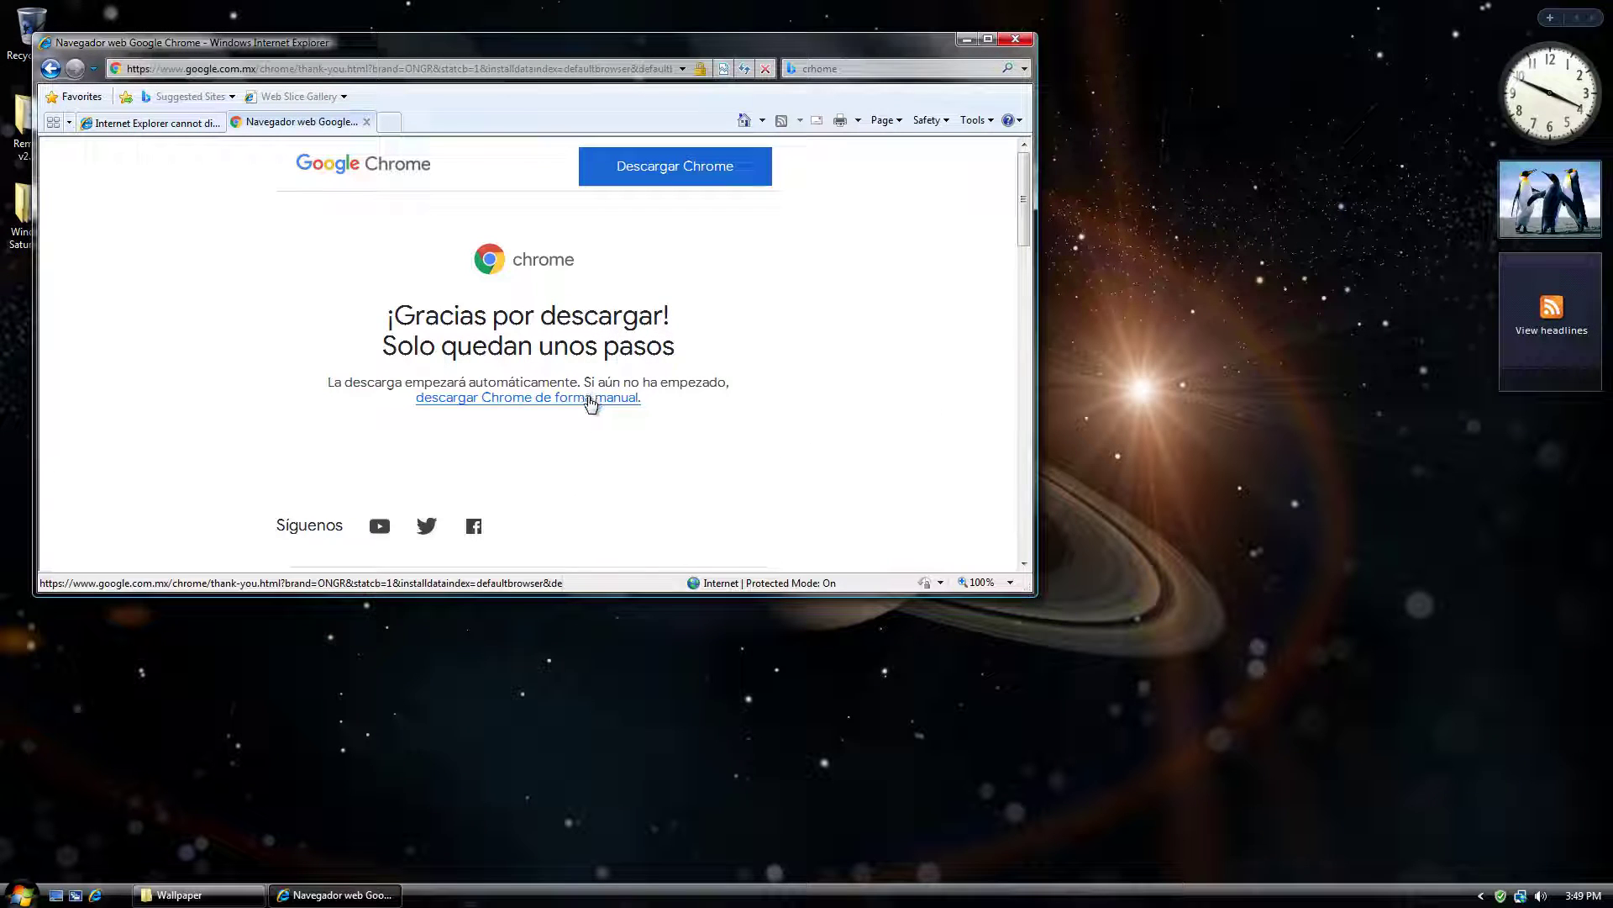
Download ChromeSetup.exe manually, save it in the Downloads folder and open that folder
left_click(592, 401)
left_click(852, 460)
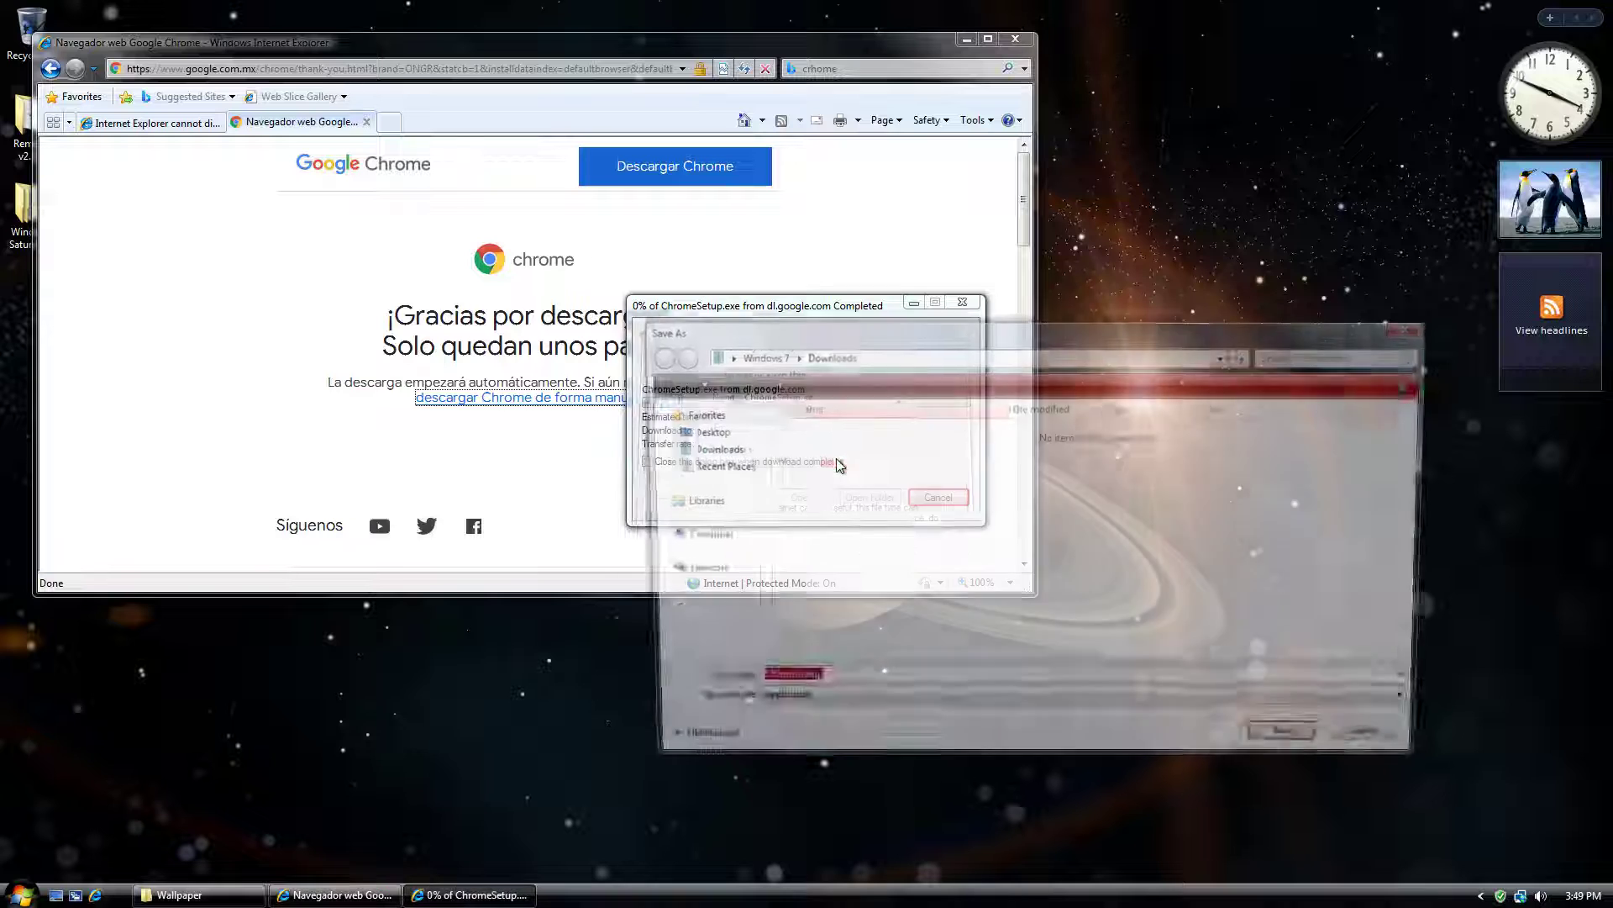
left_click(1299, 744)
left_click(872, 499)
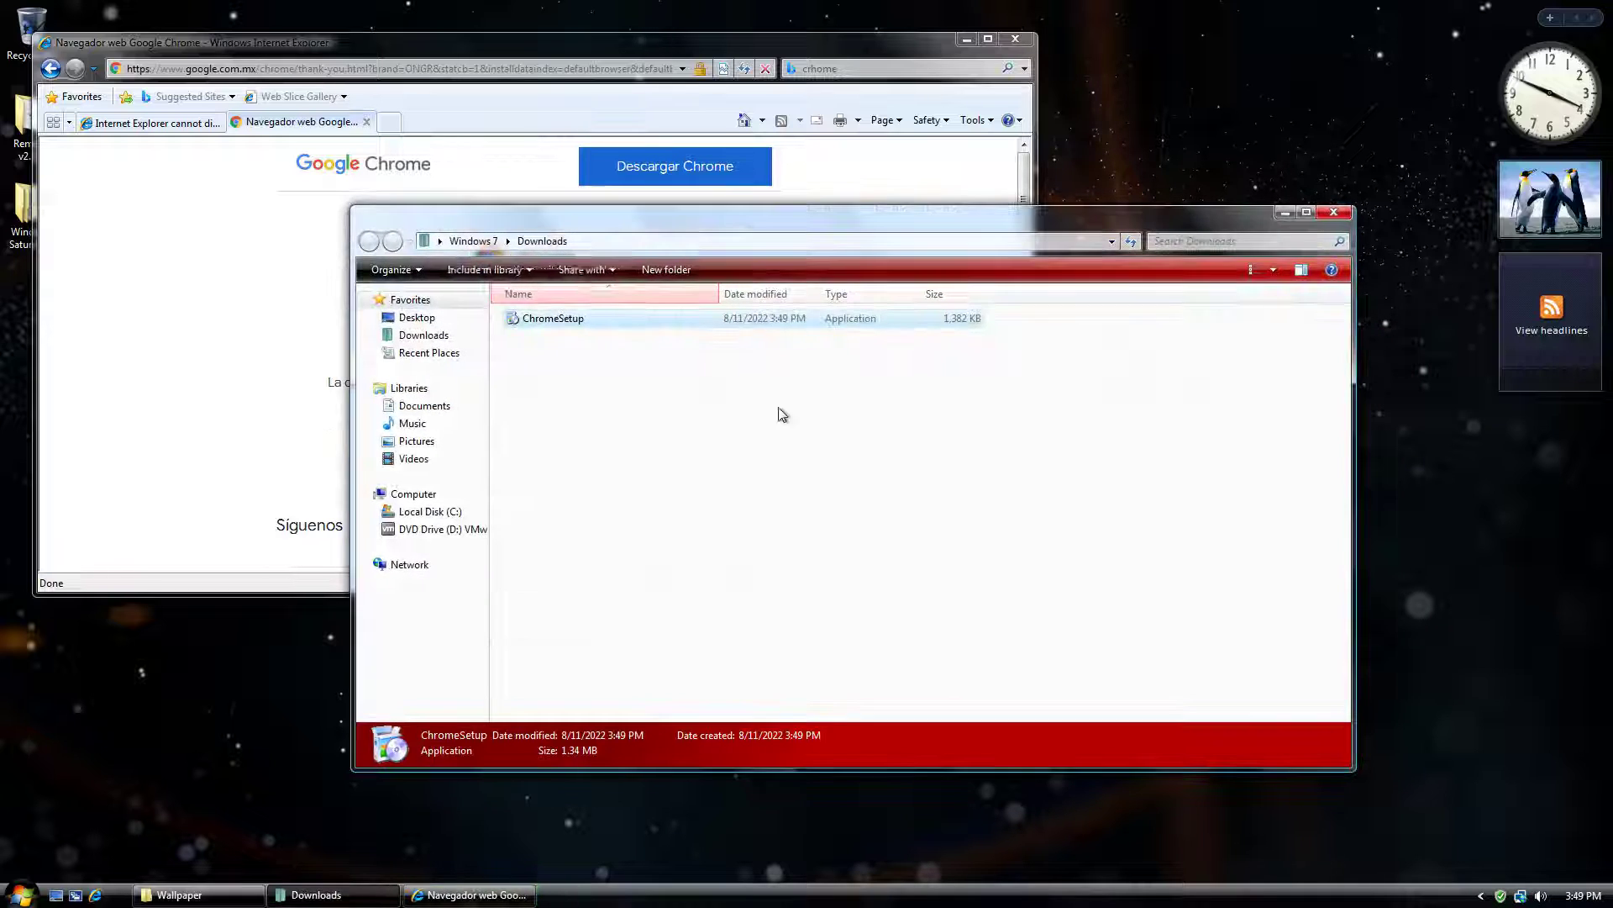
Run ChromeSetup and allow it to make changes, then close all Internet Explorer tabs and the Downloads window
double_click(673, 324)
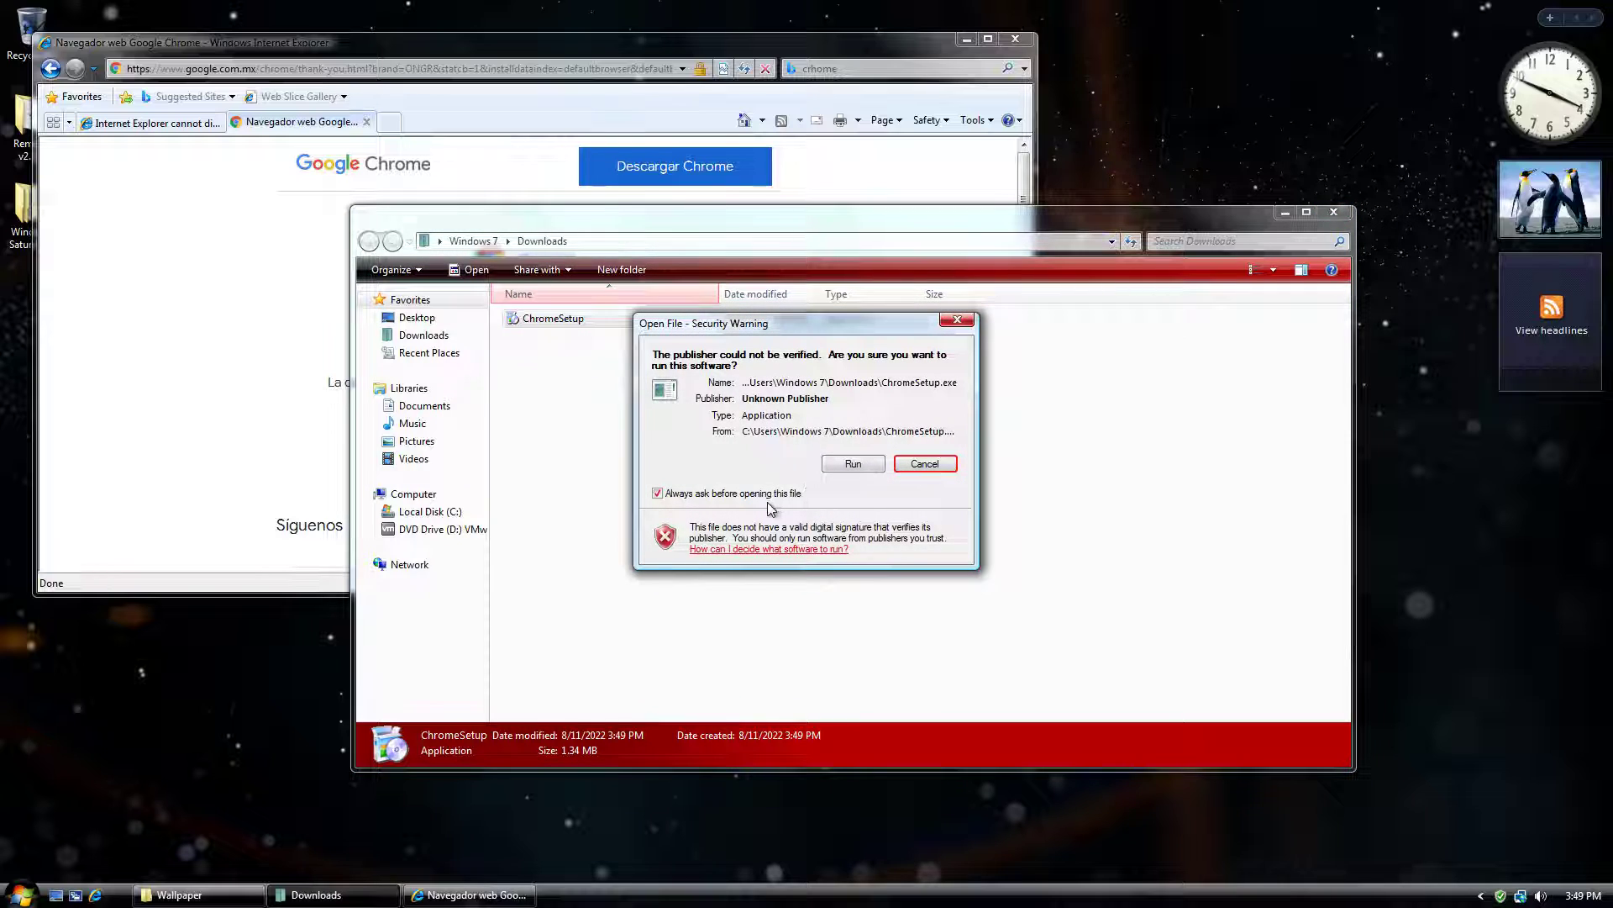
left_click(858, 463)
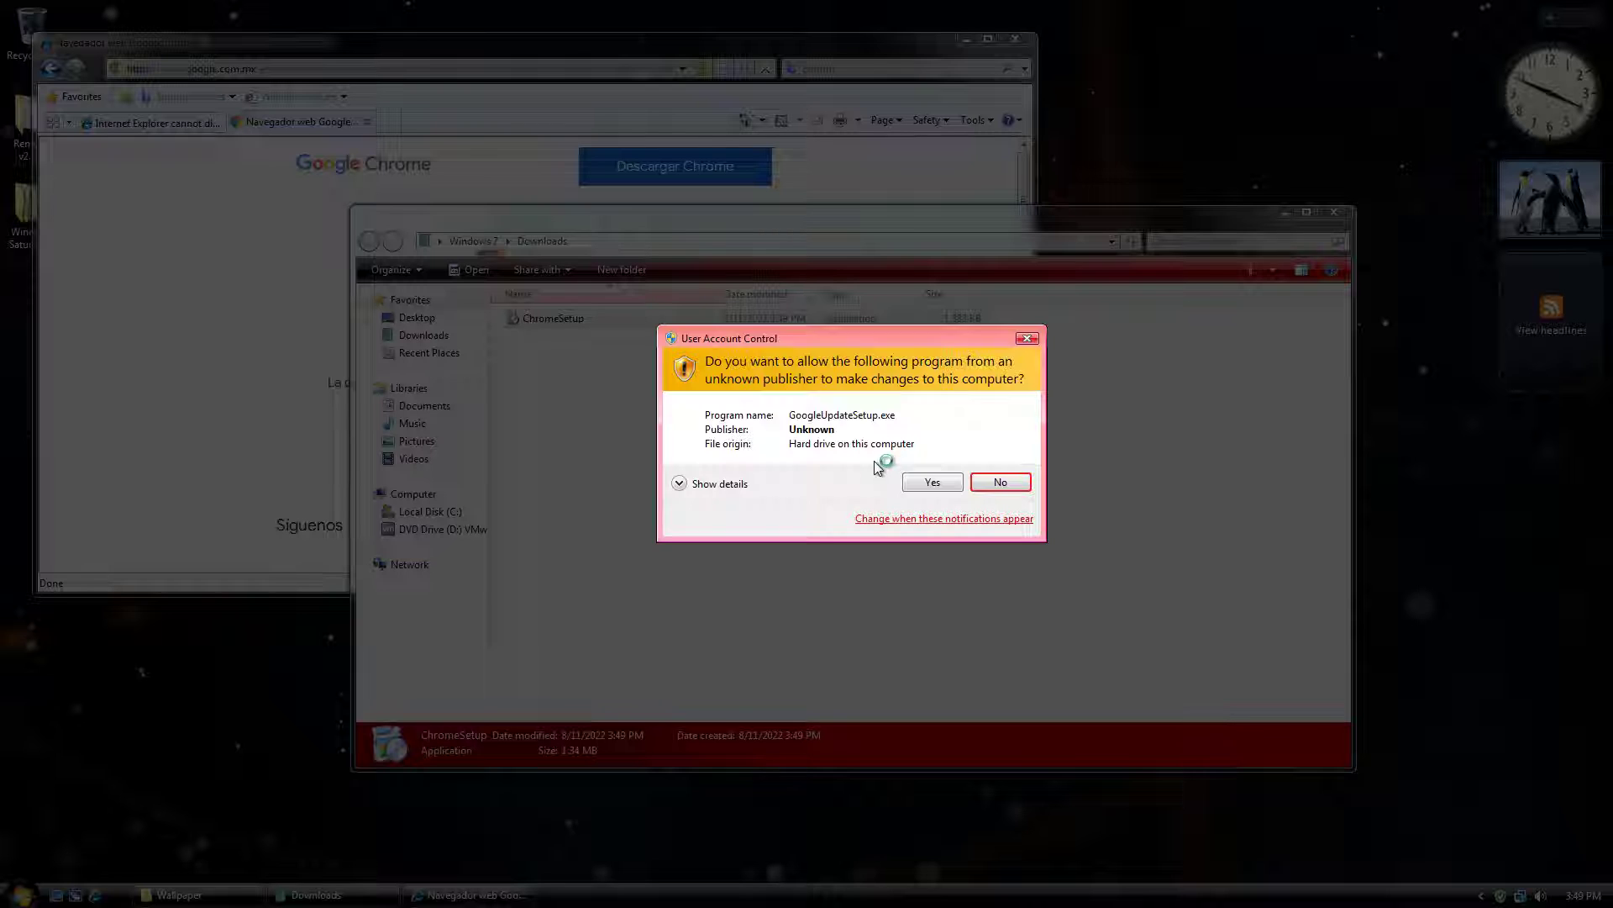
left_click(925, 491)
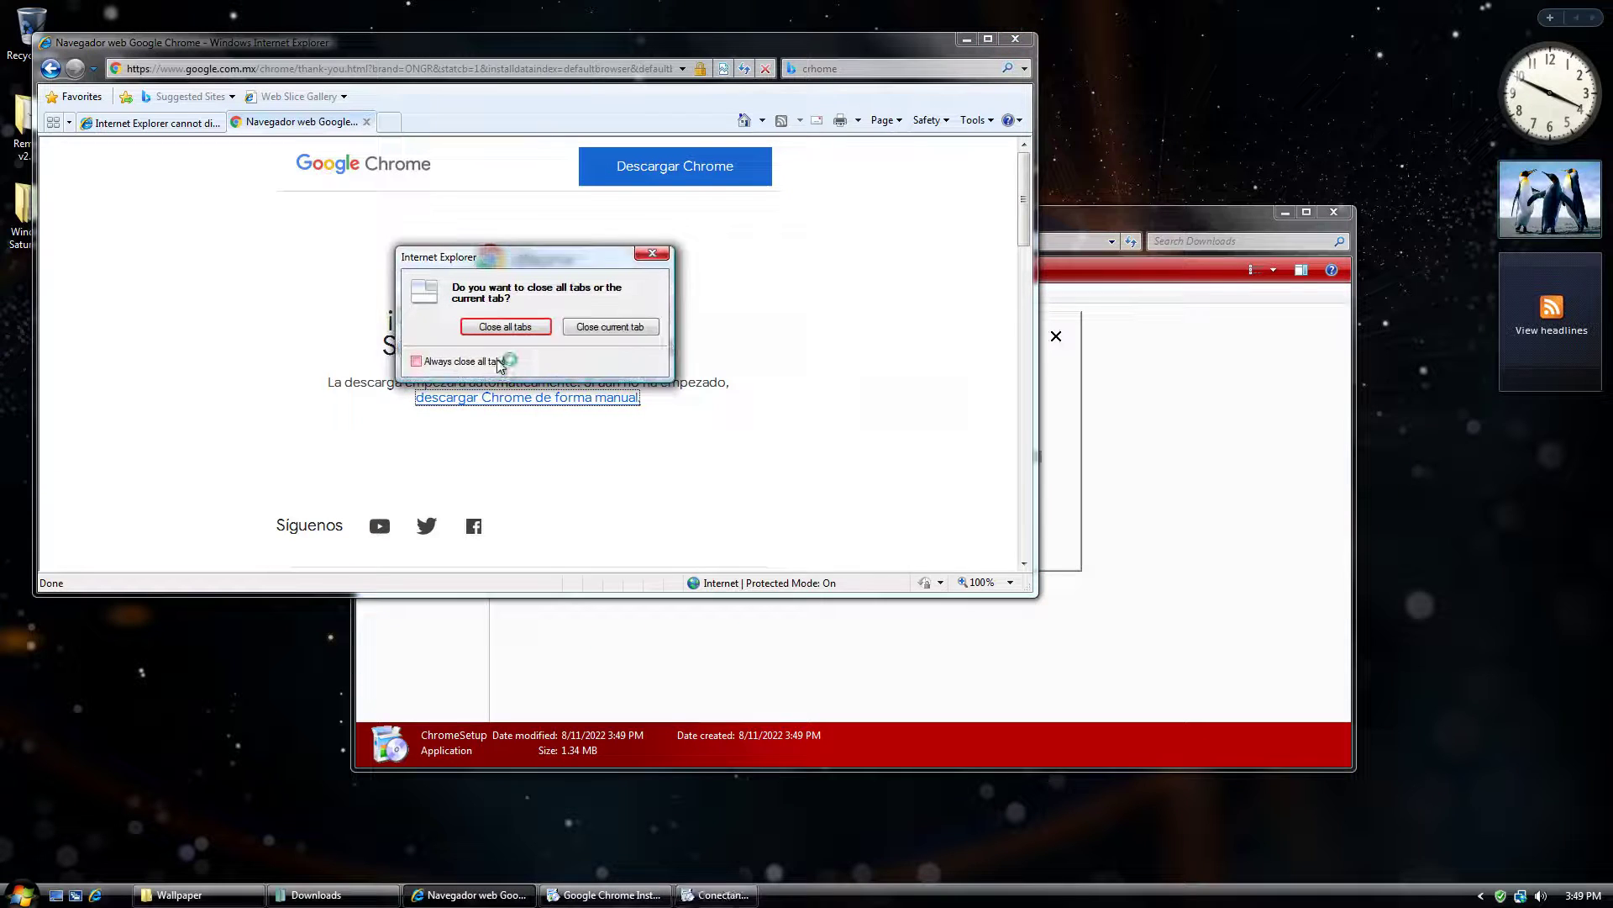
left_click(505, 327)
left_click(1333, 211)
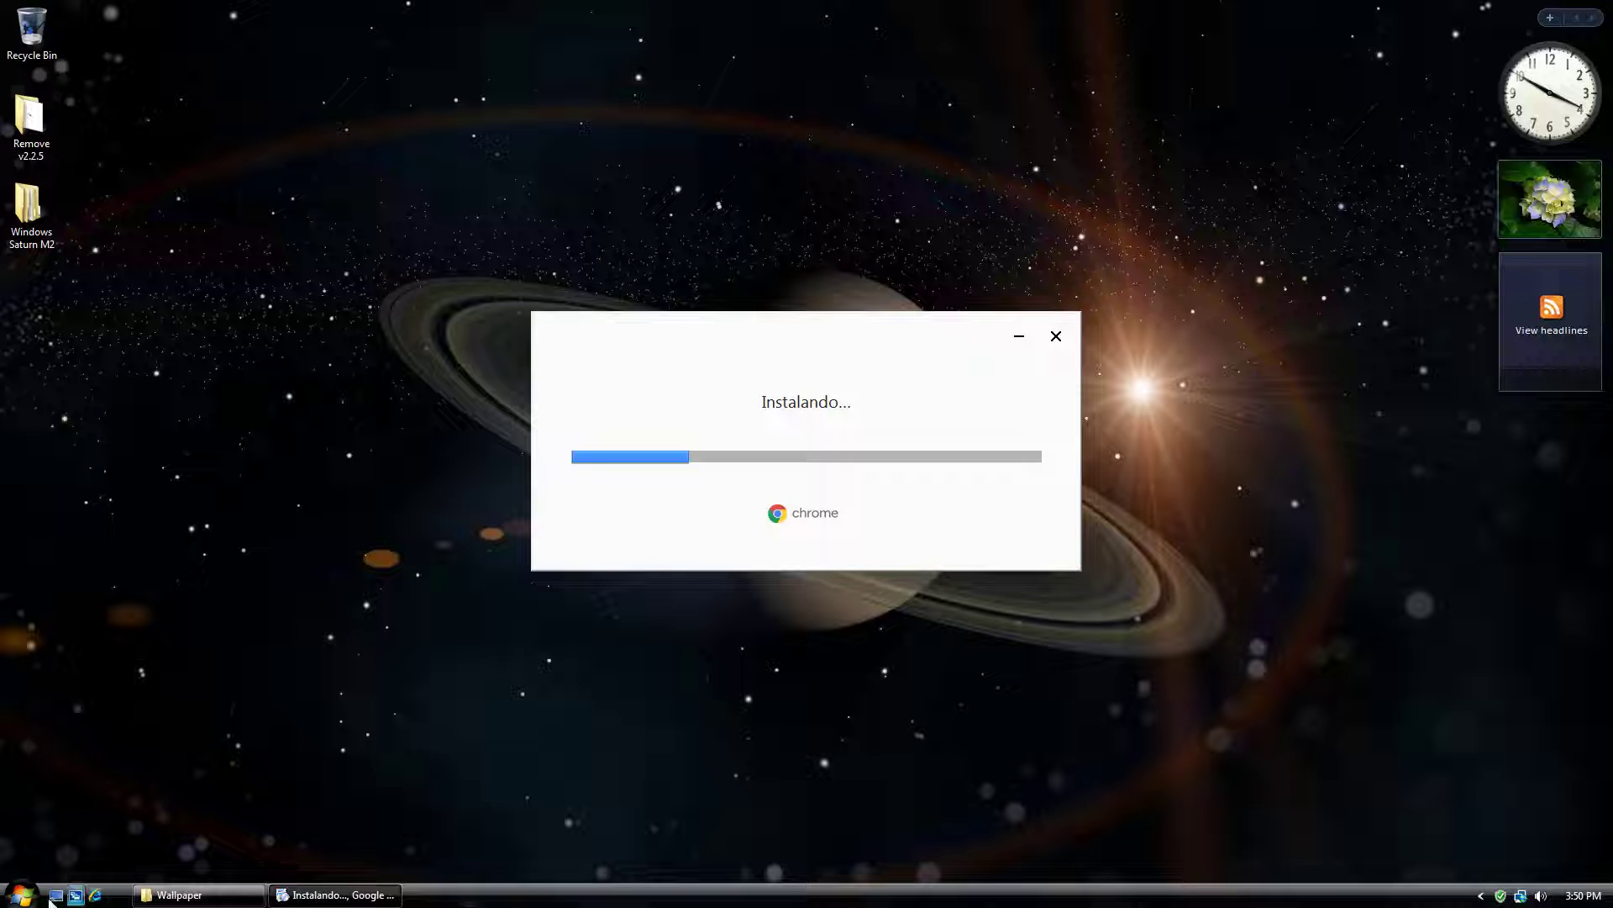
left_click(18, 895)
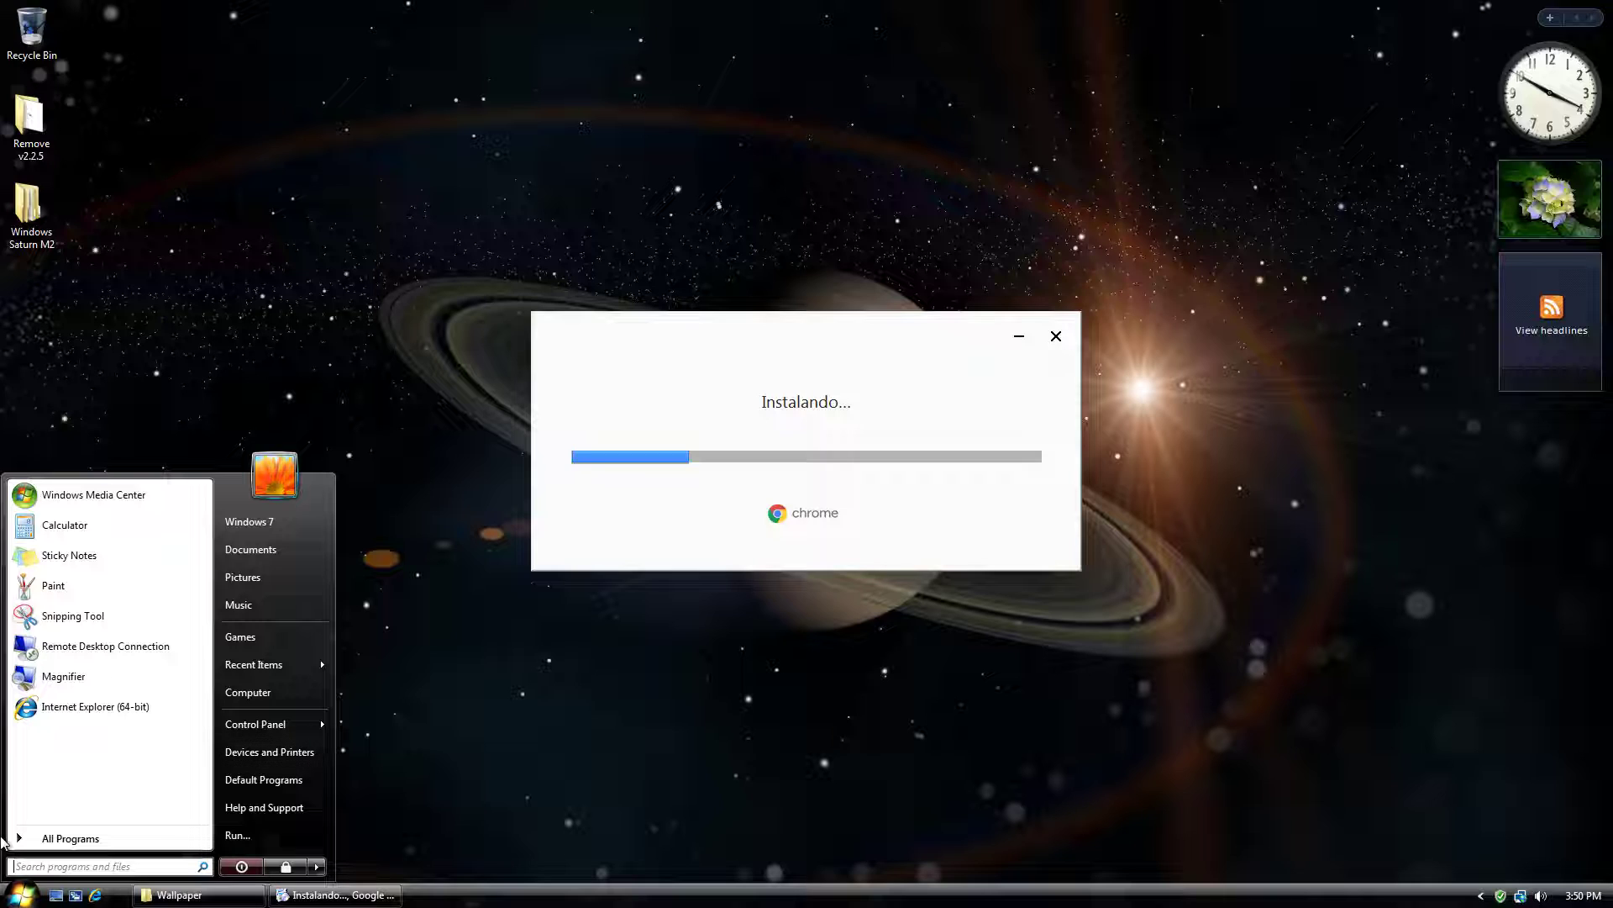
left_click(587, 411)
key("super")
left_click(462, 596)
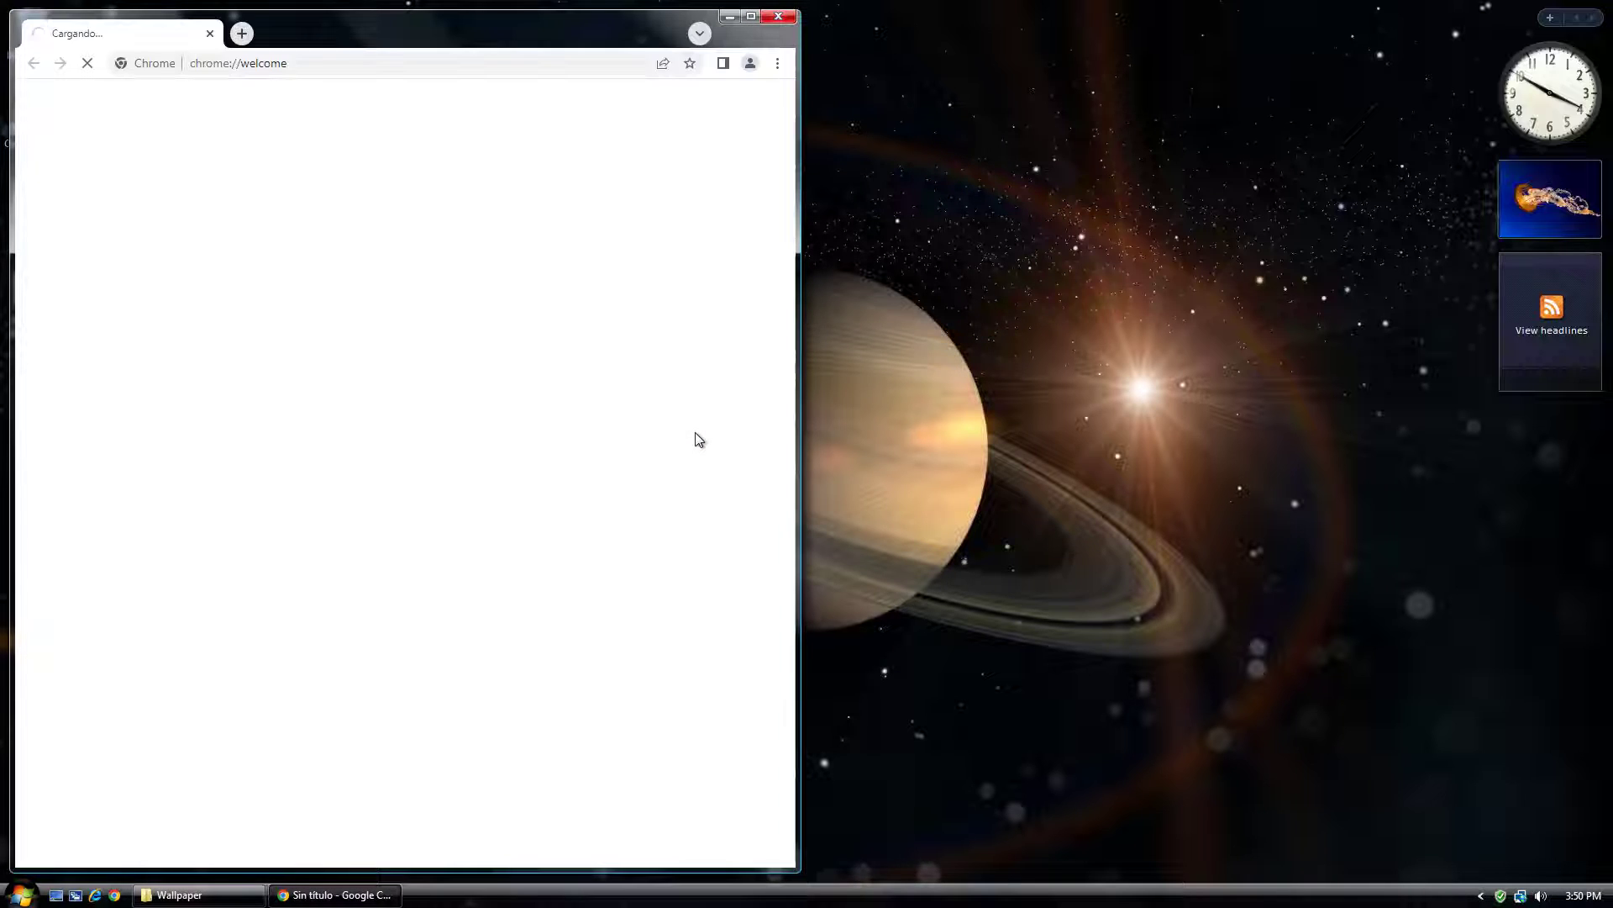
Maximize the Chrome window, open a new tab and close the welcome tab
left_click(749, 17)
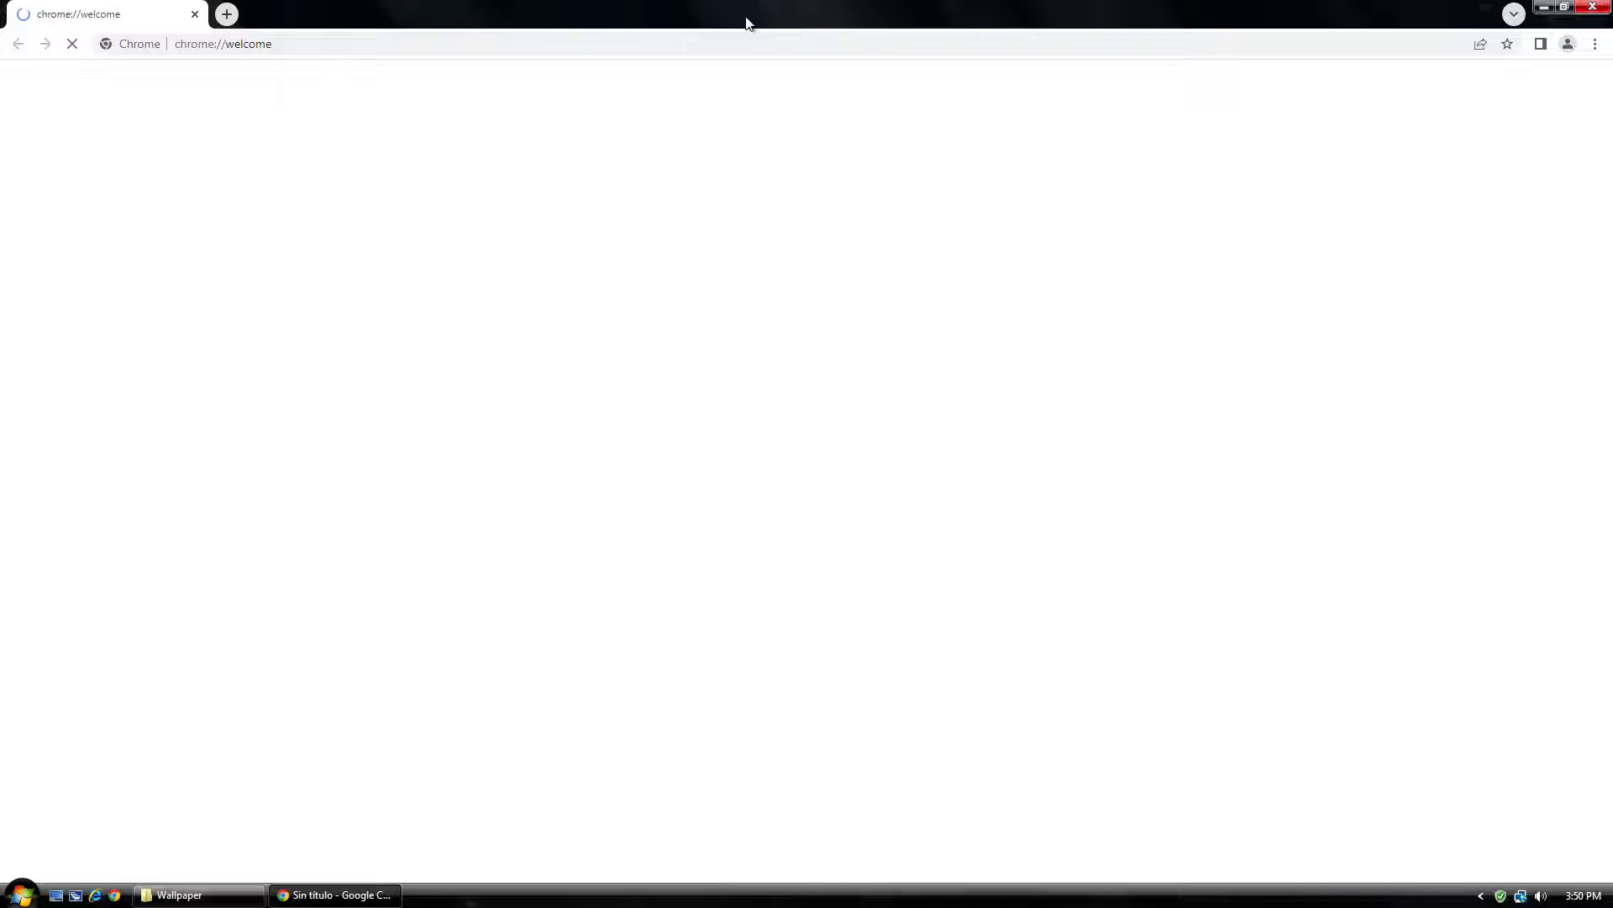
left_click(227, 15)
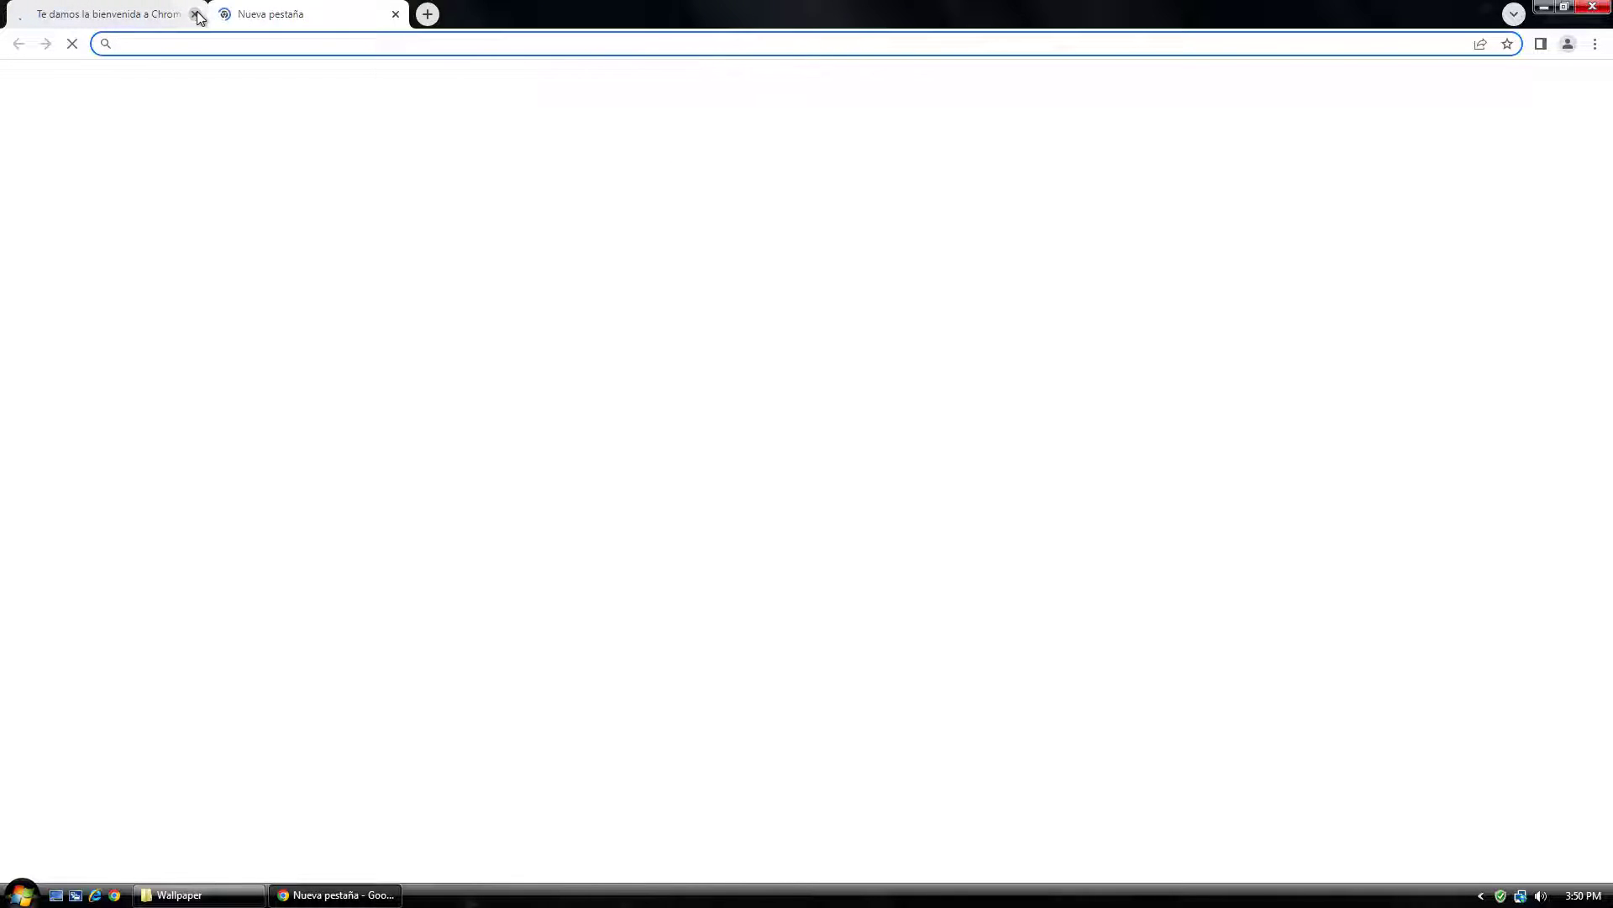
left_click(196, 14)
Search Google for "microsoft net framework 4.5 1 sin conexion" to find the offline installer
left_click(654, 331)
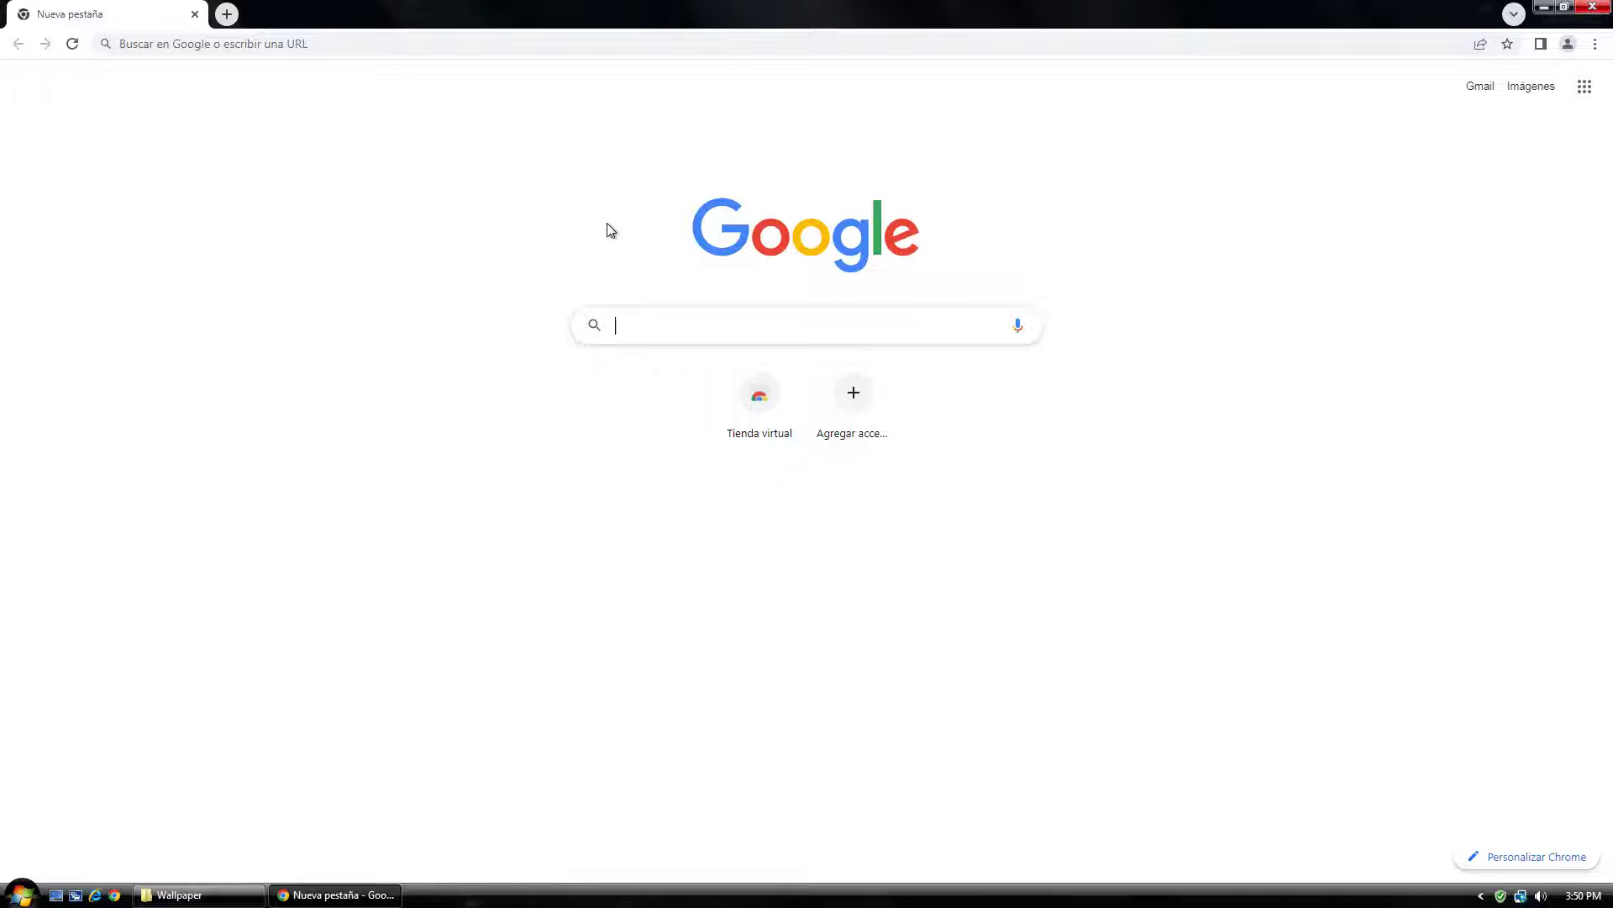
type("net.fre")
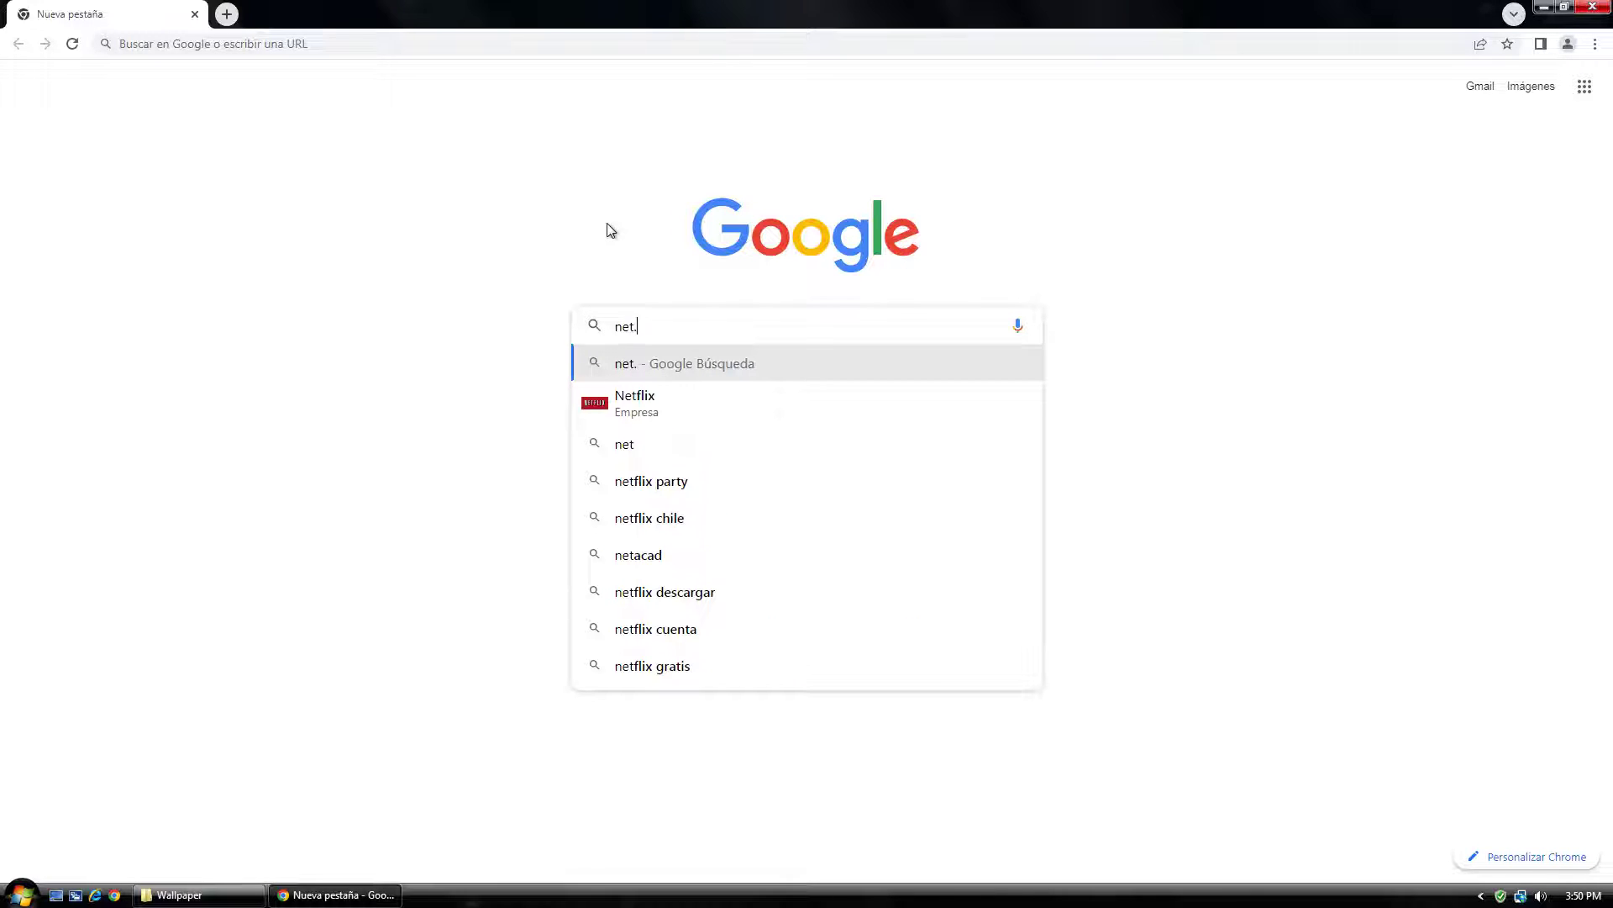
key("BackSpace")
key("BackSpace")
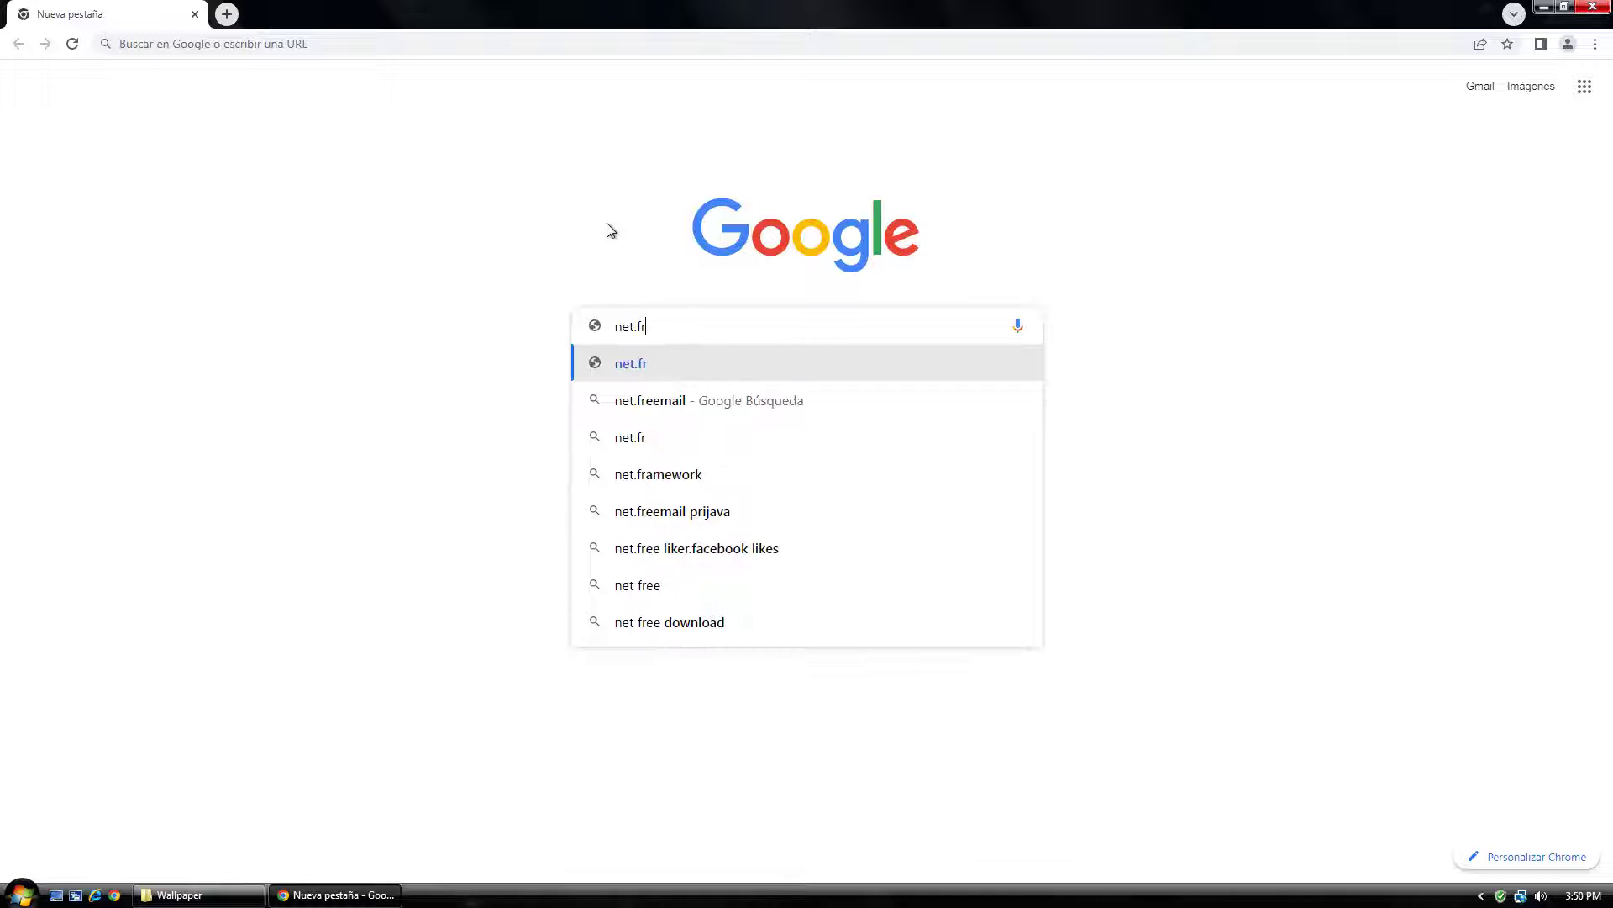
key("Down")
key("Down")
key("Down")
key("Down")
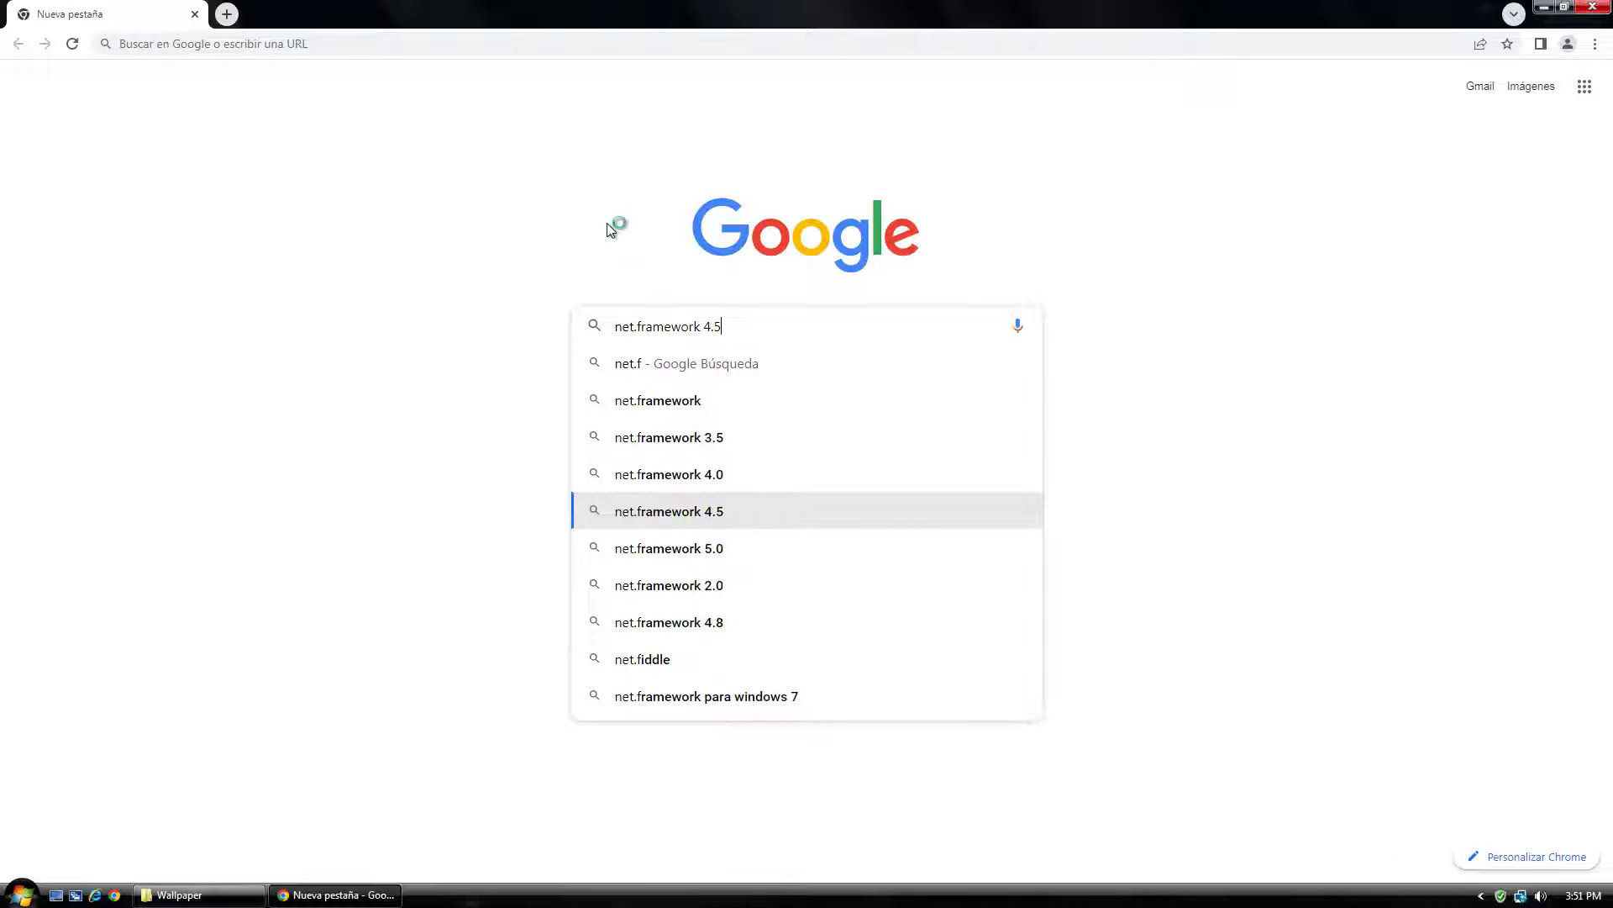
type(".1")
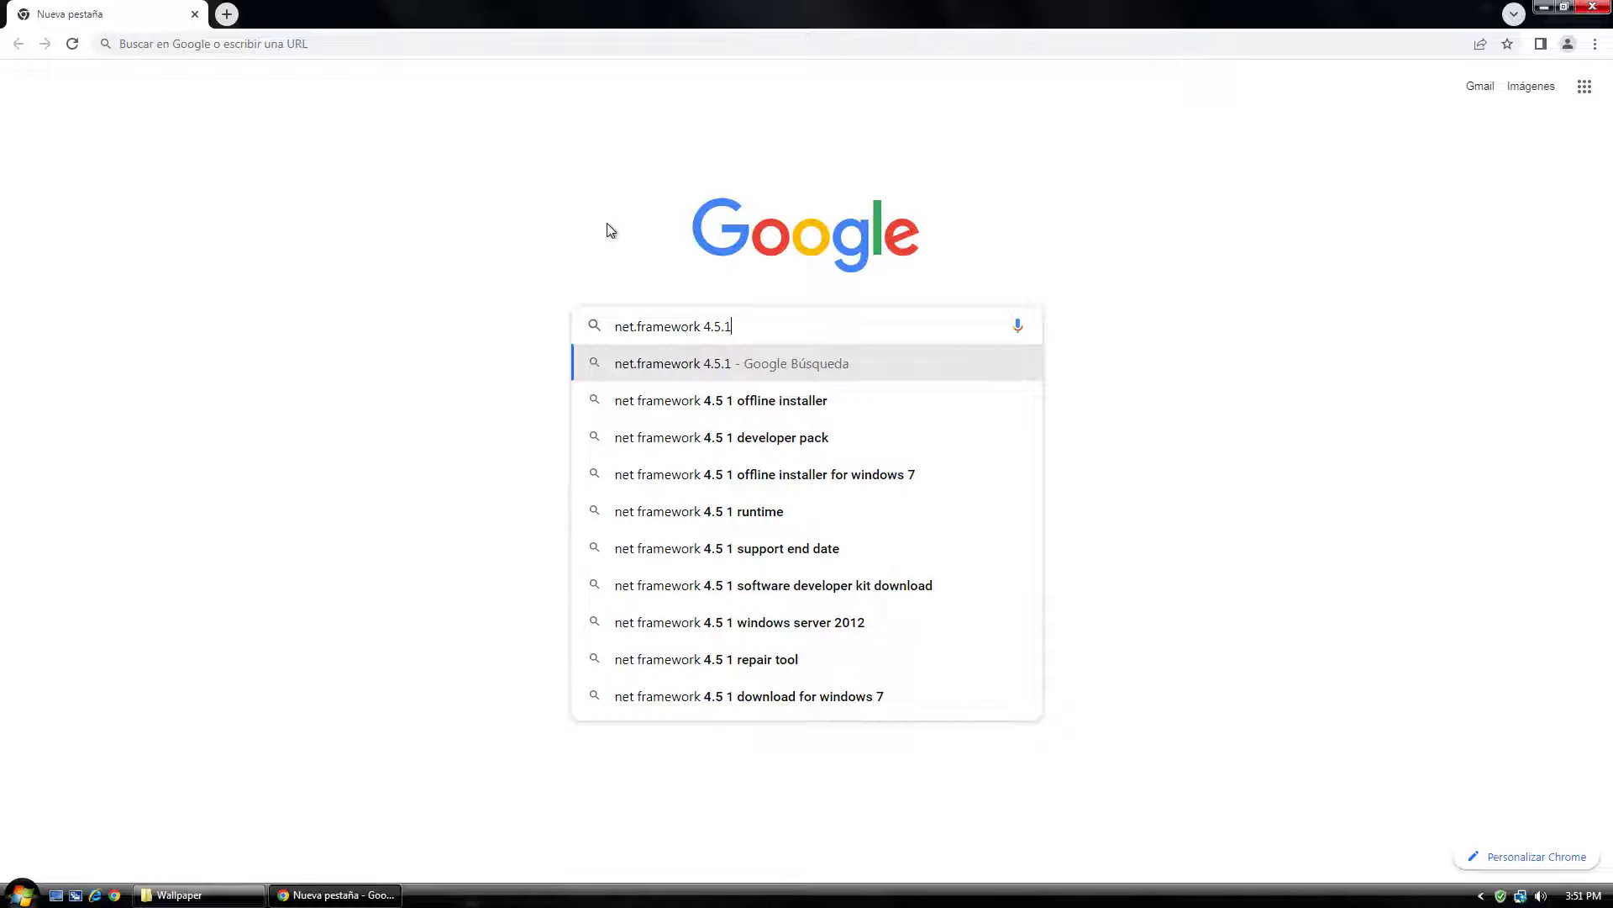
type(" s")
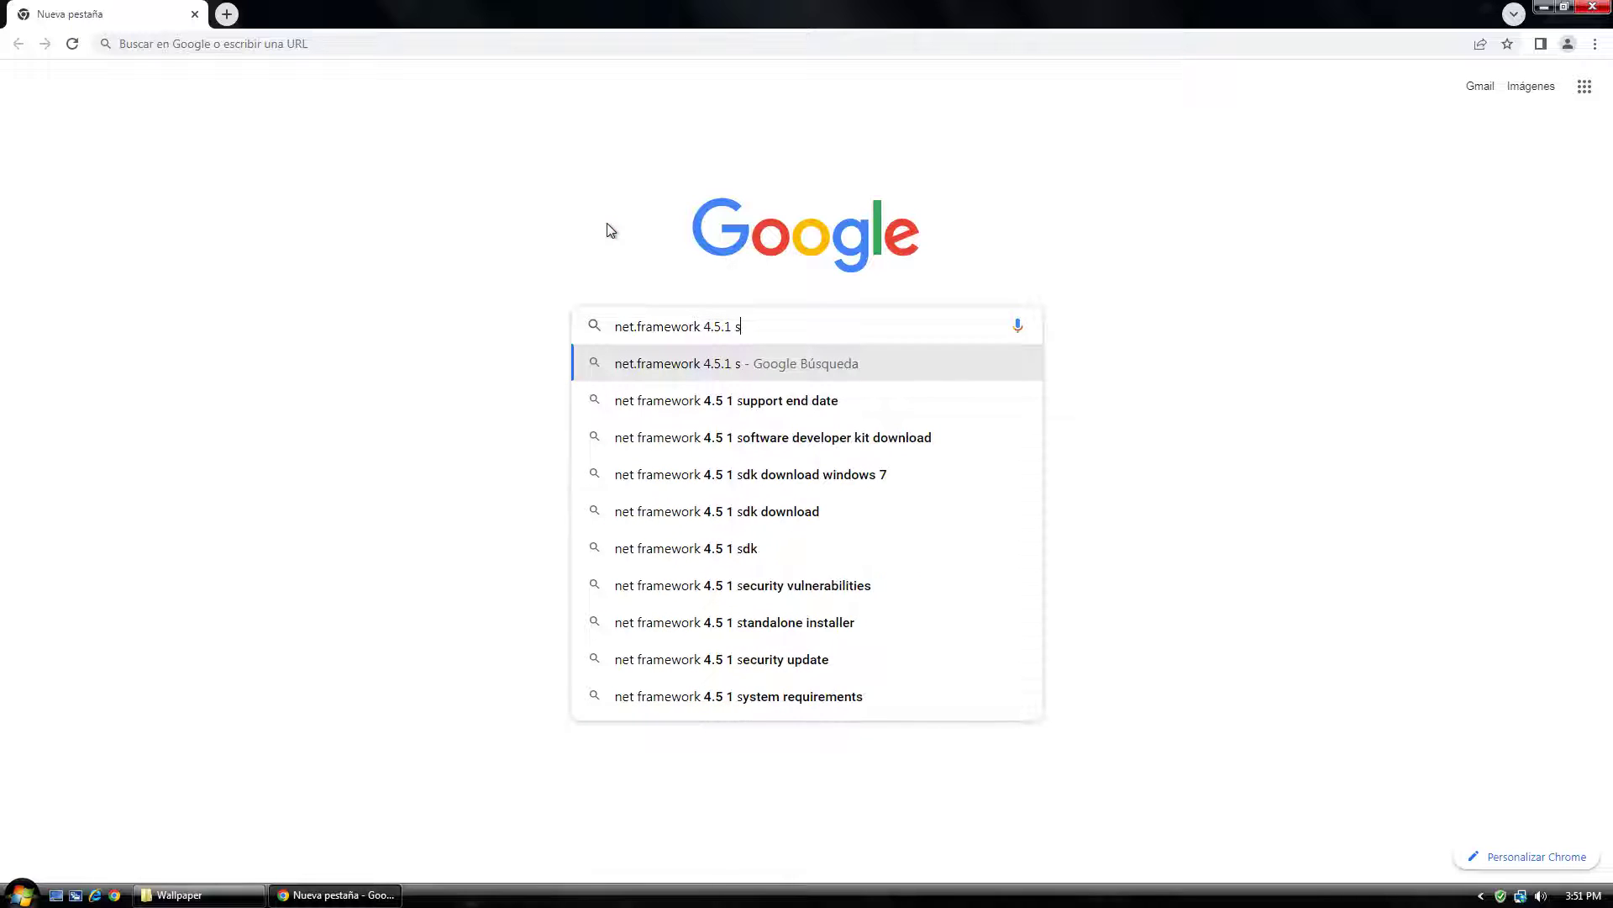
type("in")
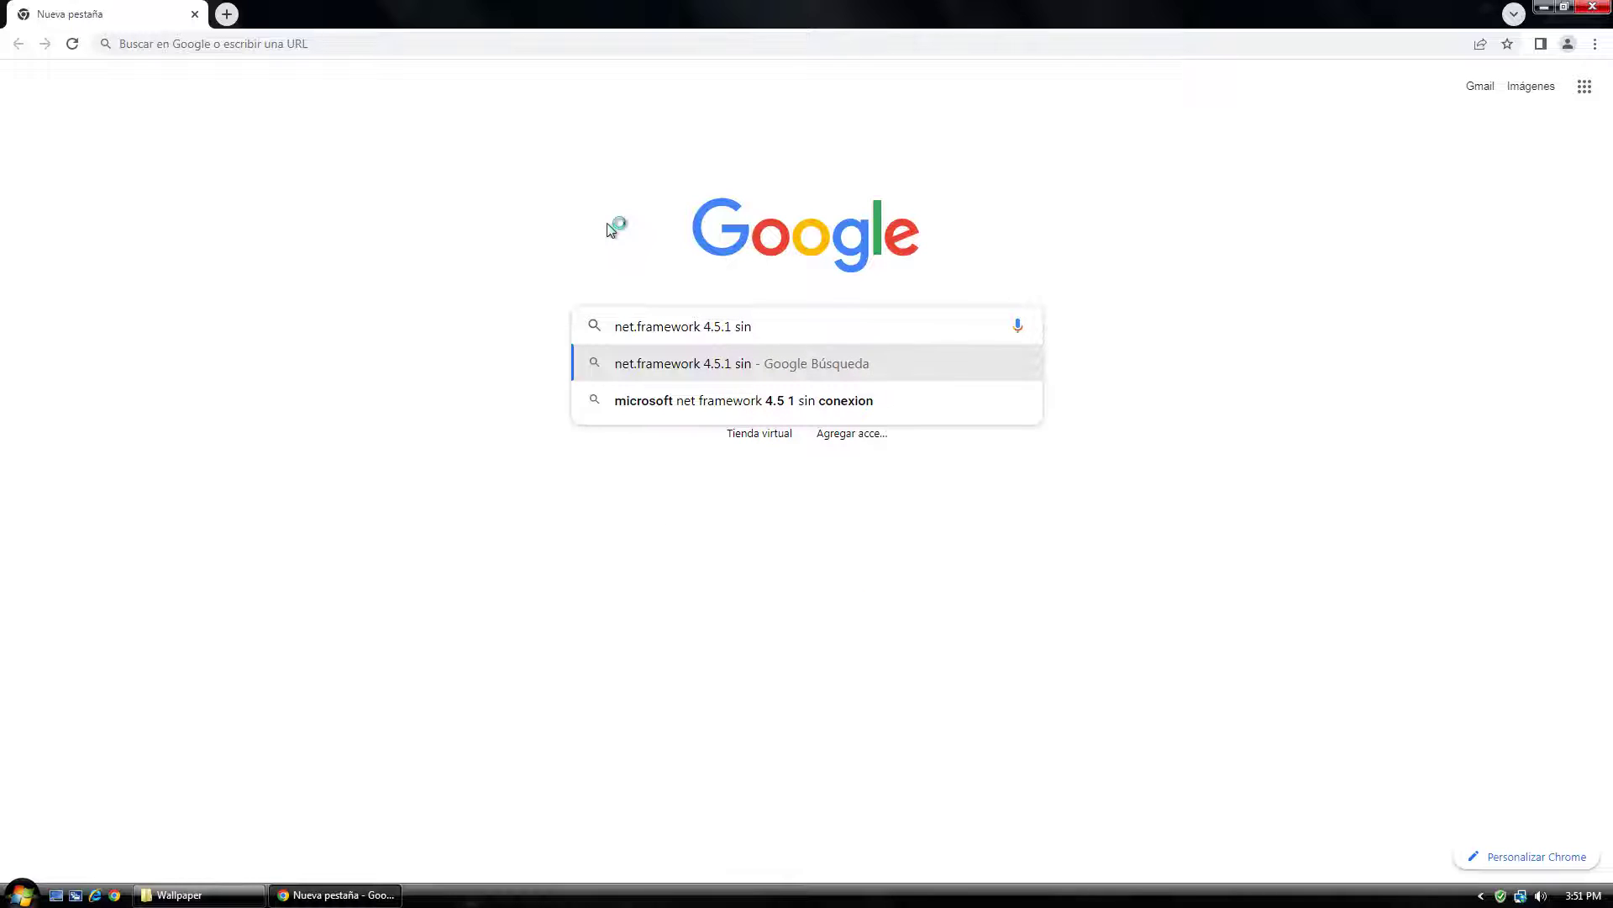
key("Down")
key("Return")
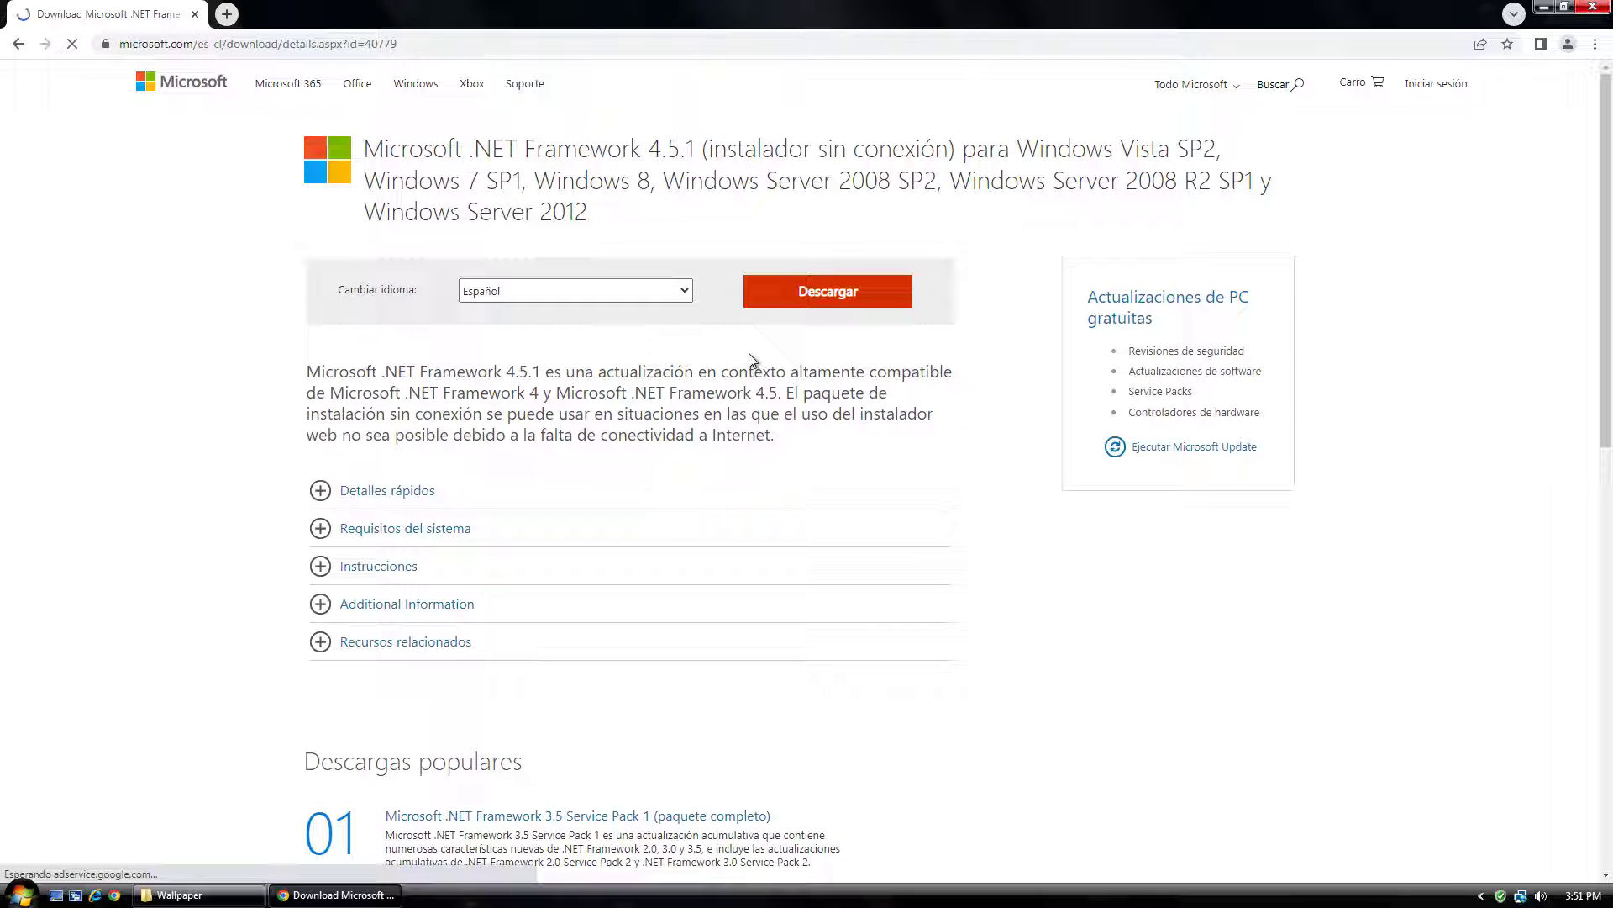
Download the Microsoft .NET Framework 4.5.1 offline installer, using the manual link on the confirmation page
left_click(768, 306)
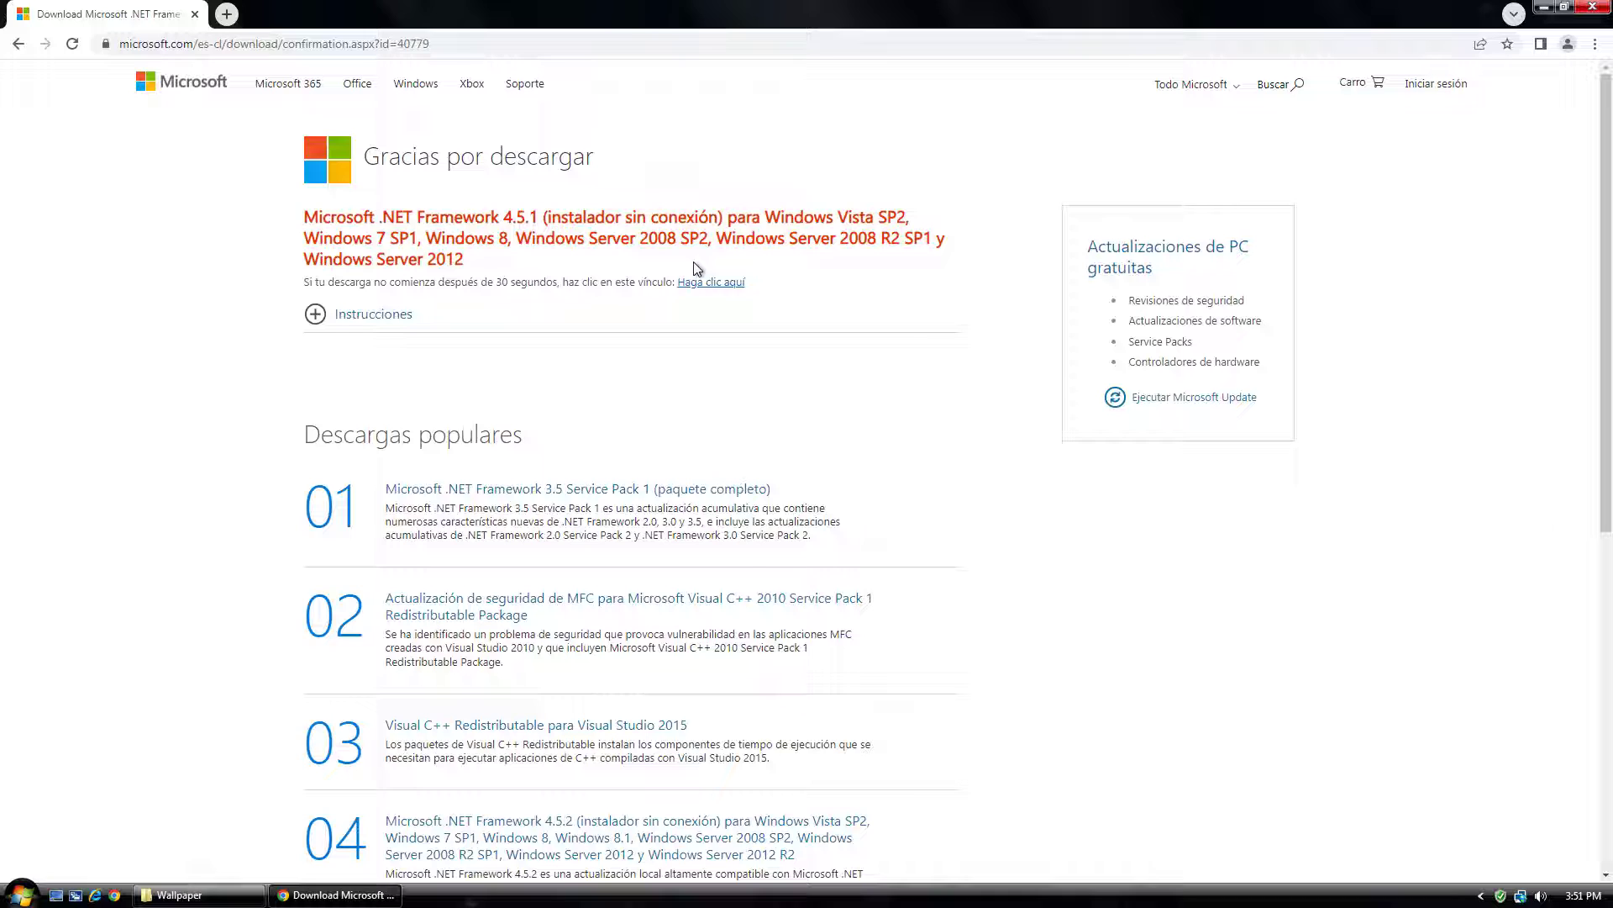
left_click(701, 284)
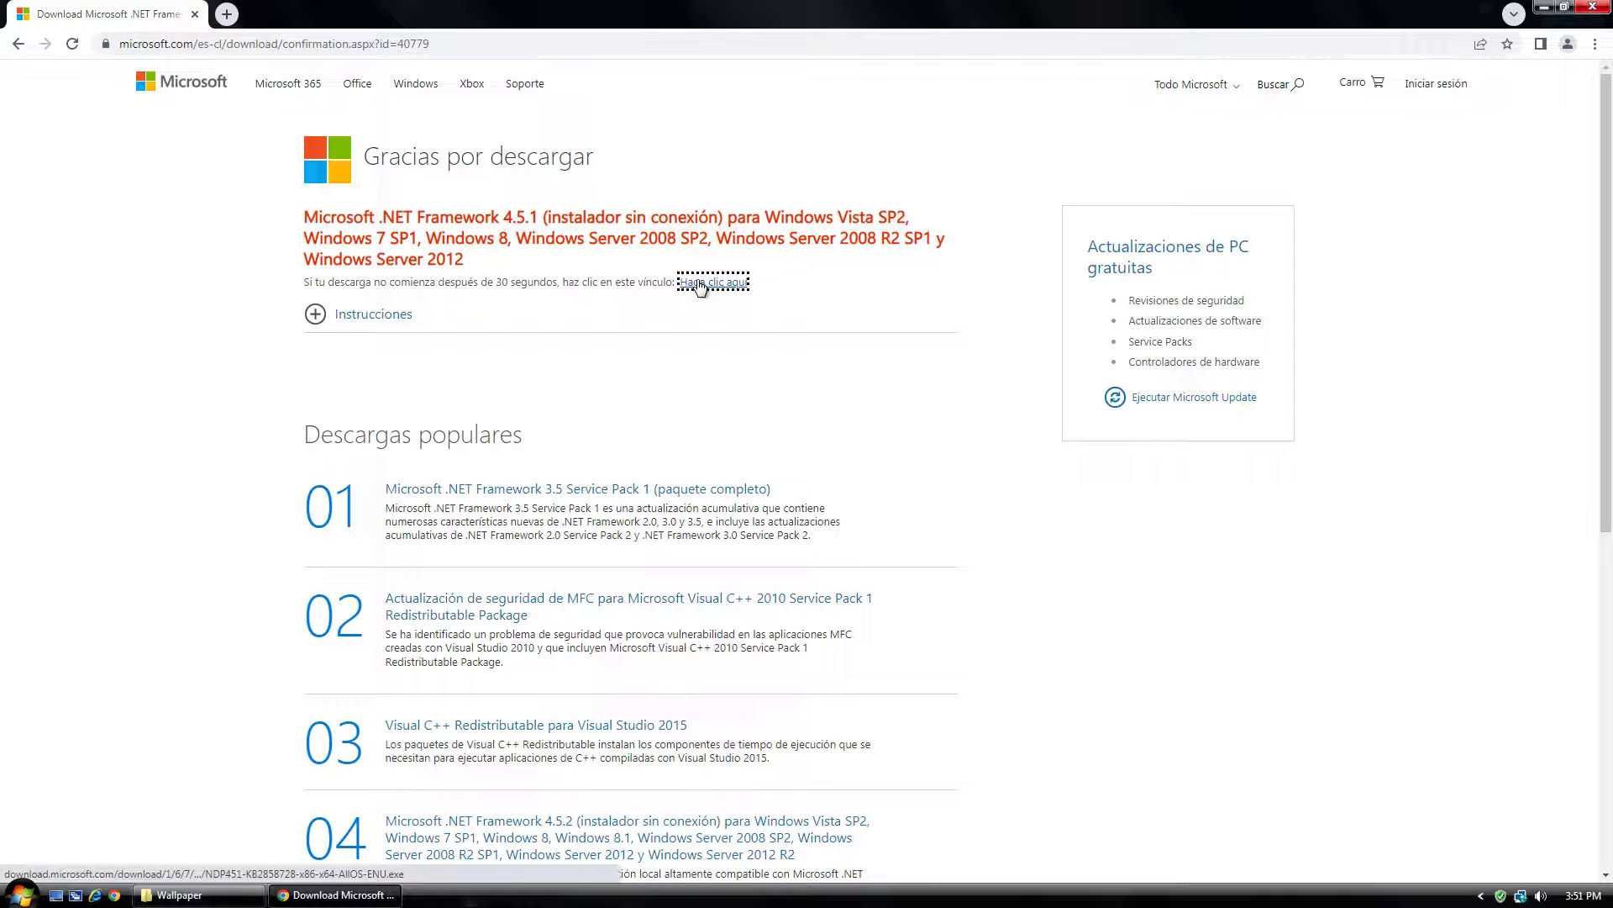
Retry the manual .NET Framework 4.5.1 download link, proceed past the certificate warning and open the browser's downloads list
left_click(682, 266)
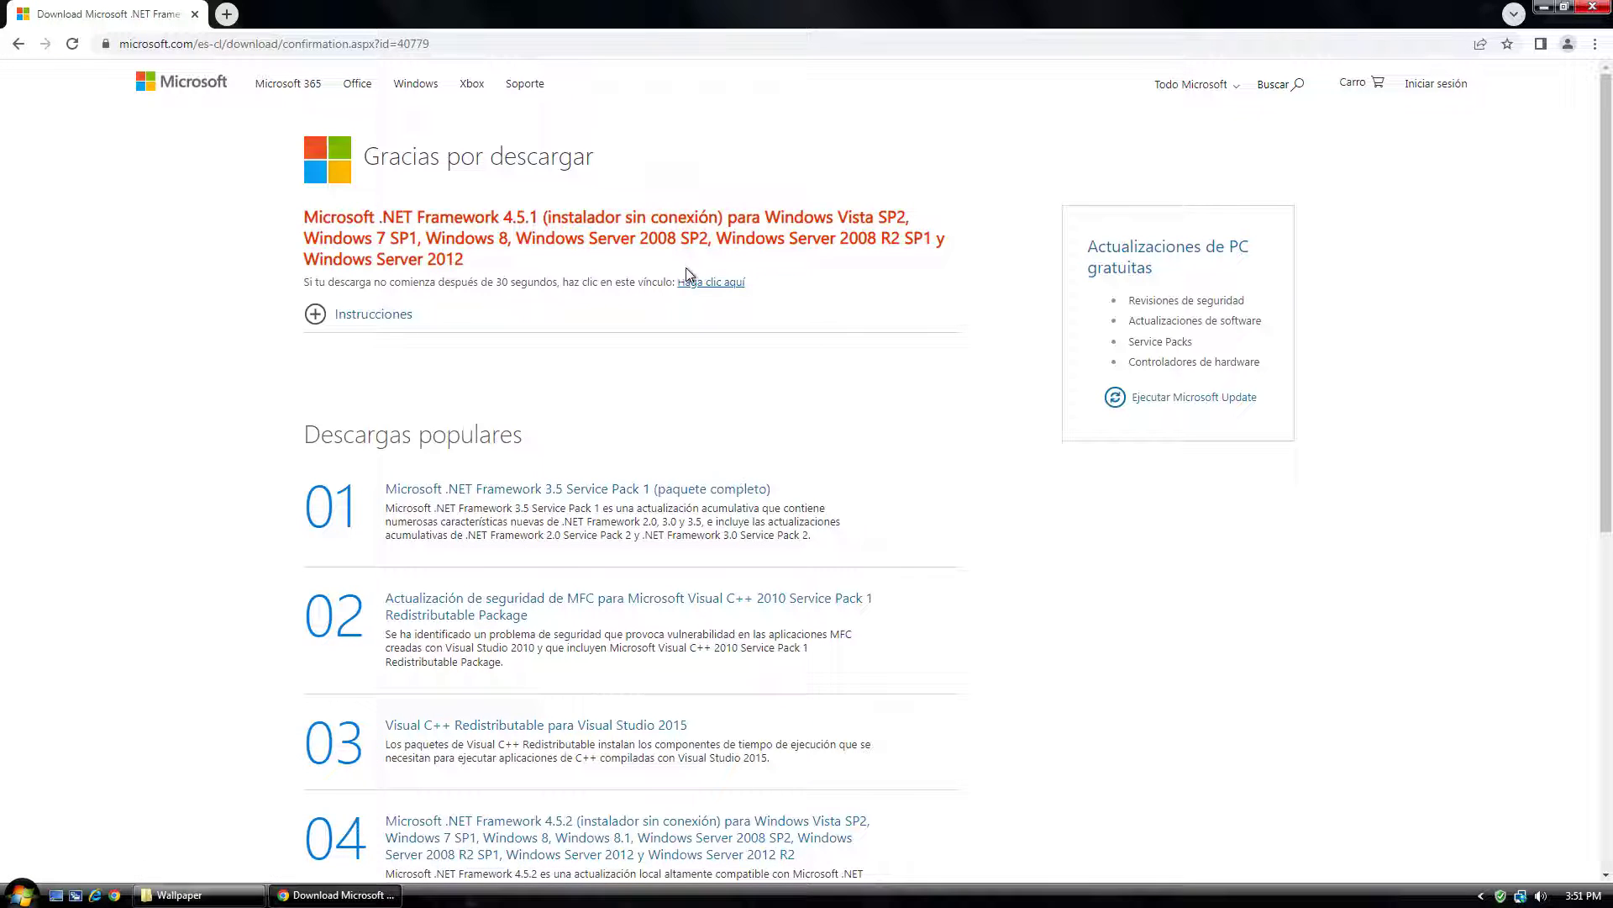
left_click(701, 282)
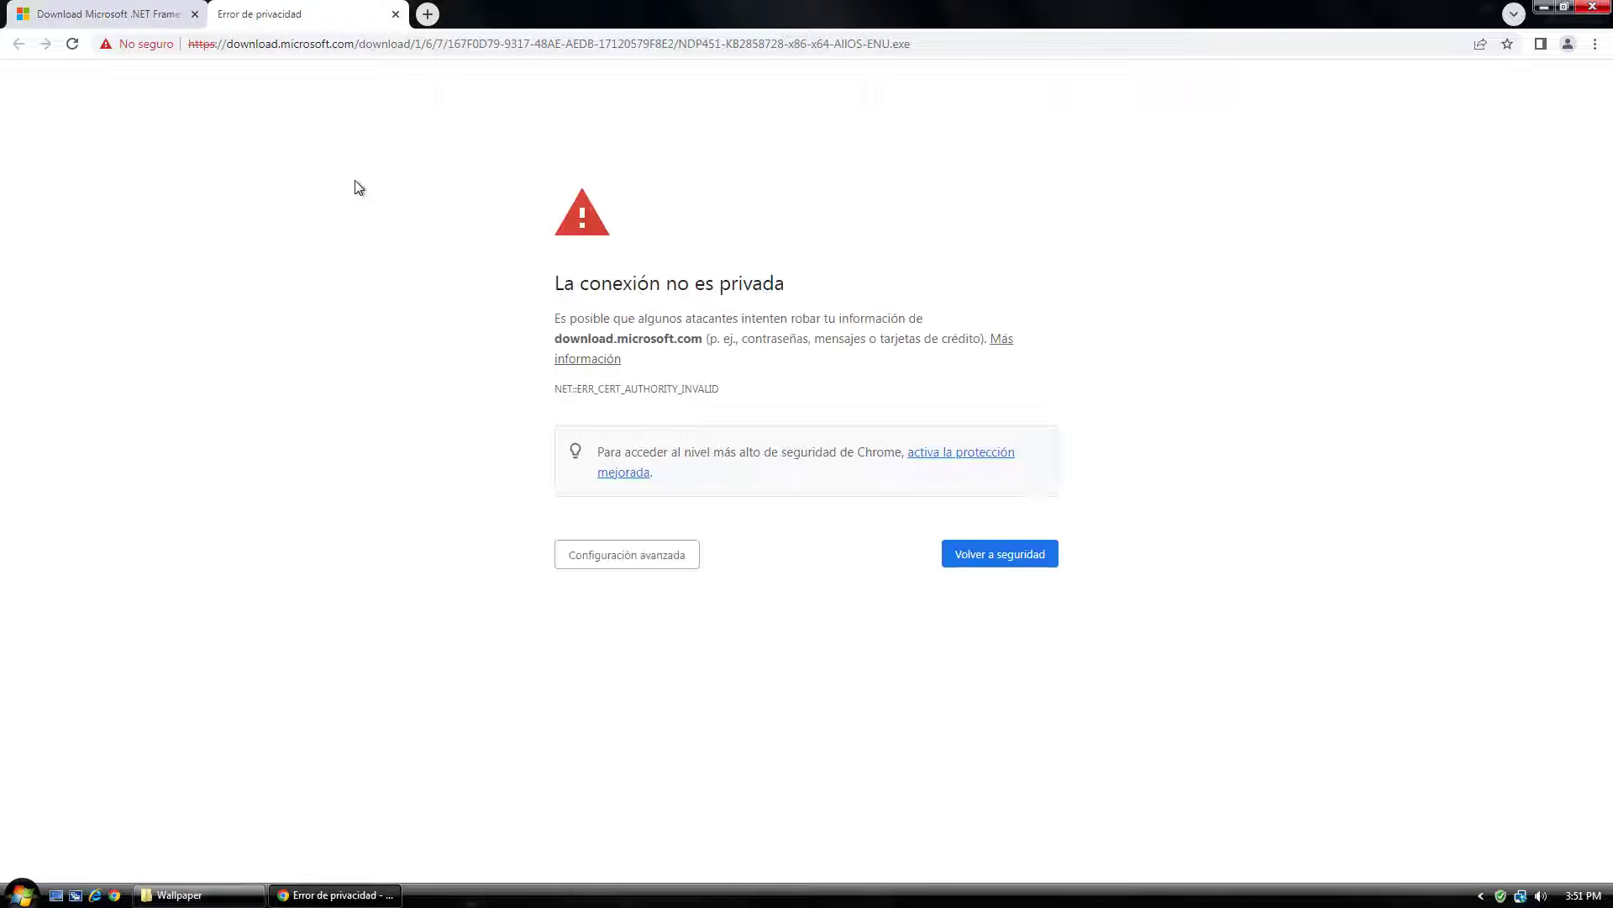
left_click(590, 572)
left_click(599, 691)
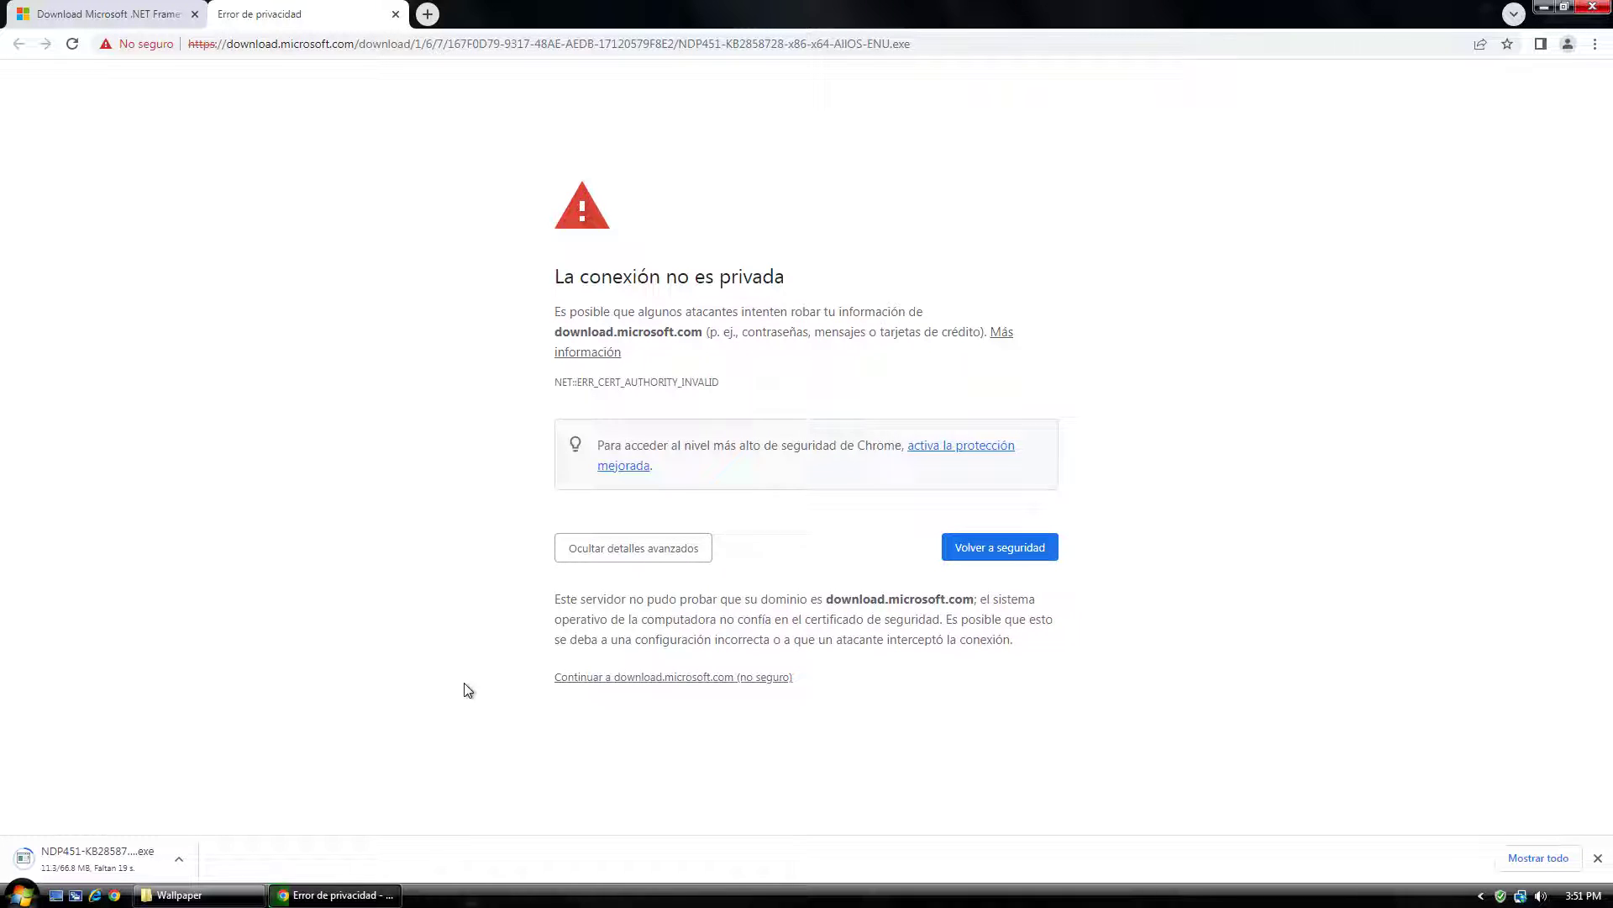
key("ctrl+j")
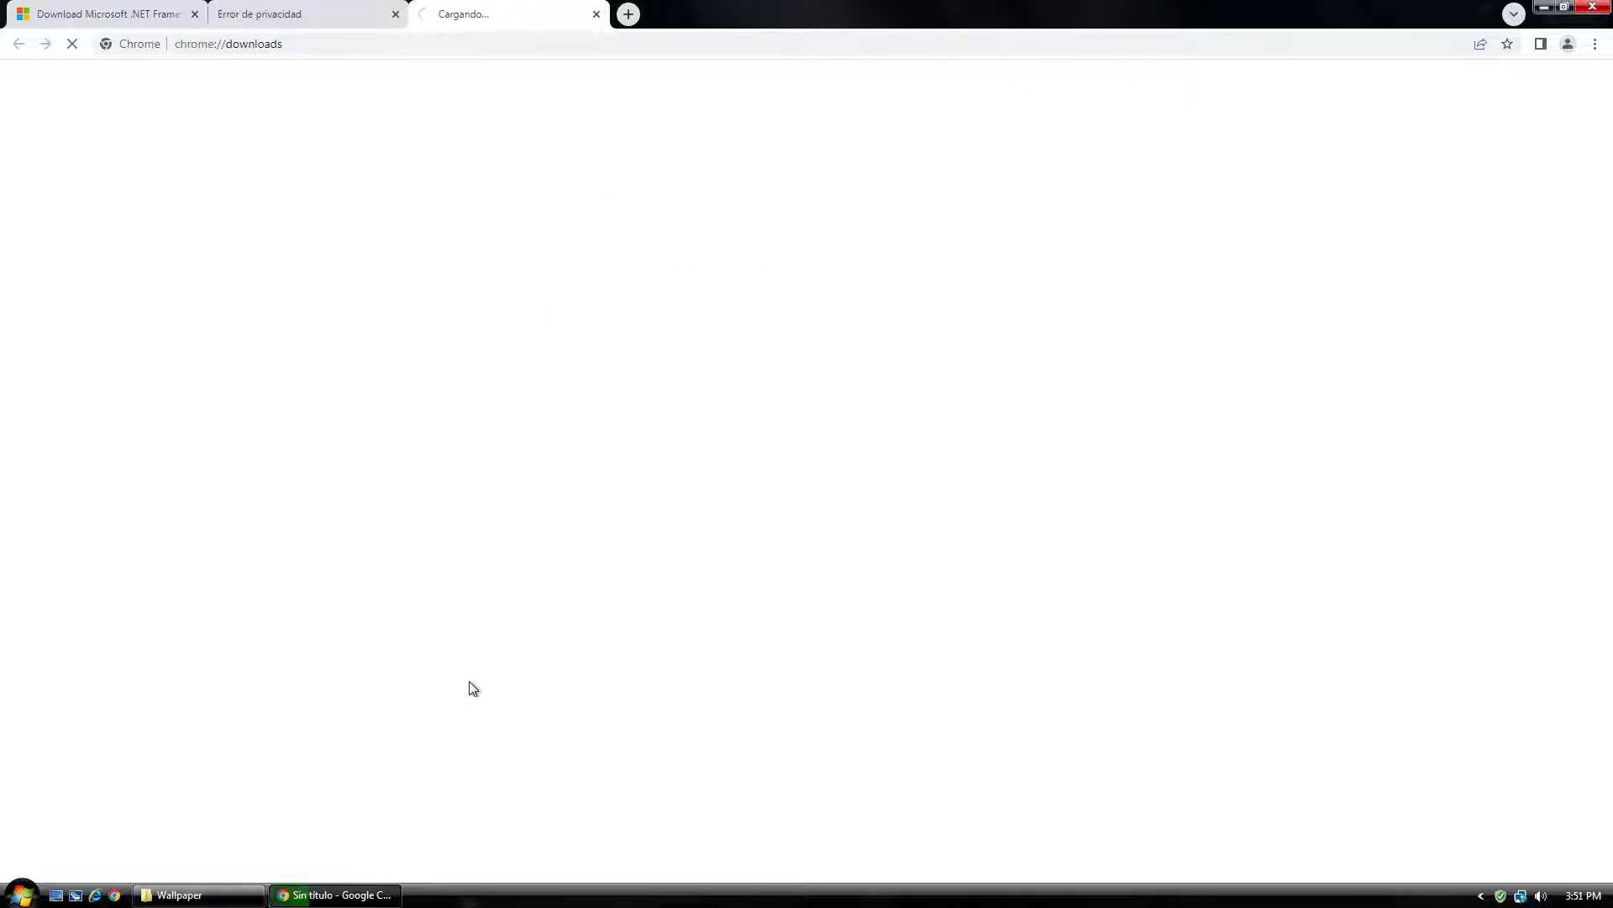
Follow the enhanced protection link on the privacy error page and set Safe Browsing to "Protección mejorada"
left_click(361, 15)
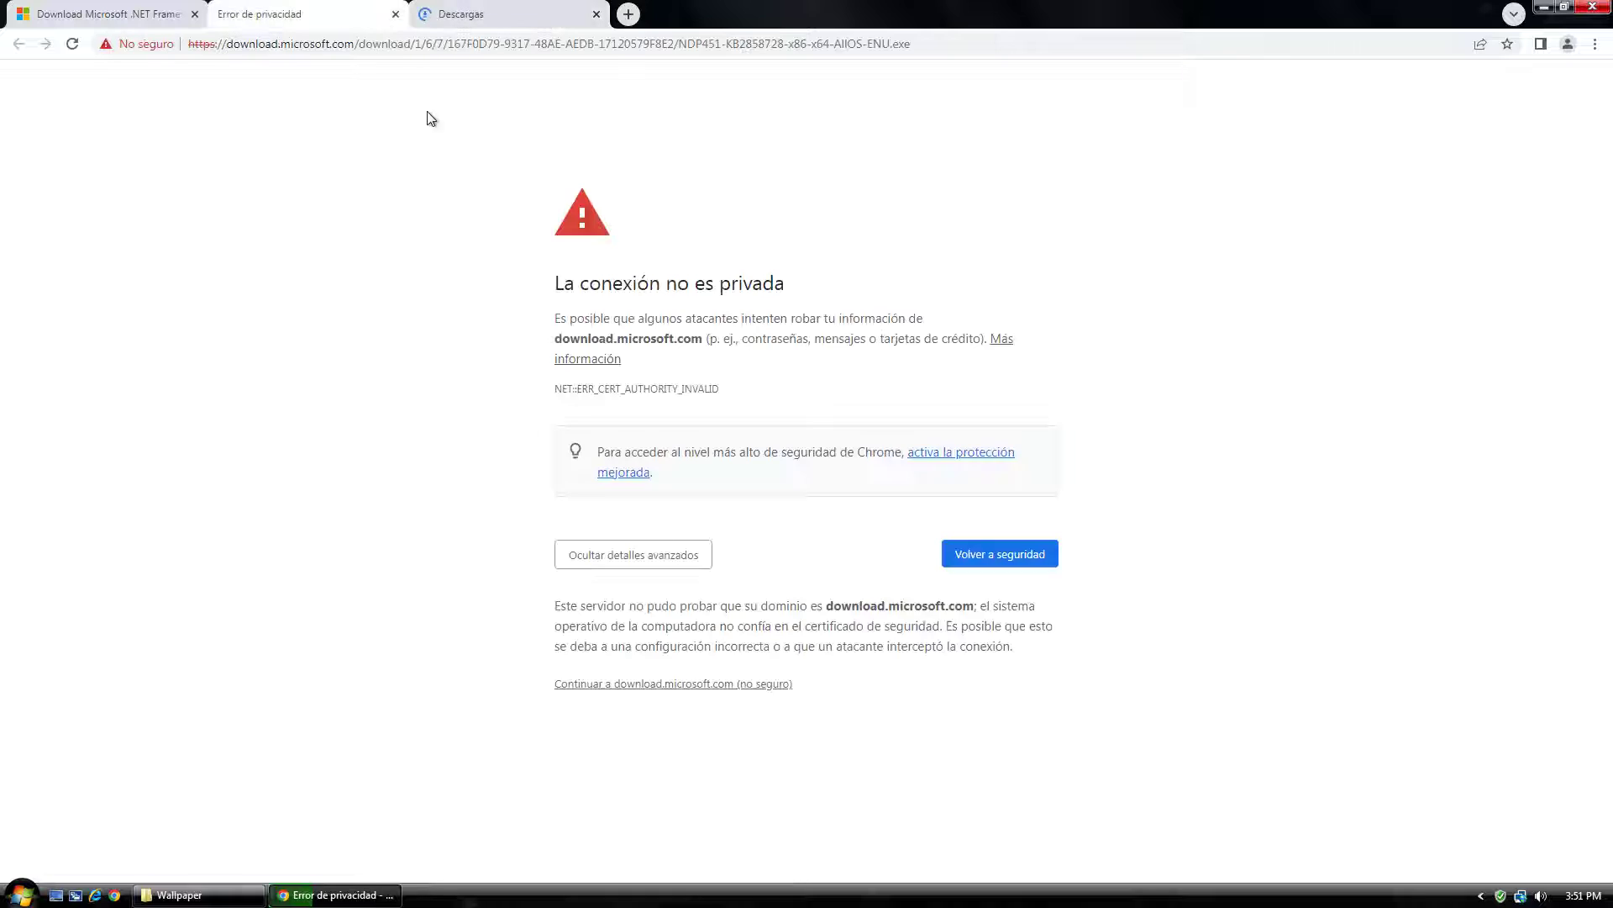
left_click(605, 471)
left_click_drag(728, 6, 521, 8)
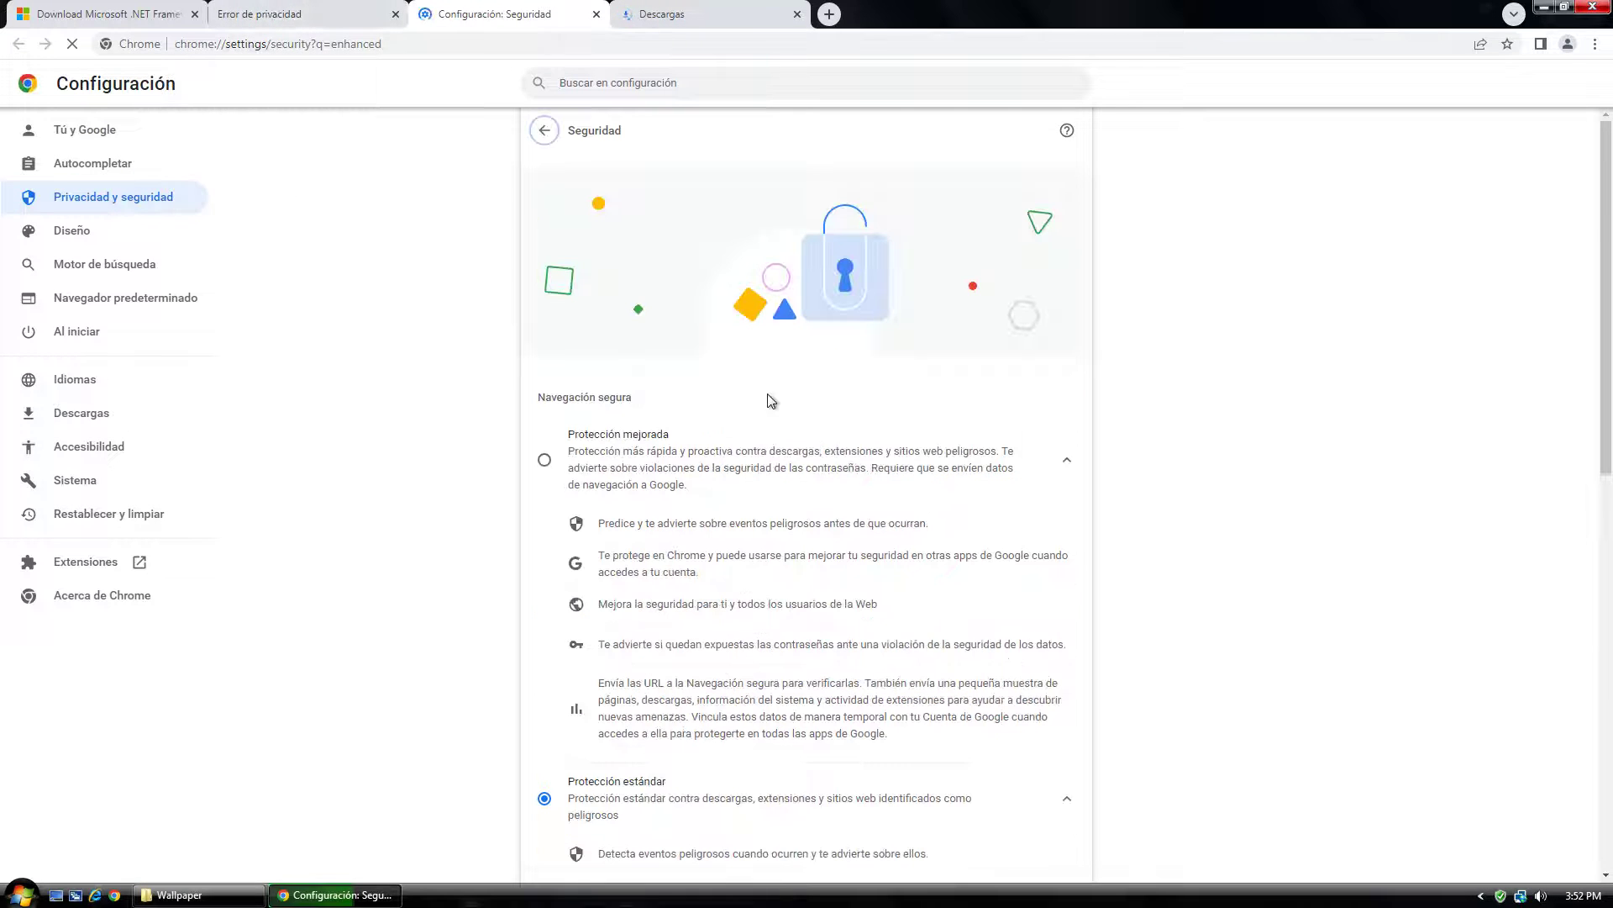
left_click(577, 490)
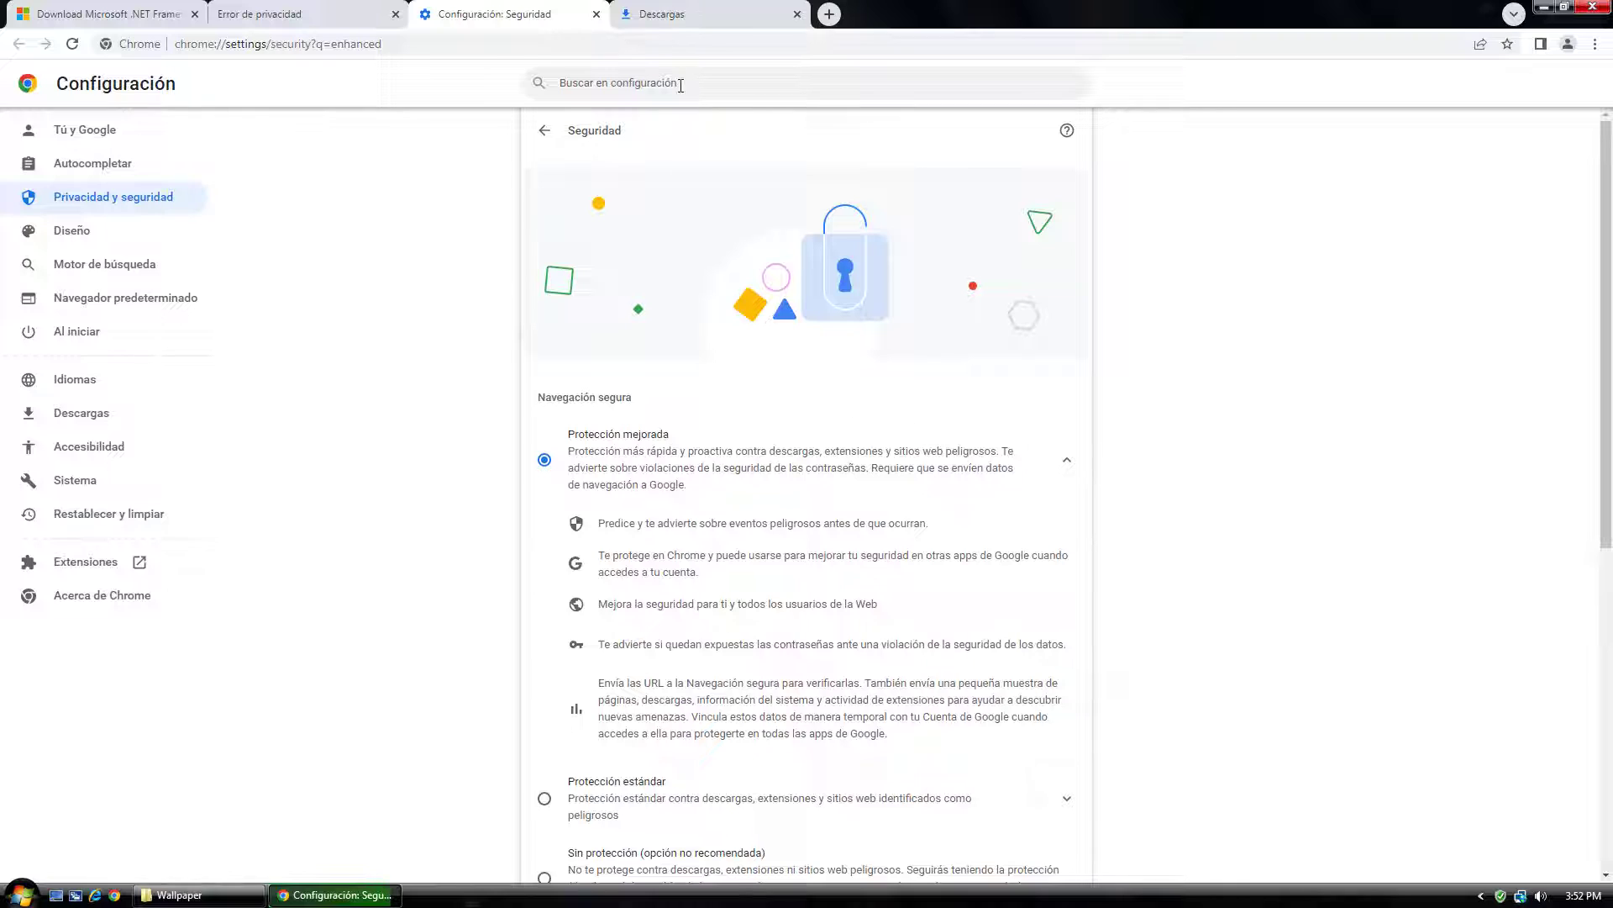
Switch to the downloads page and close the security settings, privacy error and Microsoft download tabs
left_click(652, 13)
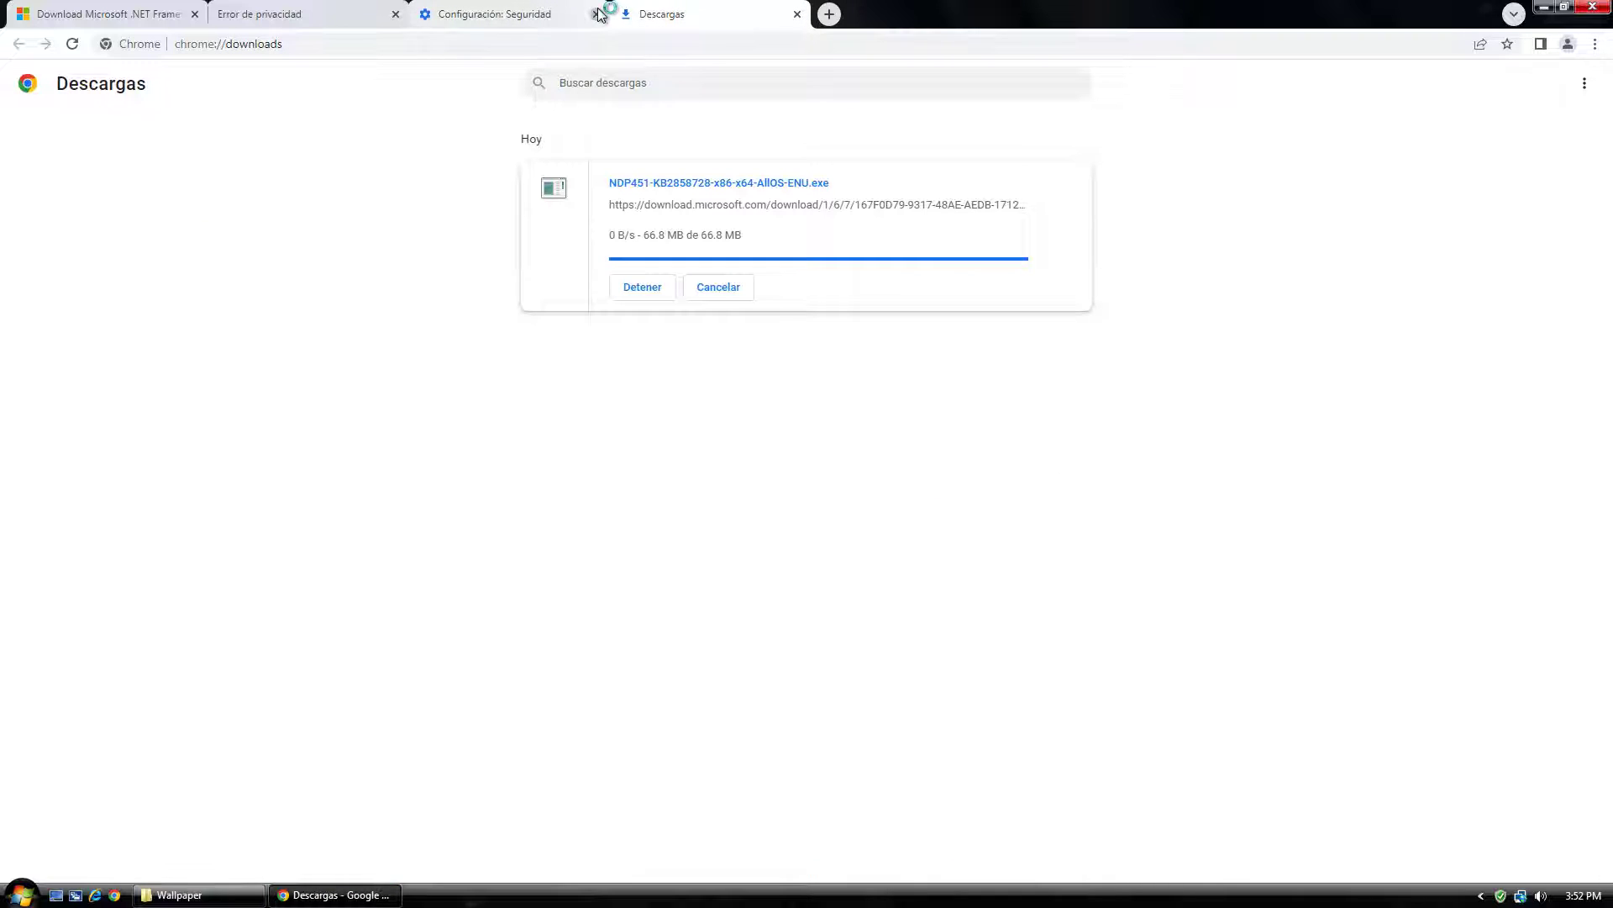
left_click(600, 14)
left_click(396, 14)
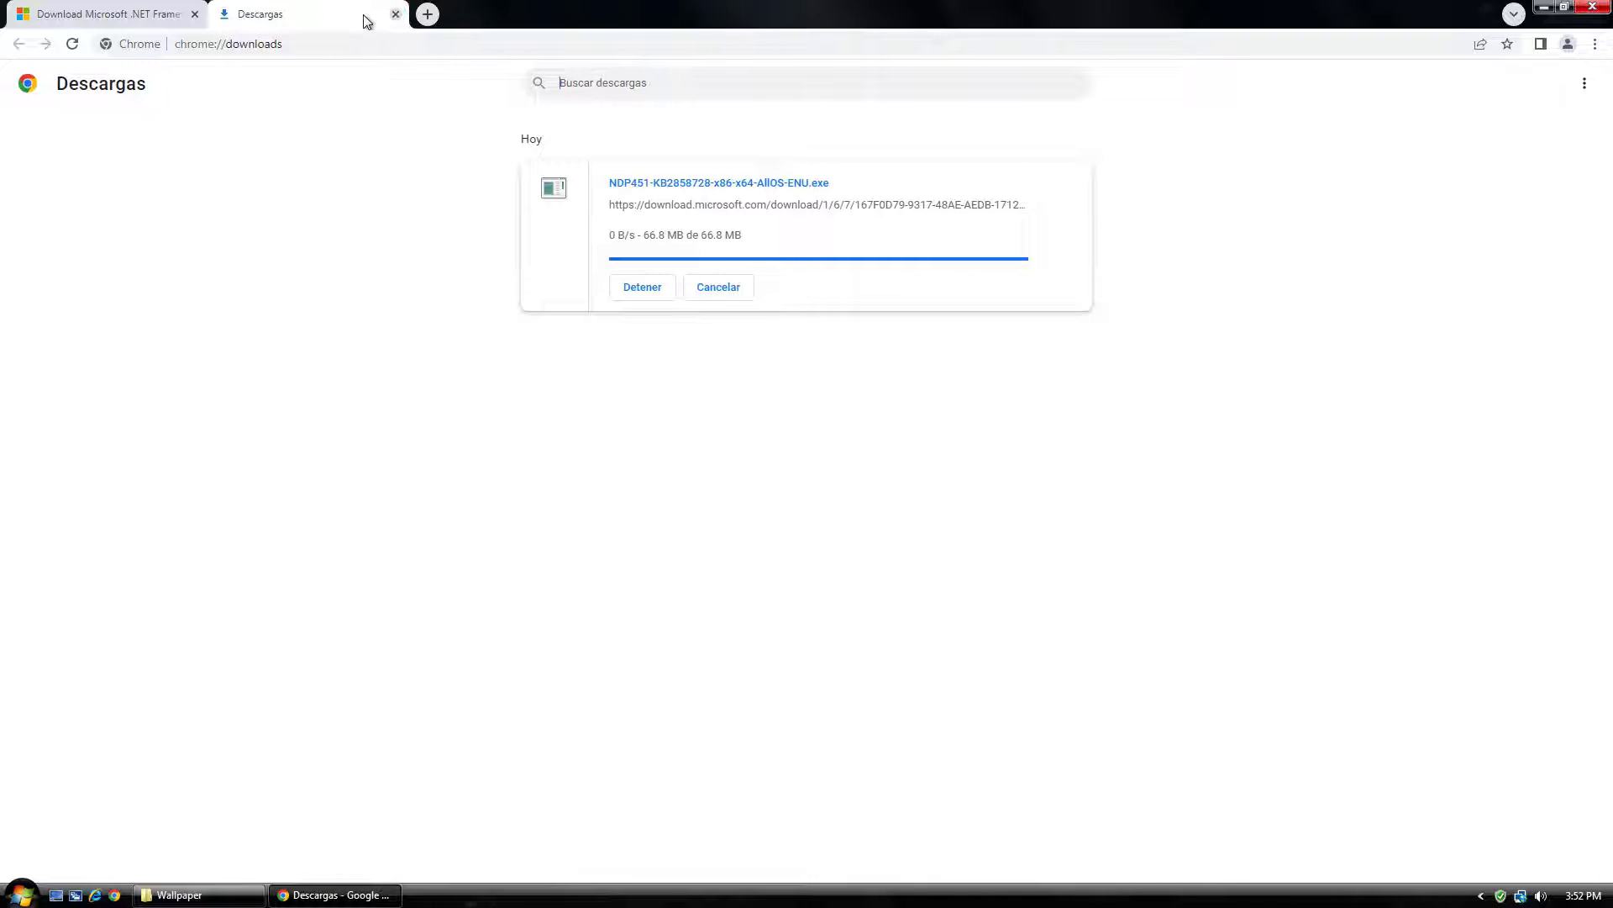
left_click(195, 14)
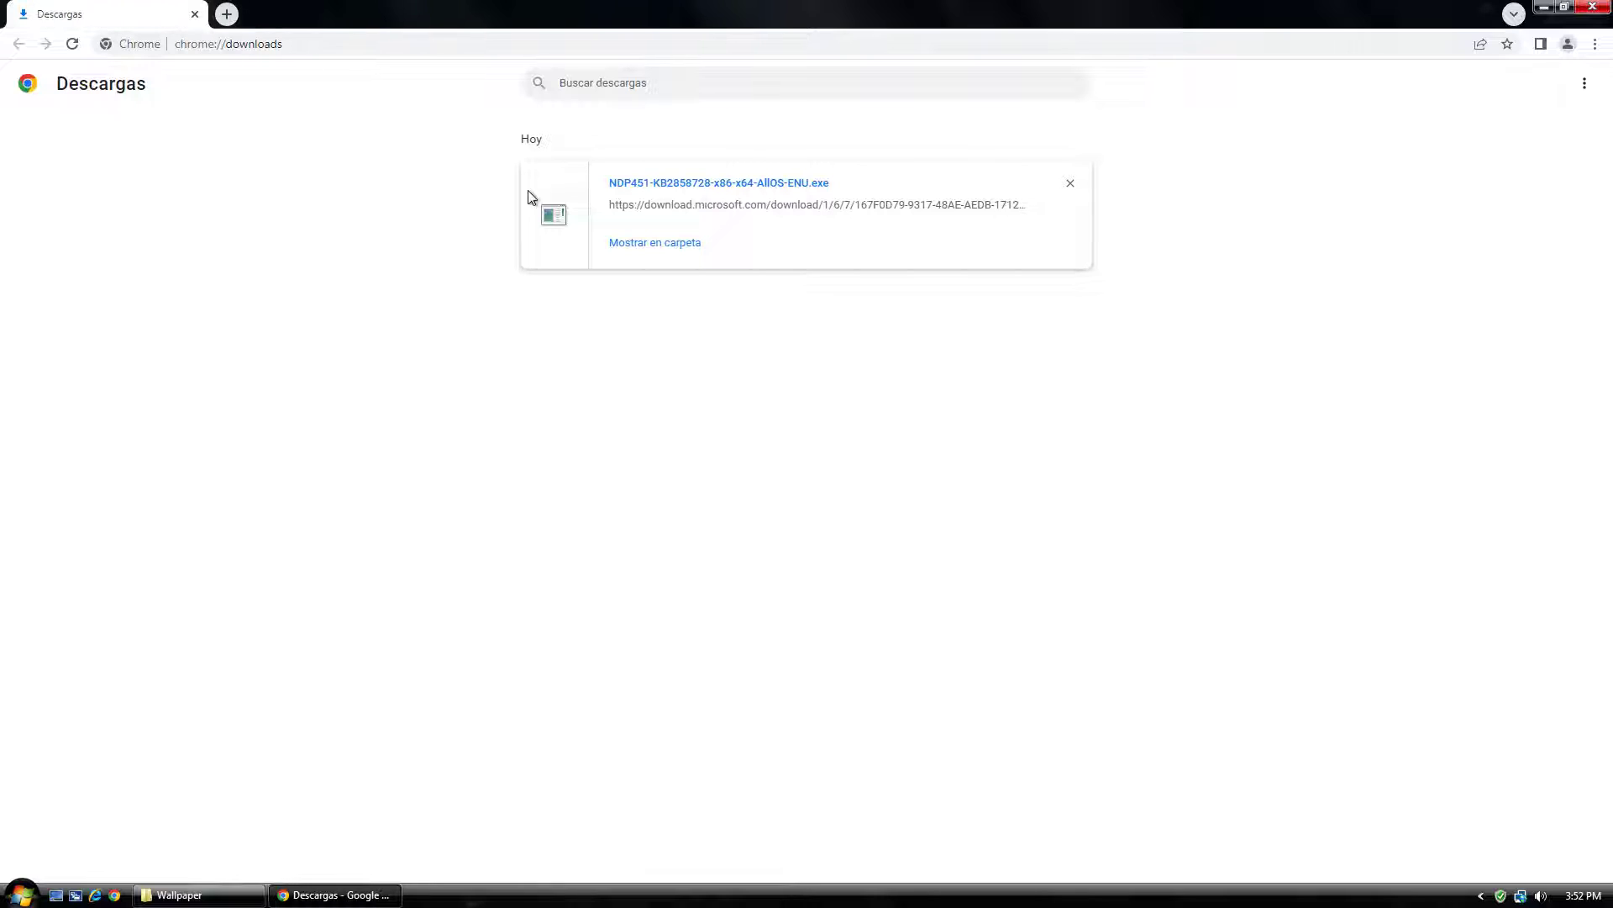
Run NDP451-KB2858728-x86-x64-AllOS-ENU.exe from its download folder and allow it to make changes
left_click(657, 243)
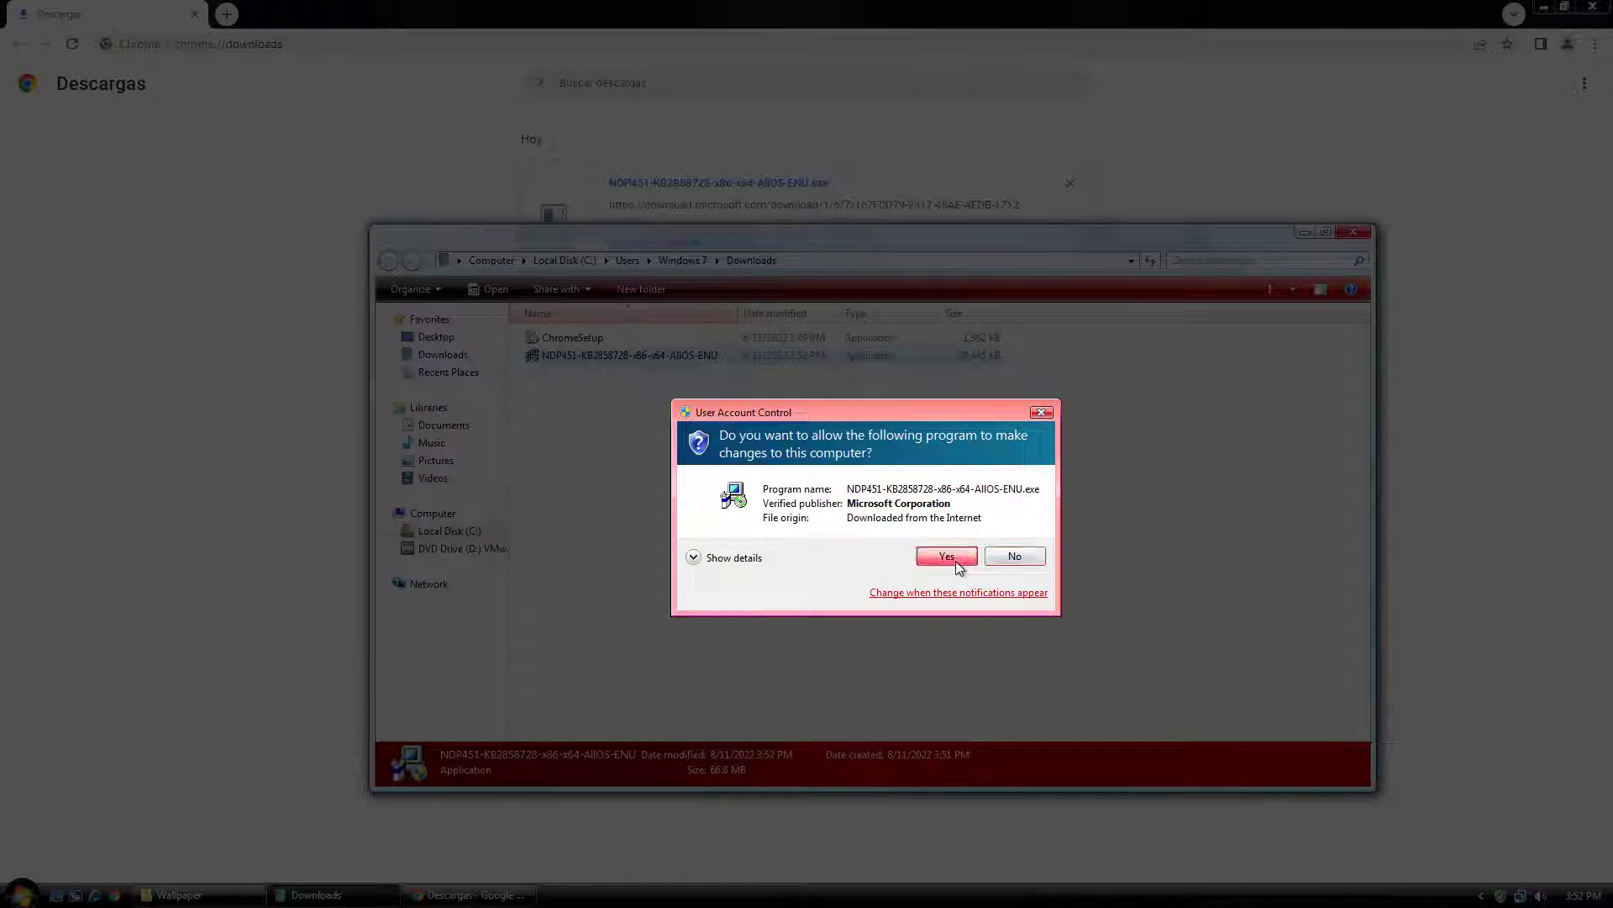
left_click(946, 556)
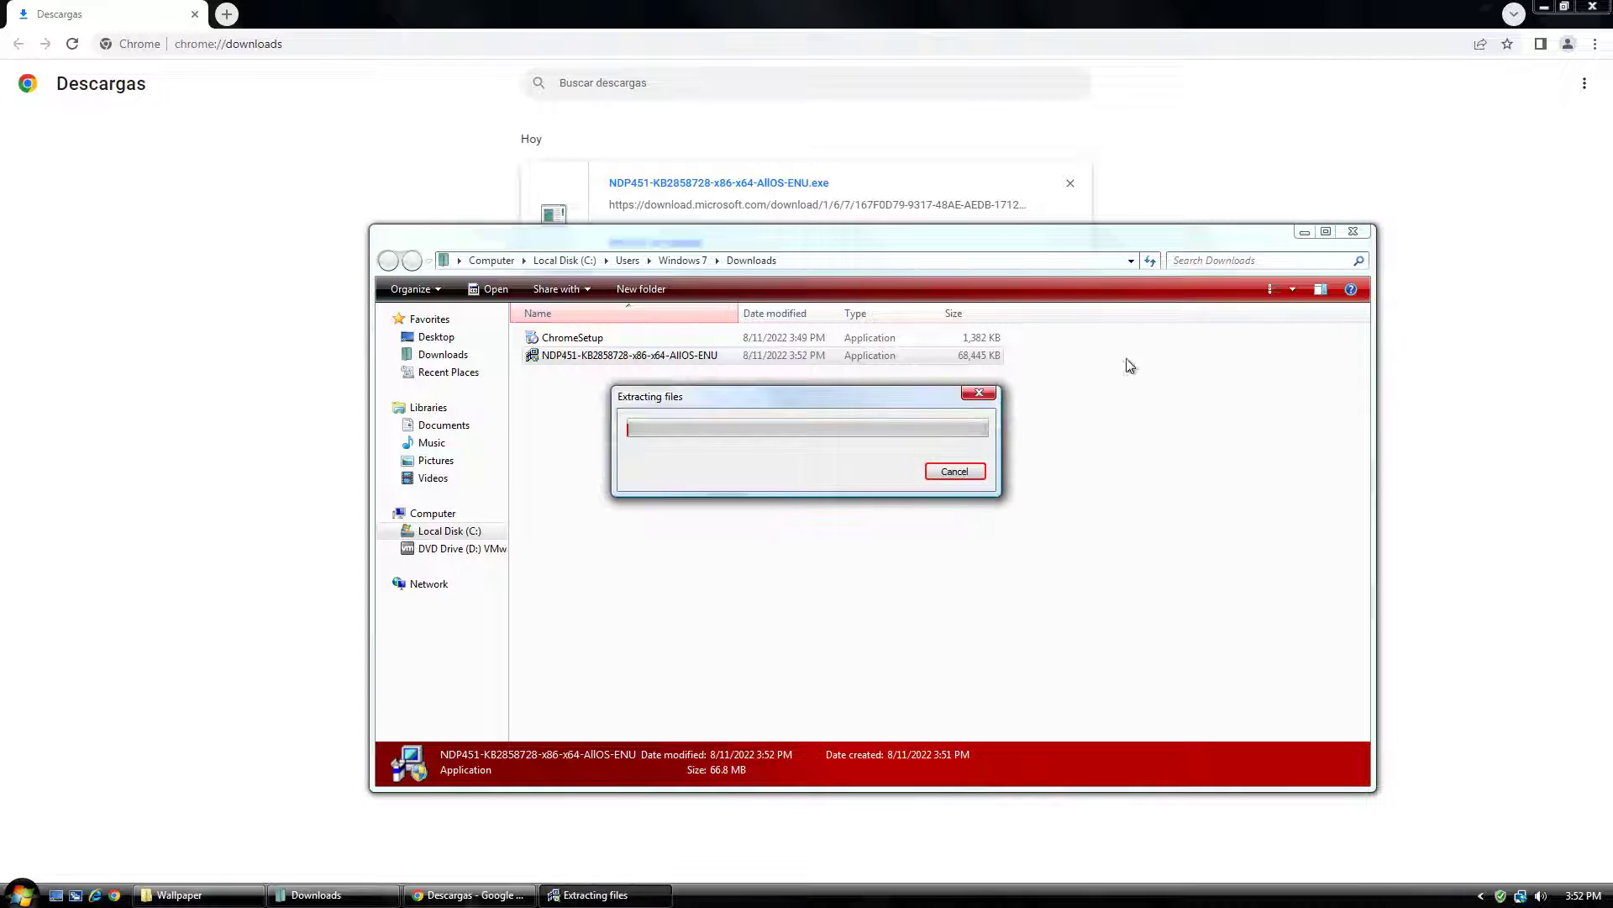
Open a new tab ahead of the downloads tab and search Google for the suggested "winaero tweaker"
left_click(226, 14)
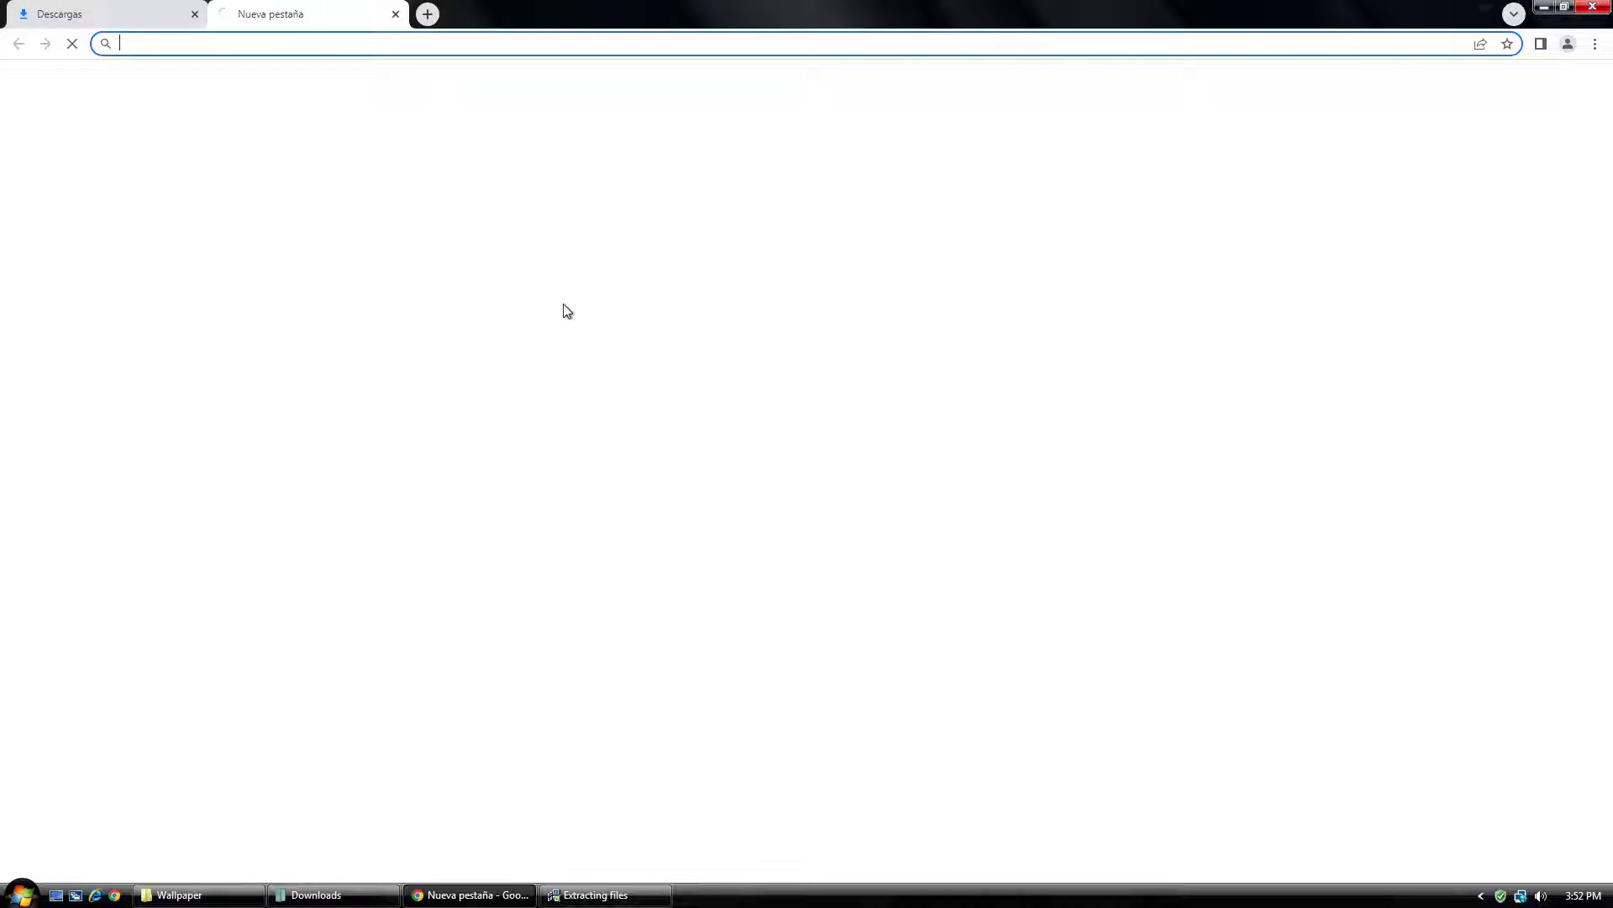
left_click_drag(200, 7, 101, 10)
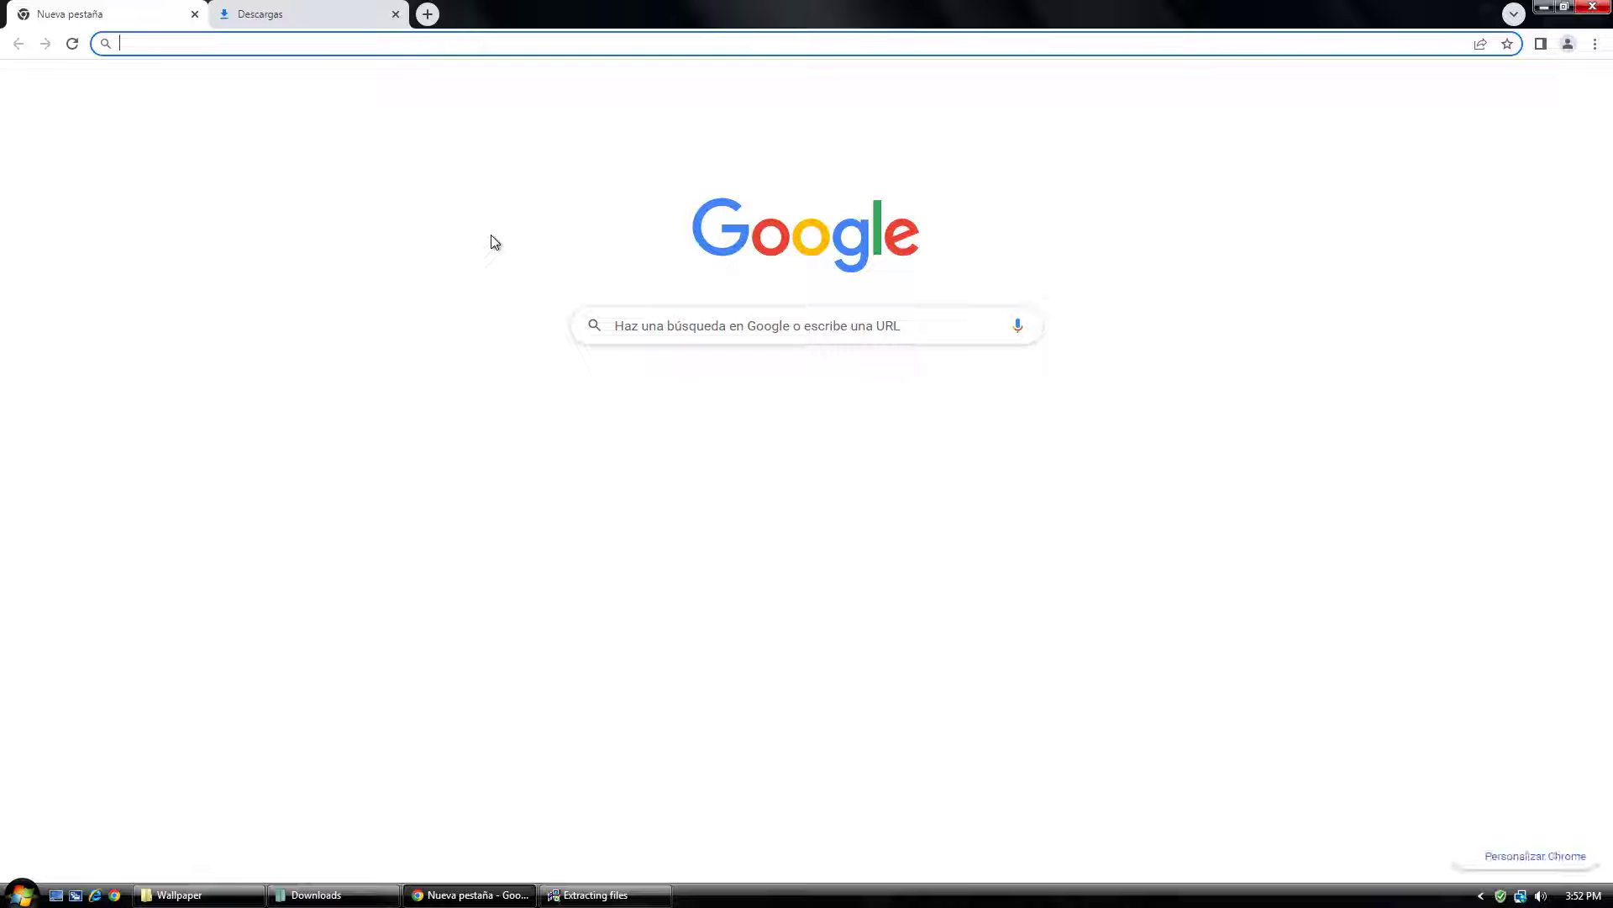
left_click(650, 338)
type("w")
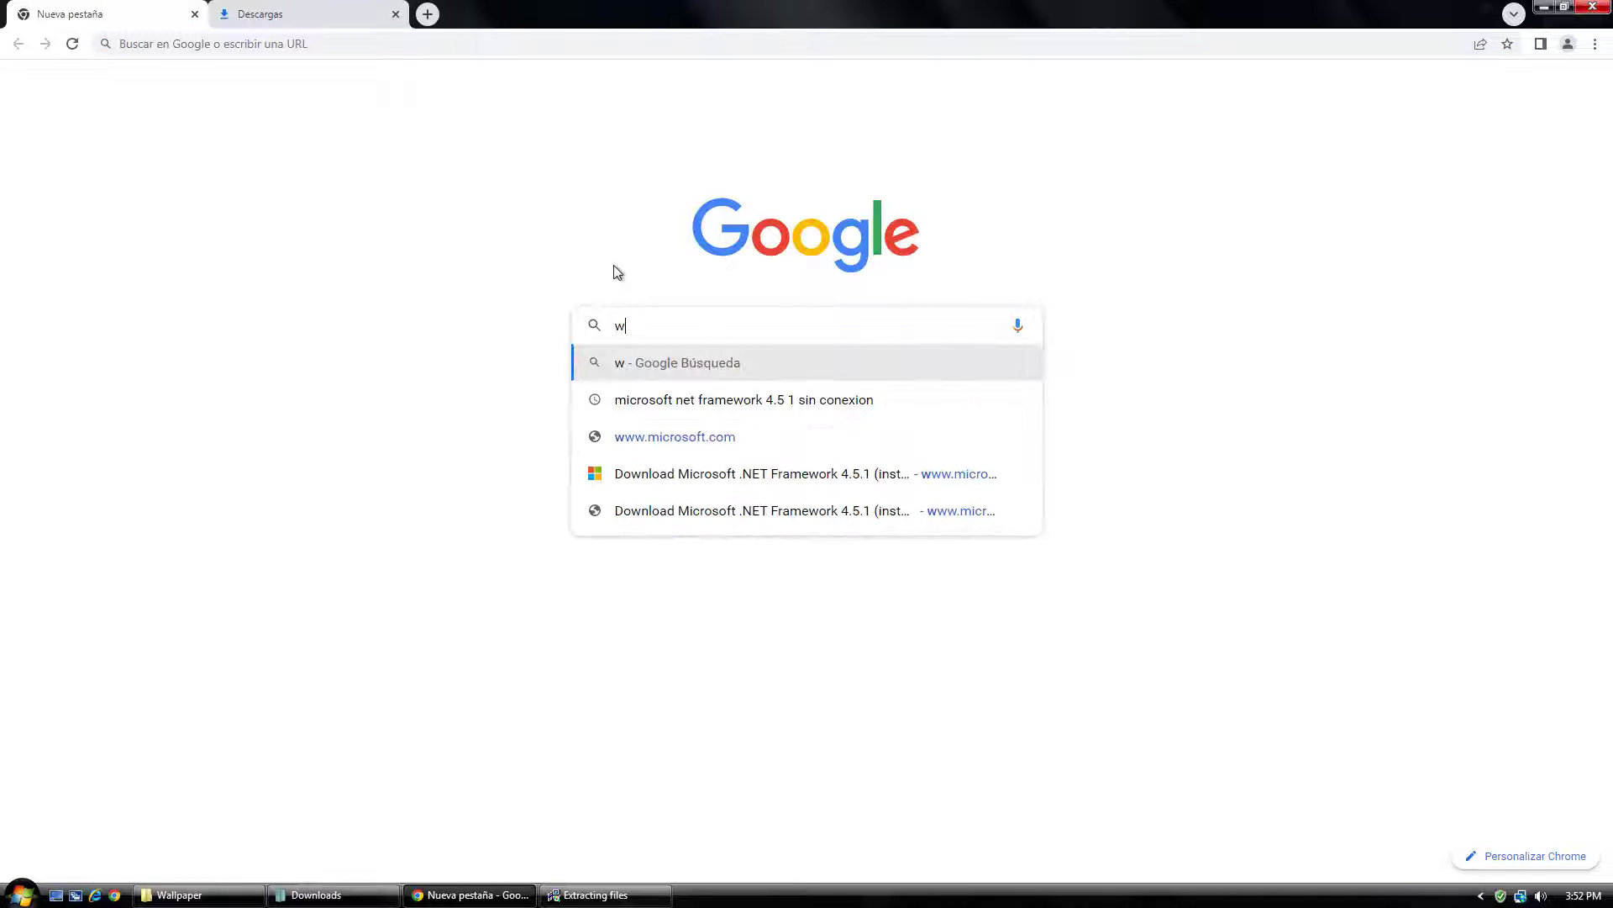
type("ine")
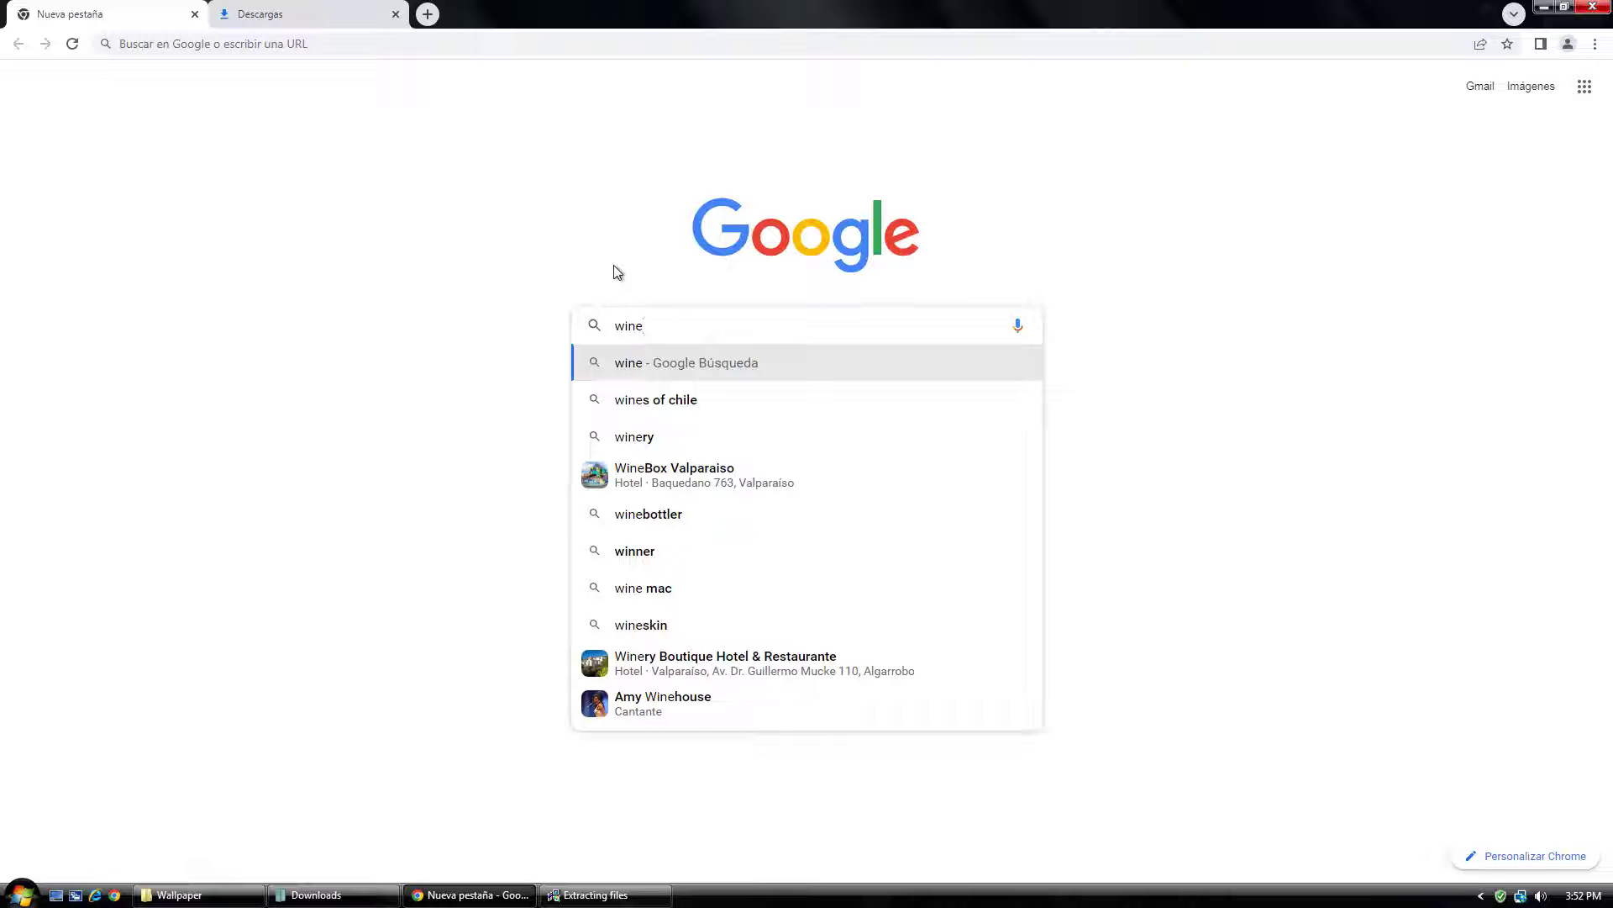
type("rro")
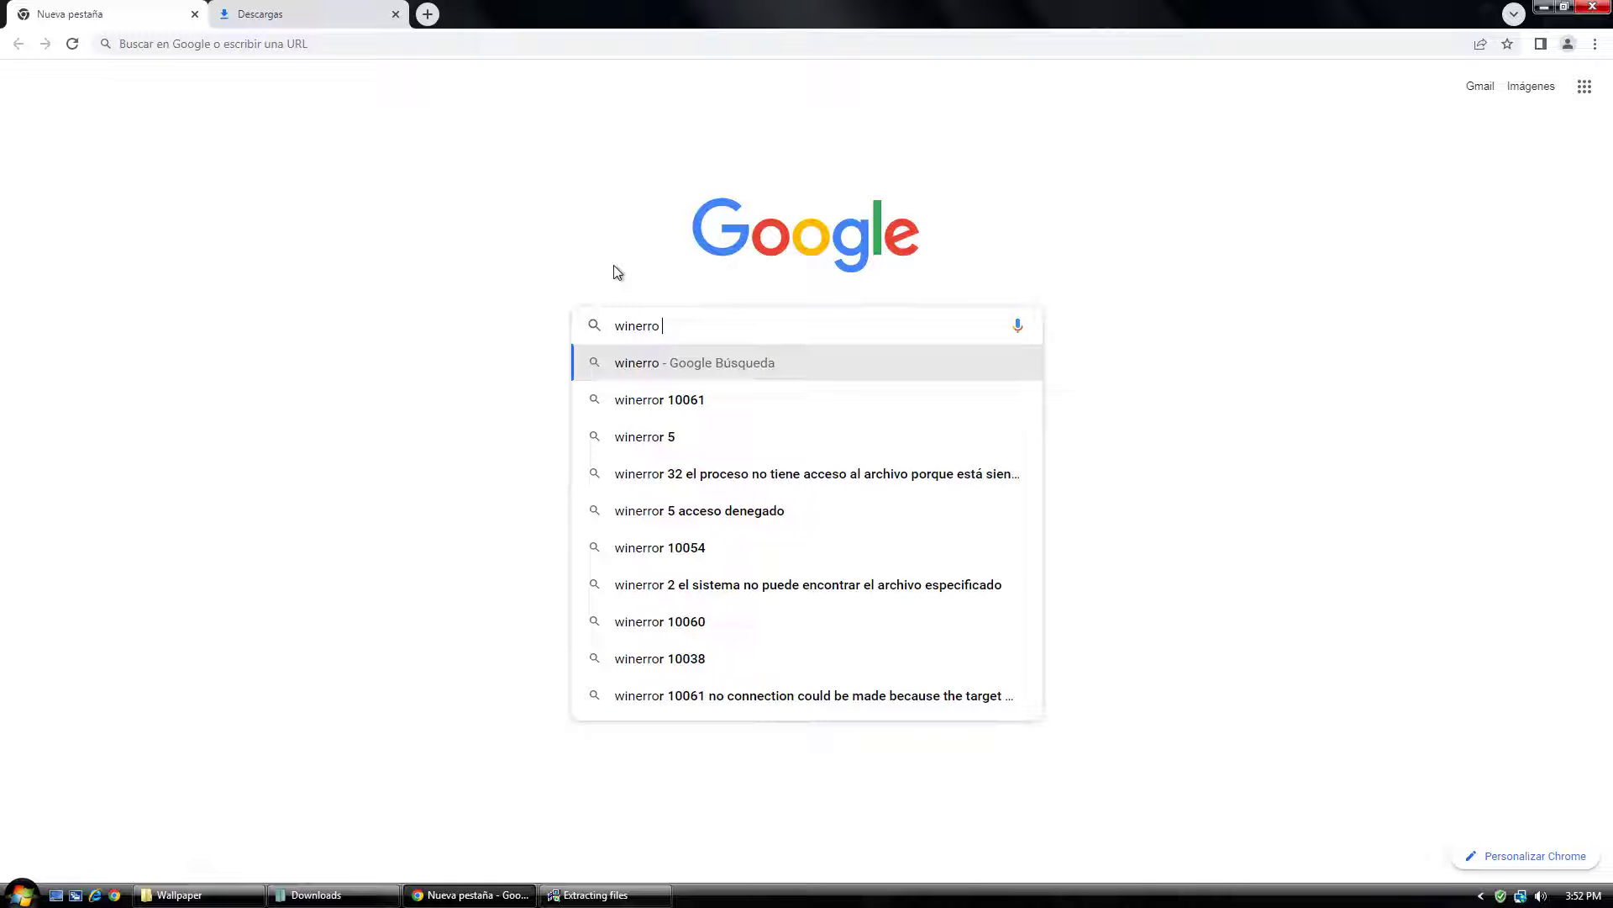
type(" twea")
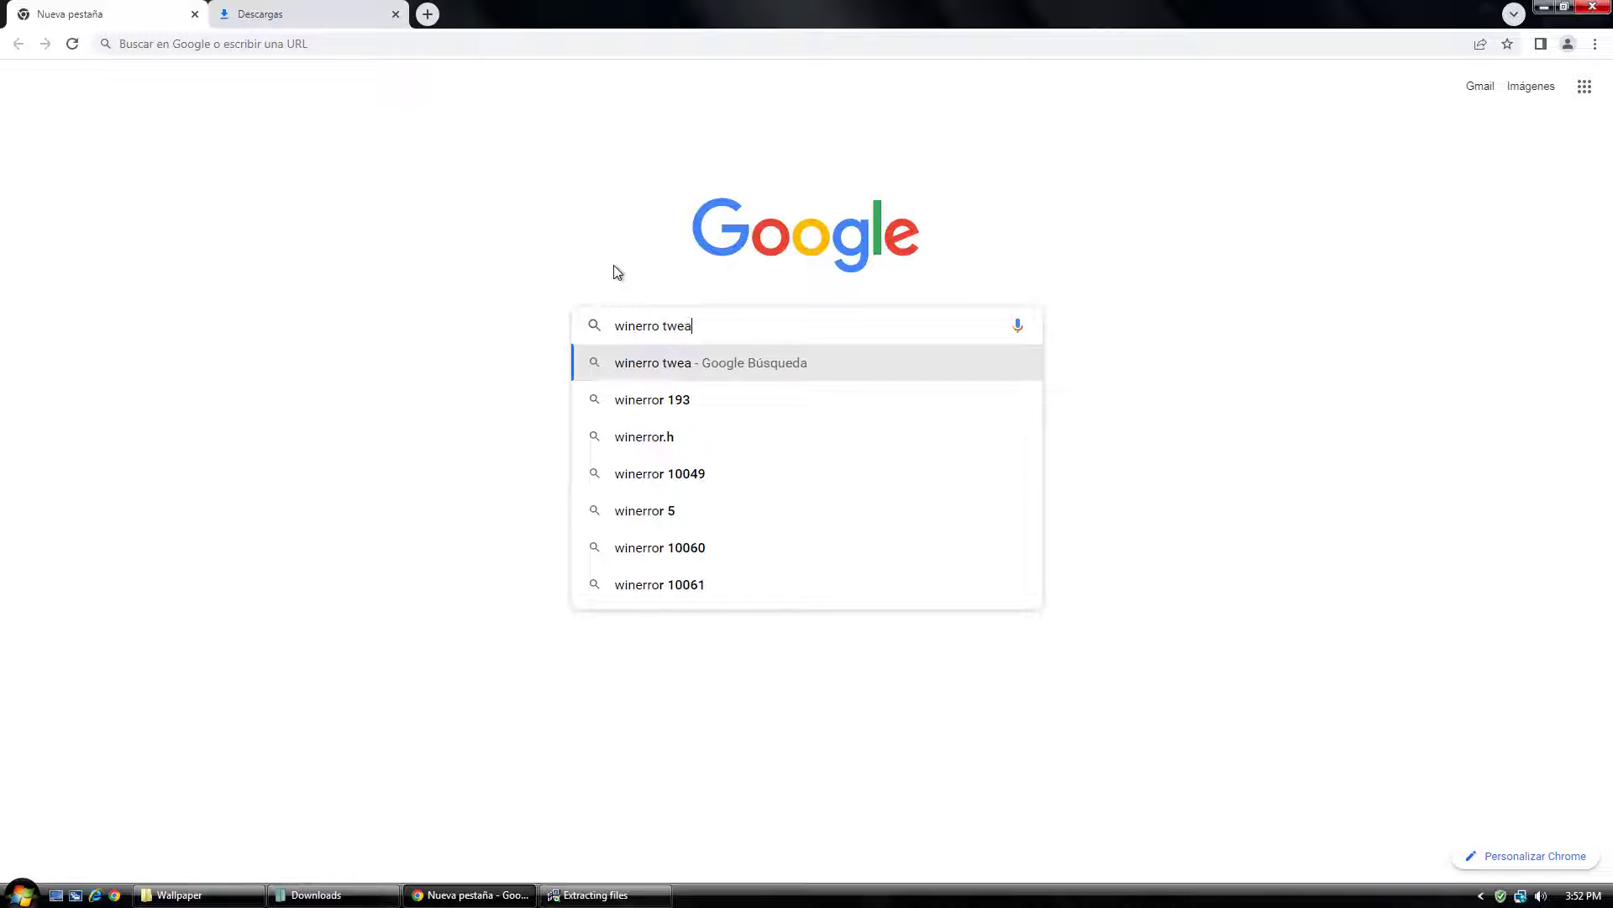
type("k")
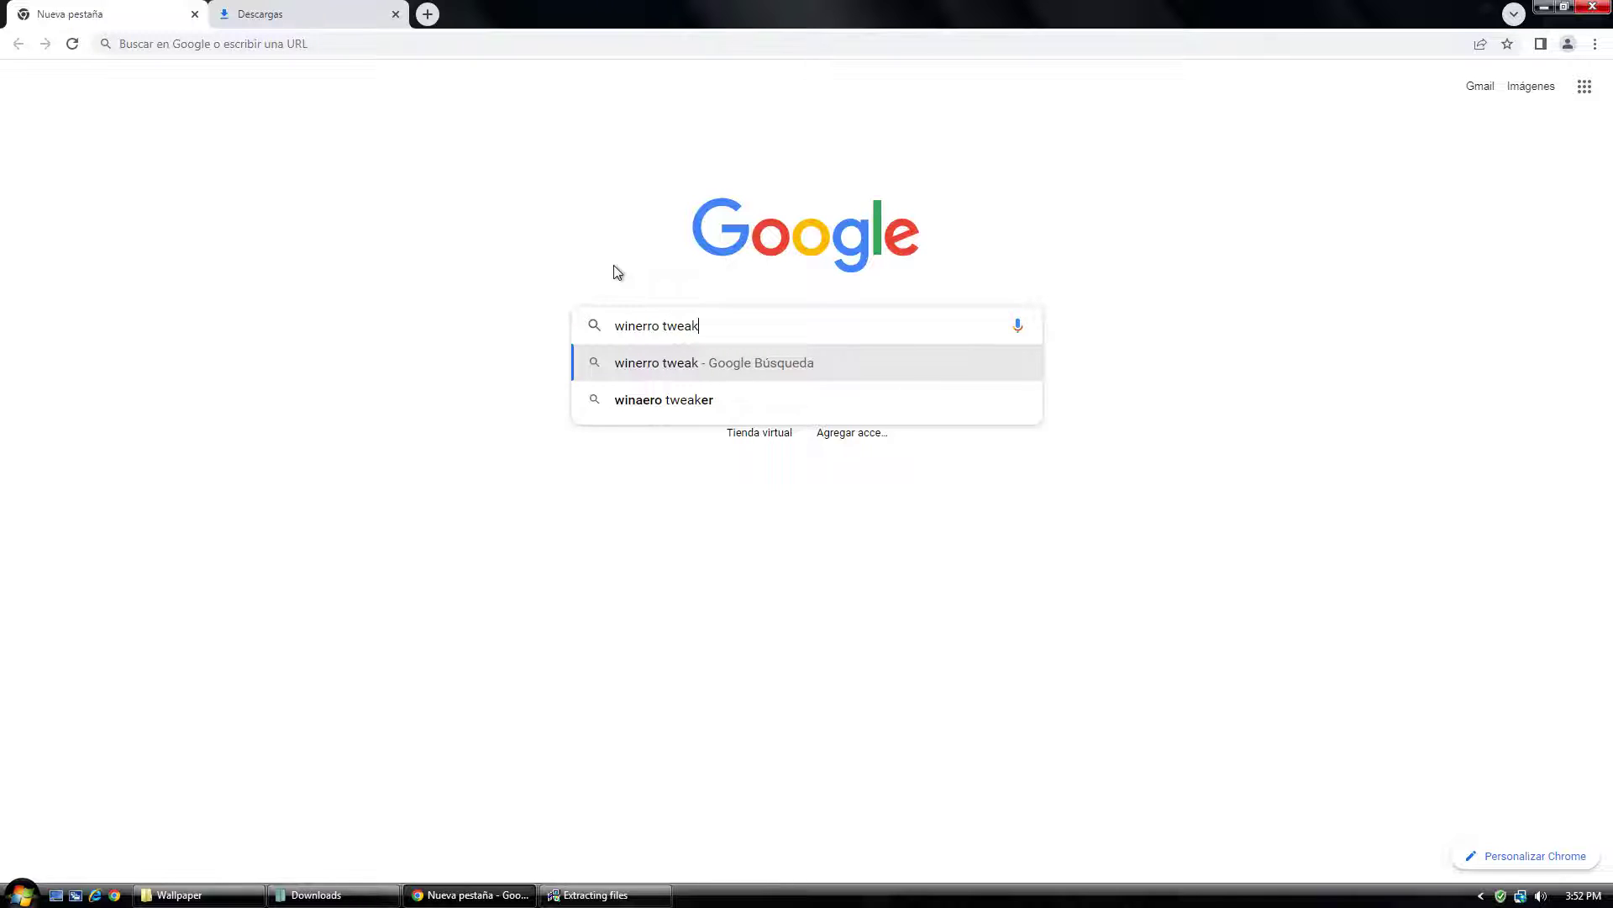
key("Down")
key("Return")
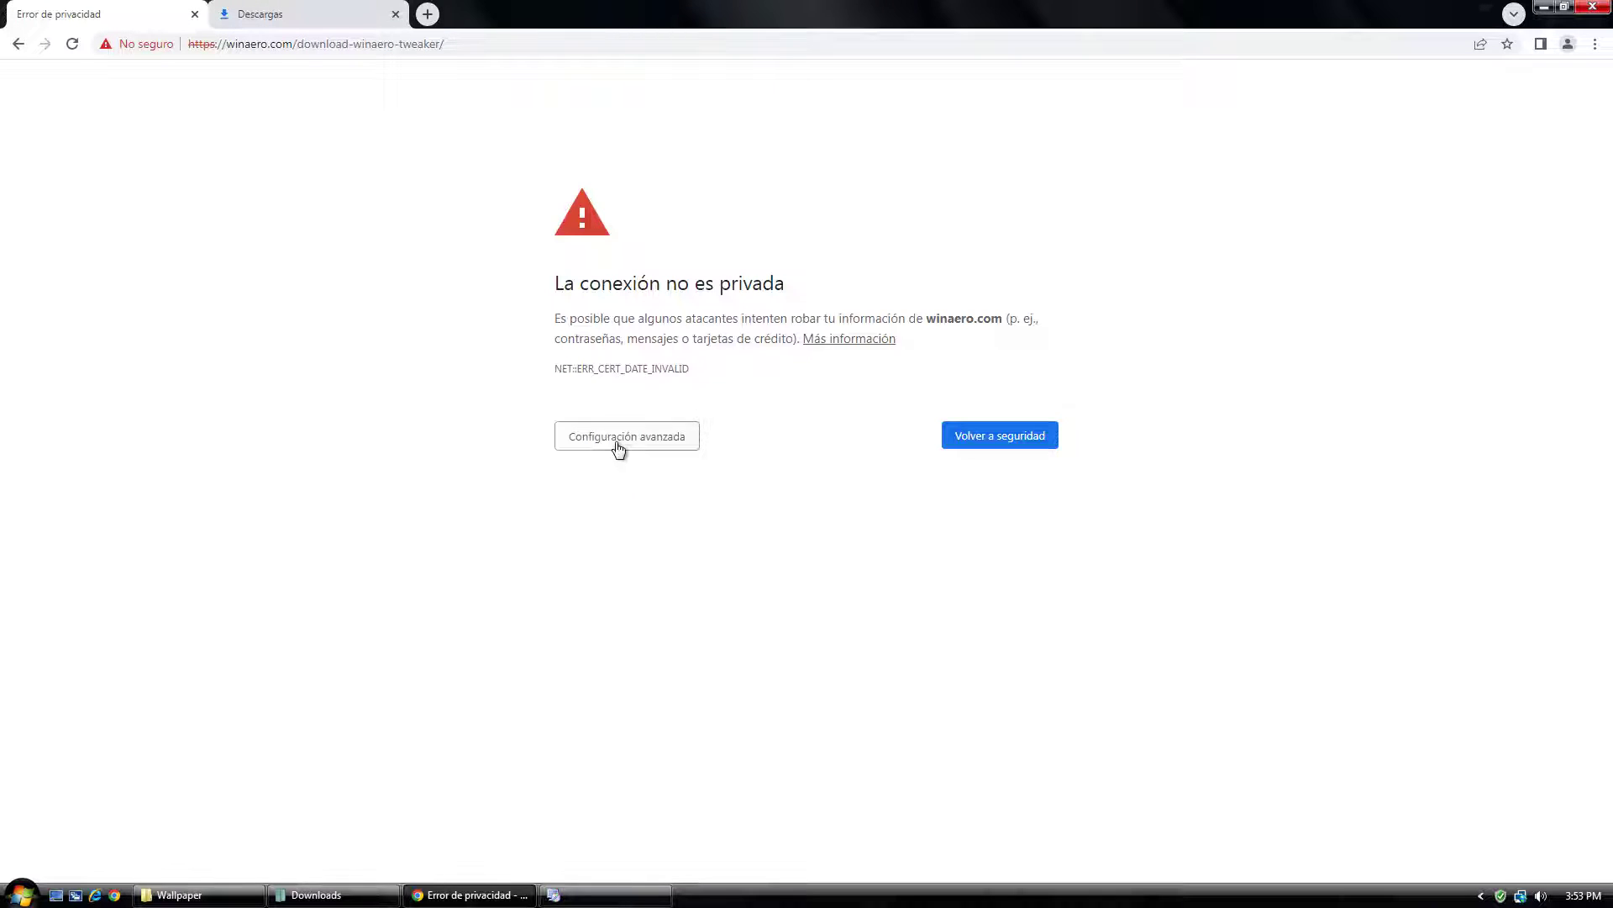
Proceed past the winaero.com certificate warning and download winaerotweaker.zip from the Winaero Tweaker page
left_click(616, 445)
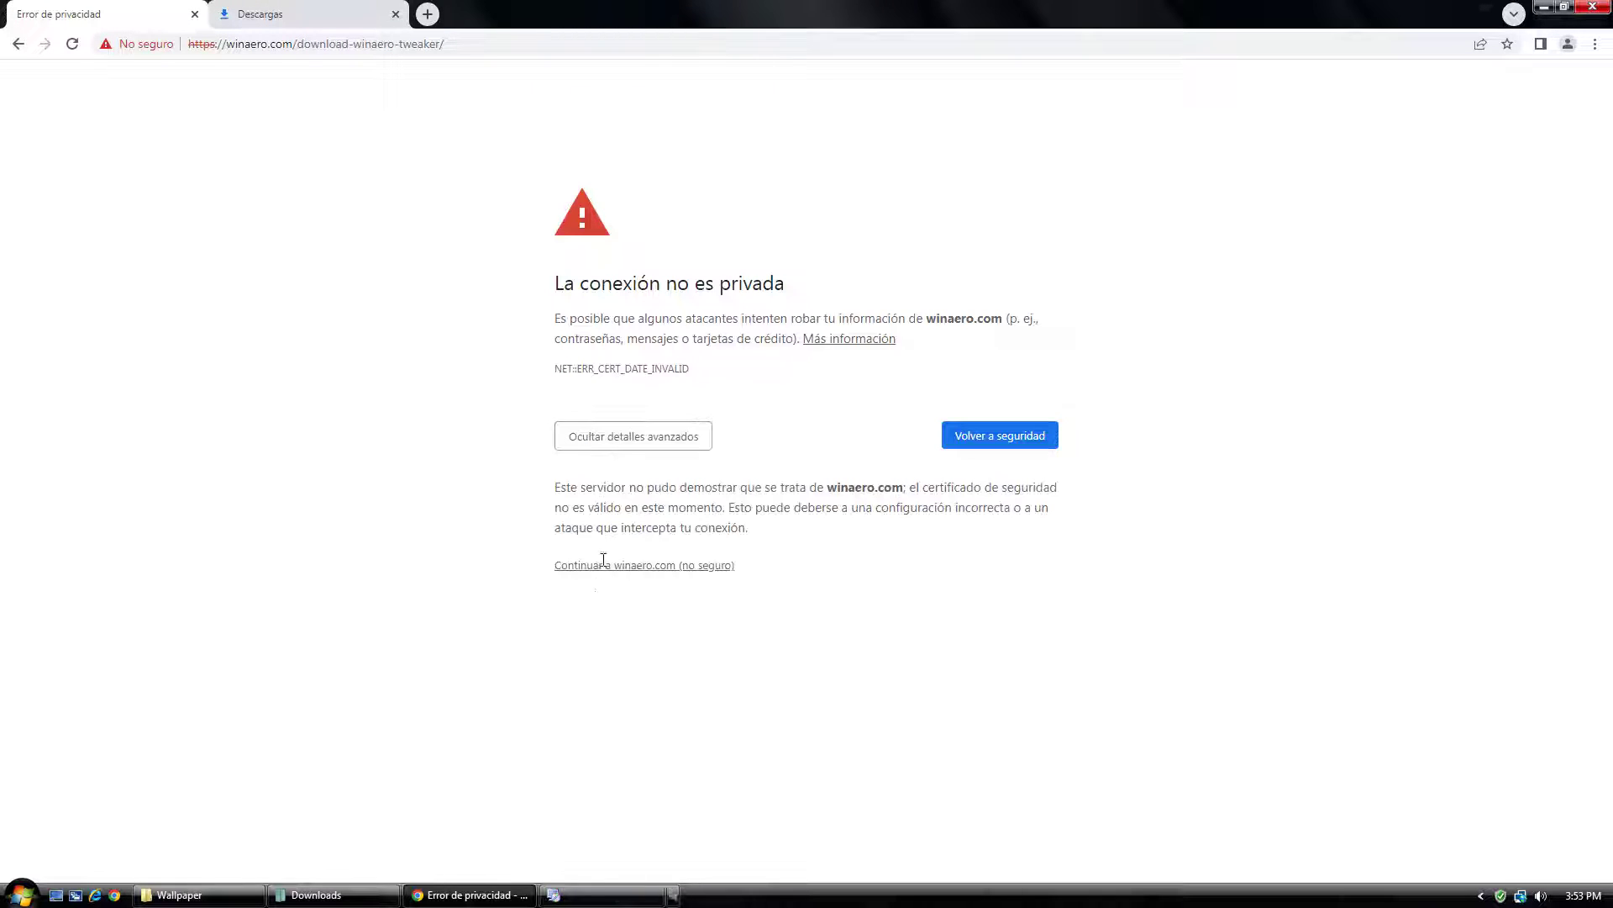
left_click(588, 565)
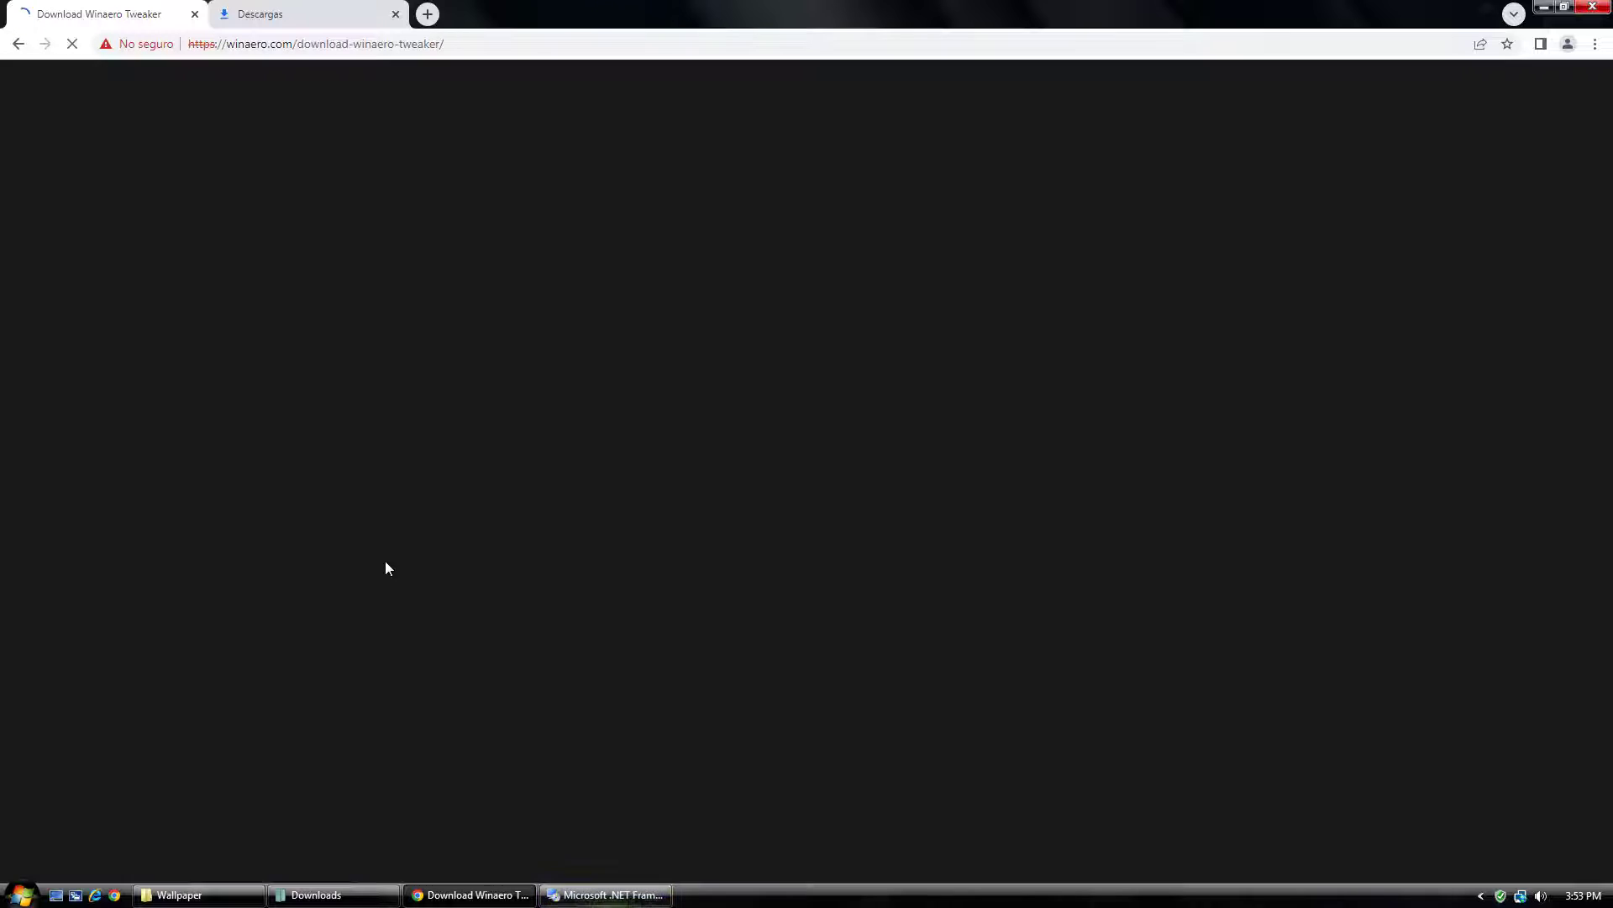
scroll(386, 571, "down", 20)
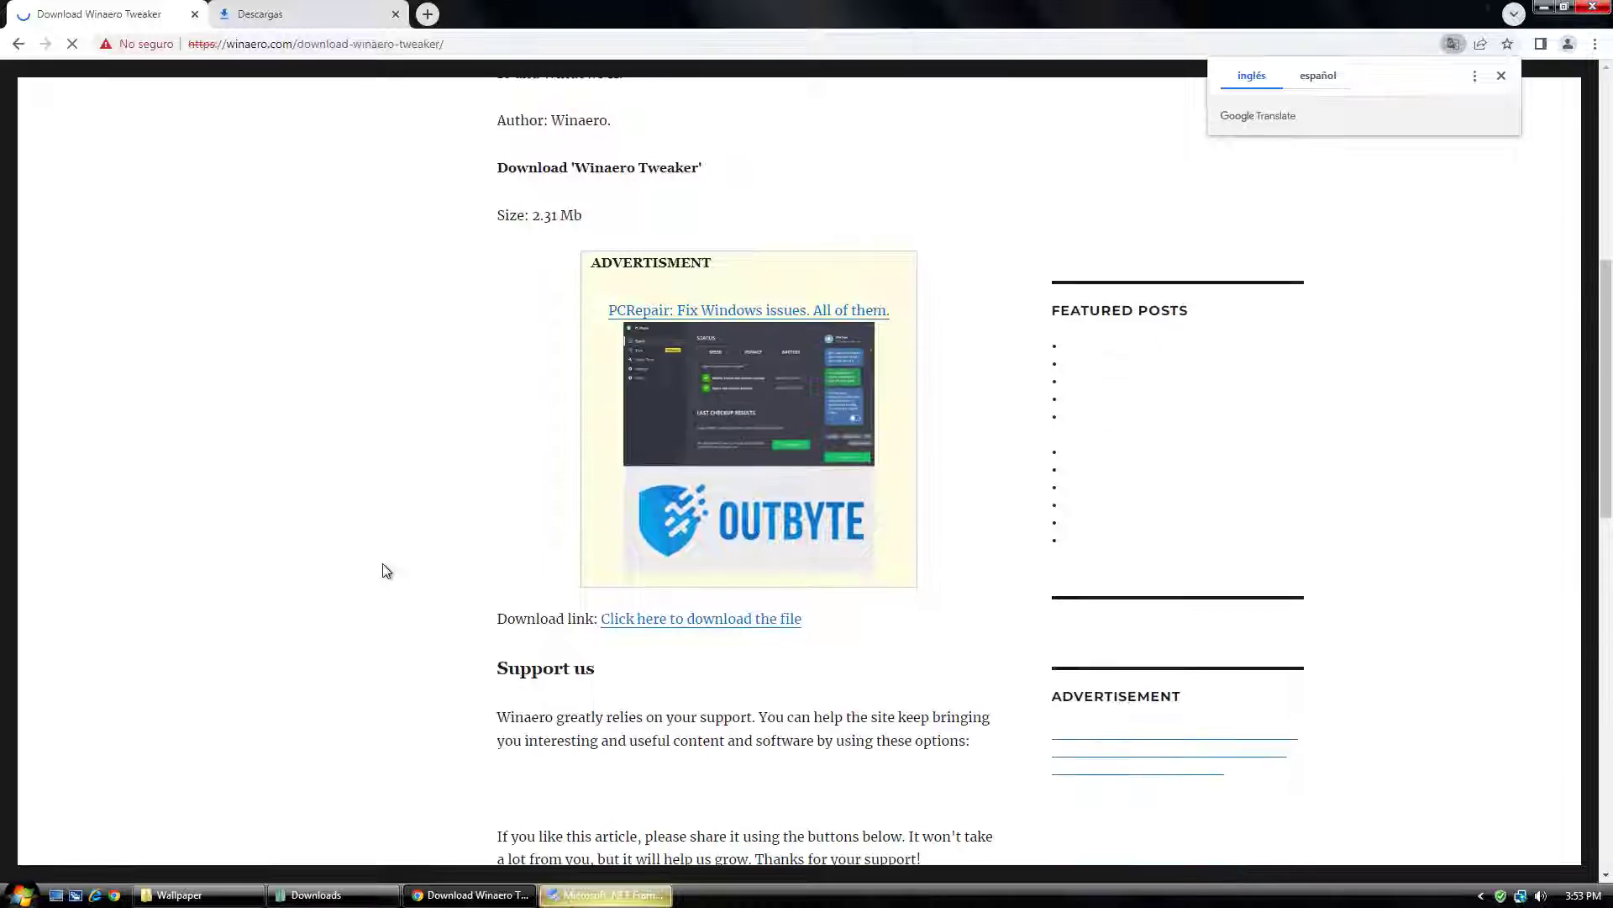
scroll(385, 571, "down", 5)
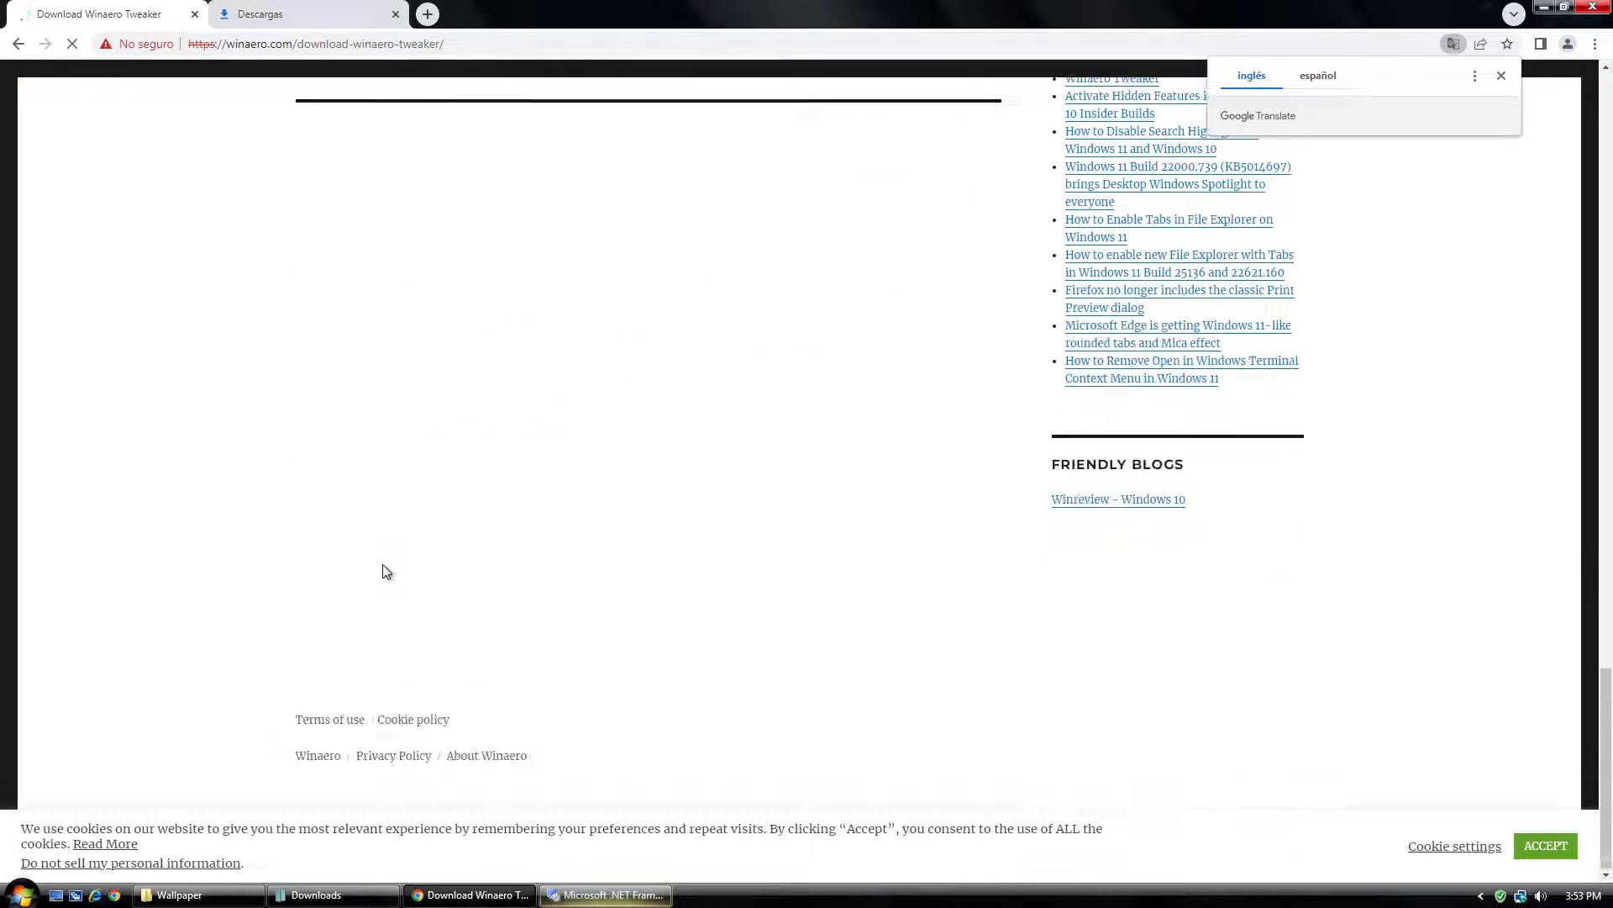
scroll(395, 670, "up", 8)
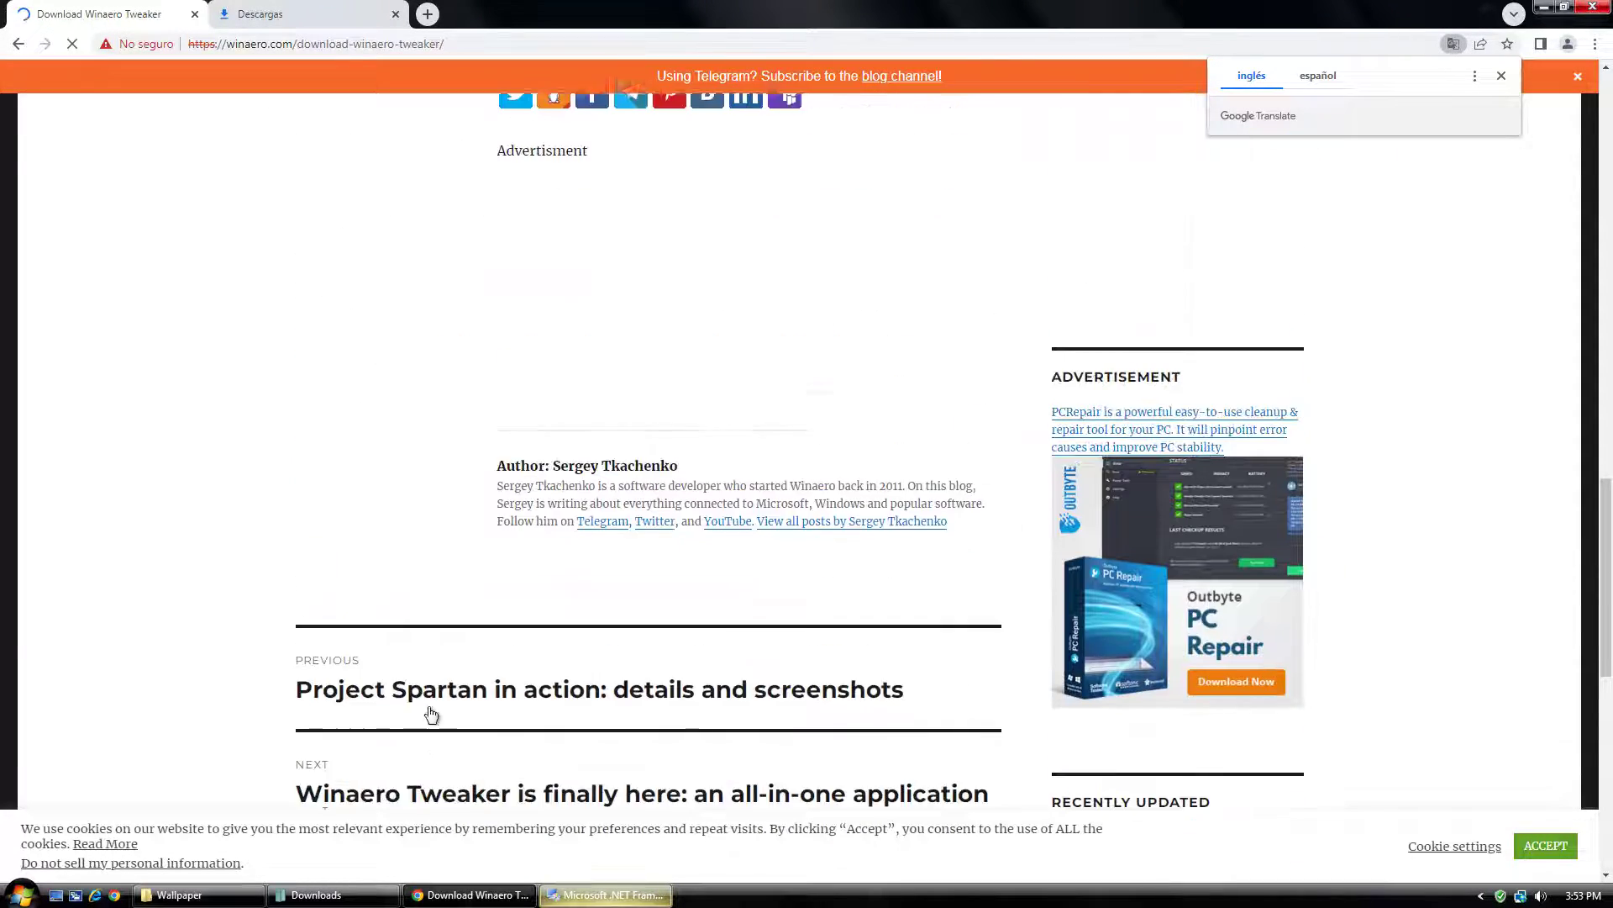
scroll(396, 666, "up", 6)
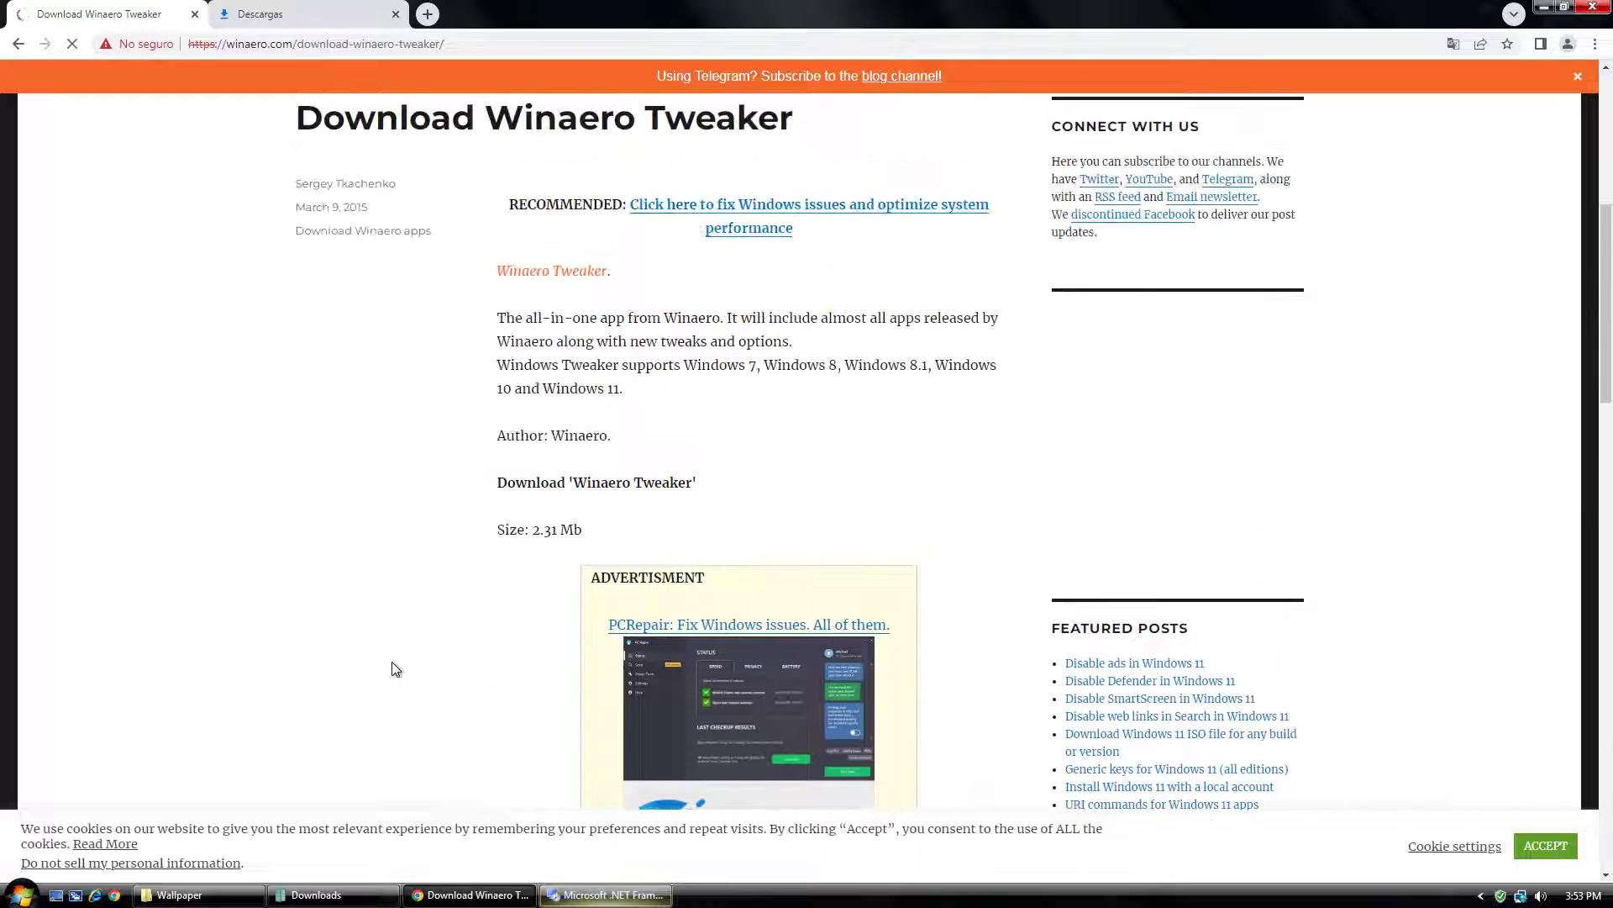
scroll(395, 667, "down", 3)
left_click(666, 599)
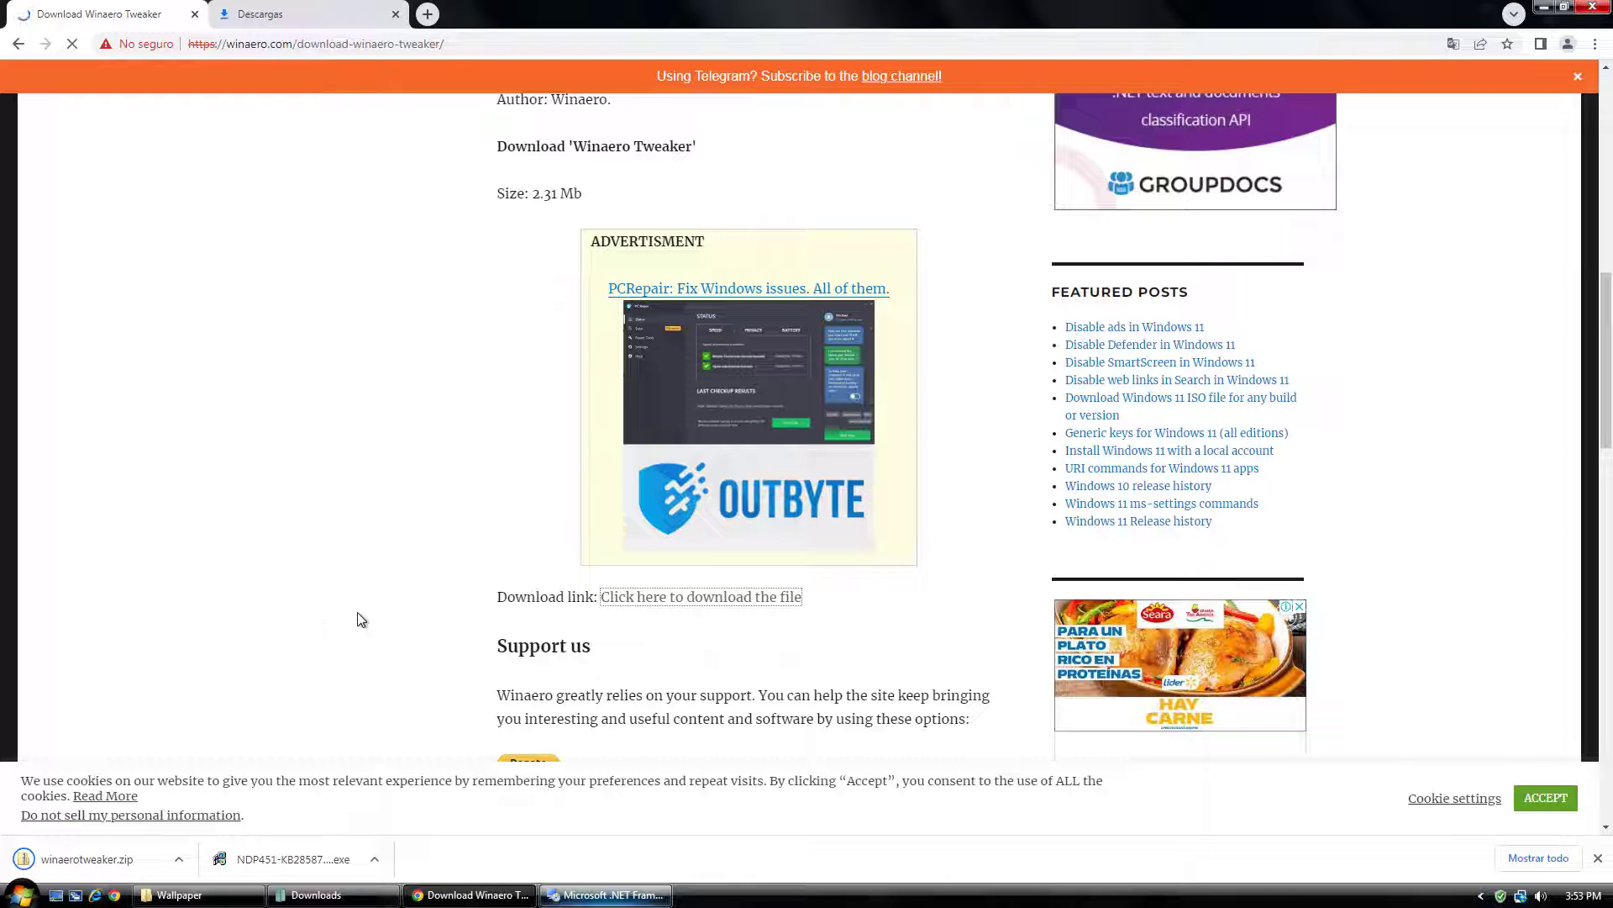
Replace the Winaero tab with a new first tab and search Google for "7zip"
left_click(428, 14)
left_click_drag(433, 12, 204, 16)
left_click(195, 15)
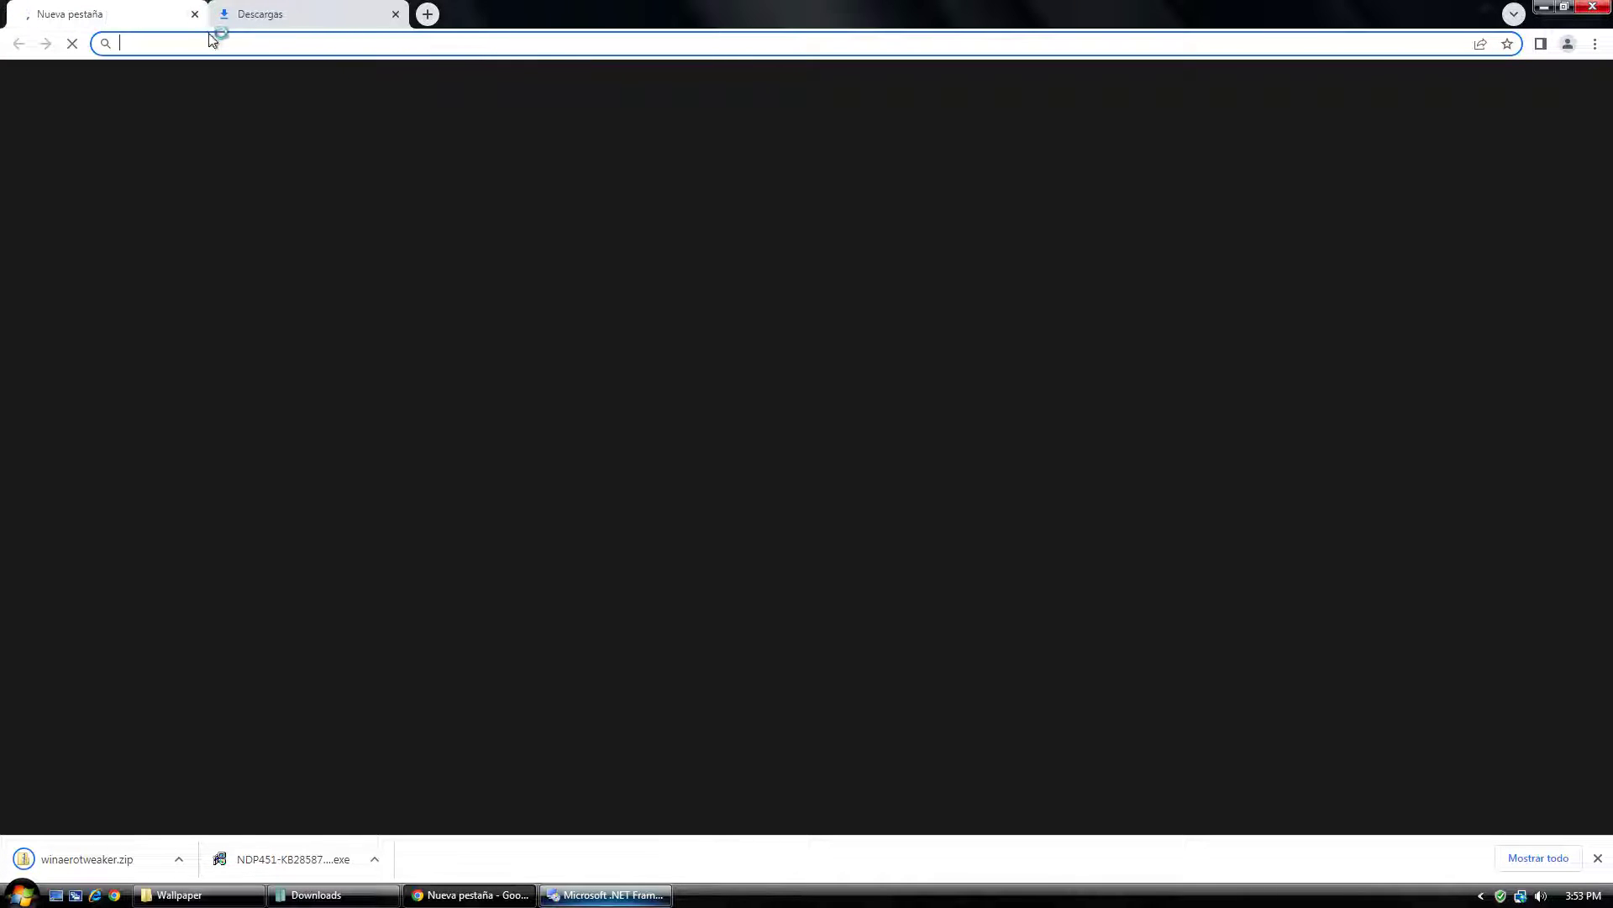
type("7zip")
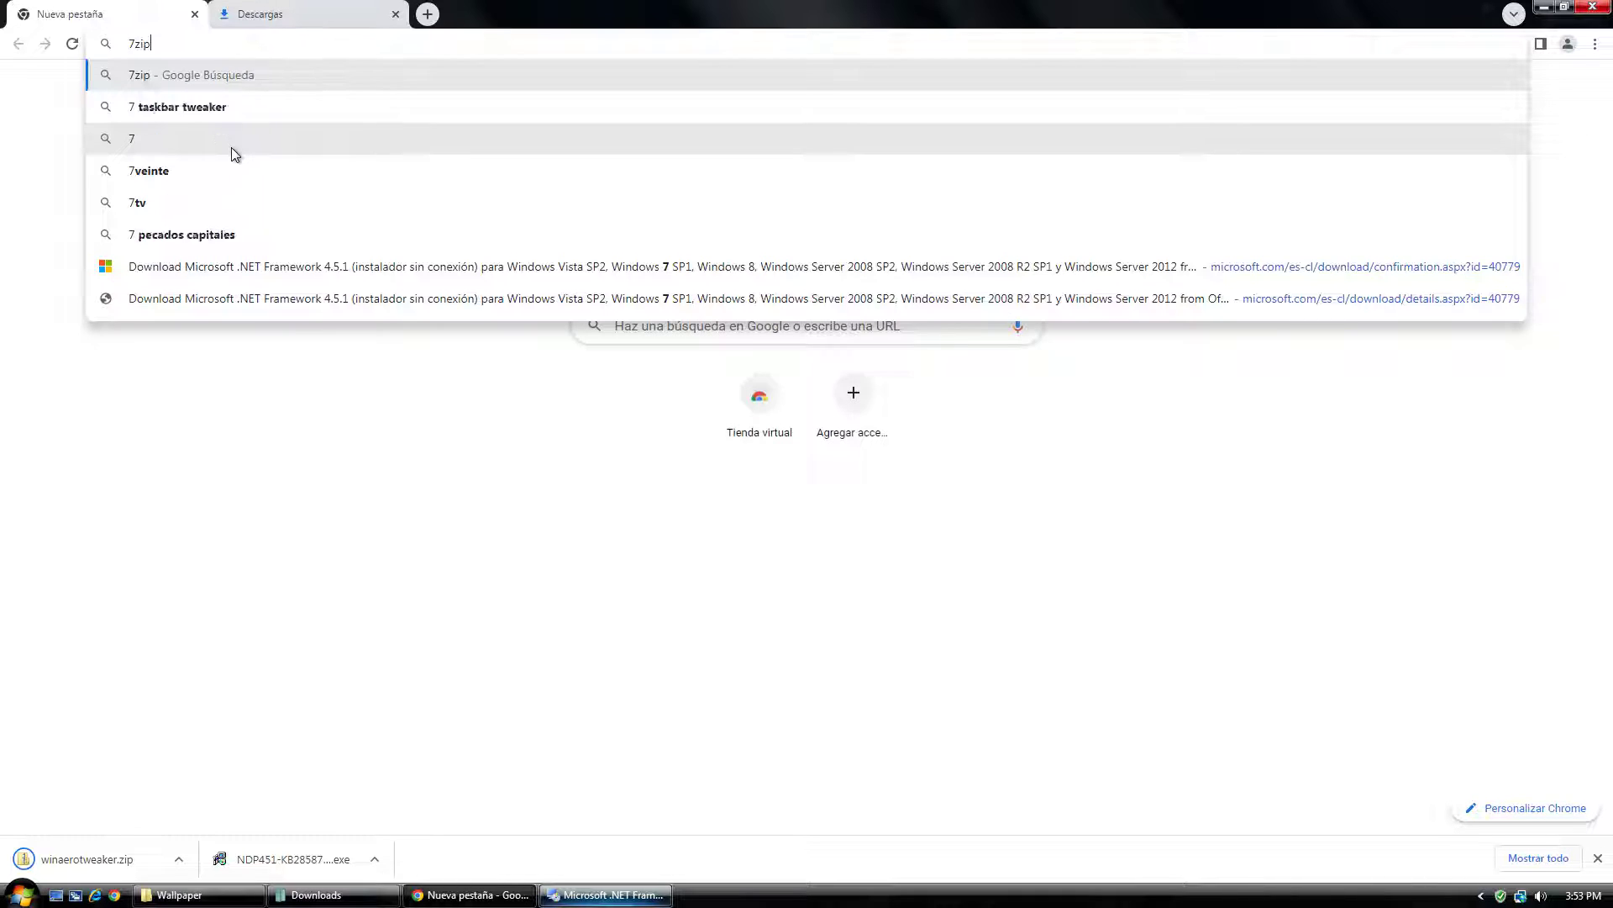
key("Return")
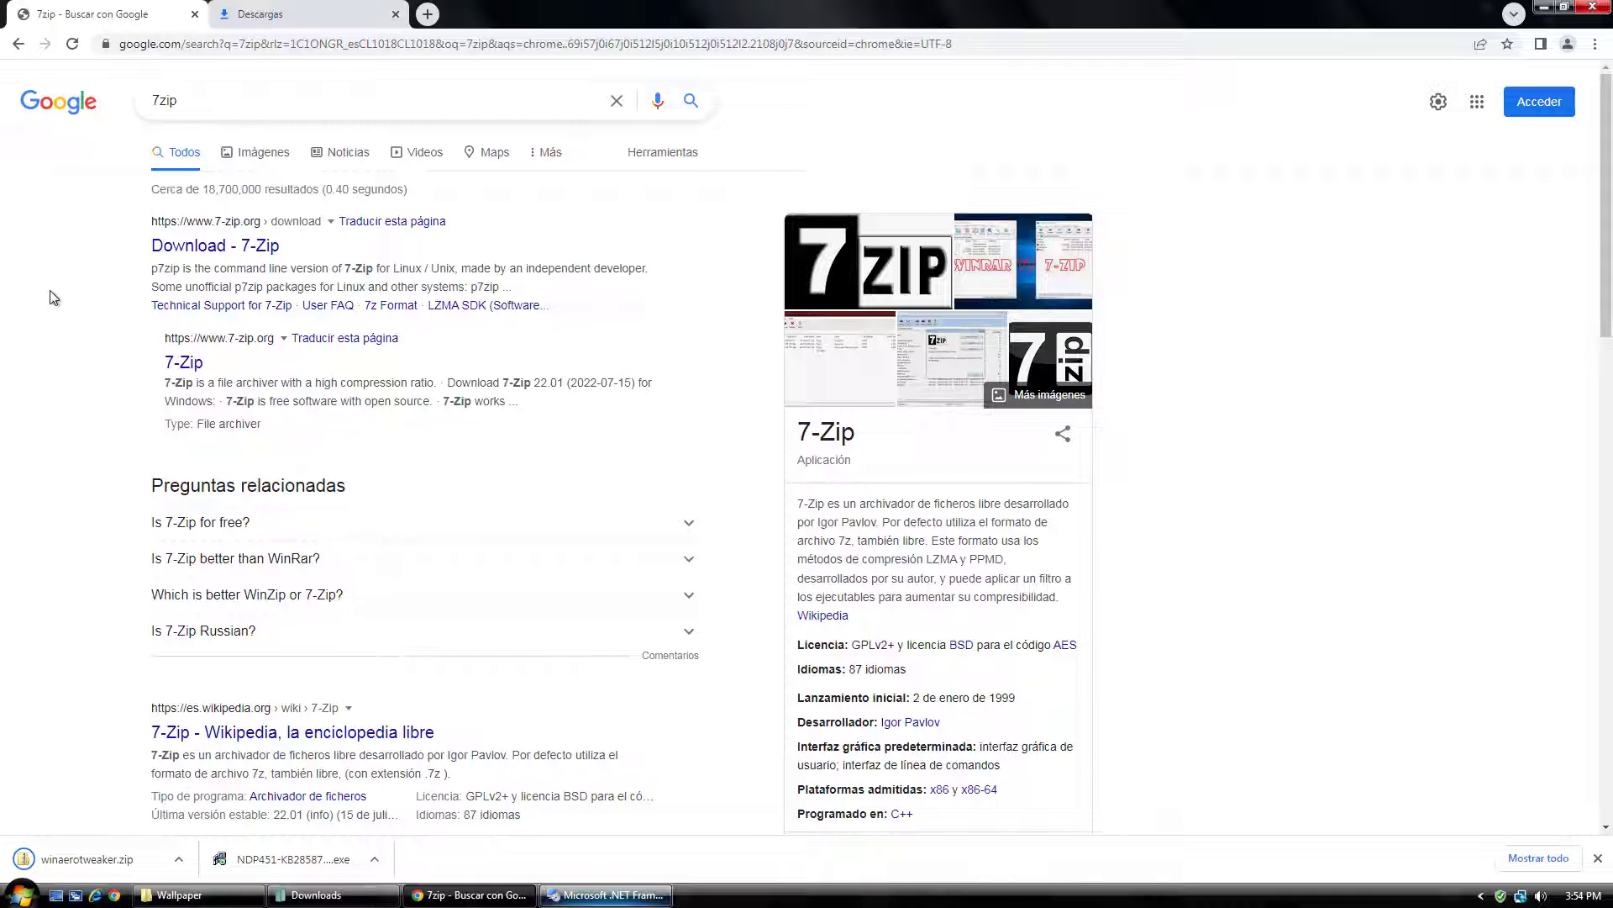
Open the 7-zip.org download page from the search results, proceeding past the certificate warning
left_click(158, 249)
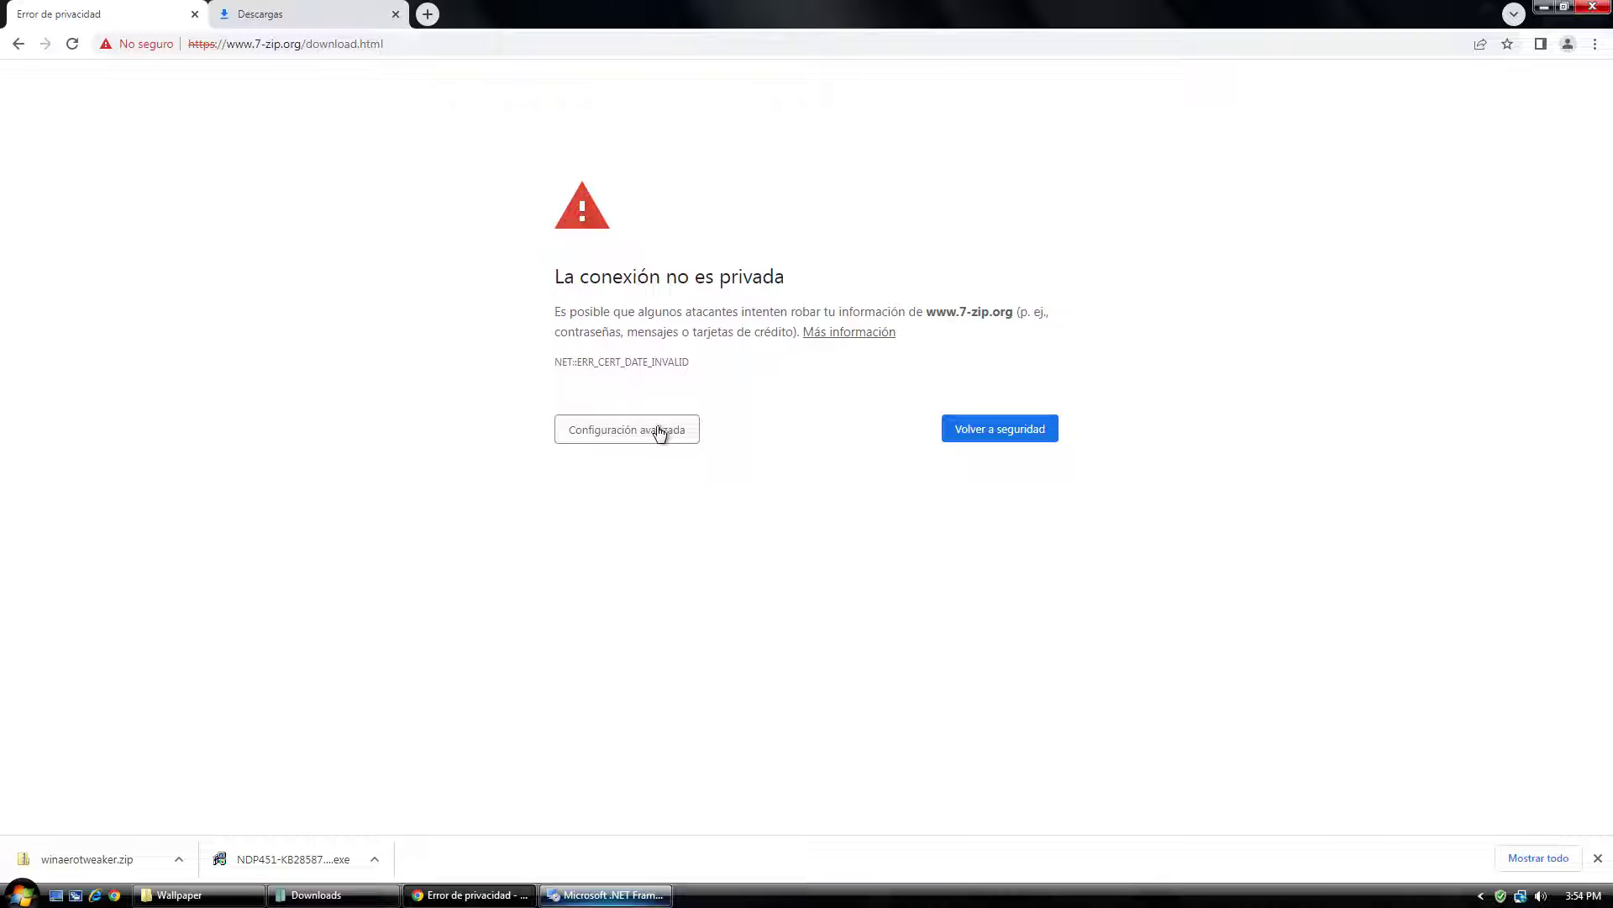
left_click(659, 430)
left_click(598, 561)
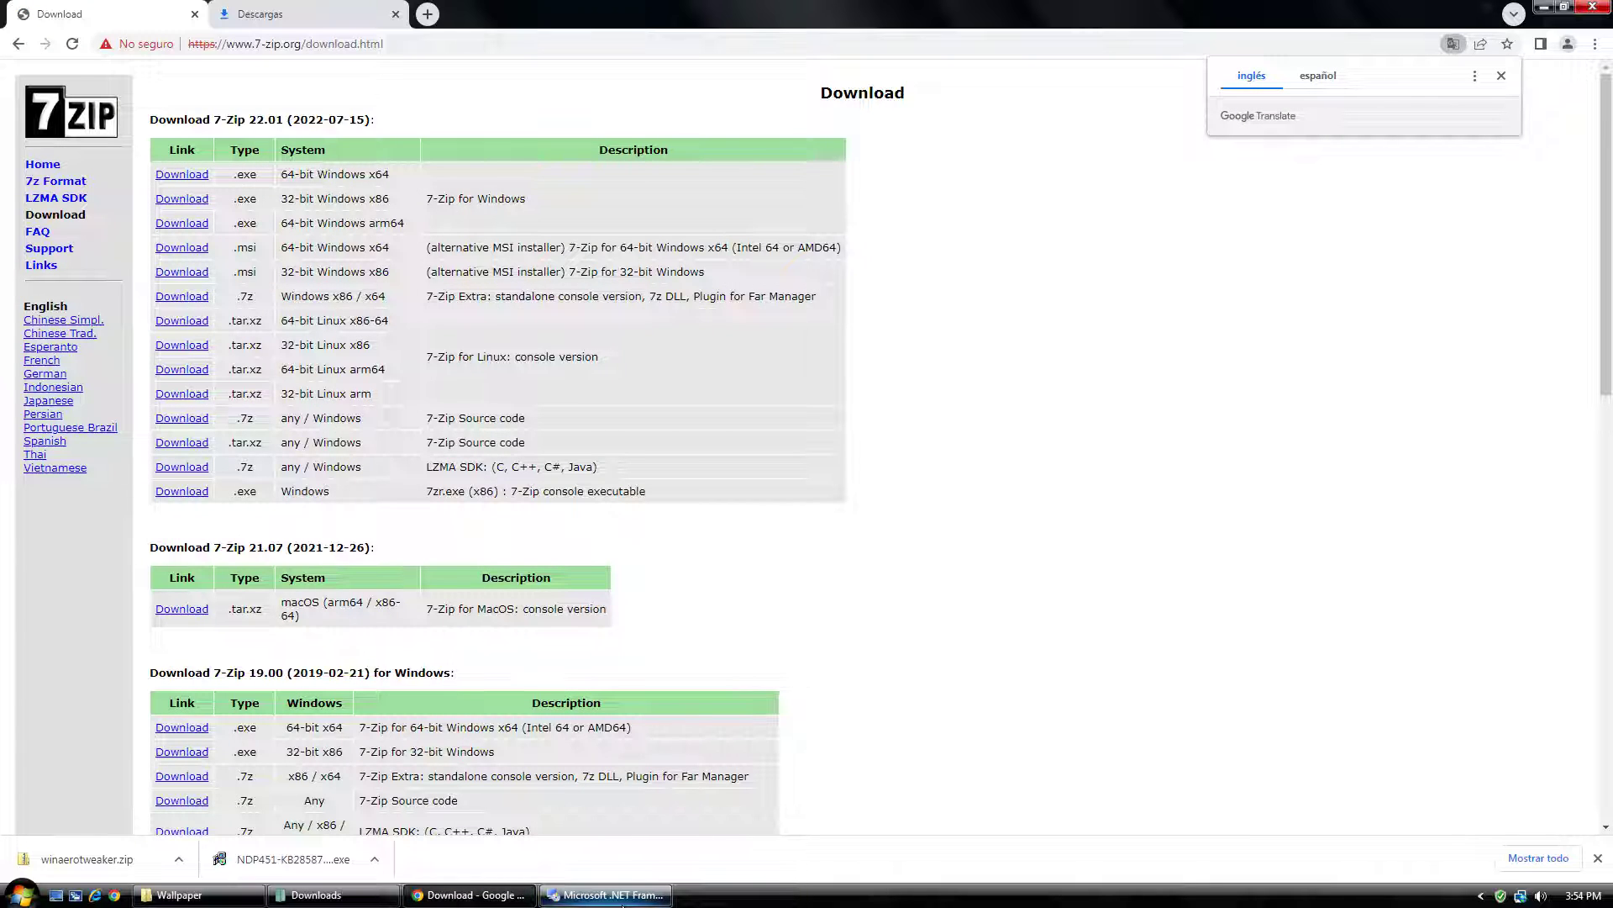
Download the 64-bit .exe installer of 7-Zip 19.00 for Windows, proceeding past both SourceForge privacy warnings
left_click(617, 895)
left_click(617, 895)
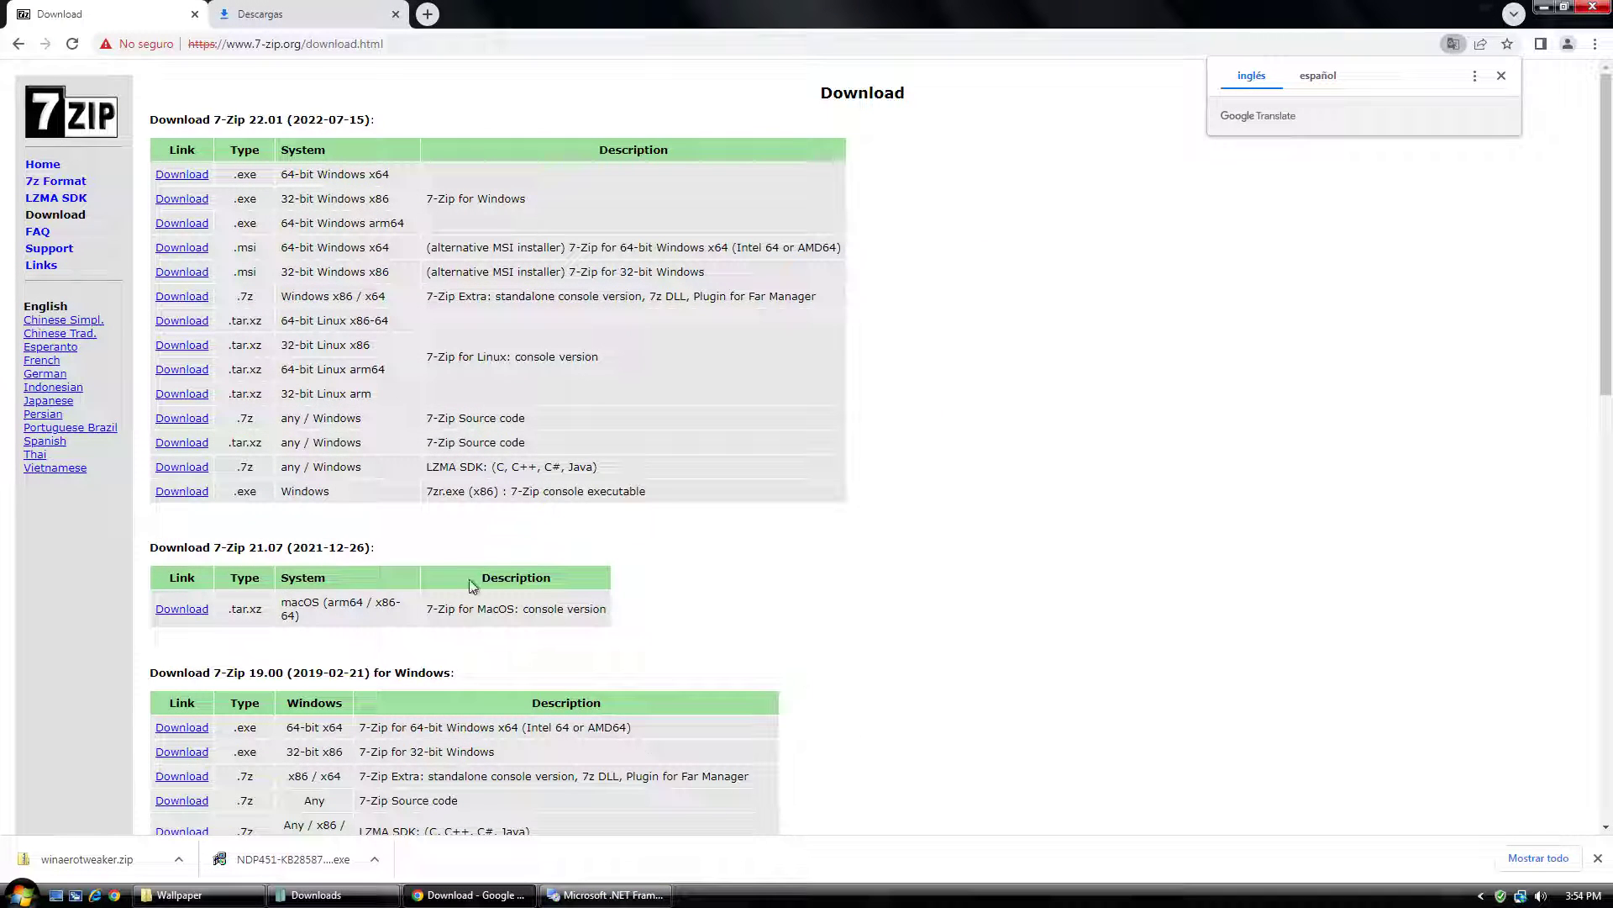
scroll(486, 622, "down", 2)
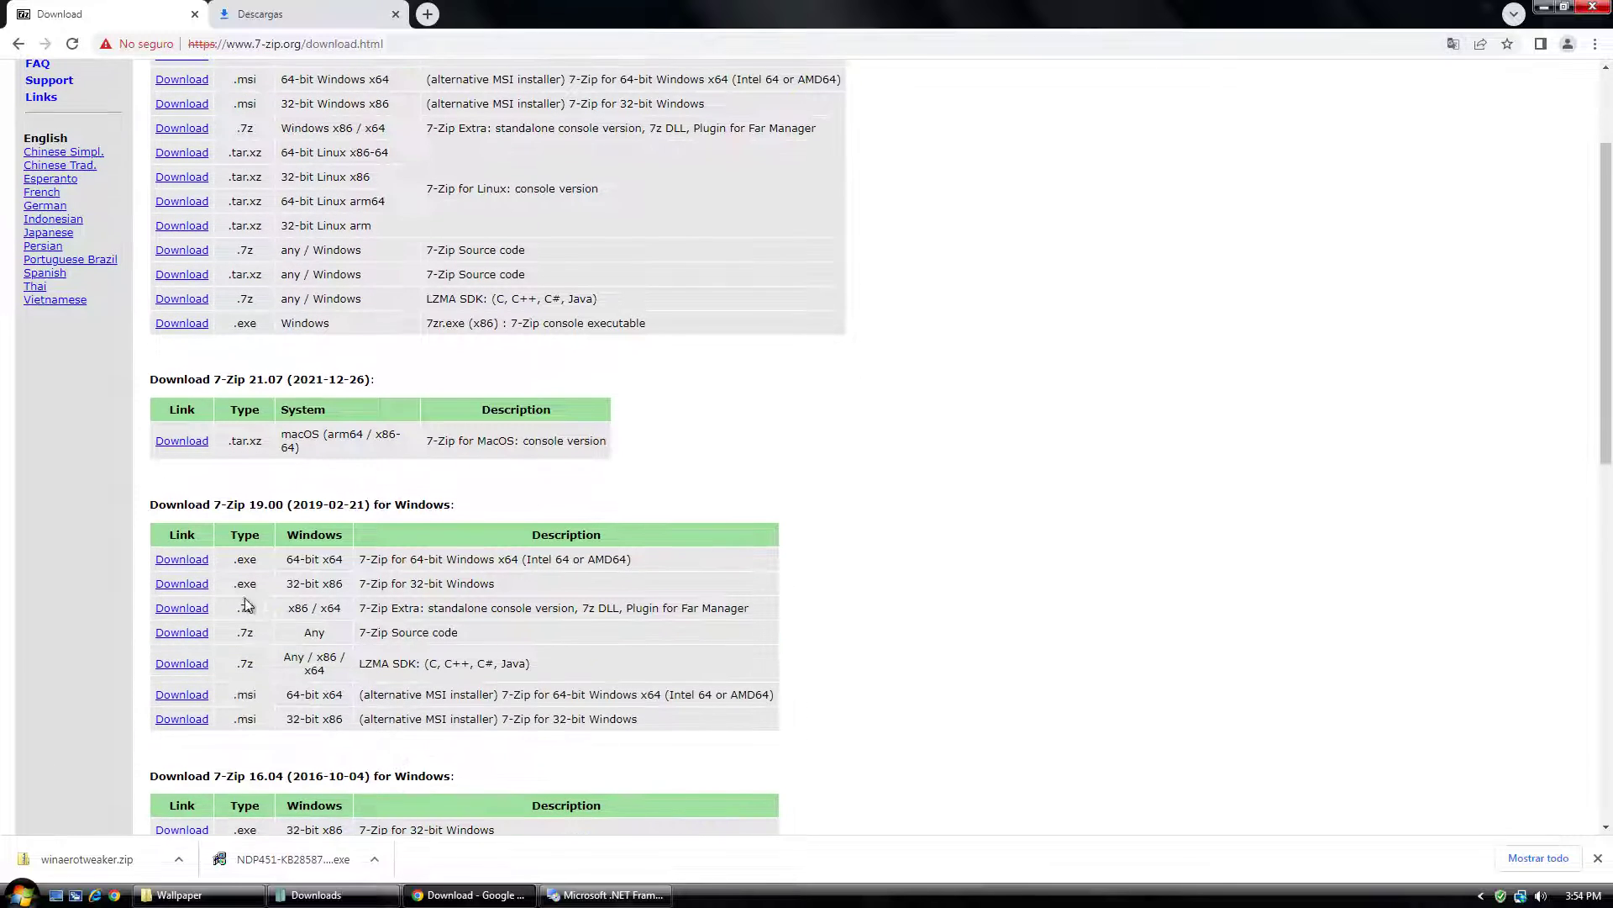
left_click(198, 562)
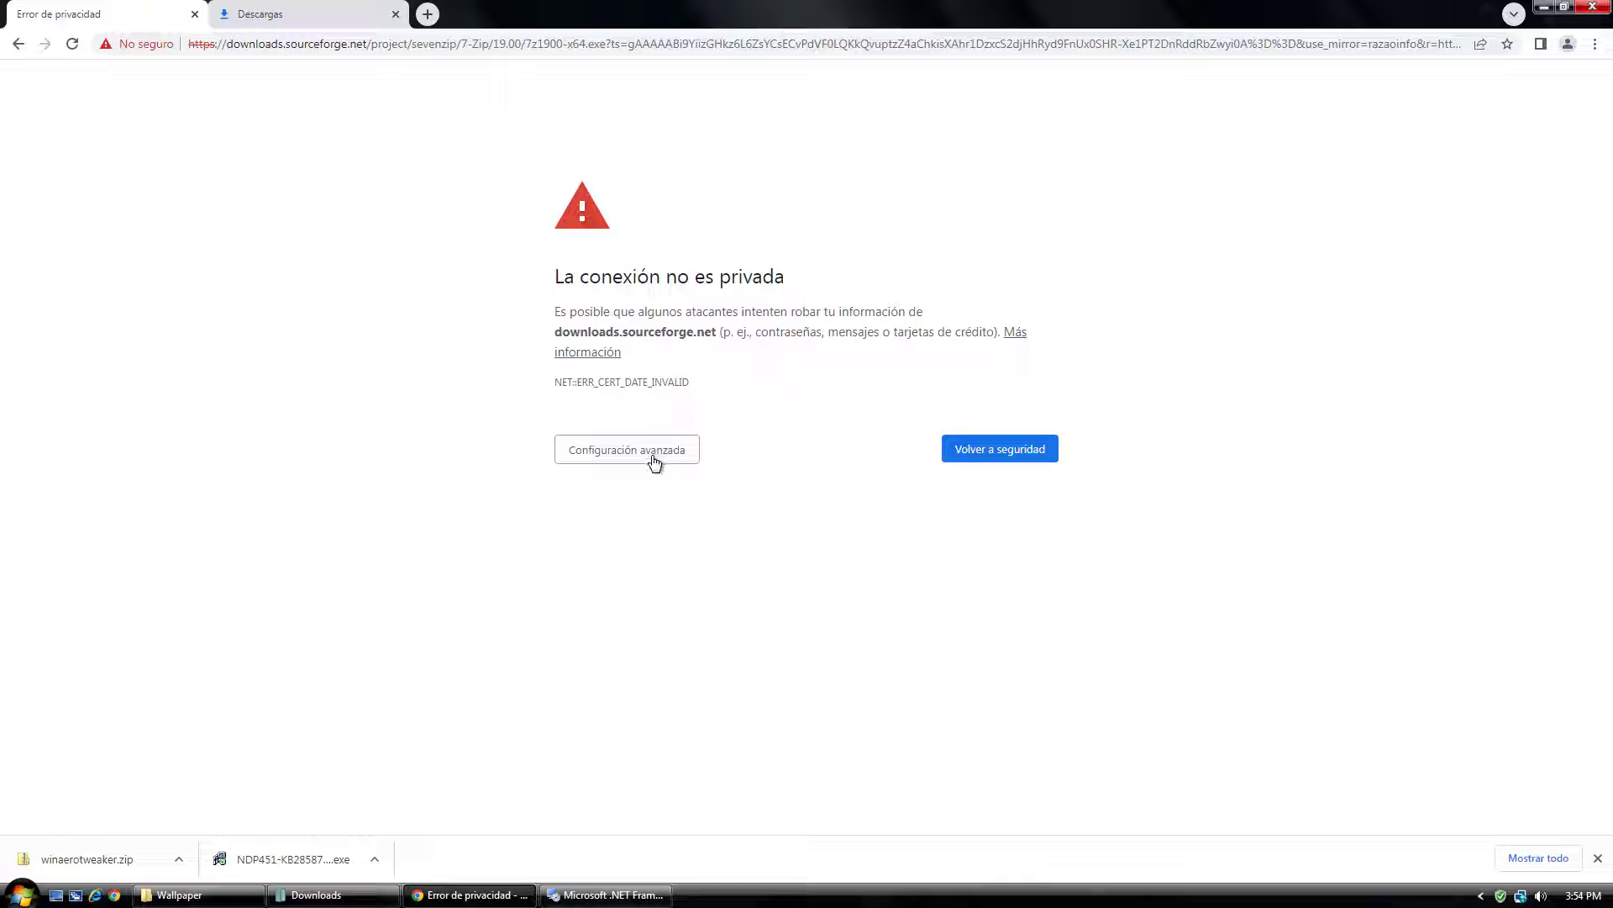
left_click(651, 454)
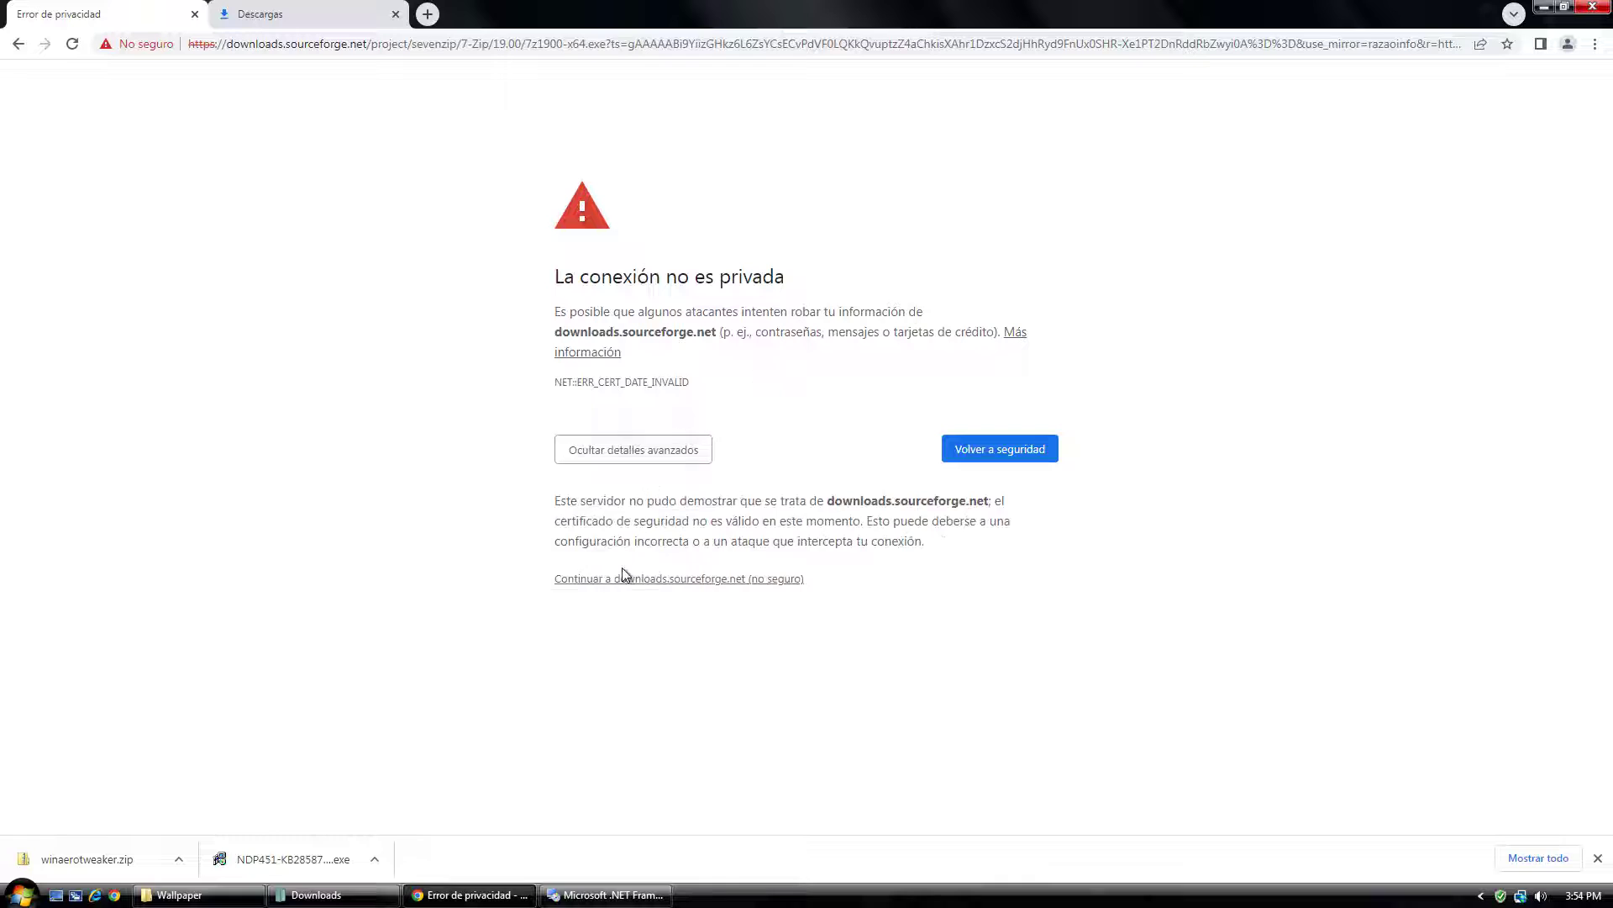
left_click(622, 579)
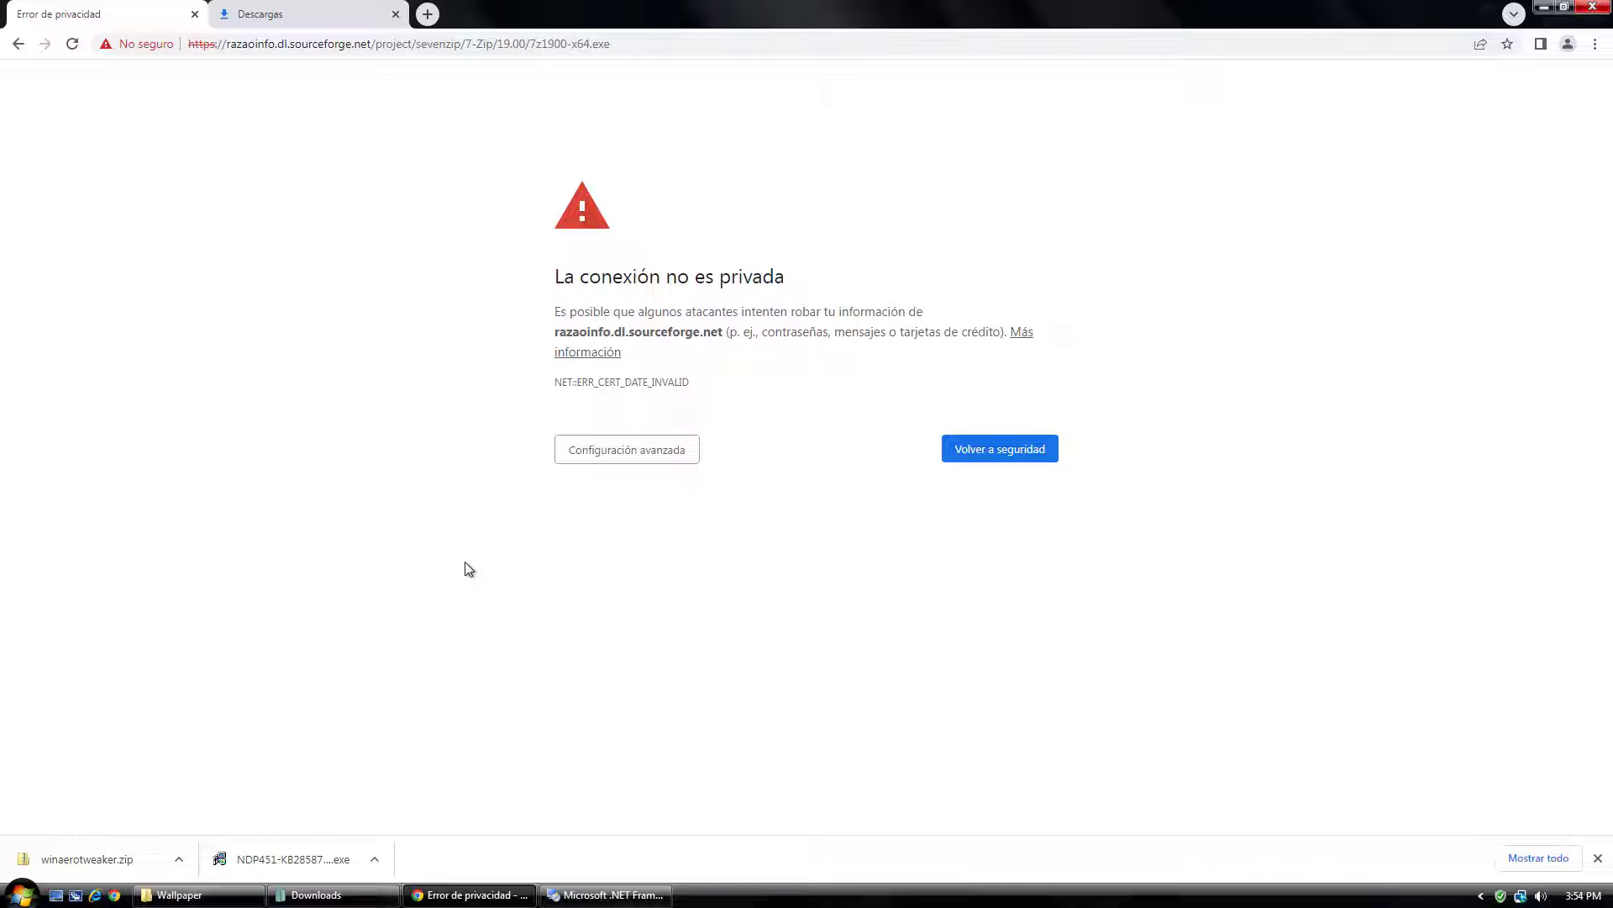
left_click(616, 451)
left_click(621, 579)
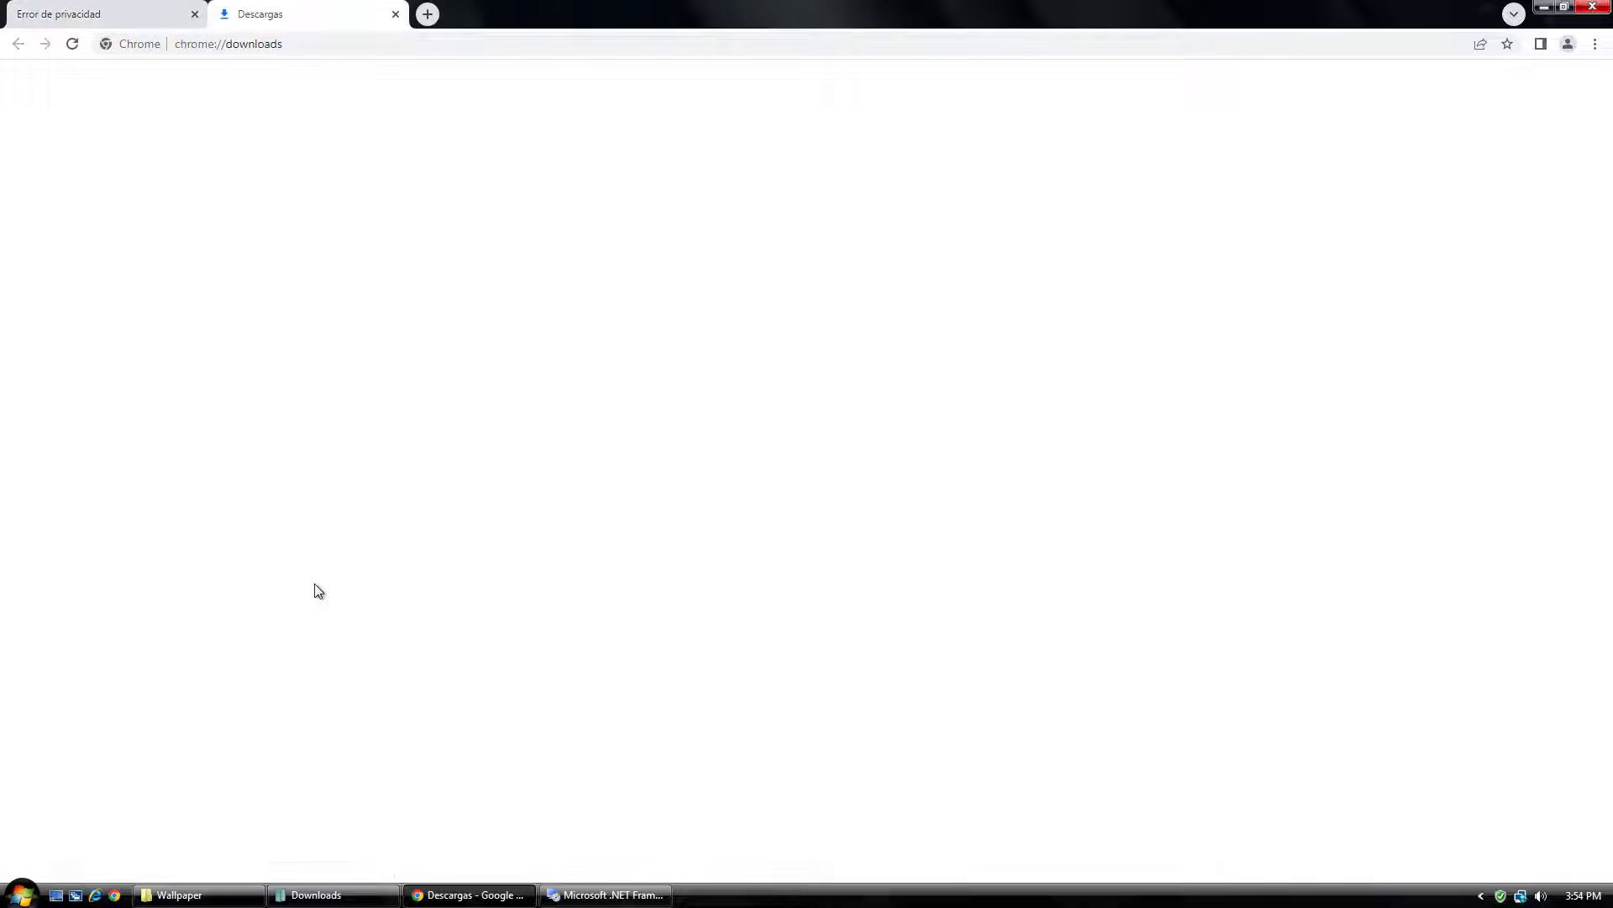
Close the privacy error page and show the downloaded 7z1900-x64.exe in its folder
key("ctrl+Tab")
left_click(194, 14)
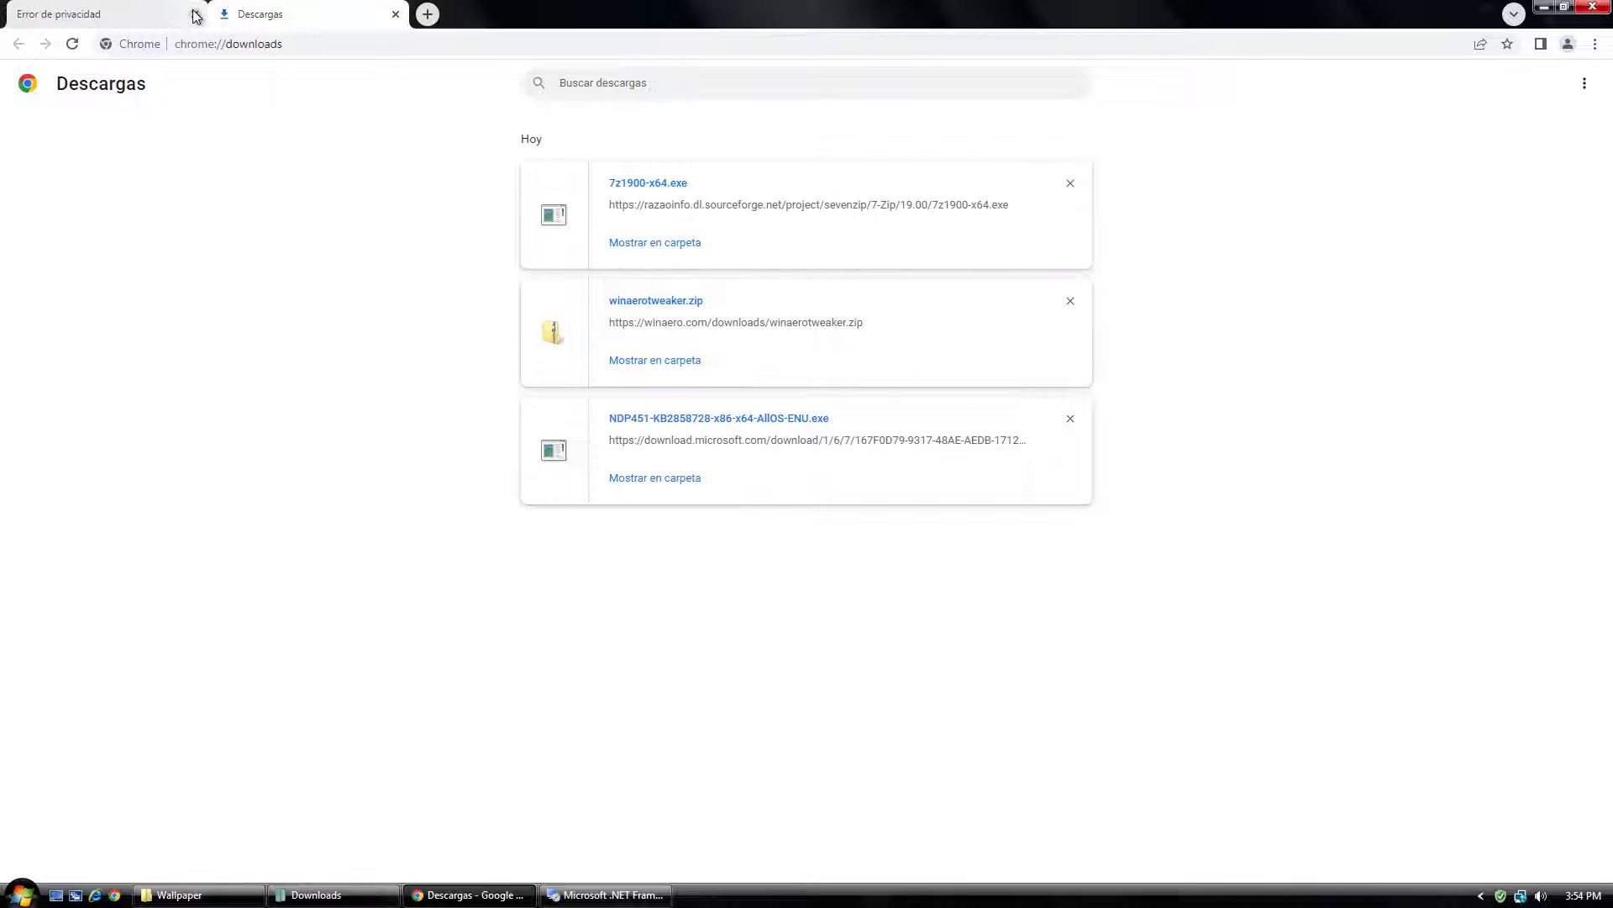
left_click(614, 243)
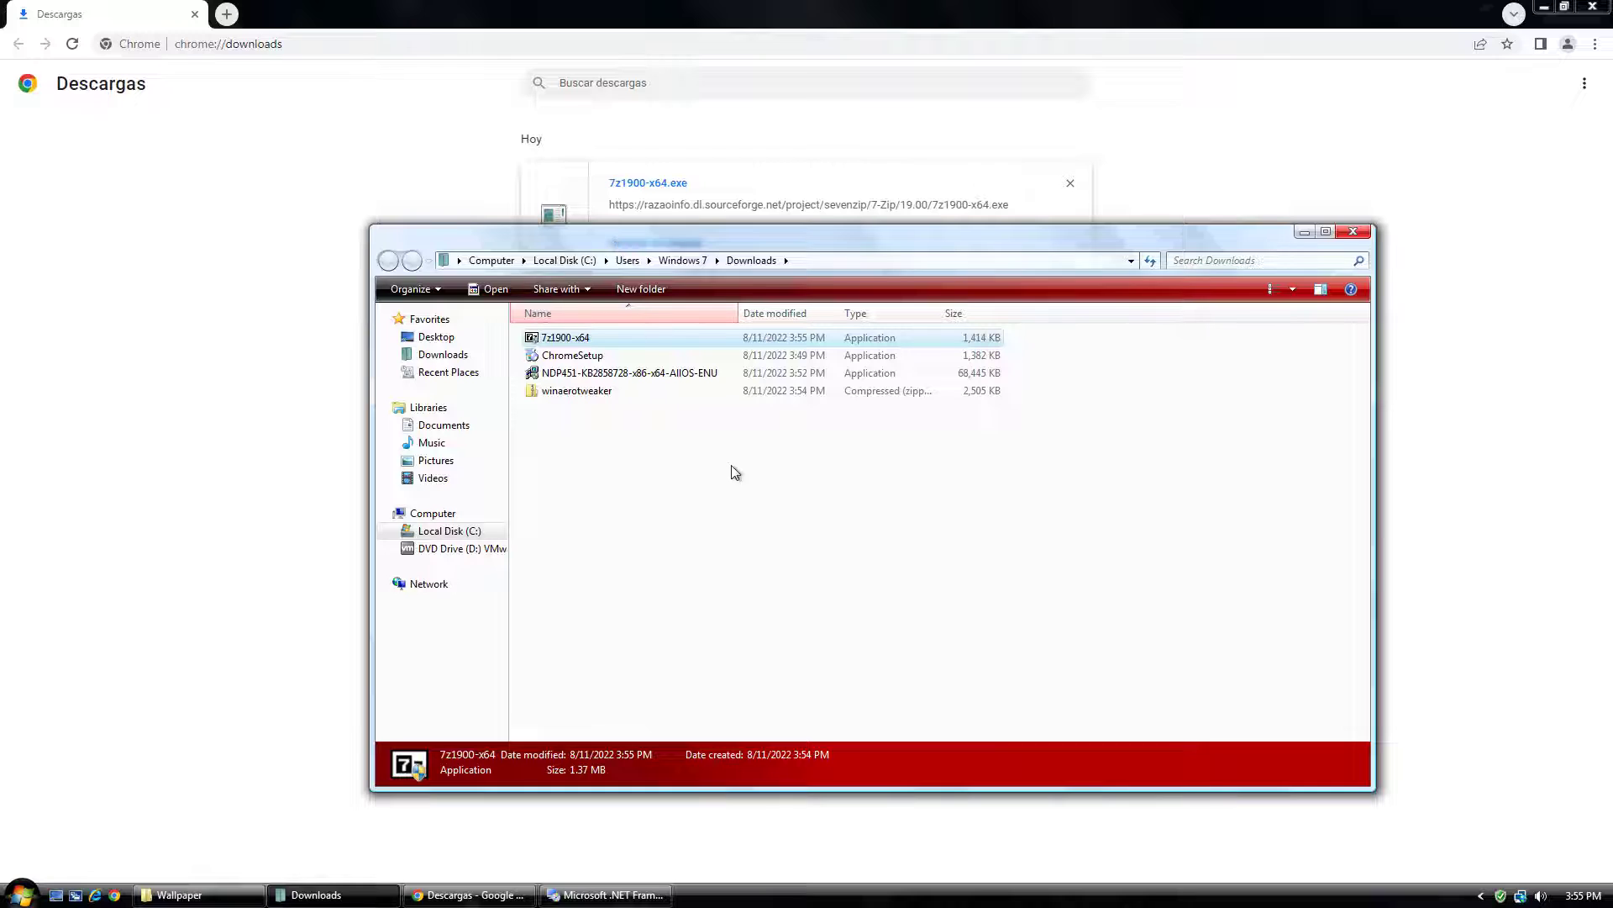
Run the 7z1900-x64 installer with elevated permission and install 7-Zip 19.00 (x64)
key("Return")
left_click(944, 555)
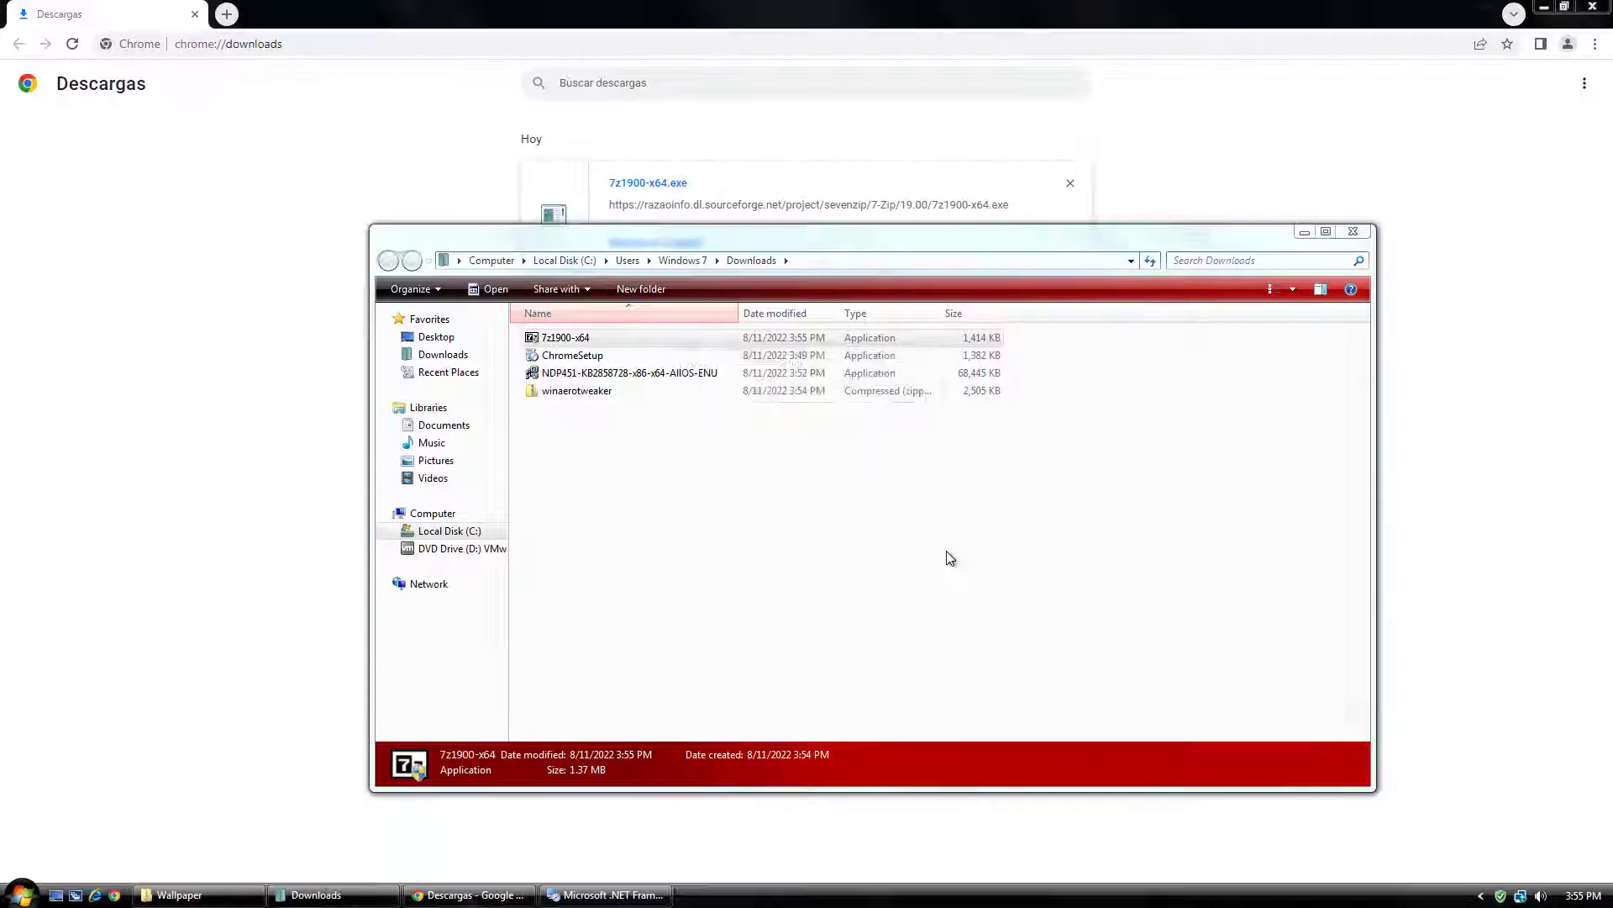
left_click(800, 501)
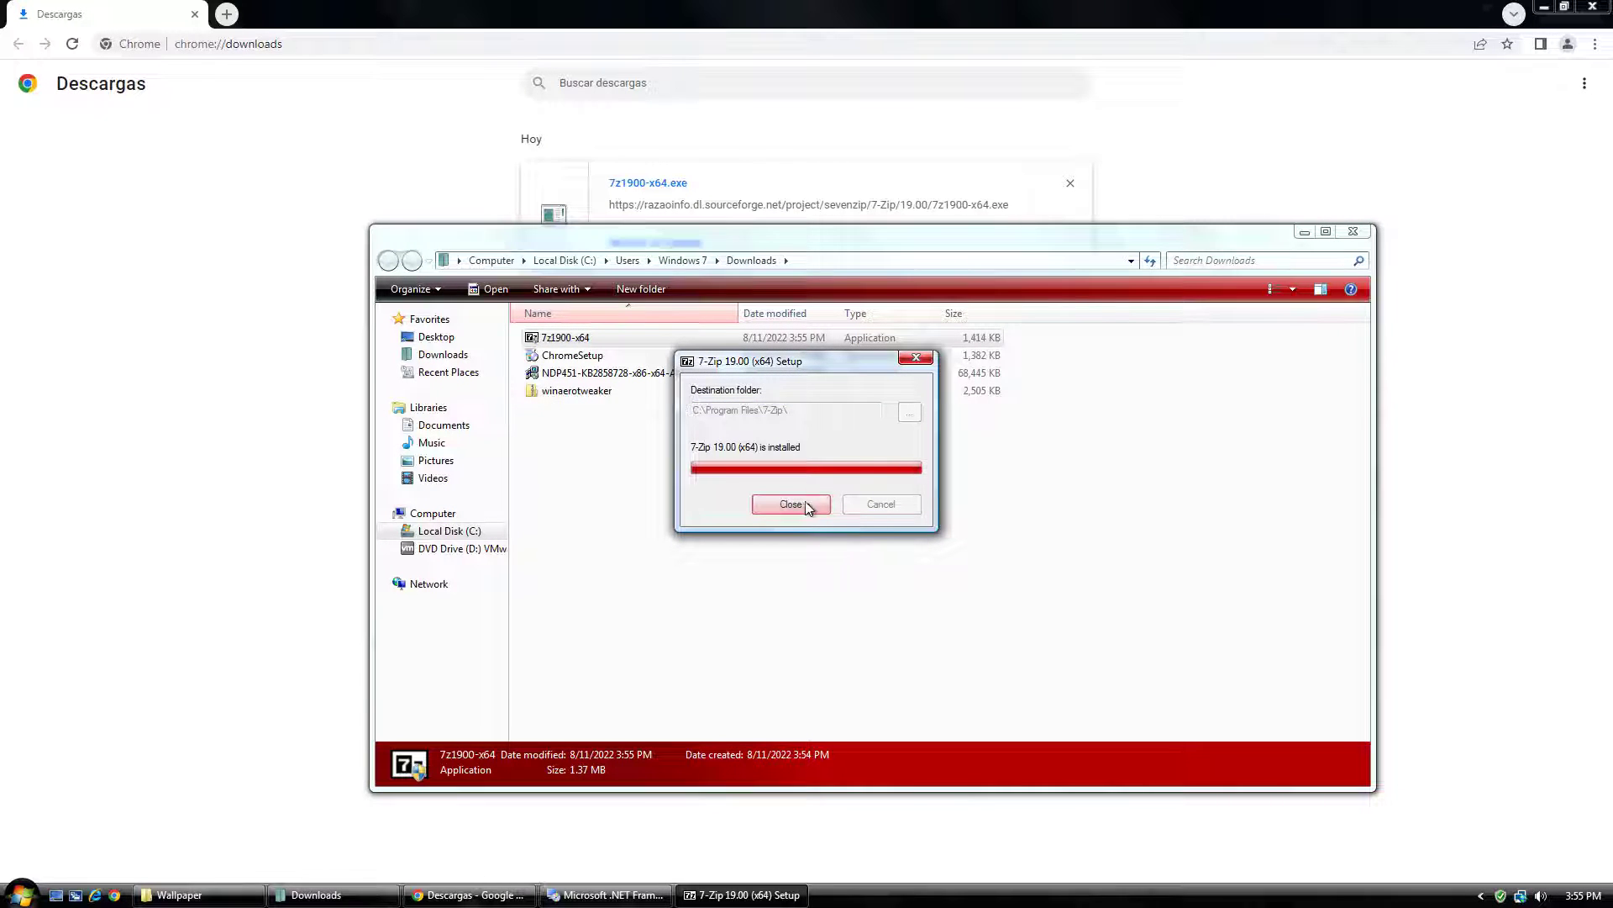
Extract the winaerotweaker archive with 7-Zip into its own winaerotweaker folder and open that folder
right_click(638, 391)
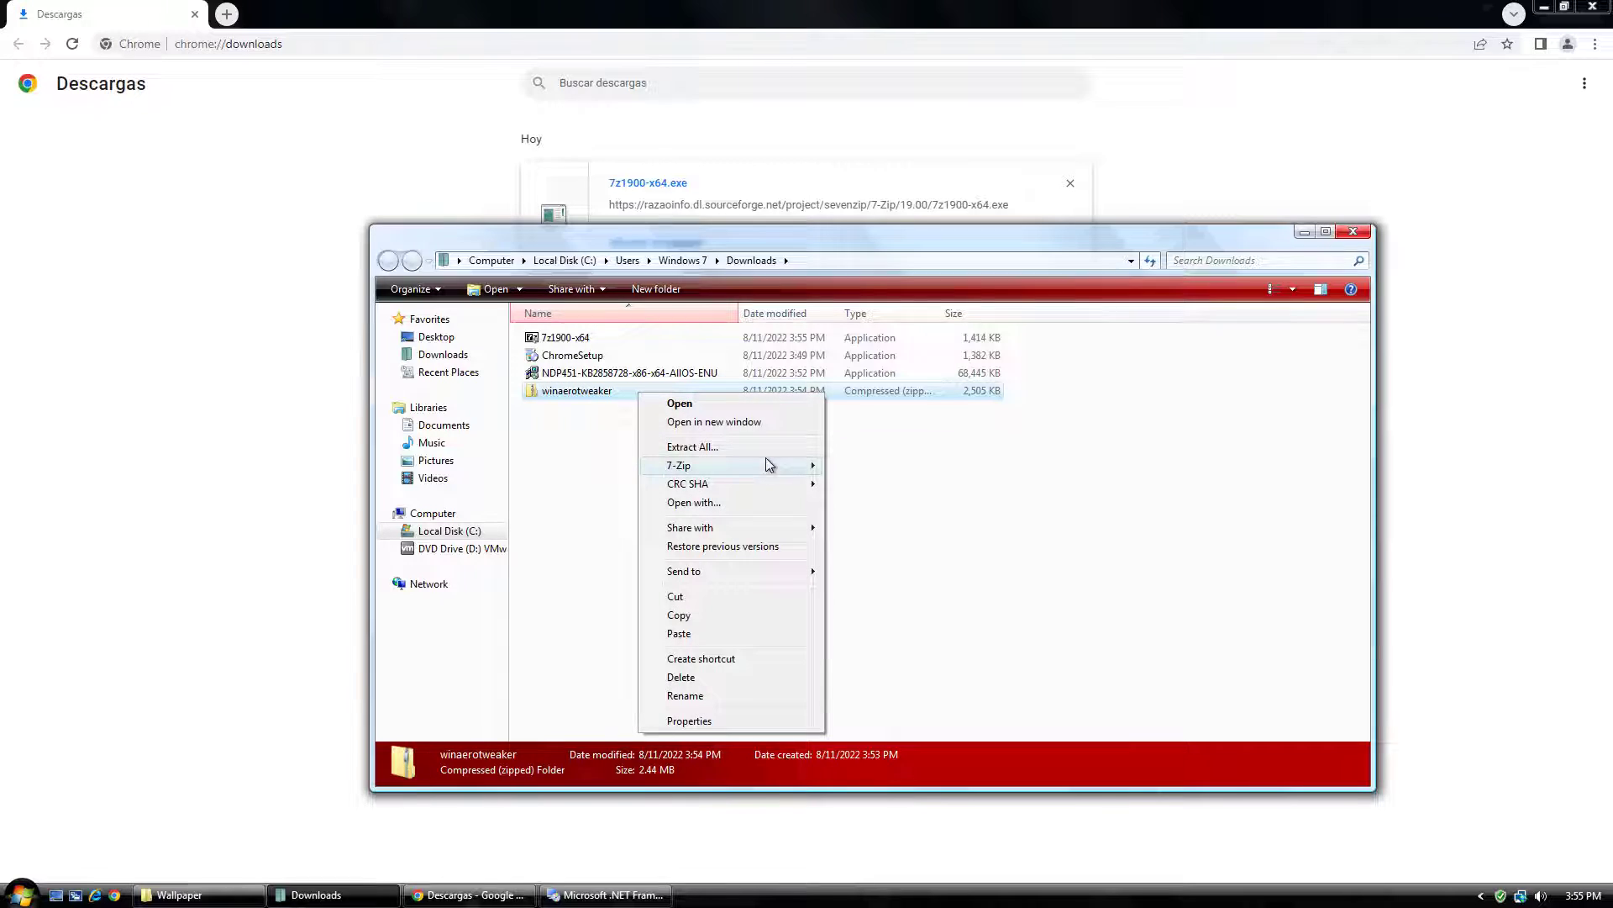
mouse_move(763, 465)
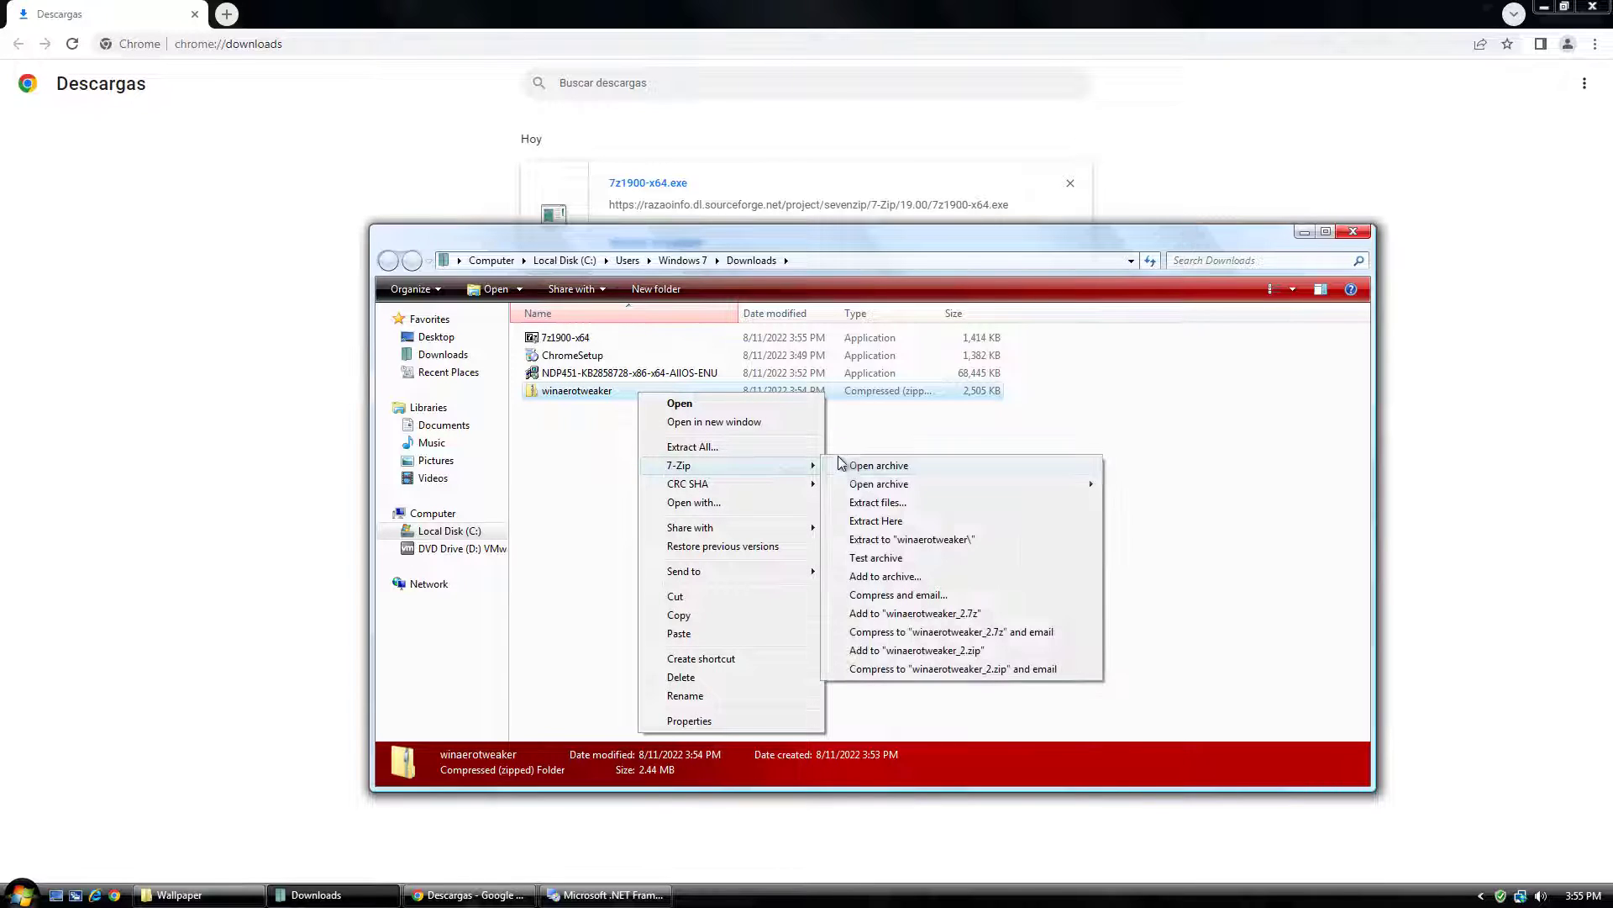
left_click(871, 542)
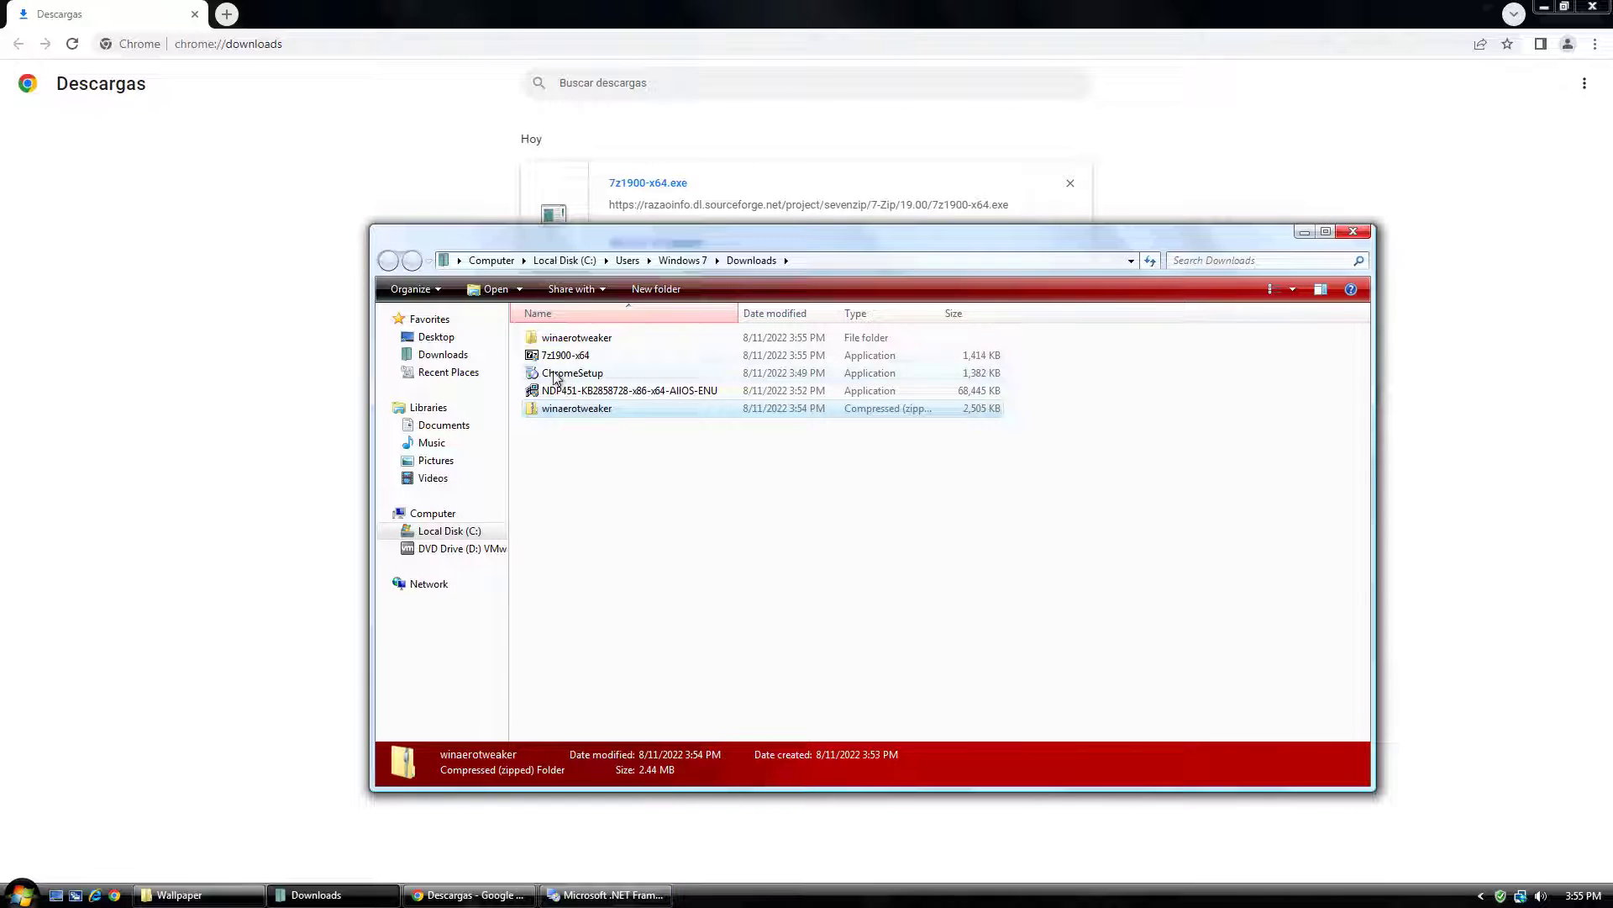
double_click(563, 337)
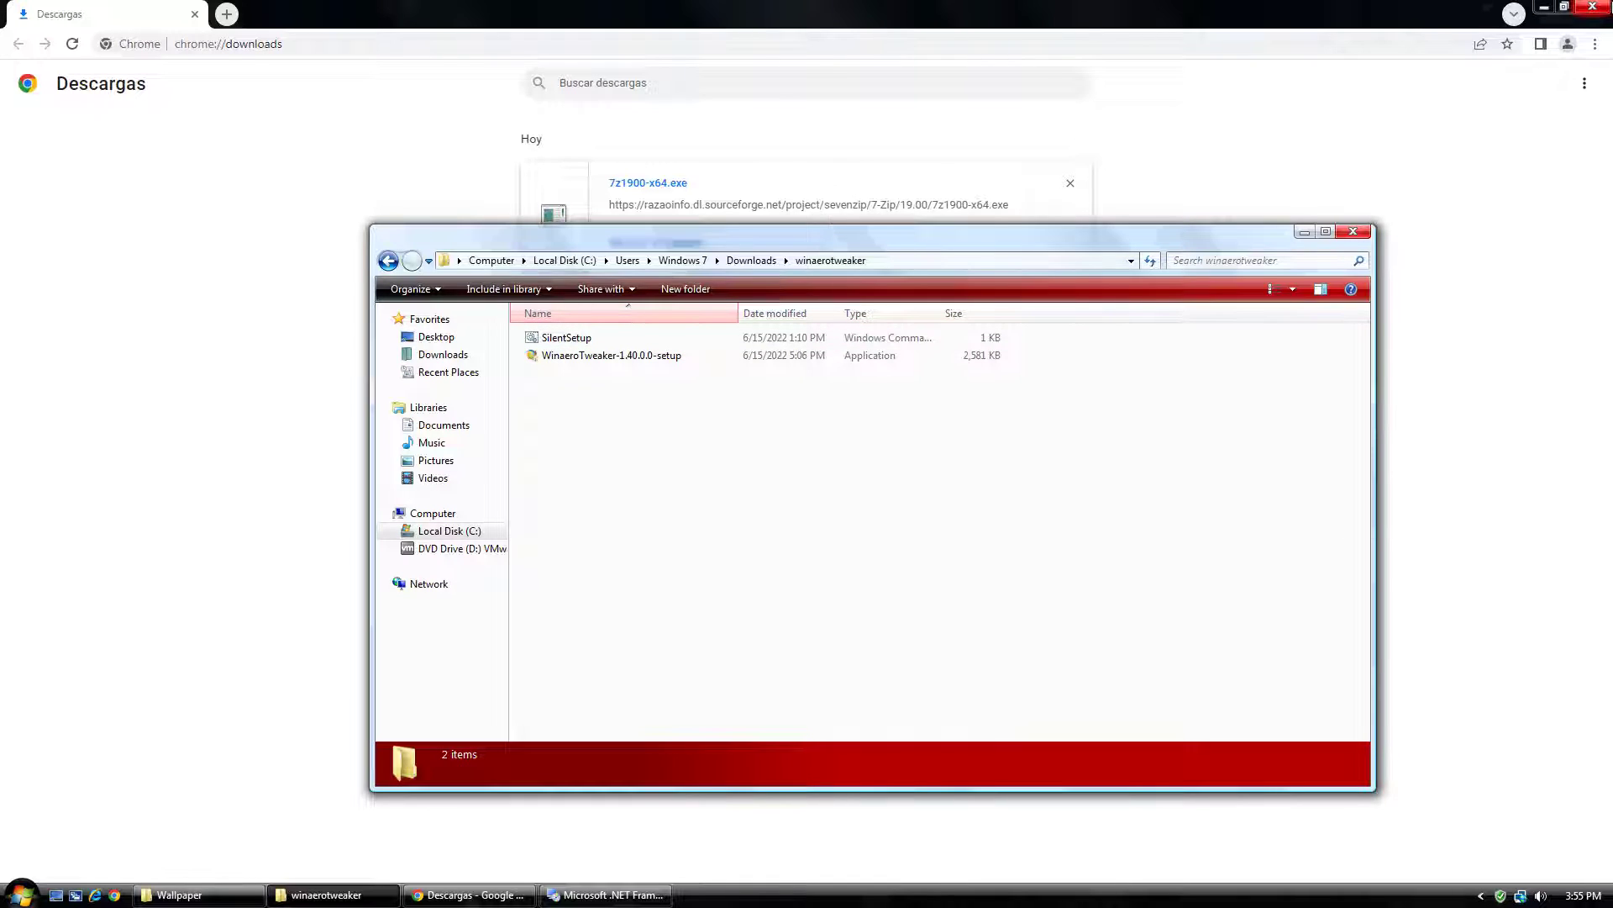
Close Chrome, unpin it from the taskbar and close the winaerotweaker folder window
left_click(1602, 12)
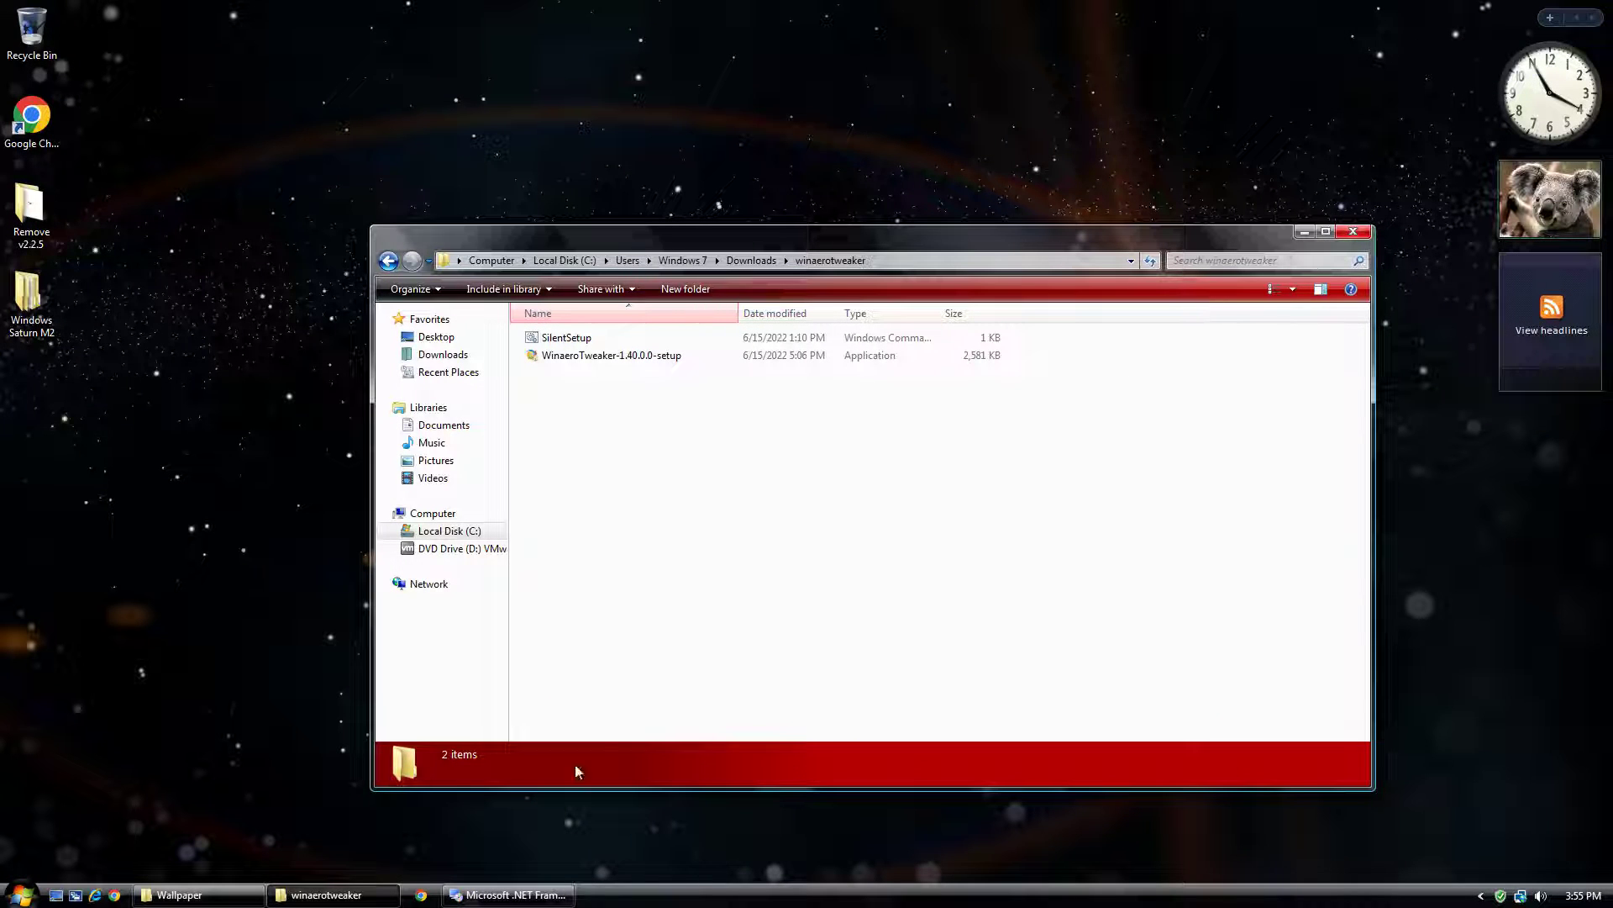
right_click(421, 894)
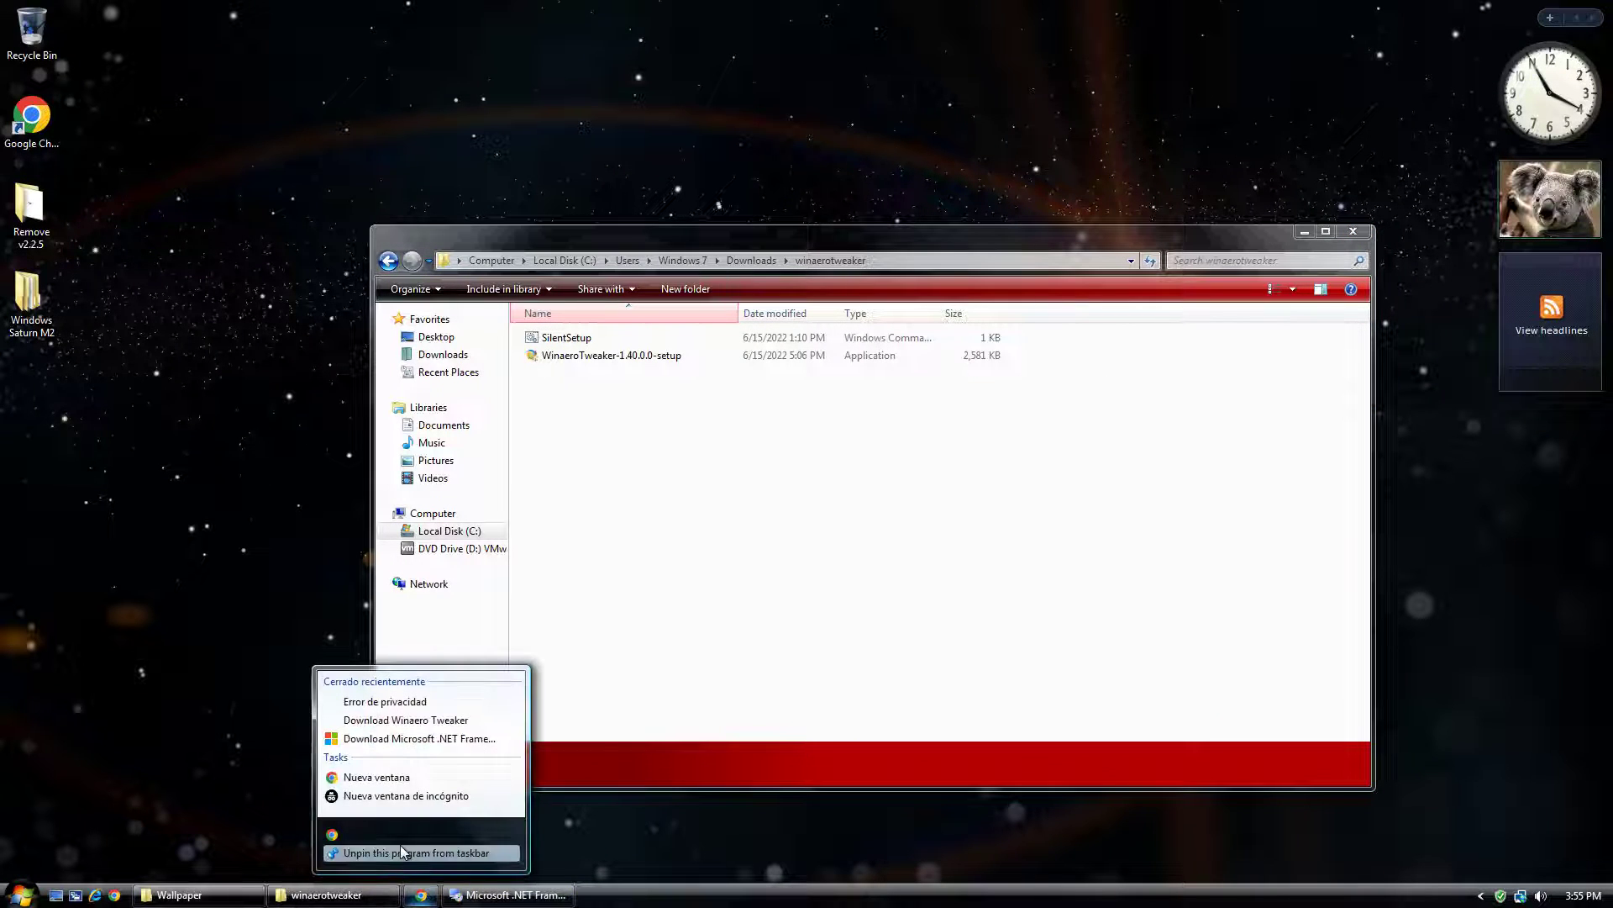
left_click(400, 852)
right_click(488, 894)
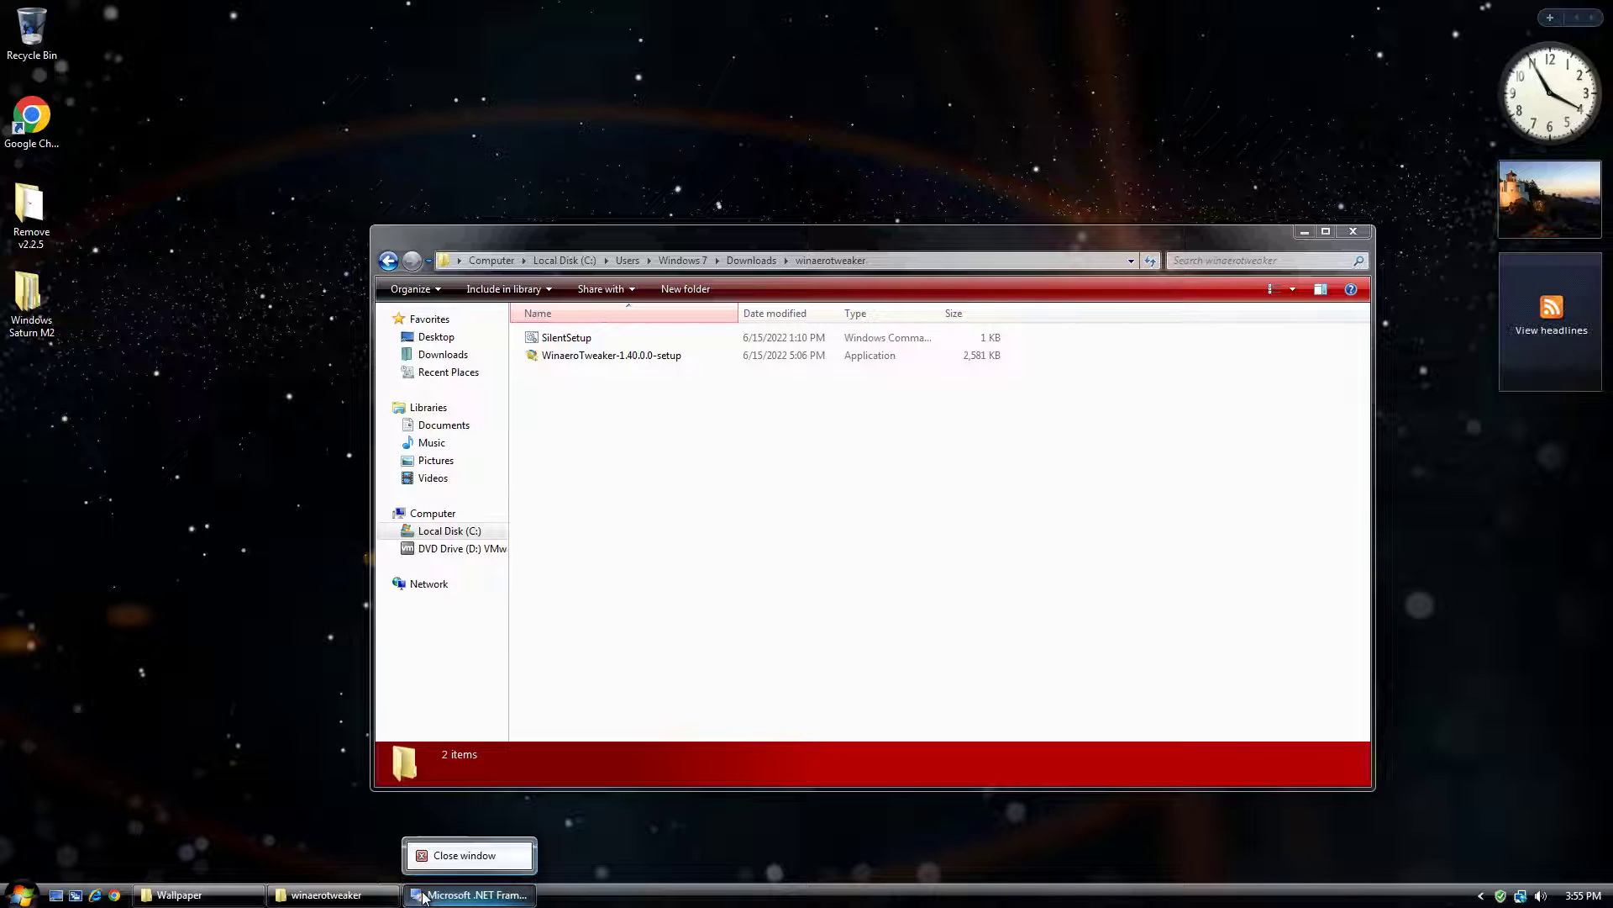
left_click(1354, 234)
Switch to the Microsoft .NET Framework 4.5.1 setup, accept its license terms and start the installation
left_click(336, 894)
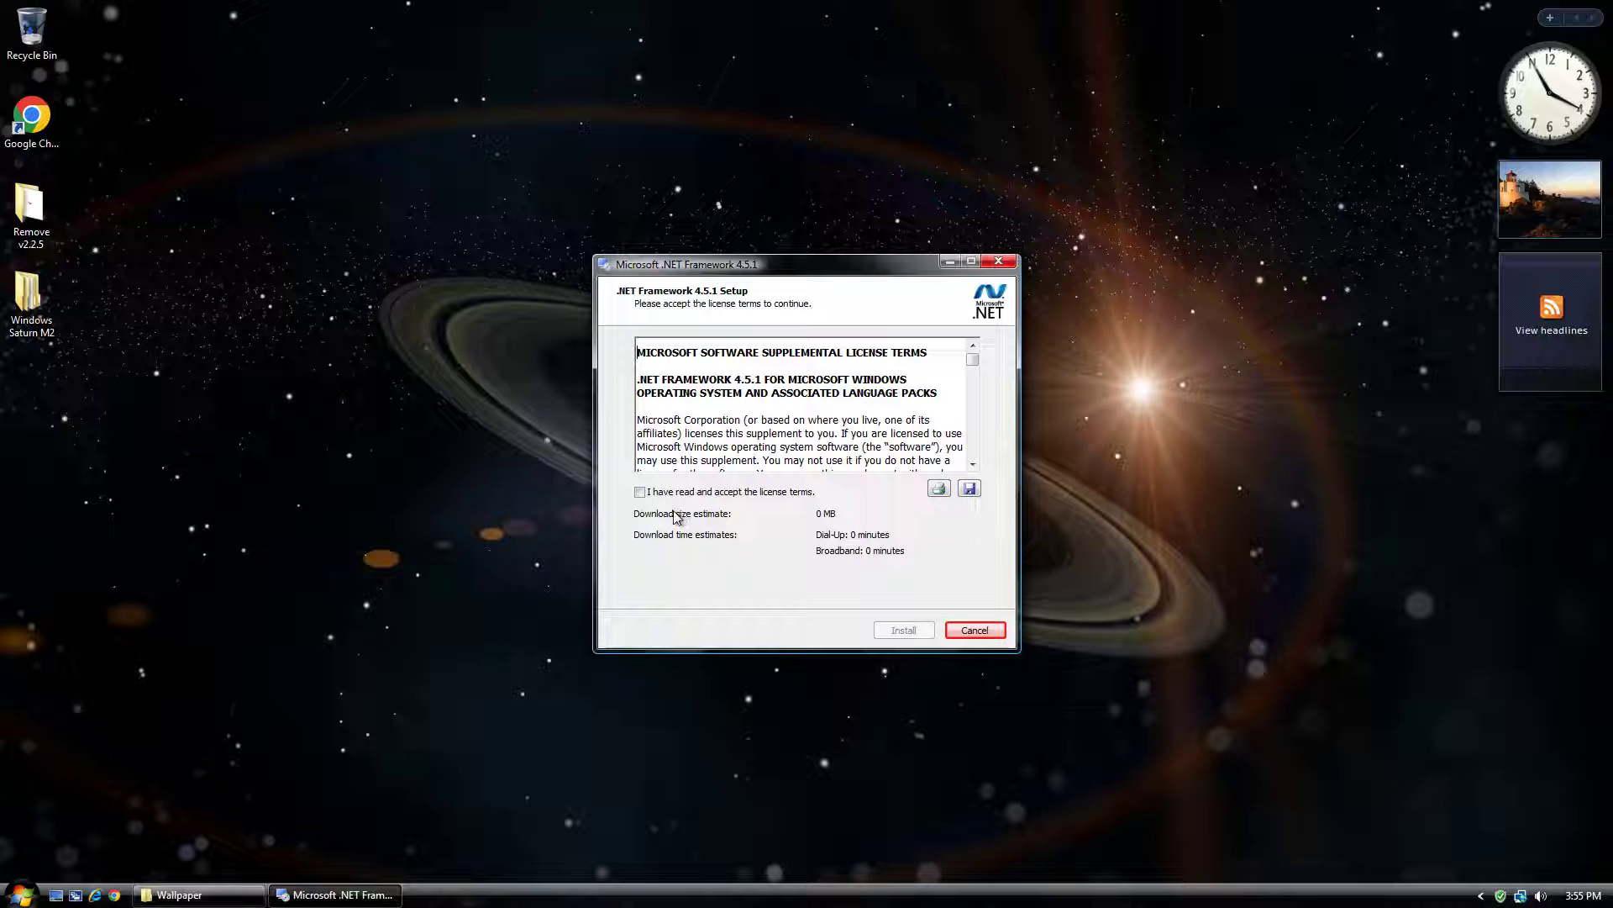
left_click(640, 492)
left_click(884, 627)
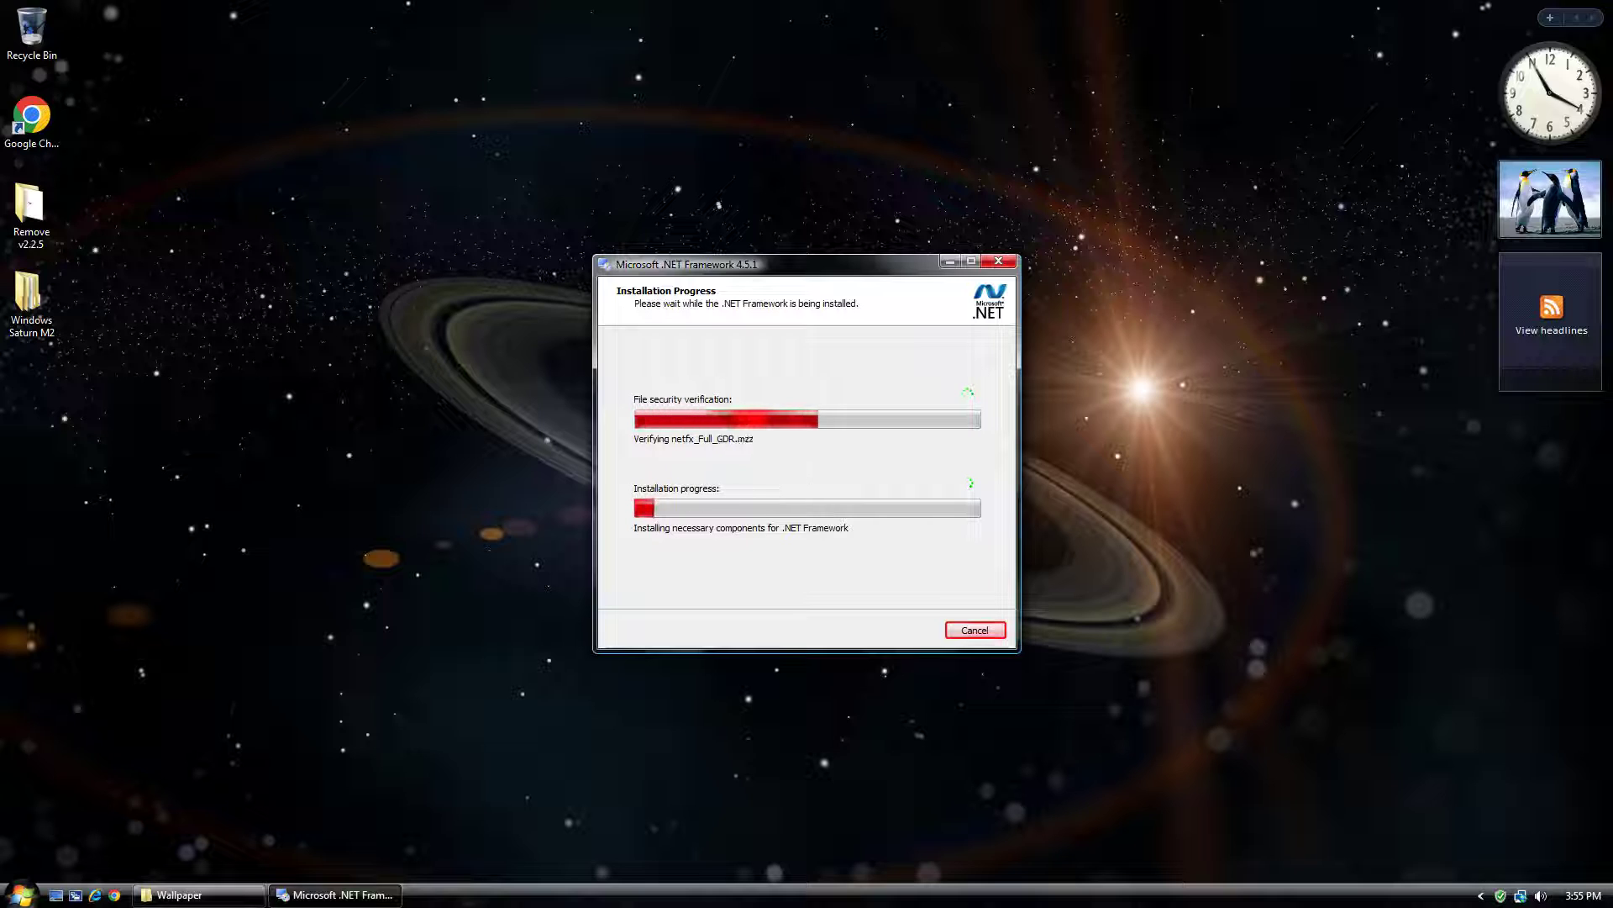
Search Windows for "energy", open the power-saving settings and activate the High performance plan
left_click(20, 894)
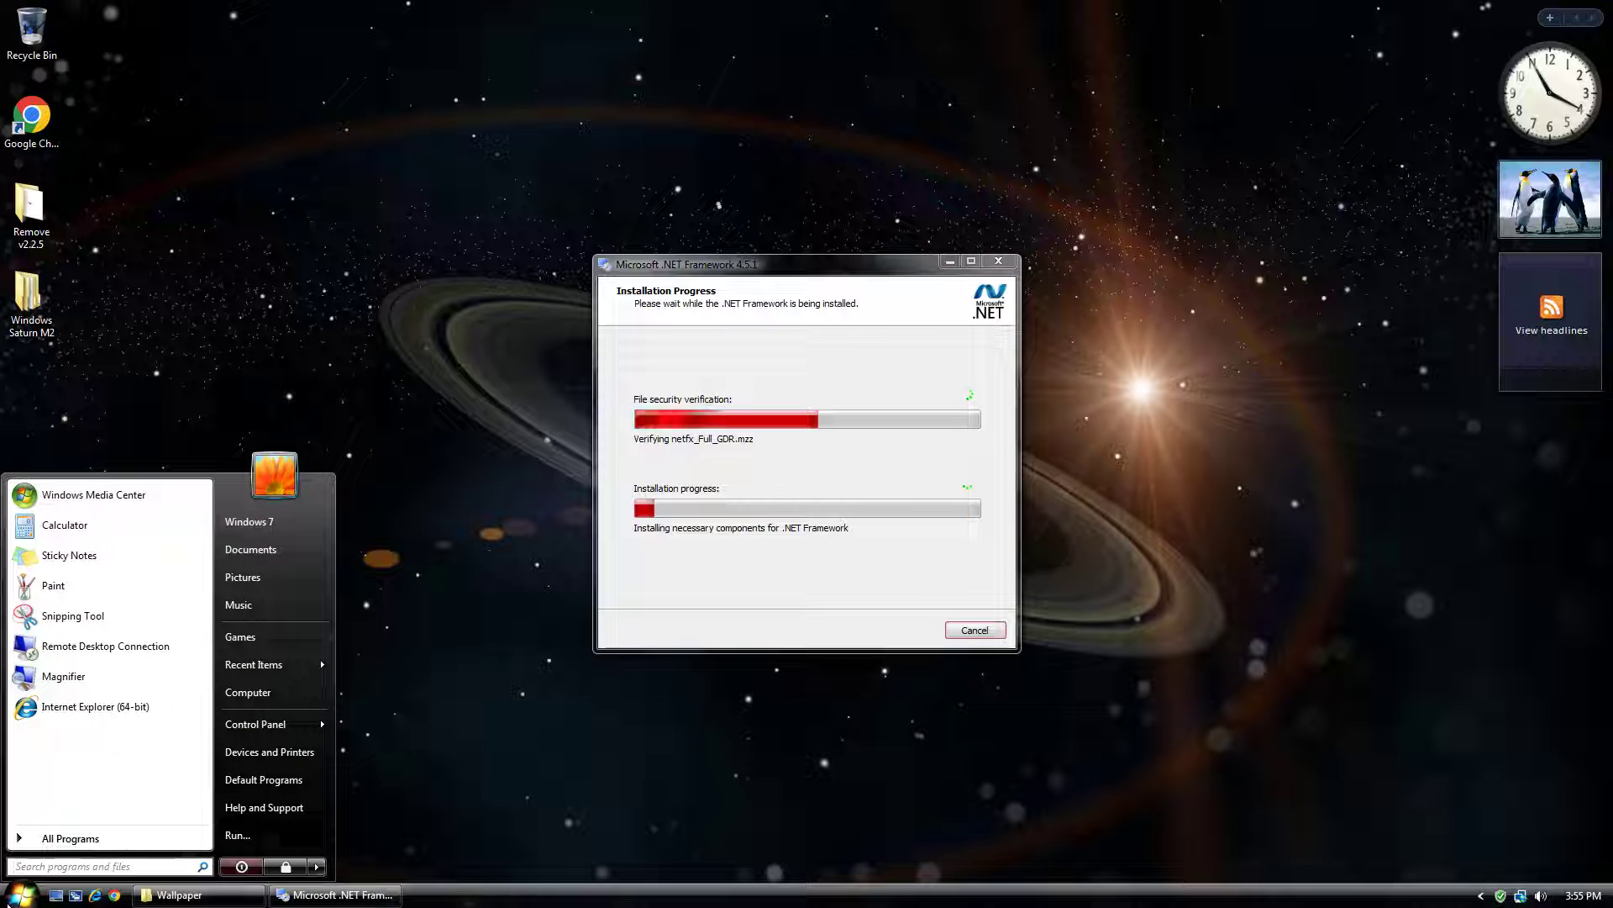
type("enery")
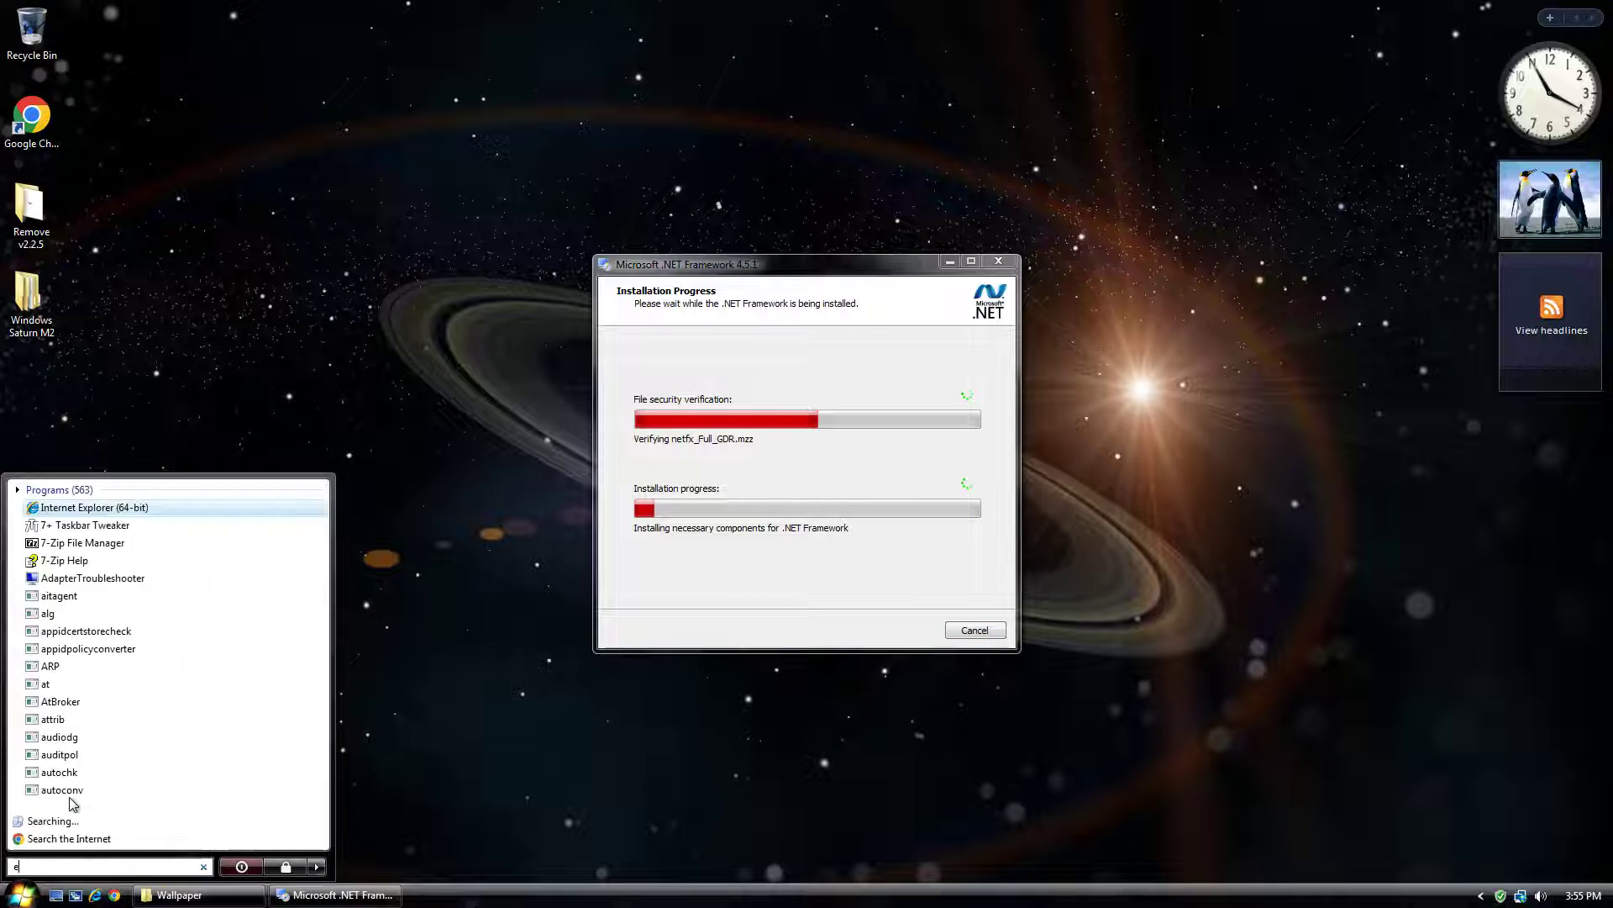
key("BackSpace")
type("gy")
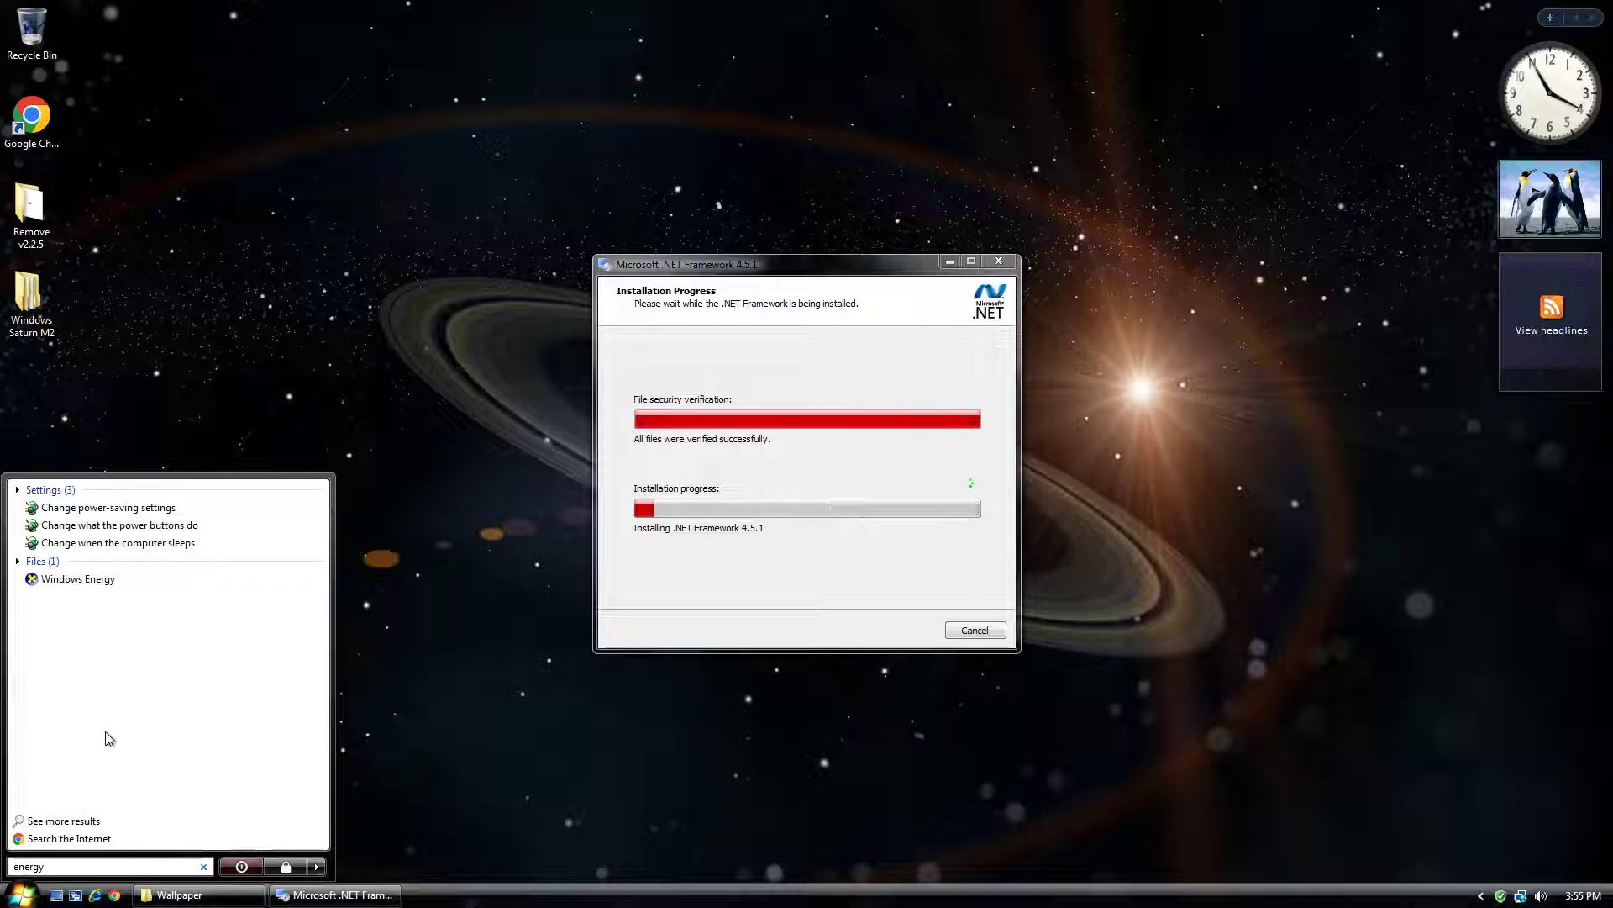
left_click(107, 507)
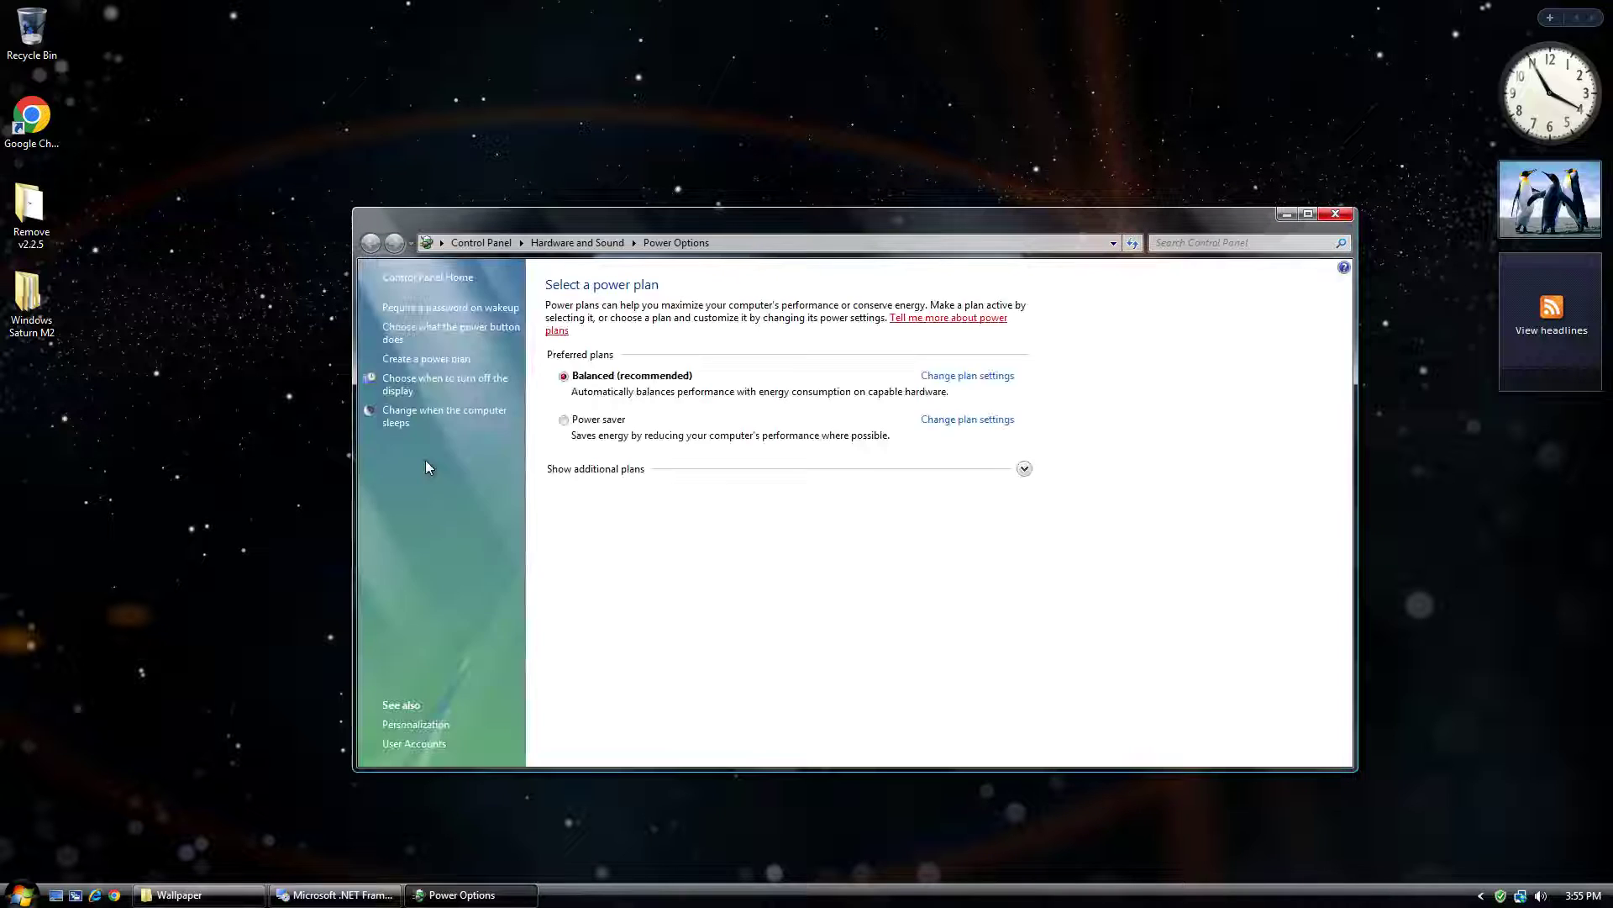
left_click(720, 470)
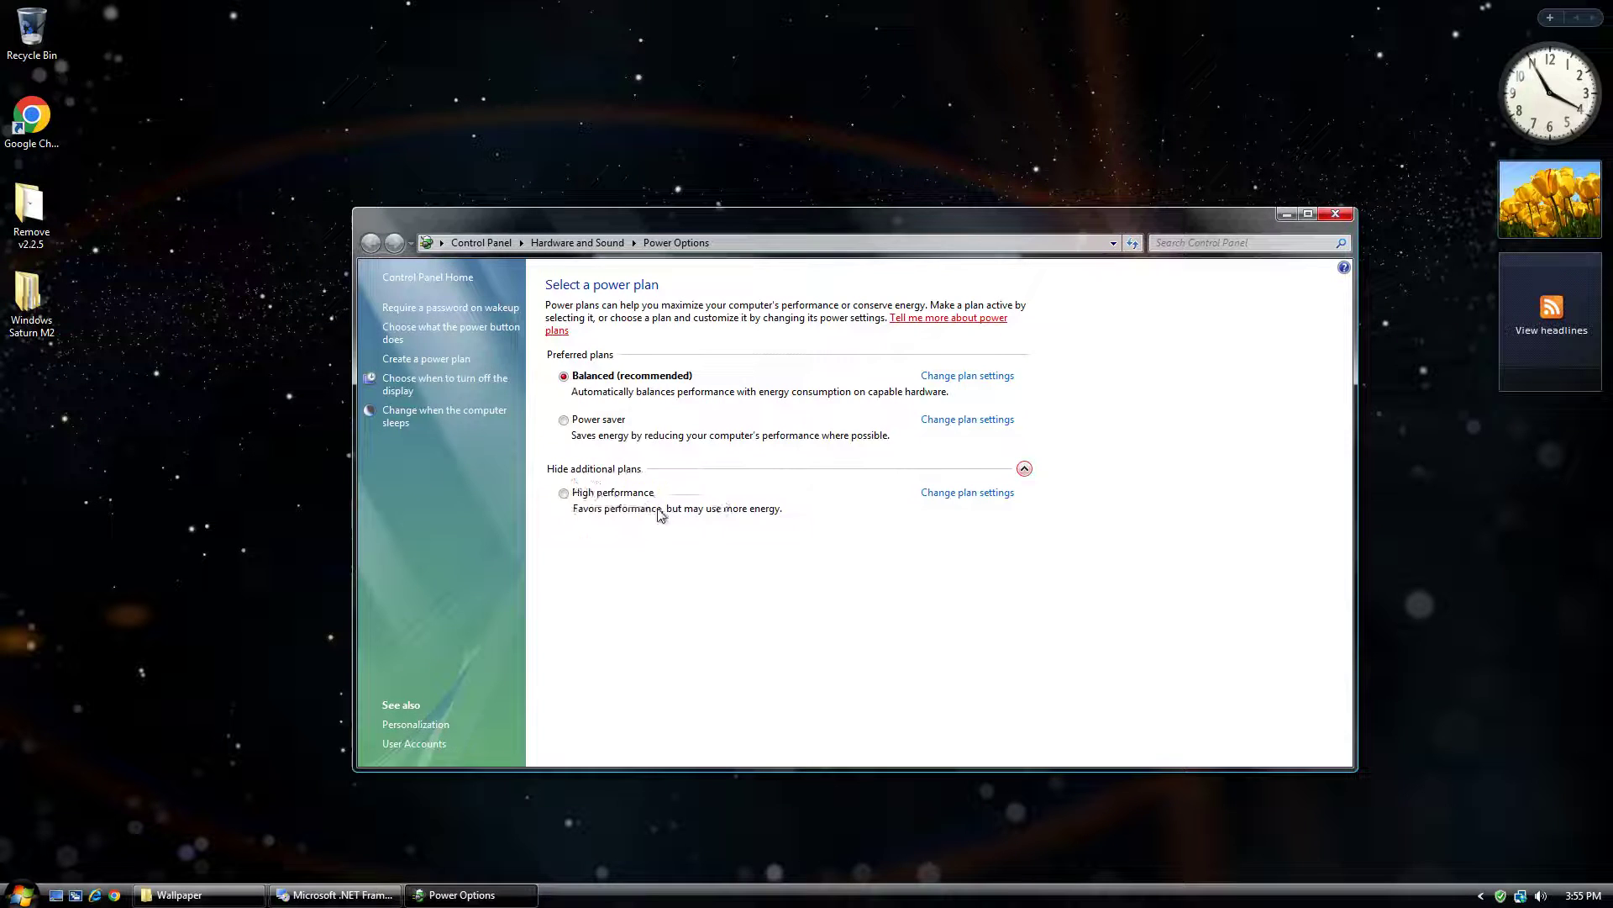
left_click(620, 495)
Set the High performance plan's display turn-off time to Never, save the changes and close the power settings
left_click(990, 495)
left_click(825, 344)
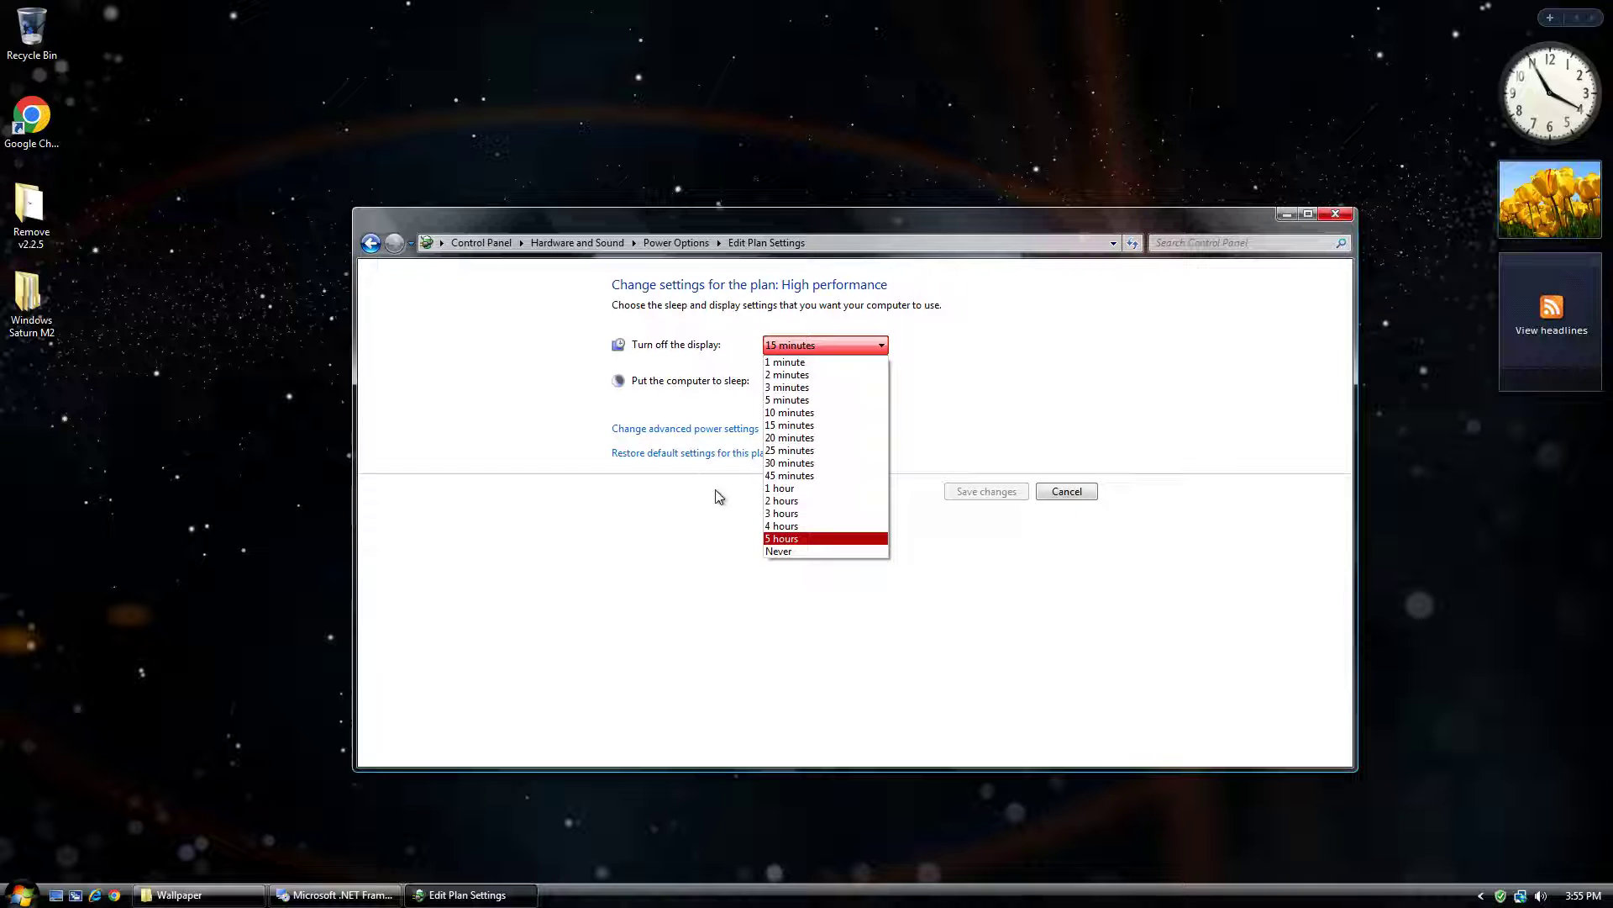
left_click(802, 551)
left_click(696, 430)
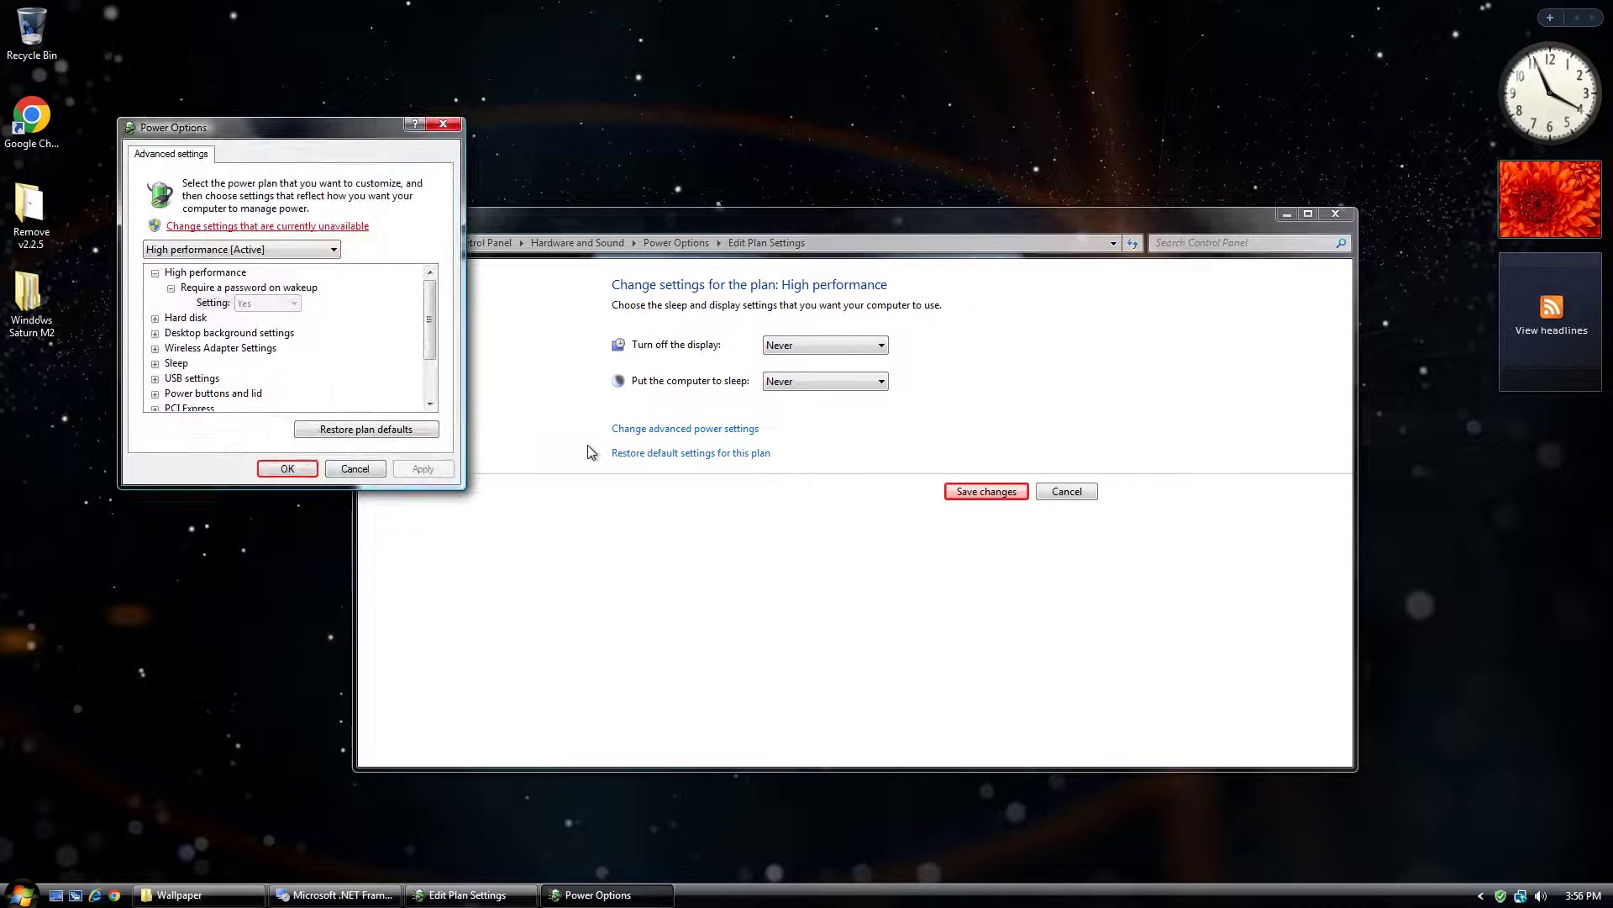
left_click(287, 468)
left_click(976, 494)
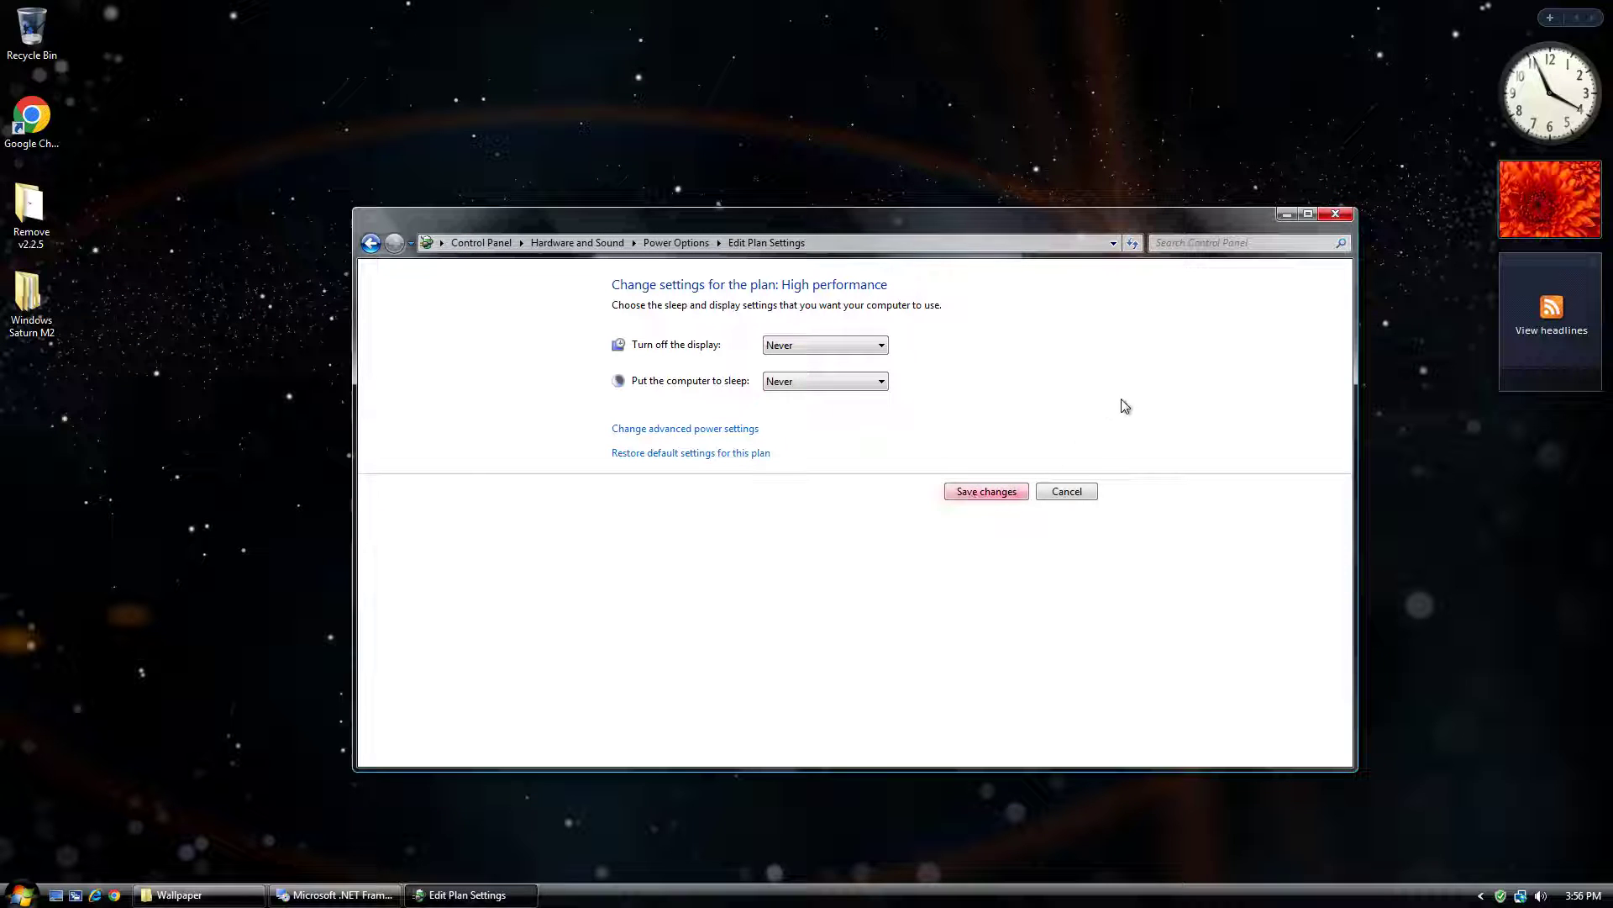
left_click(1338, 213)
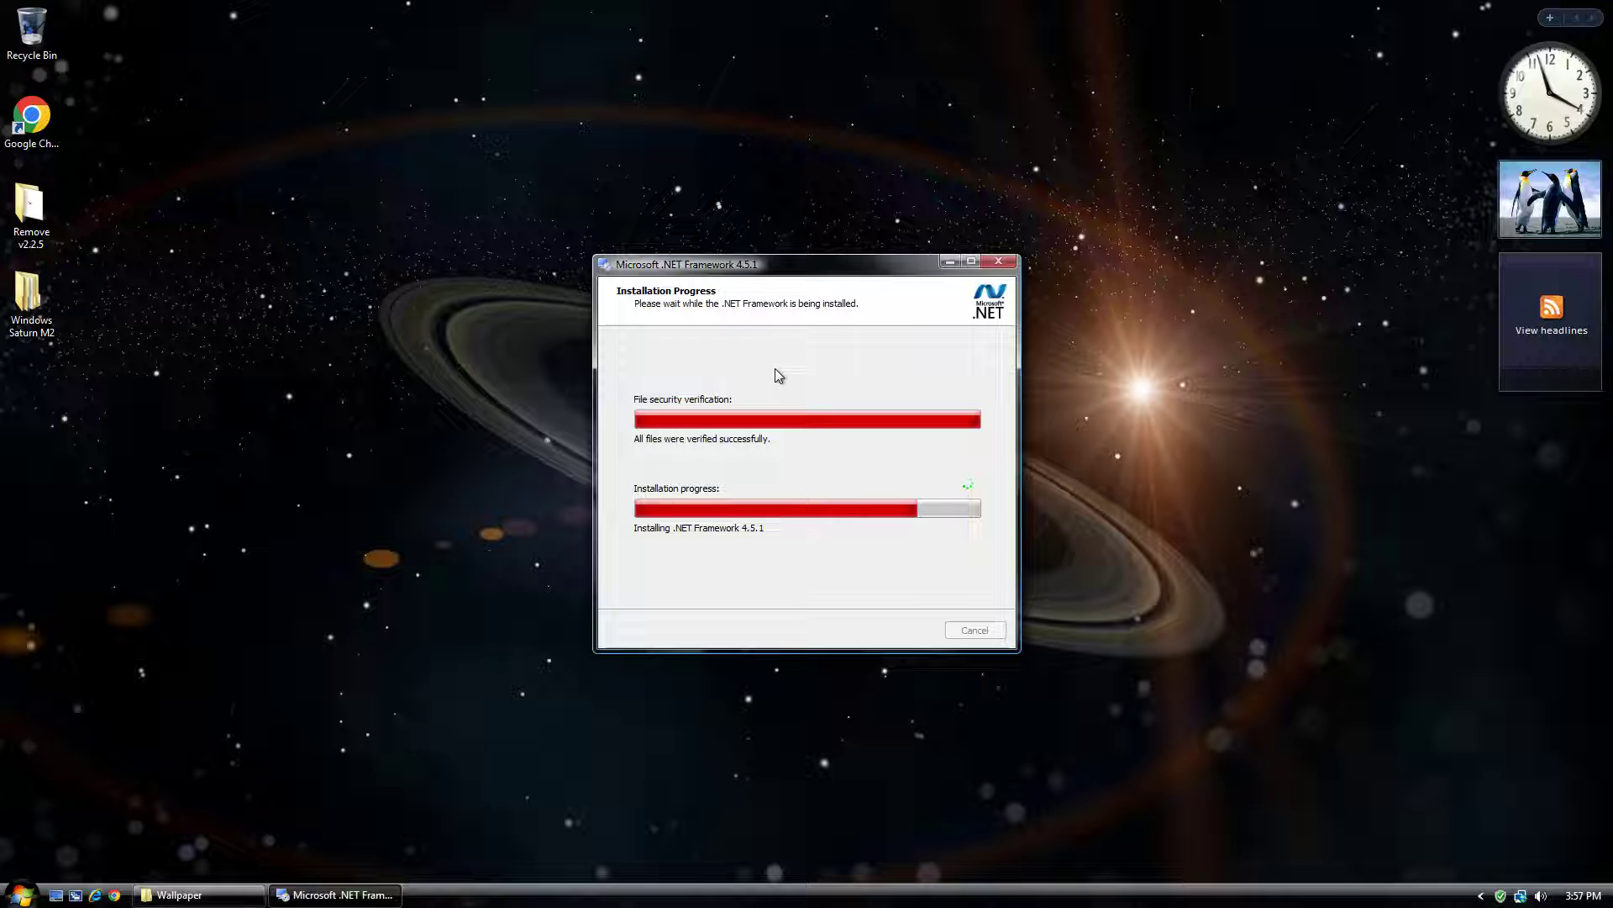
Launch CustomizerGod from the CustomizerGod folder inside Windows Saturn M2 > Windows Saturn TP M2, allowing it elevated permission
left_click(39, 309)
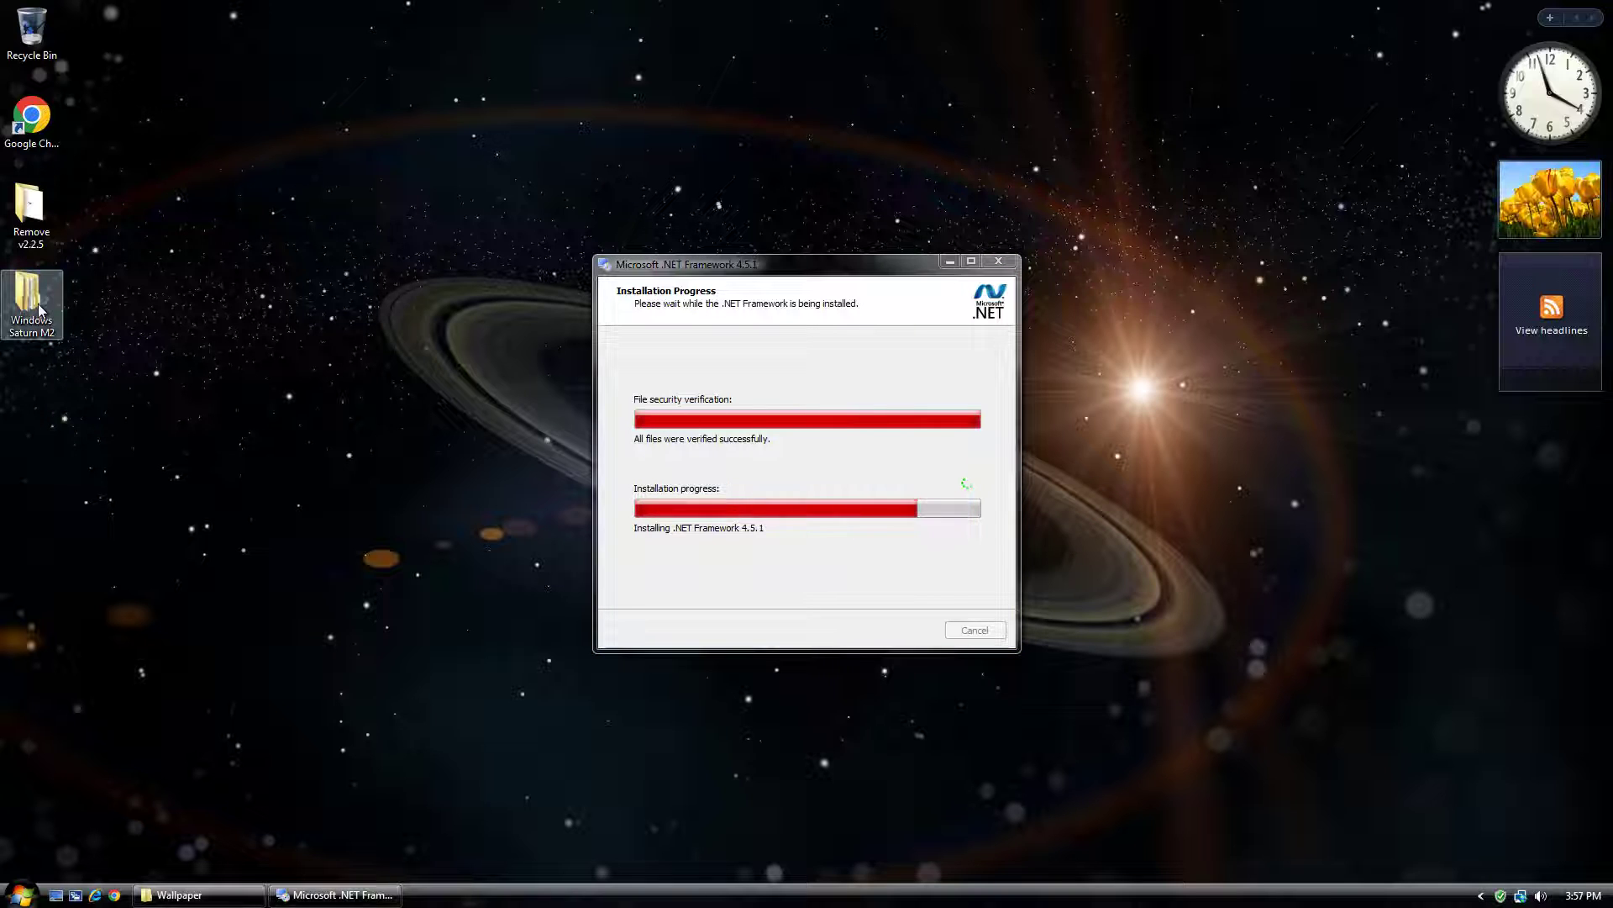
double_click(39, 306)
double_click(568, 364)
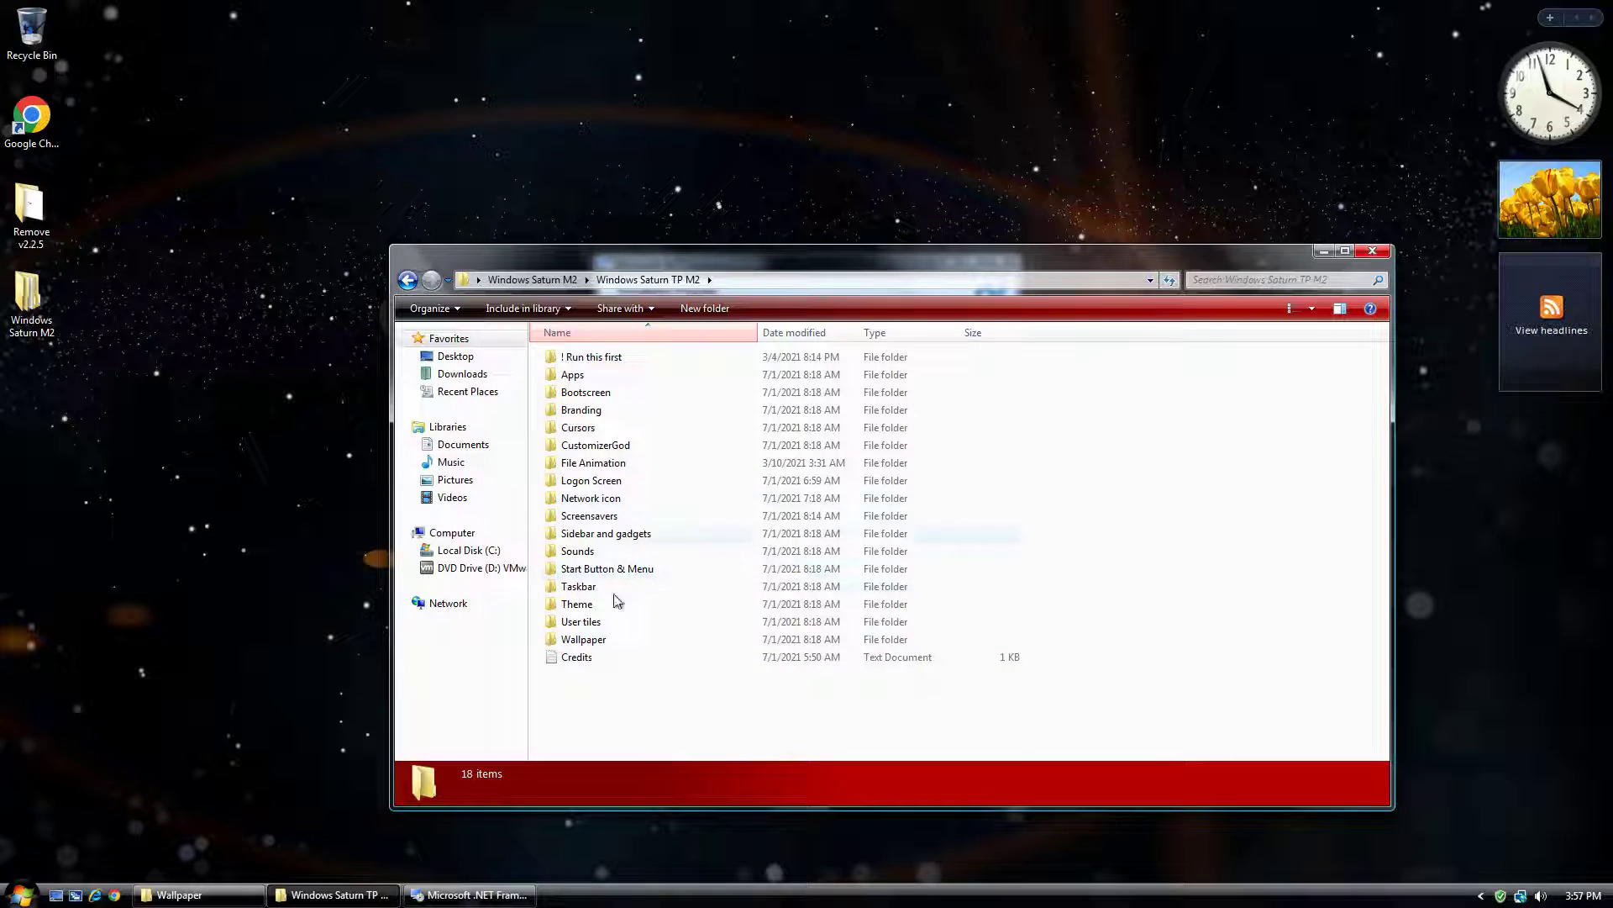
double_click(598, 446)
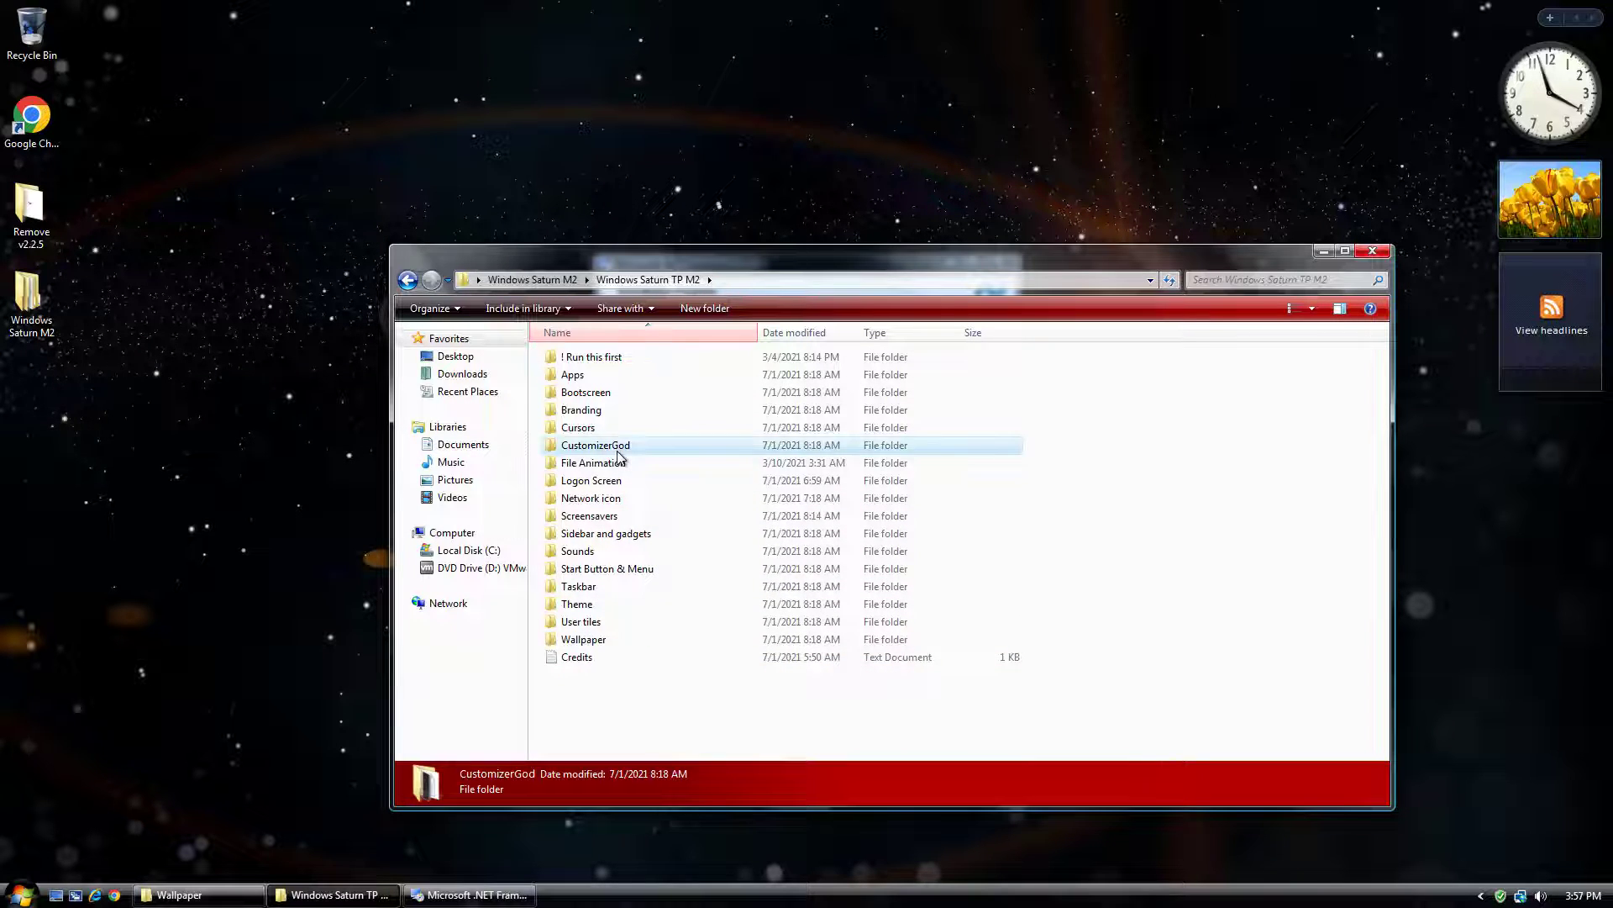
double_click(601, 463)
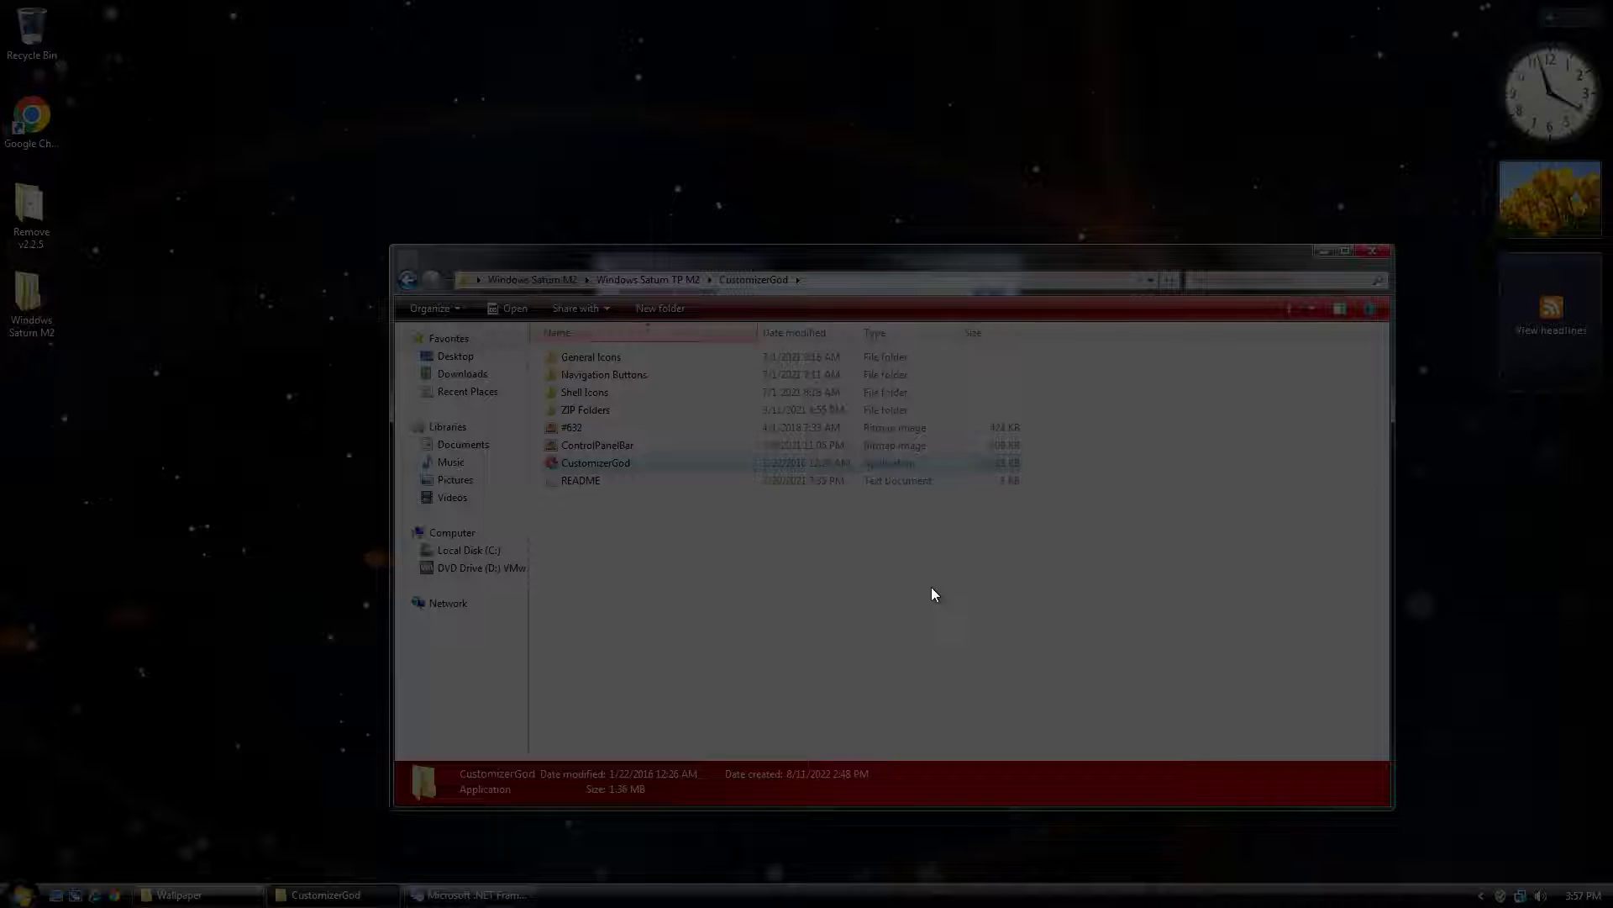
left_click(961, 588)
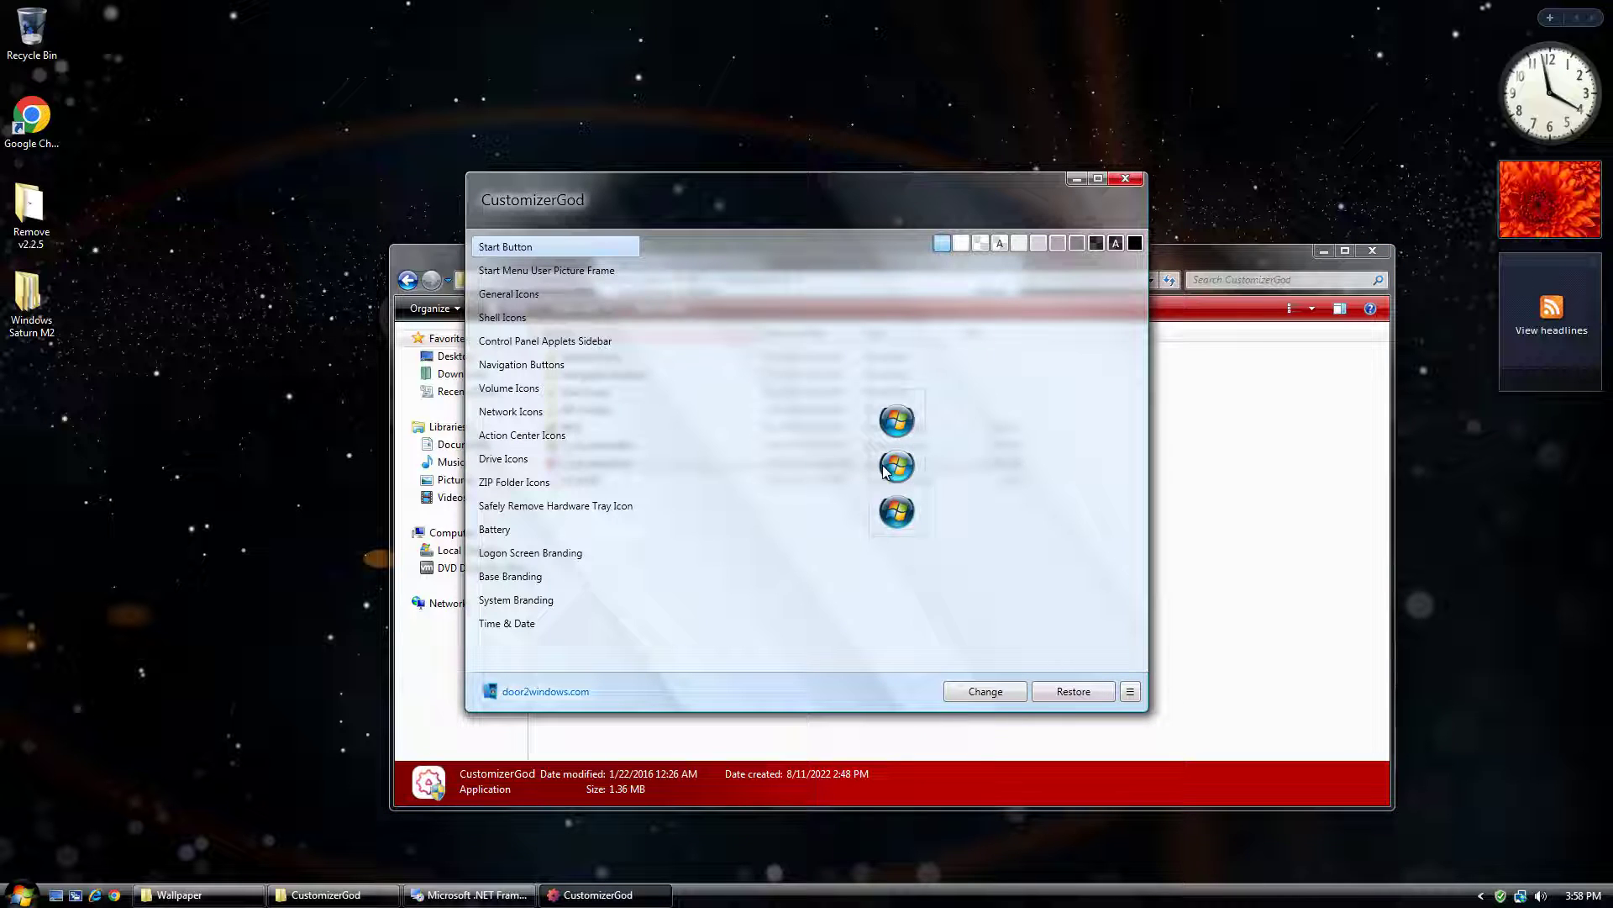
Close the CustomizerGod folder window and select all the icons in the General Icons category
left_click(580, 271)
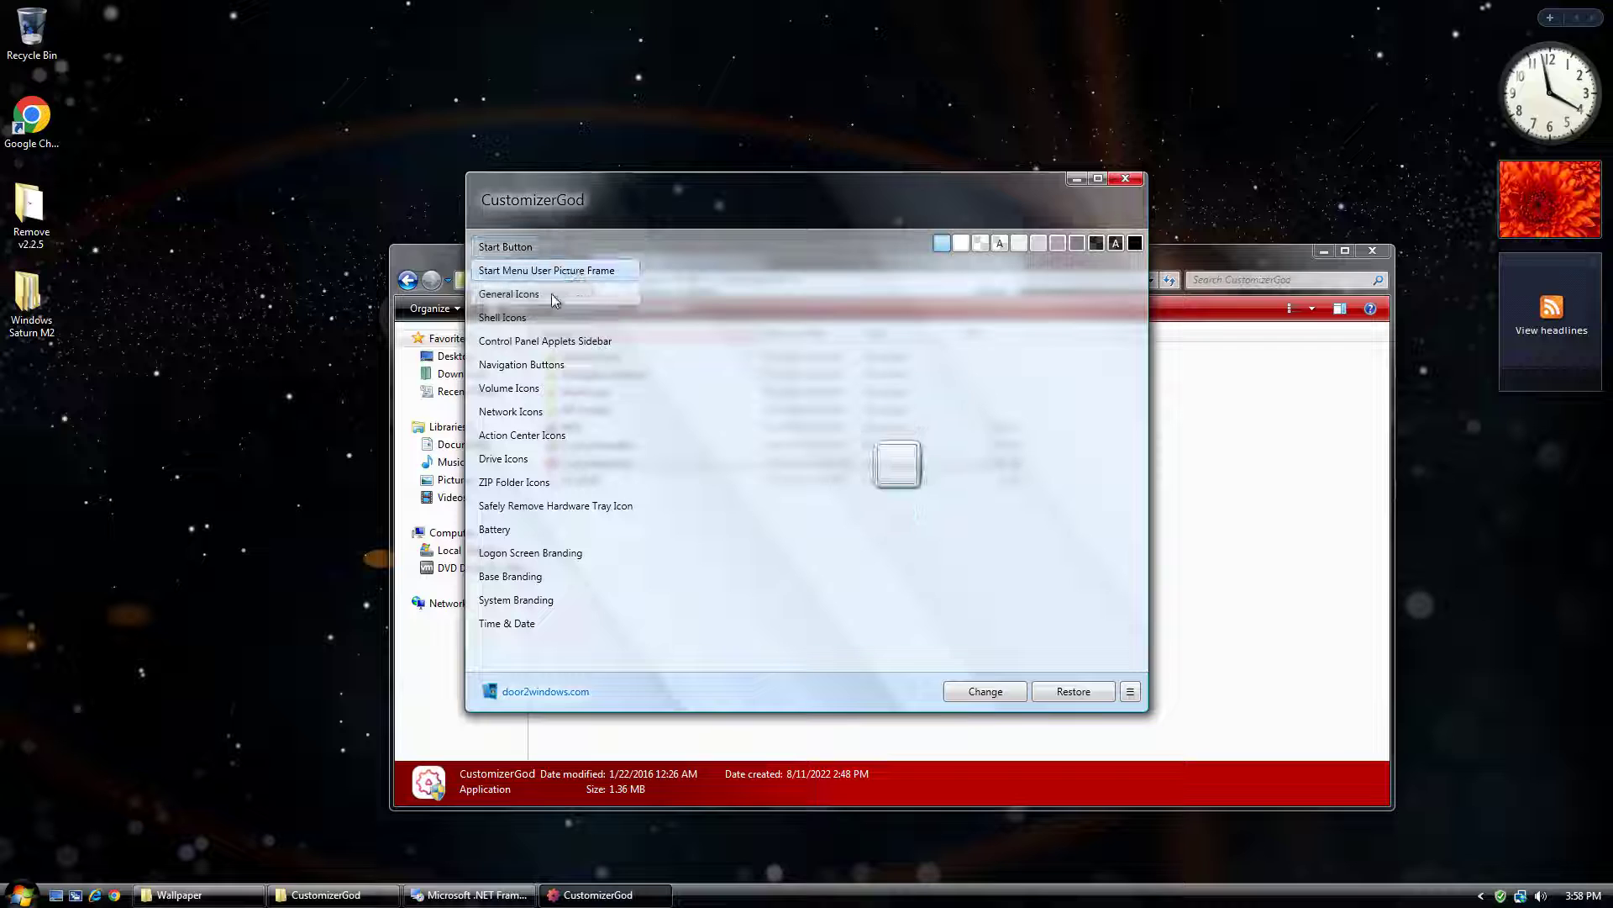
left_click(551, 294)
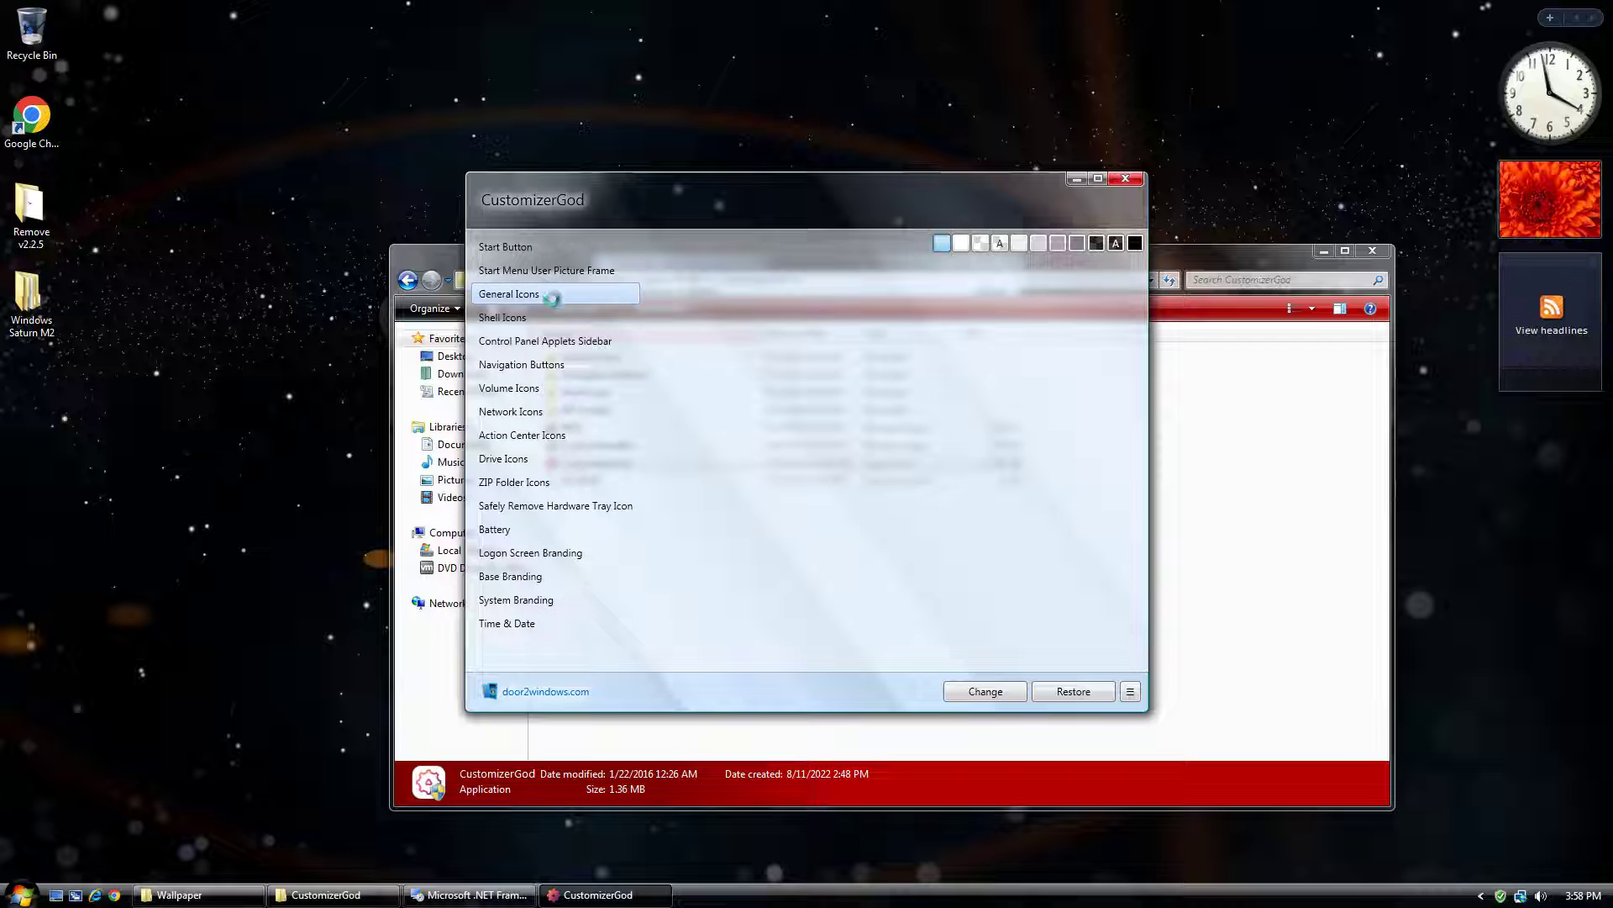
left_click(1372, 254)
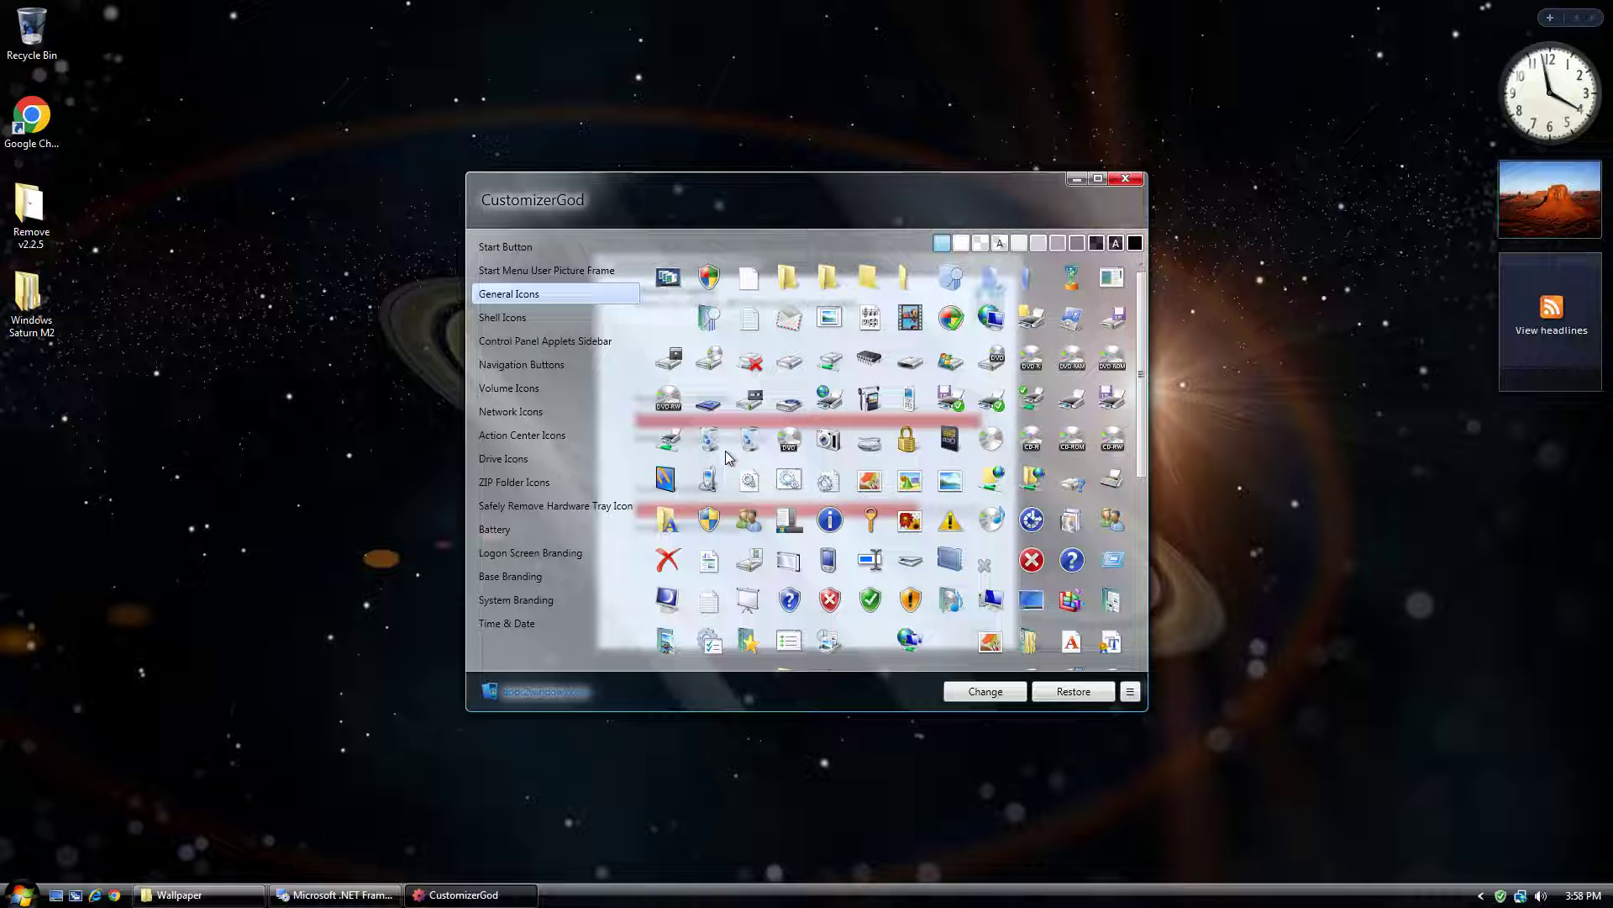
scroll(751, 468, "down", 5)
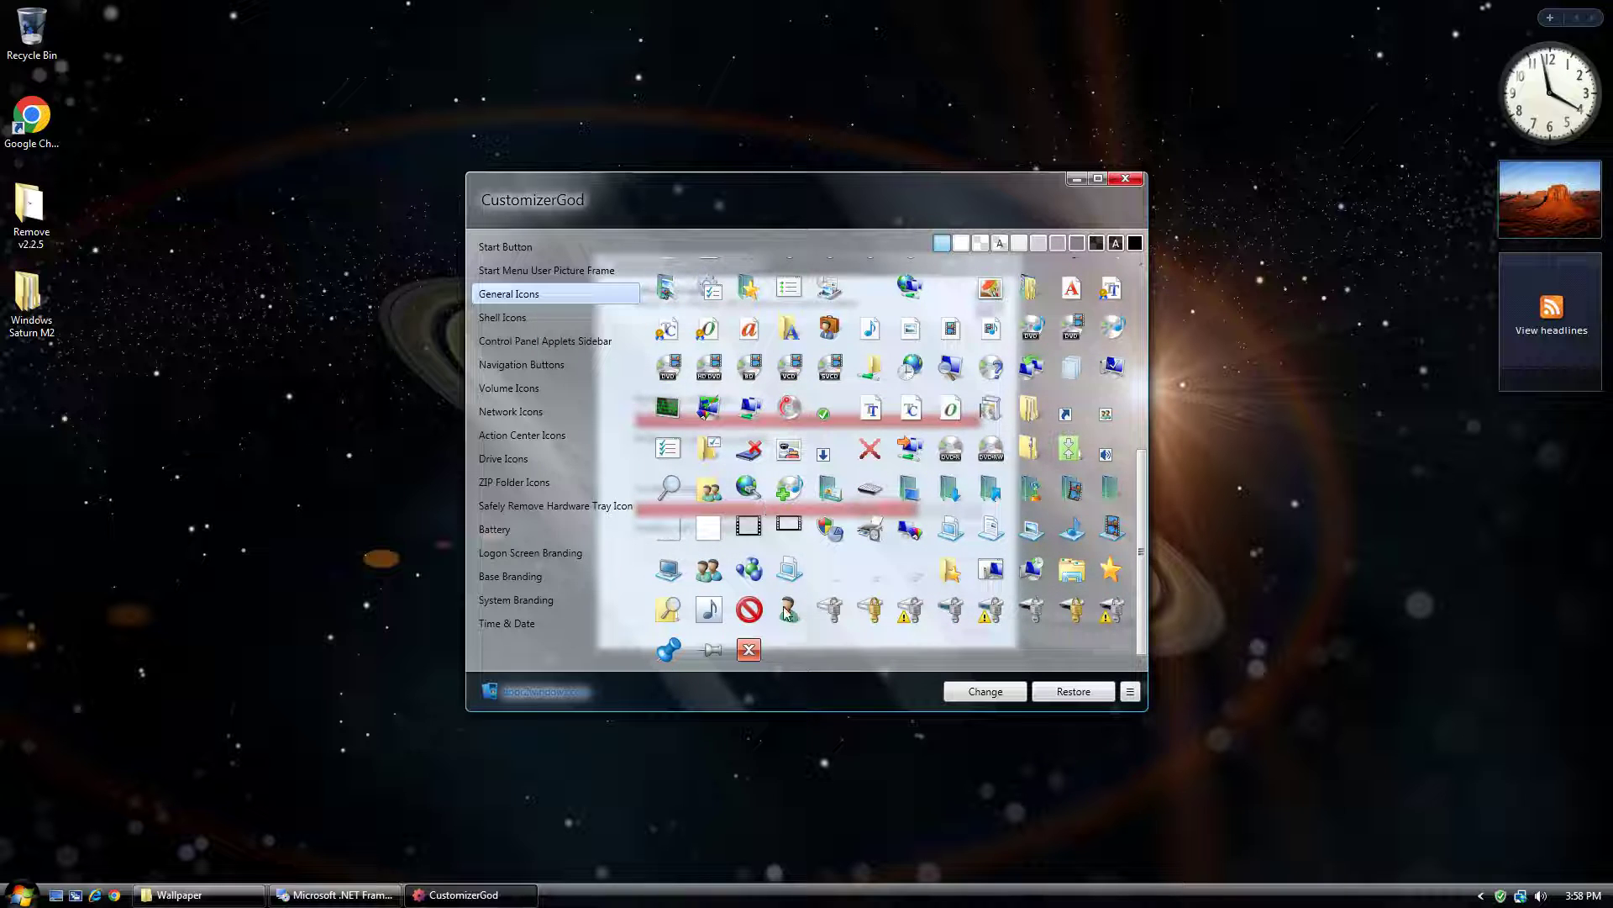
left_click(749, 650)
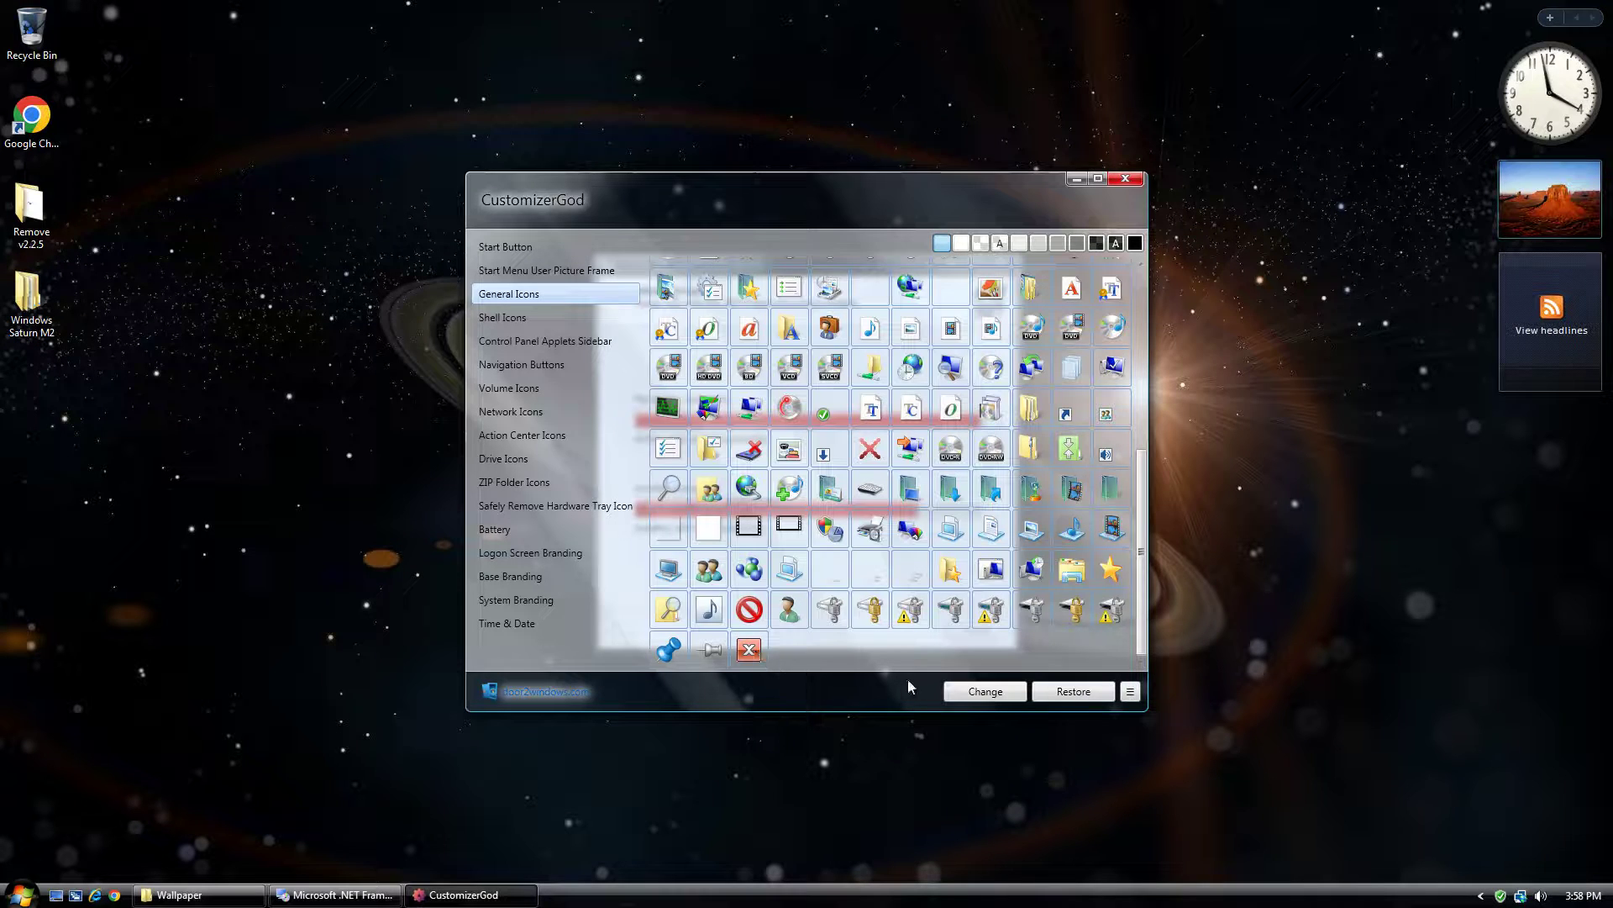
Replace the selected general icons using the General Icons folder in Desktop > Windows Saturn M2 > Windows Saturn TP M2 > CustomizerGod
left_click(984, 691)
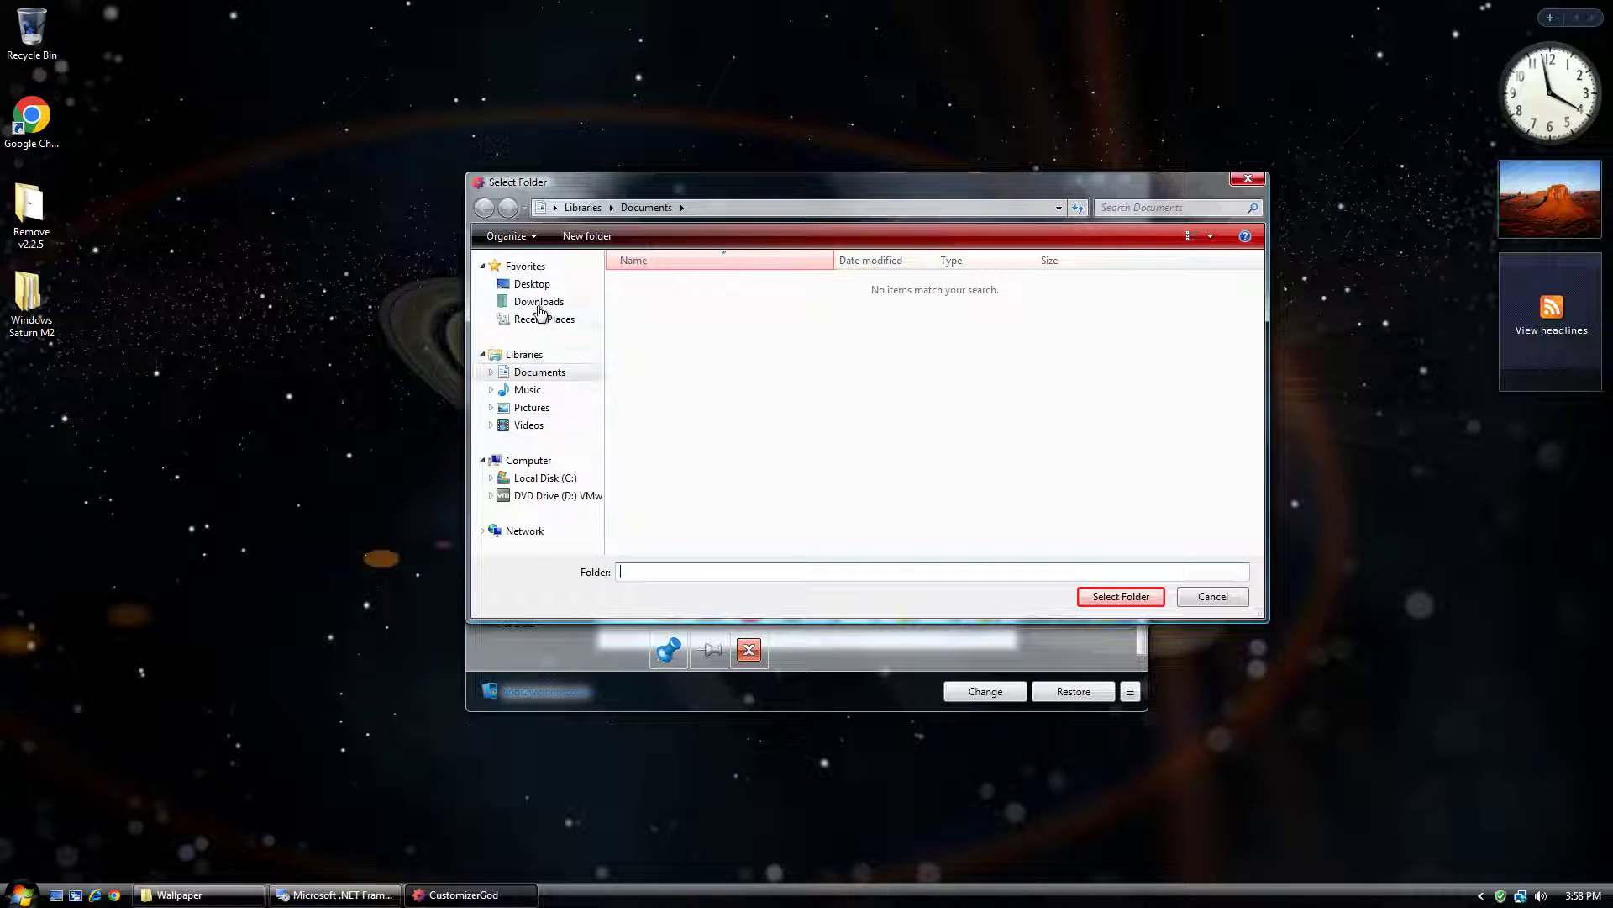
left_click(553, 286)
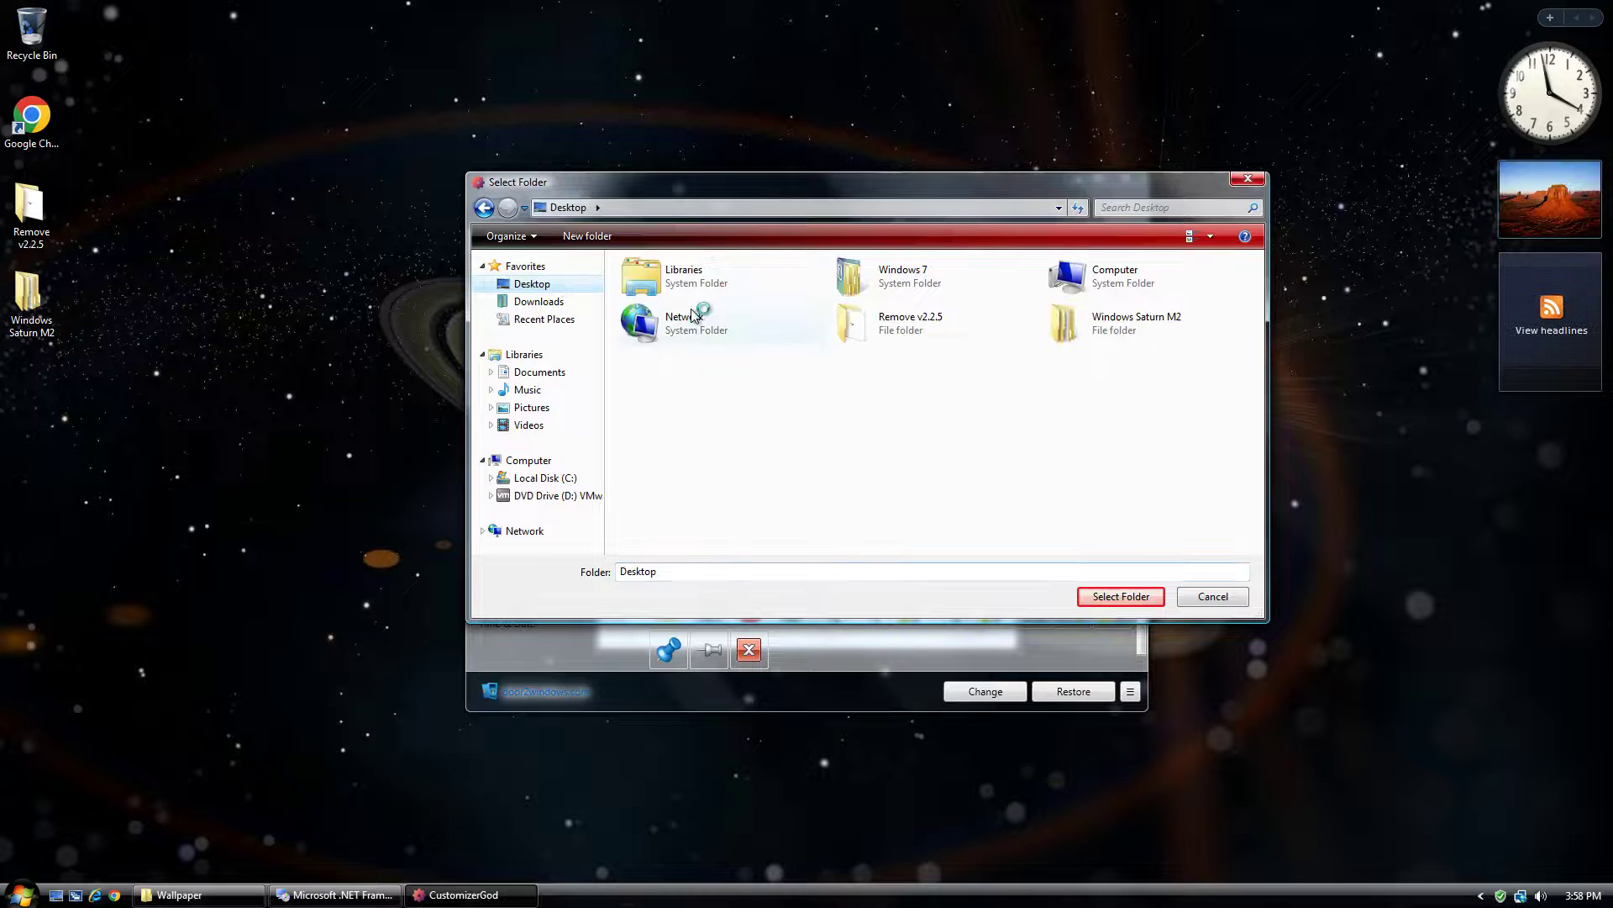
double_click(1093, 323)
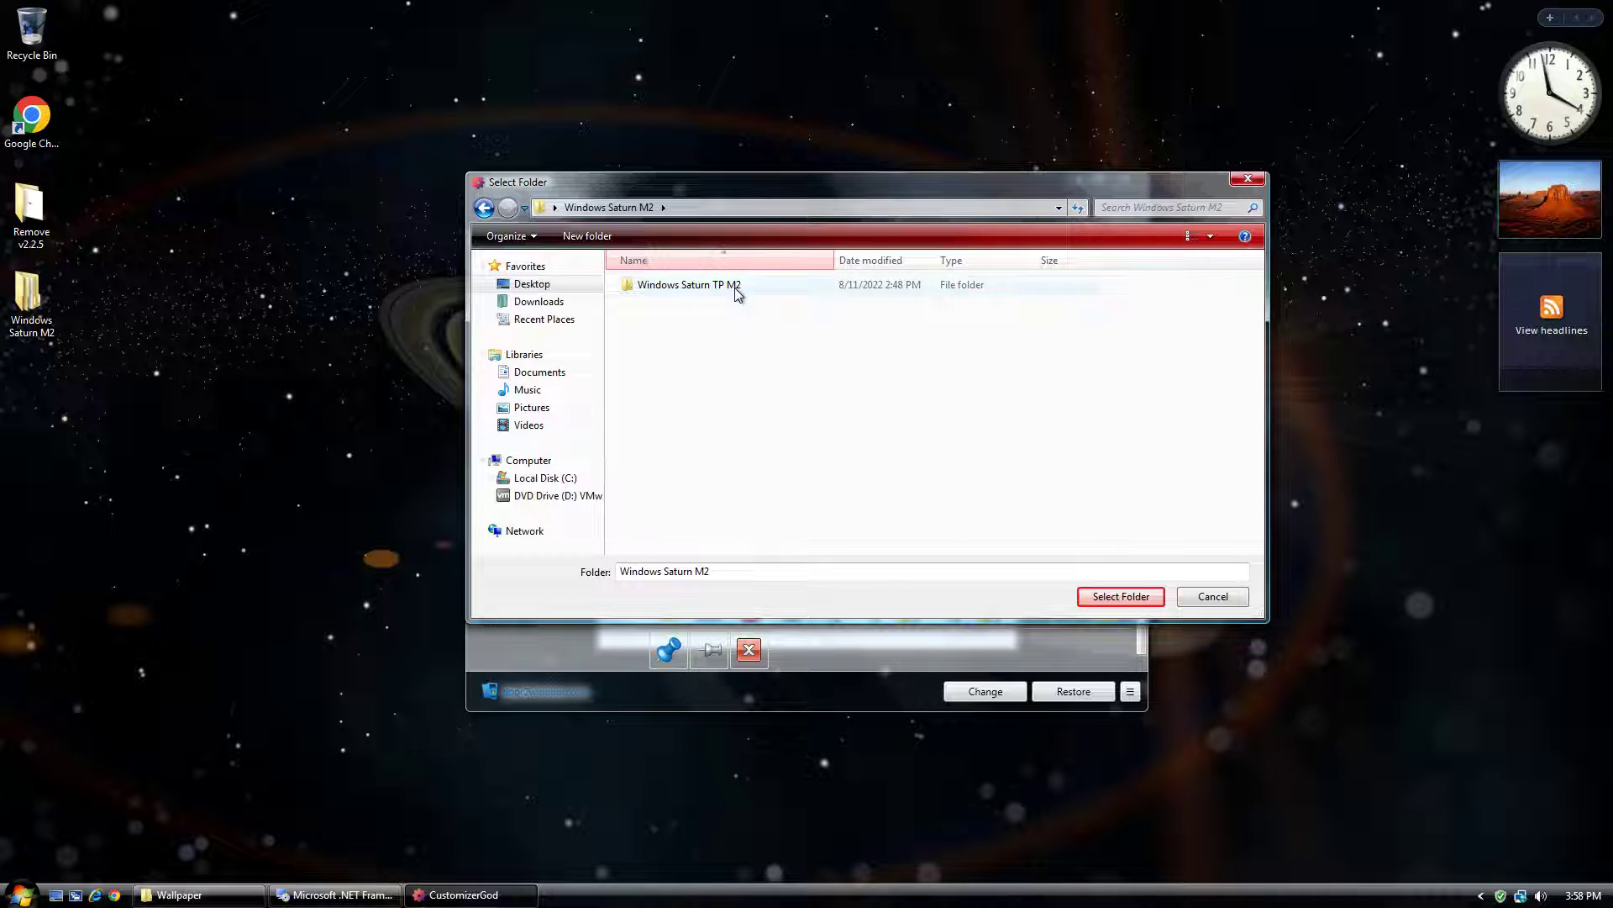
double_click(734, 287)
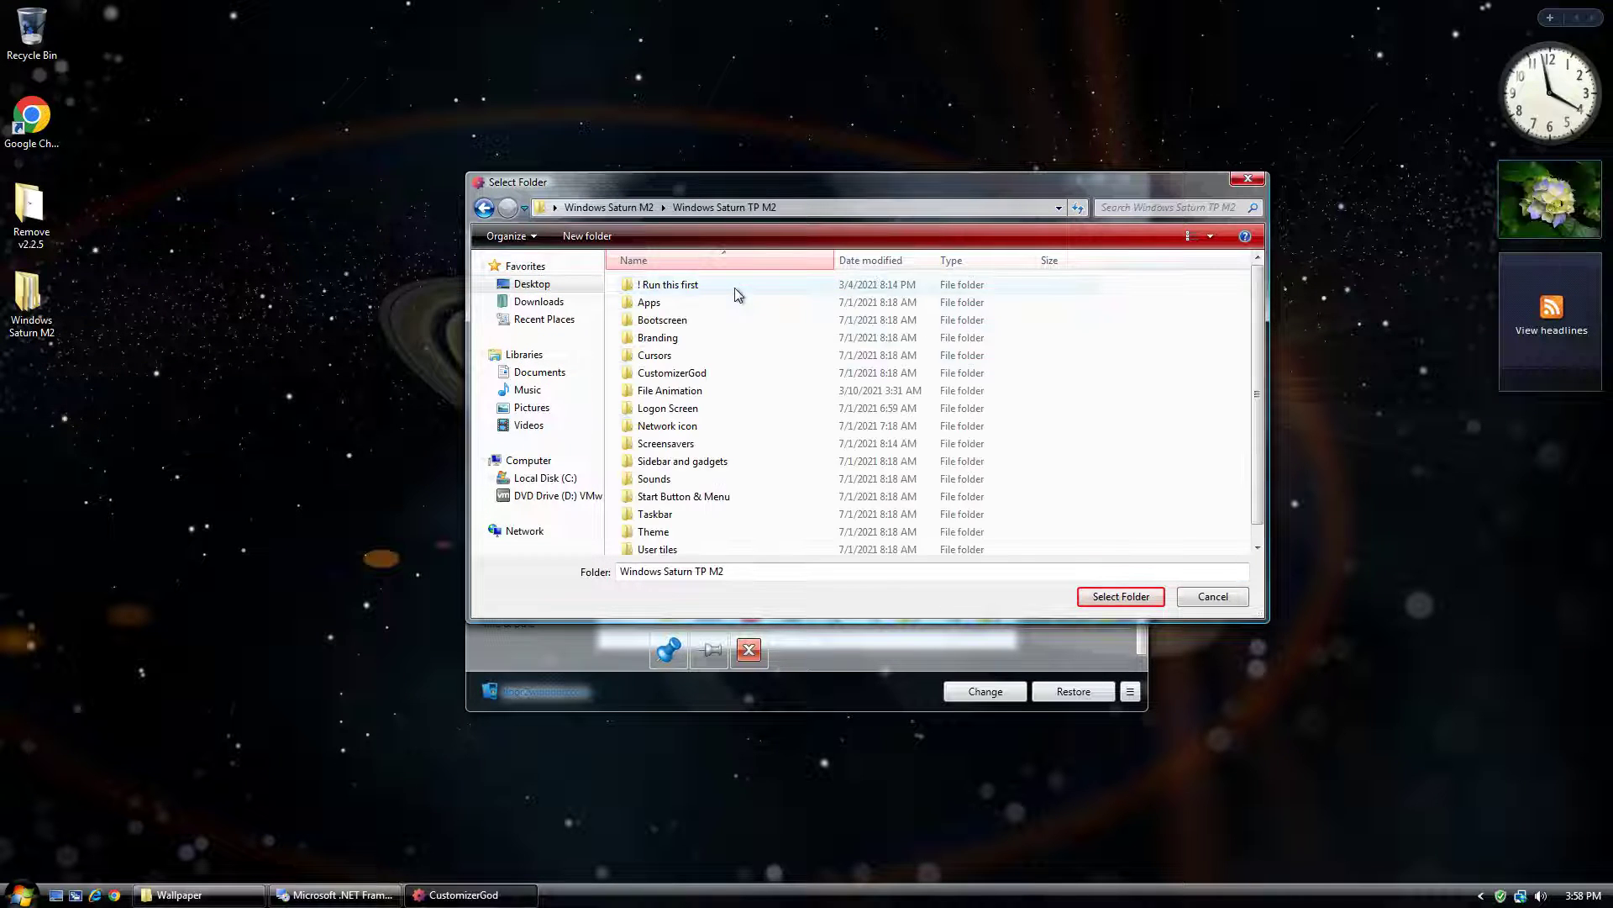
double_click(694, 375)
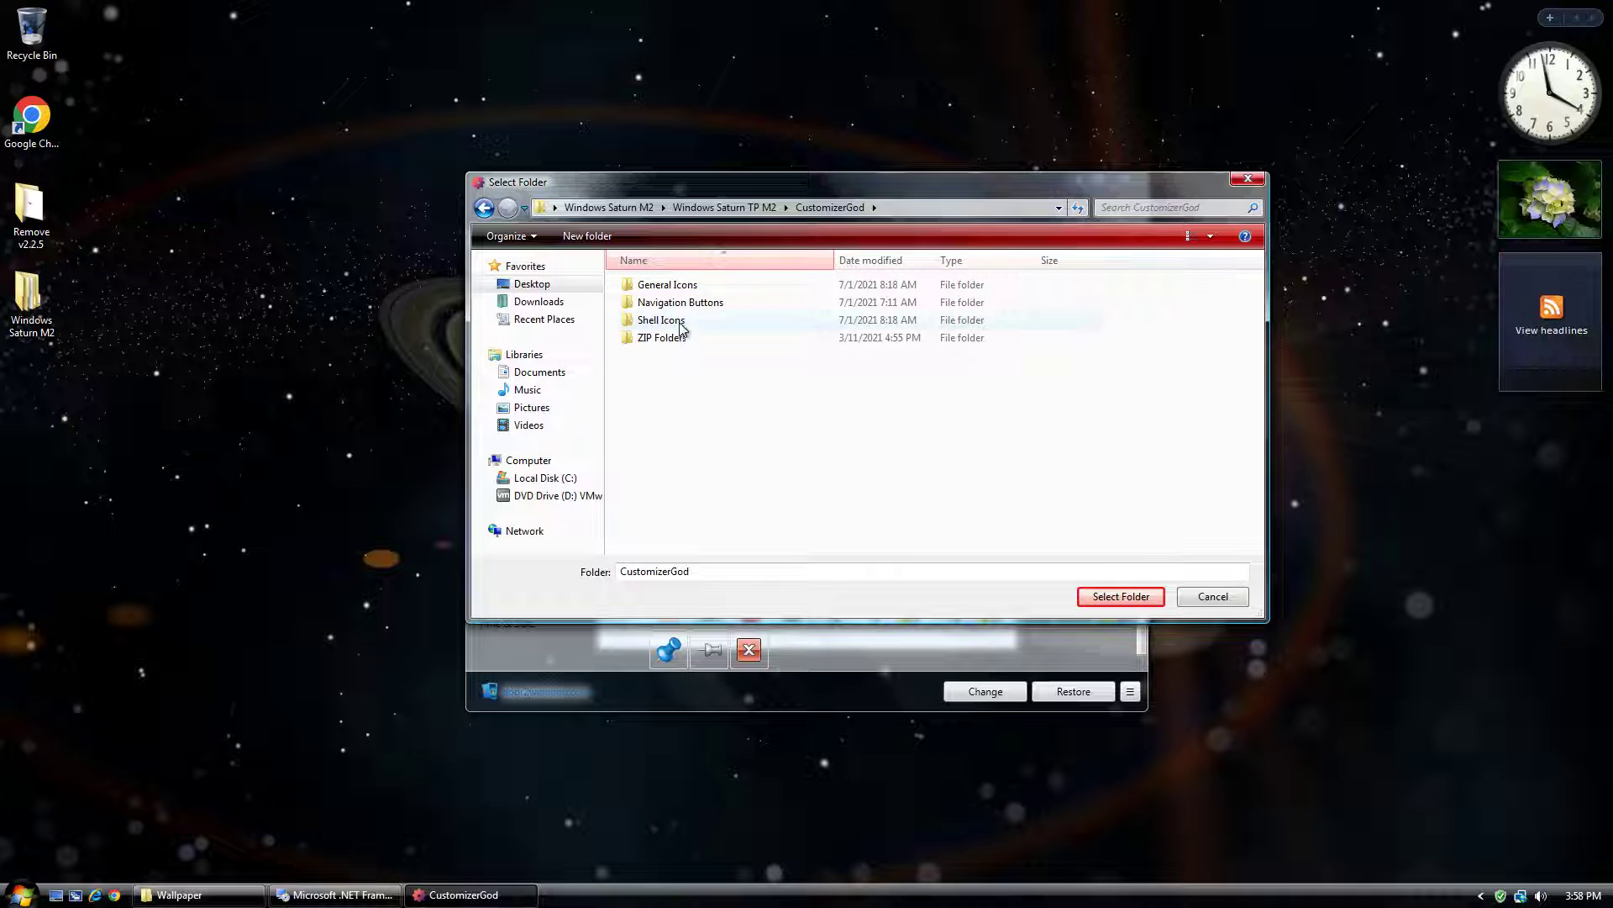
left_click(675, 287)
left_click_drag(721, 196, 761, 230)
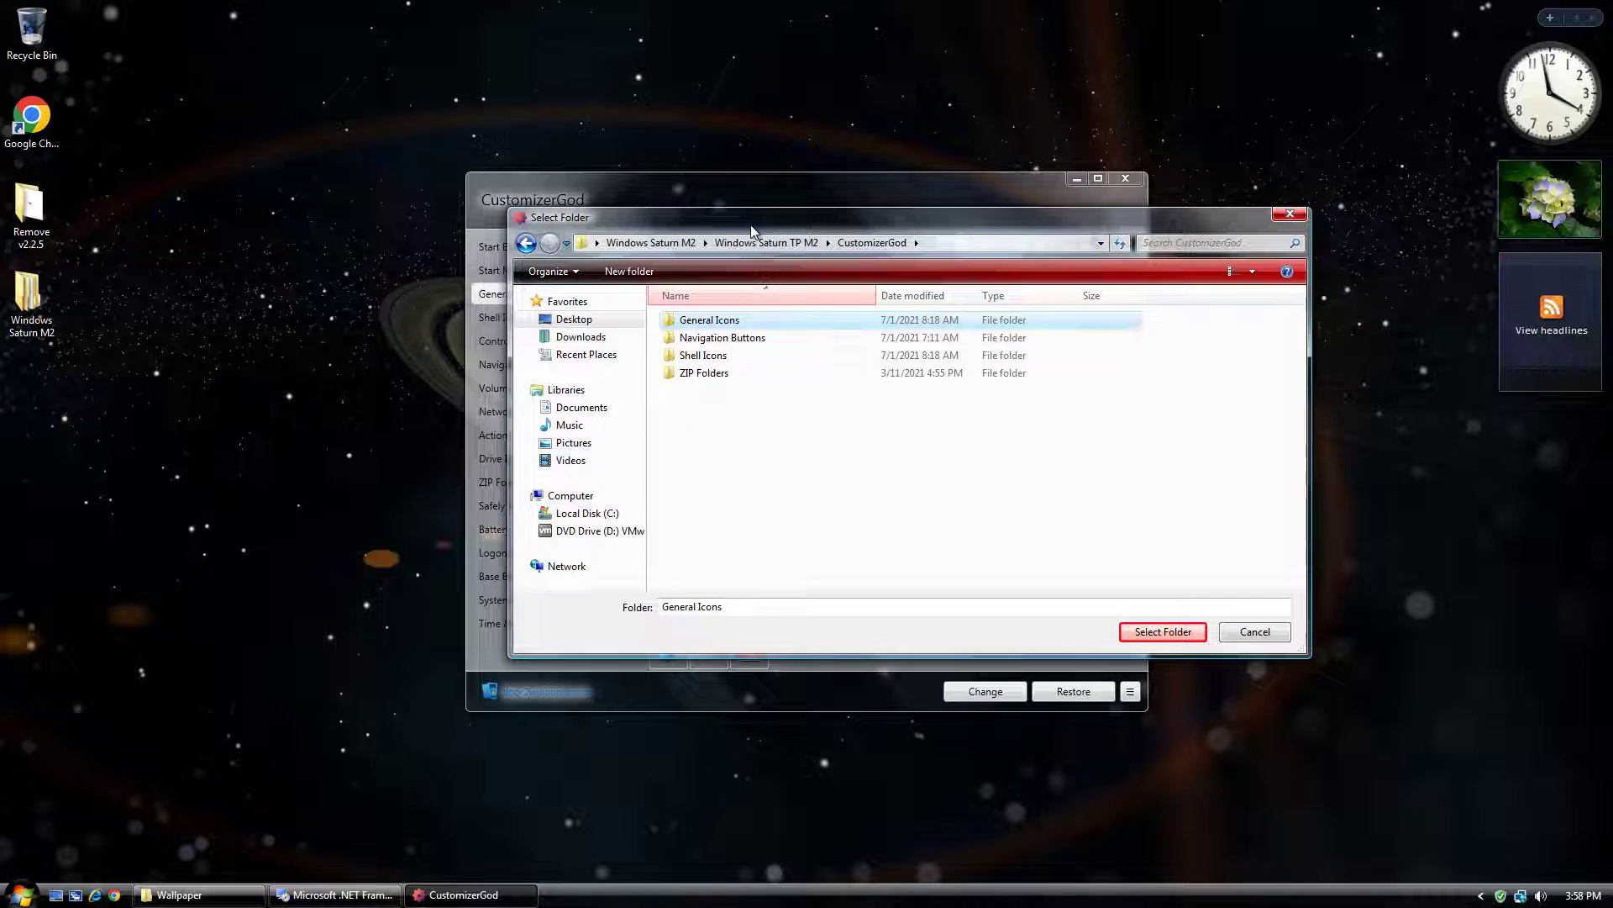
left_click(1163, 632)
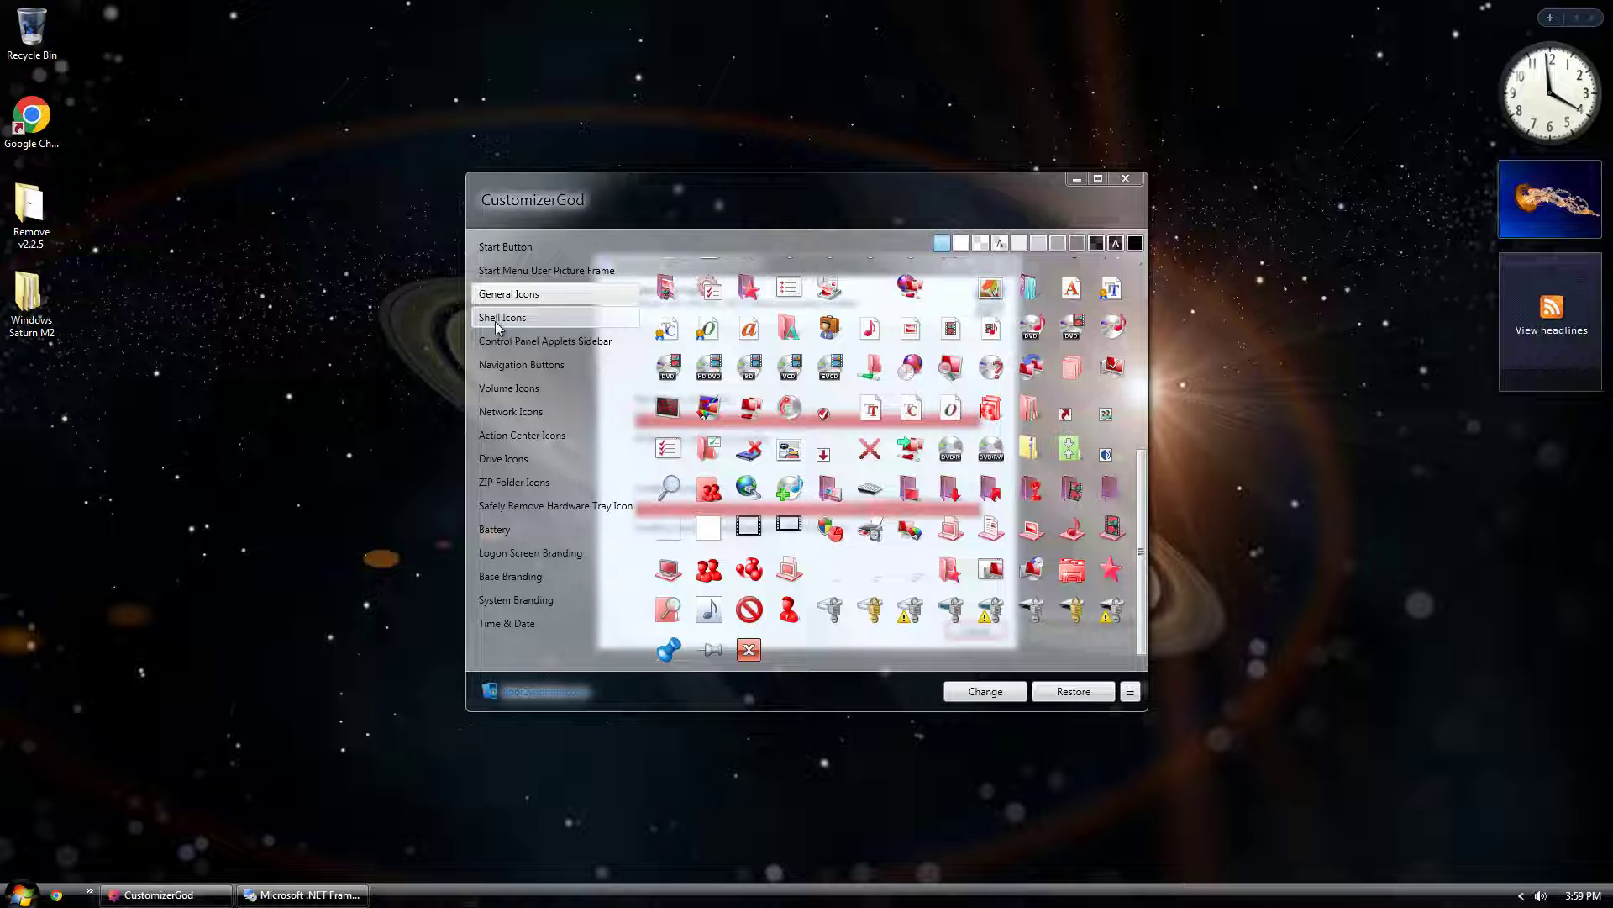
Unlock the taskbar, widen its Quick Launch area to fit all the shortcuts, and lock the taskbar again
right_click(420, 896)
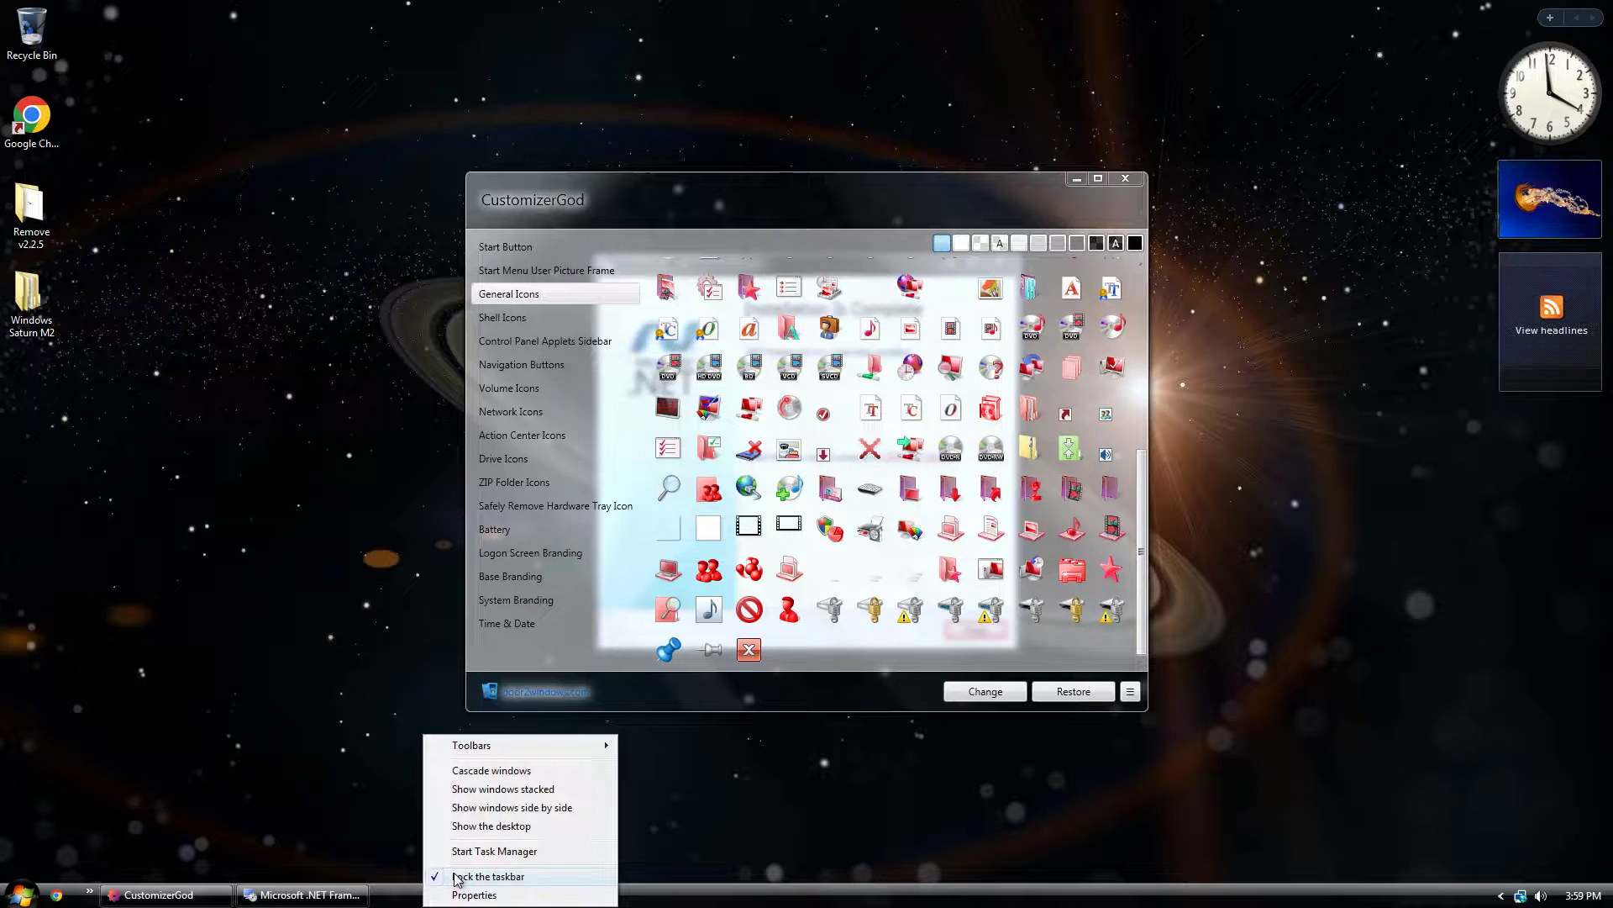
left_click(458, 877)
left_click_drag(136, 895, 165, 896)
right_click(165, 895)
left_click(180, 872)
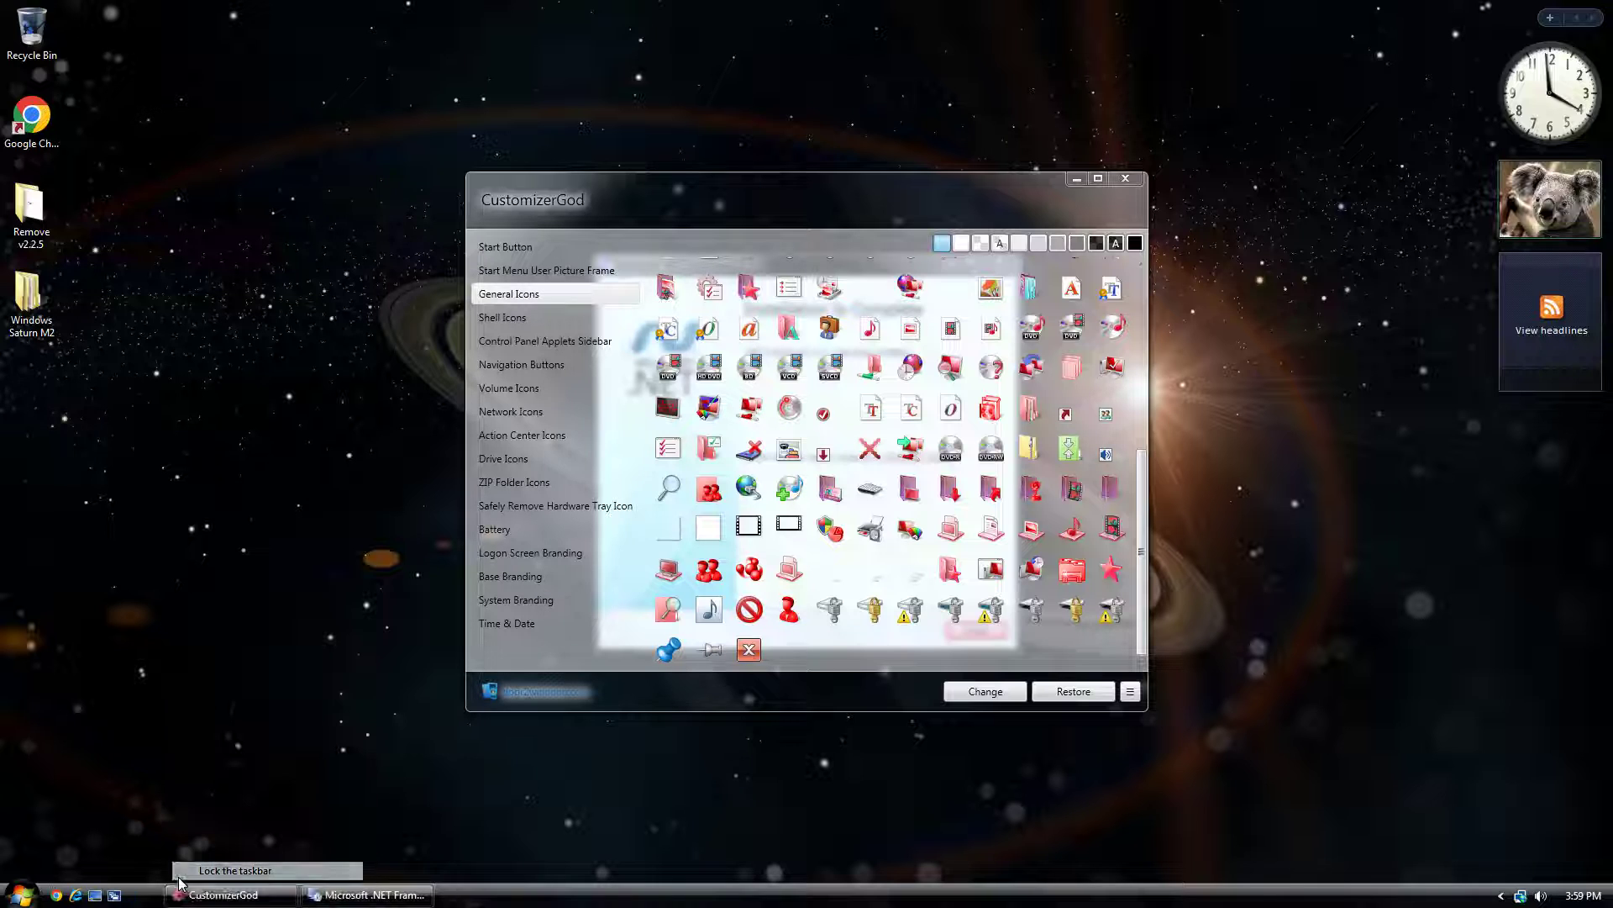
Display the Shell Icons category and finish the Microsoft .NET Framework 4.5.1 setup
left_click(522, 315)
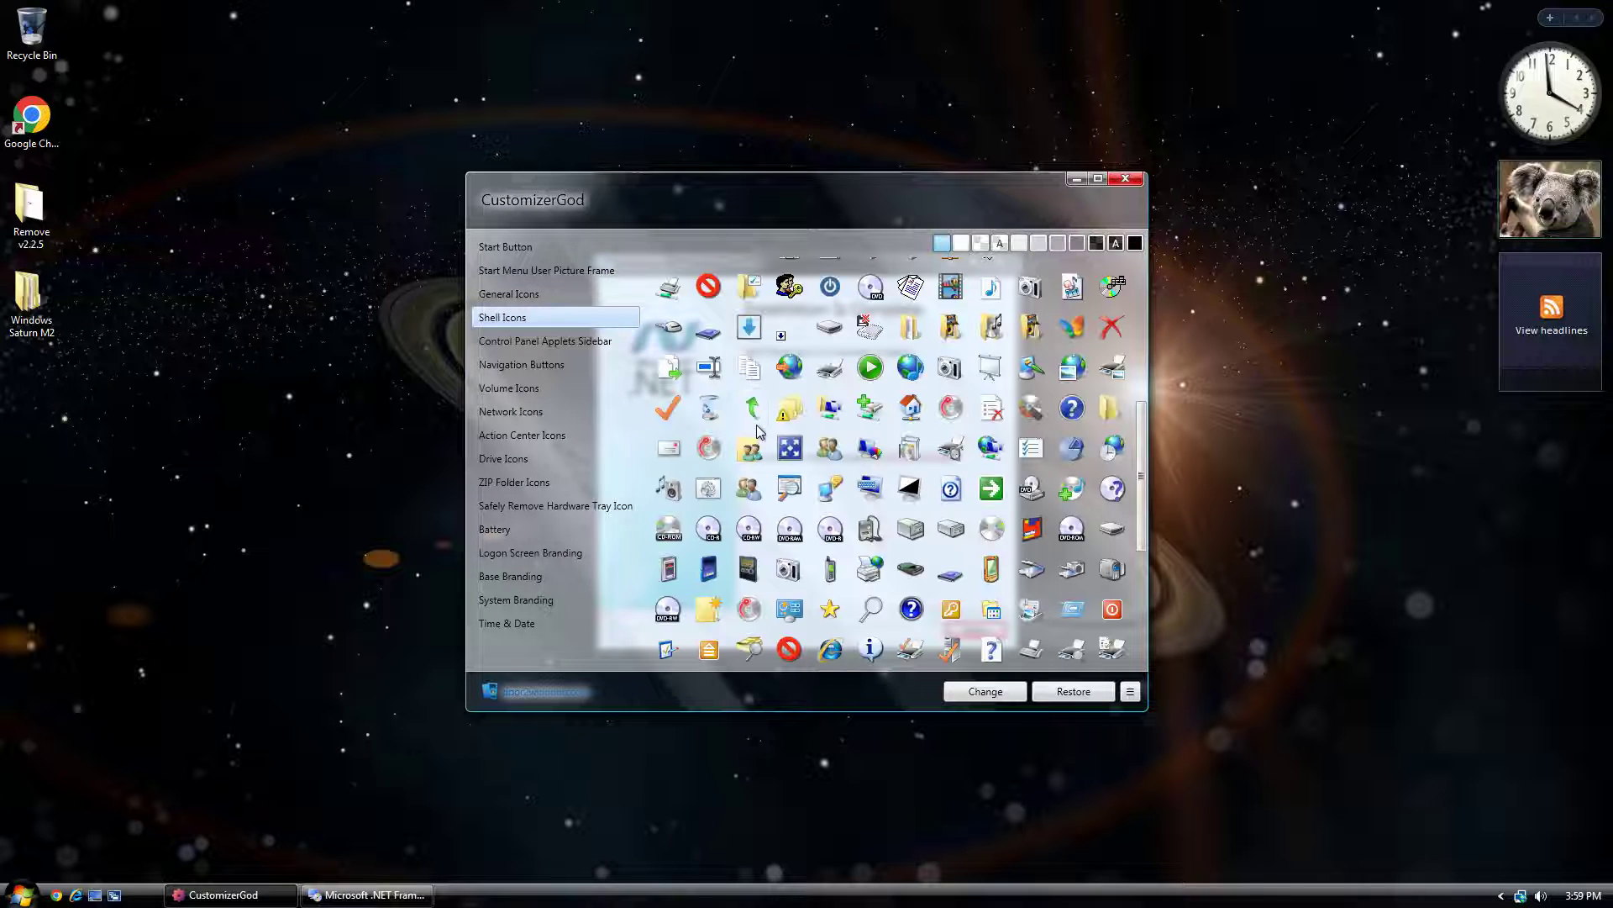
left_click(370, 894)
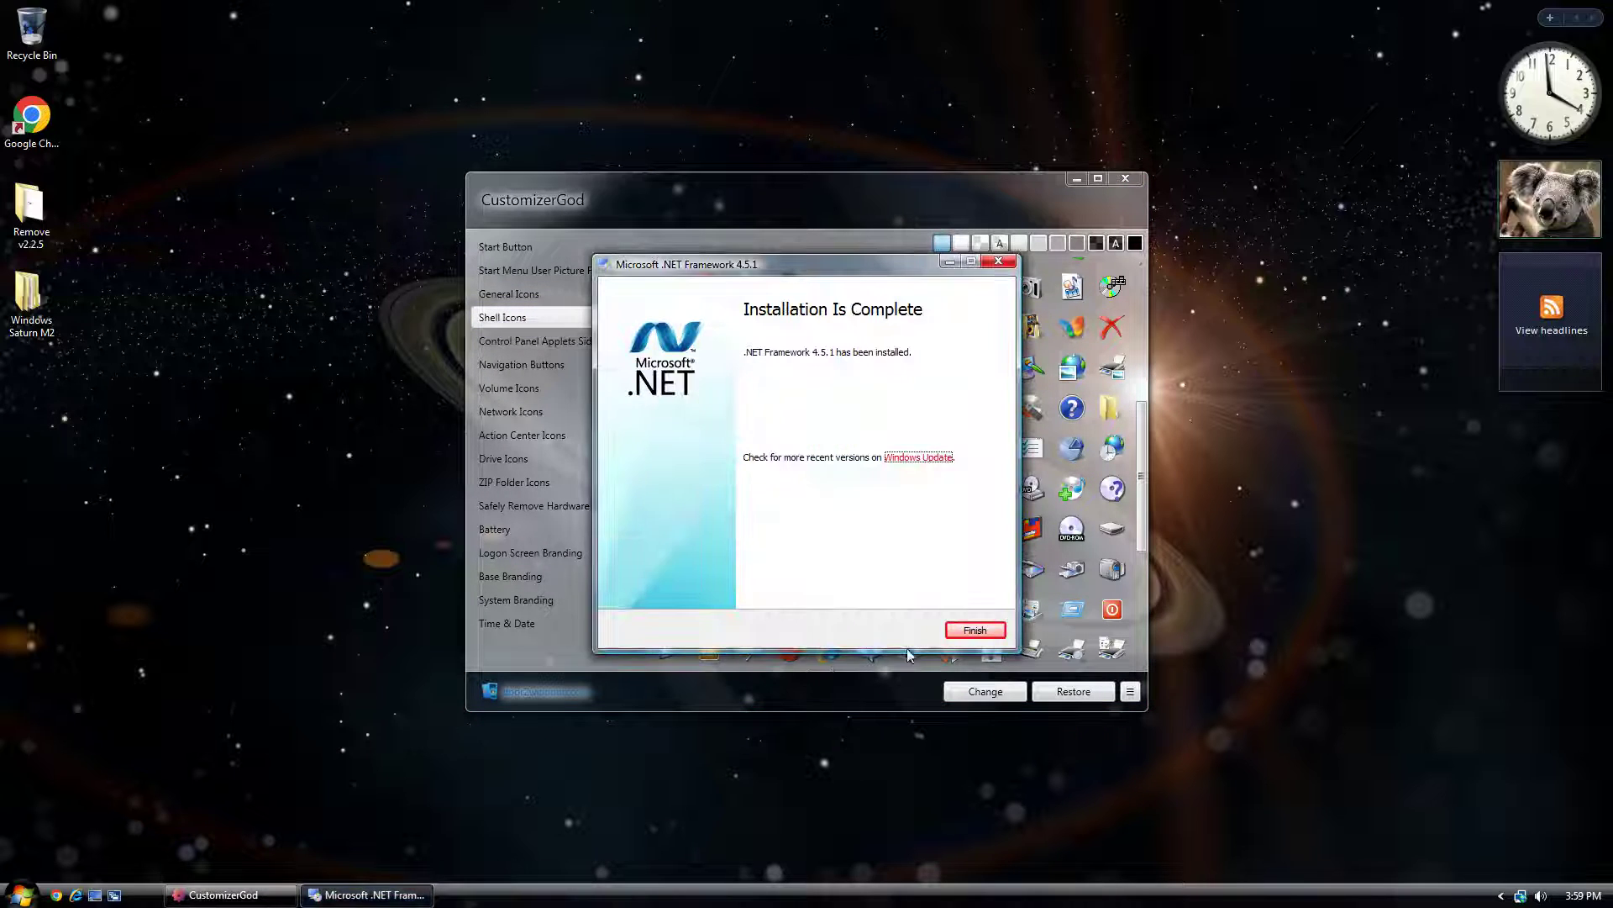
left_click(975, 630)
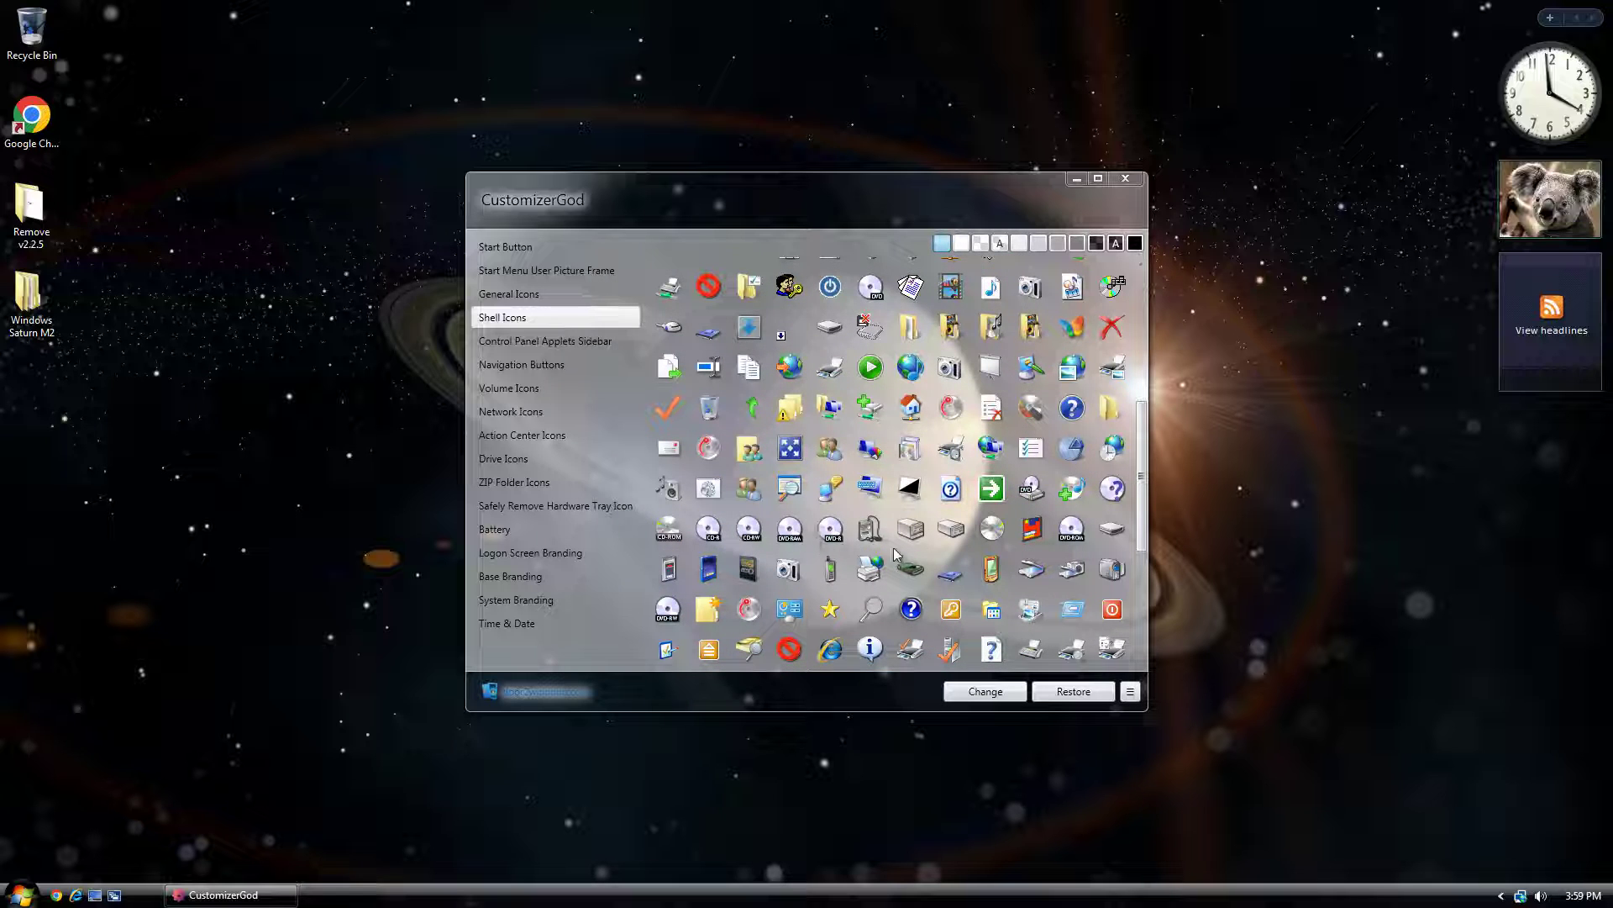
Replace all the shell icons using the Shell Icons folder inside CustomizerGod, declining to log off now
left_click_drag(1139, 439, 1143, 546)
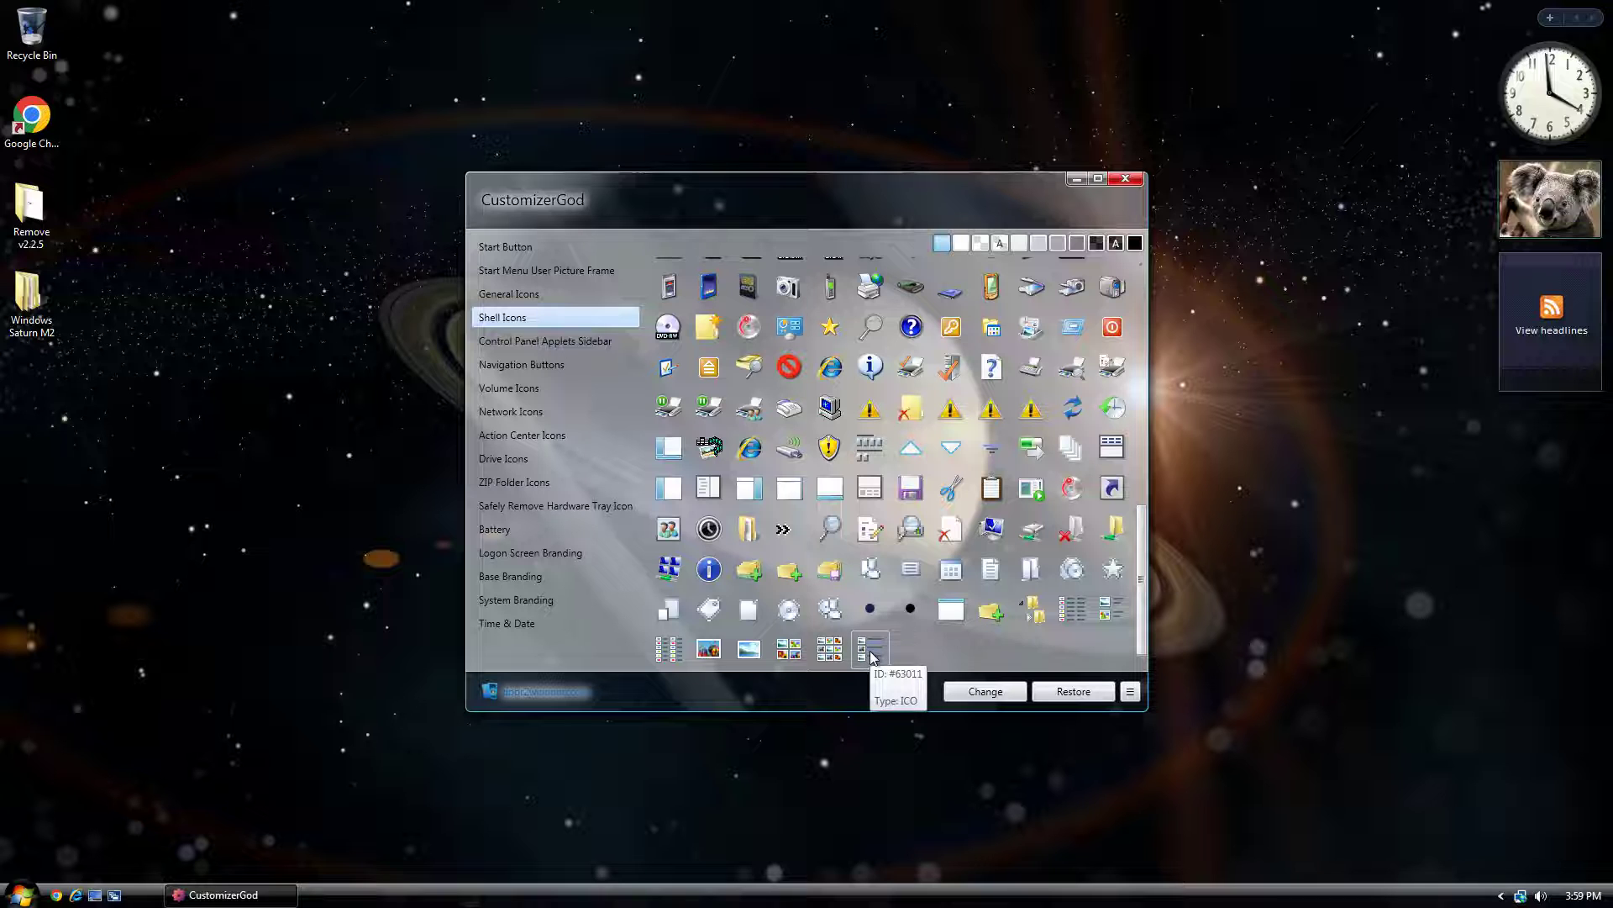
left_click(959, 689)
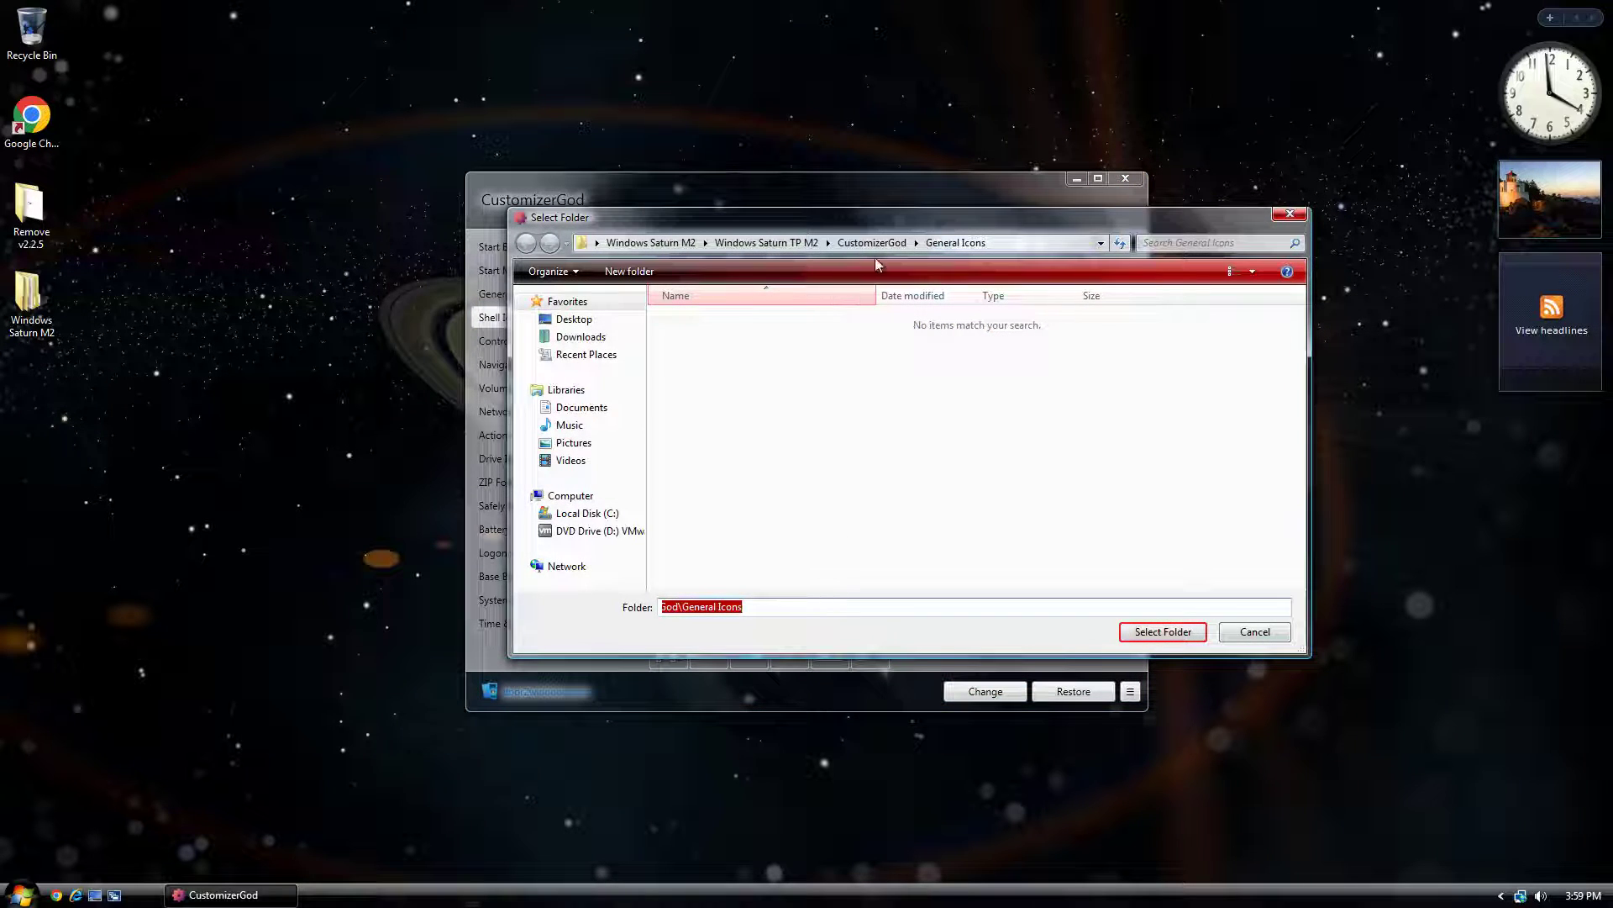
left_click(872, 243)
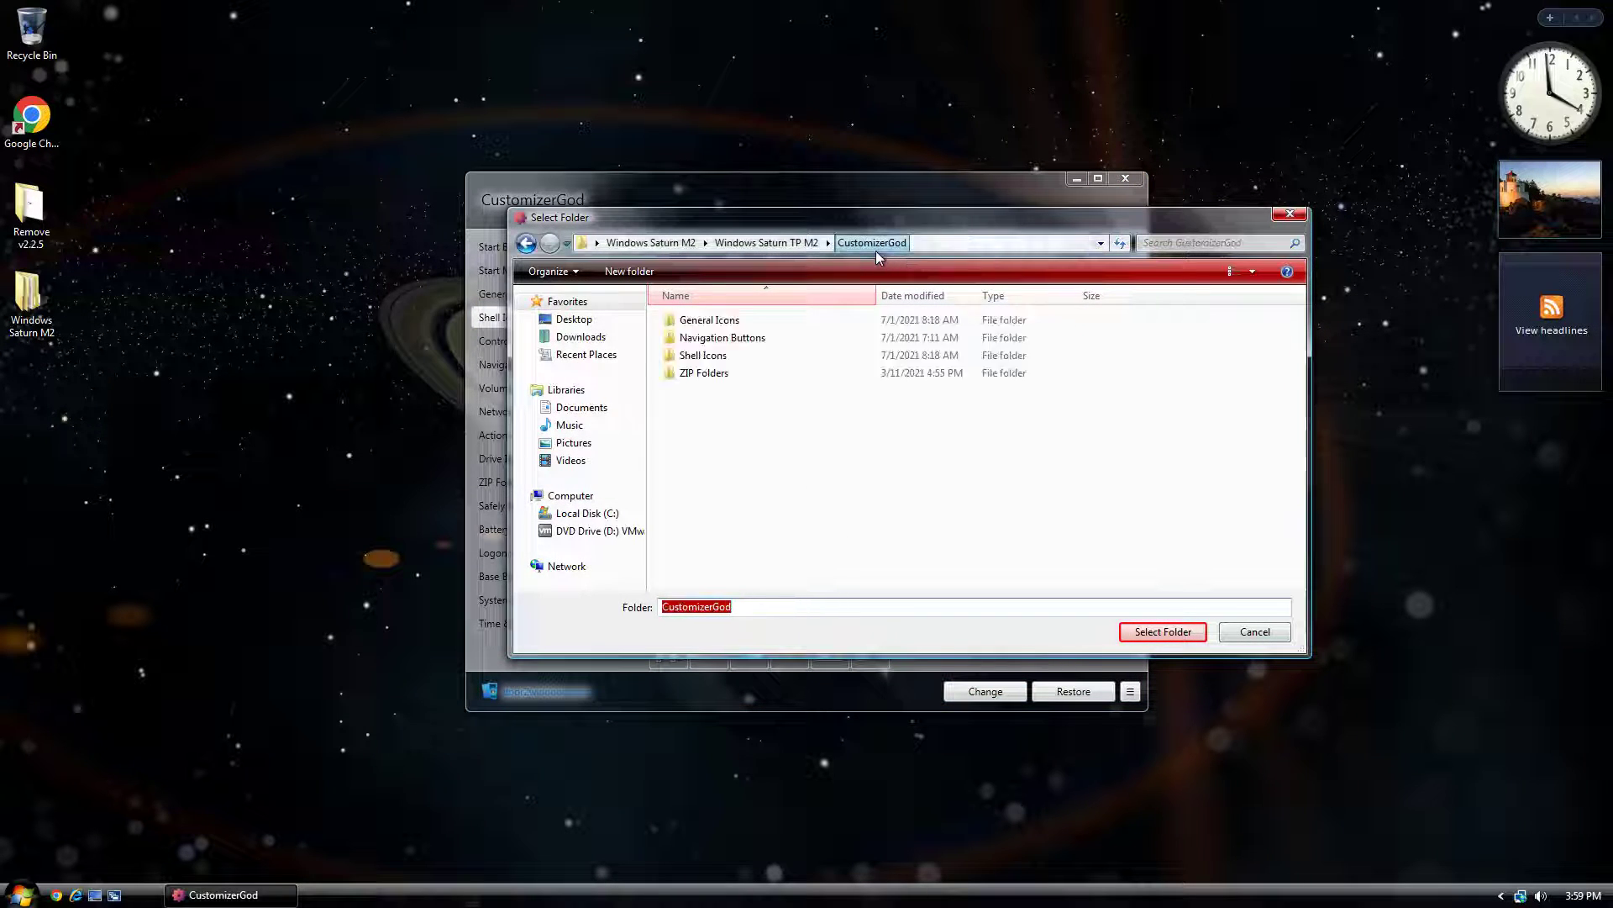
left_click(722, 356)
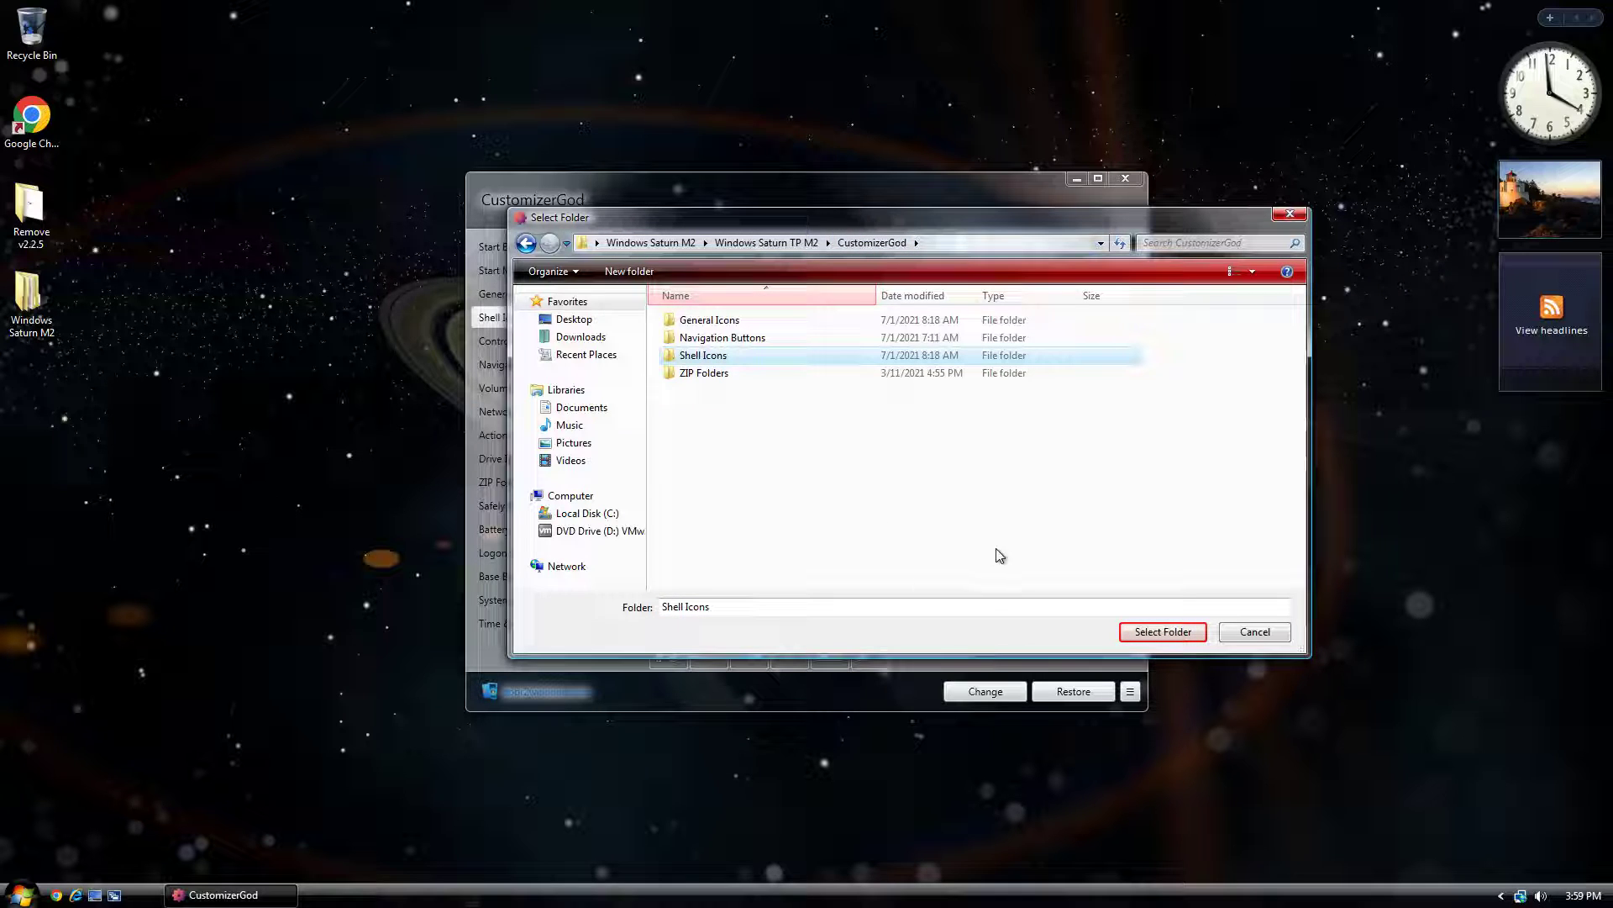
left_click(1176, 633)
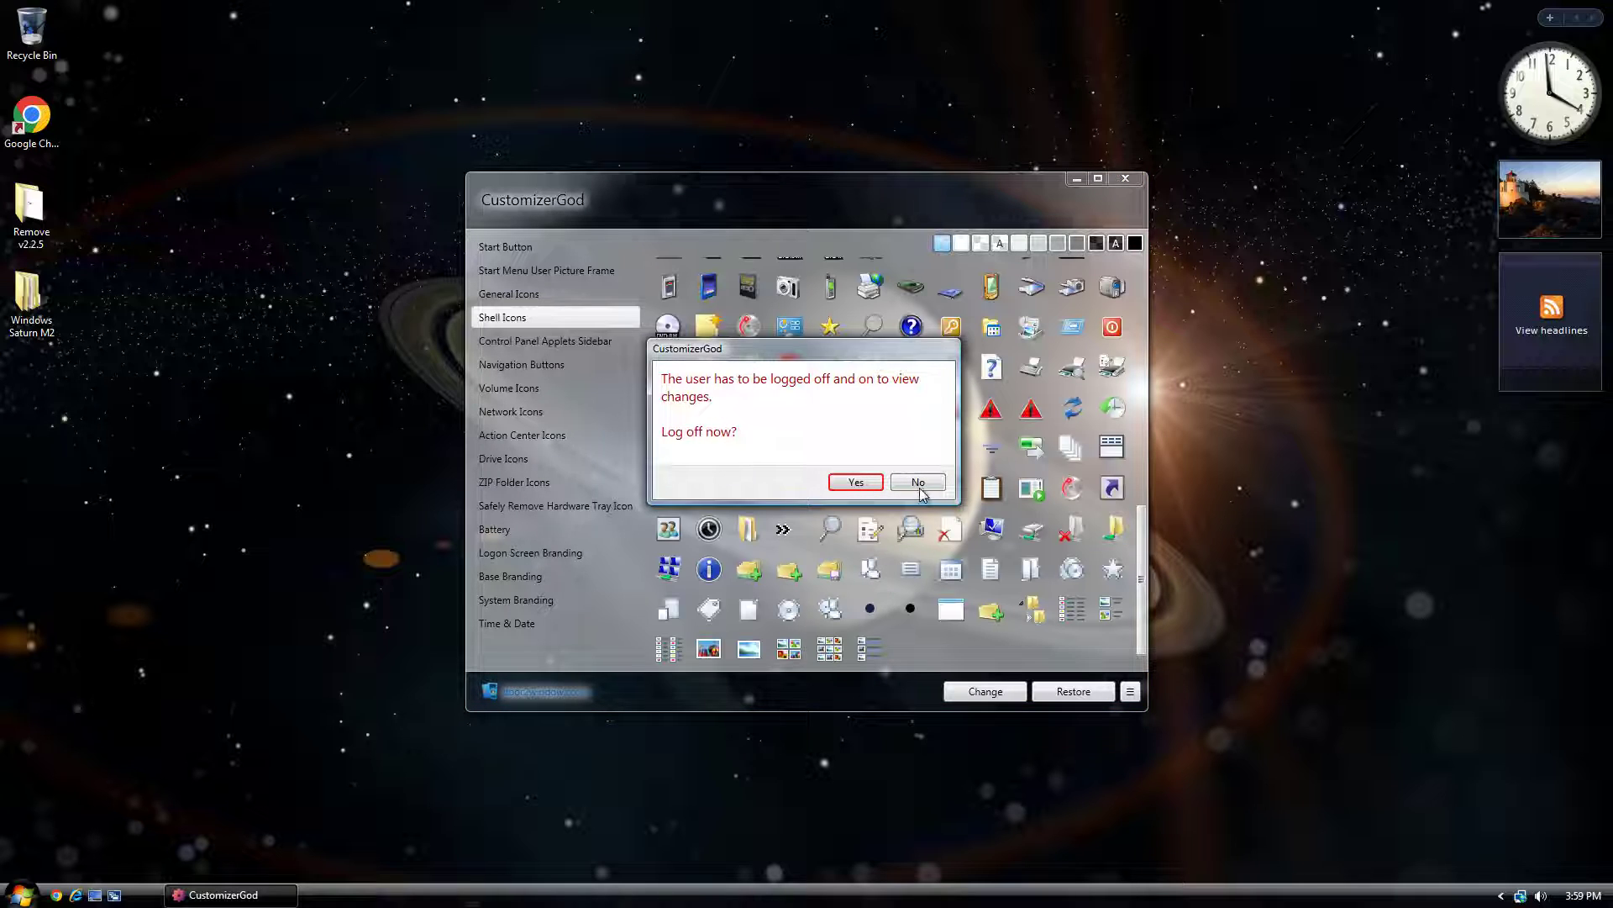
left_click(922, 490)
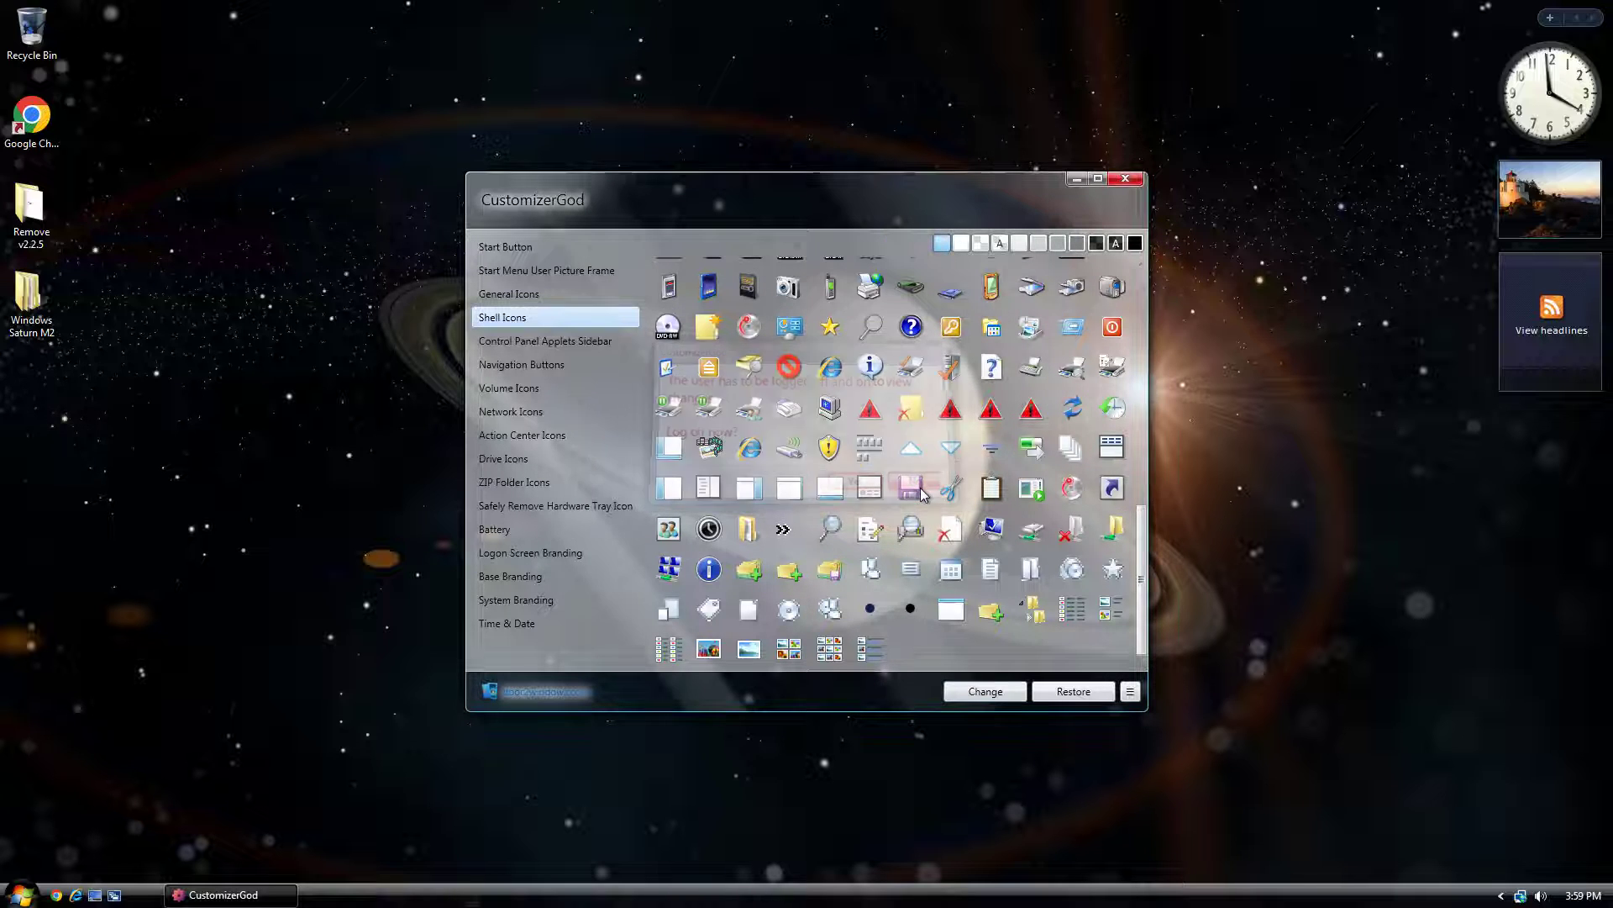
Replace the Control Panel Applets Sidebar overlay with the #632 bitmap and its background with the ControlPanelBar bitmap
left_click(541, 343)
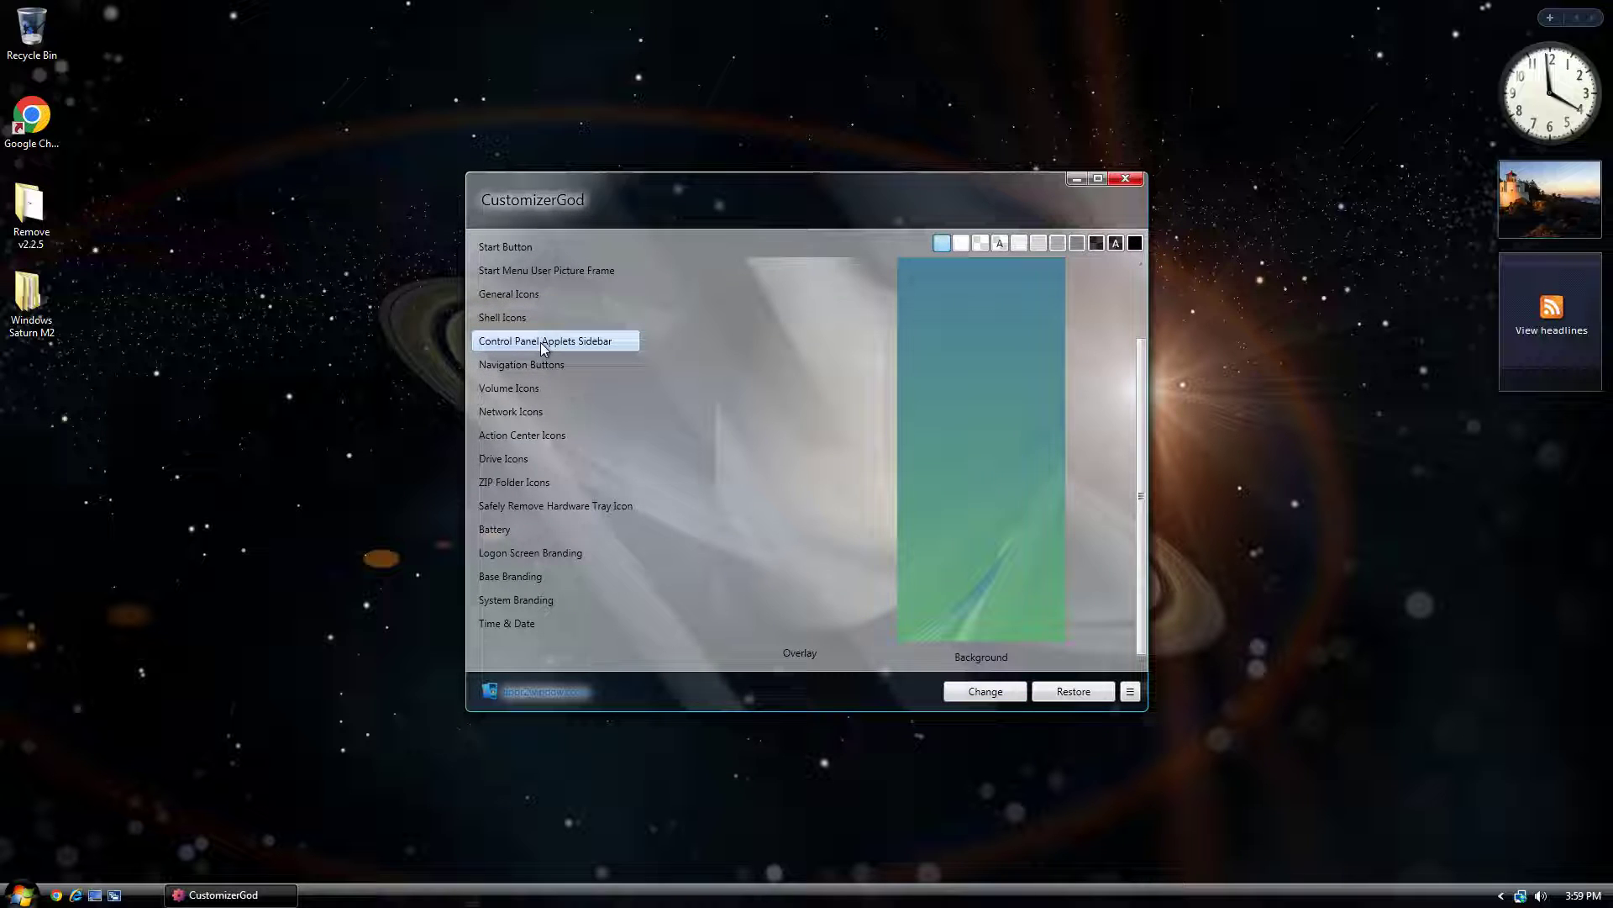
left_click(969, 693)
left_click(807, 521)
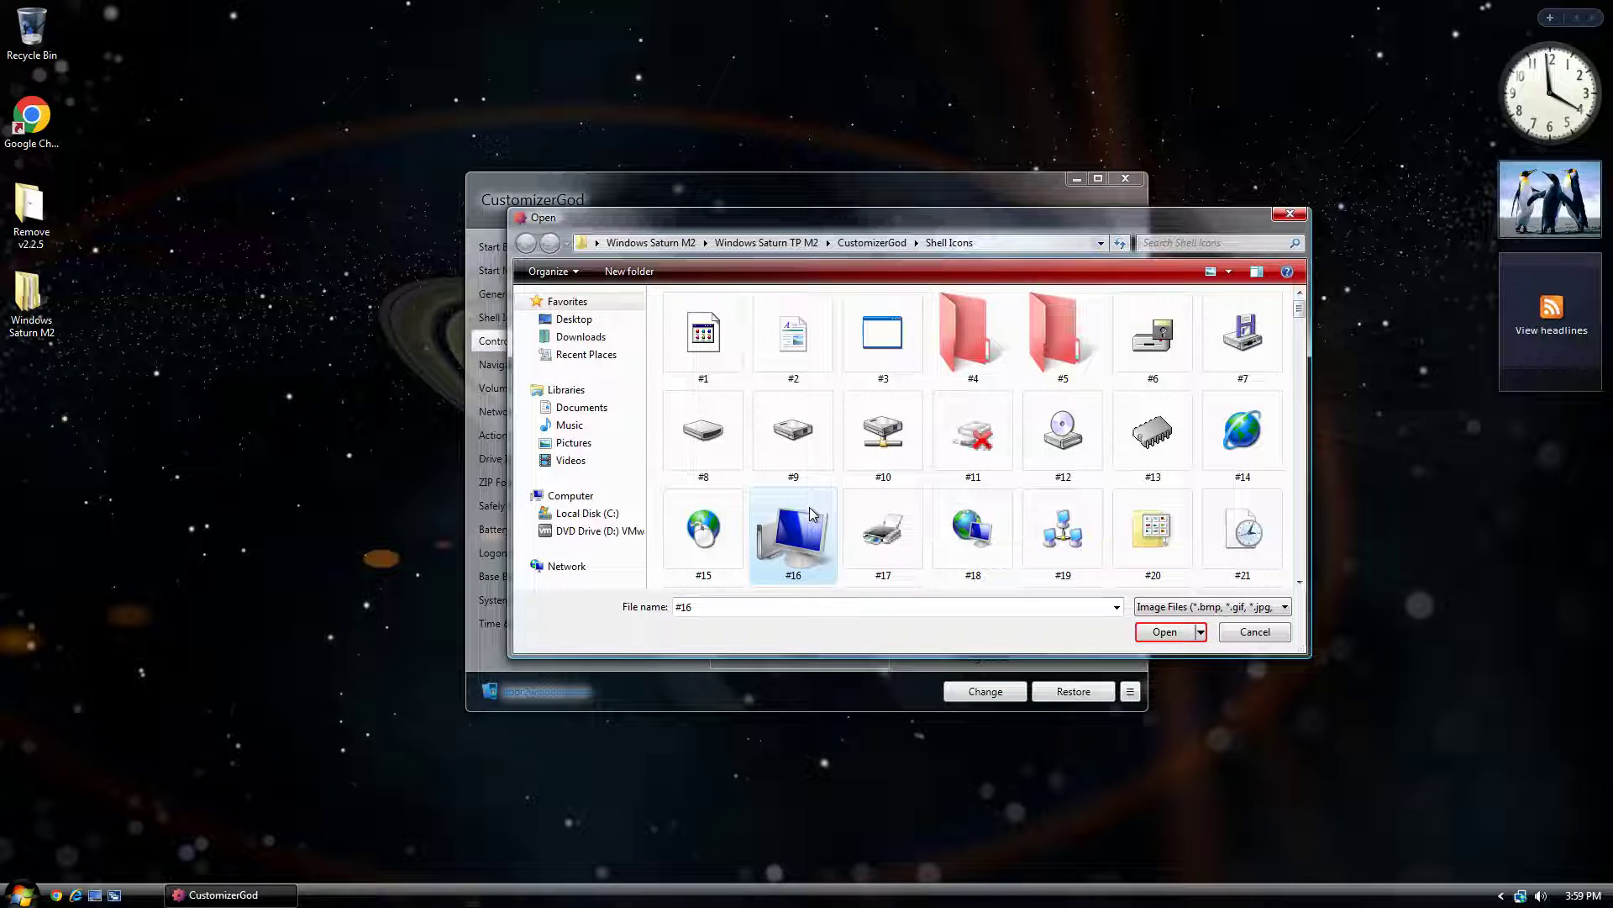
key("BackSpace")
left_click(727, 391)
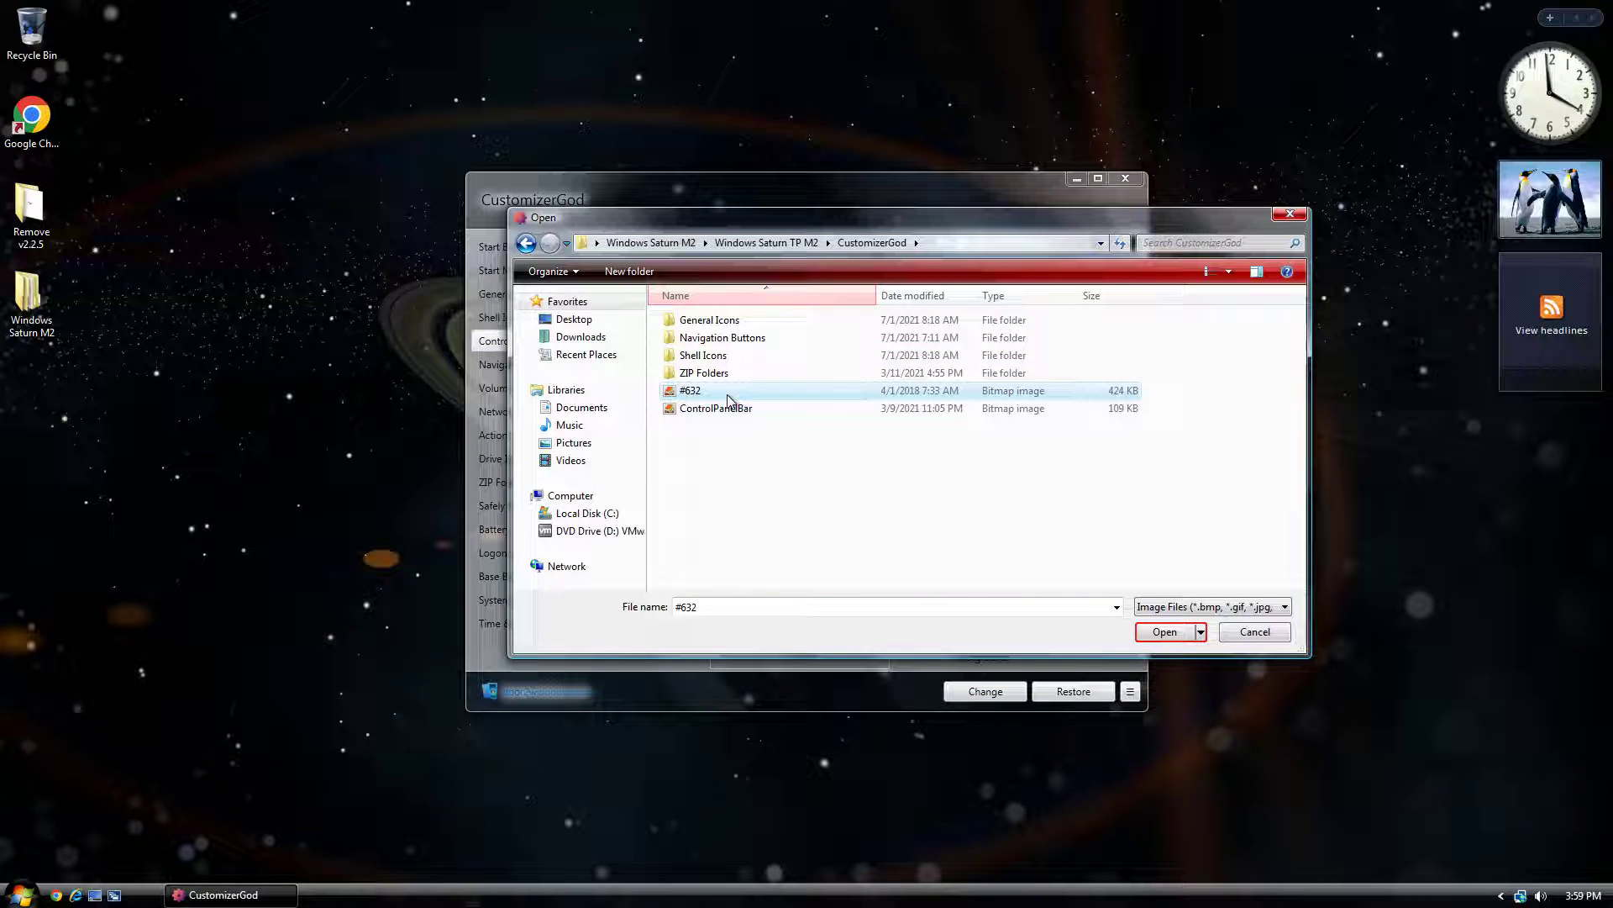
double_click(729, 400)
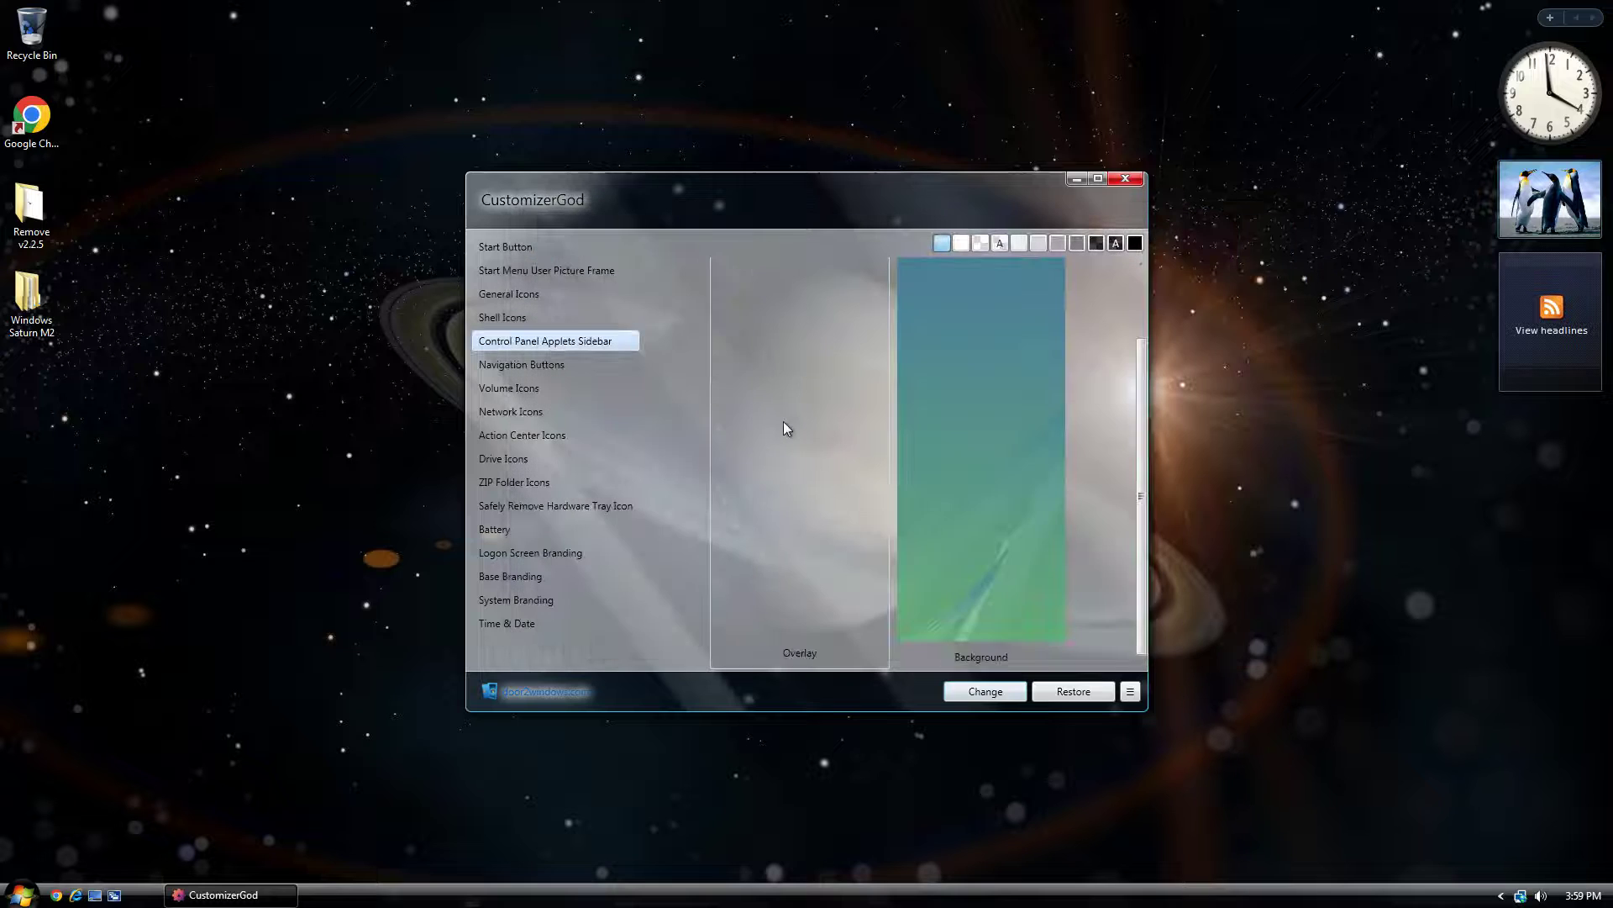
left_click(986, 690)
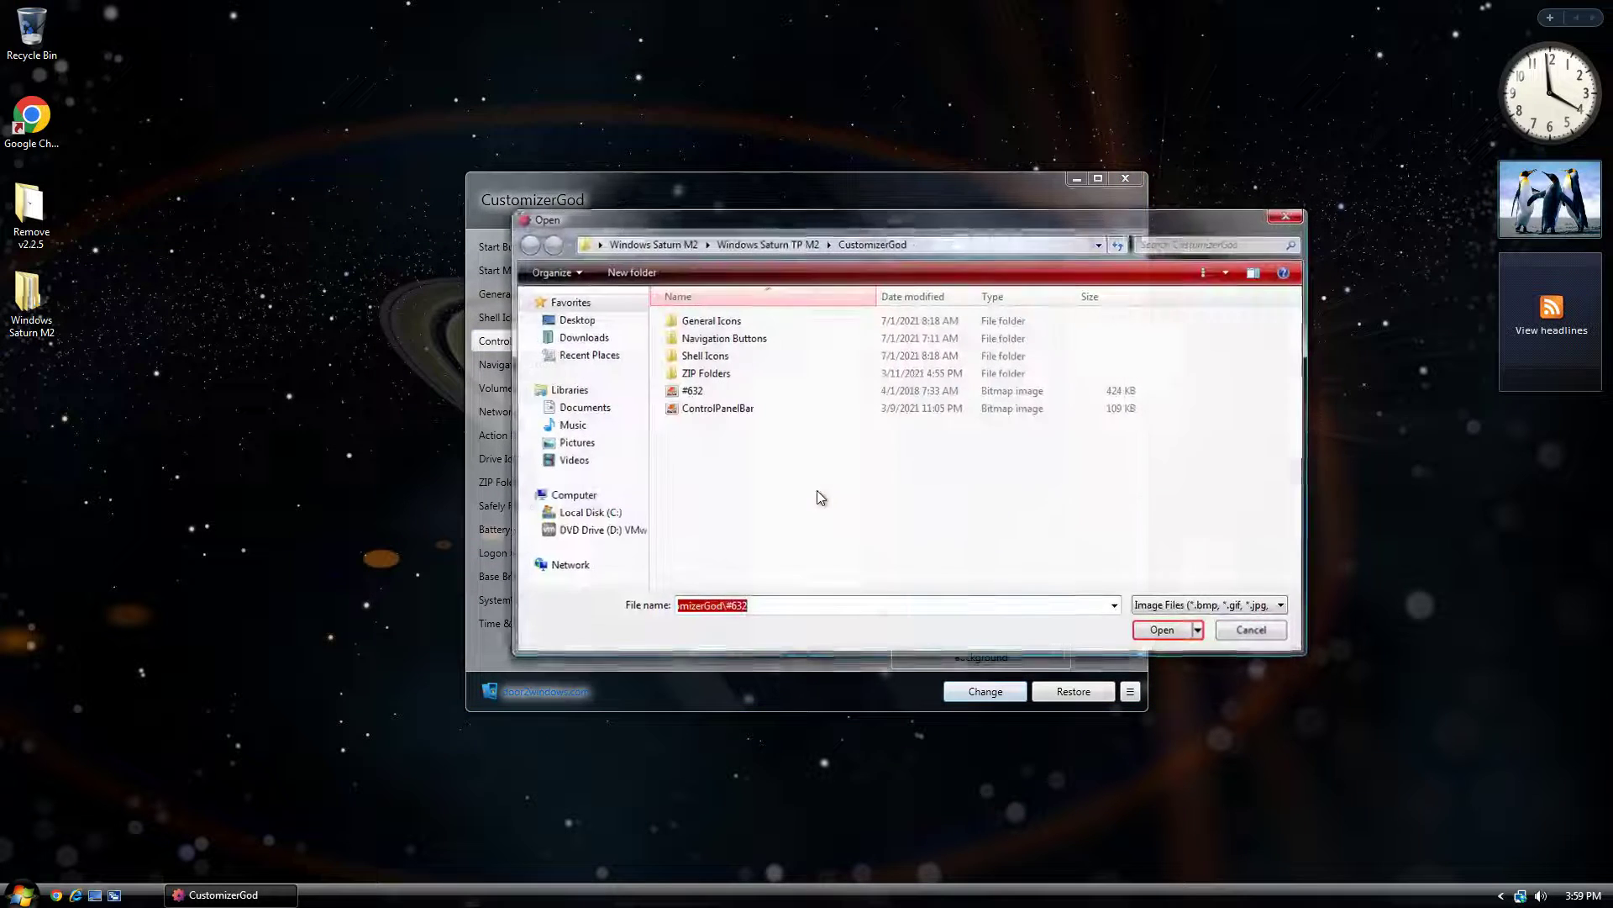
double_click(760, 410)
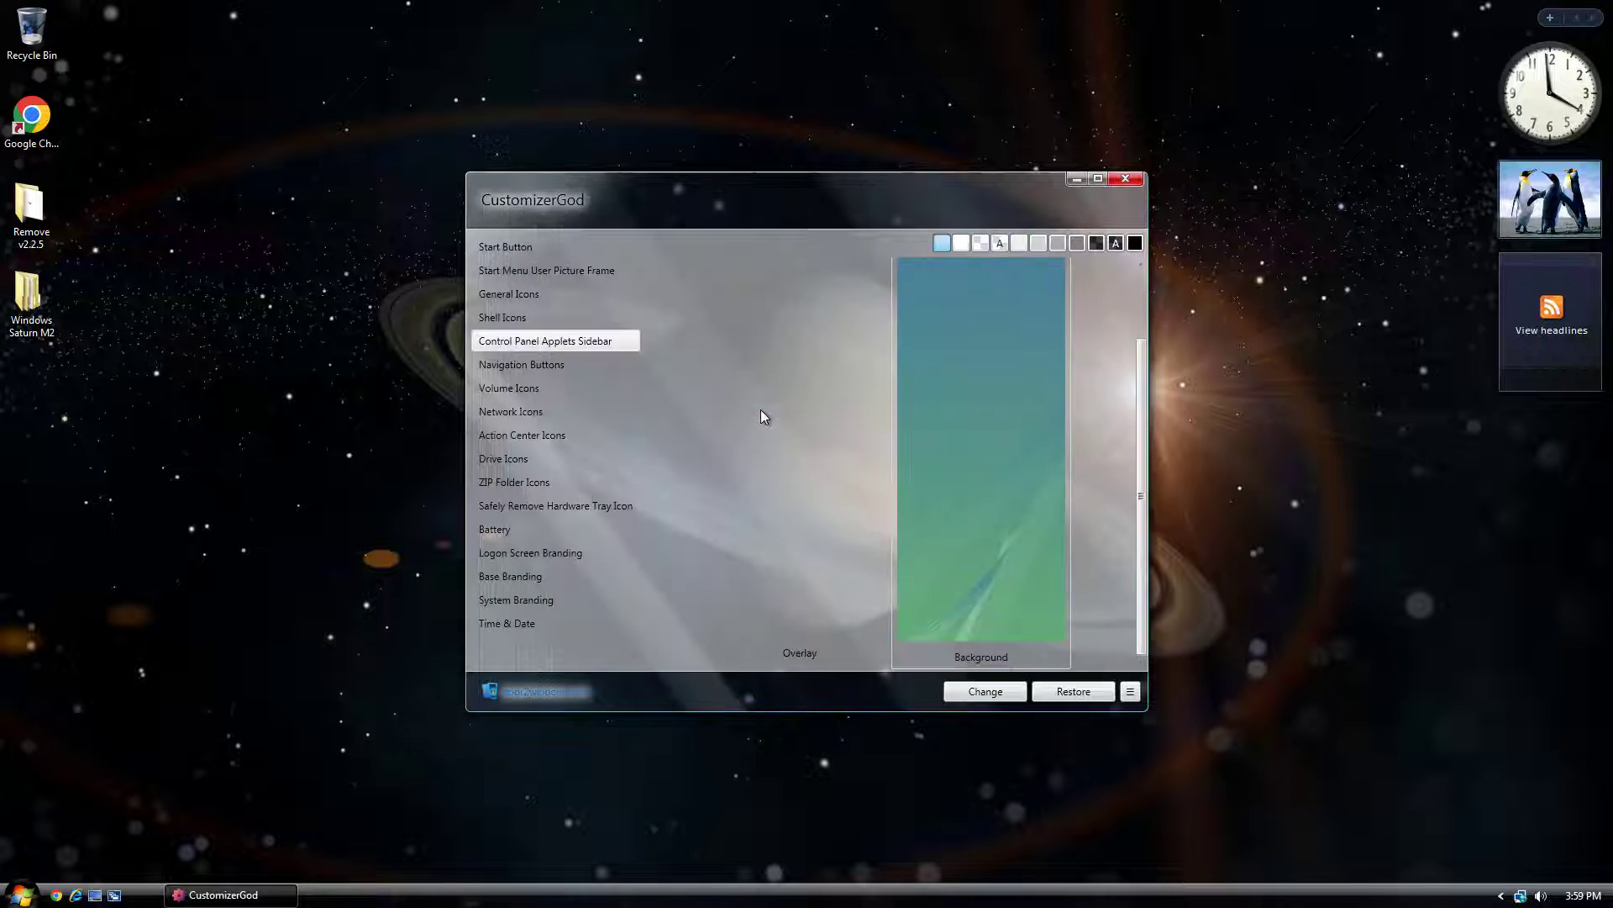
Replace all the Navigation Buttons images using the Navigation Buttons folder inside CustomizerGod
left_click(529, 366)
mouse_move(1009, 507)
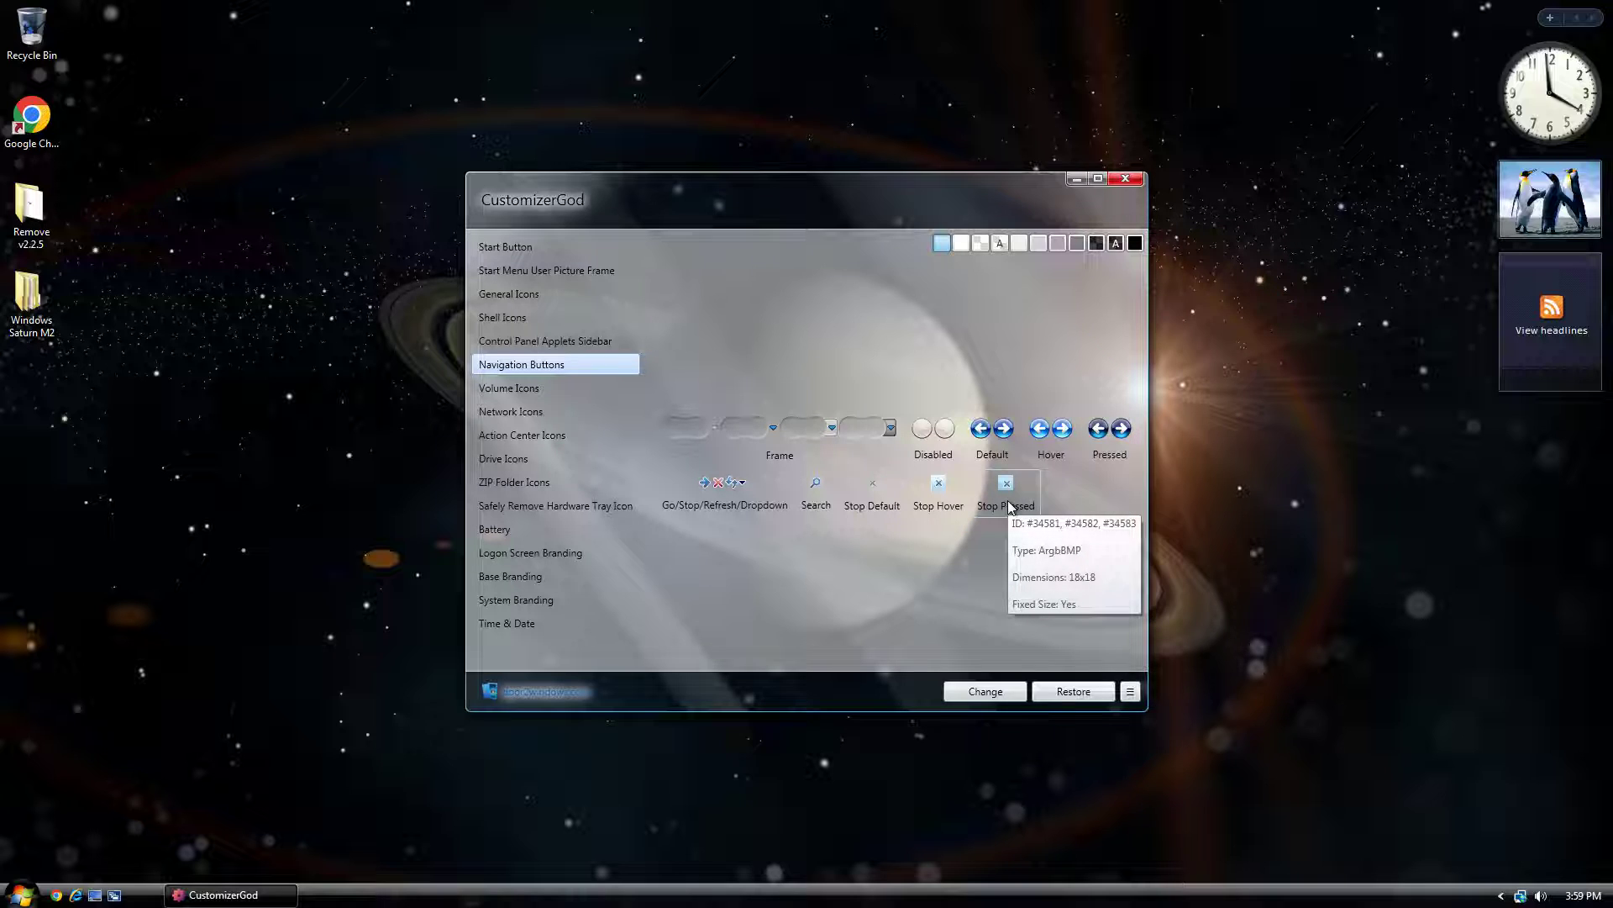
left_click(958, 688)
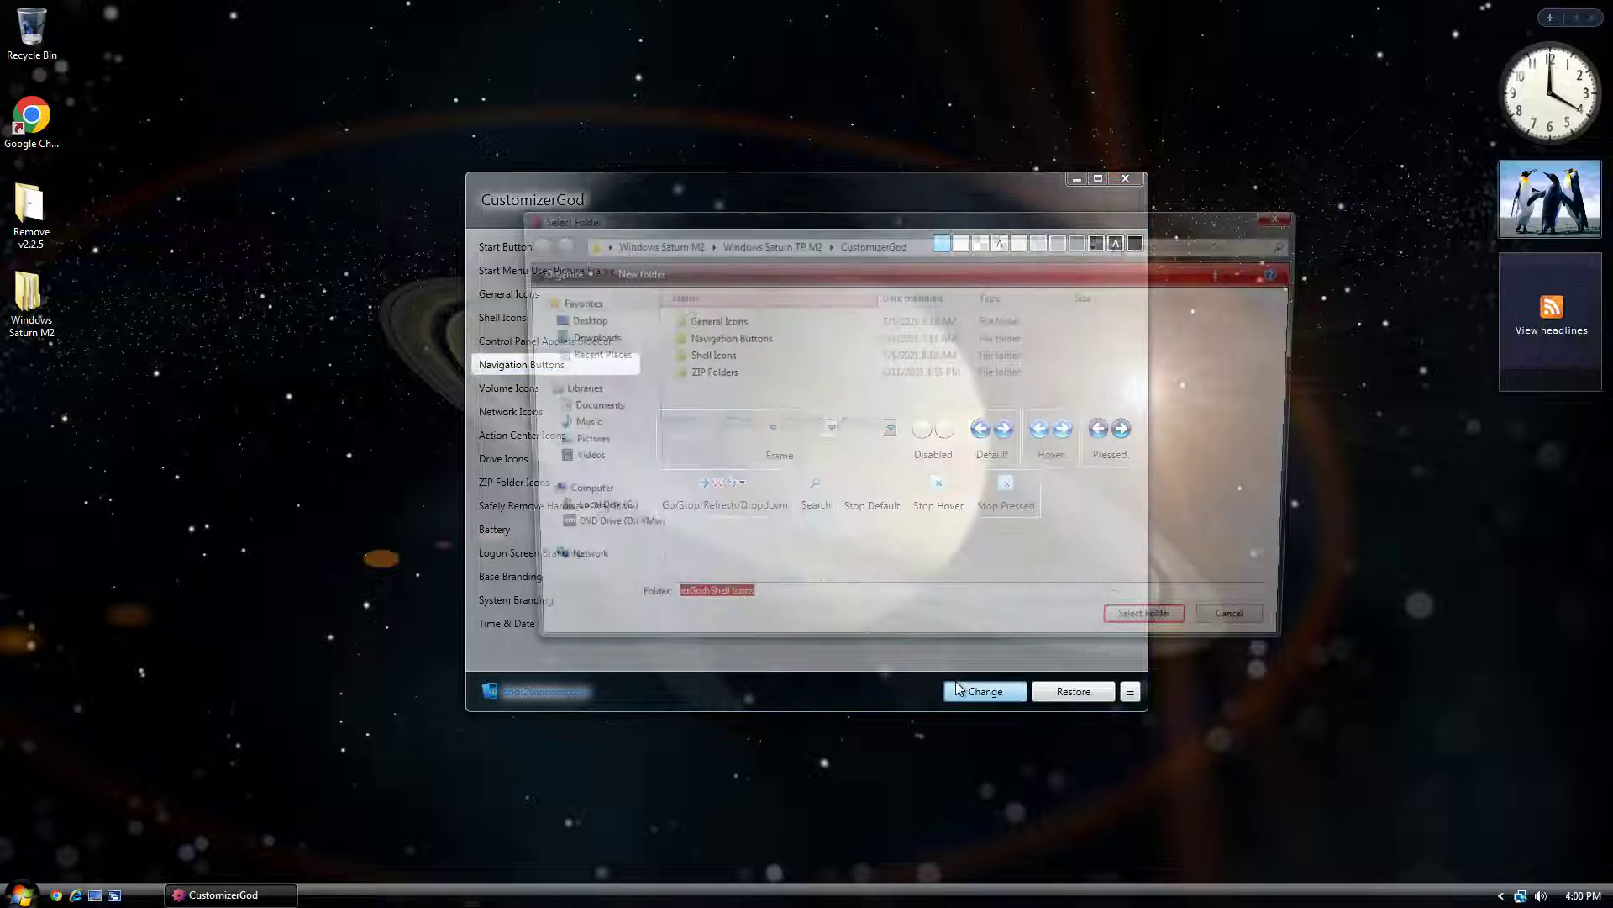
left_click(719, 338)
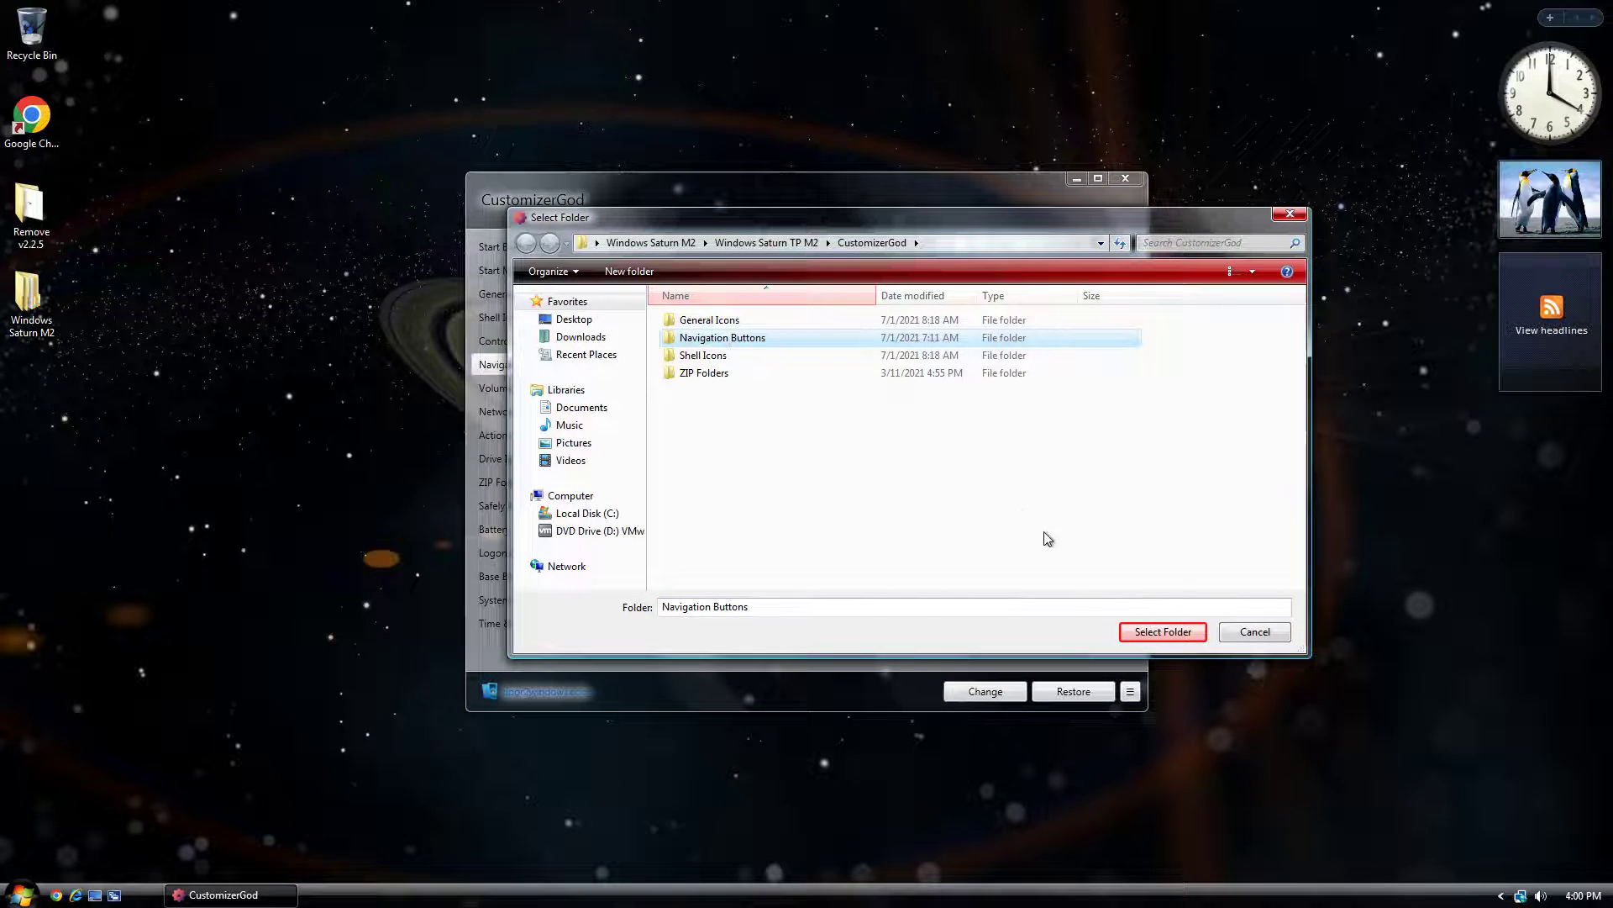
left_click(1163, 631)
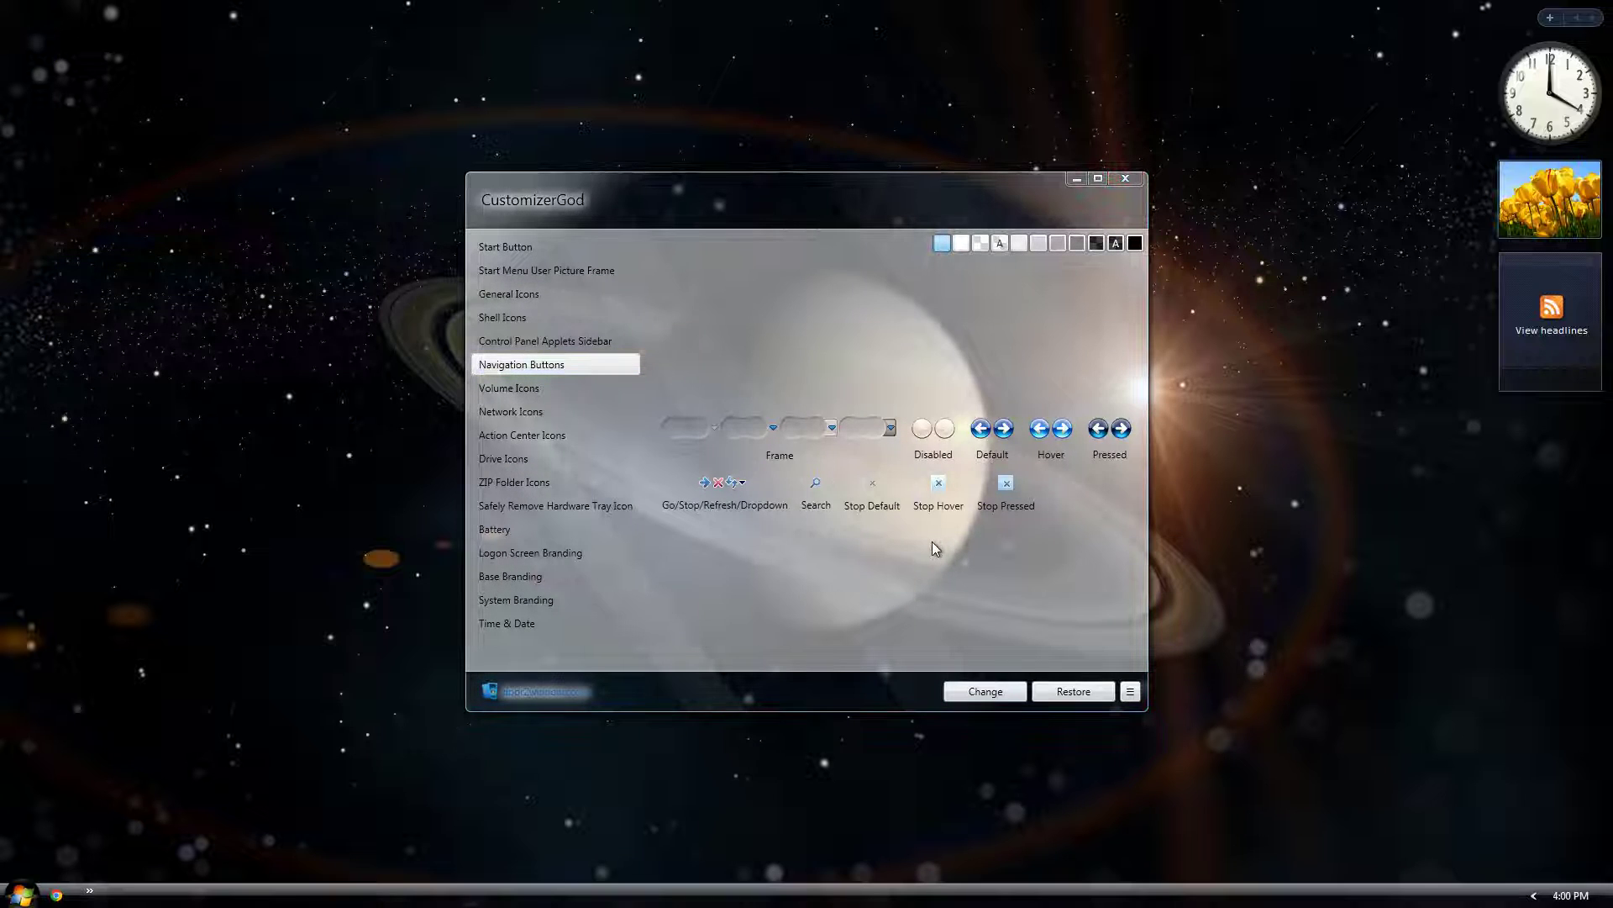
Unlock the taskbar again, expand the collapsed Quick Launch area to show its shortcuts, and relock the taskbar
right_click(526, 894)
left_click(558, 875)
left_click_drag(135, 897, 153, 896)
right_click(153, 895)
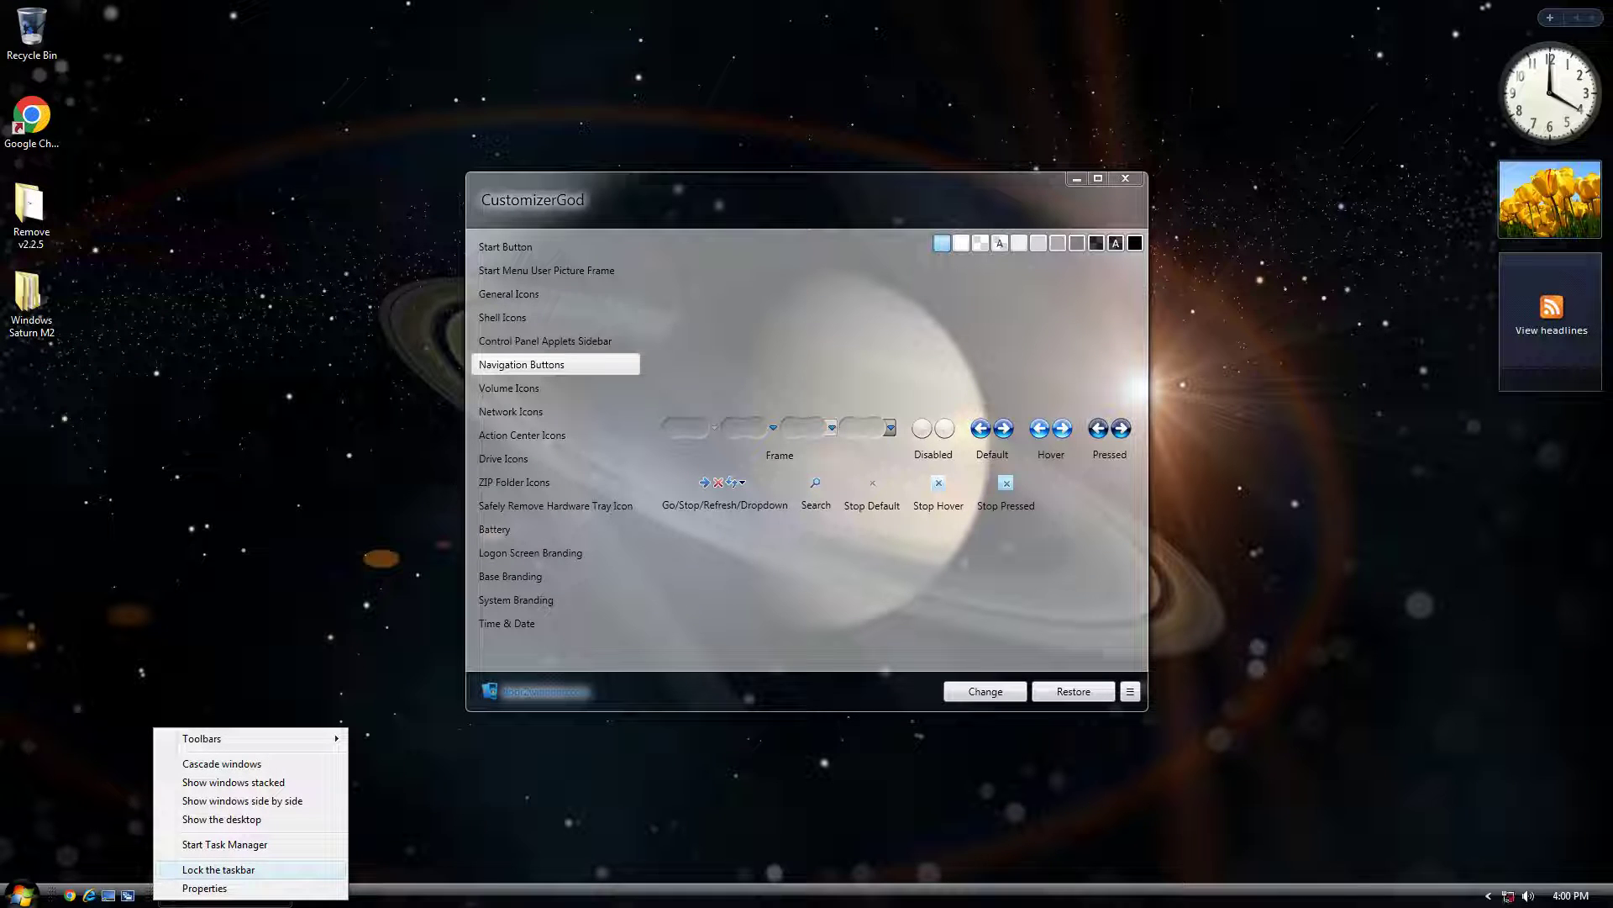
left_click(219, 869)
left_click(552, 393)
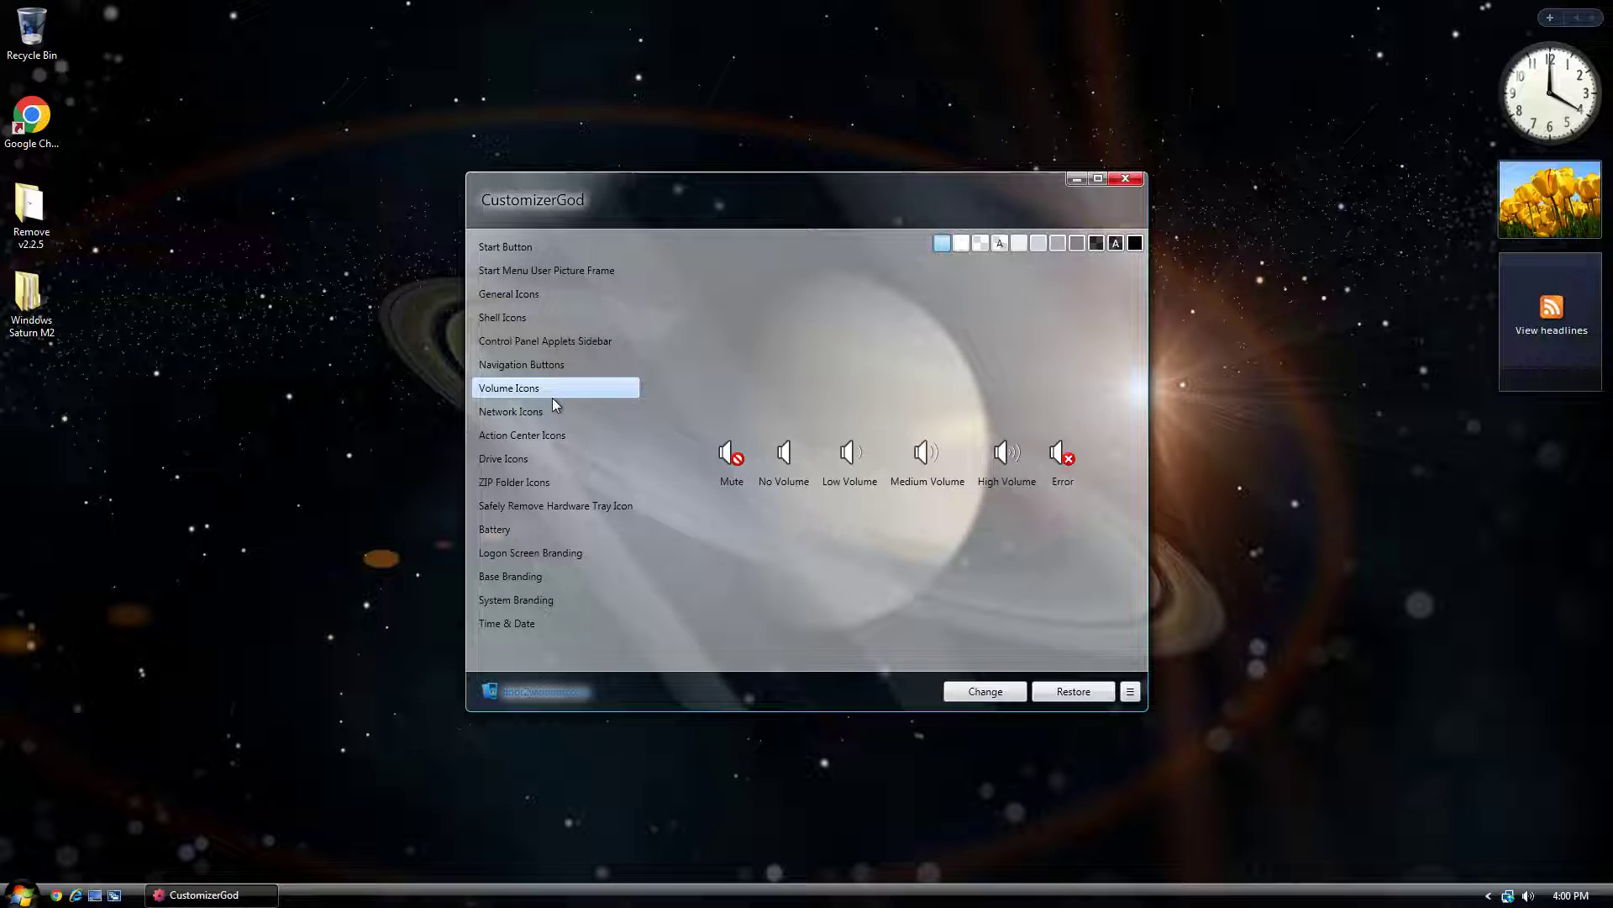
left_click(950, 694)
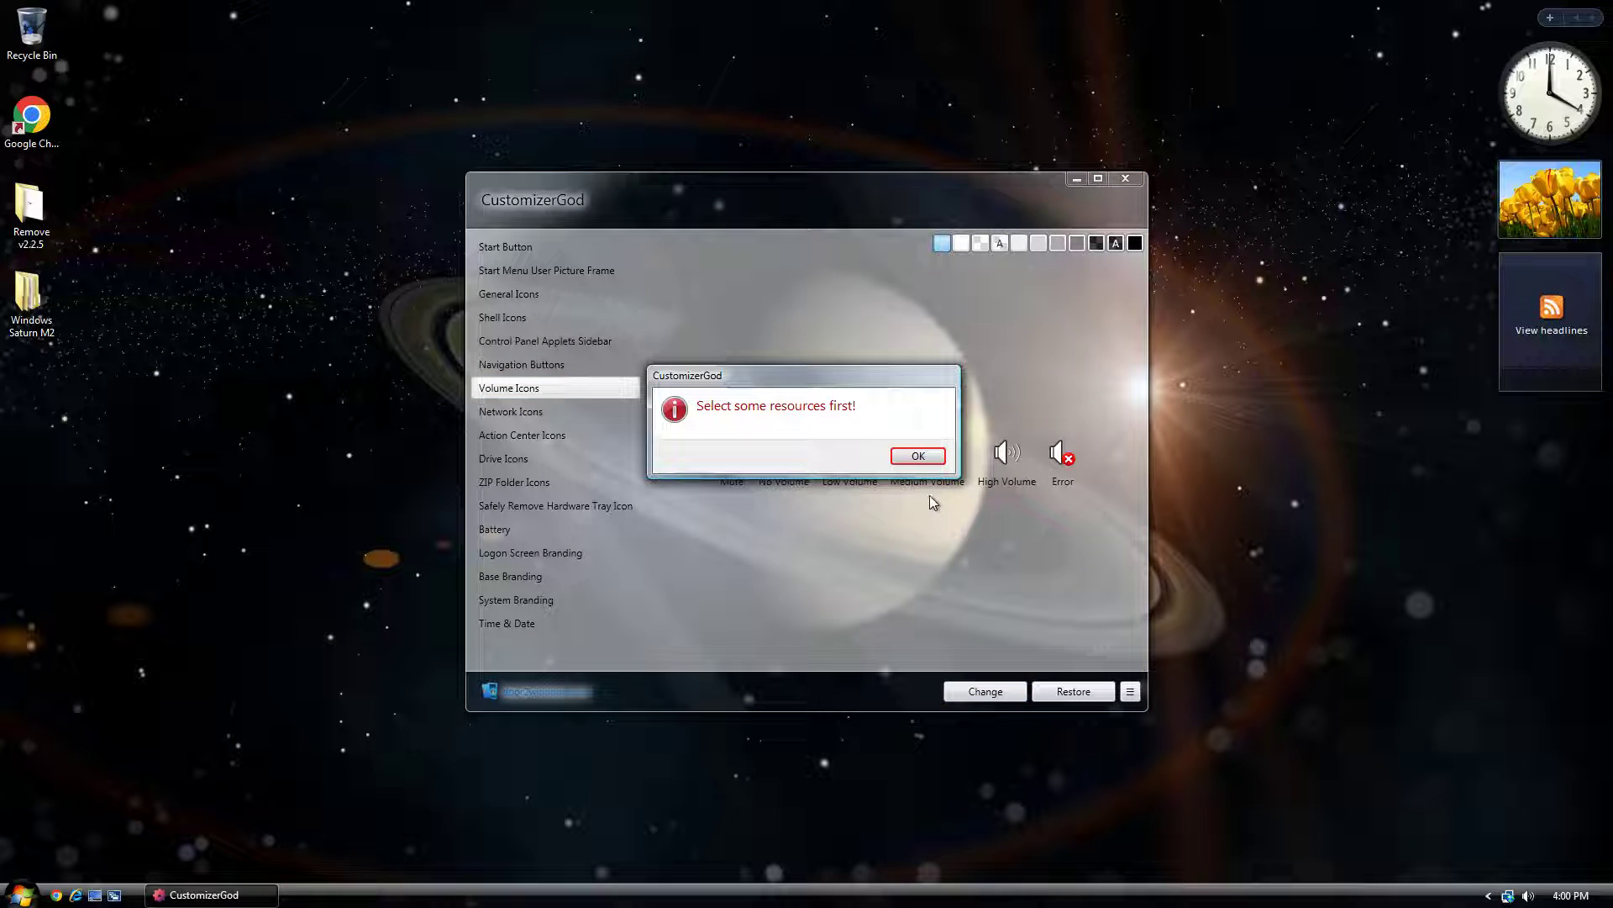
left_click(917, 457)
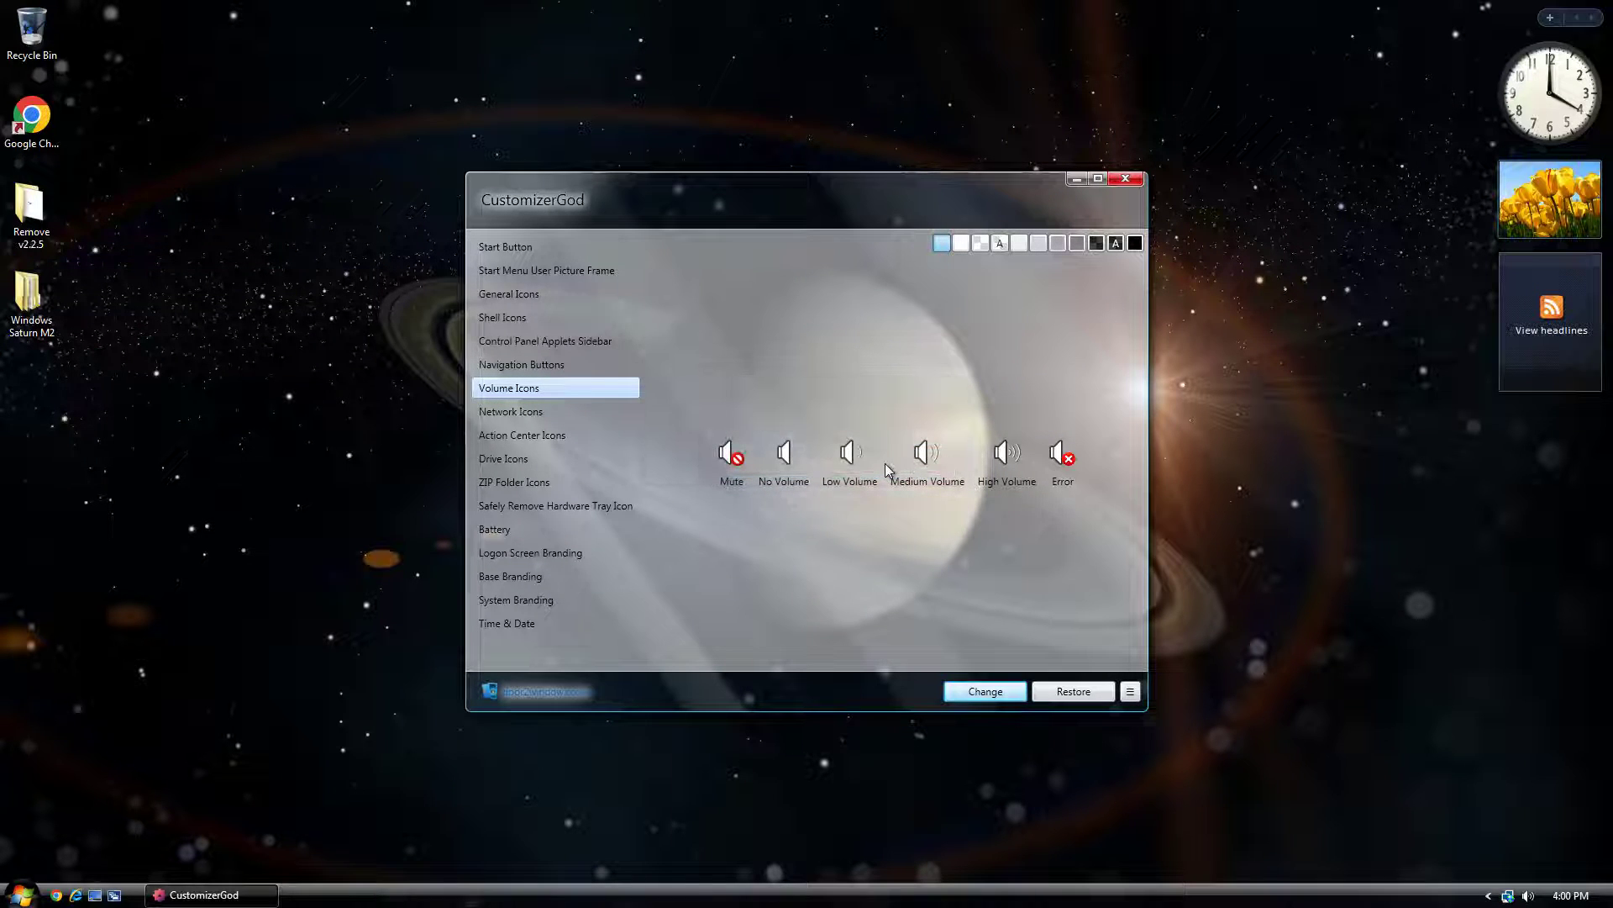
left_click(951, 690)
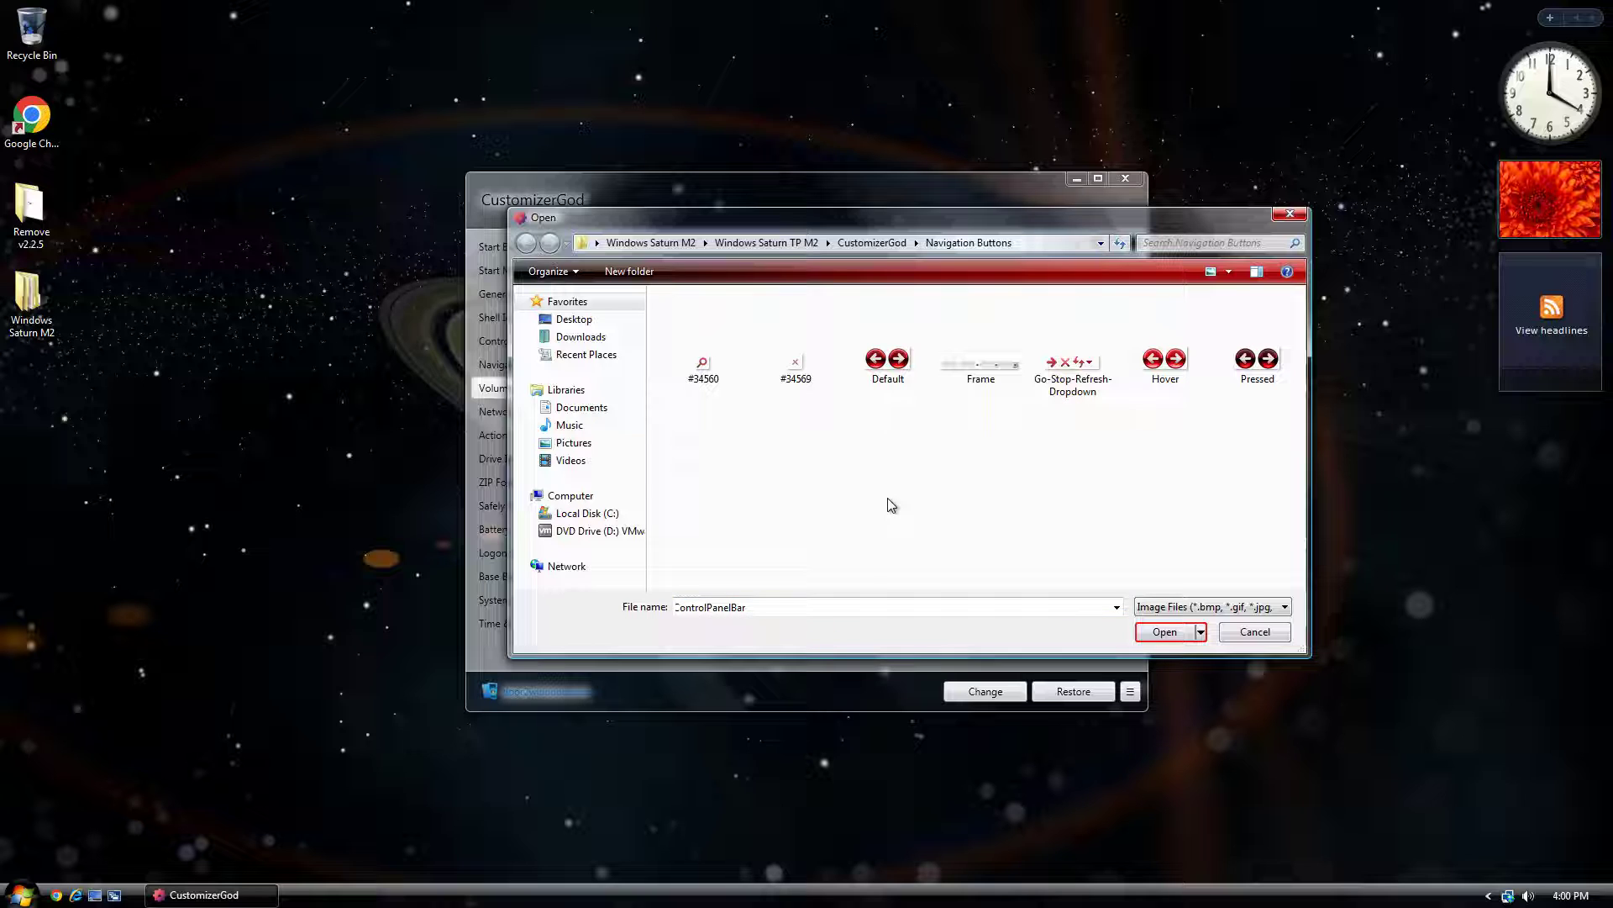
key("alt+Up")
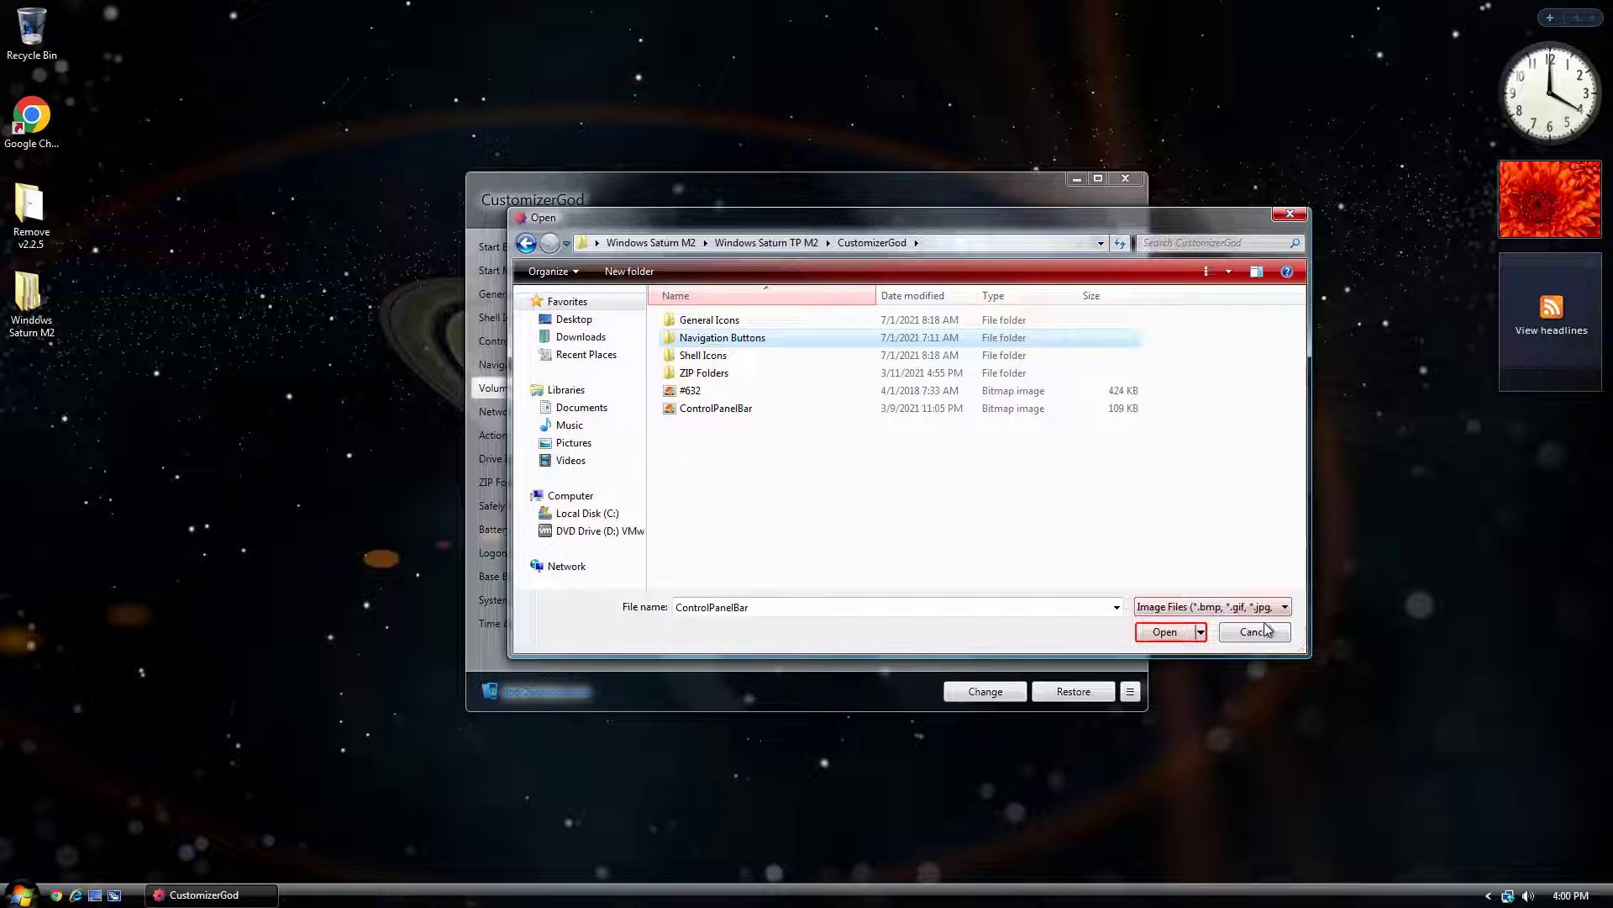
left_click(1258, 631)
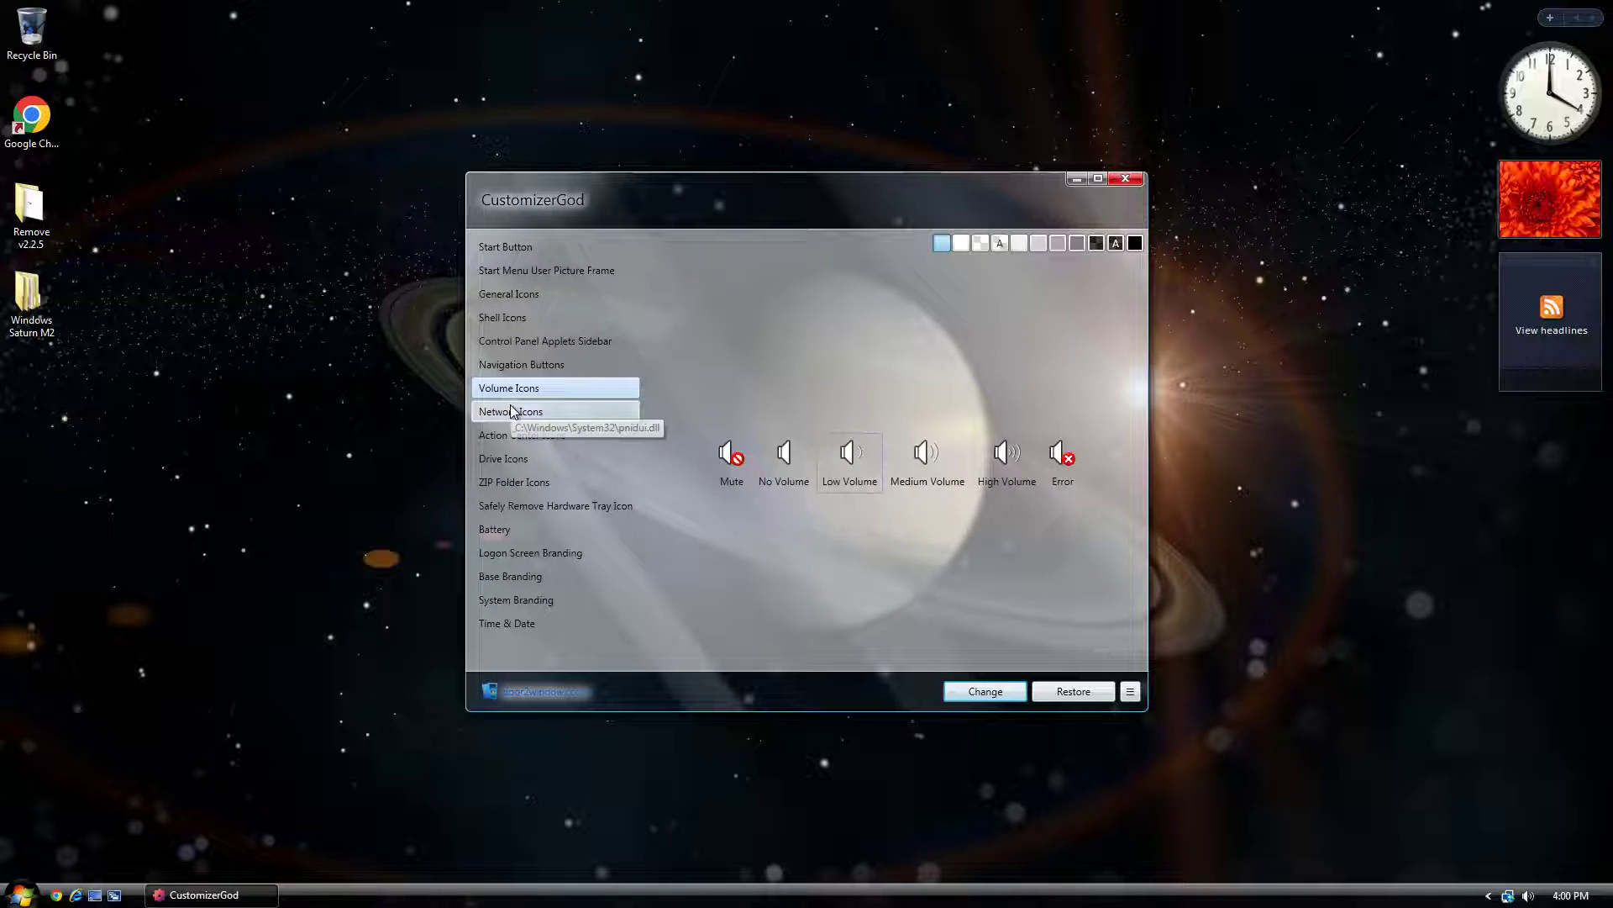
Replace all the ZIP folder icons using the ZIP Folders folder inside the theme's CustomizerGod folder
left_click(511, 412)
left_click(510, 439)
left_click(504, 460)
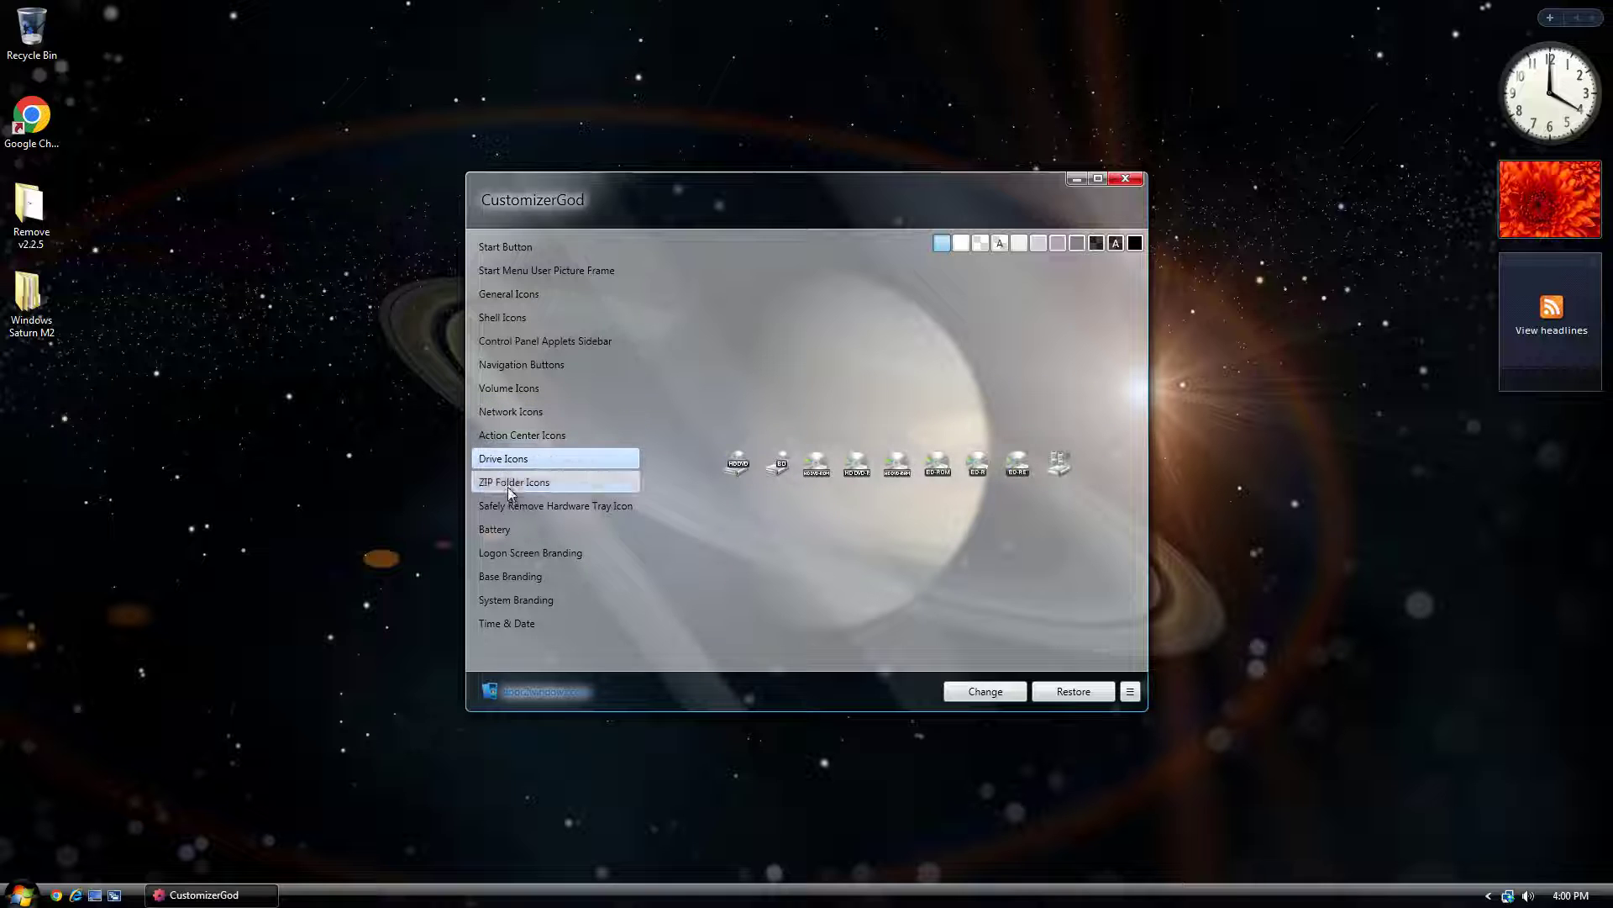
left_click(507, 488)
left_click(513, 507)
left_click(511, 484)
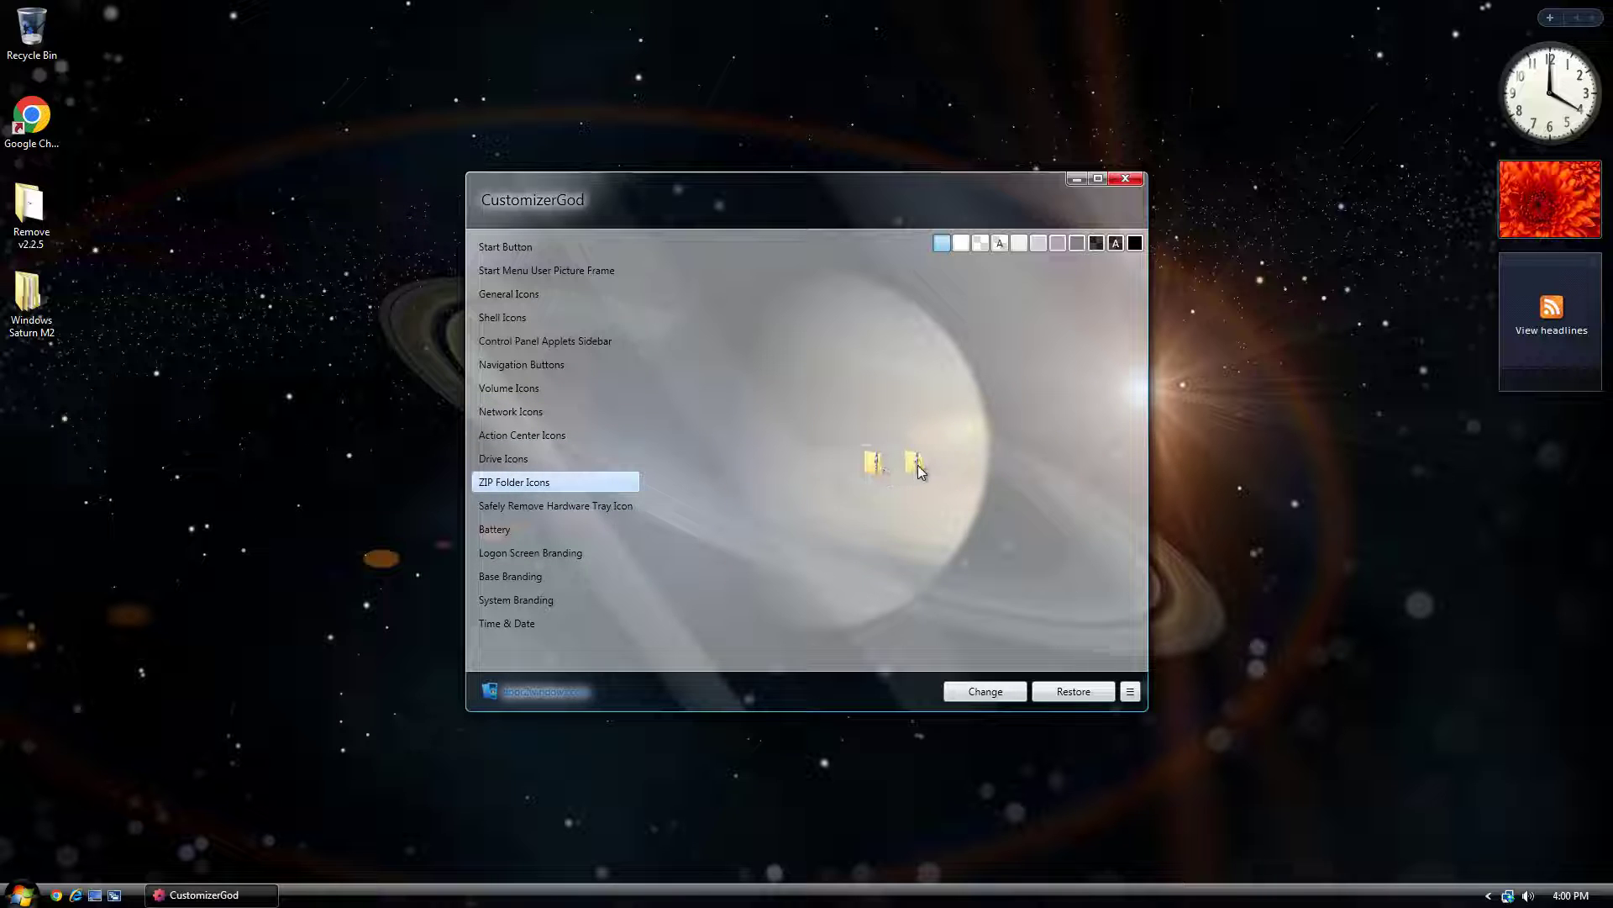
left_click(948, 694)
left_click(752, 461)
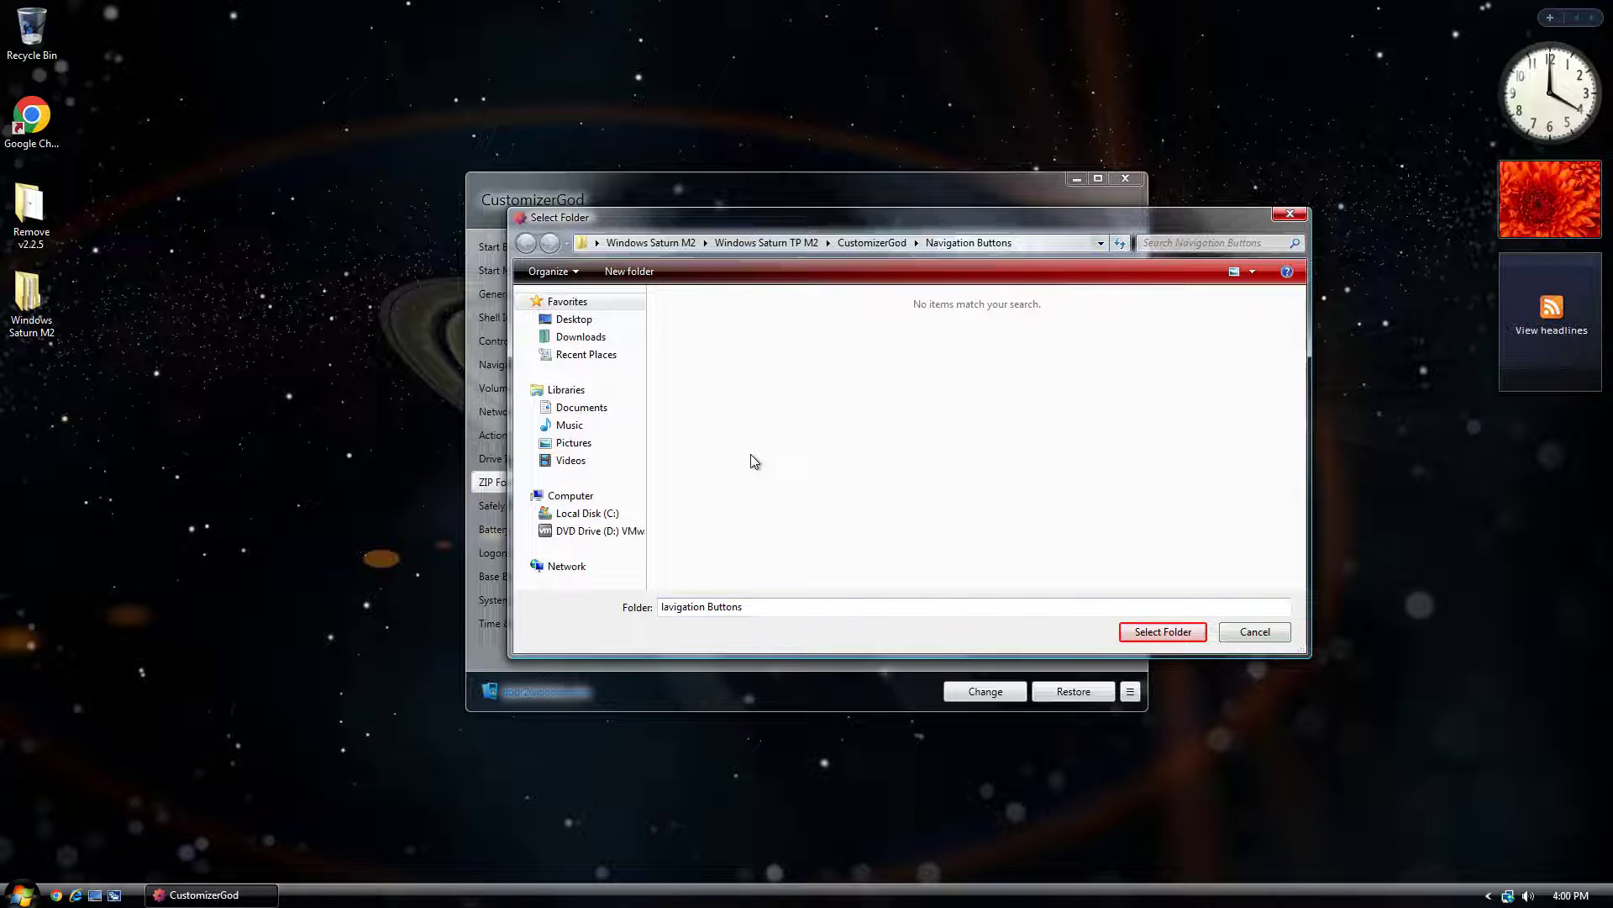
left_click(855, 242)
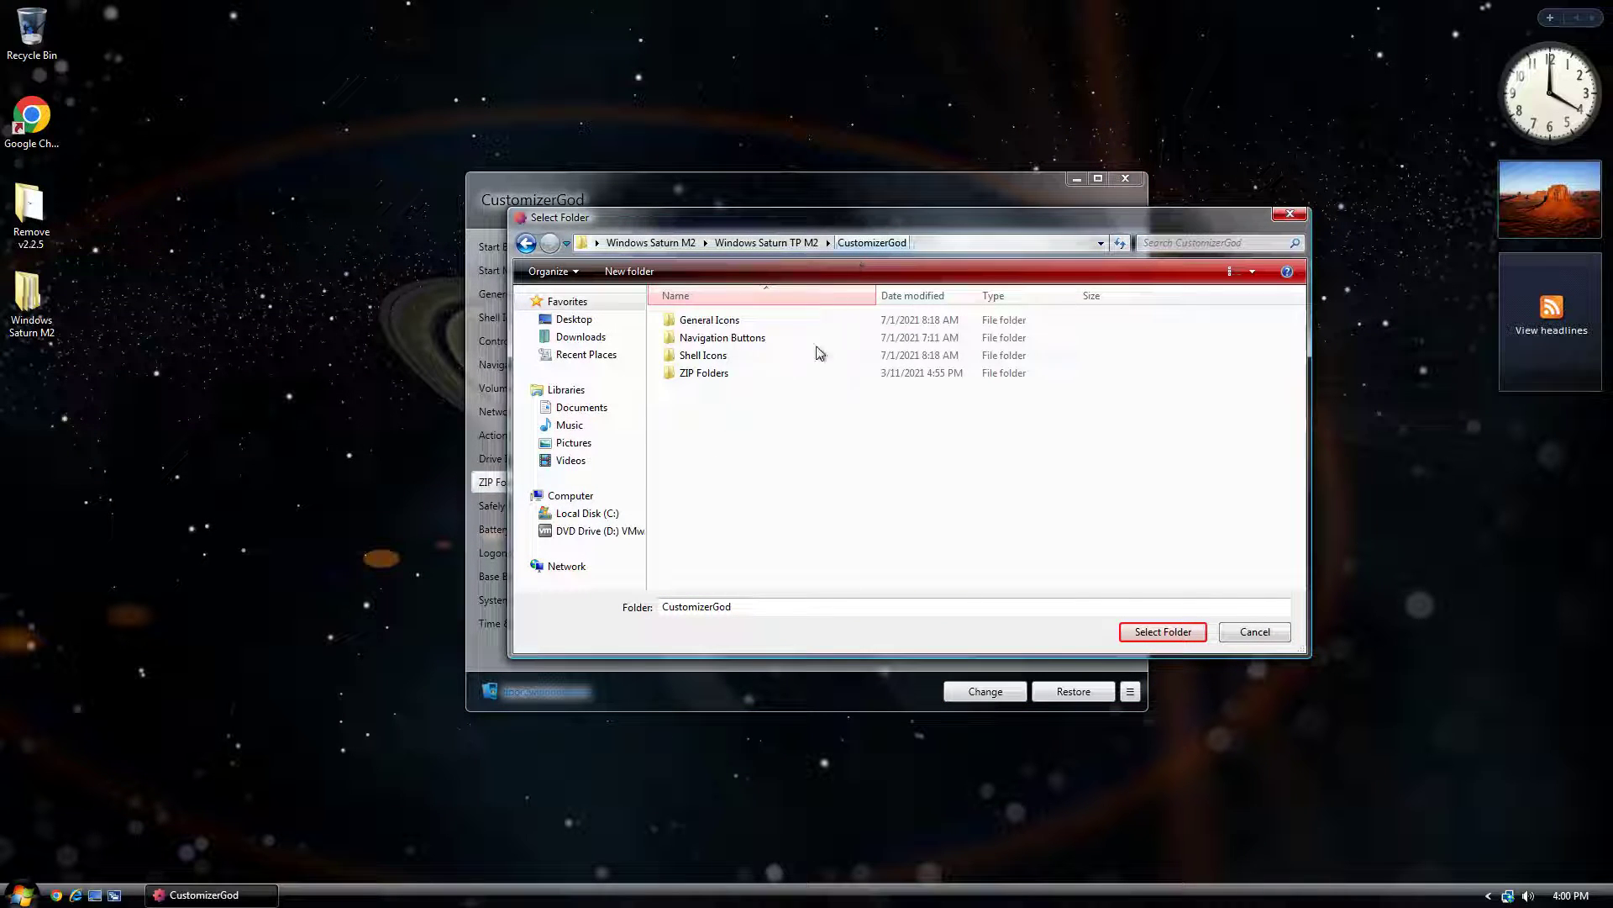
left_click(756, 373)
left_click(1161, 631)
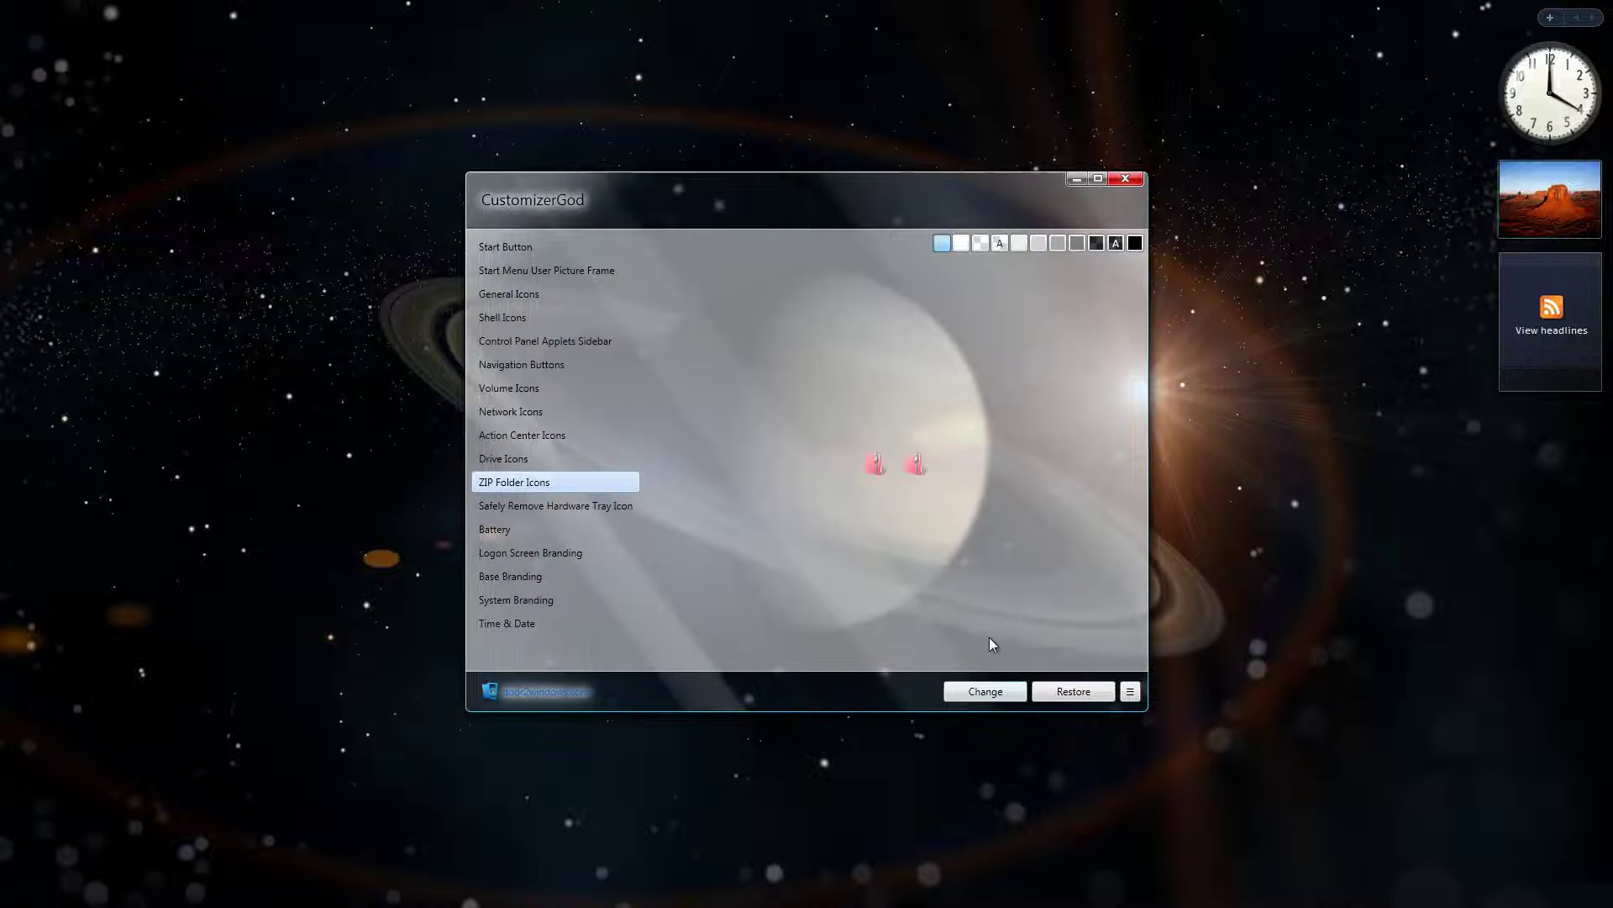
Look through the remaining resource categories down to Time & Date, recheck those from Drive Icons up to Control Panel Applets Sidebar, and close CustomizerGod
left_click(512, 506)
left_click(514, 527)
left_click(507, 552)
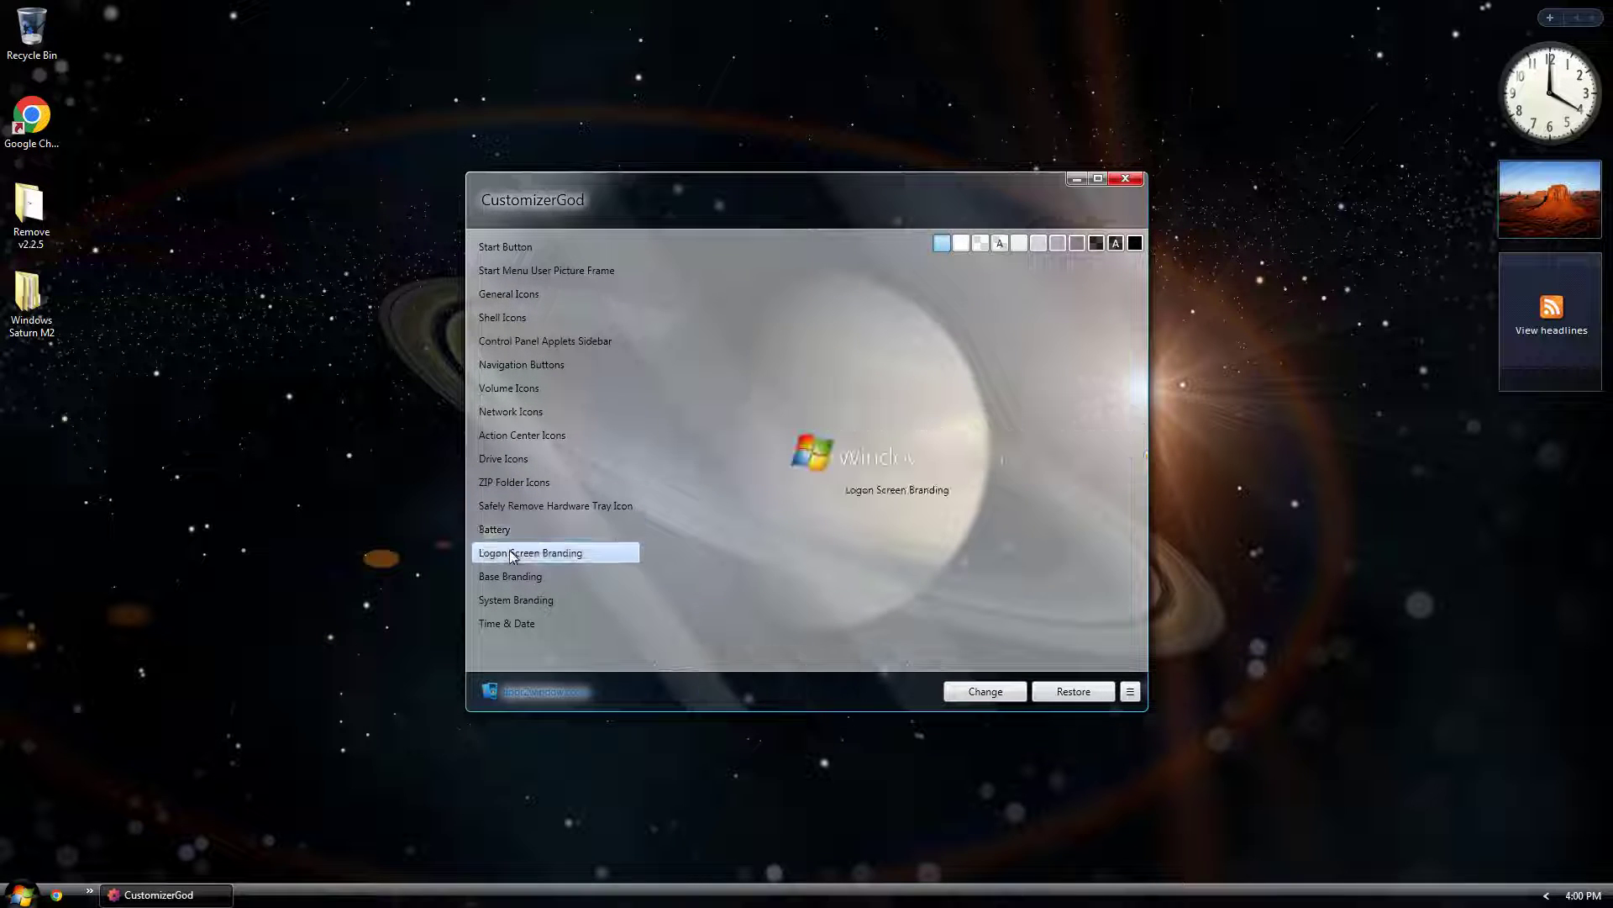
left_click(503, 576)
left_click(507, 601)
left_click(513, 622)
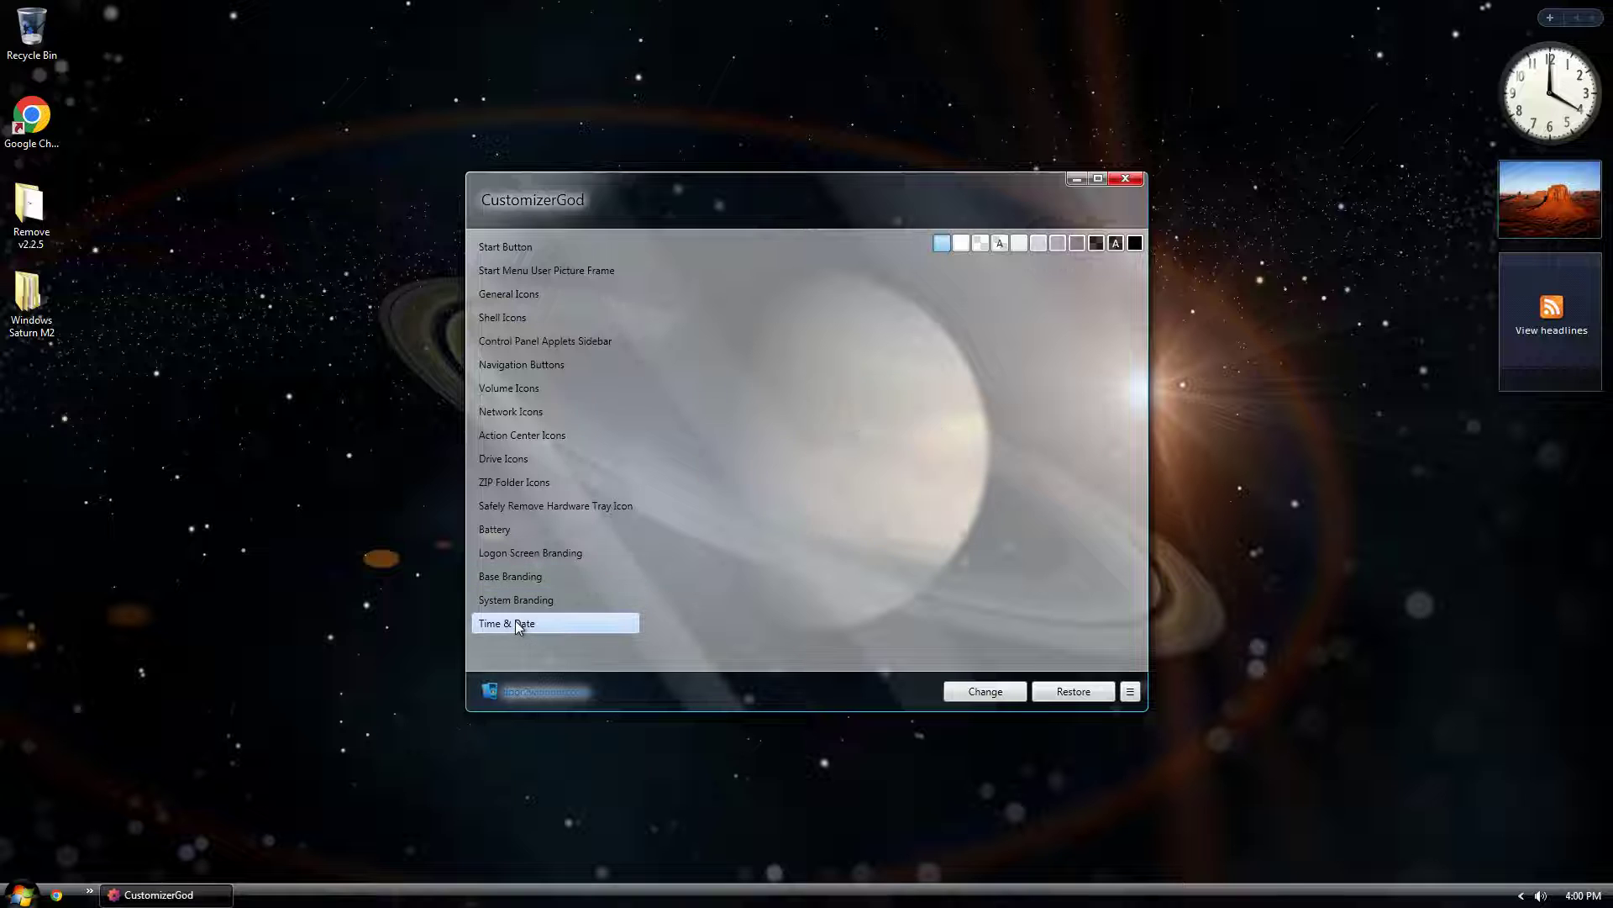
left_click(541, 456)
left_click(541, 436)
left_click(529, 412)
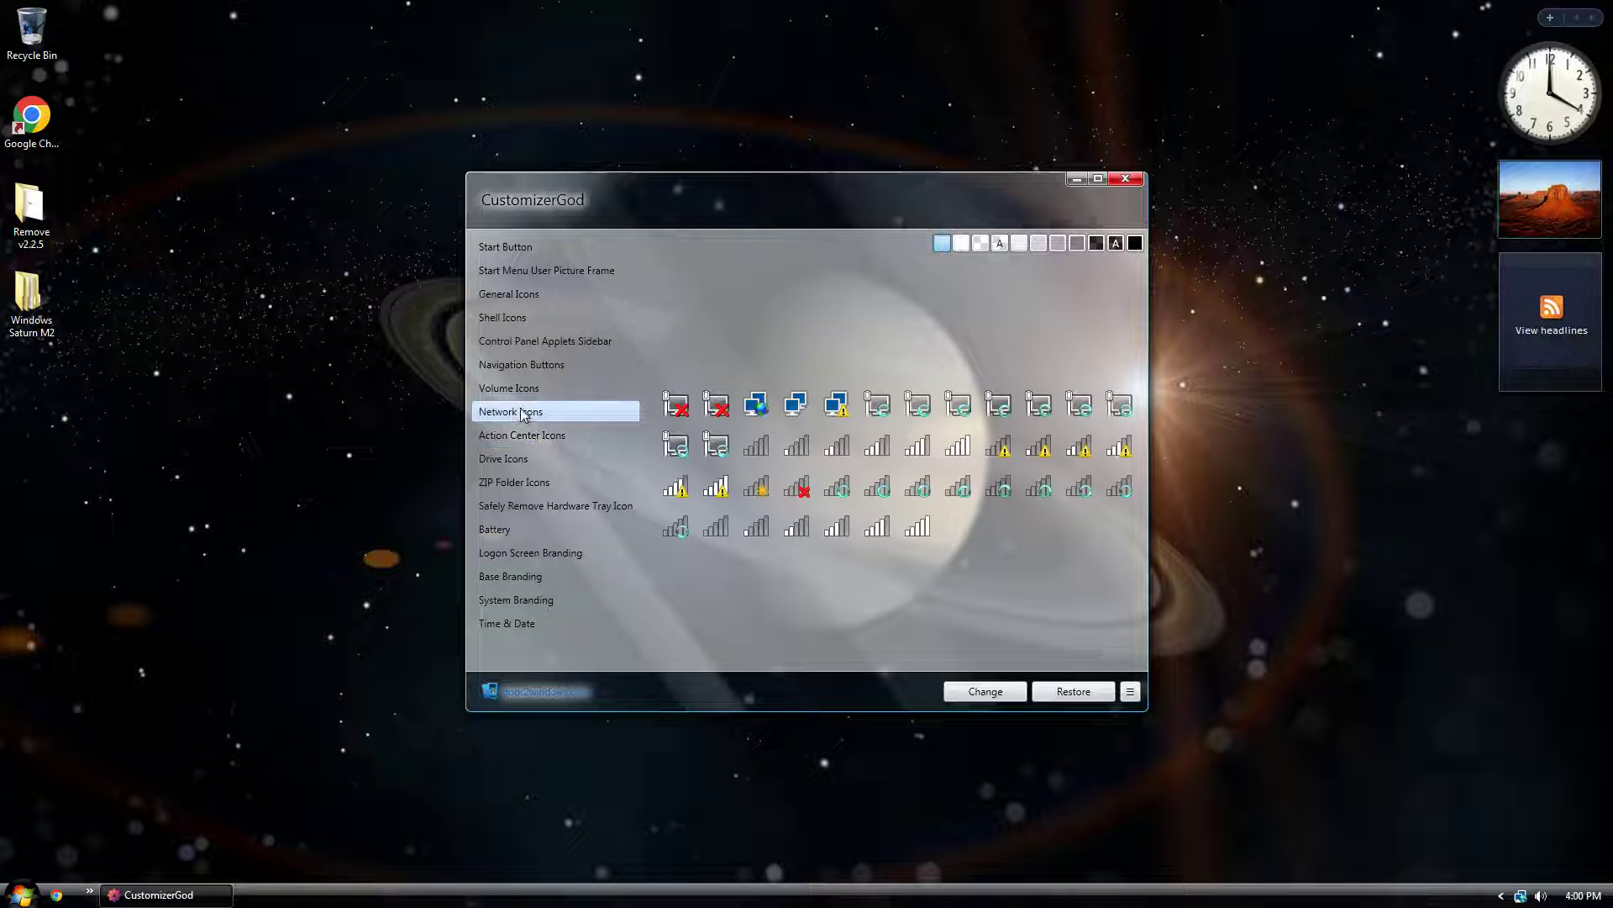
left_click(516, 390)
left_click(507, 366)
left_click(506, 343)
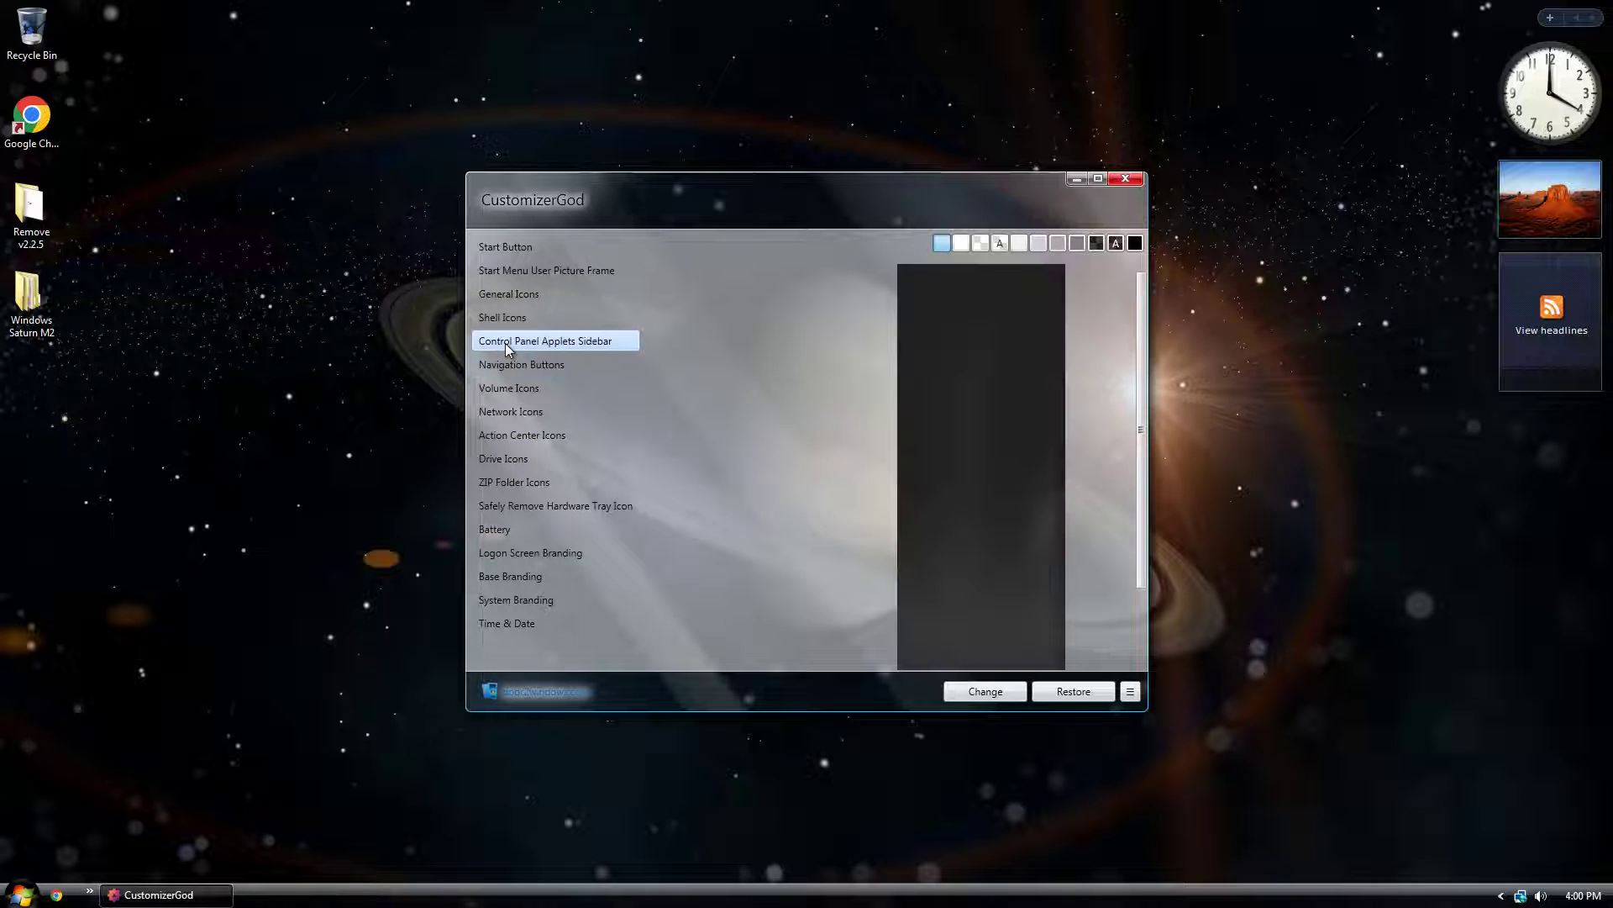
left_click(1141, 179)
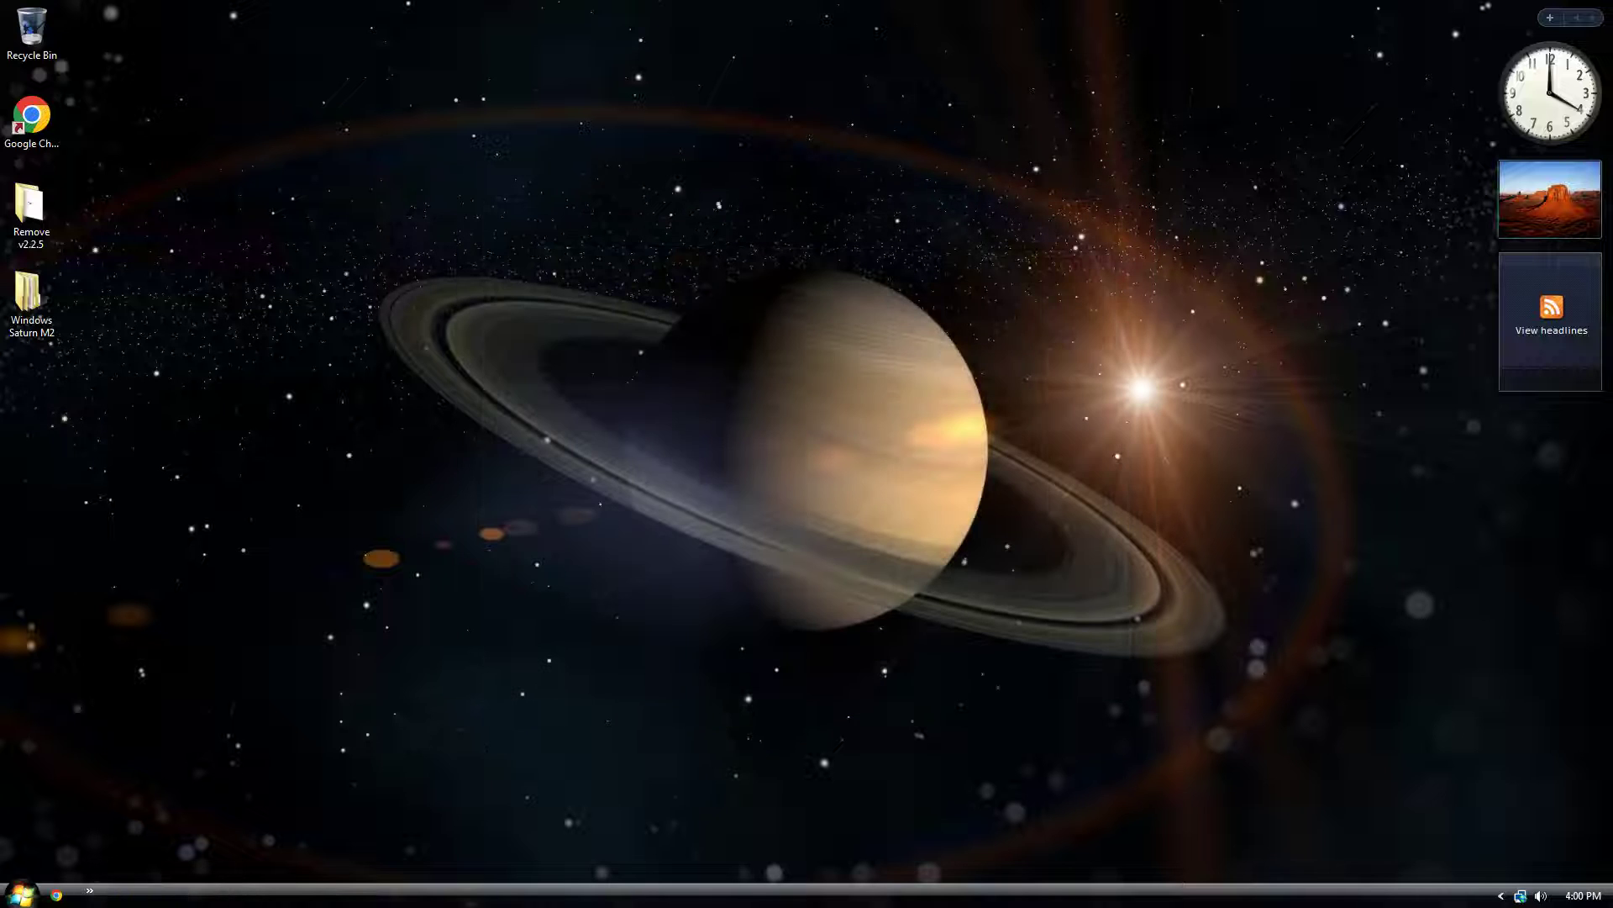
Unlock the taskbar, widen the Quick Launch area until all its shortcuts show, and lock the taskbar
right_click(235, 892)
left_click(252, 872)
left_click_drag(133, 896, 153, 896)
right_click(153, 892)
left_click(219, 870)
Run WinaeroTweaker-1.40.0.0-setup from the winaerotweaker folder in Downloads, allow it to make changes, and close the folder window
key("super")
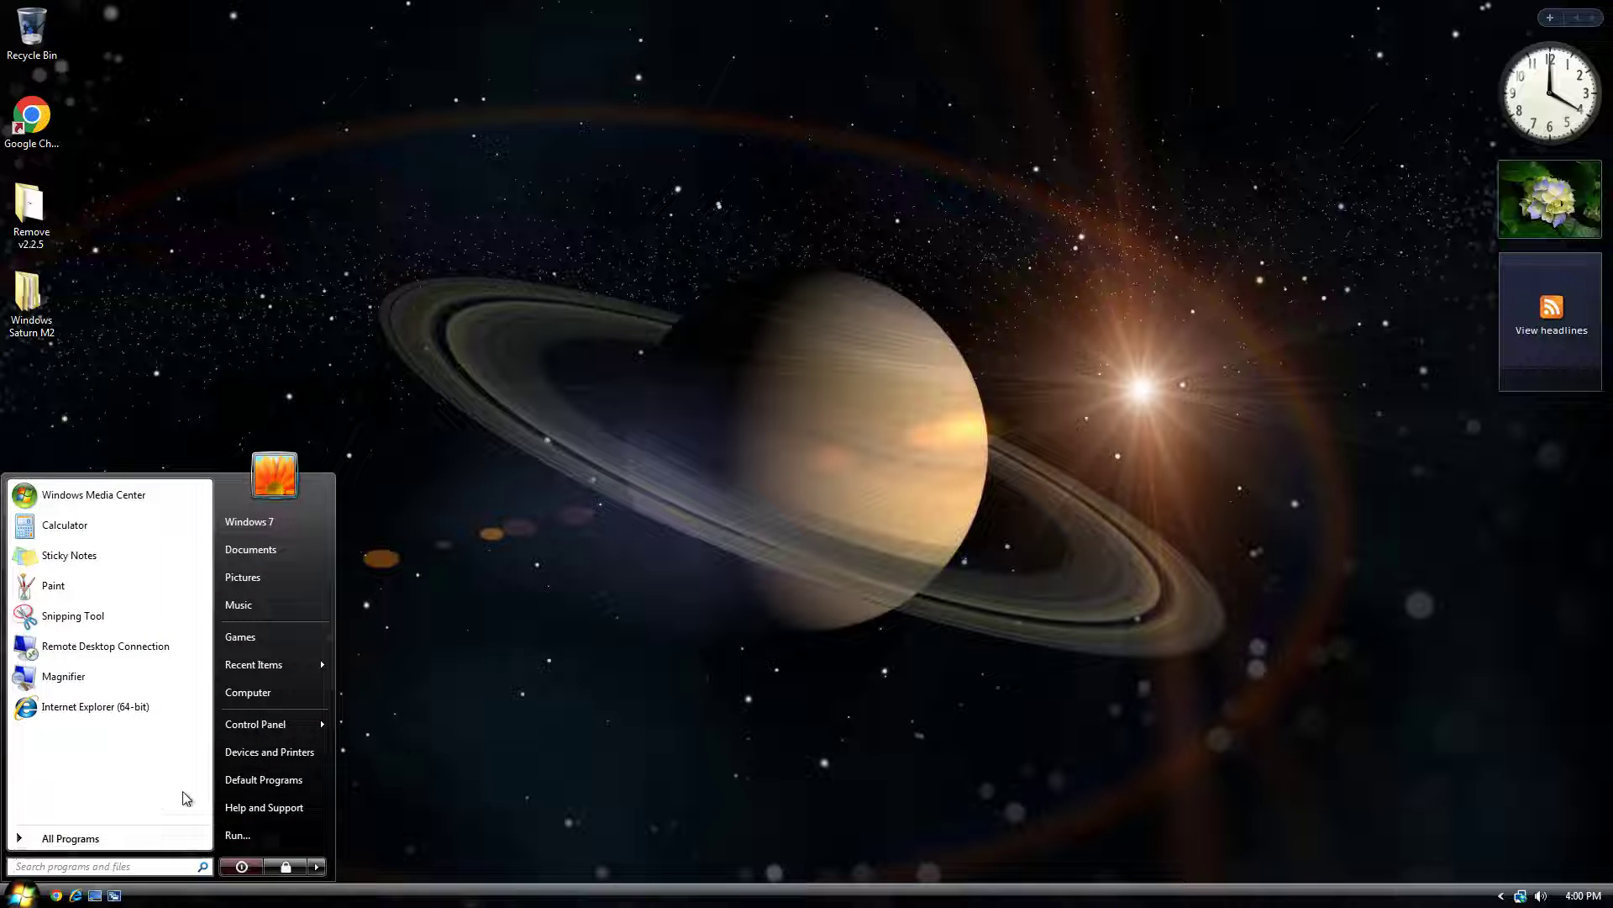
left_click(248, 691)
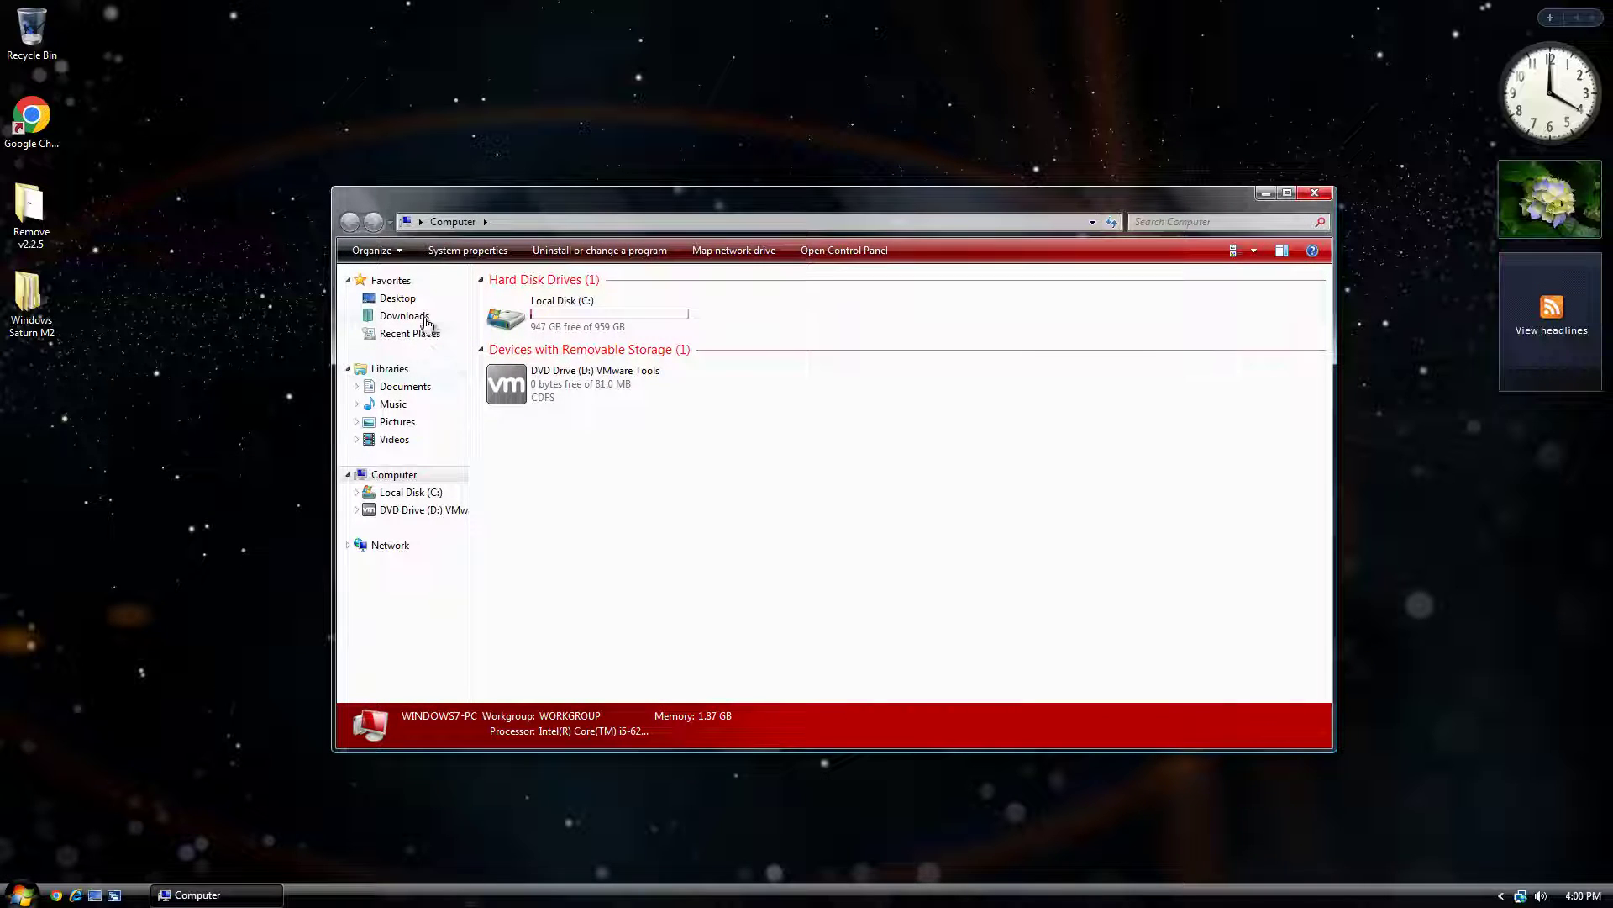
left_click(427, 317)
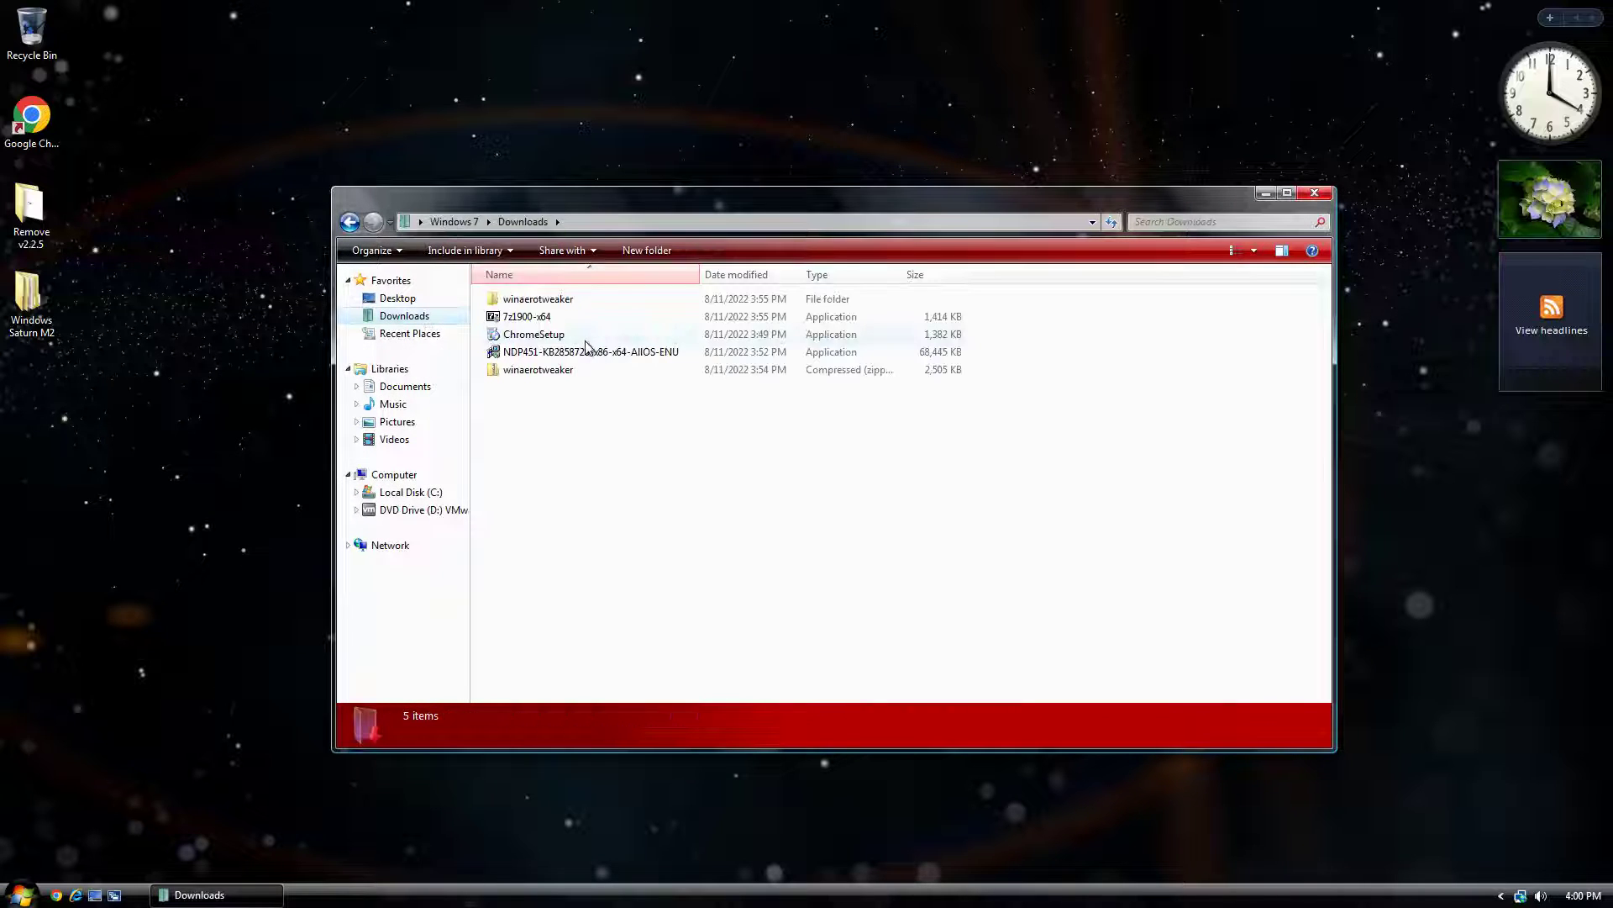
double_click(538, 300)
left_click(548, 320)
double_click(547, 321)
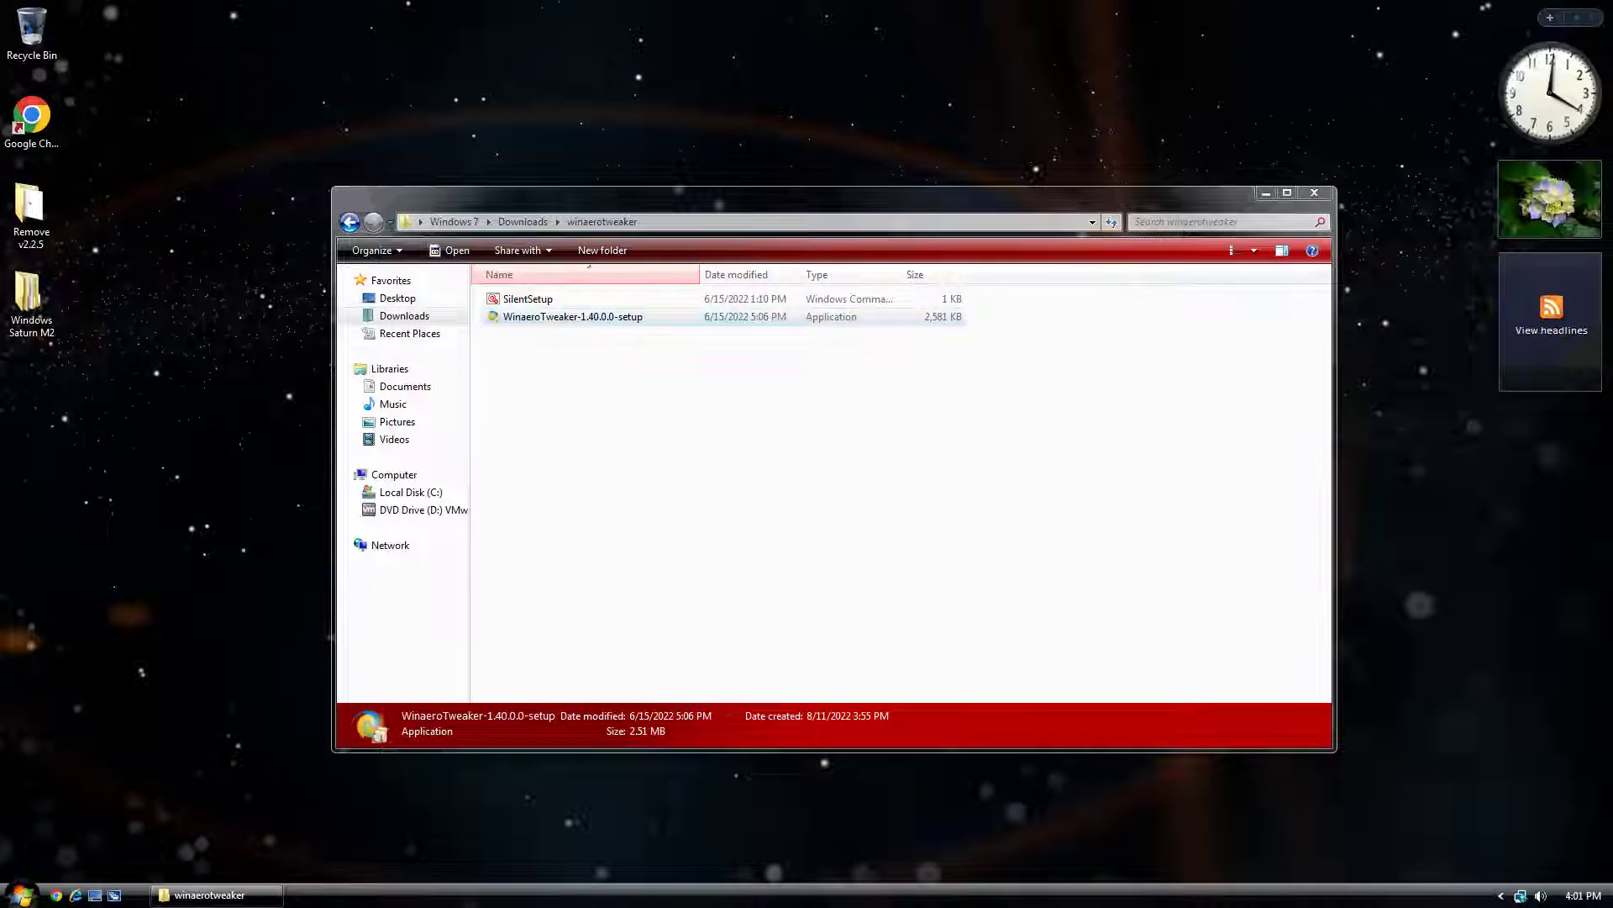
left_click(872, 467)
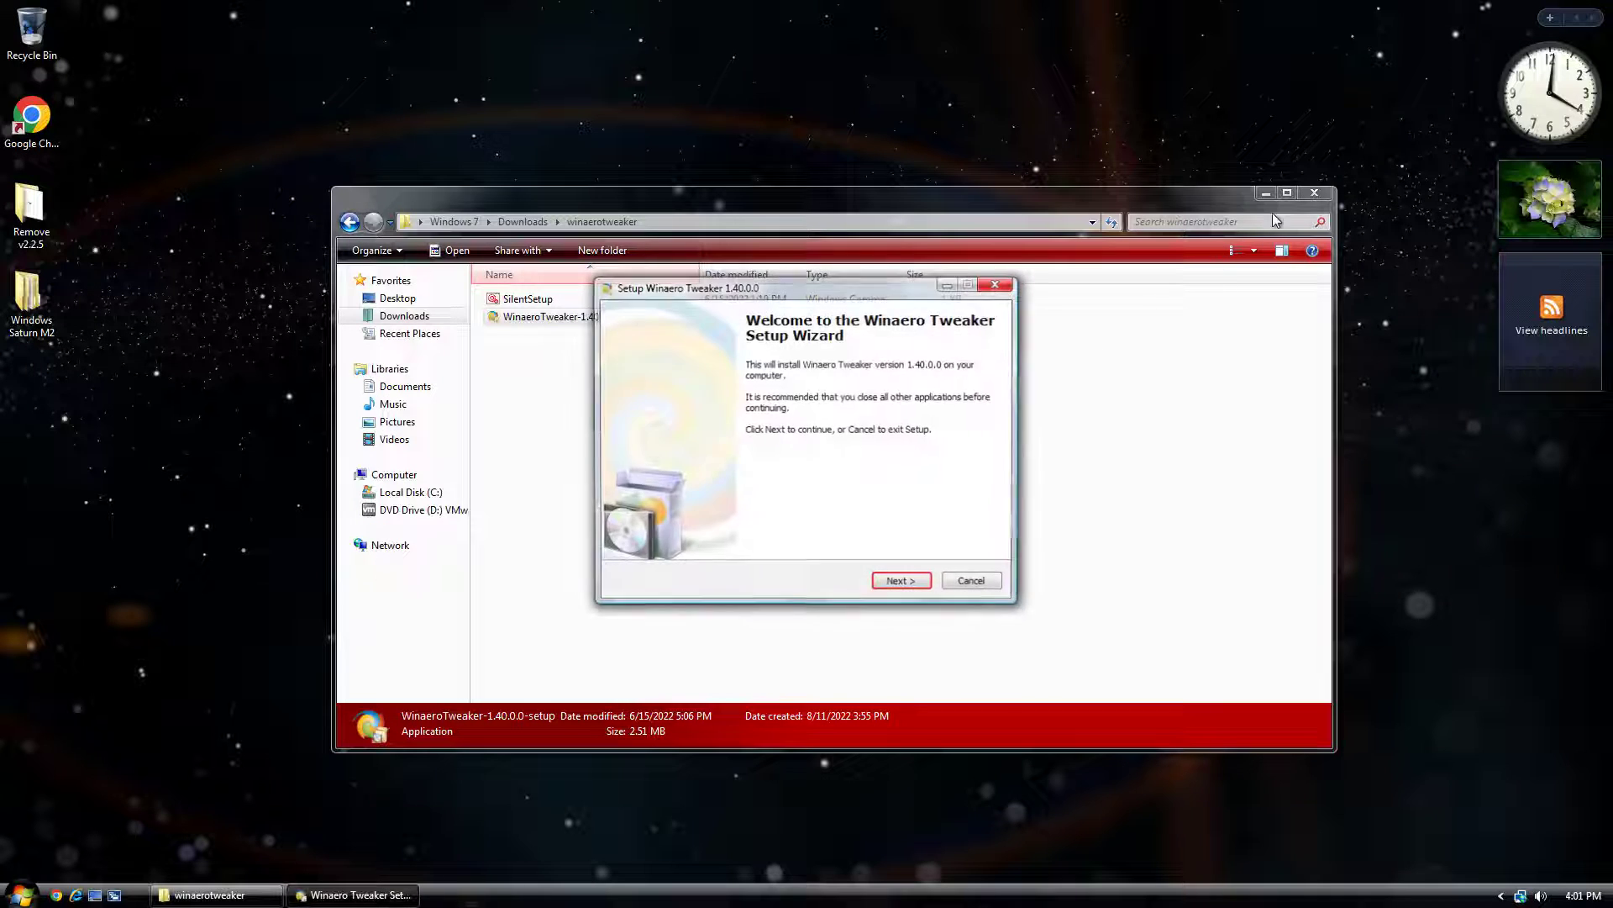
key("alt+F4")
Install Winaero Tweaker in normal mode, accepting the license agreement and keeping the remaining default options
left_click(891, 587)
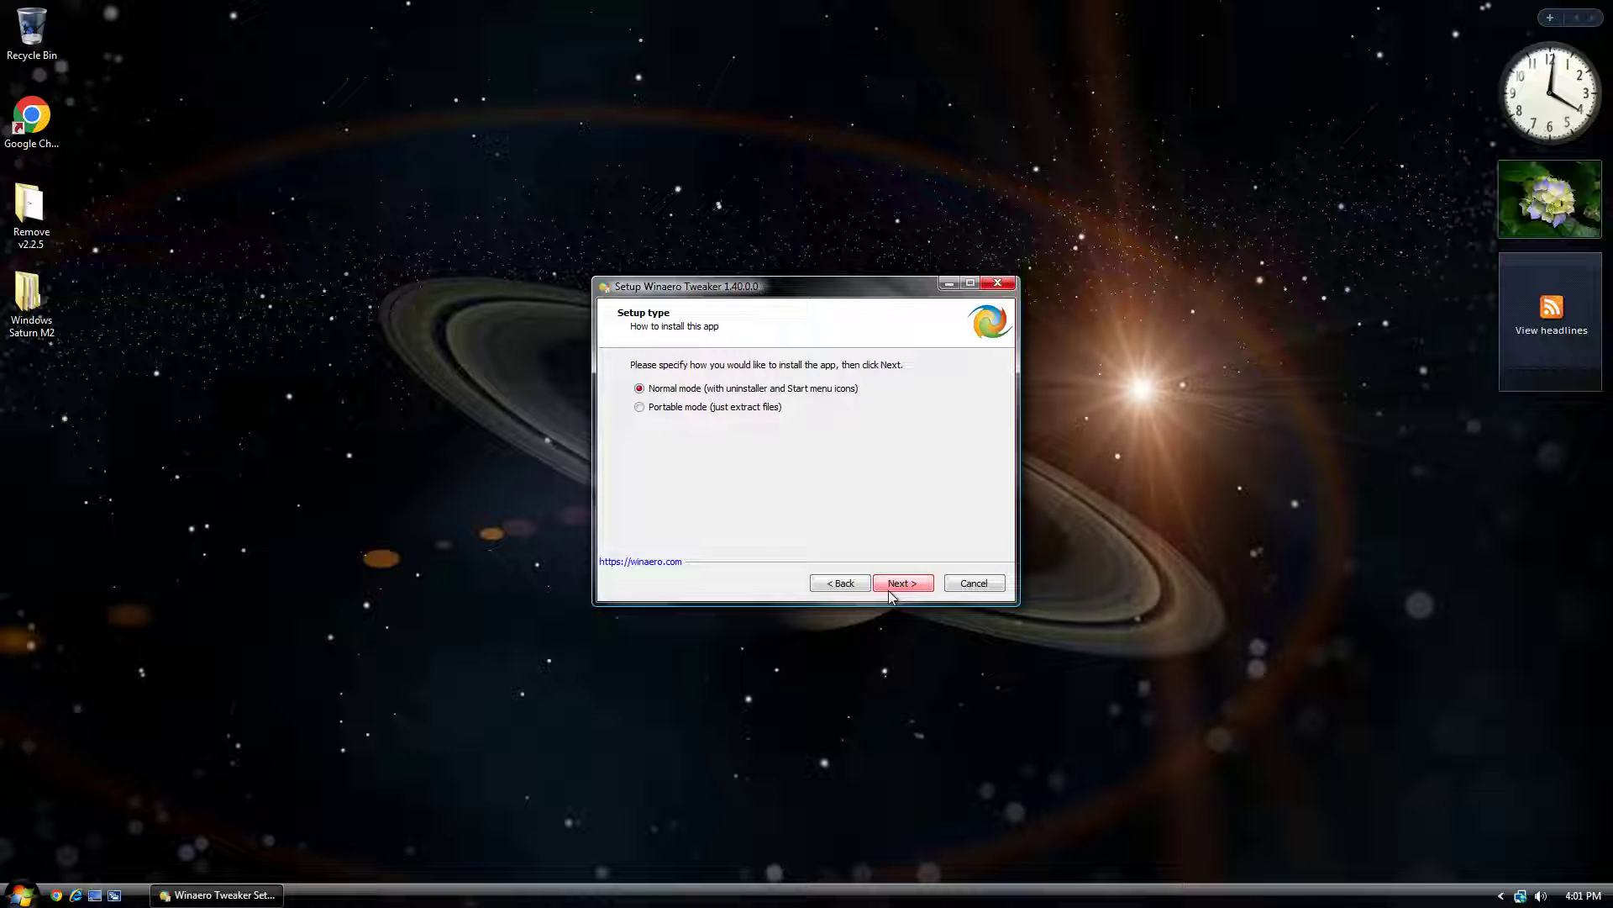
left_click(736, 532)
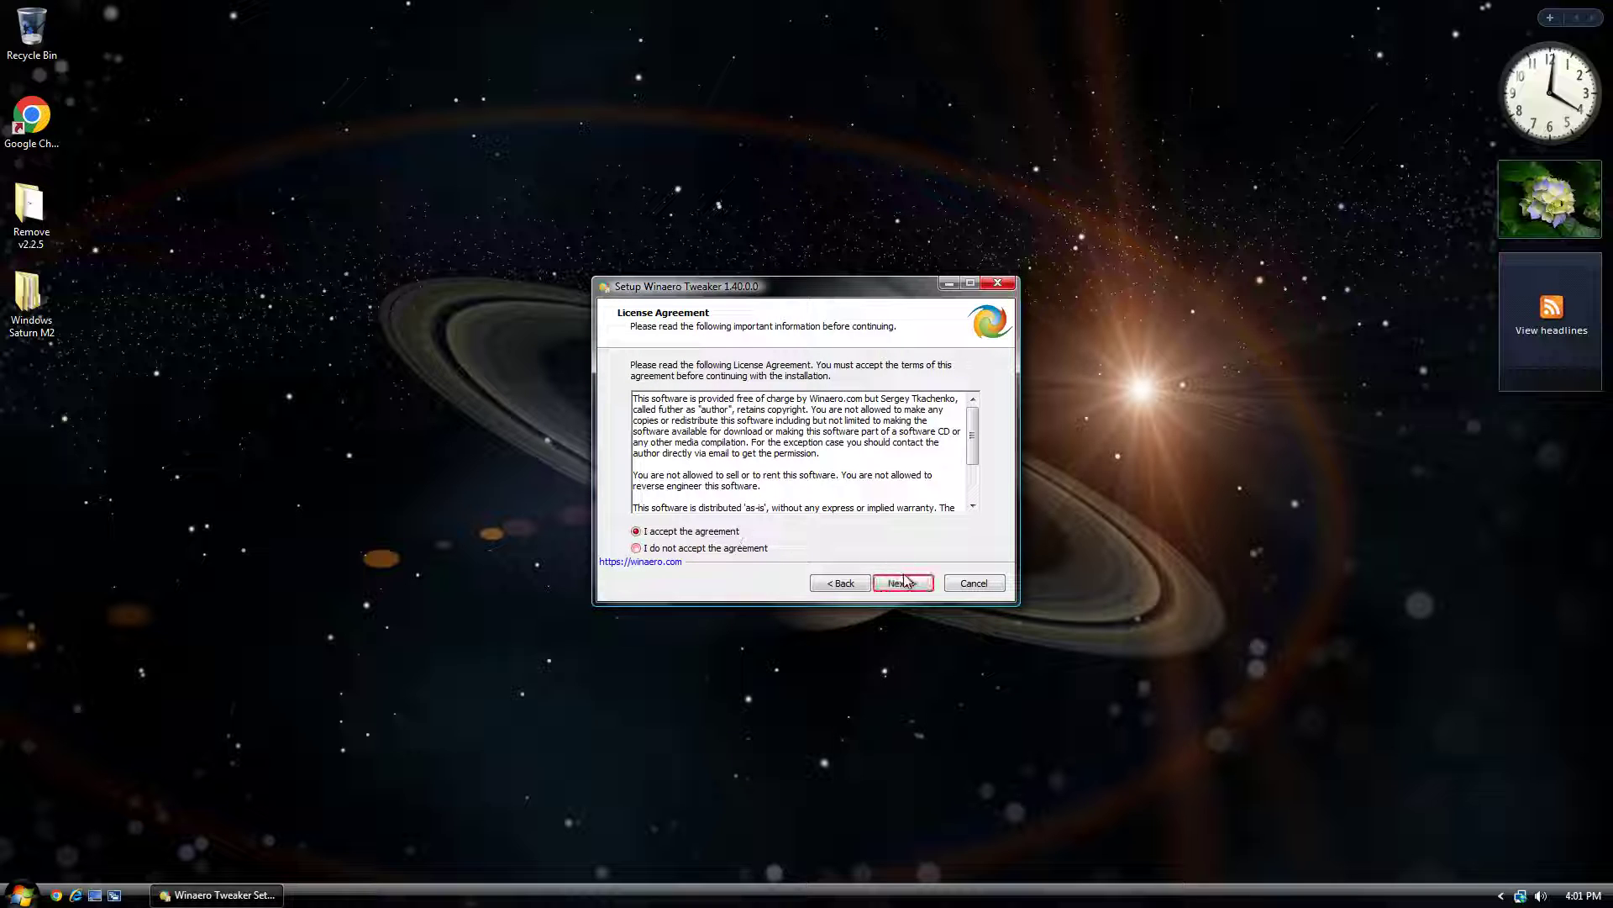
left_click(903, 583)
left_click(903, 582)
left_click(903, 583)
left_click(904, 582)
left_click(903, 582)
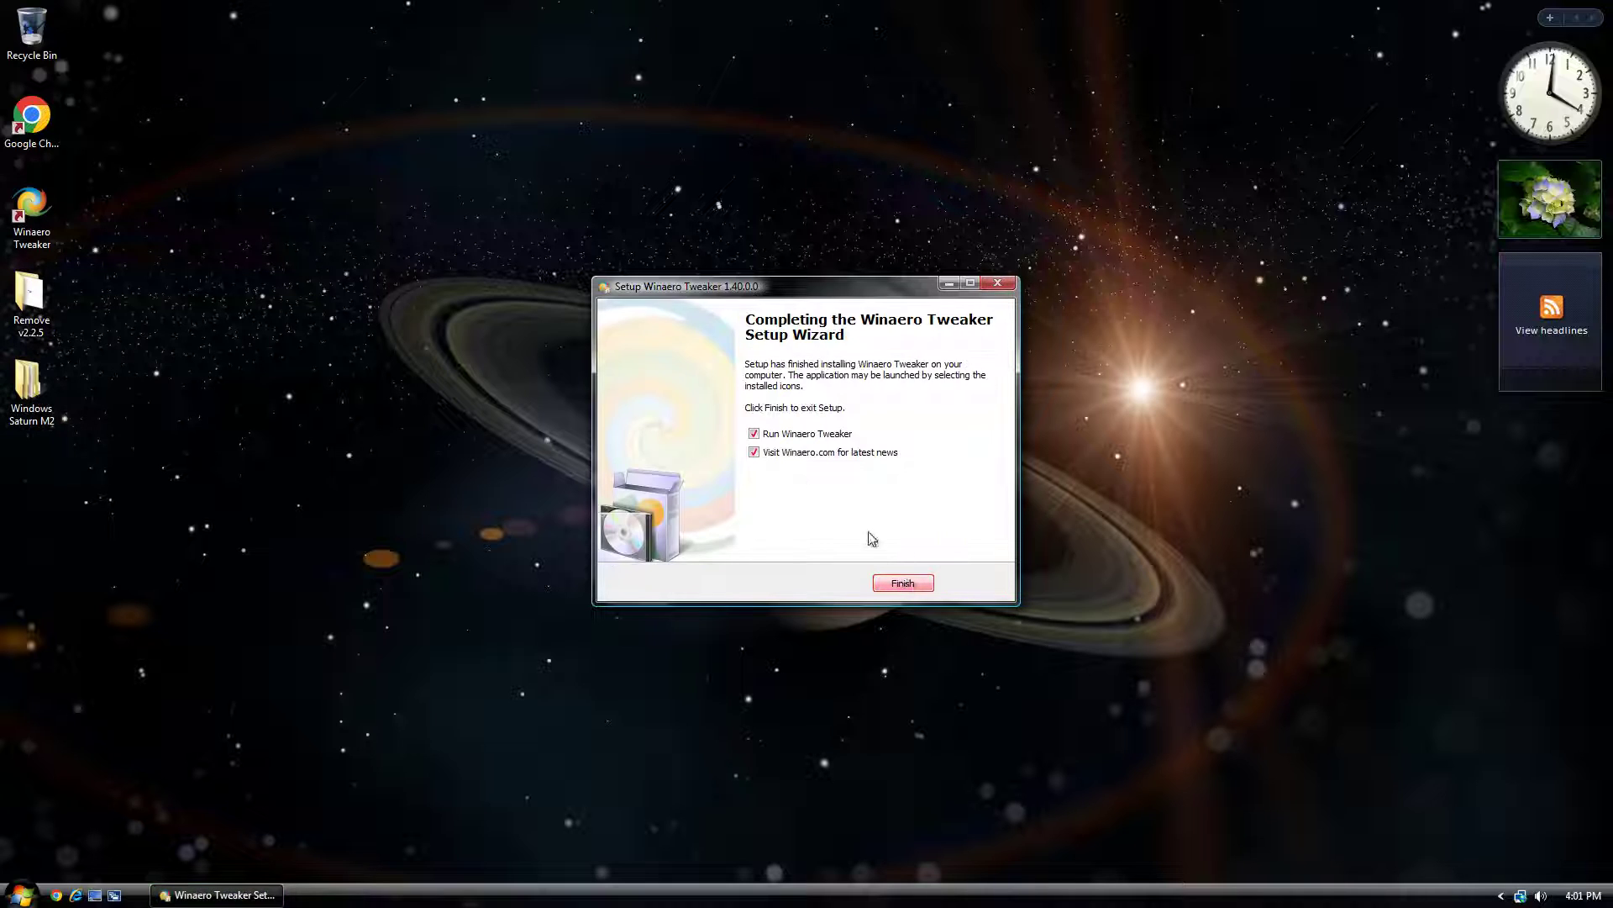
Finish the setup with Run Winaero Tweaker enabled, agree to the program's license, and allow it to make changes
left_click(904, 582)
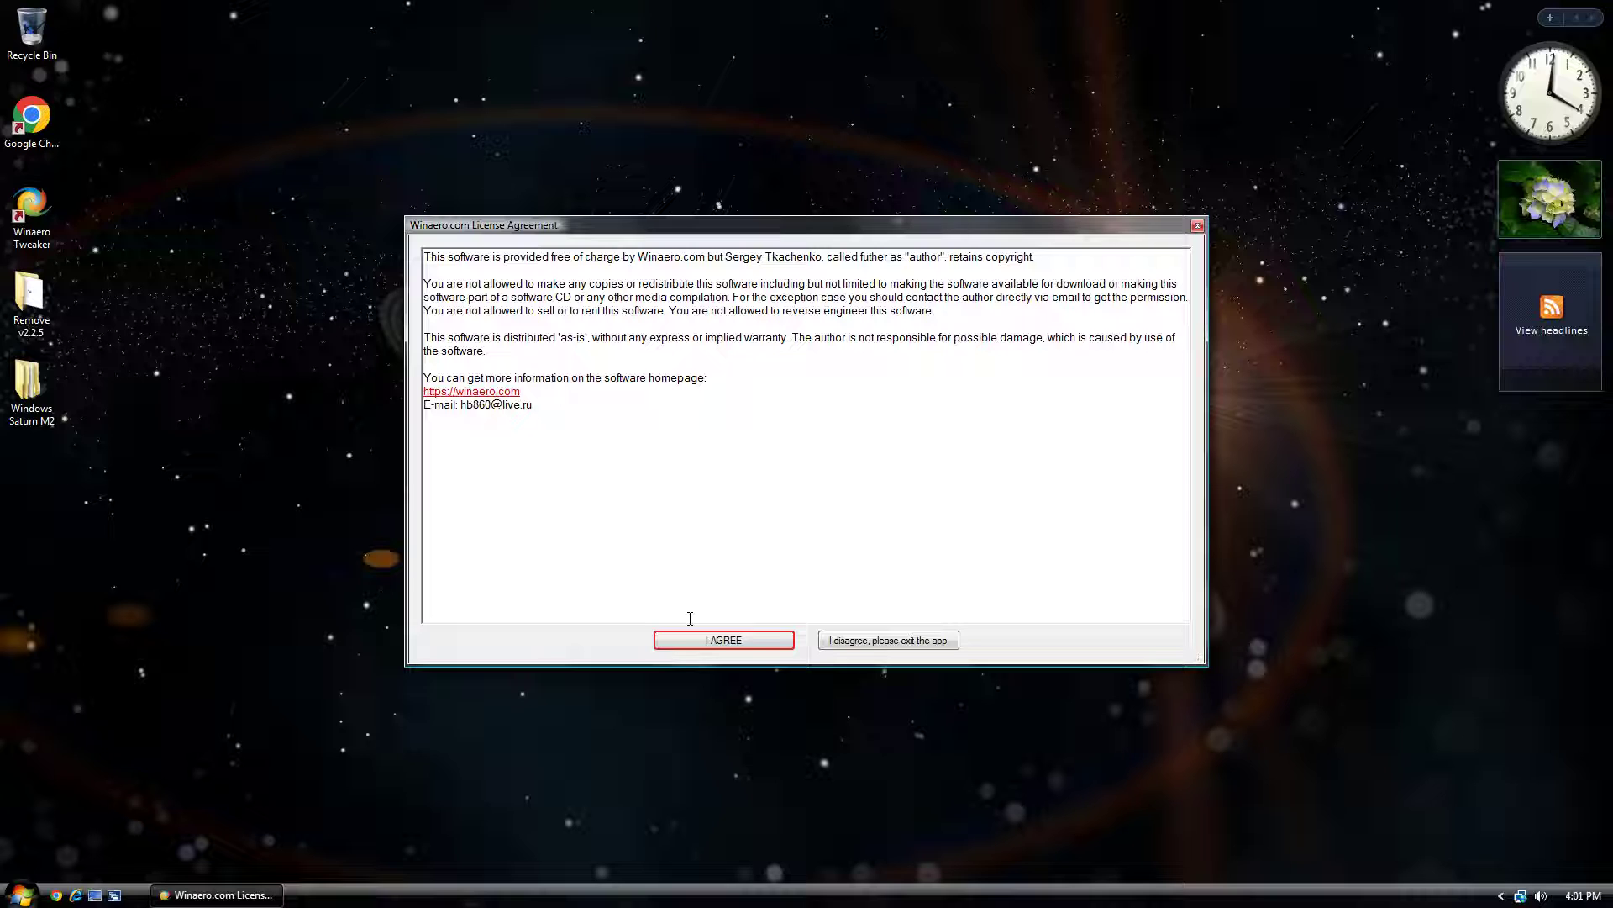
left_click(694, 636)
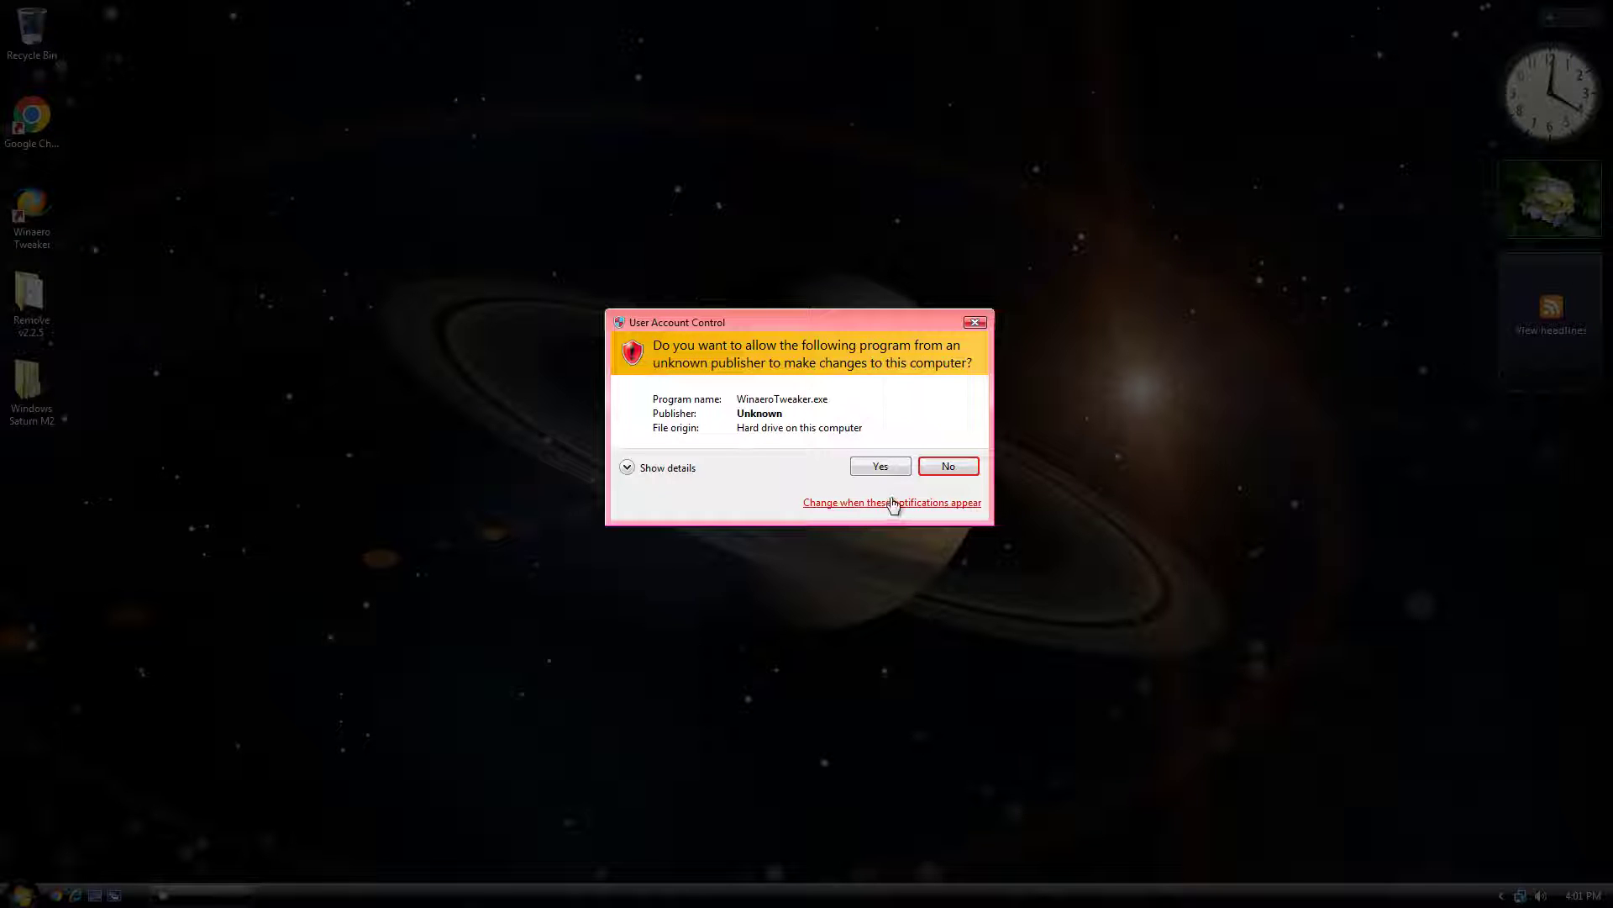
left_click(874, 469)
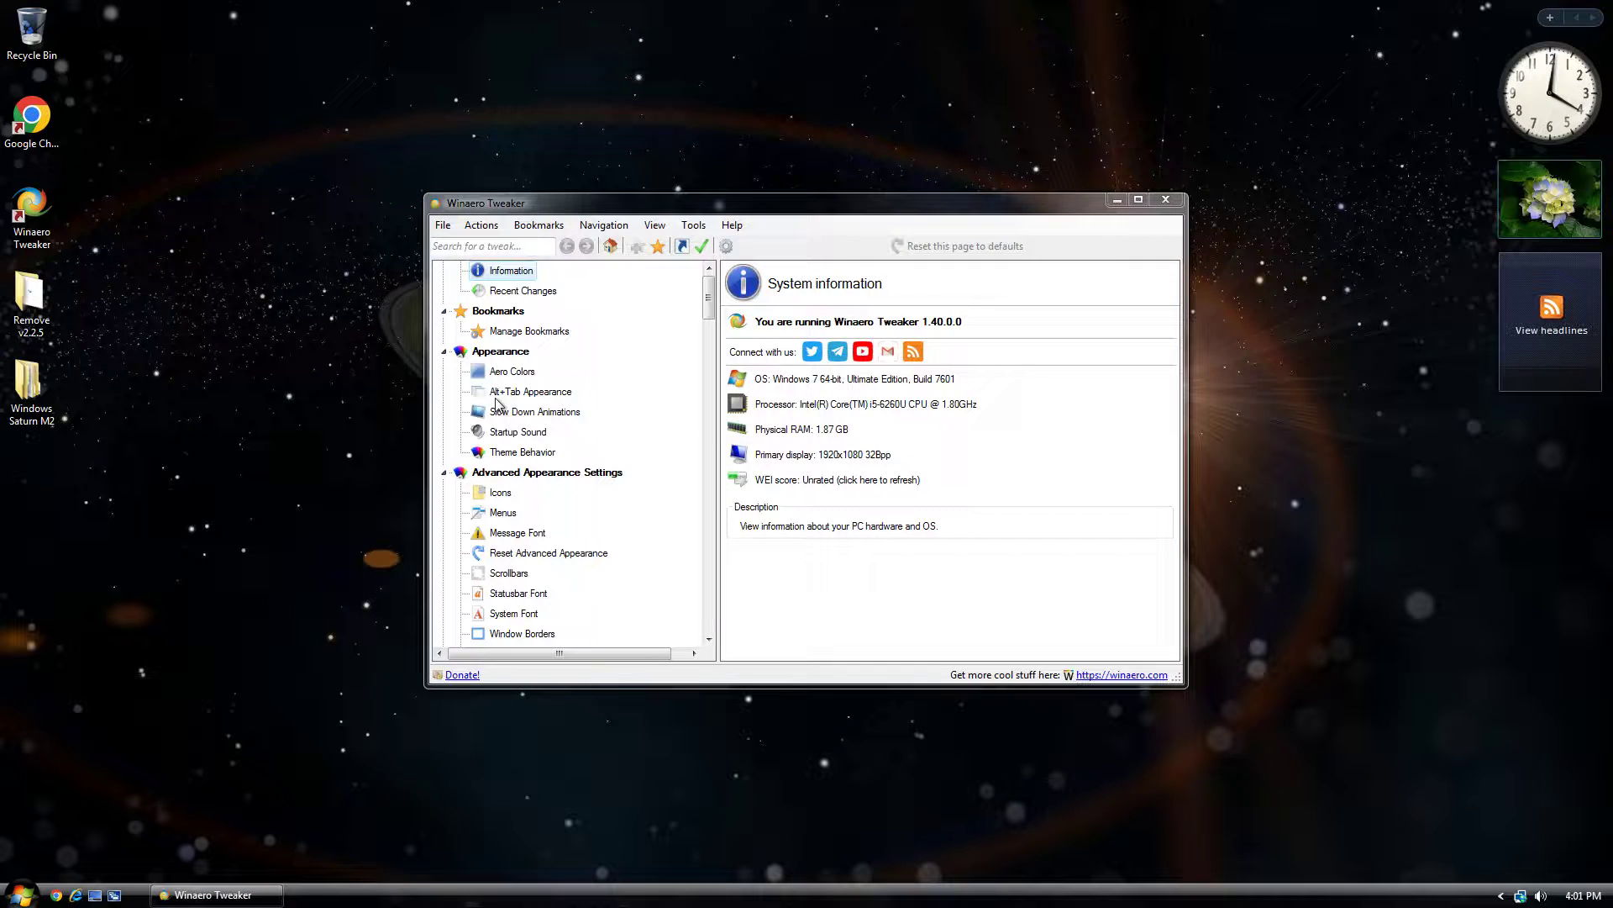
Start replacing the Windows startup sound and browse to the Windows Saturn TP M2 folder inside Windows Saturn M2 on the Desktop
left_click(522, 435)
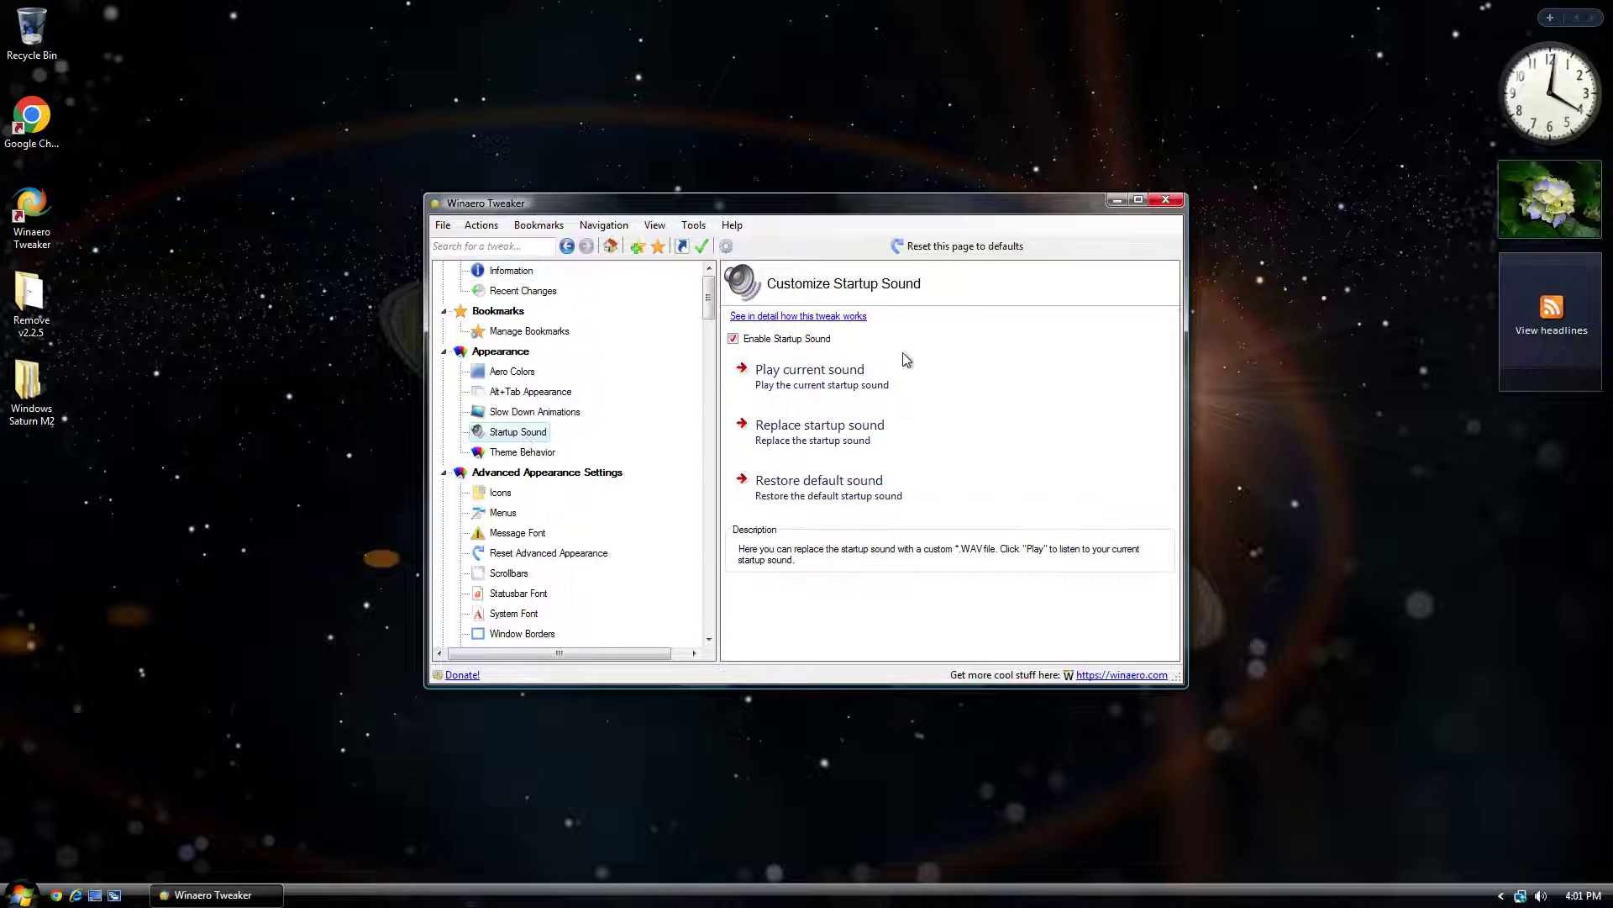
left_click(832, 430)
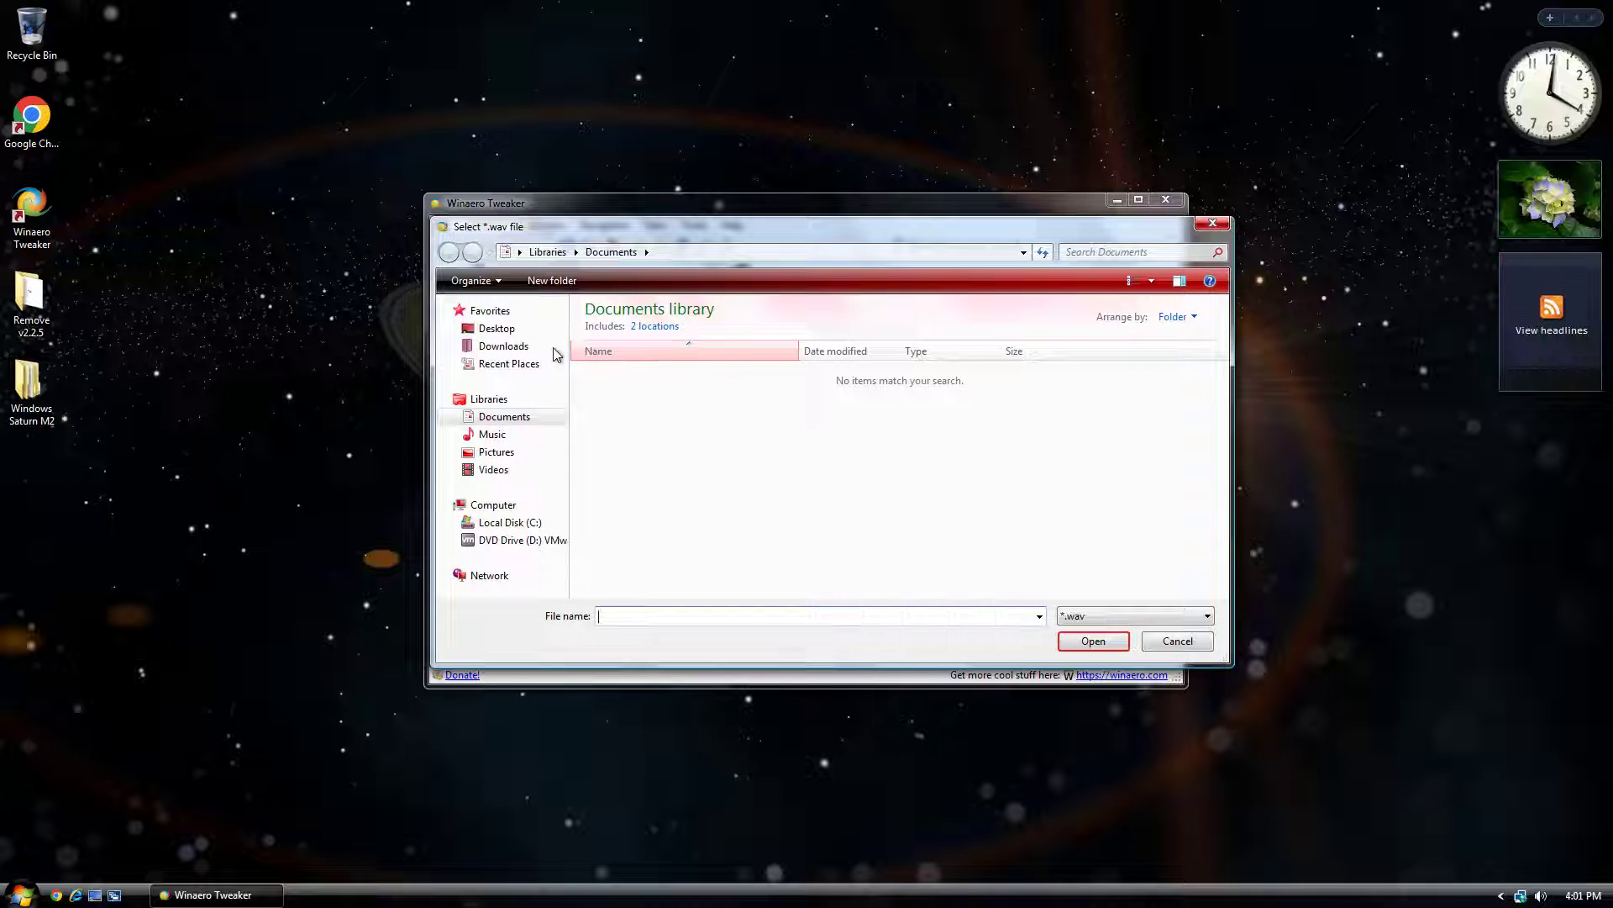
left_click(505, 347)
left_click(622, 332)
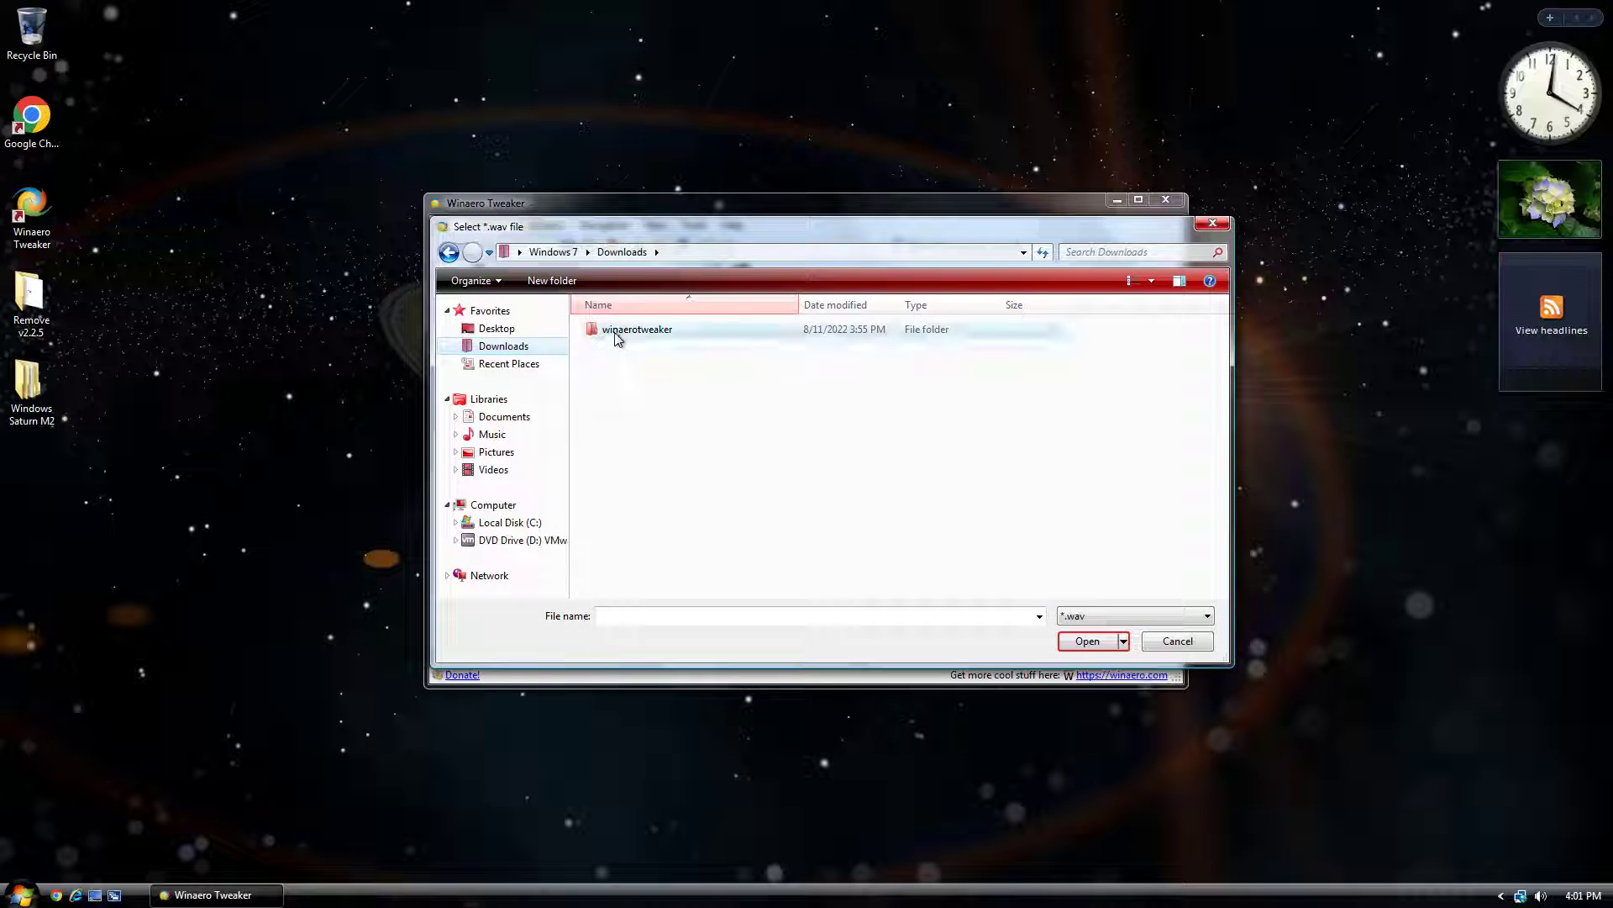
left_click(498, 329)
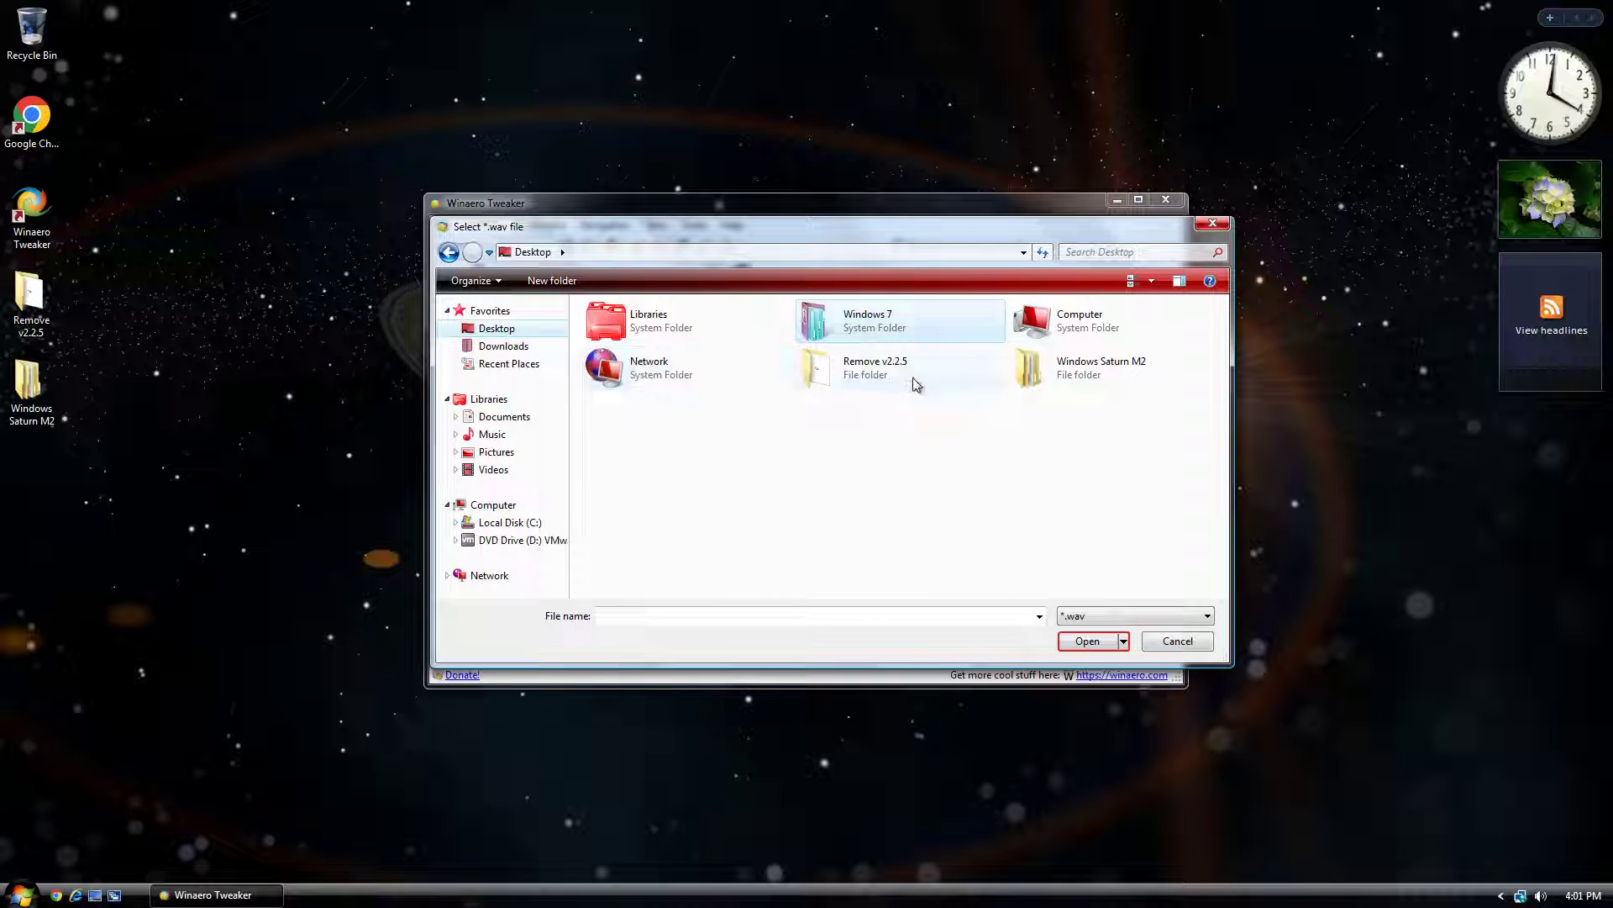
double_click(1025, 372)
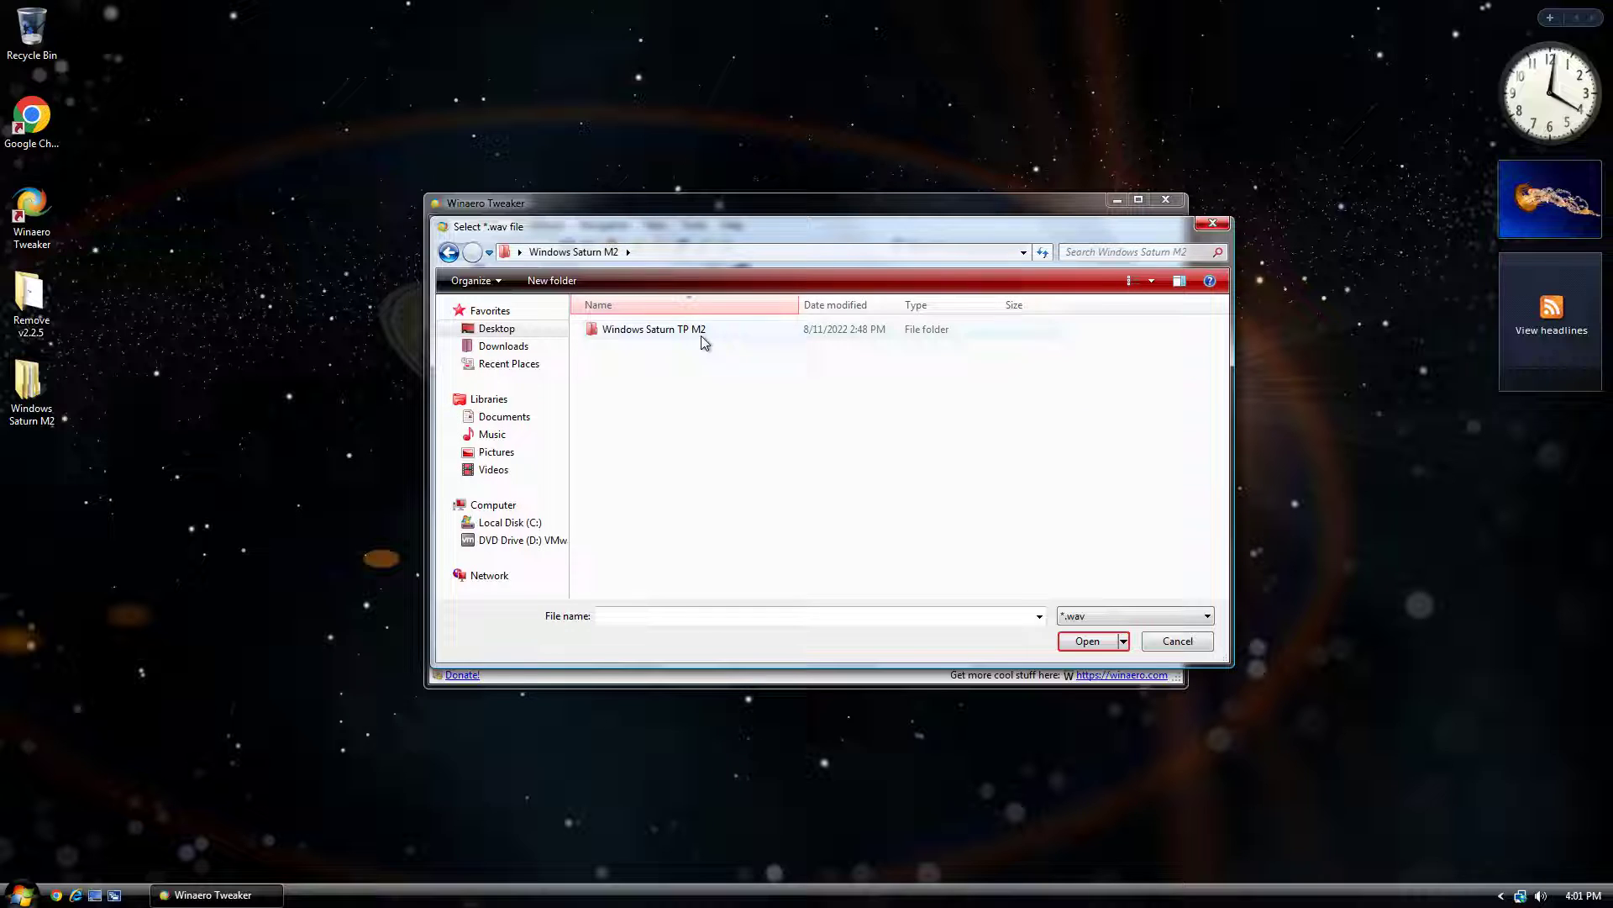
double_click(700, 334)
scroll(683, 442, "down", 1)
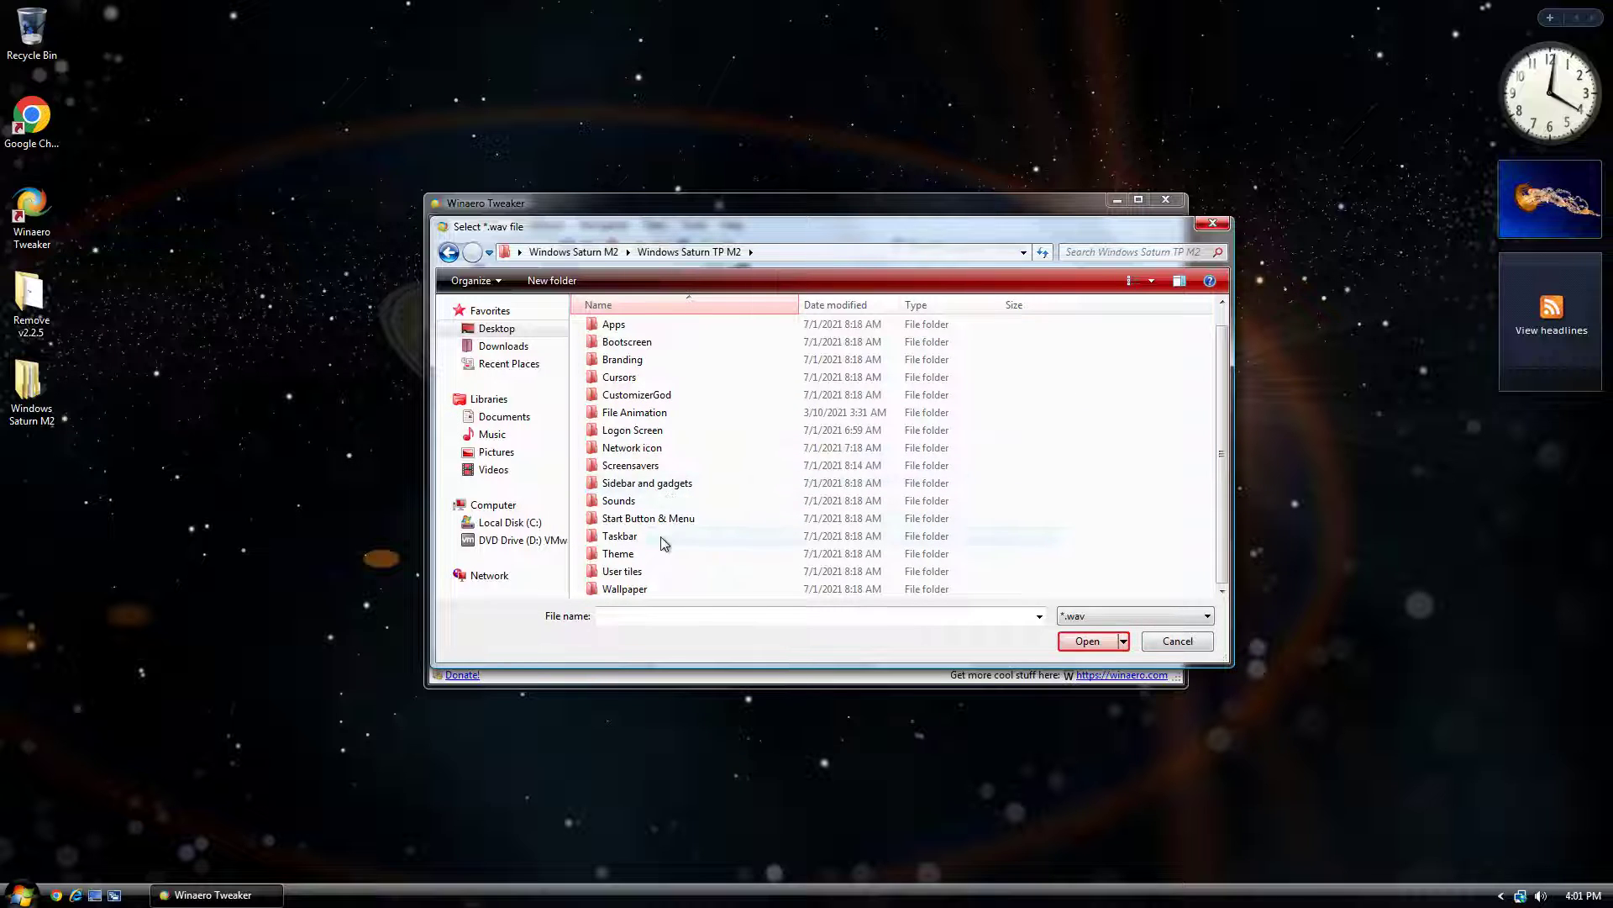
Choose Windows Startup from the Sounds\Media folder as the new startup sound and reboot Windows
double_click(643, 503)
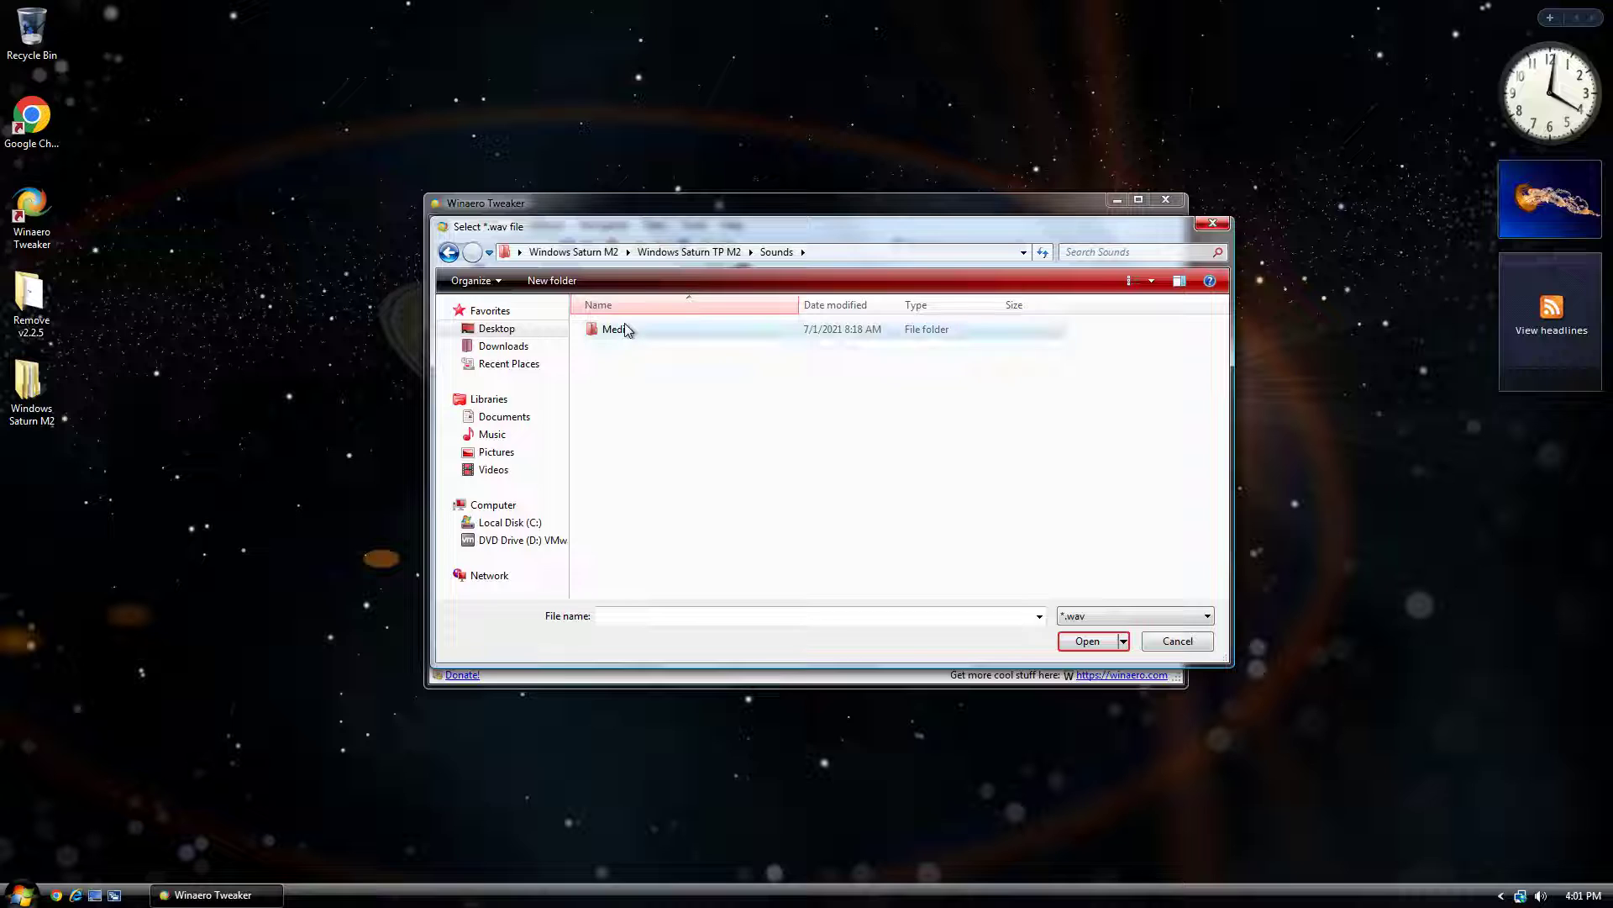
double_click(618, 330)
scroll(720, 455, "down", 4)
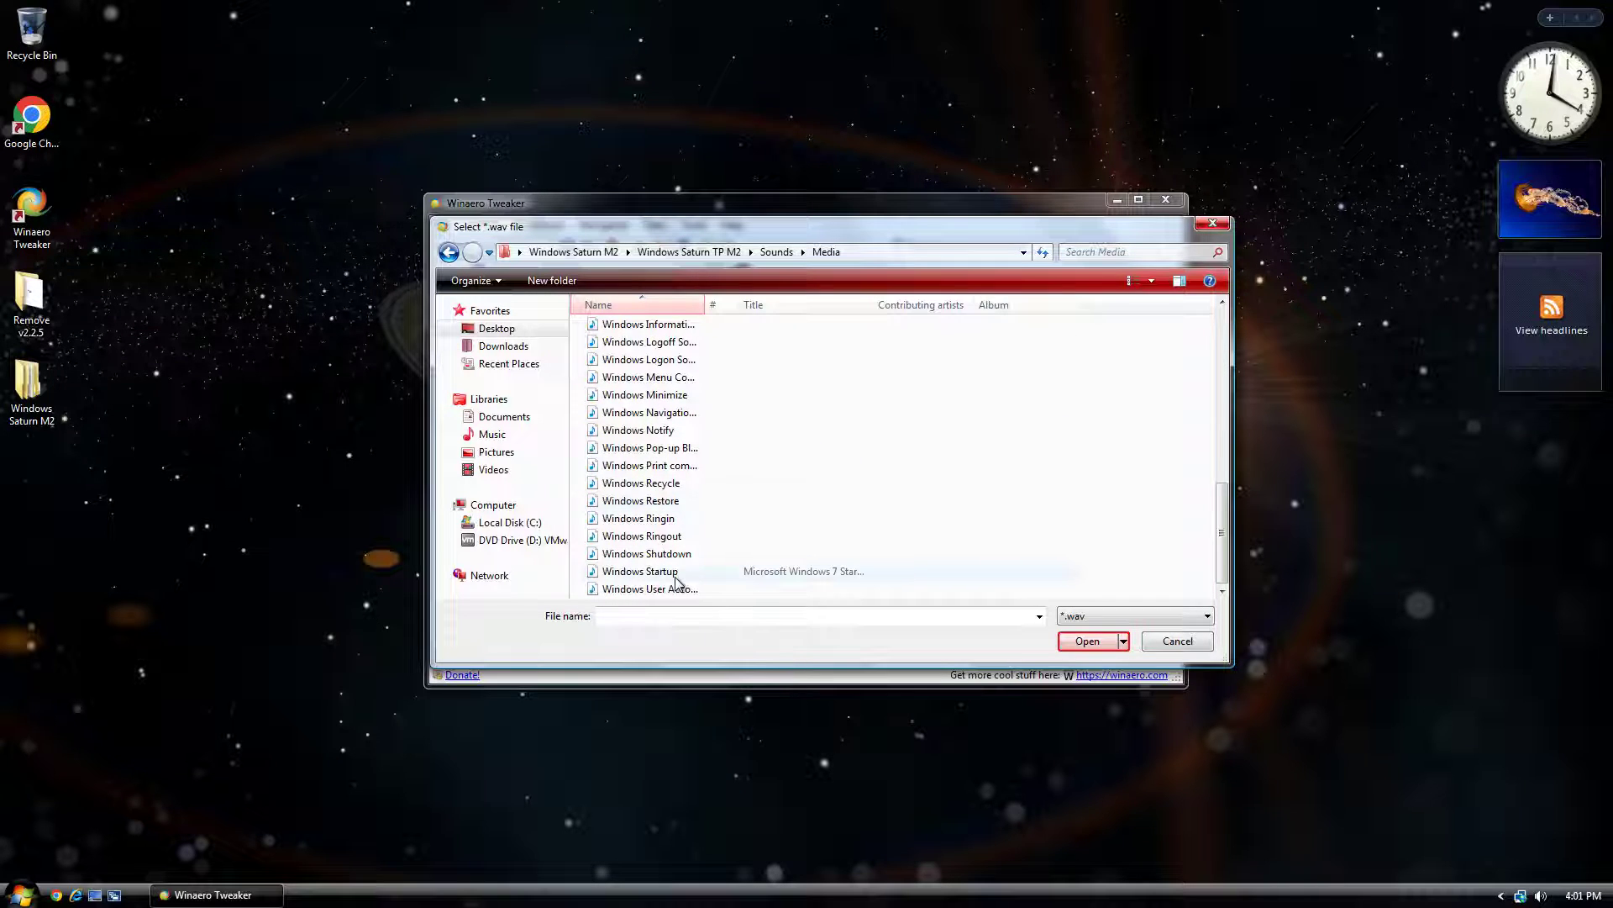
left_click(708, 572)
left_click(1086, 642)
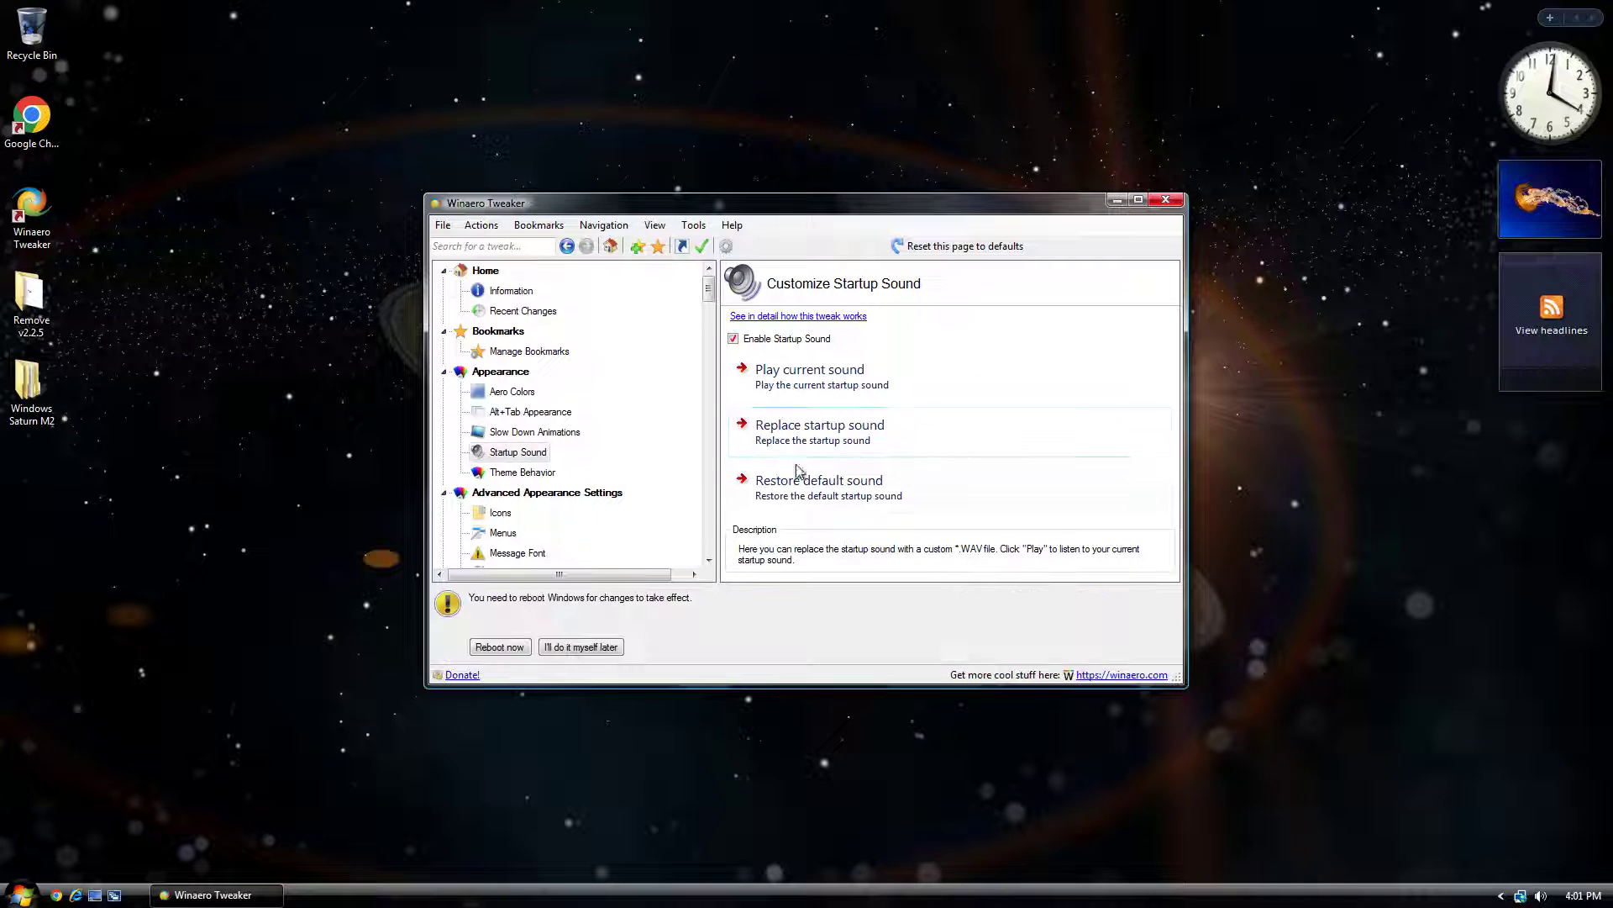
left_click(501, 648)
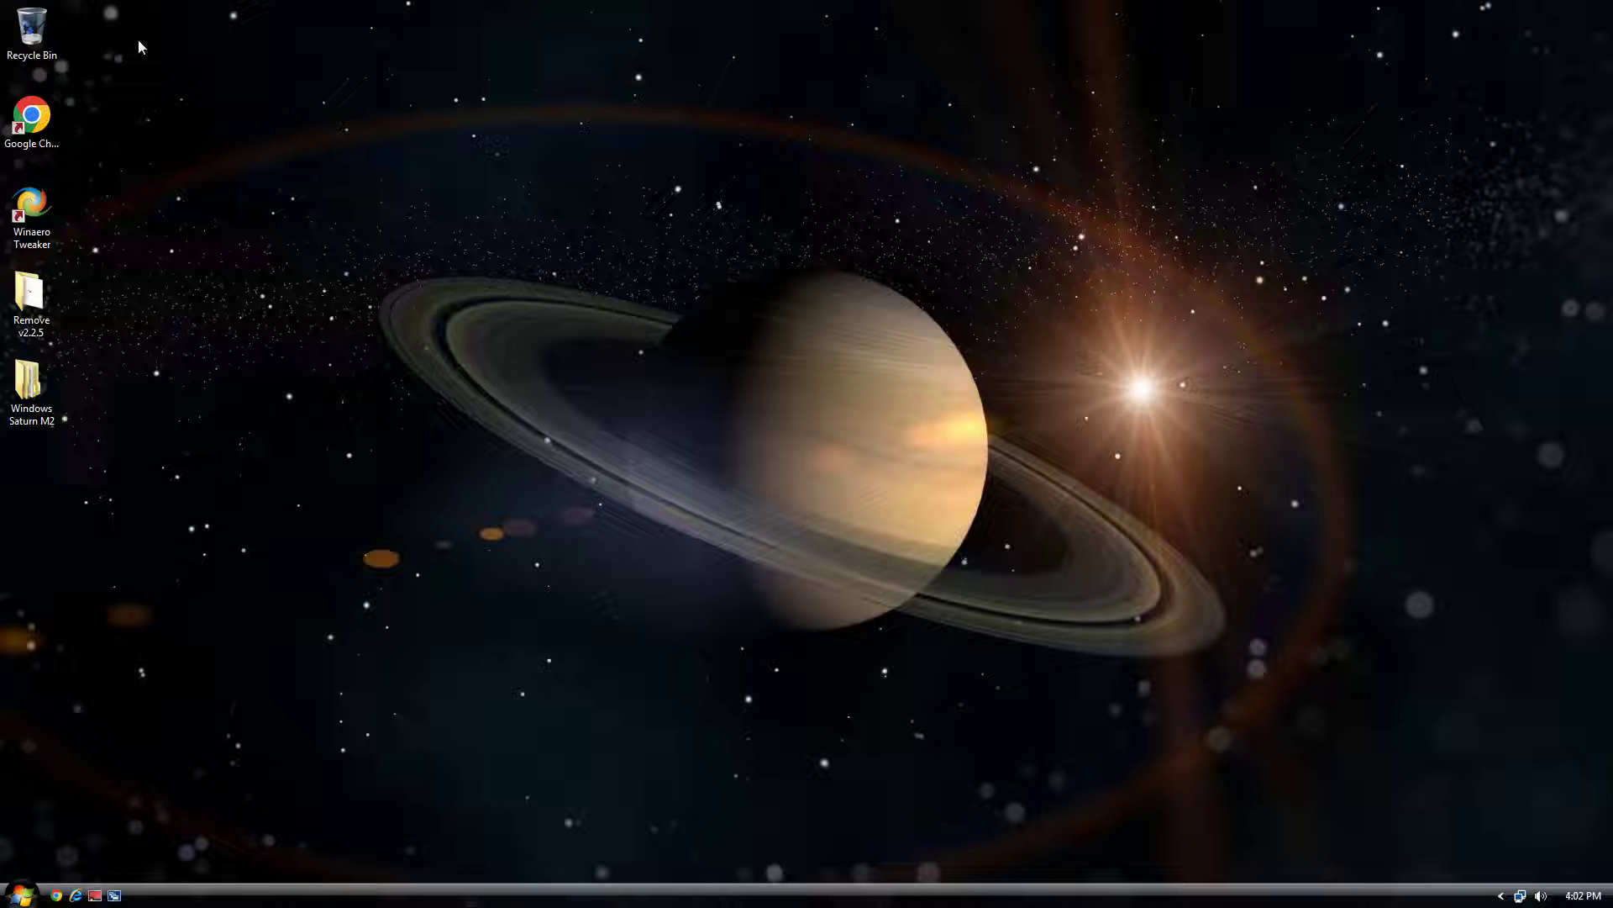
Open the properties of the Switch between windows shortcut in Quick Launch and start browsing for a replacement icon file
right_click(115, 895)
left_click(210, 878)
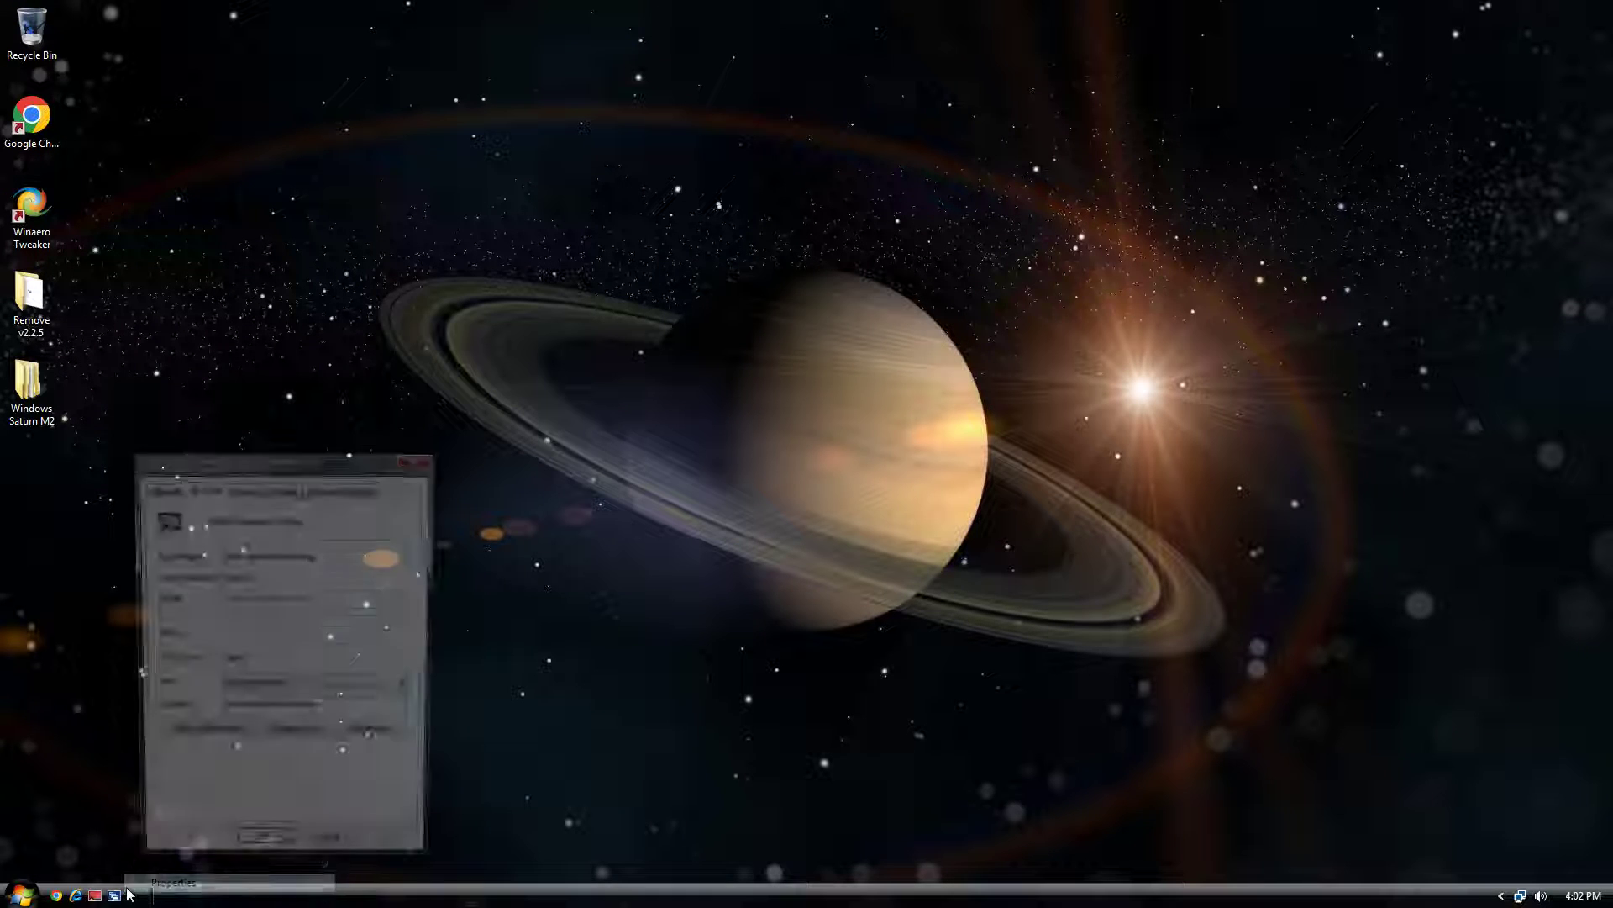
left_click(270, 741)
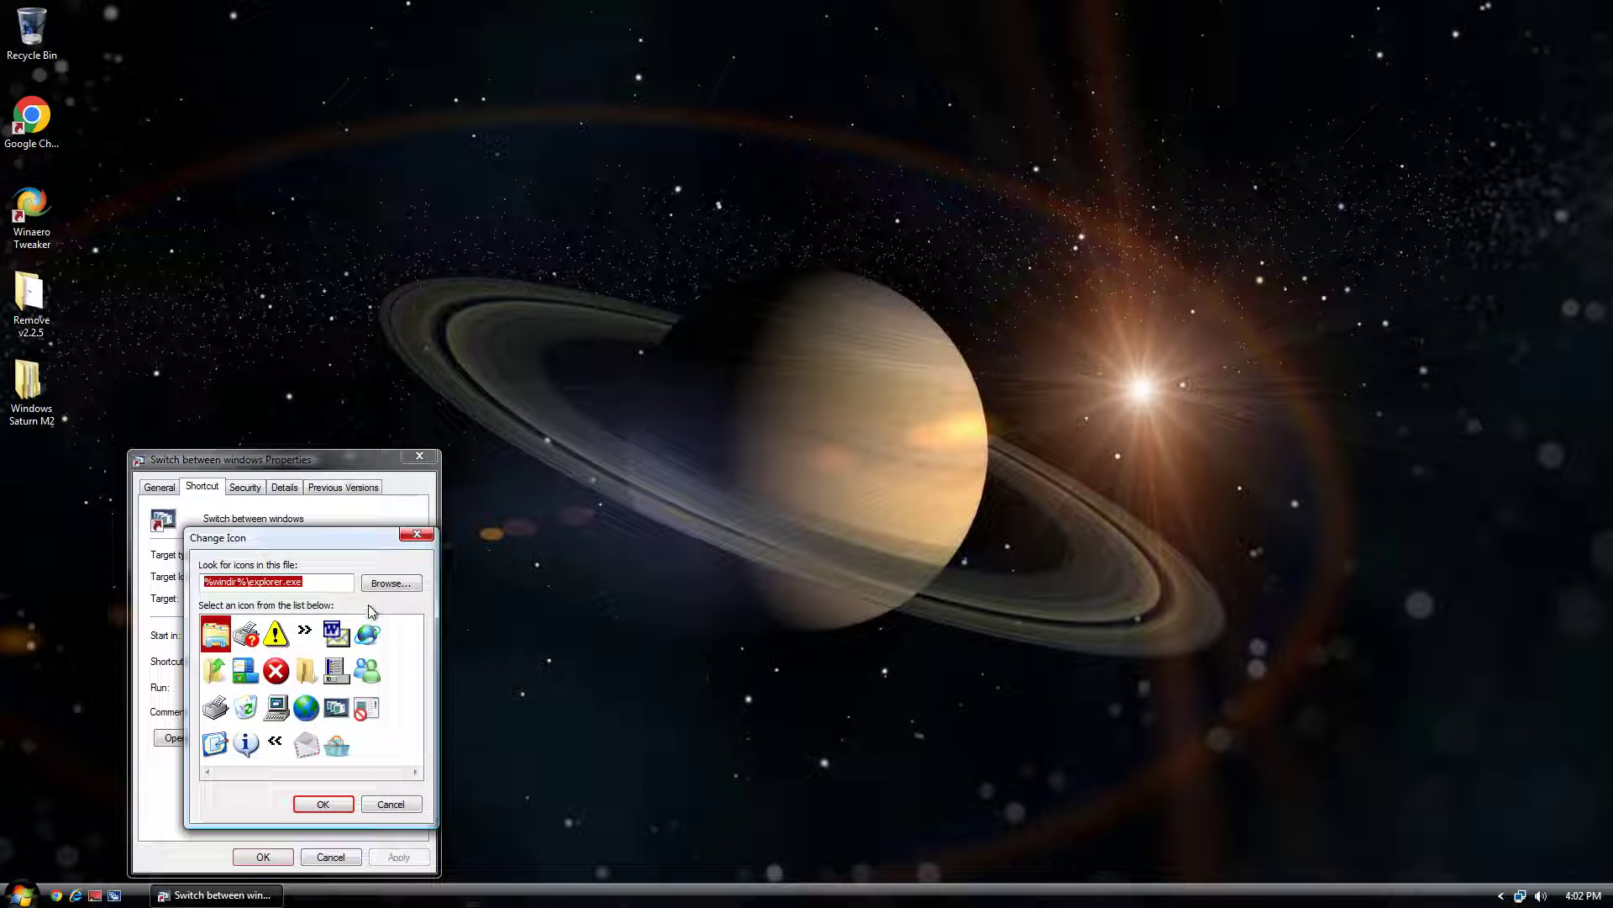
left_click(383, 584)
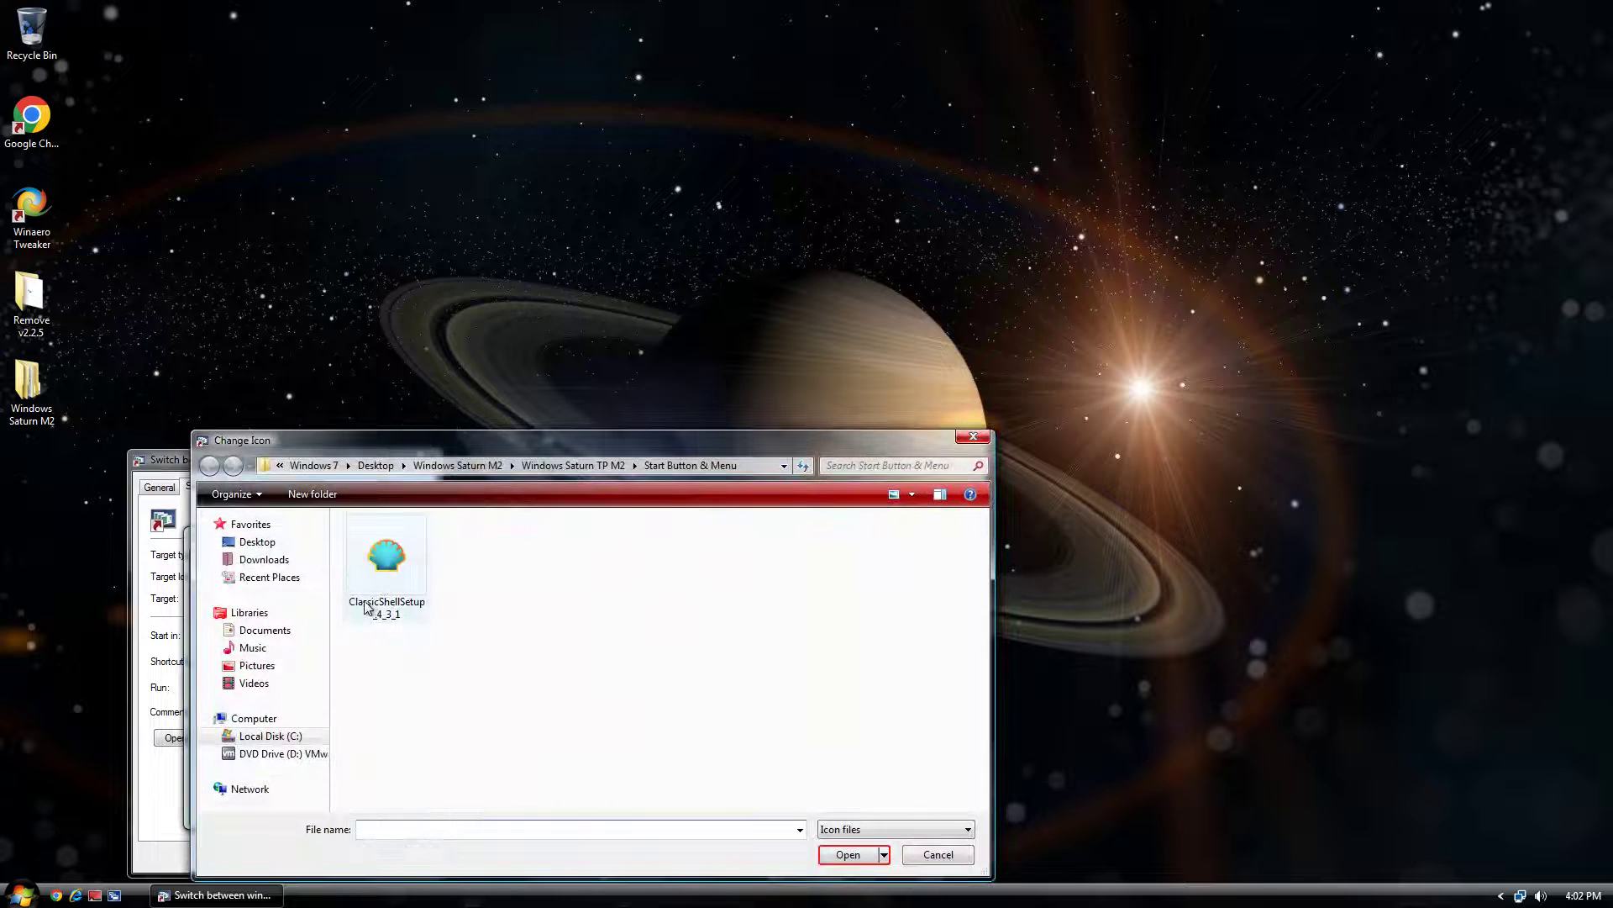
Browse to the General Icons folder inside CustomizerGod in the Windows Saturn TP M2 folder
left_click(536, 466)
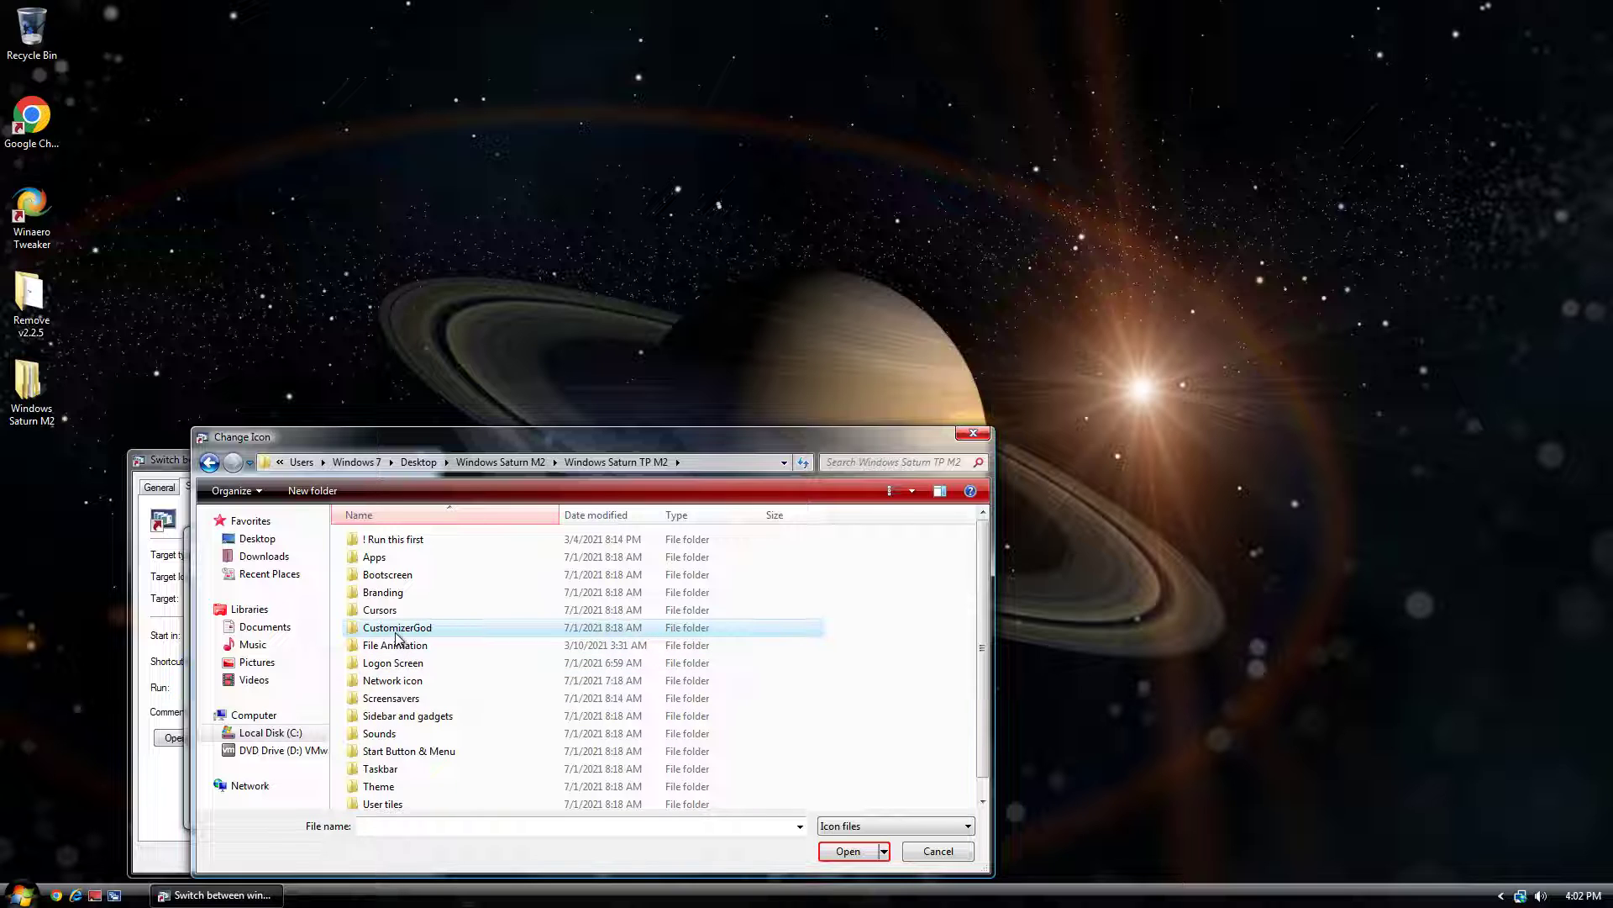
left_click(438, 652)
key("Up")
key("Return")
key("Down")
key("Up")
key("Return")
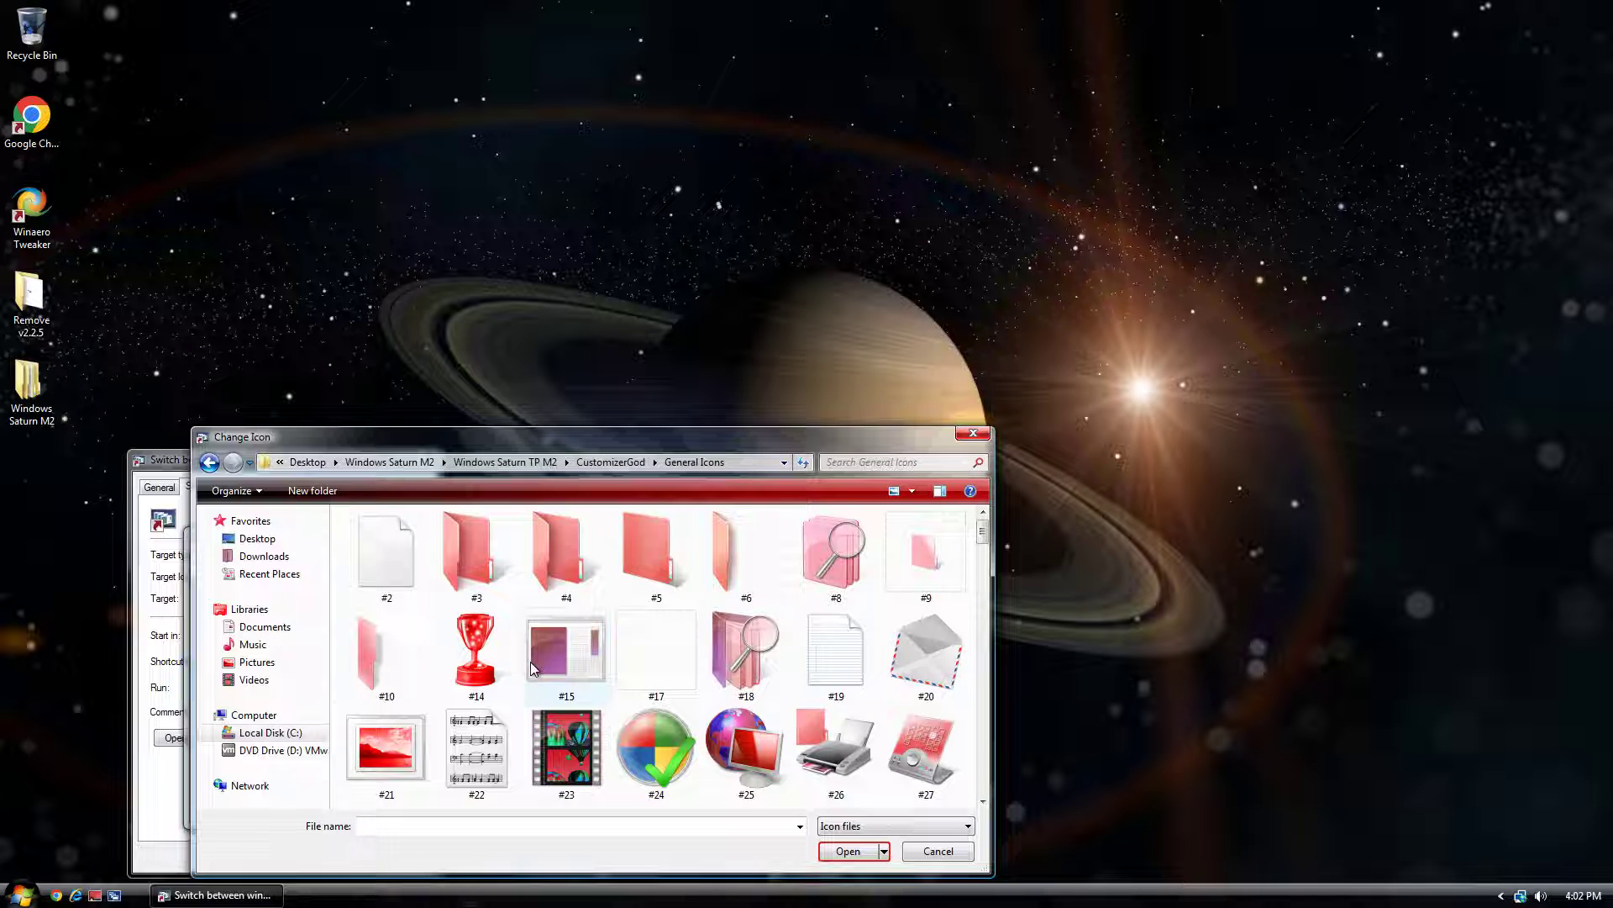
Look through the first rows of General Icons for a suitable Switch between windows icon
left_click(532, 668)
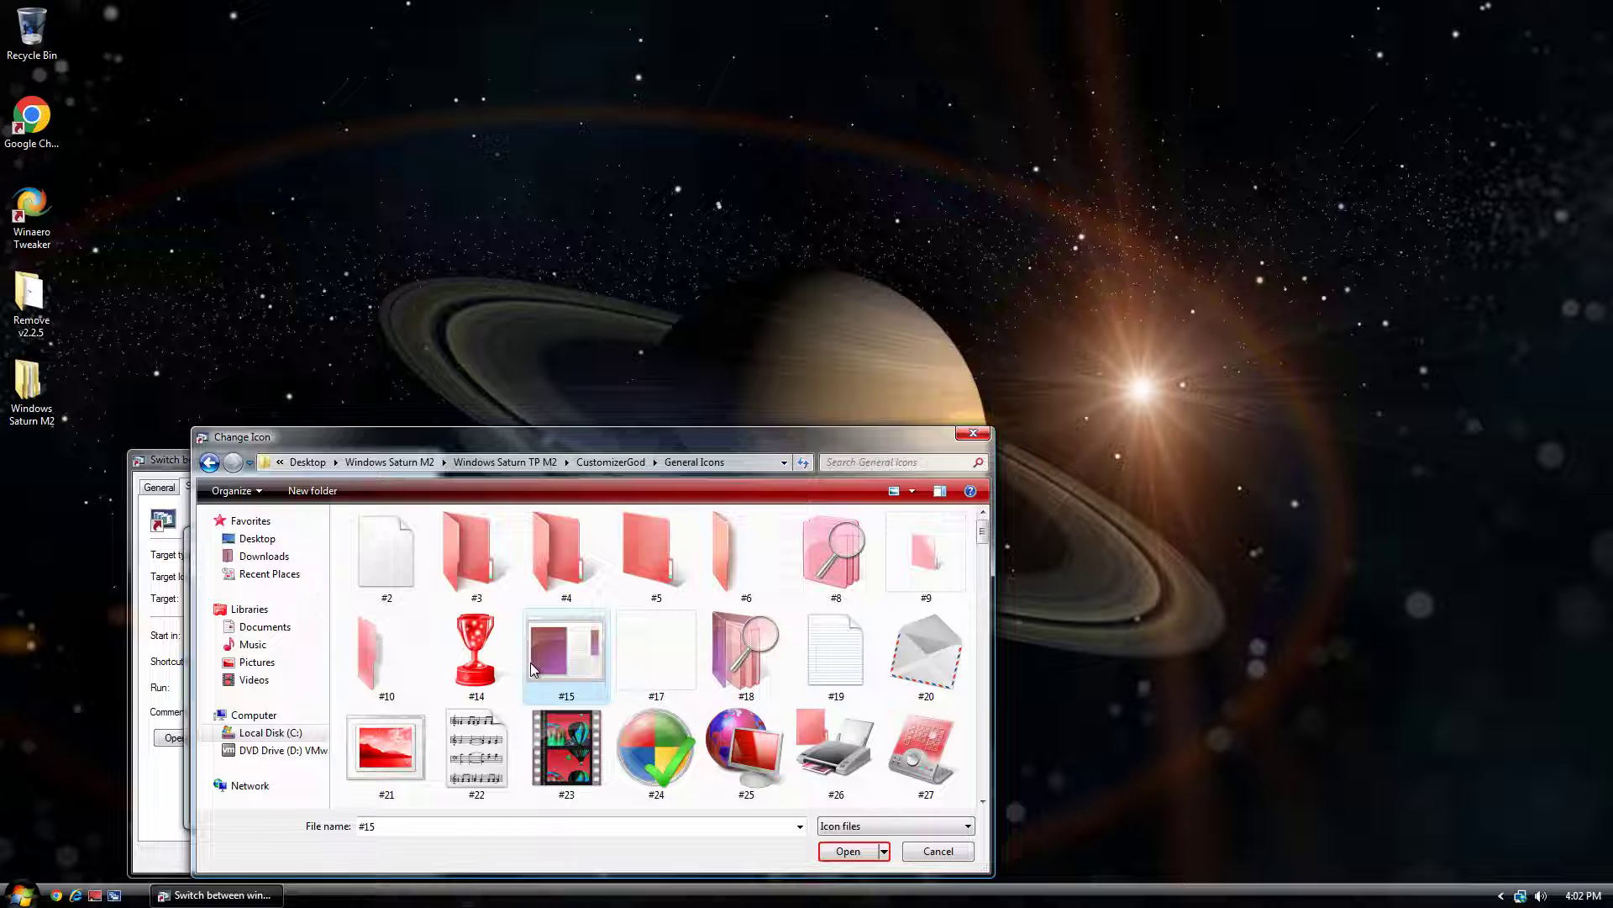
key("Down")
key("Down")
key("Down")
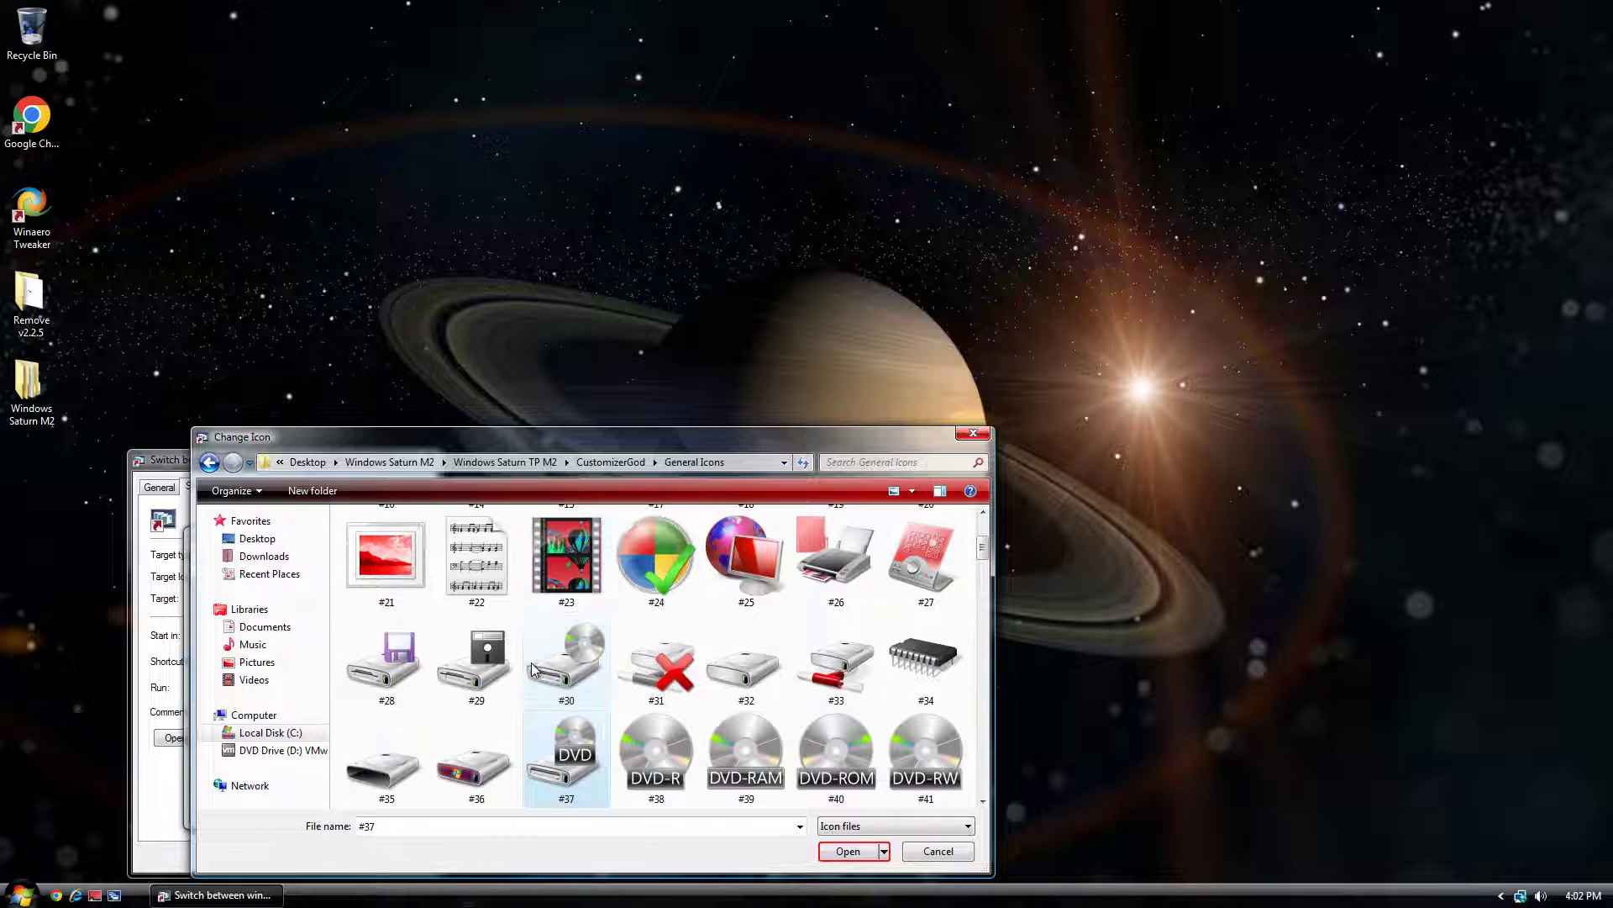
key("Up")
key("Up")
key("Up")
key("Up")
key("Up")
Check the Navigation Buttons folder in CustomizerGod and open the Shell Icons folder
key("BackSpace")
key("Down")
key("Return")
key("BackSpace")
key("Down")
key("Return")
Look through the whole Shell Icons folder for a suitable Switch between windows icon
left_click(534, 663)
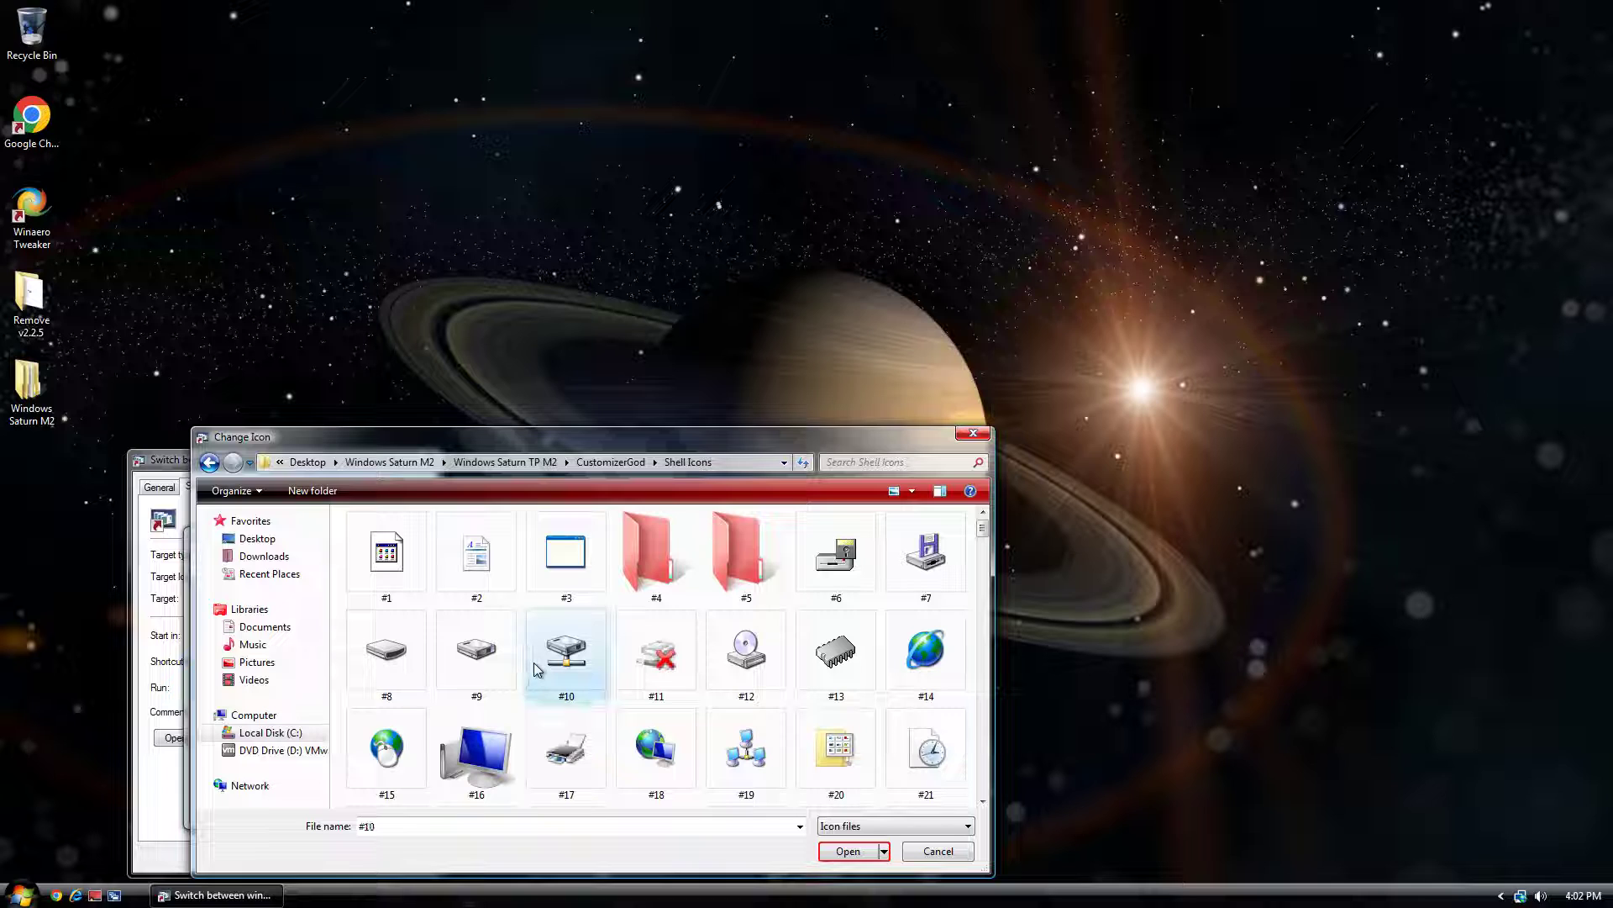
key("Down")
key("Down")
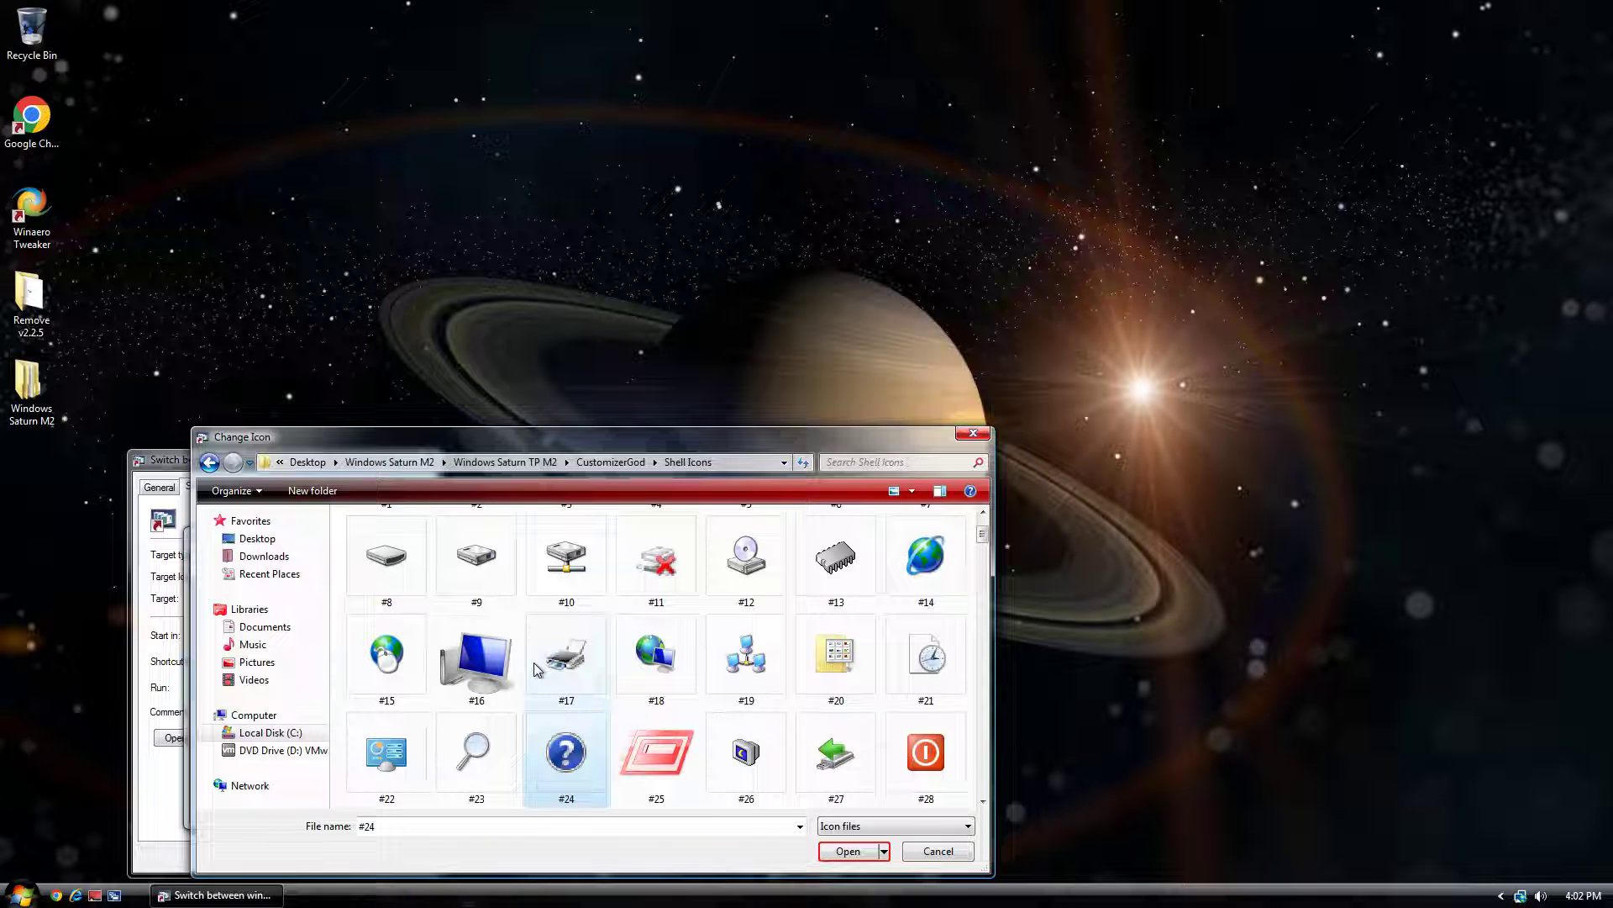
key("Down")
key("Down")
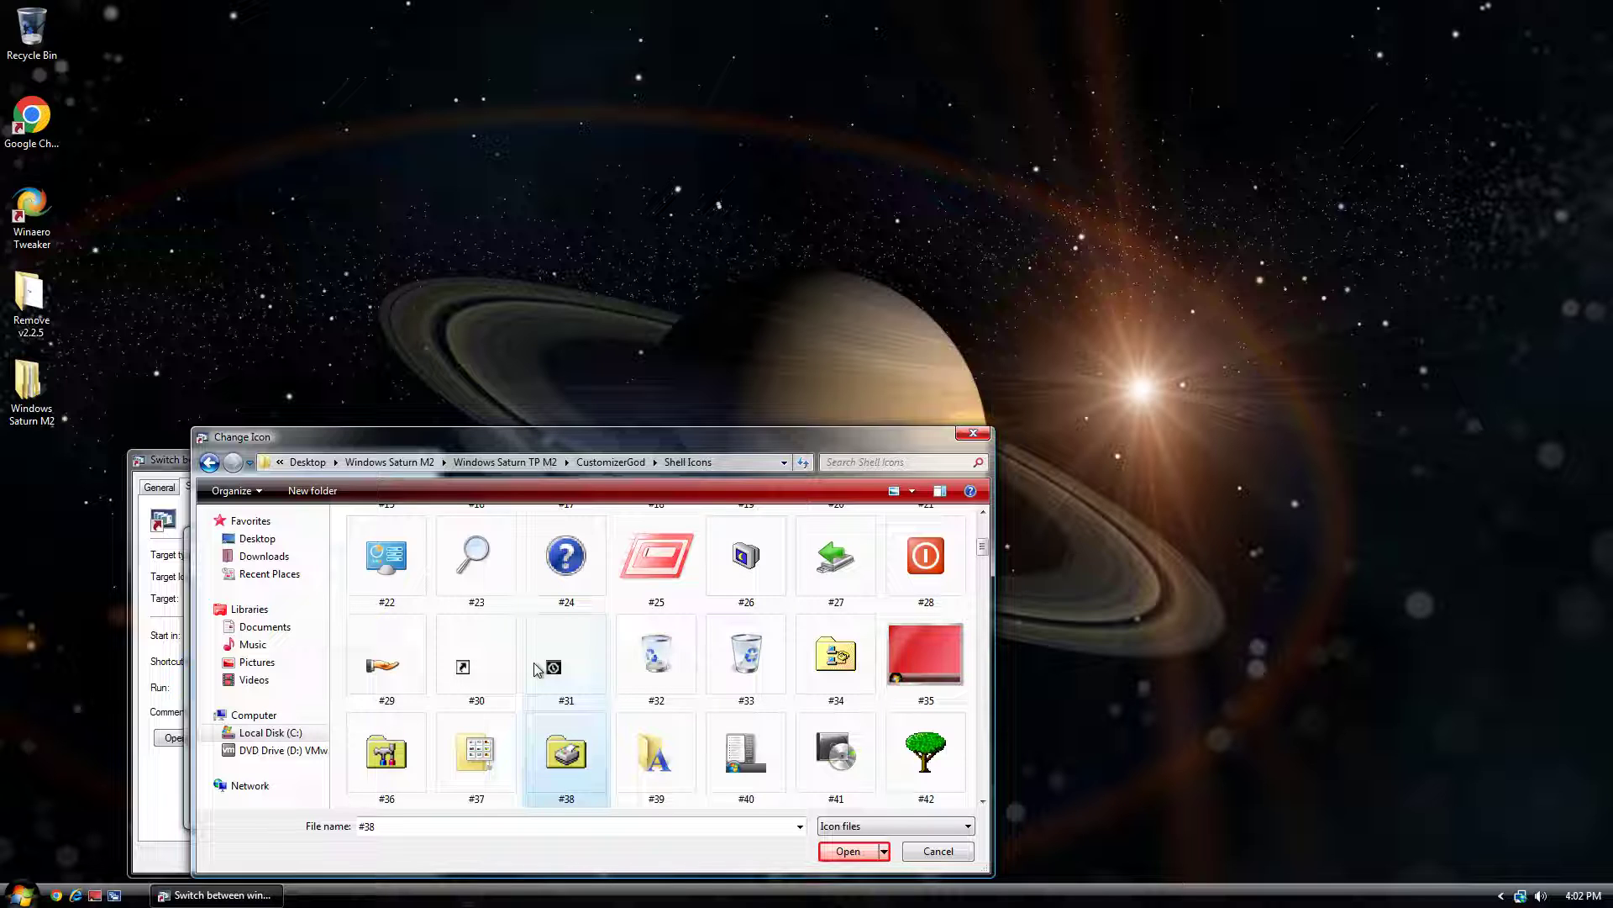
key("Down")
key("Down")
key("Down")
key("Down")
key("Down")
key("Down")
key("Down")
key("Down")
key("Down")
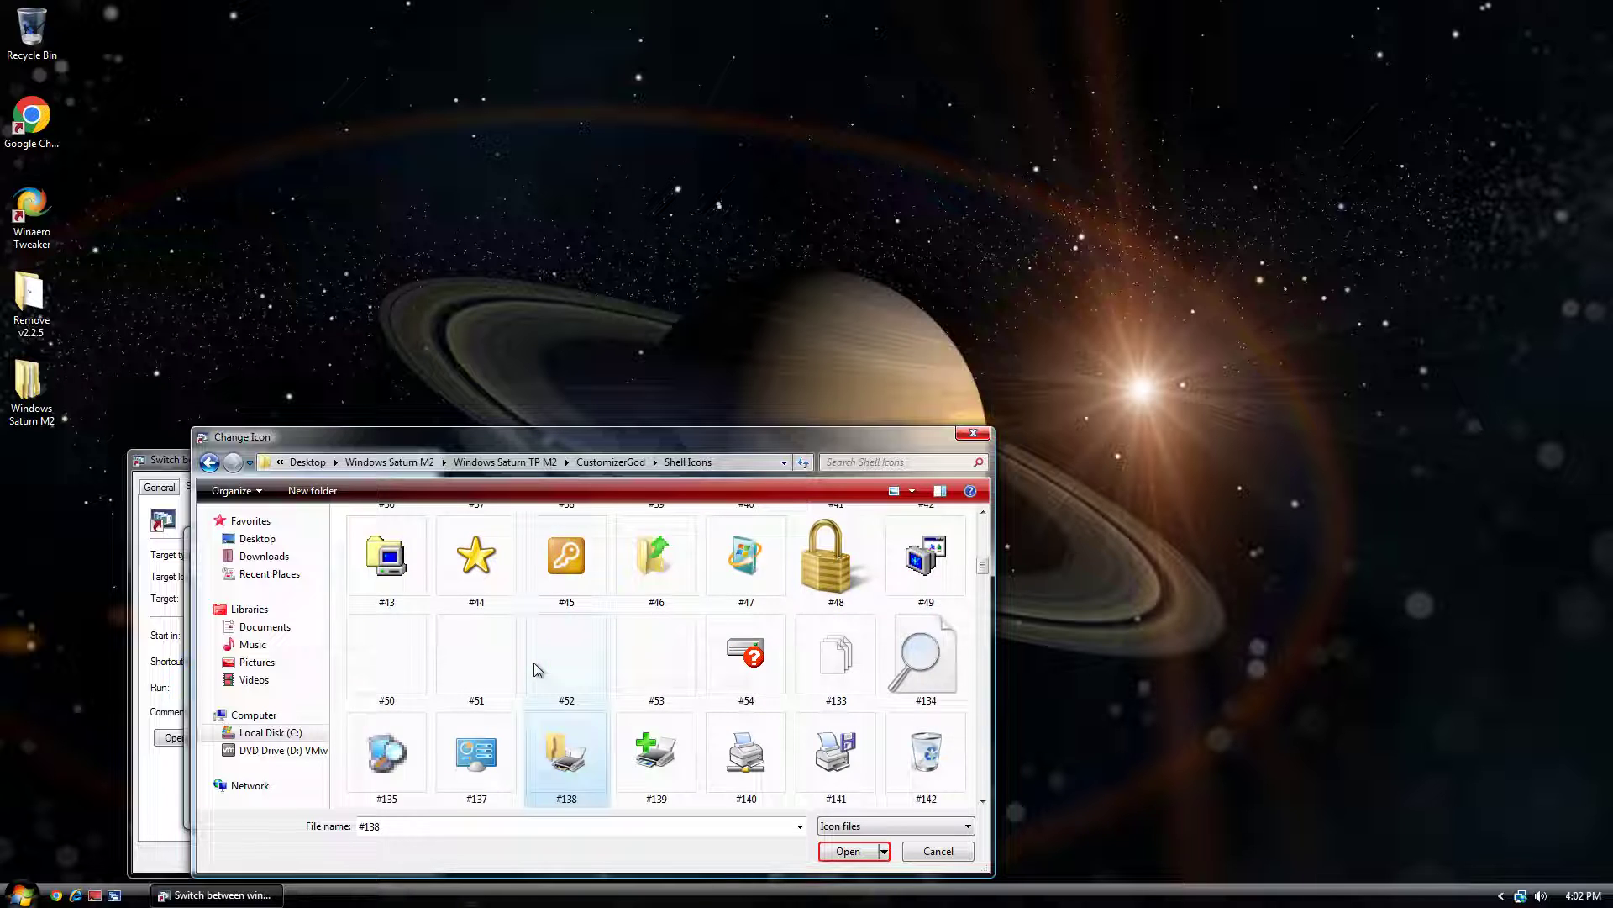
key("Down")
key("Down")
key("Down")
key("Down")
key("Down")
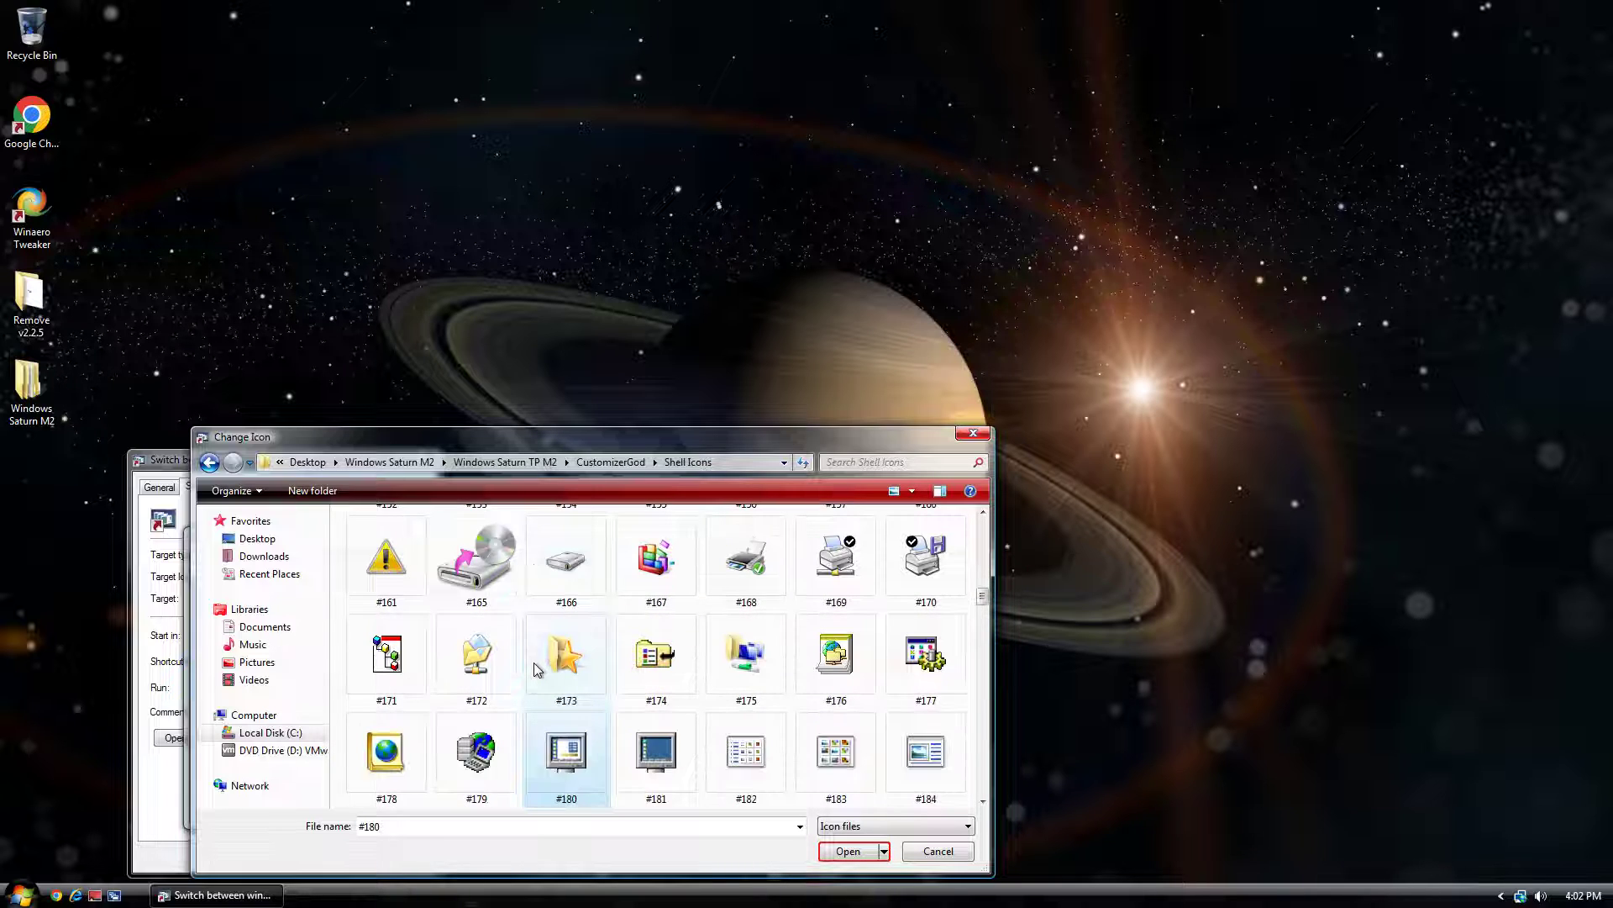
key("Down")
key("Down")
key("Down")
key("Down")
key("Down")
key("Down")
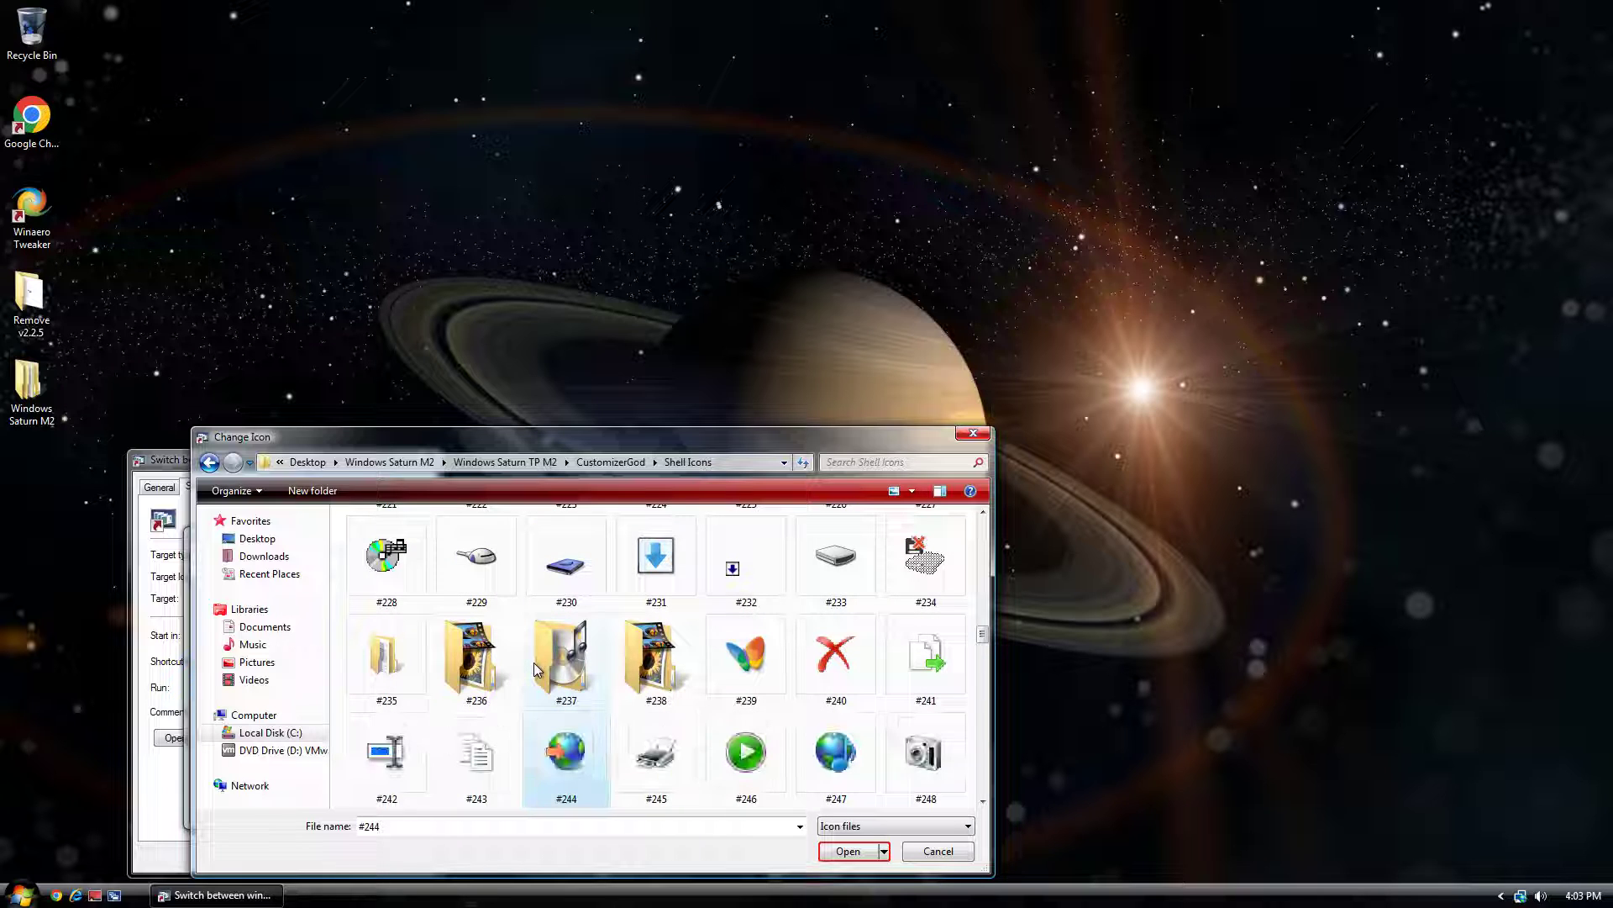
key("Down")
key("Down")
key("Down")
key("Down")
key("Down")
key("Down")
key("Down")
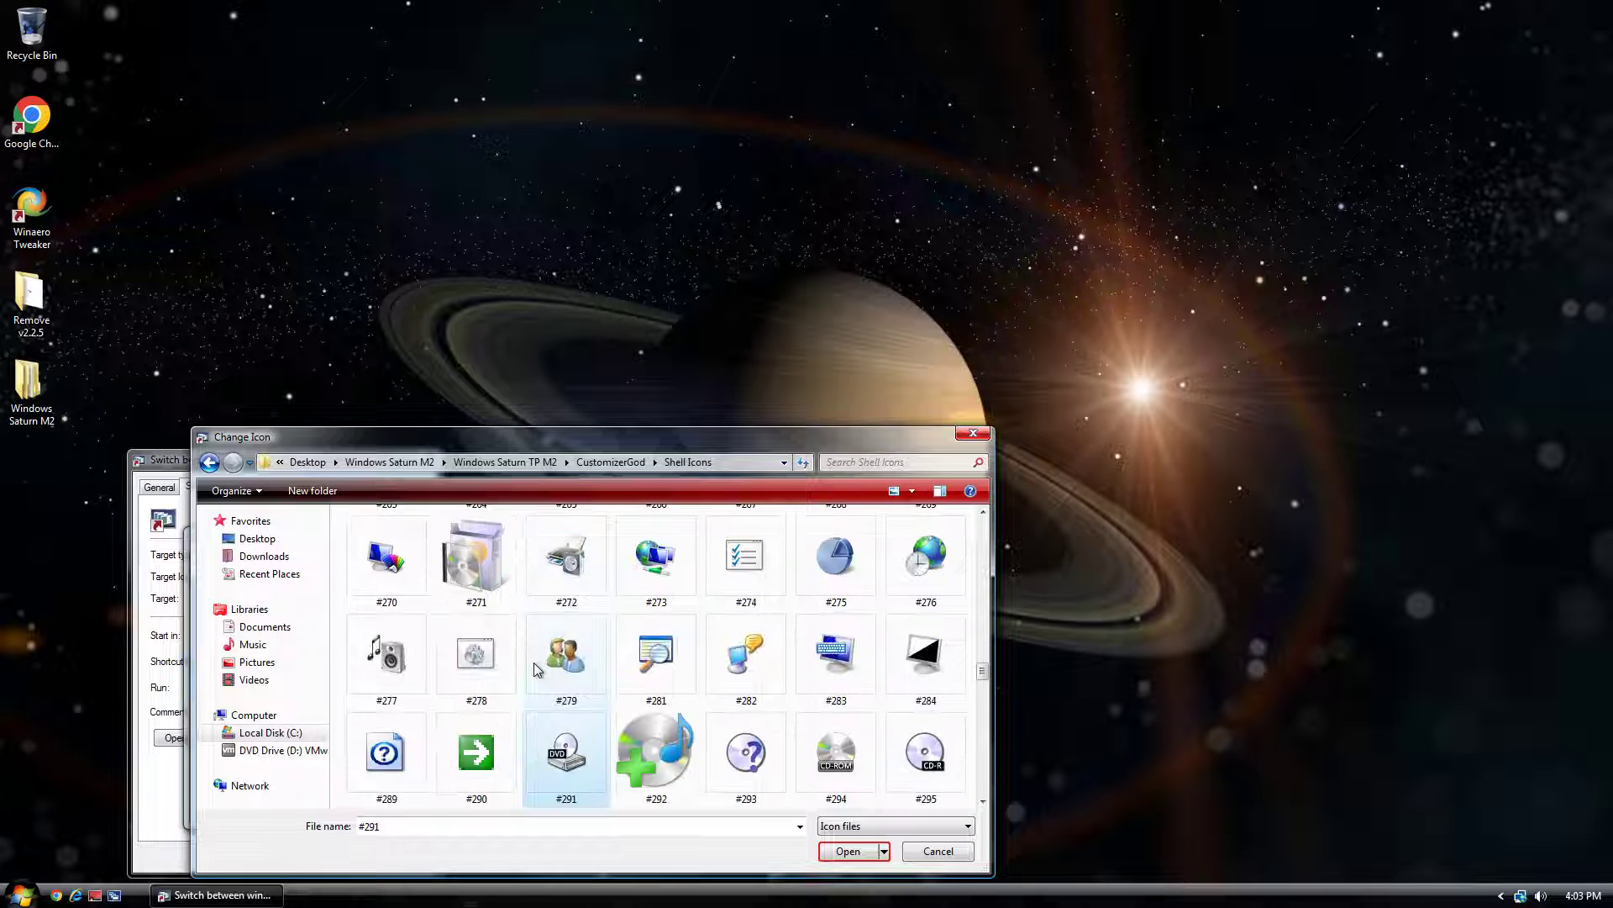
key("Down")
key("Down")
key("Down")
key("Down")
key("Down")
key("Down")
key("Down")
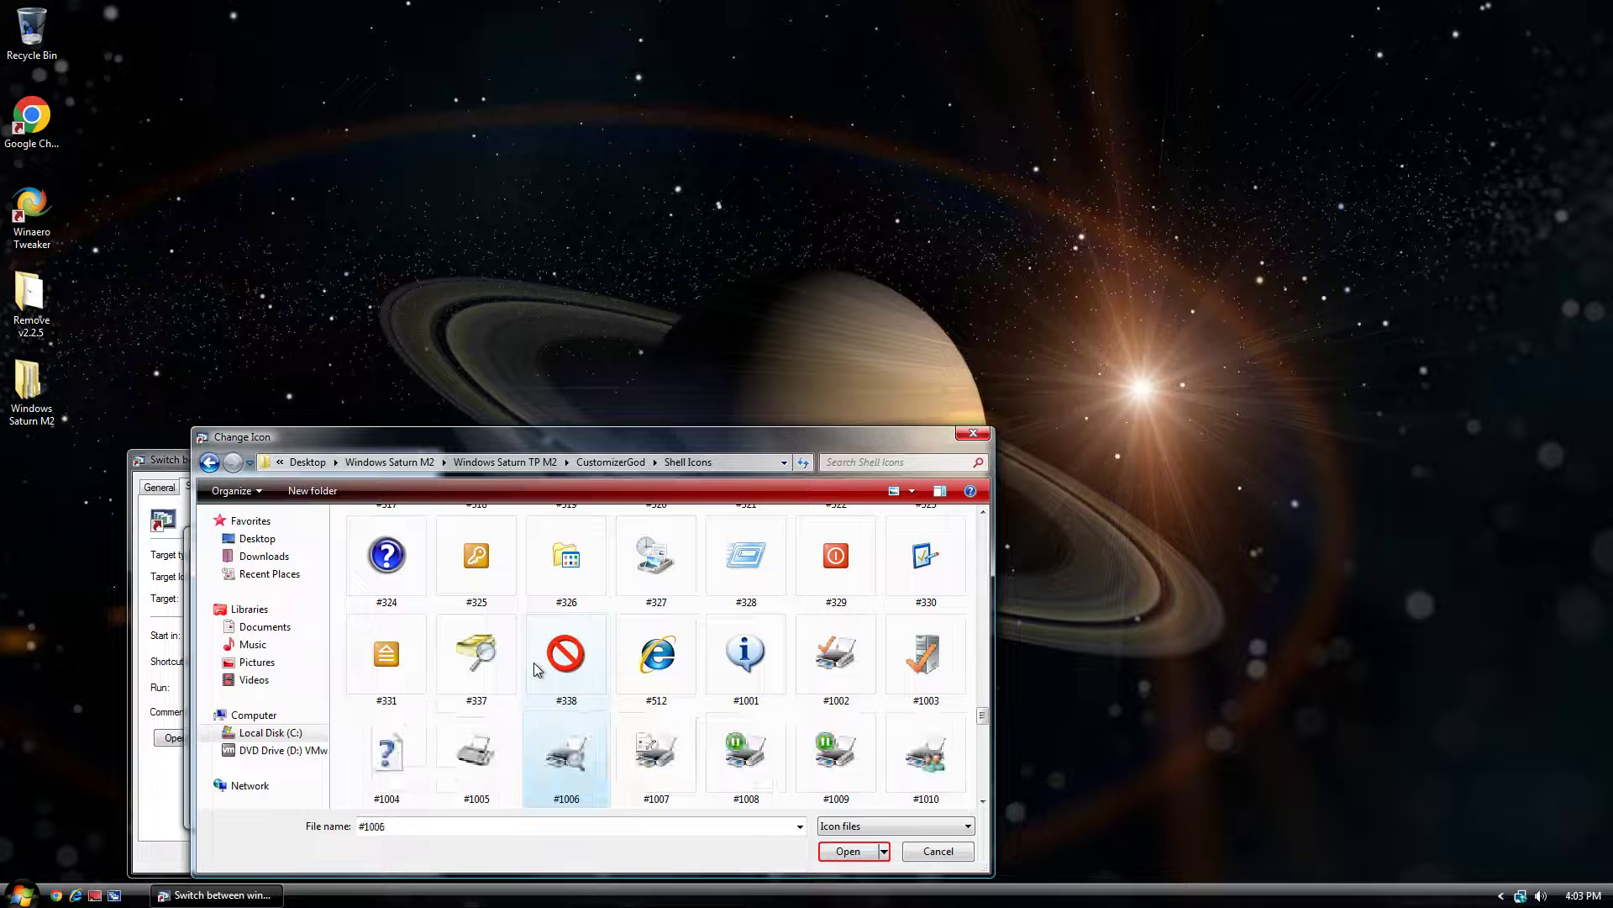
key("Down")
key("Down")
key("Down")
key("Down")
key("Down")
key("Down")
key("Down")
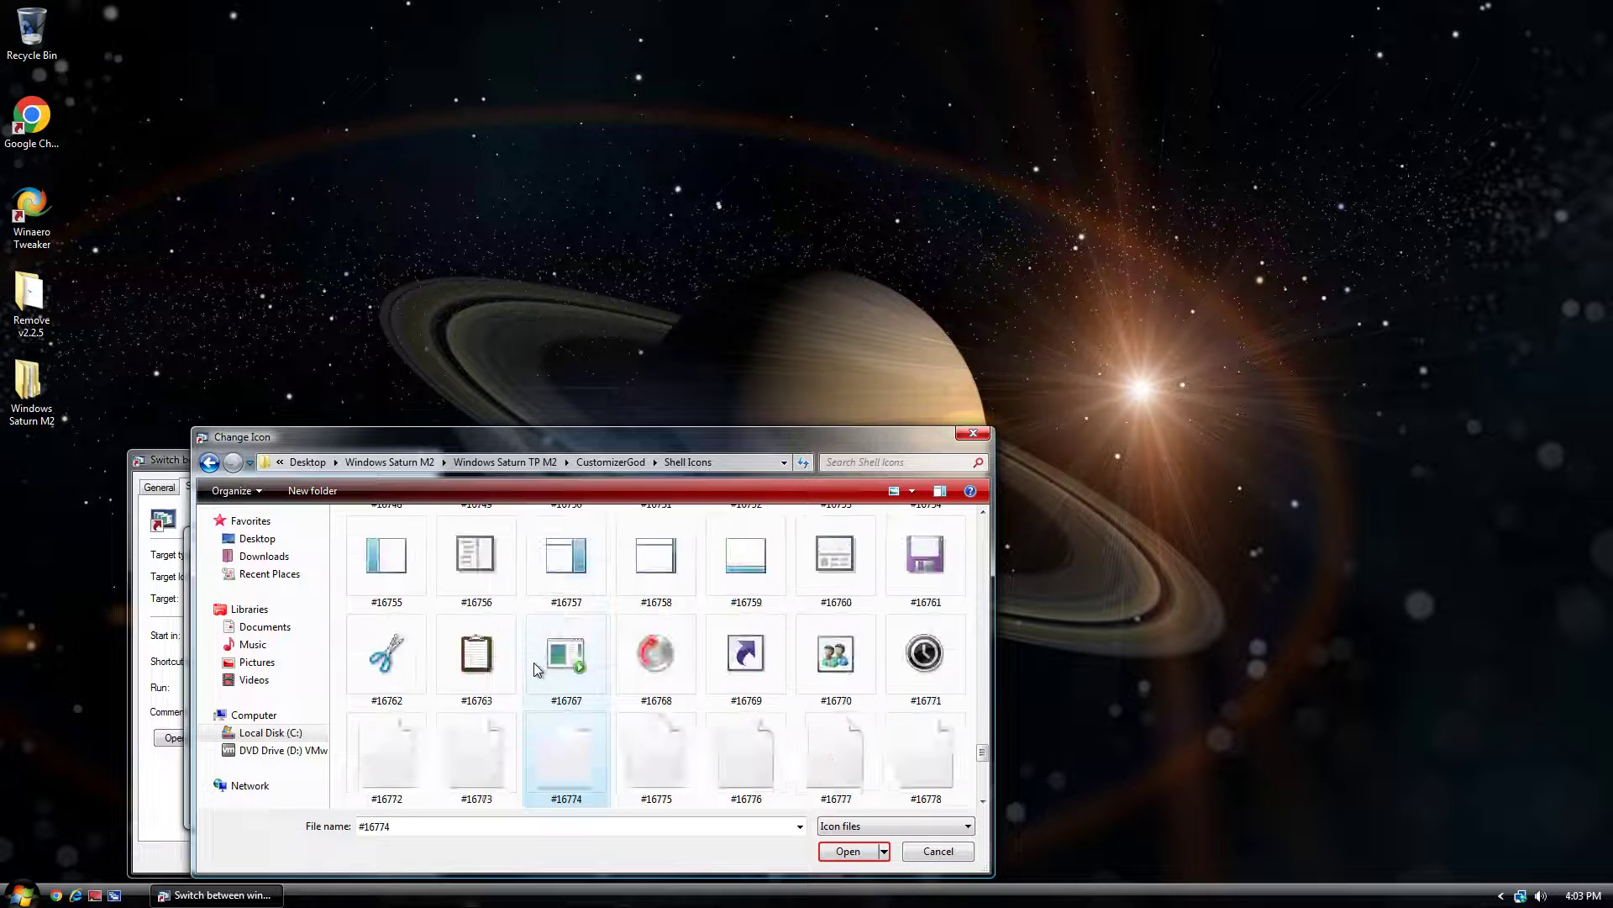
key("Down")
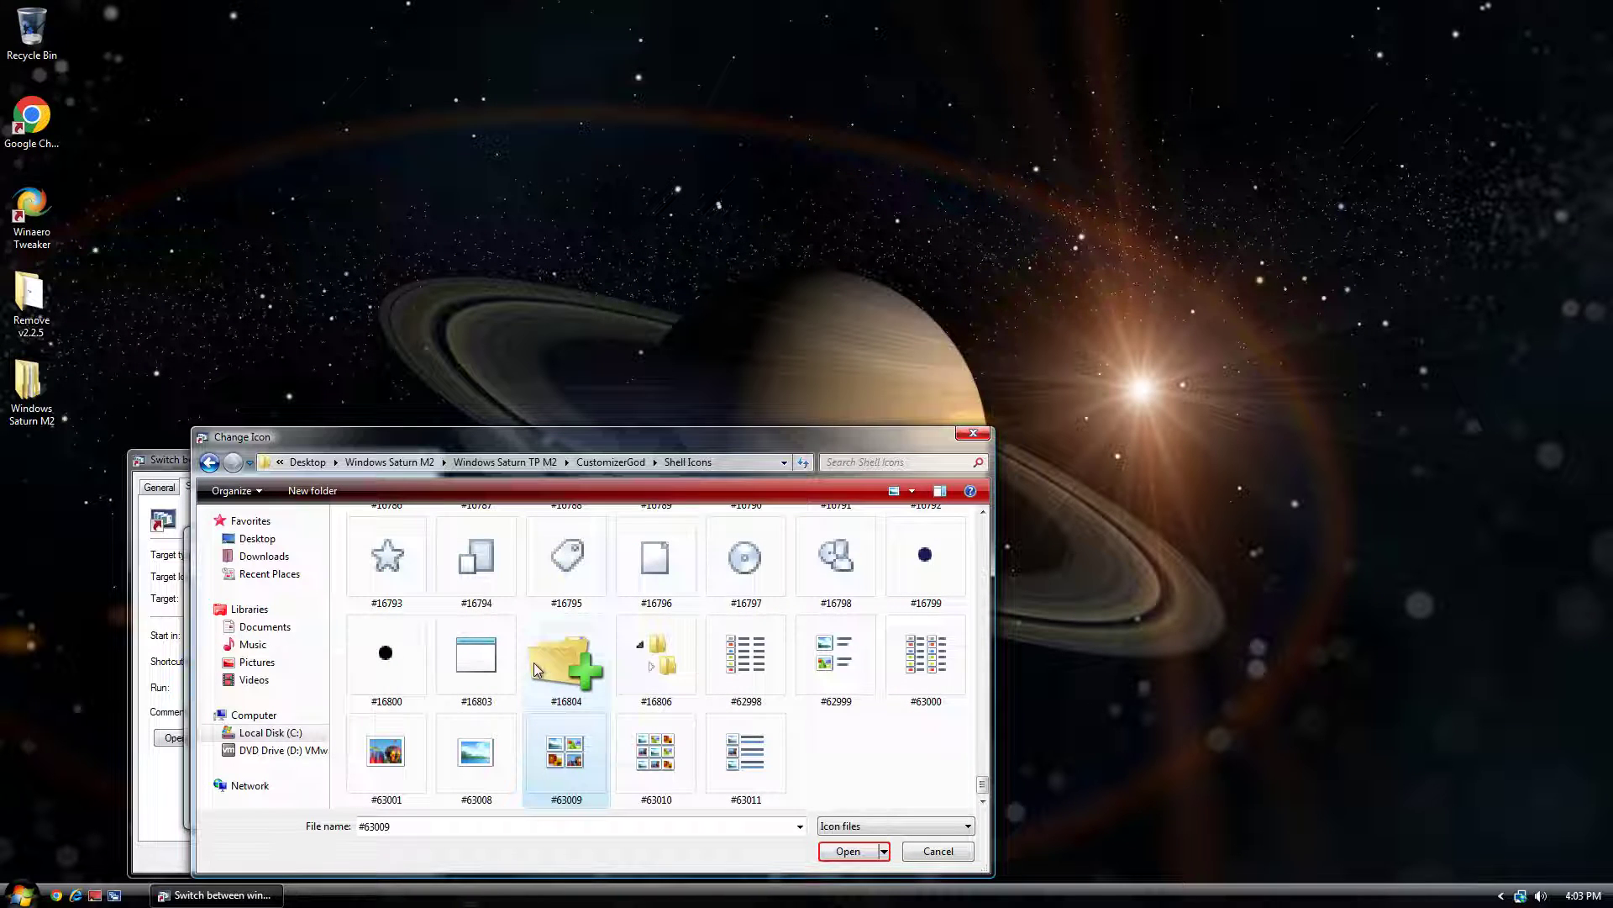
Leave Shell Icons, check the Navigation Buttons folder again, and reopen the General Icons folder
key("BackSpace")
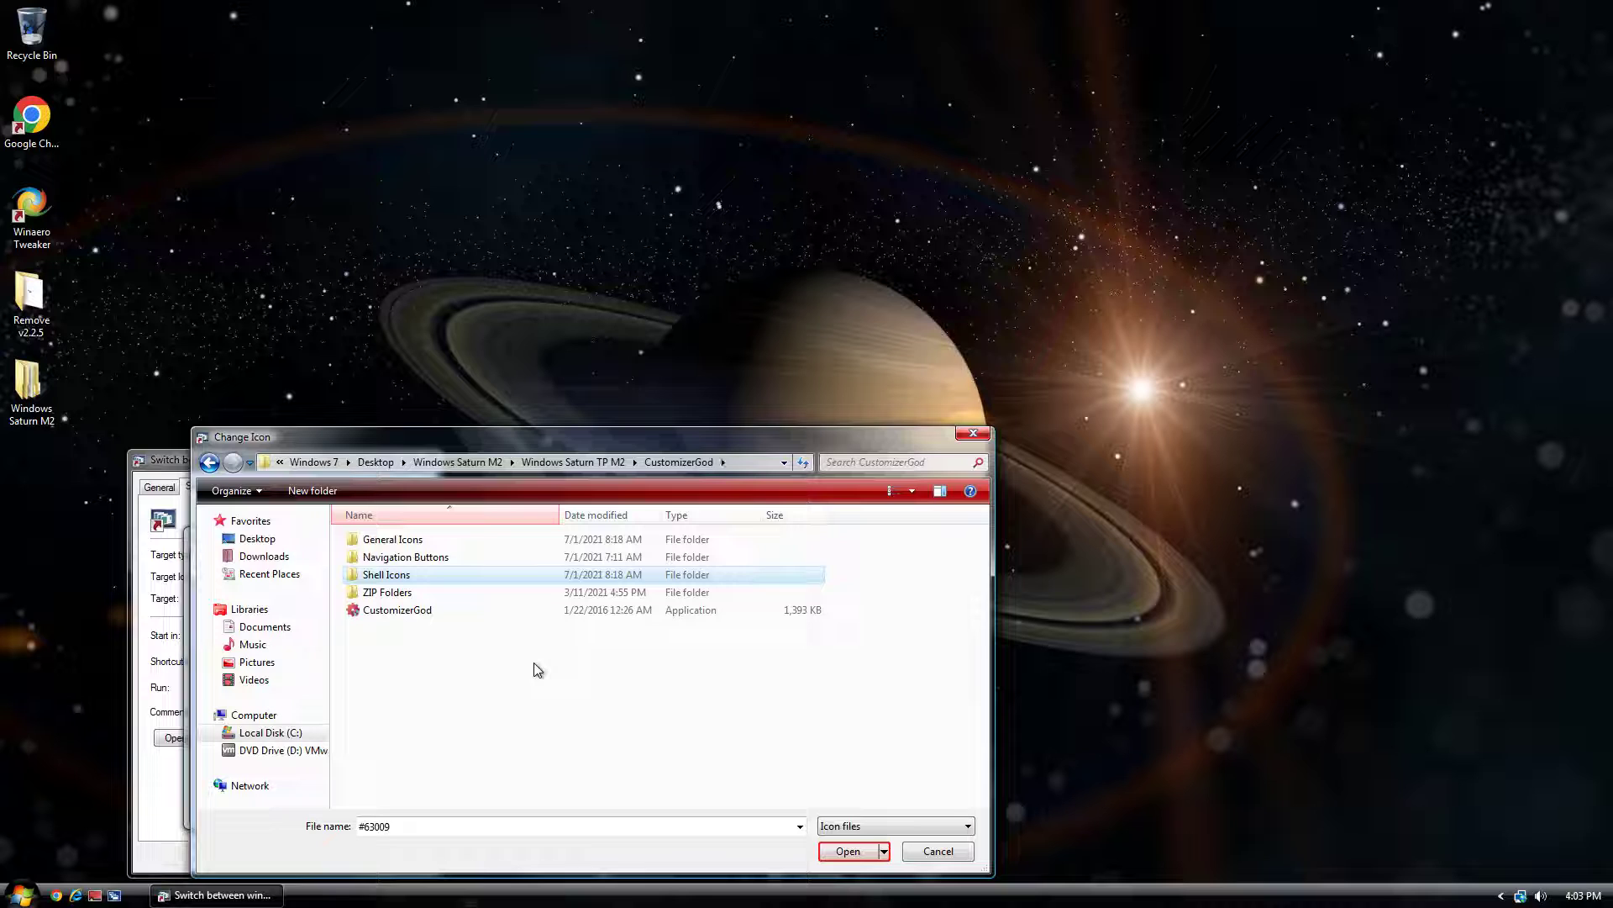
key("Up")
key("Return")
key("BackSpace")
key("Up")
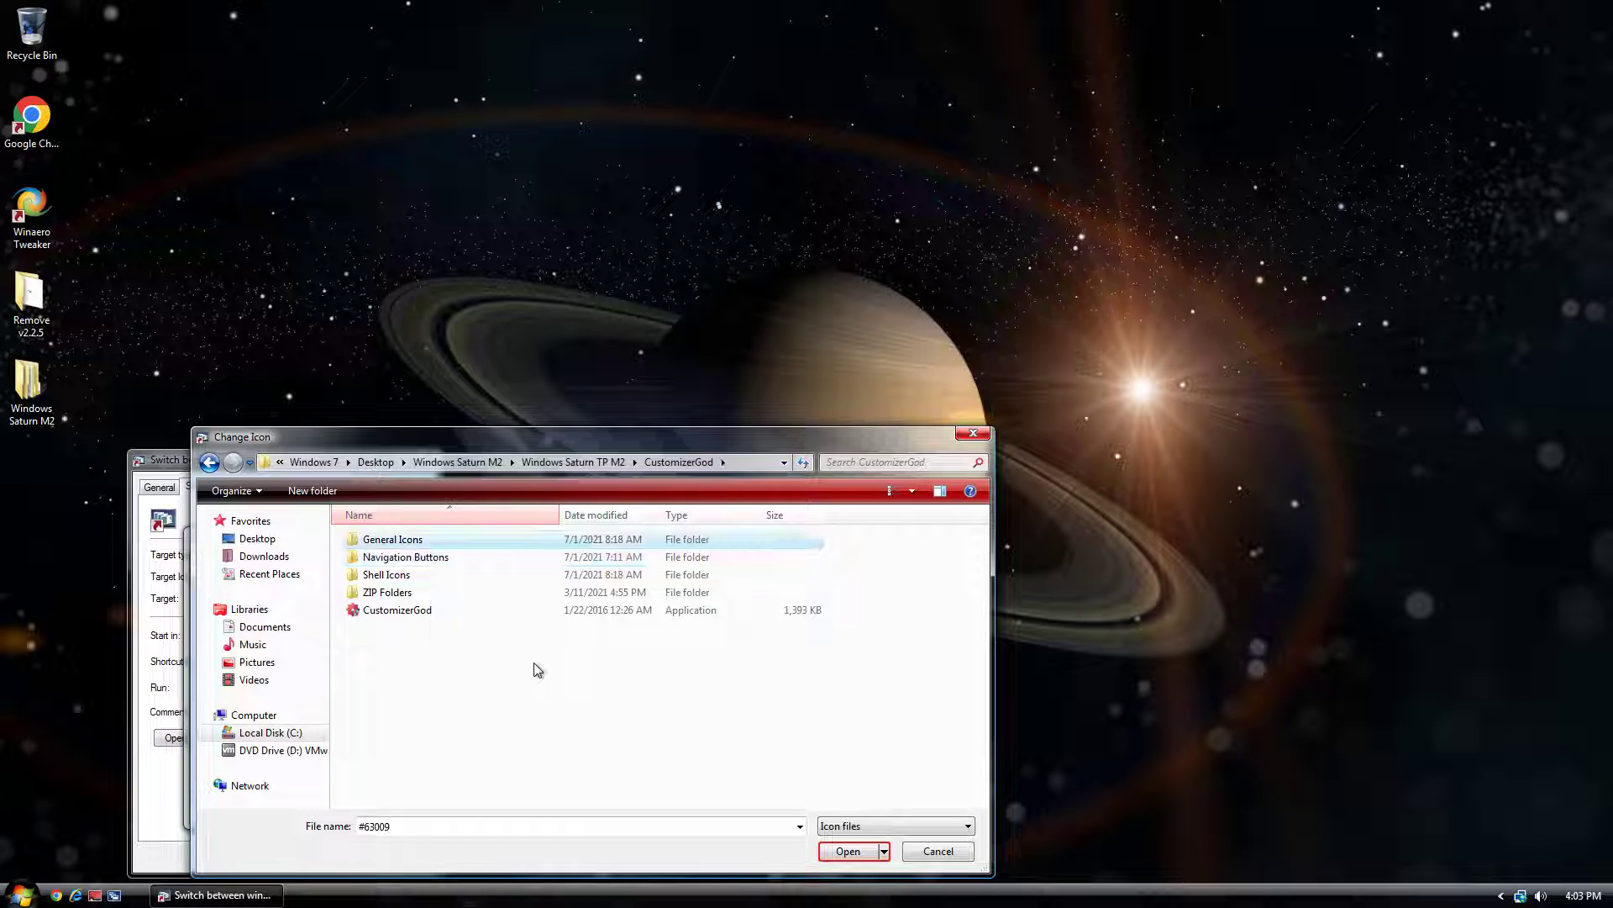
key("Return")
Look through General Icons from #1020 back up to the first row for a suitable Switch between windows icon
scroll(598, 699, "down", 10)
type("#1020")
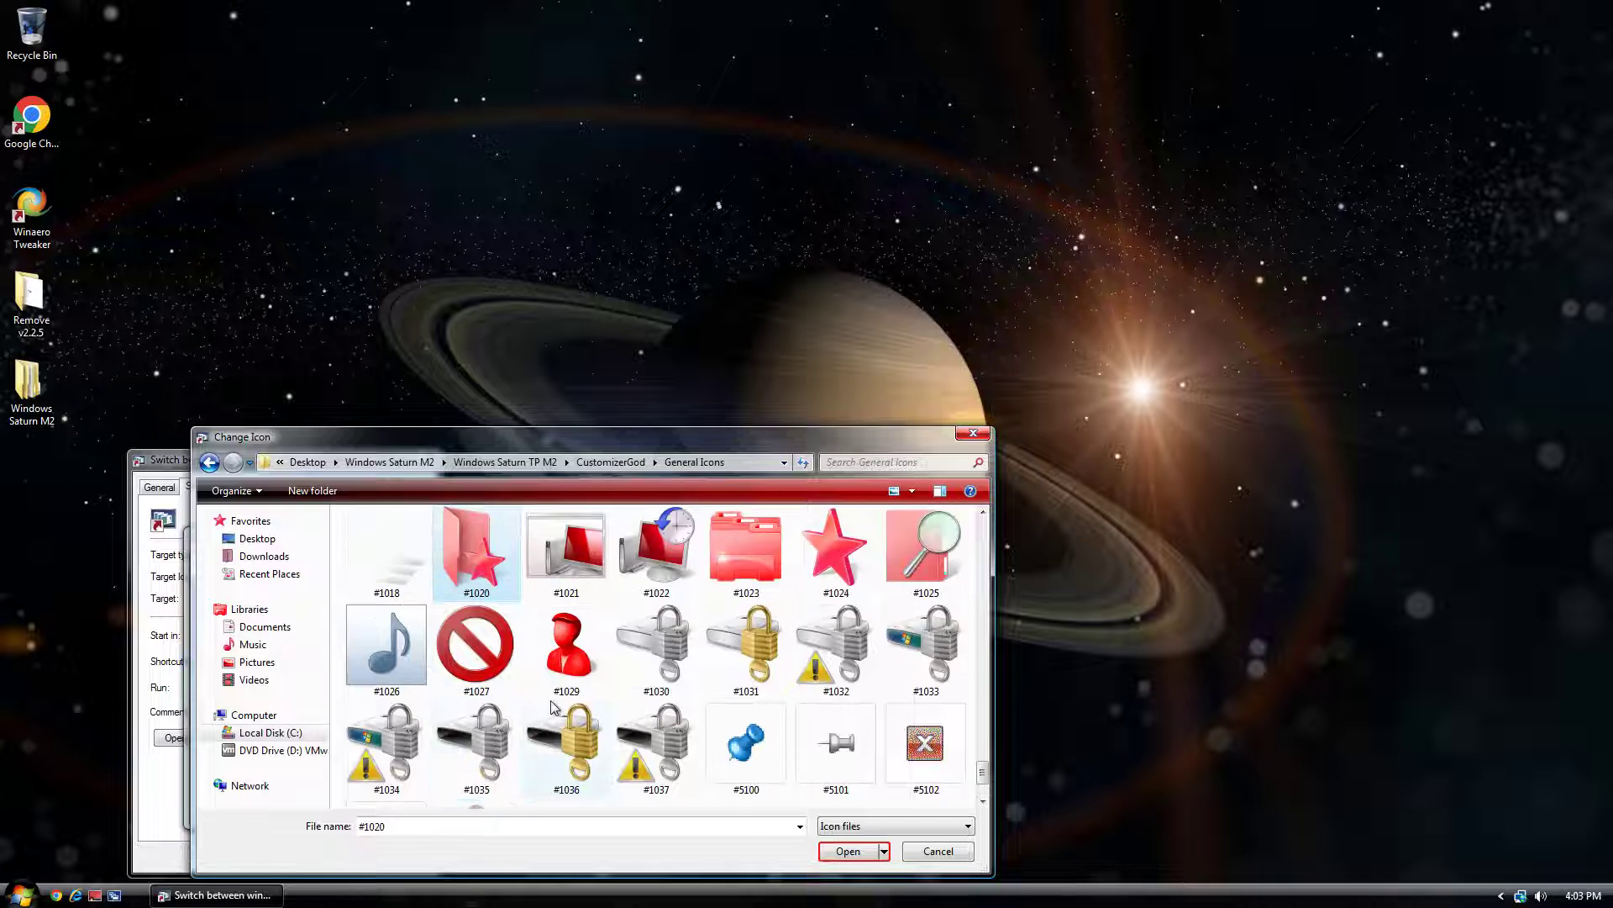
key("Up")
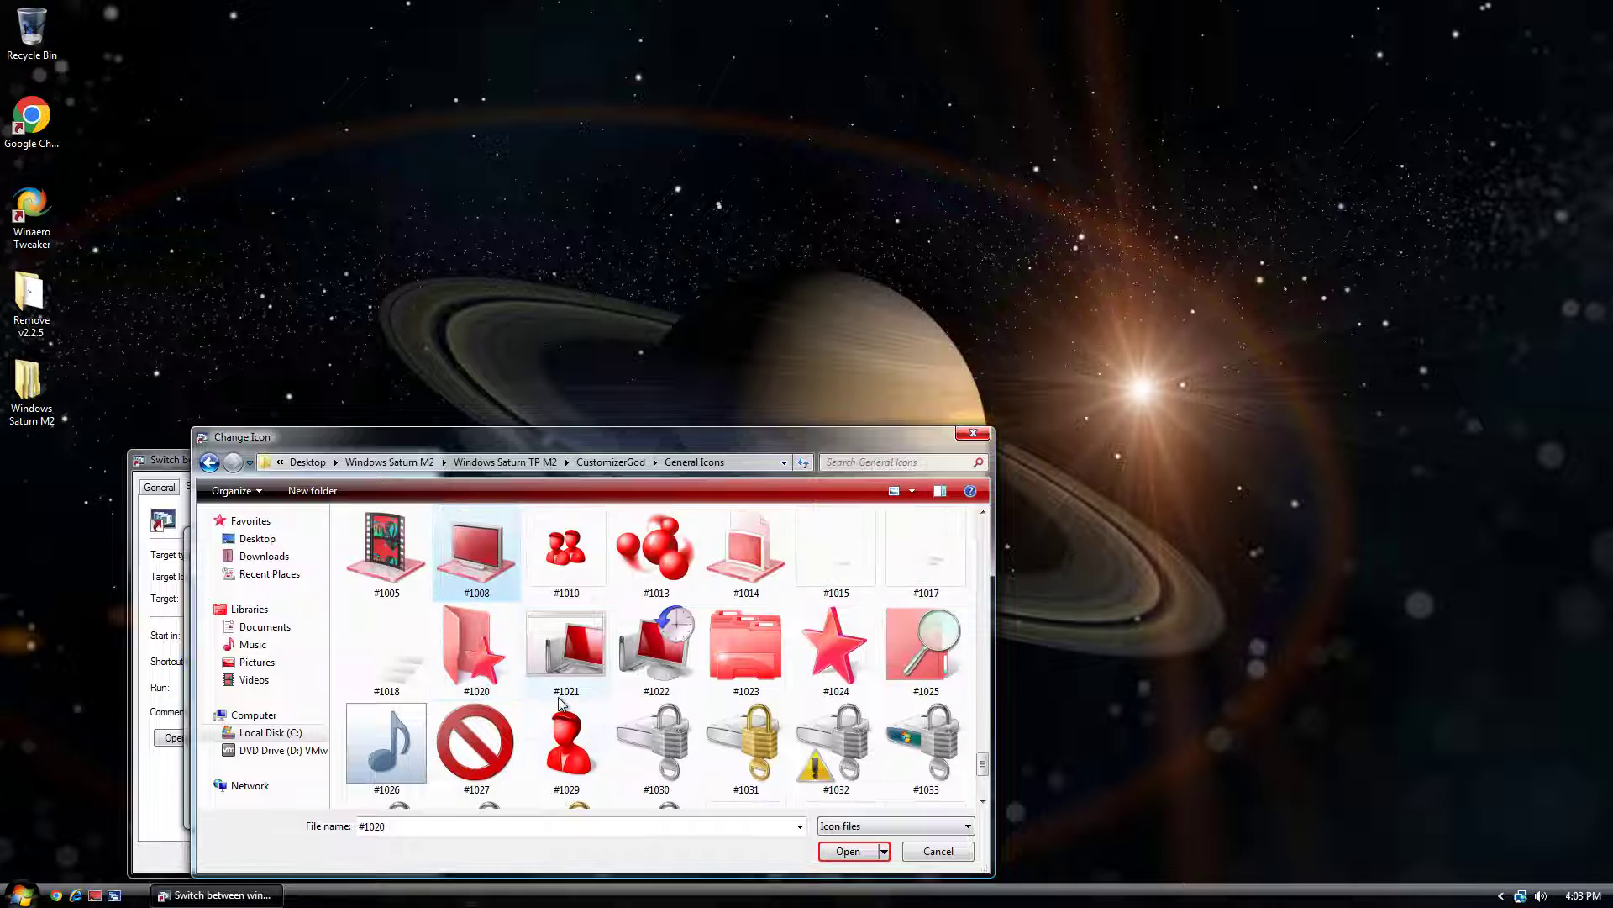
scroll(555, 704, "up", 1)
key("Left")
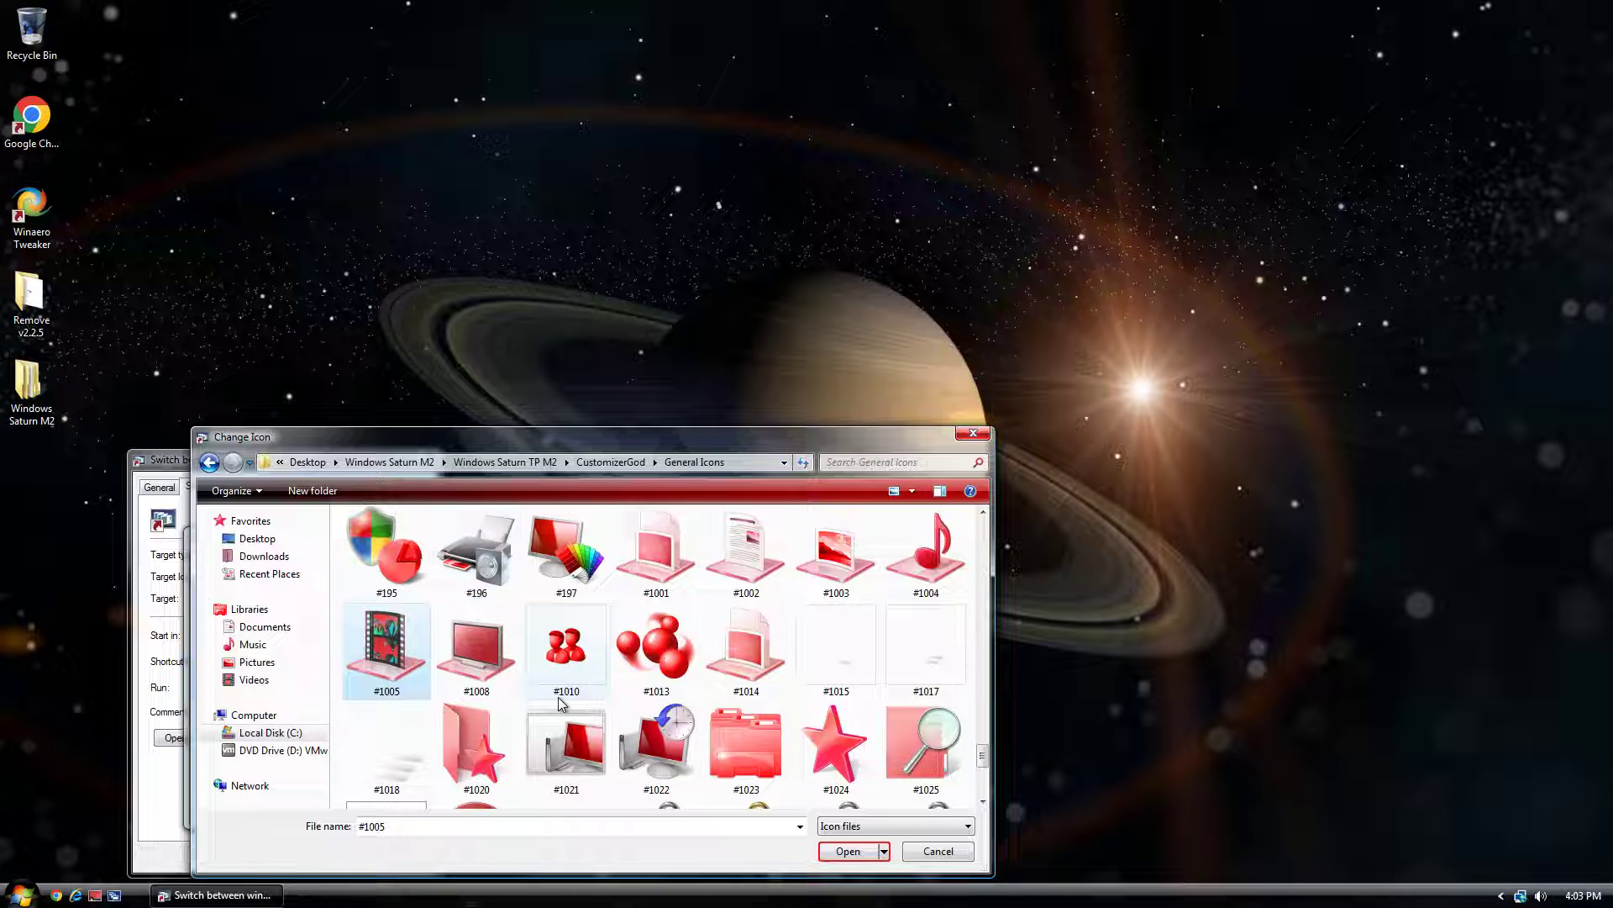
key("Up")
key("Up")
key("Up")
key("Up")
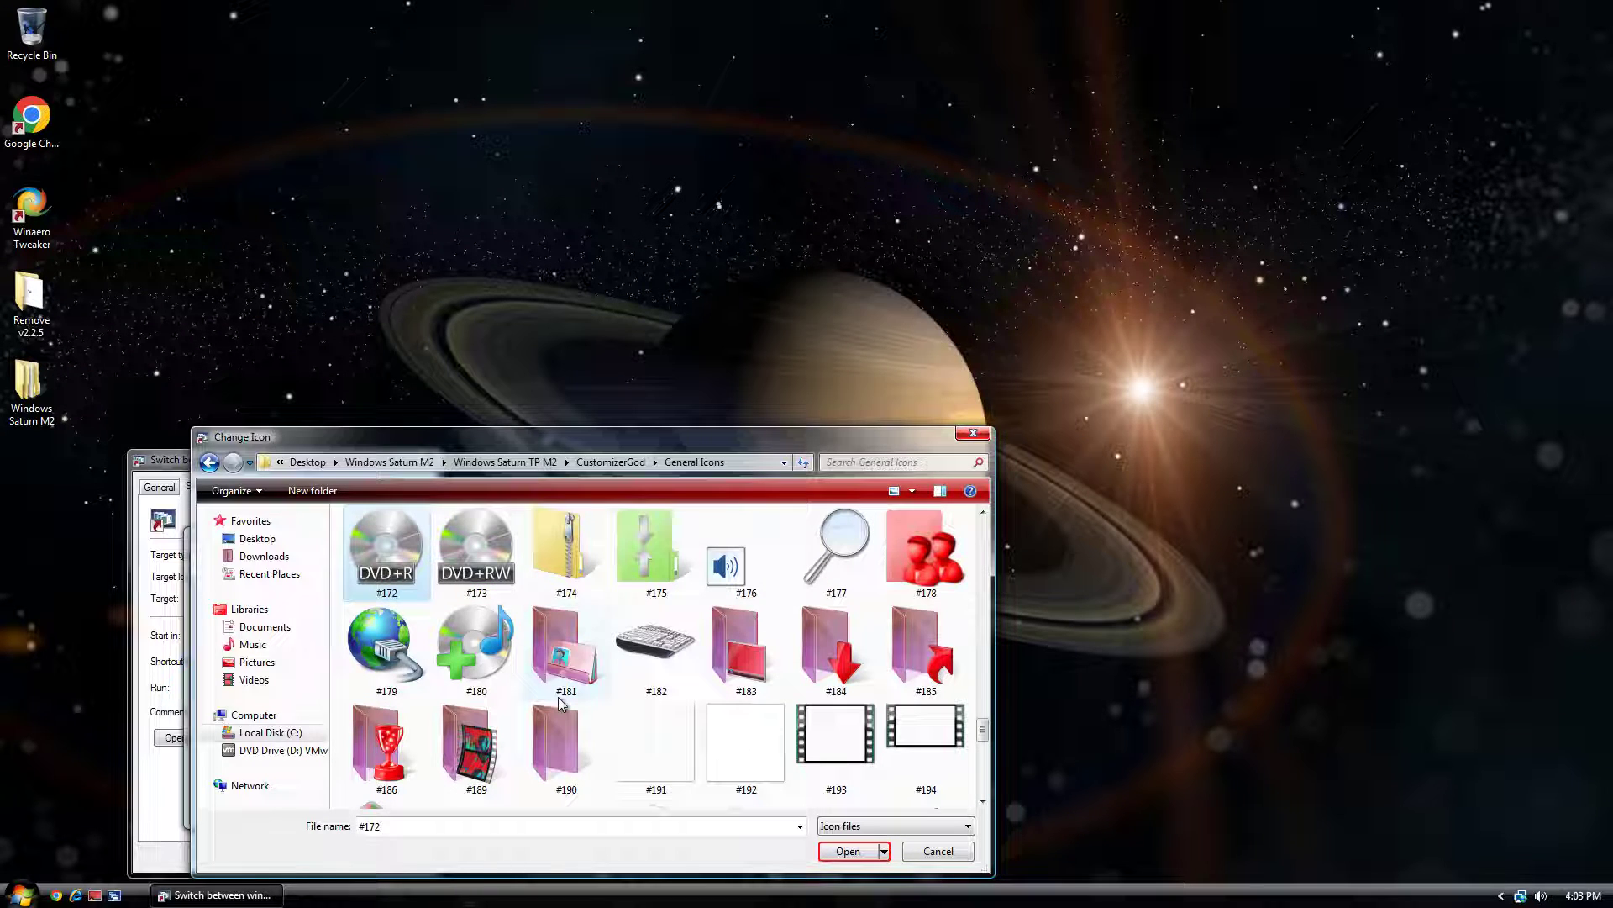
key("Up")
key("Up")
key("Up")
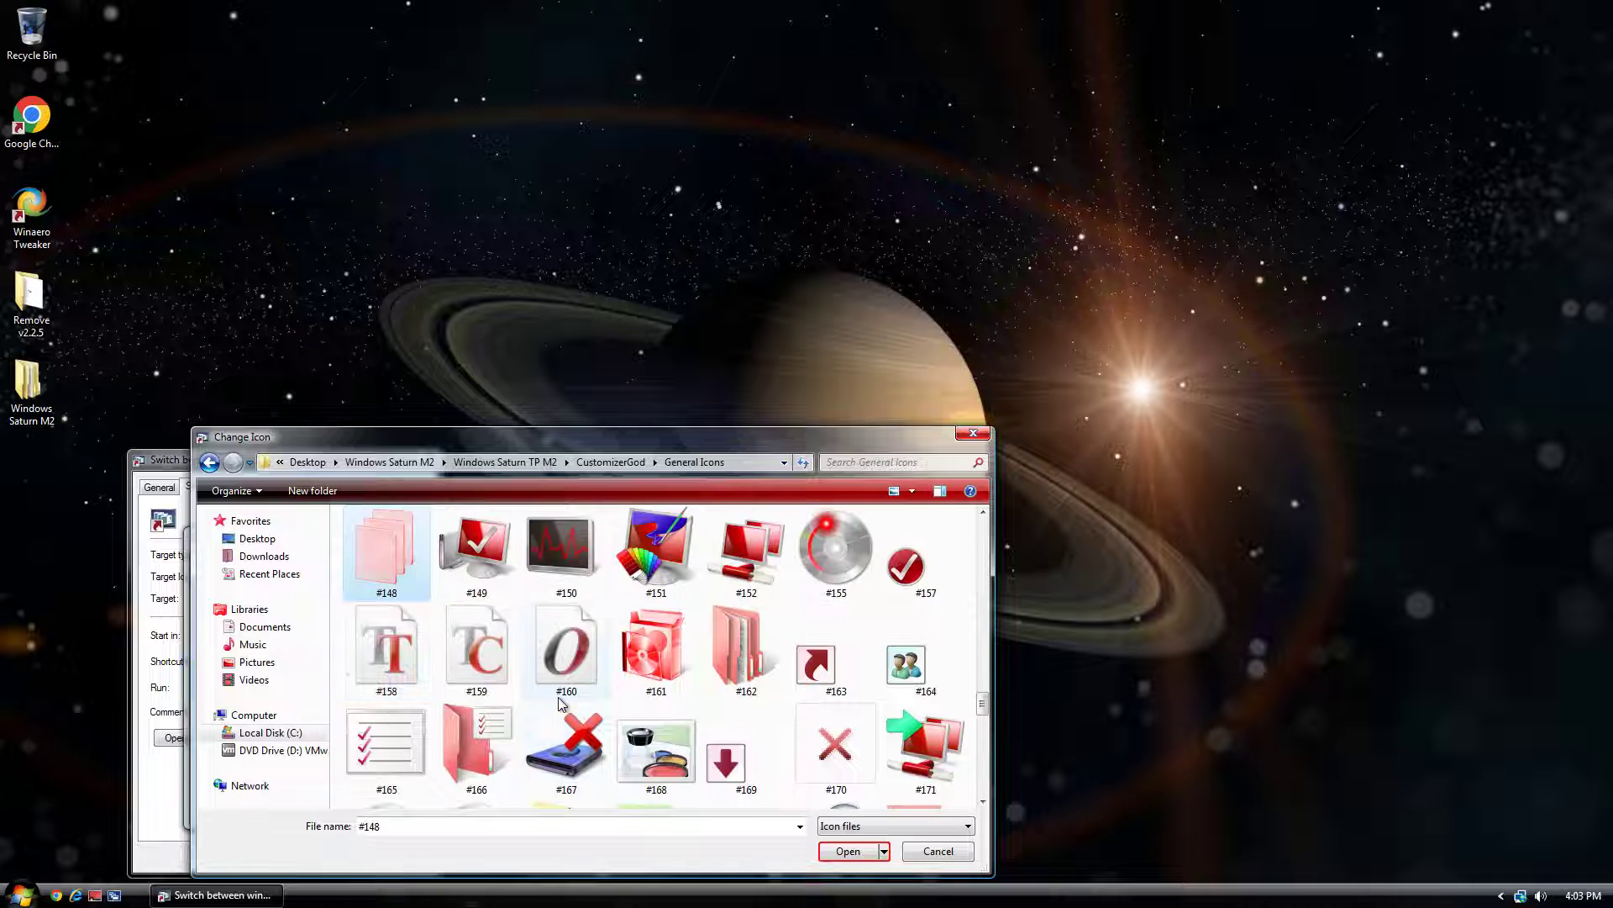
key("Up")
key("Up")
key("Up")
key("Up")
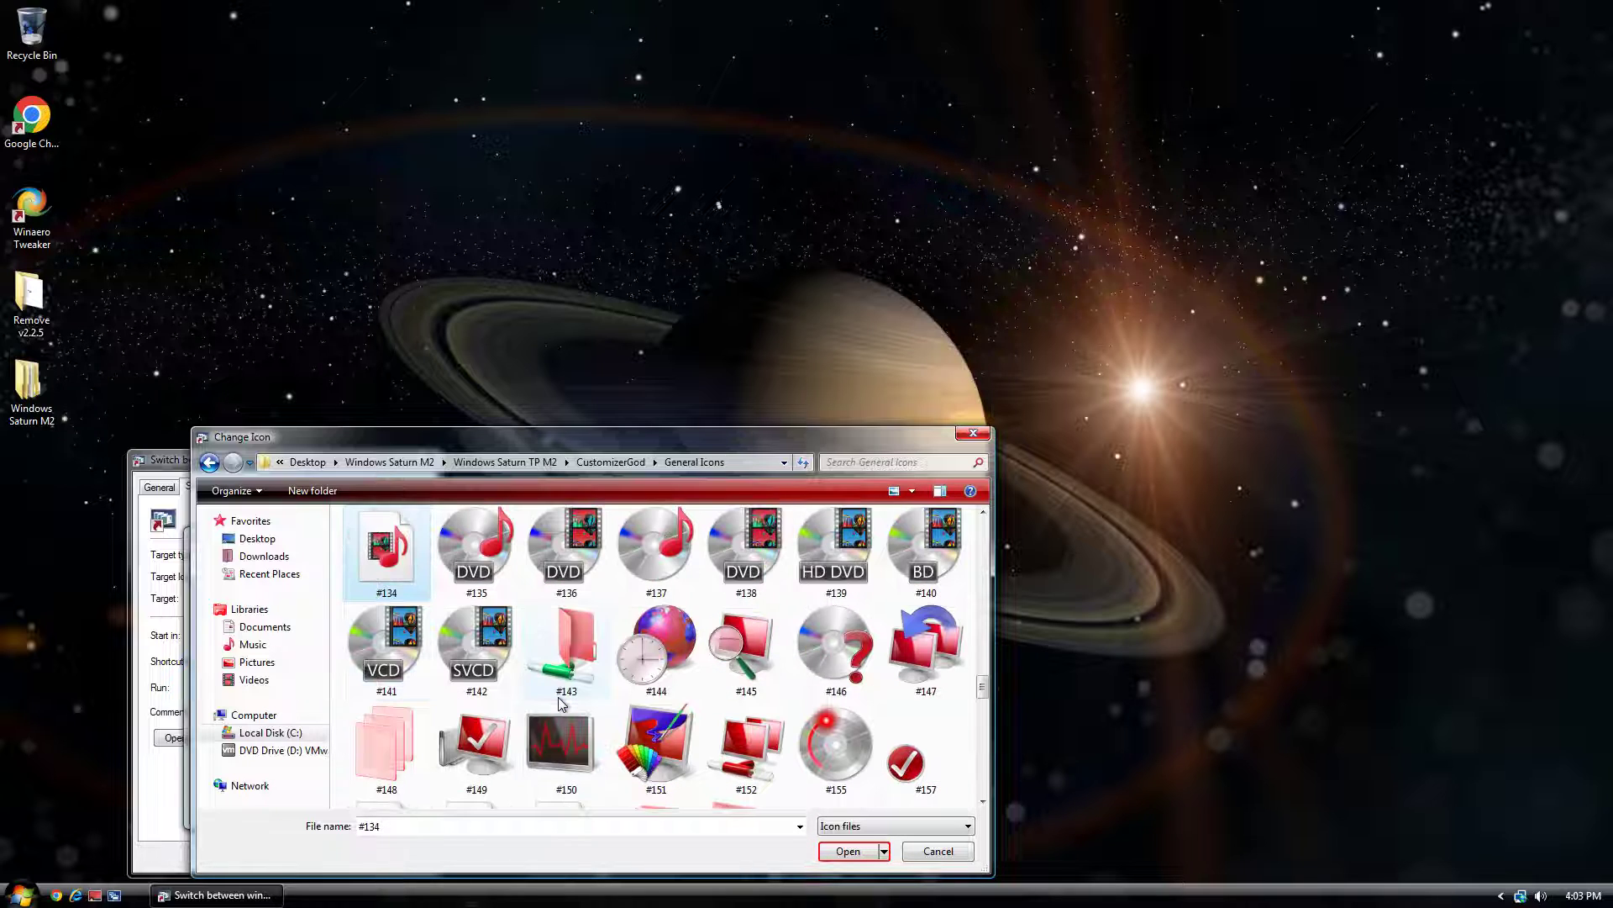
key("Up")
key("Up")
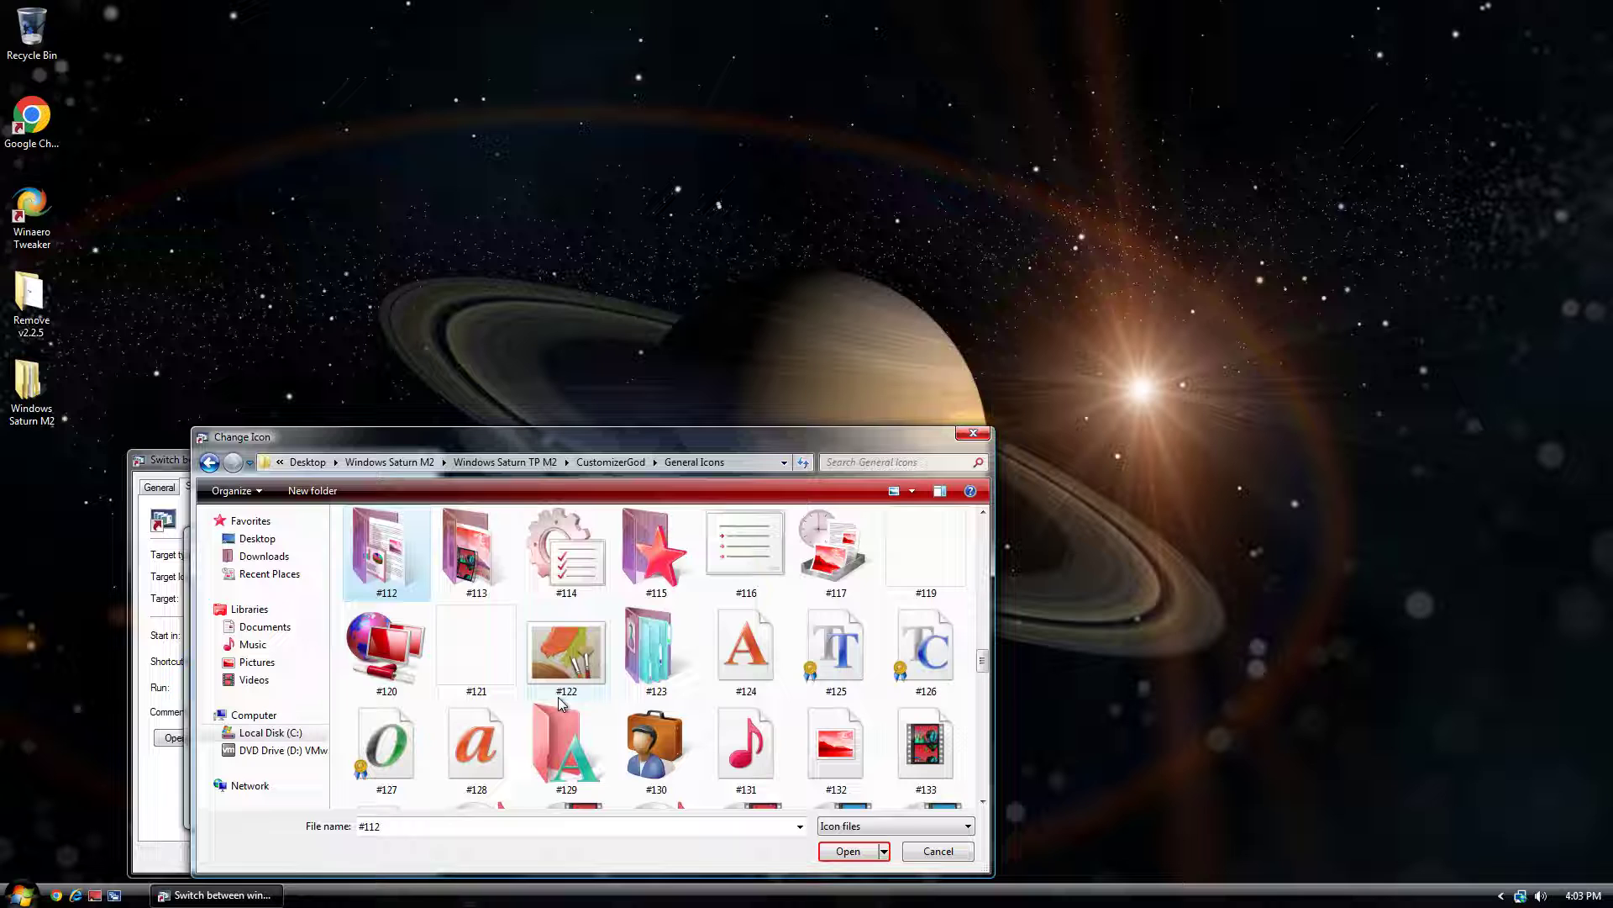
key("Up")
key("Up")
key("Up")
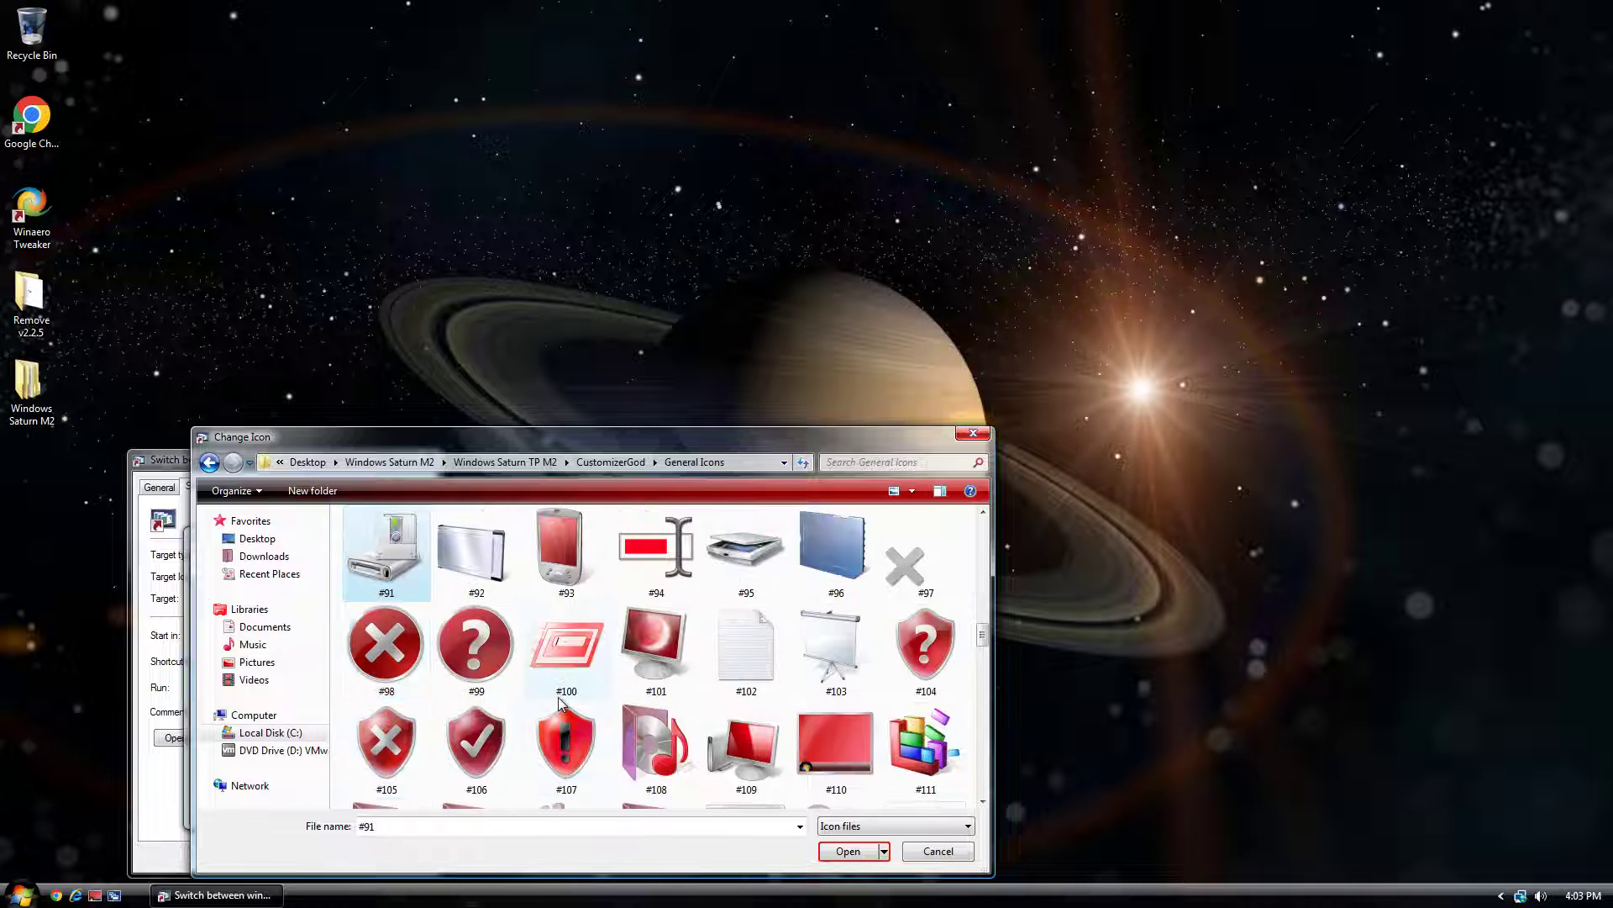
key("Up")
key("Up")
key("Up")
key("Up")
key("Up")
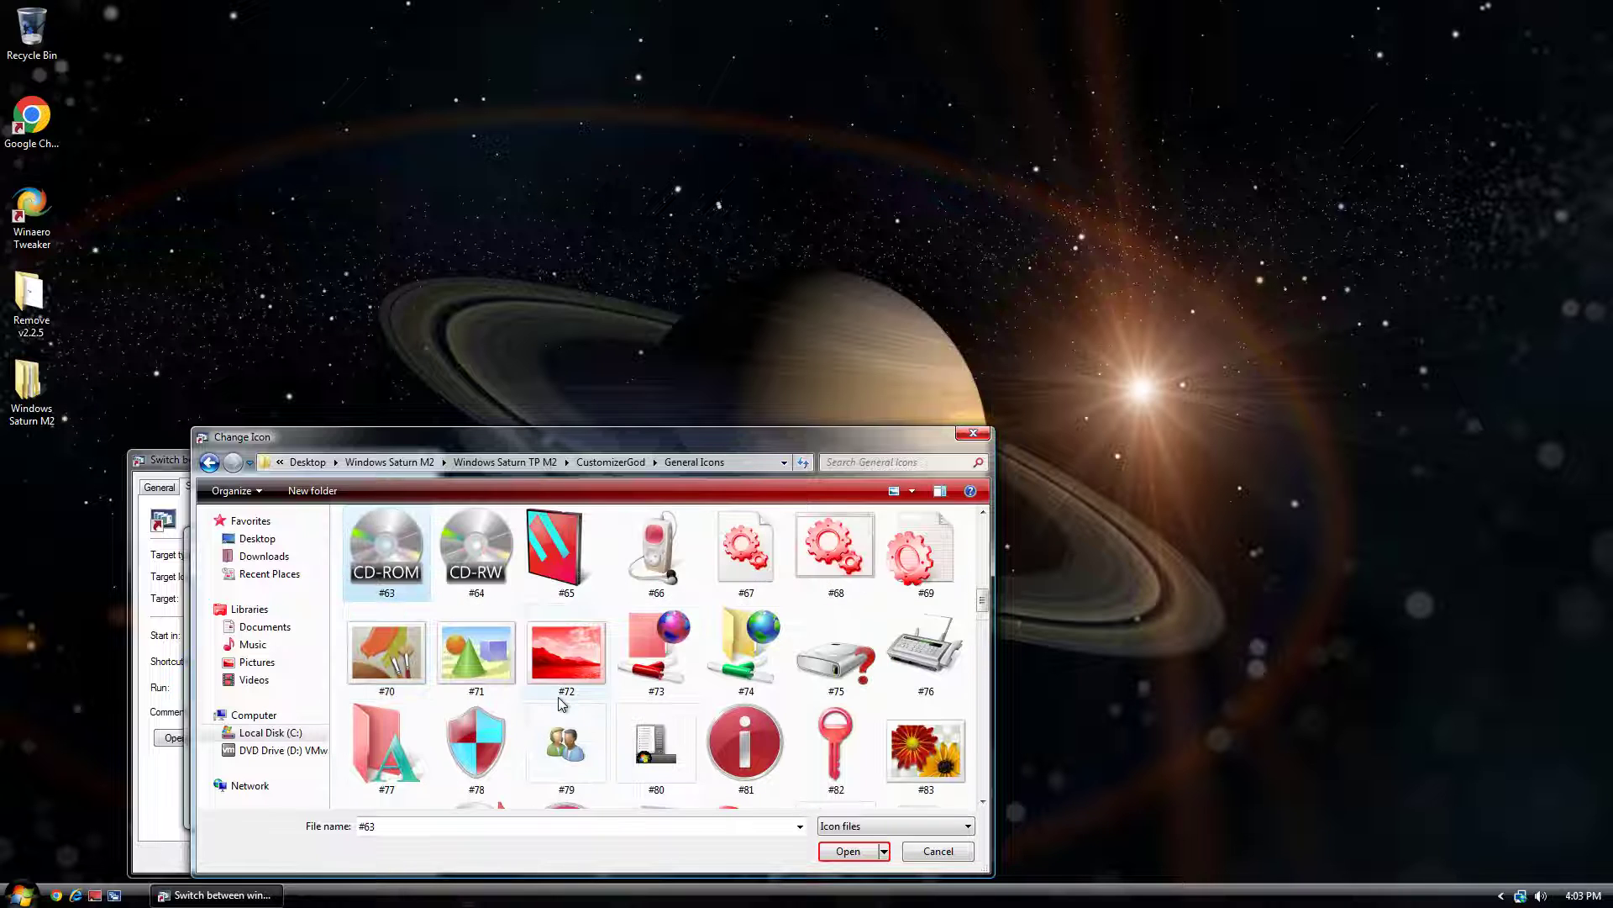
key("Up")
key("Up")
key("Up")
key("Up")
key("Up")
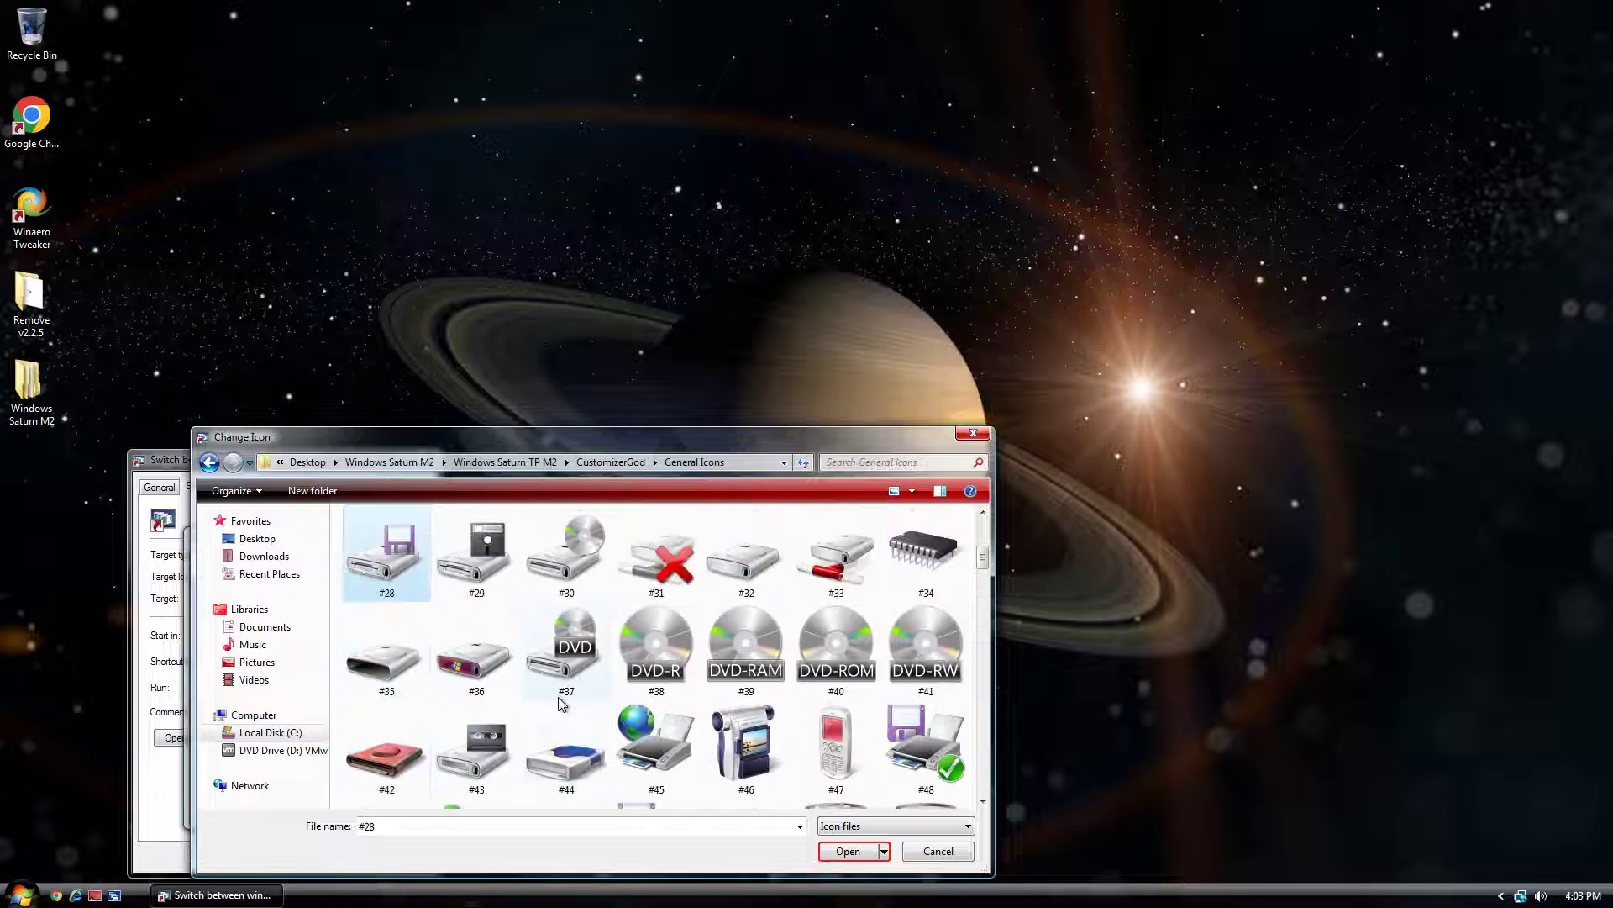
key("Up")
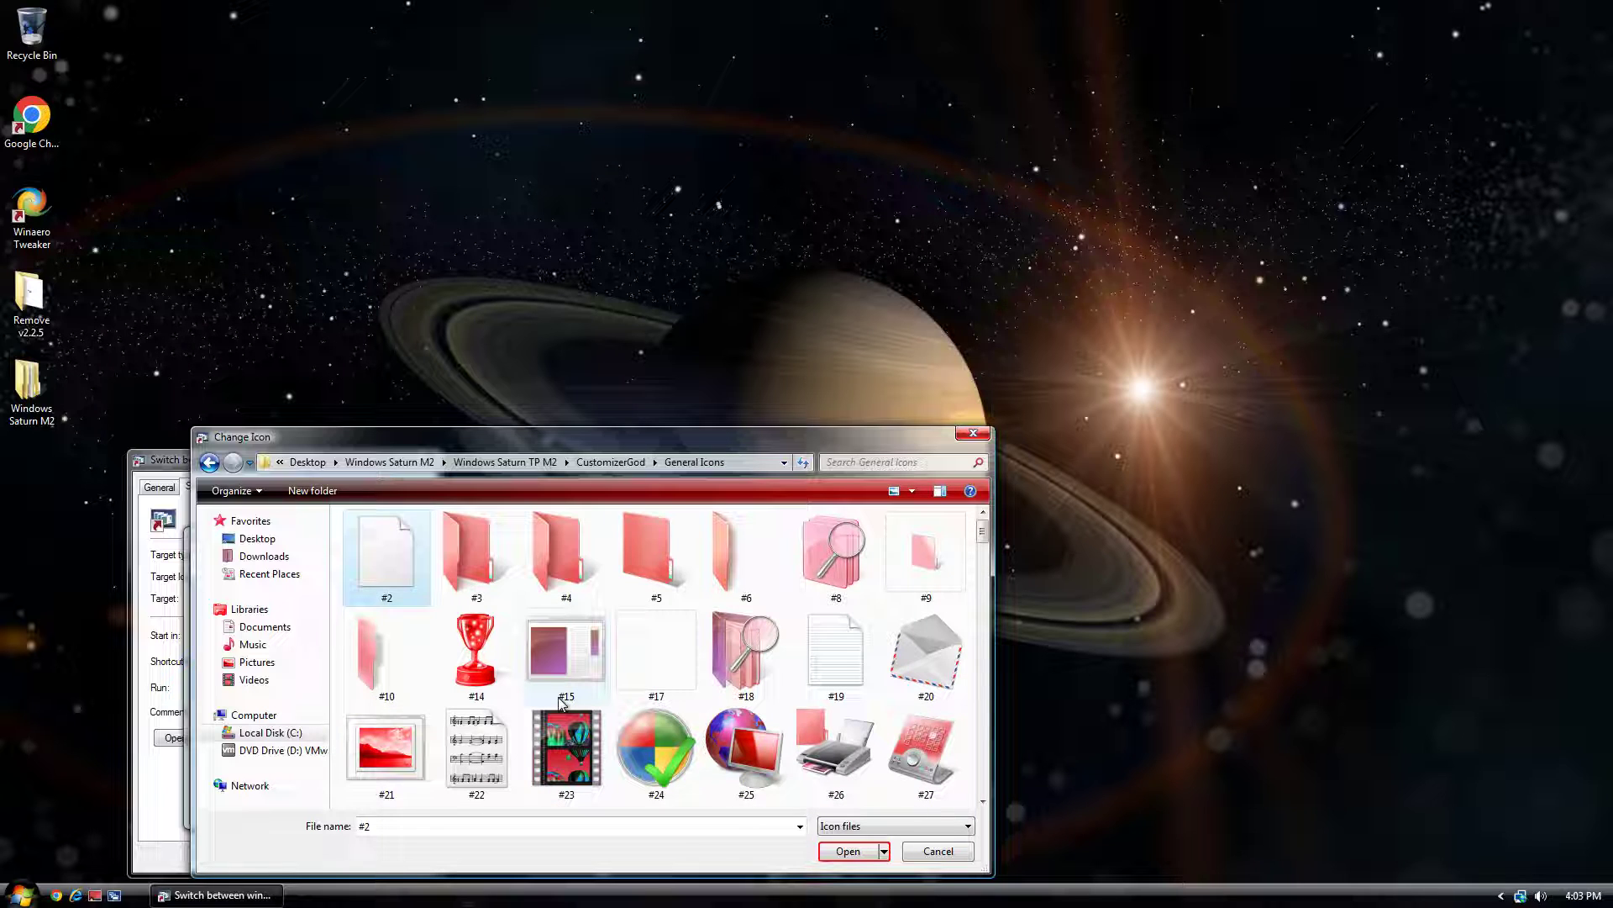
Look through the General Icons folder again from the first row down to #1021 for the window-switcher icon
key("Down")
key("Down")
key("Down")
key("Down")
key("Down")
key("Down")
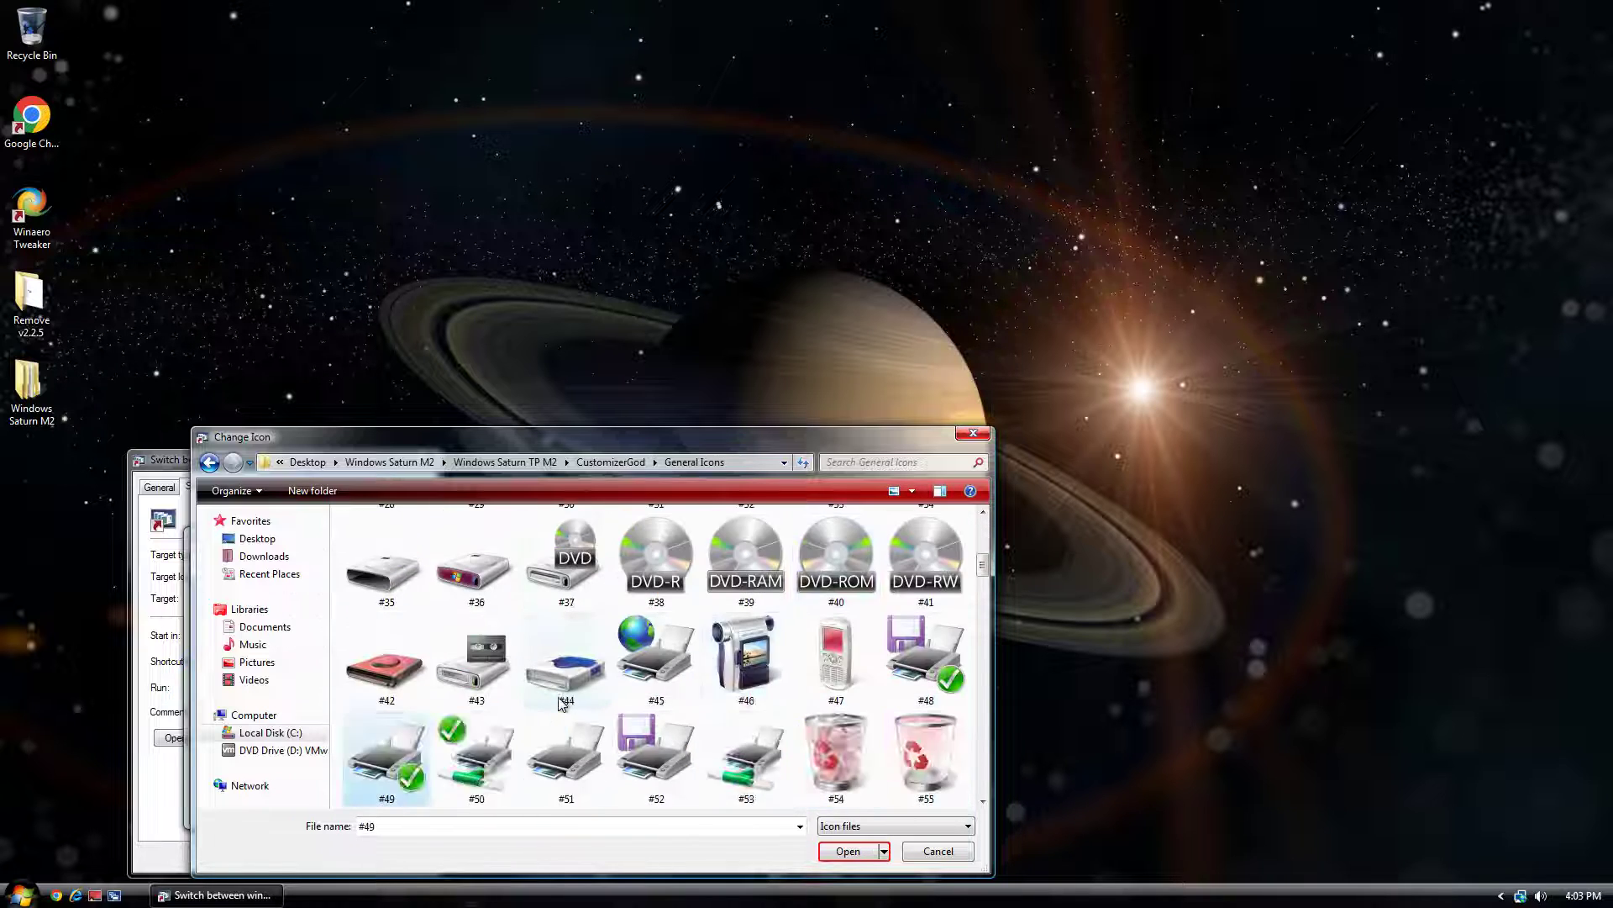
key("Down")
key("Right")
key("Right")
key("Right")
key("Right")
key("Right")
key("Right")
key("Right")
key("Right")
key("Right")
key("Right")
key("Right")
key("Down")
key("Down")
key("Down")
key("Down")
key("Down")
key("Down")
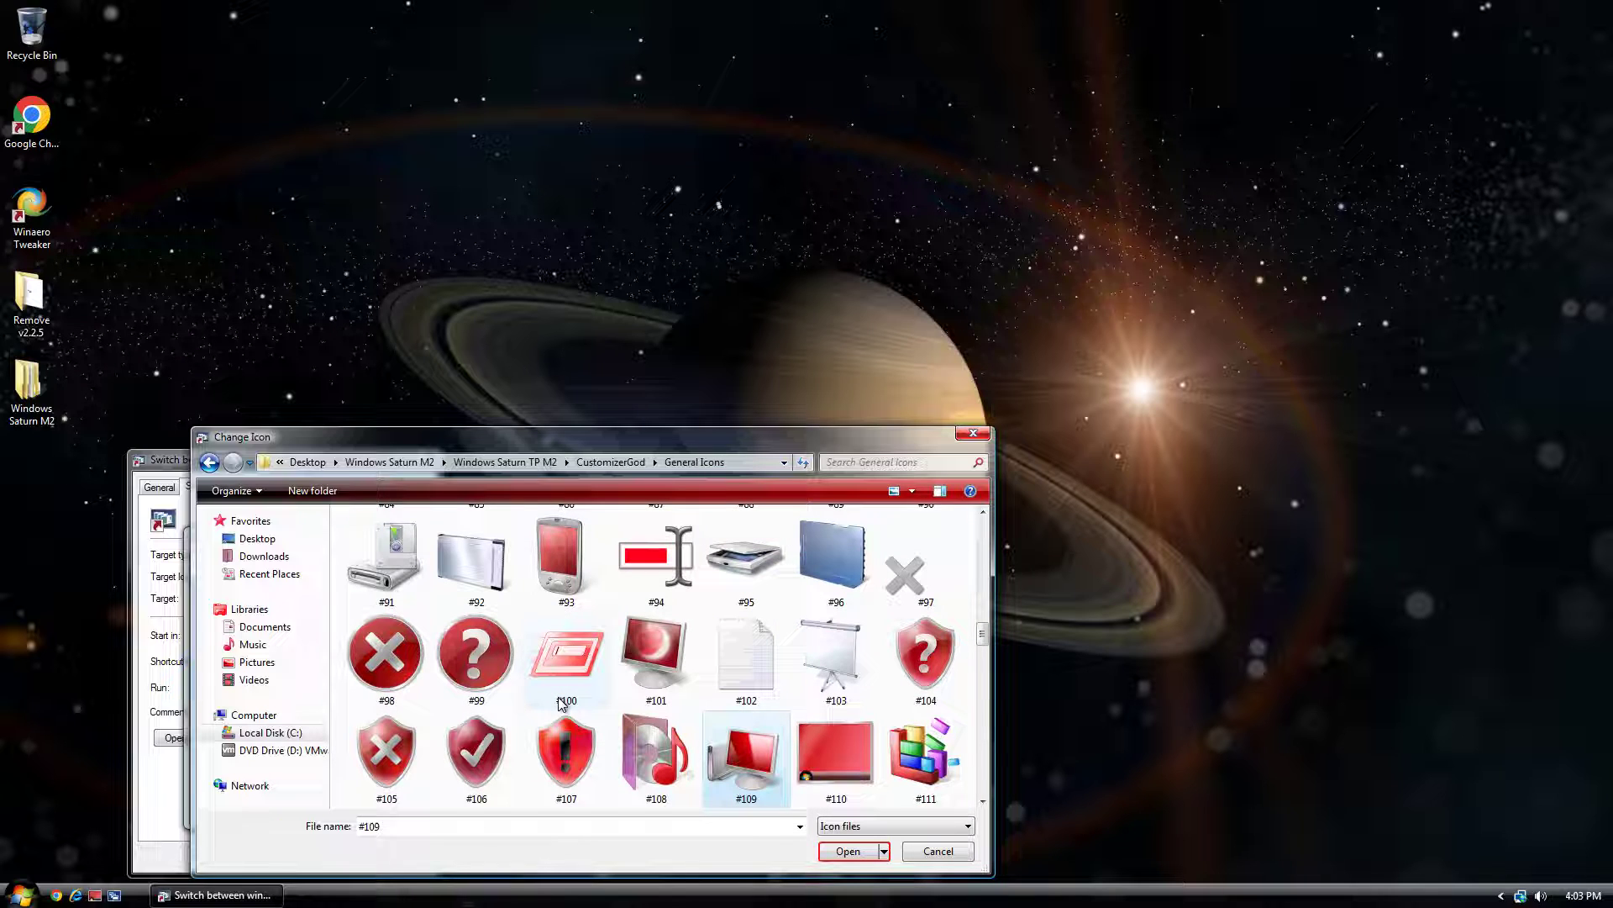
key("Down")
key("Down")
key("Up")
key("Up")
key("Down")
key("Down")
key("Down")
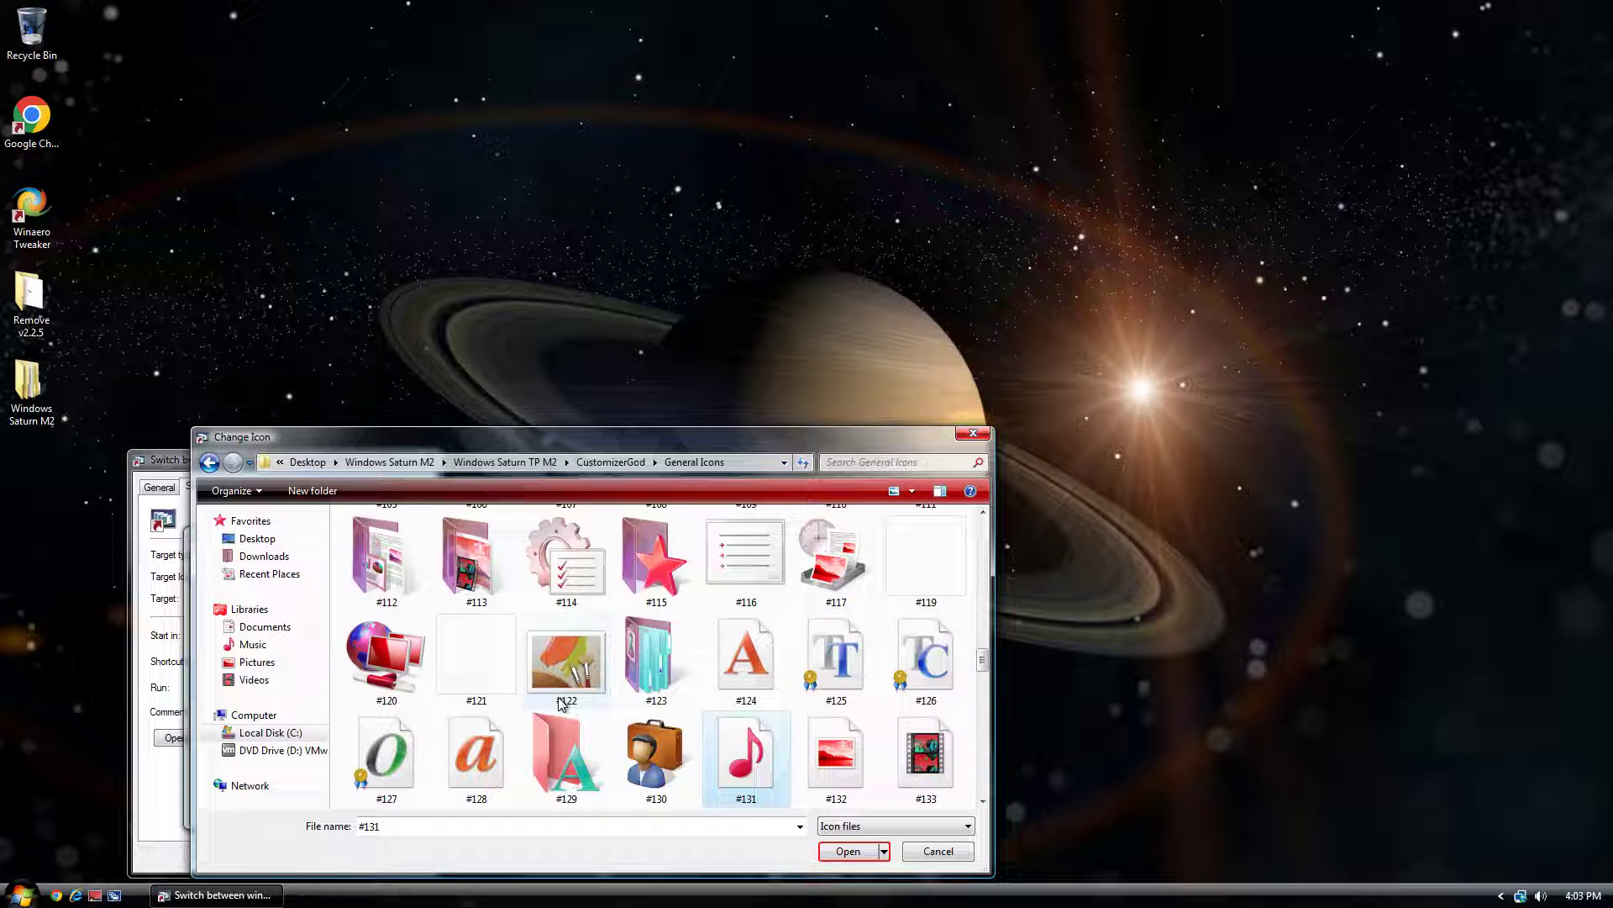
key("Down")
key("Down")
key("Down")
key("Left")
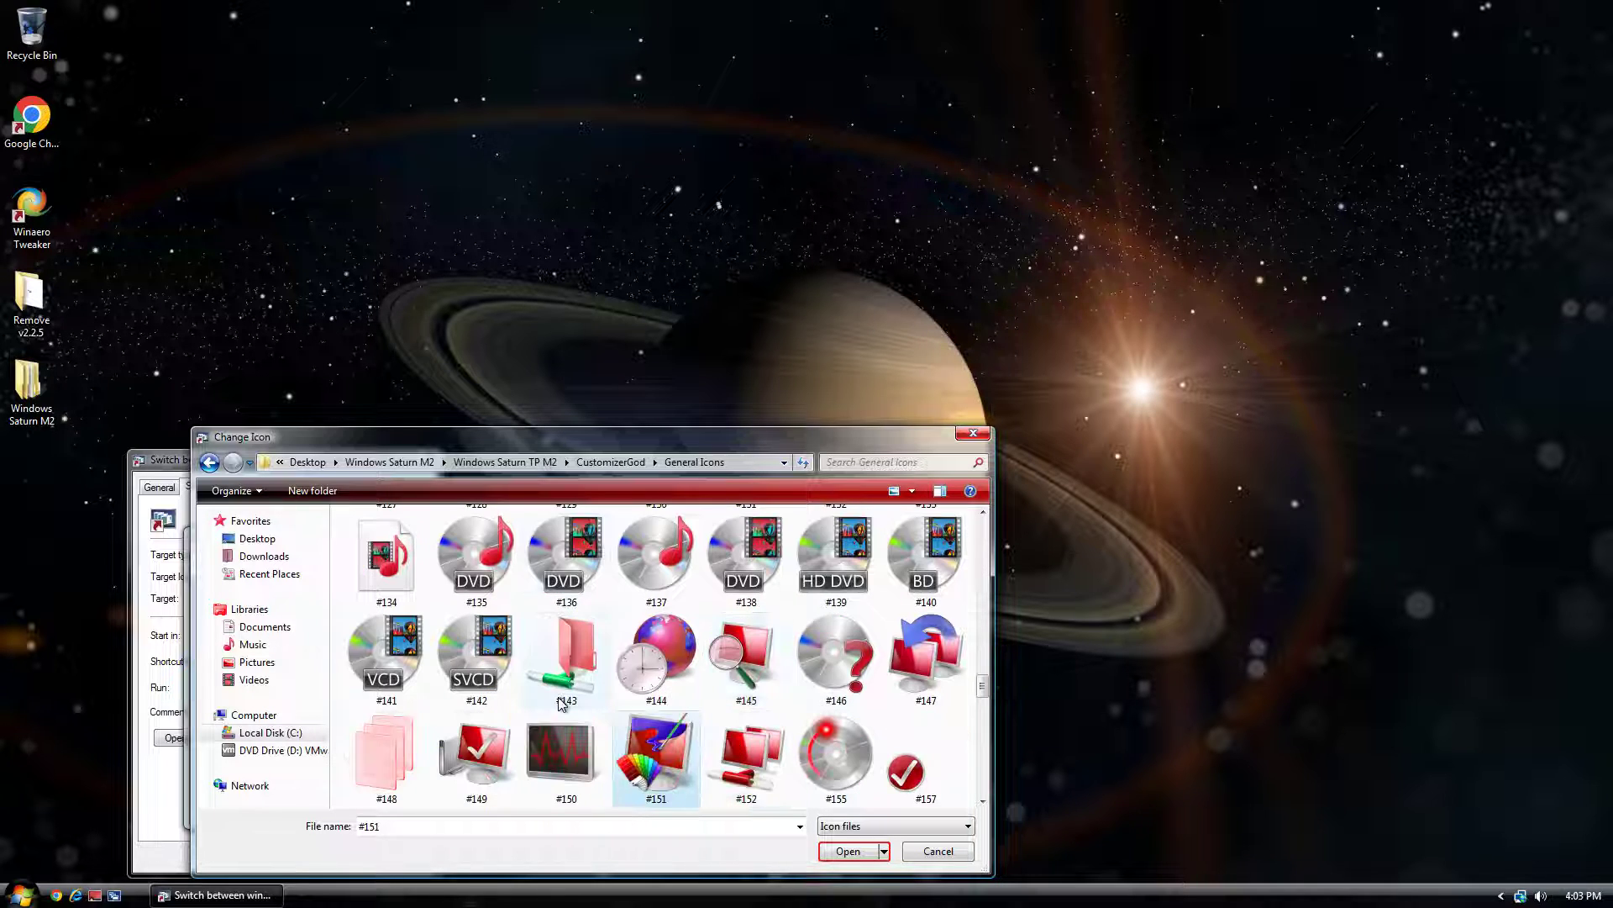
key("Down")
key("Left")
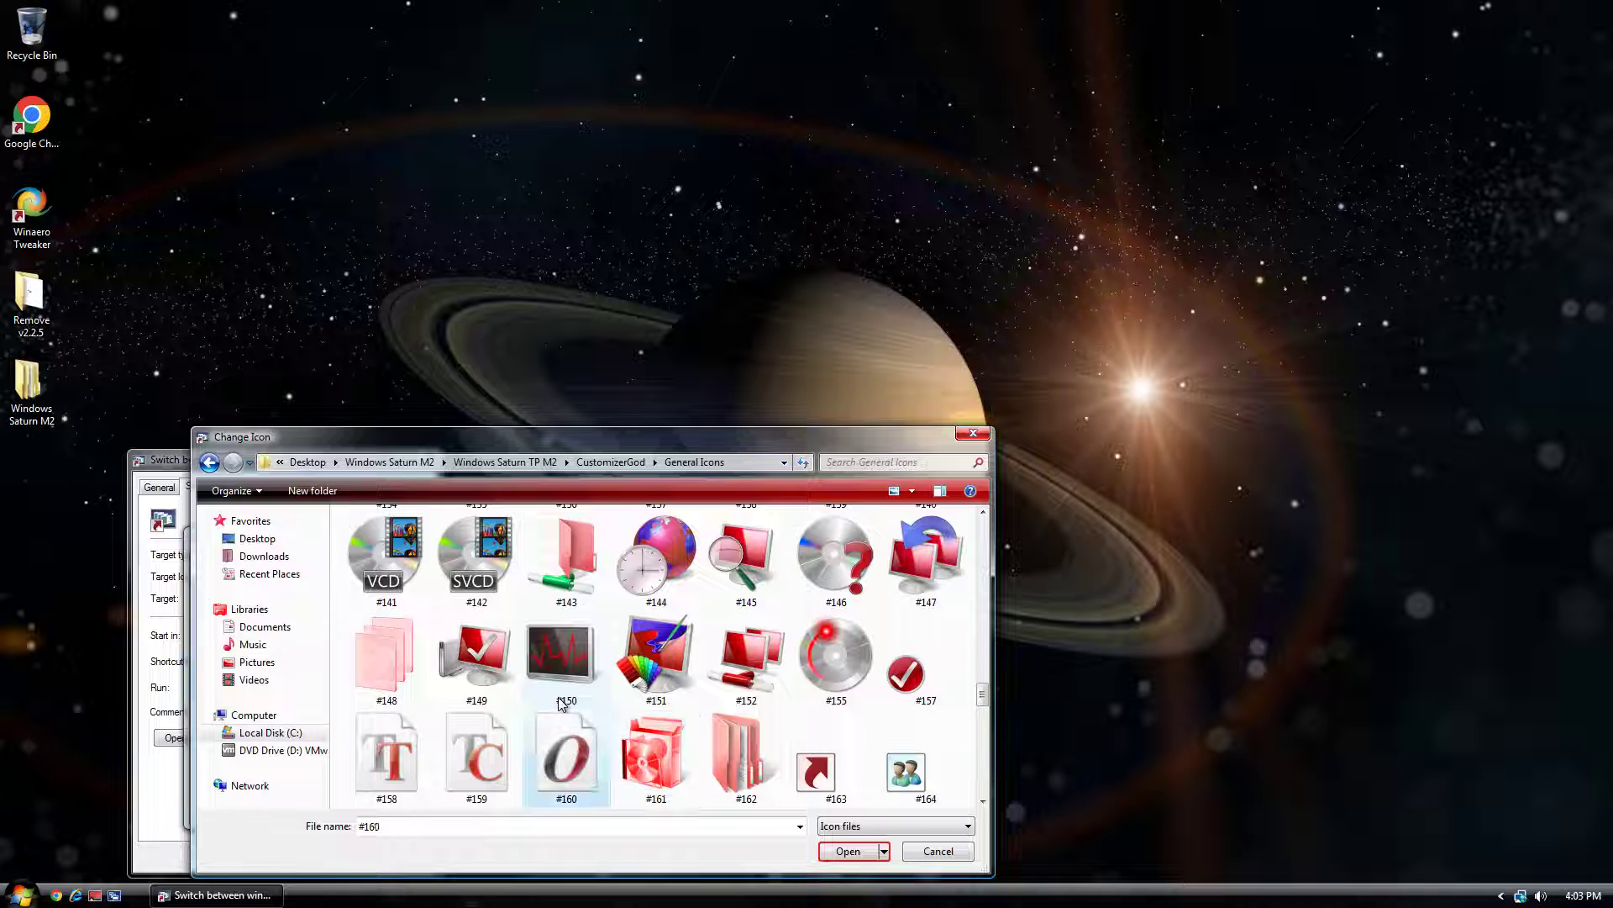
key("Down")
key("Down")
key("Down")
key("Down")
key("Down")
key("Down")
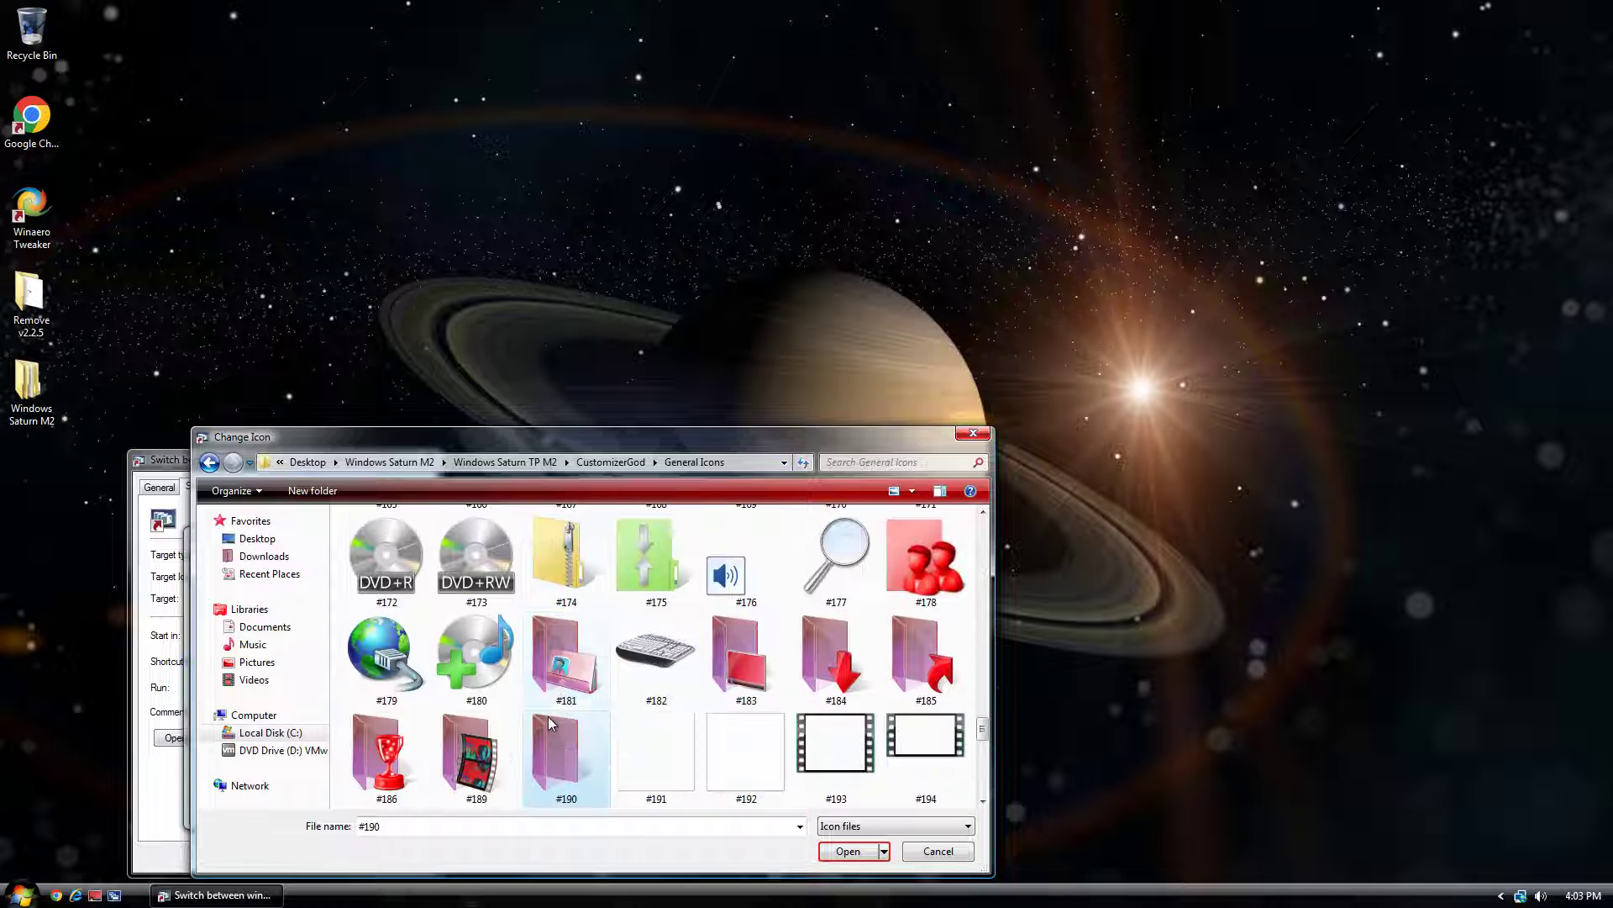
key("Down")
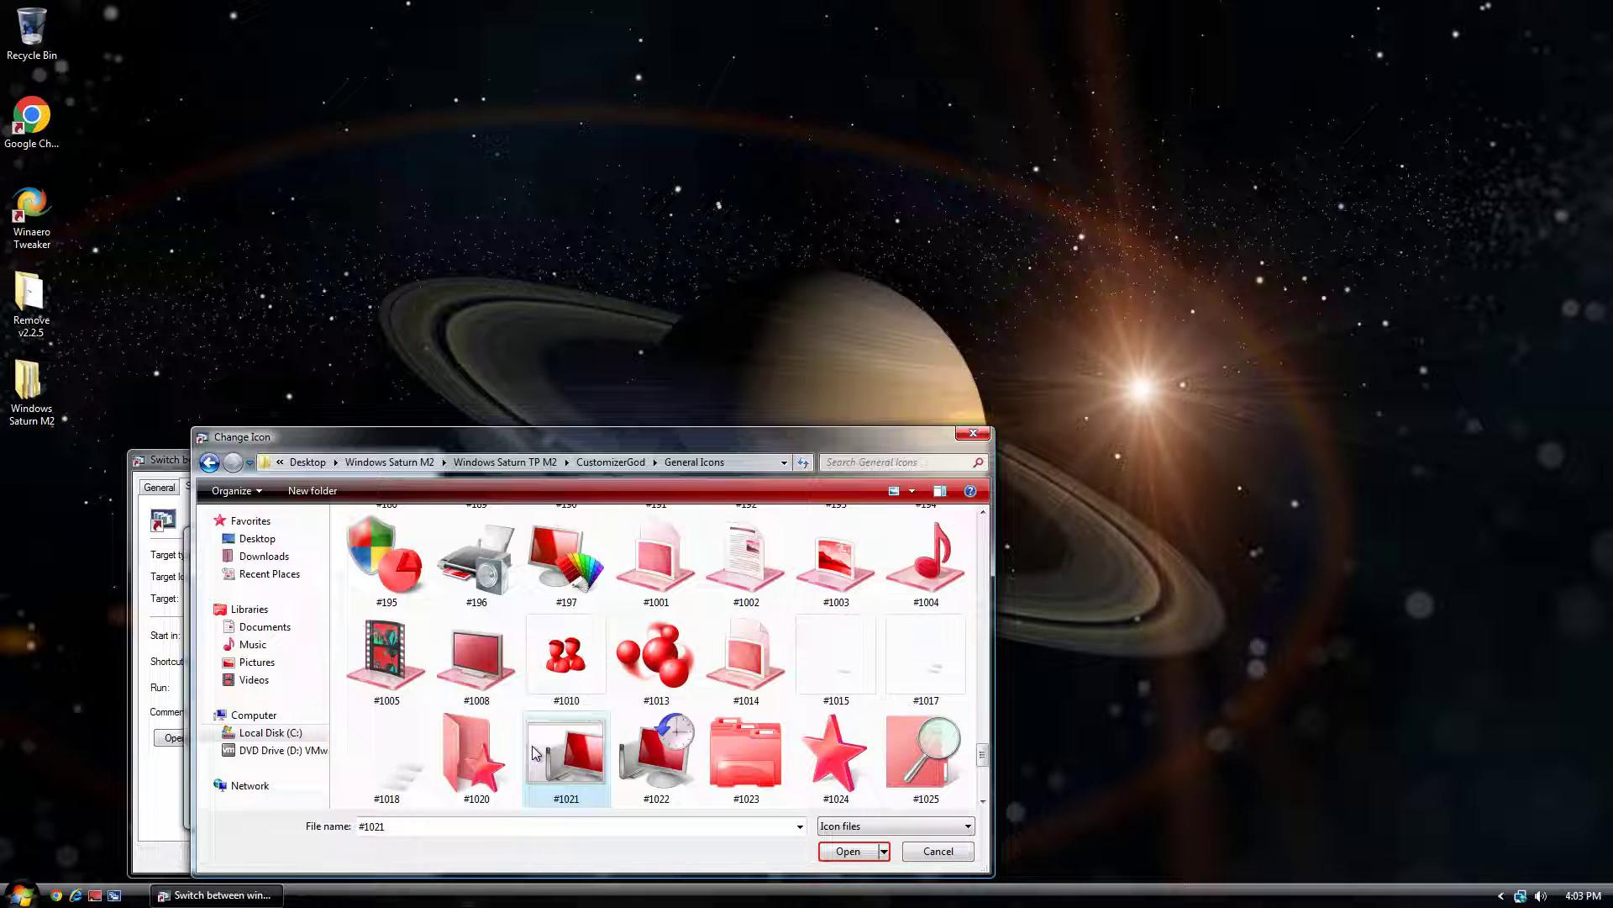
Set SHIDI_FLIP3D from General Icons as the Switch between windows shortcut's icon and save its properties
key("Down")
key("Down")
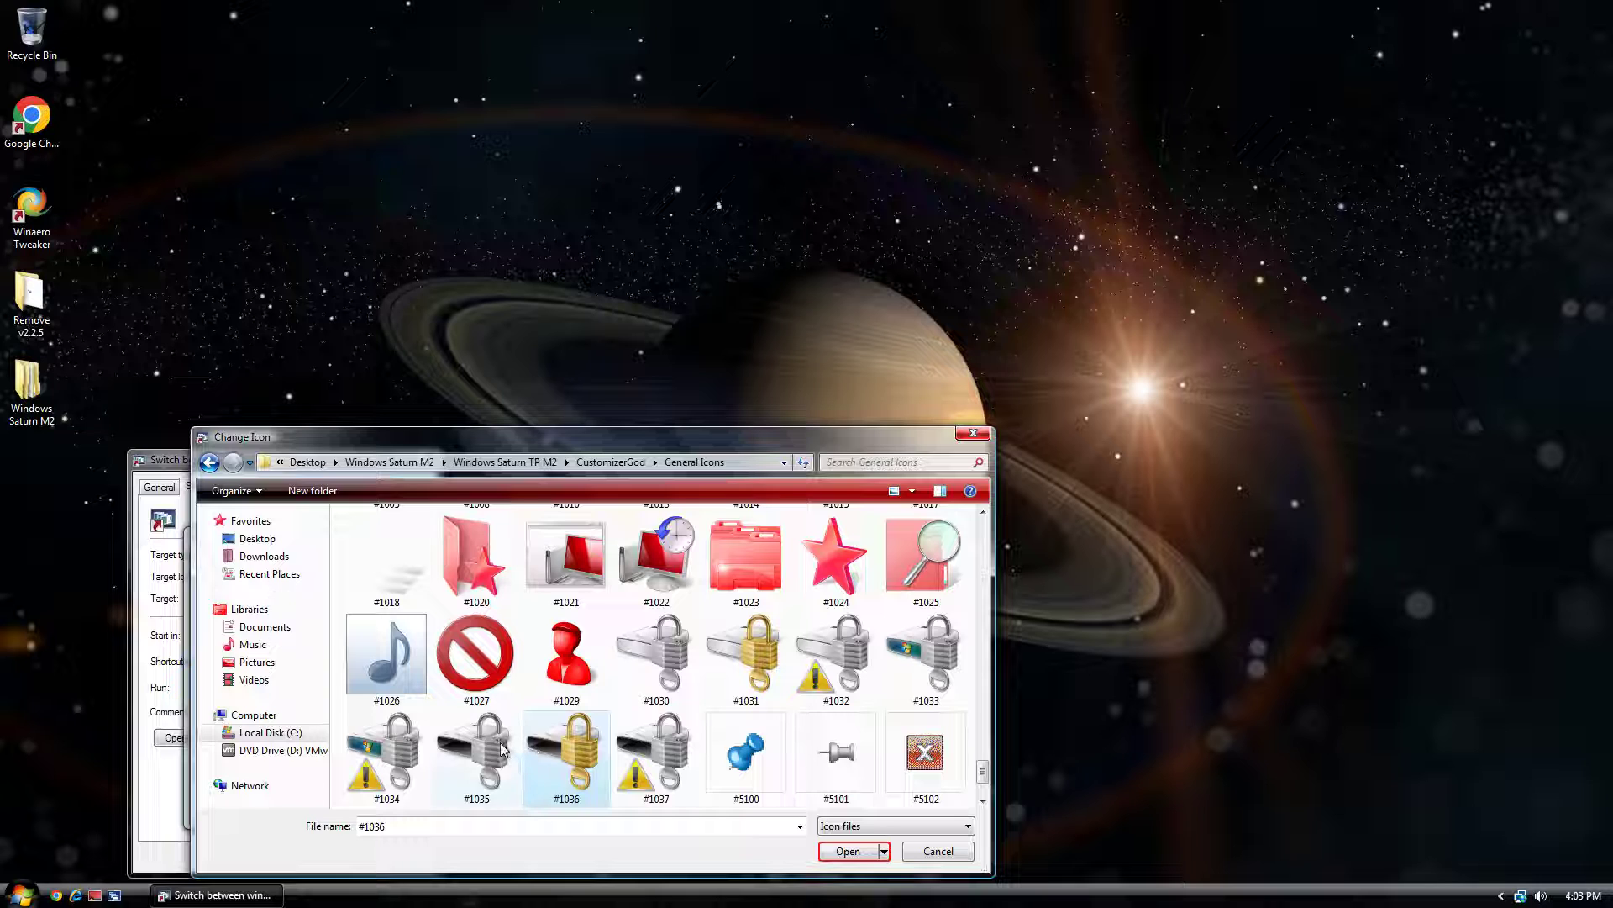
key("Down")
key("Left")
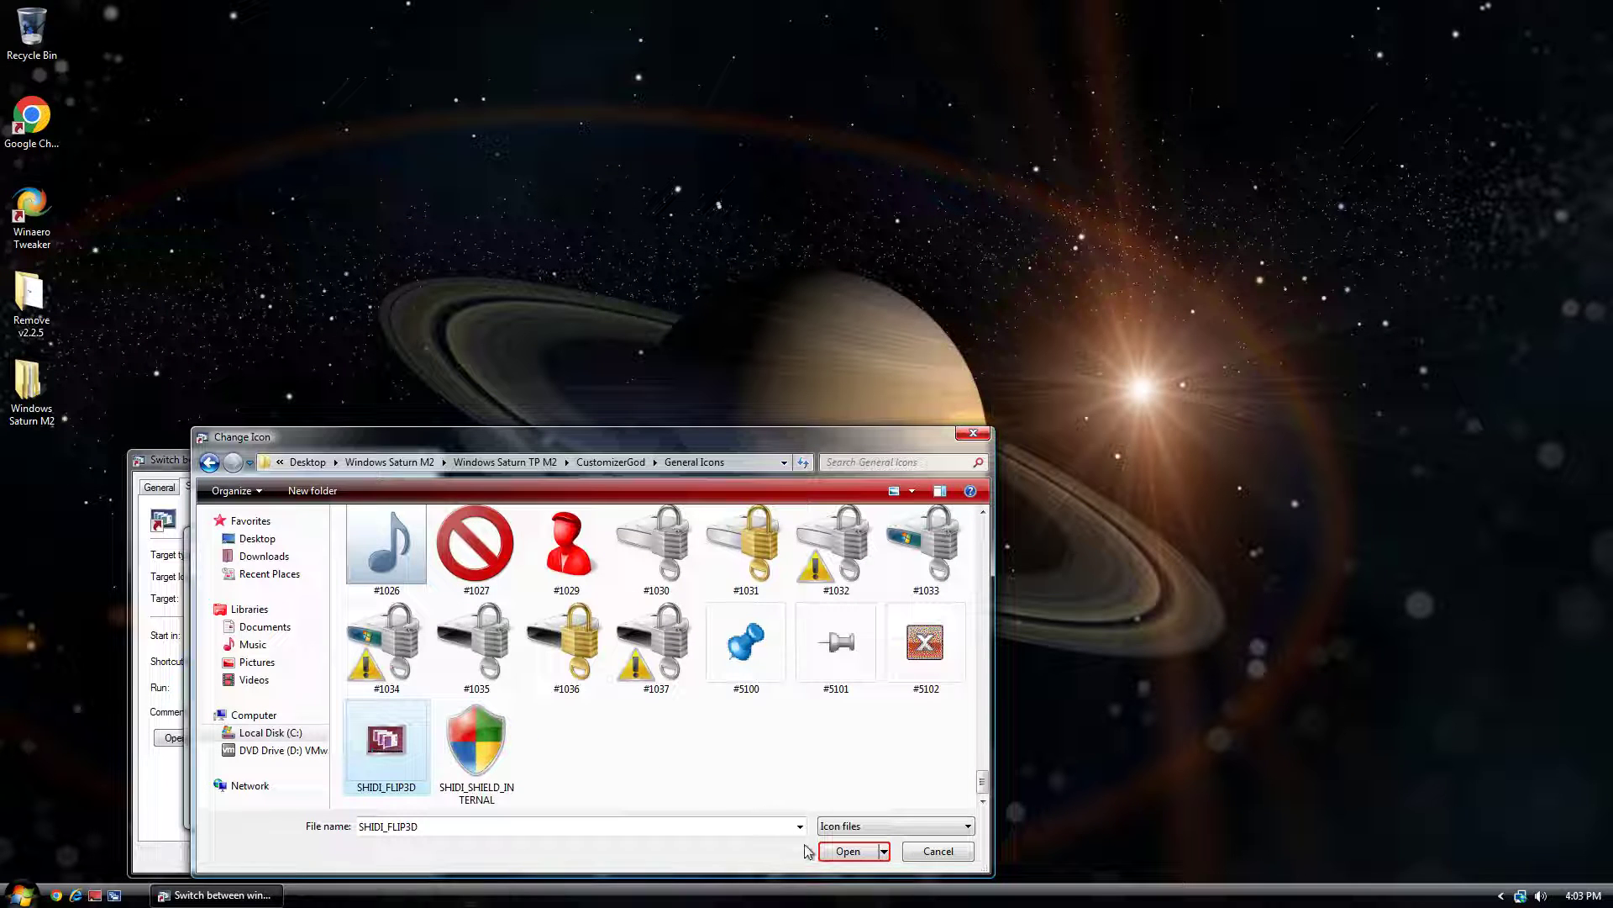
left_click(848, 851)
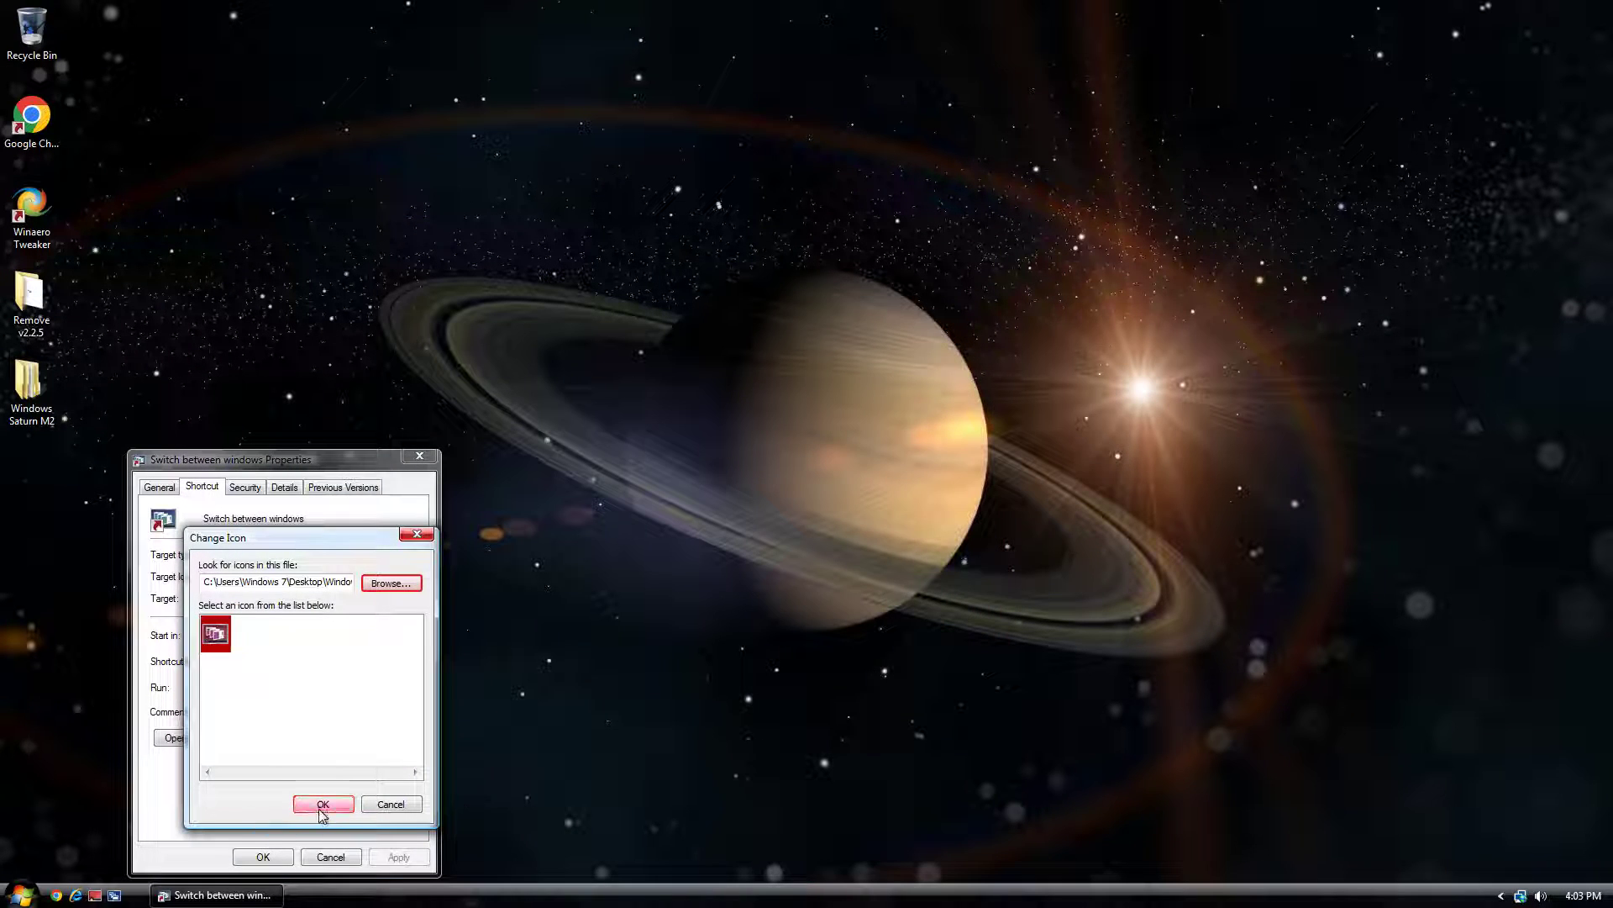
left_click(322, 805)
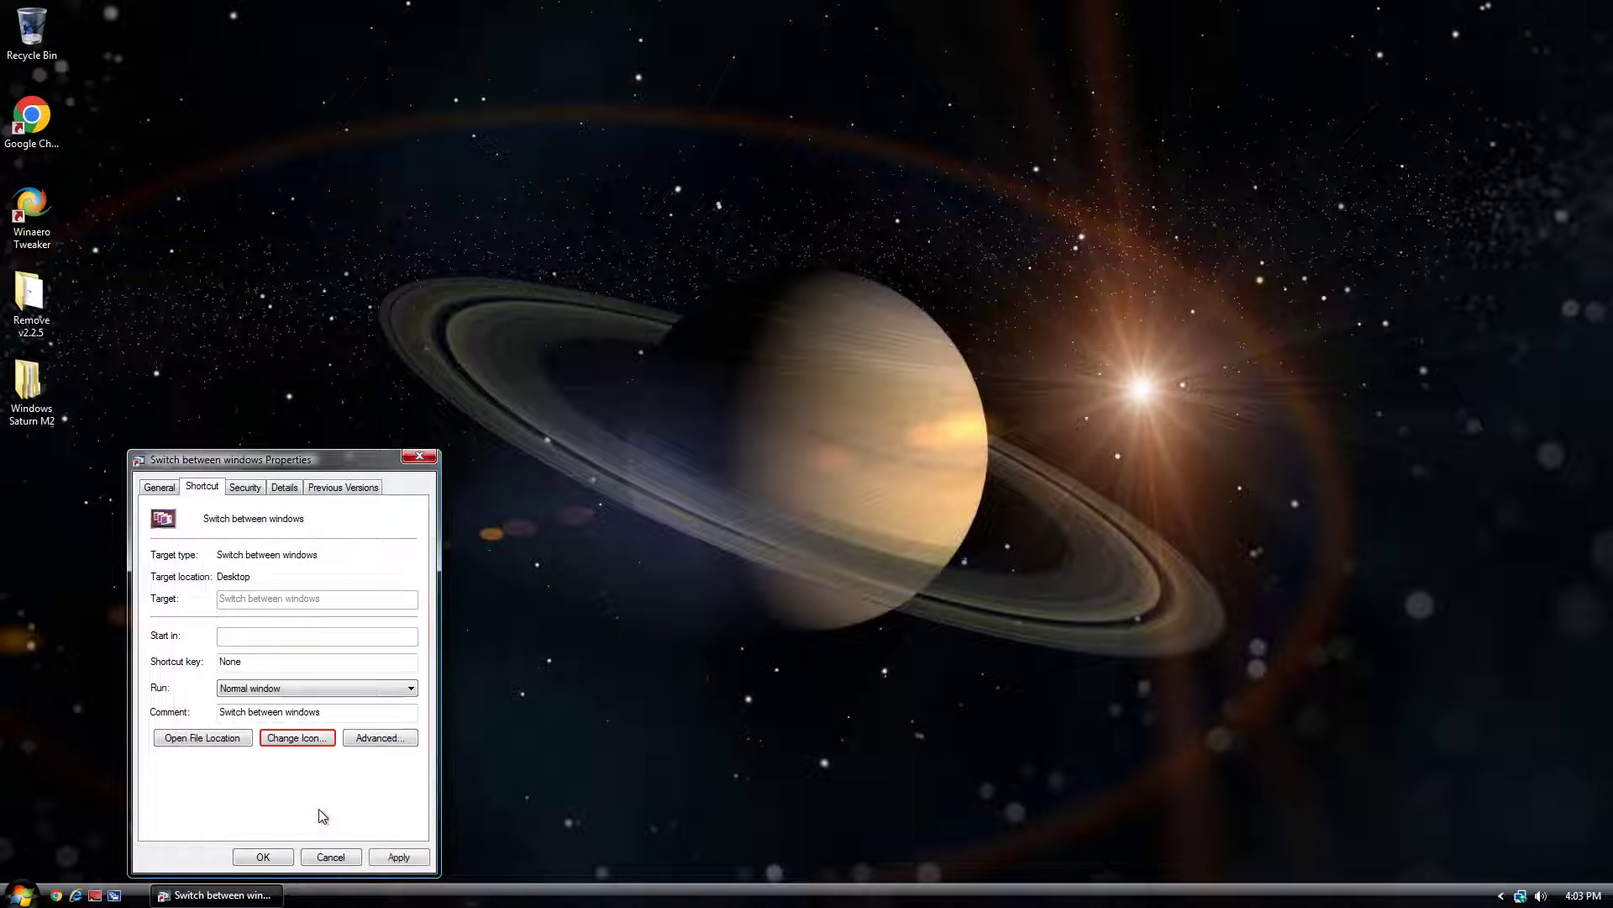
left_click(263, 856)
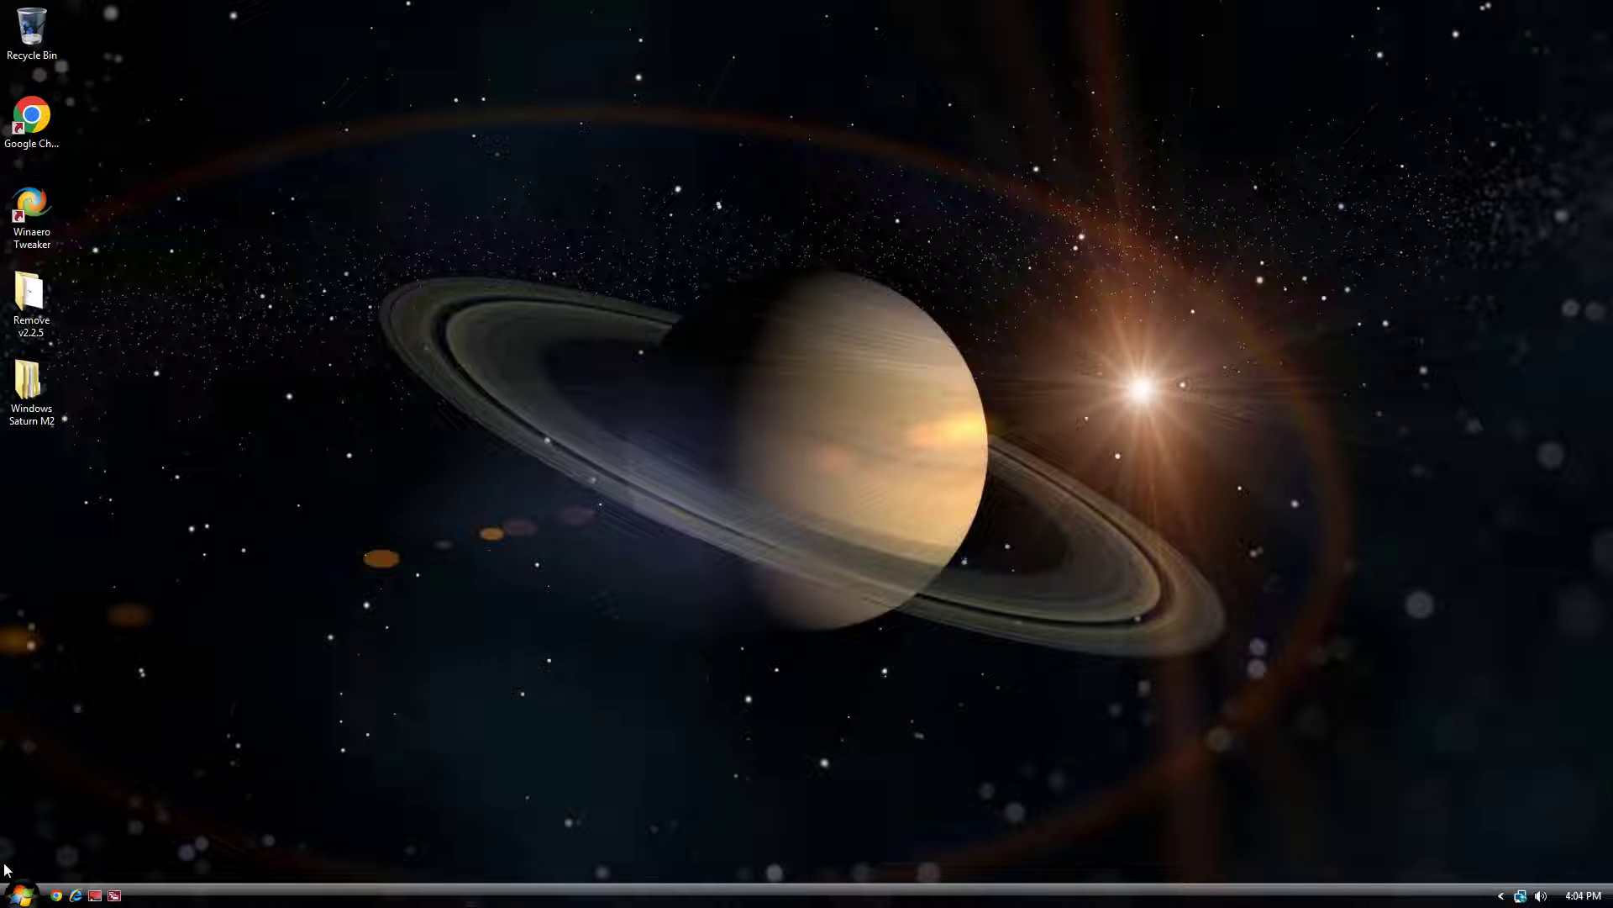
Open the Computer window and go to the Desktop location
left_click(19, 894)
left_click(264, 699)
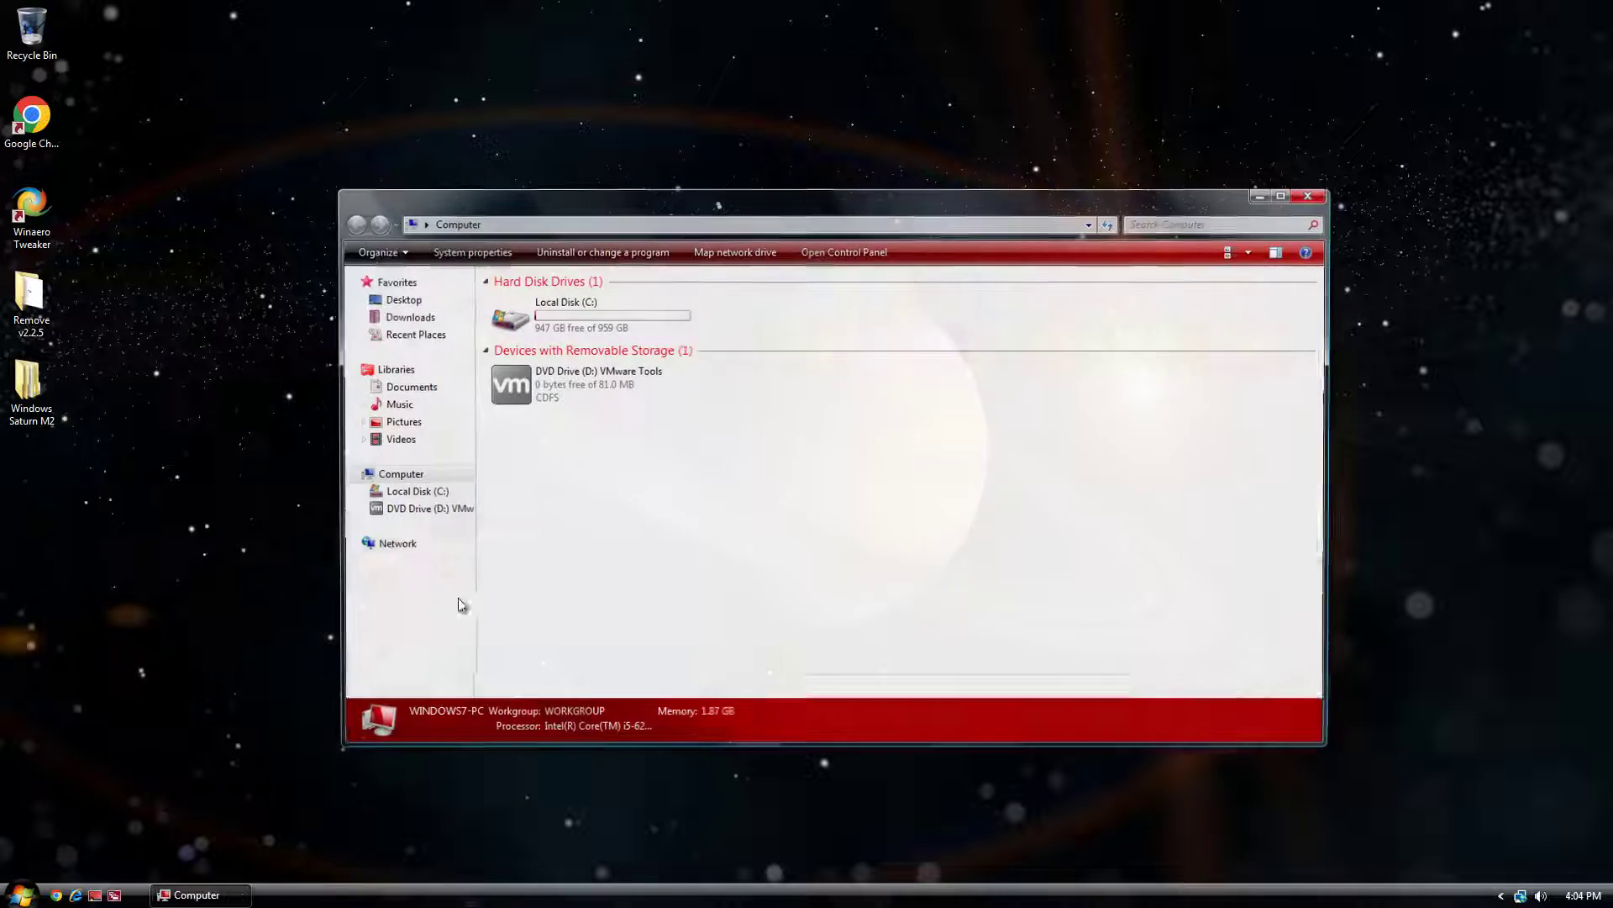
left_click(399, 299)
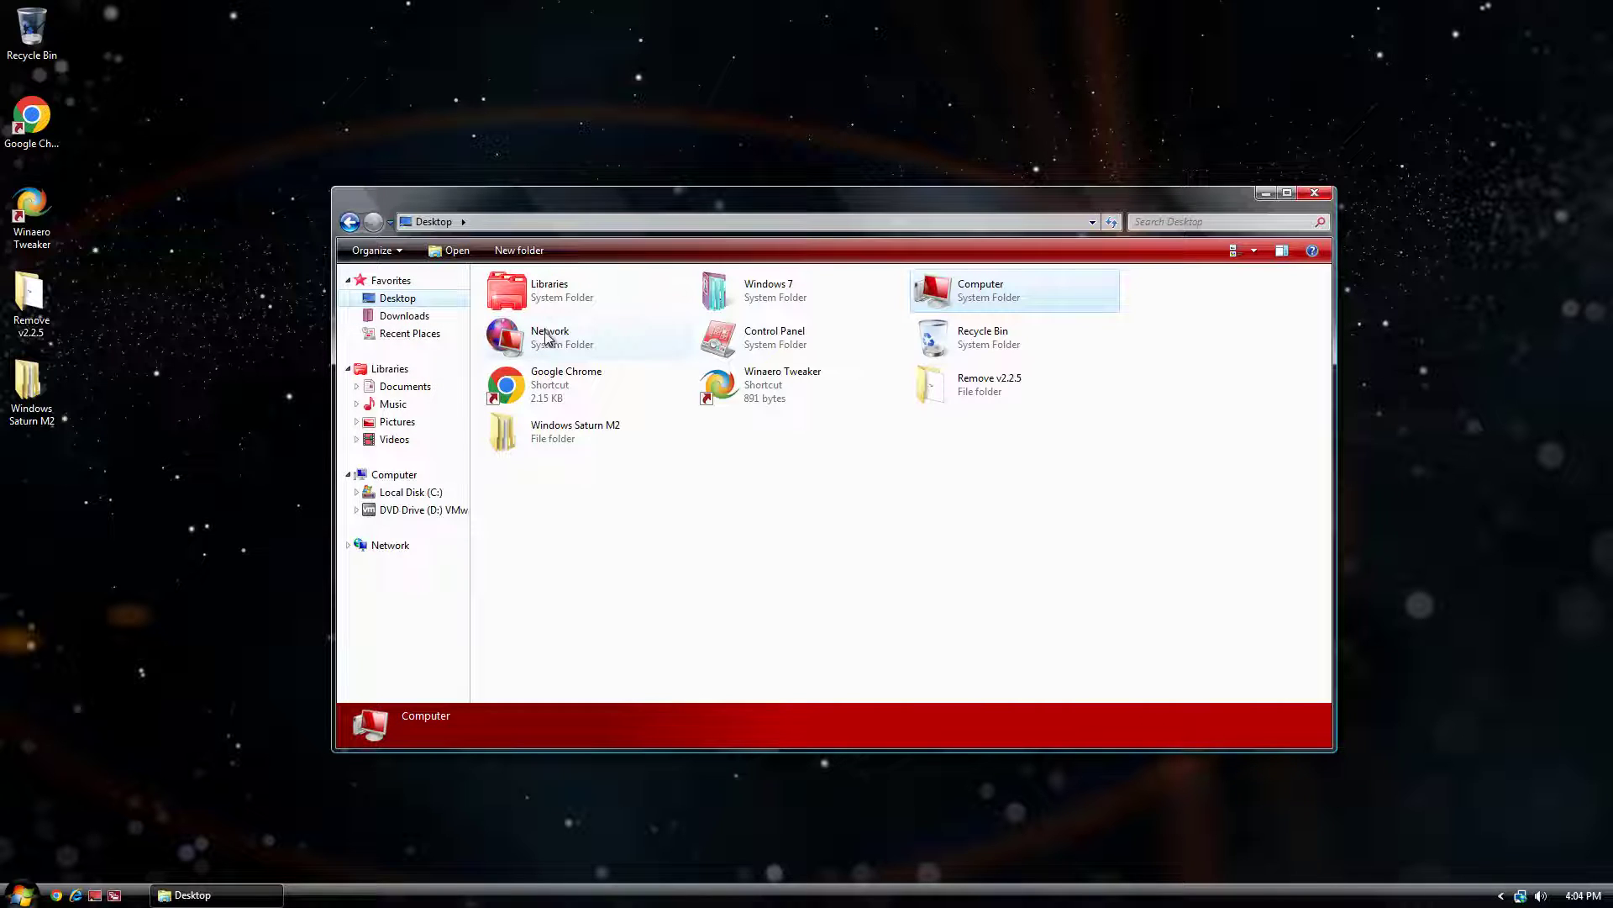
Check the shortcut properties of the Desktop entry in Favorites and close them without changes
right_click(416, 299)
left_click(461, 516)
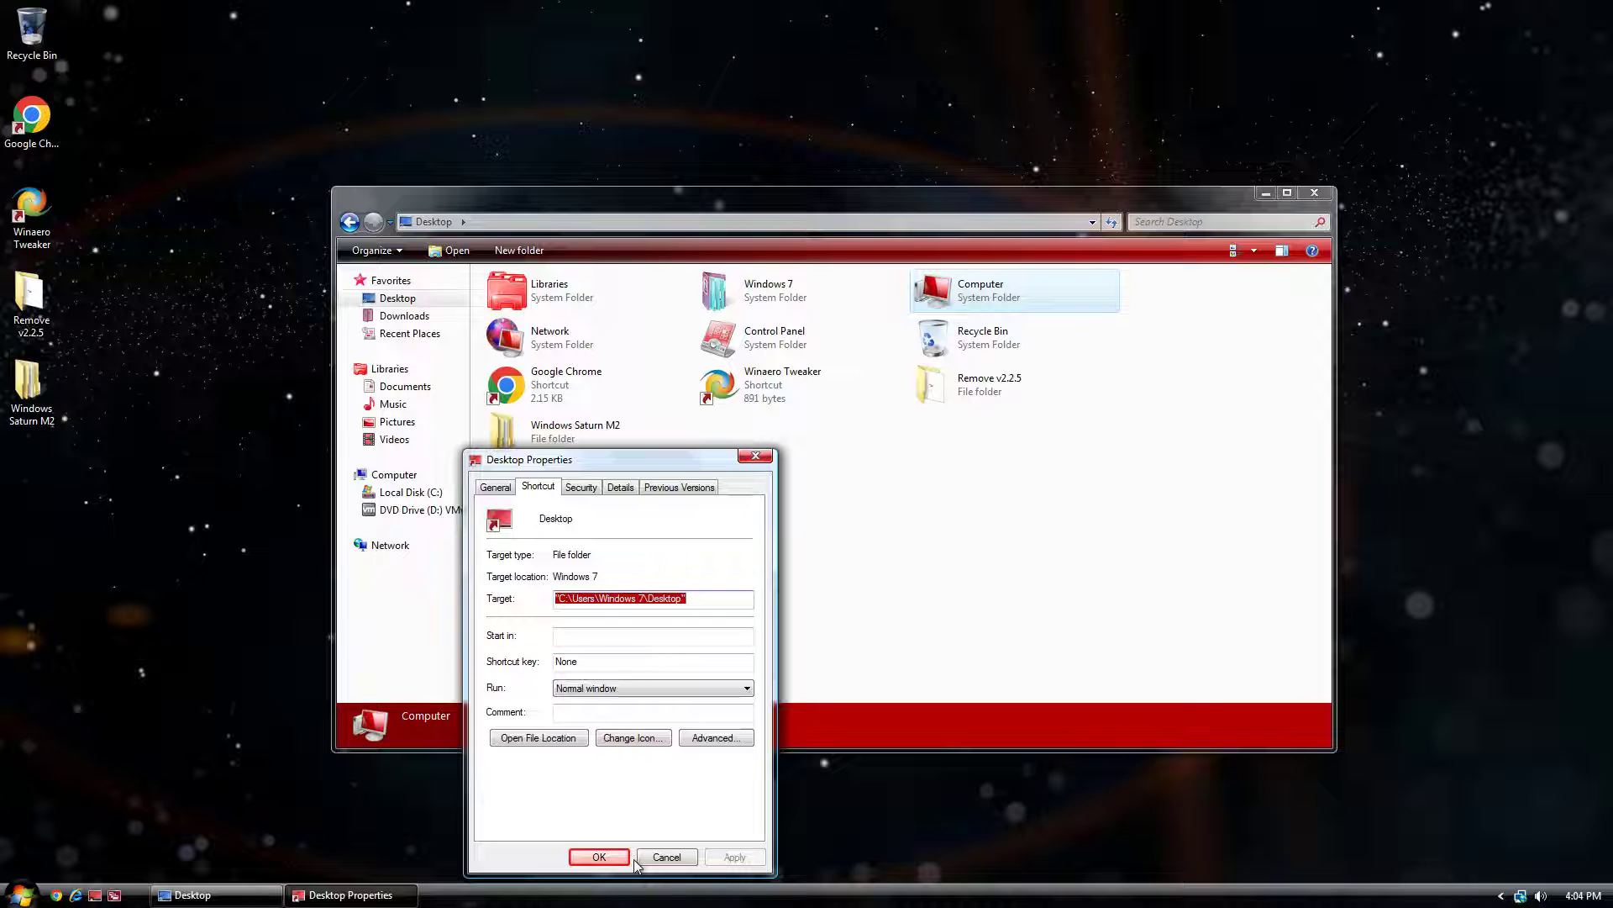
left_click(666, 857)
Launch CustomizerGod from Windows Saturn M2 > Windows Saturn TP M2 > CustomizerGod and allow it to make changes
double_click(602, 432)
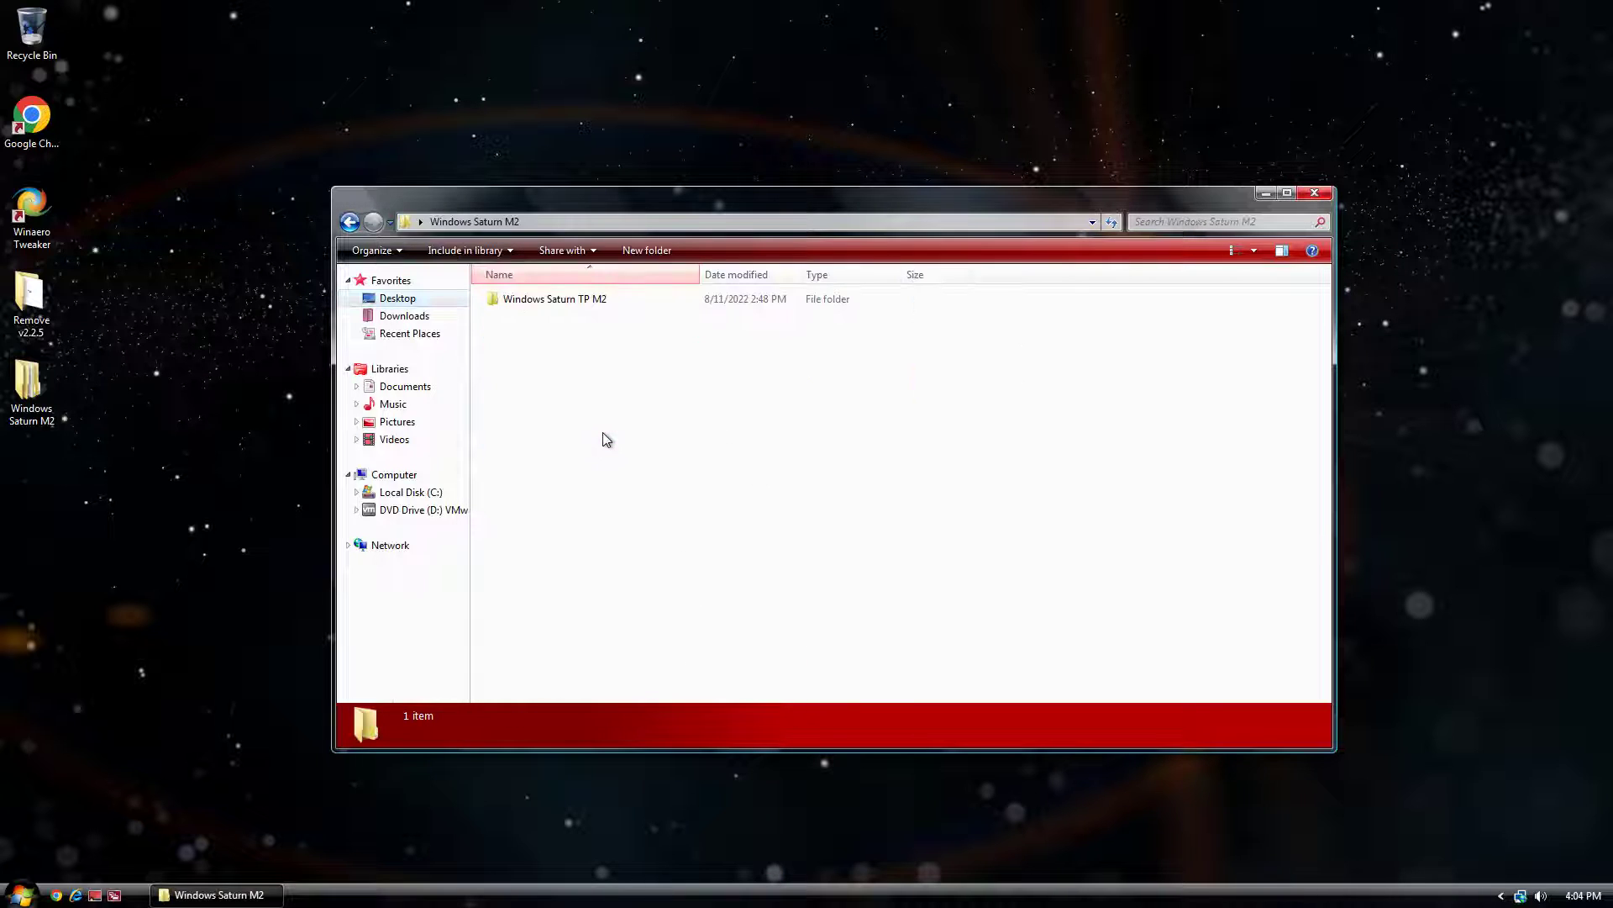
key("Down")
key("Return")
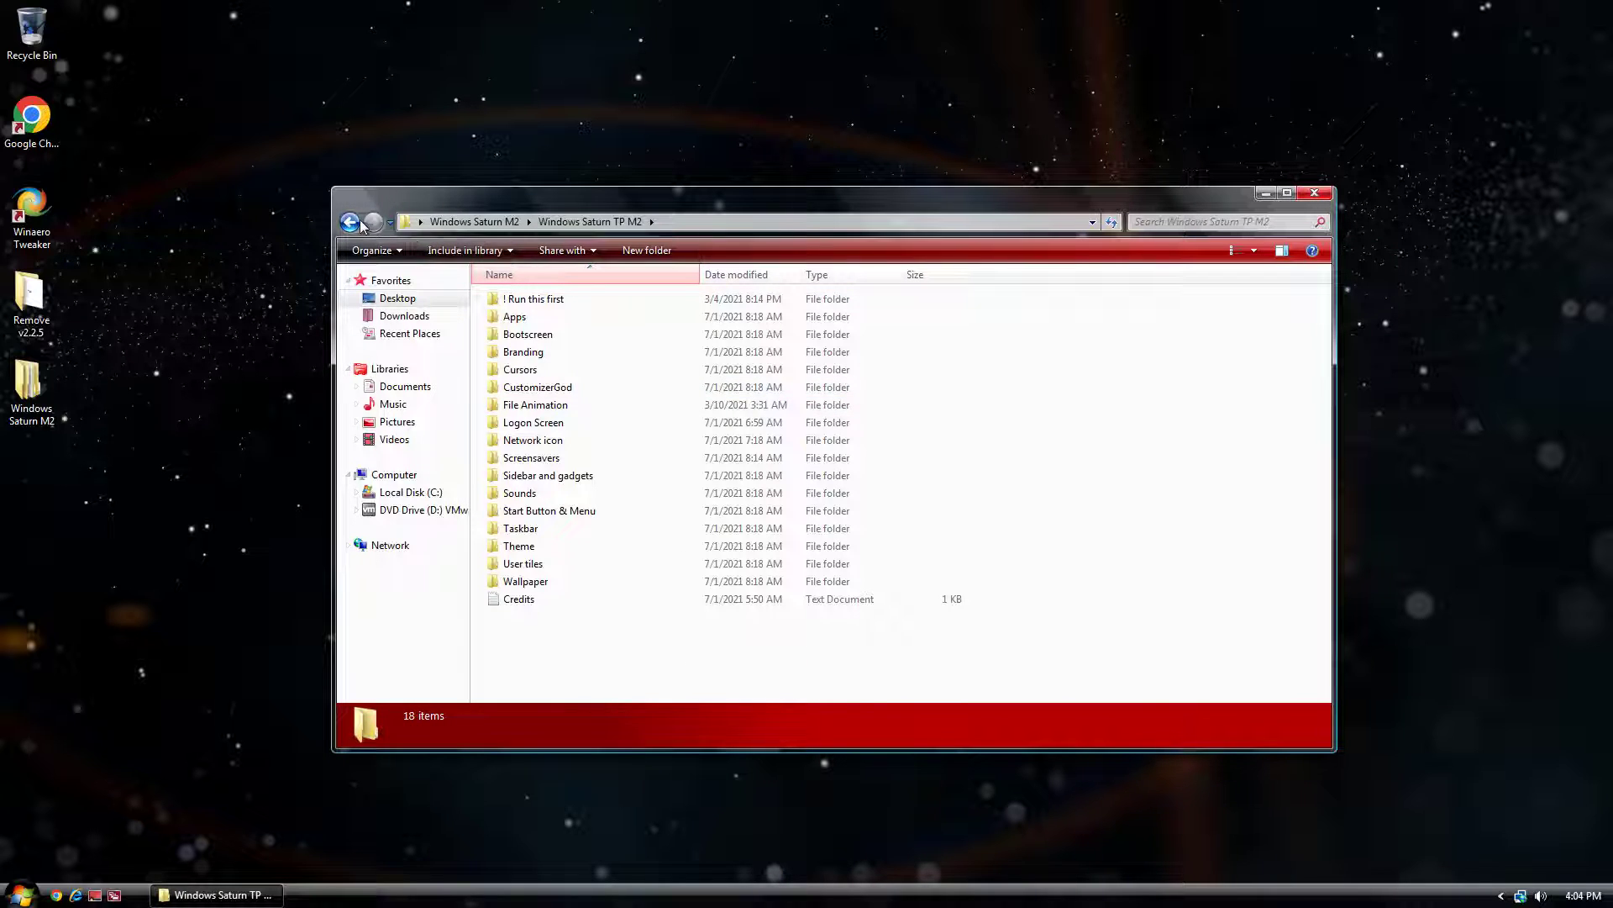
double_click(557, 388)
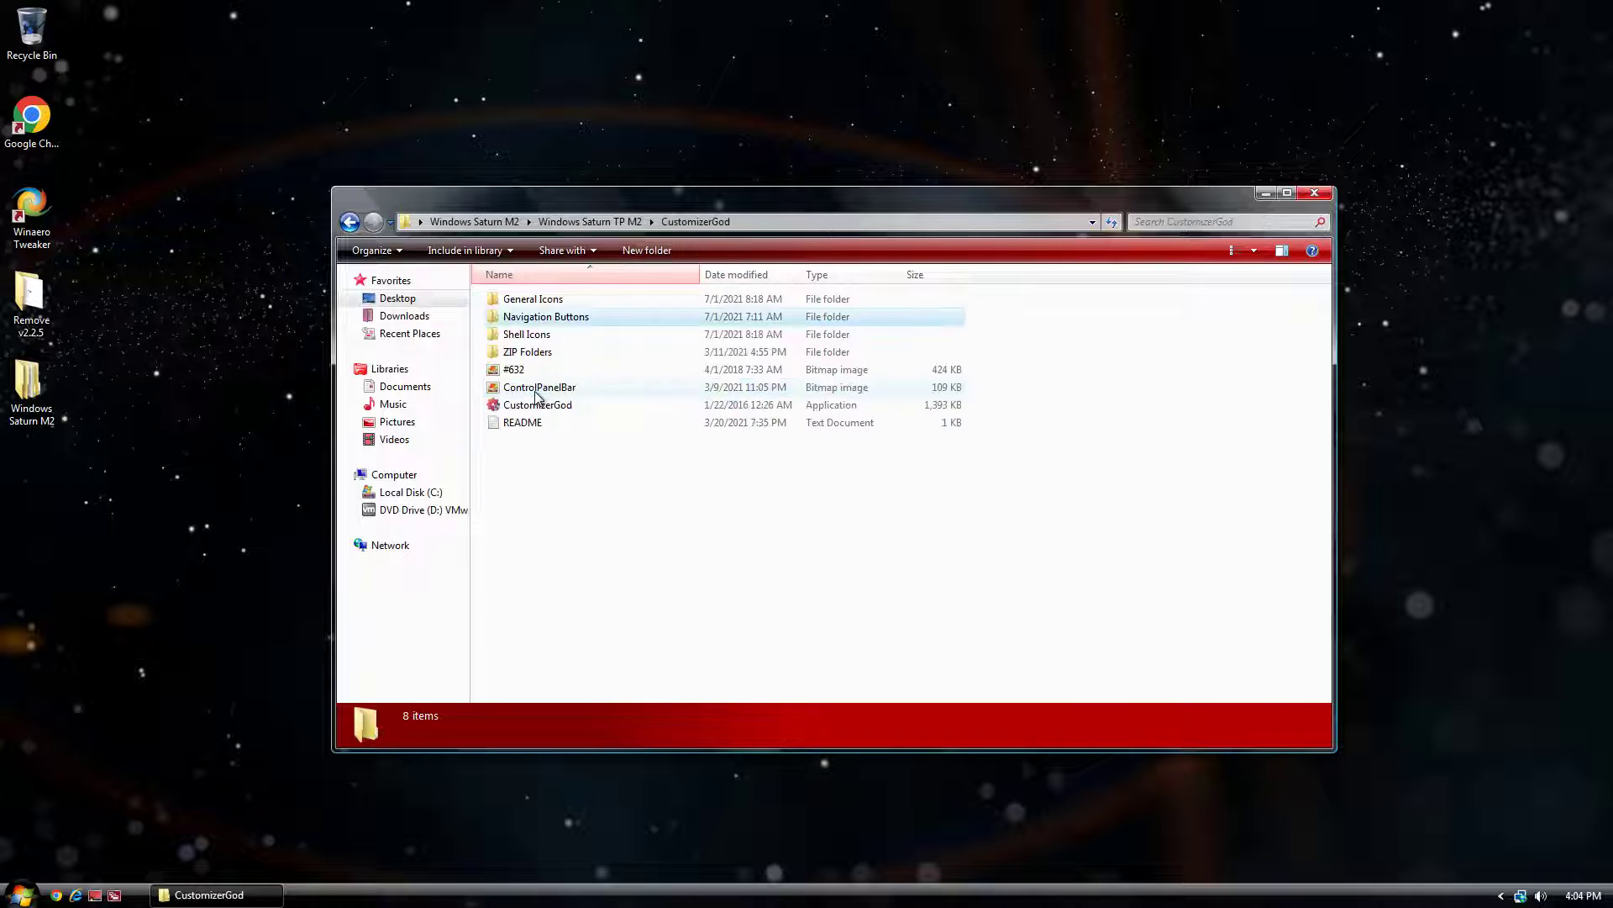
double_click(560, 406)
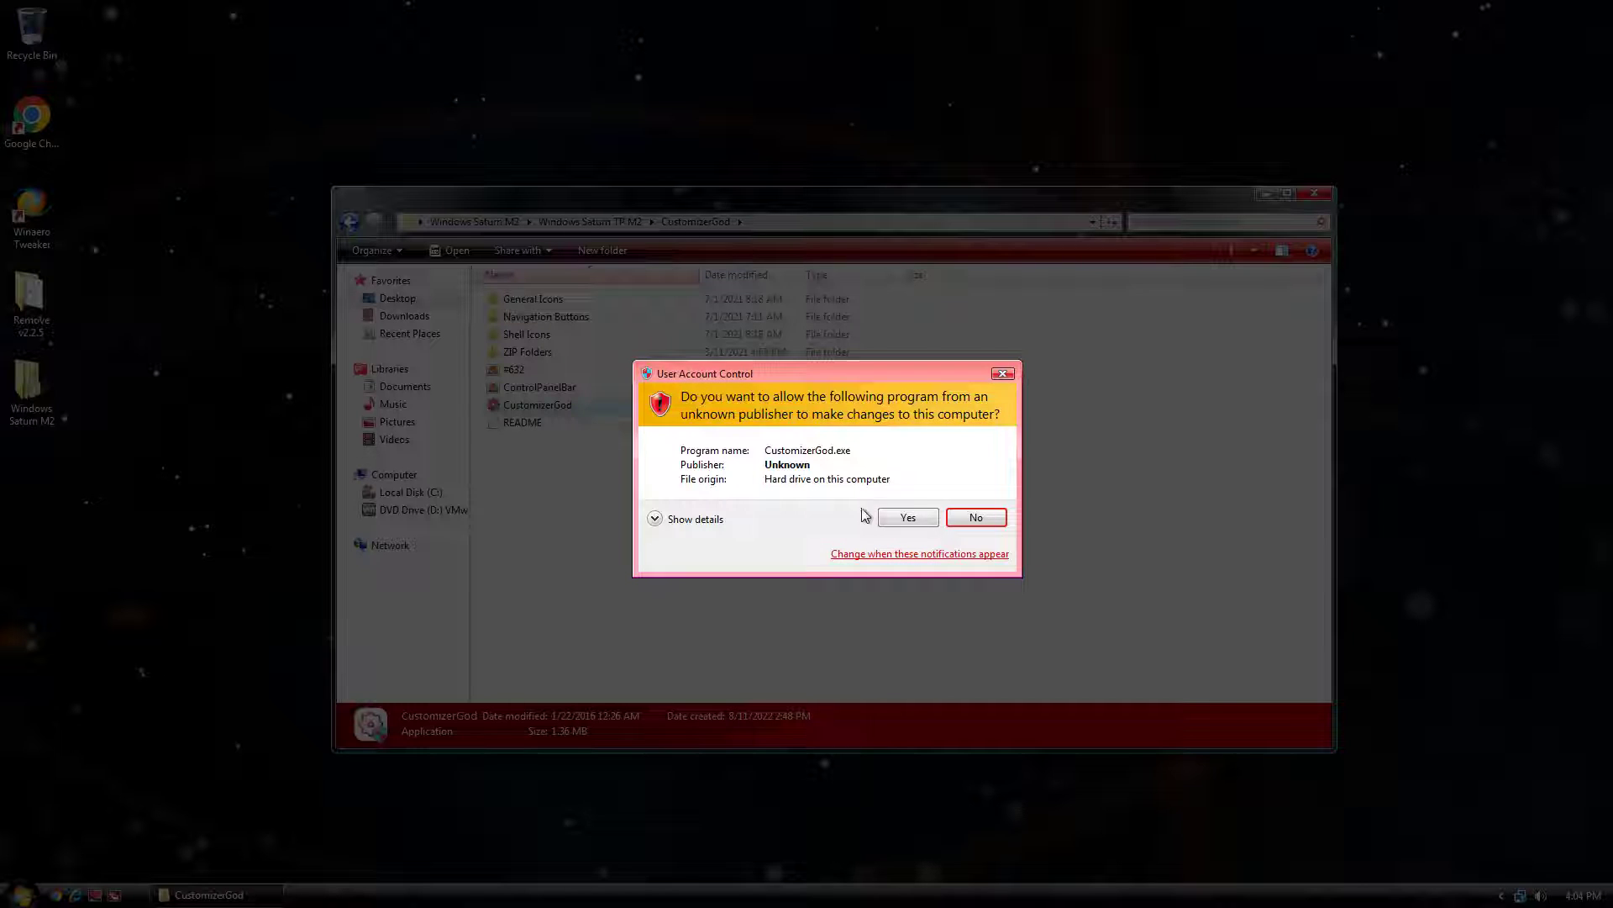
left_click(913, 517)
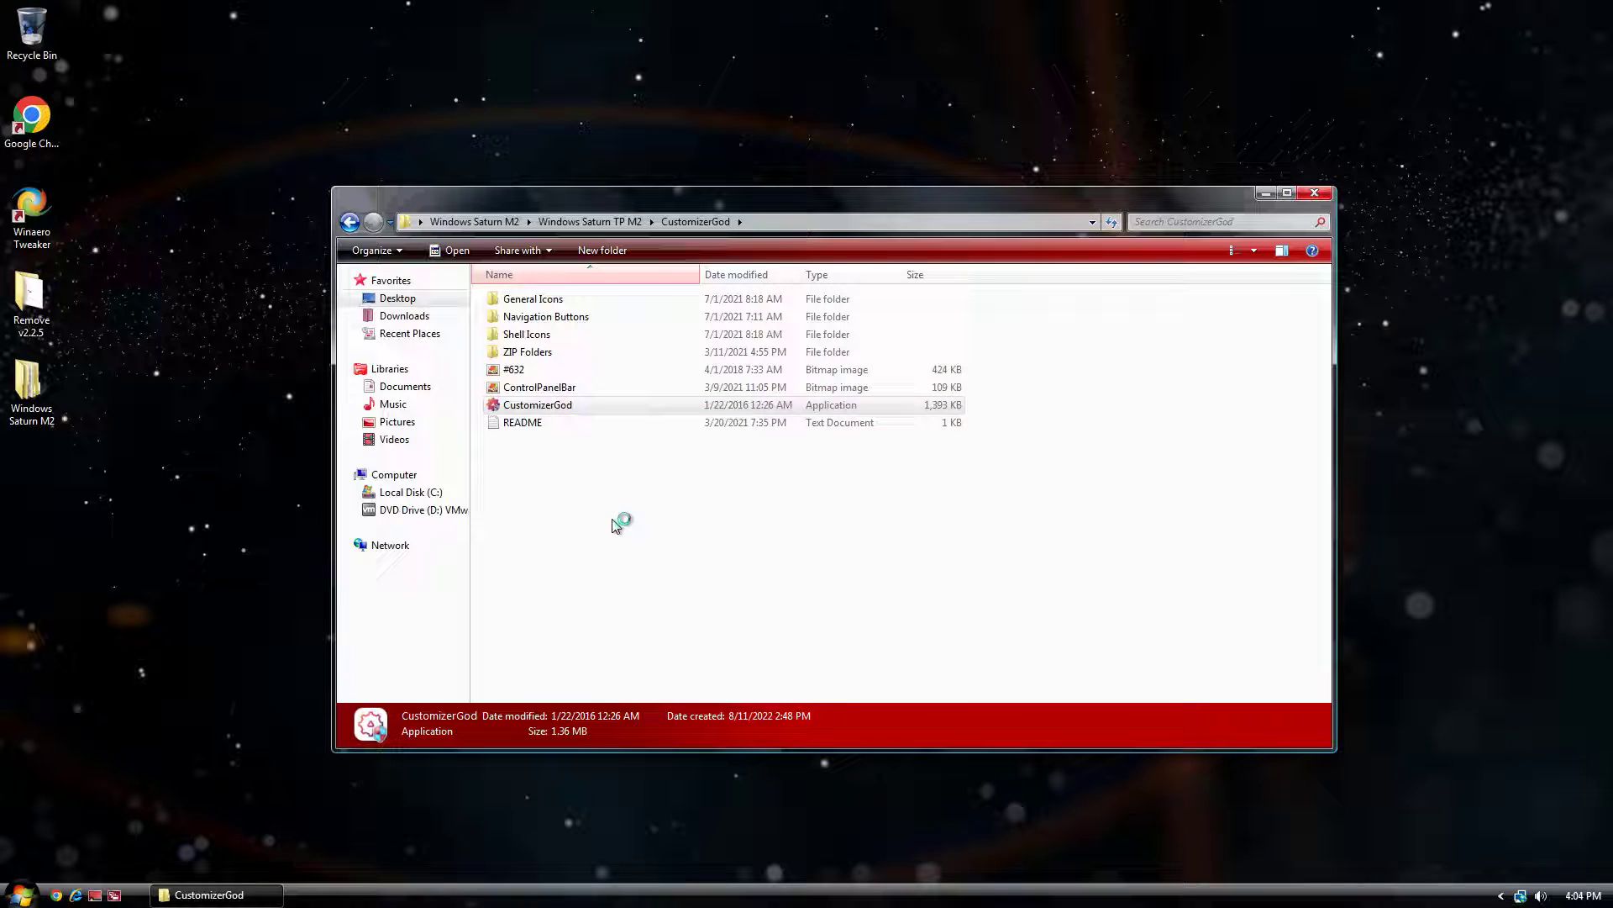
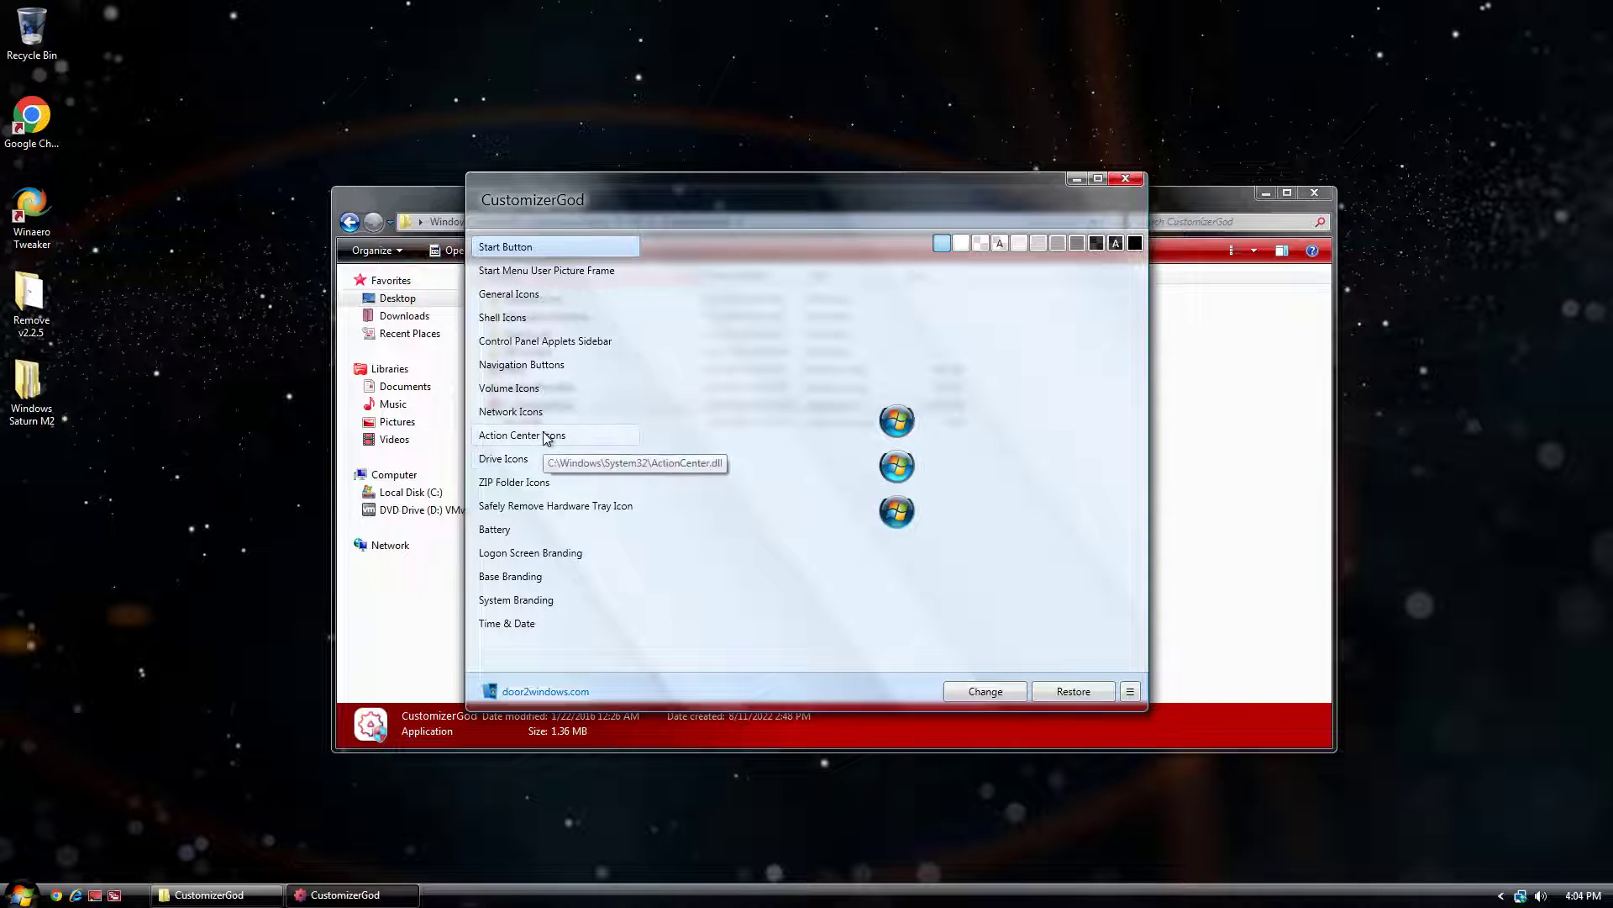
Replace the Default, Hover and Pressed Navigation Buttons images with the matching files from the Navigation Buttons folder
left_click(542, 366)
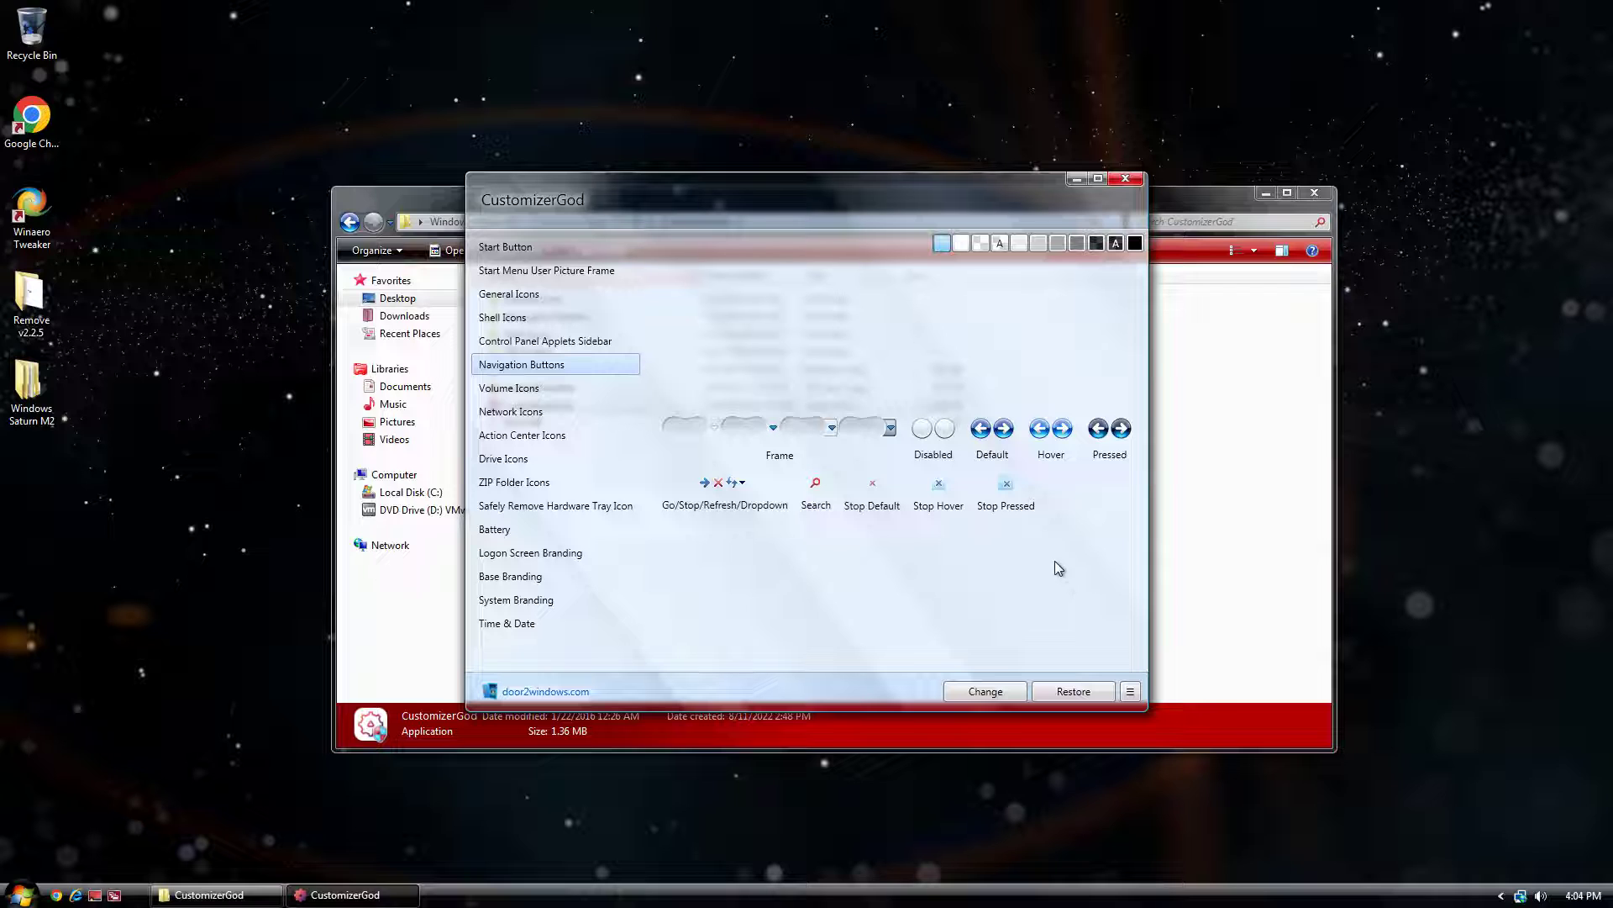
mouse_move(1017, 499)
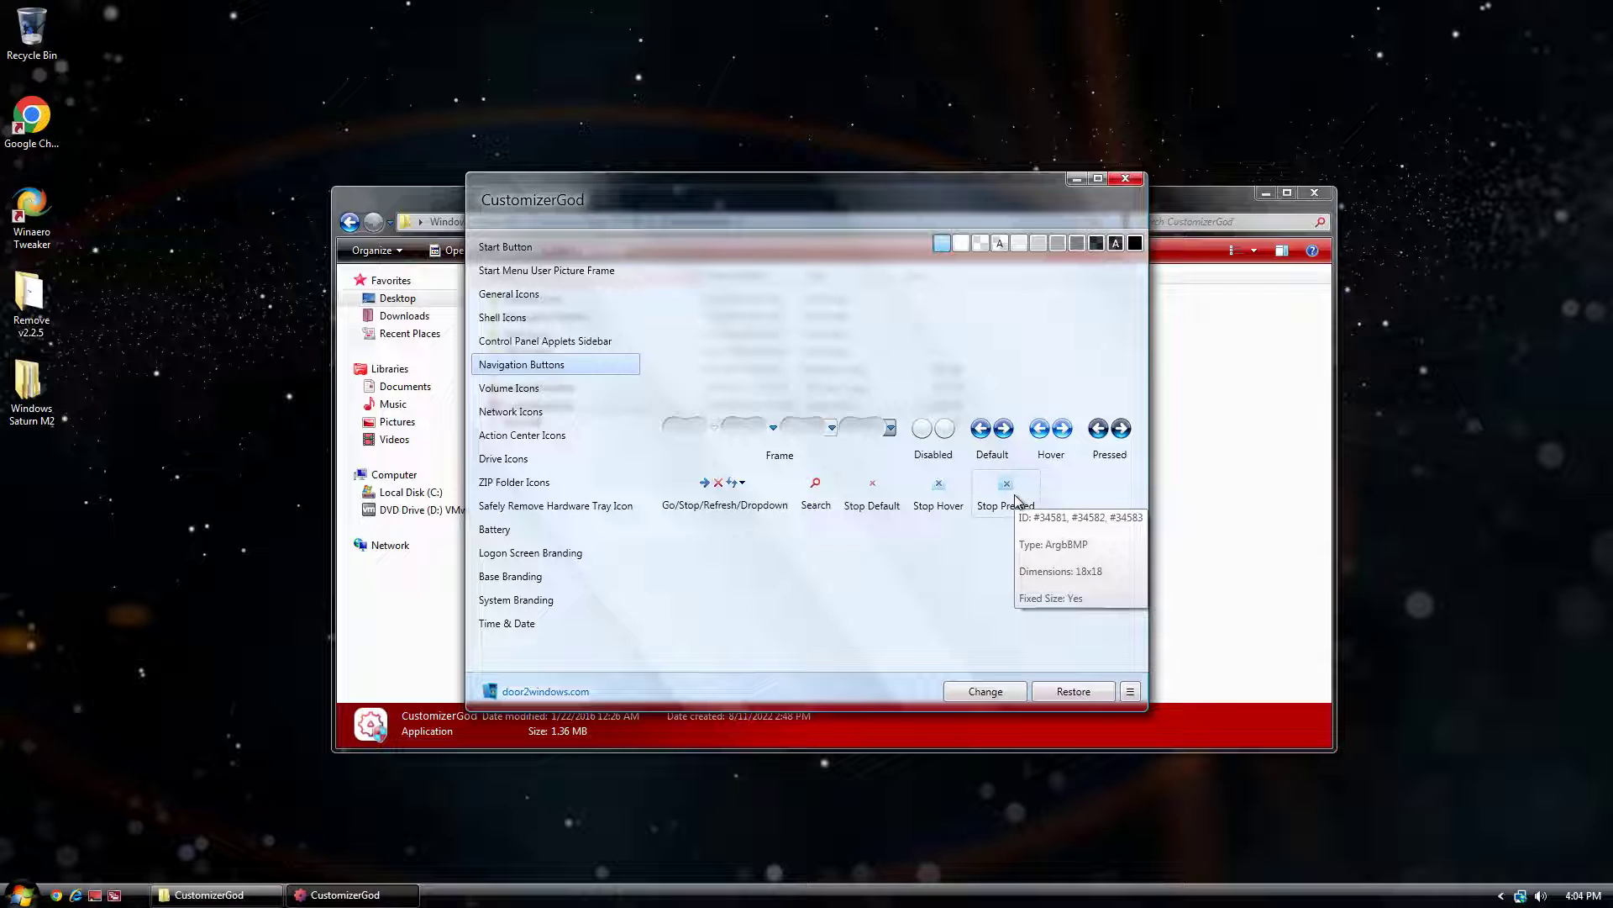
left_click(974, 692)
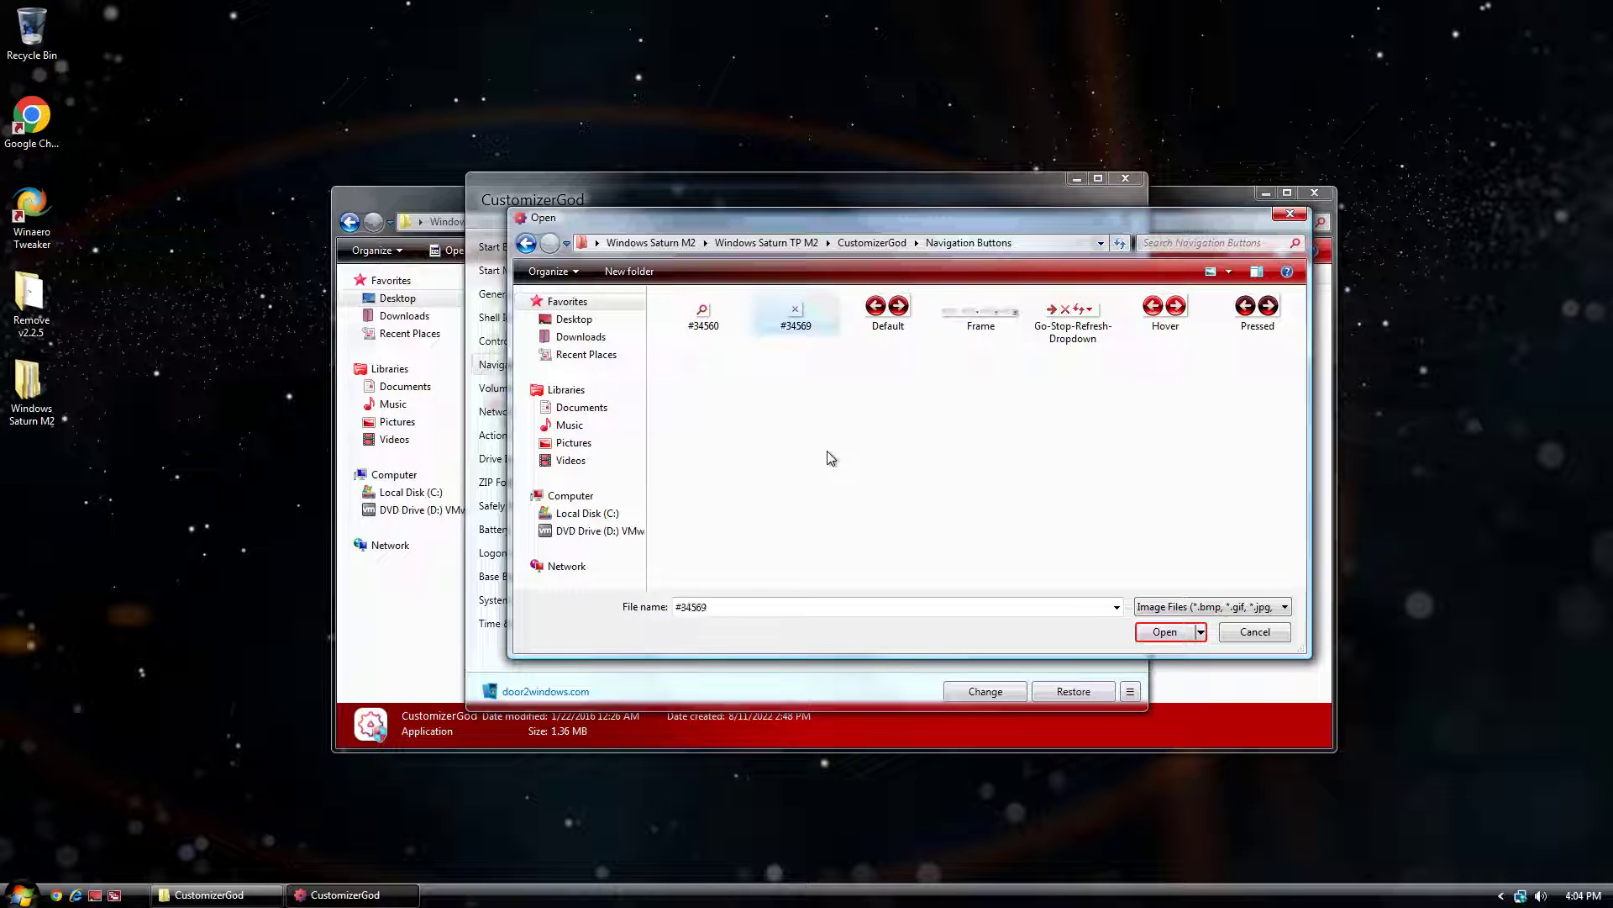
key("Right")
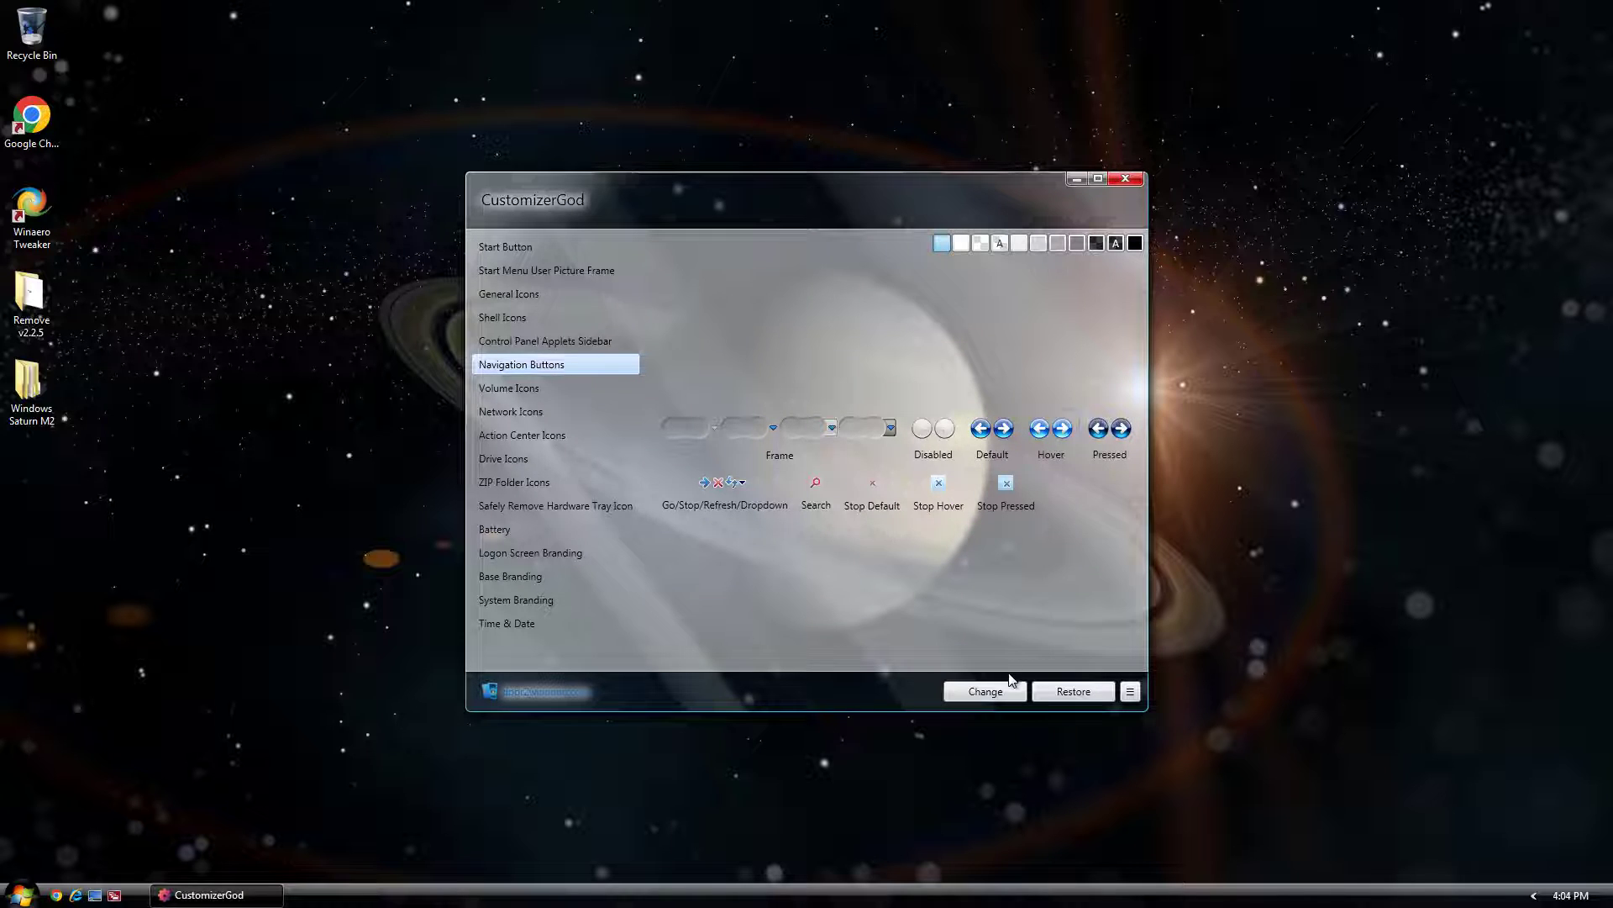
left_click(985, 689)
double_click(1165, 310)
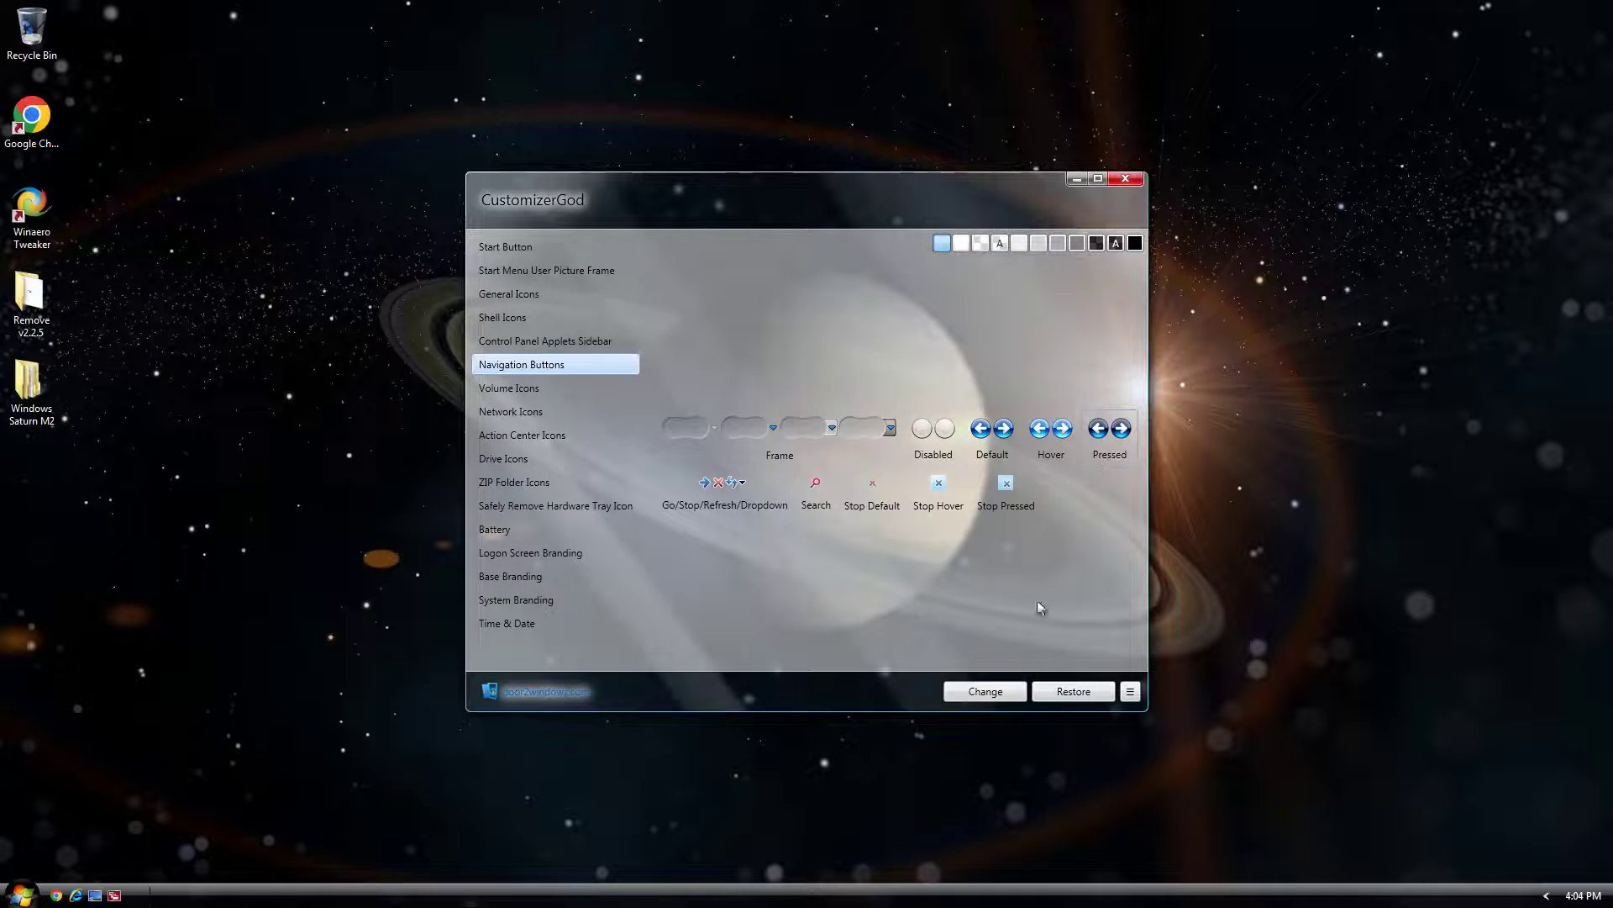
left_click(997, 694)
left_click(1239, 316)
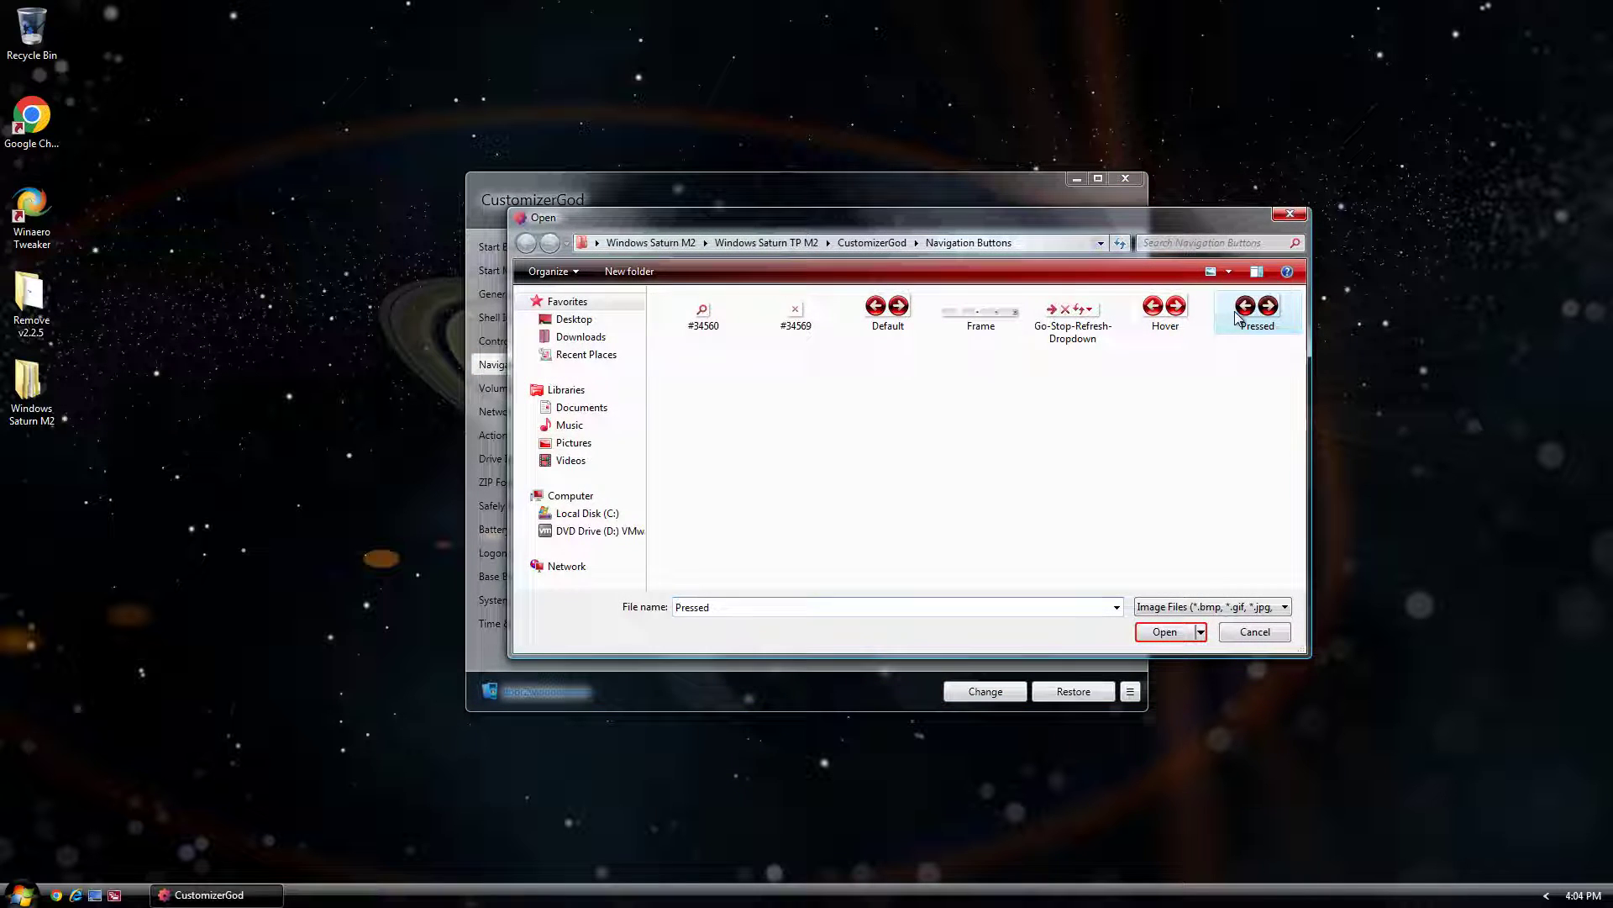
double_click(1238, 316)
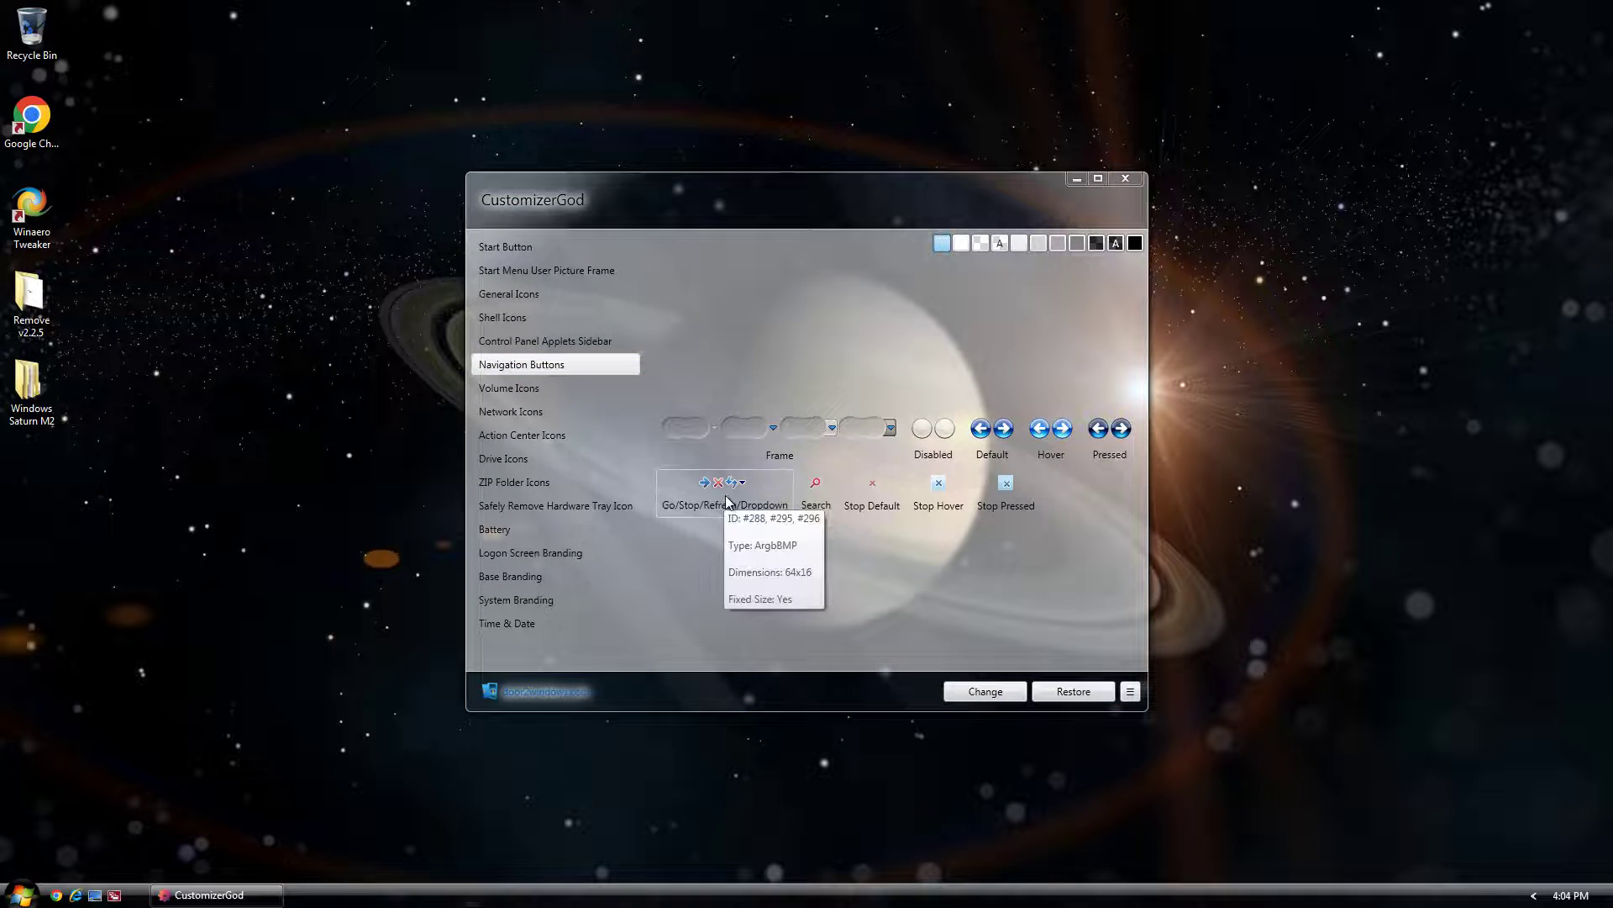
Replace the Frame image with the Frame file from the Navigation Buttons folder
left_click(727, 502)
left_click(958, 694)
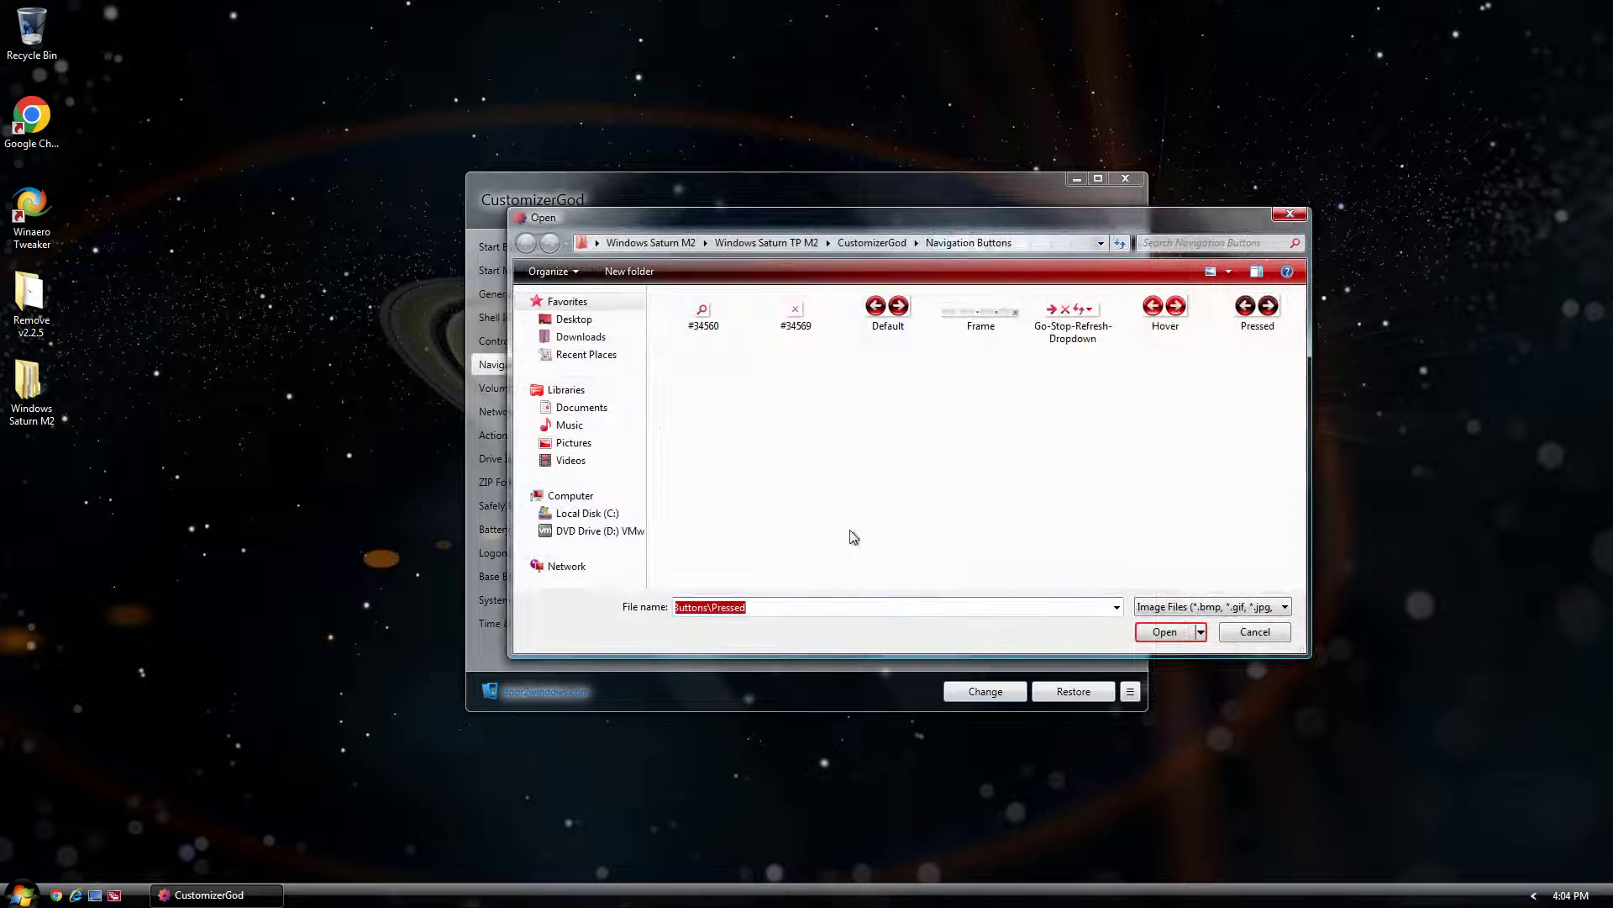
left_click(1255, 631)
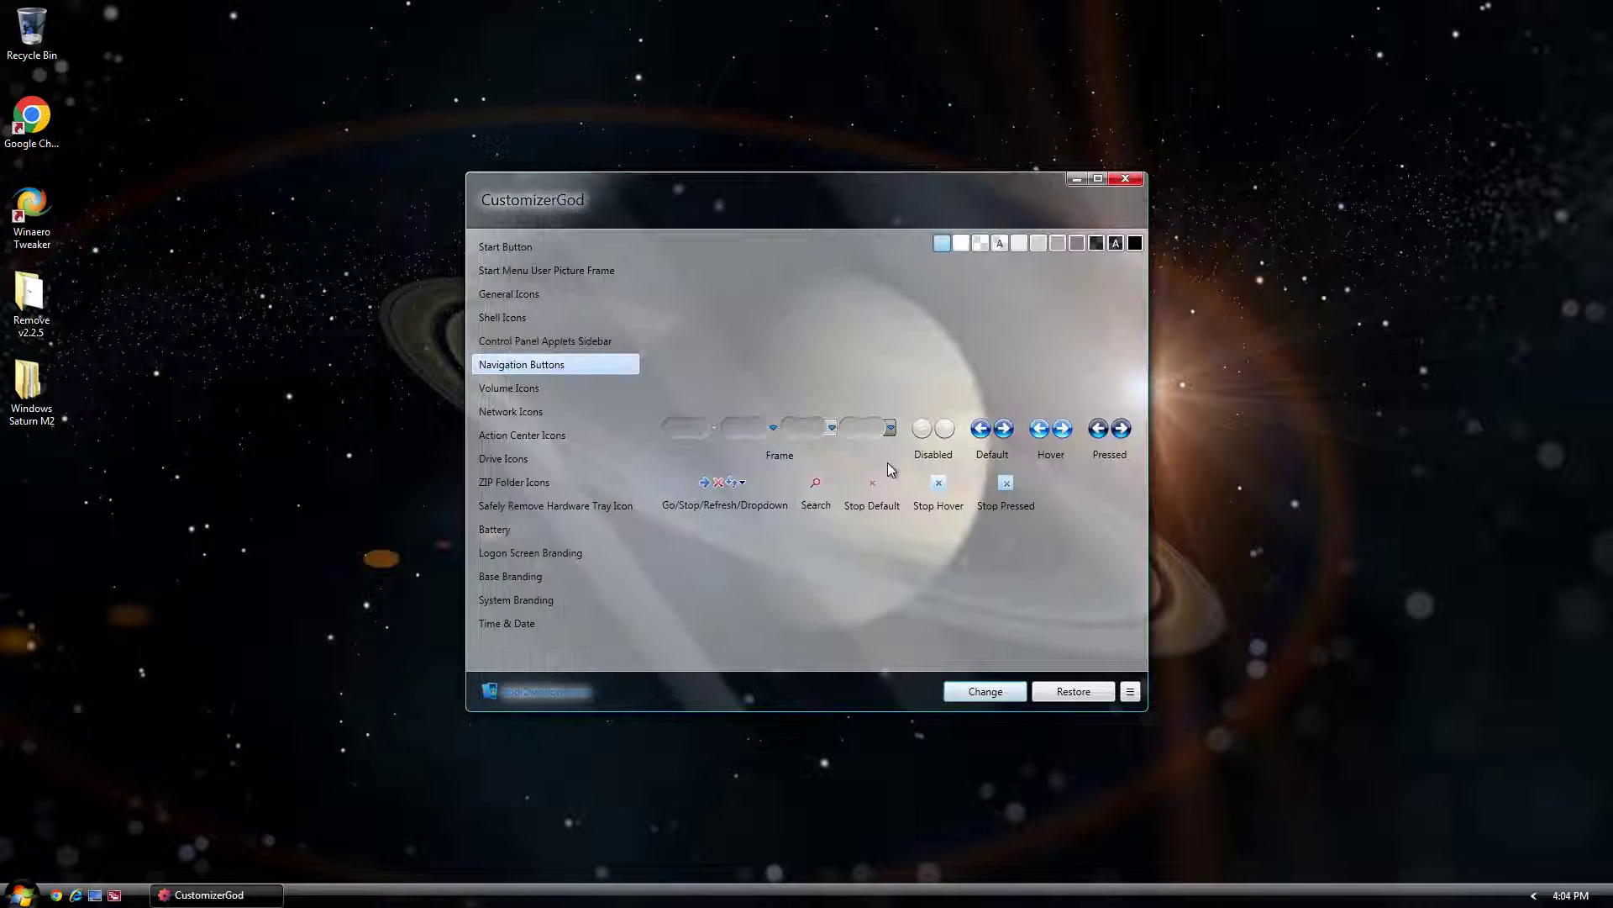
left_click(965, 694)
double_click(972, 322)
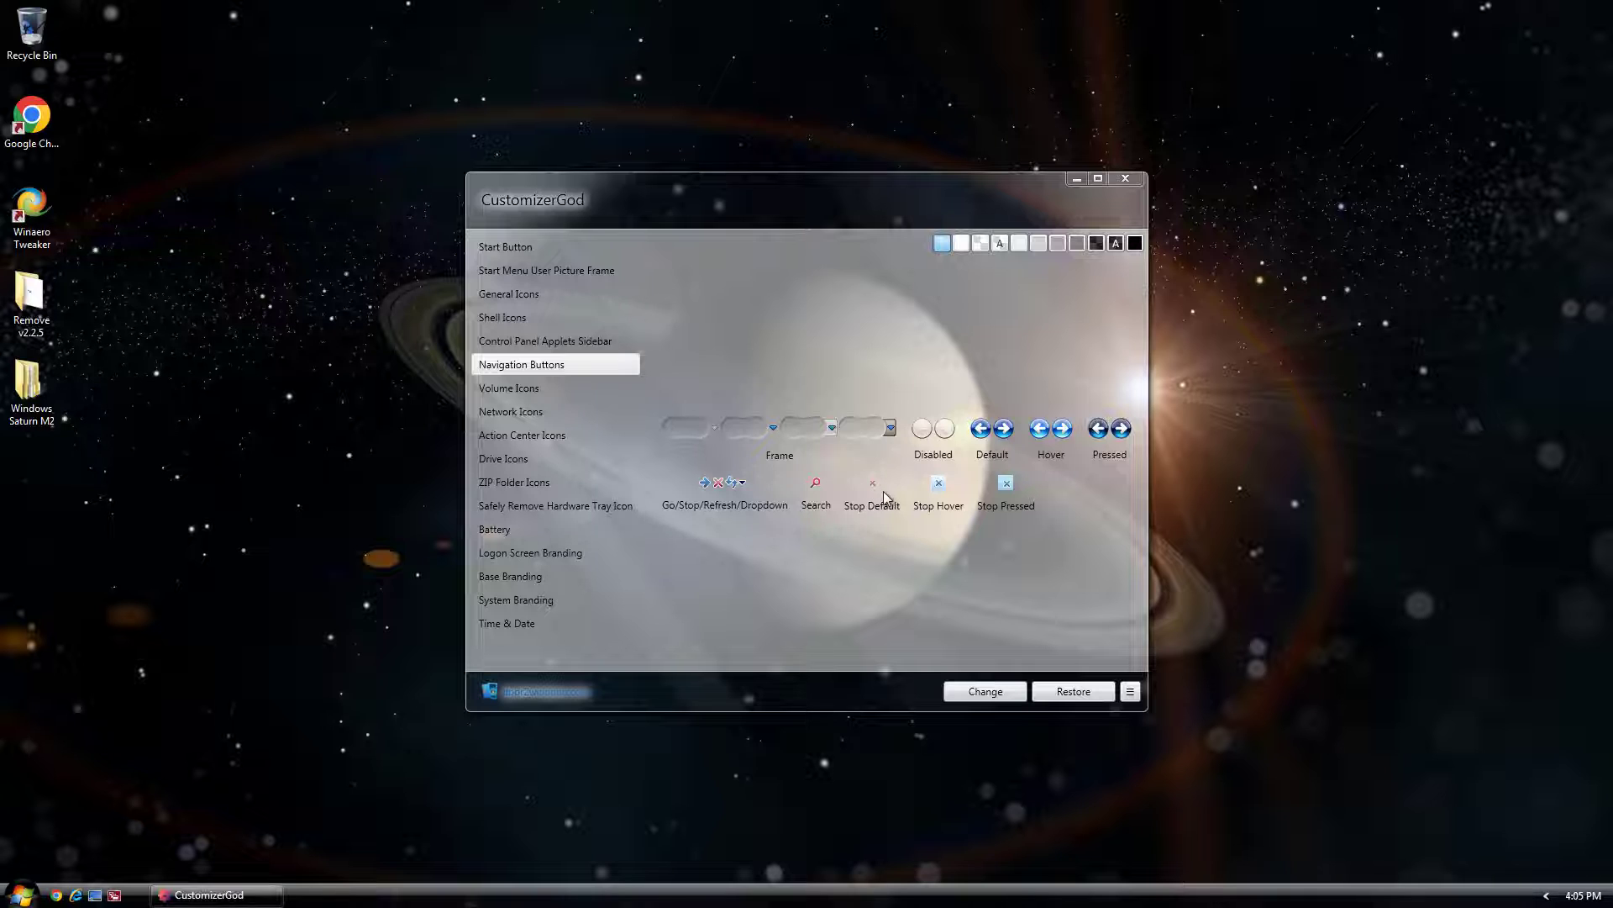
Replace the Go/Stop/Refresh/Dropdown image with the Go-Stop-Refresh-Dropdown file
left_click(938, 496)
left_click(990, 696)
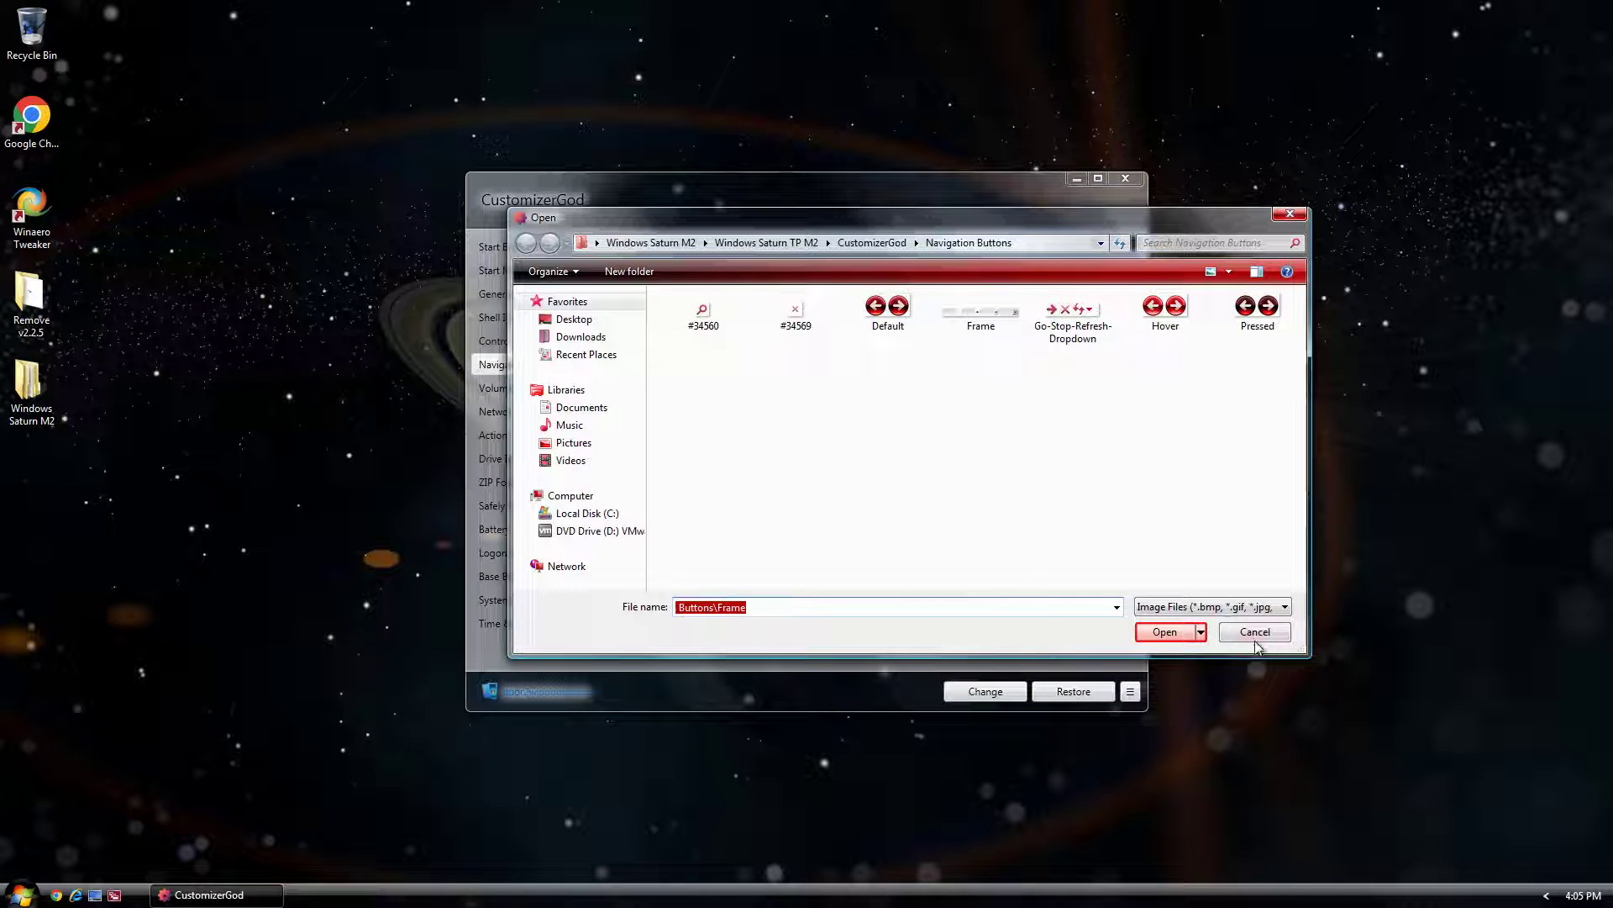
left_click(1252, 639)
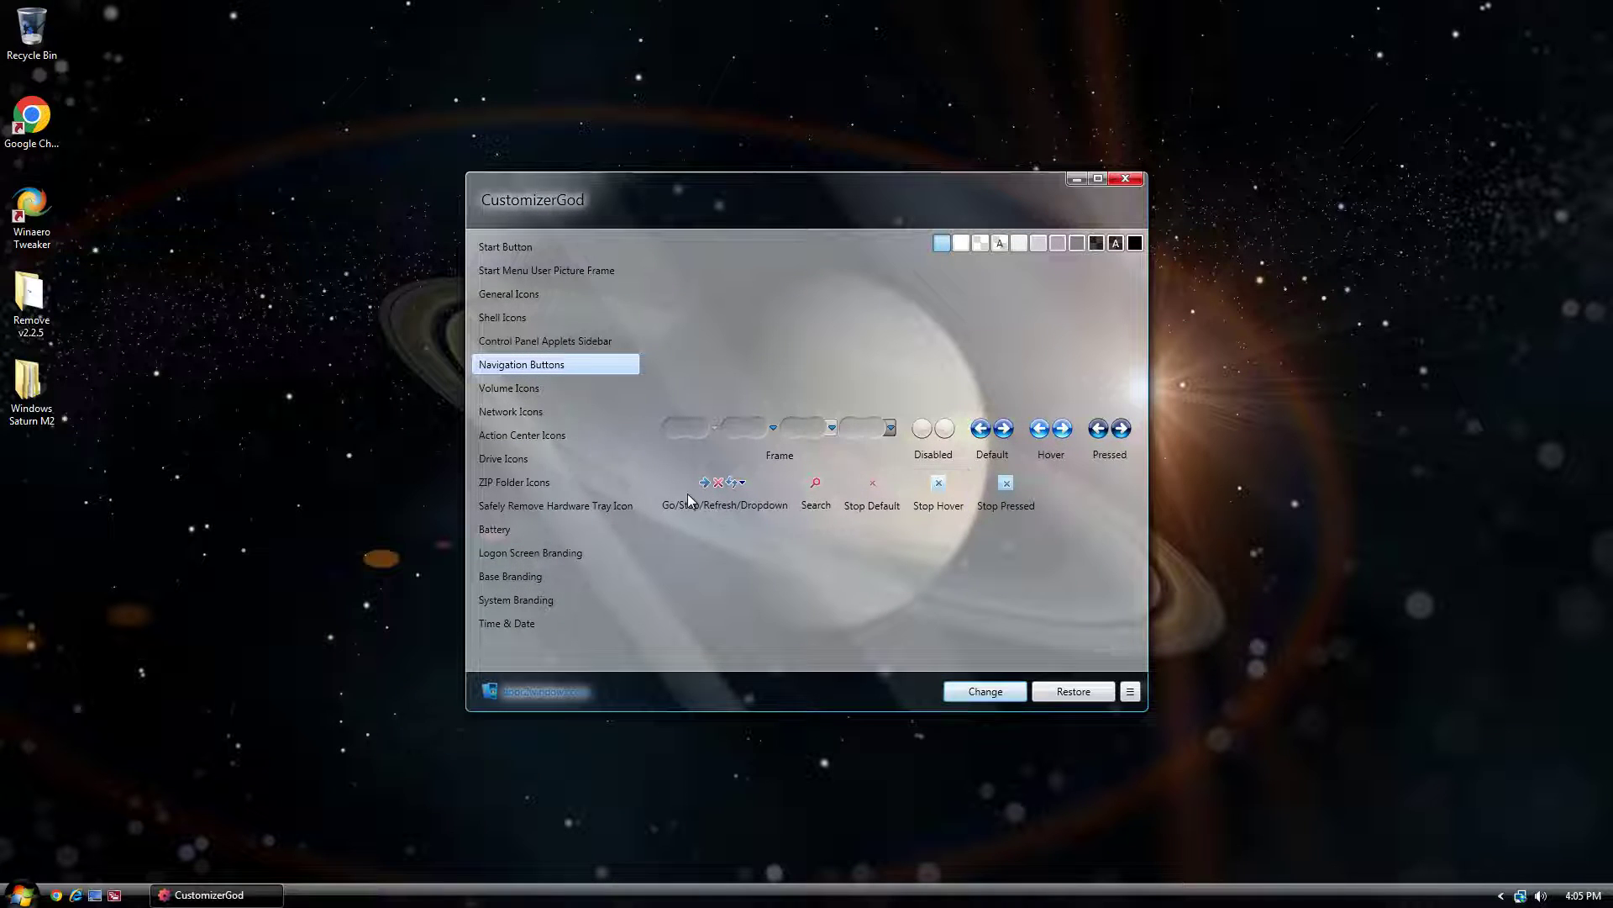
left_click(972, 689)
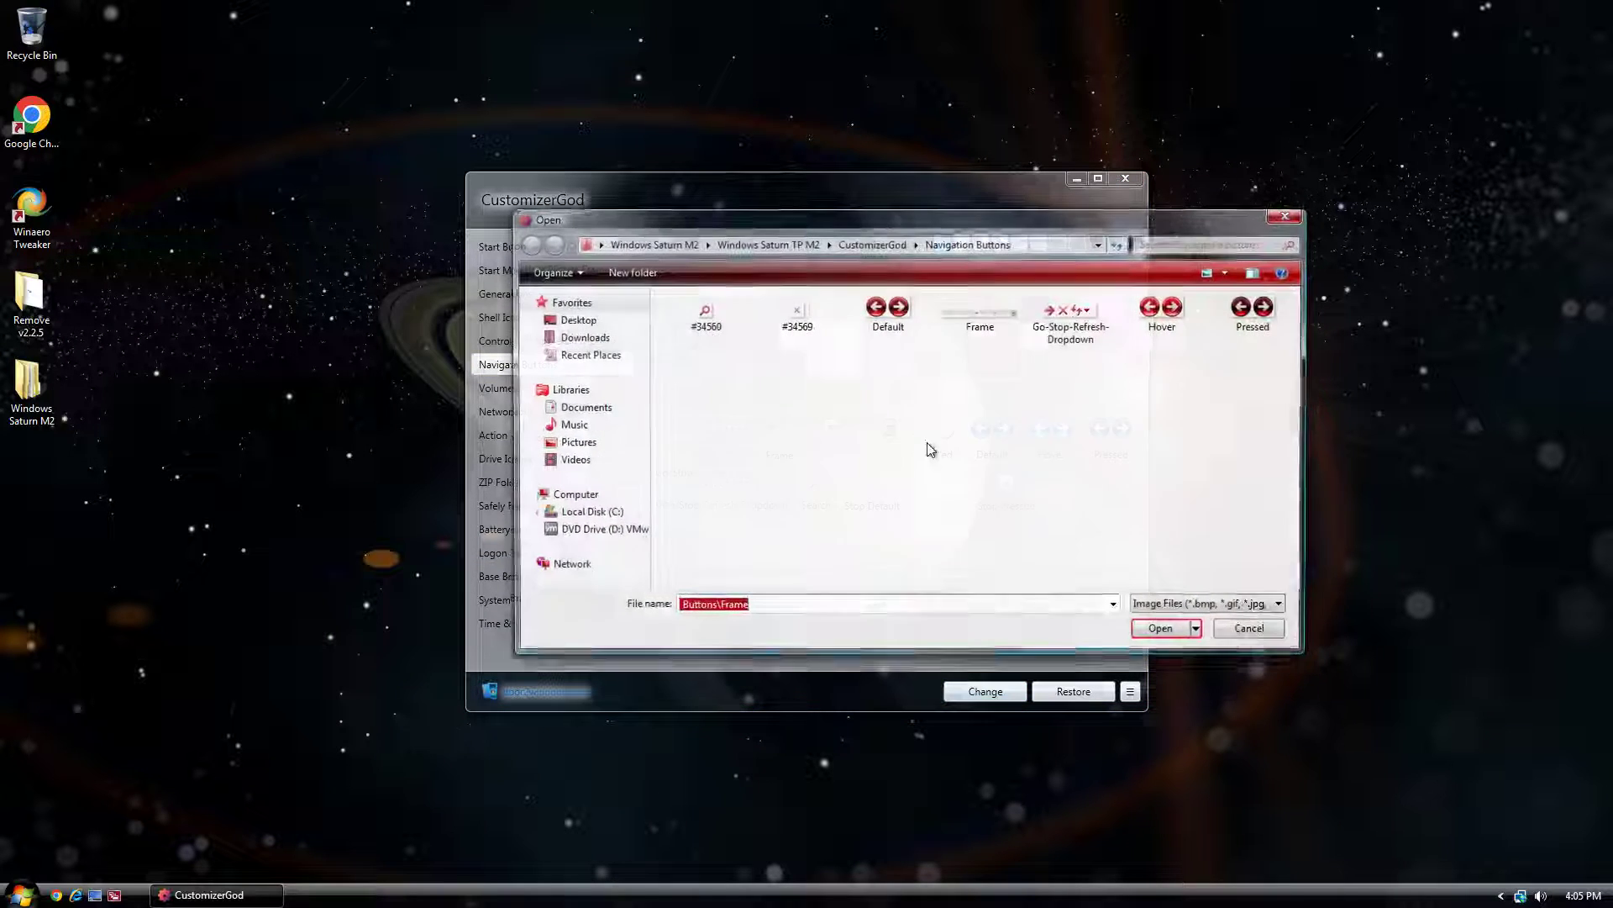
double_click(1067, 329)
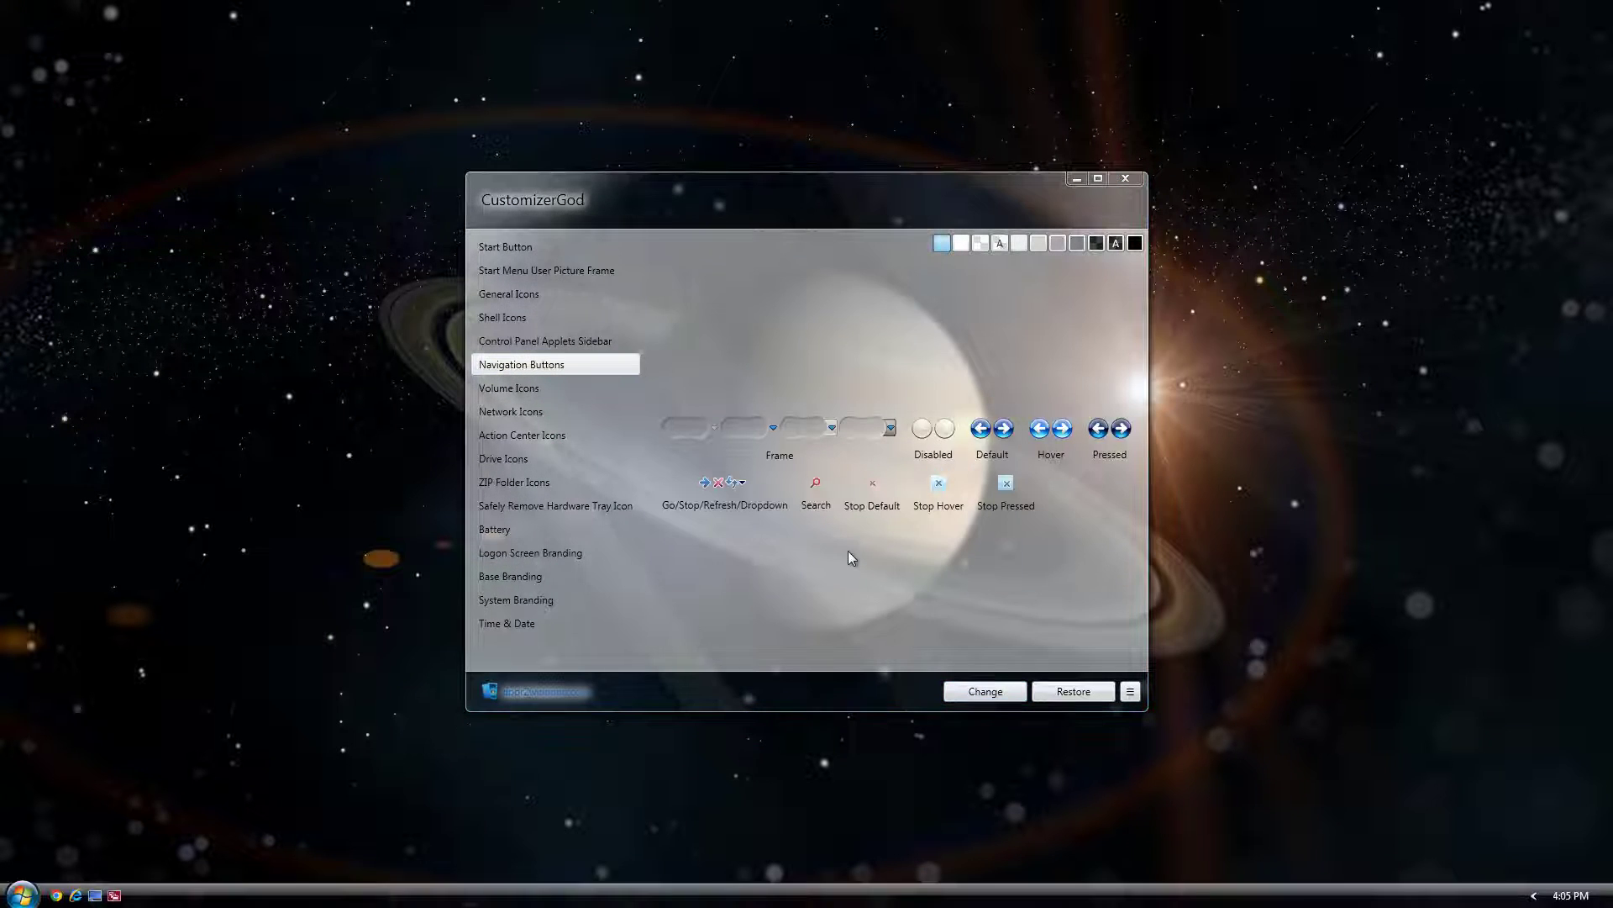
Pick #34569 for the Stop Hover image, cancel the file selection and close CustomizerGod
left_click(940, 492)
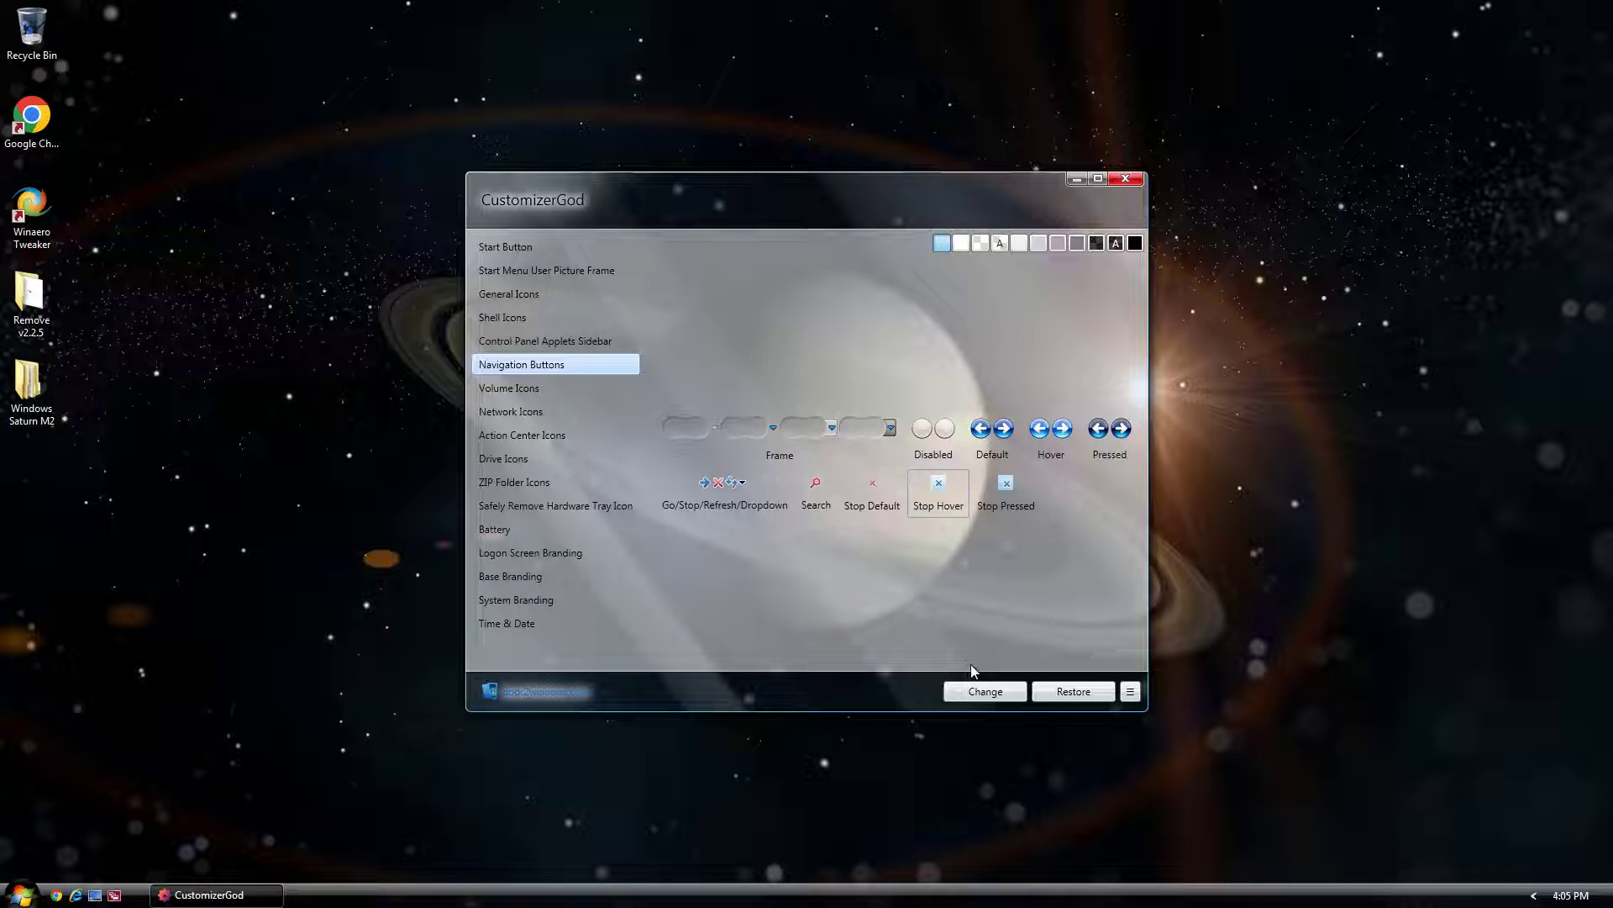
left_click(975, 687)
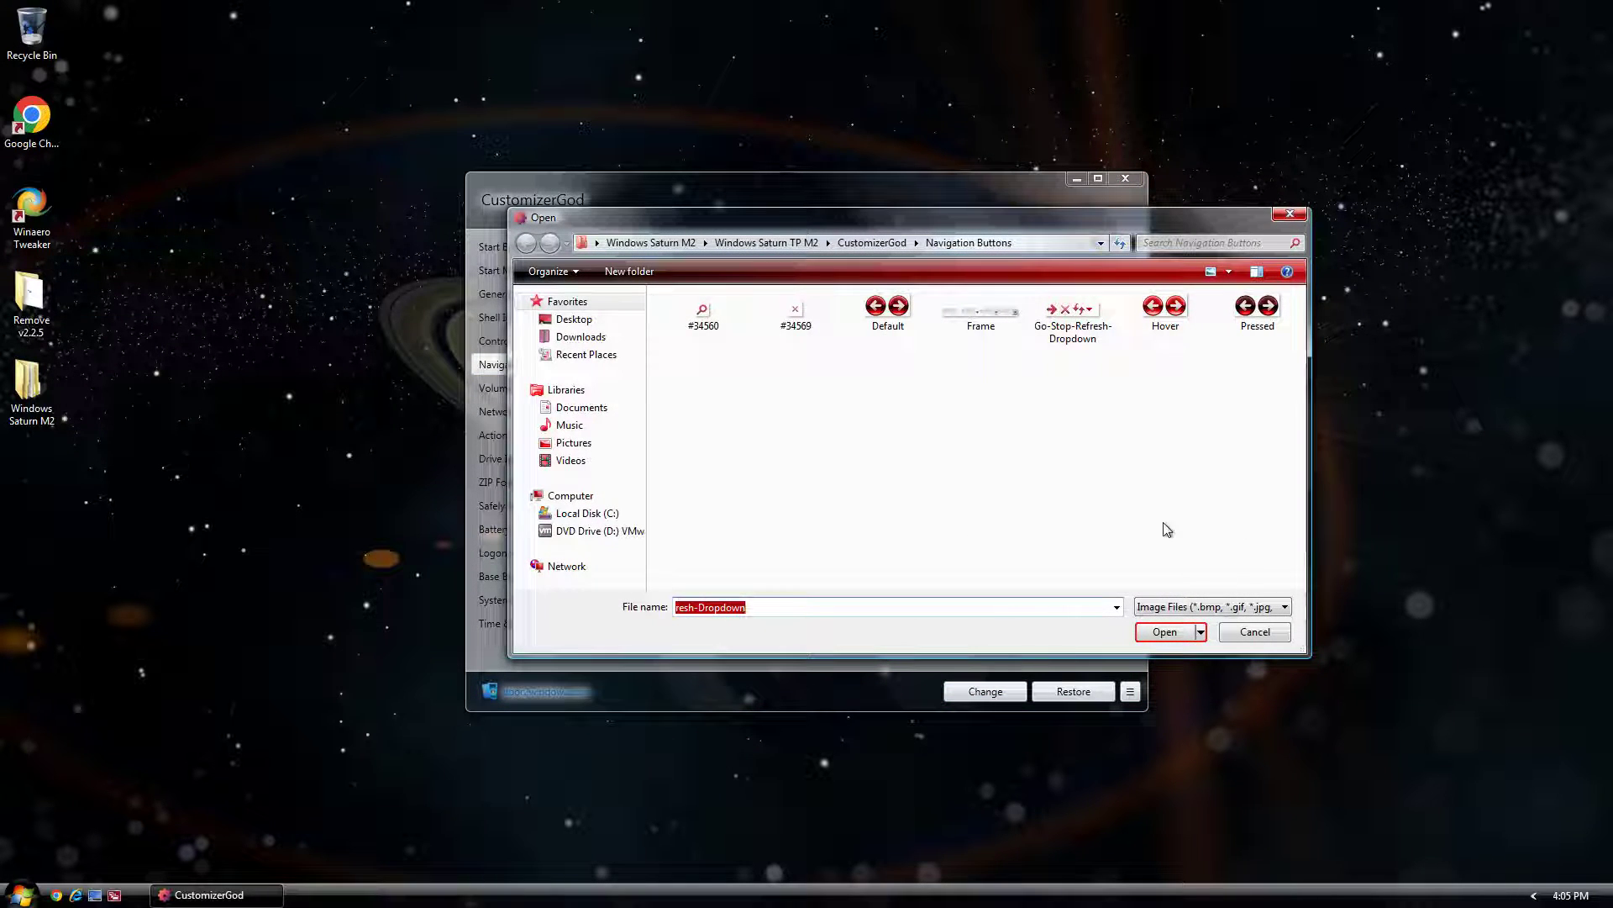
left_click(812, 340)
left_click(1234, 629)
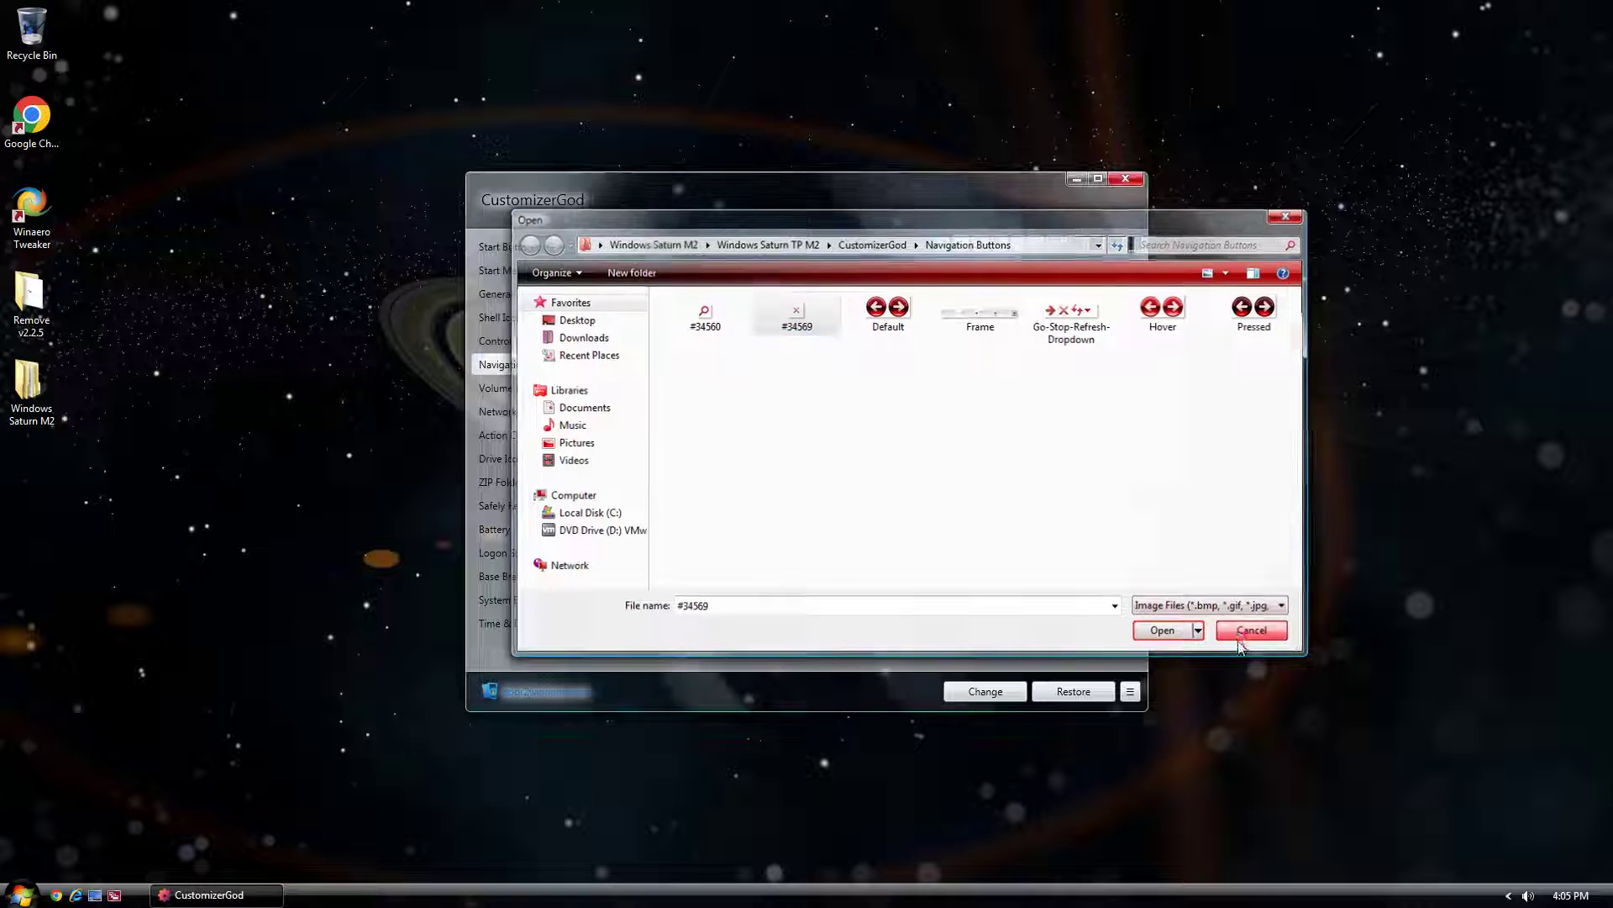
left_click(1126, 178)
Open the Computer window and go to the Desktop location
key("super")
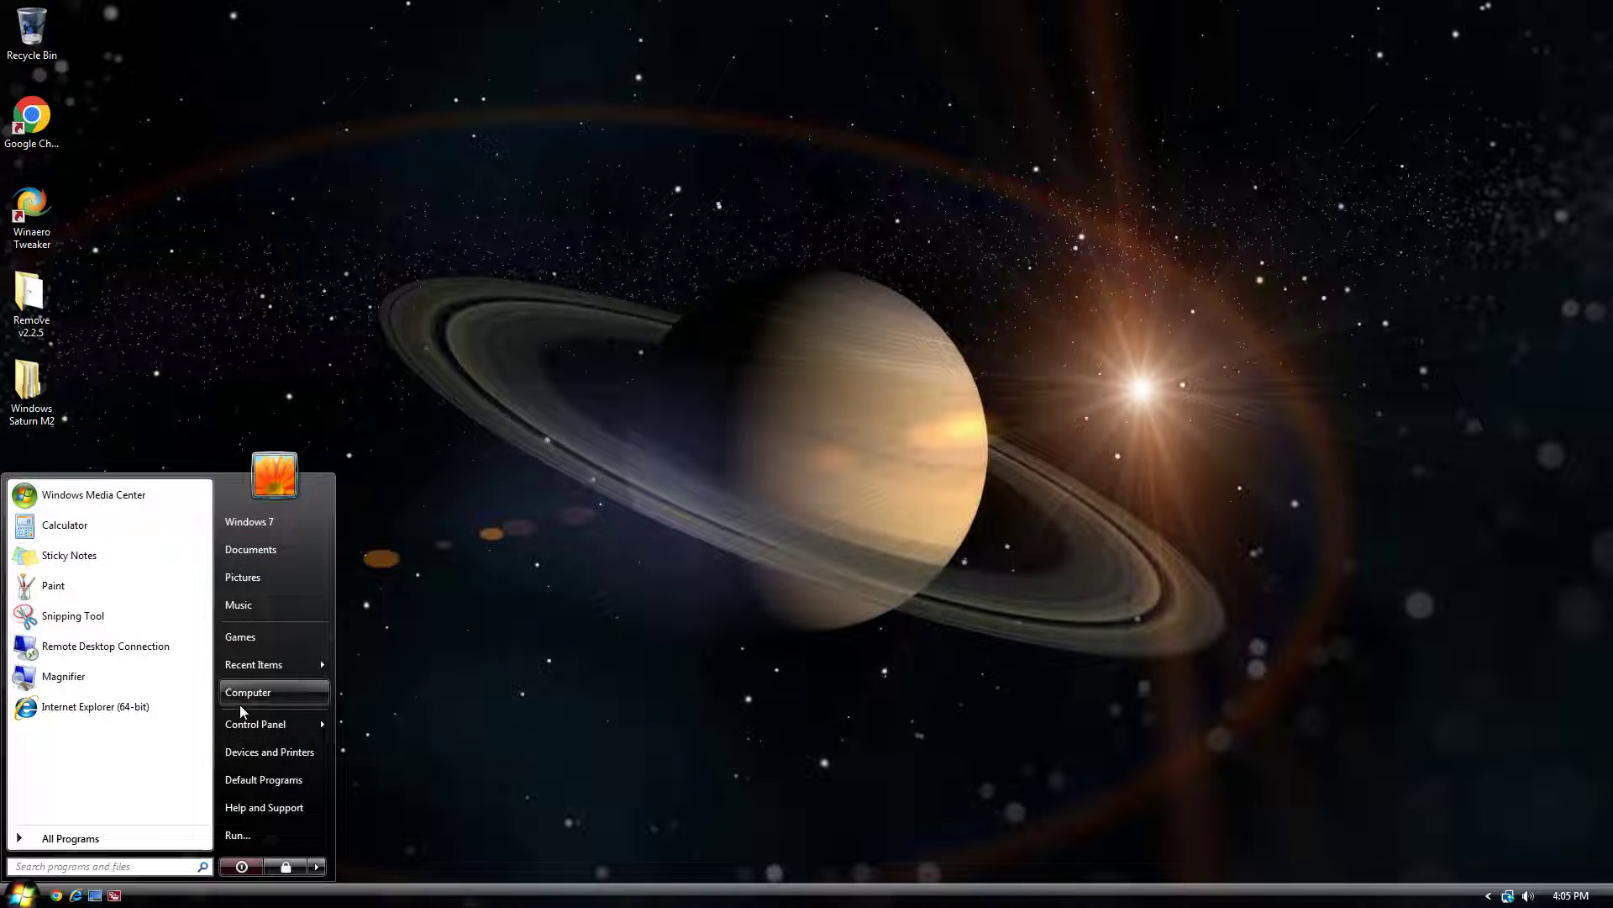
left_click(240, 706)
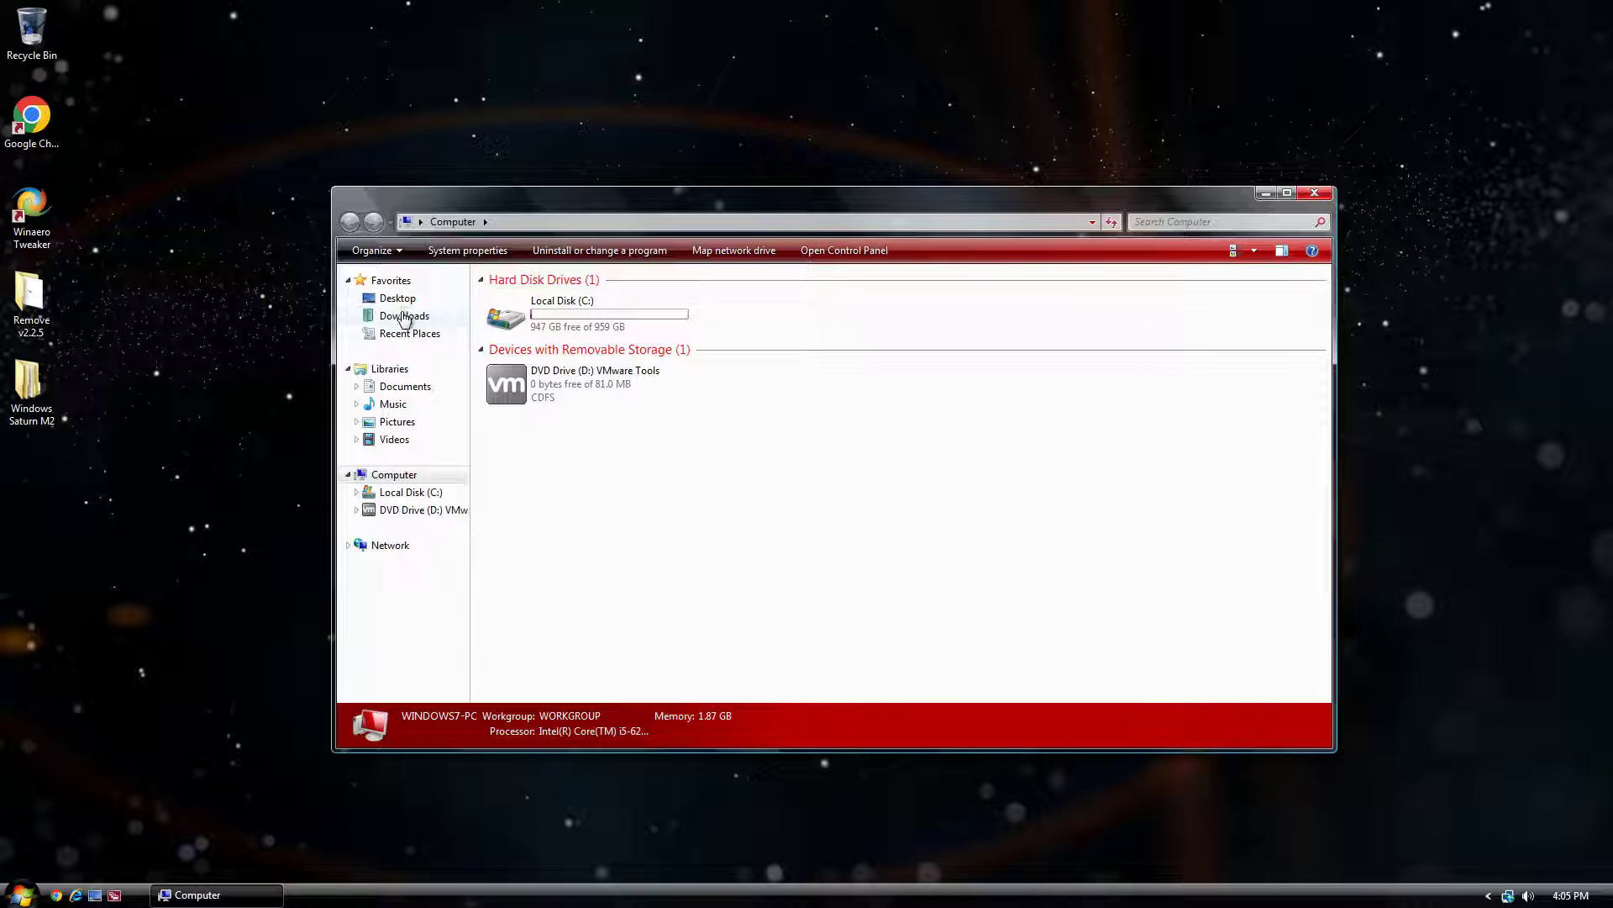
left_click(404, 316)
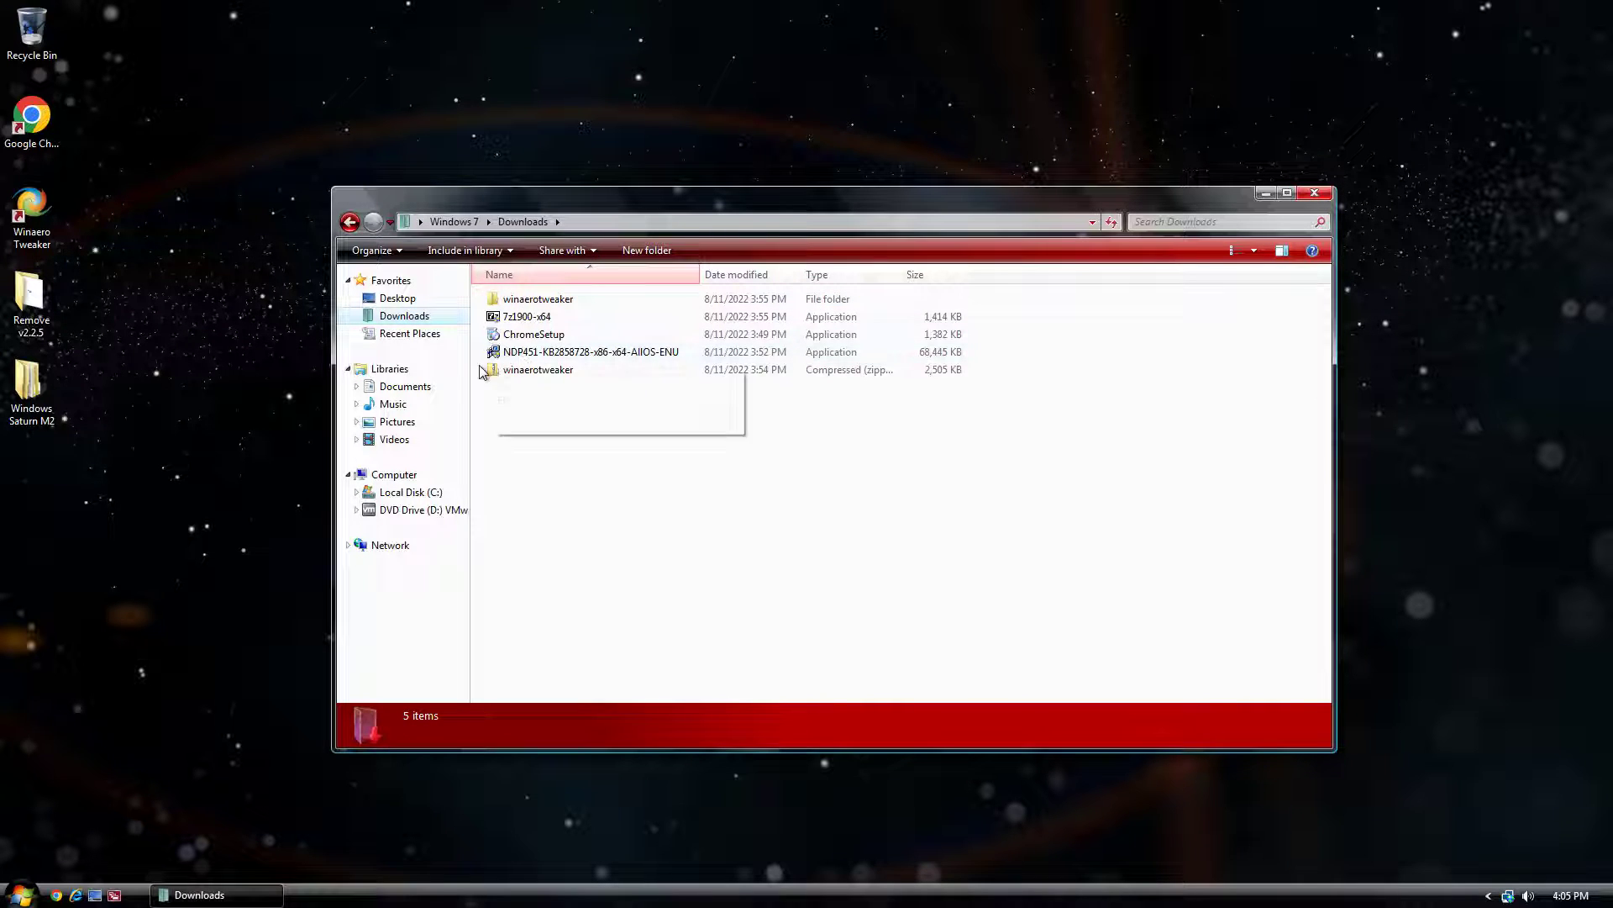
left_click(424, 301)
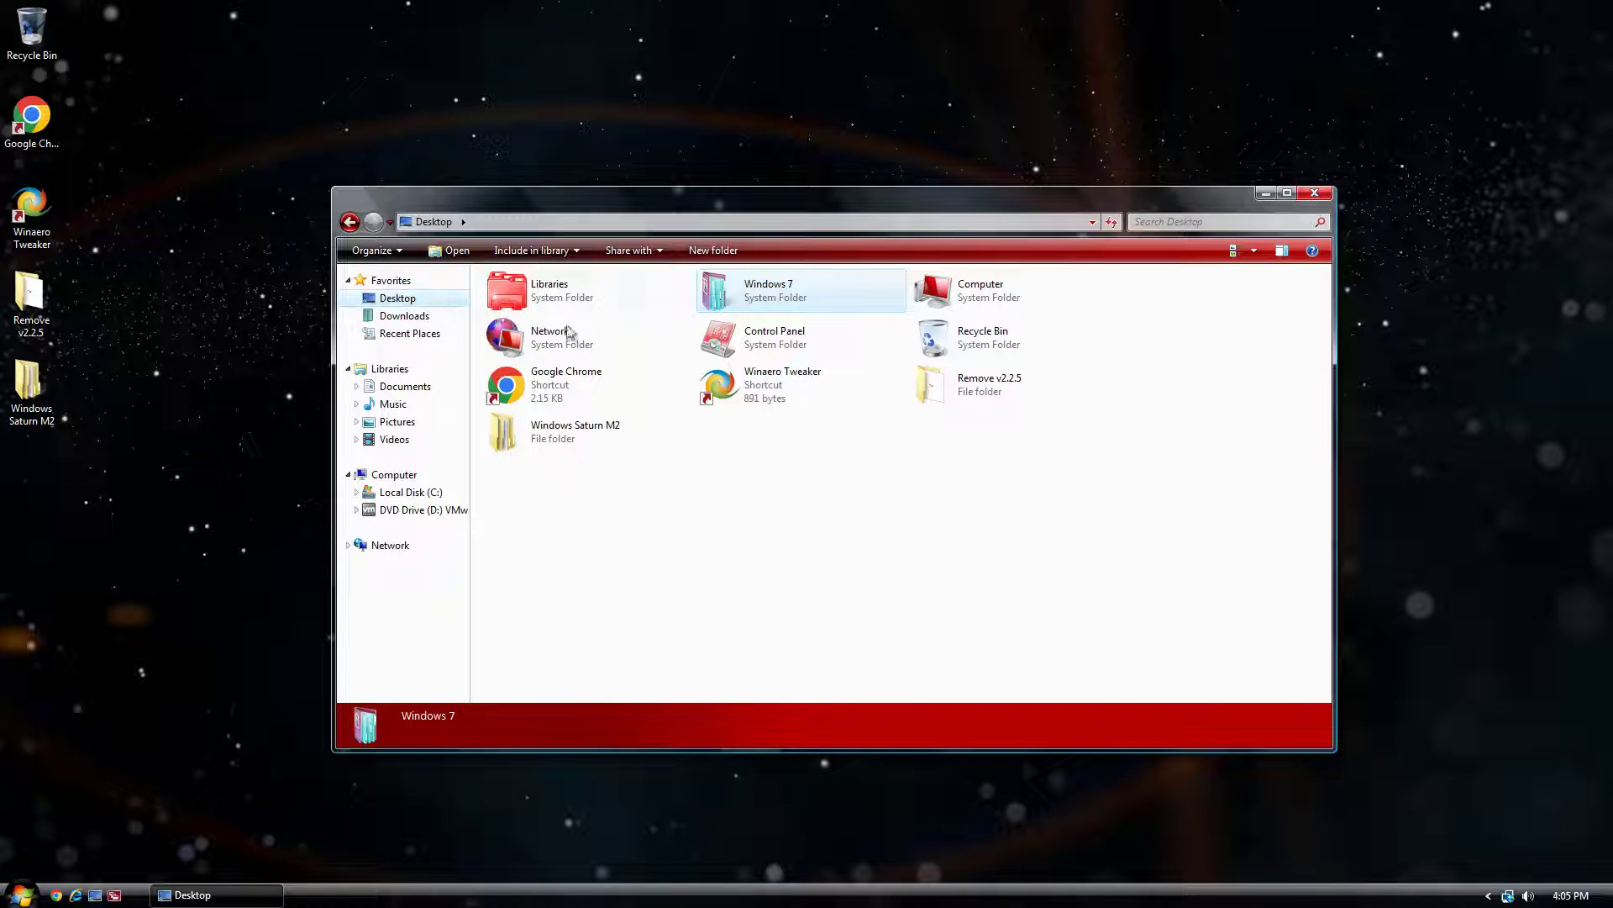
Open the folder Windows Saturn M2 > Windows Saturn TP M2 > Network icon
double_click(616, 429)
key("Down")
key("Return")
left_click(614, 425)
key("Down")
key("Down")
key("Up")
key("Return")
key("Down")
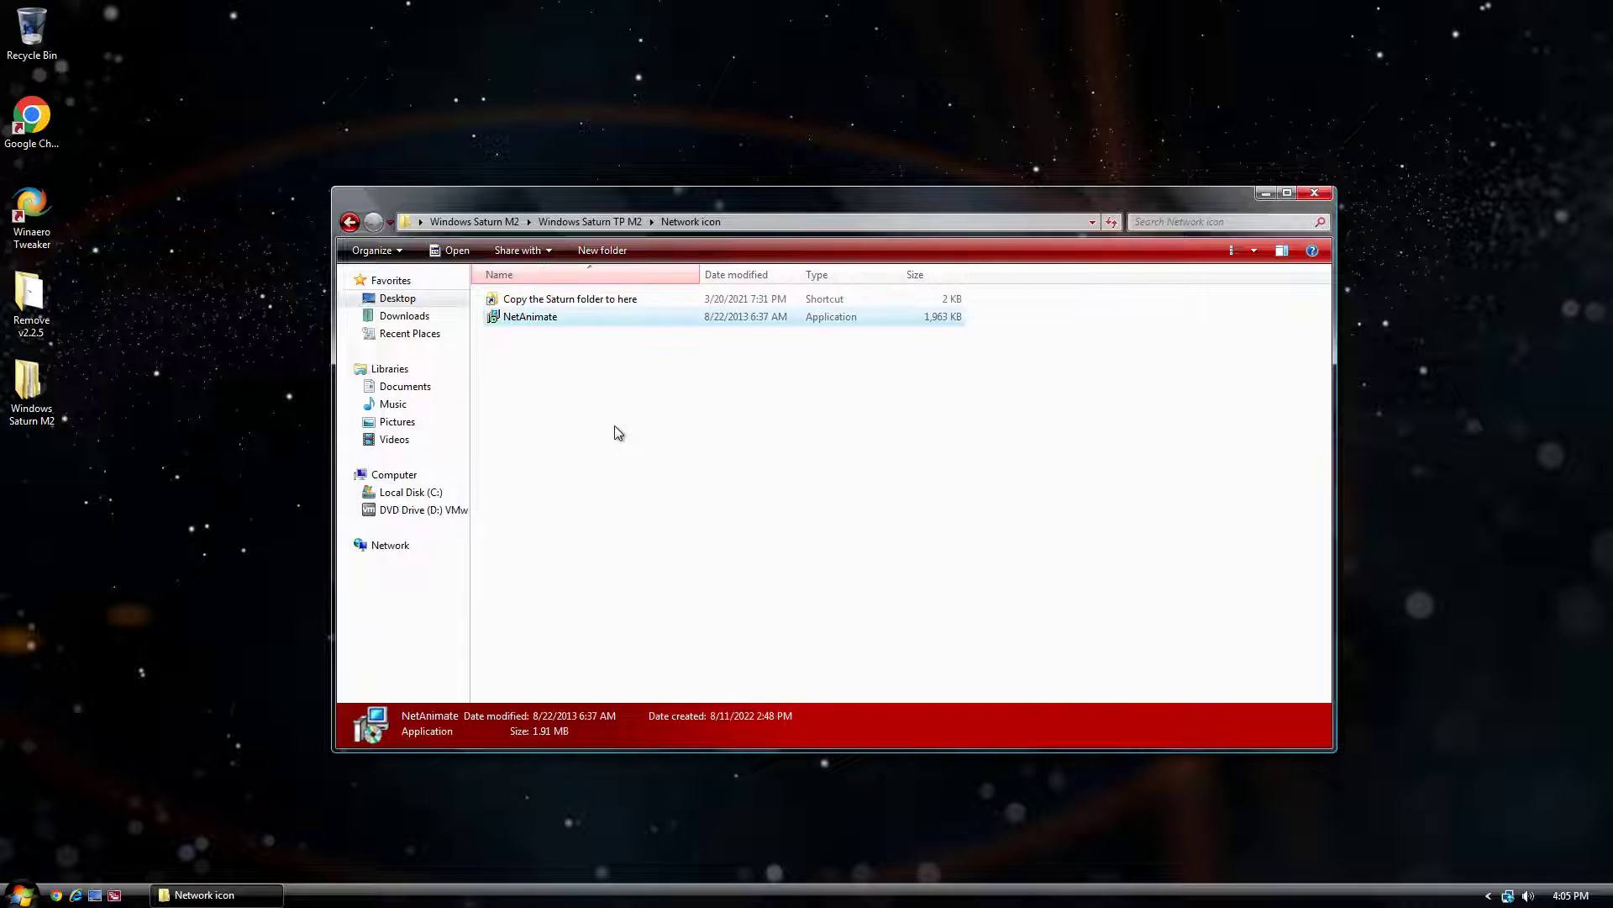
Try to open the "Copy the Saturn folder to here" shortcut in the Network icon folder
key("Up")
key("Return")
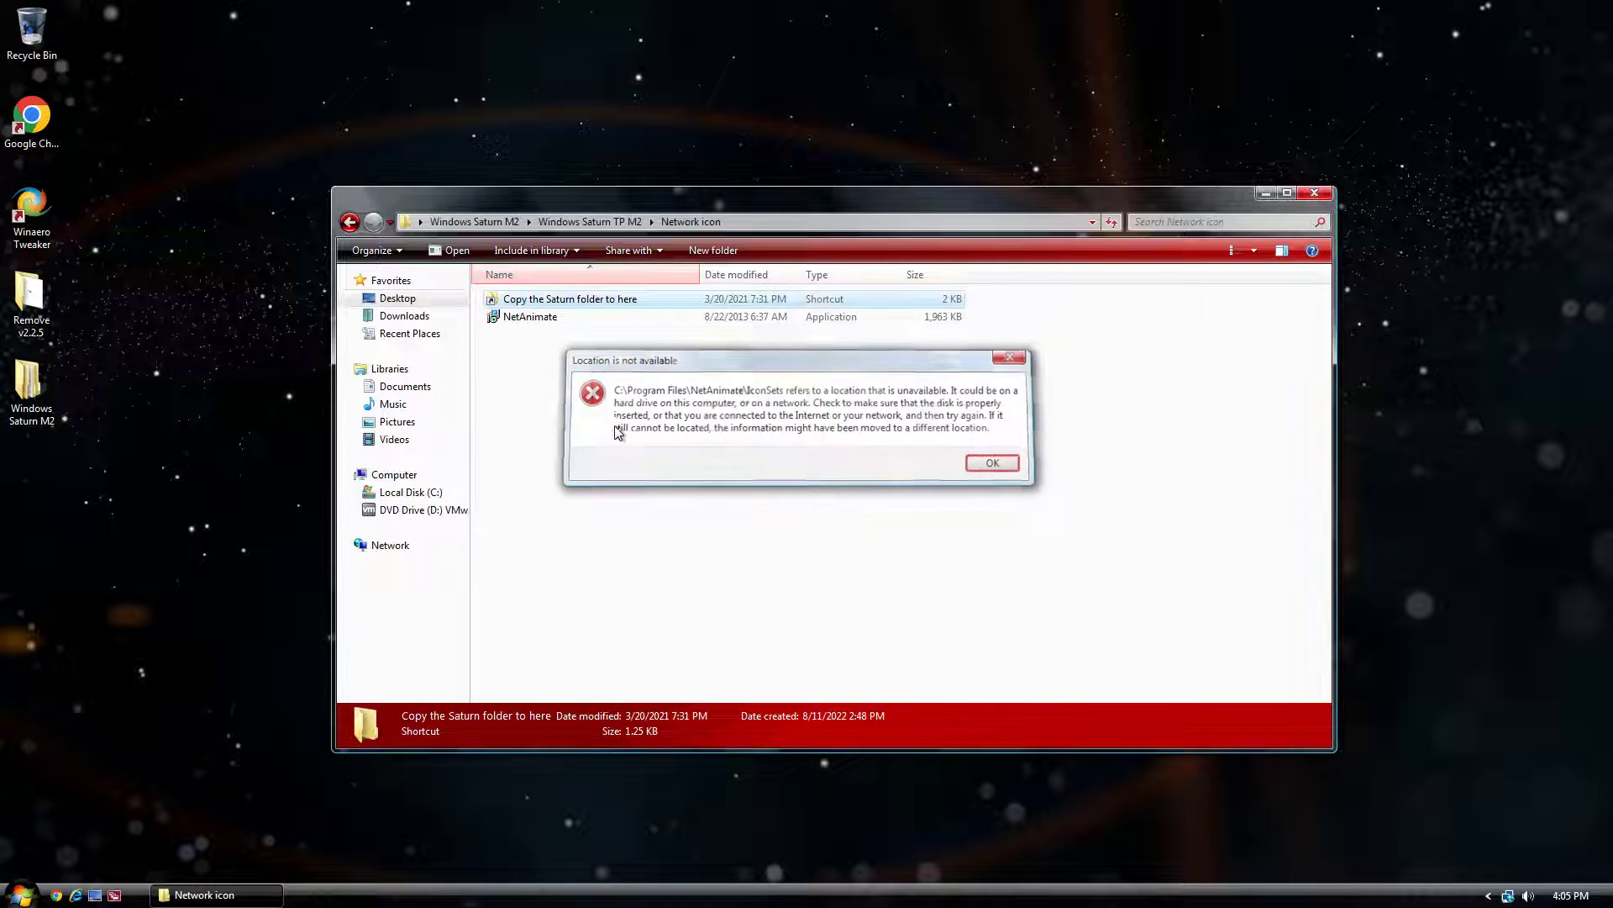
key("Return")
left_click(729, 400)
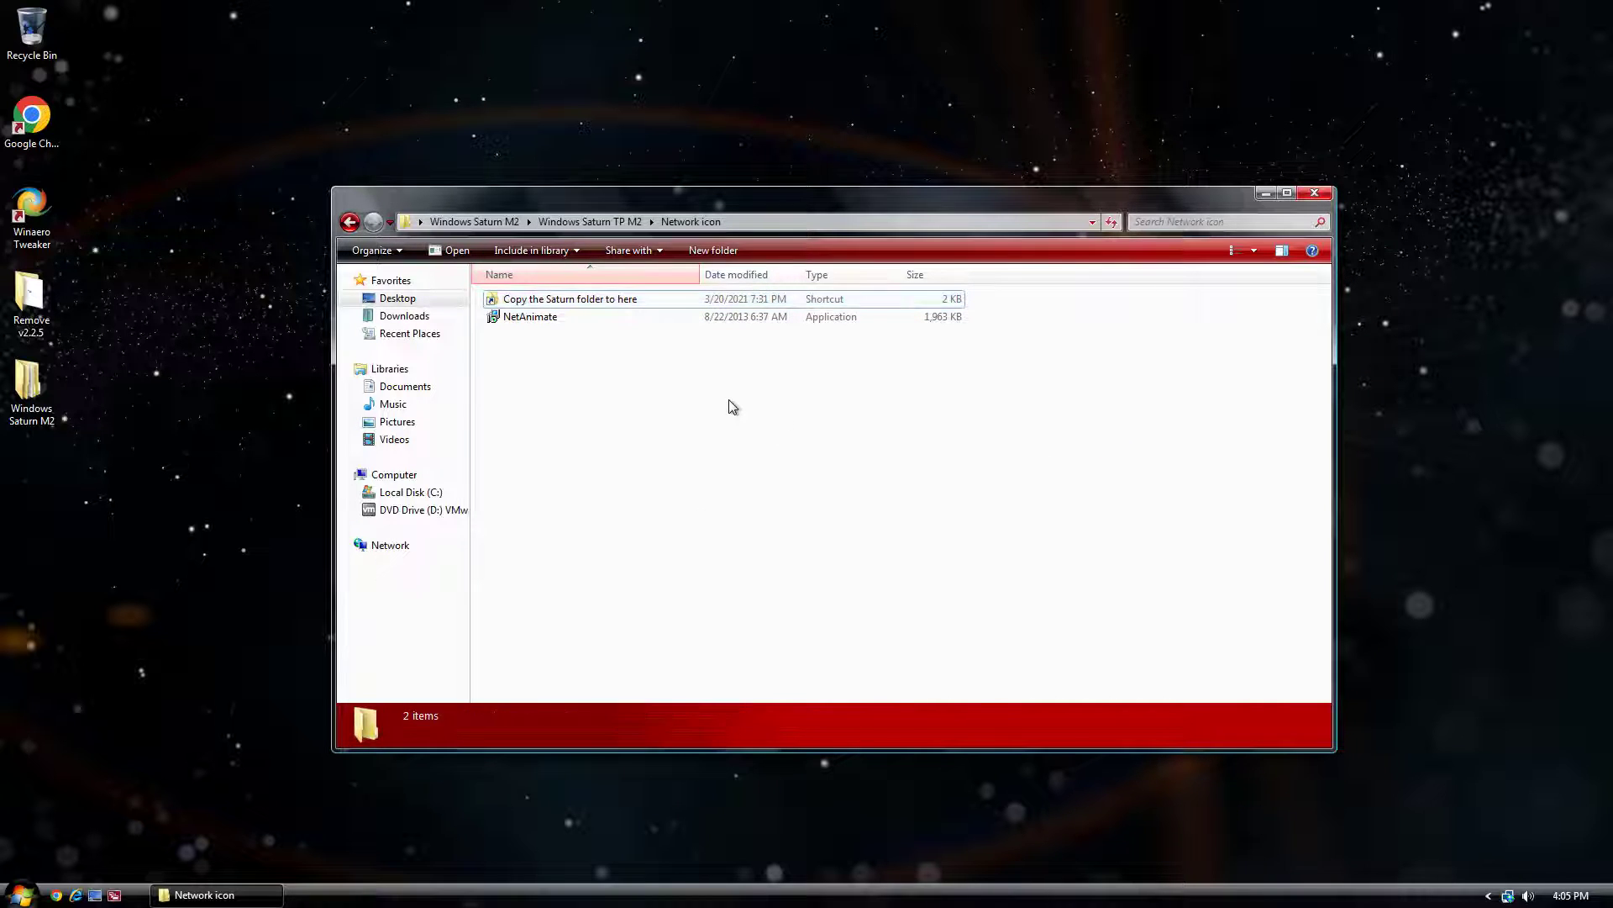
Open the Logon Screen folder in Windows Saturn TP M2, run "enable background change" as administrator and allow it to make changes
key("BackSpace")
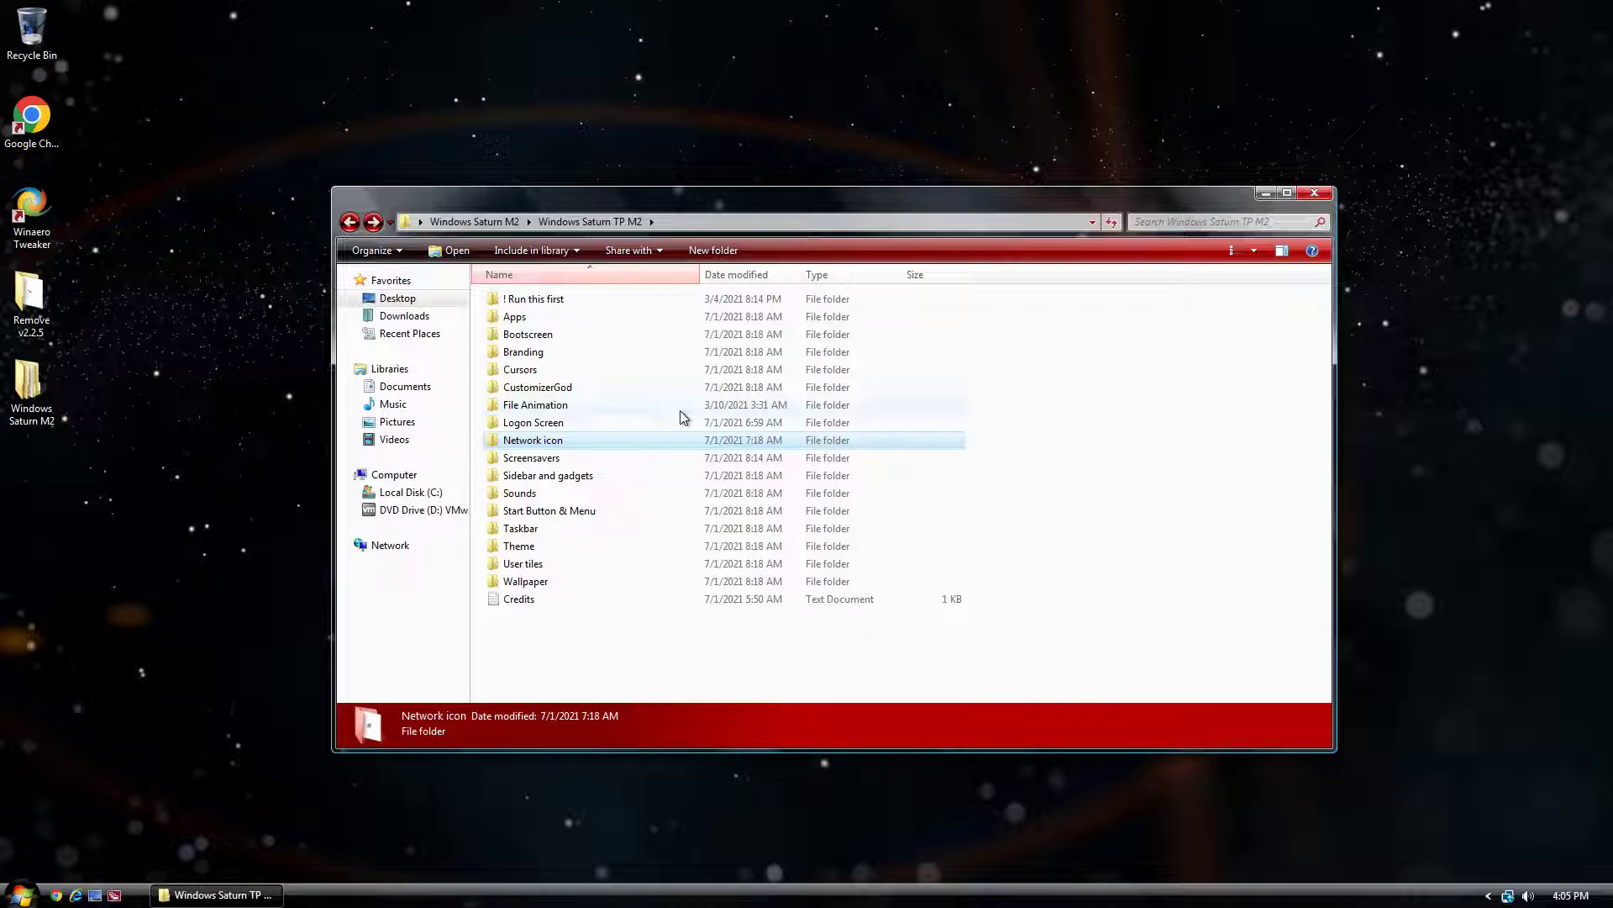
key("Up")
key("Return")
key("Down")
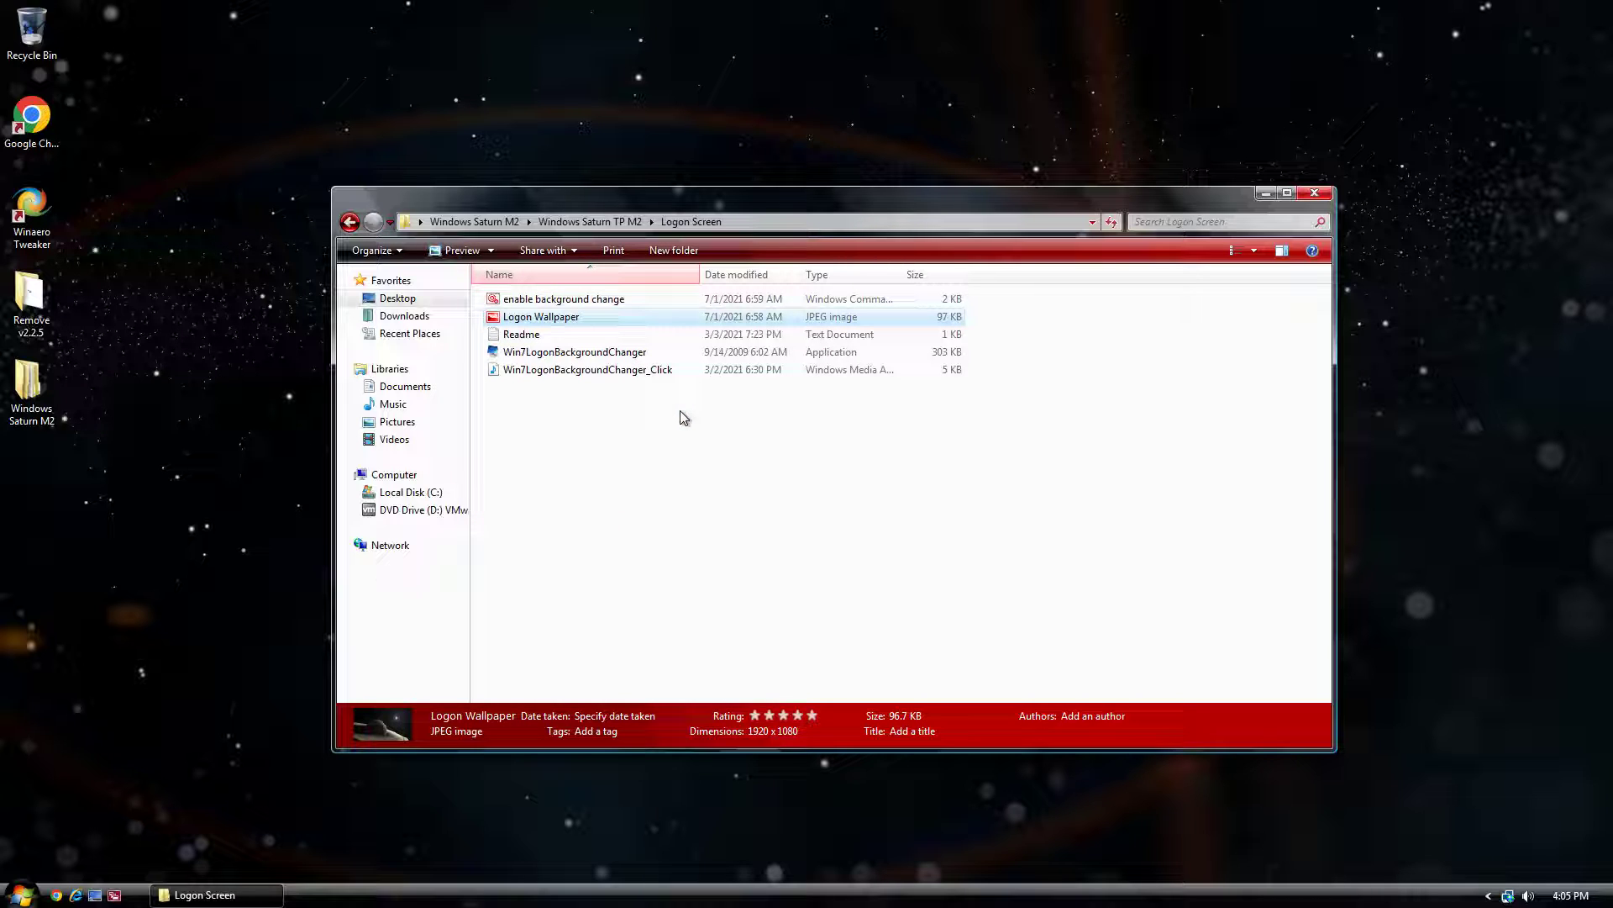
left_click(571, 305)
right_click(571, 309)
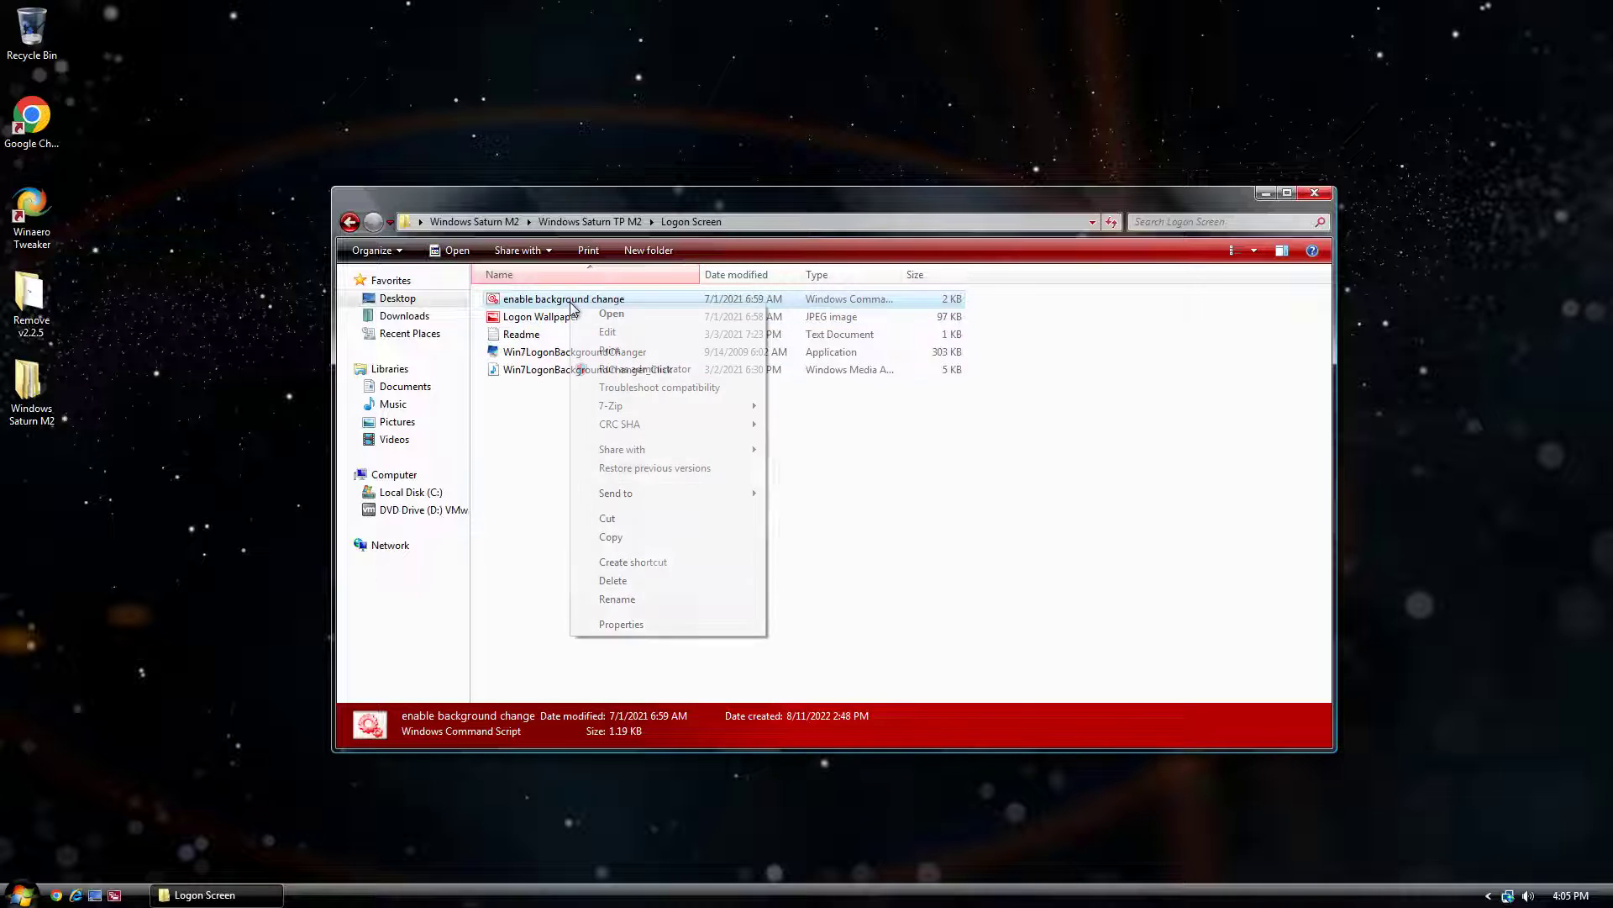
left_click(621, 365)
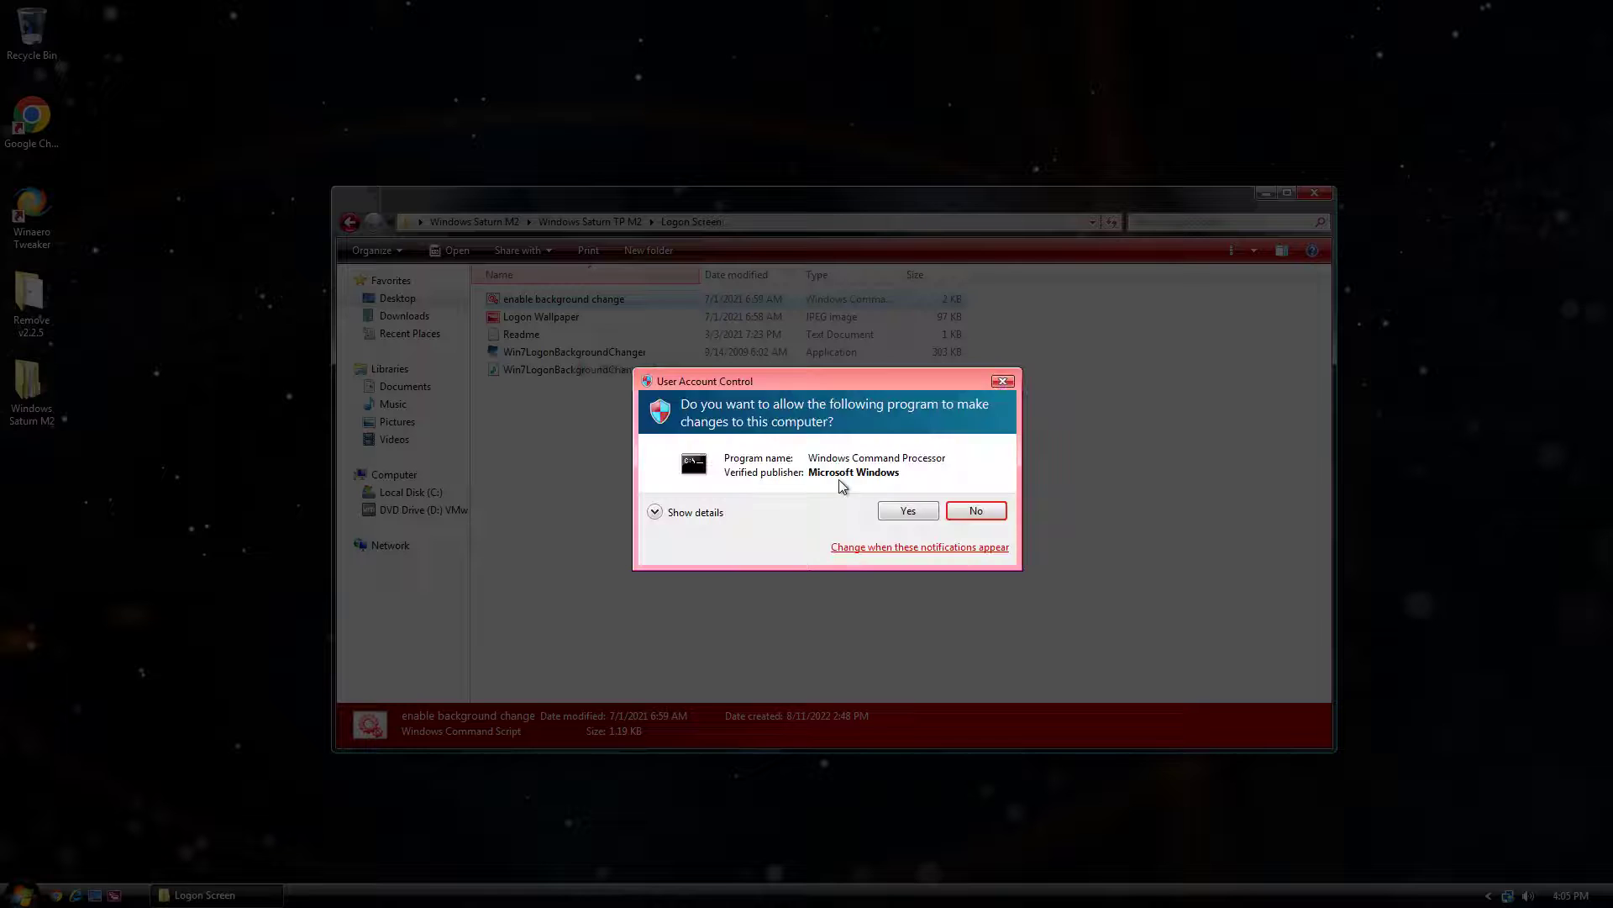
left_click(904, 510)
Launch Win7LogonBackgroundChanger with permission to make changes and set the logon text shadow to Dark shadow in its settings
left_click(586, 356)
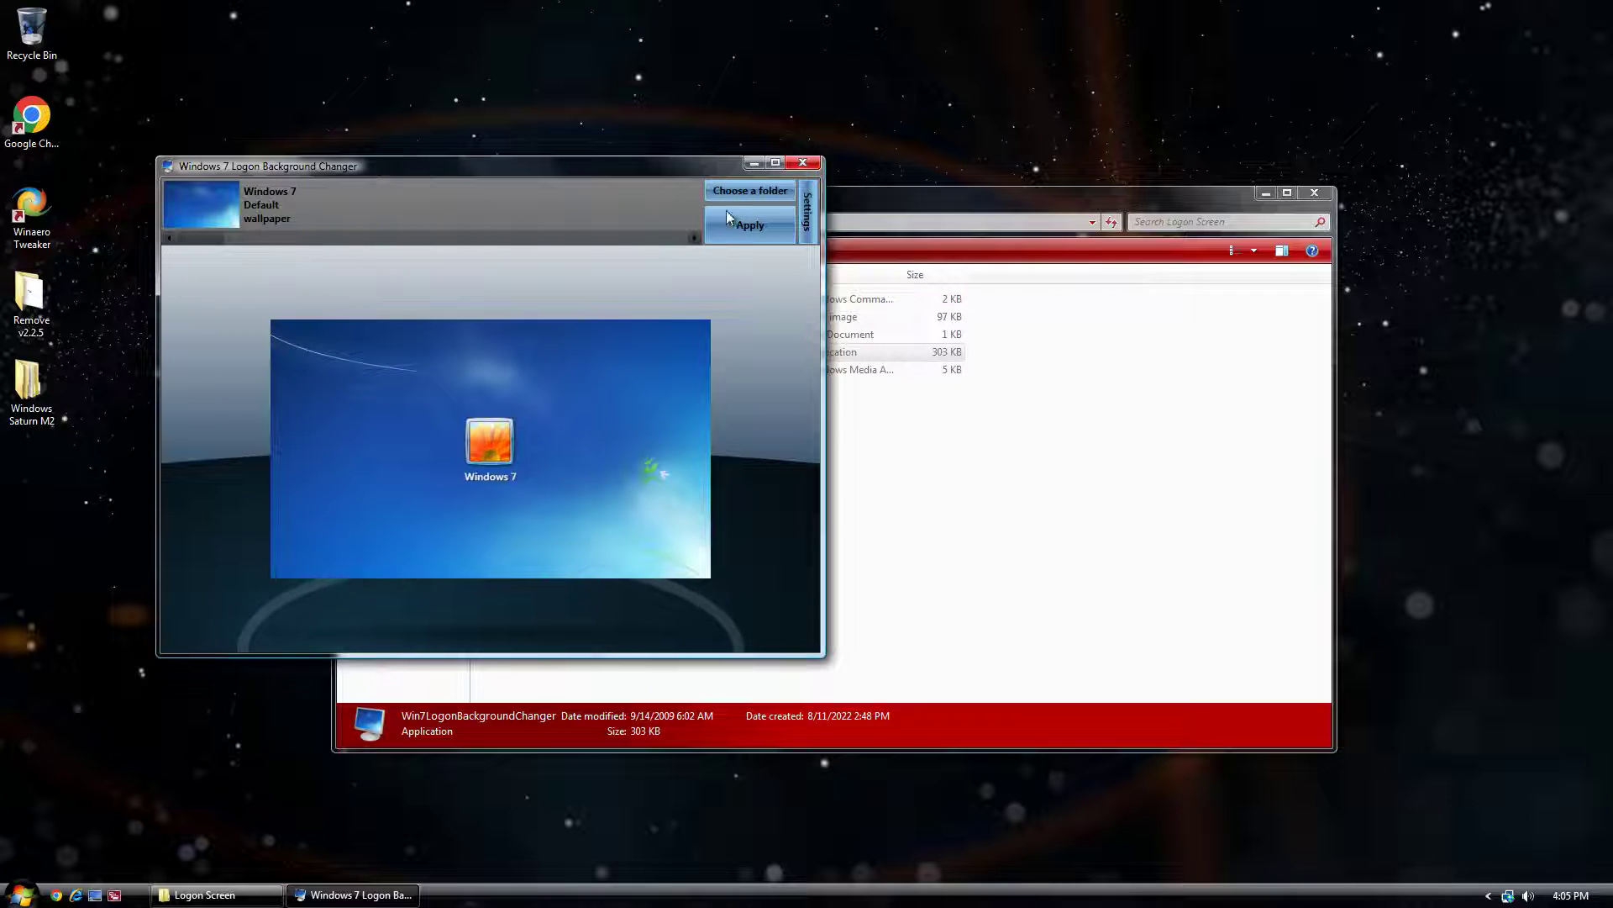
left_click(882, 505)
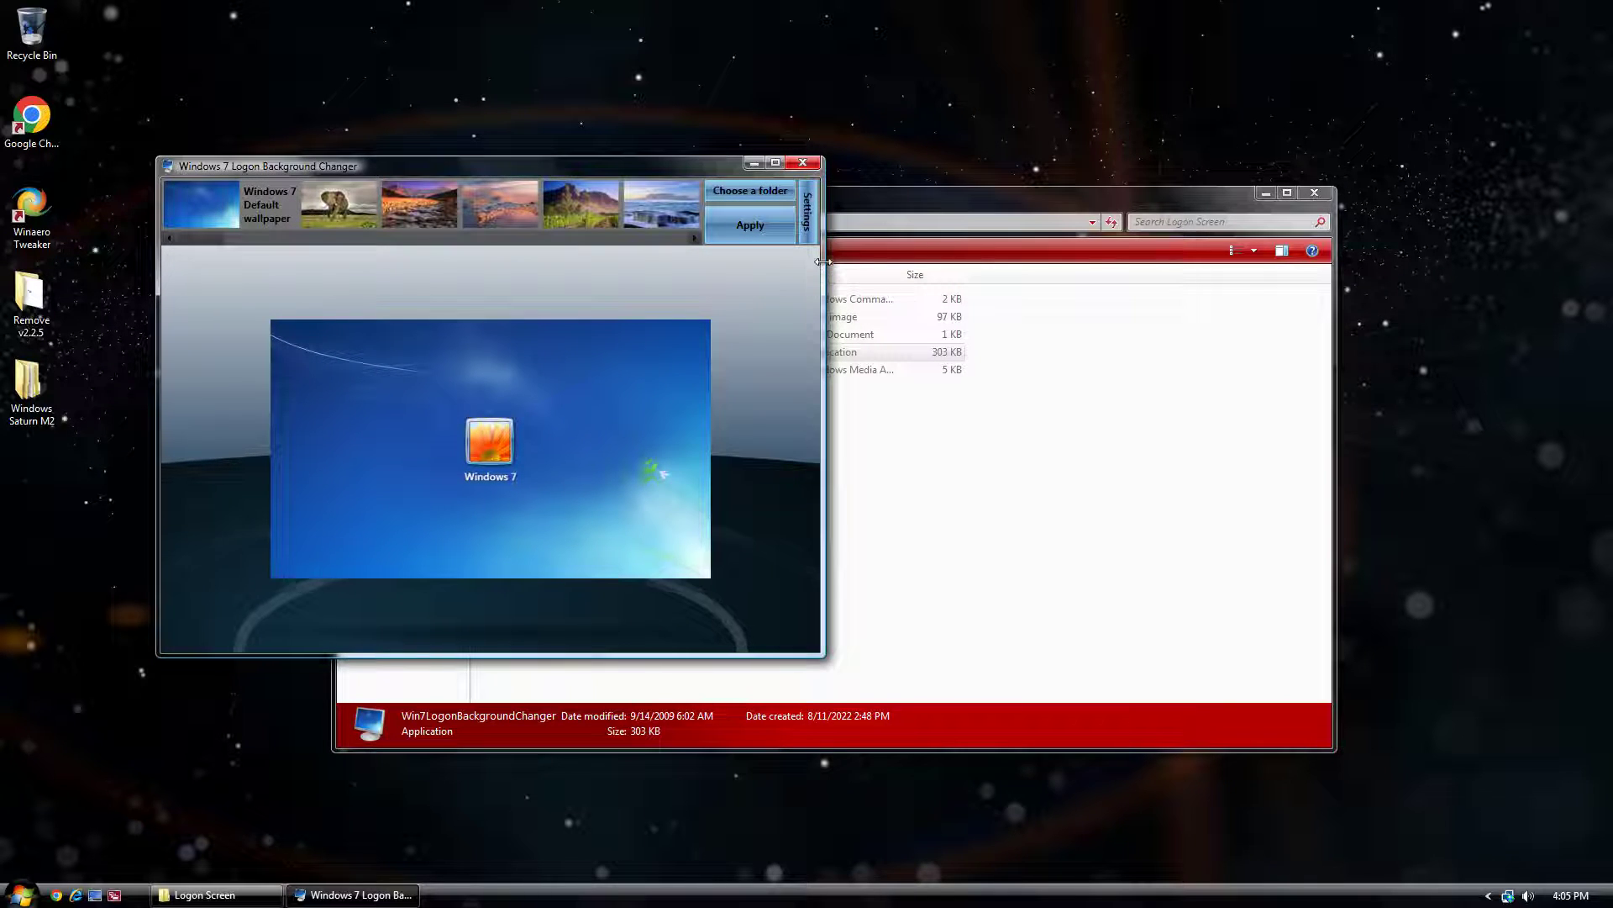
left_click(812, 234)
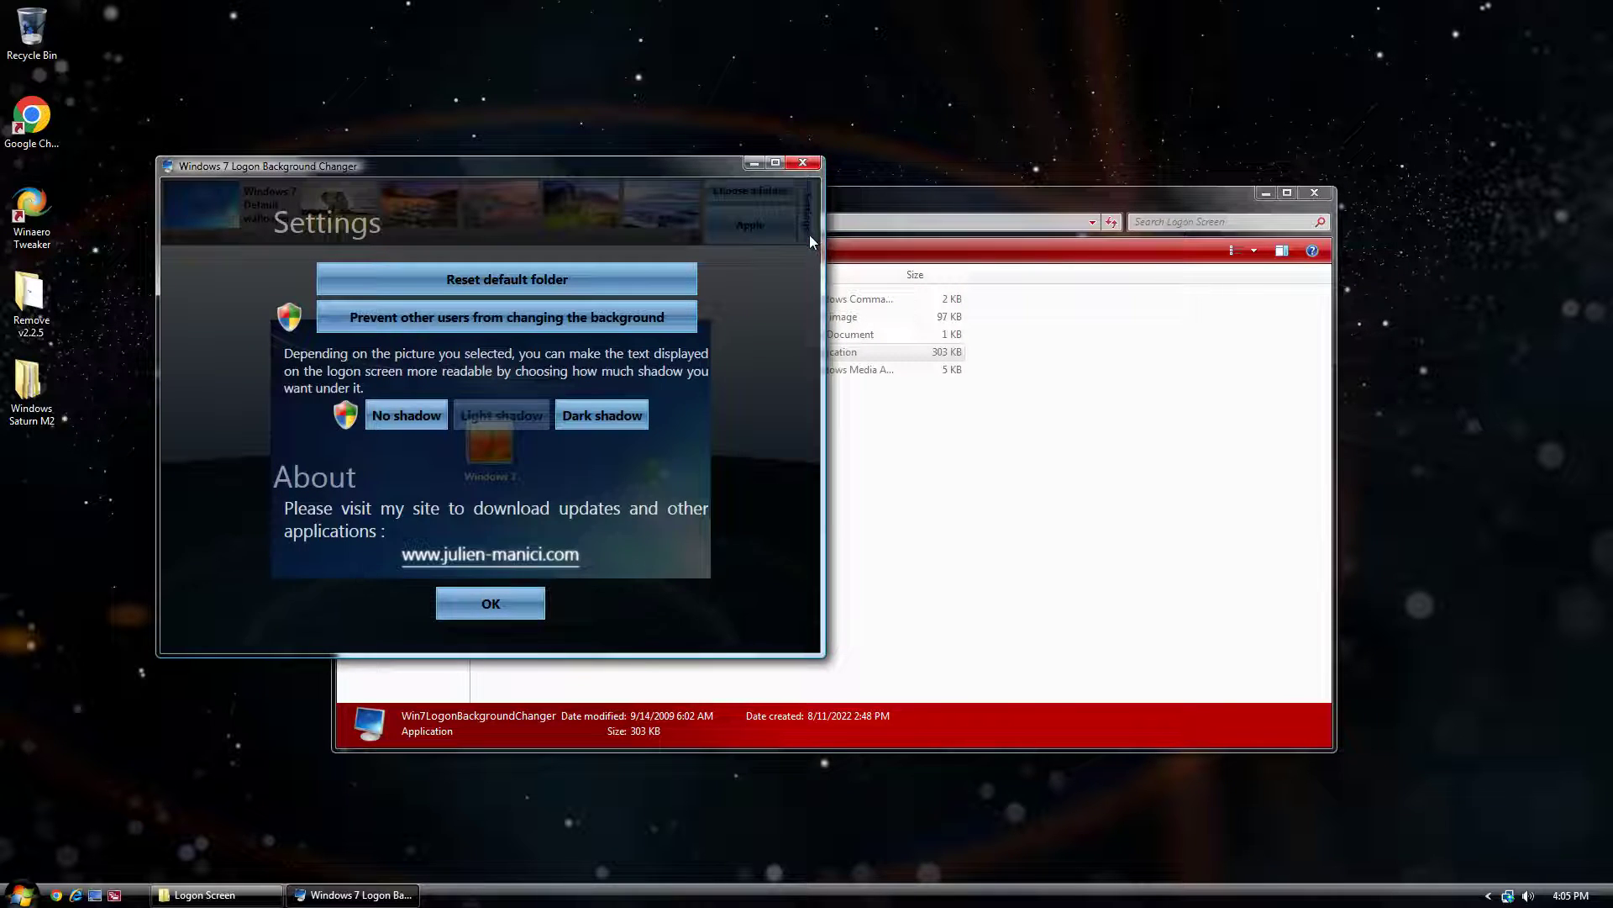
left_click(598, 413)
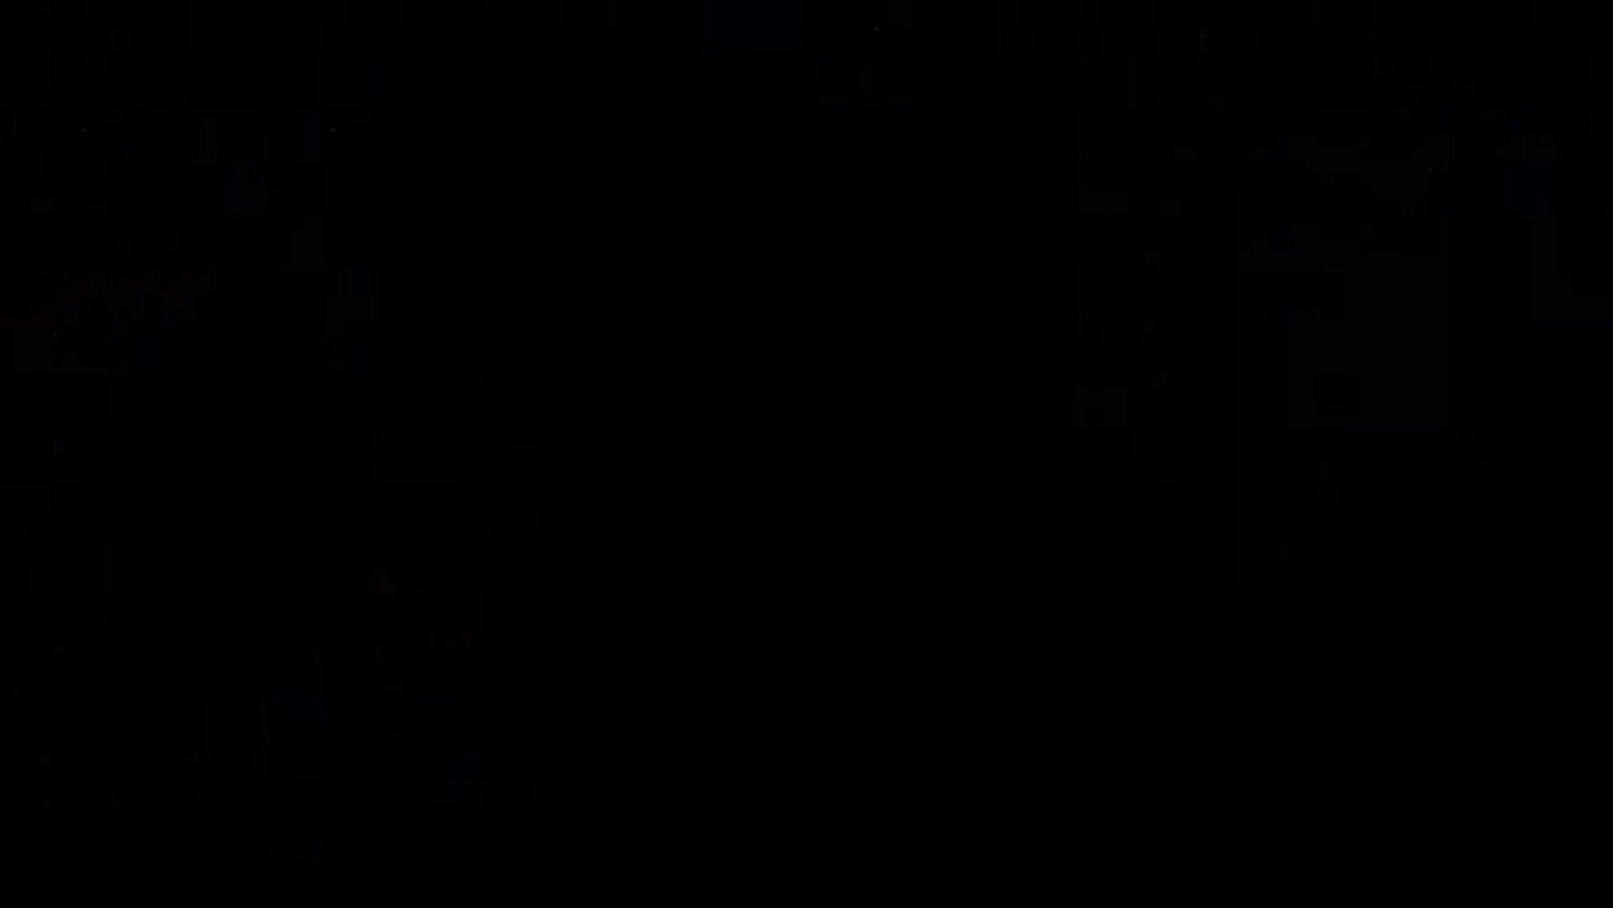
left_click(854, 469)
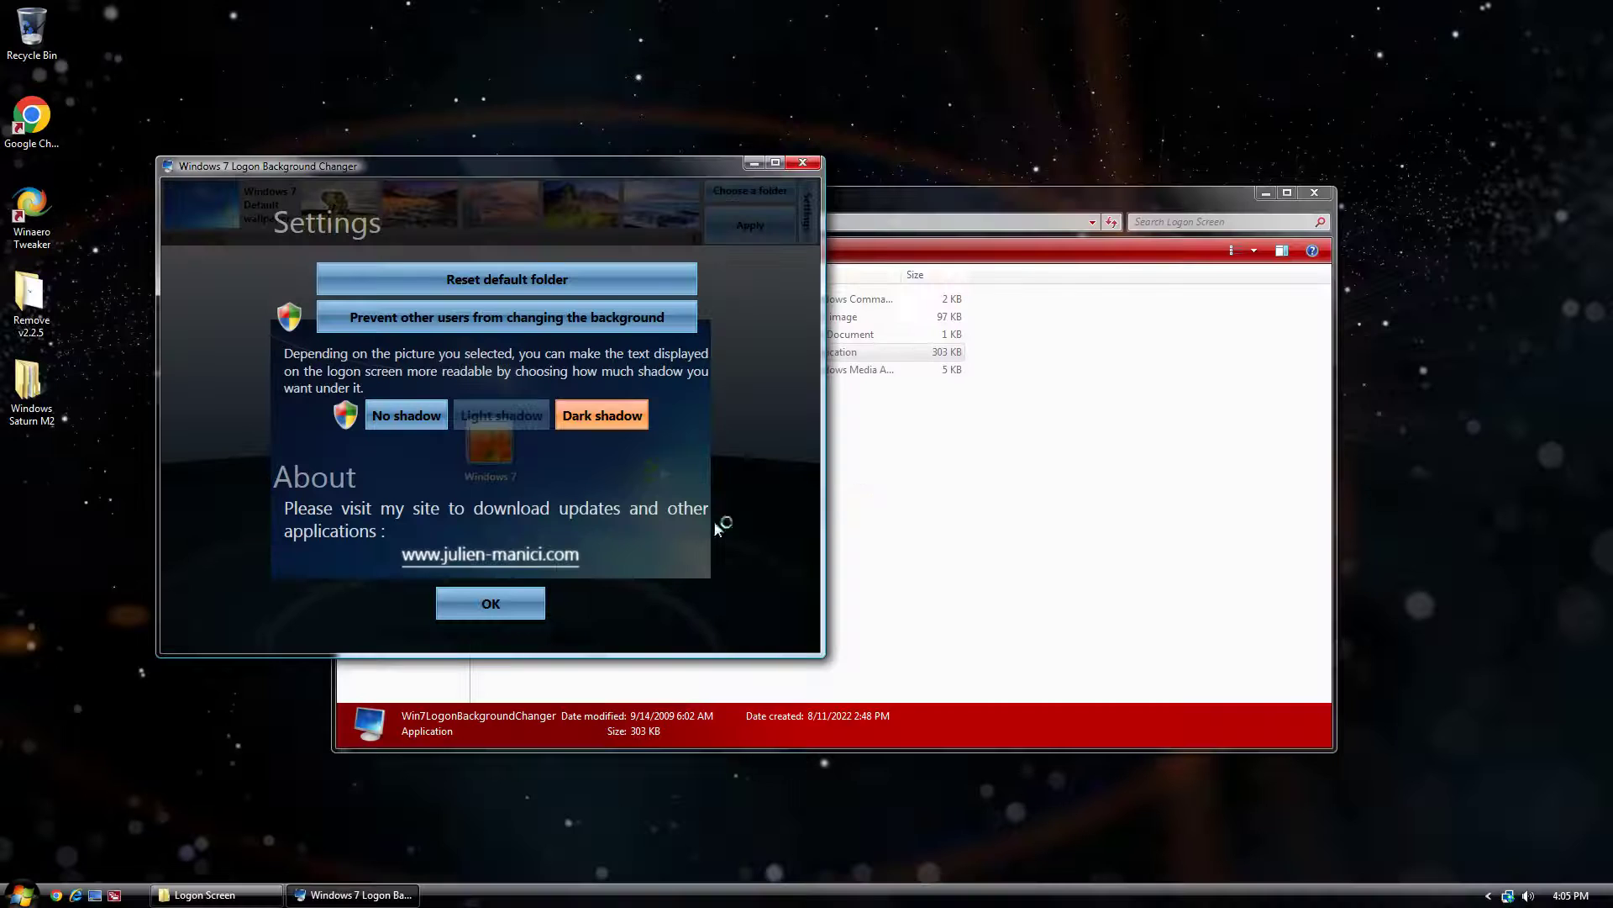
left_click(506, 605)
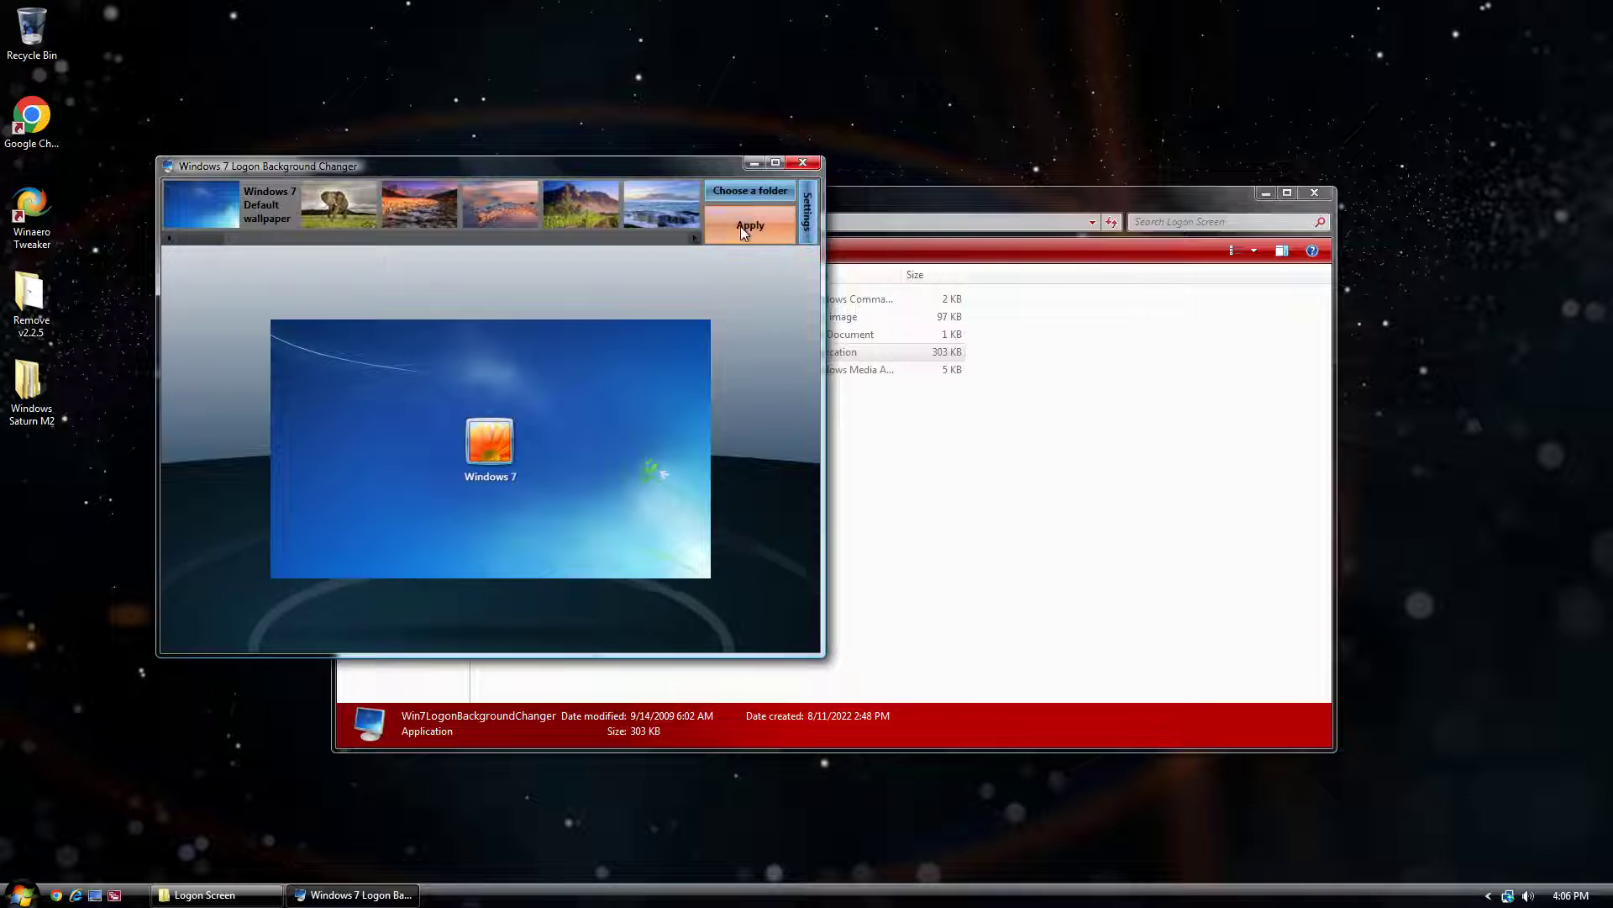
Choose the Logon Screen folder under Windows Saturn M2 > Windows Saturn TP M2 as the source of logon backgrounds
left_click(738, 195)
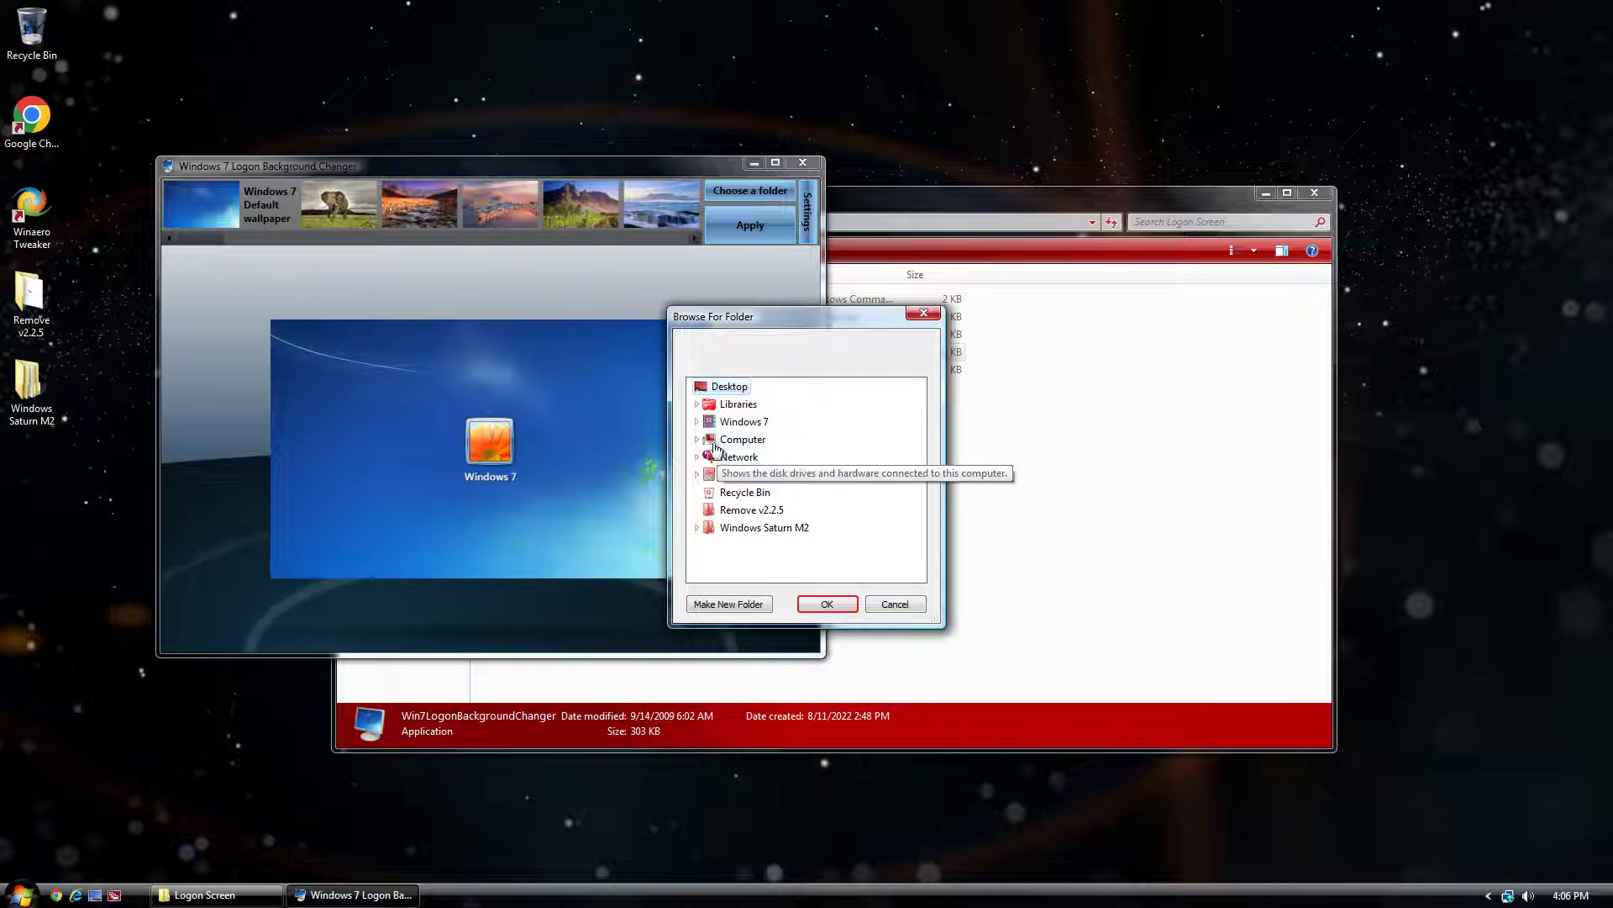
left_click(696, 421)
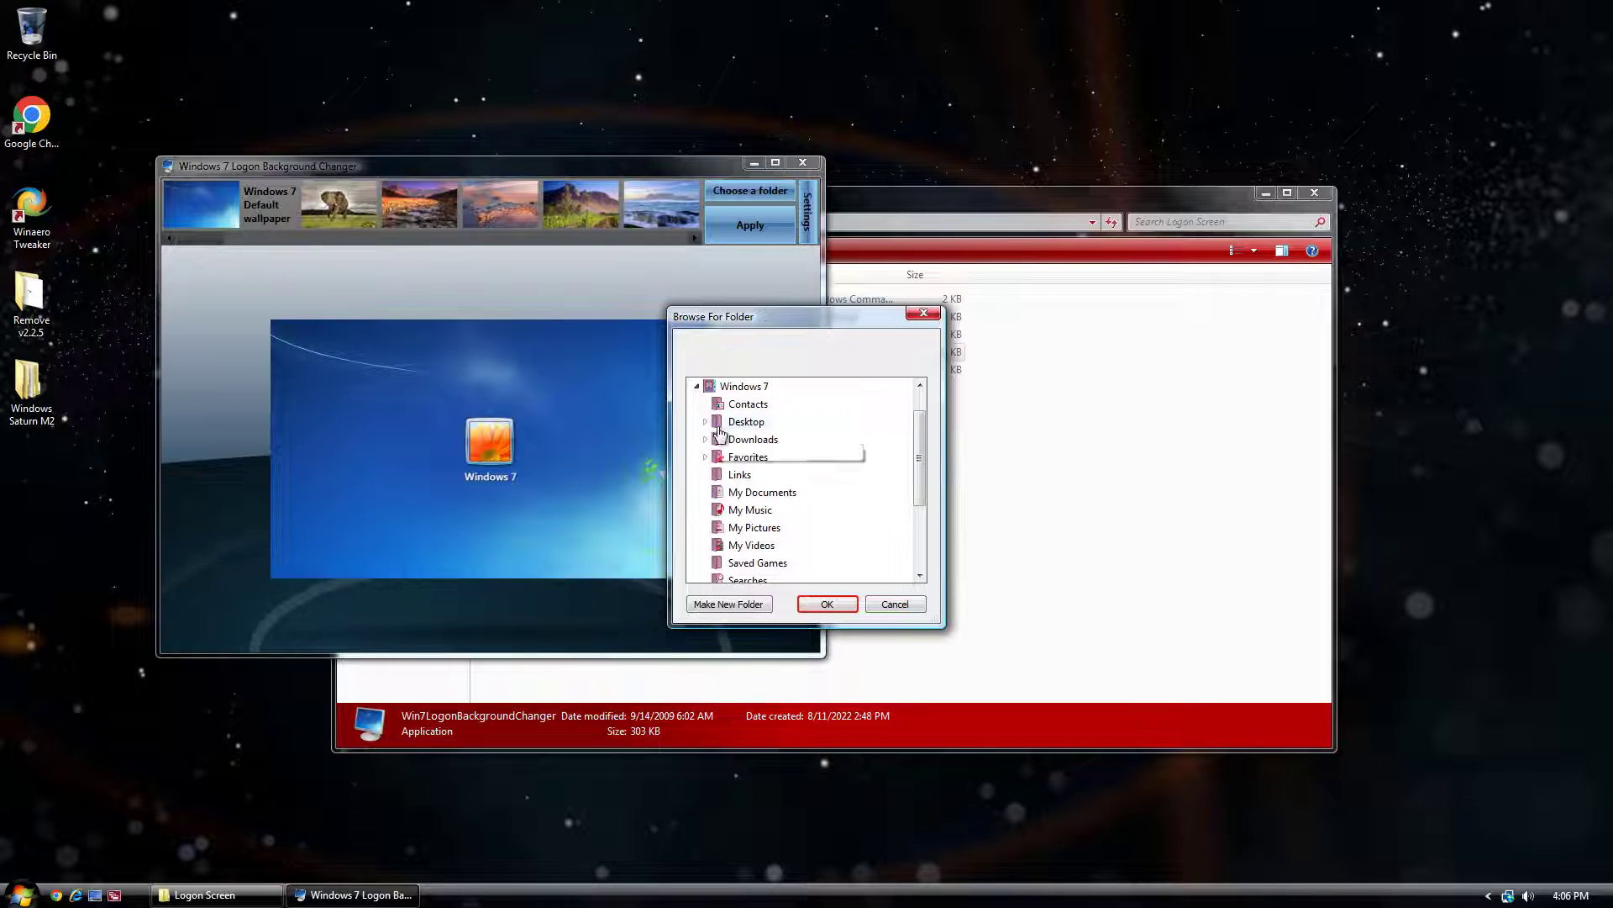
left_click(706, 423)
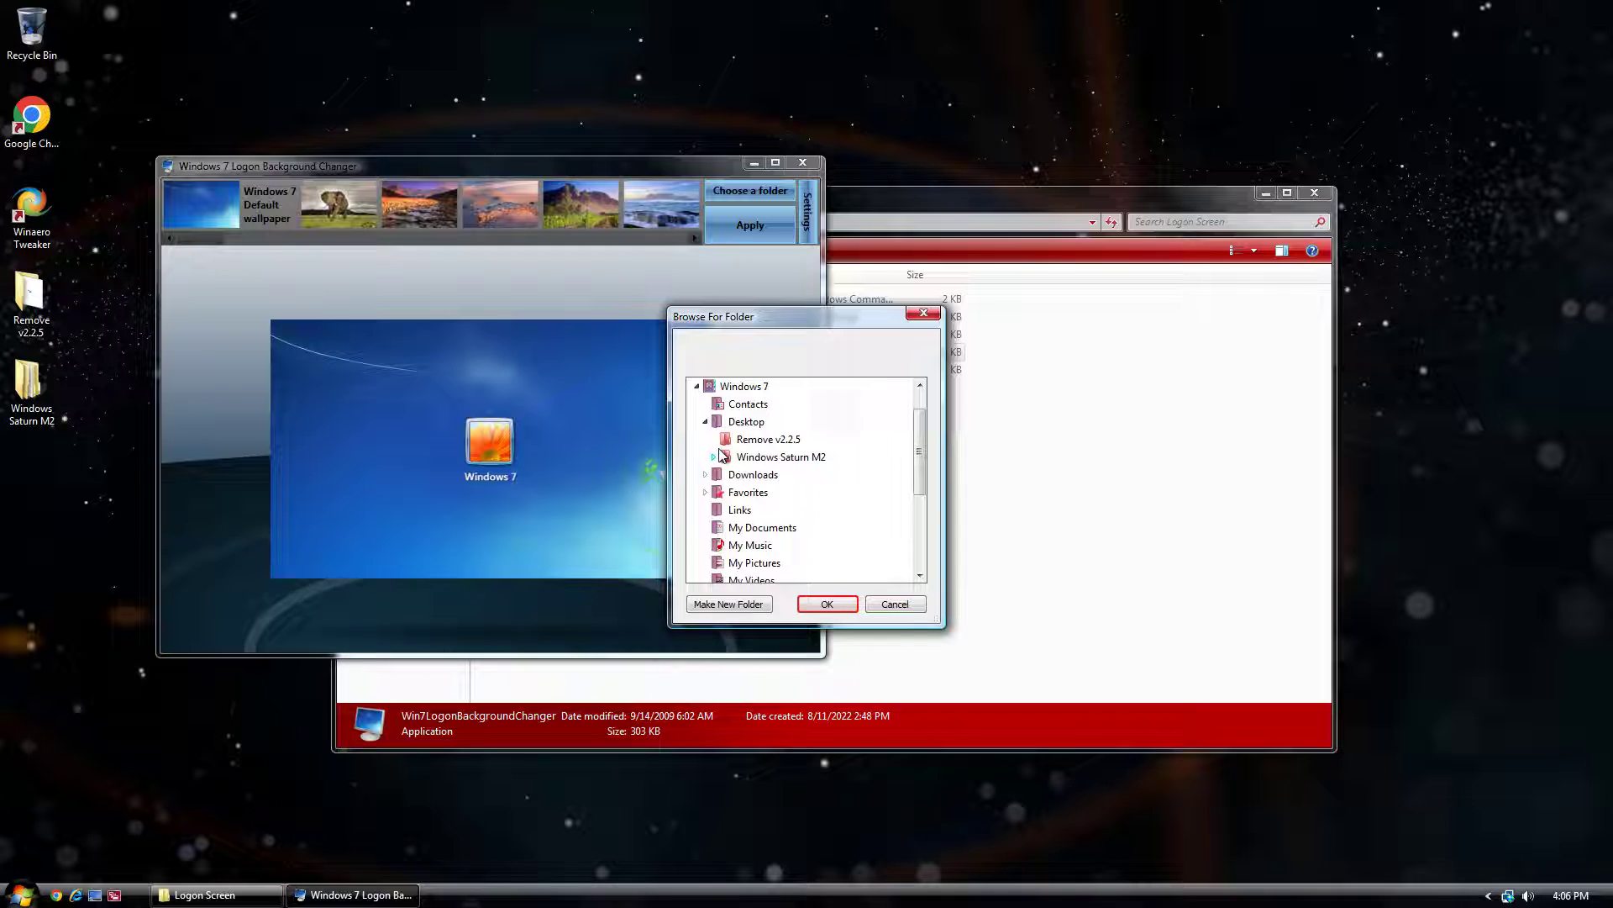
left_click(713, 456)
left_click(757, 527)
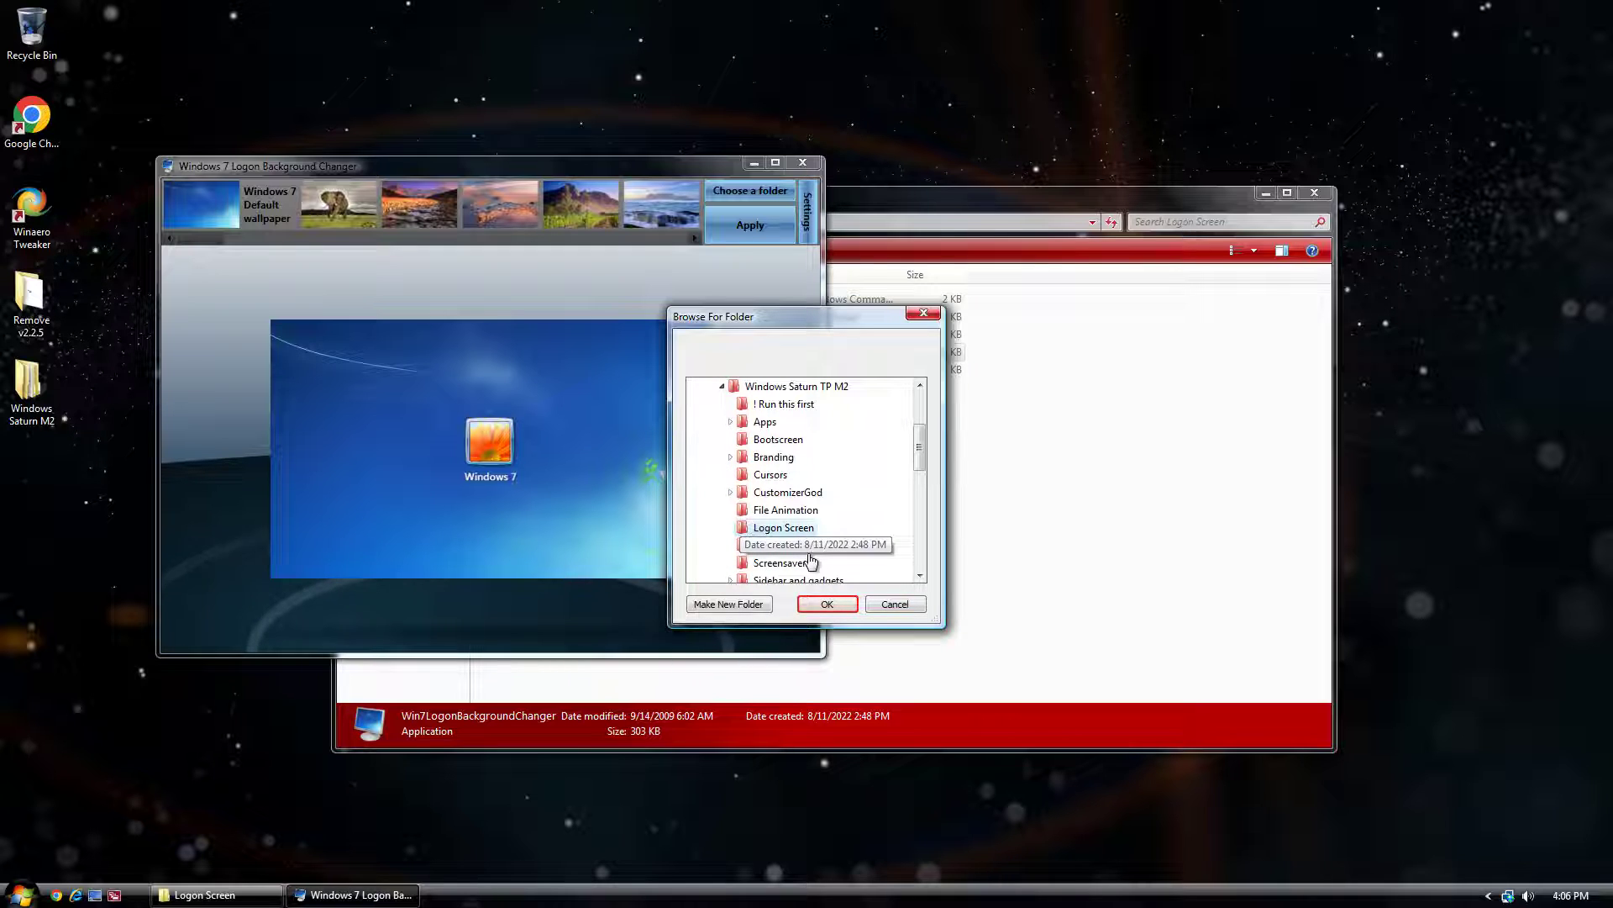
left_click(827, 603)
Apply the Saturn planet wallpaper as the logon background and close Windows 7 Logon Background Changer
left_click(318, 222)
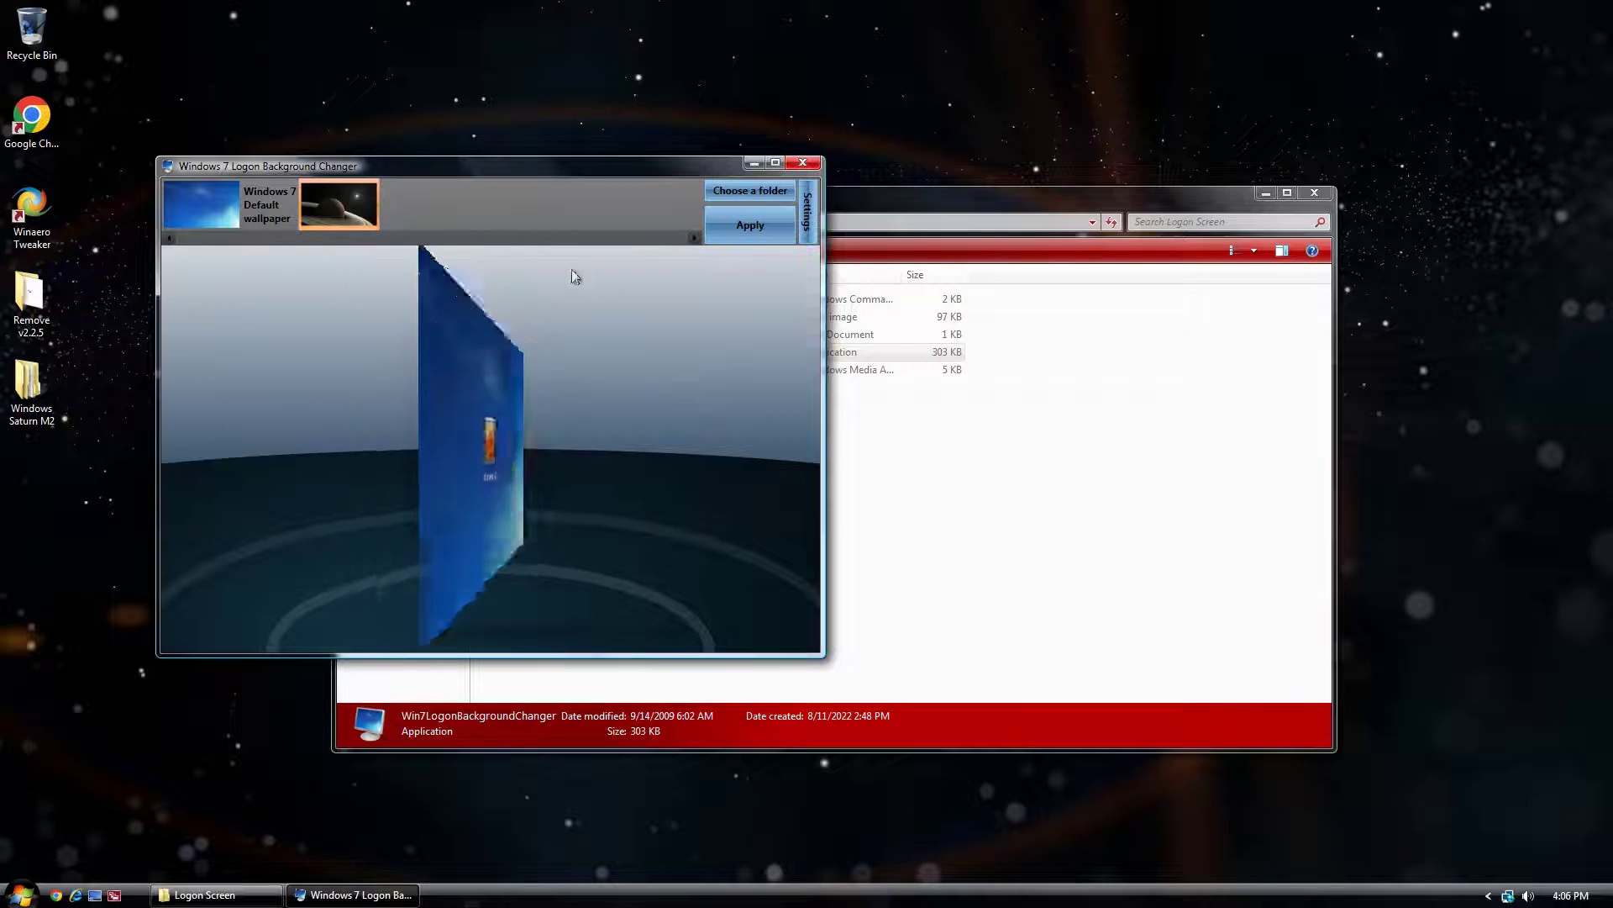
left_click(730, 230)
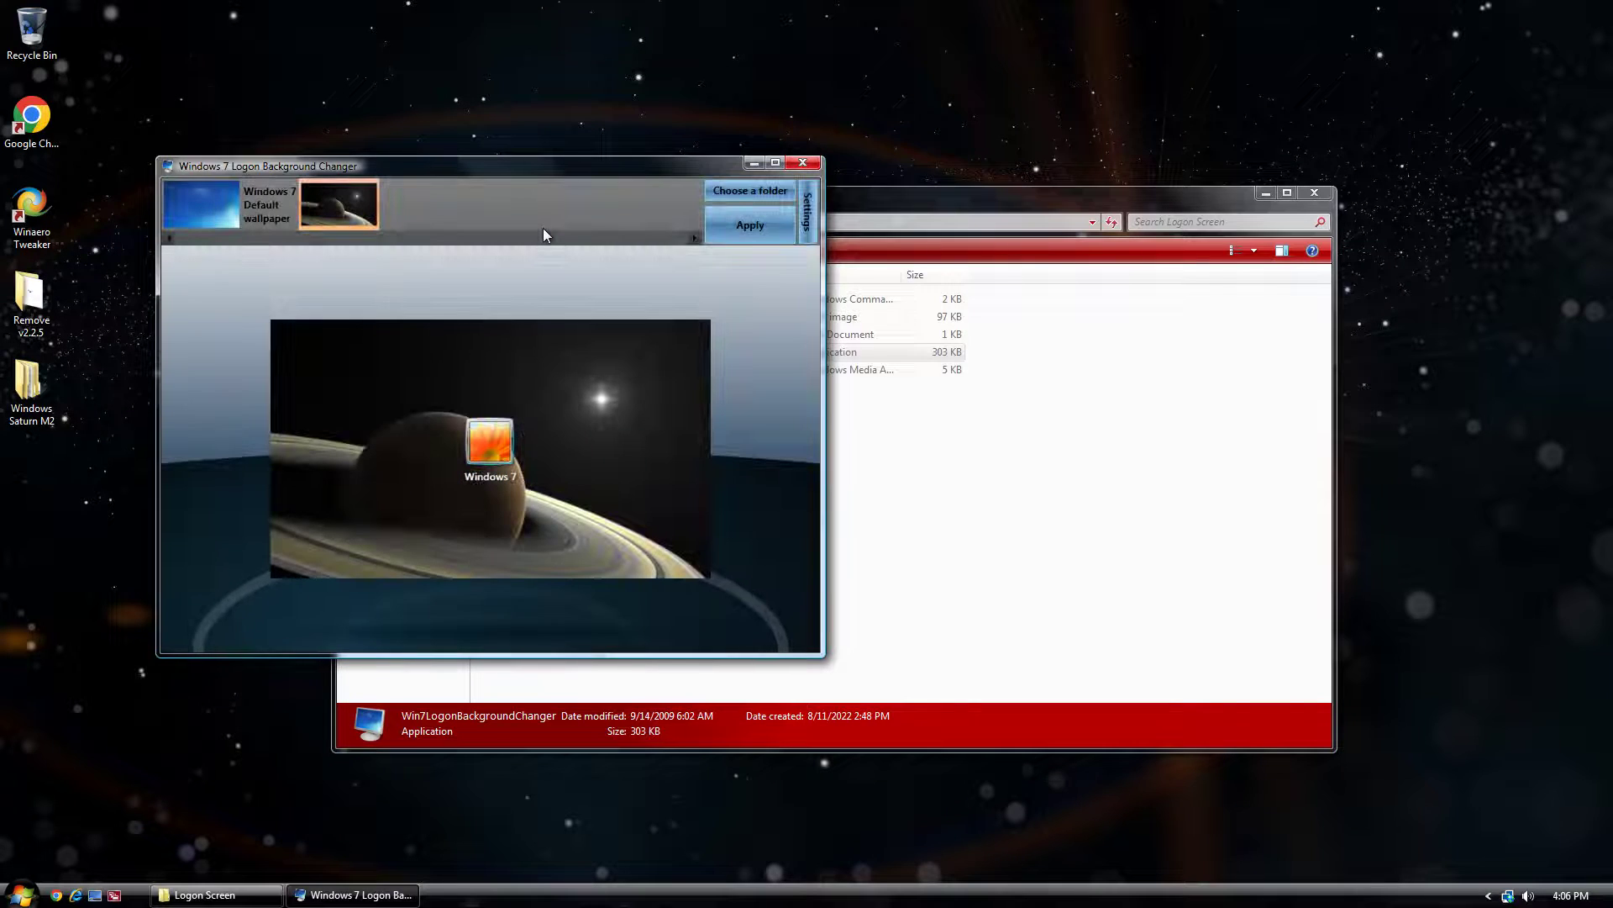
left_click(803, 166)
Switch user to check the new logon screen, and log back in to the same account
left_click(18, 894)
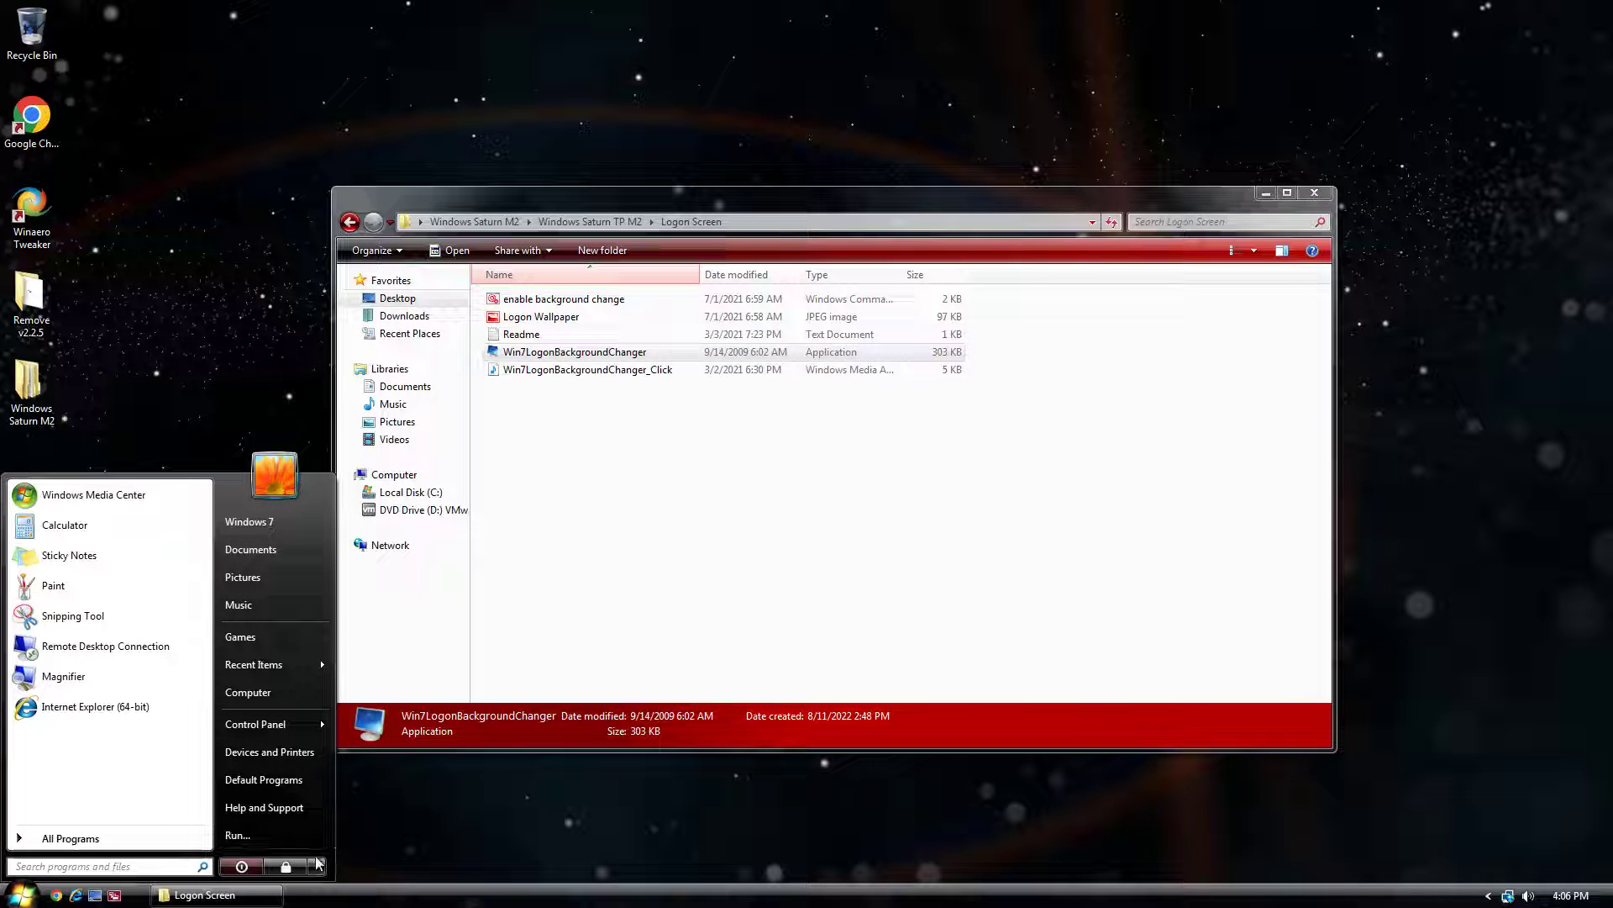
mouse_move(322, 865)
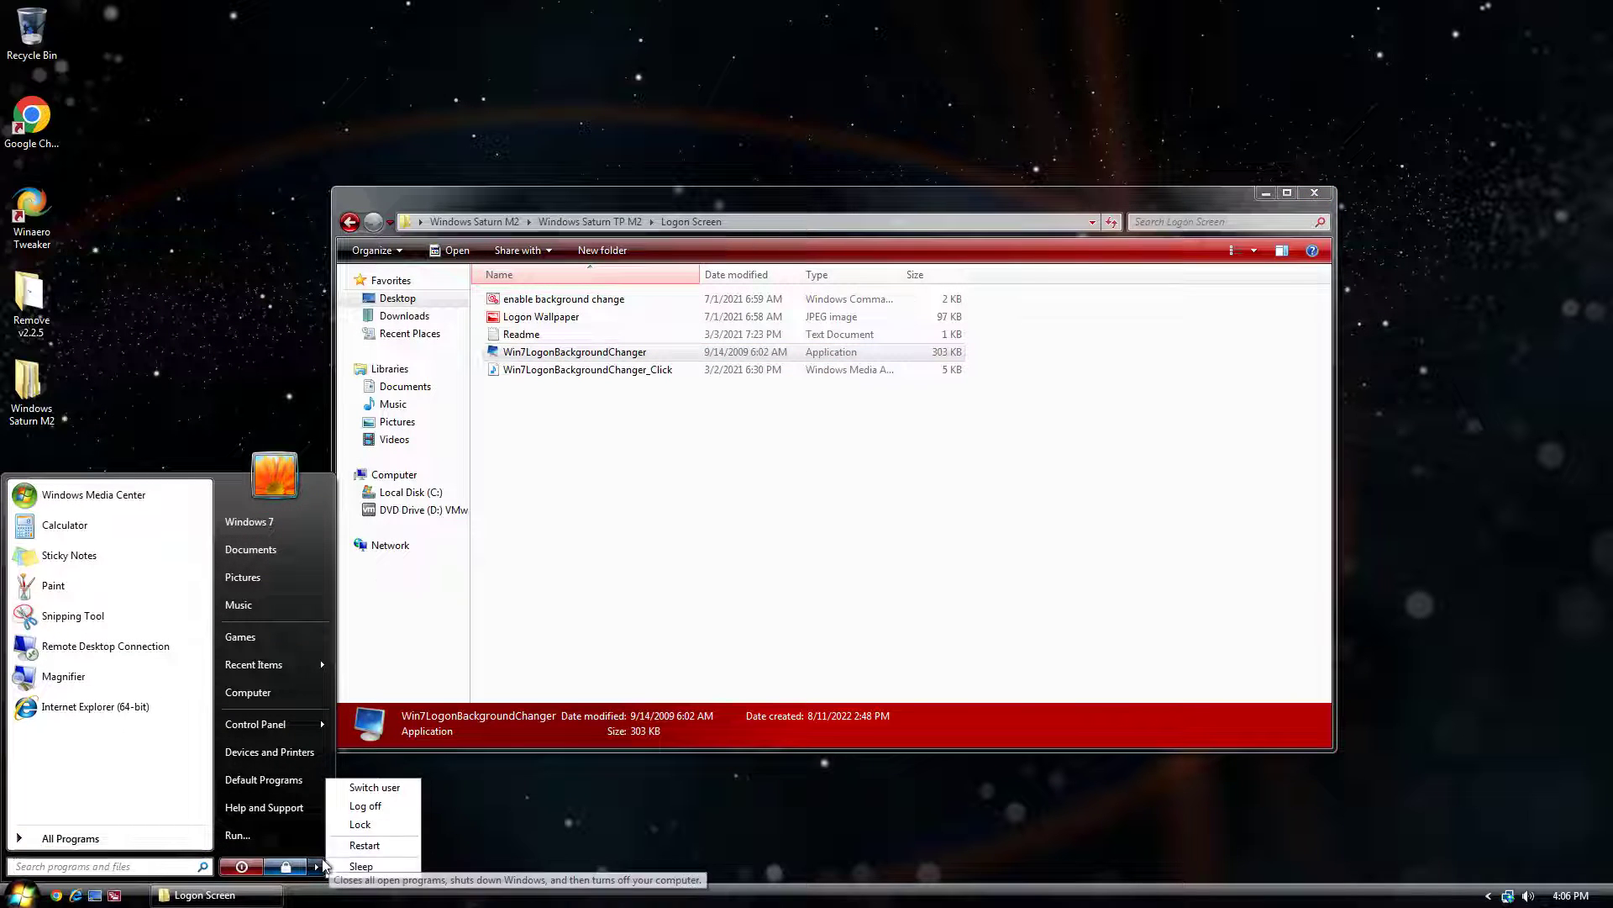
left_click(348, 788)
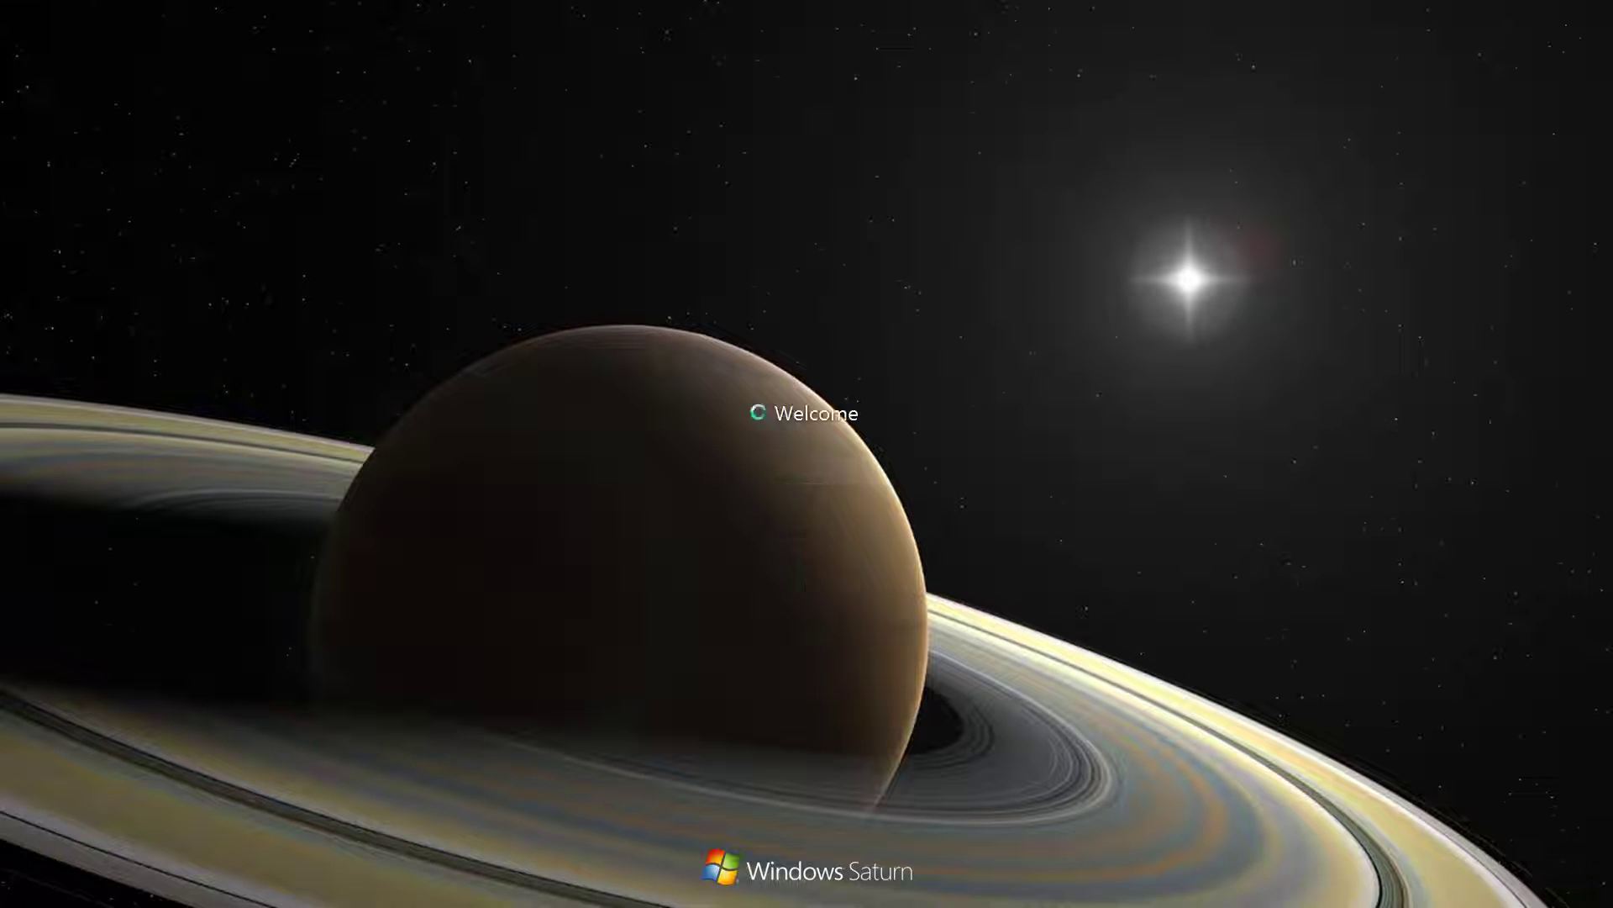
left_click(806, 513)
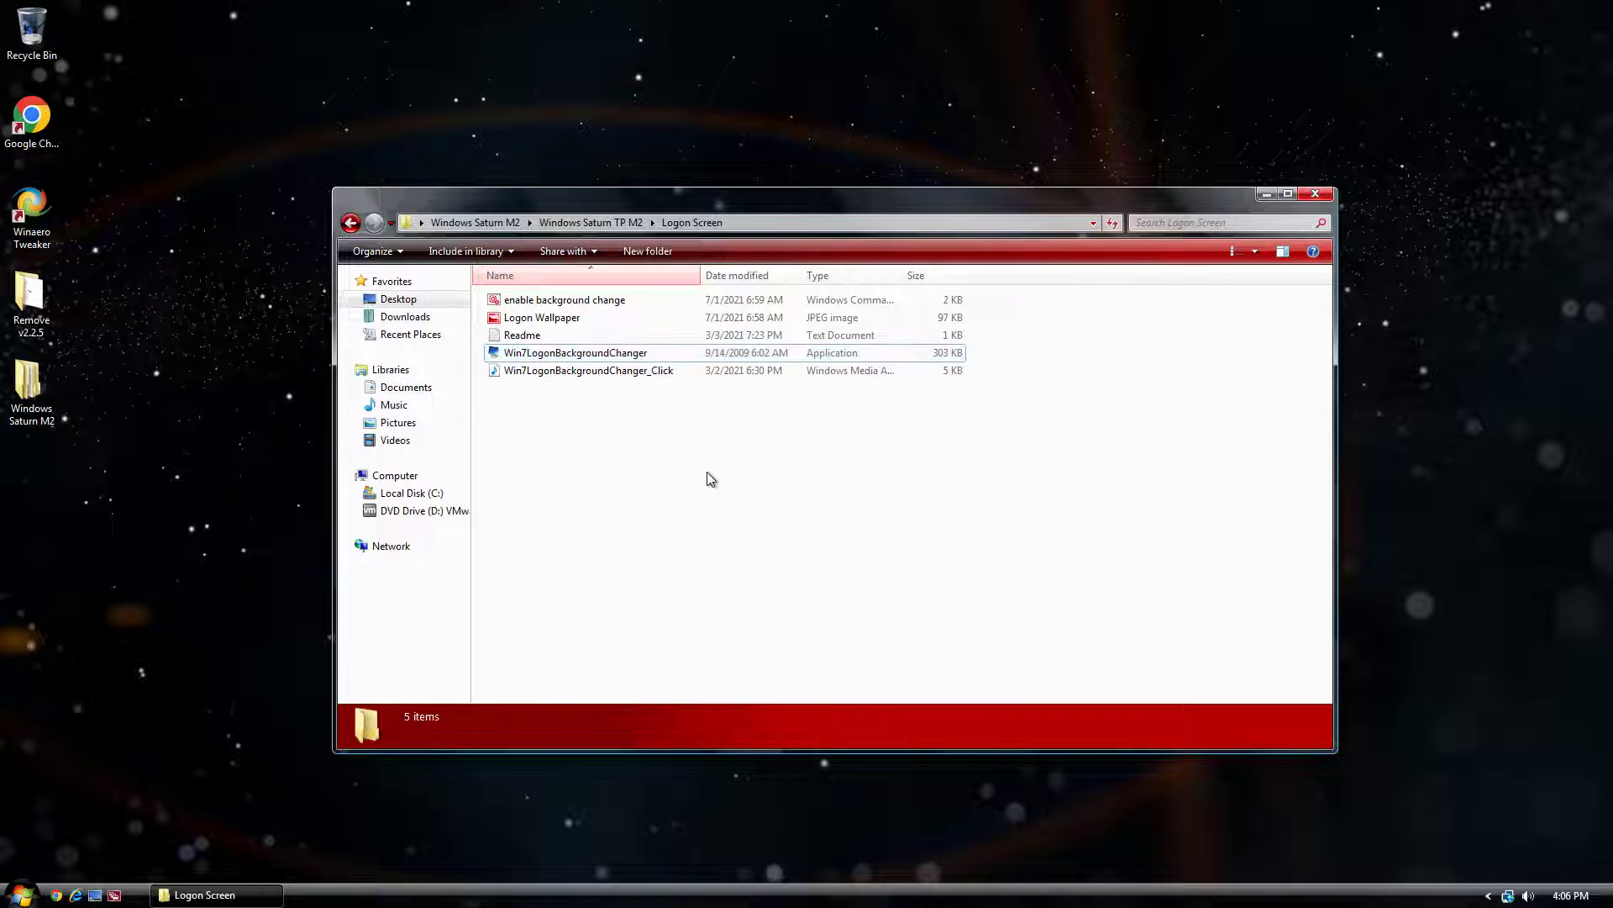
Check the Network icon folder in Windows Saturn TP M2 and open the Screensavers folder
key("BackSpace")
key("Down")
key("Return")
key("BackSpace")
key("Return")
key("Down")
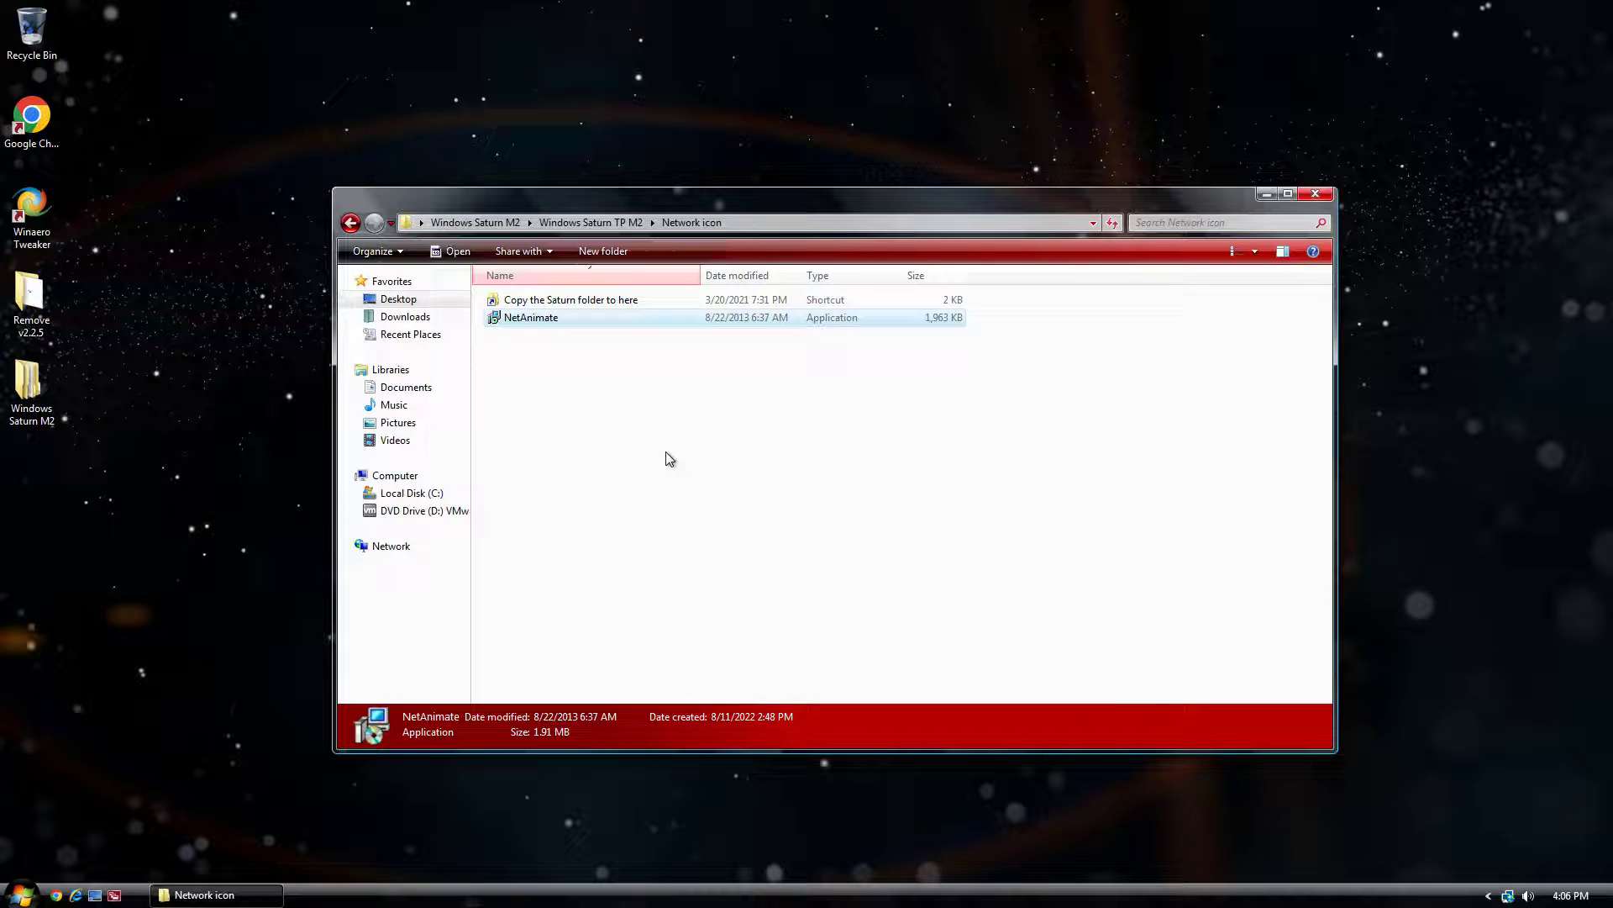
key("BackSpace")
key("Down")
key("Return")
key("BackSpace")
key("Return")
Install the Aurora and Windows Energy screen savers together, close the extra settings window and confirm a screen saver choice in the other
left_click_drag(605, 425, 557, 300)
right_click(558, 302)
left_click(595, 353)
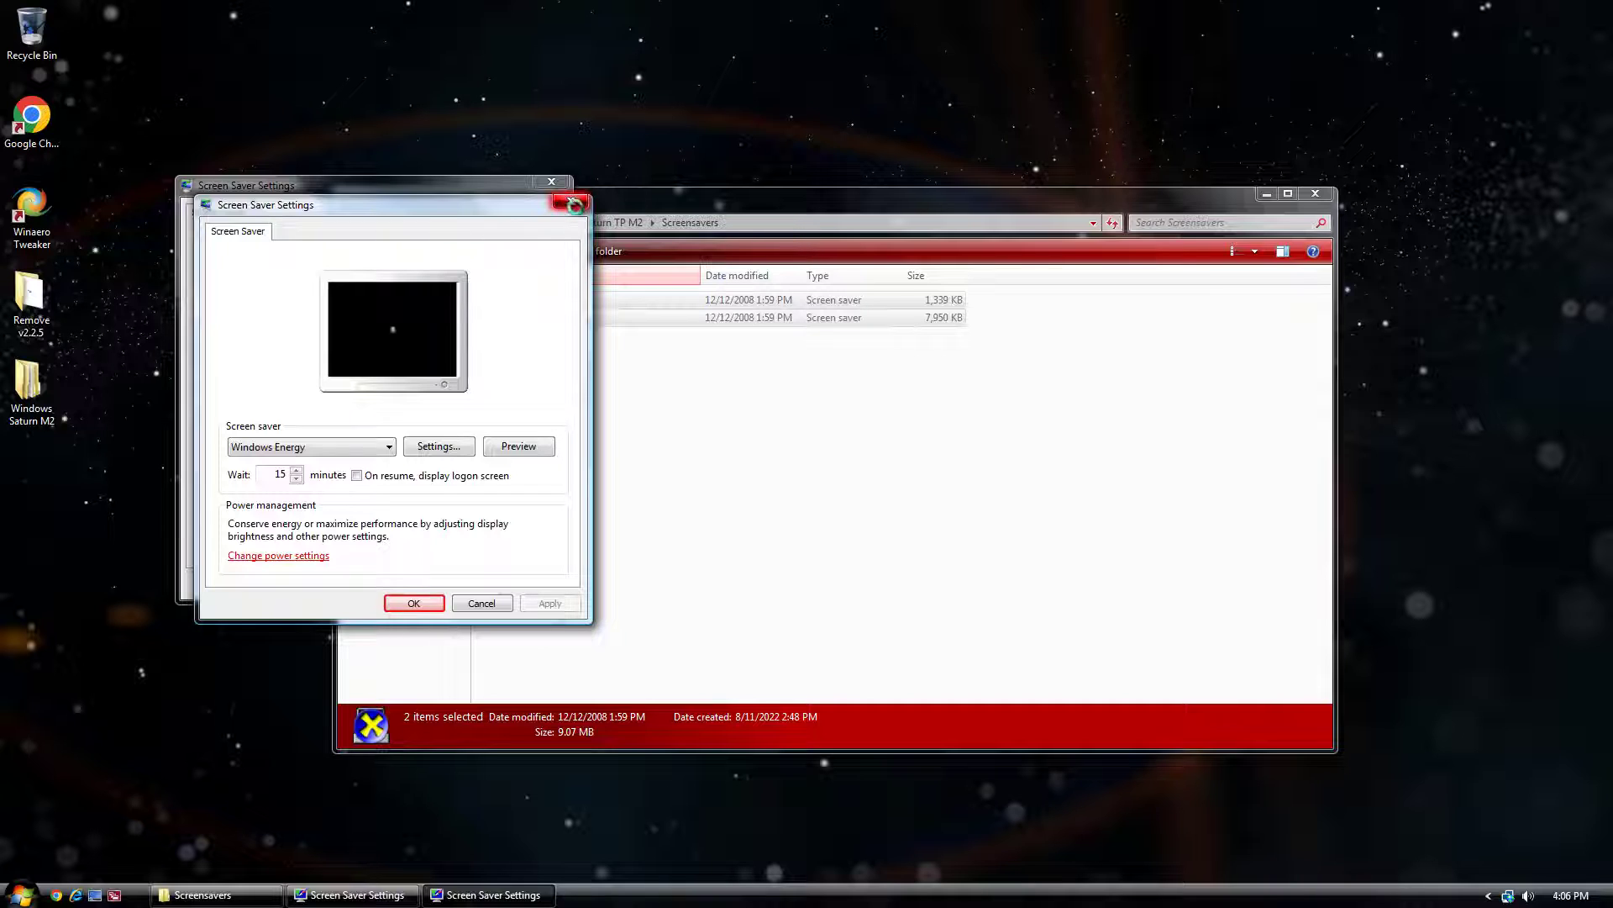
left_click(571, 203)
left_click(306, 428)
left_click(305, 446)
left_click(394, 584)
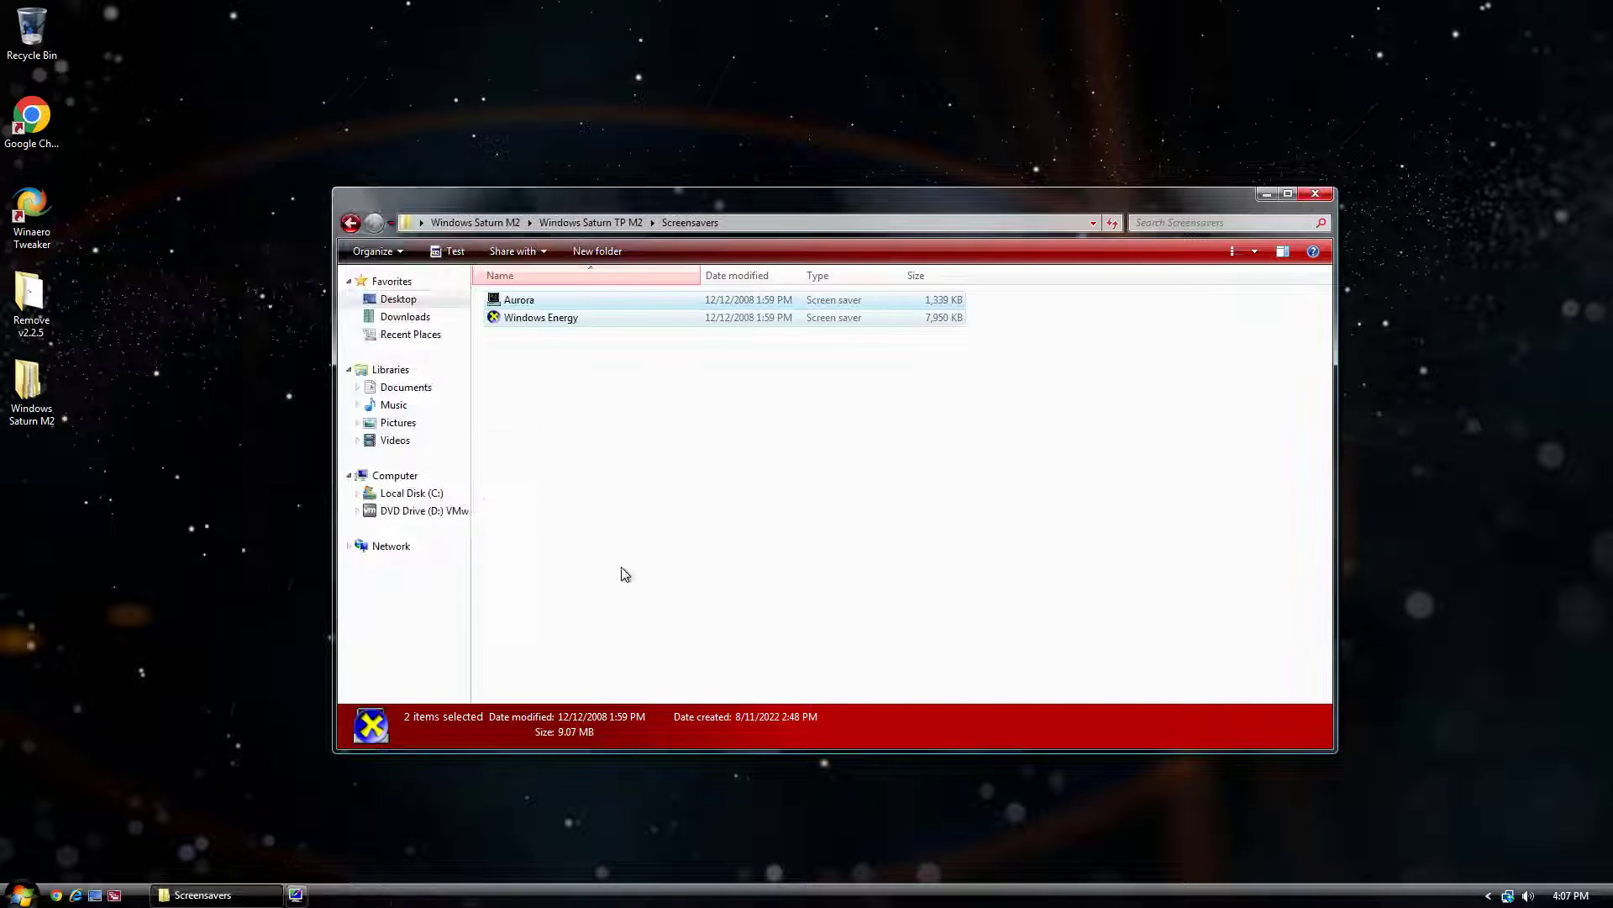
Look through the folders following Screensavers in Windows Saturn TP M2, starting with Sidebar and gadgets
key("BackSpace")
key("Down")
key("Return")
key("BackSpace")
key("Down")
key("Return")
key("BackSpace")
key("Down")
key("Return")
key("BackSpace")
key("Down")
key("Return")
key("BackSpace")
Open the CustomizerGod folder in Windows Saturn TP M2 and launch the CustomizerGod application
key("Up")
key("Up")
key("Up")
key("Up")
key("Up")
key("Up")
key("Up")
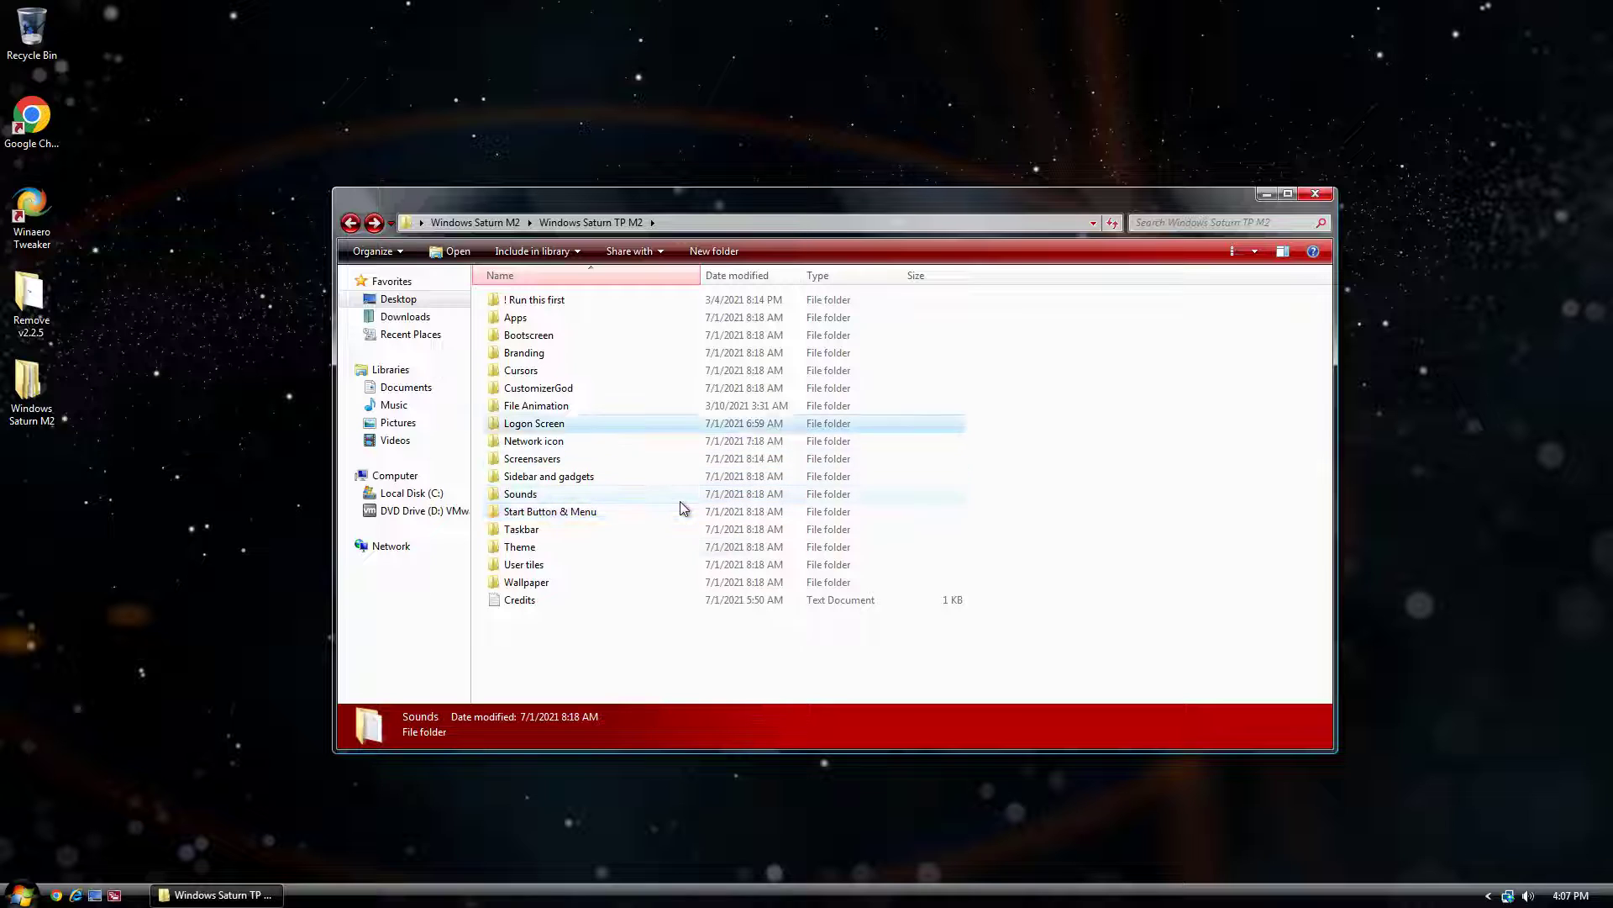
key("Return")
key("Down")
key("Down")
key("Down")
key("Down")
key("Down")
key("Down")
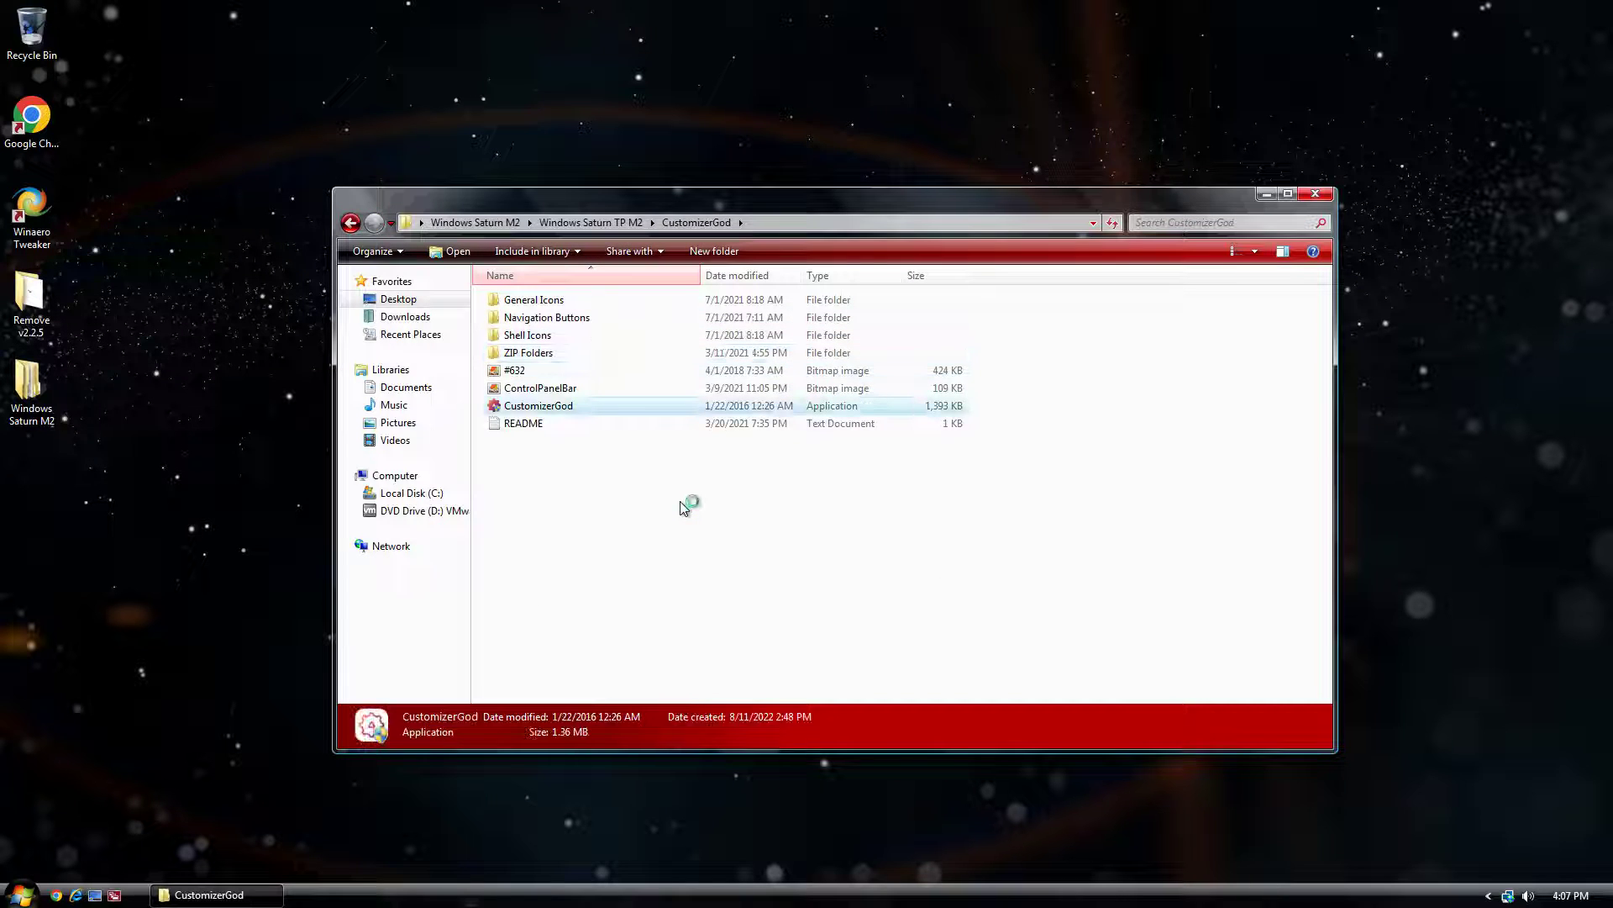
key("Return")
left_click(901, 514)
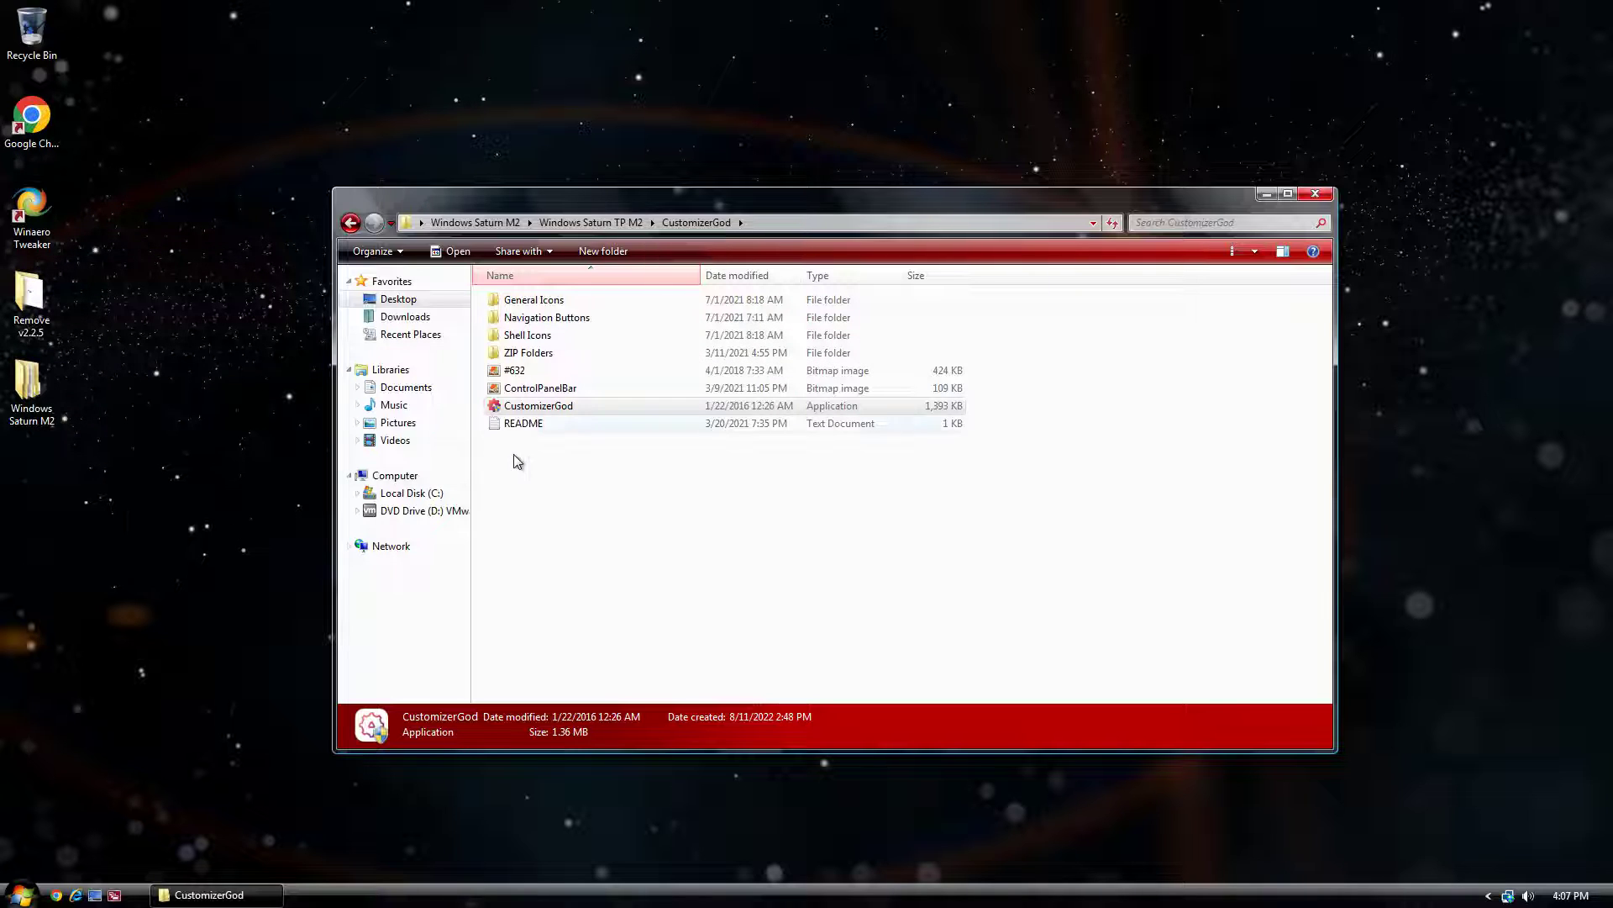
double_click(578, 406)
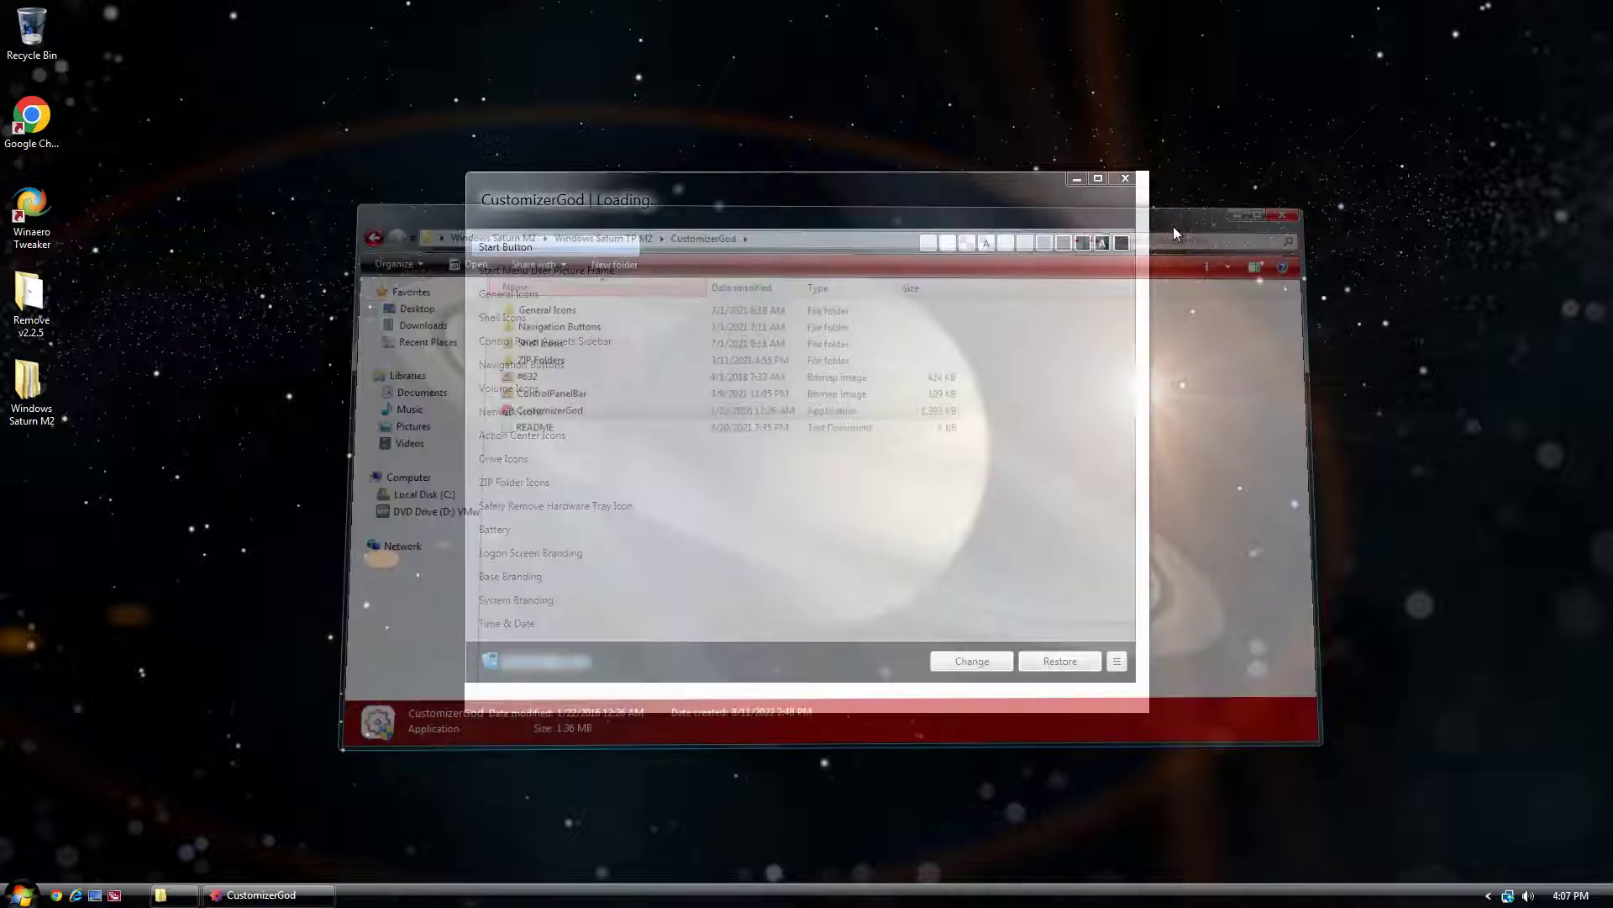
Replace the General Icons set in CustomizerGod with the icons from the pack's General Icons folder
left_click(520, 270)
left_click(522, 294)
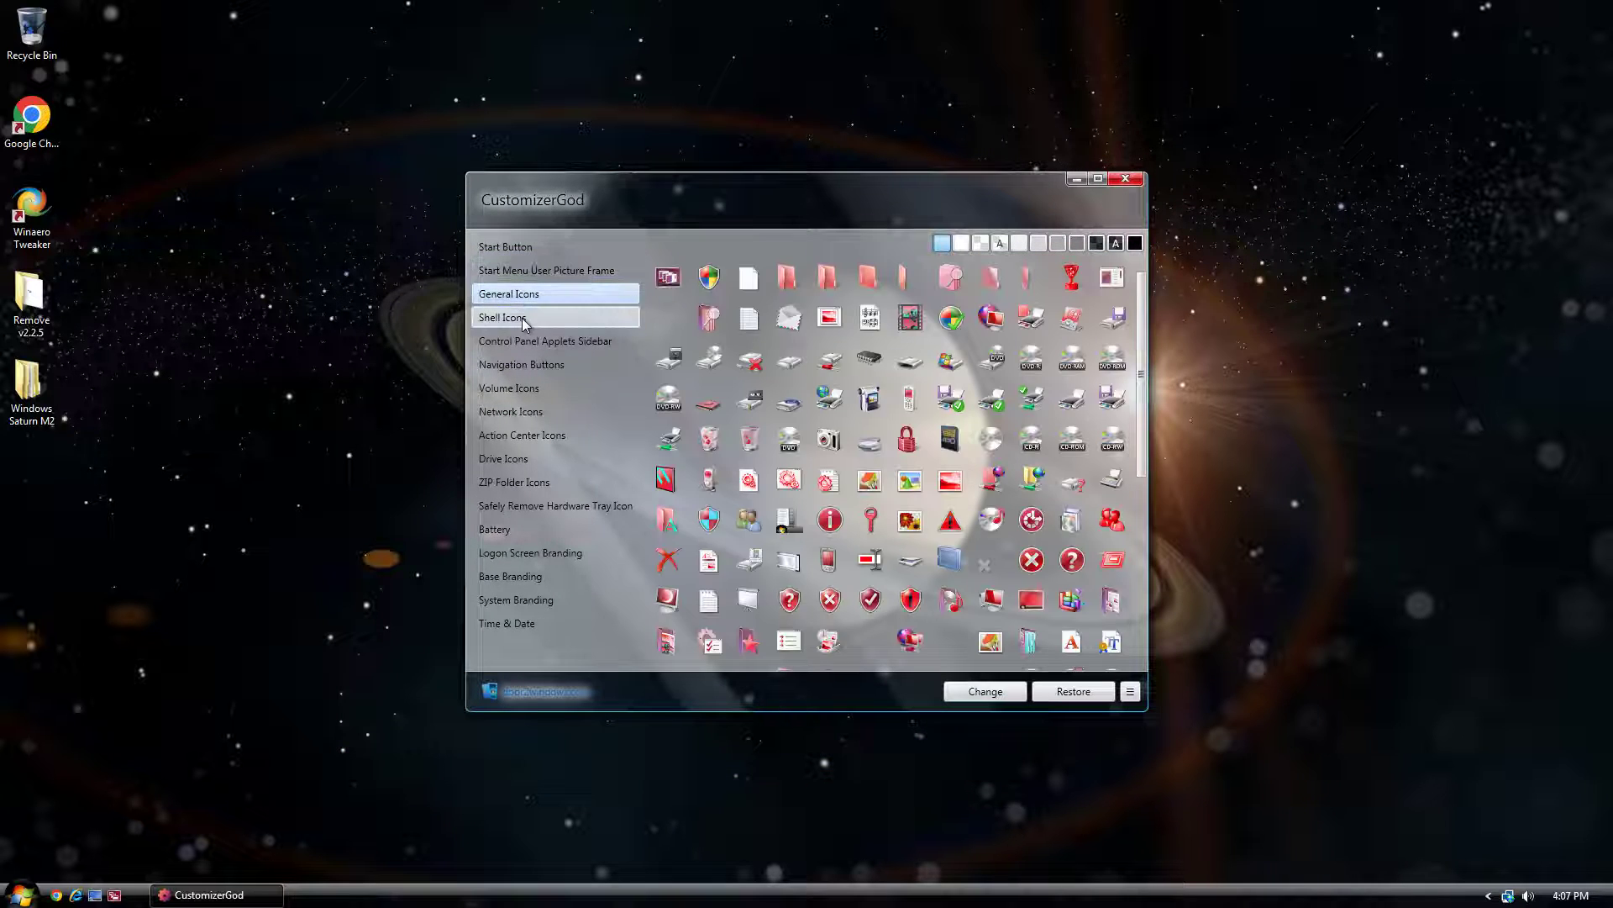
scroll(769, 468, "down", 4)
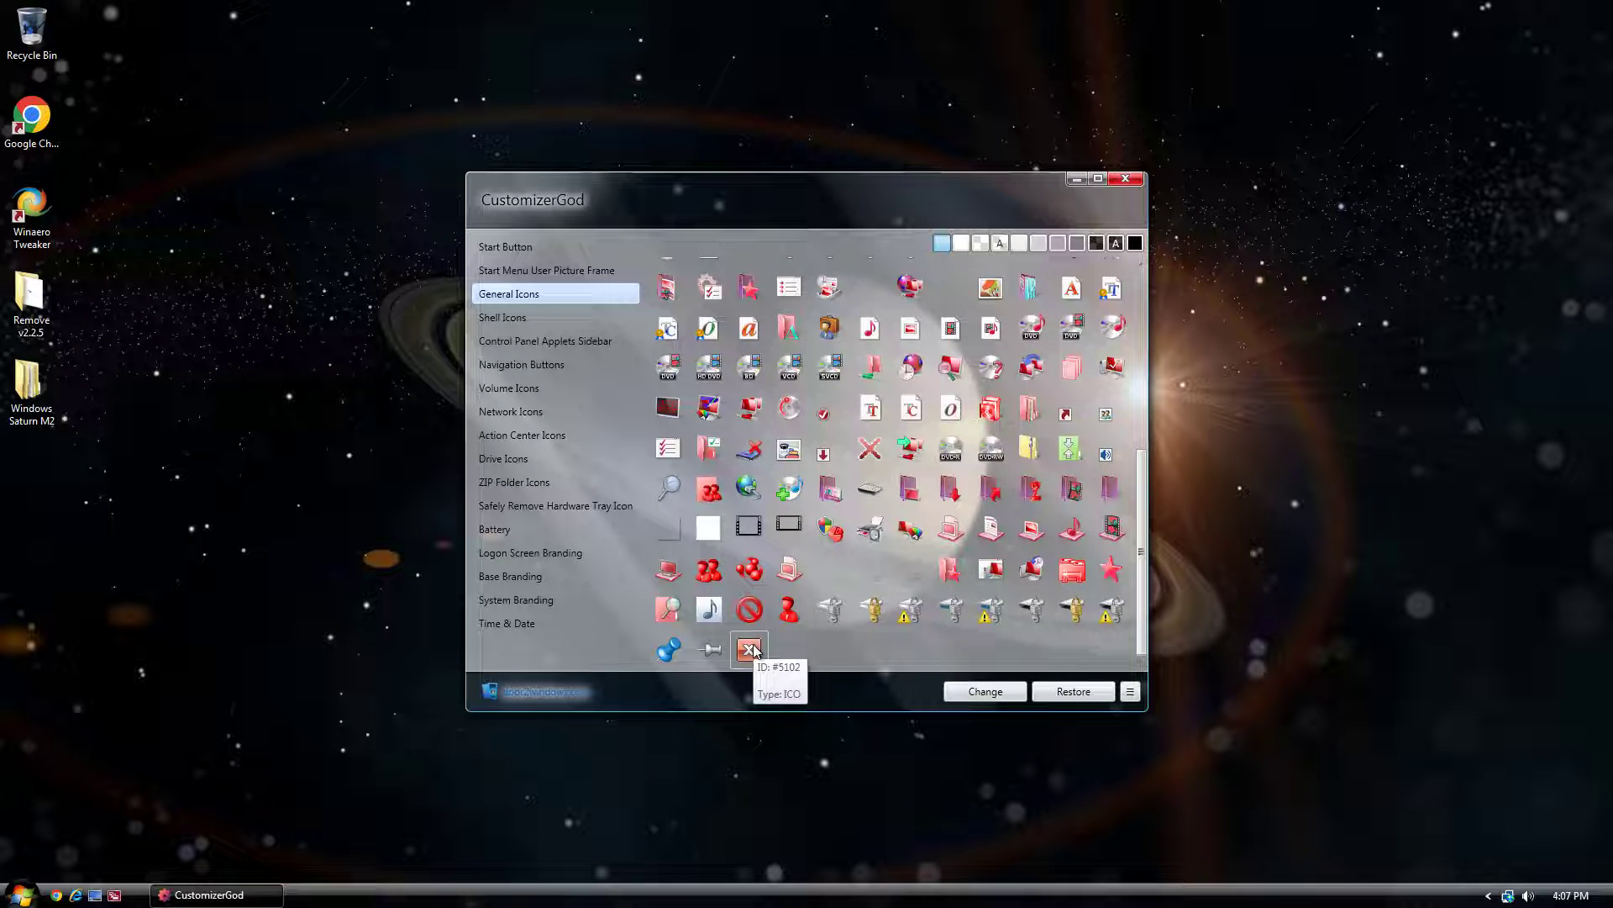
left_click(1007, 692)
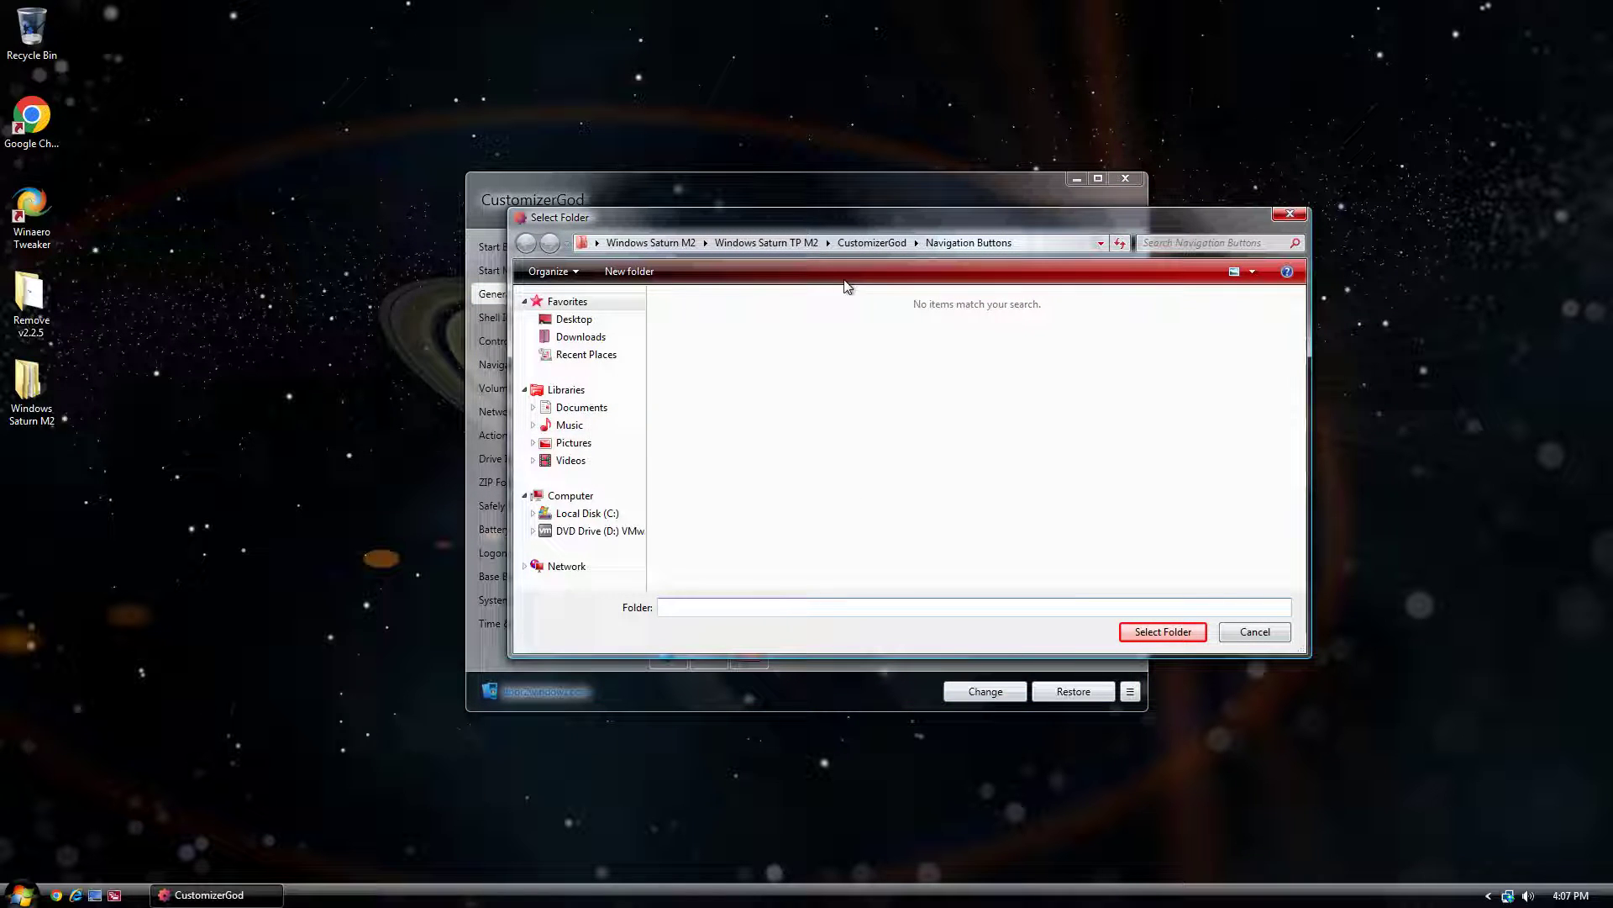
left_click(868, 243)
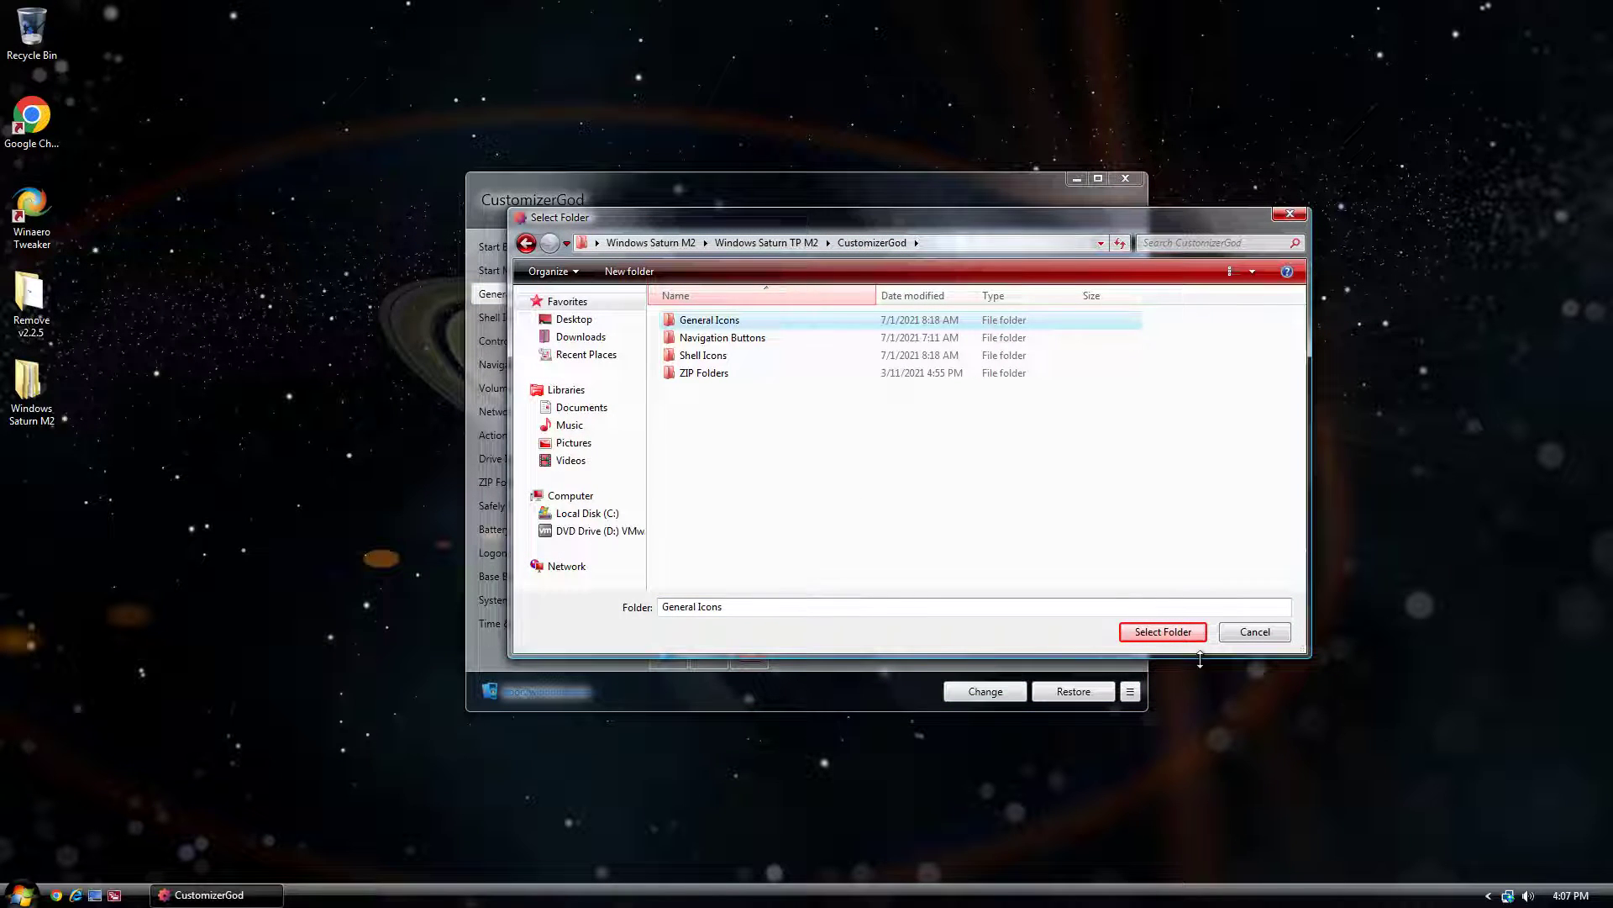
left_click(1159, 633)
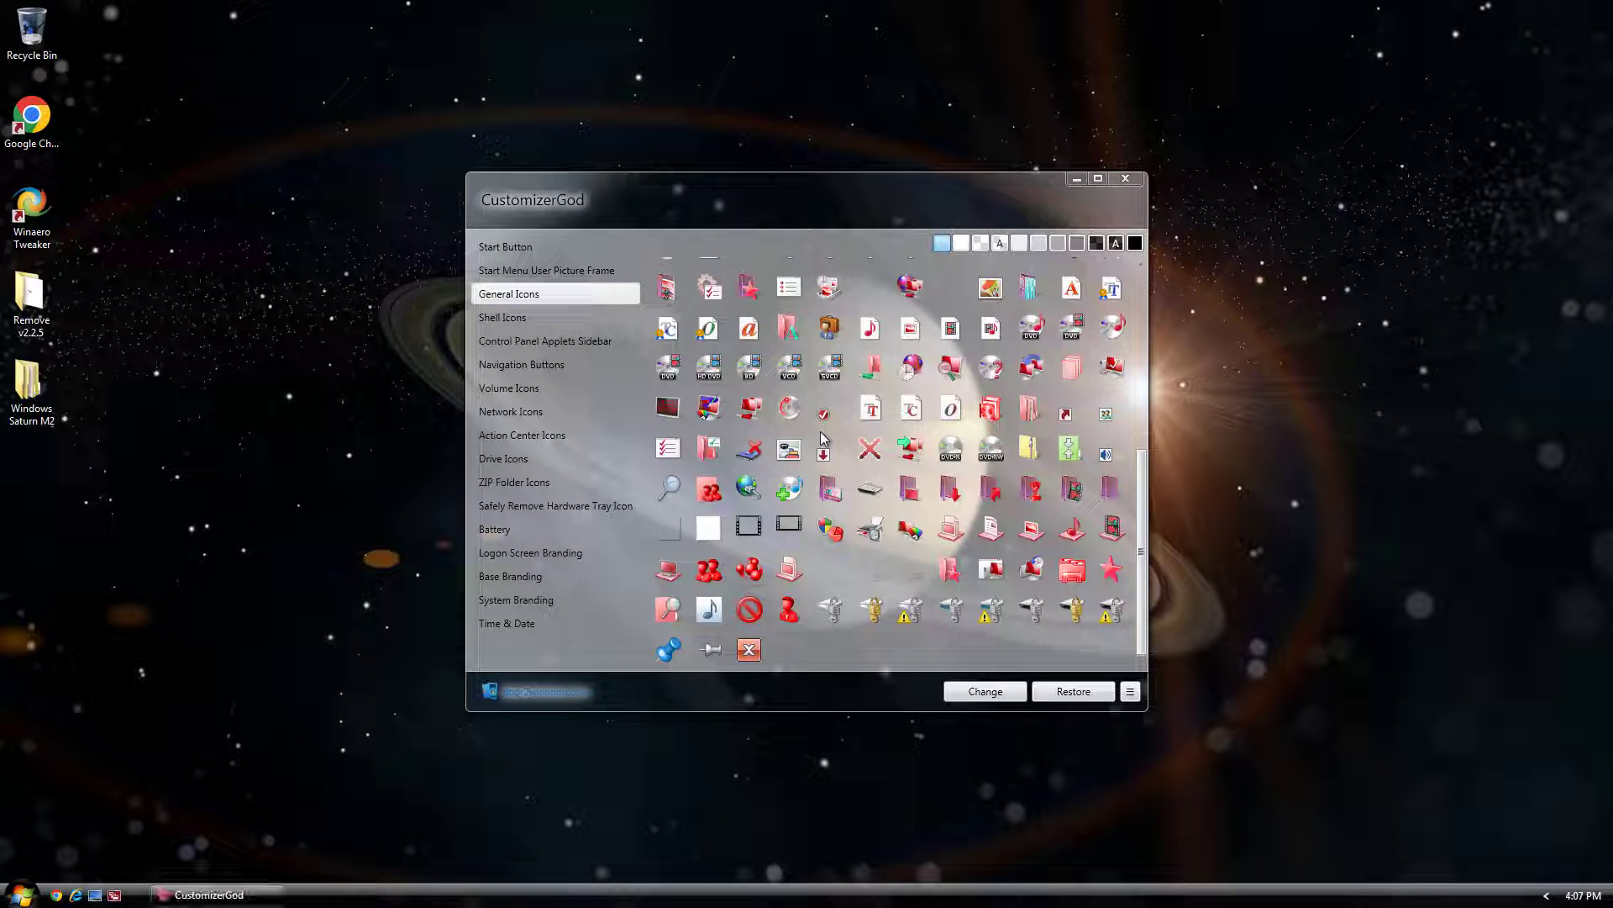
Check the icons in Computer and on Local Disk (C:), and close the Explorer window
left_click(21, 894)
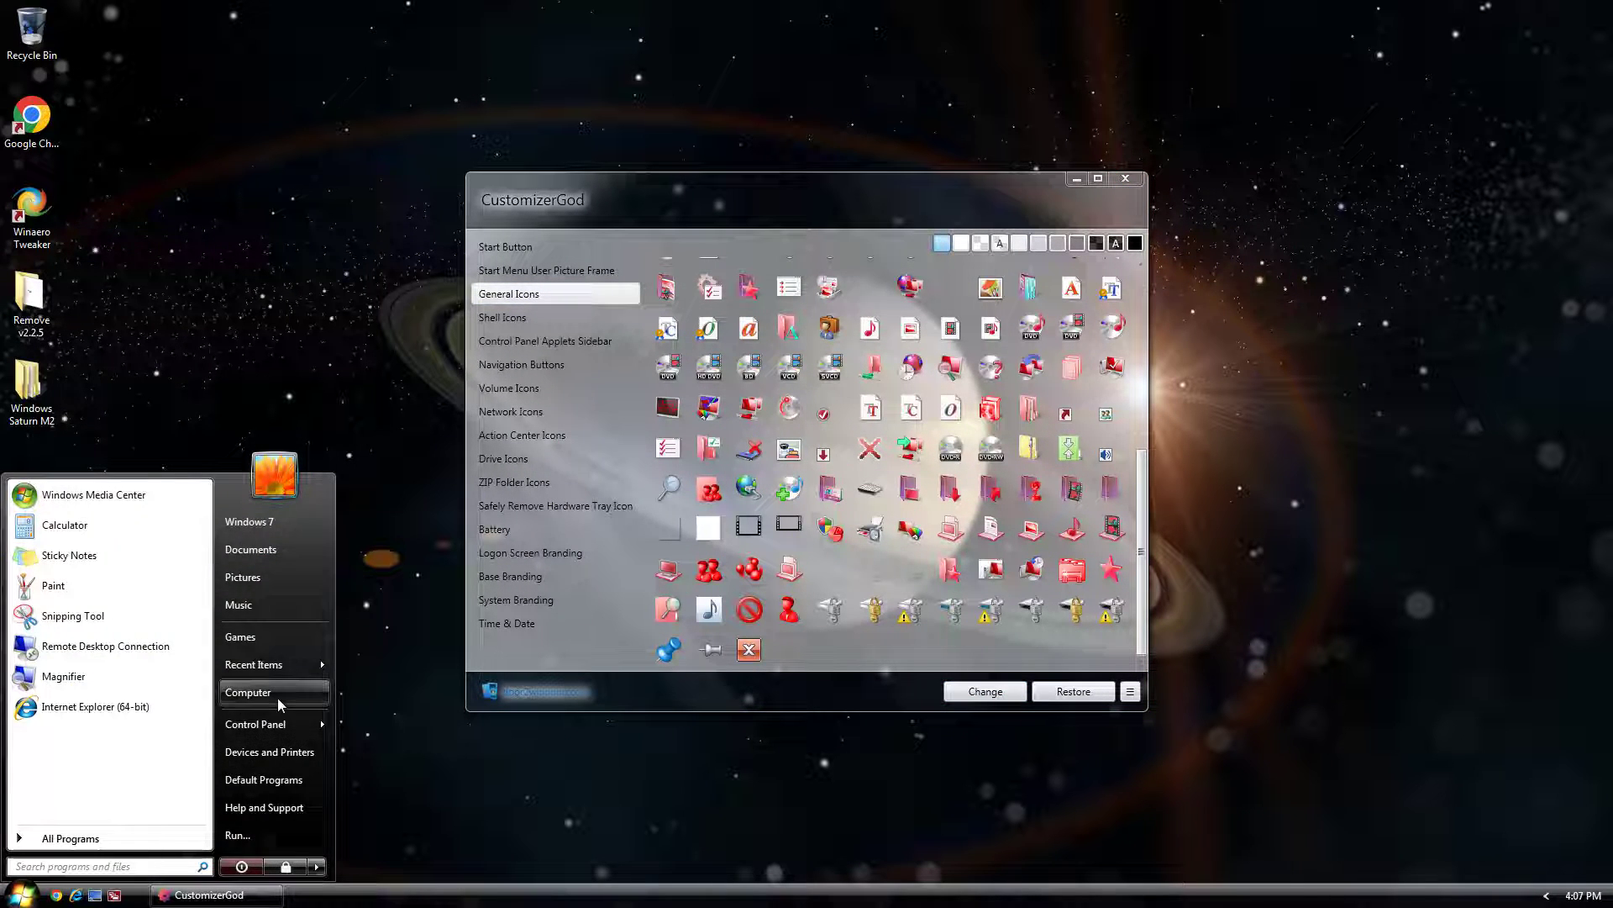
left_click(278, 697)
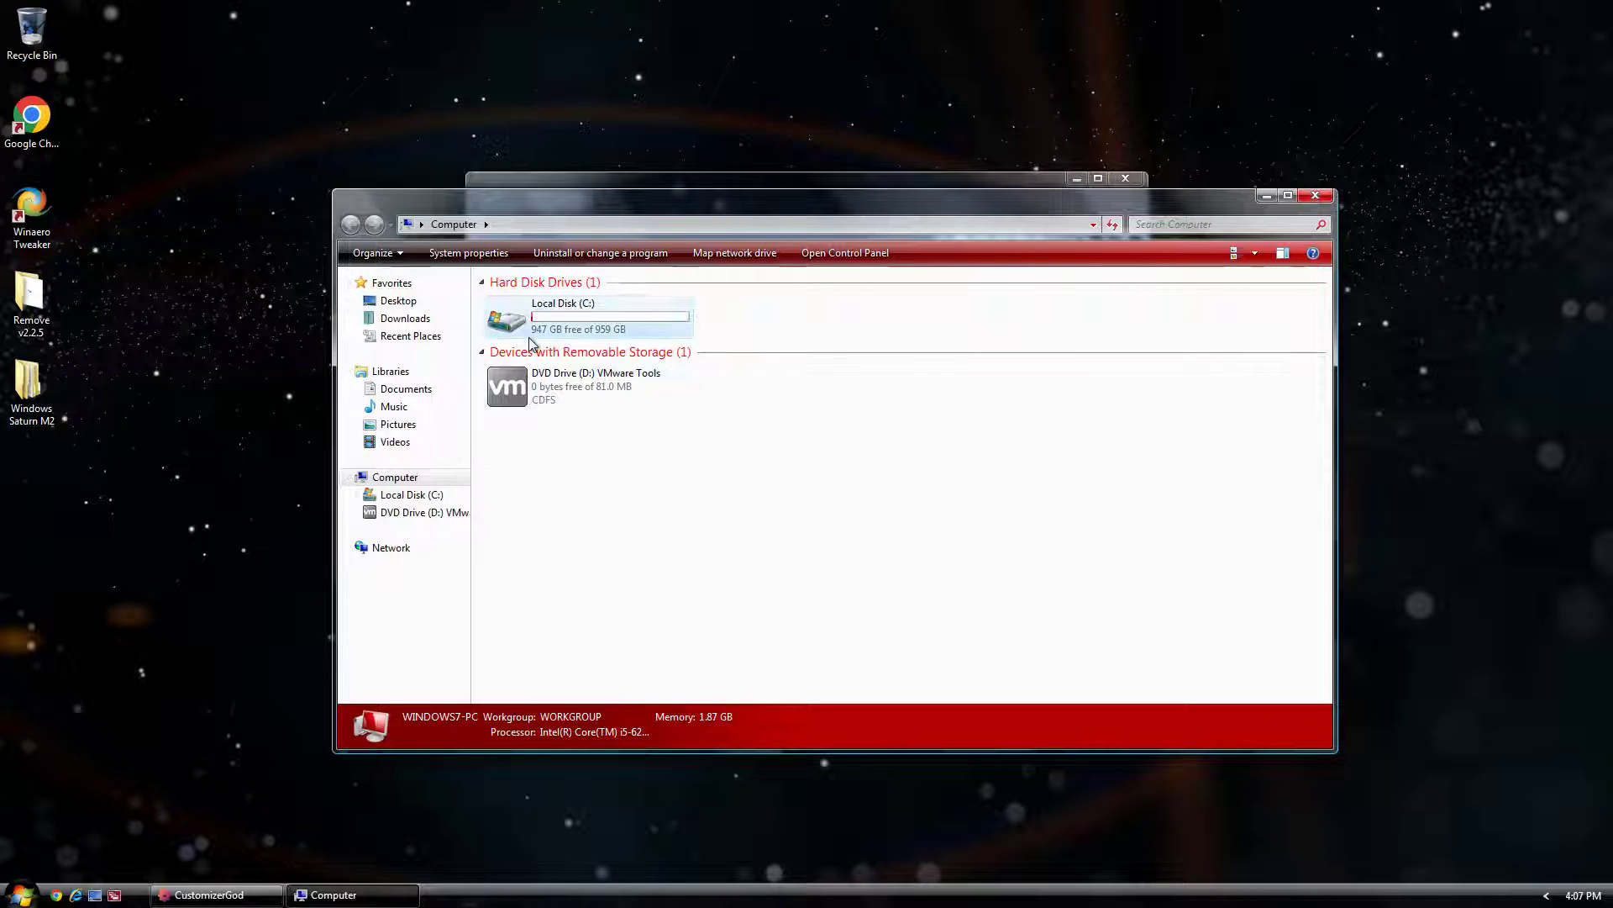
double_click(528, 332)
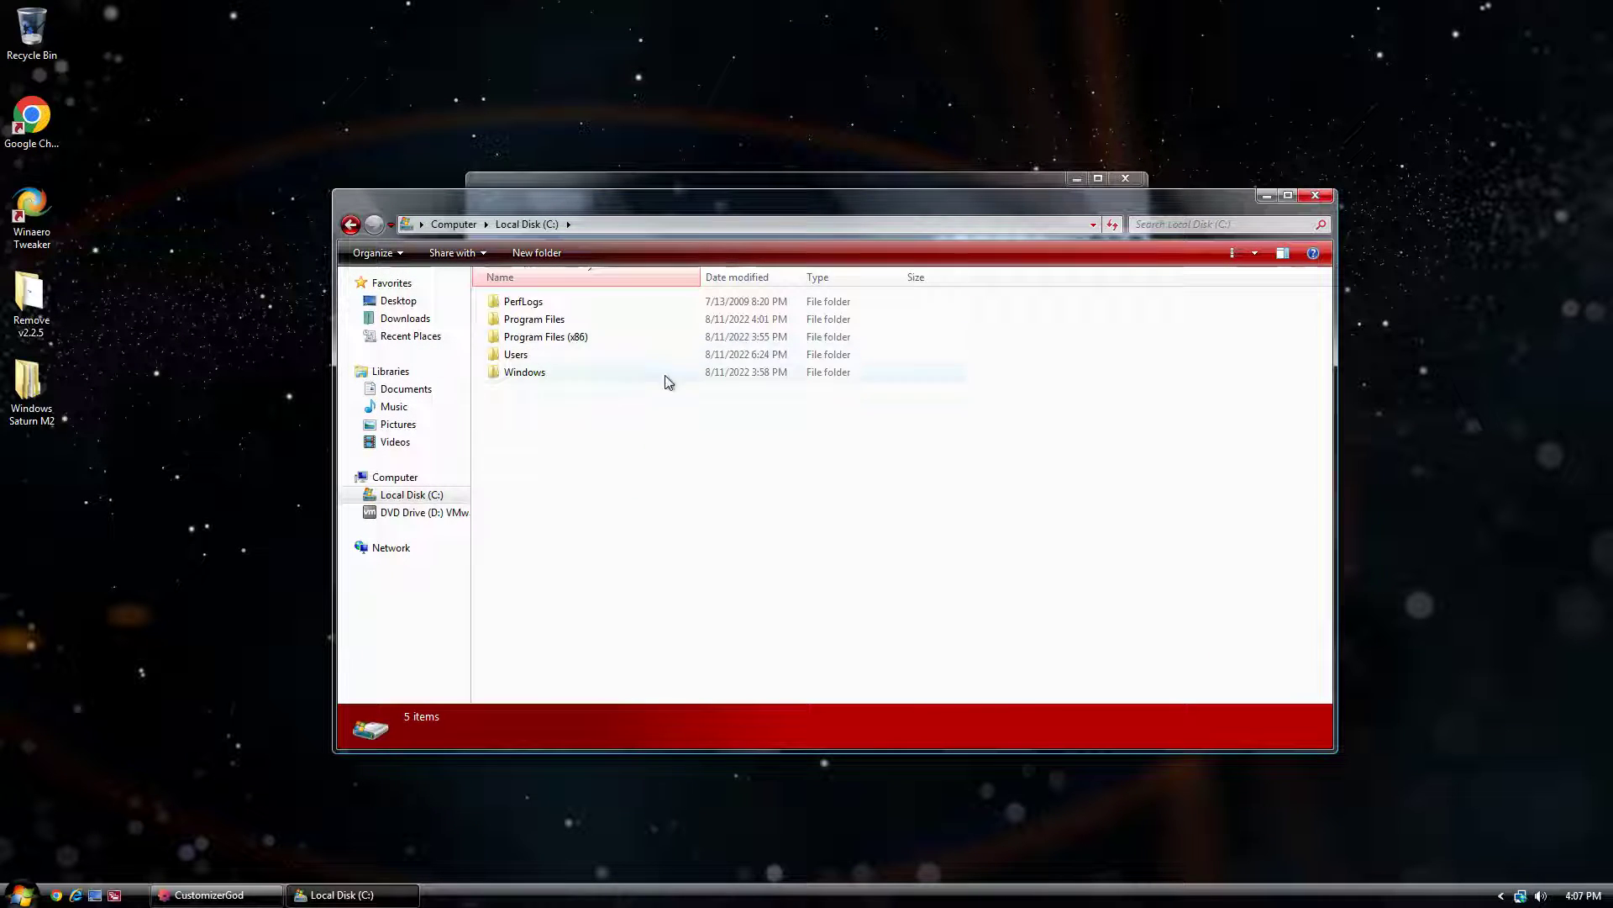
left_click(1315, 197)
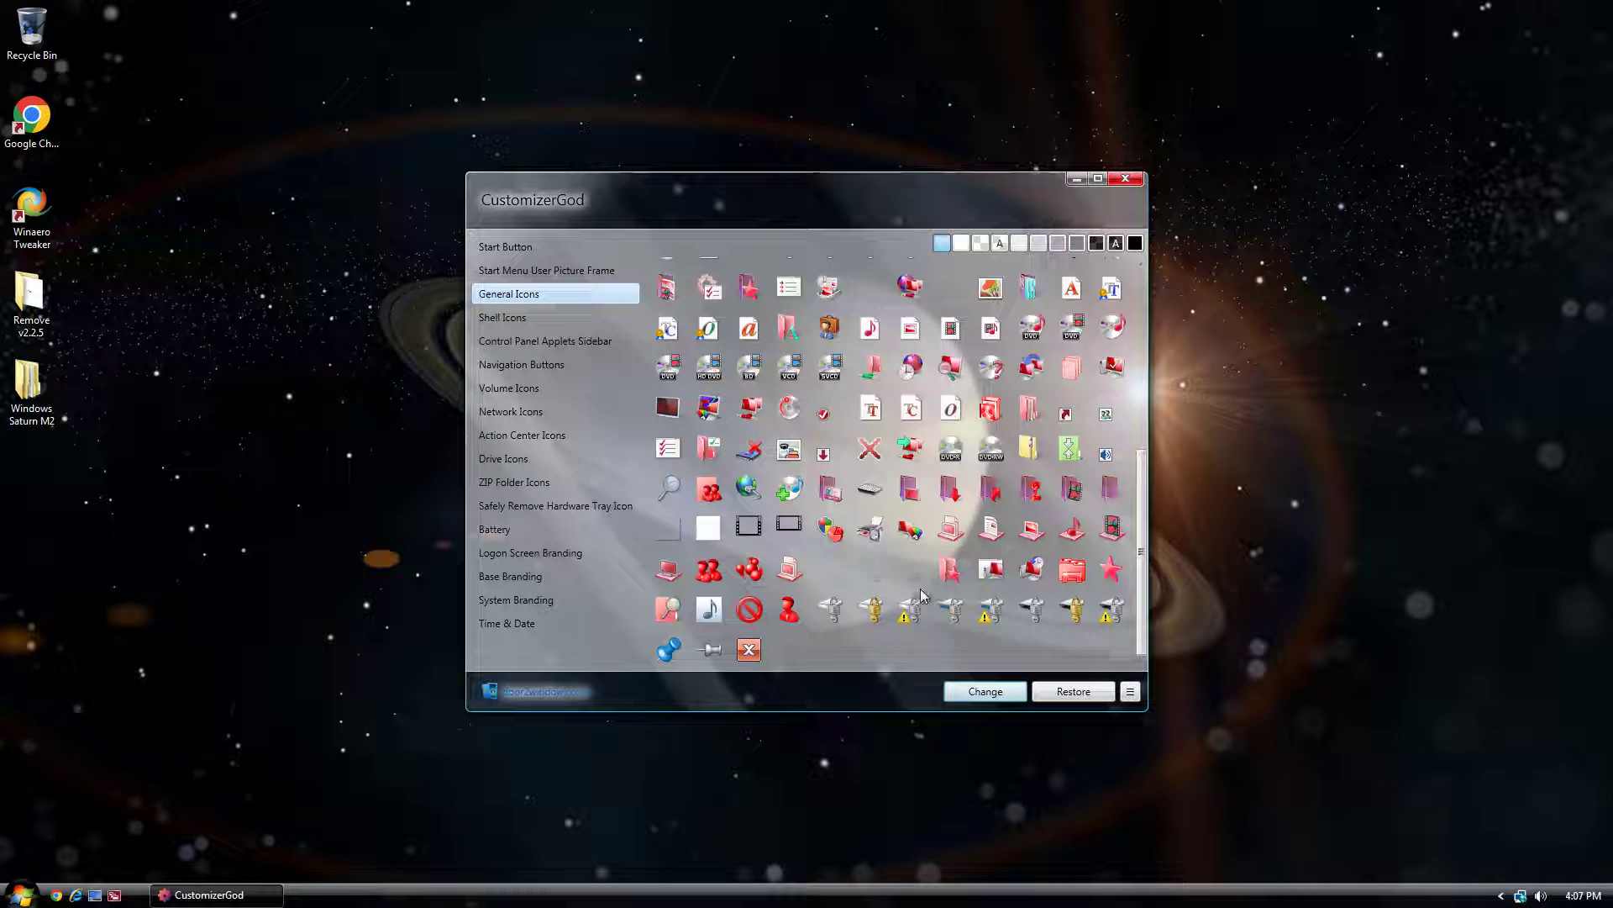
Look through the whole Shell Icons set and close CustomizerGod
left_click(532, 317)
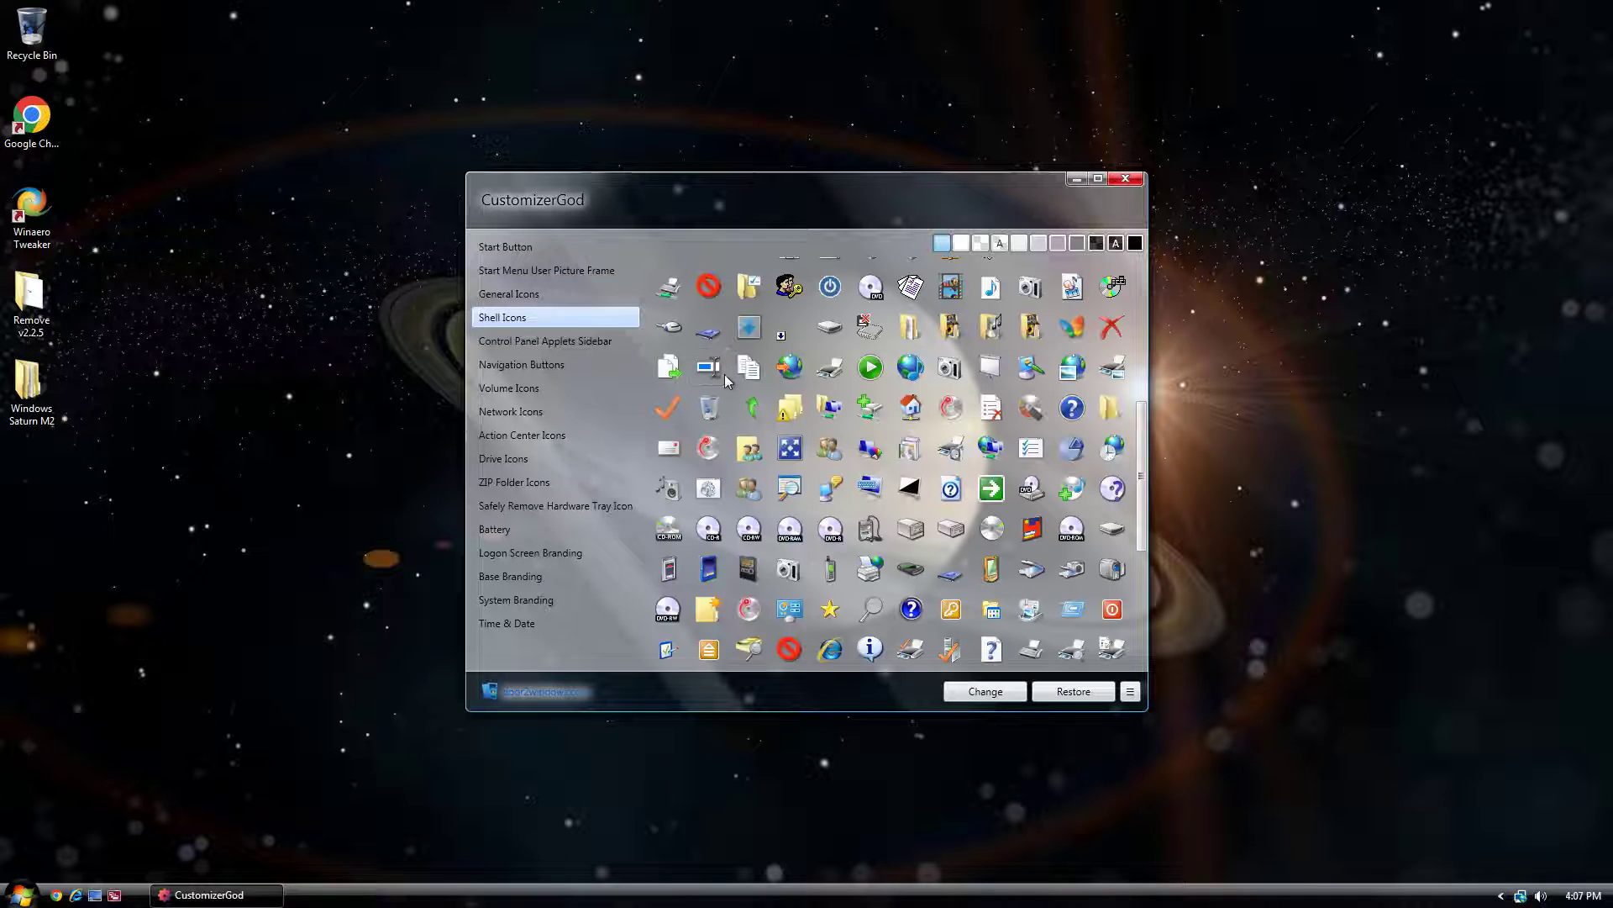
scroll(878, 664, "down", 7)
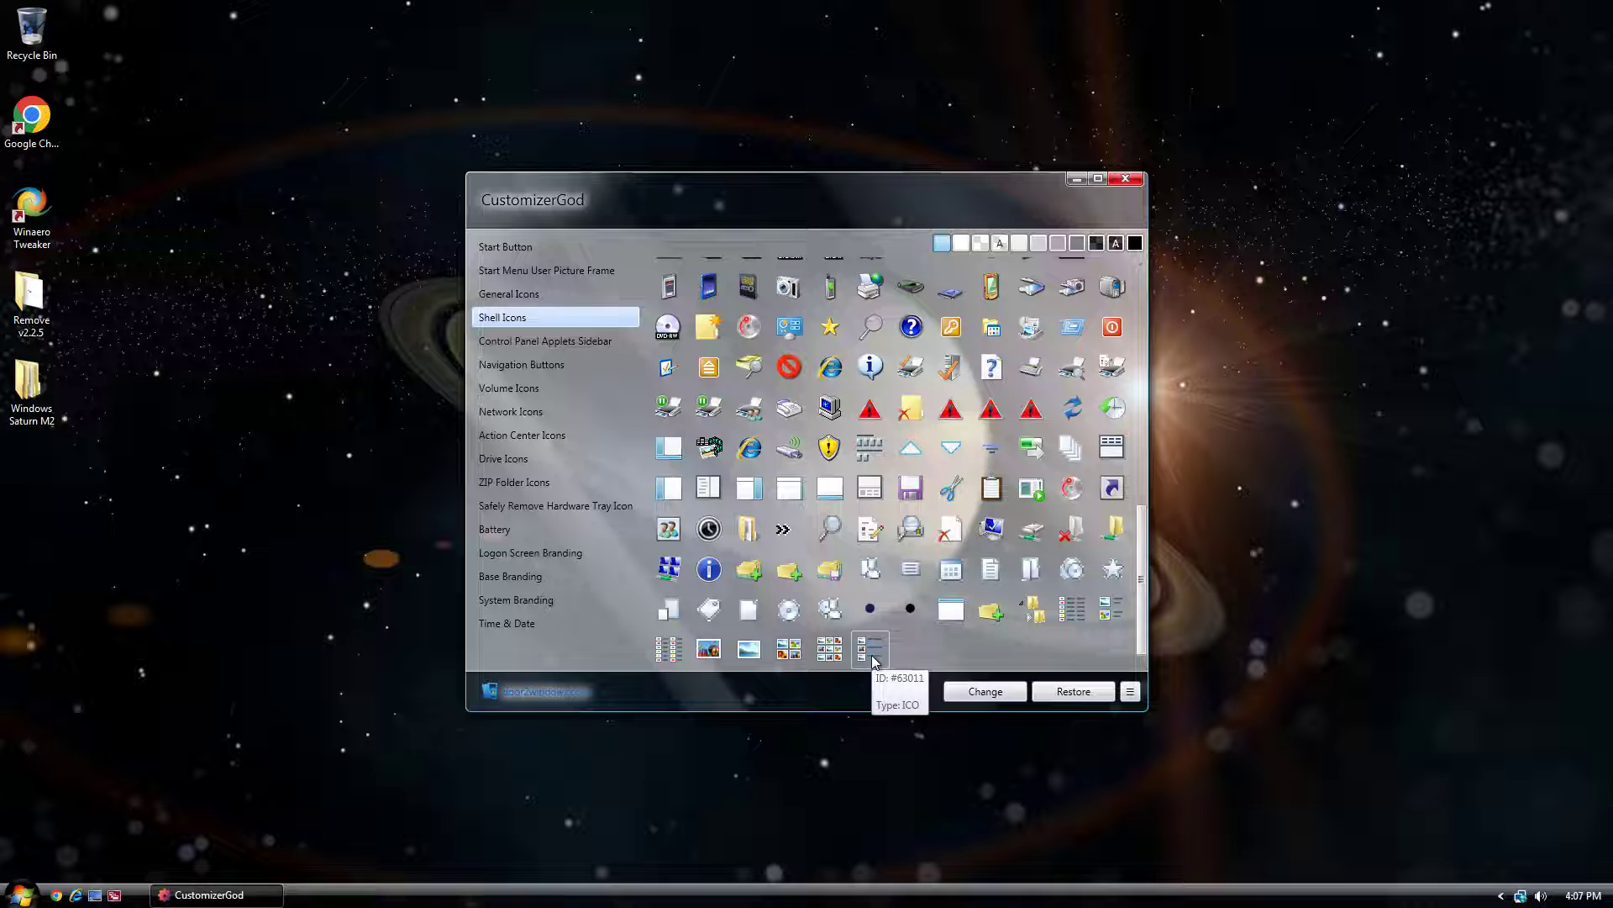
left_click(1123, 179)
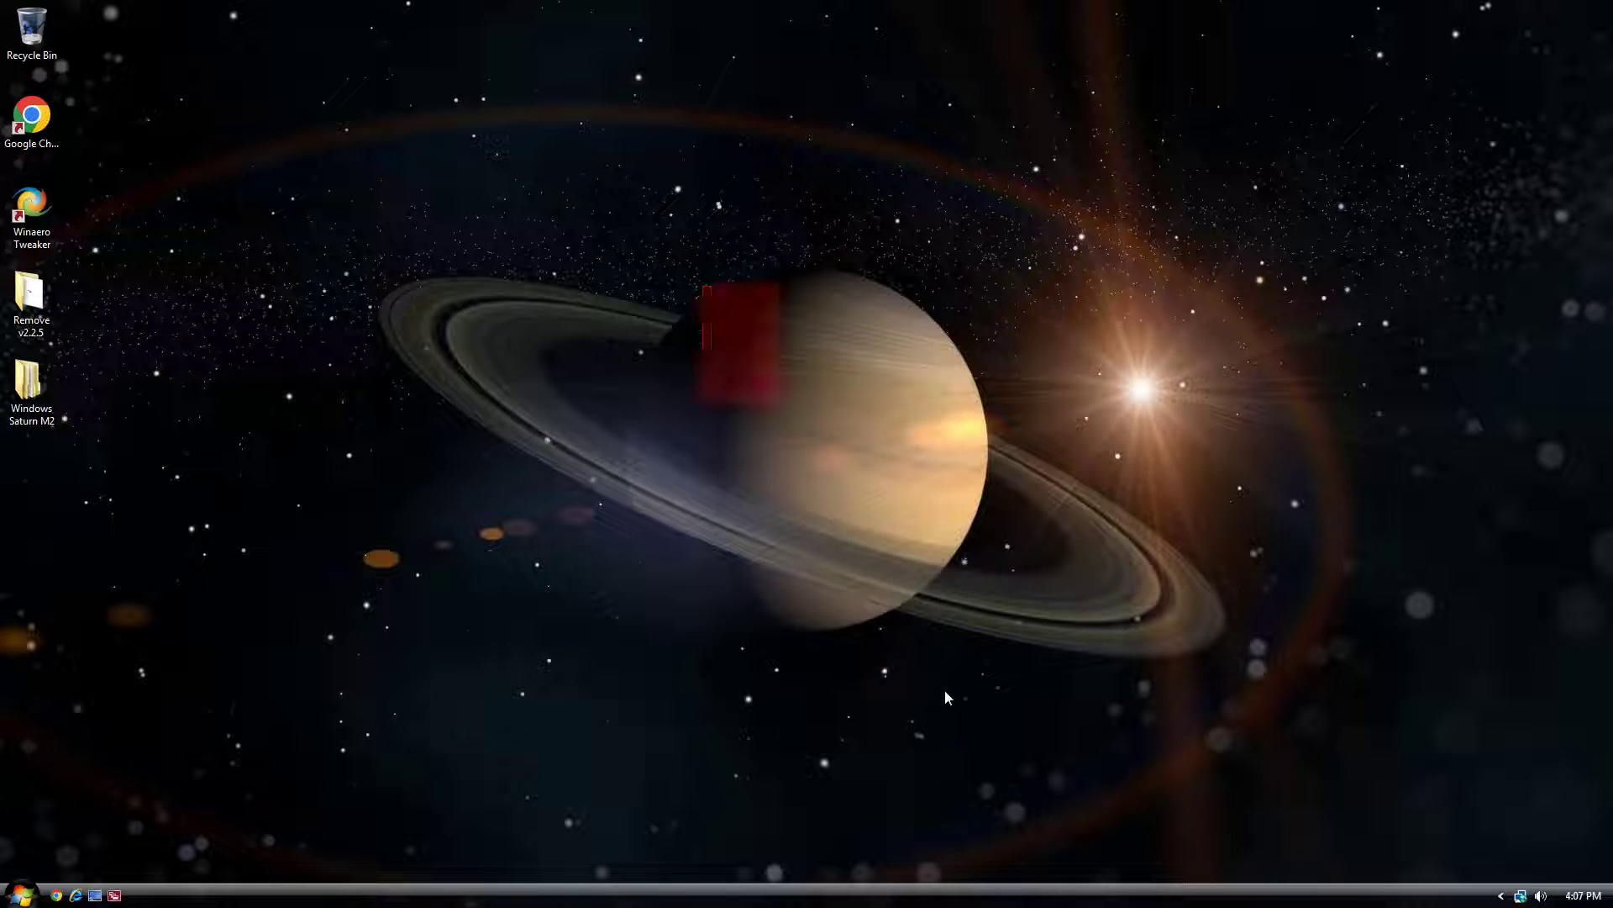
Check the Start menu, bring up the desktop gadgets sidebar with its Gadget Gallery, and close the gallery
left_click(6, 896)
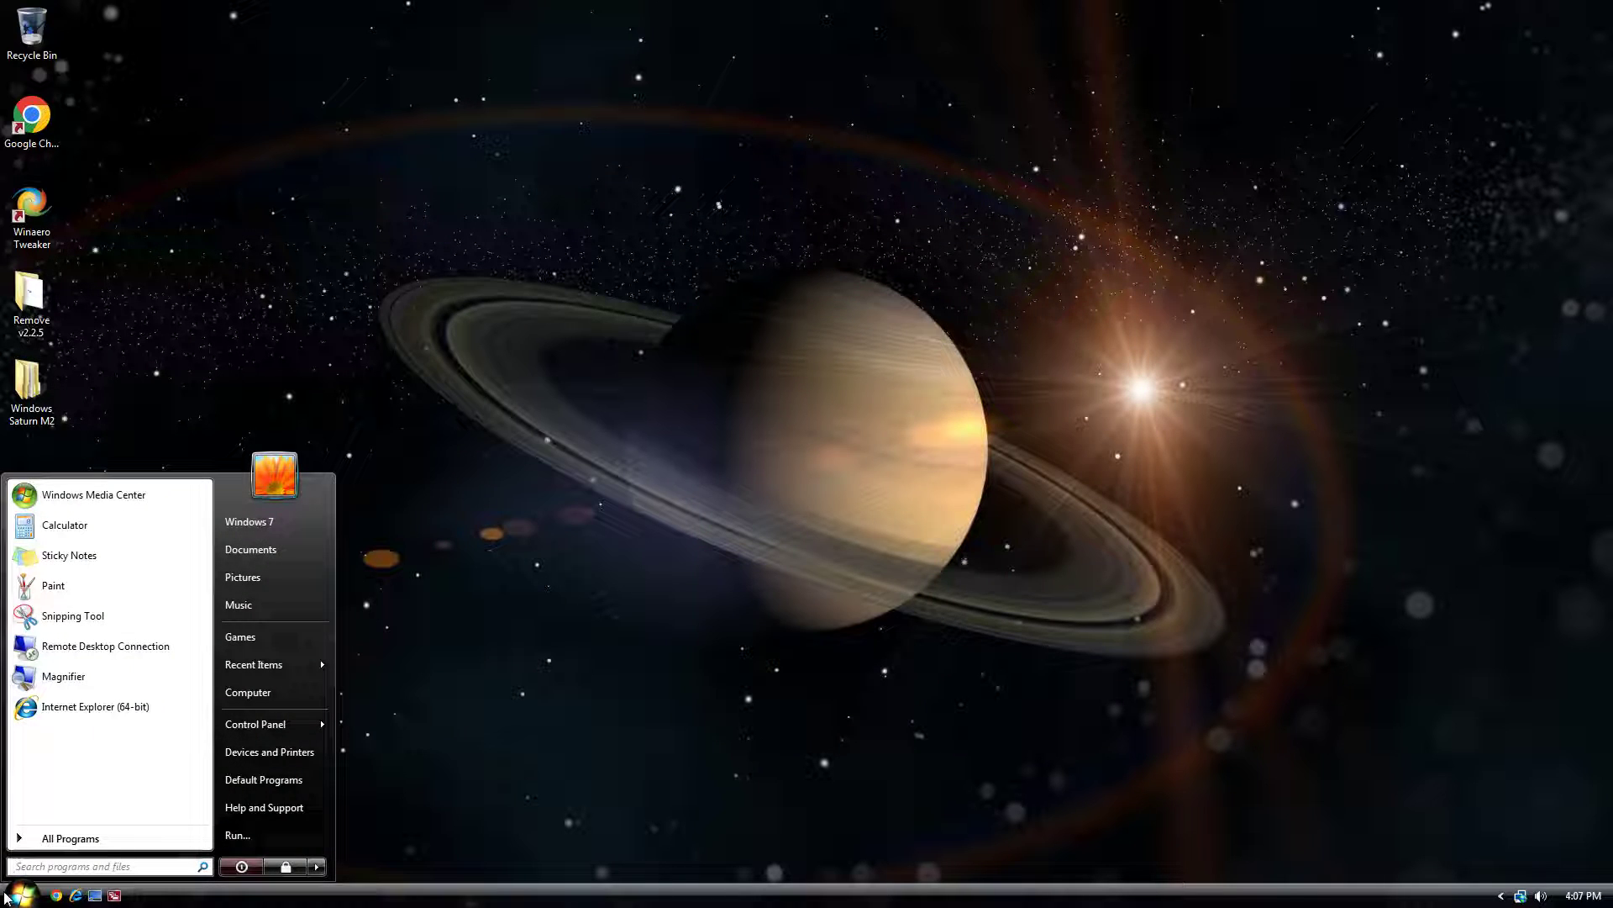
left_click(6, 896)
right_click(633, 558)
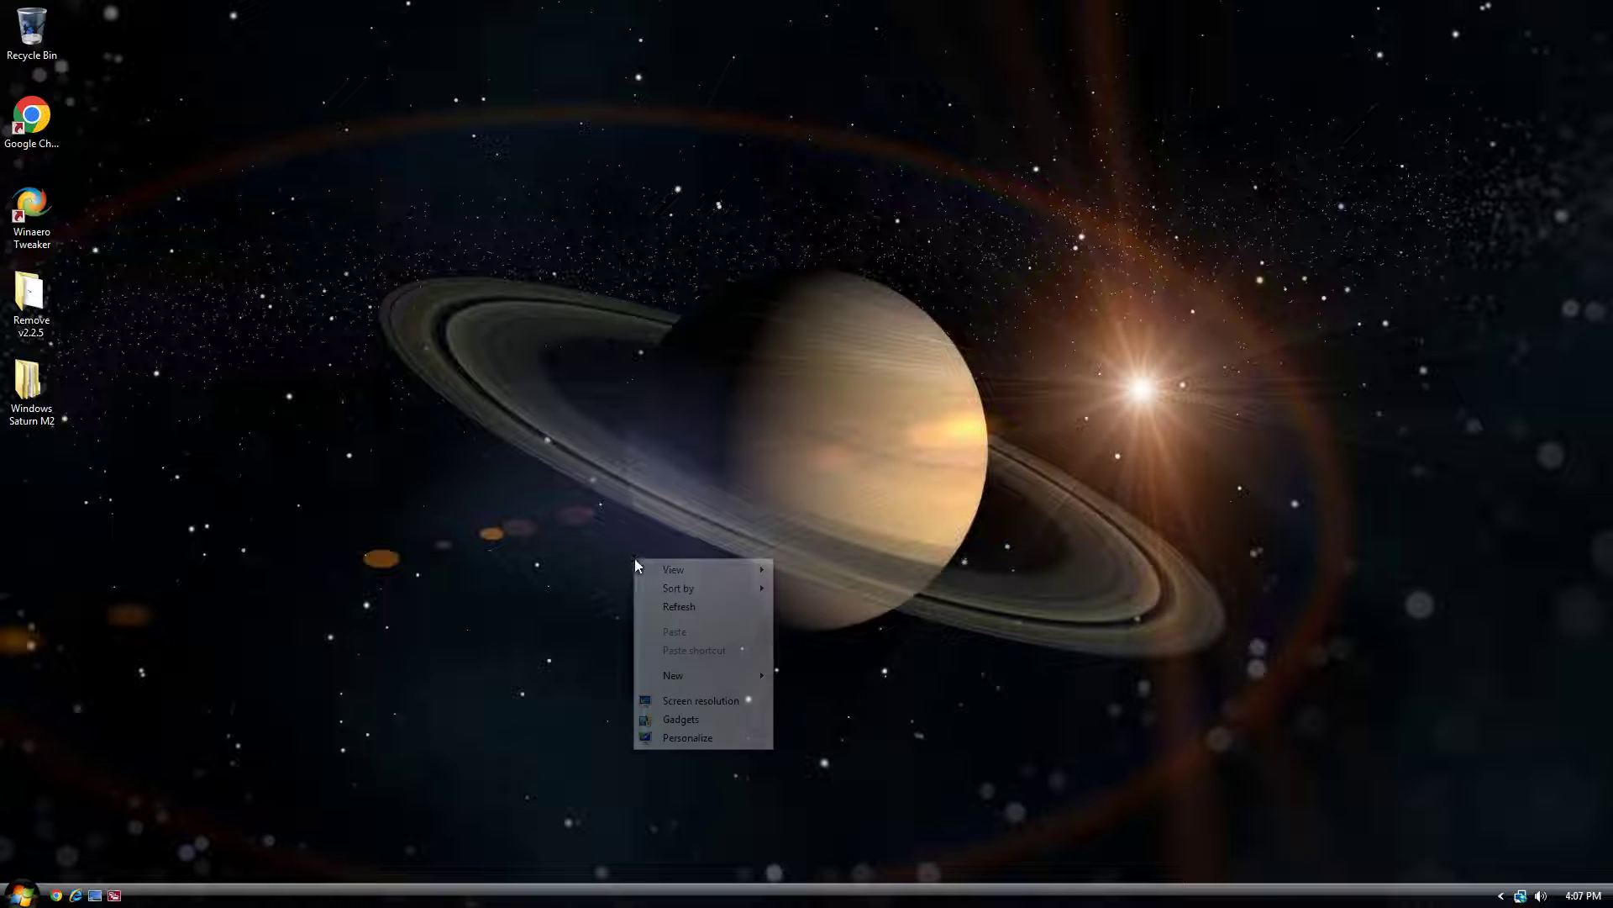
left_click(689, 717)
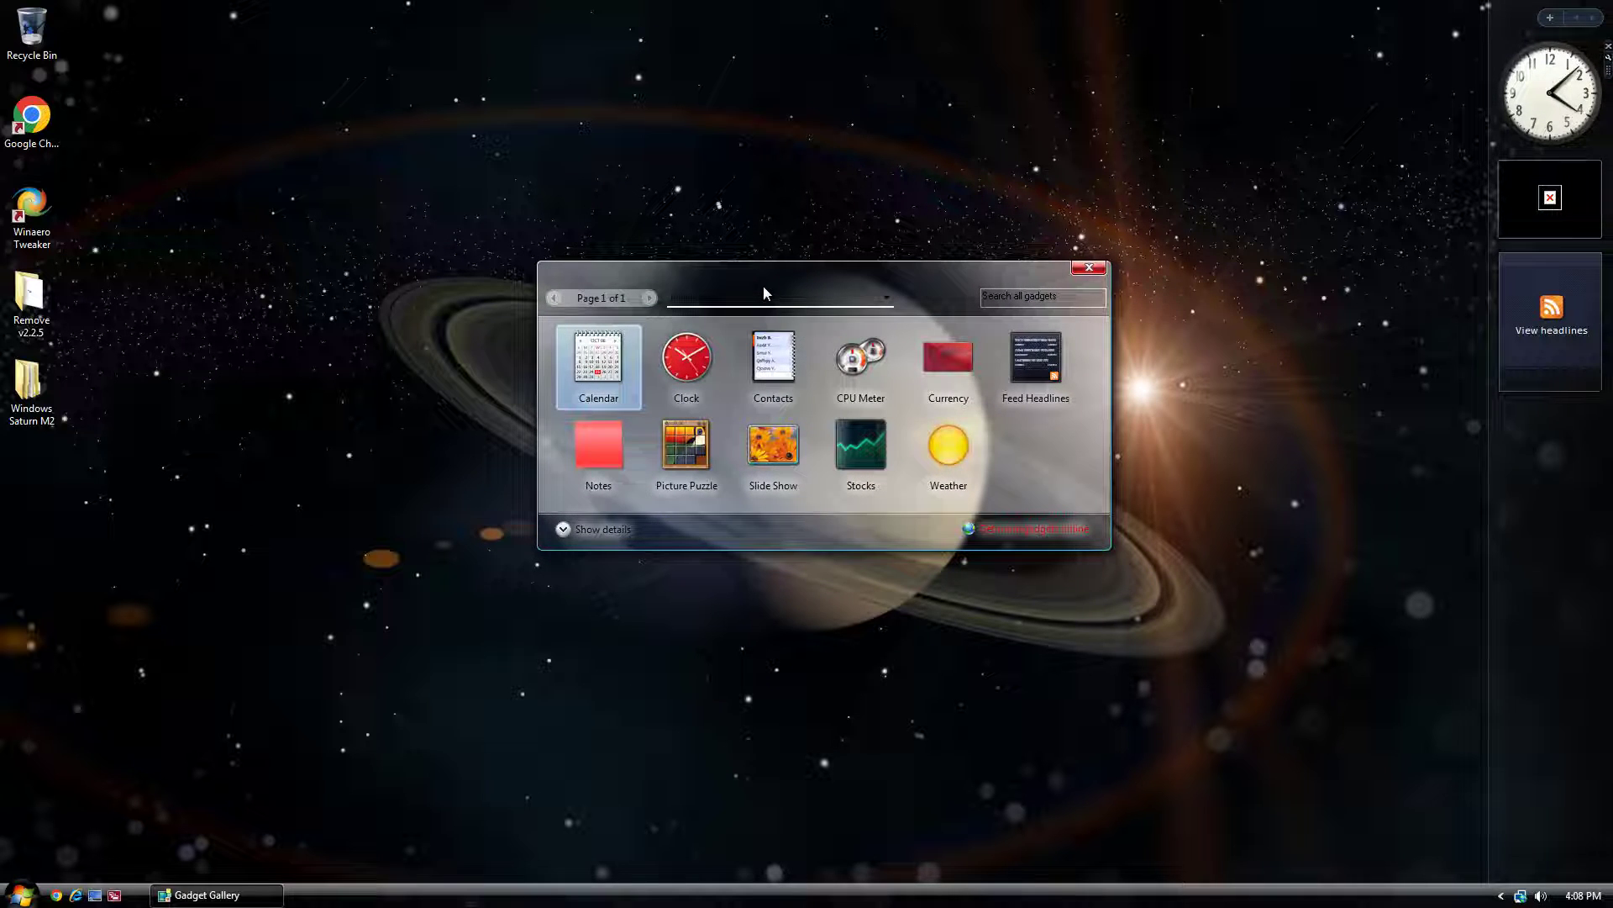
left_click_drag(698, 318, 771, 334)
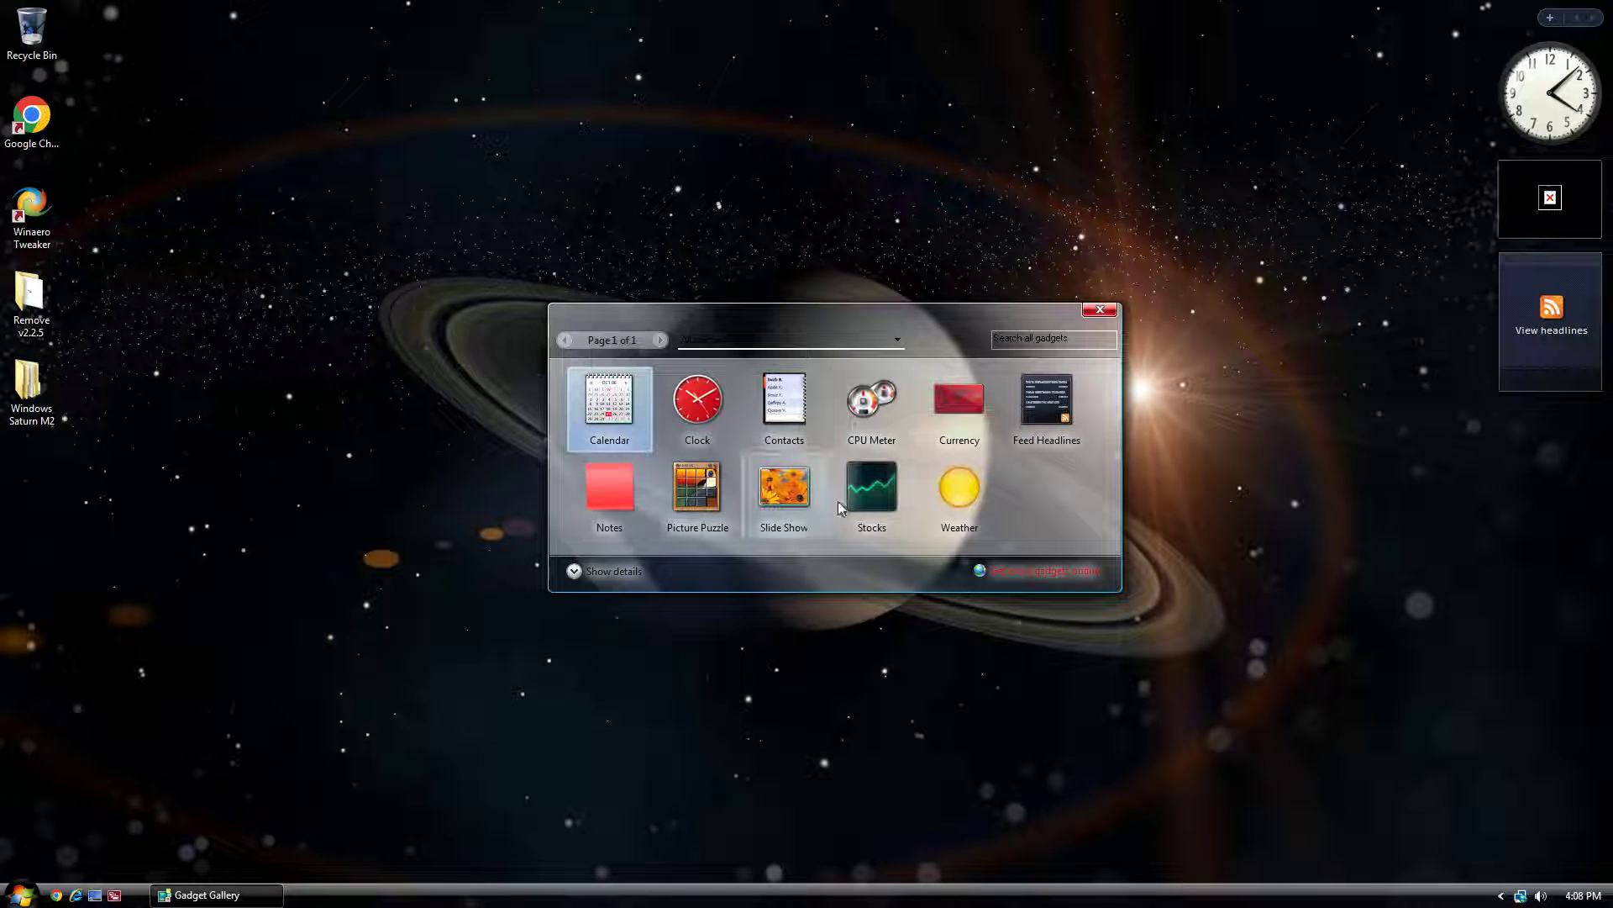
left_click(1100, 311)
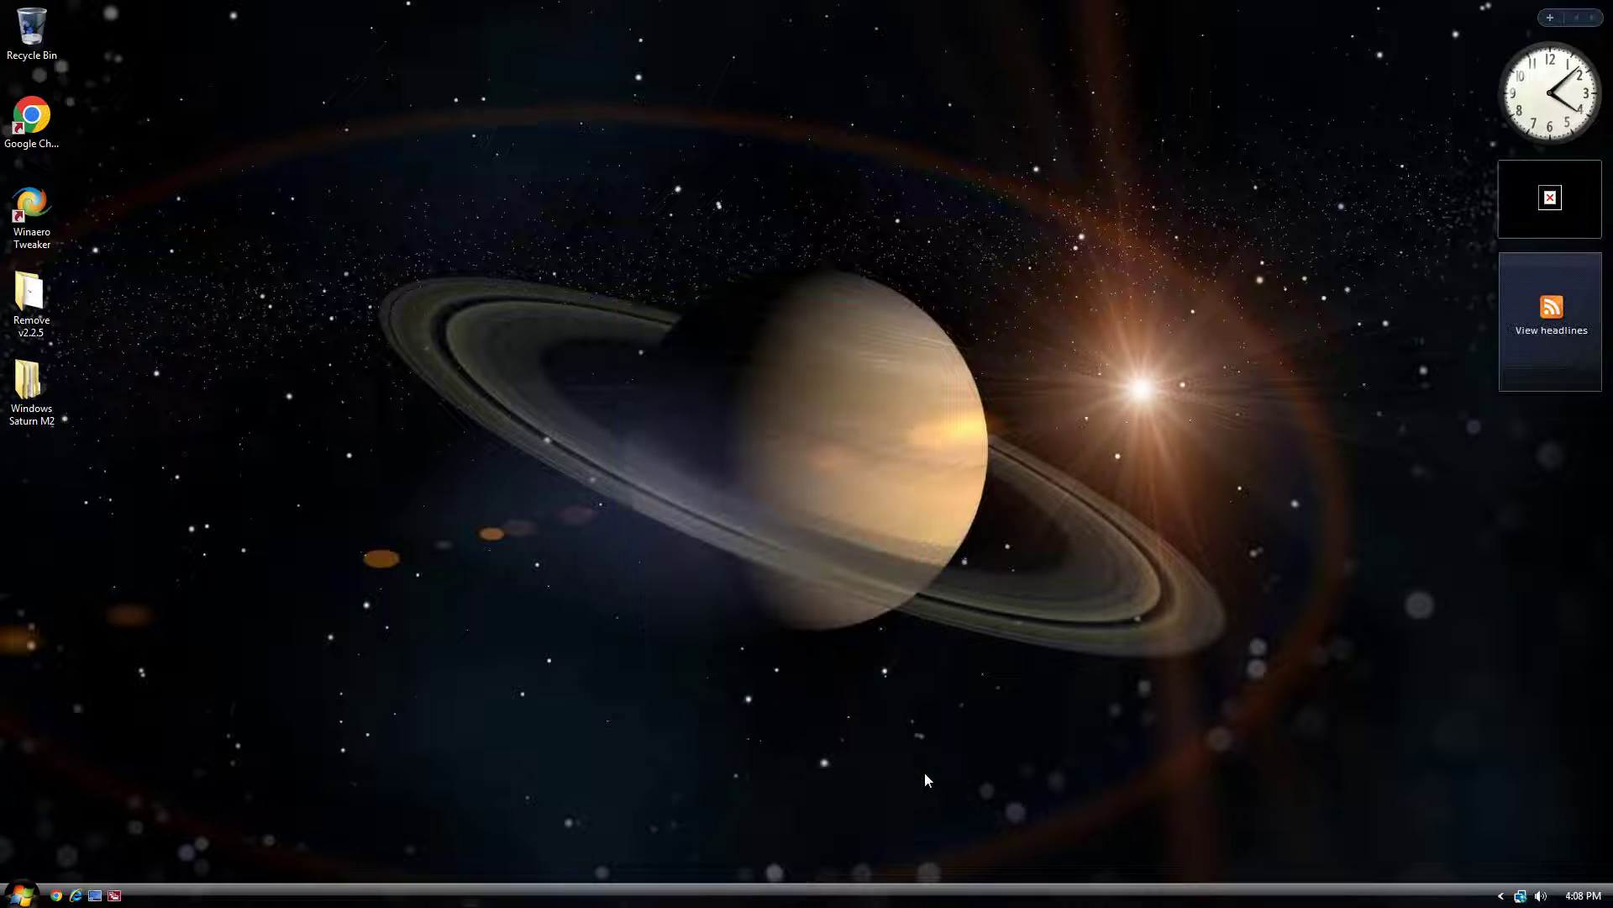
Switch to Google Chrome, search Google for "windows saturn" and open the video "Windows 7 to Windows Saturn Transformation Timelapse"
left_click(60, 892)
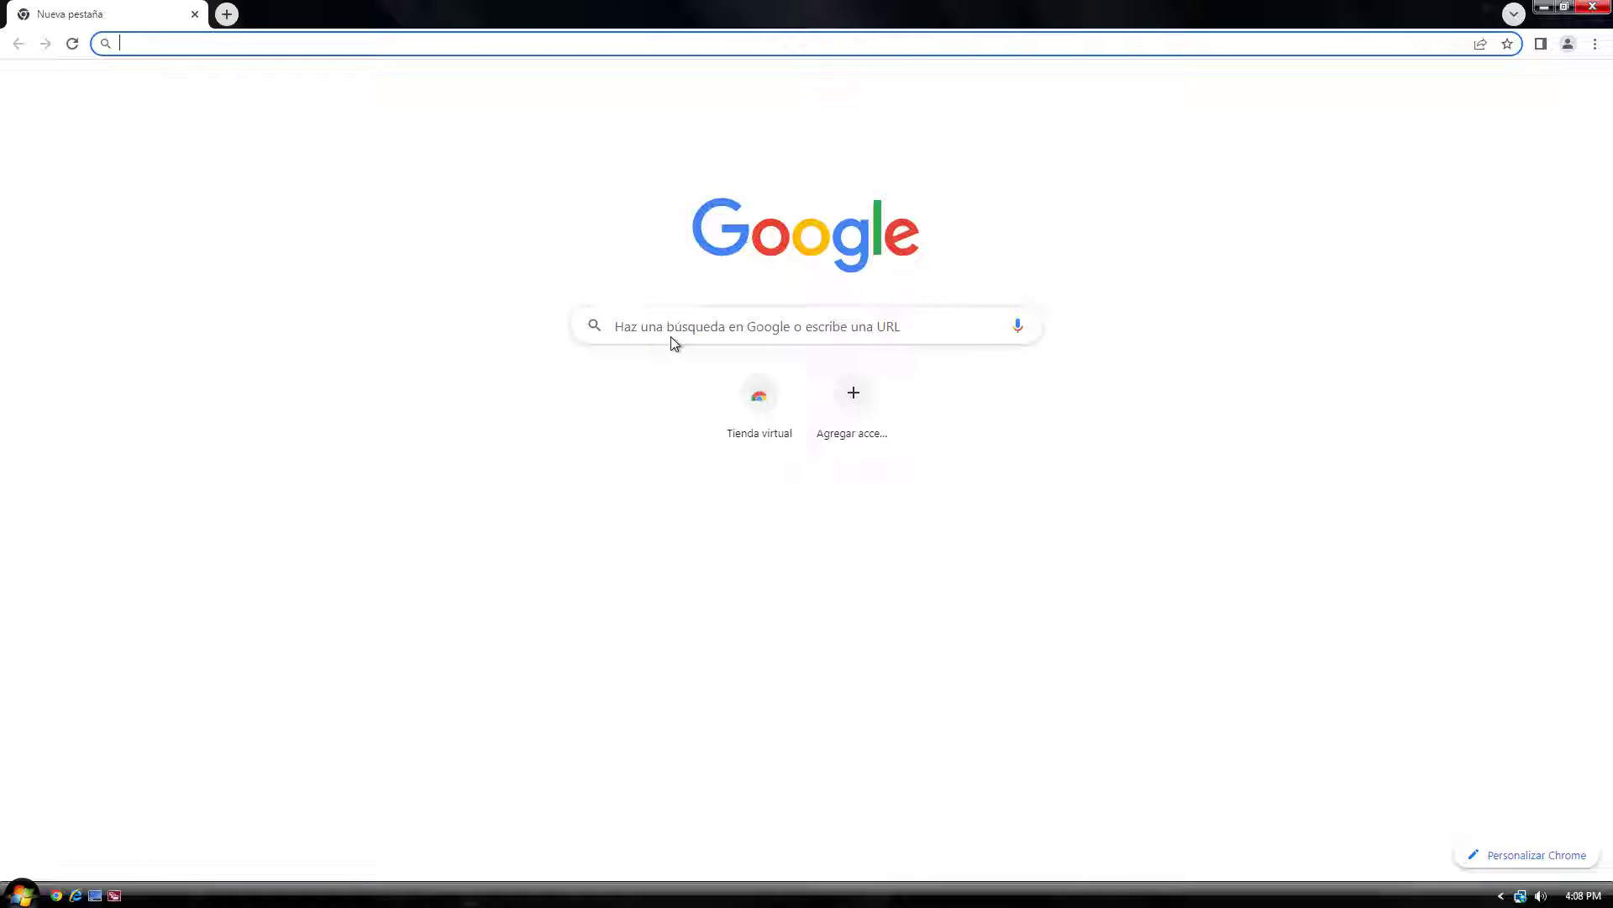
left_click(645, 313)
type("windo")
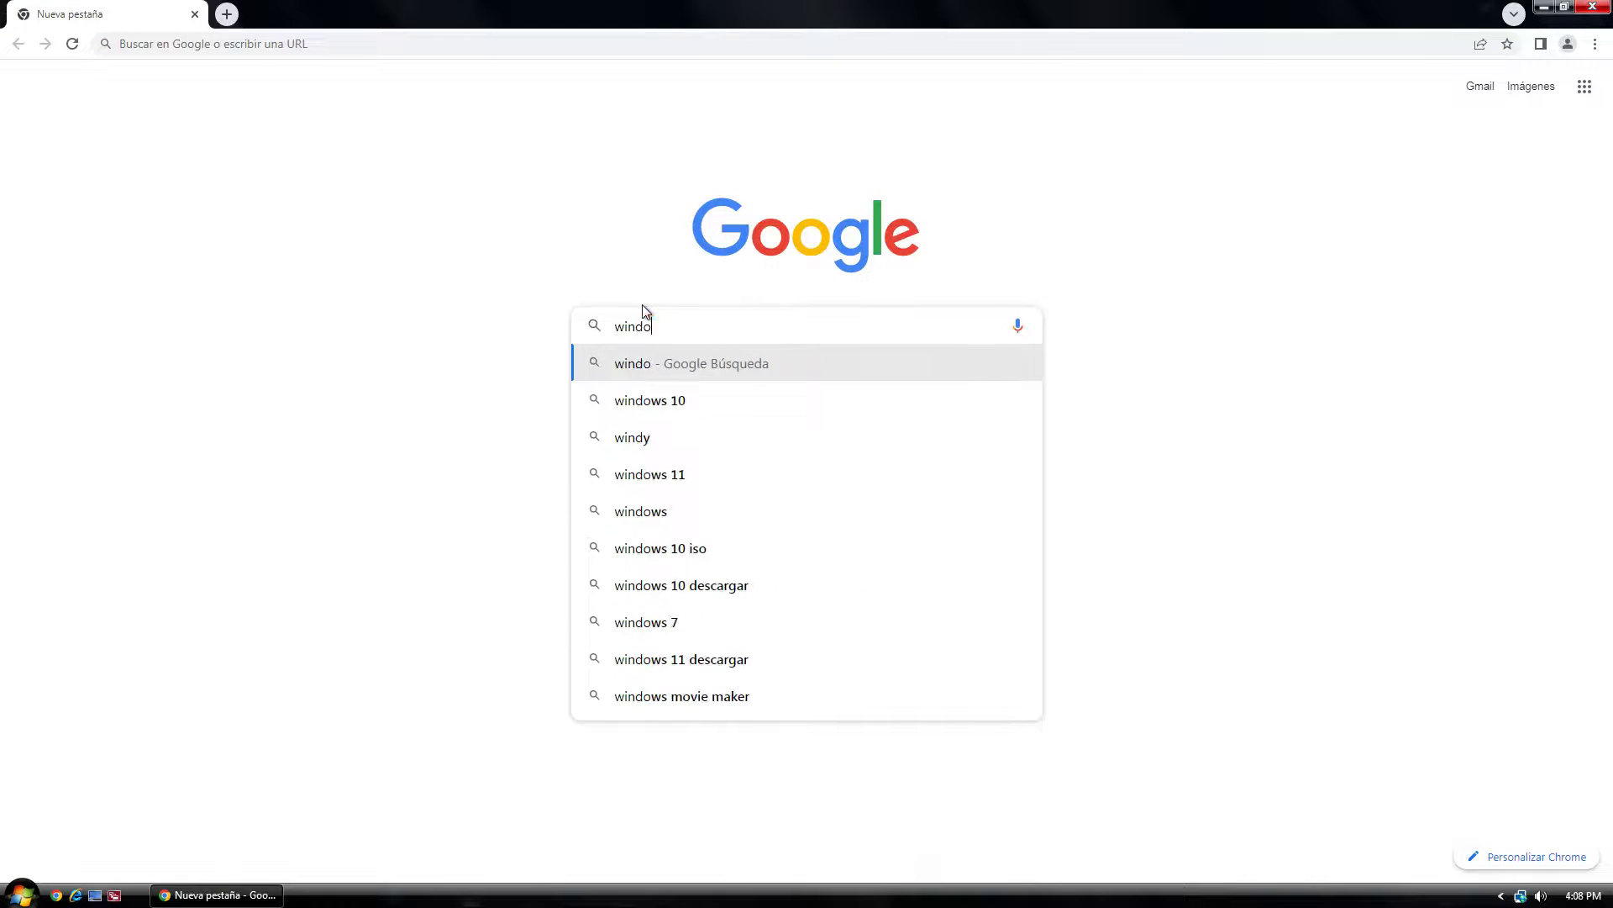
type("ws saturn")
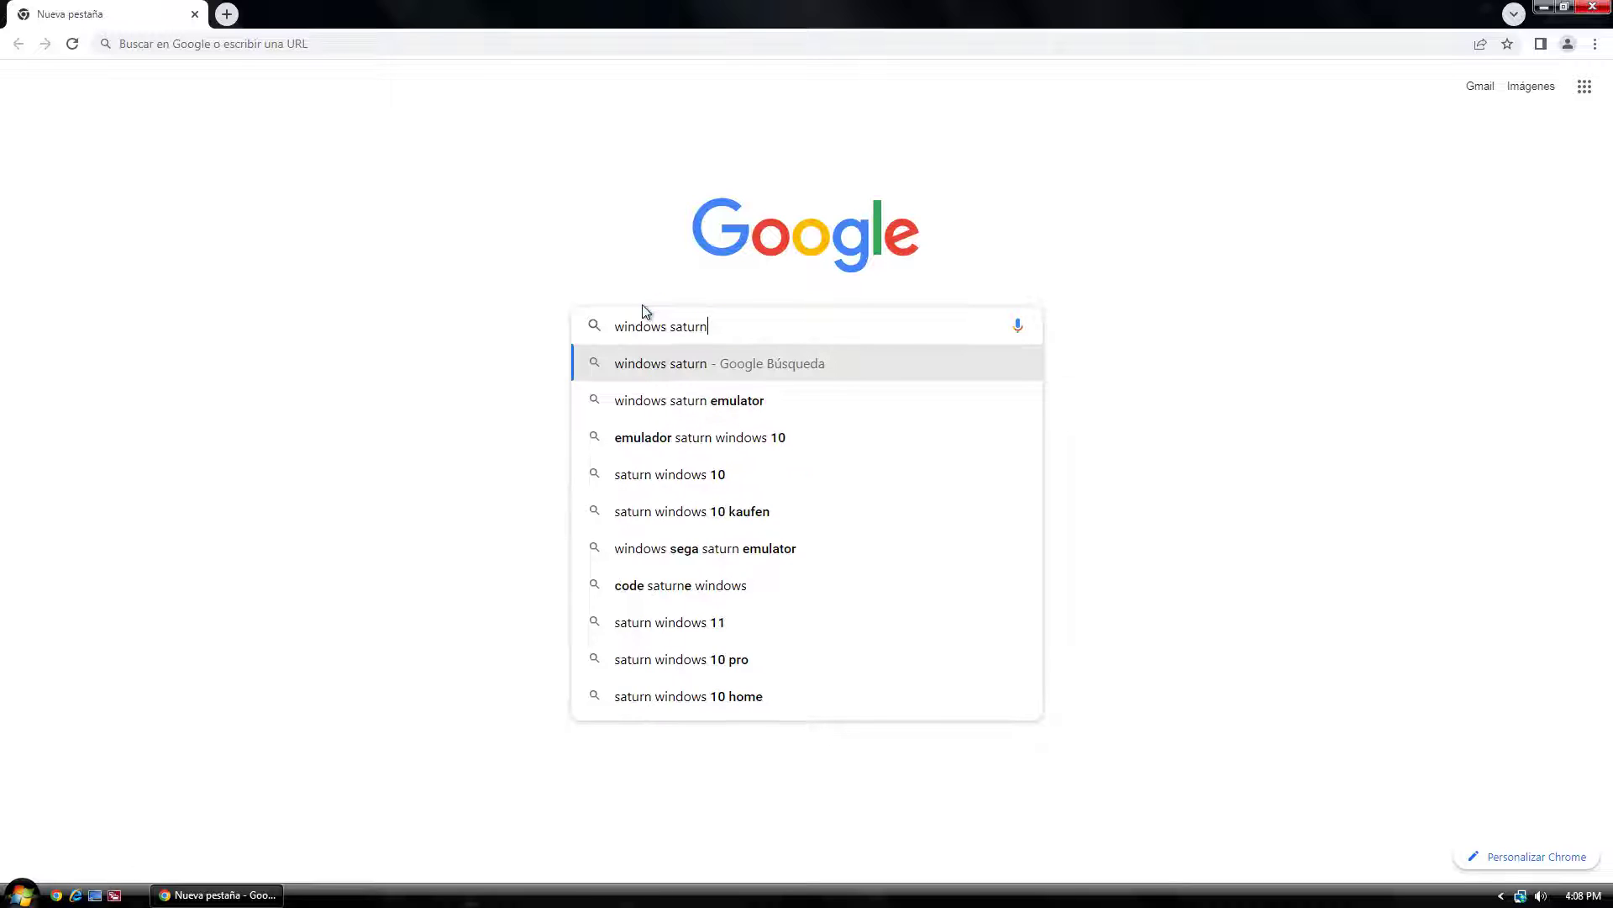
key("Return")
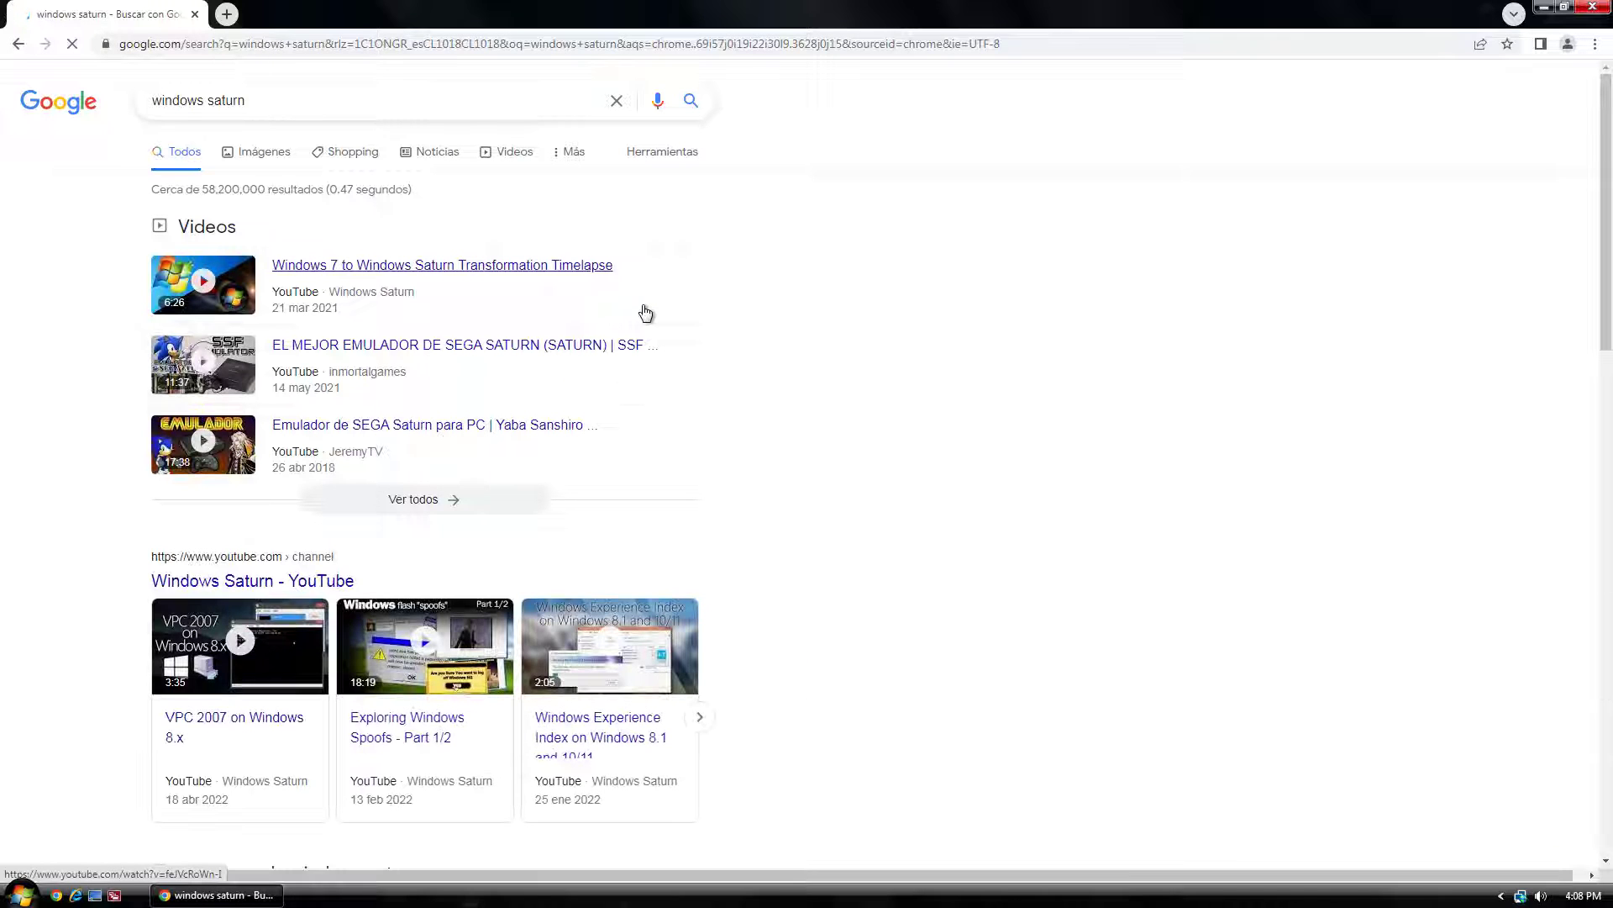
left_click(482, 279)
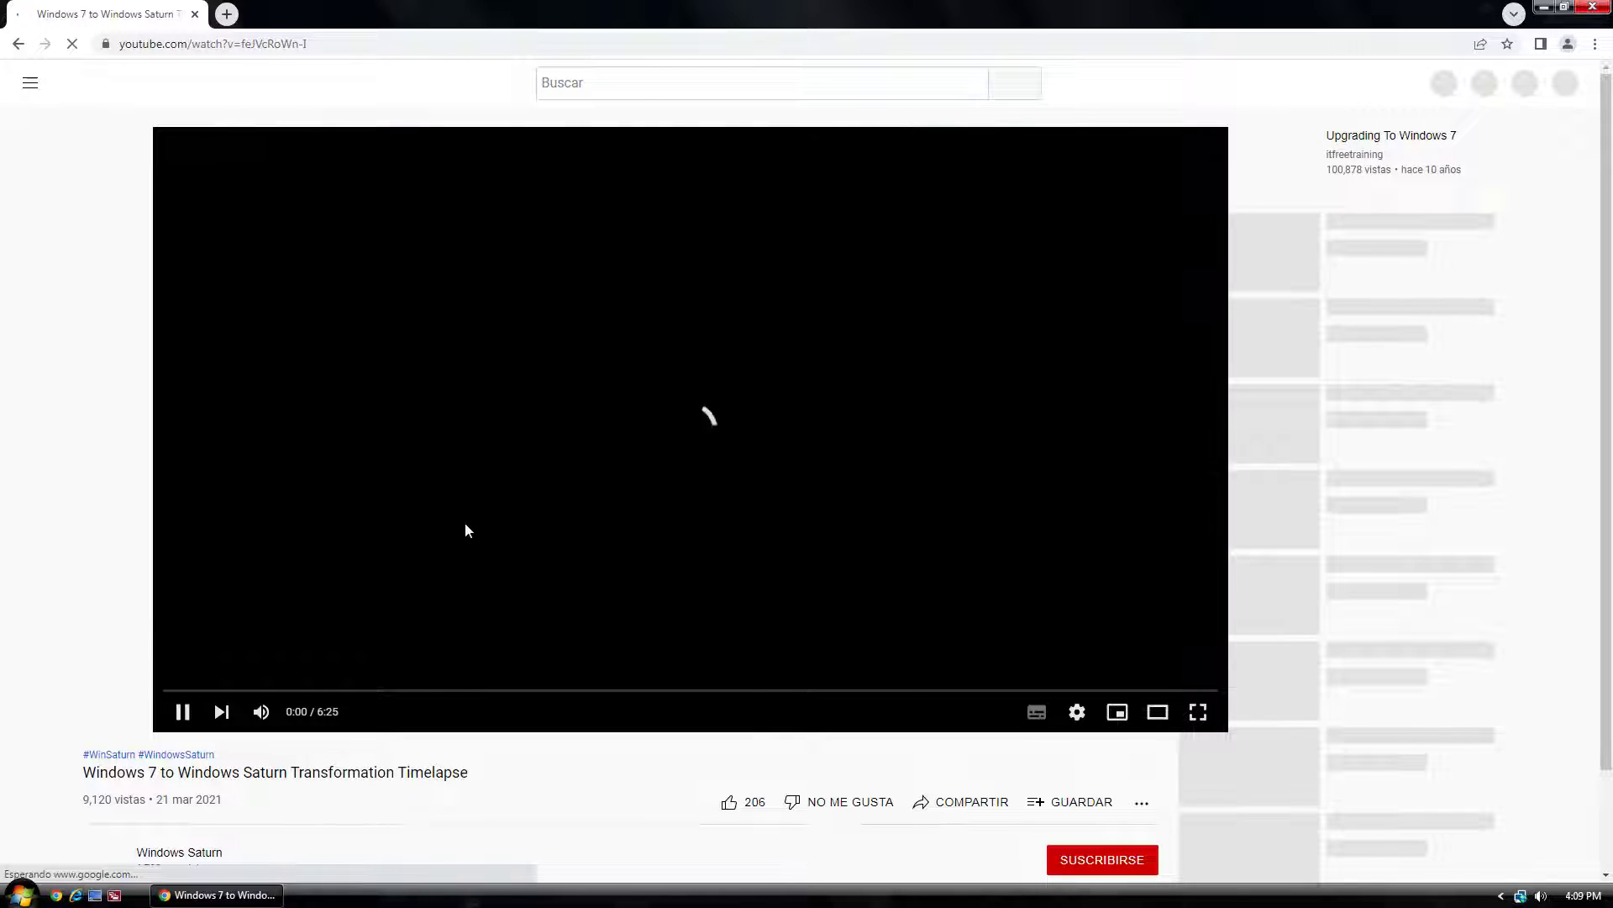
Expand the video's description and open its MediaFire link to the transformation pack
scroll(465, 528, "down", 1)
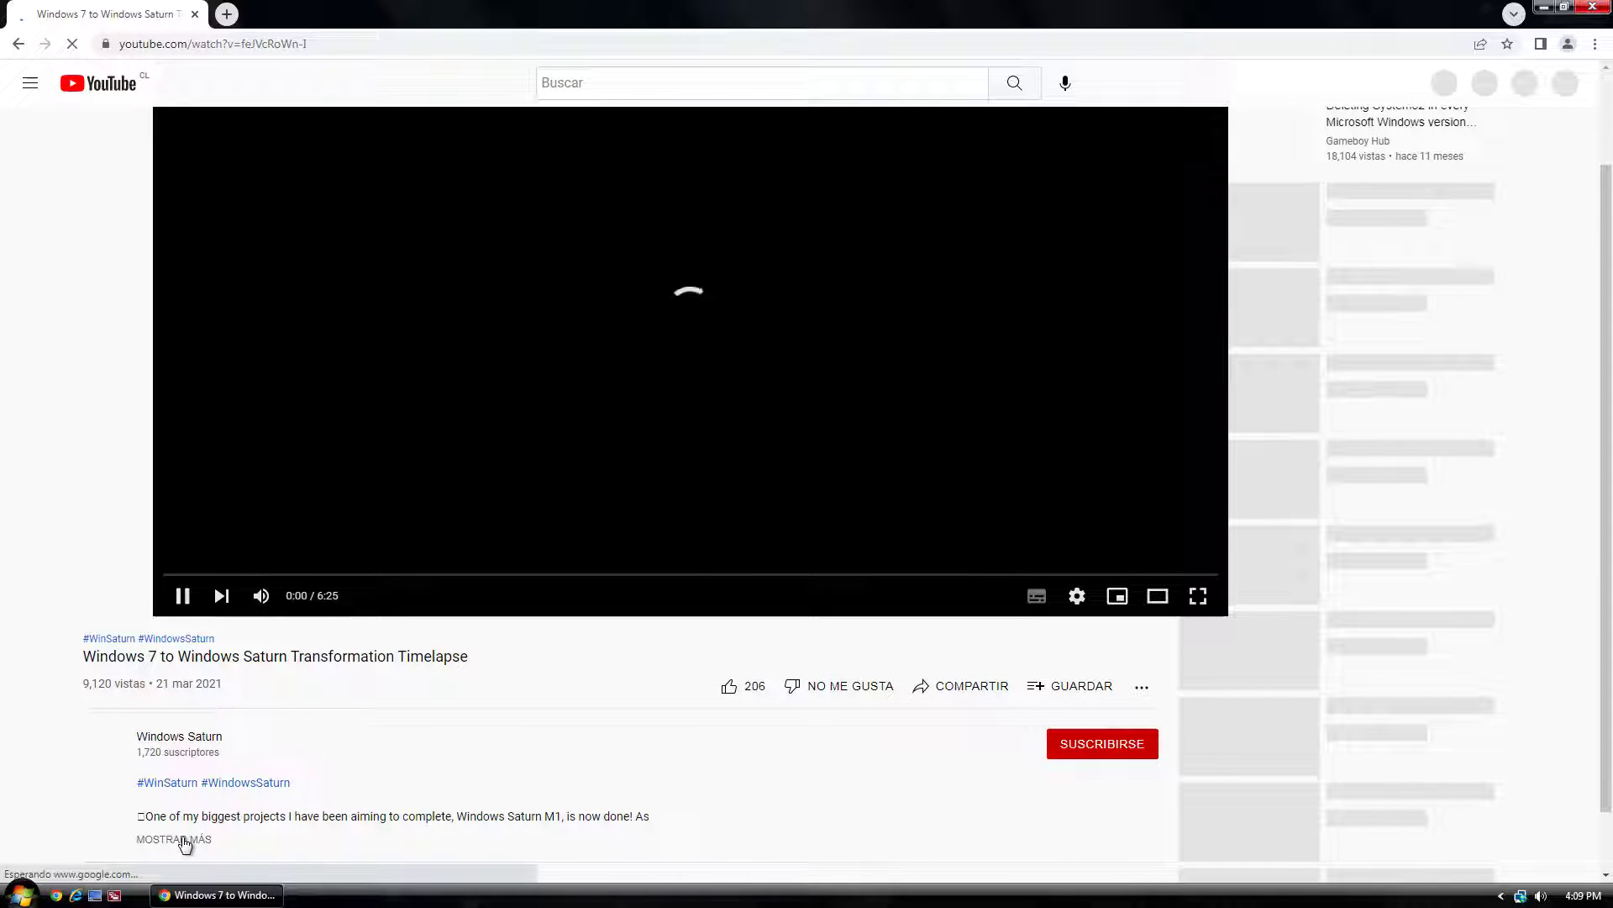
left_click(466, 737)
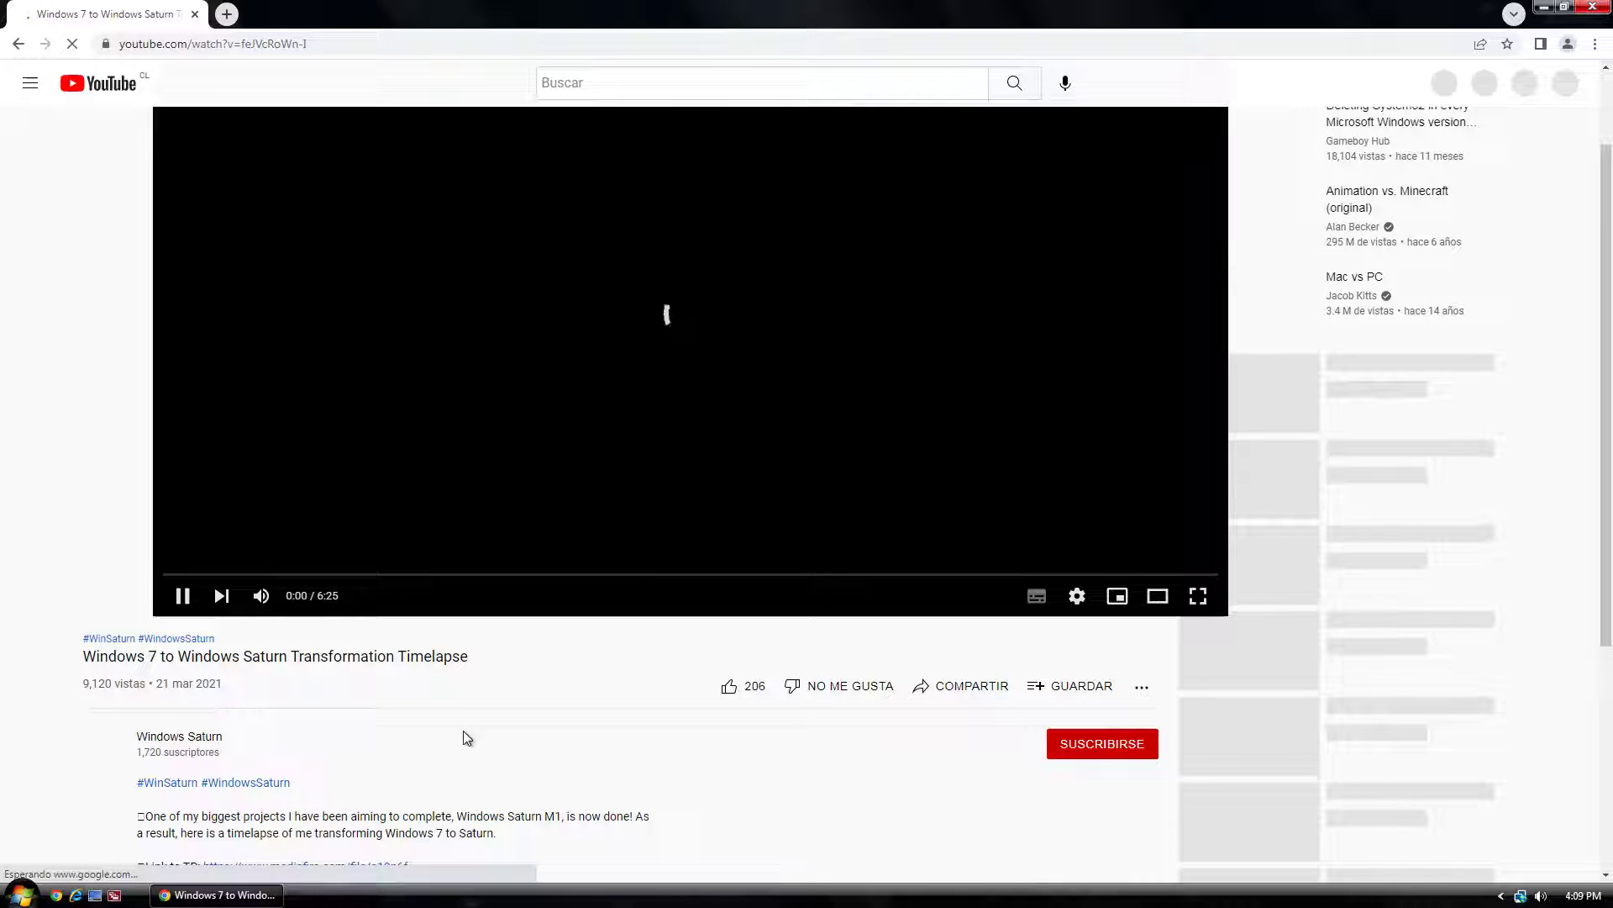
scroll(456, 733, "down", 2)
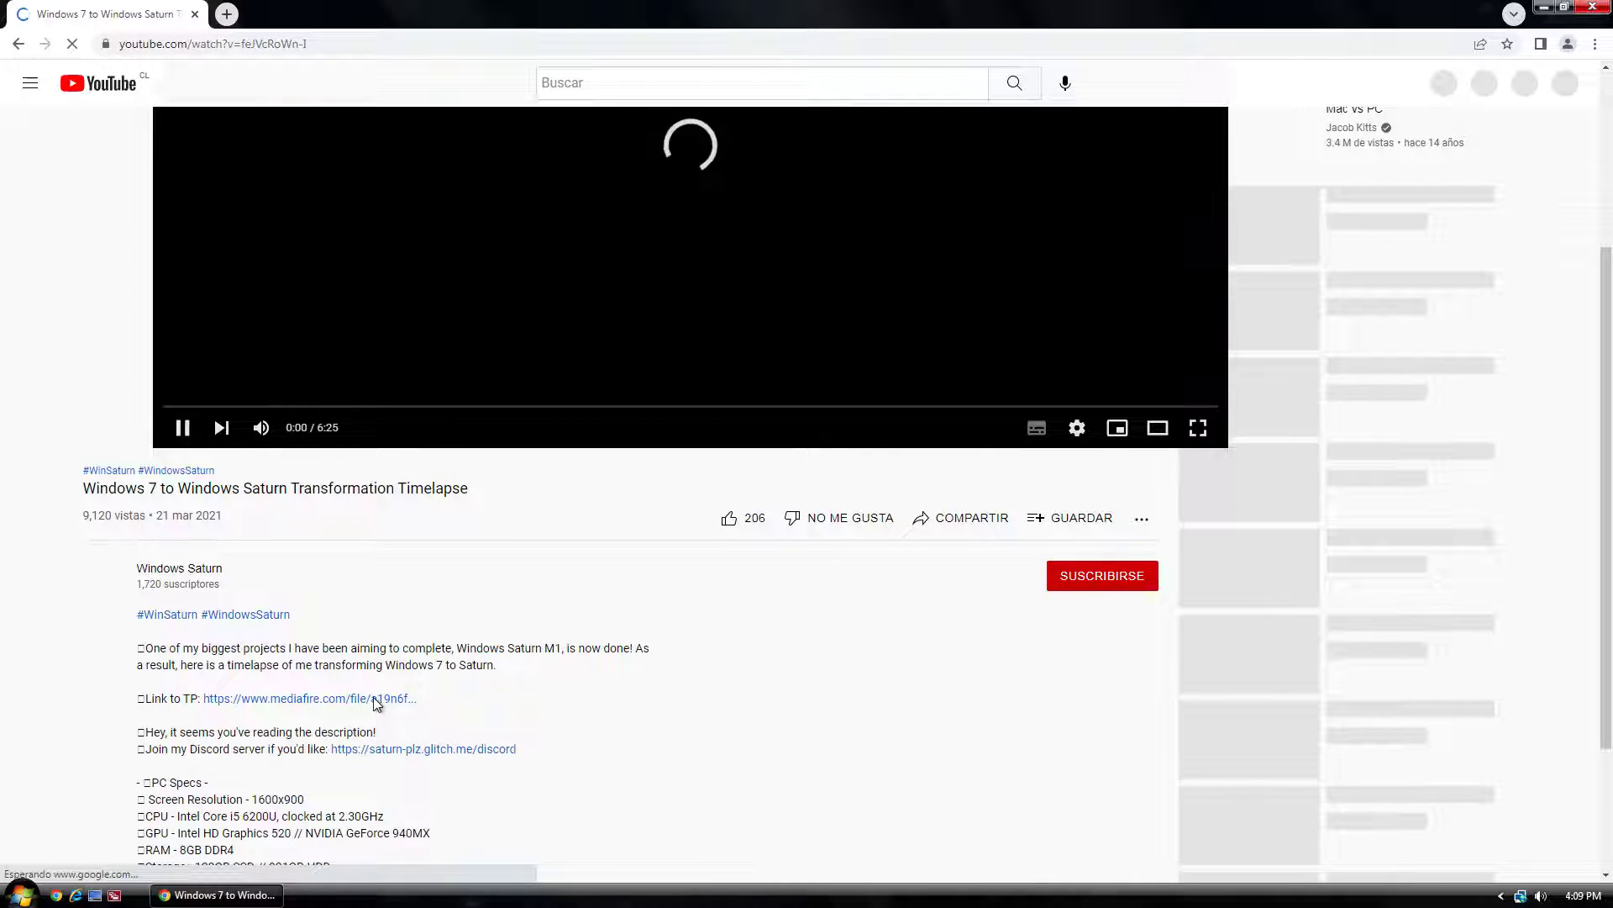
left_click(289, 699)
Close the video page, download Windows Saturn Transformation Pack M1.zip from MediaFire and show the list of downloads
left_click(162, 12)
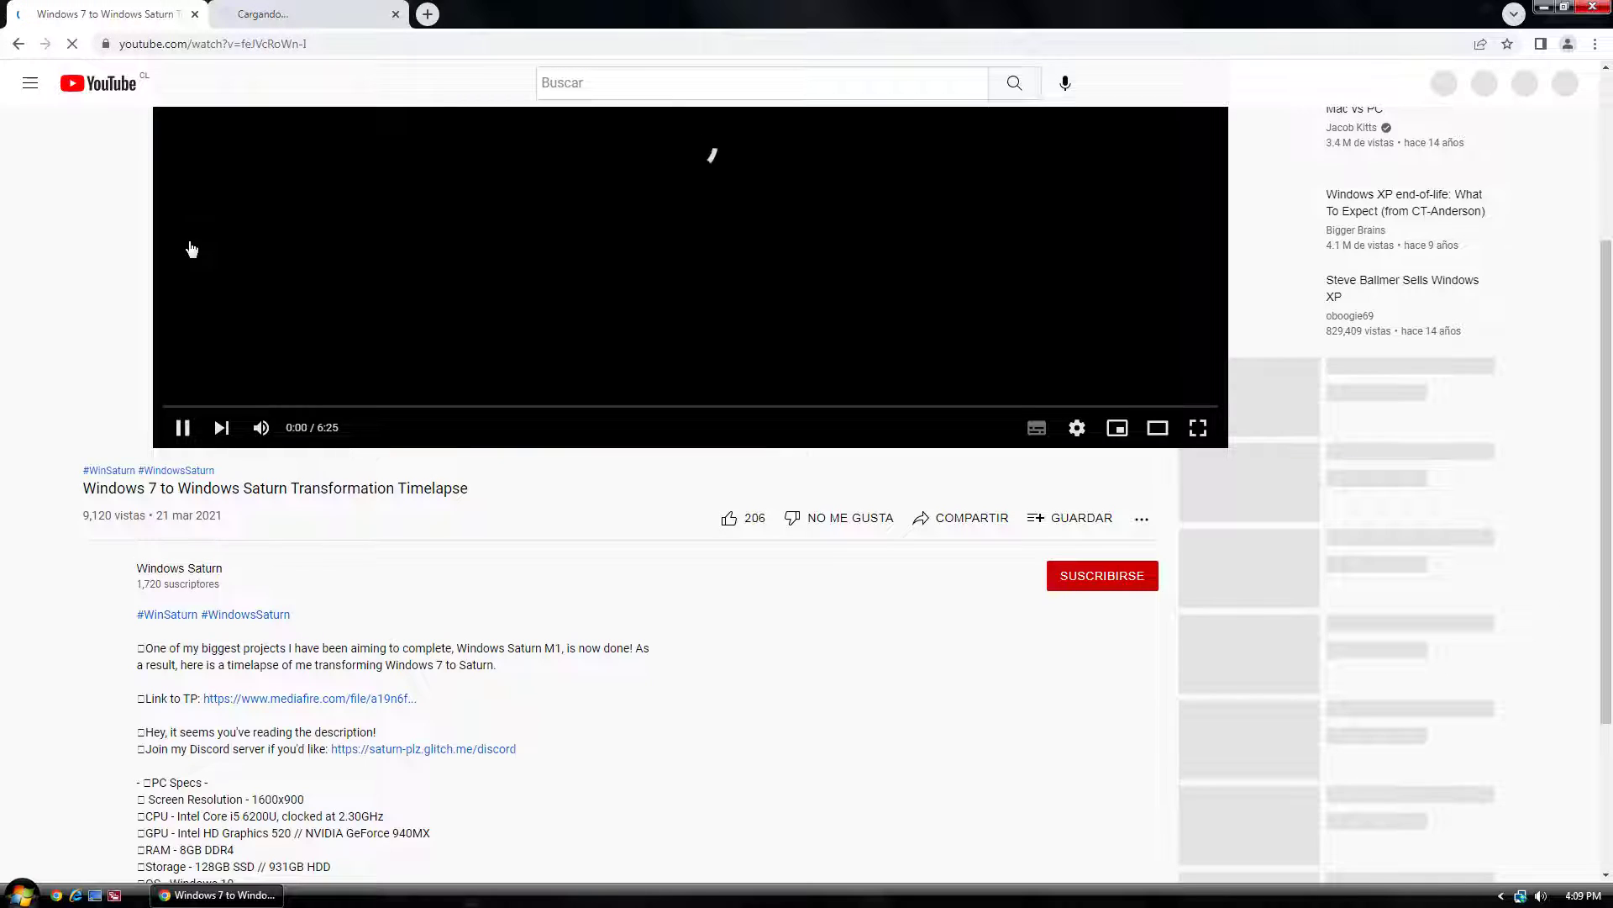
scroll(192, 249, "up", 3)
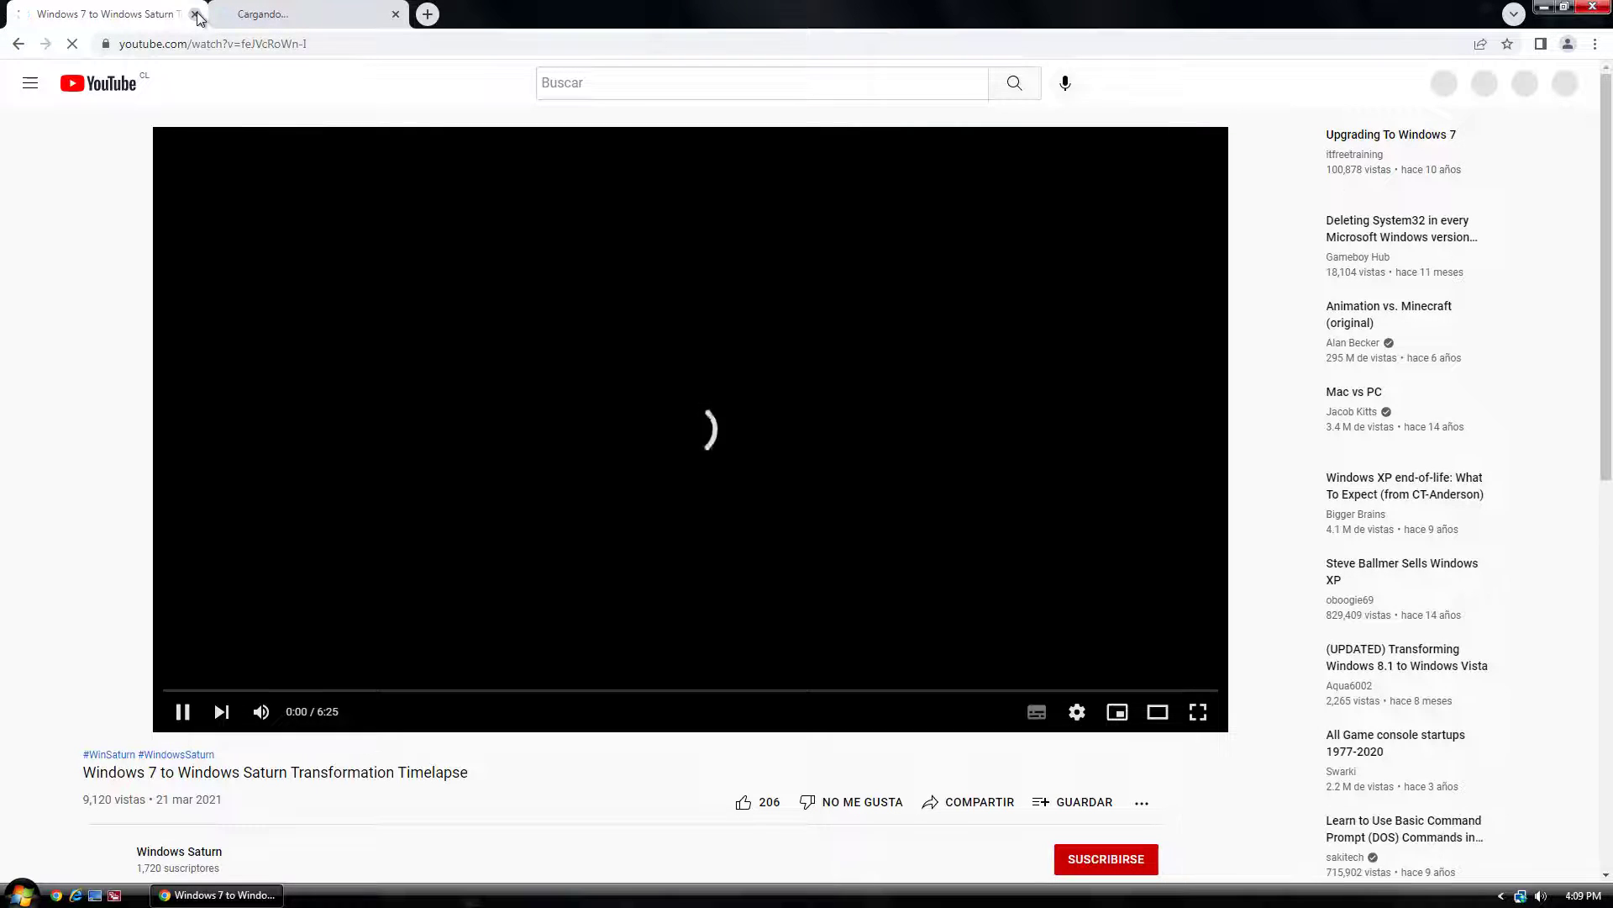
left_click(196, 15)
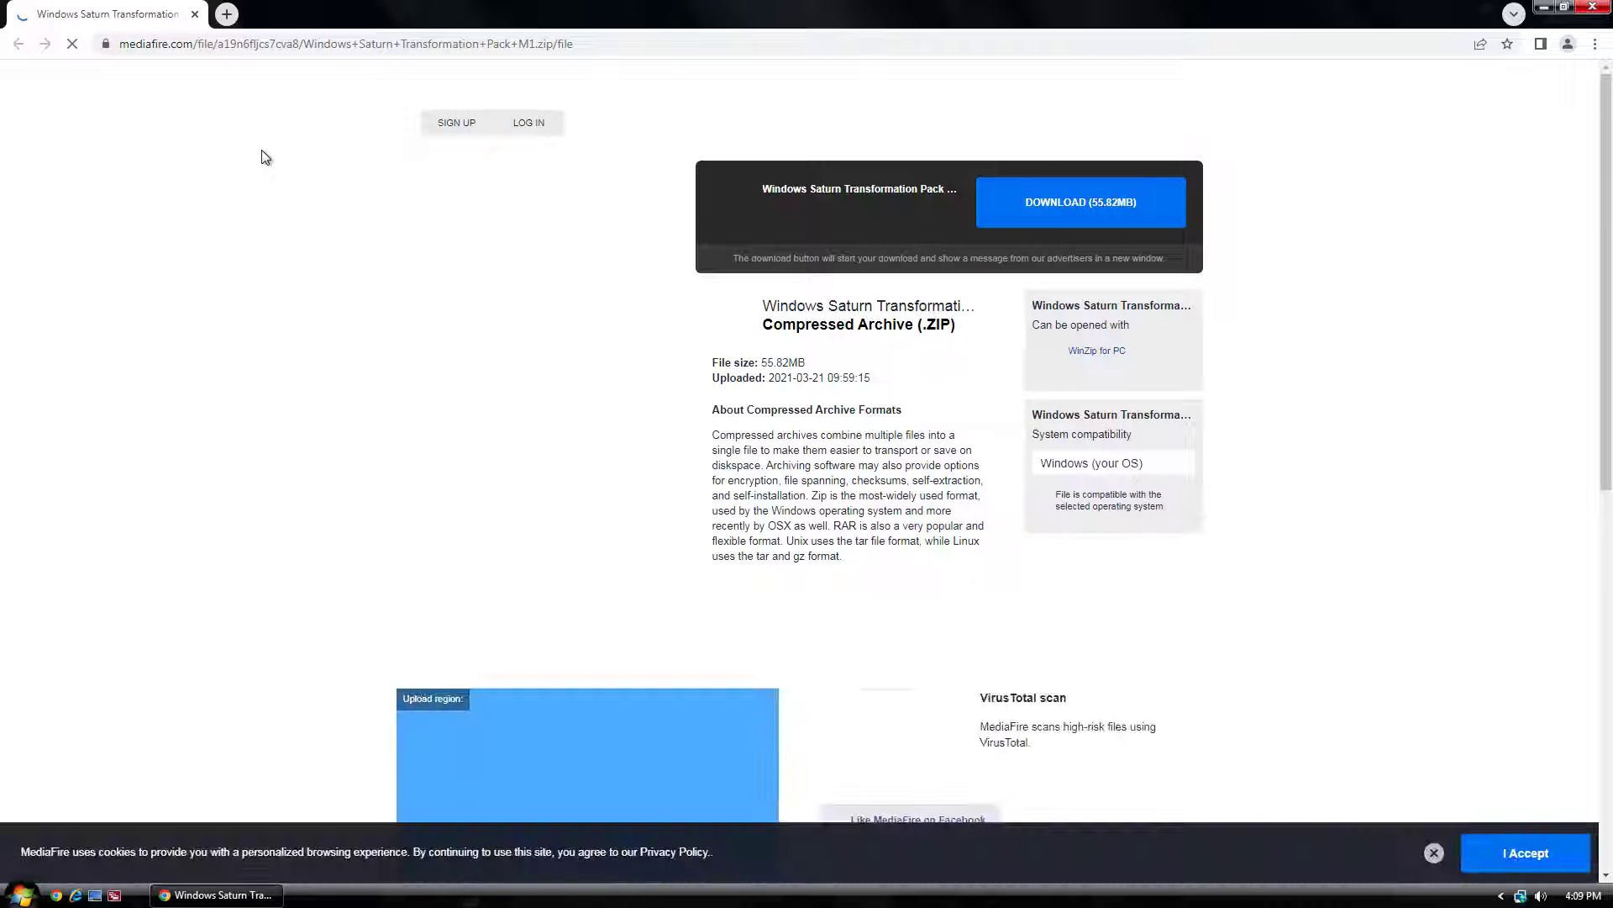
left_click(1096, 210)
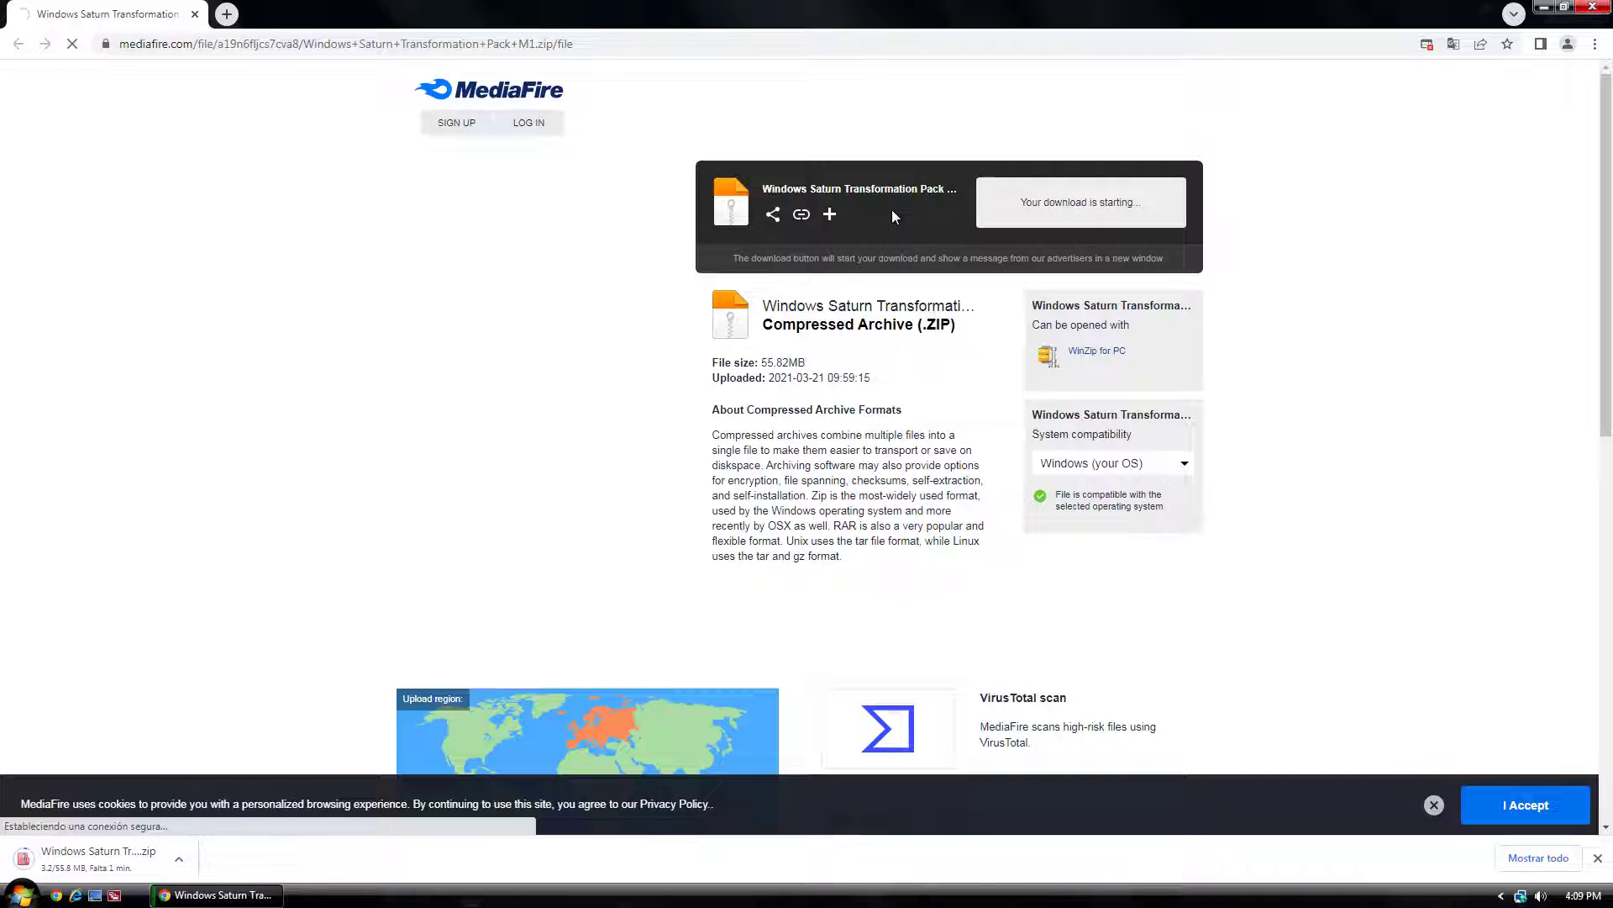
key("ctrl+j")
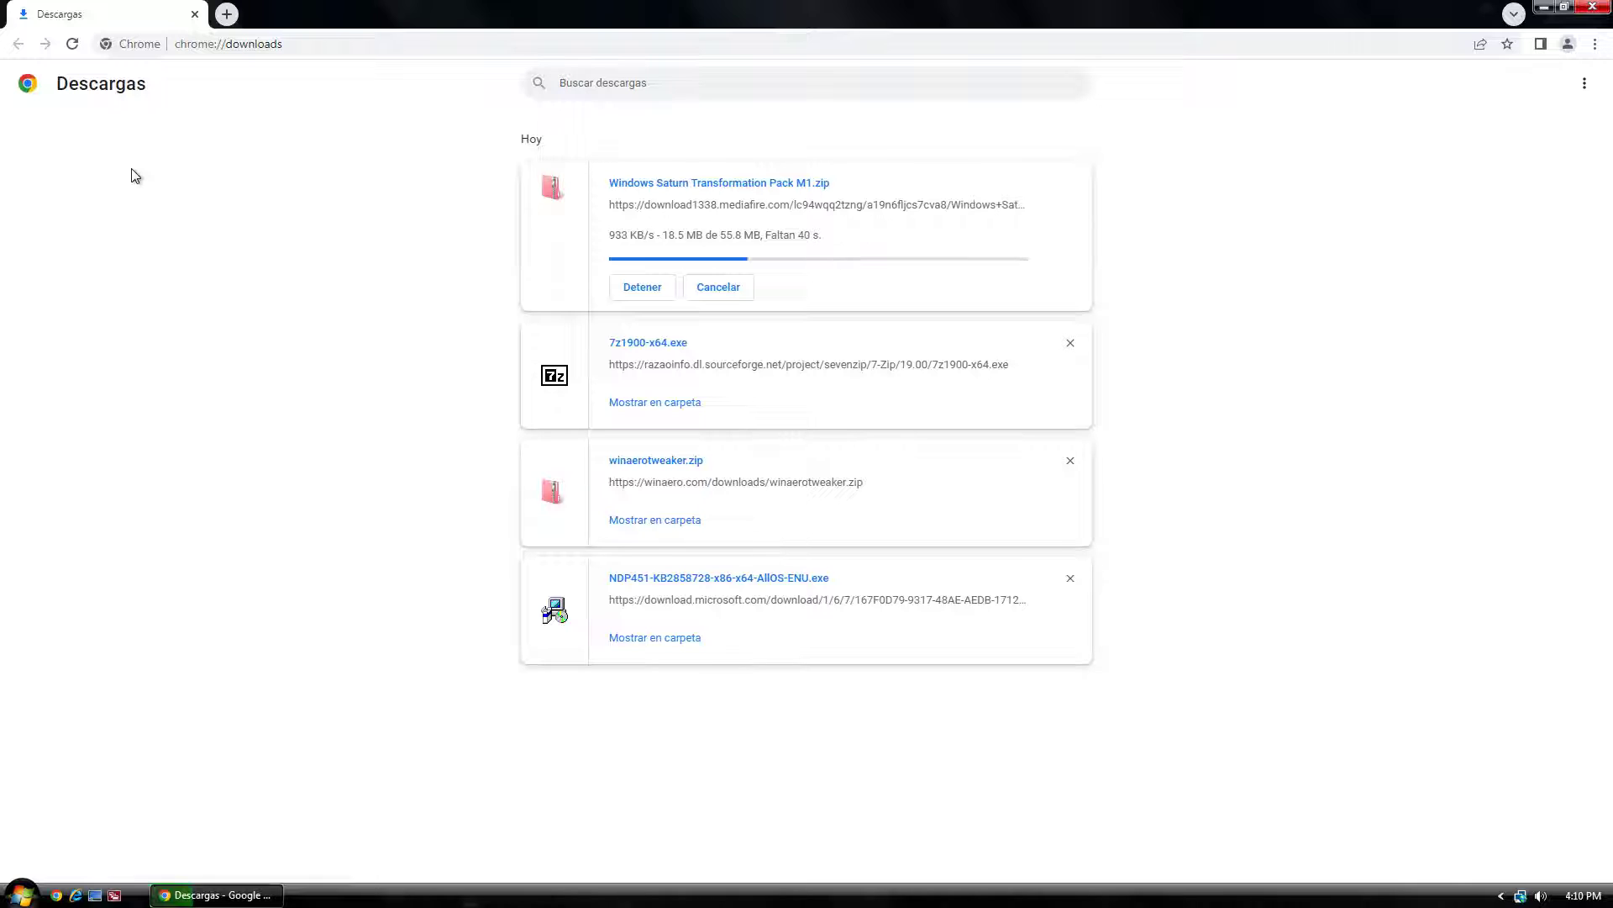
Check the computer's System properties window for the branding logo and close it
key("super")
right_click(240, 692)
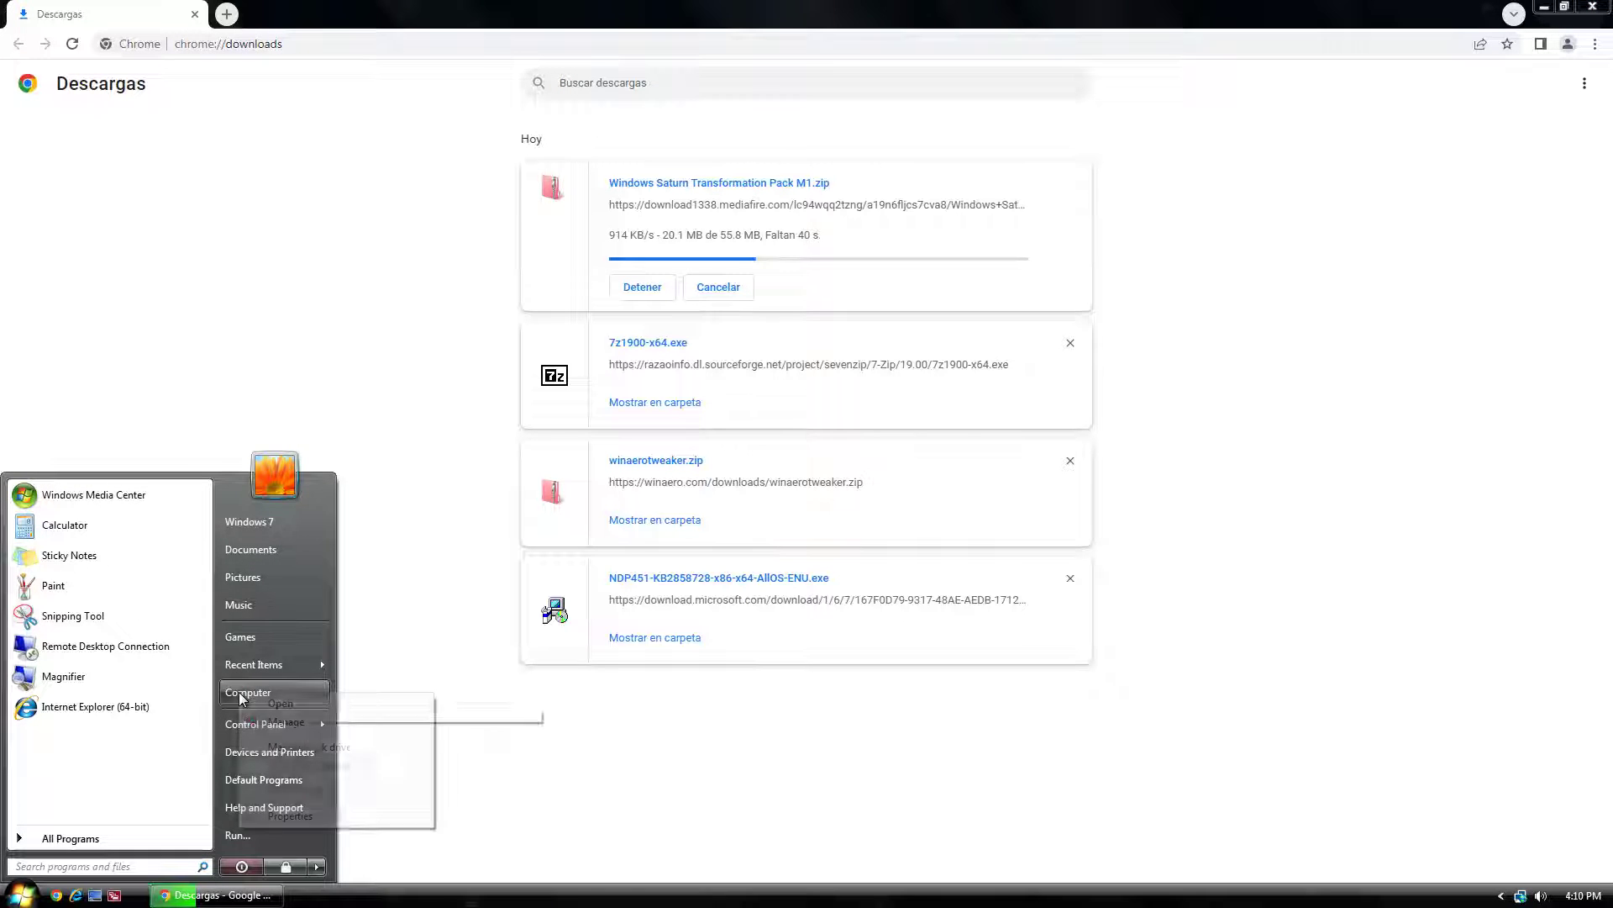
left_click(341, 818)
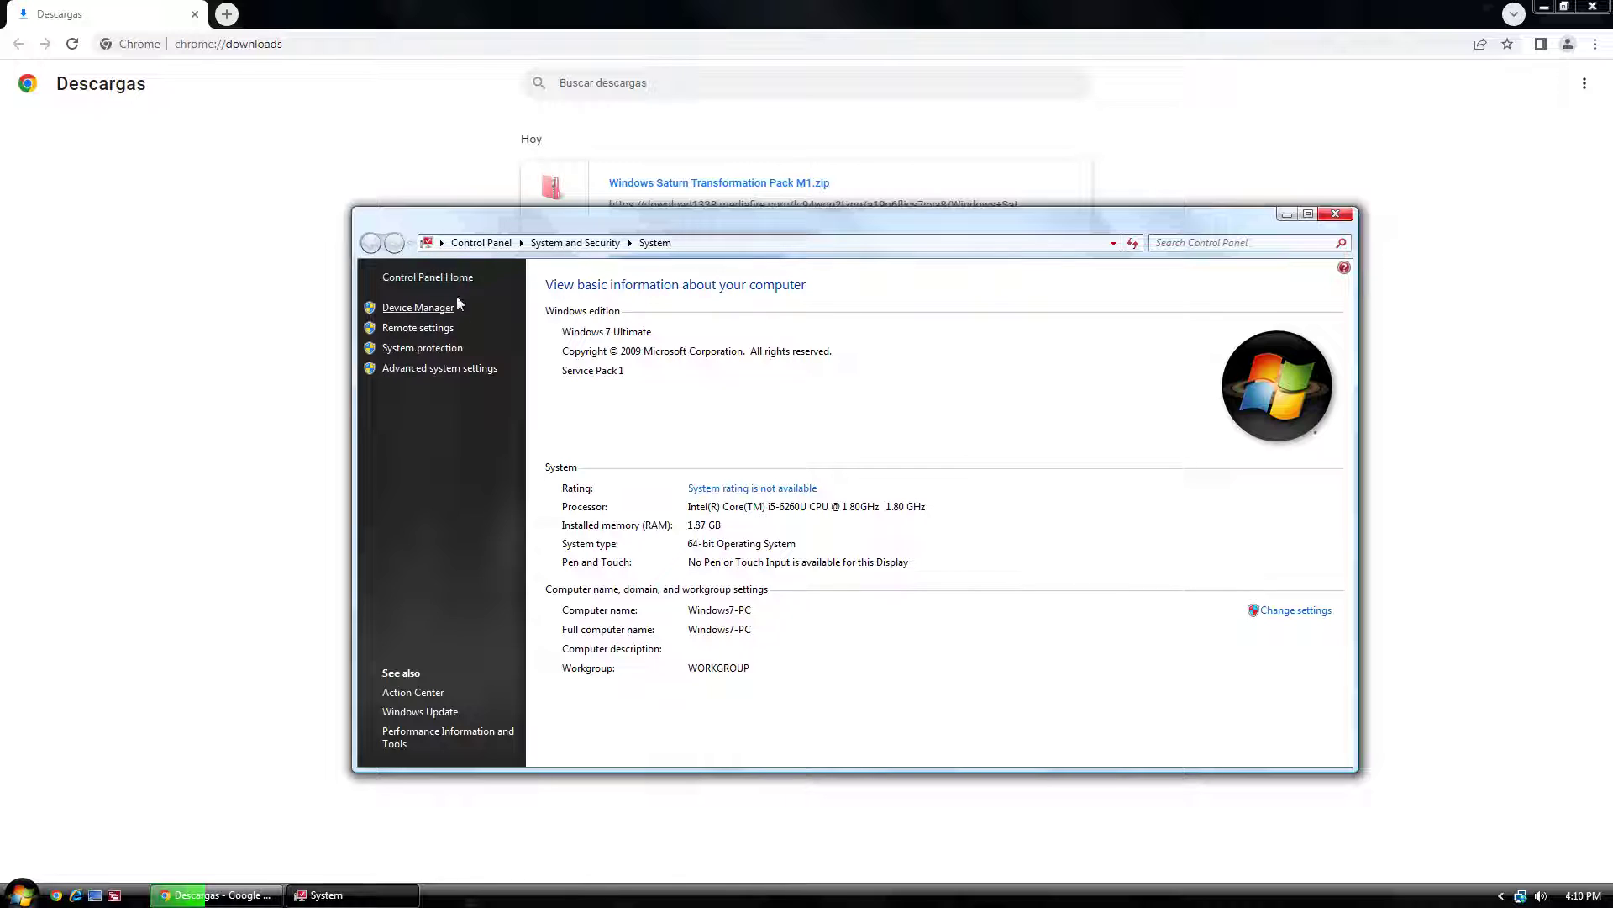
left_click(1333, 214)
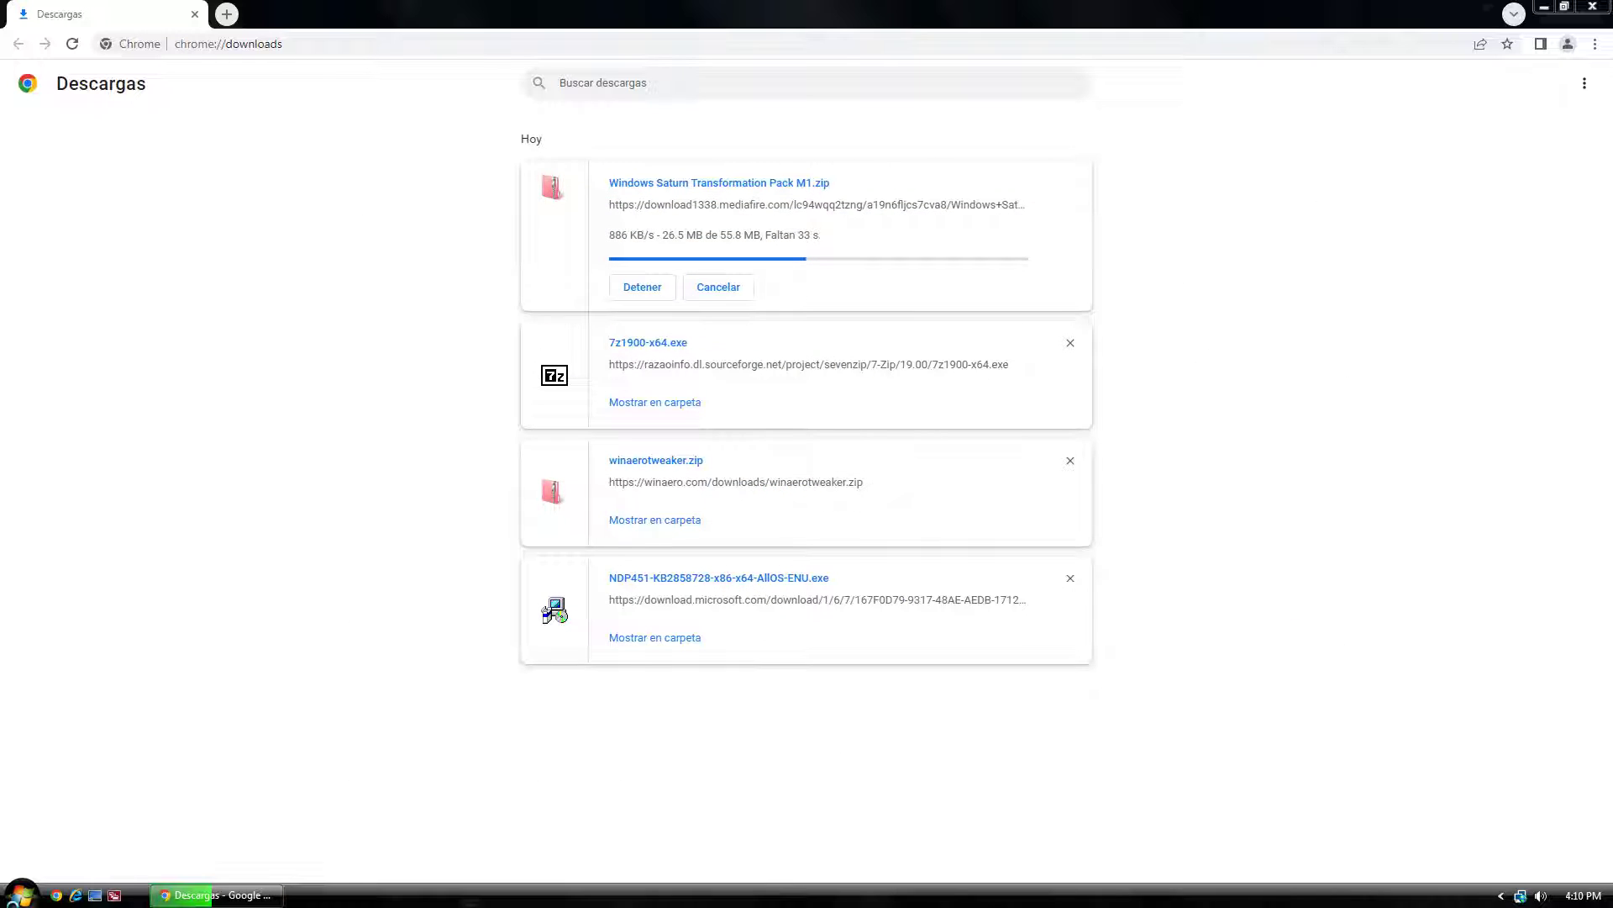
Change the user account picture to usertile4 from the Windows Saturn TP M2 pack's User tiles folder and close User Accounts
left_click(19, 893)
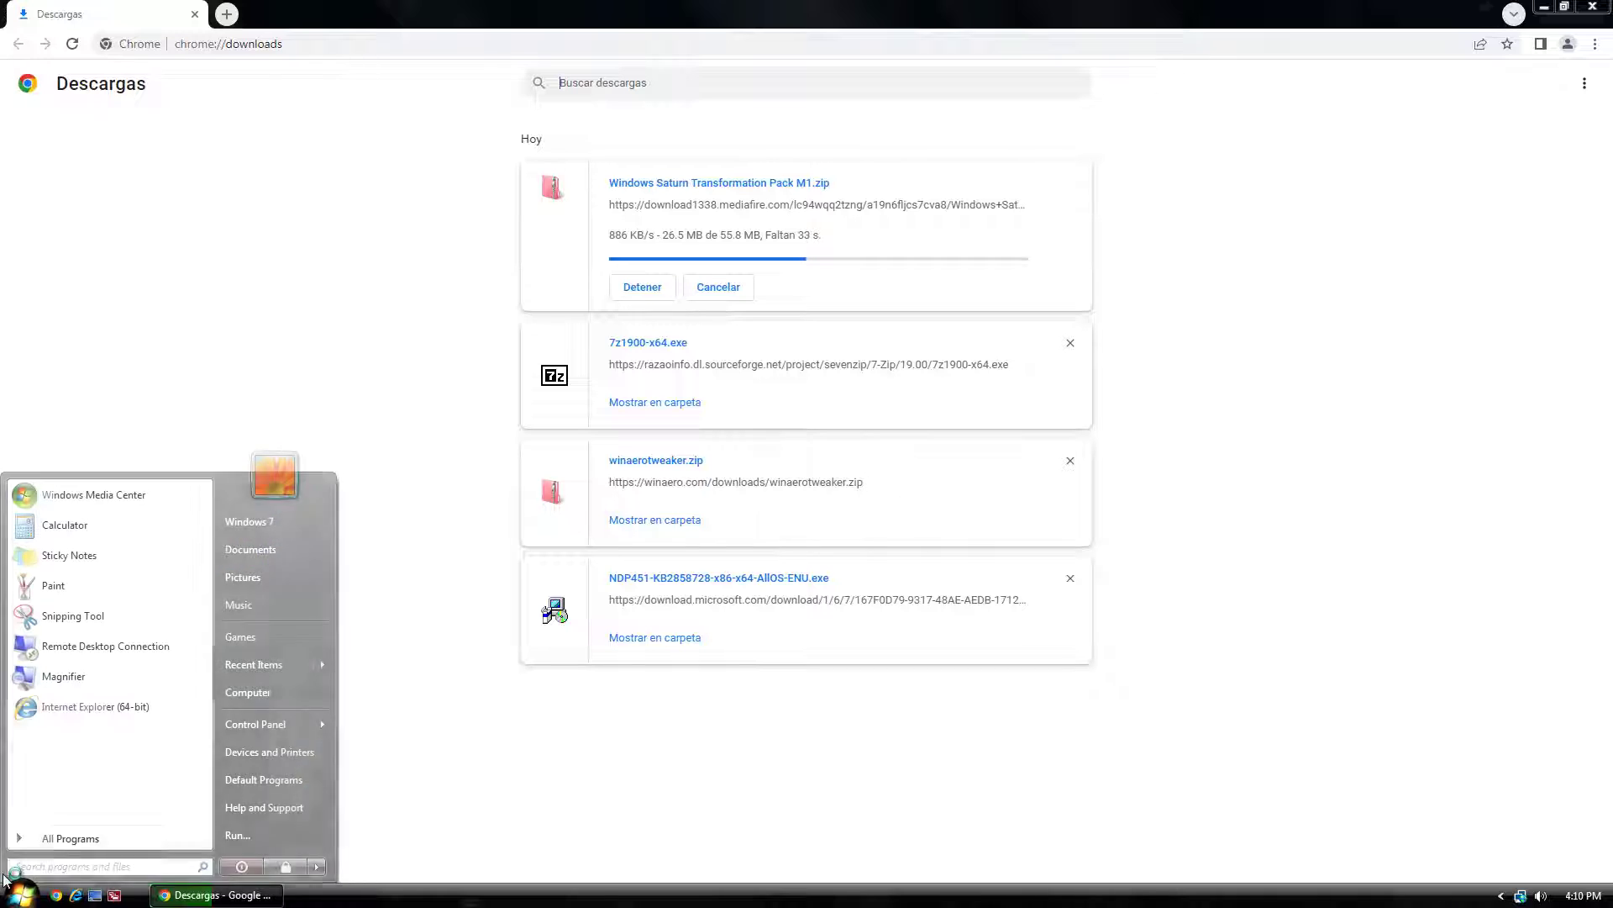
left_click(284, 490)
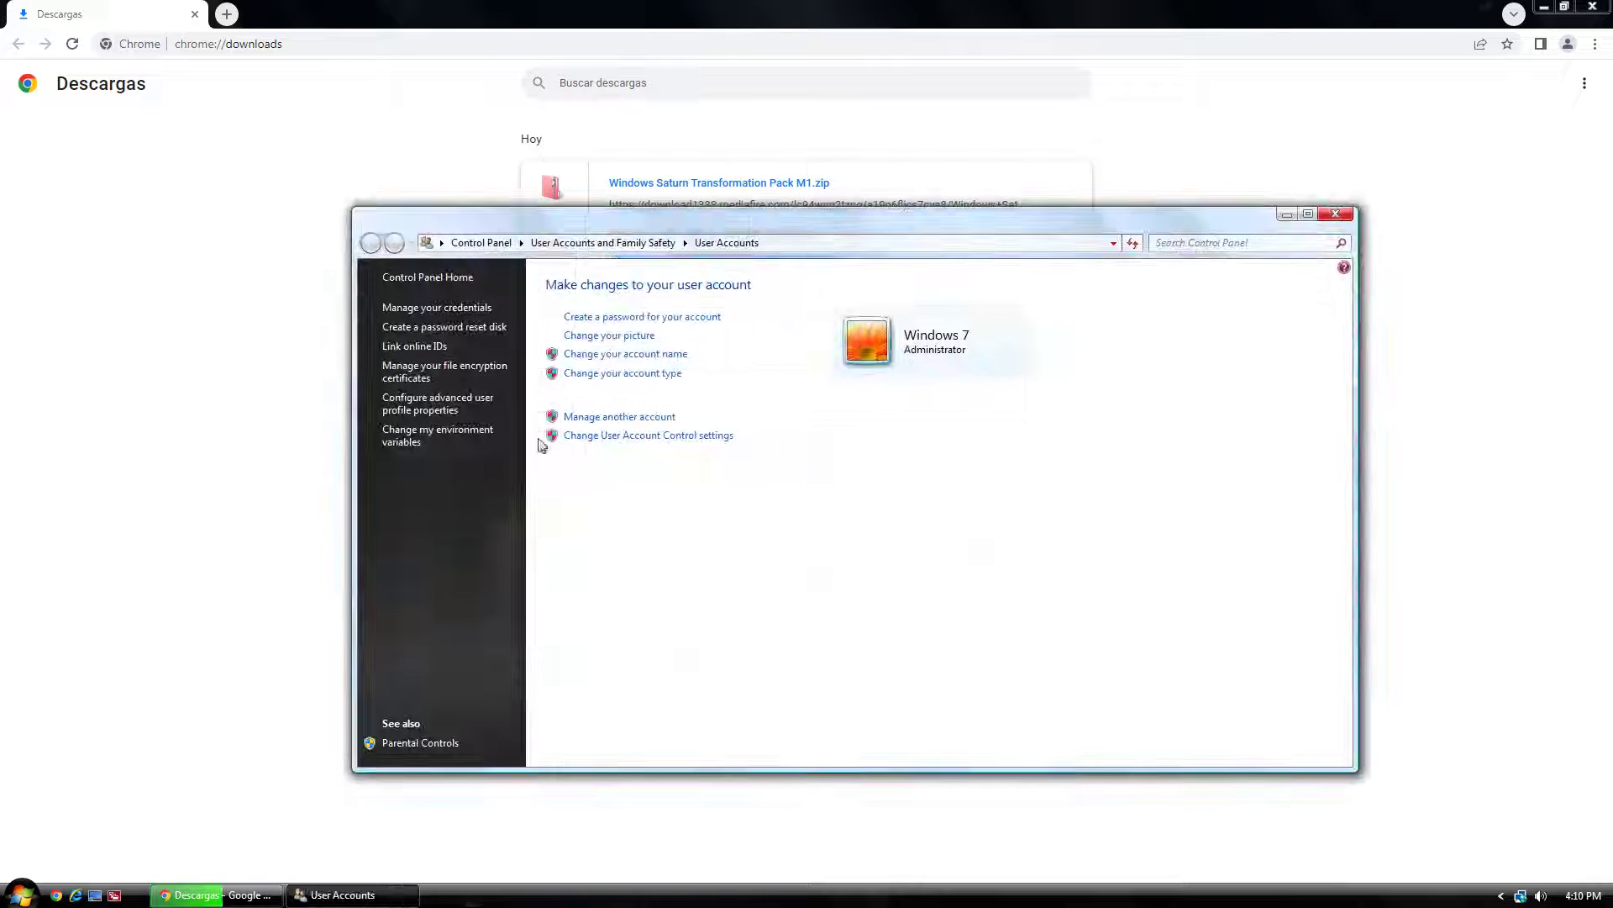
left_click(592, 336)
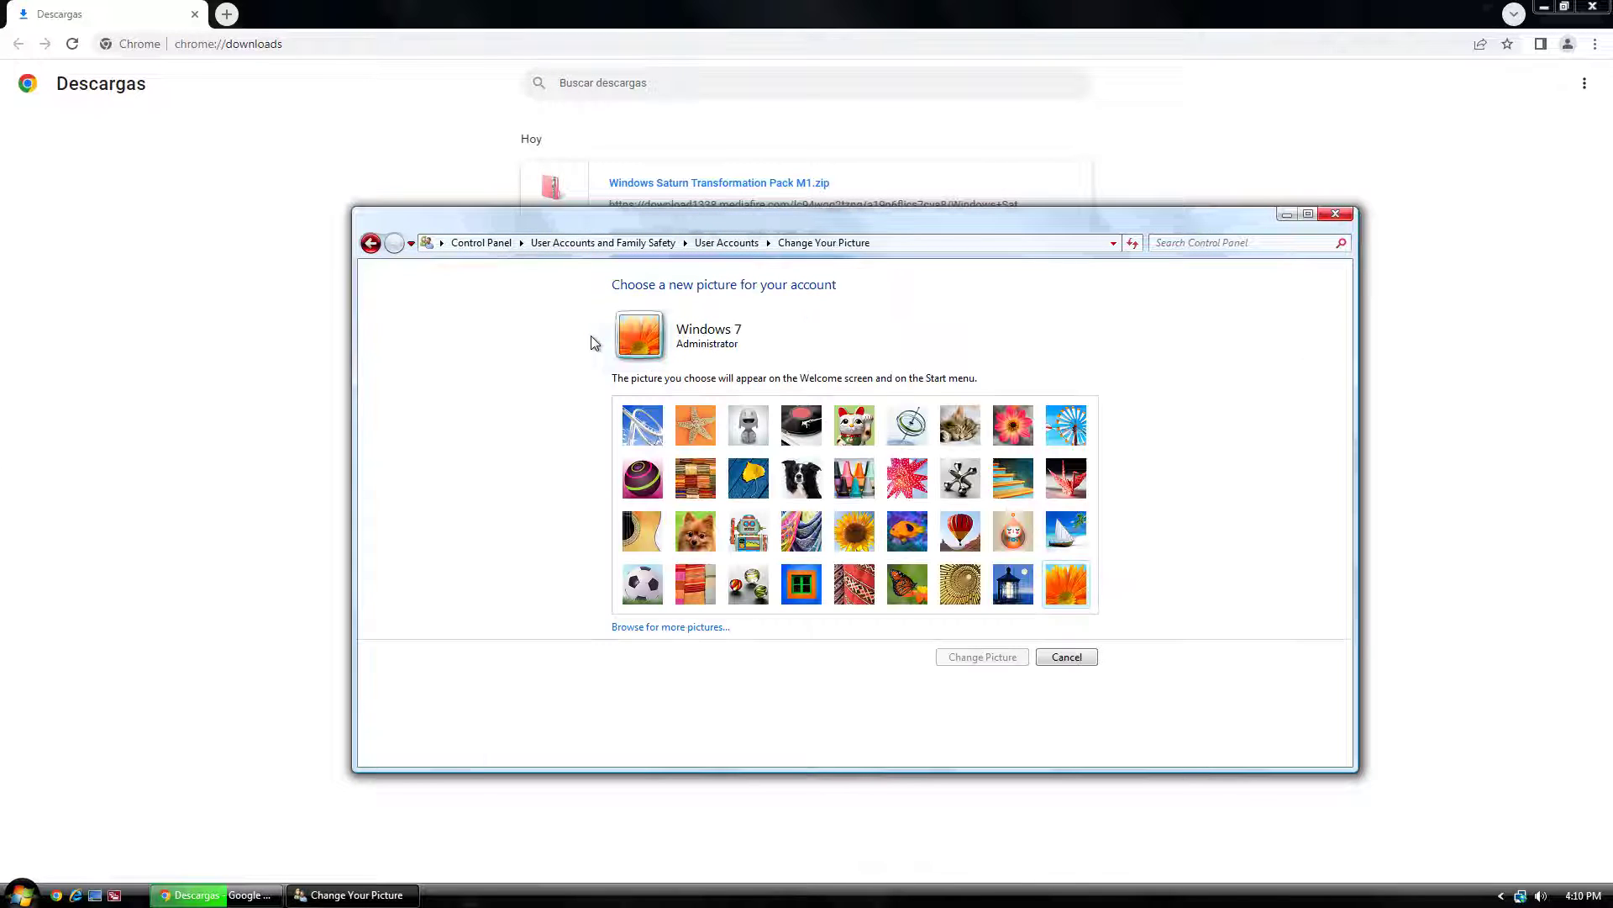
left_click(685, 628)
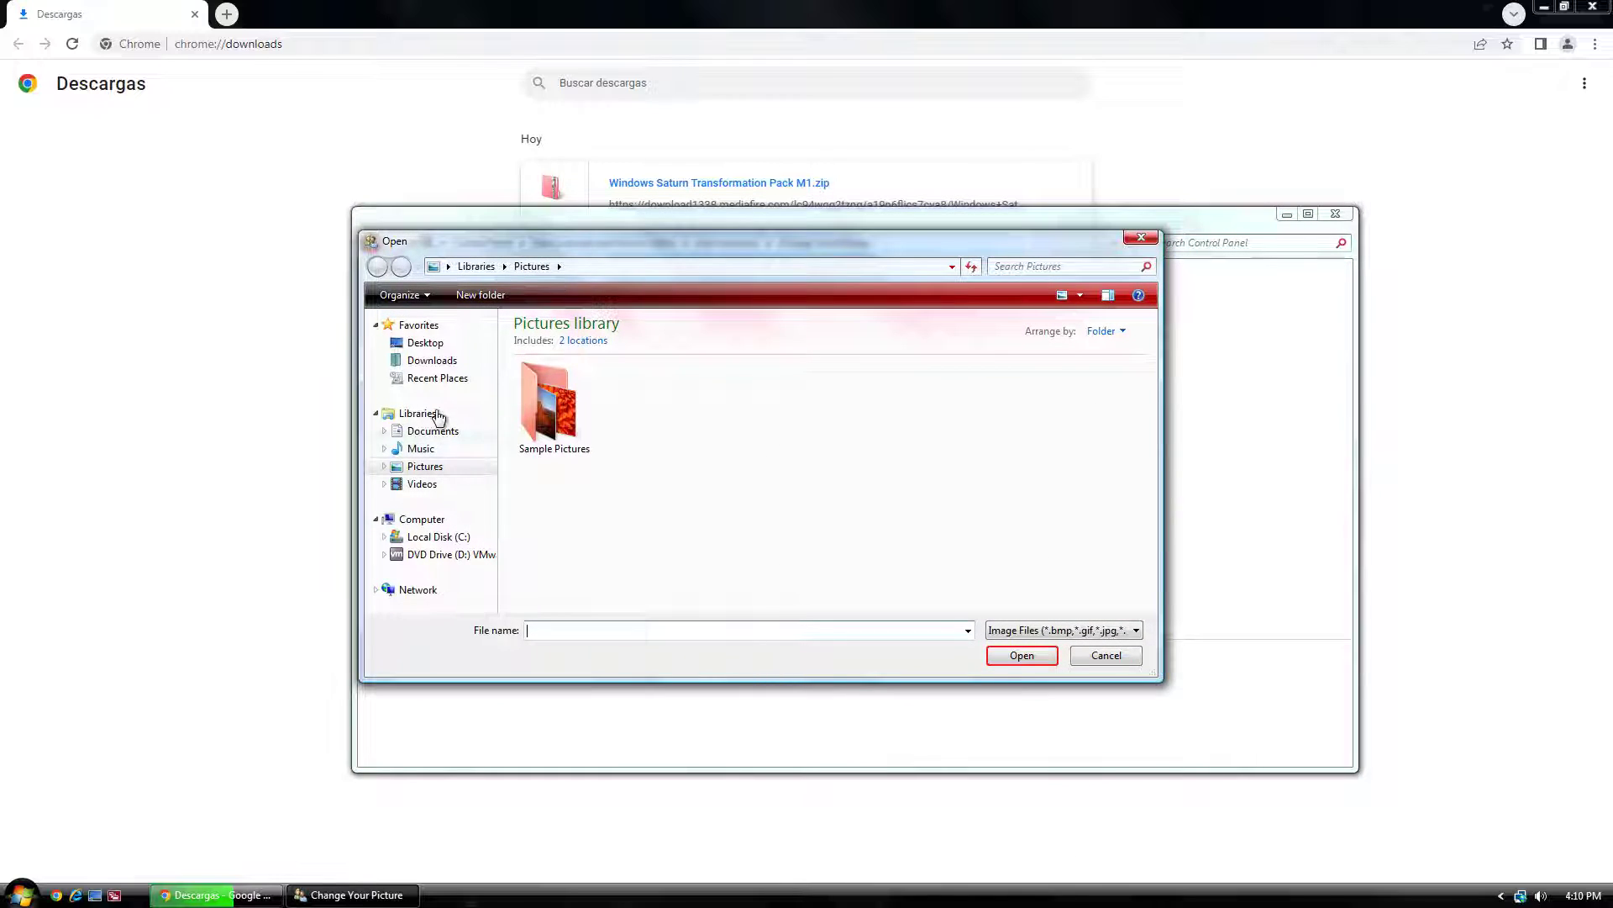
left_click(429, 344)
double_click(955, 382)
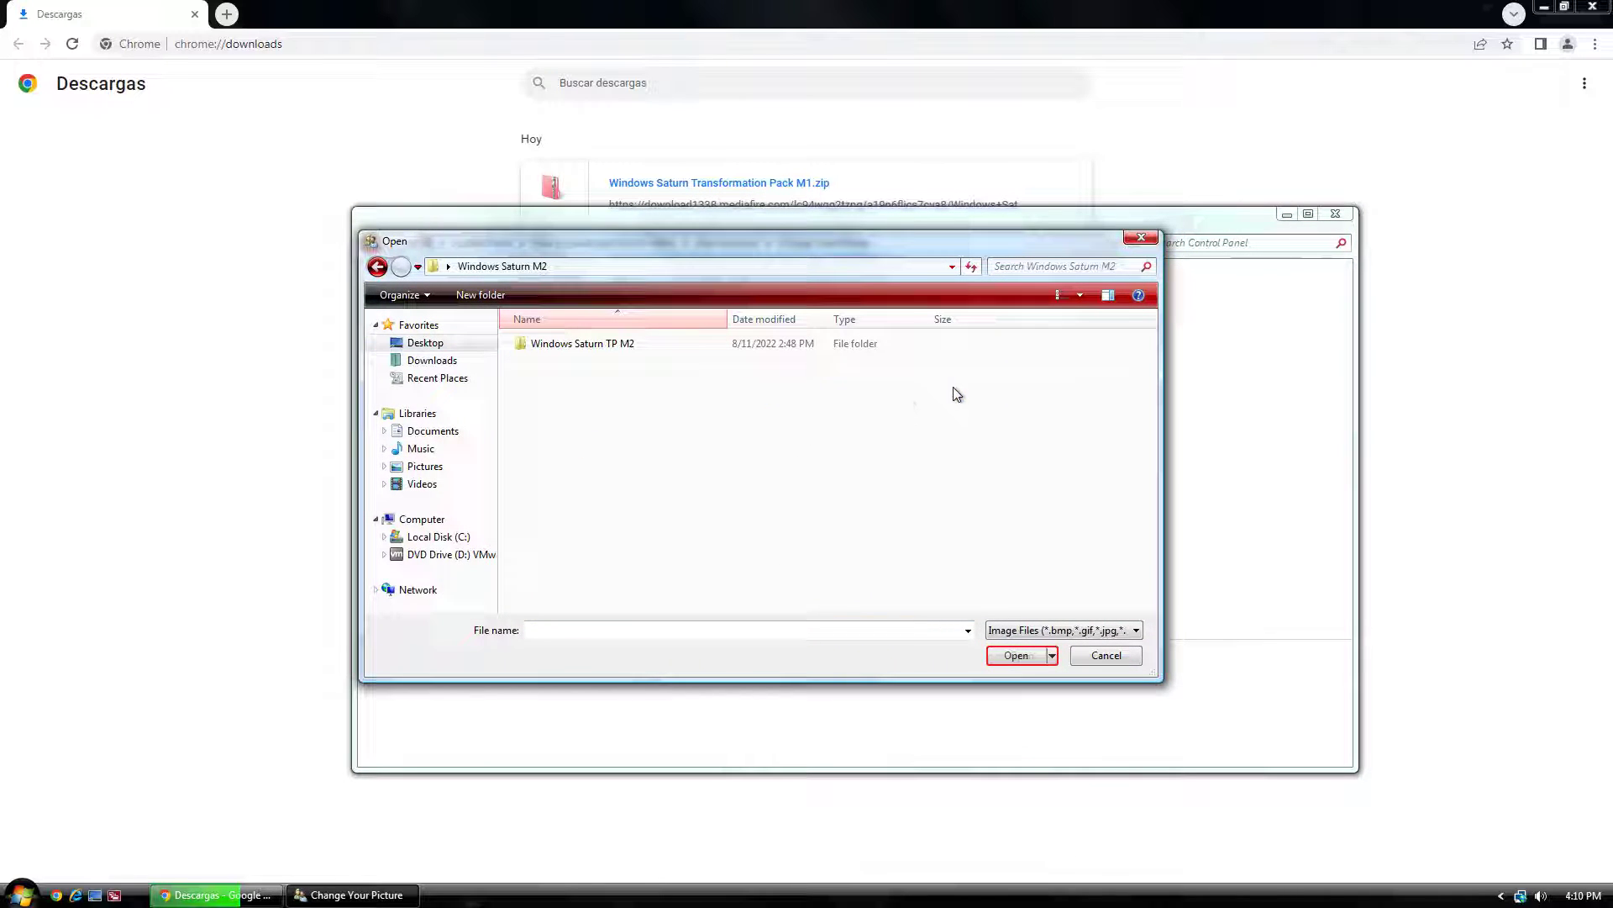
double_click(685, 345)
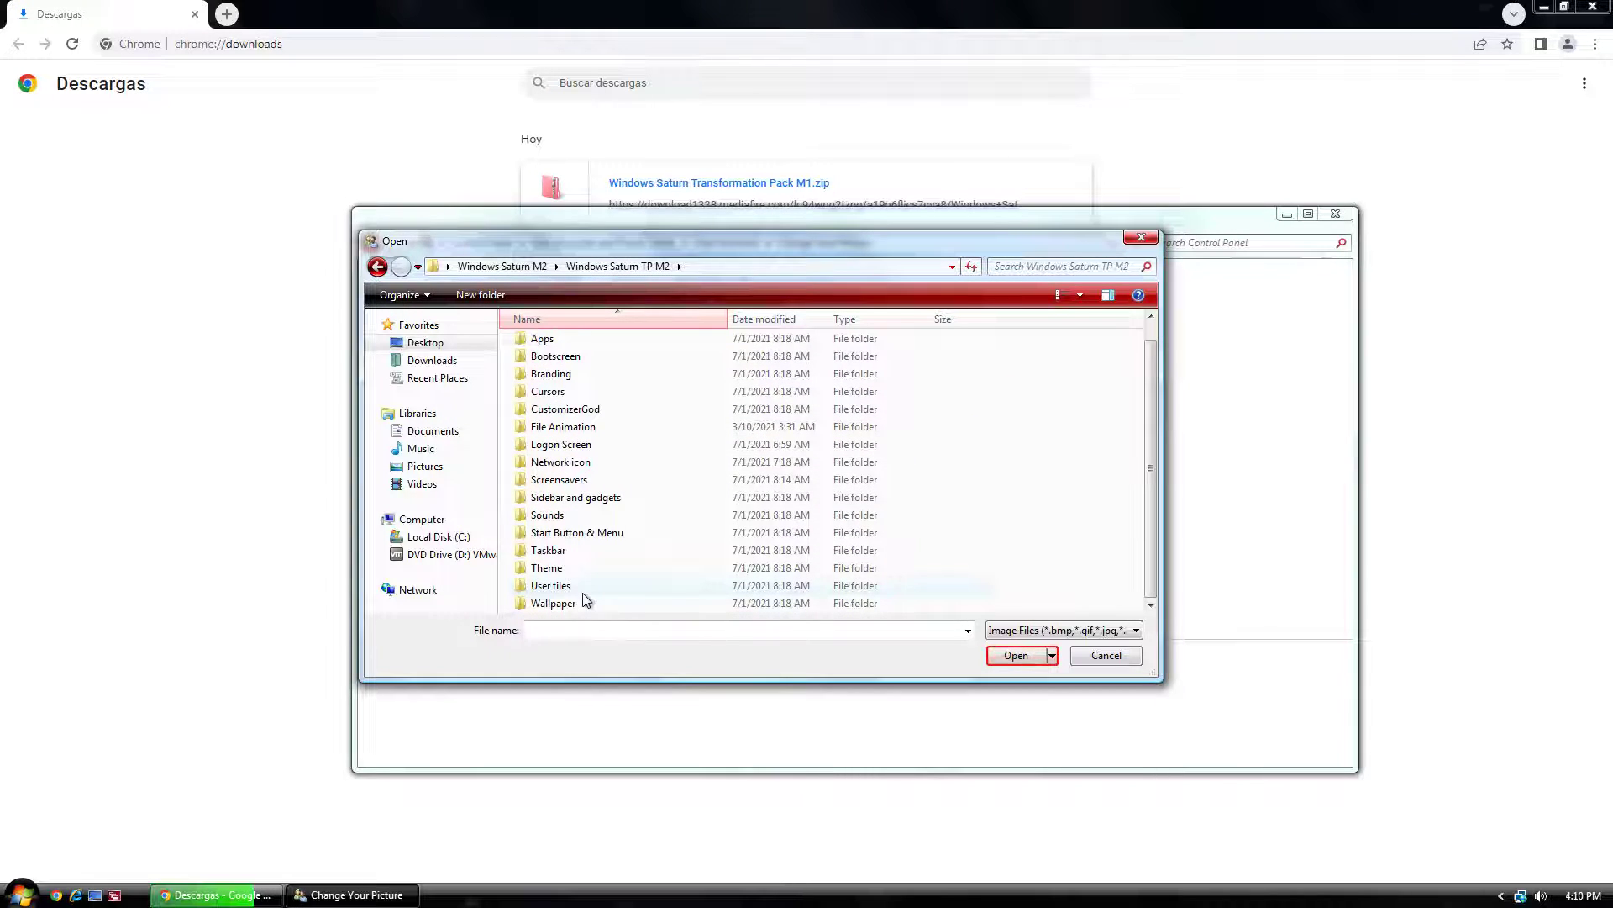
double_click(554, 587)
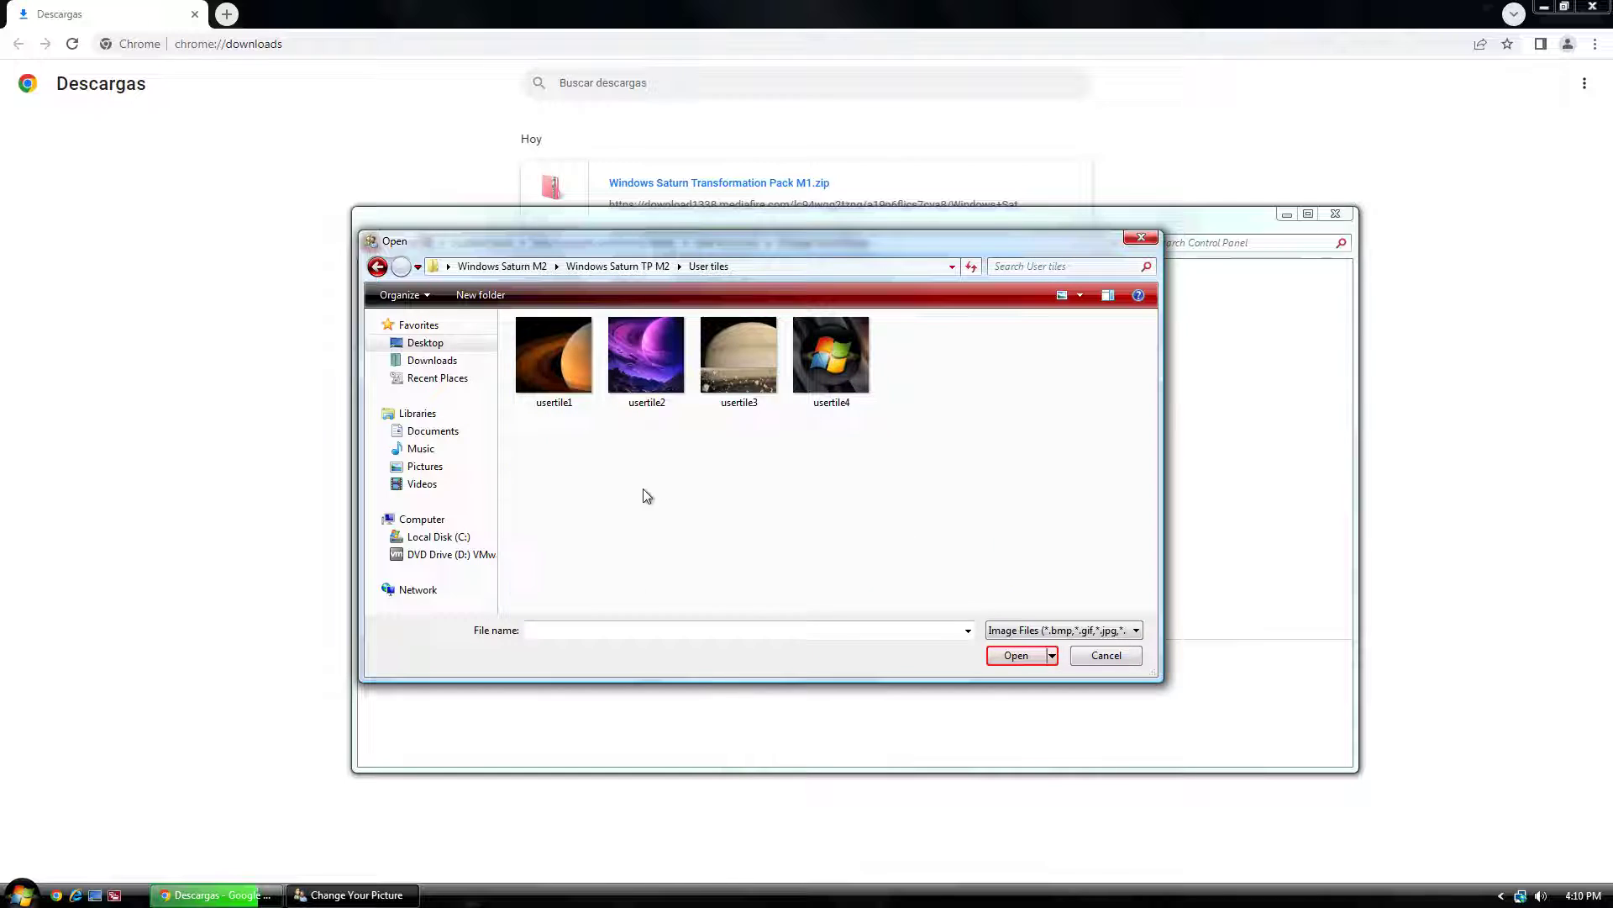
double_click(844, 385)
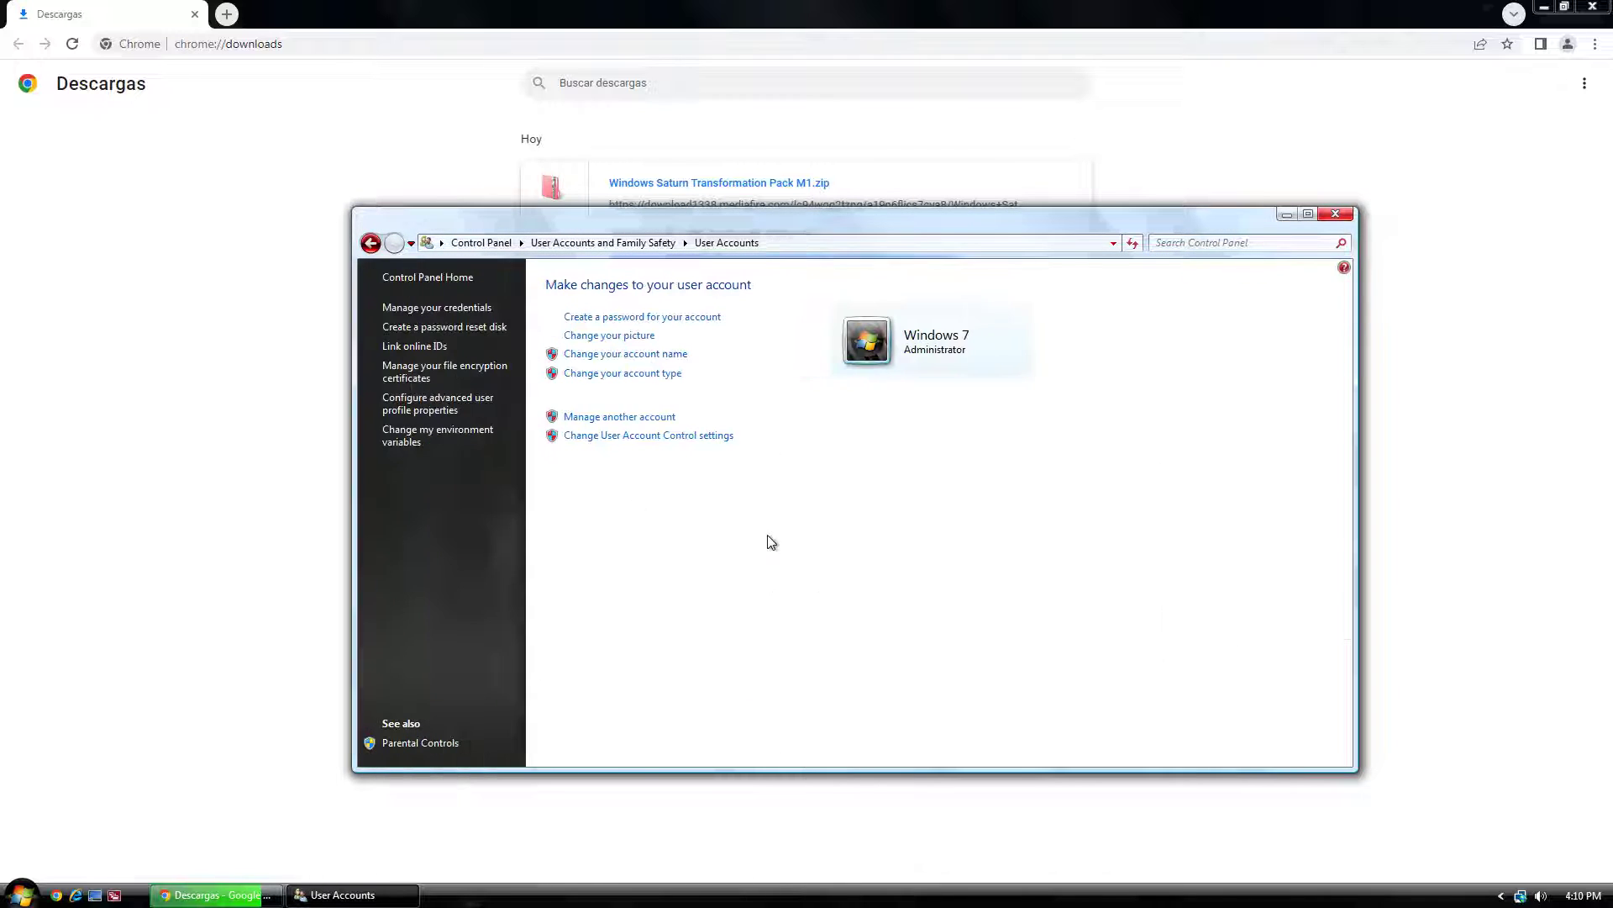
left_click(1336, 214)
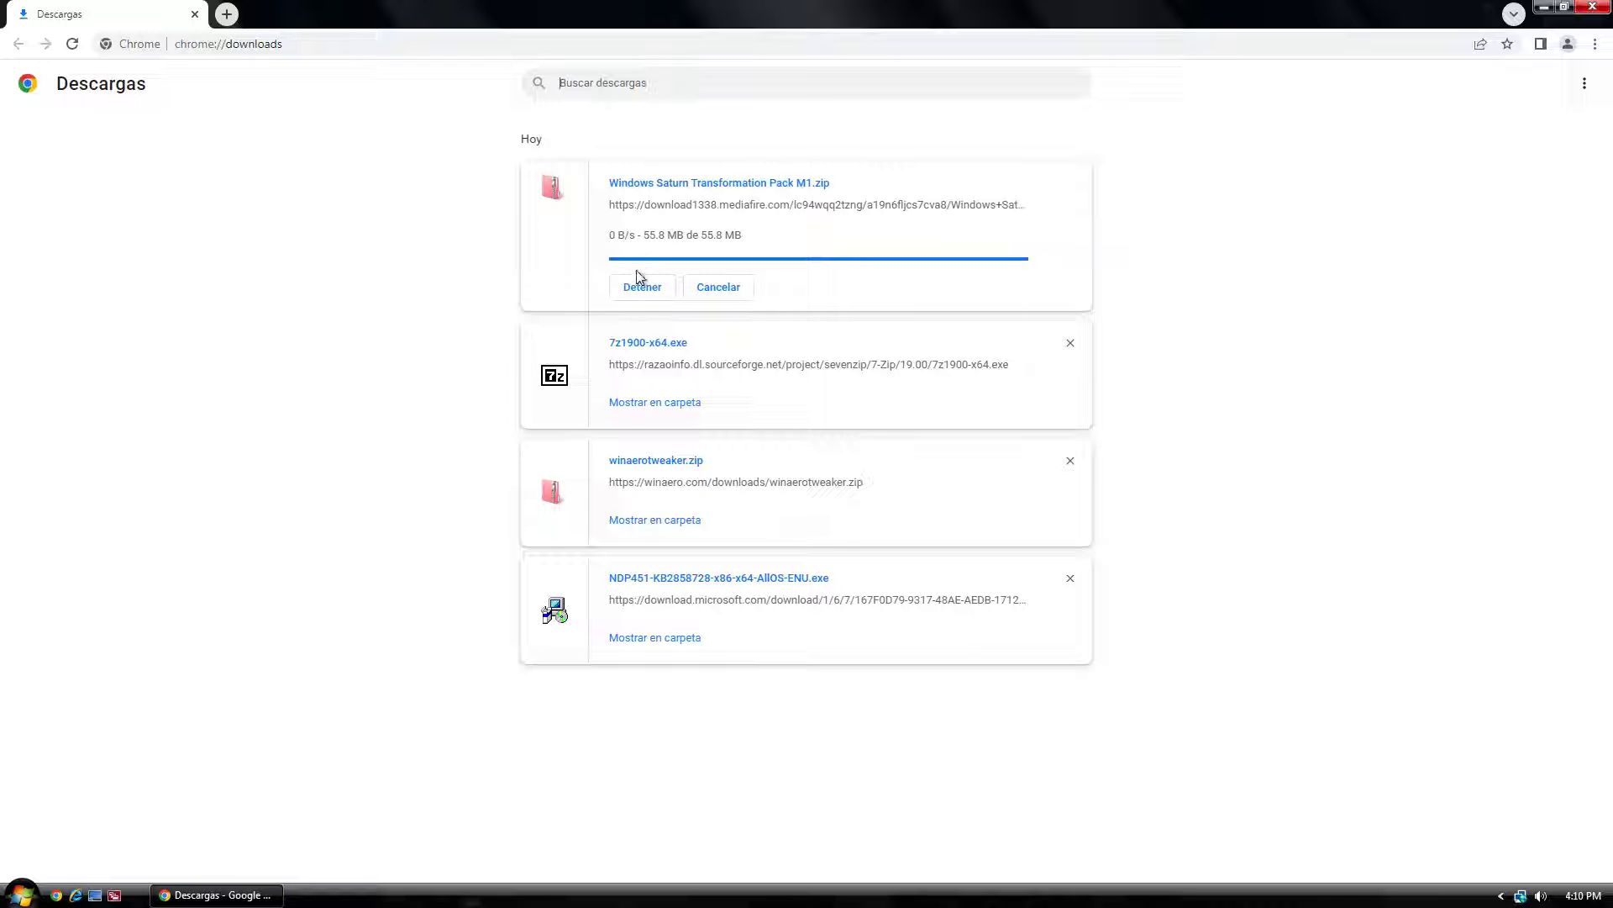
Show the downloaded Windows Saturn Transformation Pack M1 archive in its folder and extract it with 7-Zip into a folder of the same name
left_click(649, 244)
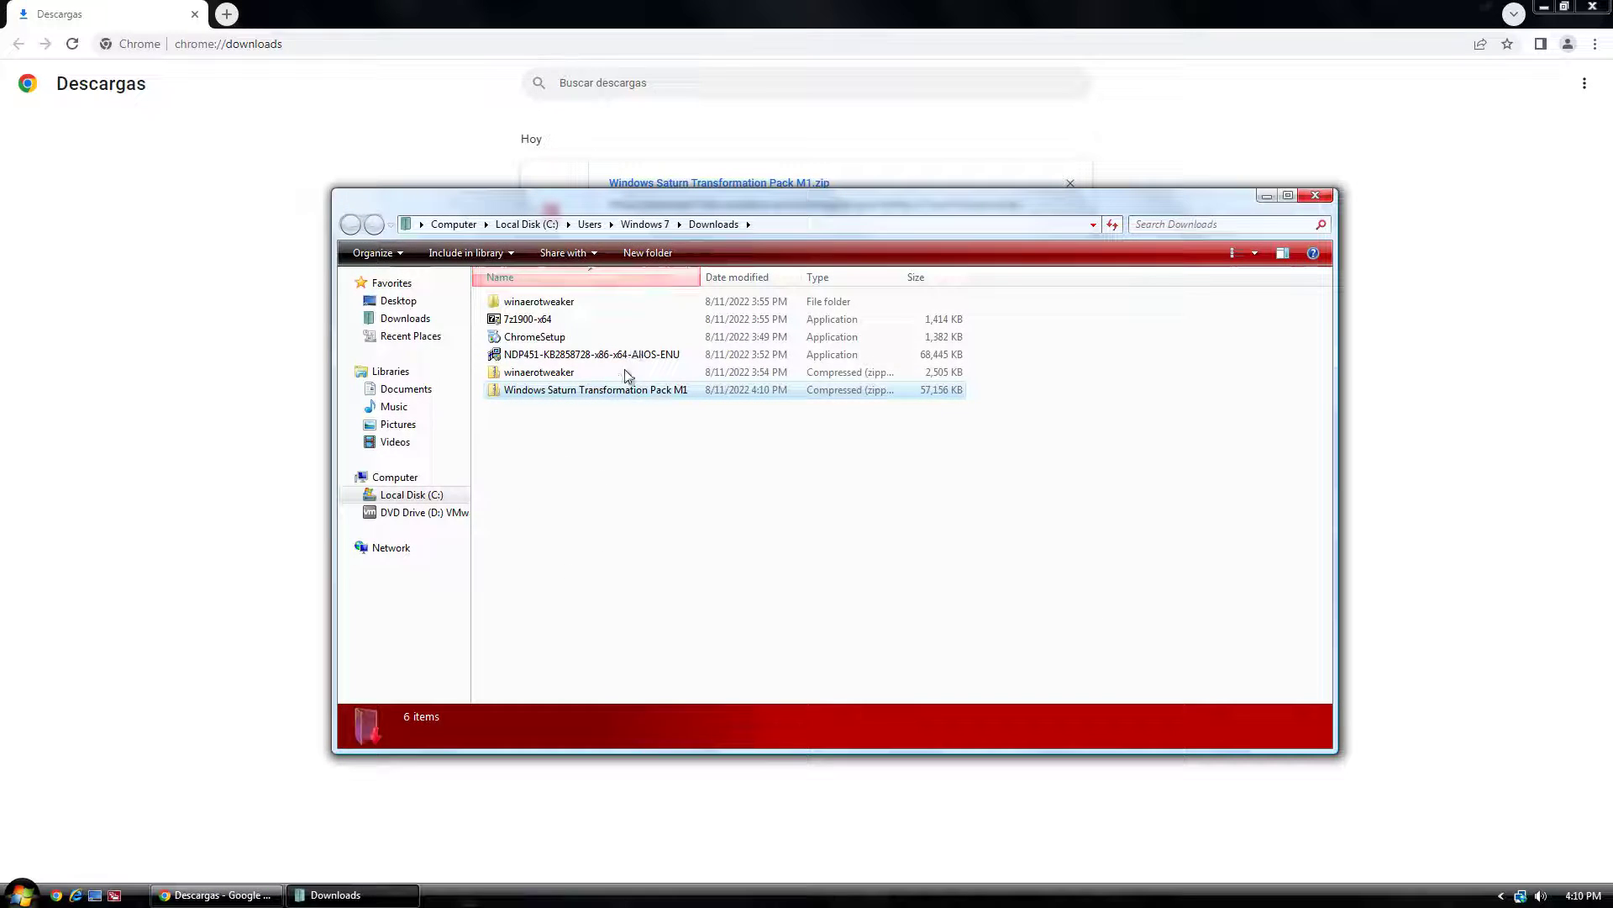
right_click(620, 395)
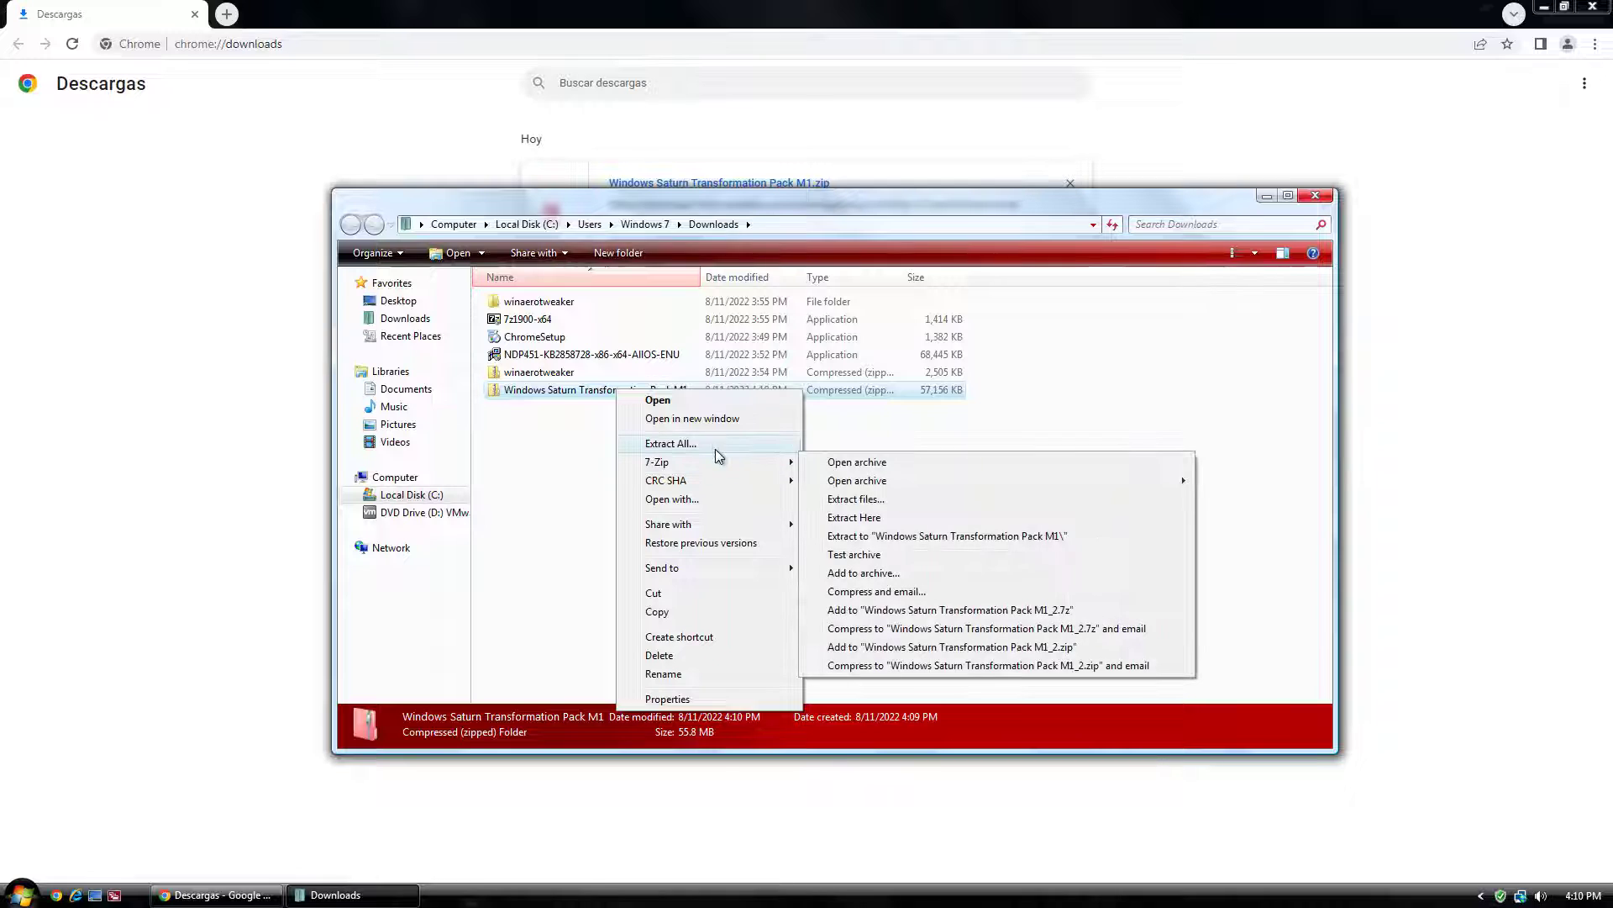
mouse_move(788, 461)
left_click(864, 533)
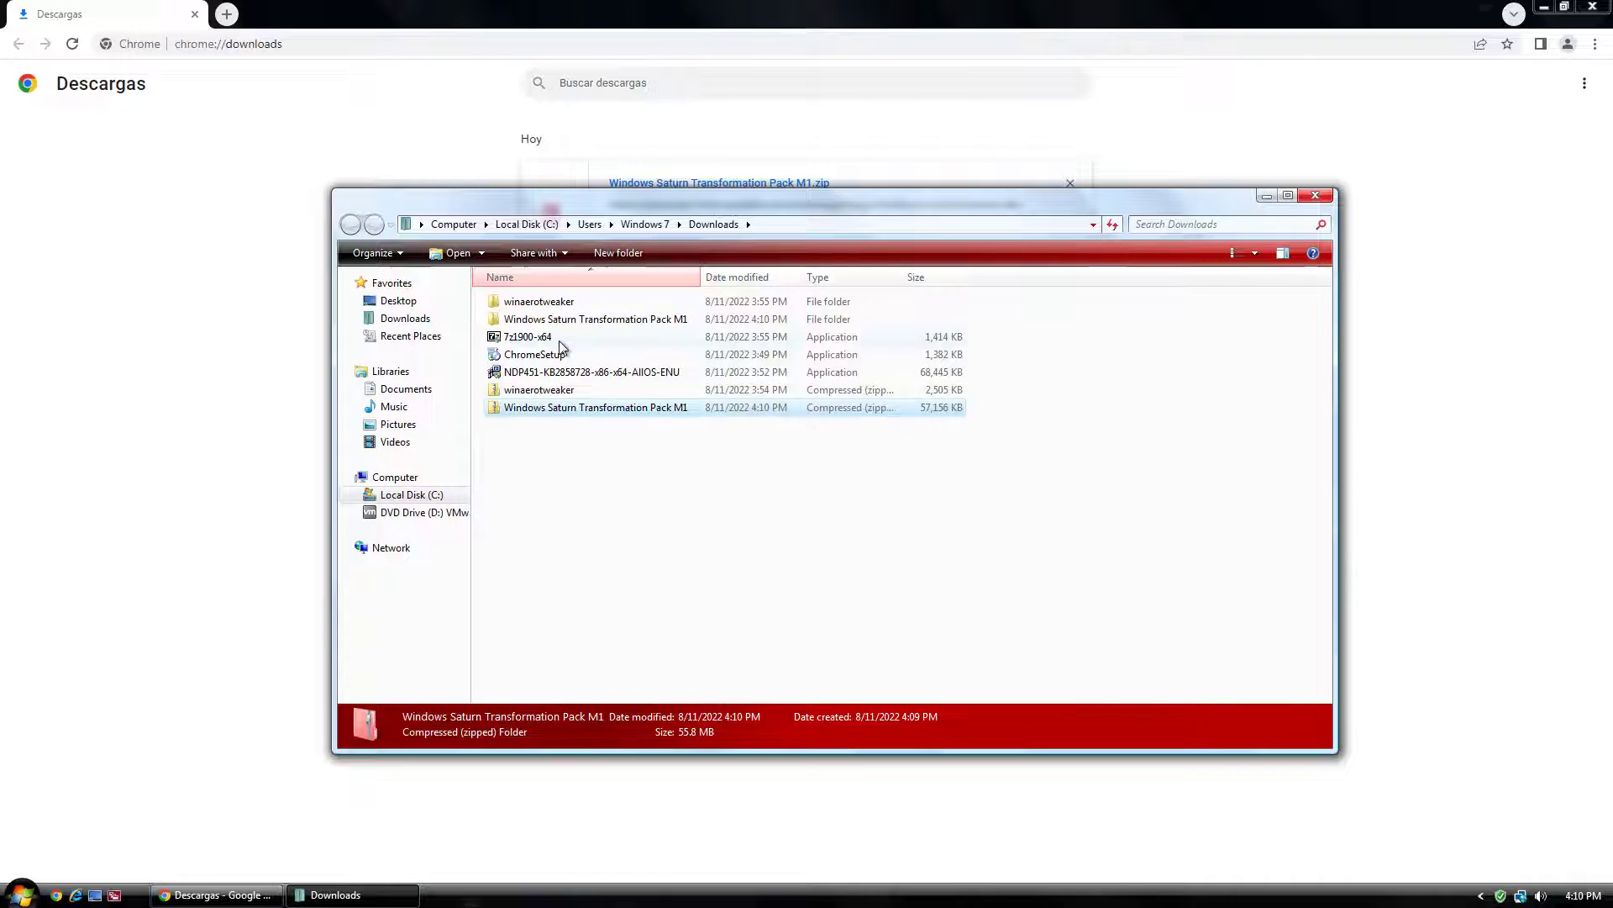
Open the extracted Windows Saturn Transformation Pack M1 folder and go into its Cursors folder
double_click(536, 324)
left_click(534, 302)
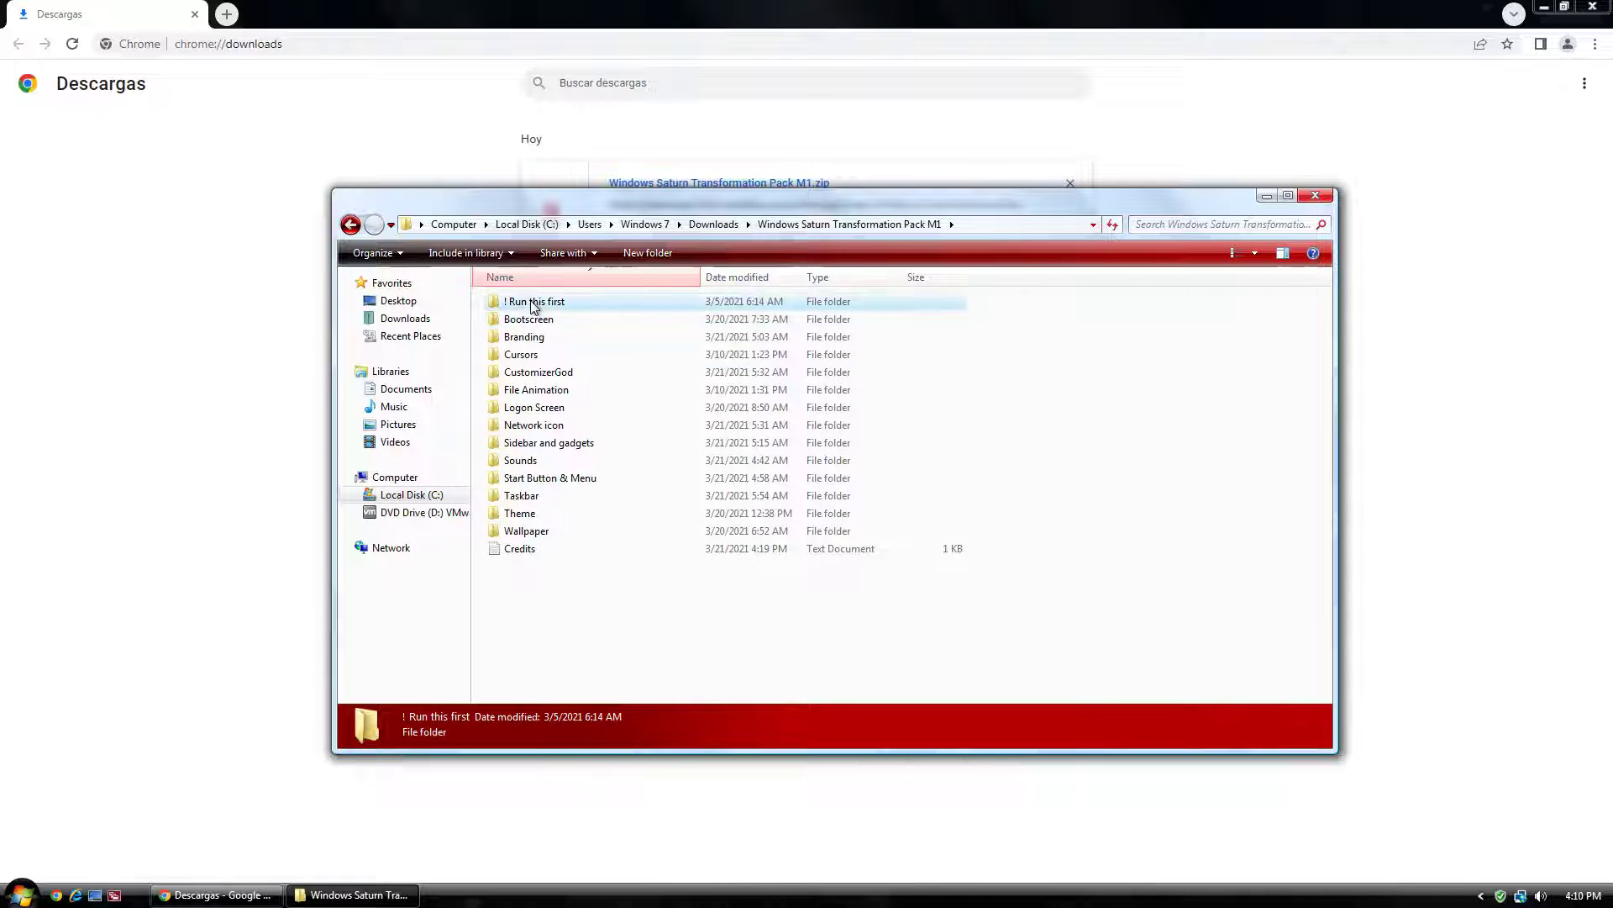
left_click(529, 319)
left_click(542, 340)
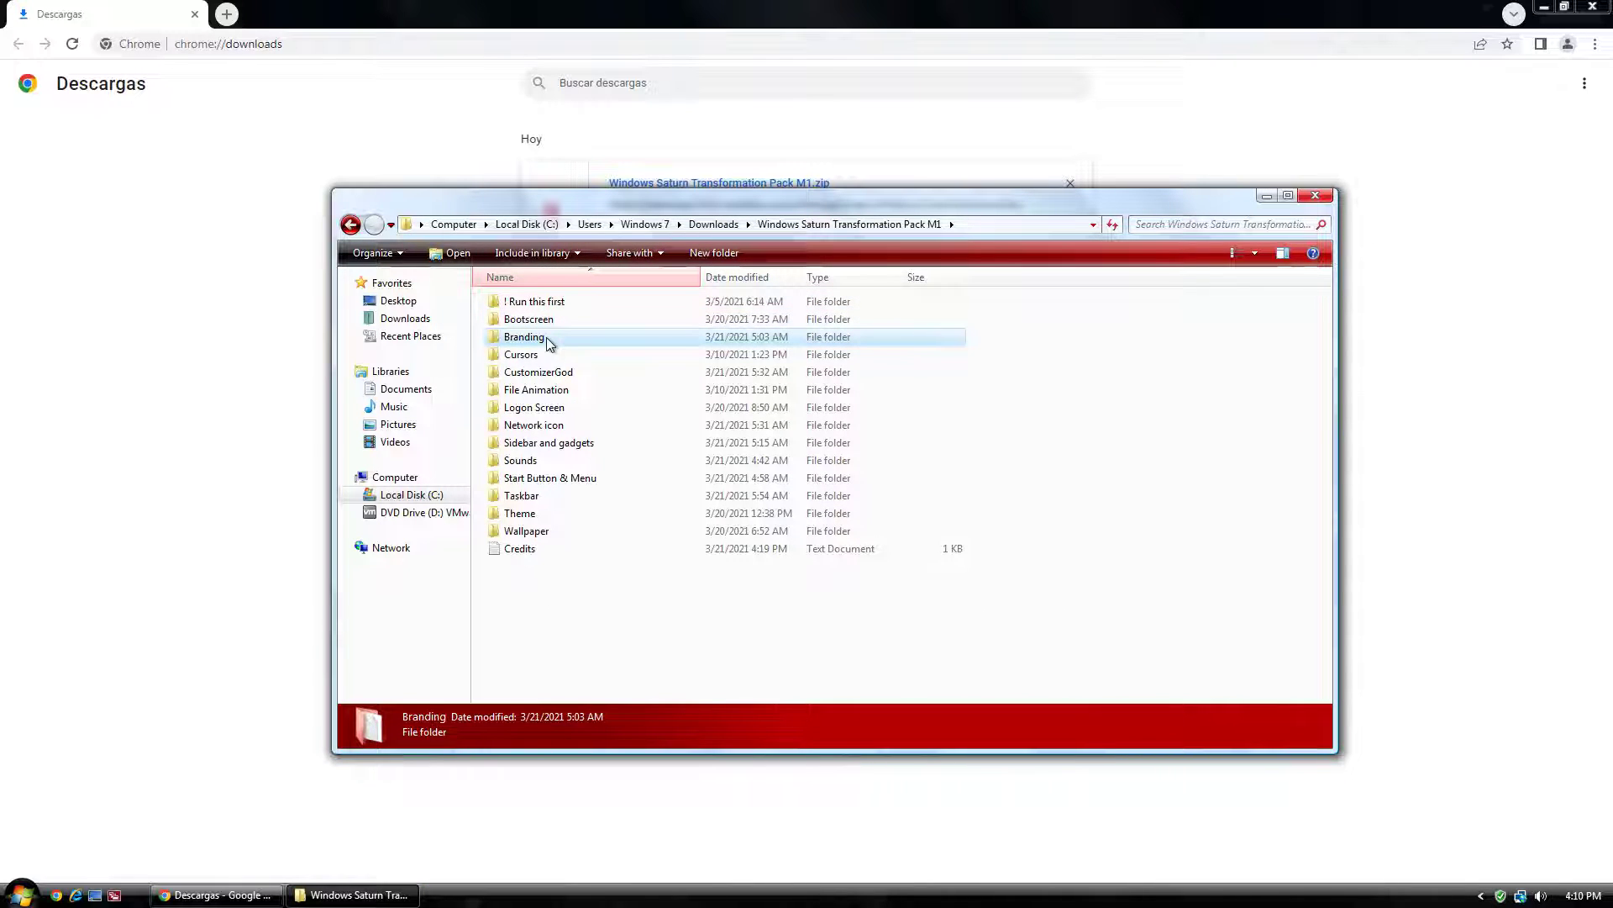
left_click(552, 355)
double_click(552, 357)
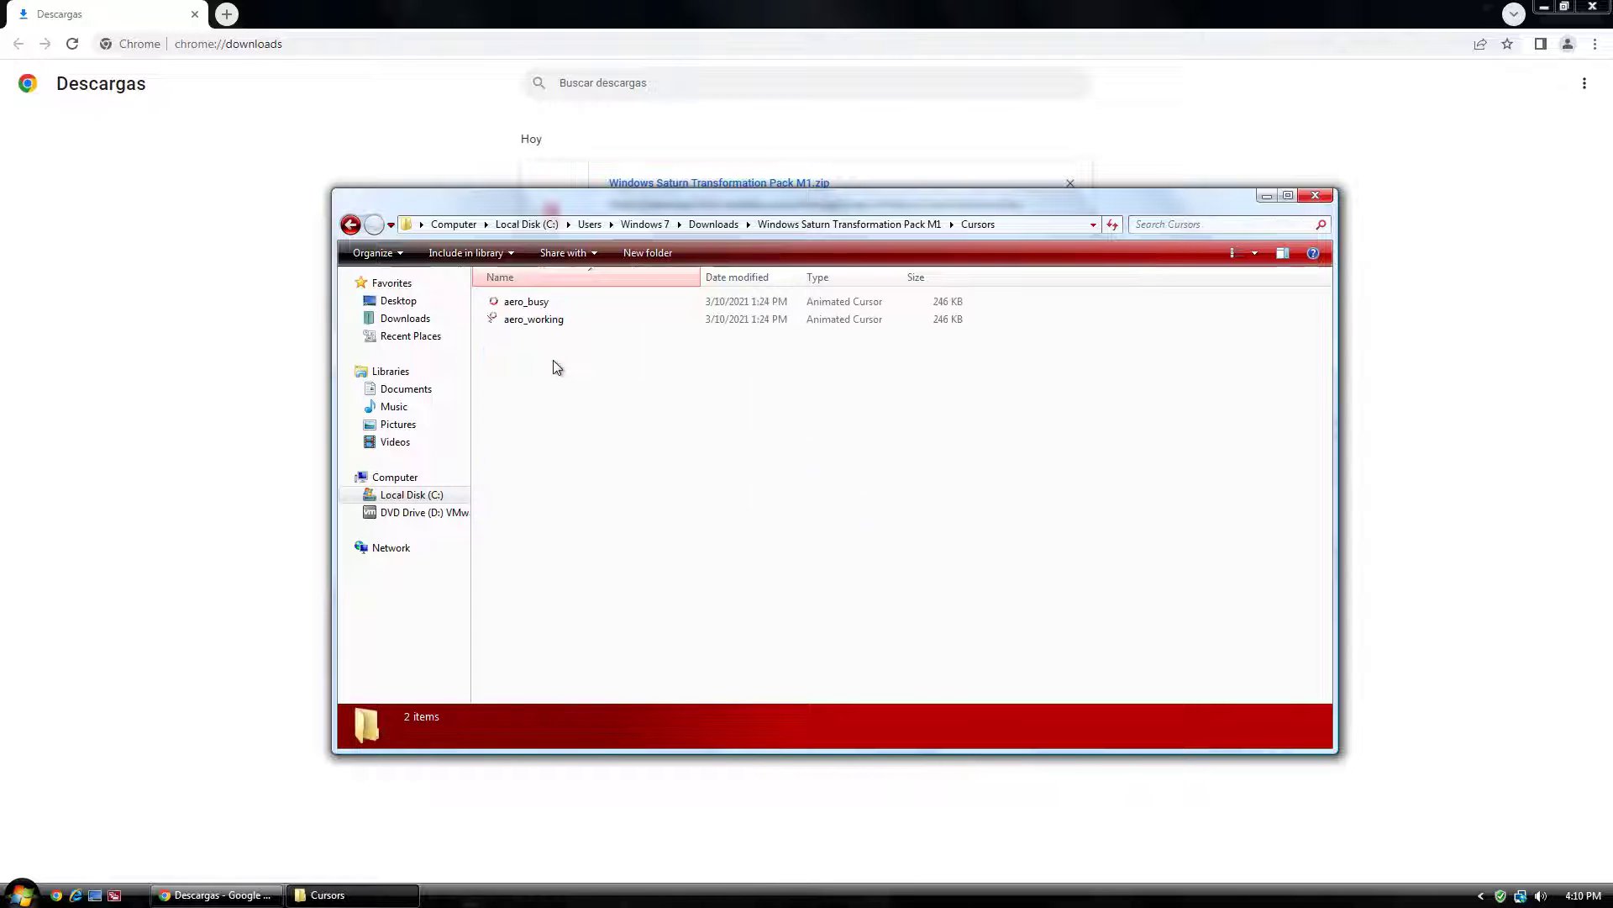
double_click(542, 322)
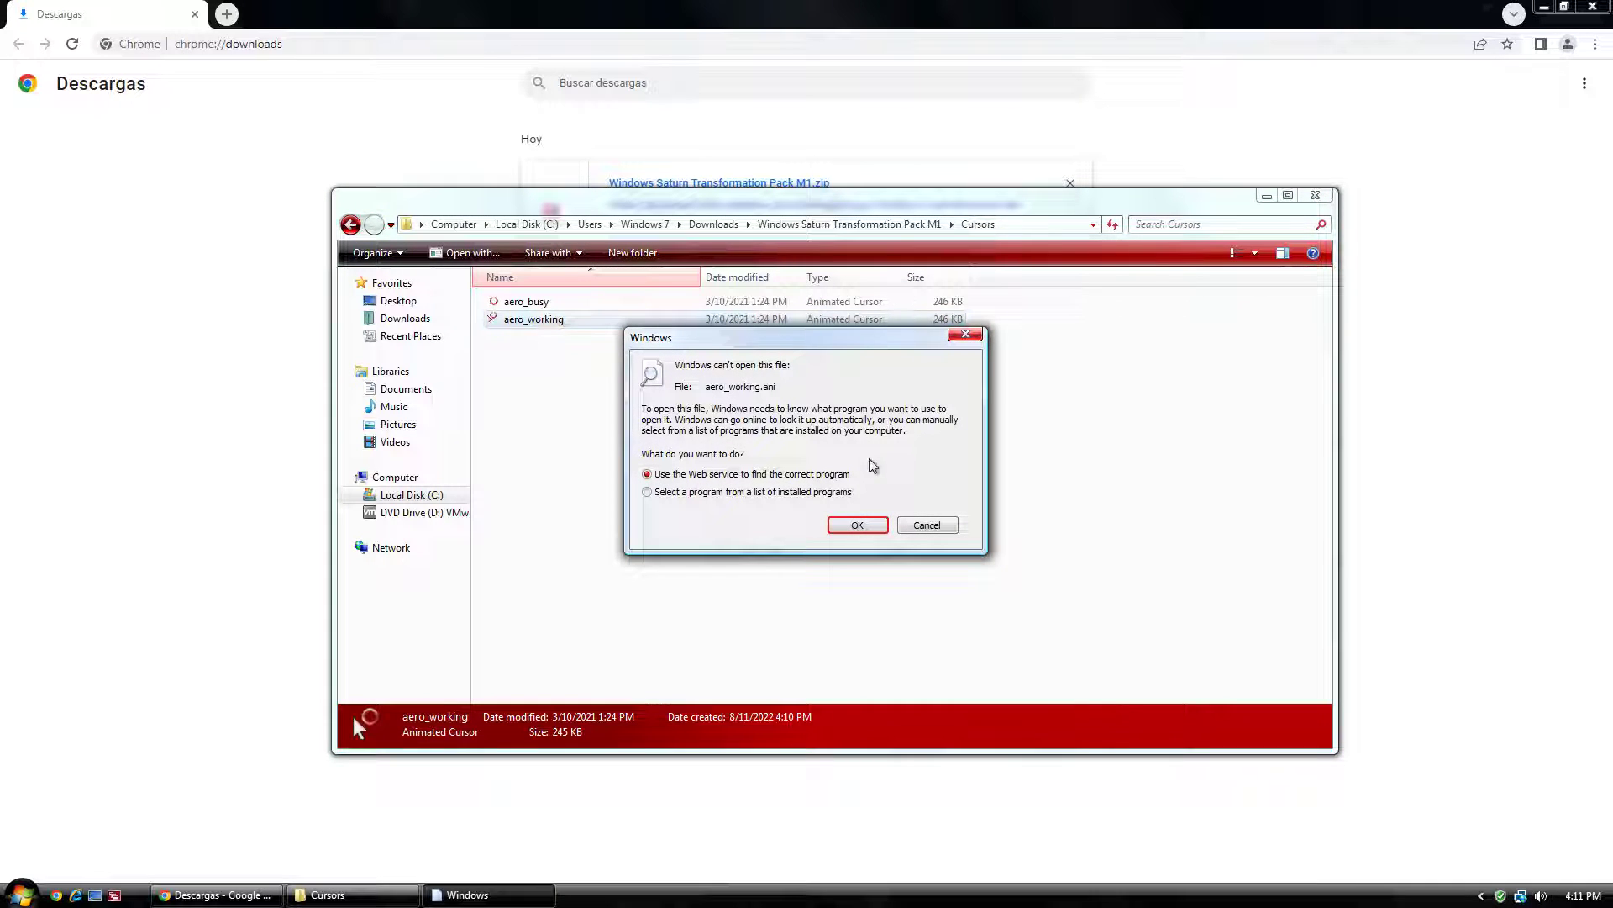
left_click(945, 519)
left_click(612, 364)
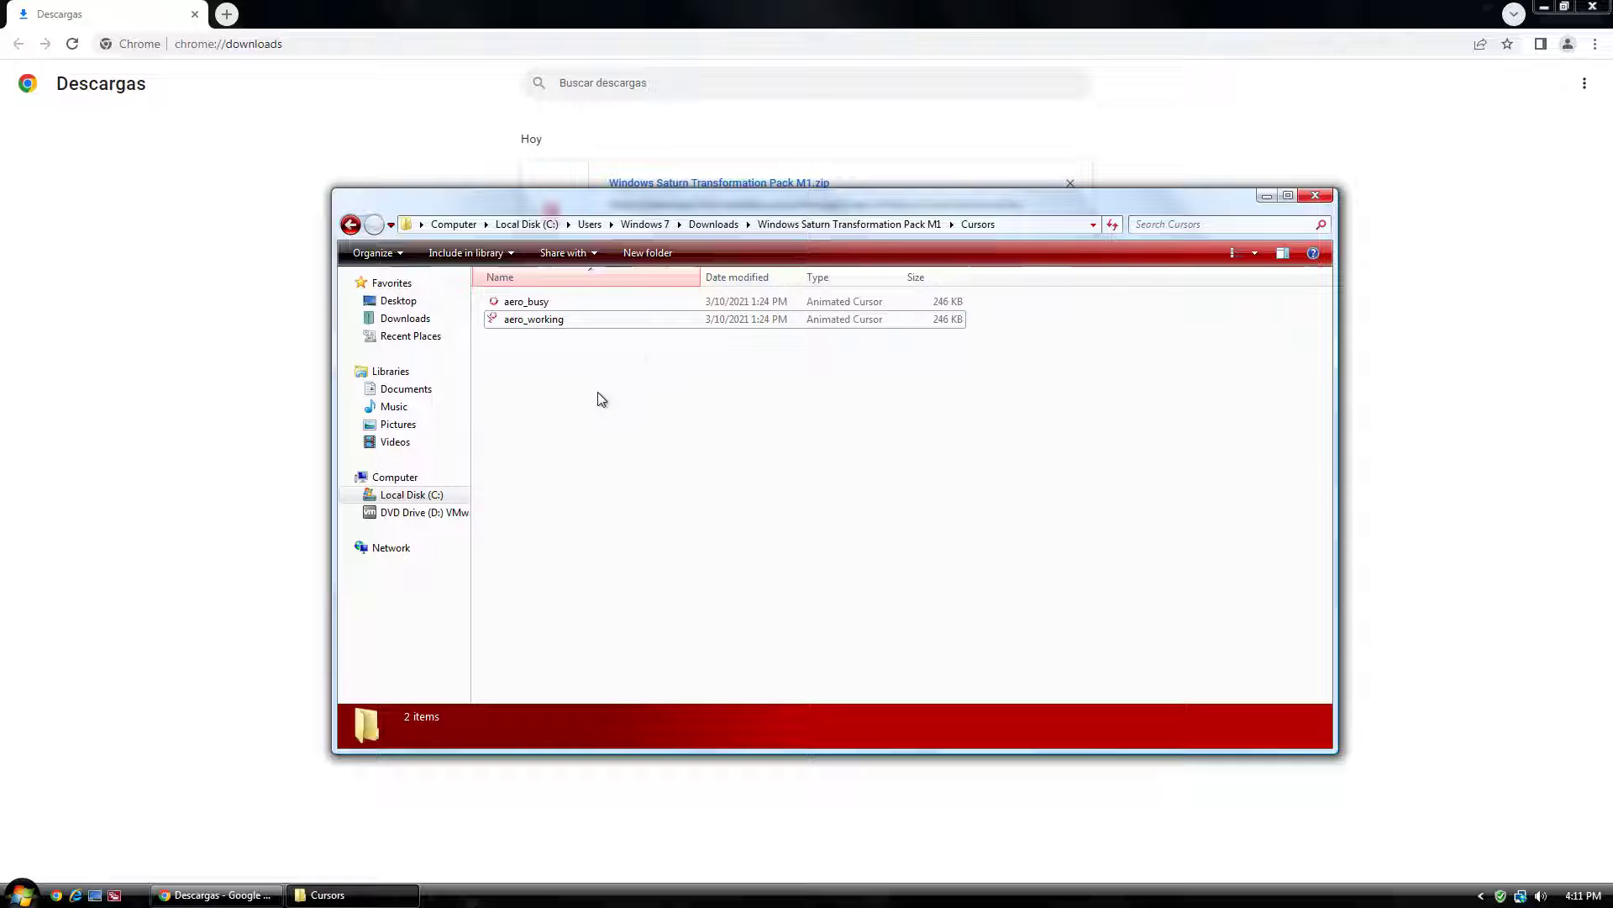
Open the desktop's Personalization settings and change the window color to Ruby, saving the changes
right_click(441, 4)
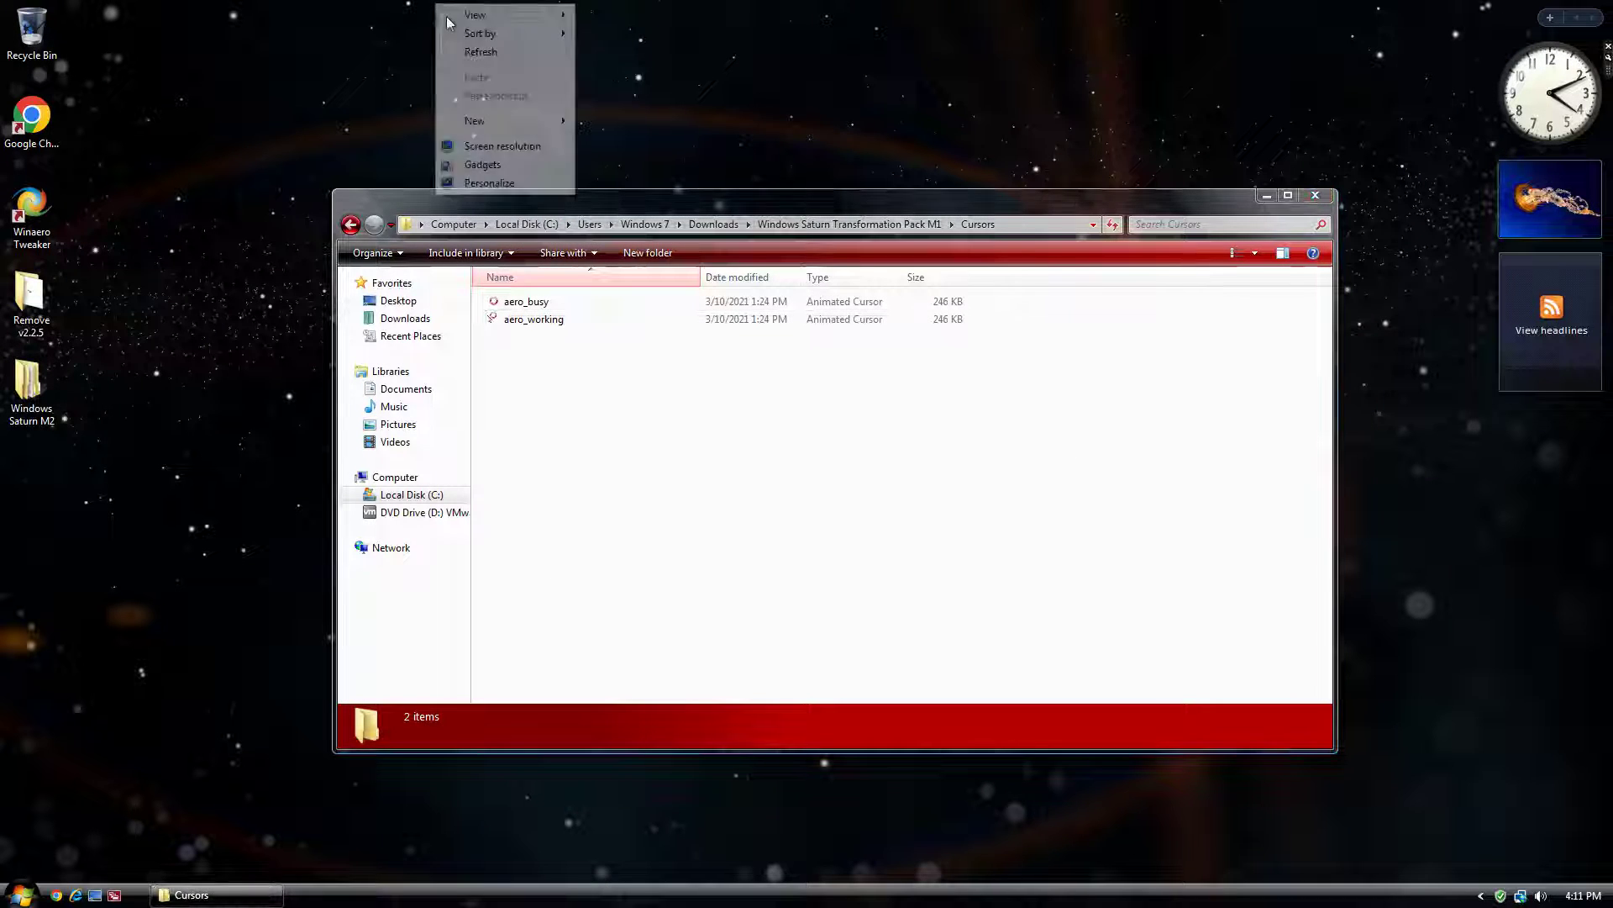
left_click(458, 183)
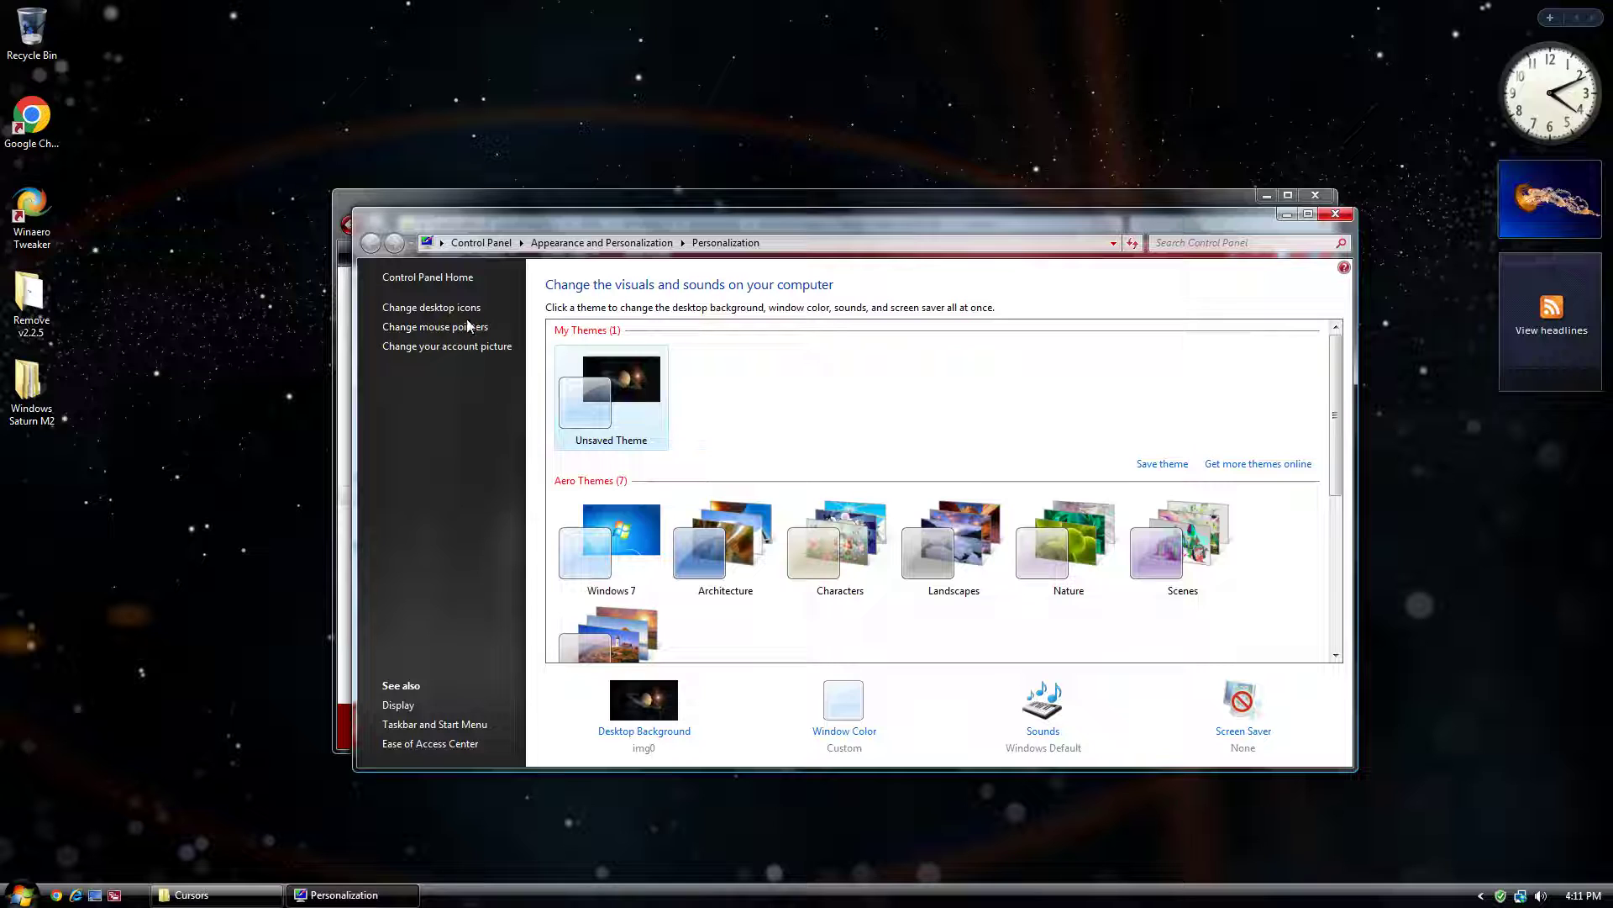
left_click(868, 740)
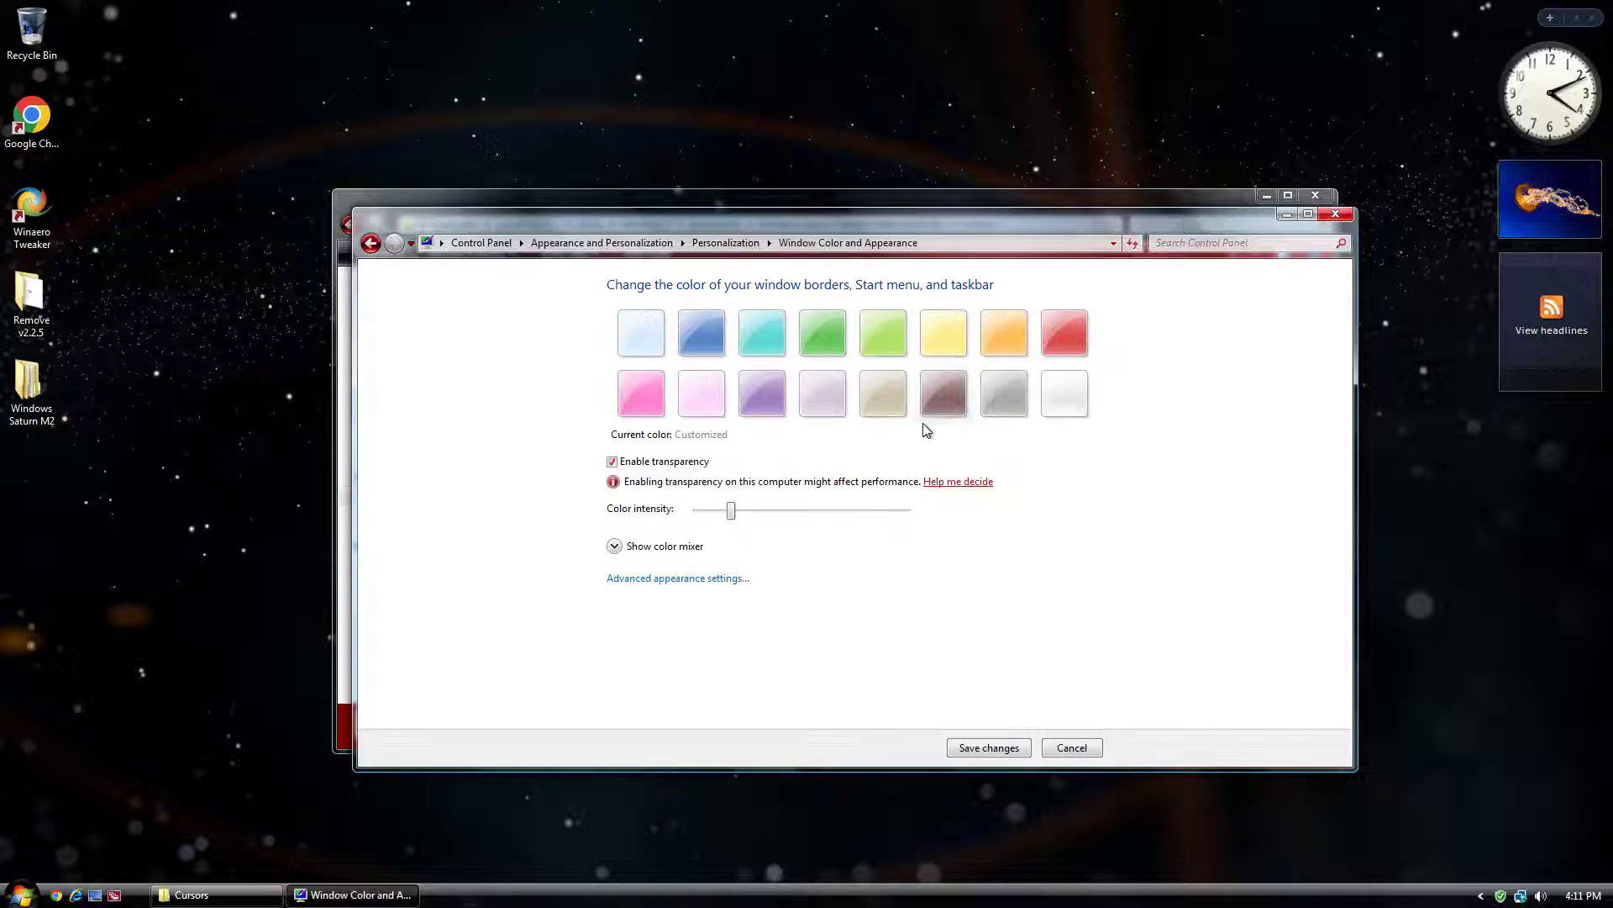
left_click(1064, 332)
left_click(985, 747)
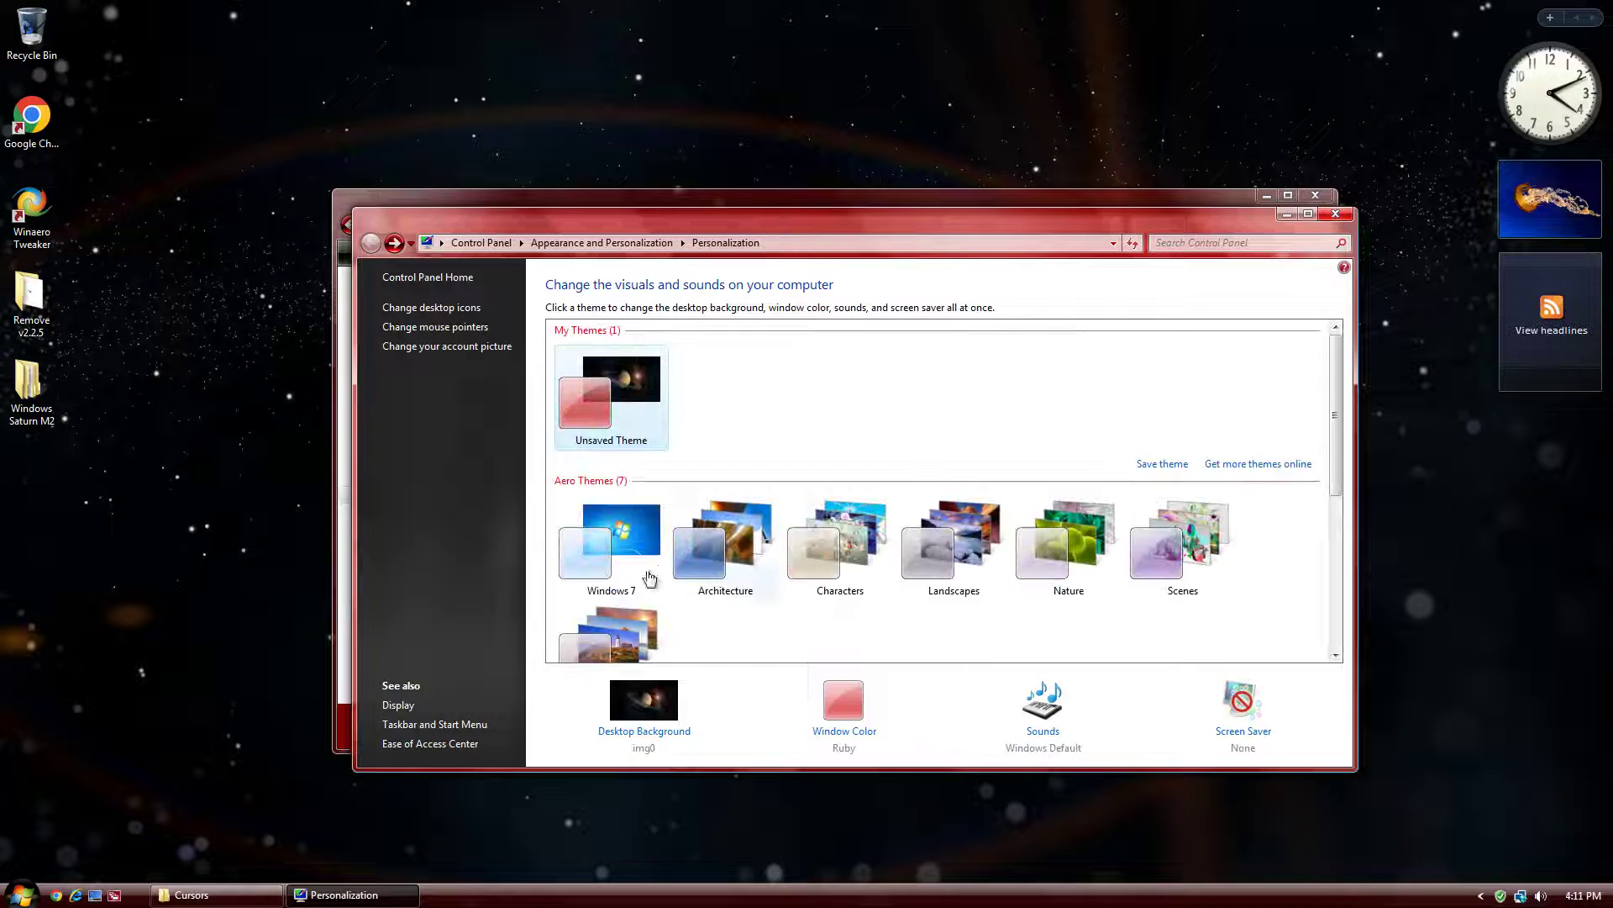
Set the Working In Background mouse pointer to aero_working from the Windows Saturn TP M2 pack's Cursors folder
left_click(444, 331)
left_click(273, 246)
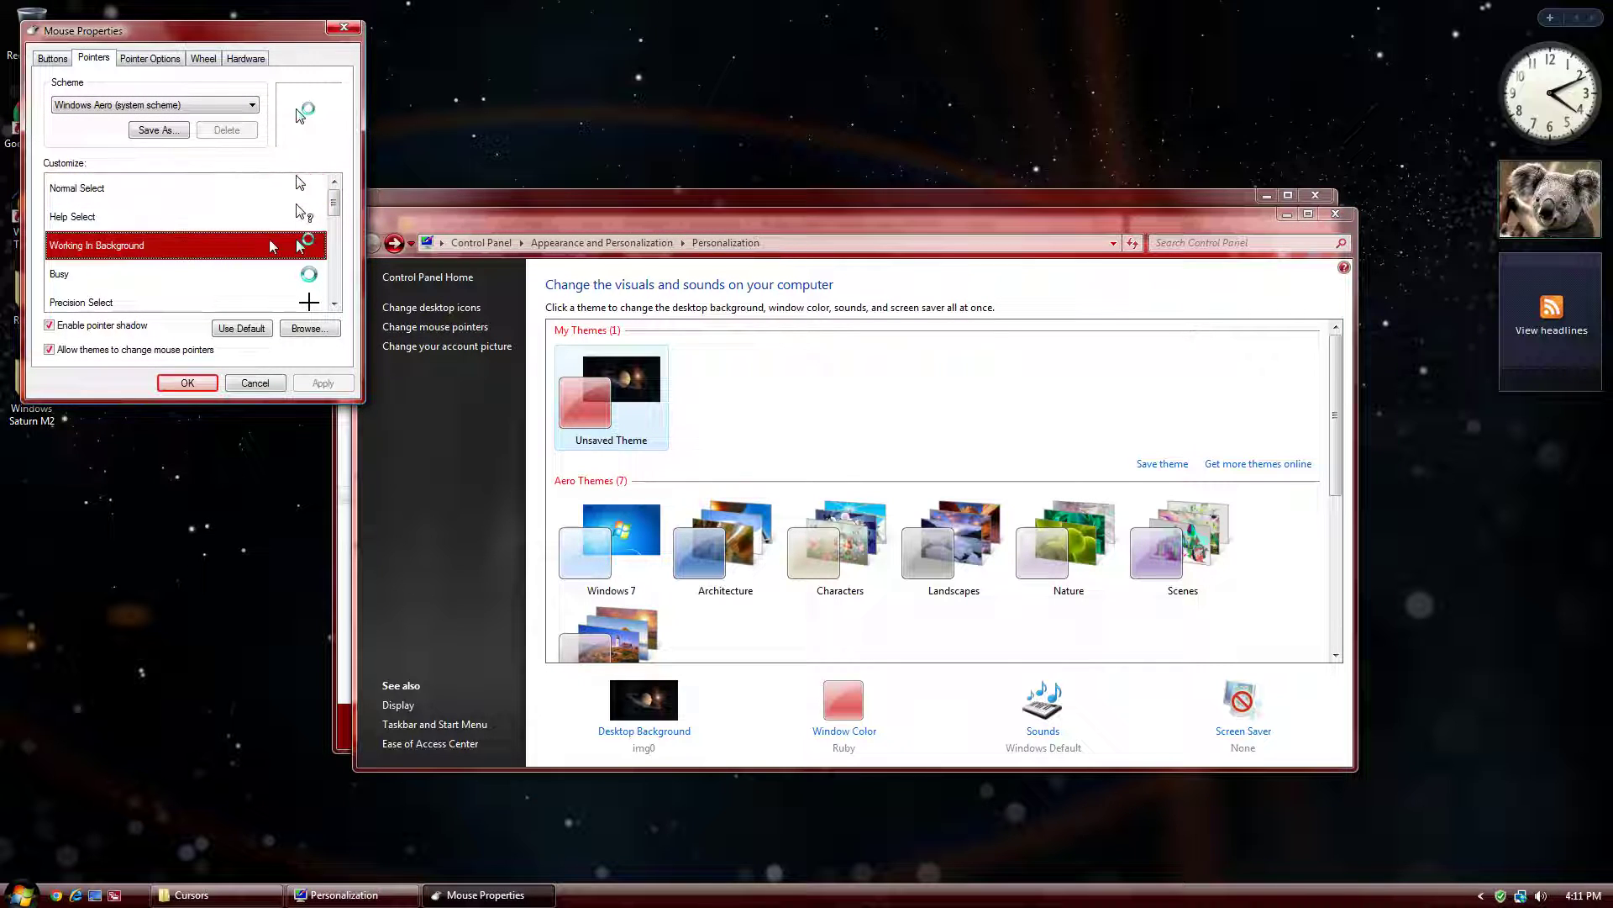
left_click(309, 328)
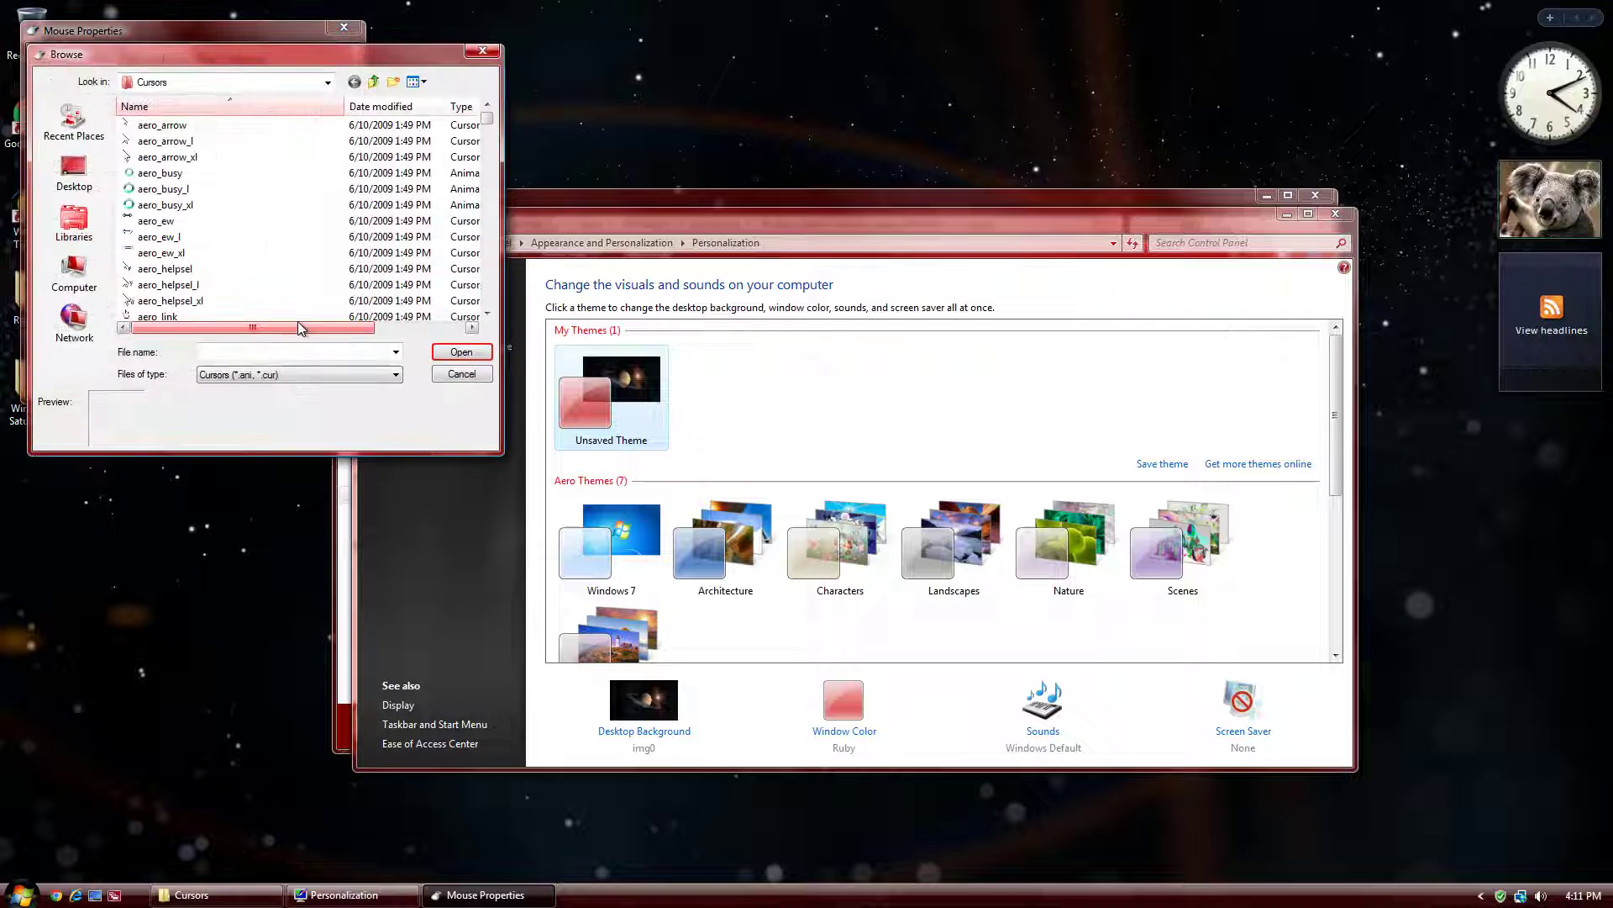
left_click(95, 197)
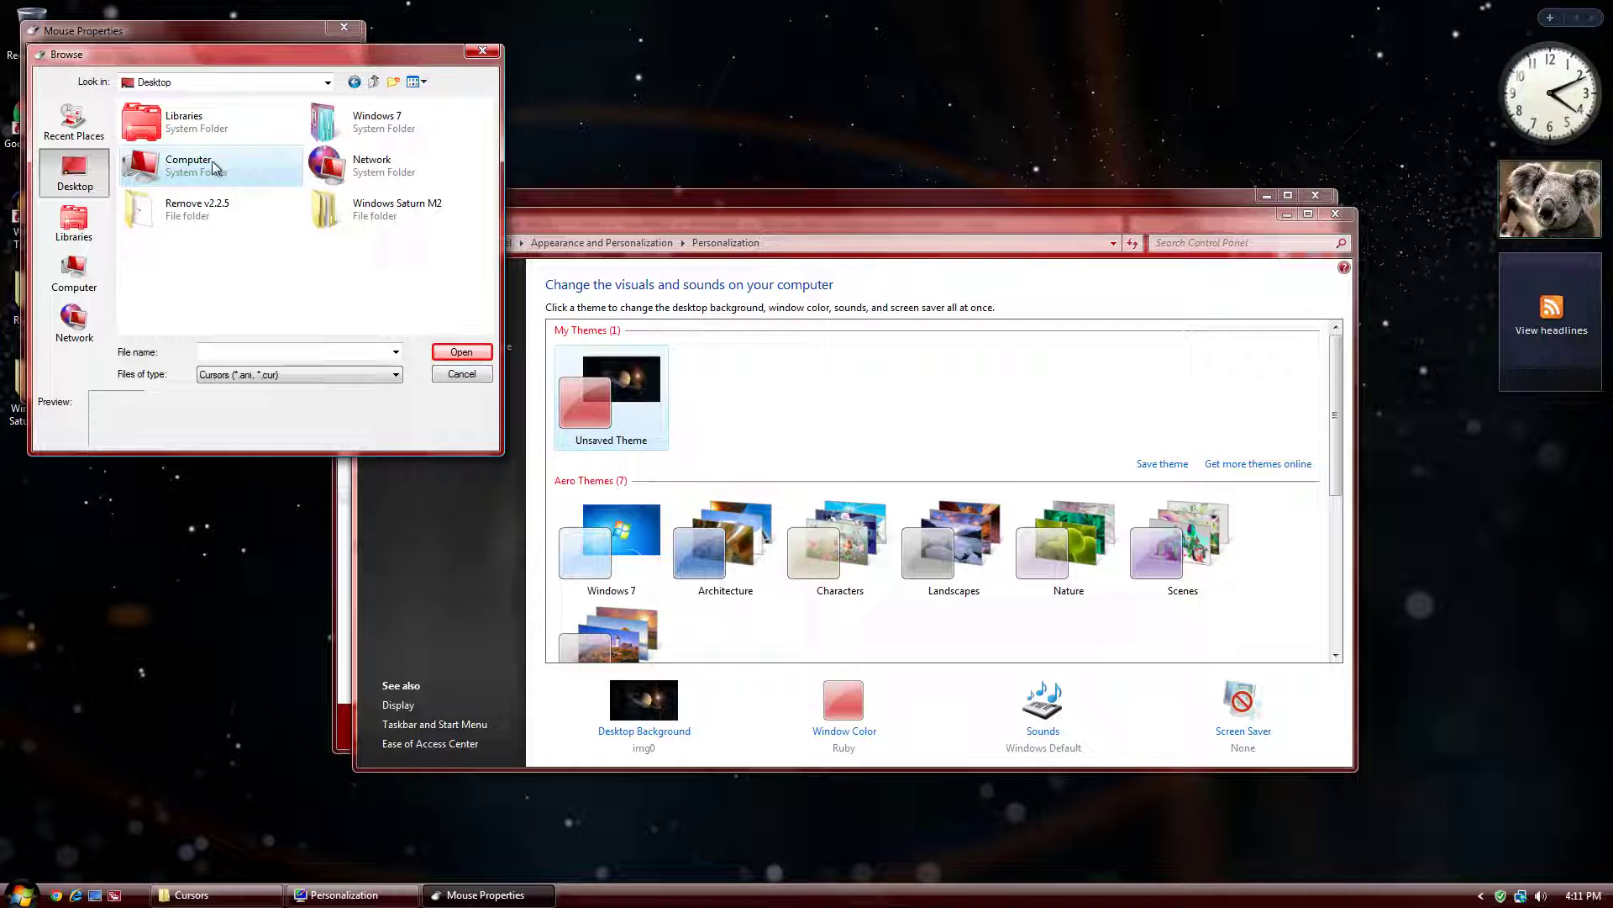
double_click(315, 217)
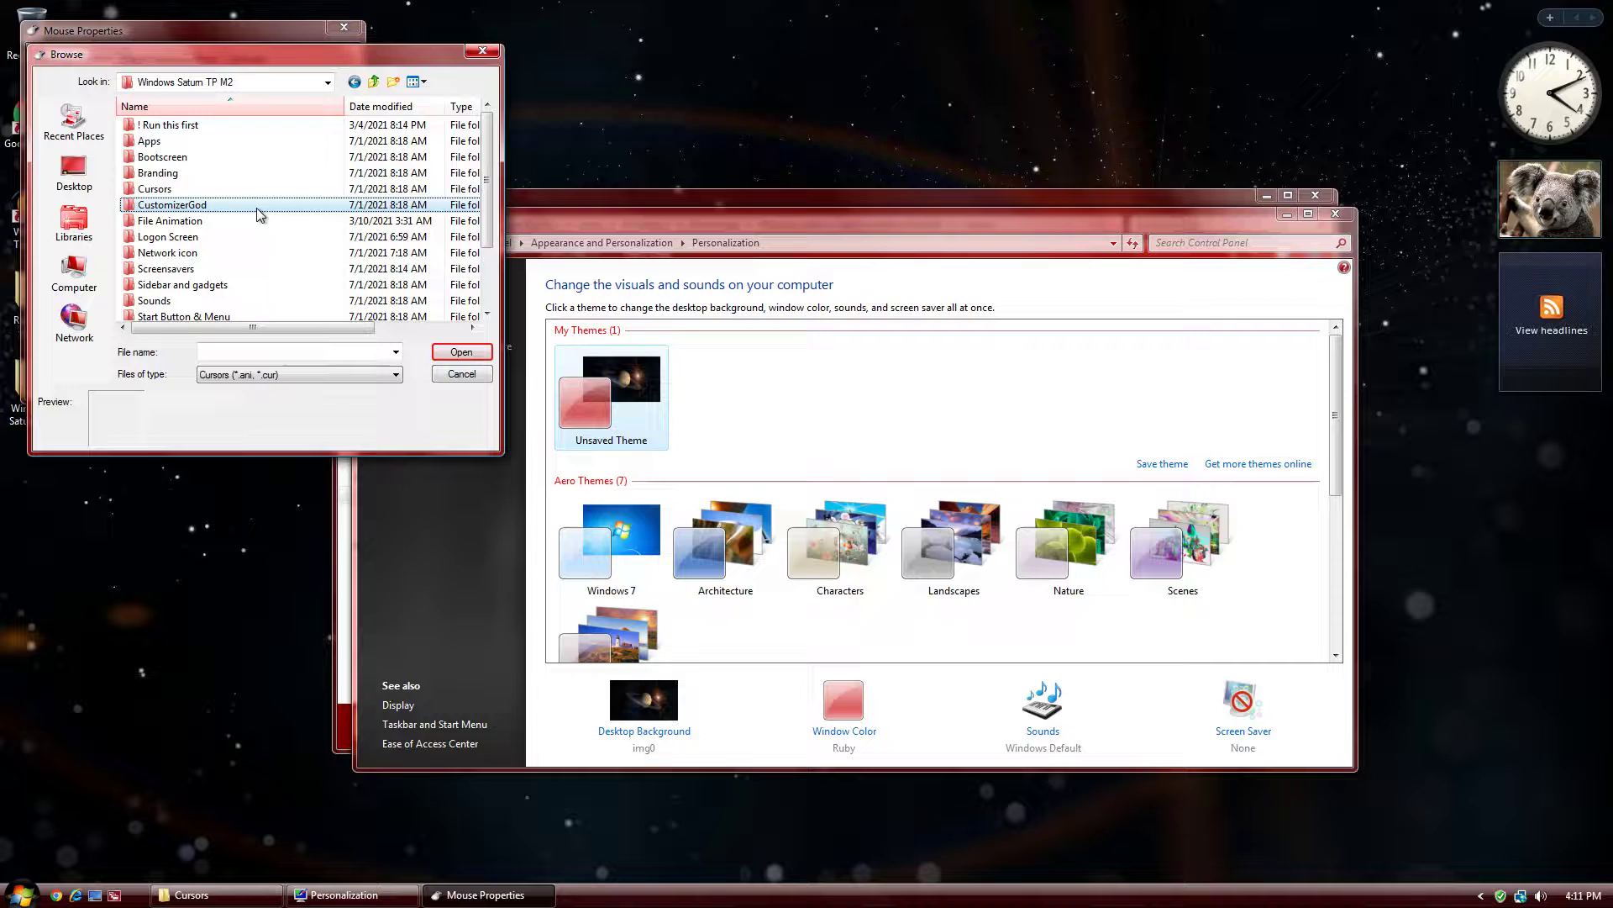
double_click(261, 210)
left_click_drag(273, 67, 627, 70)
double_click(563, 144)
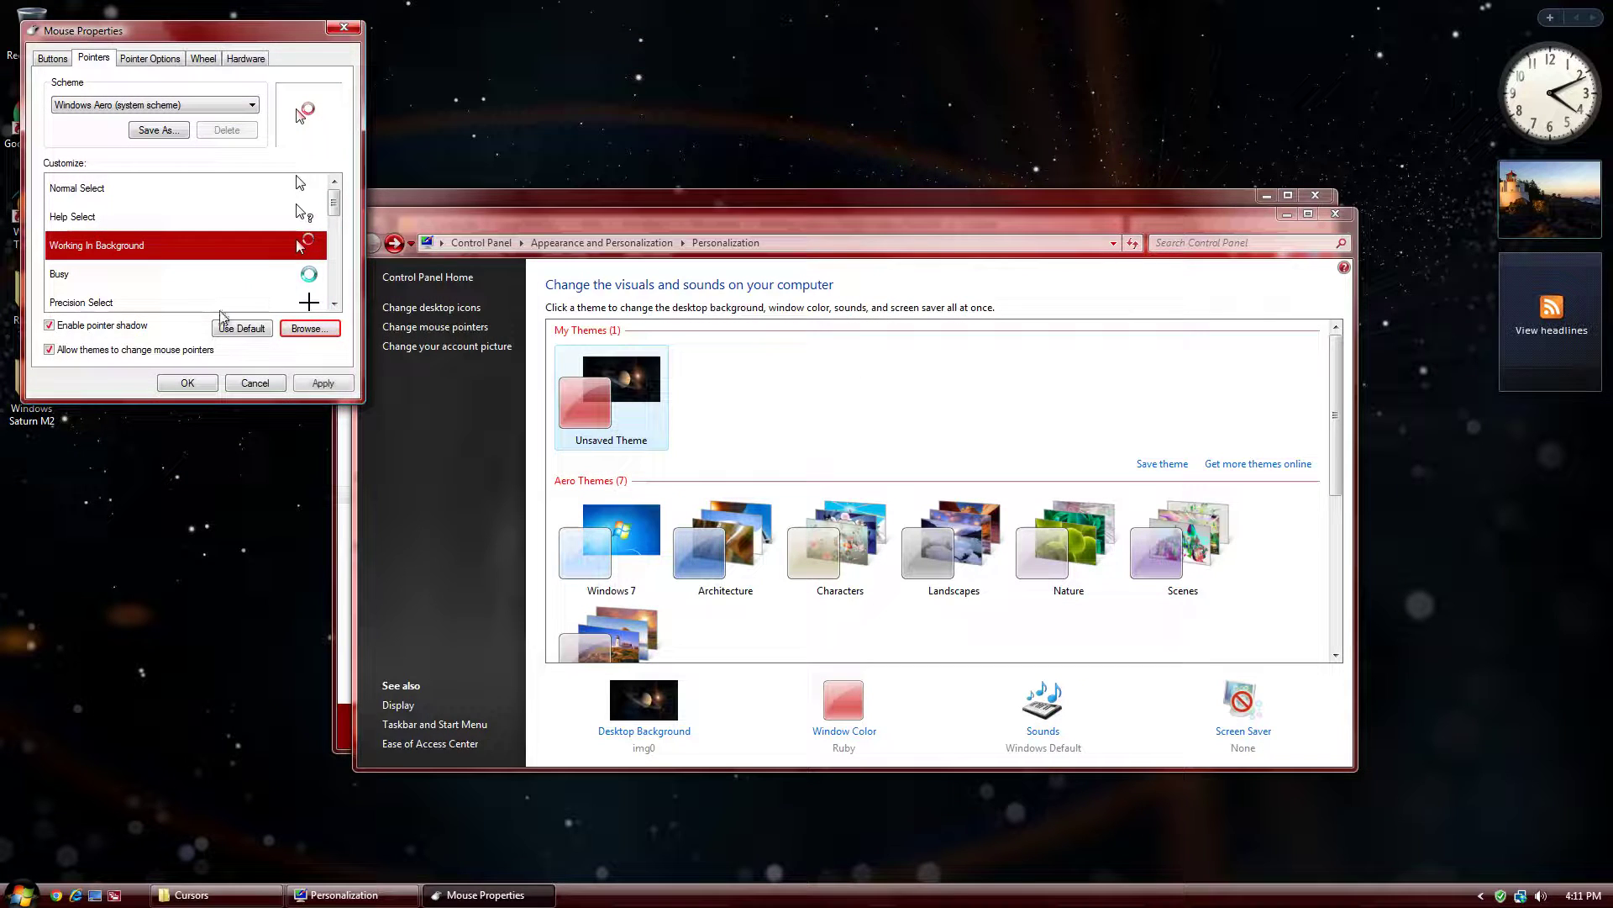
Set the Busy mouse pointer to aero_busy from the same Cursors folder, then apply and close Mouse Properties
left_click(277, 274)
left_click(311, 327)
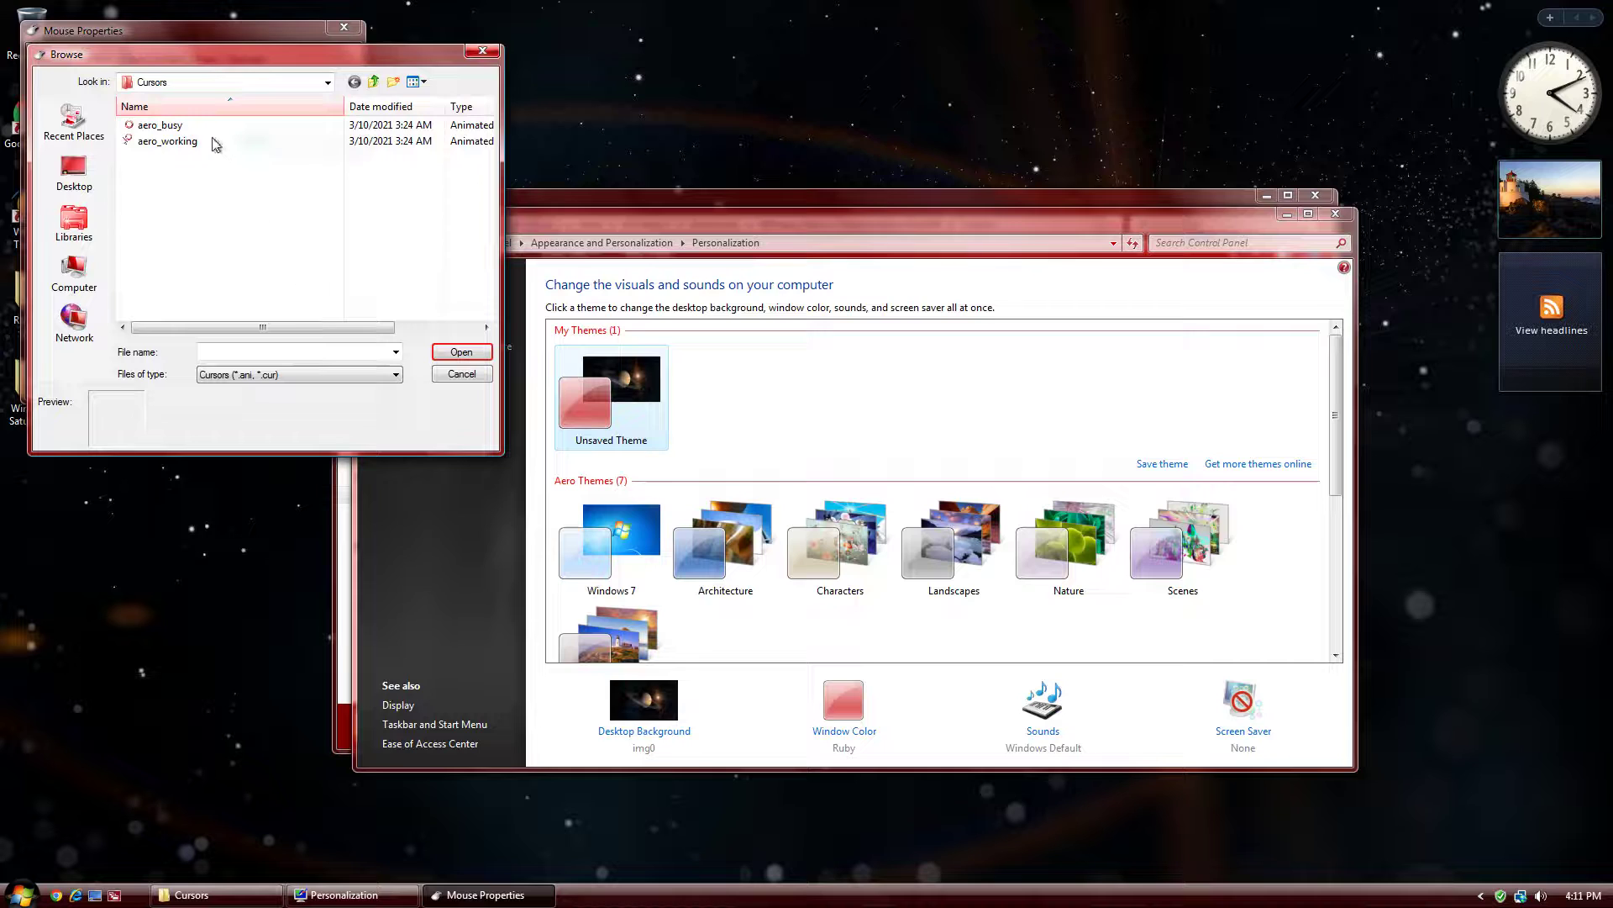
double_click(160, 124)
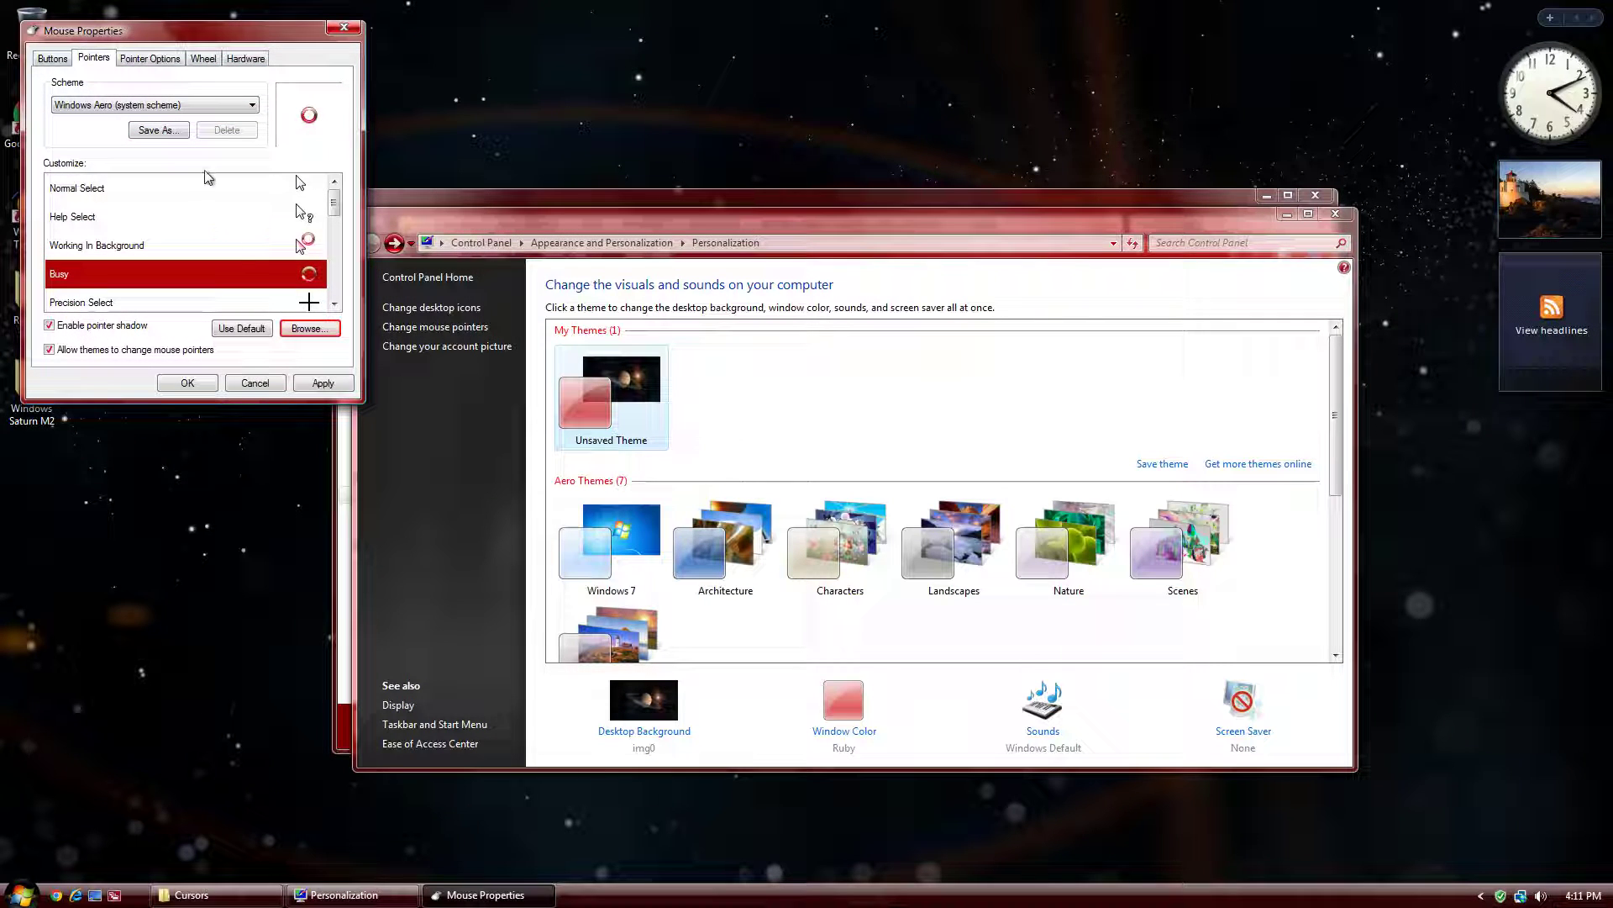
left_click(322, 383)
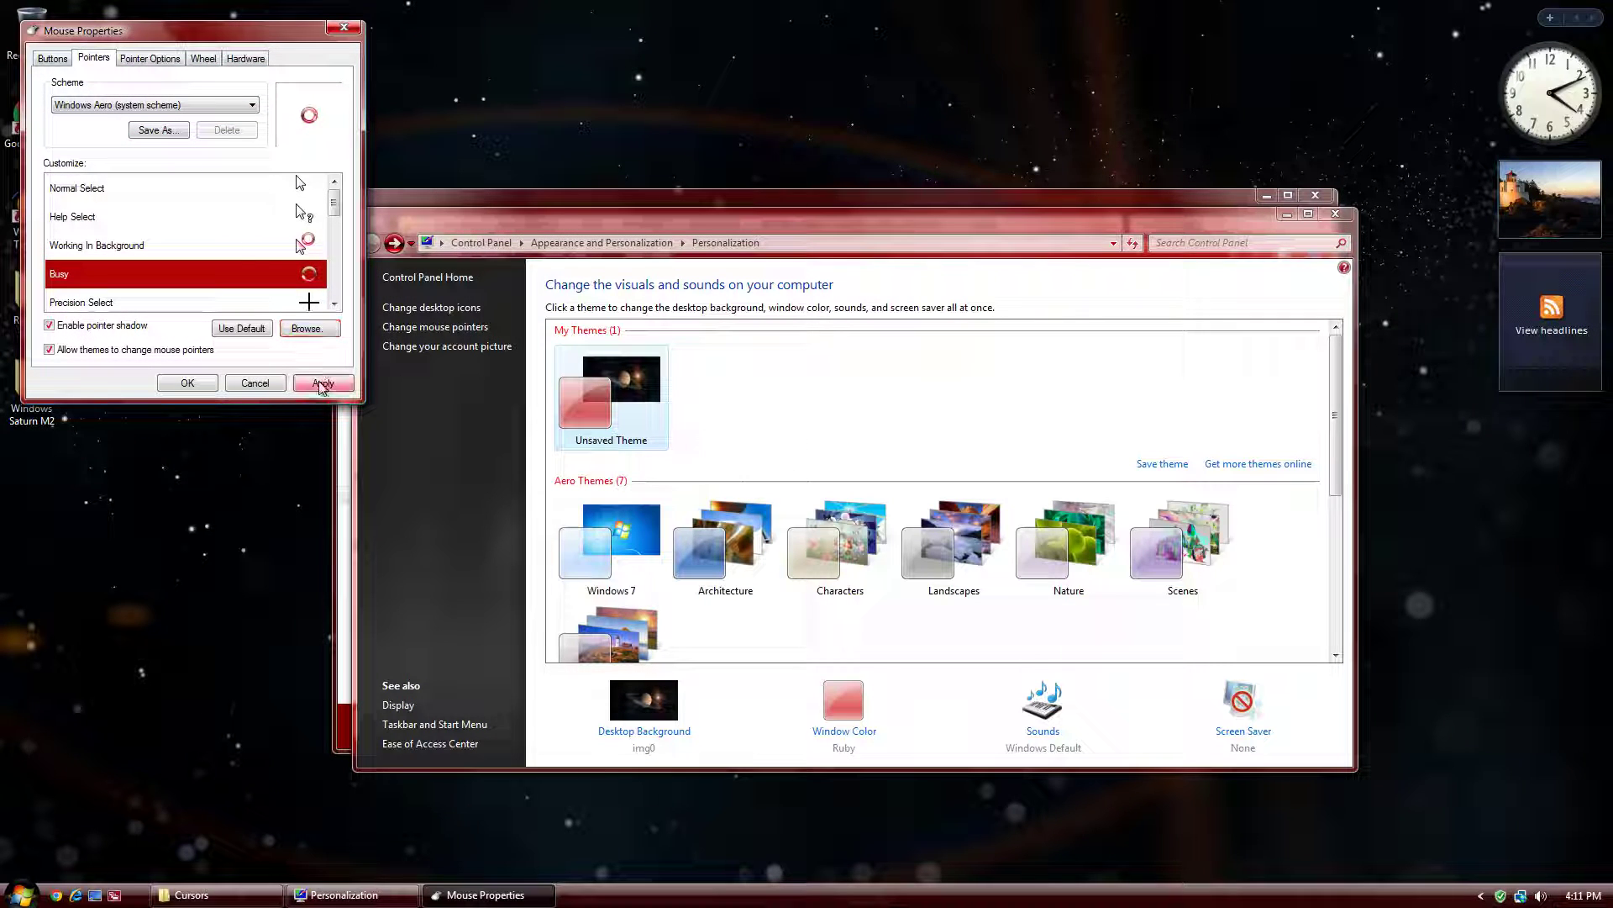
left_click(187, 382)
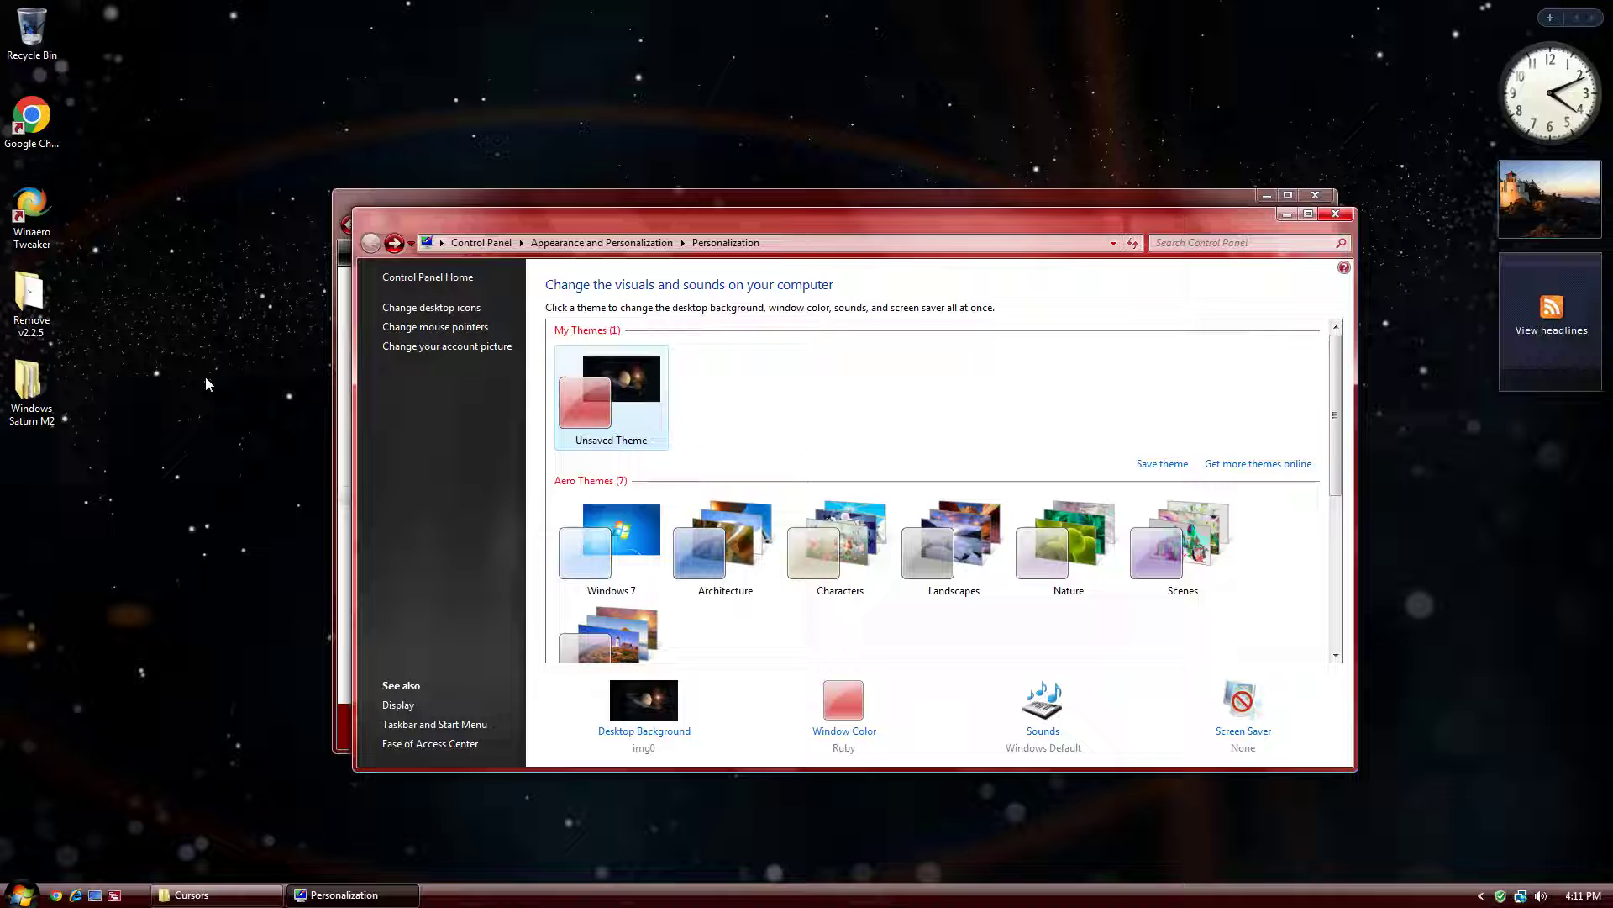
Close Personalization and look through the Windows Saturn Transformation Pack M1 subfolders, including Logon Screen, ending in the Network icon folder
left_click(1333, 215)
key("BackSpace")
double_click(611, 400)
key("BackSpace")
double_click(611, 400)
key("BackSpace")
key("Down")
key("Return")
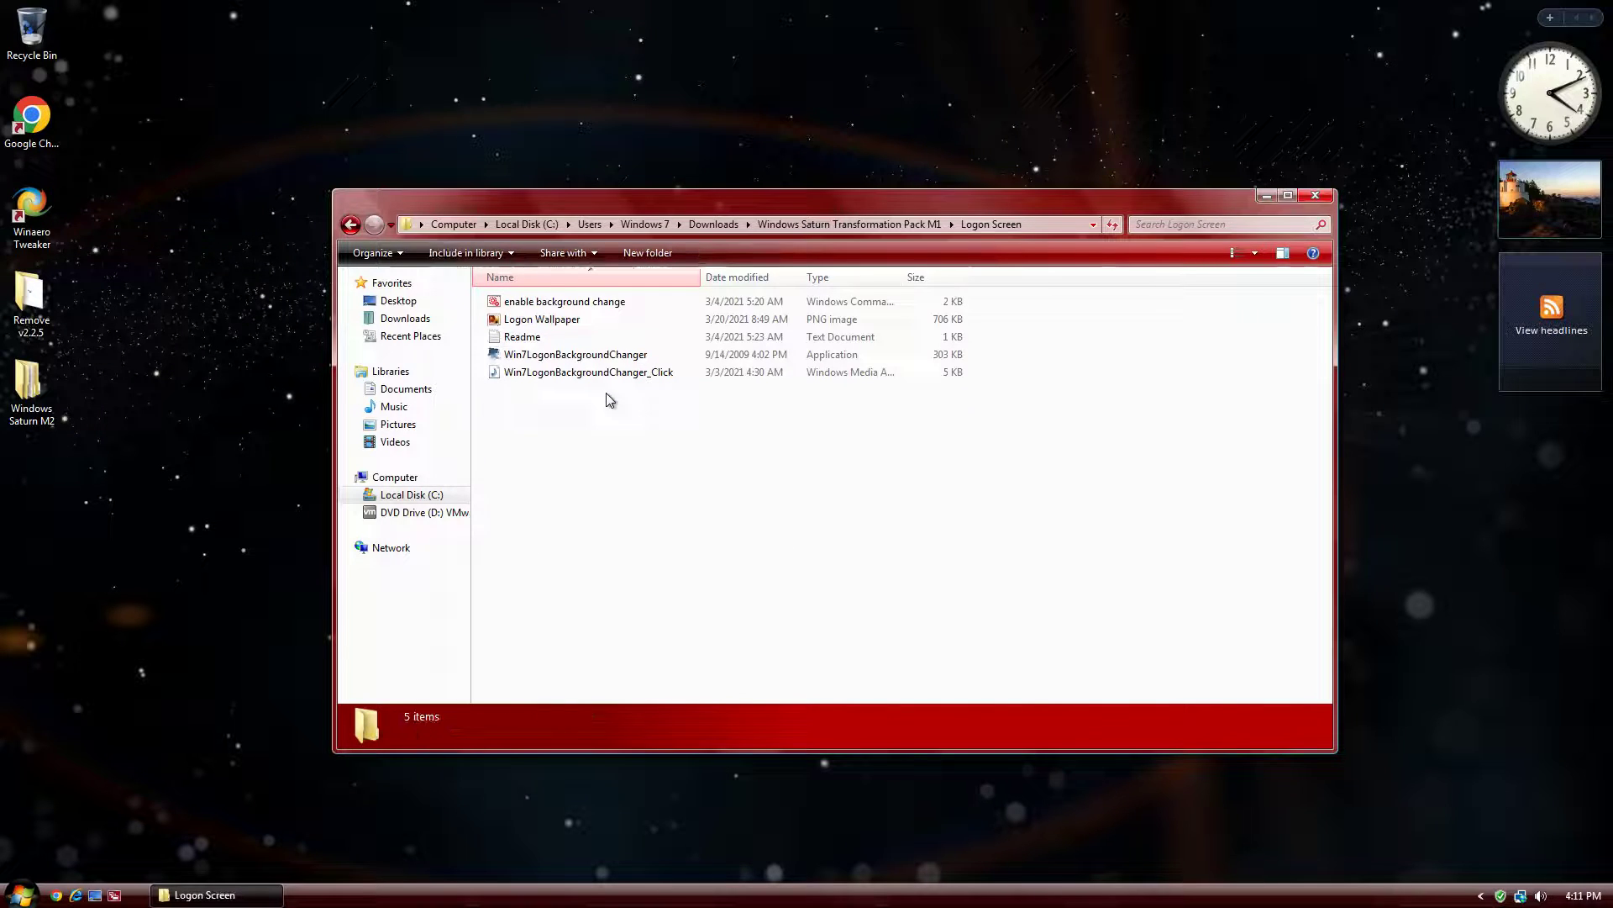
key("BackSpace")
key("Down")
key("Return")
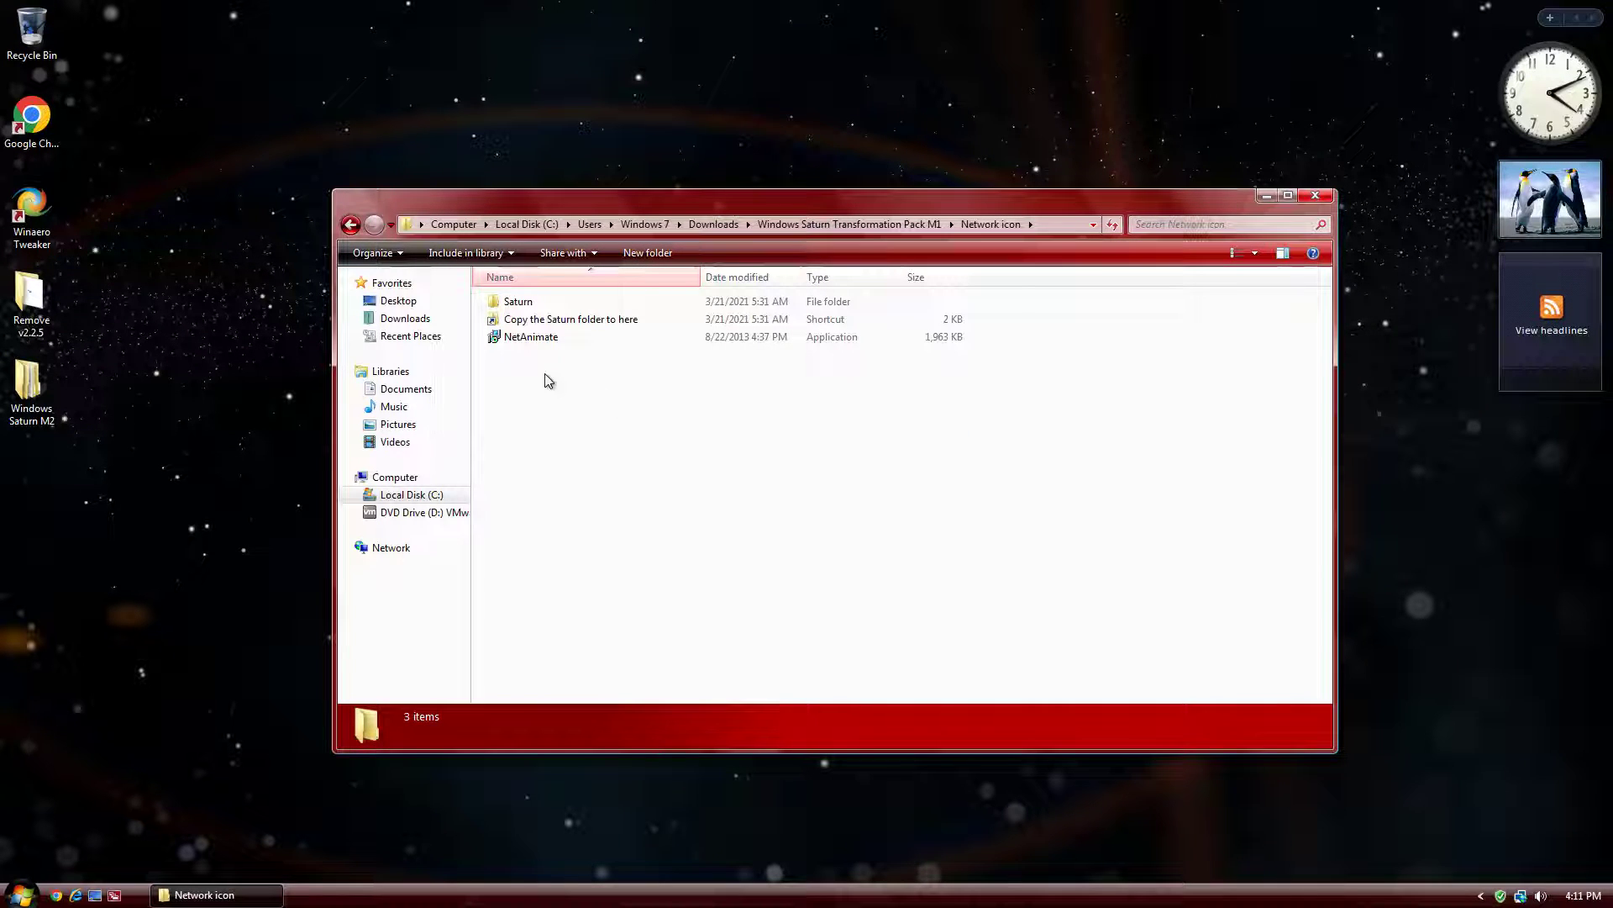
Launch the NetAnimate installer from the Network icon folder with permission to make changes and accept the license agreement
double_click(524, 340)
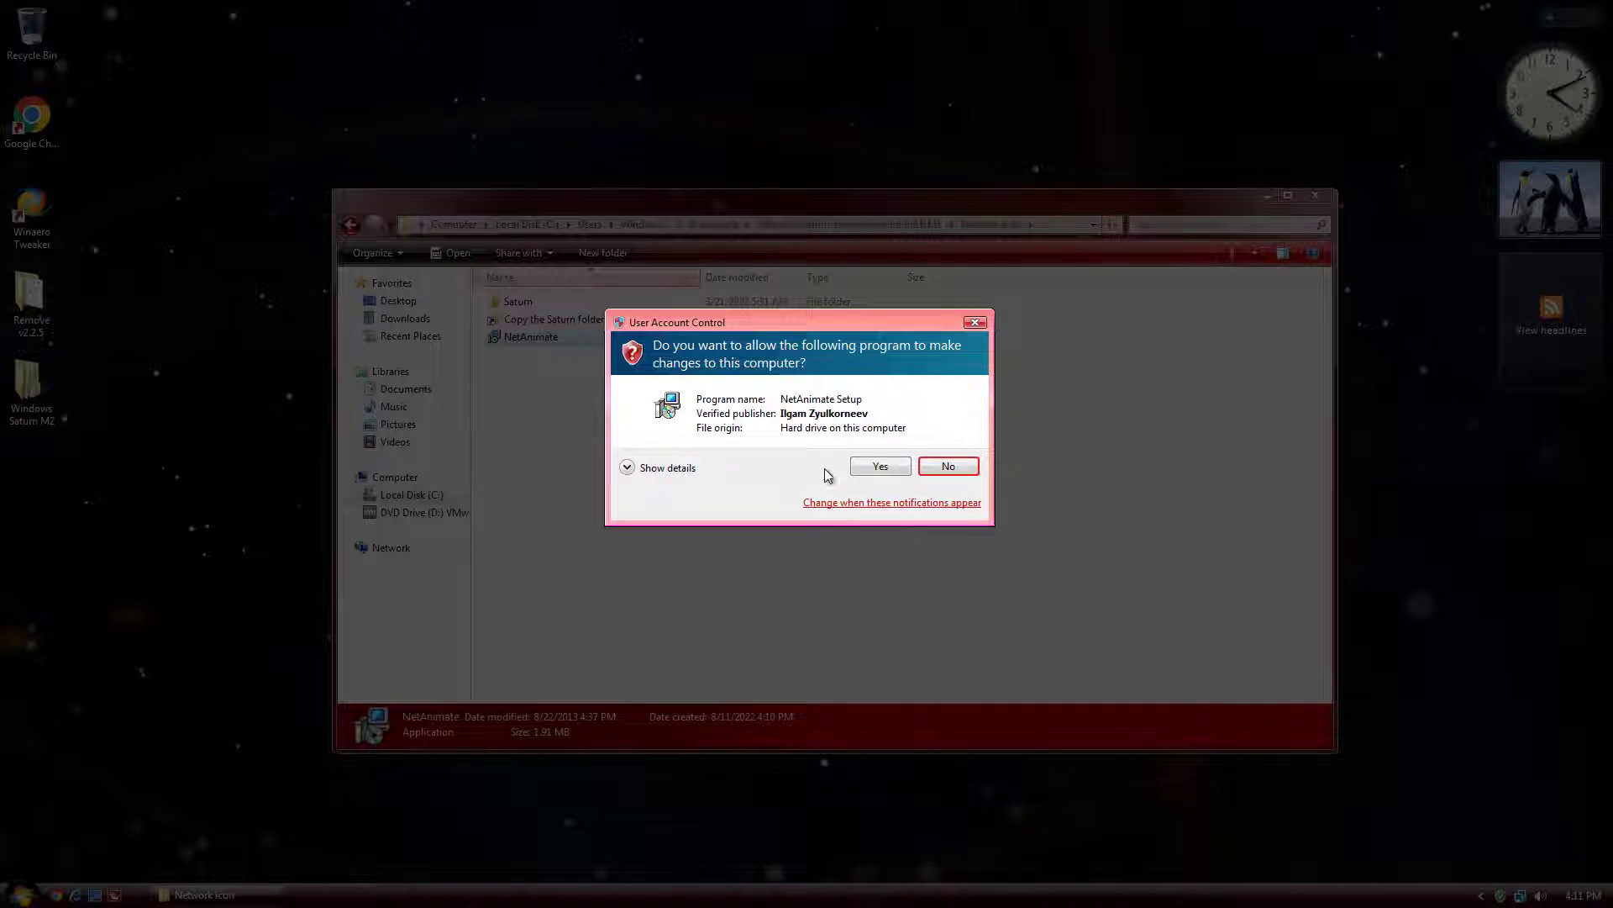
left_click(867, 473)
left_click(821, 488)
left_click(898, 585)
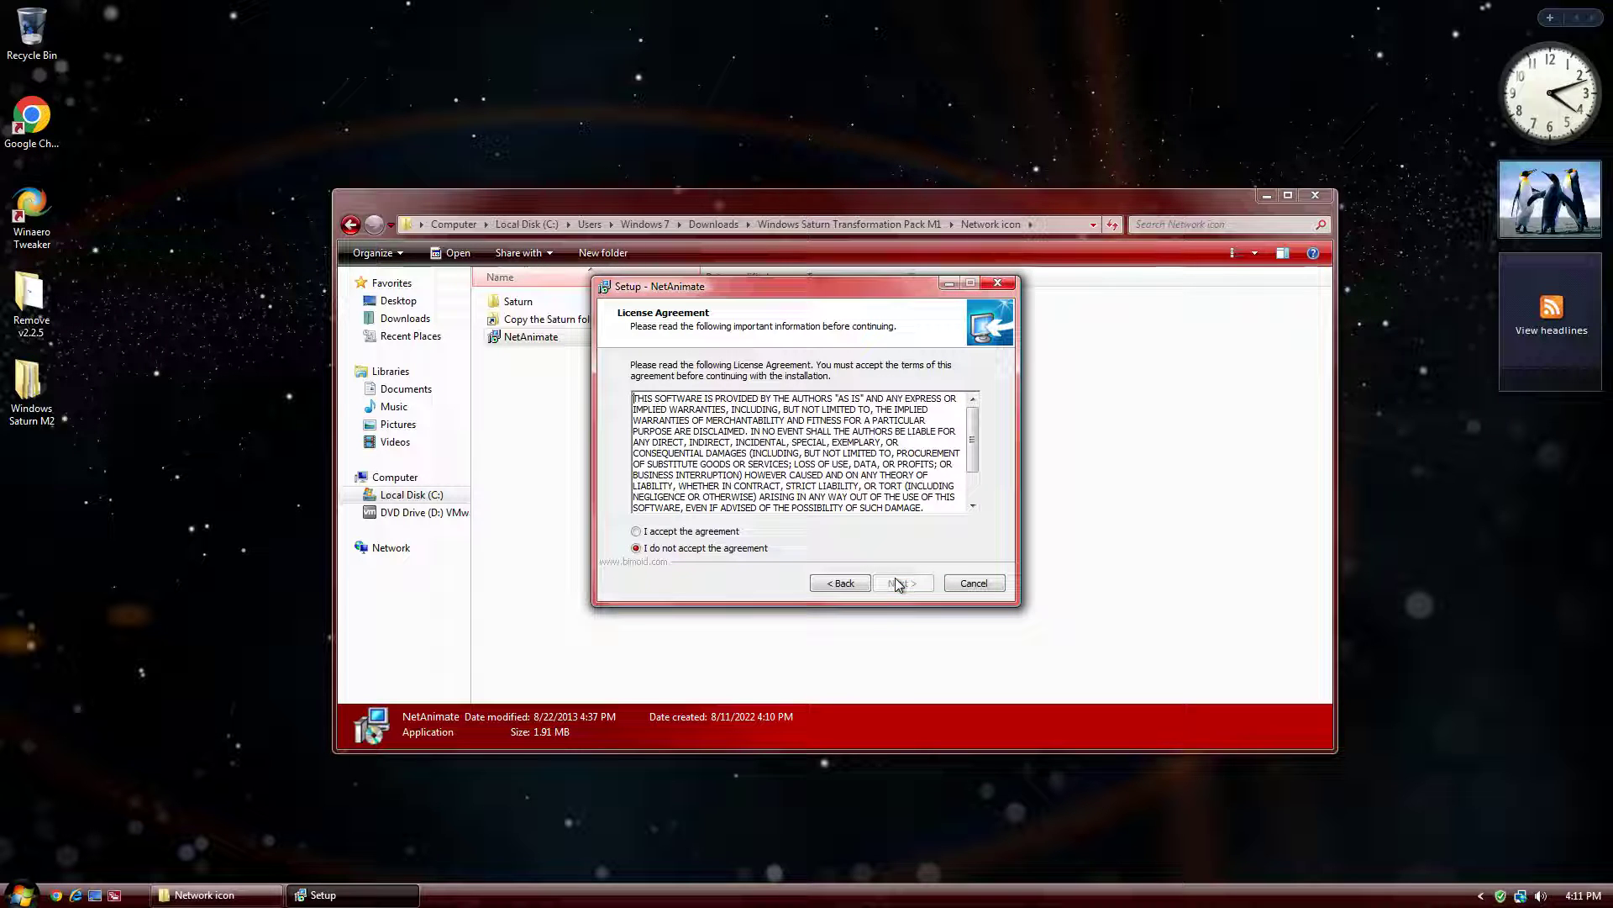
left_click(713, 532)
left_click(894, 584)
Complete the NetAnimate installation without creating a desktop icon and close the setup wizard without running the program
left_click(894, 584)
left_click(894, 585)
left_click(855, 586)
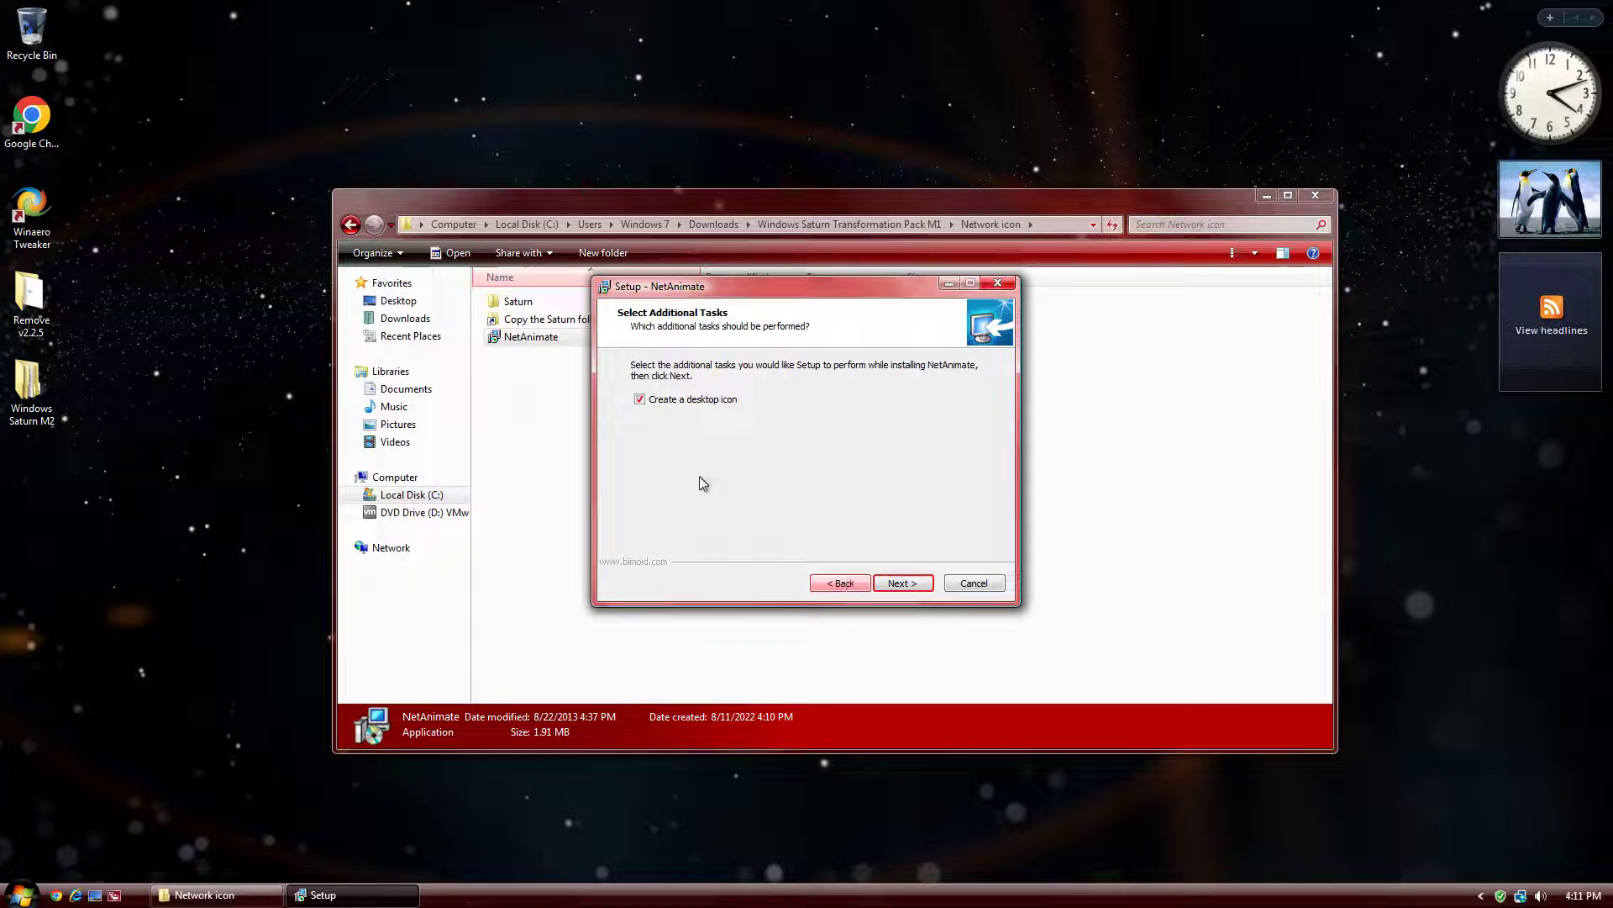
left_click(644, 403)
left_click(900, 580)
left_click(899, 582)
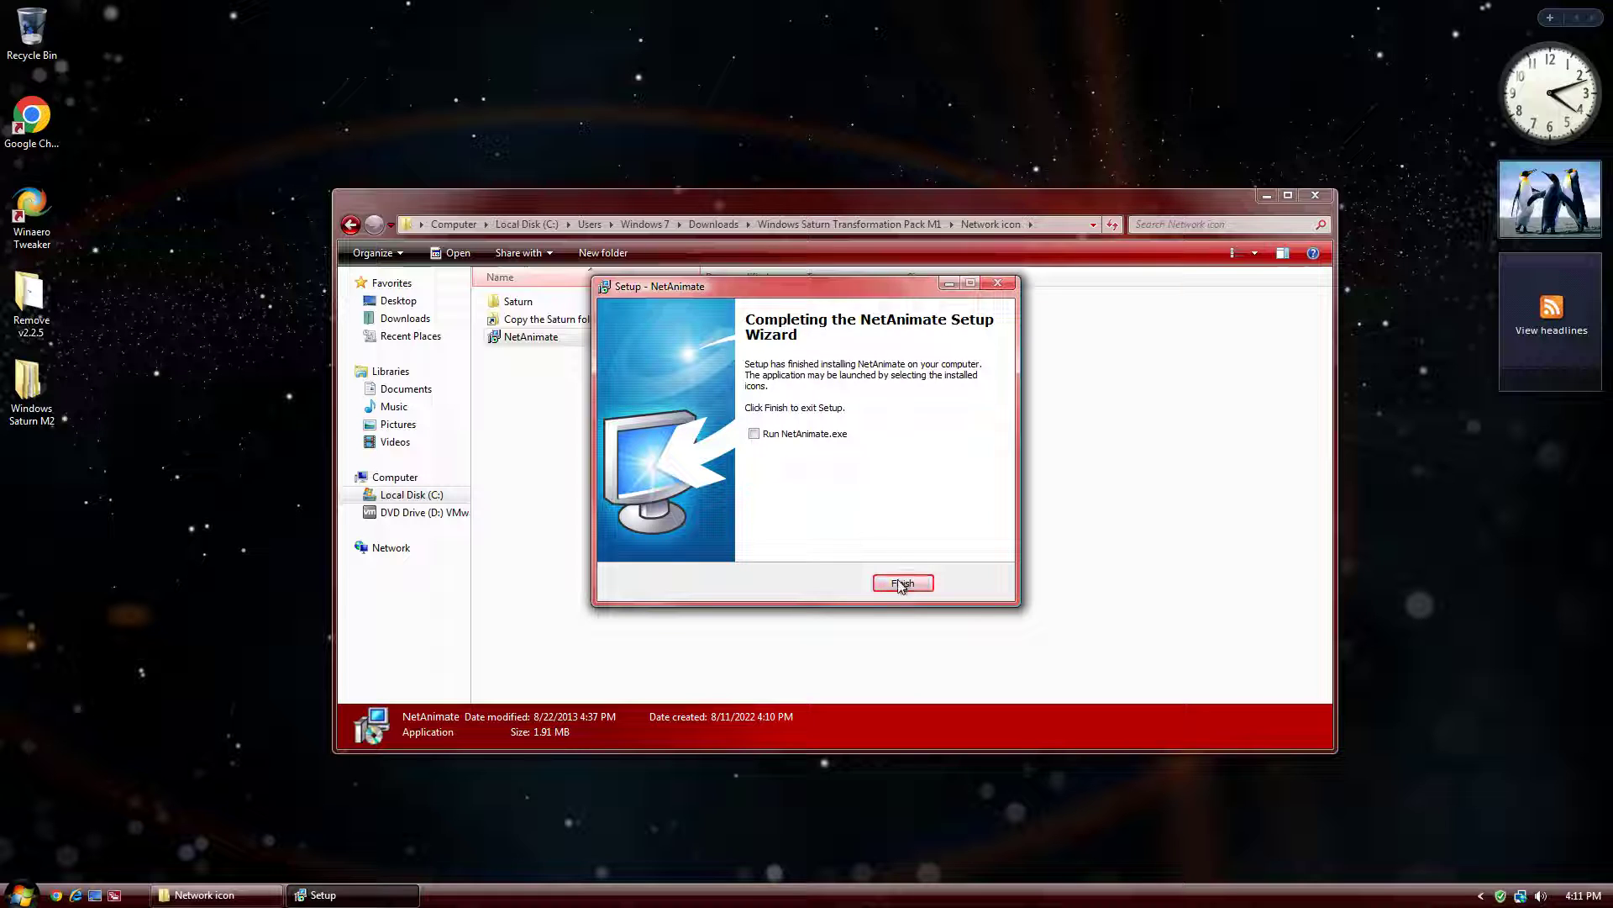
left_click(900, 582)
Copy the Saturn folder from the Network icon folder into NetAnimate's IconSets folder under Program Files
right_click(531, 316)
left_click(526, 311)
double_click(526, 311)
key("BackSpace")
right_click(524, 309)
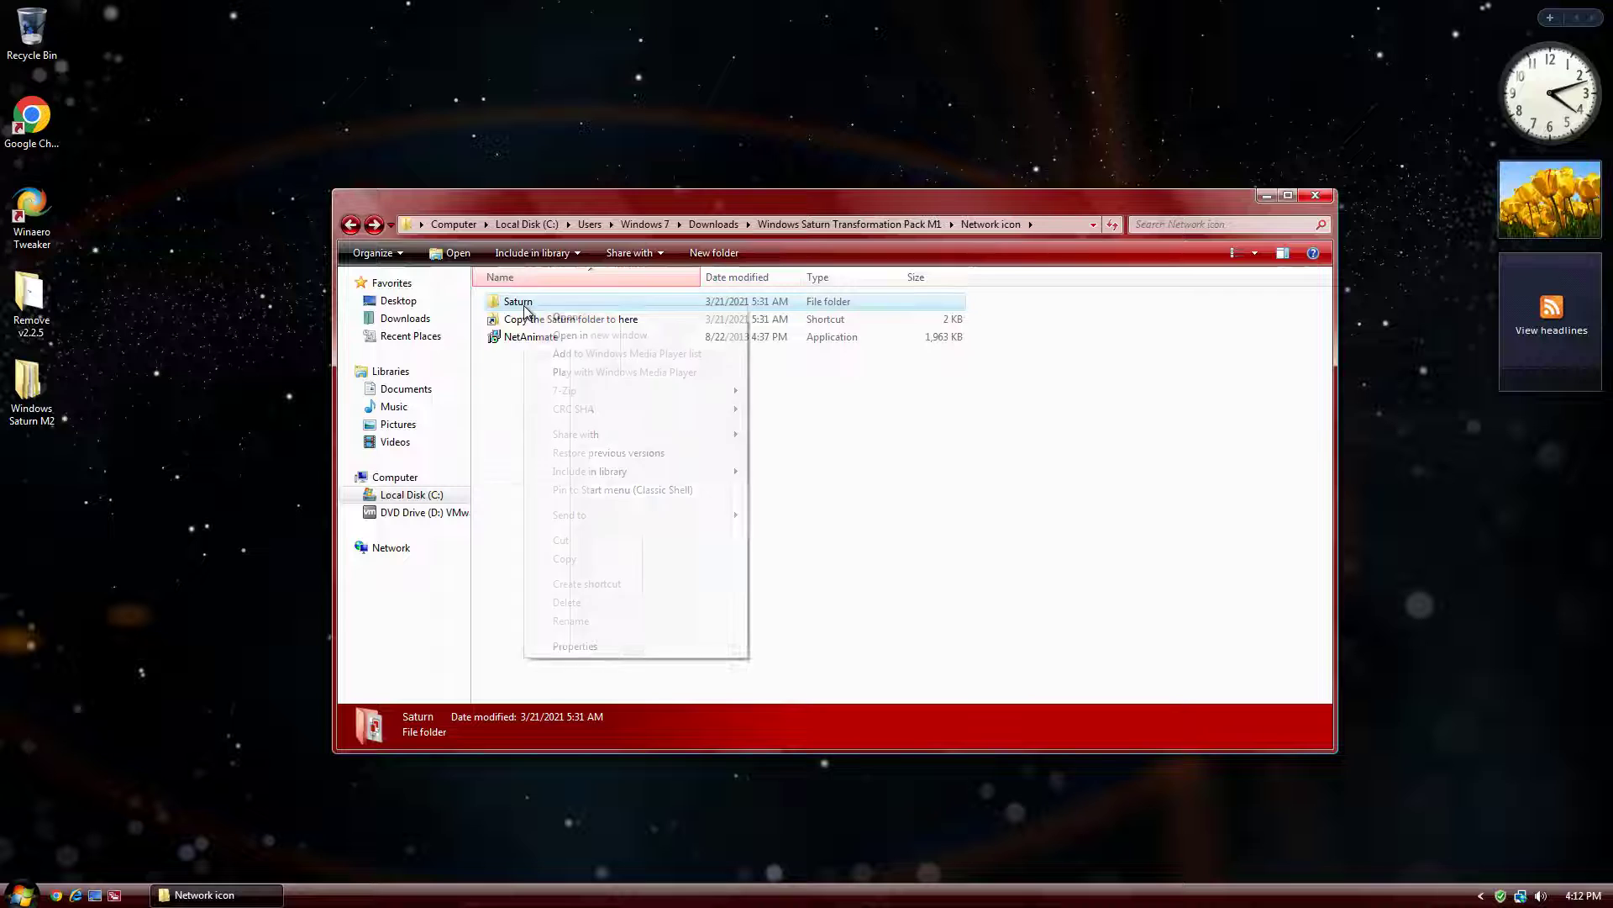
left_click(580, 559)
key("Return")
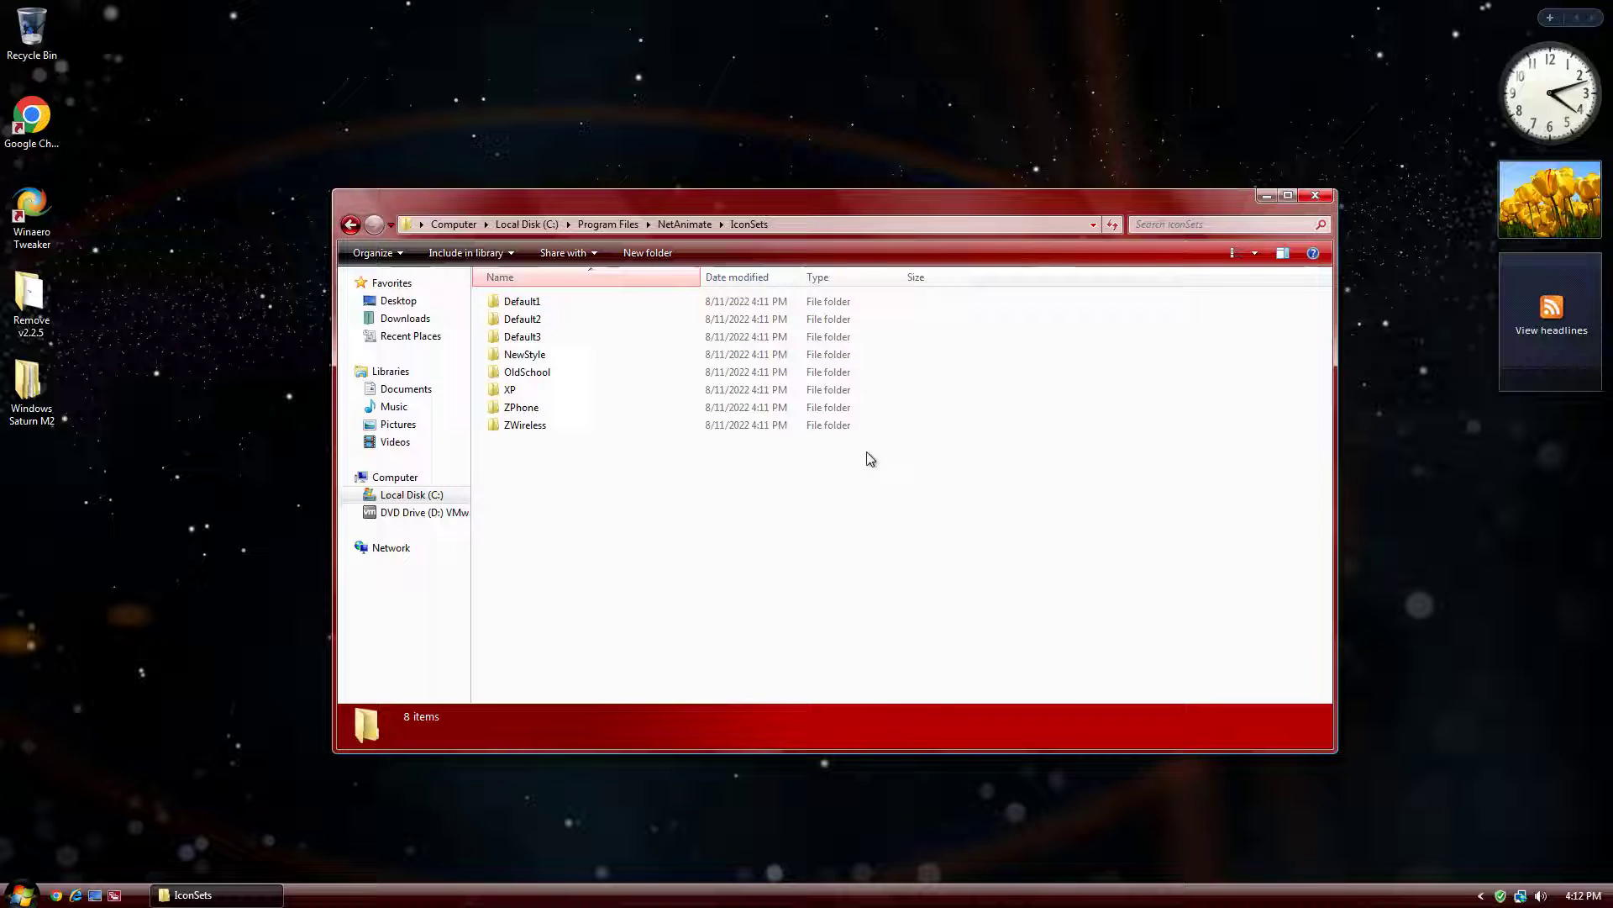
right_click(946, 398)
right_click(1024, 347)
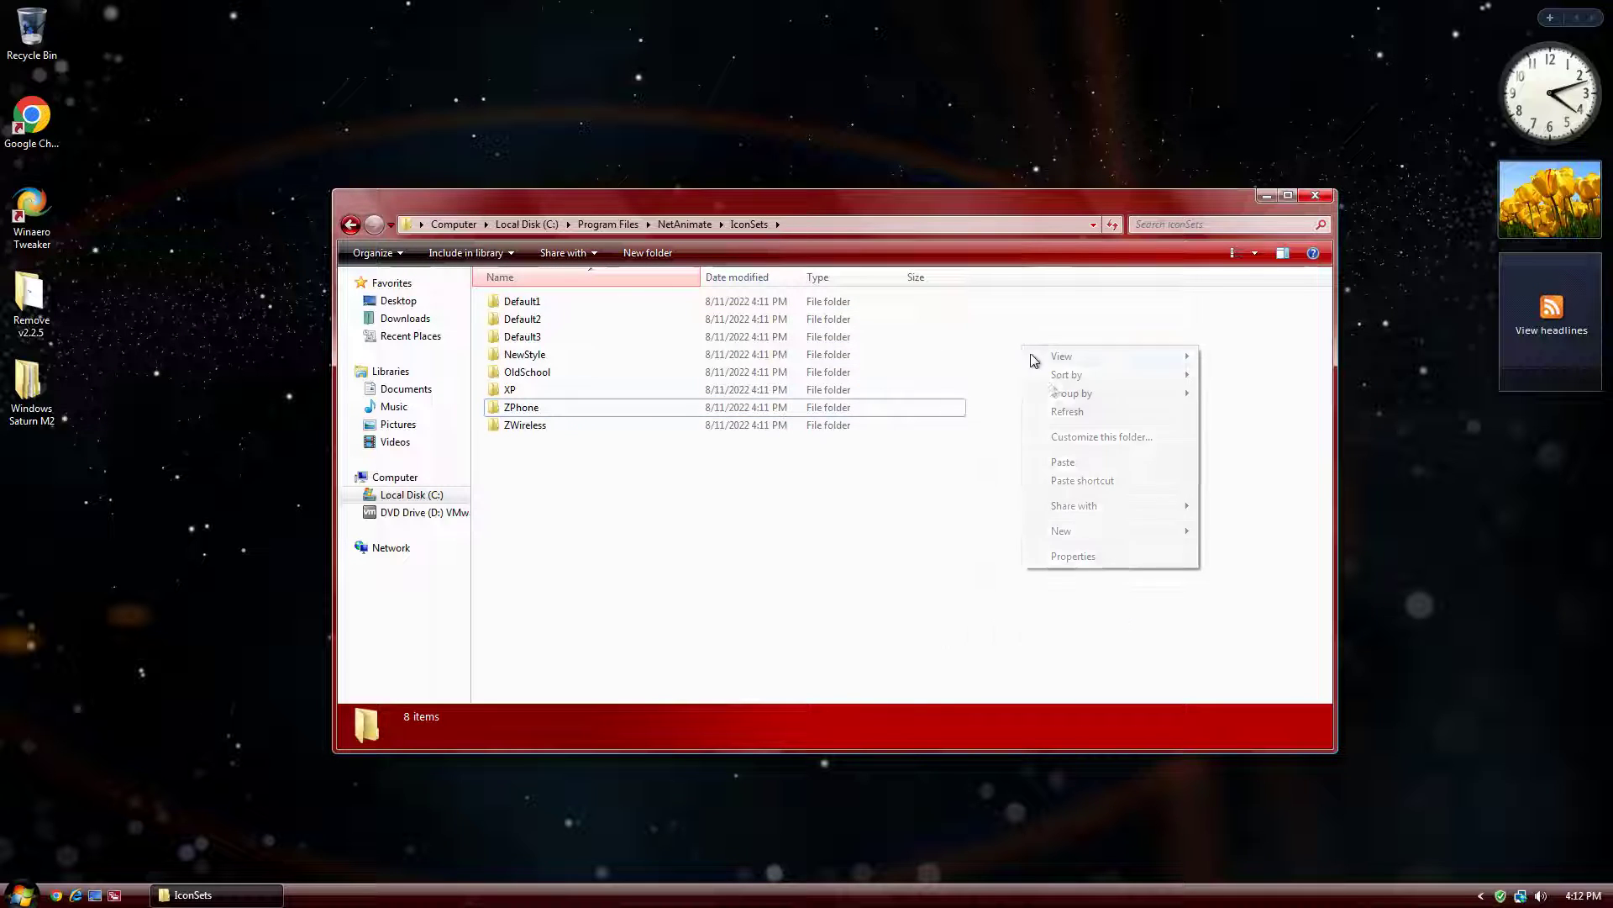
left_click(1063, 461)
left_click(781, 515)
left_click(898, 477)
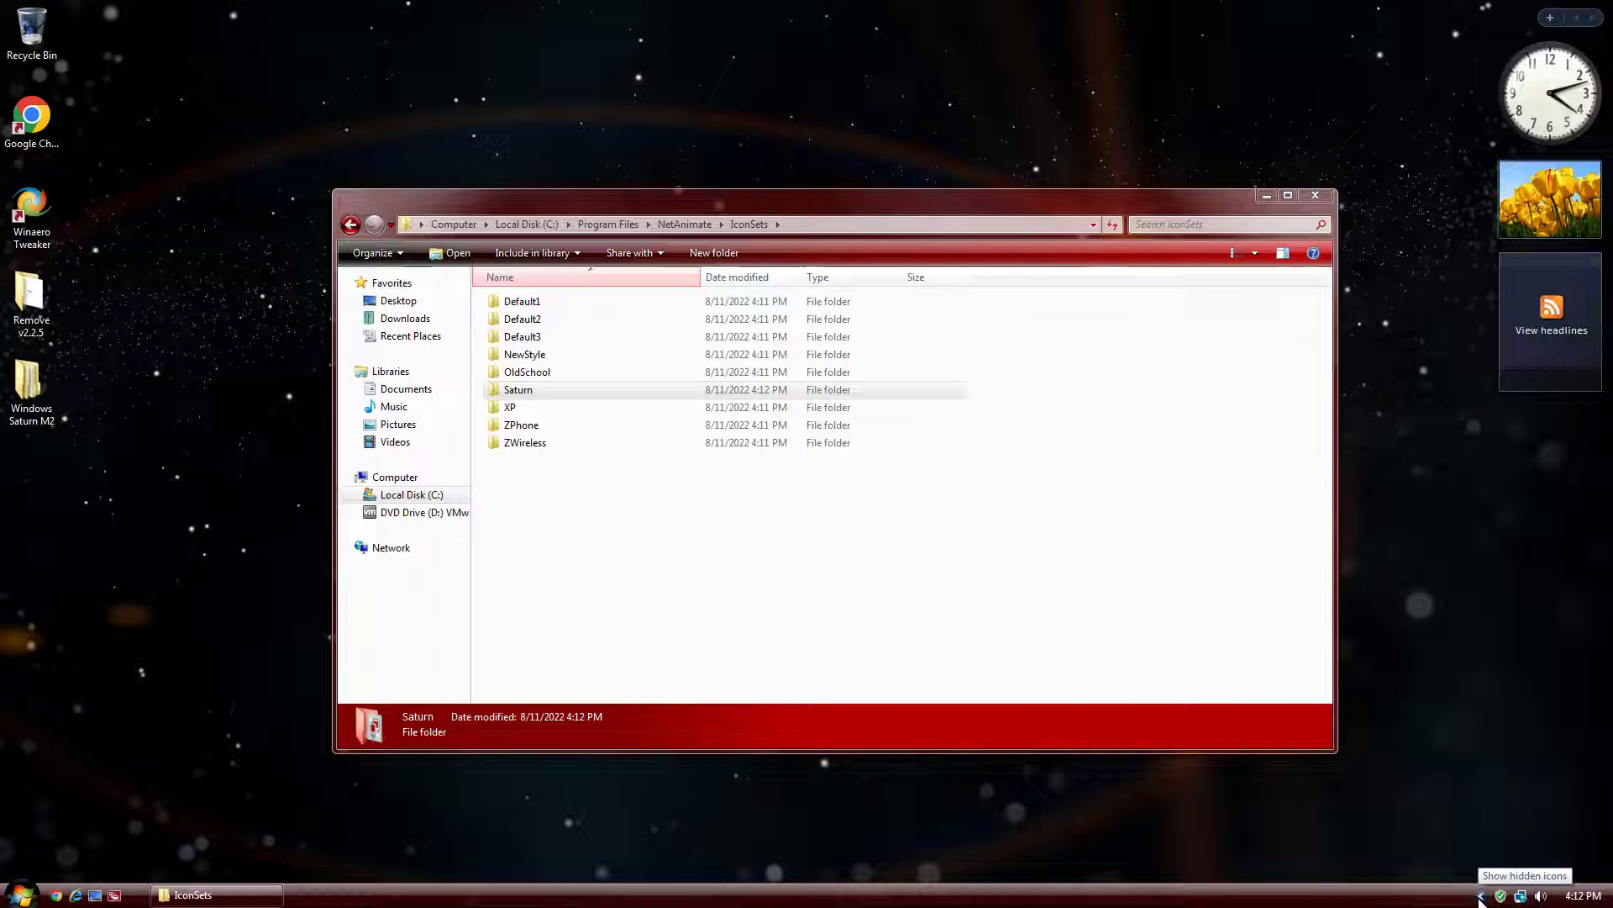
Move the system network icon from the notification area into the hidden icons and close the IconSets folder
left_click(1480, 896)
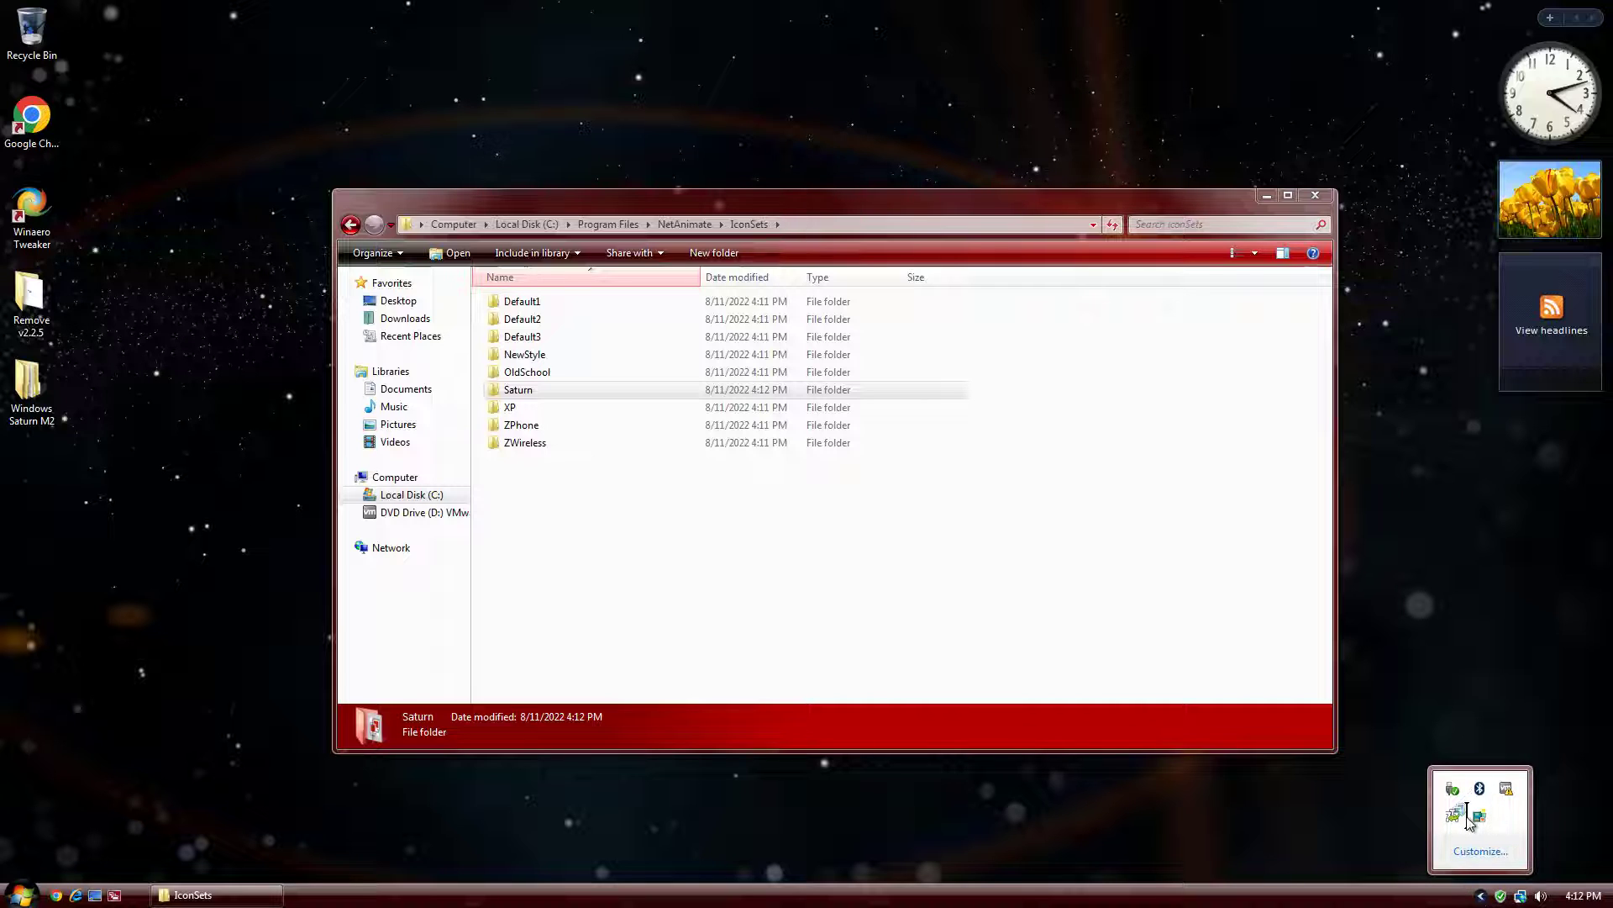
left_click_drag(1467, 820, 1482, 828)
left_click(1411, 660)
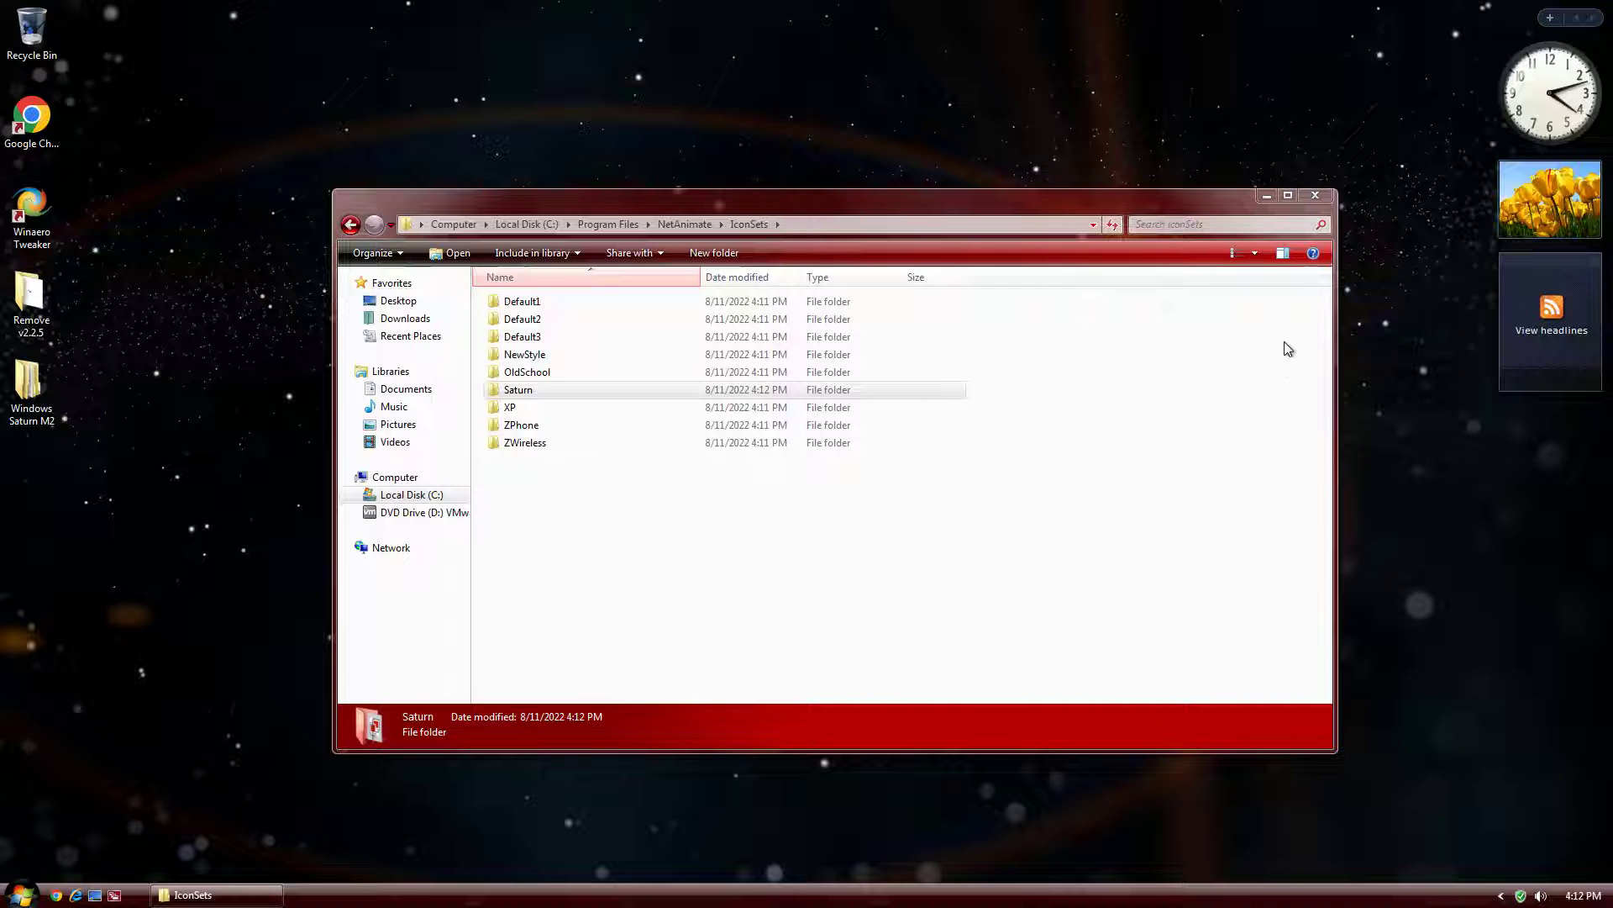
left_click(1315, 195)
Search the Start menu for "neta" and open NetAnimate
left_click(17, 894)
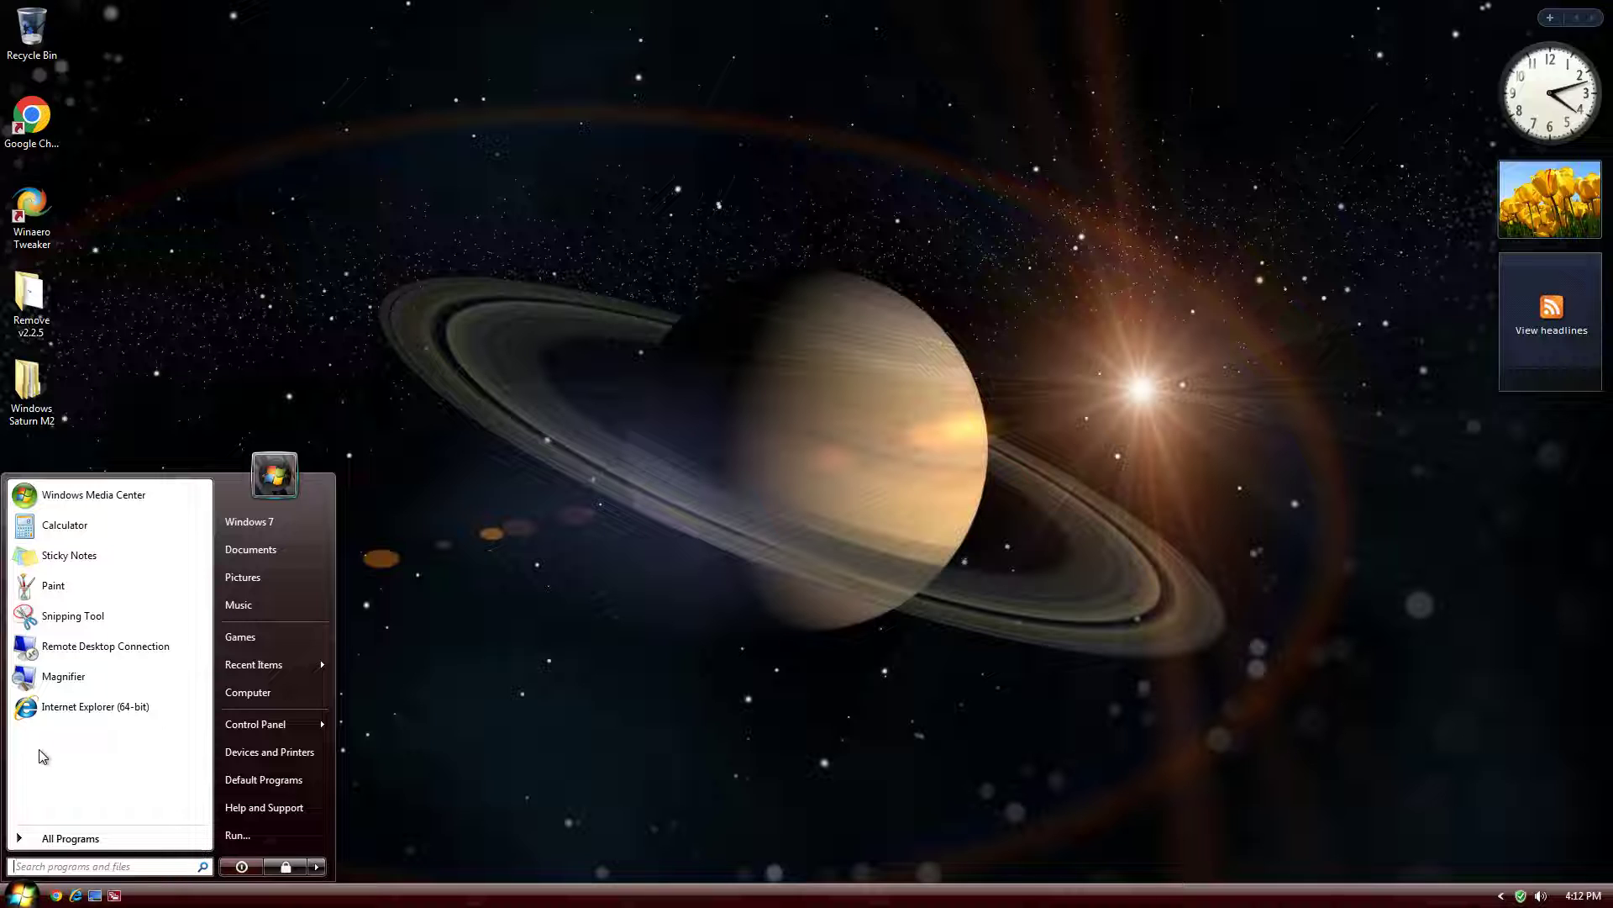
type("net")
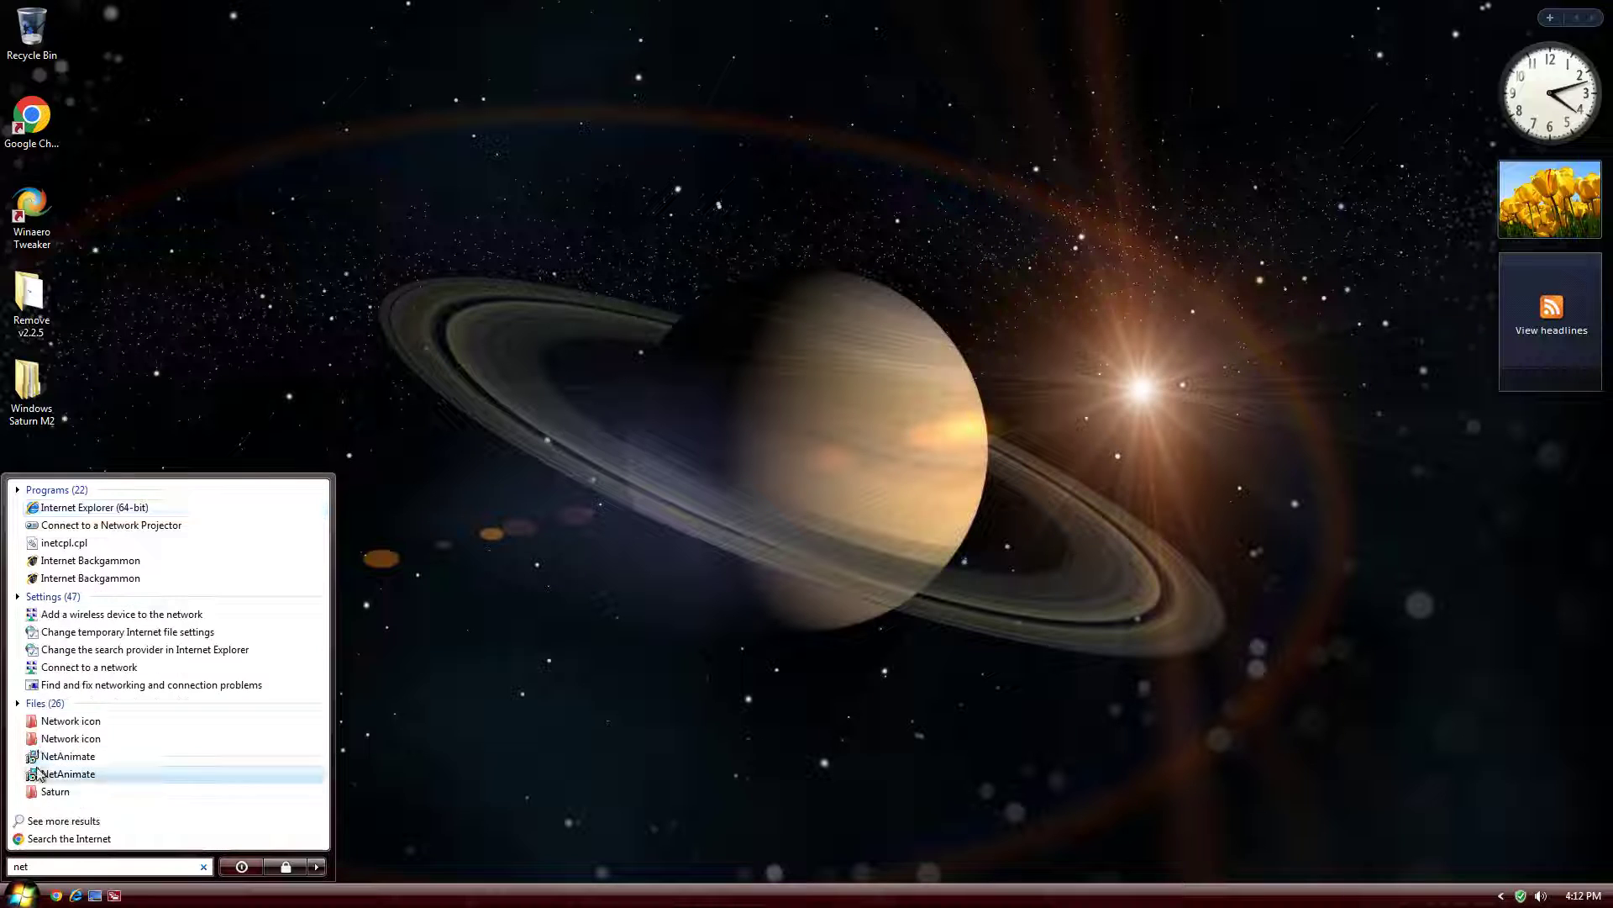
type("a")
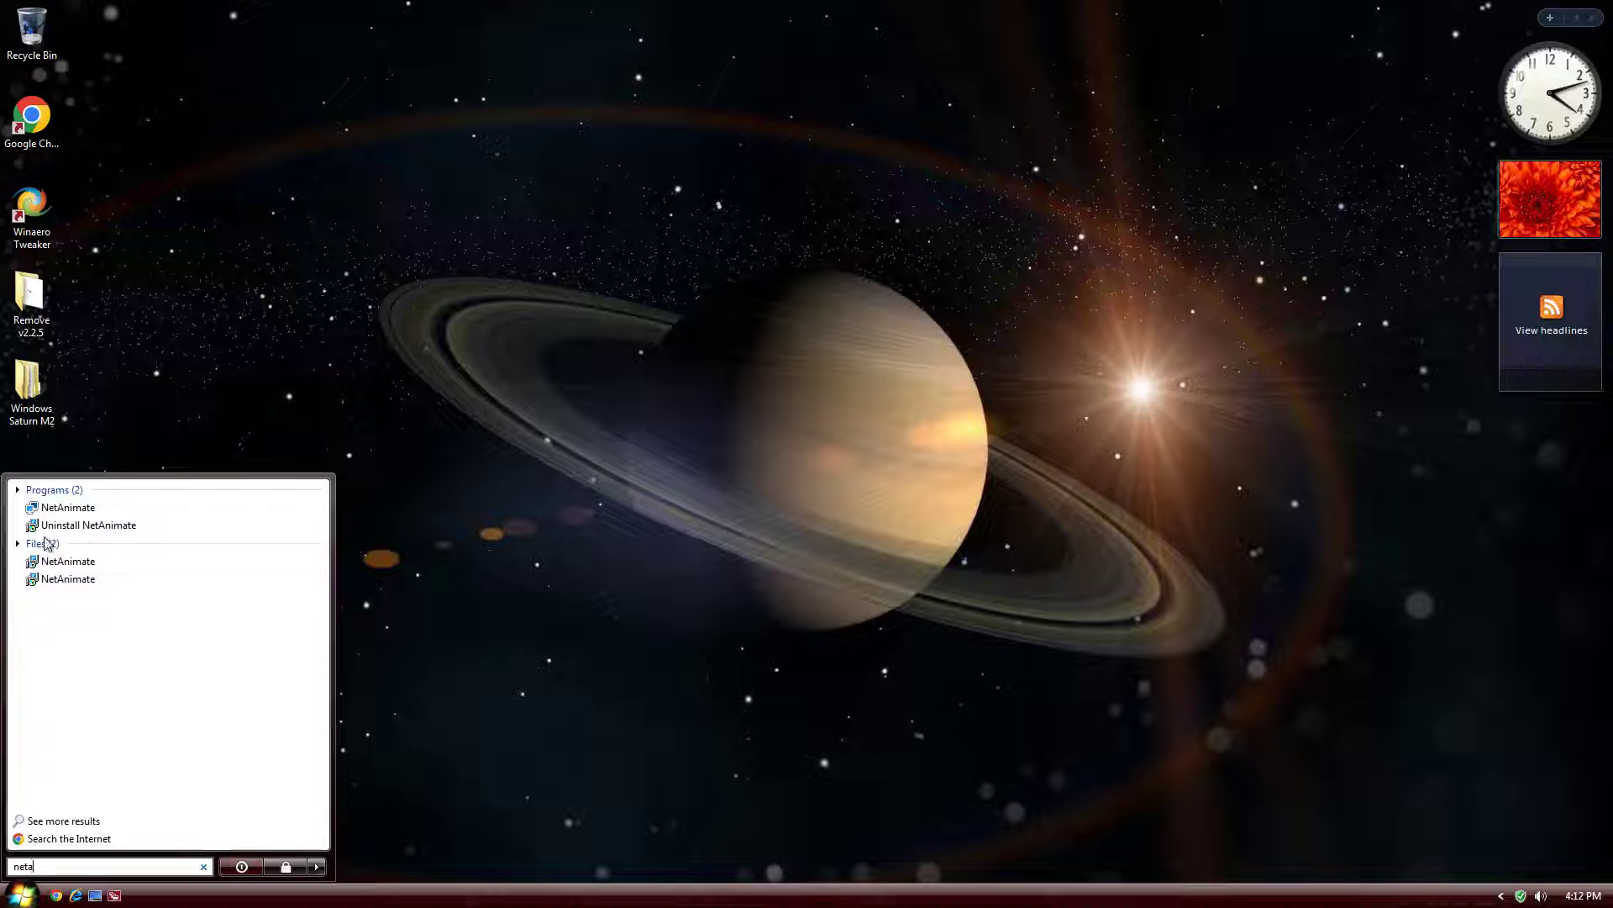
left_click(39, 511)
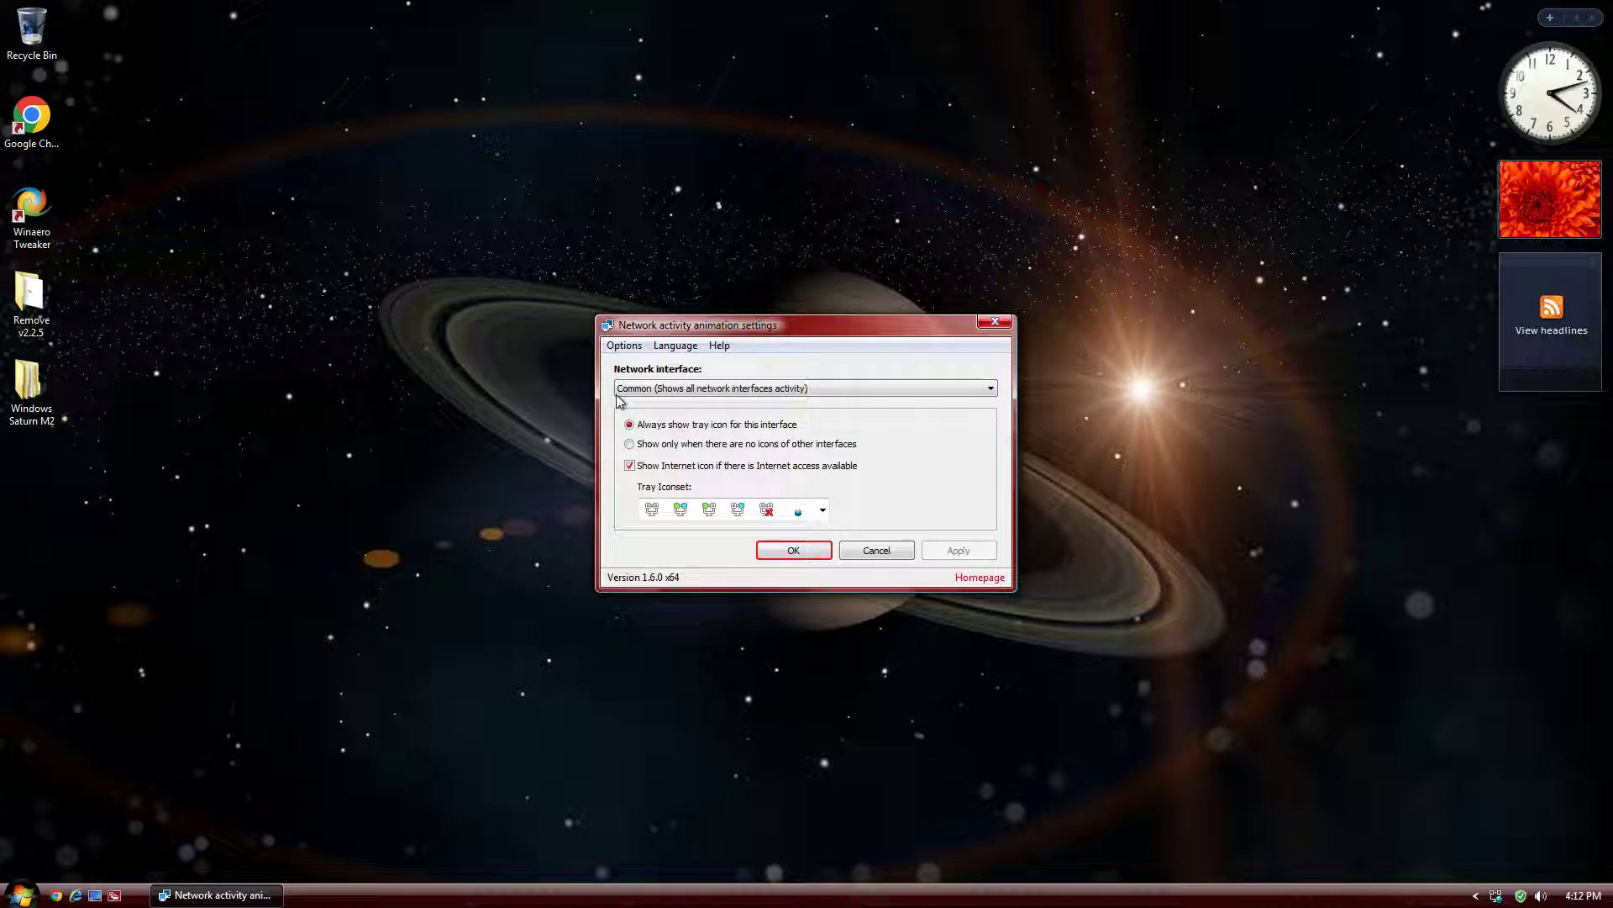
Select the Local Area Connection network interface and apply the red tray iconset to it
left_click(626, 389)
left_click(645, 425)
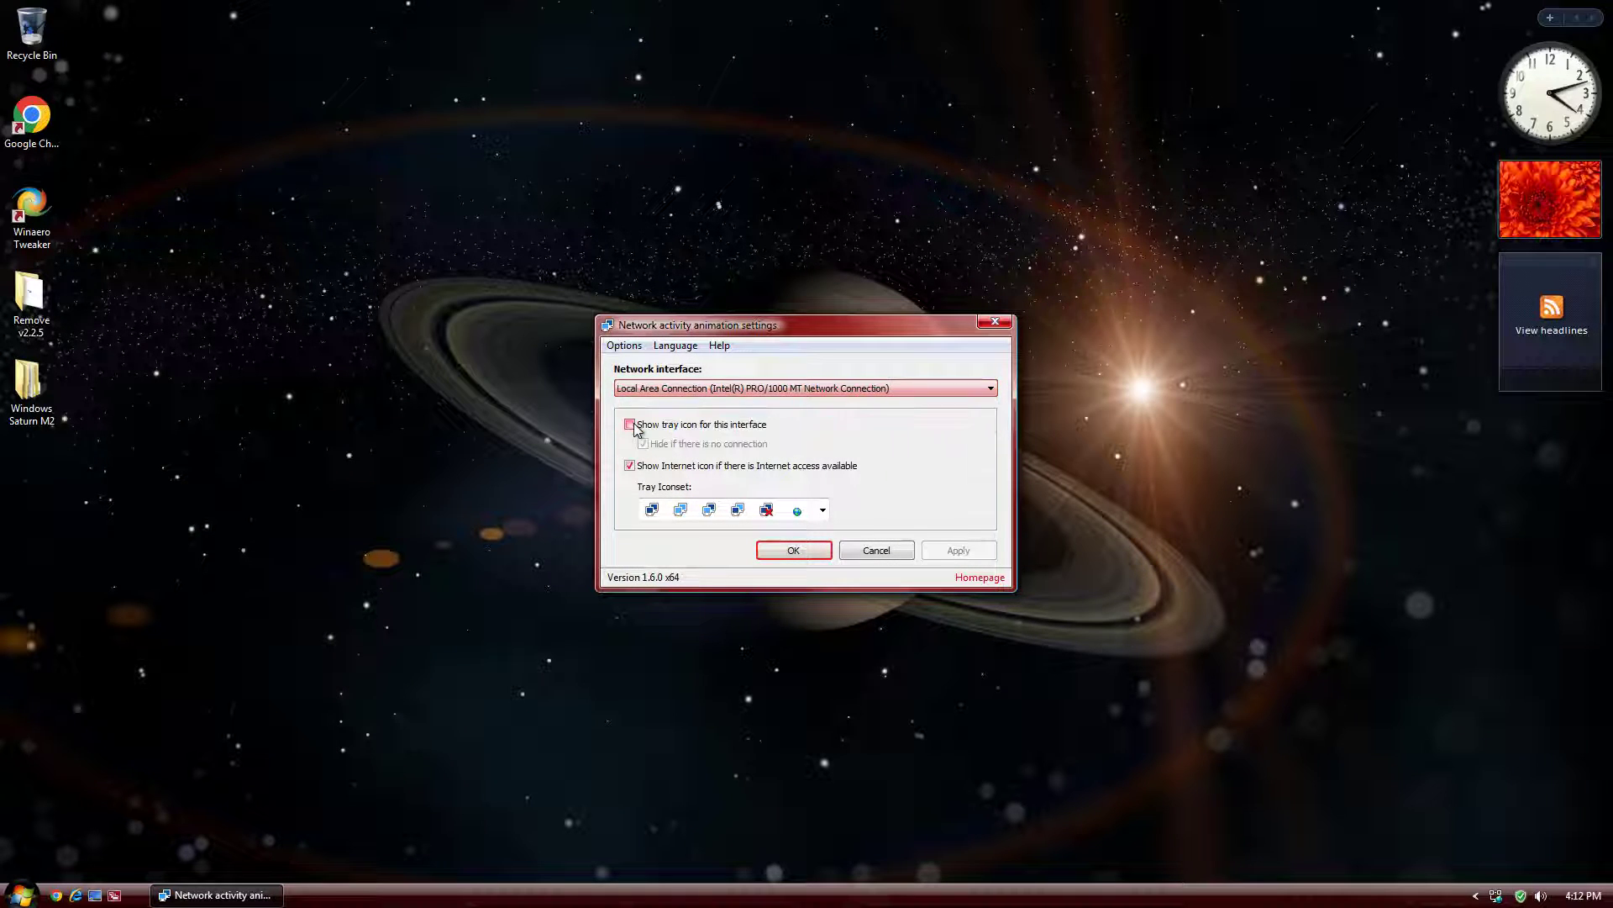
left_click(825, 512)
key("Down")
key("Down")
key("Down")
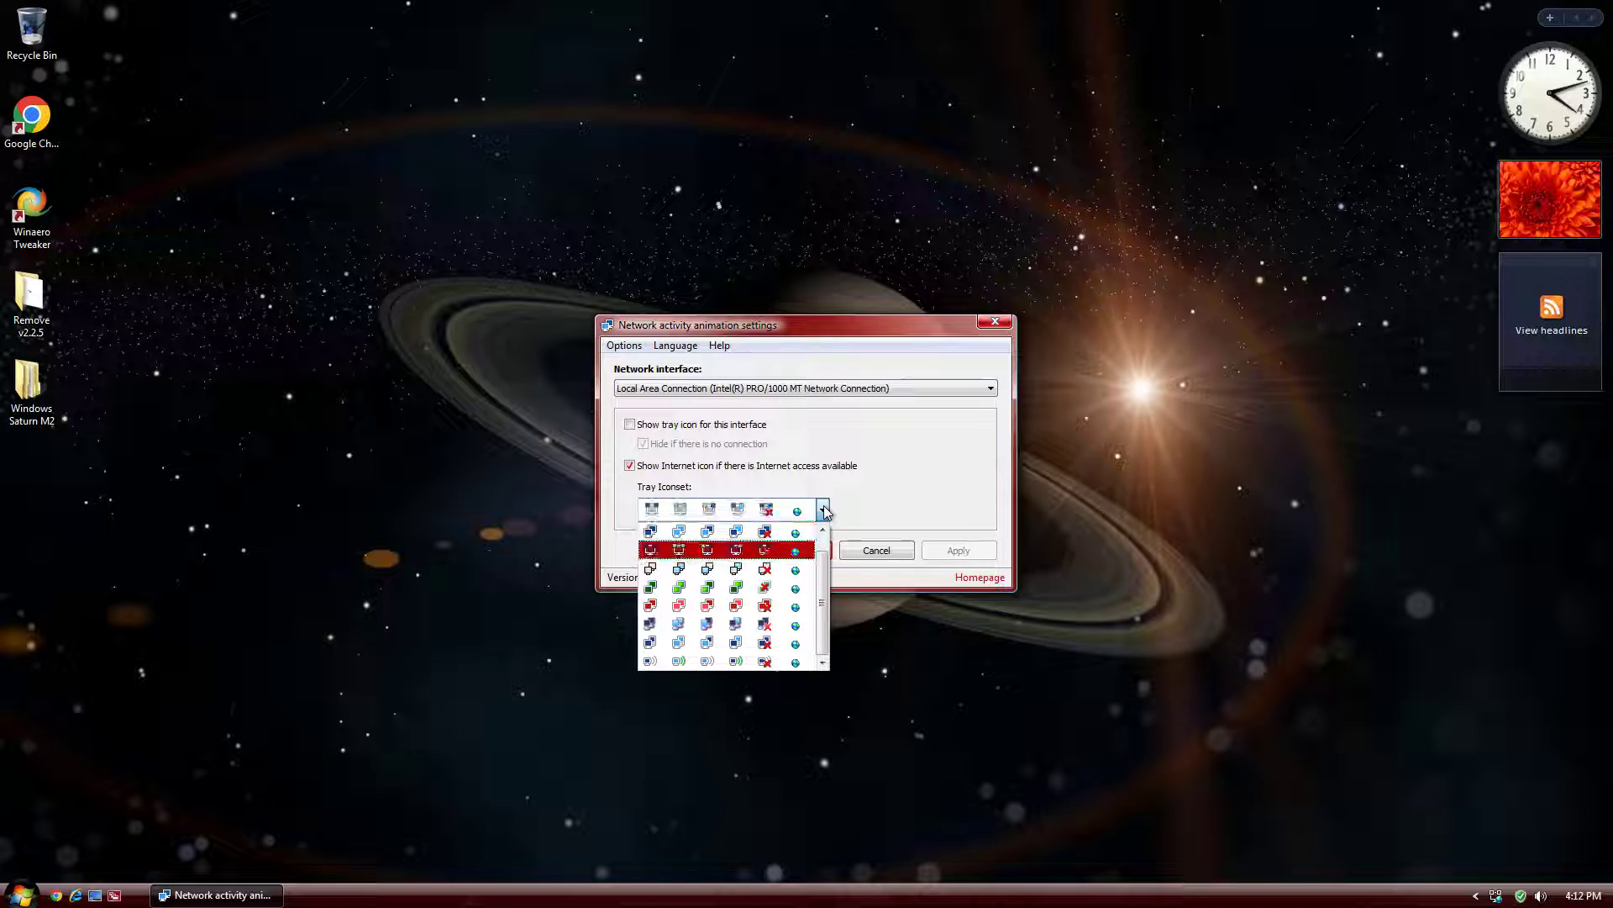
key("Return")
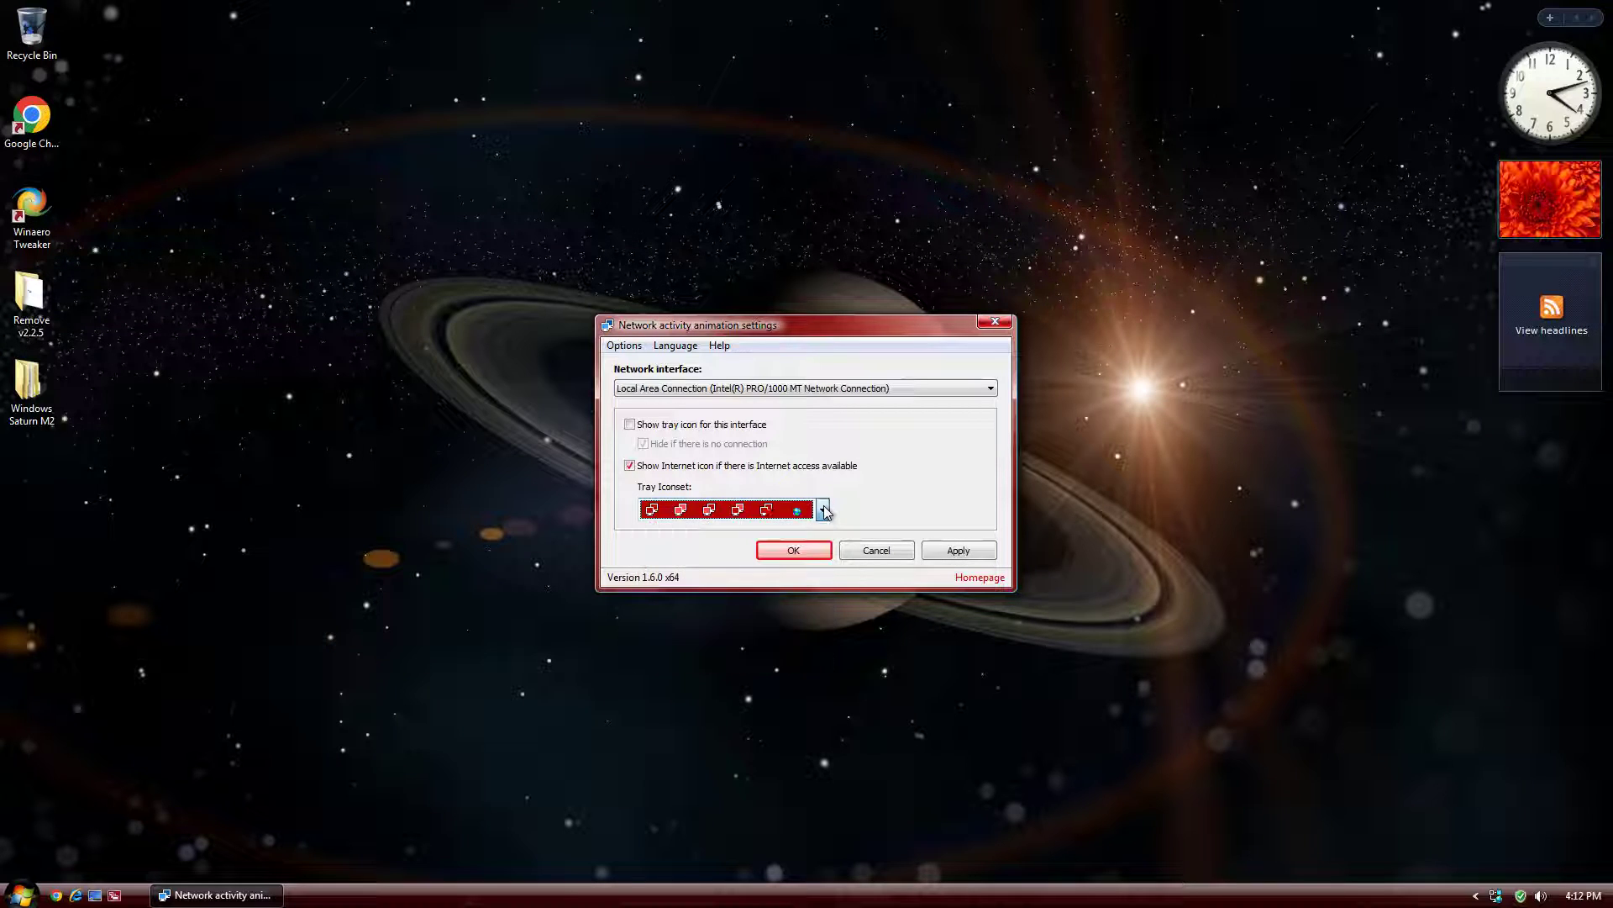
left_click(939, 550)
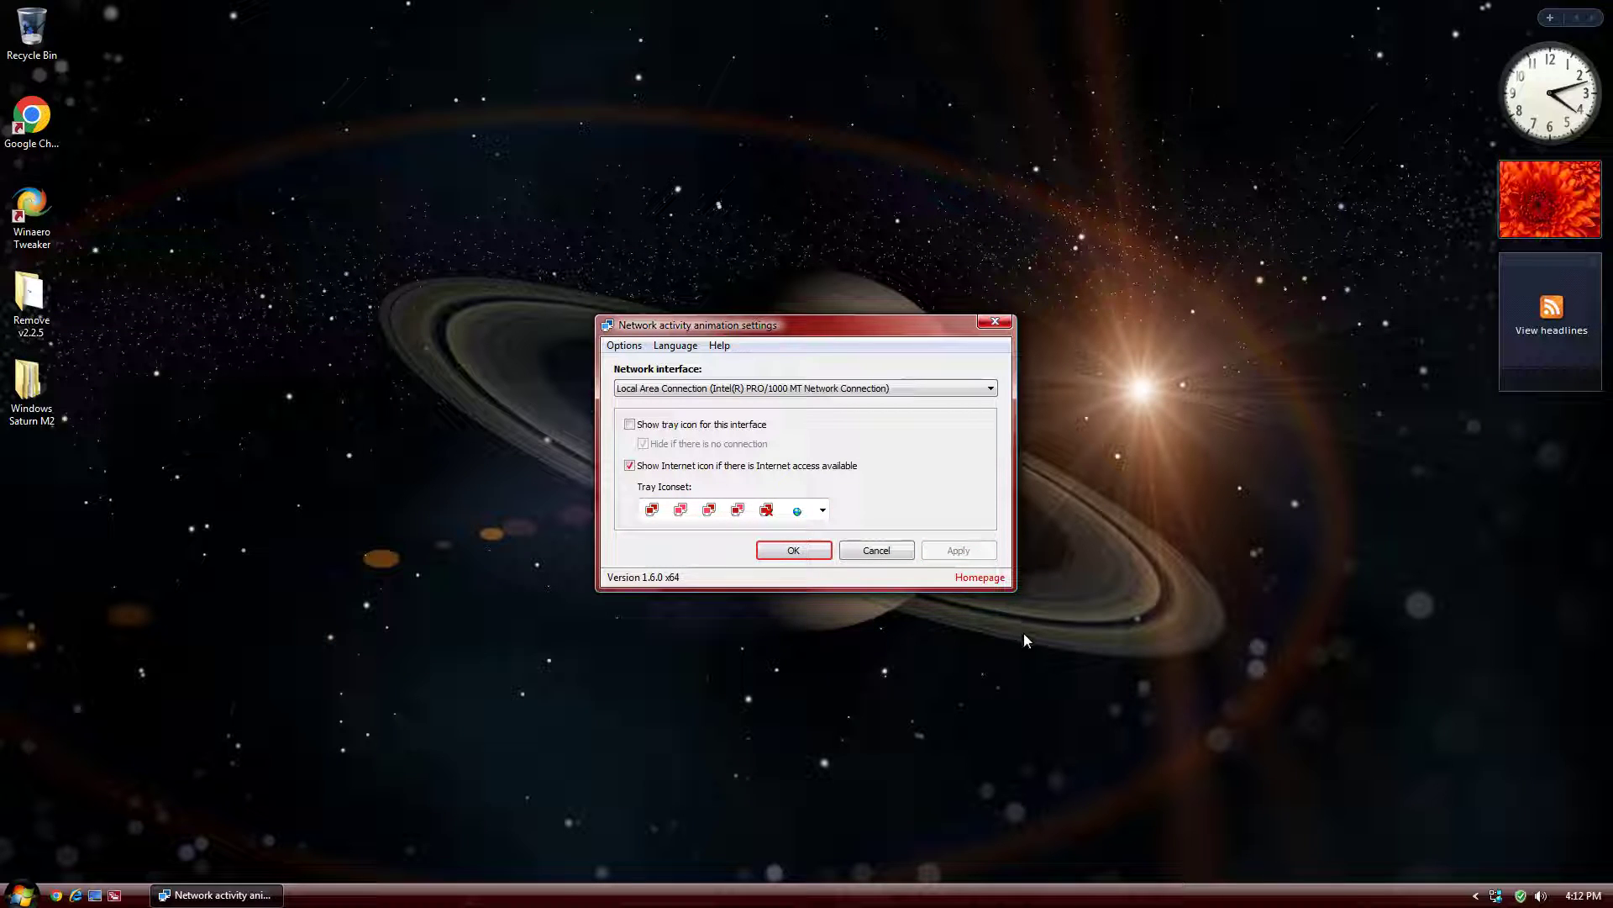
Turn on the tray icon for the Local Area Connection interface and apply the change
left_click(1501, 898)
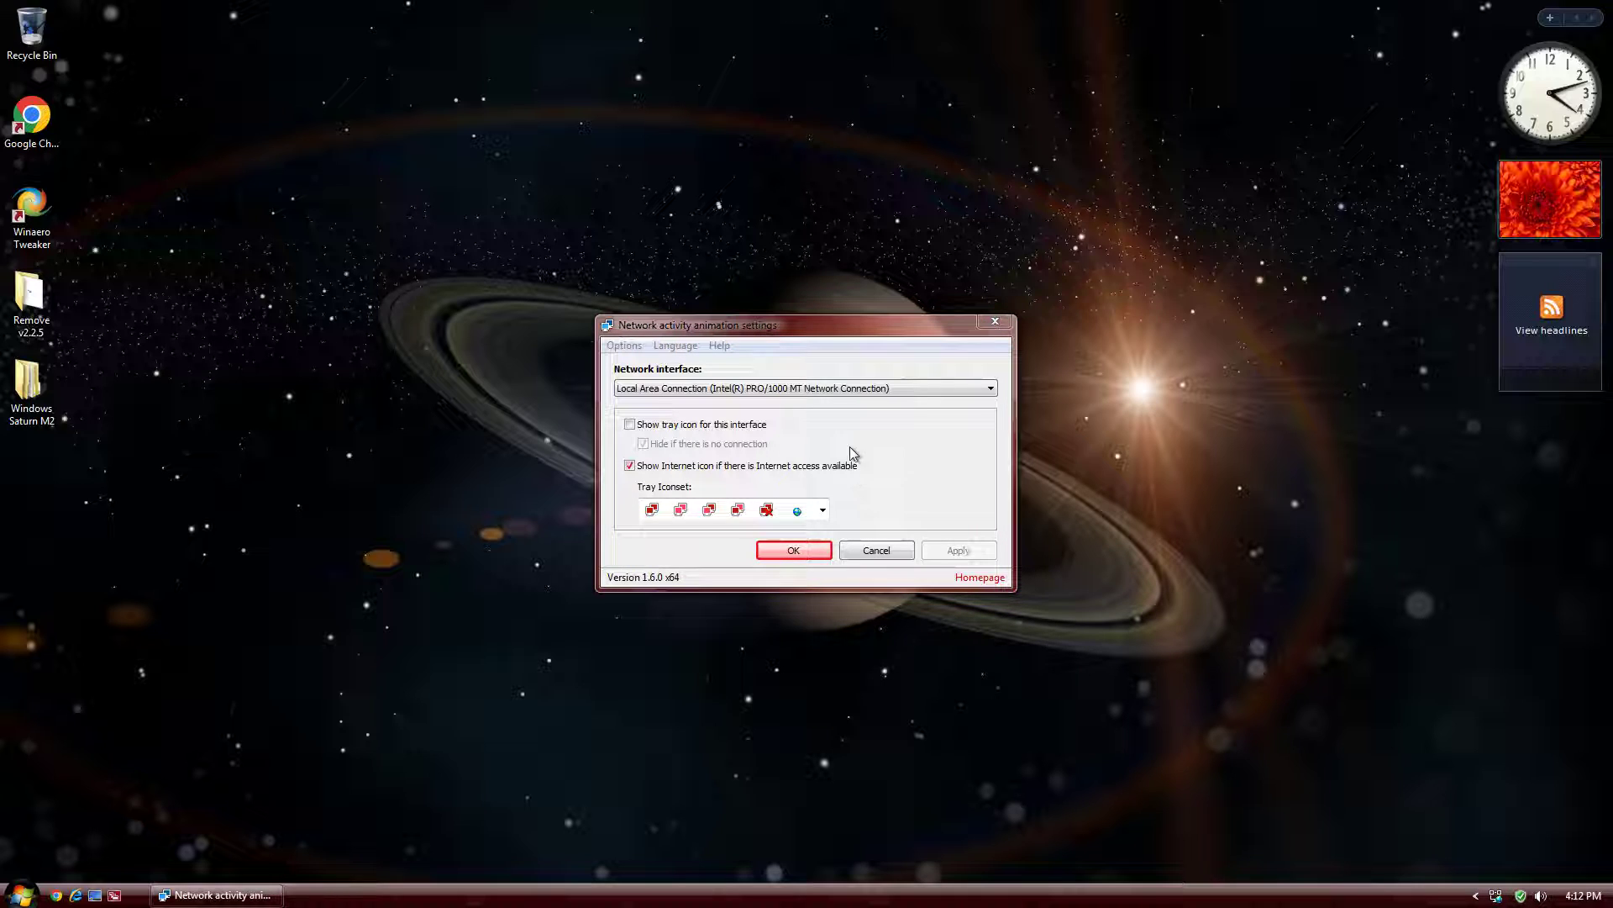
left_click(771, 425)
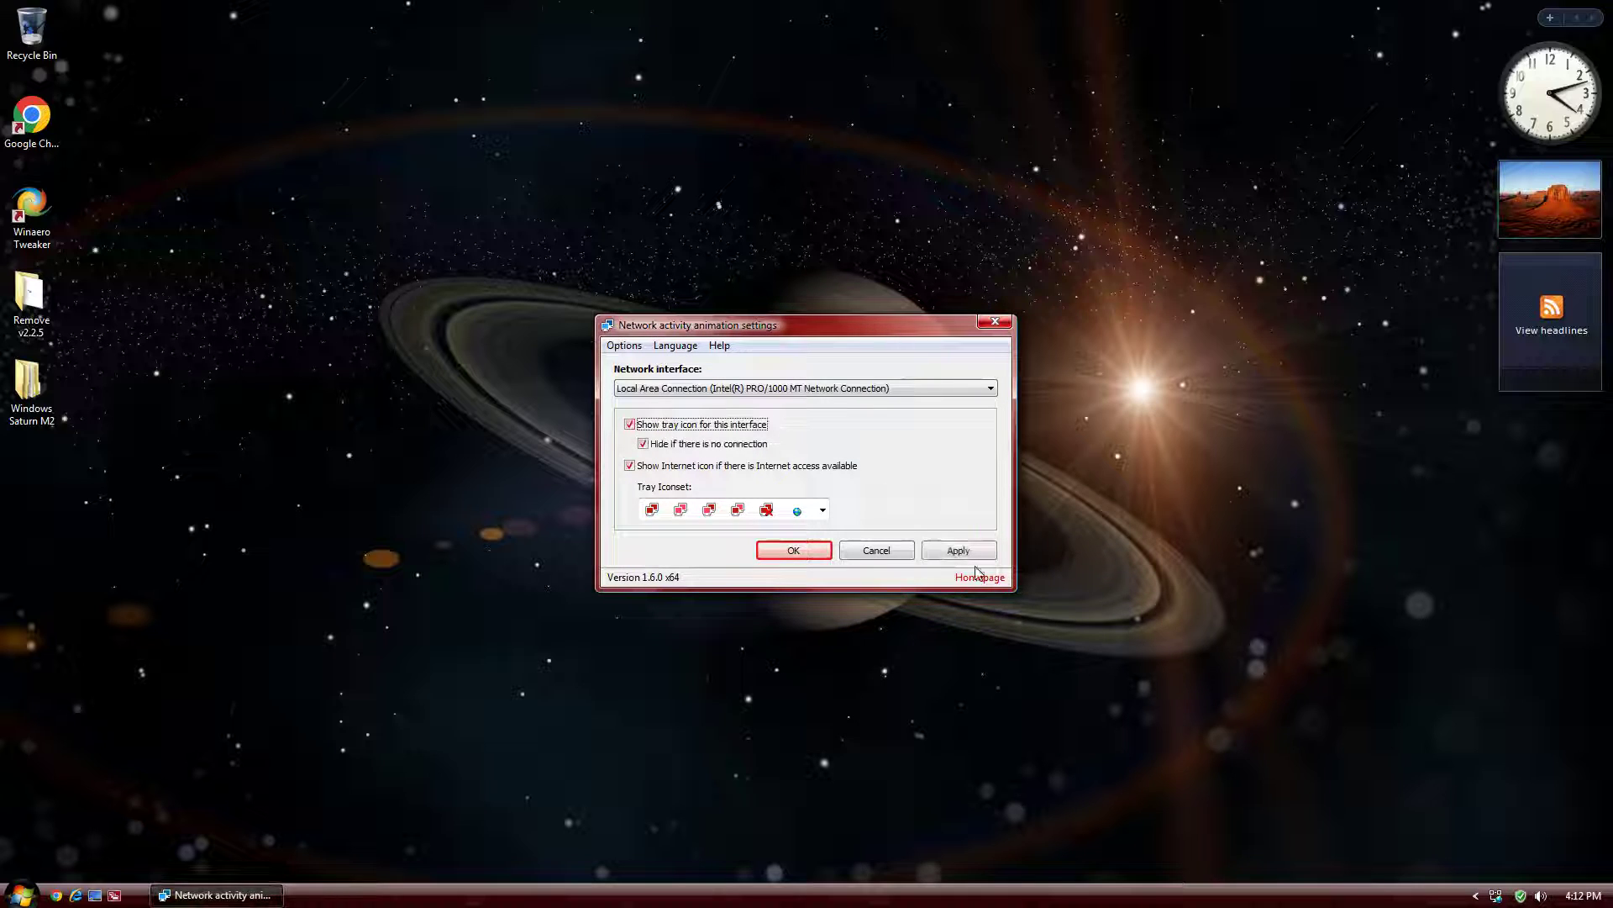
left_click(959, 549)
Select the Common network interface and apply the red tray iconset to it
left_click(815, 393)
left_click(813, 403)
left_click(823, 510)
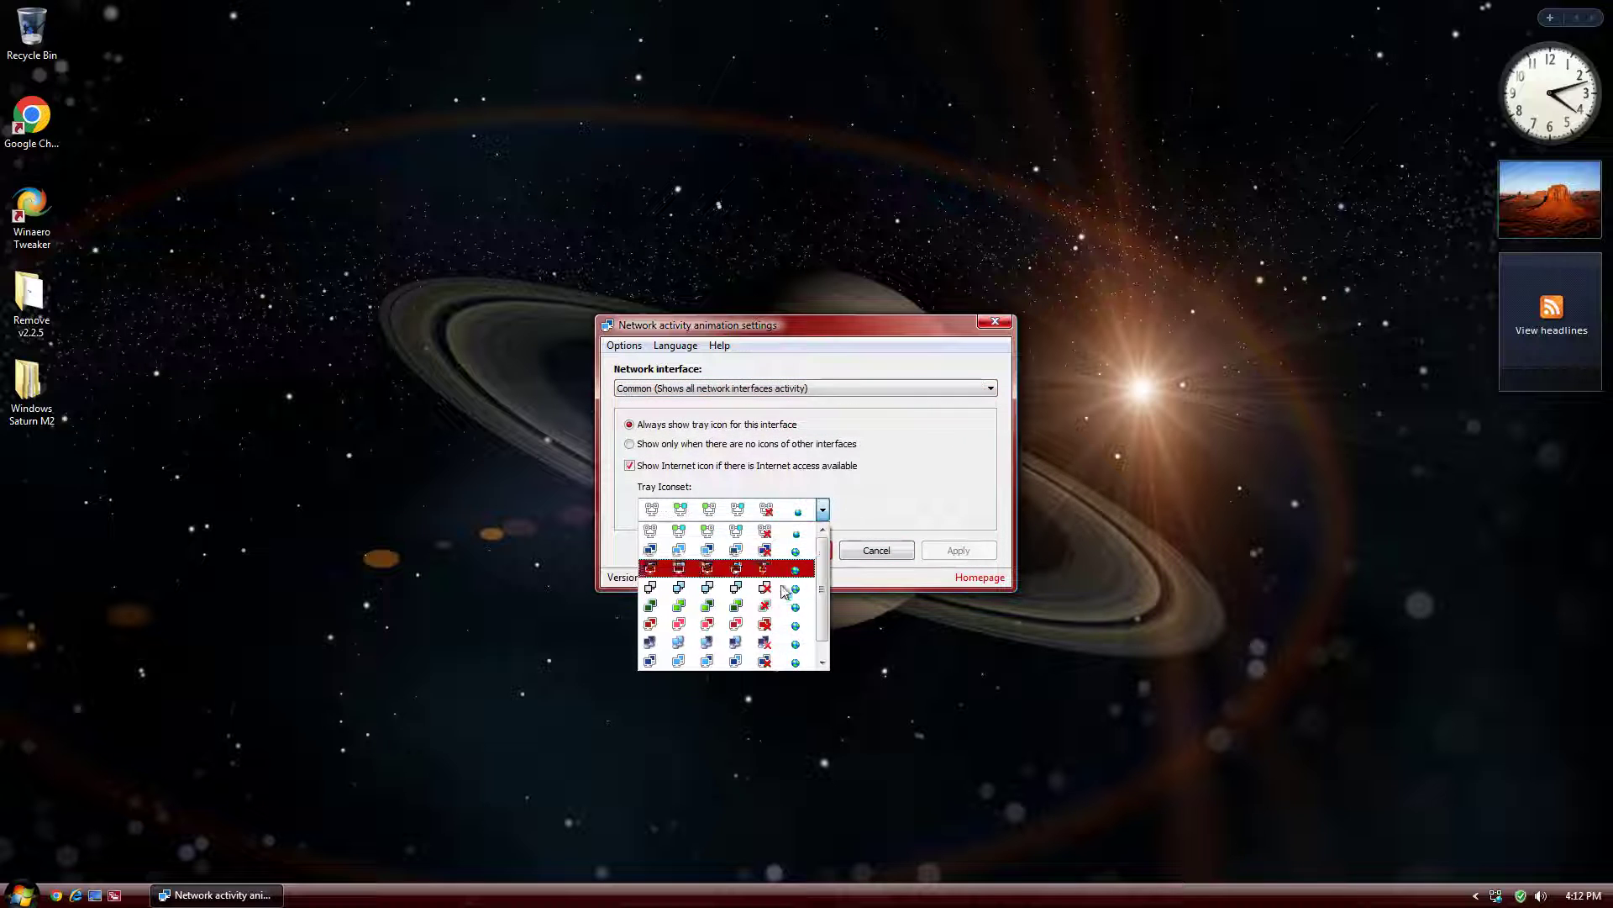
left_click(753, 624)
left_click(958, 549)
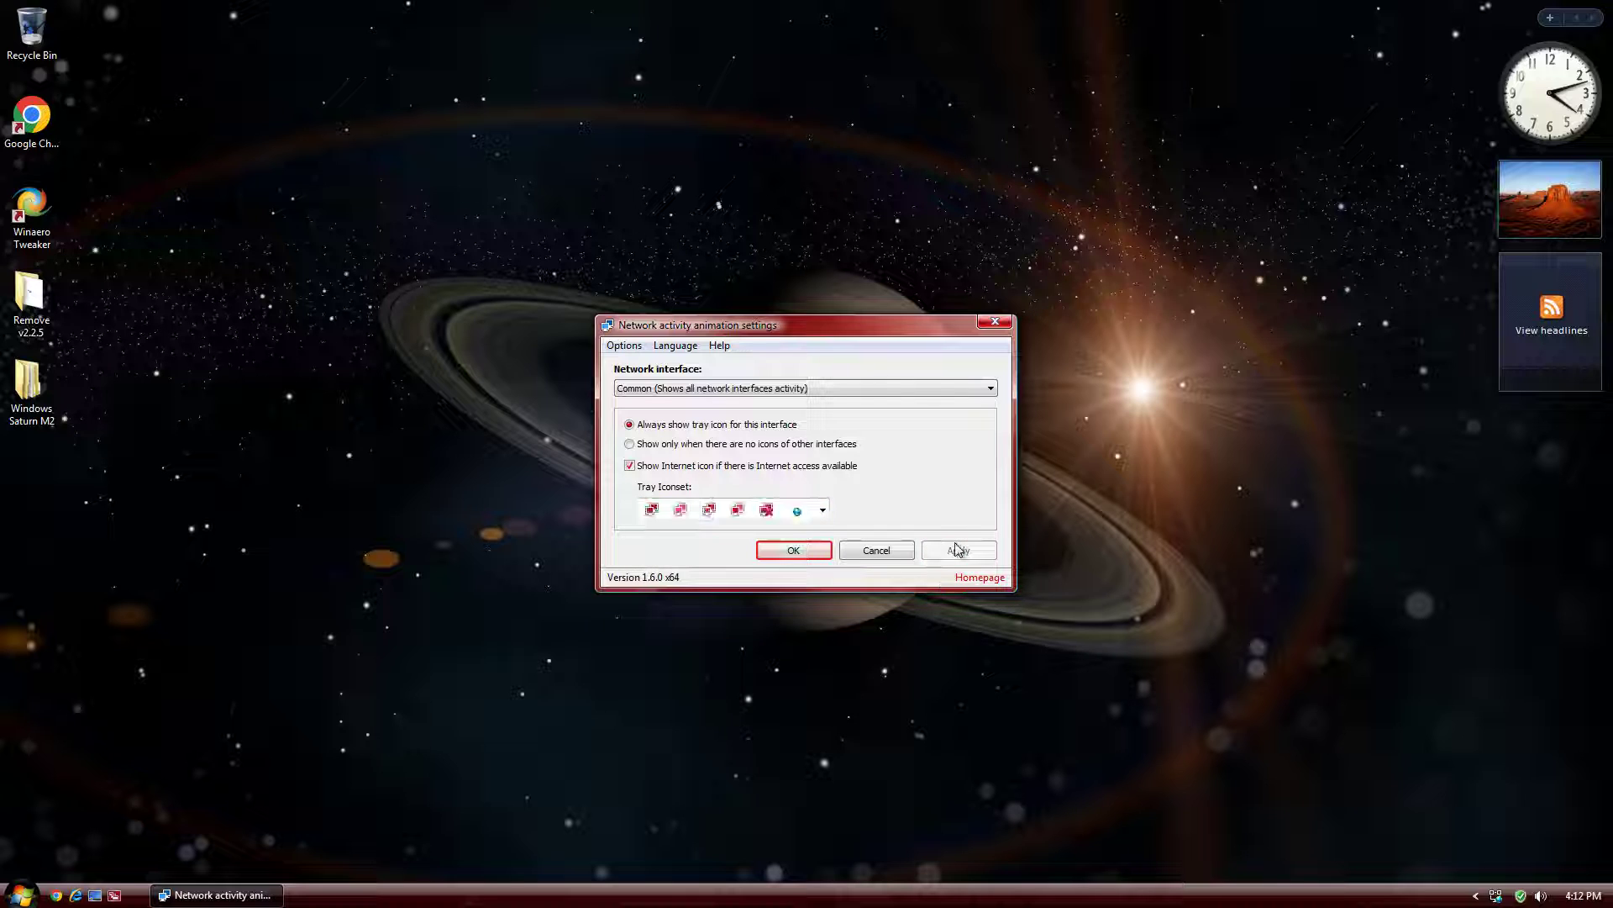
Move one red NetAnimate network icon out of the hidden icons into the visible notification area
left_click(1501, 898)
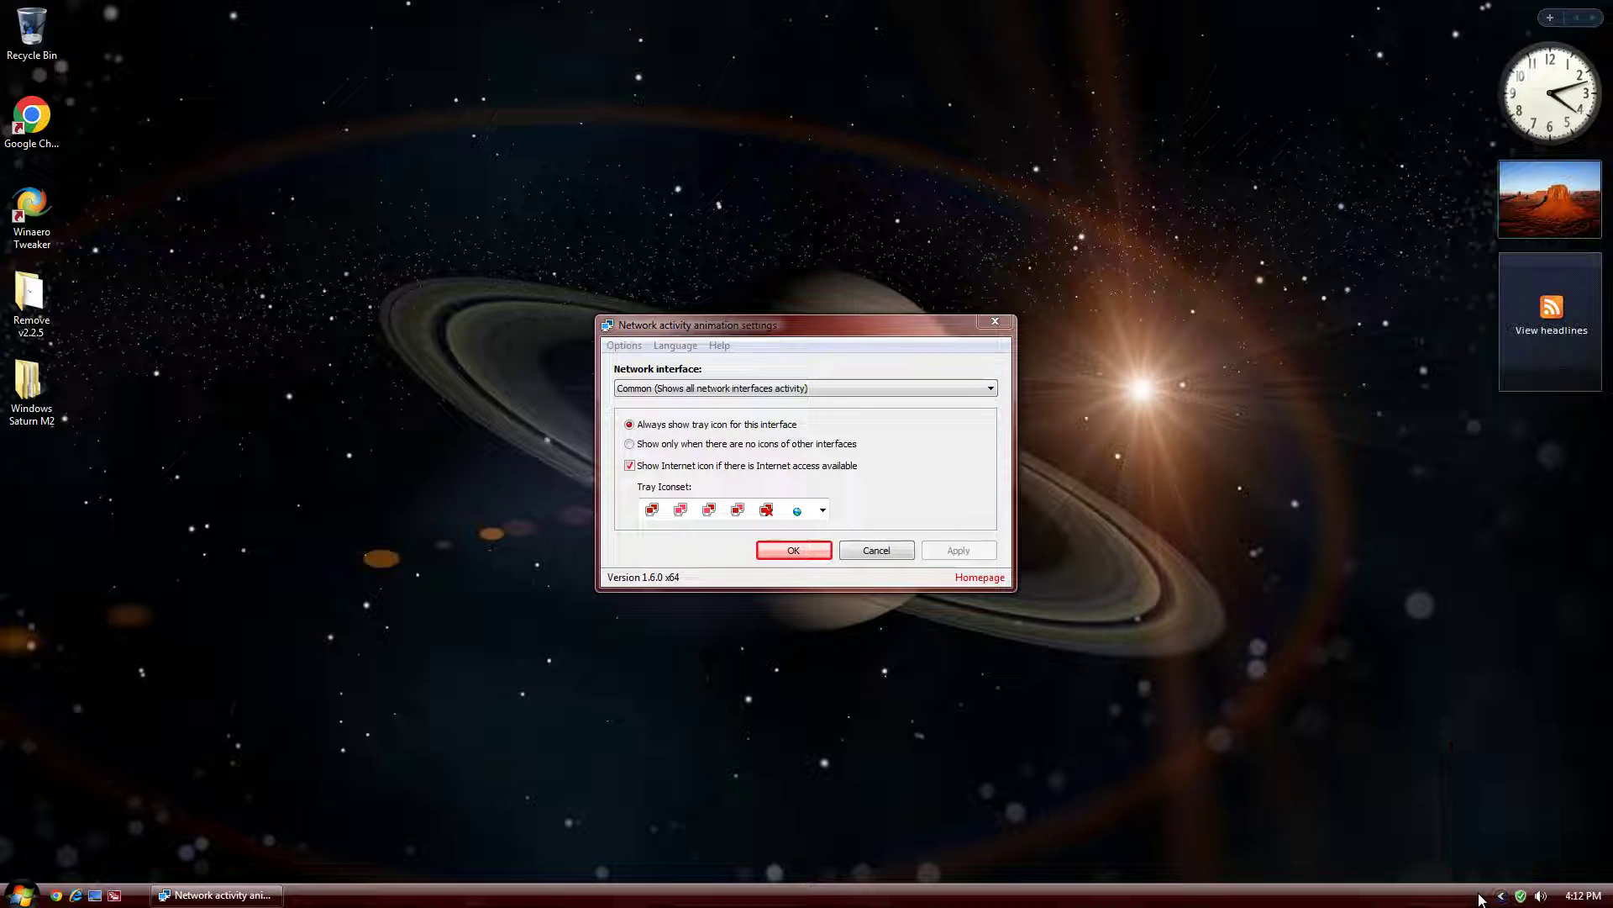
left_click(1500, 897)
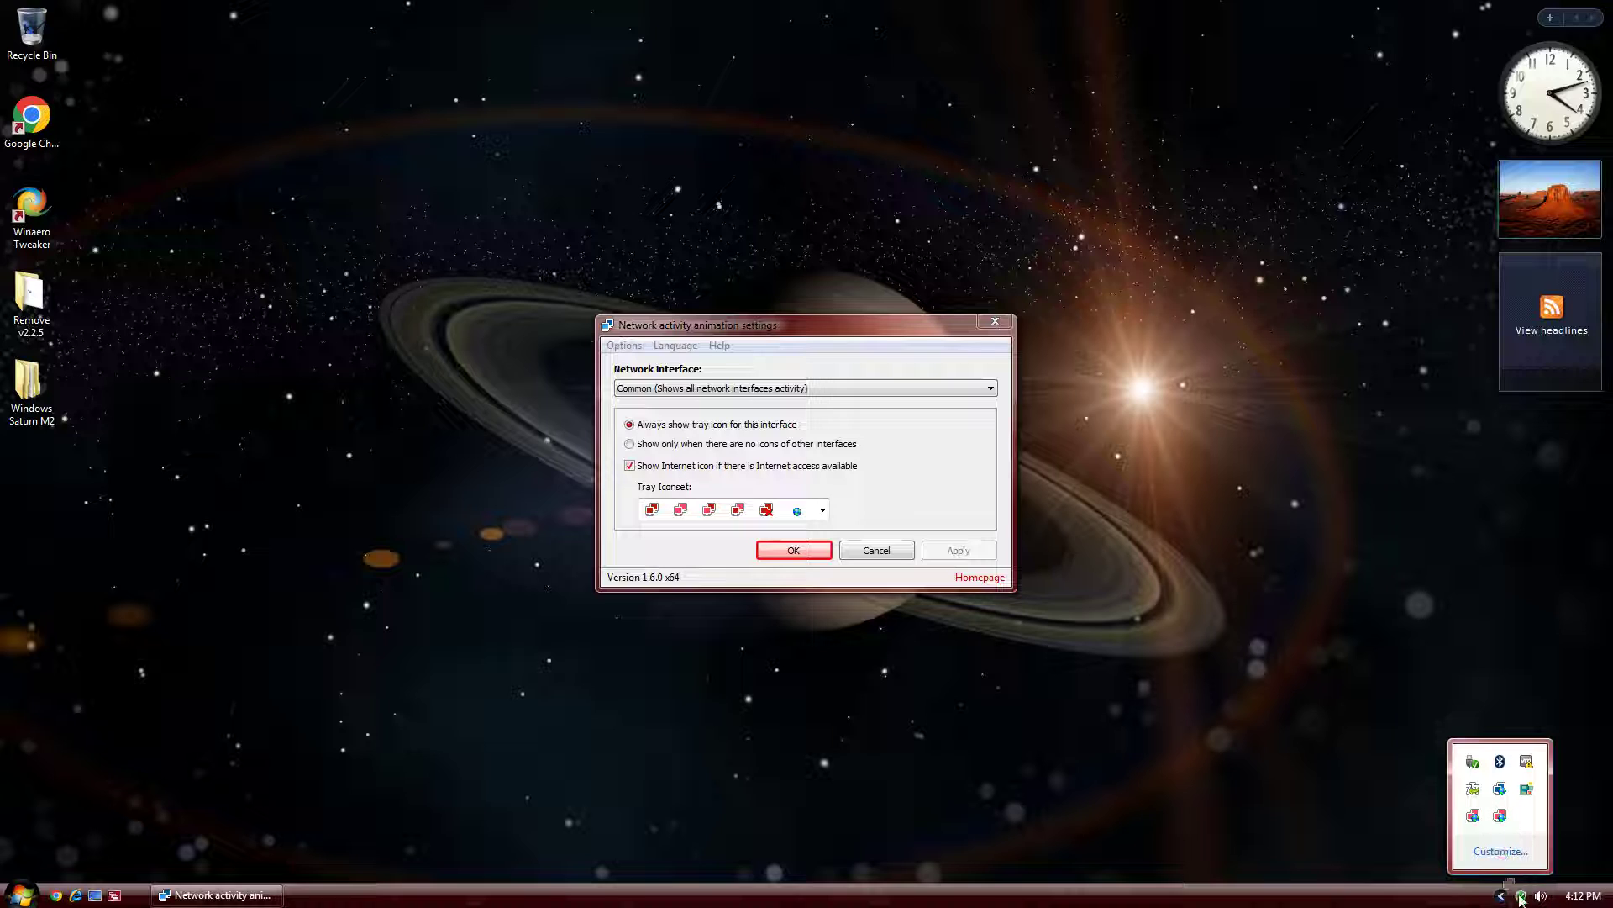
left_click_drag(1532, 902, 1529, 899)
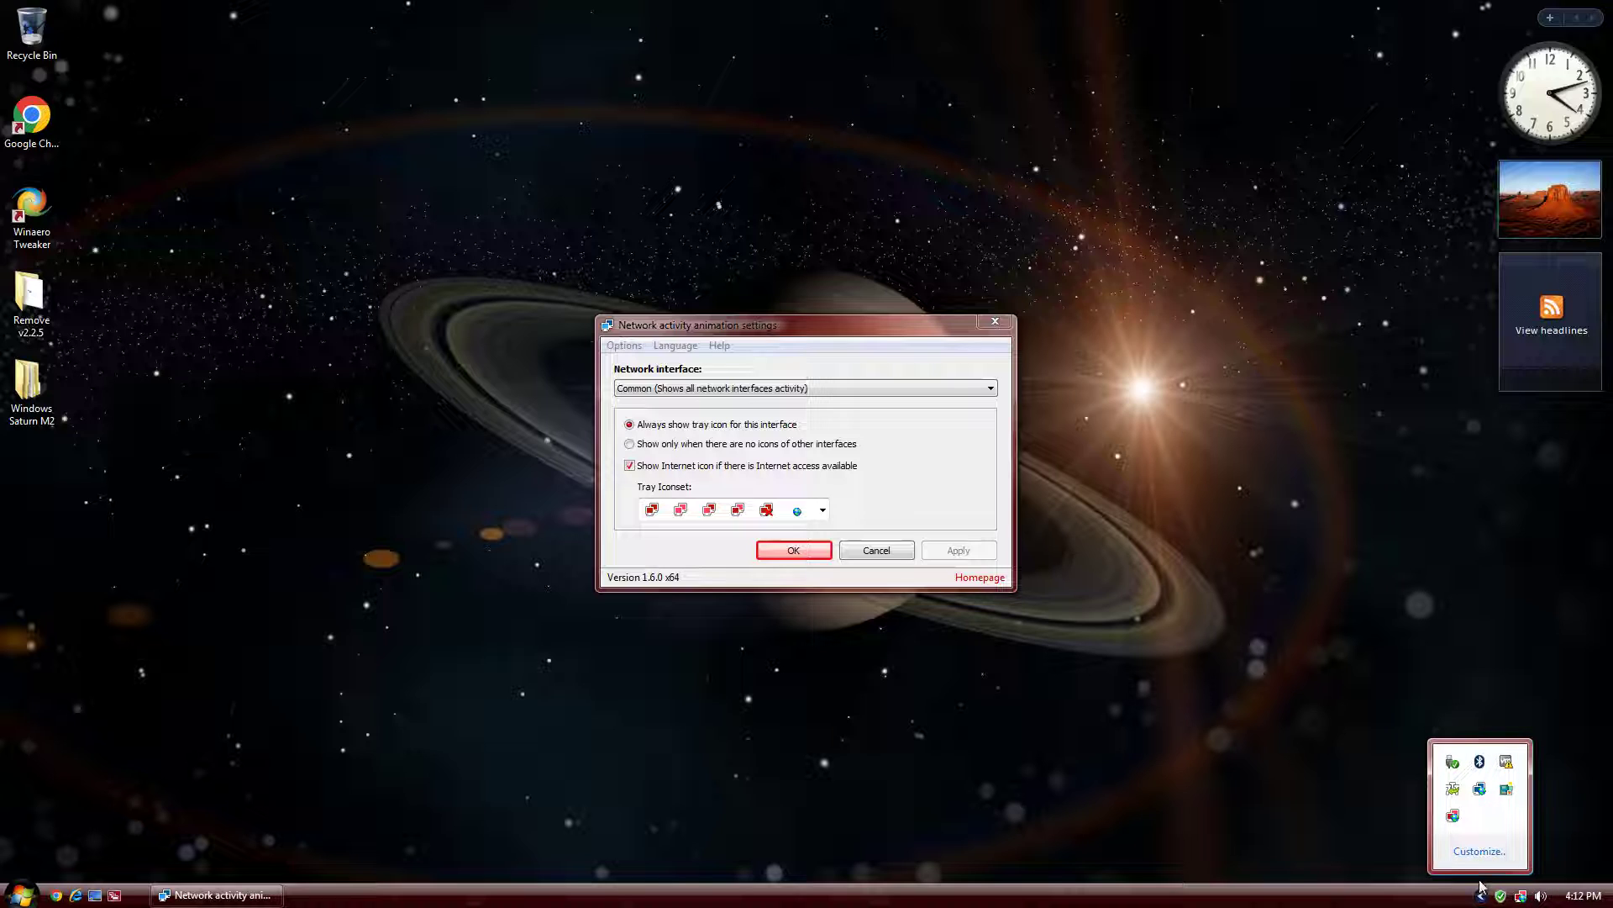
Exit NetAnimate from its hidden tray icon, start it again and accept its settings
right_click(1451, 814)
left_click(1438, 805)
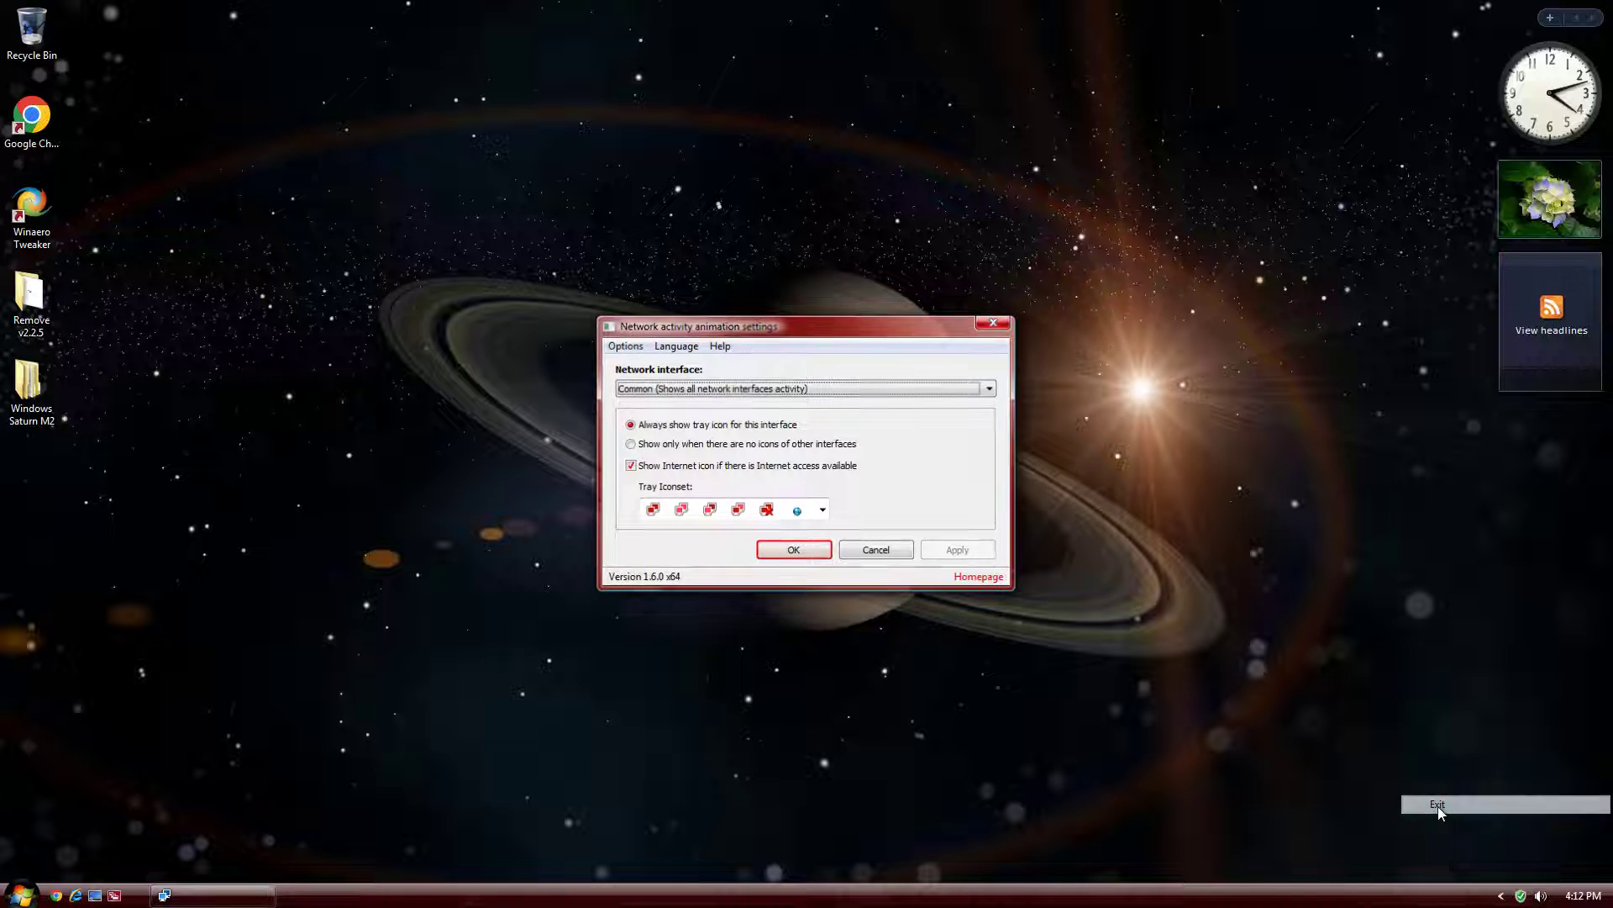
left_click(19, 894)
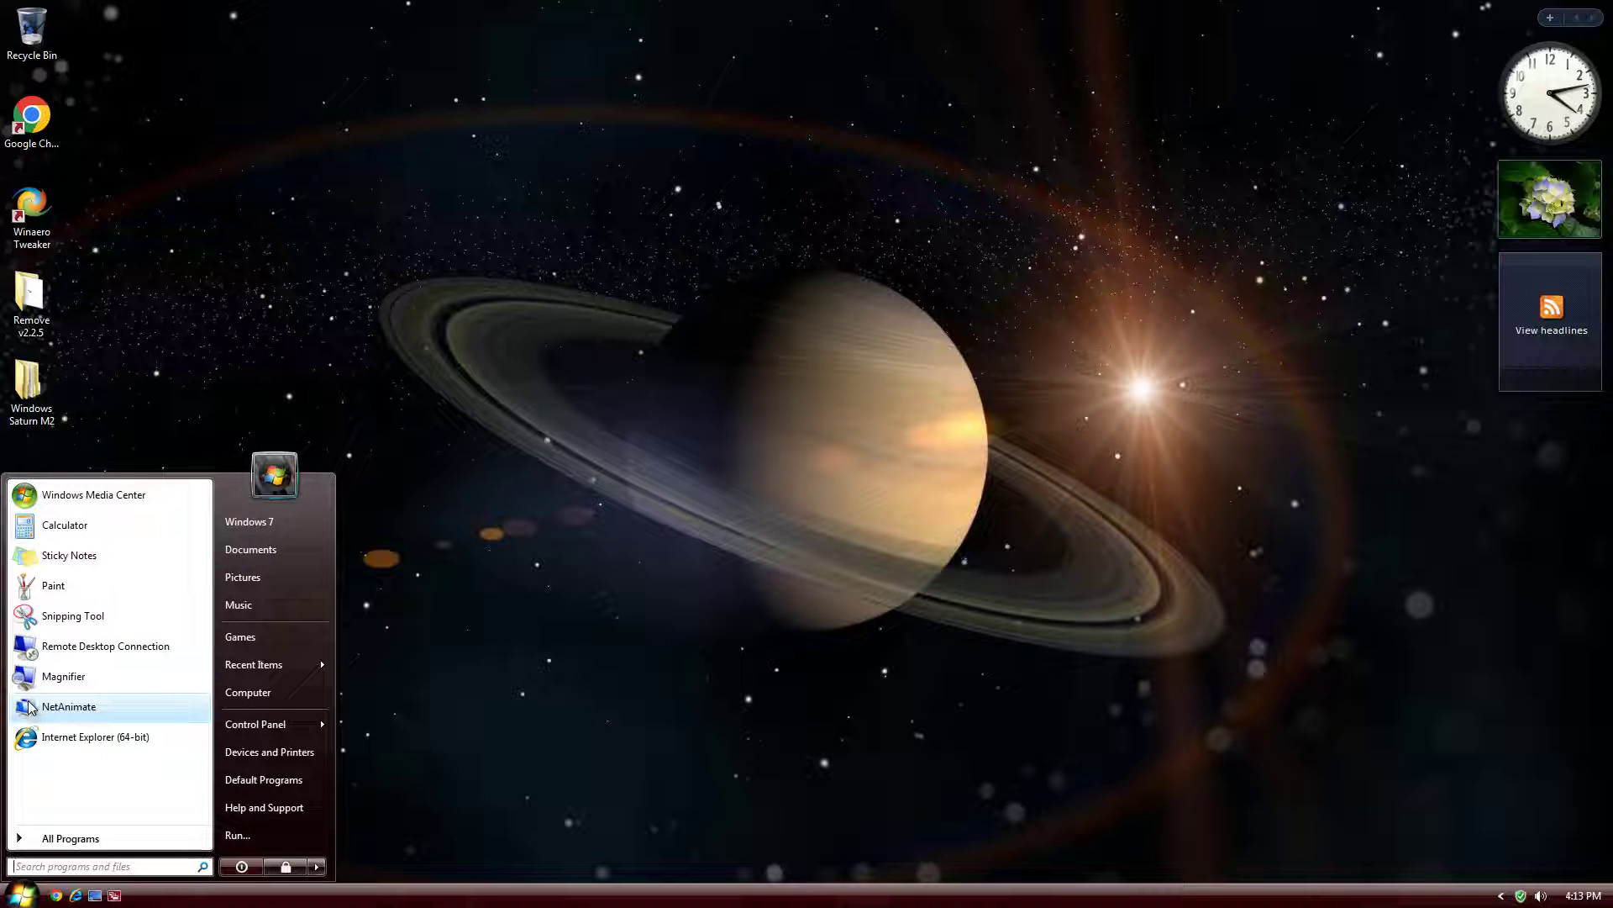
left_click(69, 706)
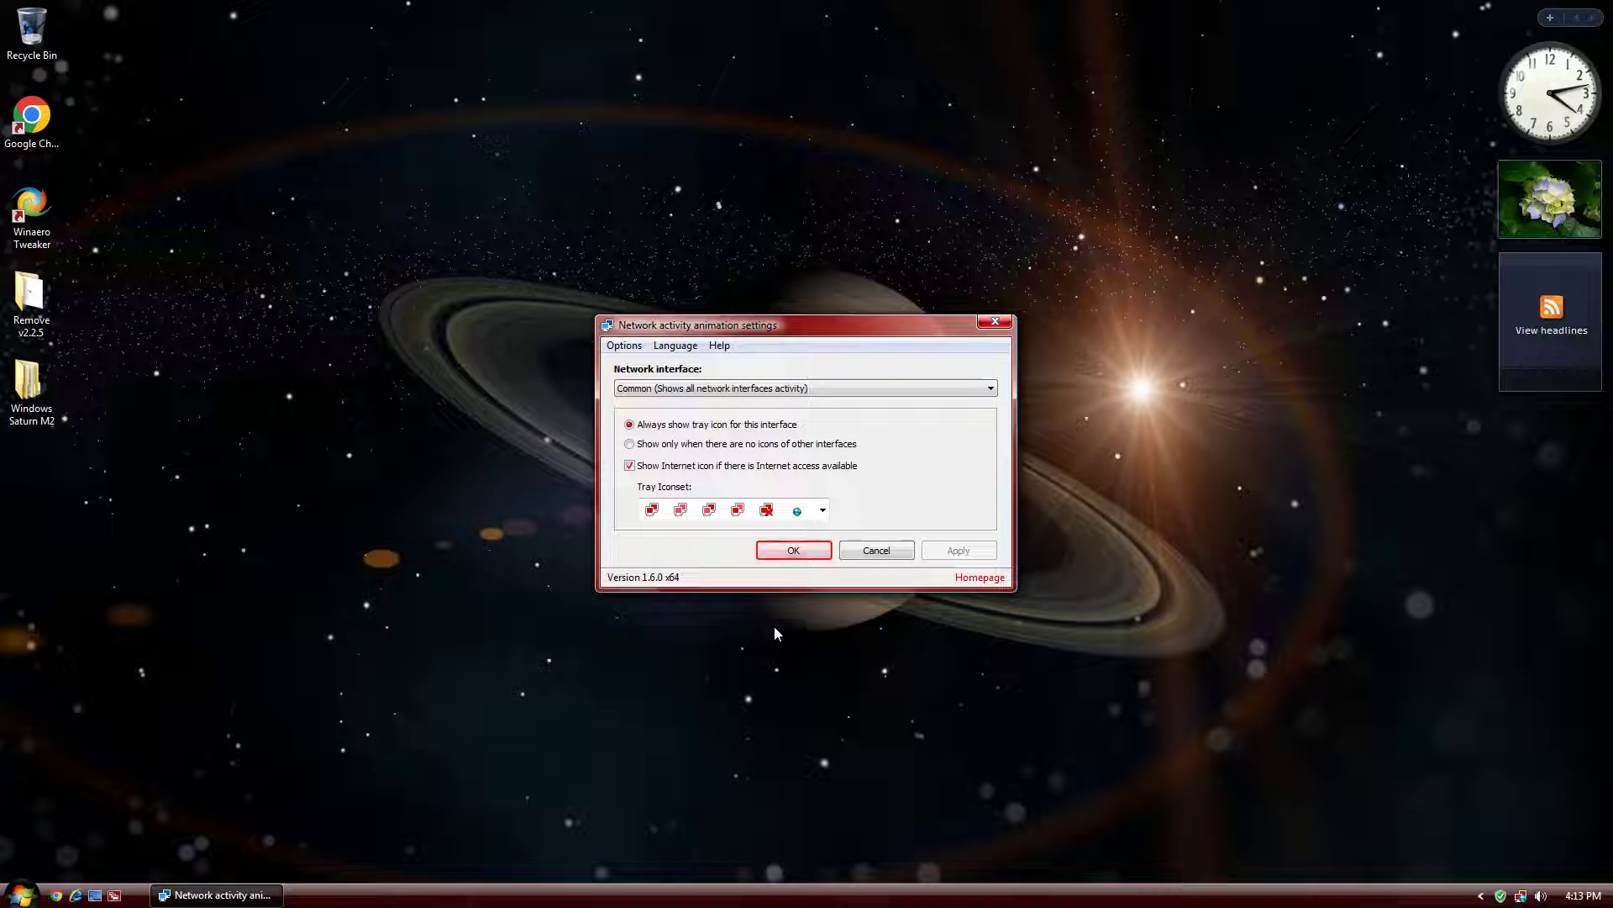
left_click(782, 553)
Start Task Manager and examine its Services, Performance, Networking, Users, Processes and Applications pages
right_click(899, 894)
left_click(930, 852)
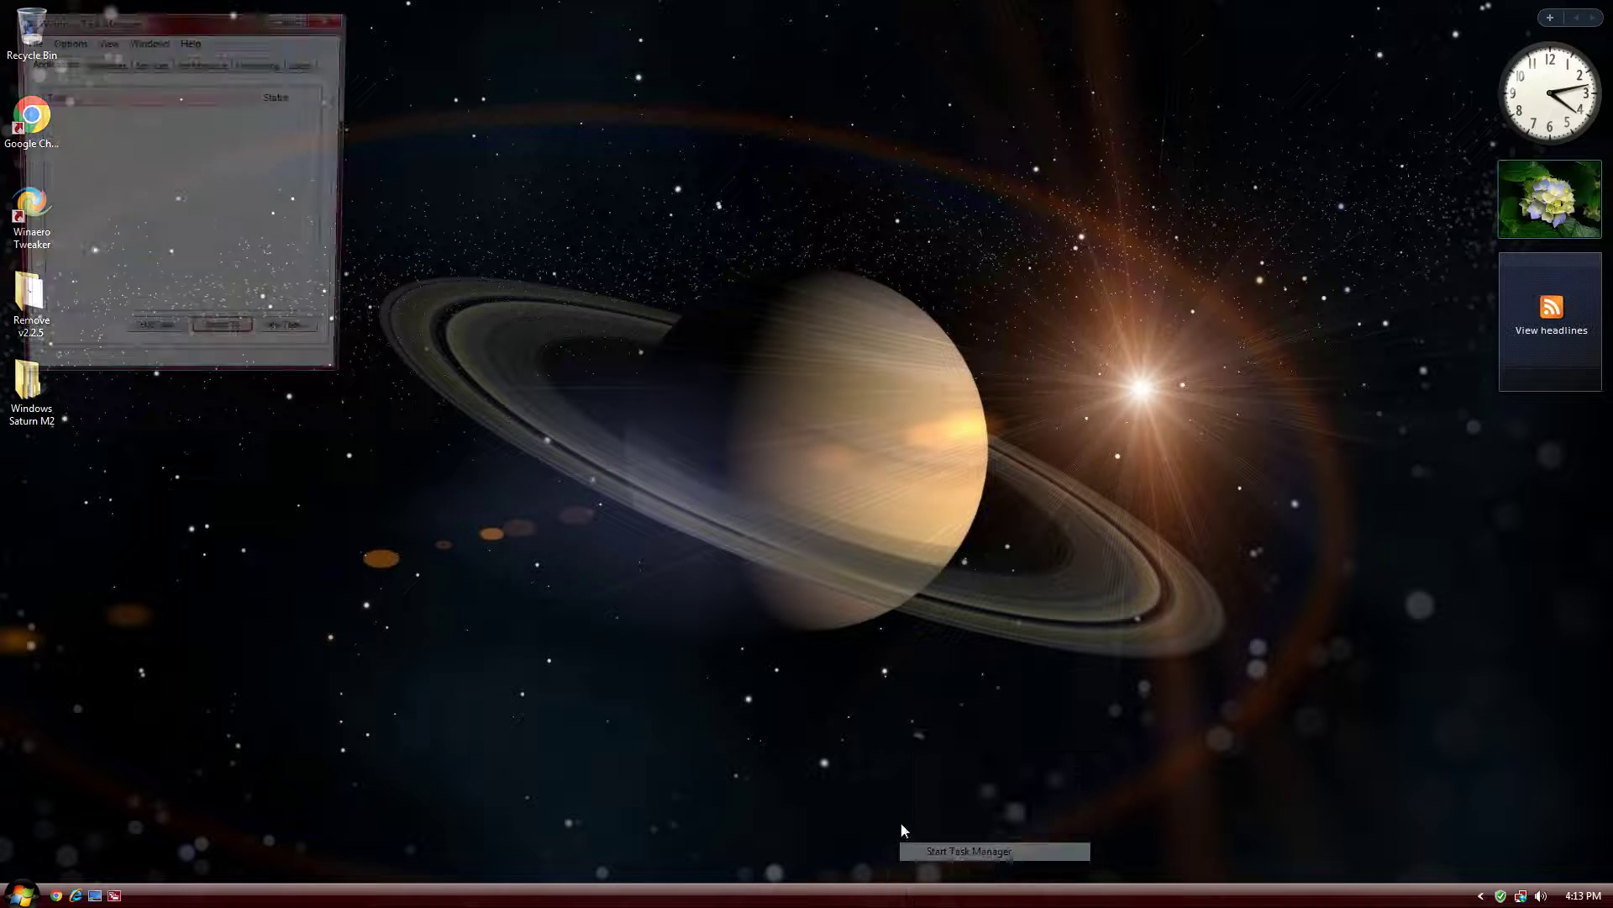
left_click(171, 66)
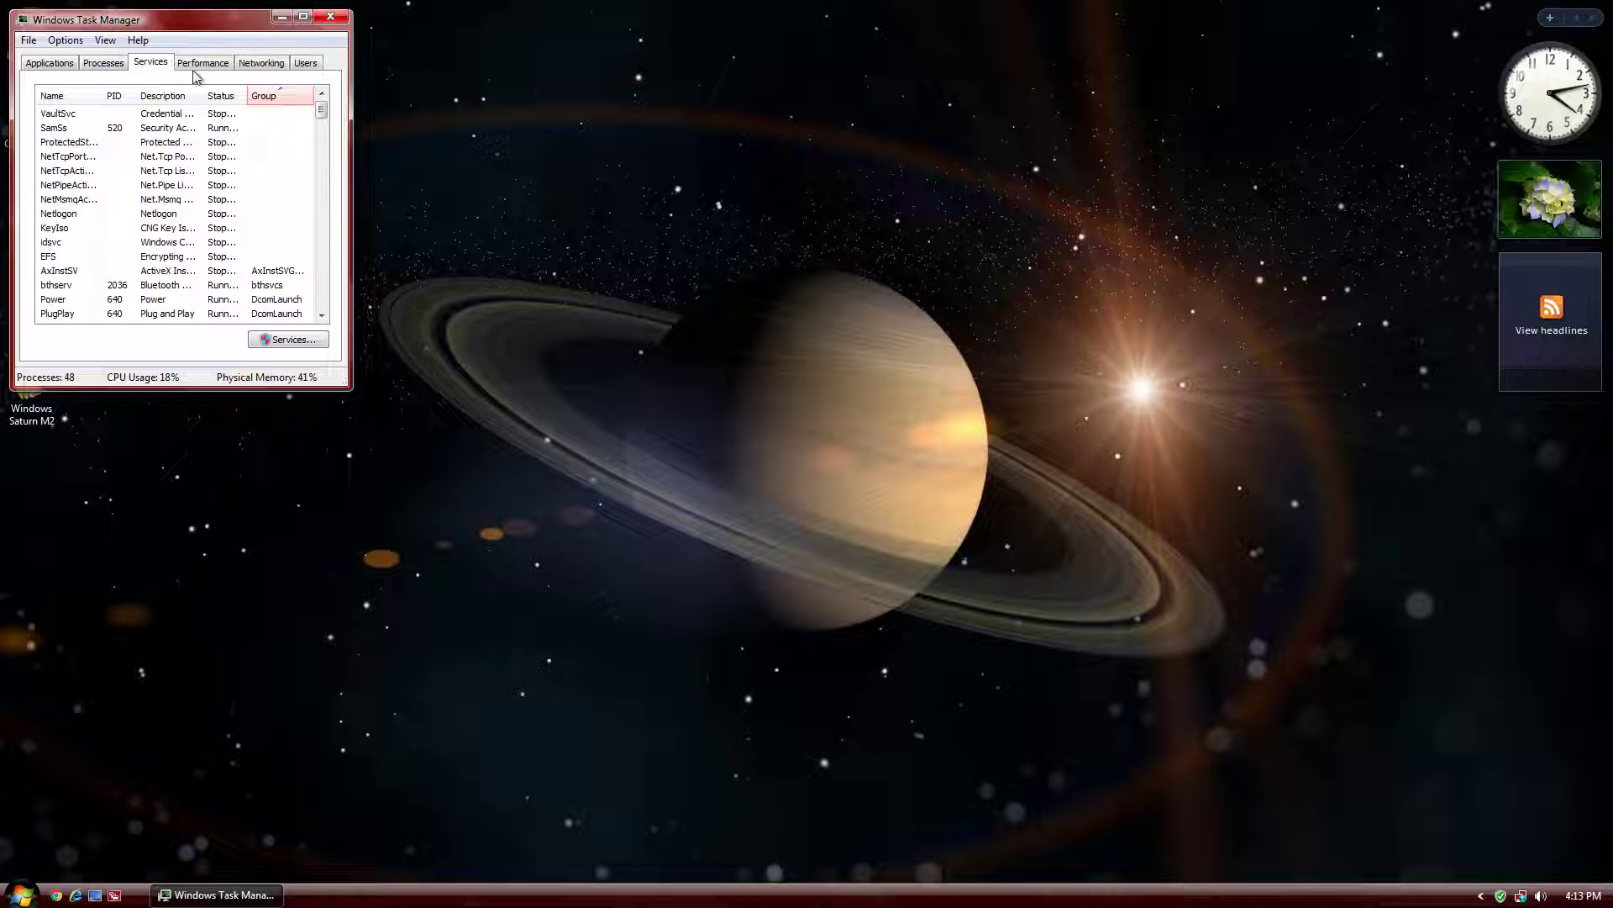
left_click(201, 67)
left_click(259, 66)
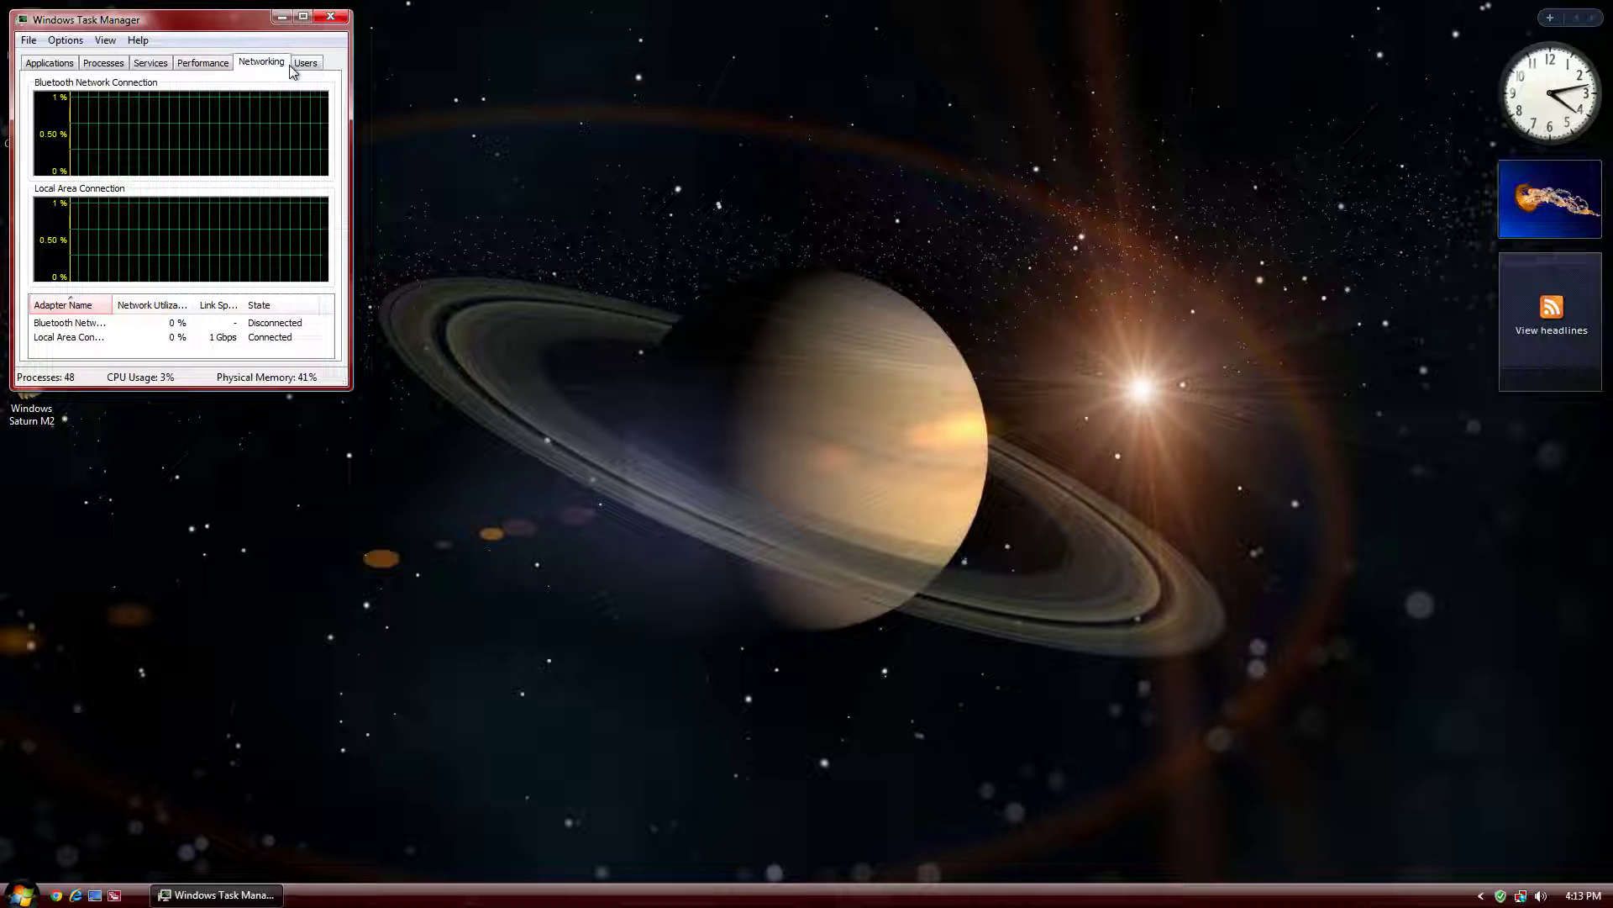
left_click(304, 66)
left_click_drag(231, 32, 440, 245)
left_click(359, 277)
left_click(312, 277)
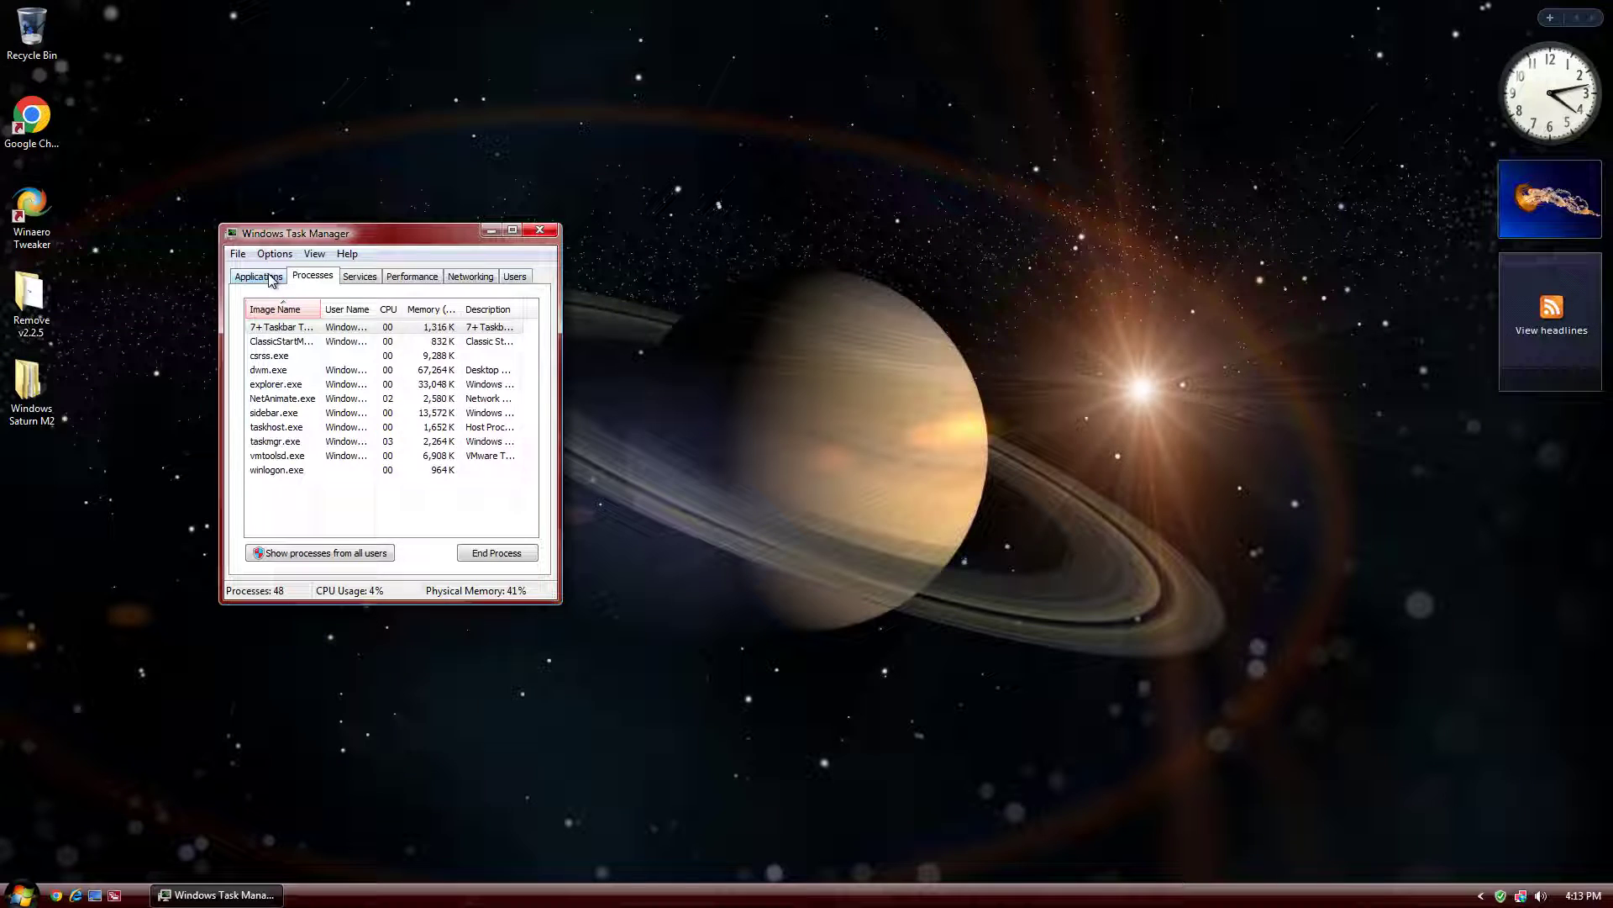
left_click(271, 278)
View the branding in Task Manager's About dialog, and close both windows
left_click(400, 254)
left_click(420, 300)
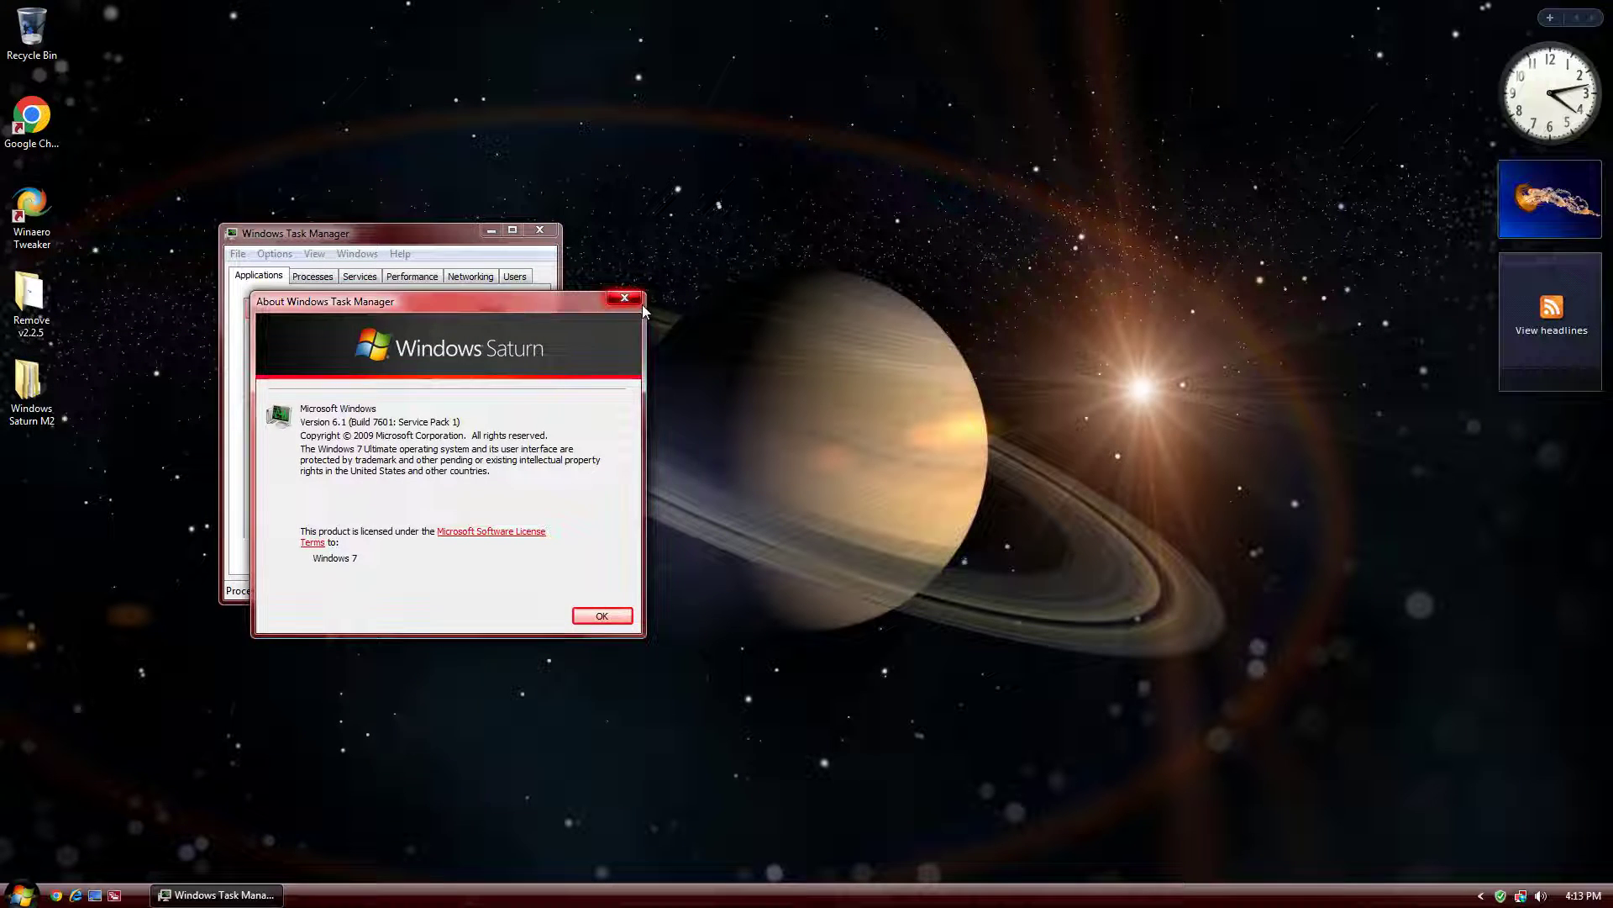
left_click(641, 303)
left_click(539, 229)
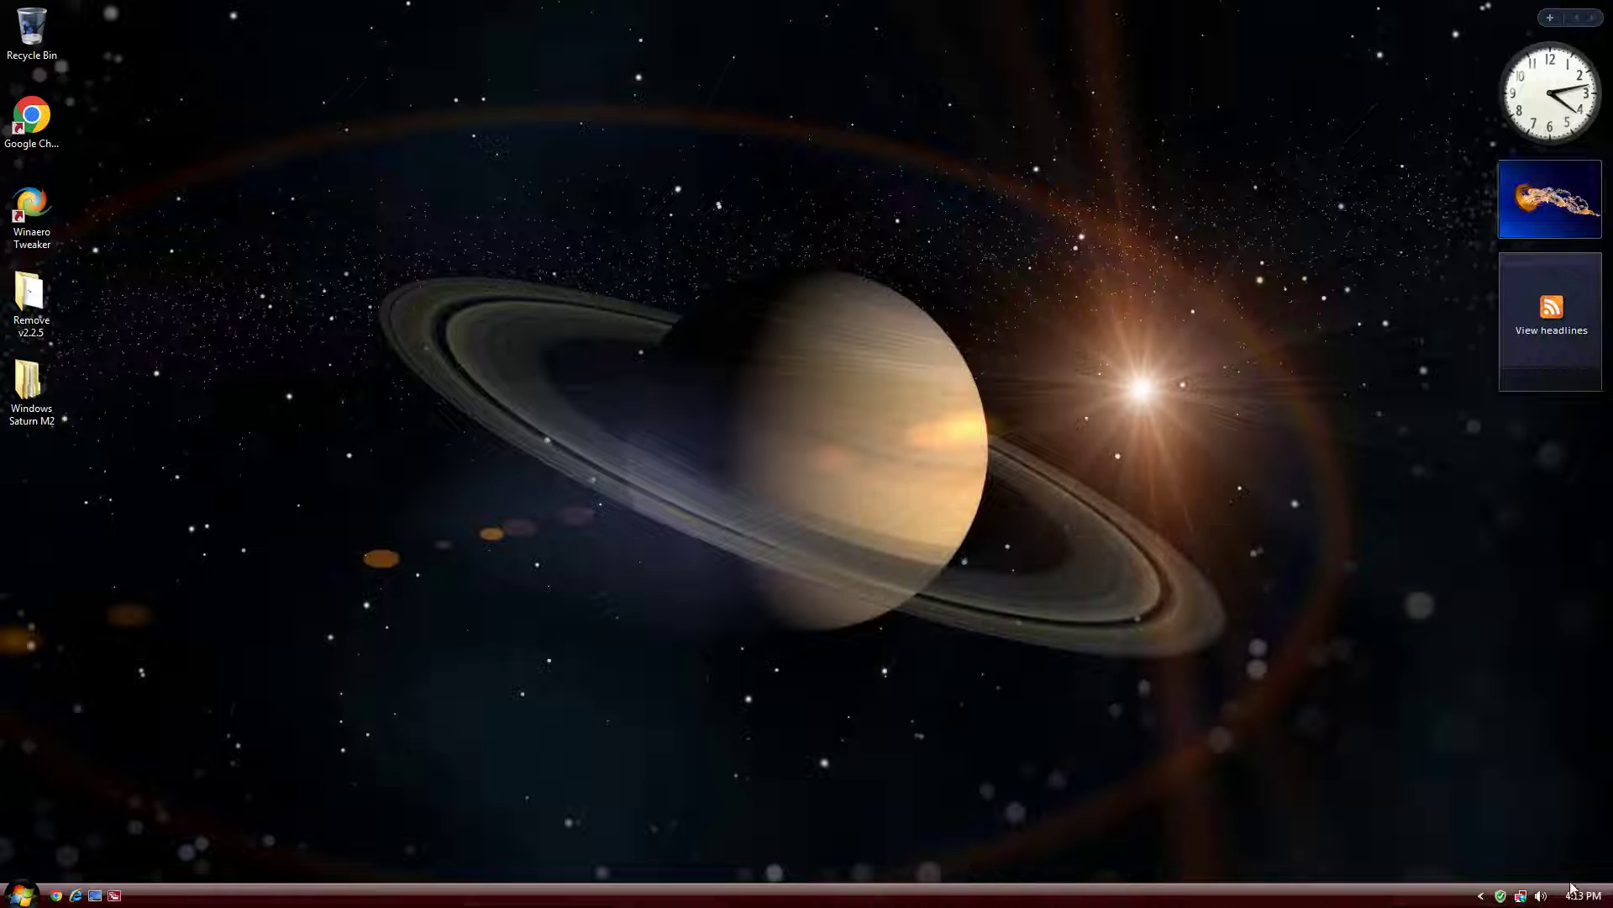
Check the appearance of the volume control and dismiss it, ending at the Start menu
left_click(1542, 897)
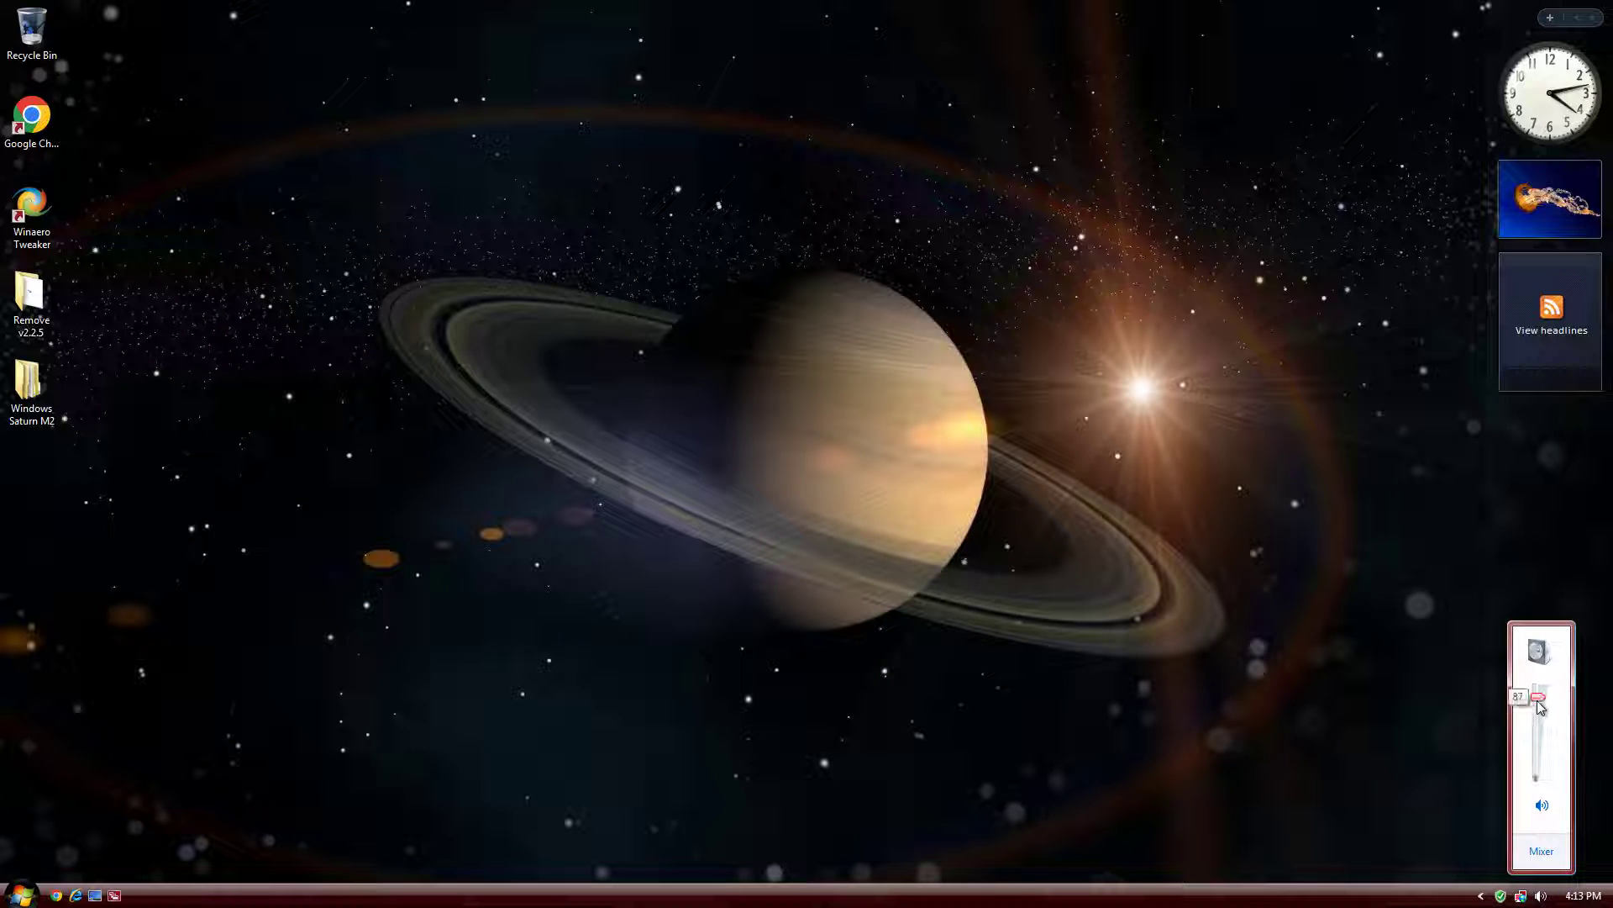
left_click(377, 602)
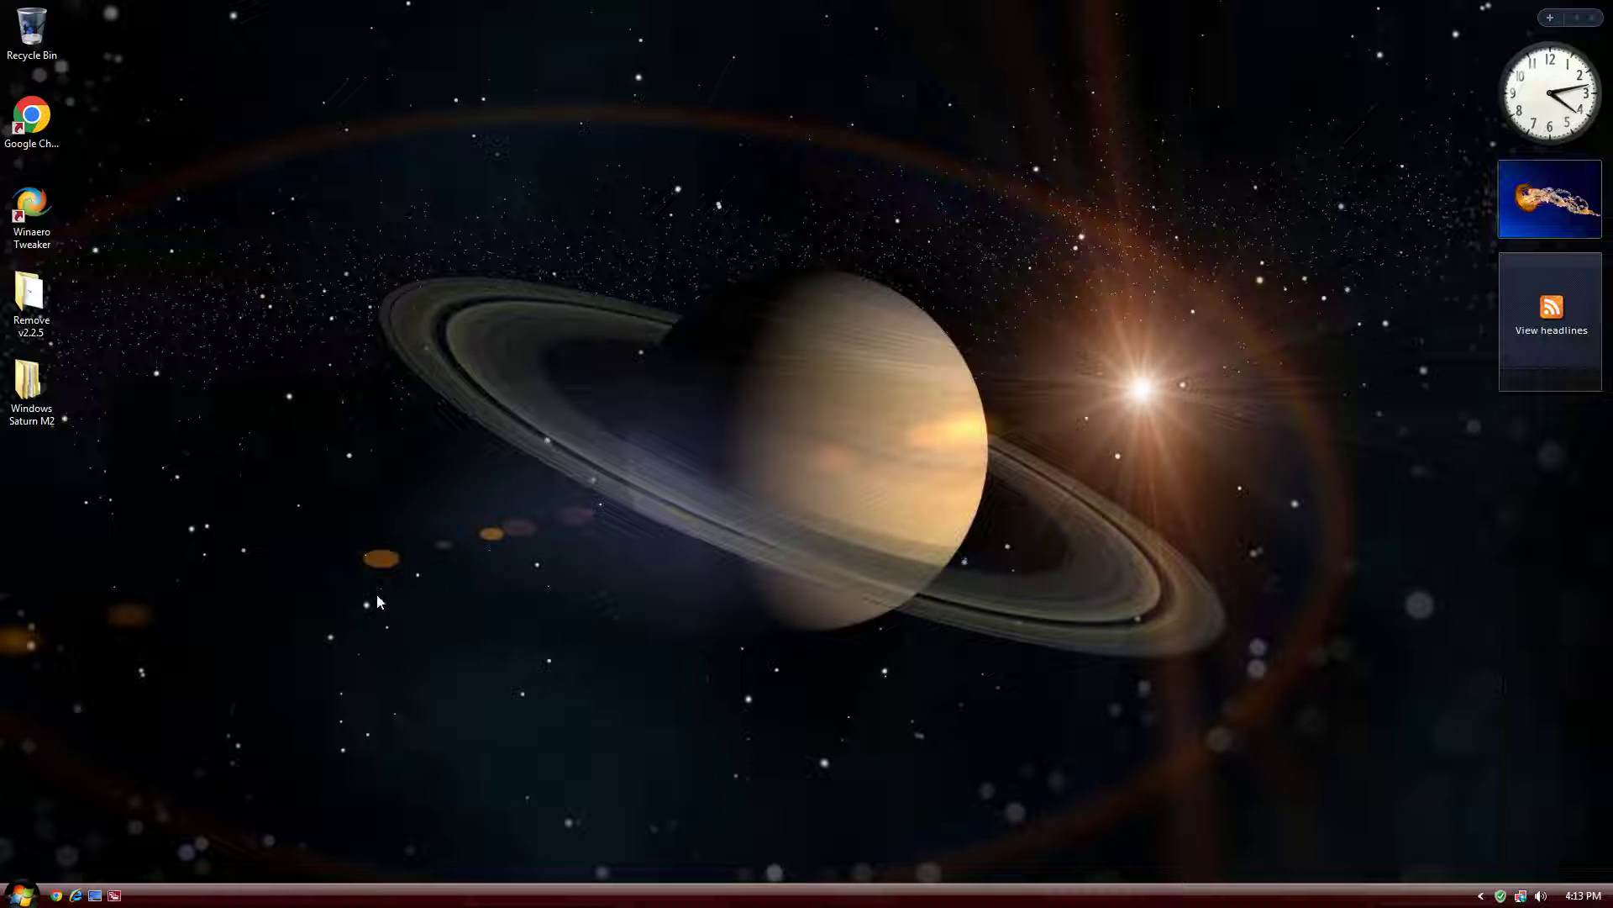
left_click(20, 894)
left_click(20, 893)
Run winver to view the About Windows dialog centred on the desktop, and close it
key("super+r")
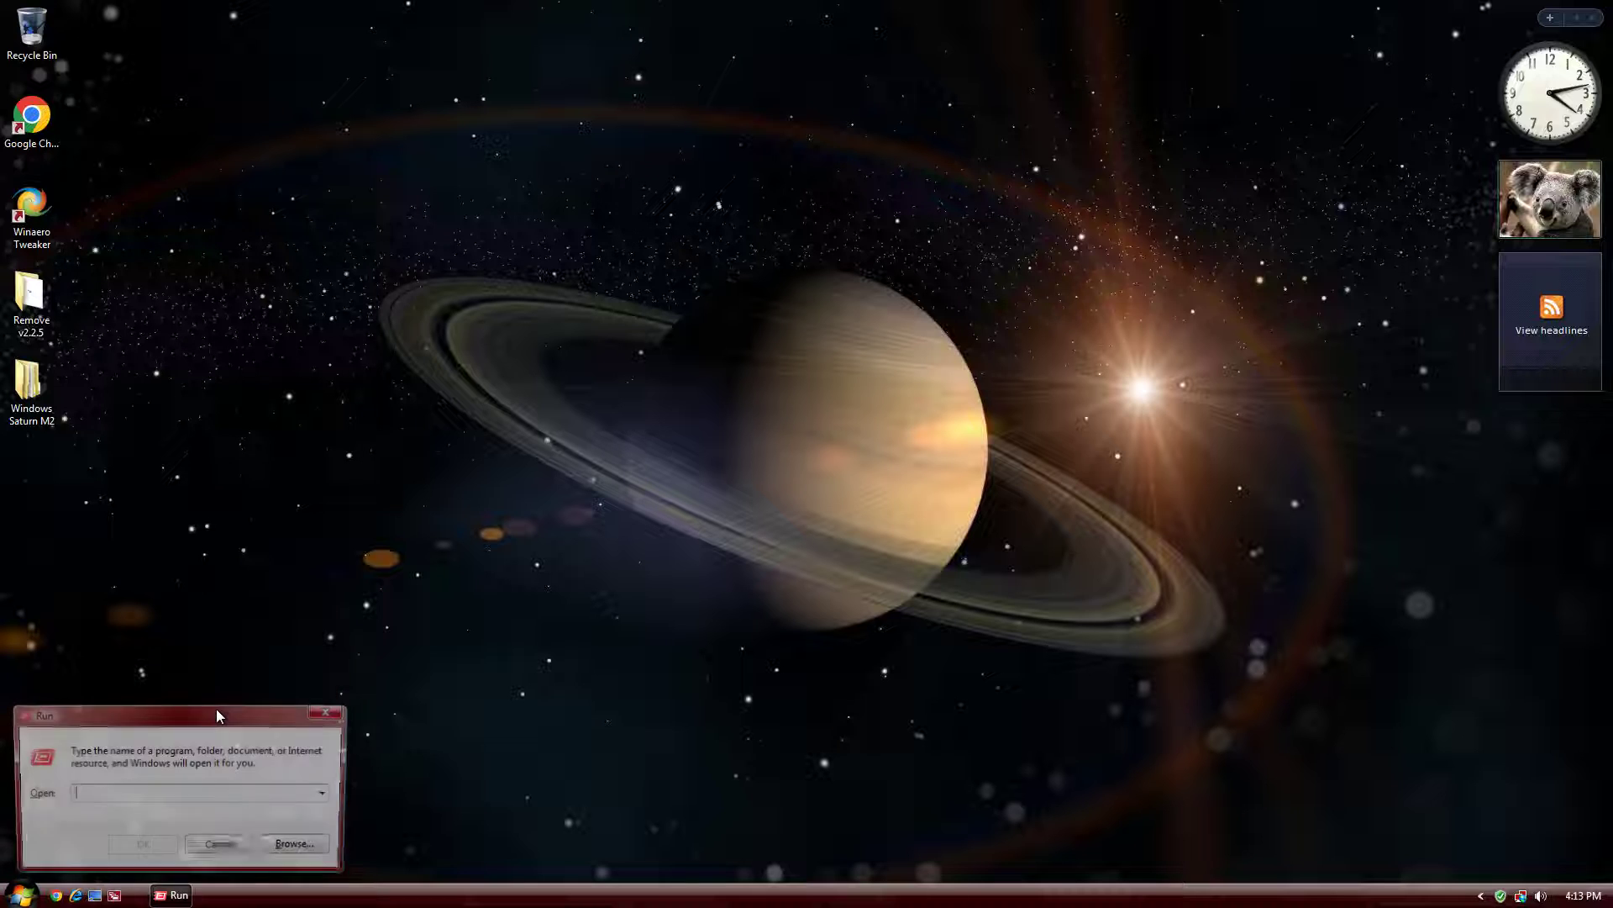
type("winver")
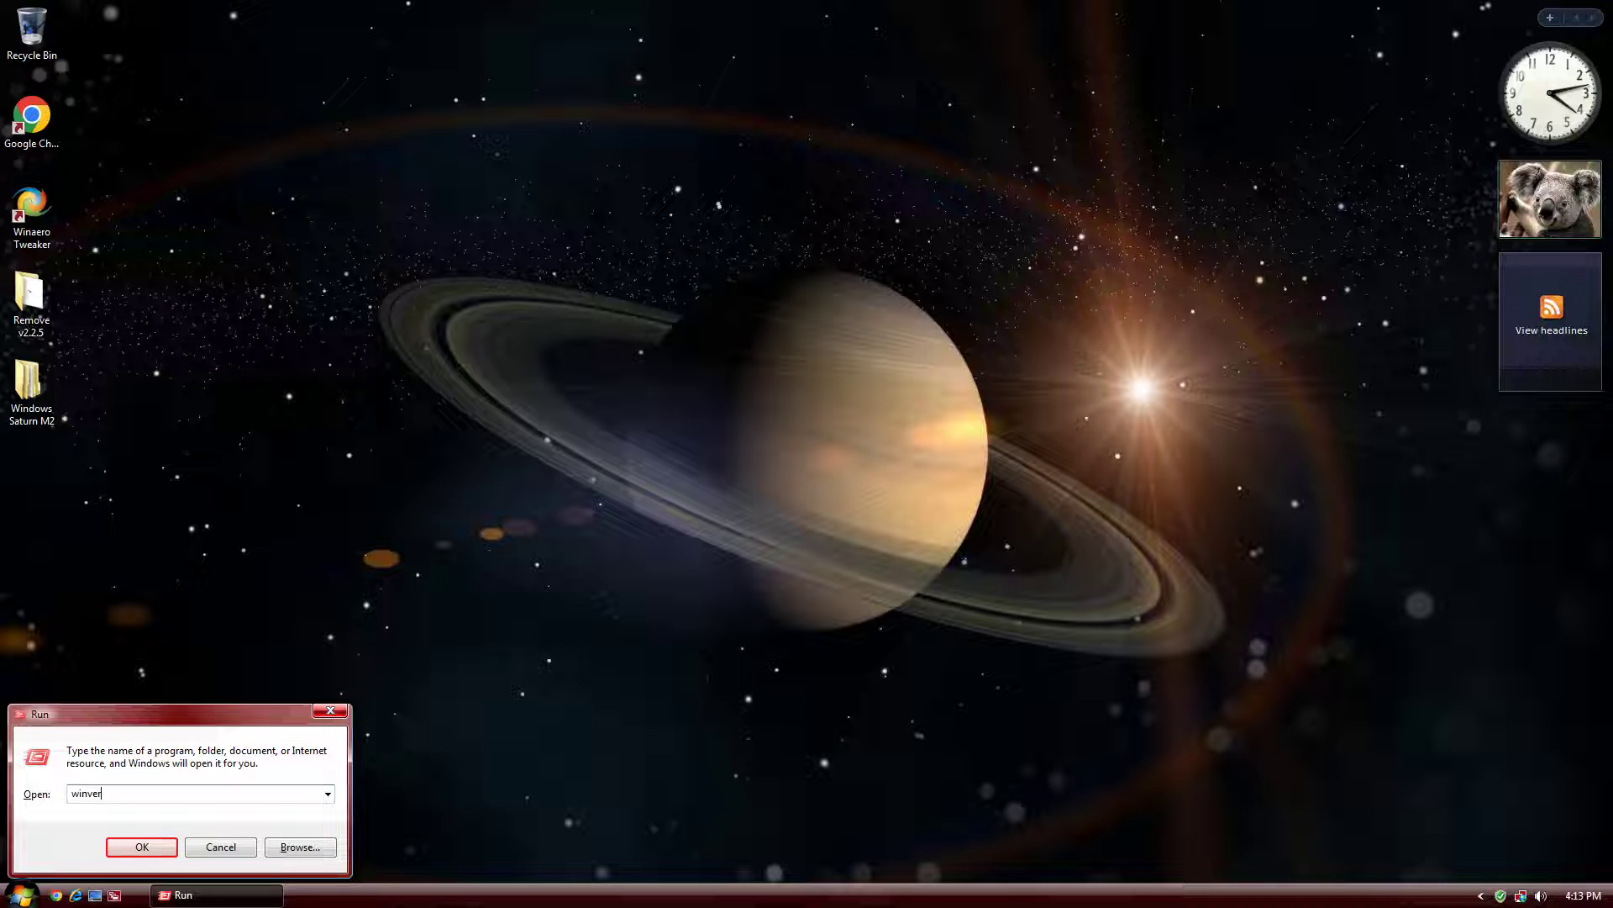
key("Return")
left_click_drag(209, 42, 809, 289)
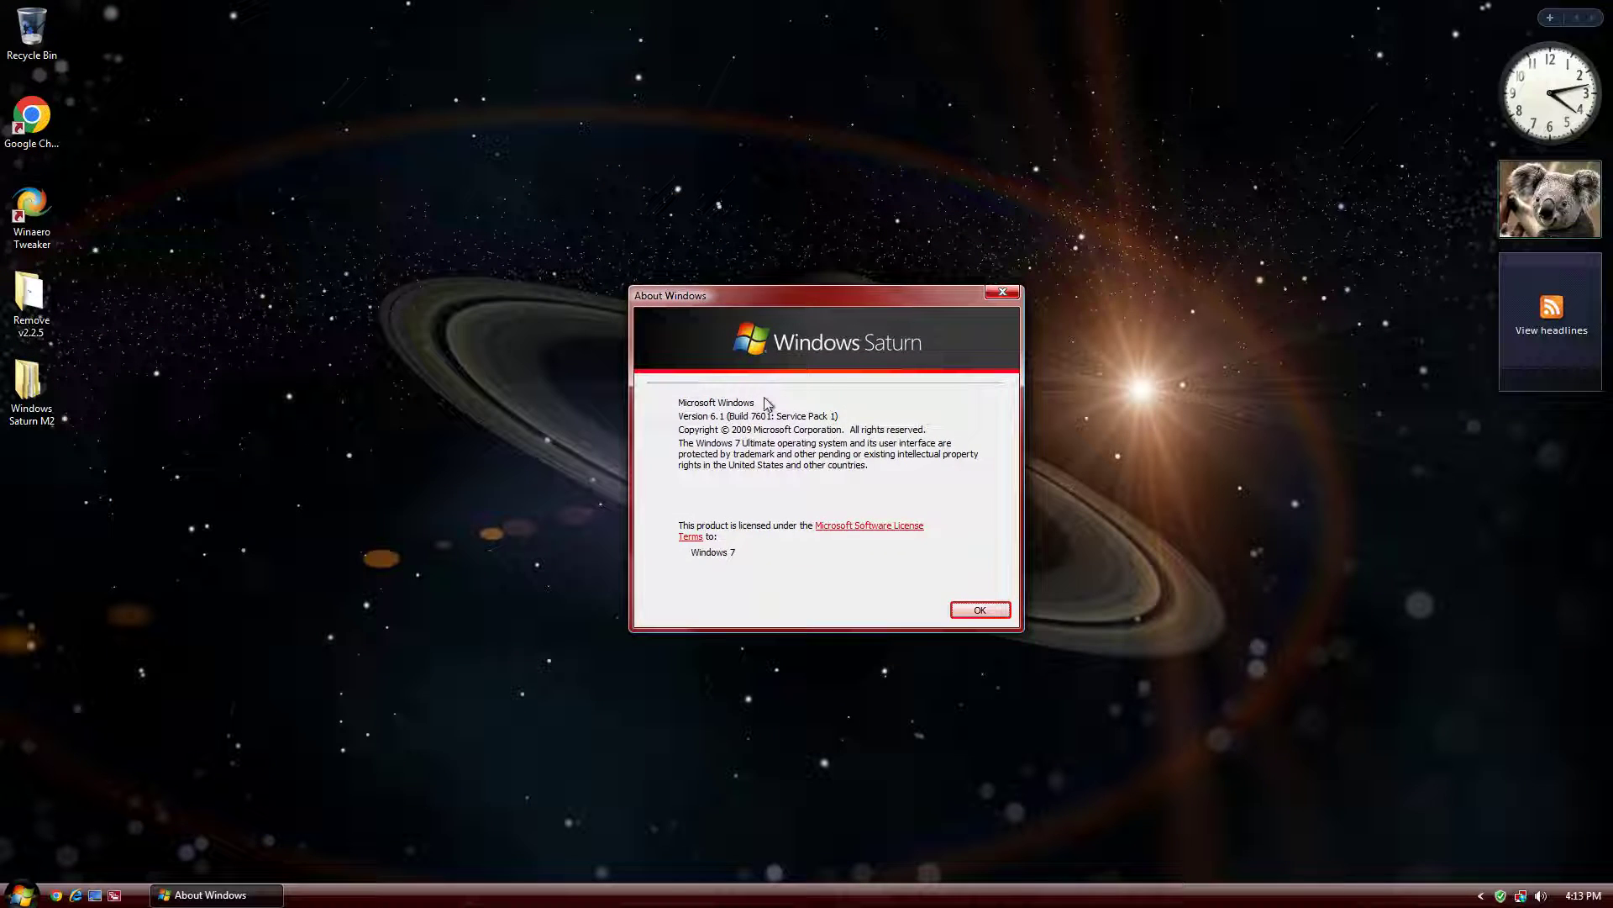
key("Return")
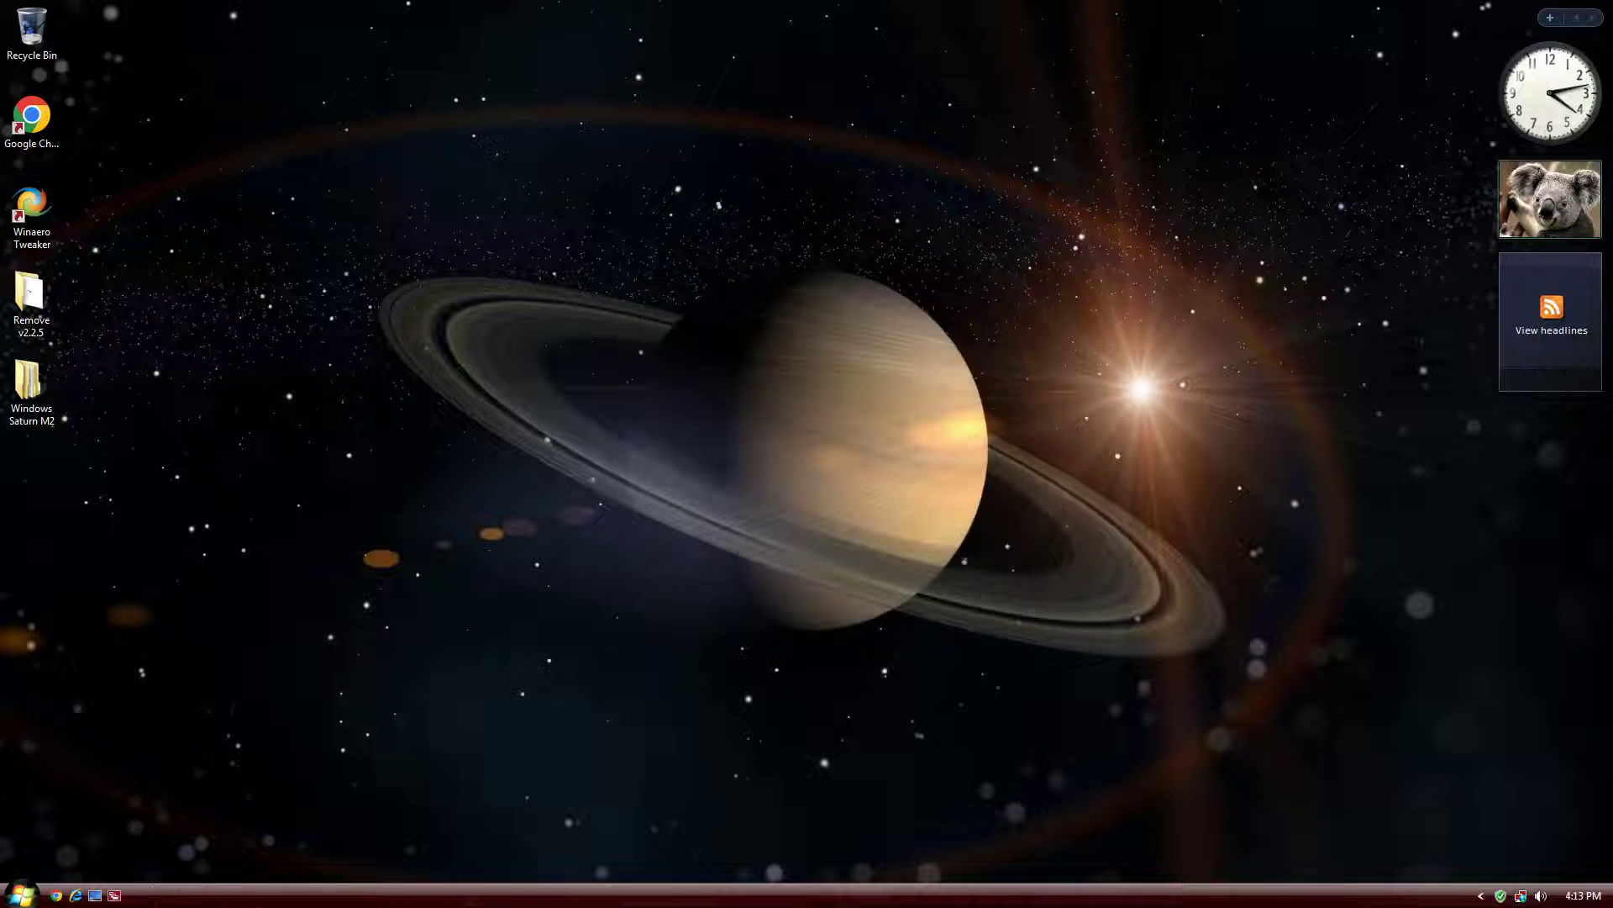
View the computer's basic system information in the System properties page and close it
key("super")
right_click(297, 692)
left_click(384, 811)
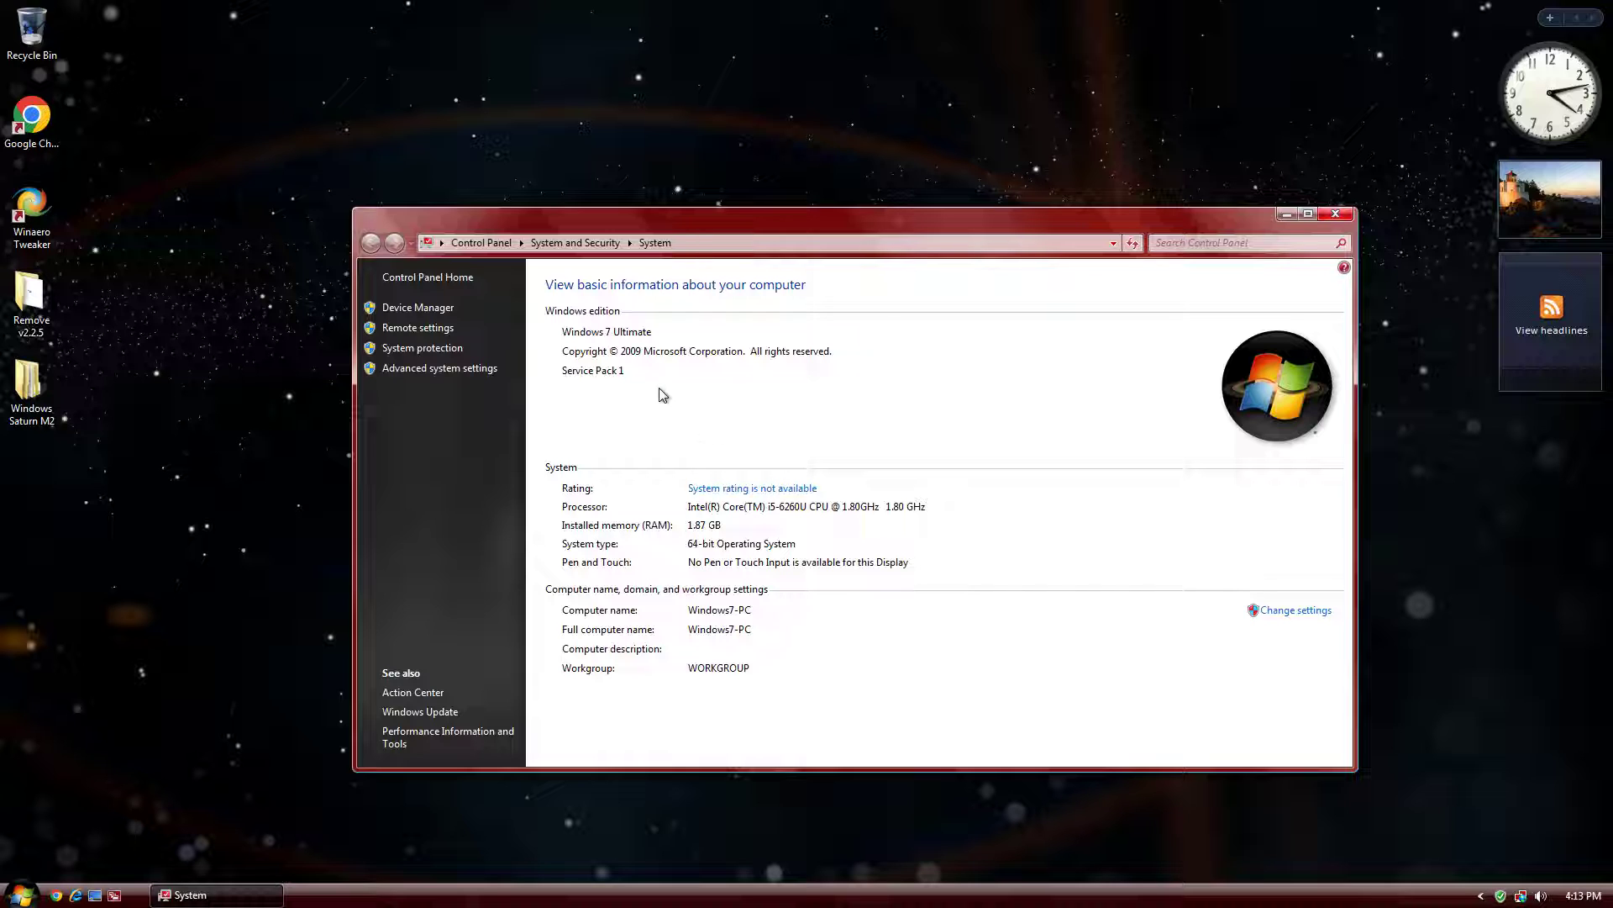
left_click(1322, 216)
Open Windows Saturn TP M2 inside the Windows Saturn M2 folder and look through Taskbar, Theme, User tiles and Wallpaper
double_click(31, 387)
double_click(581, 304)
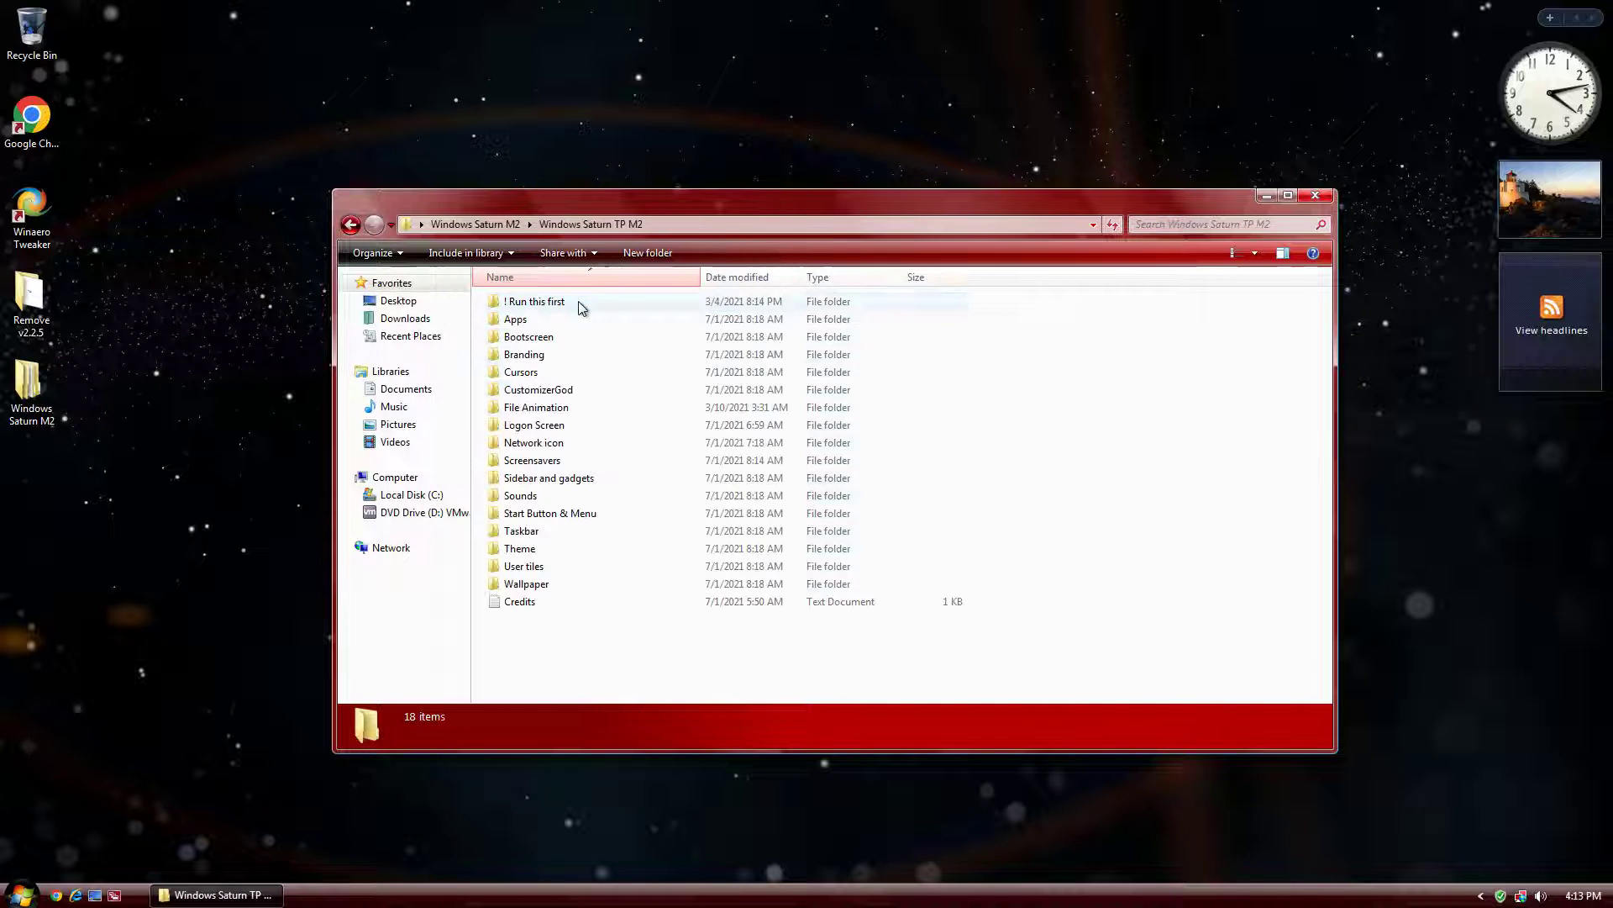
double_click(557, 533)
key("BackSpace")
key("Down")
key("Return")
key("BackSpace")
key("Down")
key("Return")
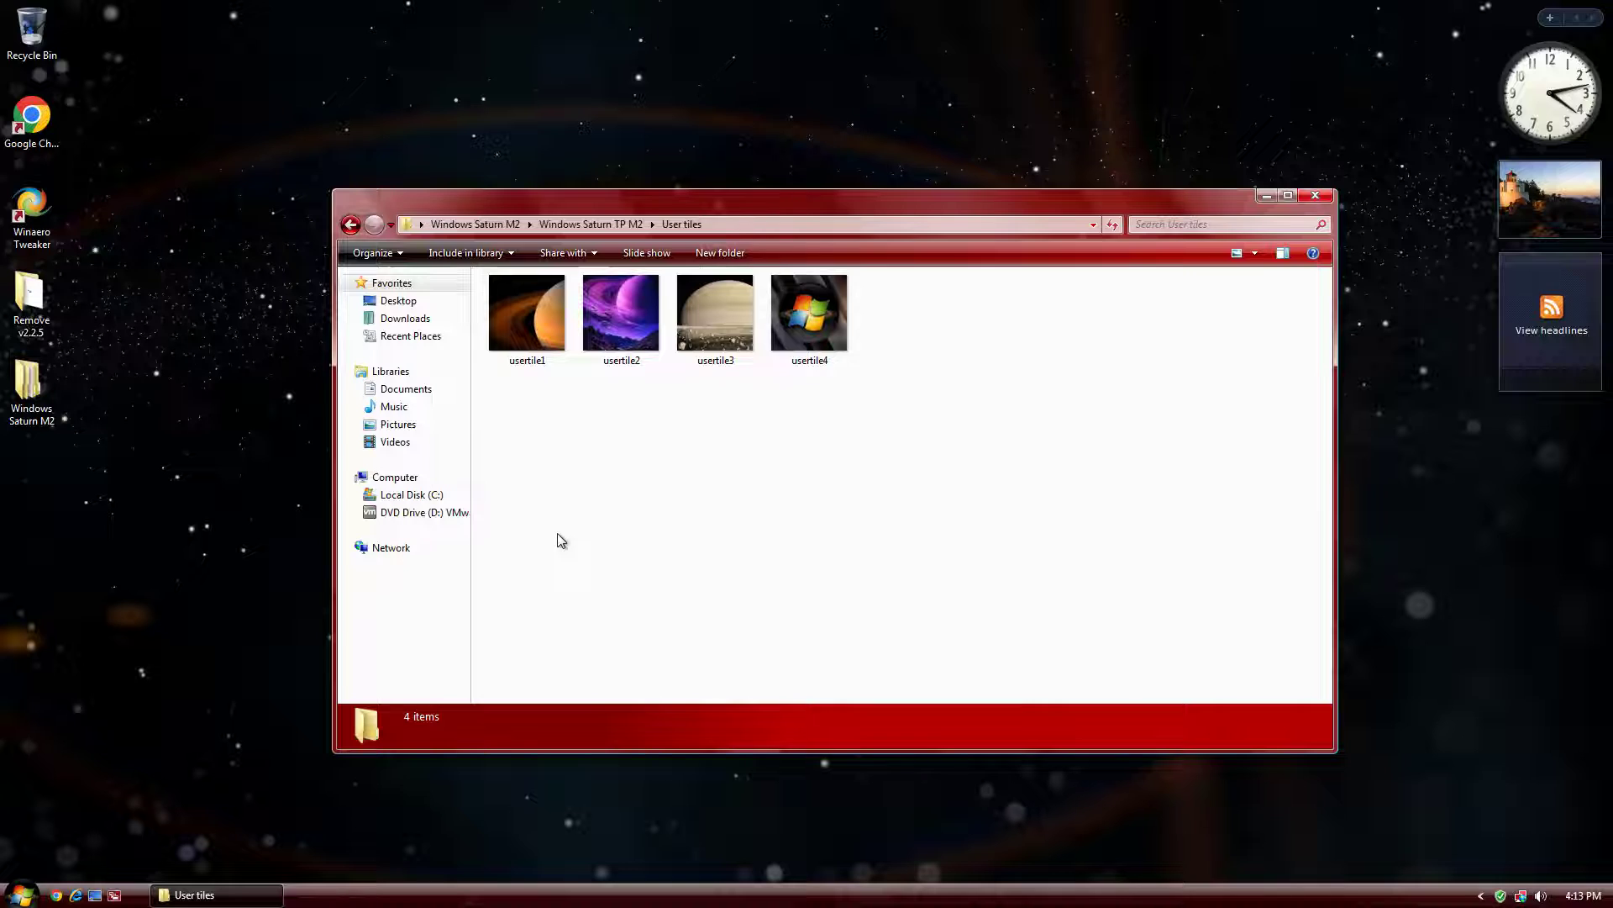
key("BackSpace")
key("Down")
key("Return")
Look through the Start Button & Menu, Sounds, Sidebar and gadgets, and Screensavers folders of the pack
key("BackSpace")
key("Up")
key("Up")
key("Up")
key("Up")
key("Return")
key("BackSpace")
key("Up")
key("Return")
key("BackSpace")
key("Up")
key("Return")
key("BackSpace")
key("Up")
key("Return")
Look through the Network icon, Logon Screen, File Animation, CustomizerGod, Cursors and Branding folders
key("BackSpace")
key("Up")
key("Return")
key("BackSpace")
key("Up")
key("Return")
key("BackSpace")
key("Up")
key("Return")
key("BackSpace")
key("Up")
key("Return")
key("BackSpace")
key("Up")
key("Return")
key("BackSpace")
key("Up")
key("Return")
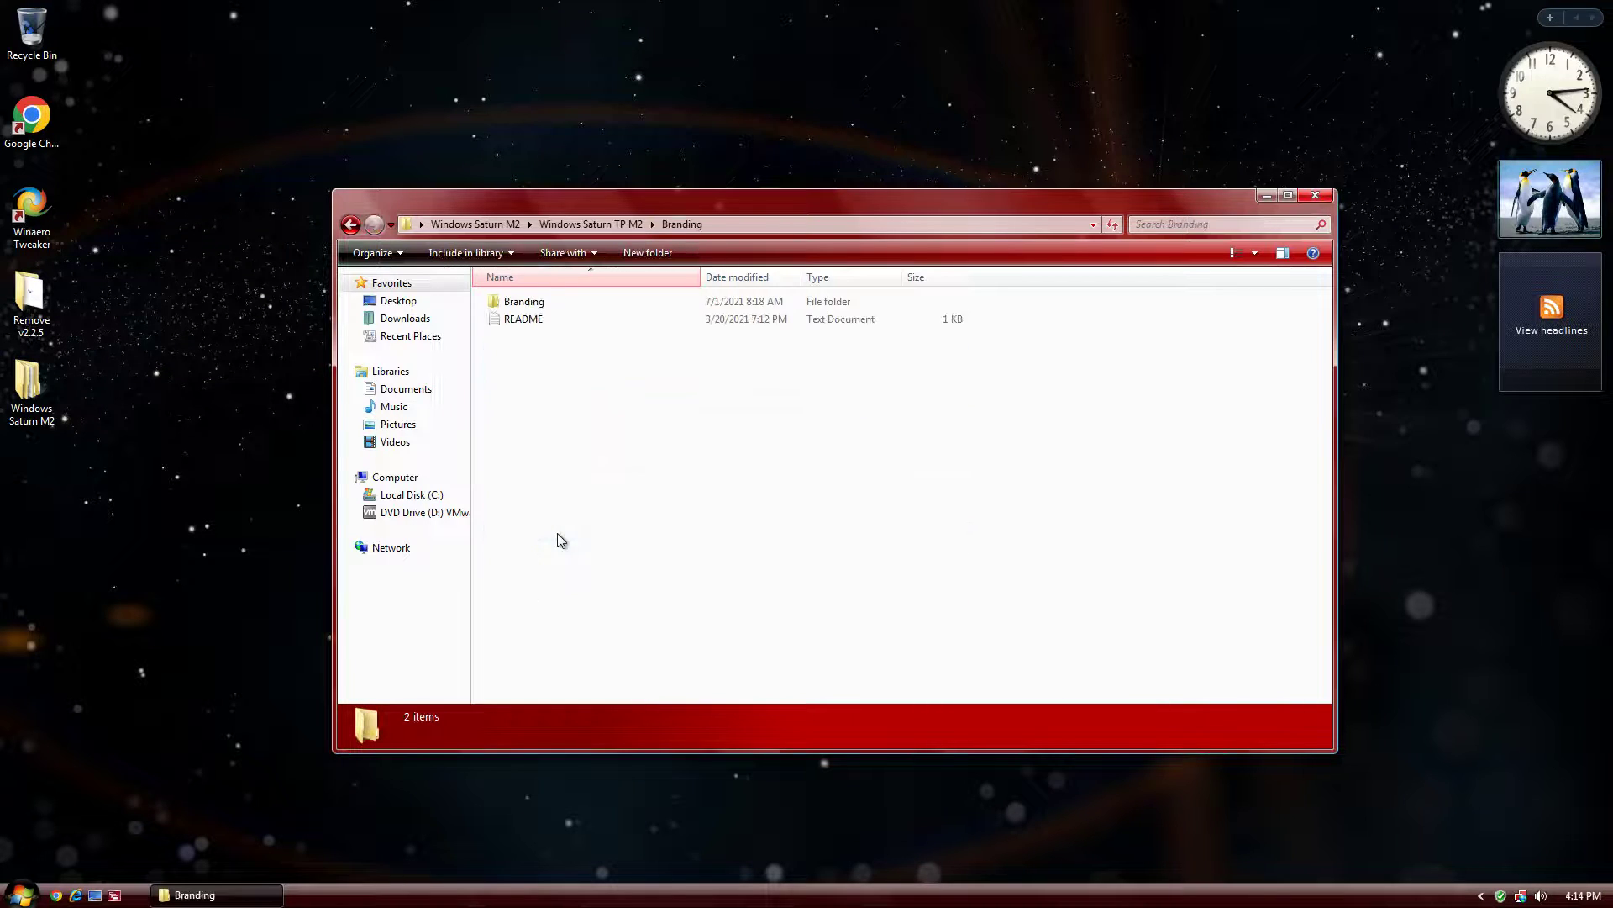
Look through the Bootscreen, Apps and ! Run this first folders, return to Apps and close the folder window
key("BackSpace")
key("Up")
key("Return")
key("BackSpace")
key("Up")
key("Return")
key("BackSpace")
key("Up")
key("Return")
key("BackSpace")
key("Down")
key("Return")
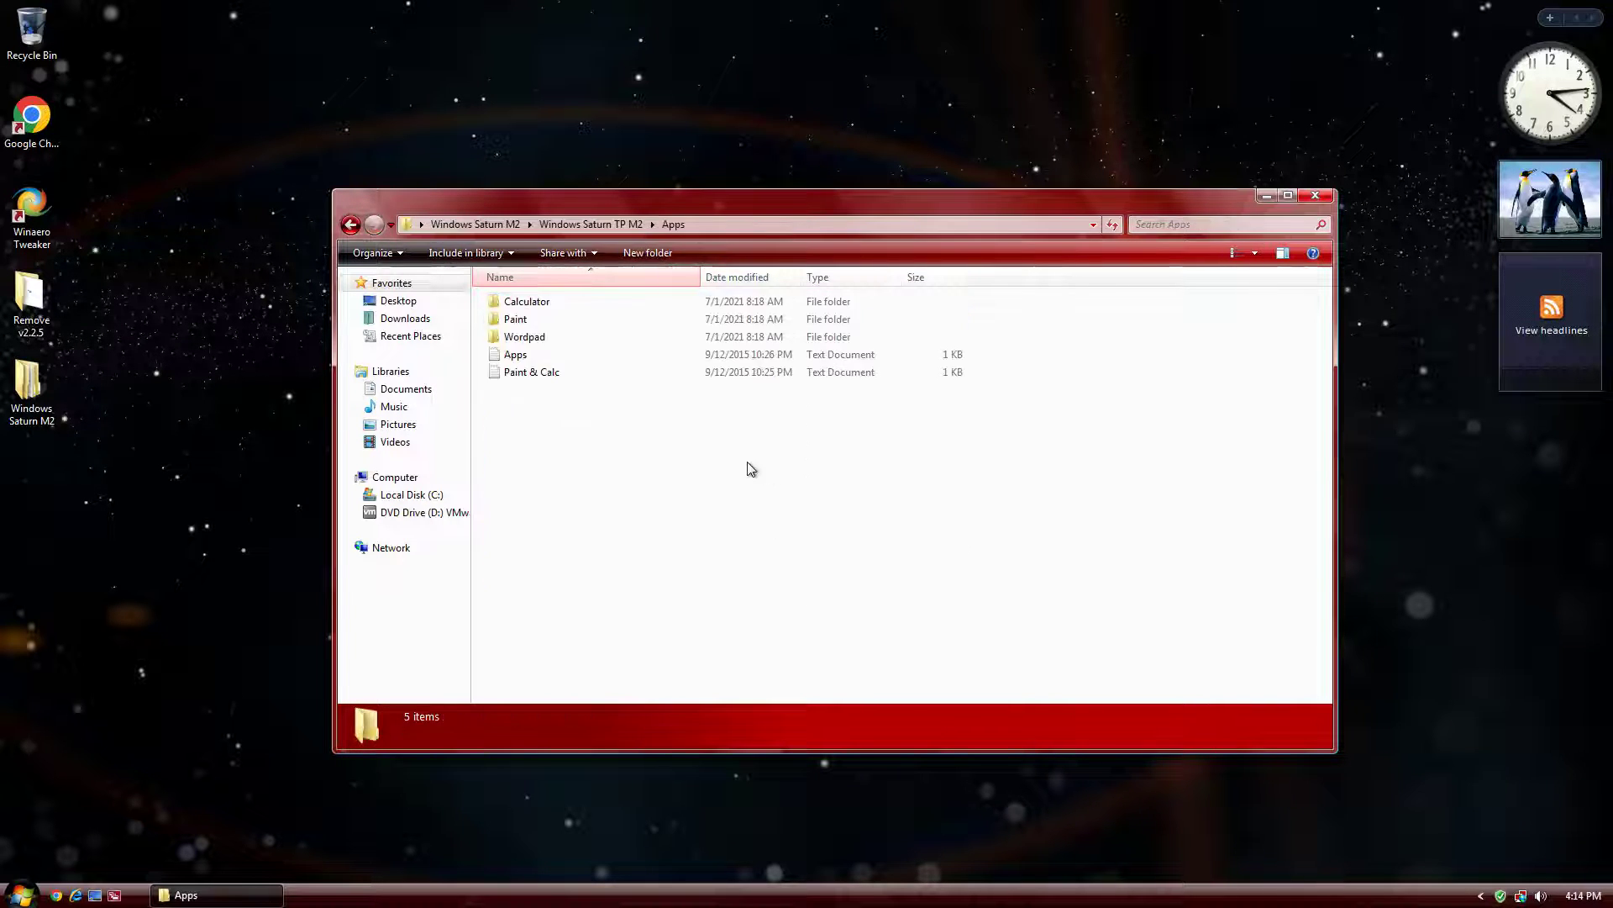
left_click(1325, 199)
Open the desktop's Screen Resolution settings to view the themed window, and close it without changes
double_click(36, 34)
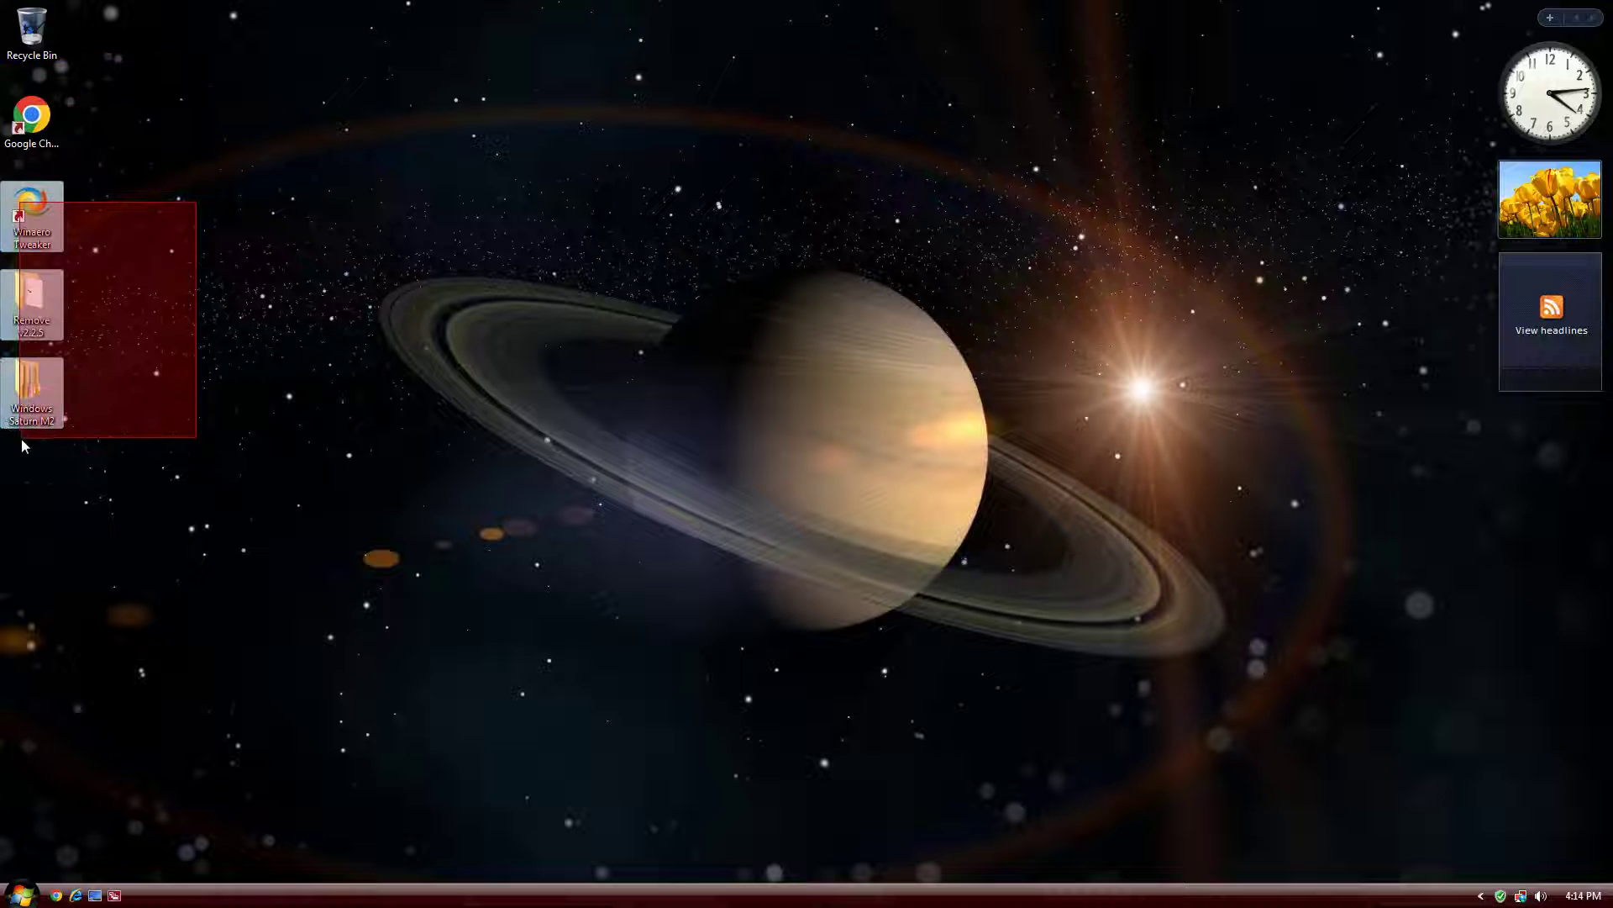
right_click(211, 538)
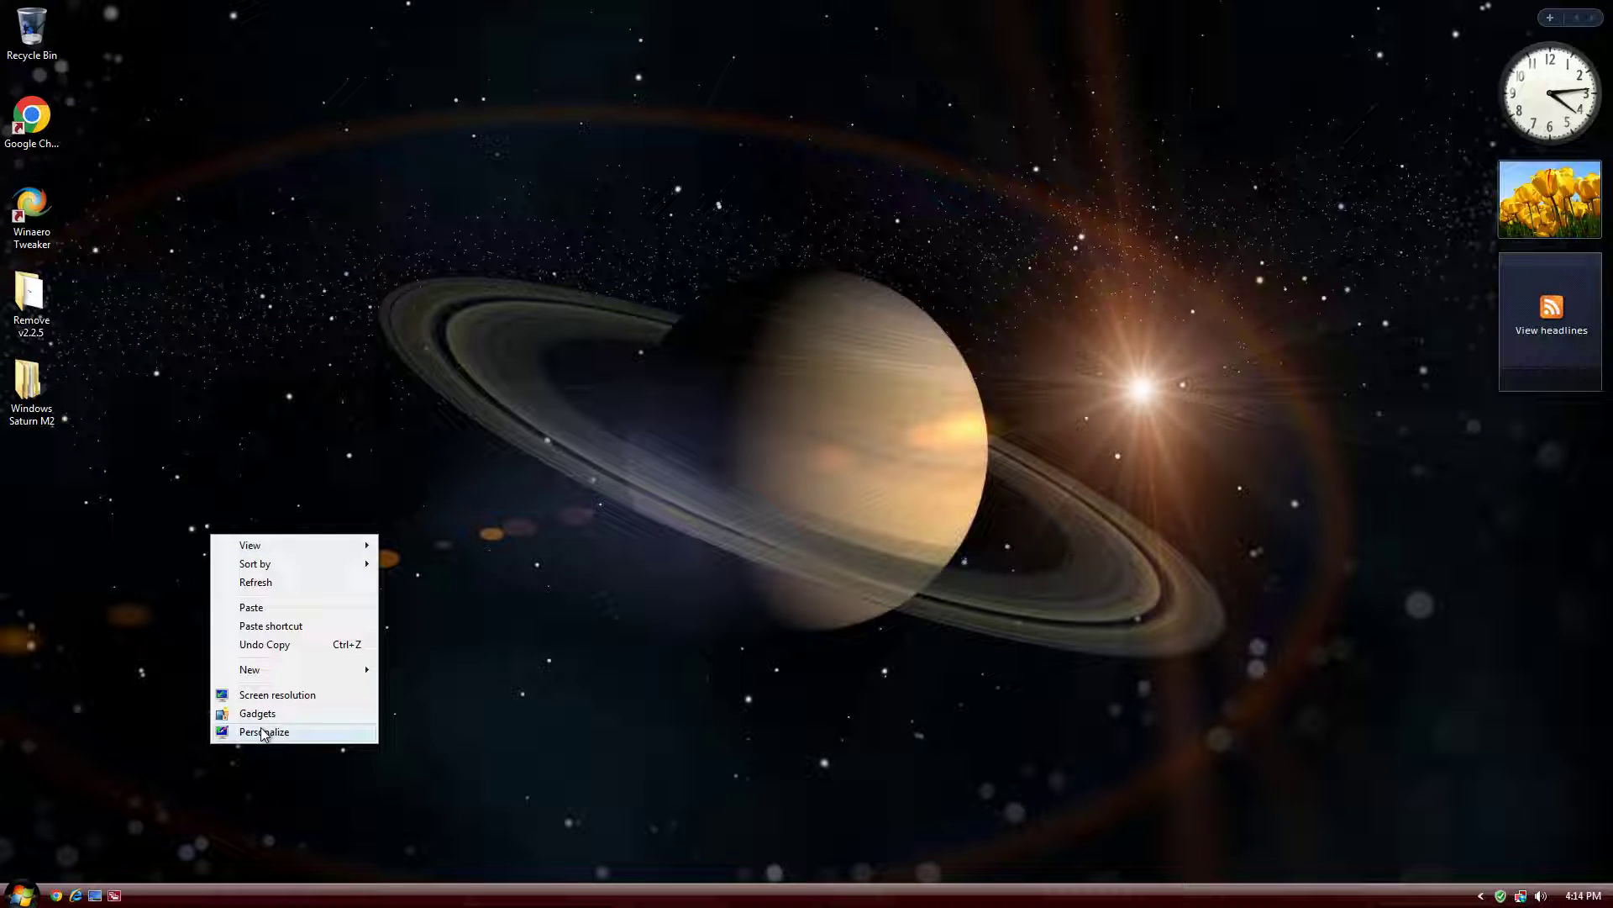
left_click(251, 697)
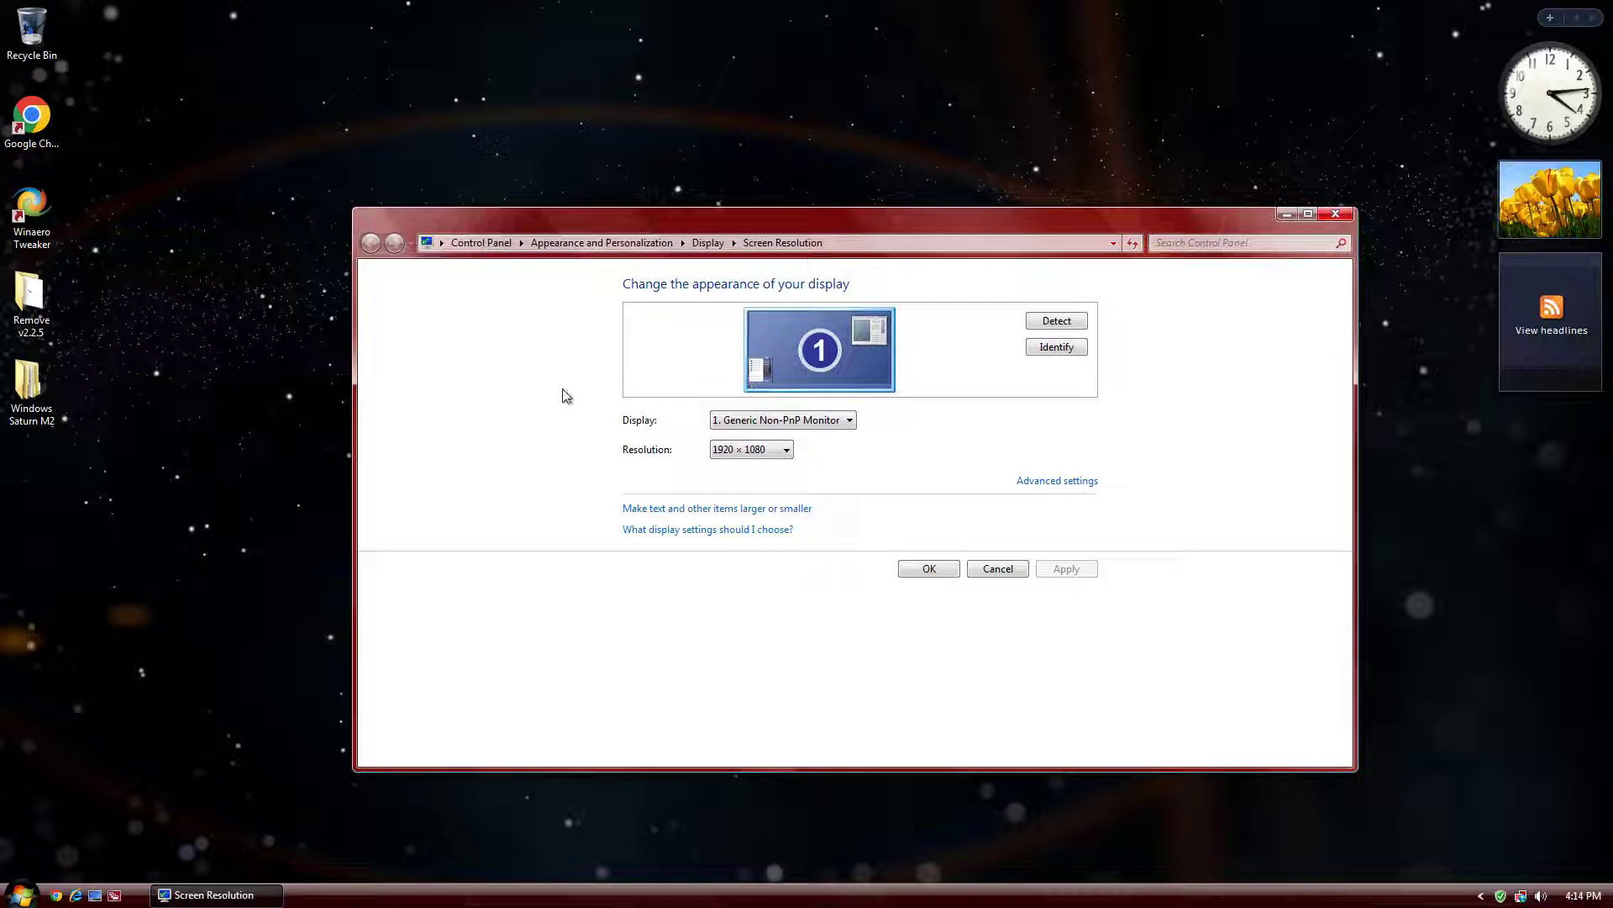
left_click_drag(507, 226, 388, 187)
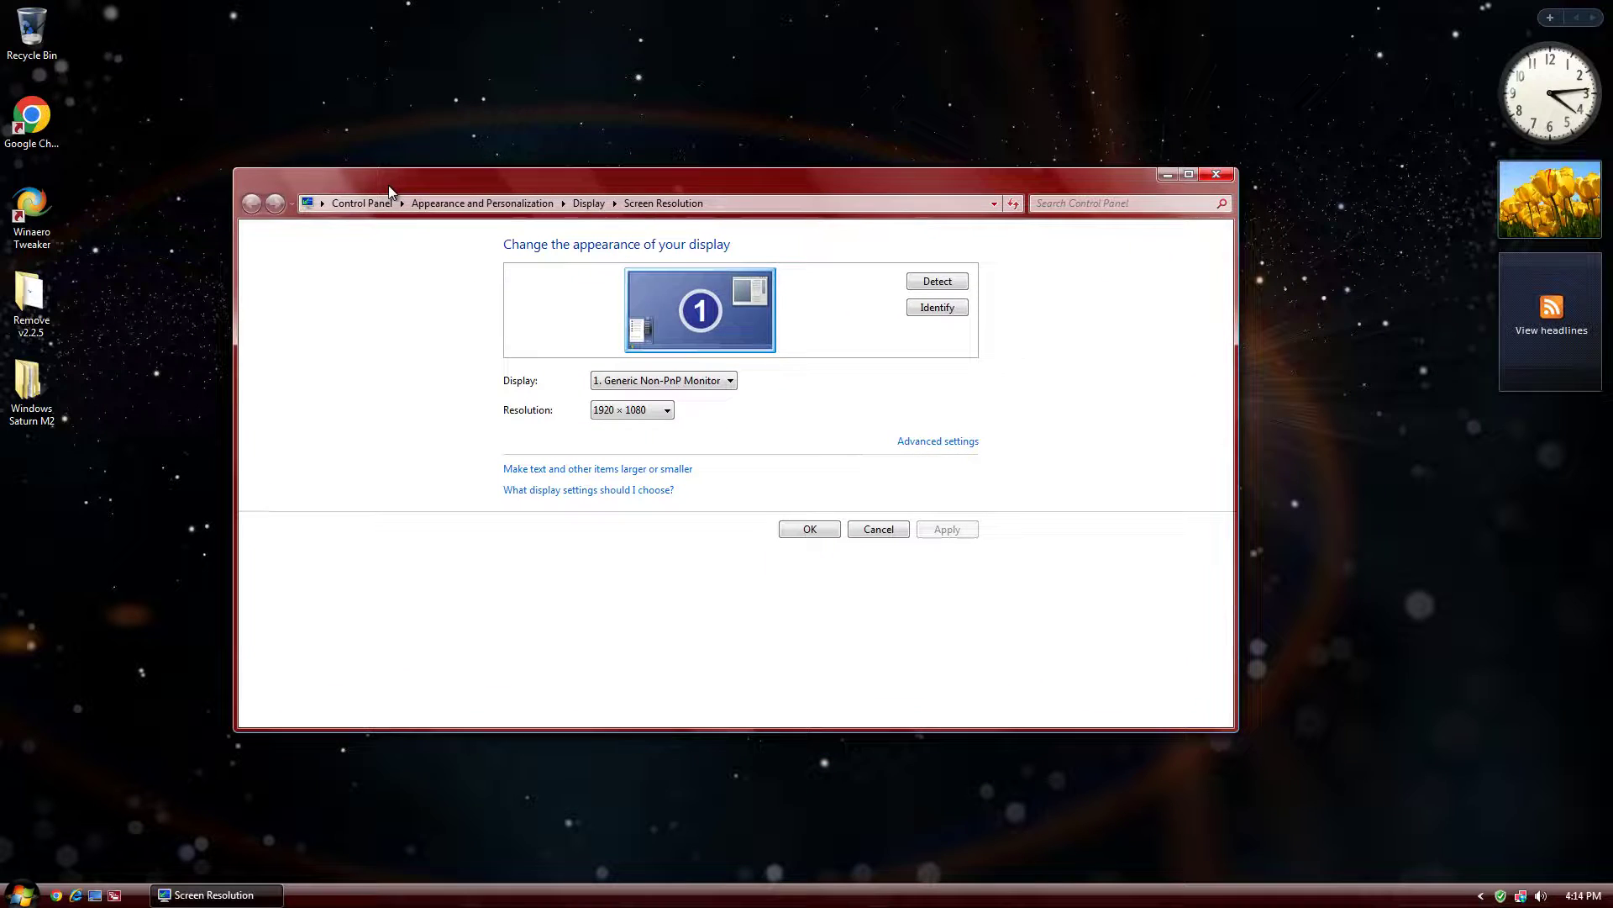
left_click(1188, 175)
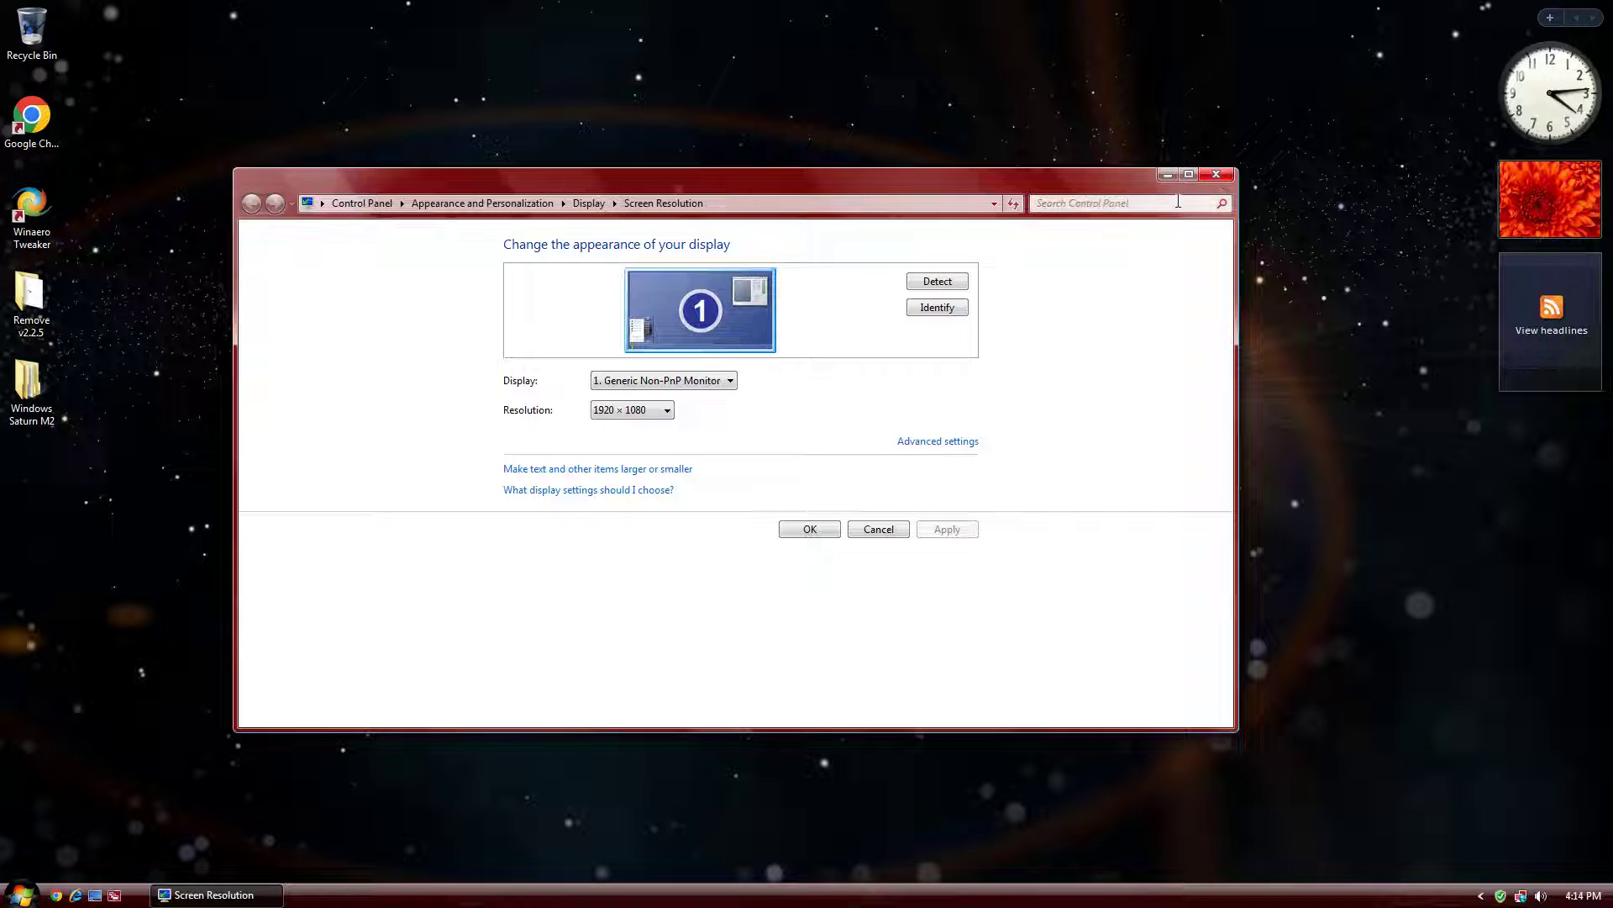
left_click(1216, 175)
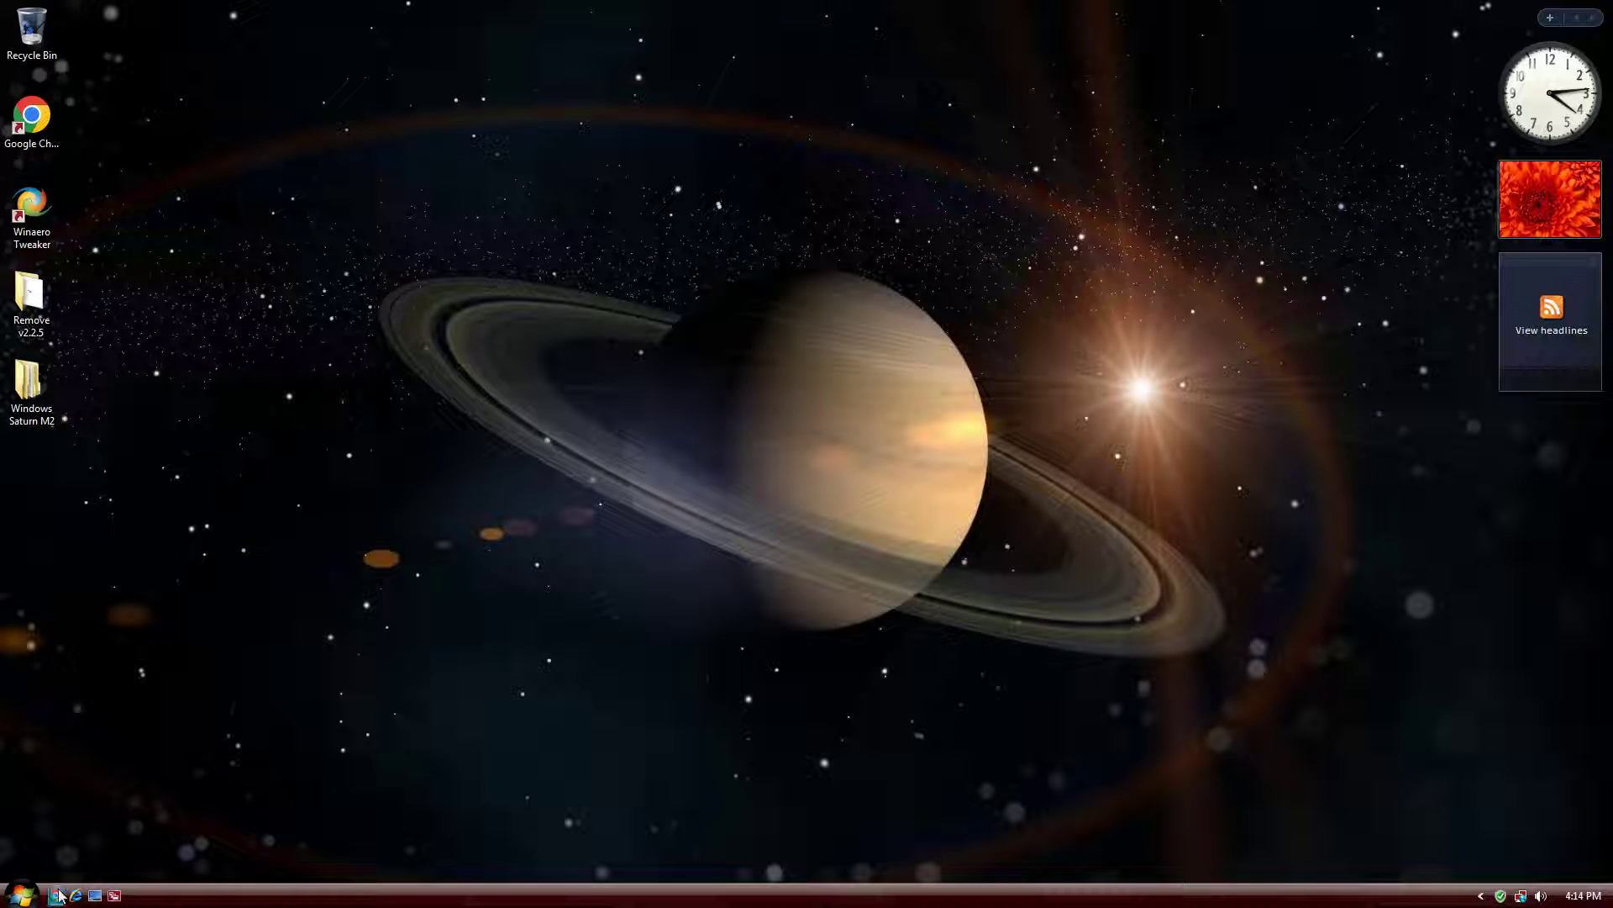
Open the Computer window, and bring up the icon picker for the Show desktop shortcut in Quick Launch
left_click(18, 894)
left_click(242, 696)
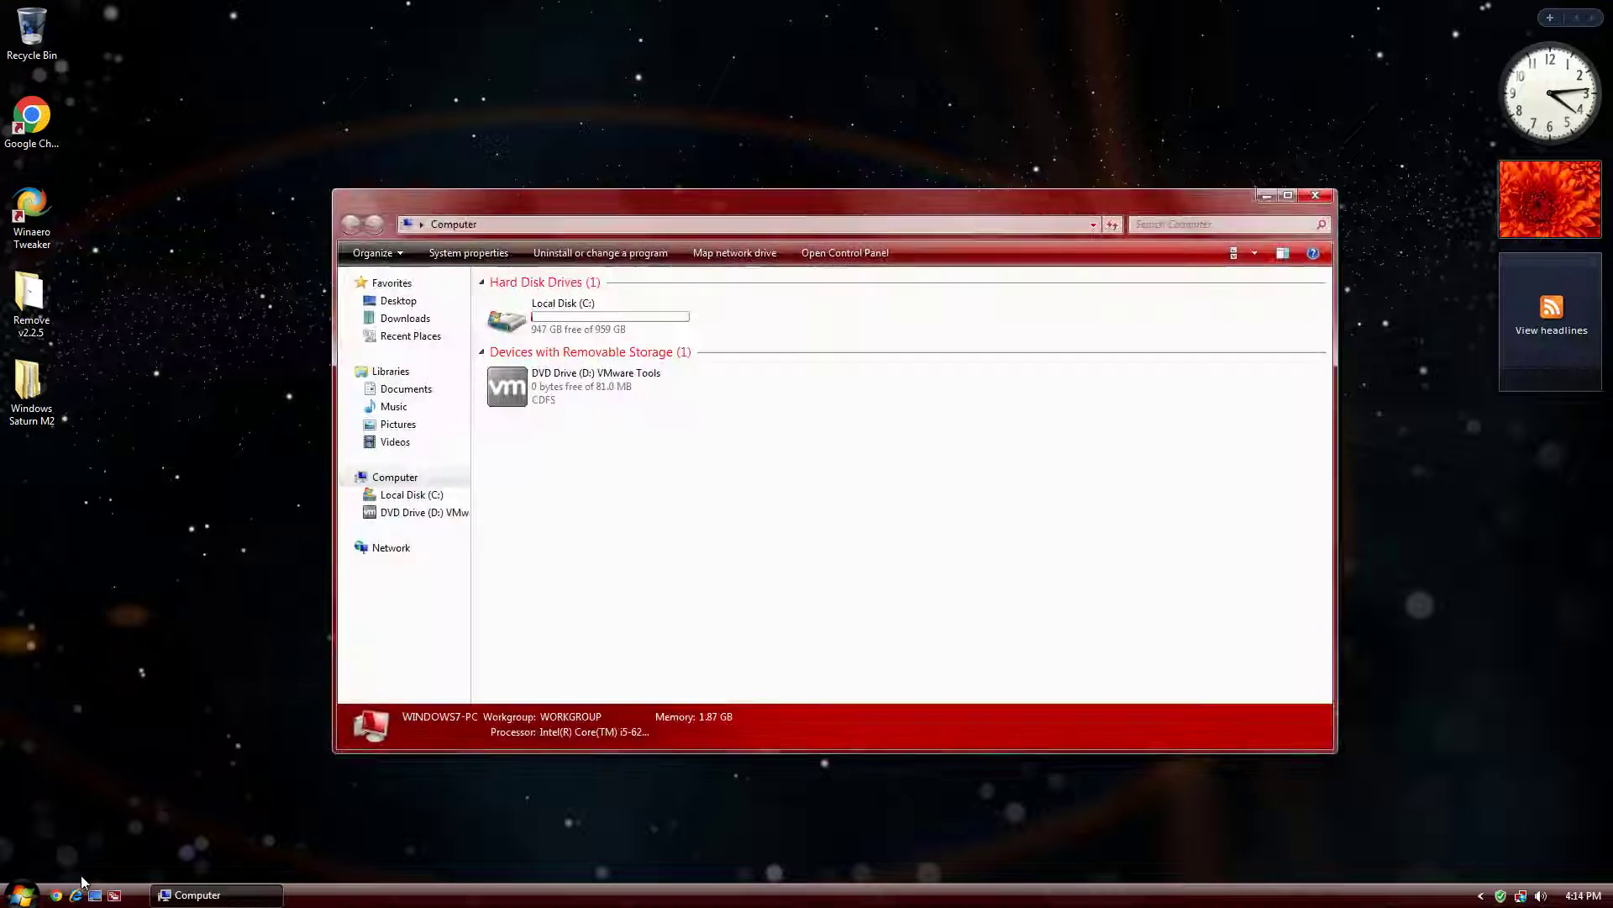
right_click(95, 893)
left_click(144, 877)
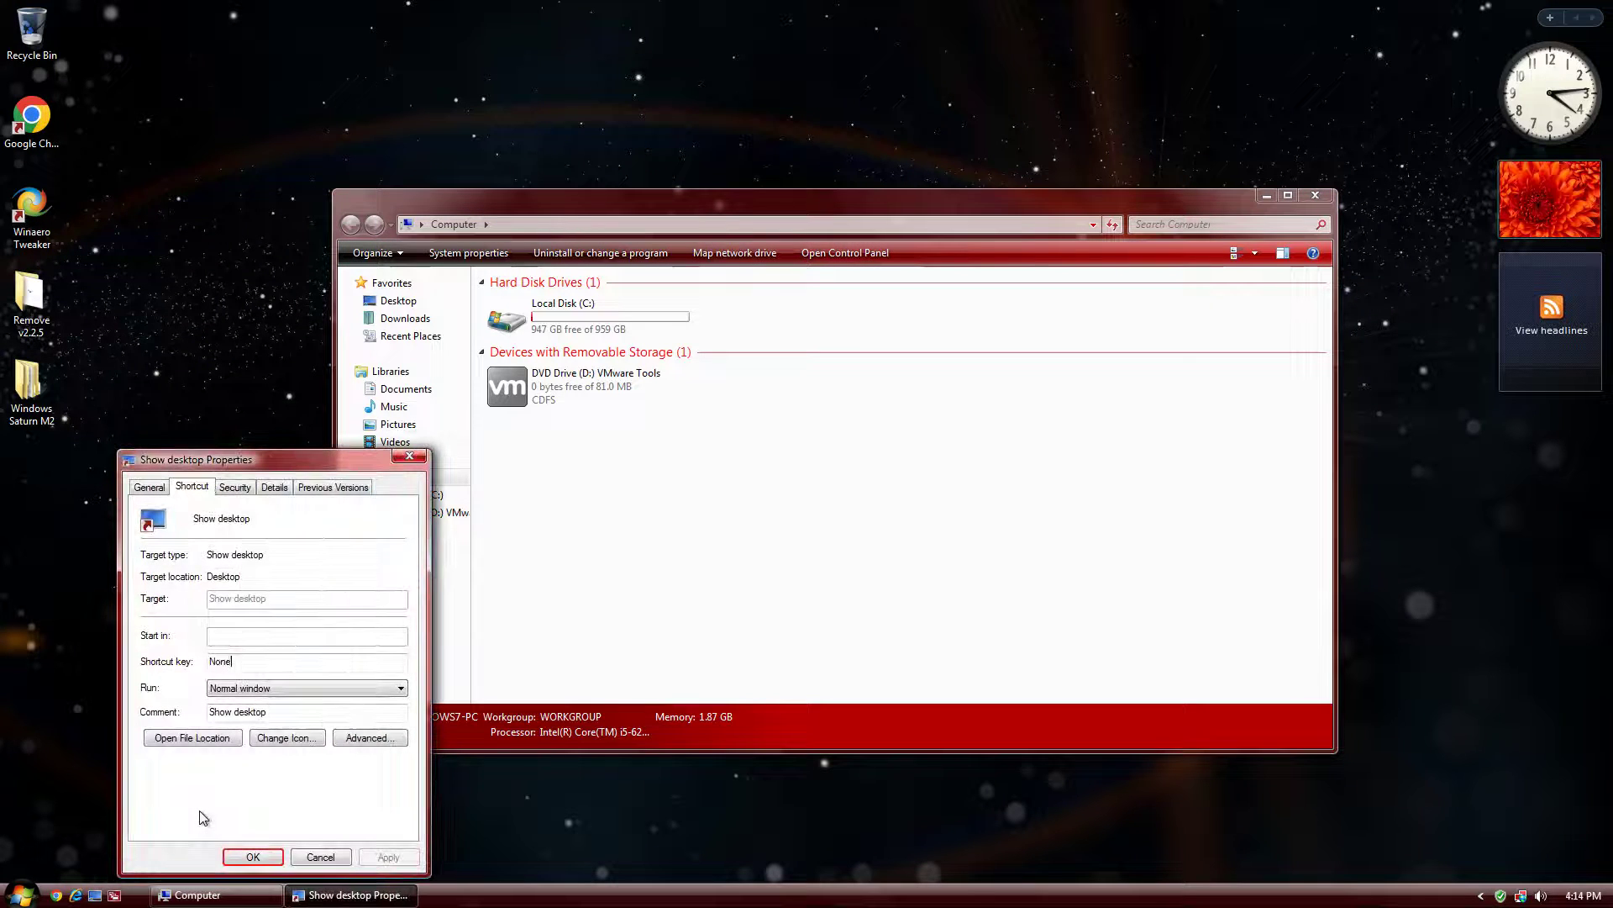
left_click(277, 744)
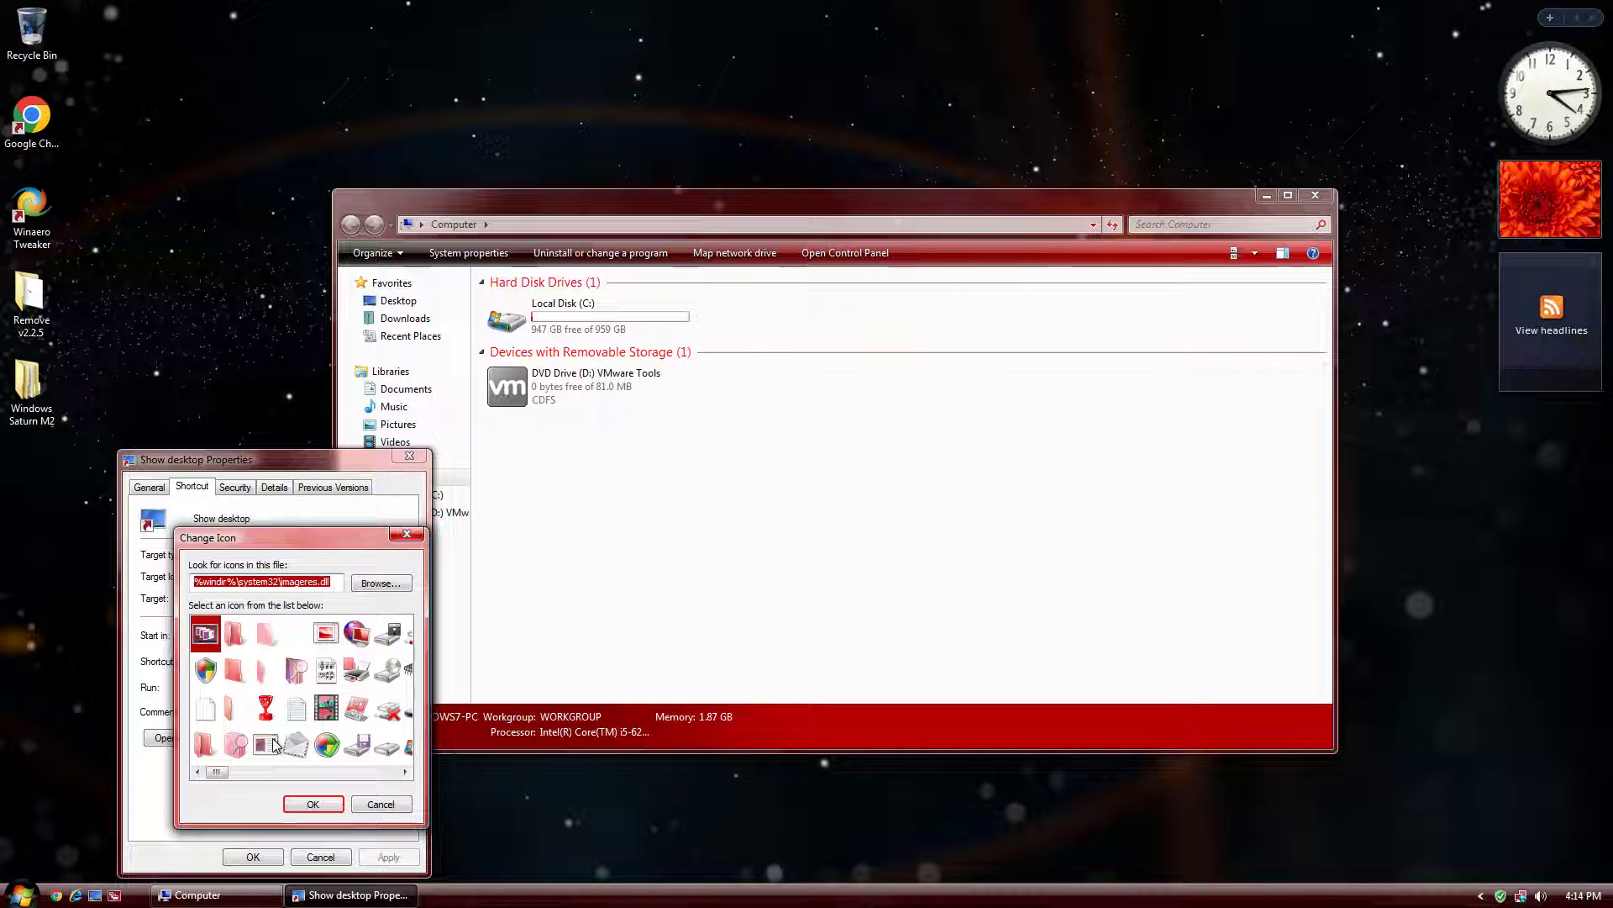
Look through the whole icon list of imageres.dll for a red desktop icon
left_click(281, 745)
key("Up")
key("Up")
key("Up")
key("Right")
key("Right")
key("Right")
key("Right")
key("Right")
key("Right")
key("Right")
key("Right")
key("Right")
key("Right")
key("Right")
key("Right")
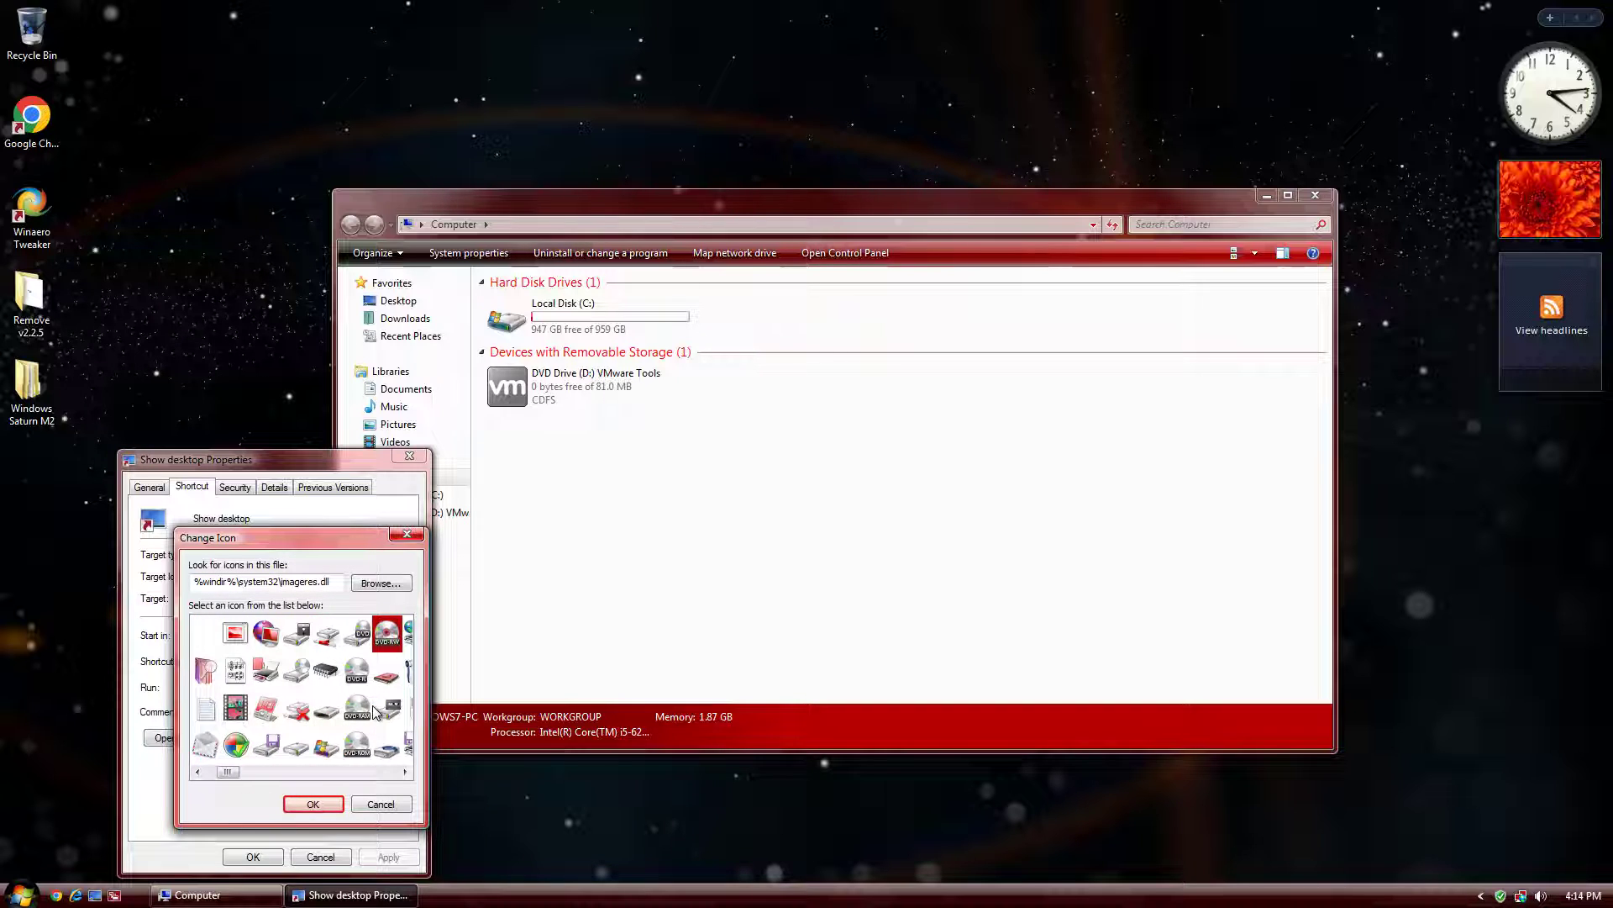
key("Right")
key("Right")
key("Right")
key("Right")
key("Right")
key("Right")
key("Right")
key("Right")
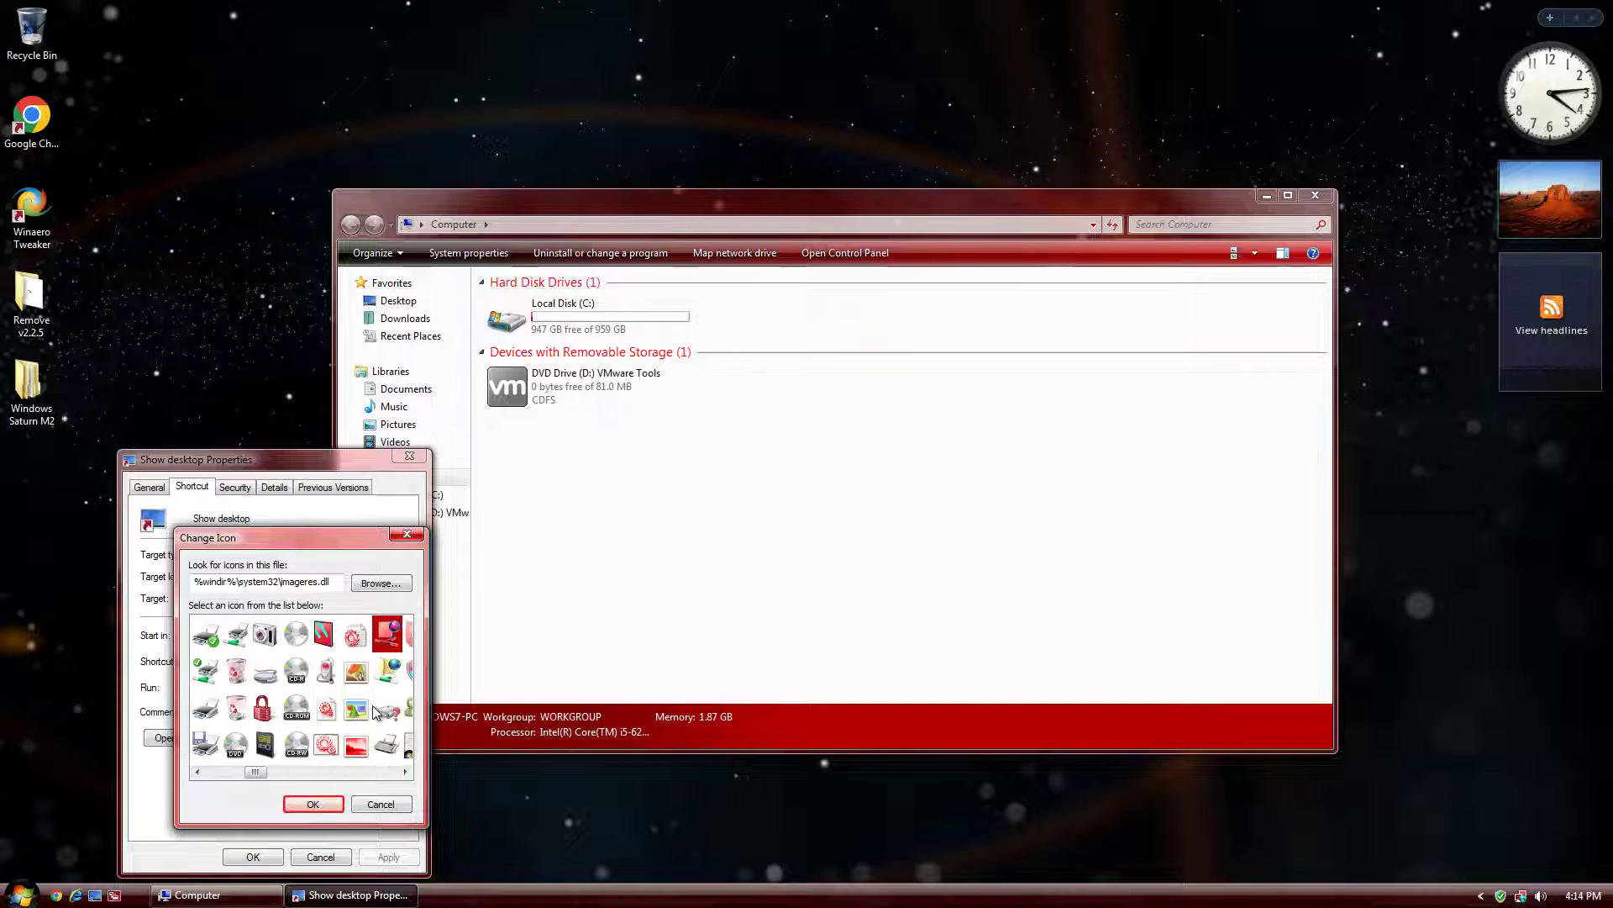
key("Right")
key("Right")
key("Right")
key("Right")
key("Right")
key("Right")
key("Right")
key("Right")
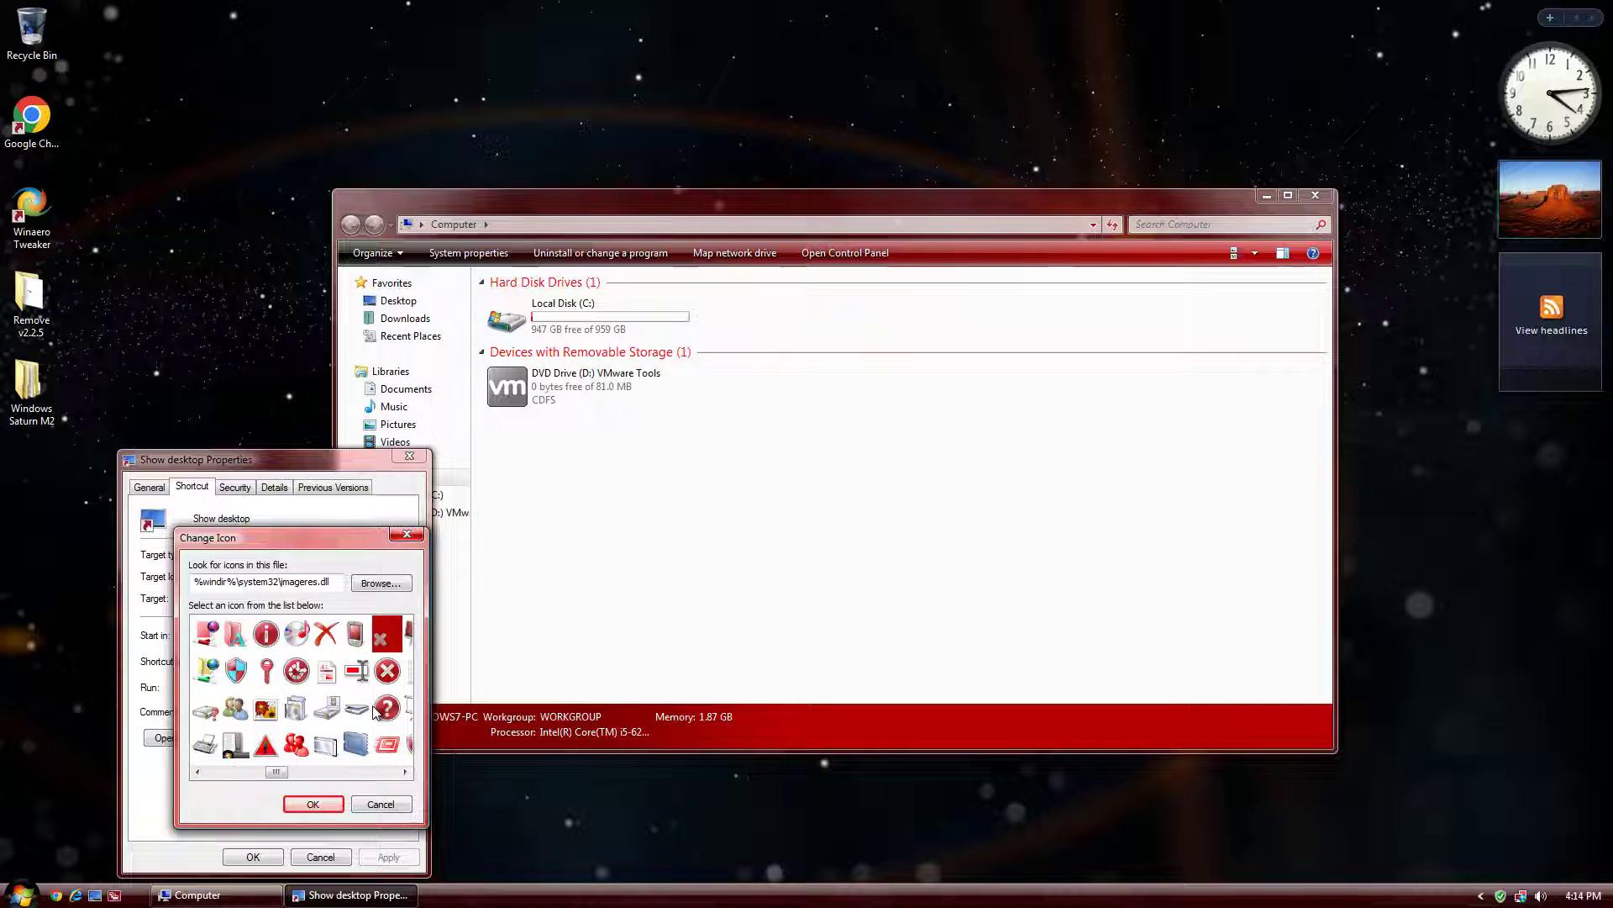
key("Right")
key("Right")
key("Right")
key("Right")
key("Right")
key("Right")
key("Right")
key("Right")
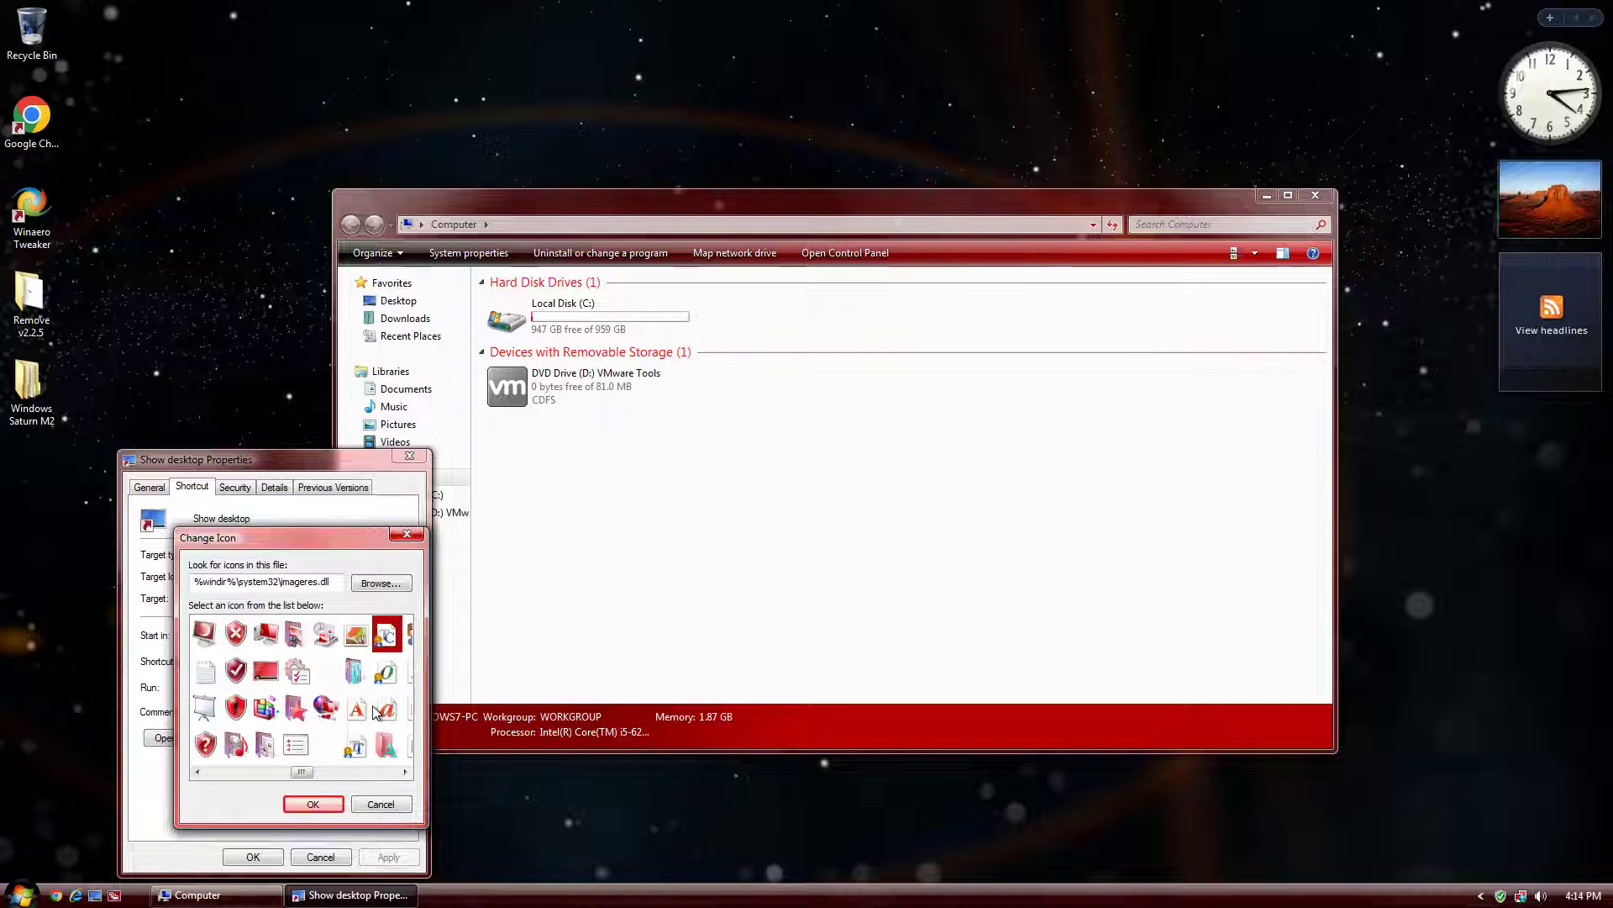
key("Right")
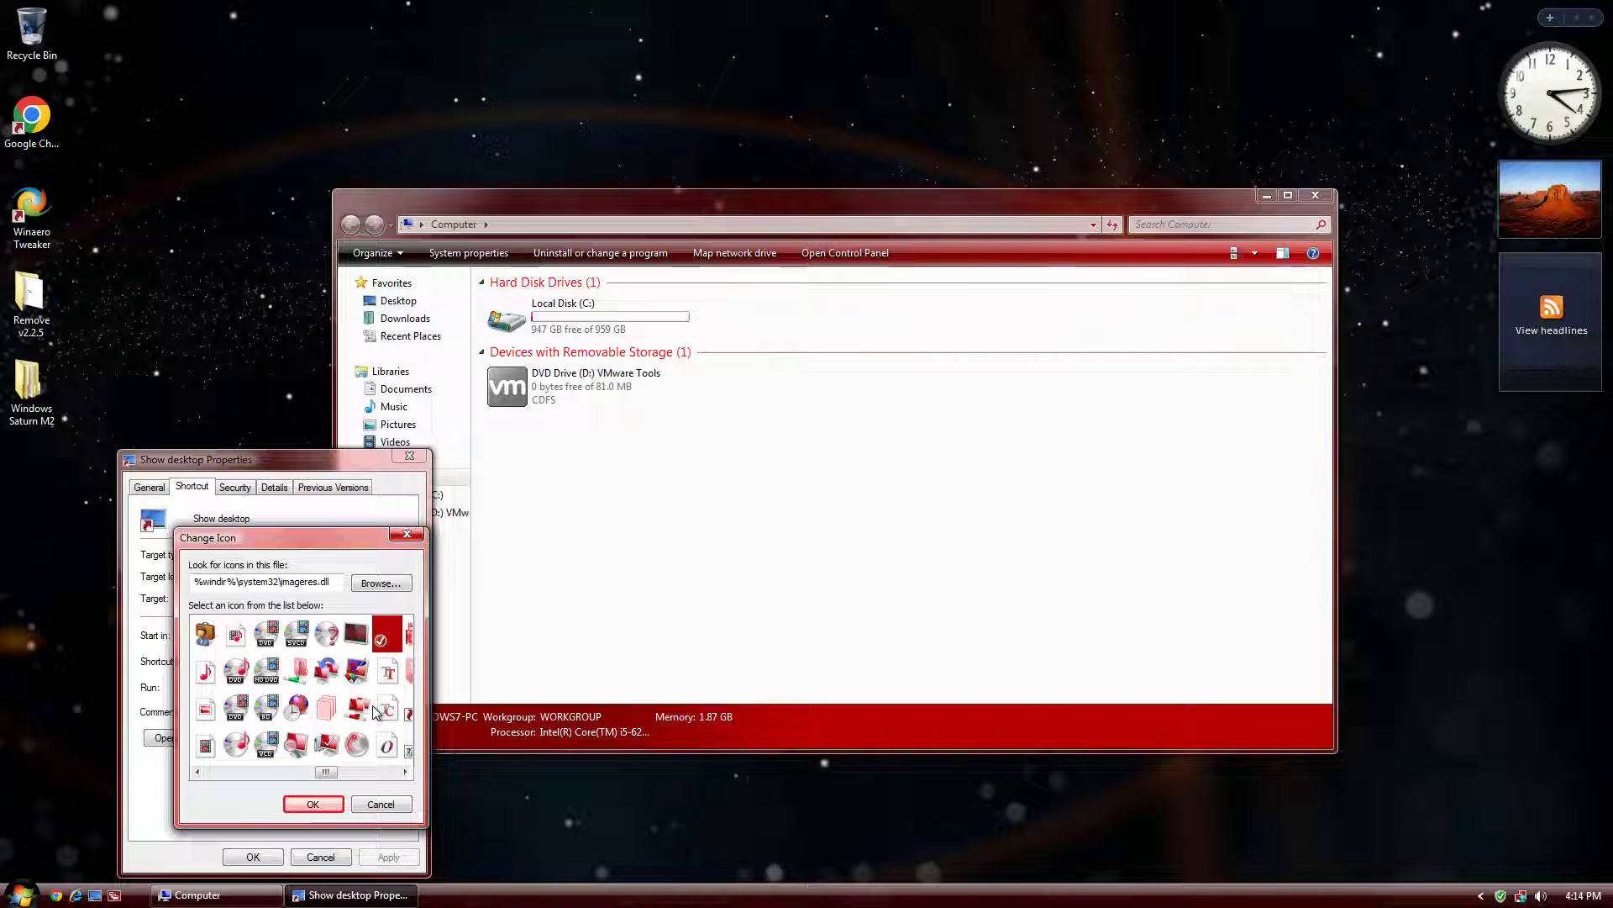
key("Right")
key("Right")
key("Right")
key("Right")
key("Right")
key("Right")
key("Right")
key("Right")
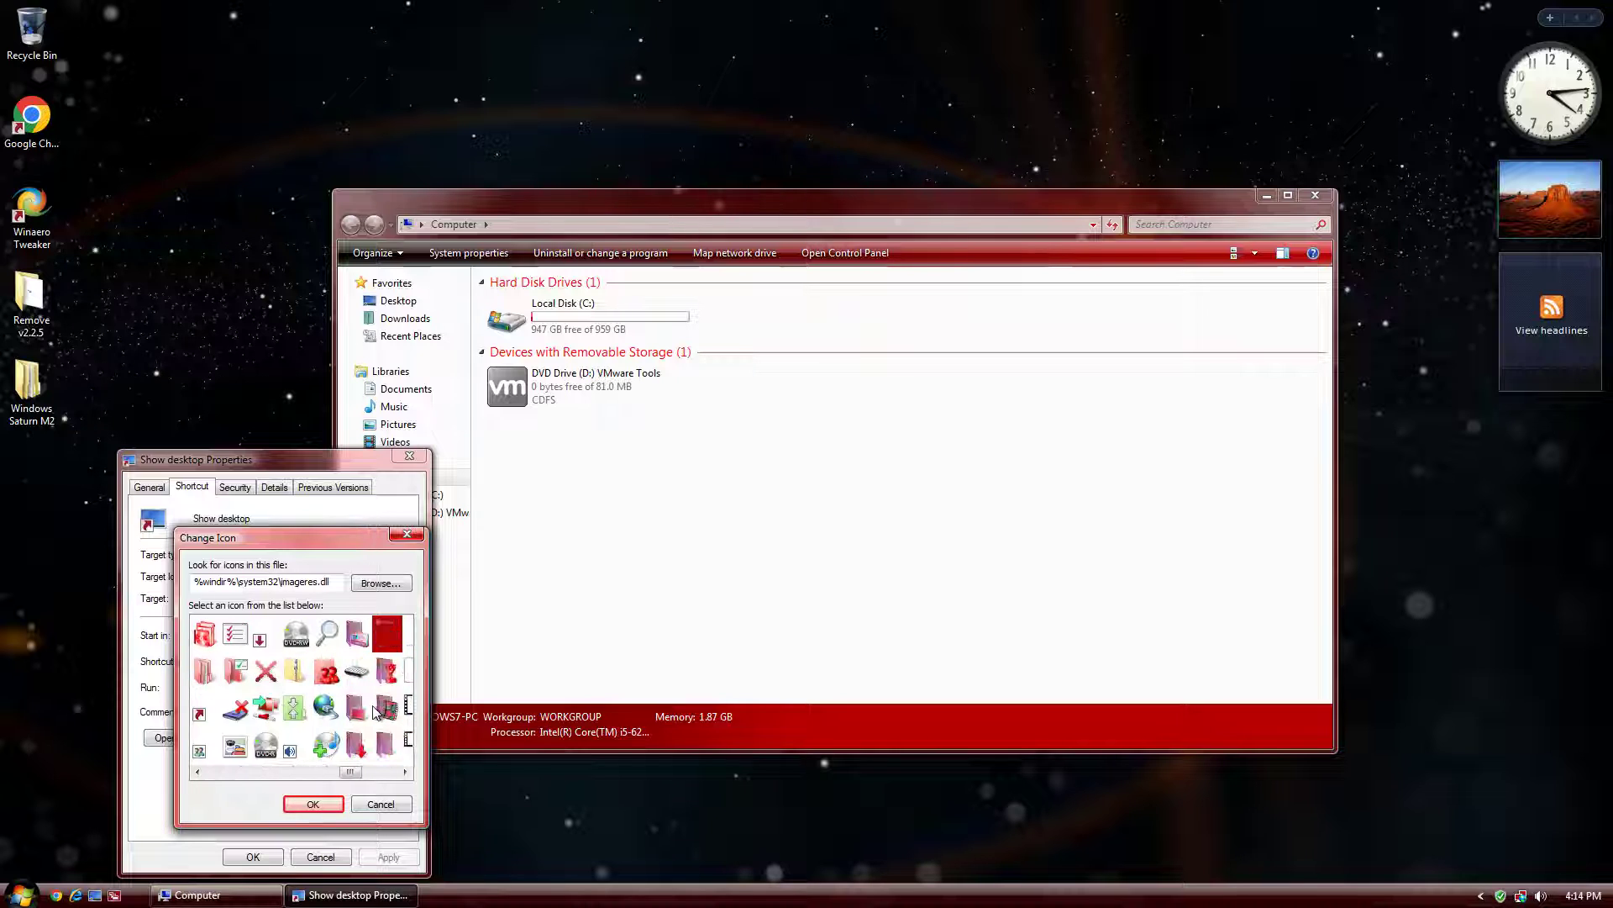
key("Right")
key("Right")
key("Right")
key("Right")
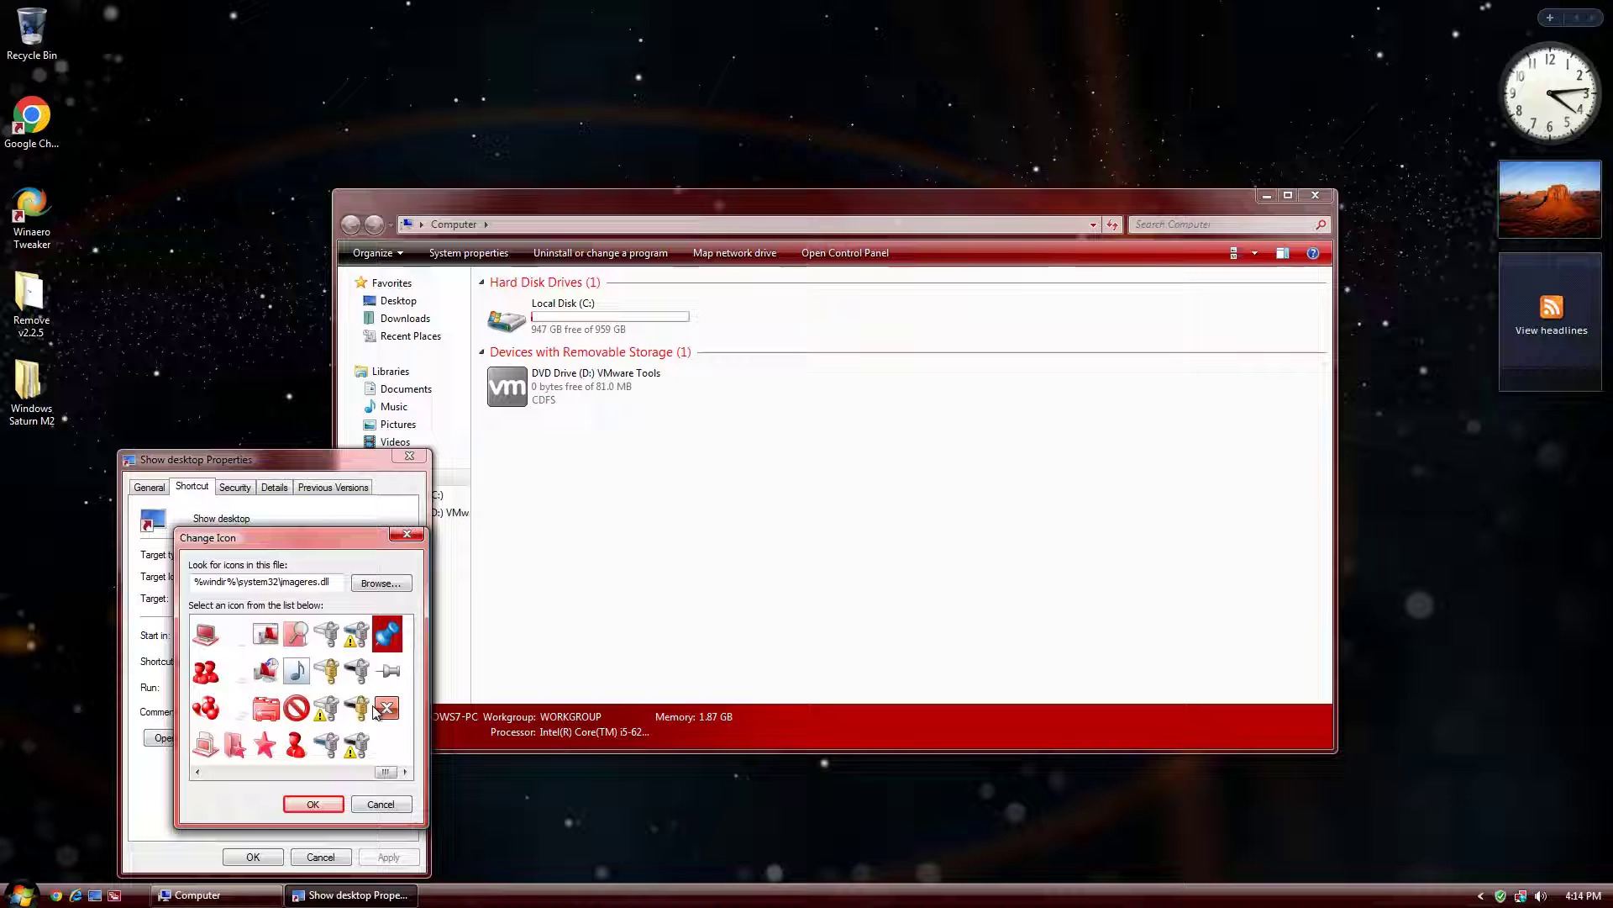
Go back through the imageres.dll icons, assign the red desktop icon to the Show desktop shortcut and apply it
left_click(376, 710)
key("Left")
key("Left")
key("Left")
key("Left")
key("Left")
key("Left")
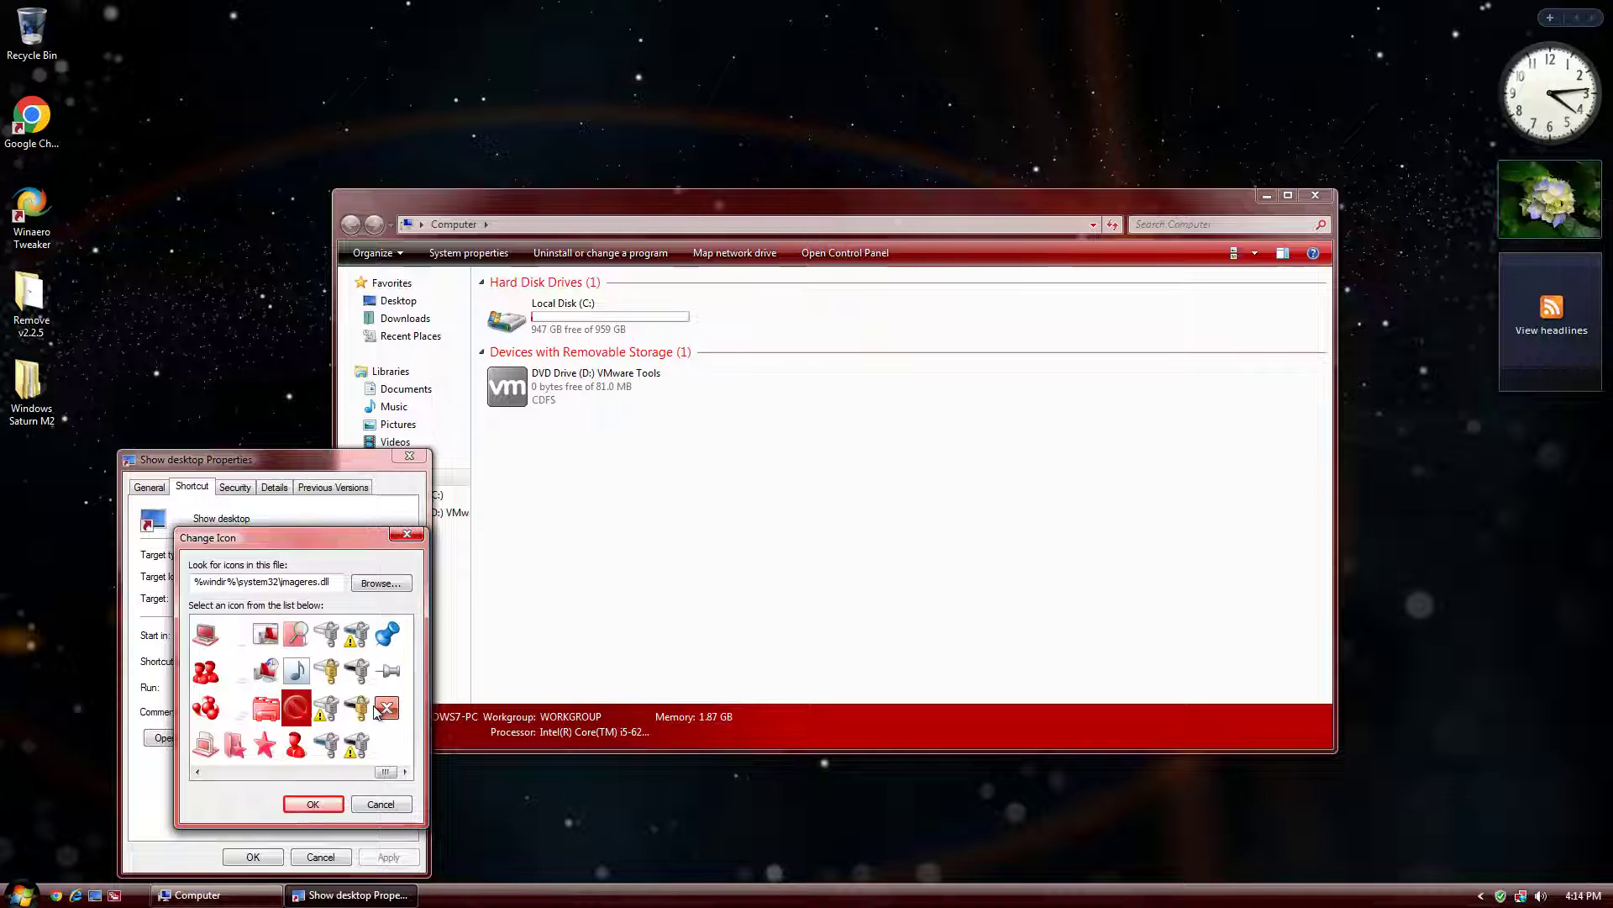
key("Up")
key("Up")
key("Up")
key("Down")
key("Down")
key("Down")
key("Left")
key("Left")
key("Left")
key("Left")
key("Left")
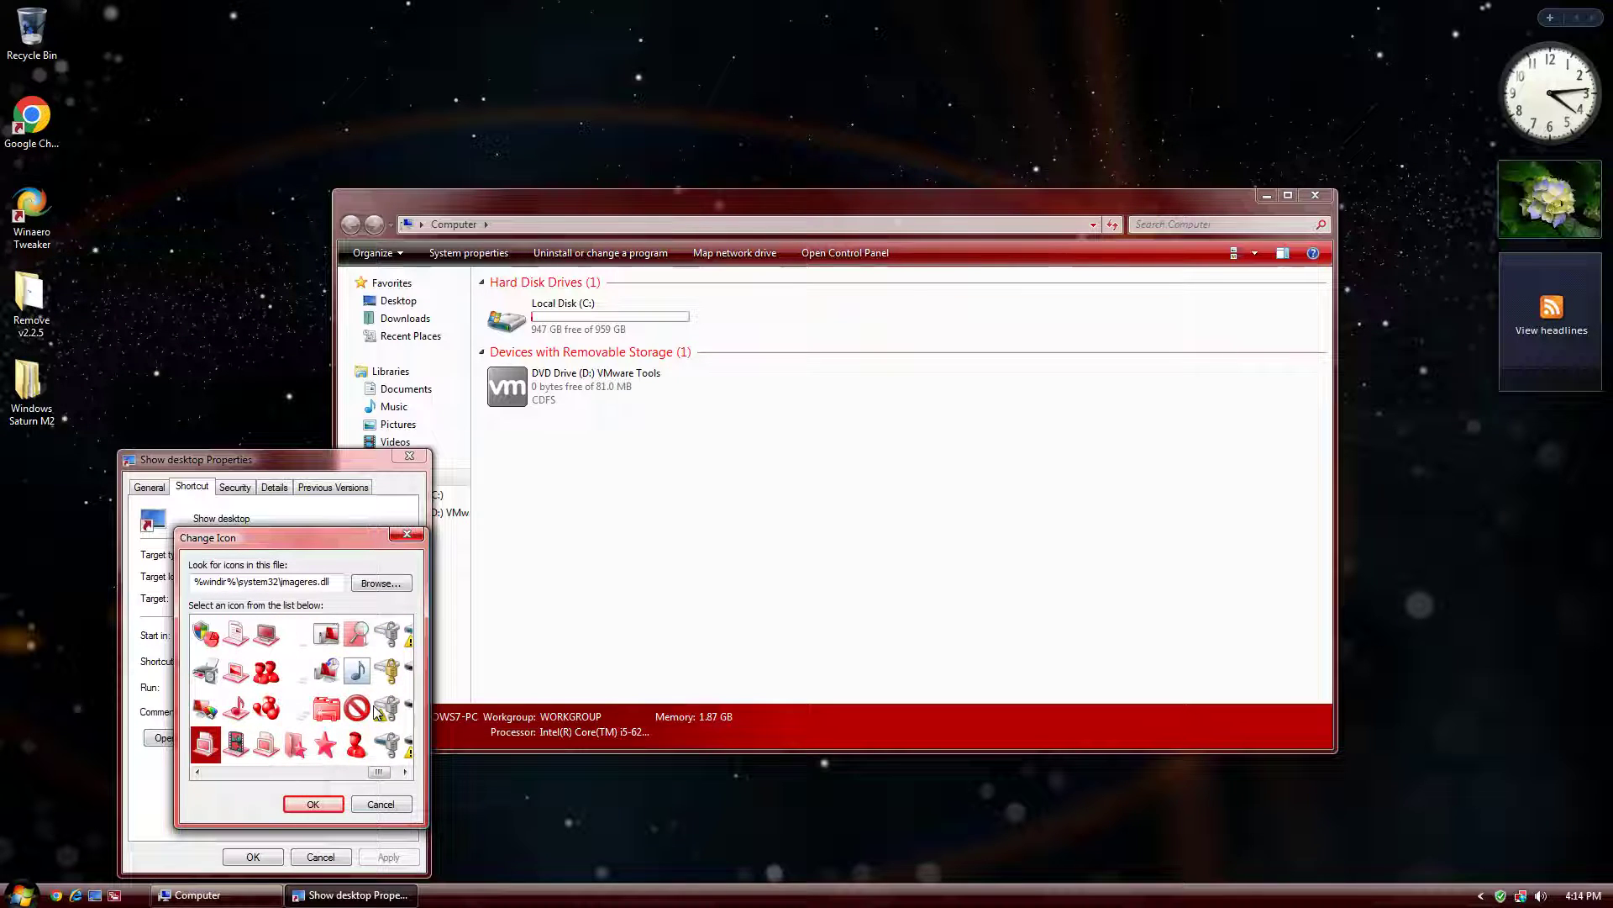
key("Left")
key("Left")
key("Left")
key("Left")
key("Left")
key("Left")
key("Left")
key("Left")
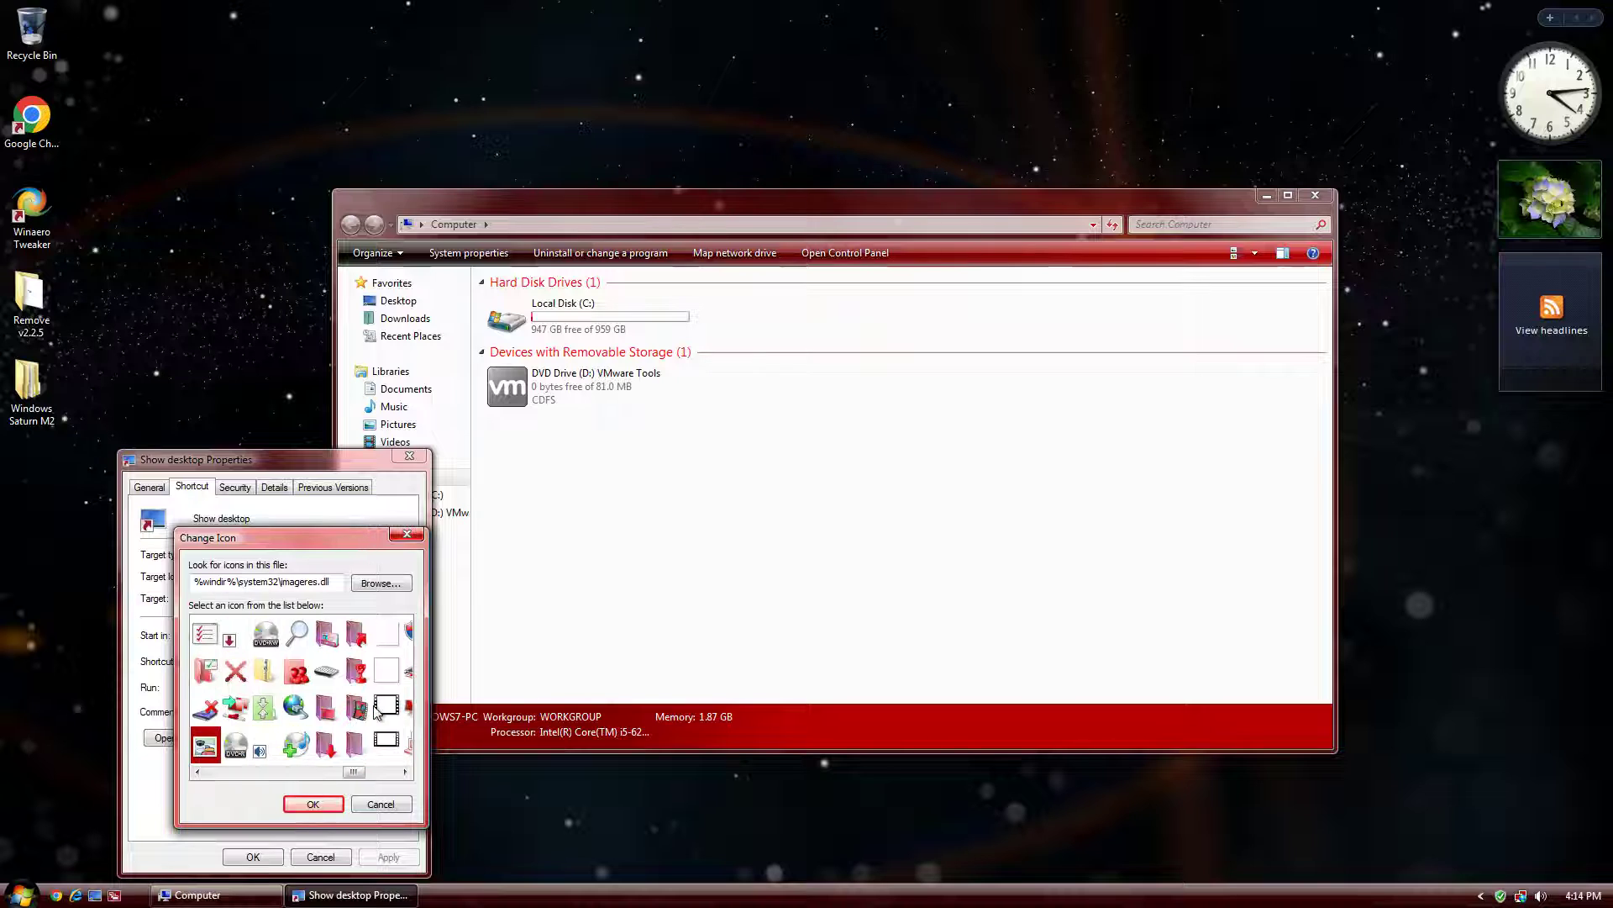
key("Left")
key("Left")
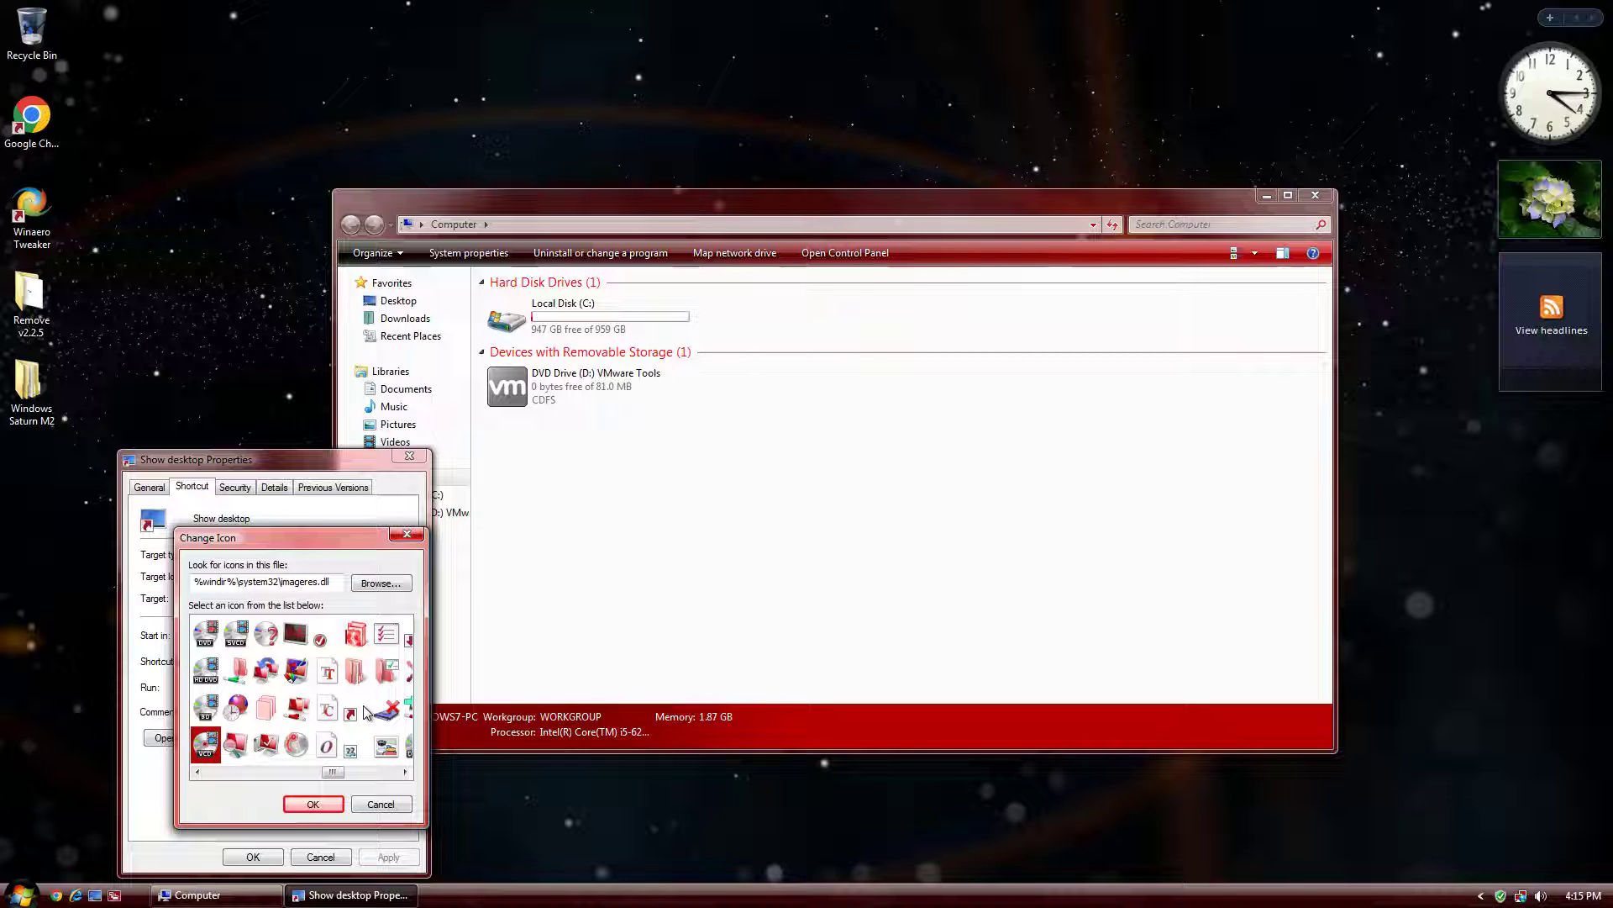
key("Left")
key("Left")
key("Left")
key("Left")
key("Left")
key("Left")
key("Left")
key("Left")
left_click(231, 681)
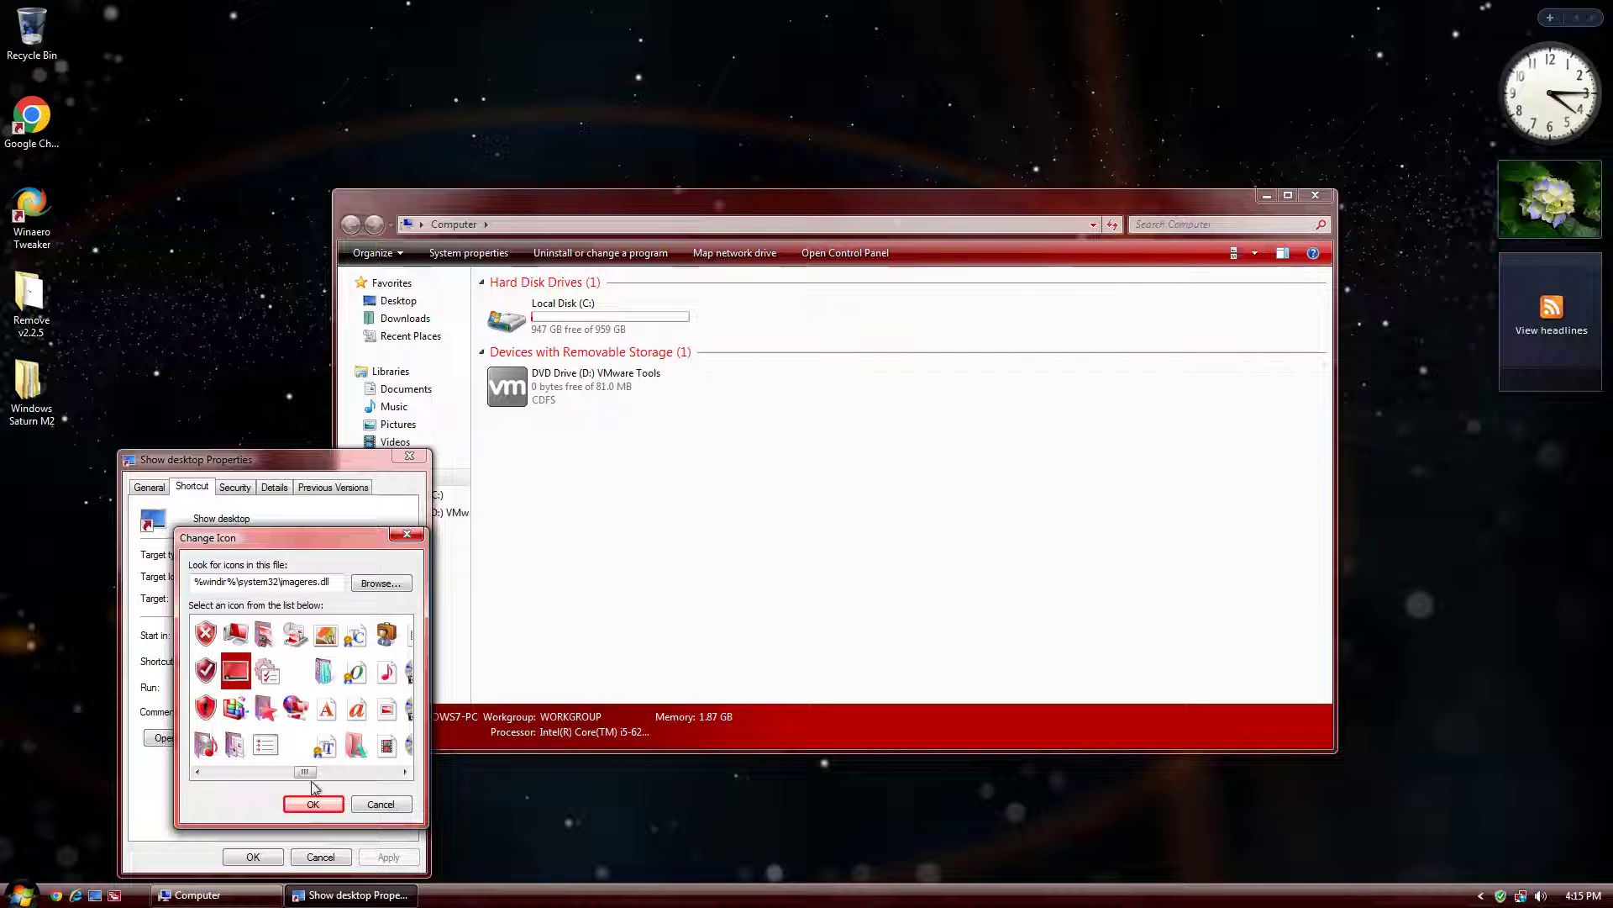
left_click(310, 802)
left_click(388, 858)
left_click(253, 856)
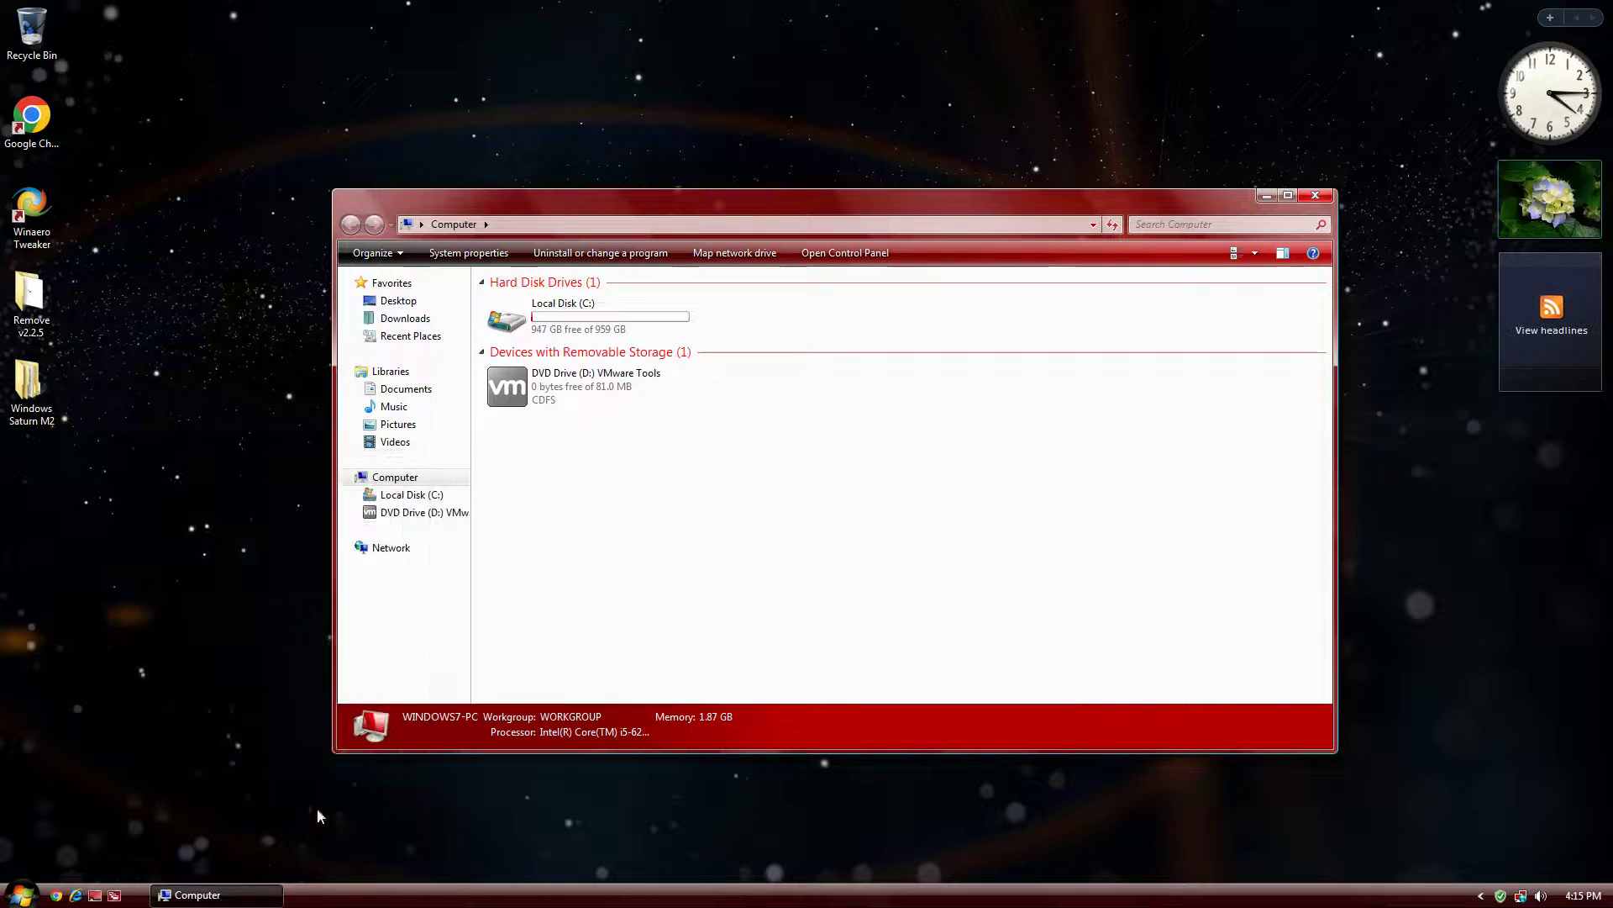
View the computer's basic system information from the Computer window, and close both windows
right_click(763, 332)
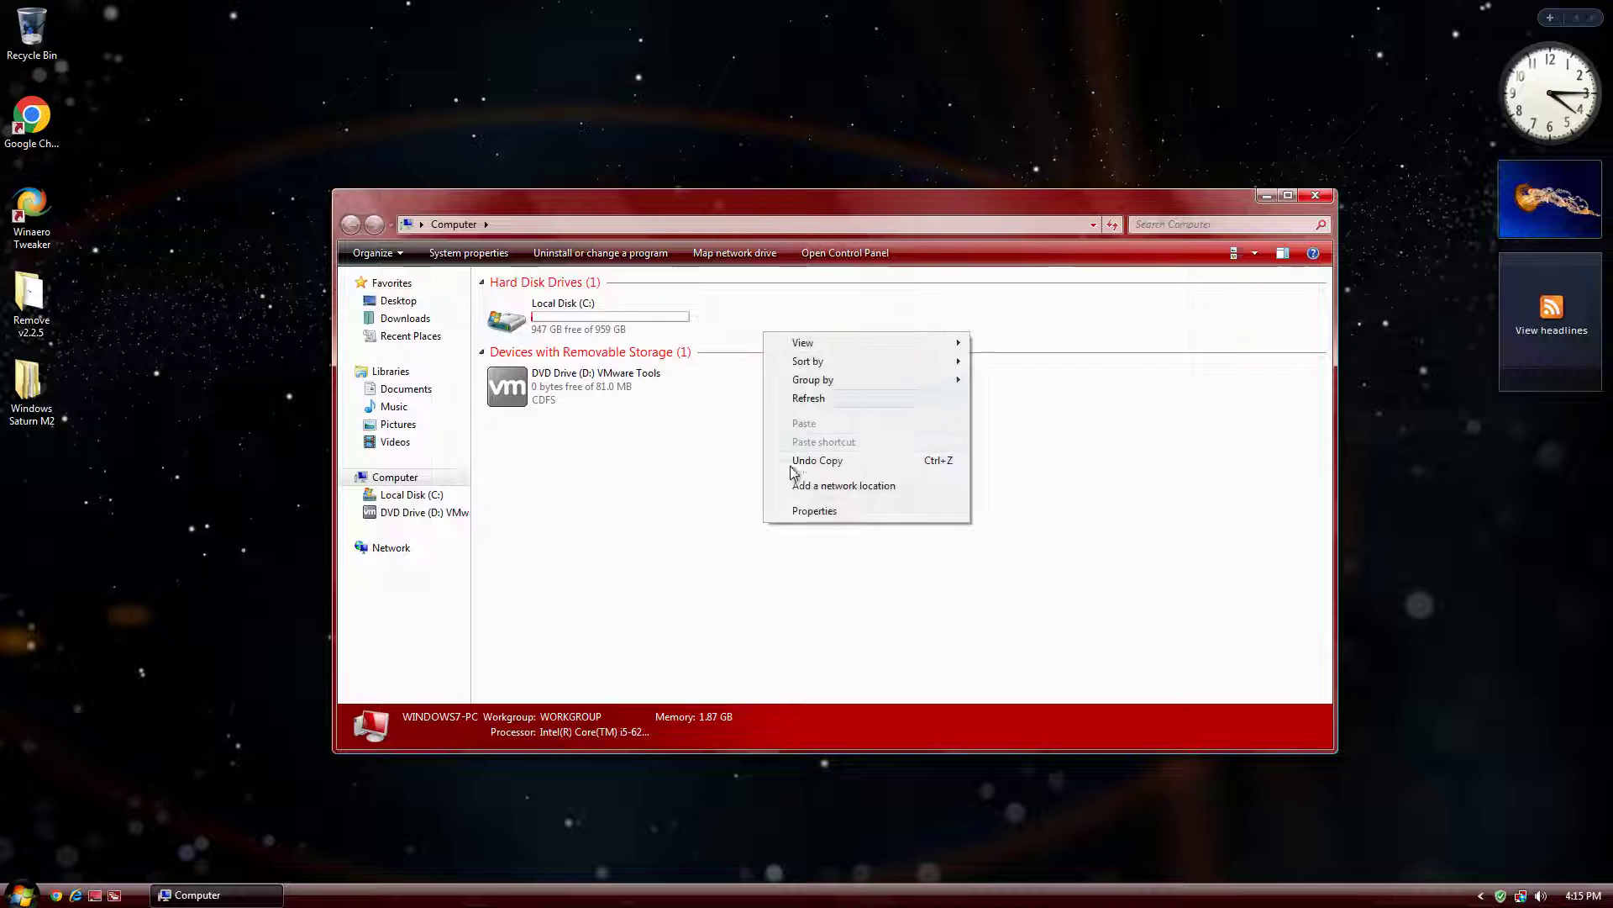
left_click(806, 510)
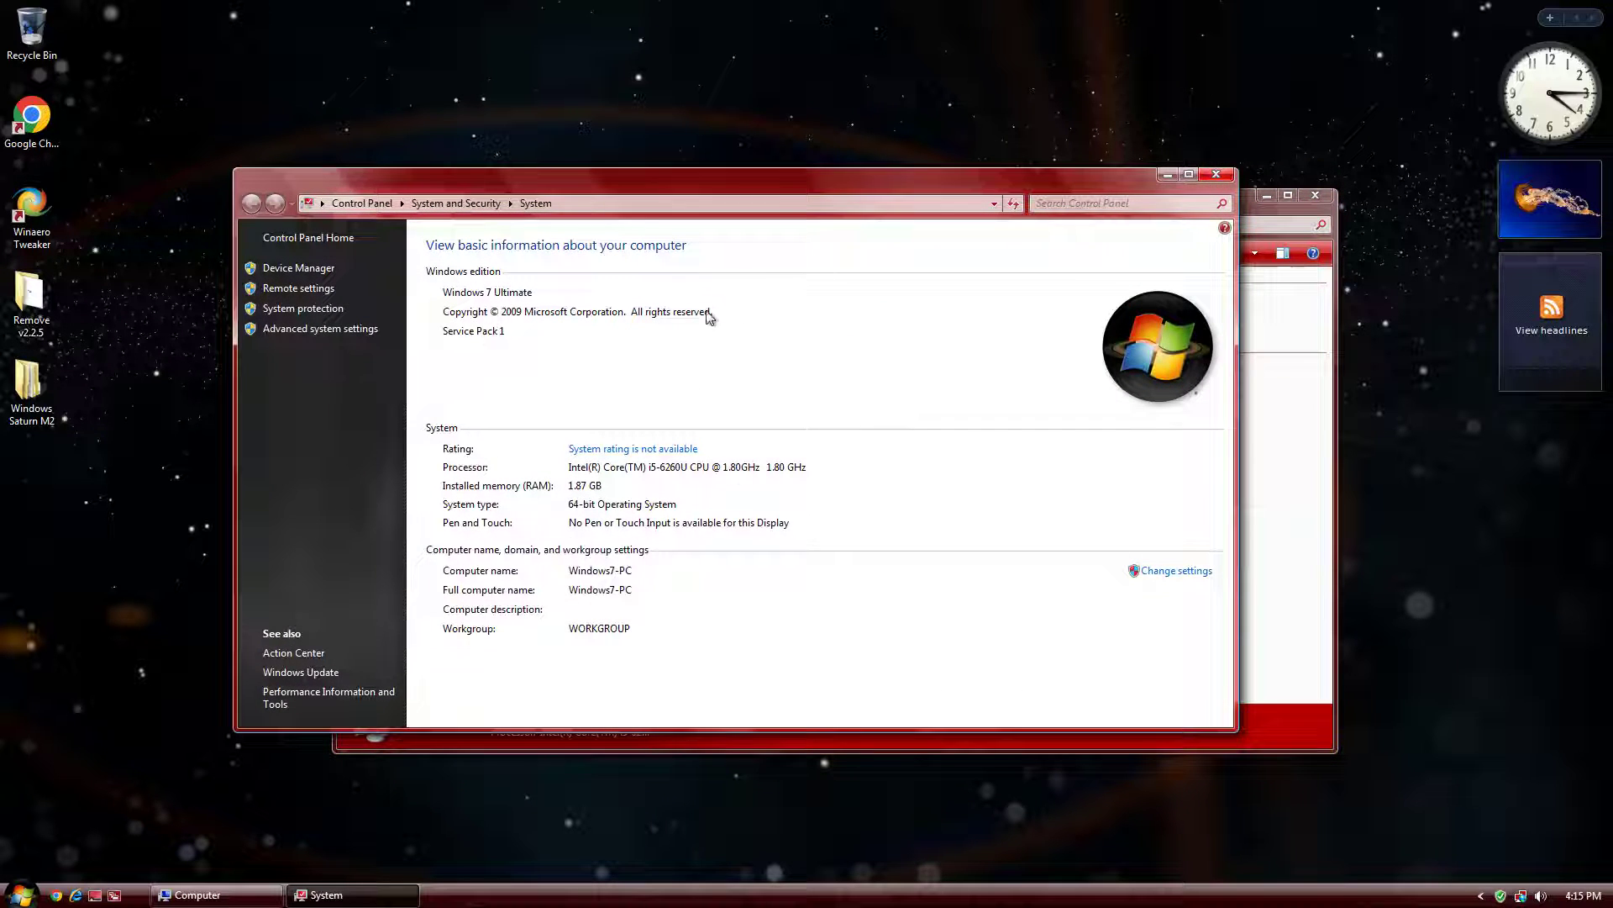
left_click(1216, 174)
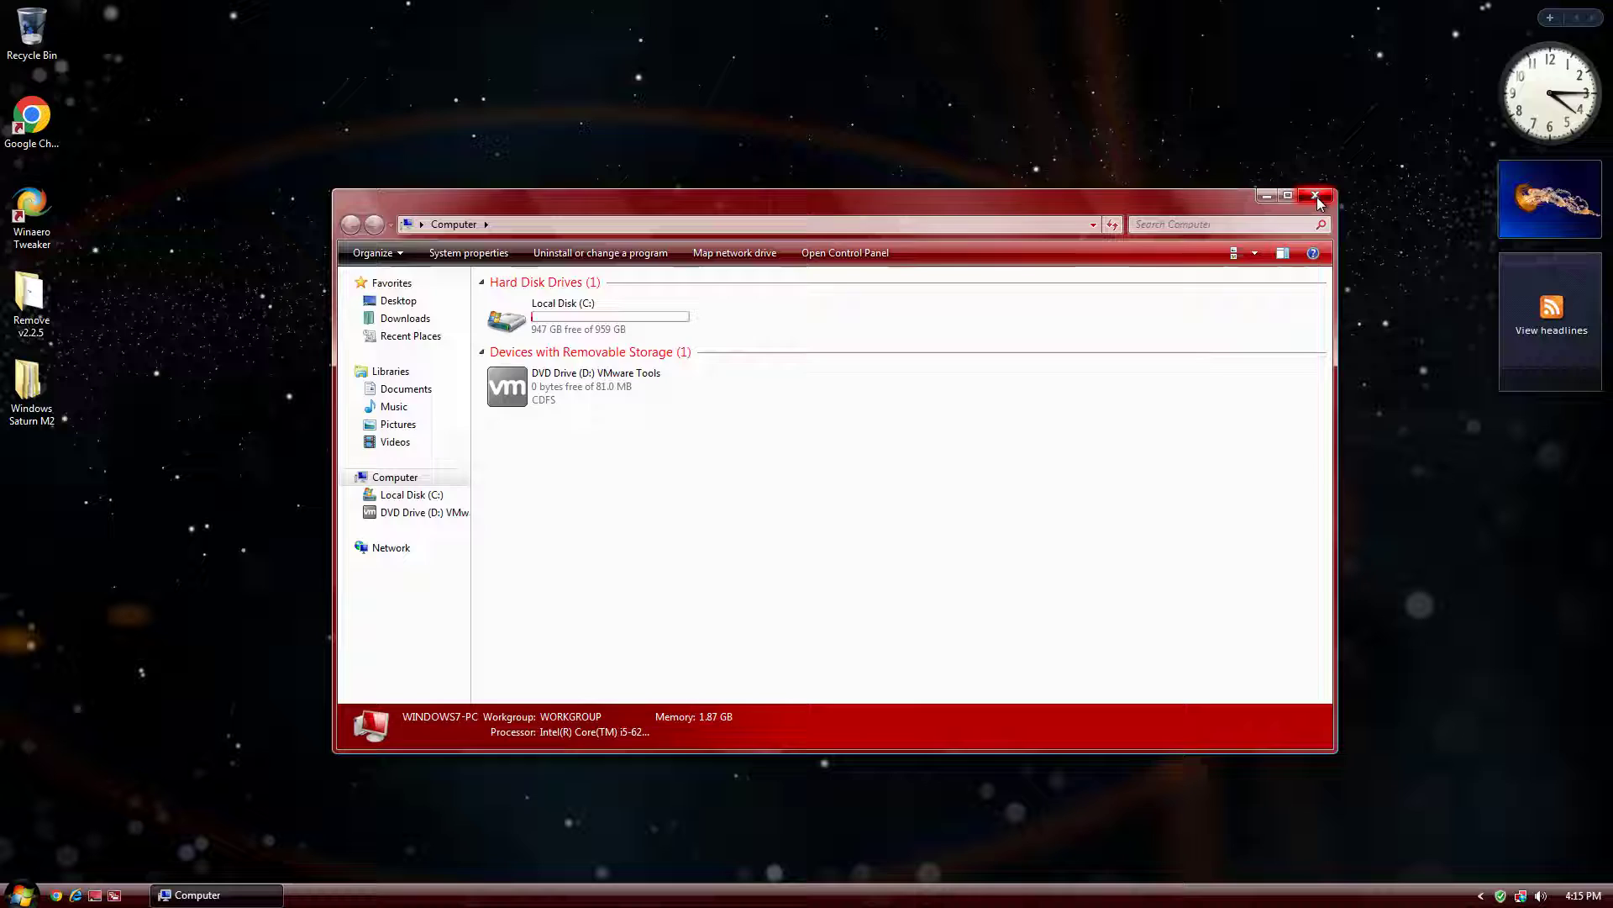
left_click(1316, 195)
View the themed volume control and a selection rectangle stretched across the desktop
left_click(1540, 895)
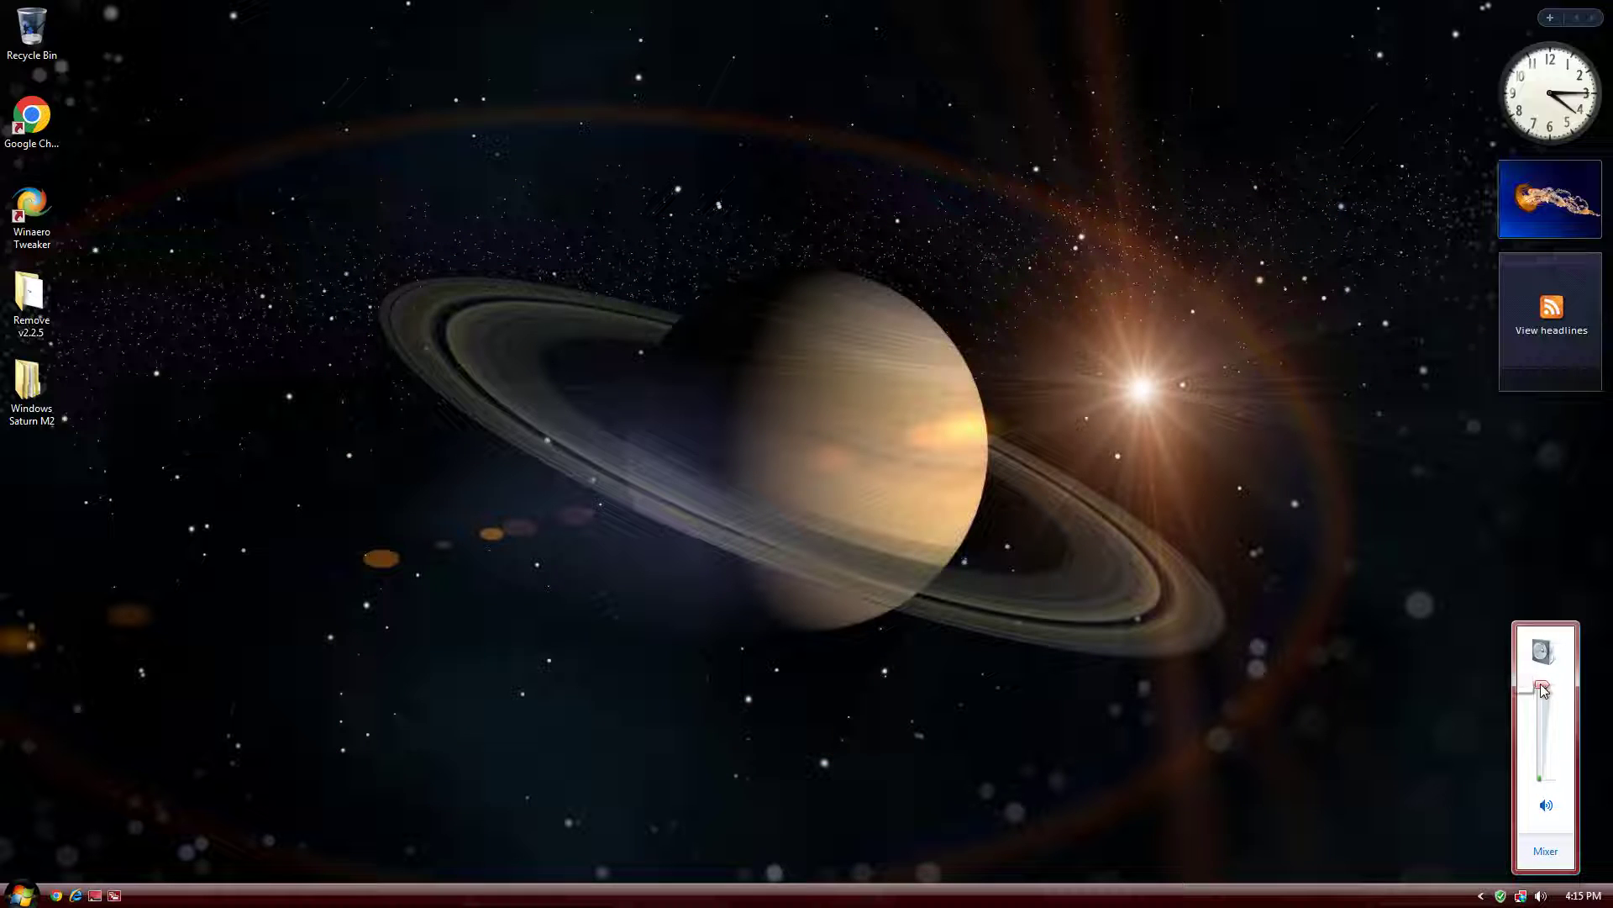
left_click(695, 458)
left_click_drag(120, 7, 1429, 849)
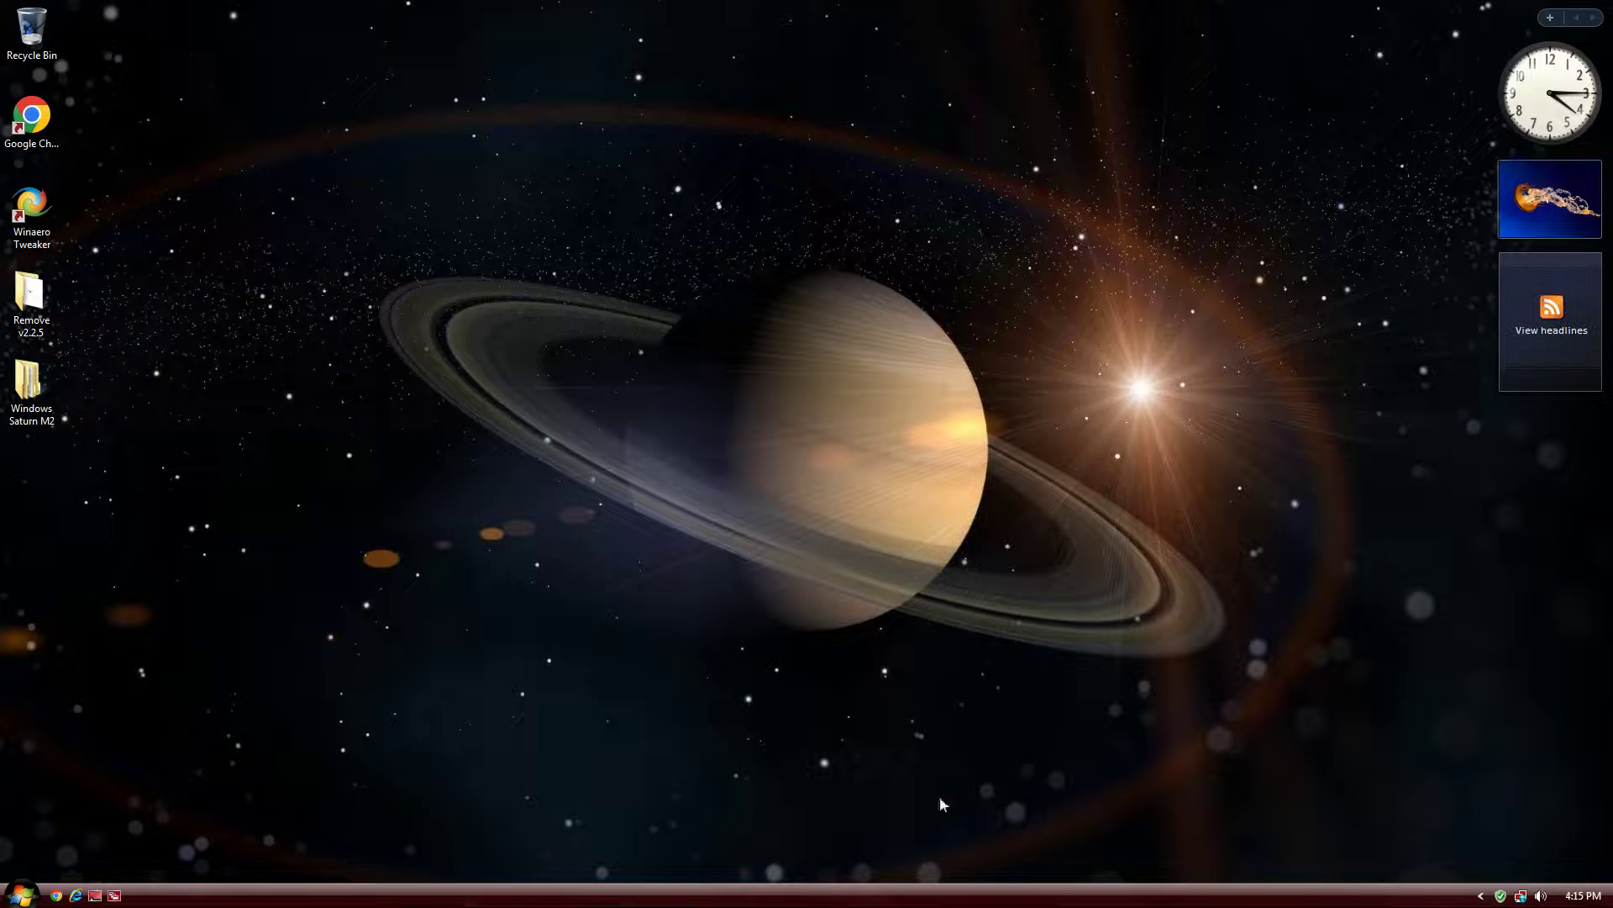
Open the Wallpaper folder inside Windows Saturn M2 > Windows Saturn TP M2
double_click(28, 382)
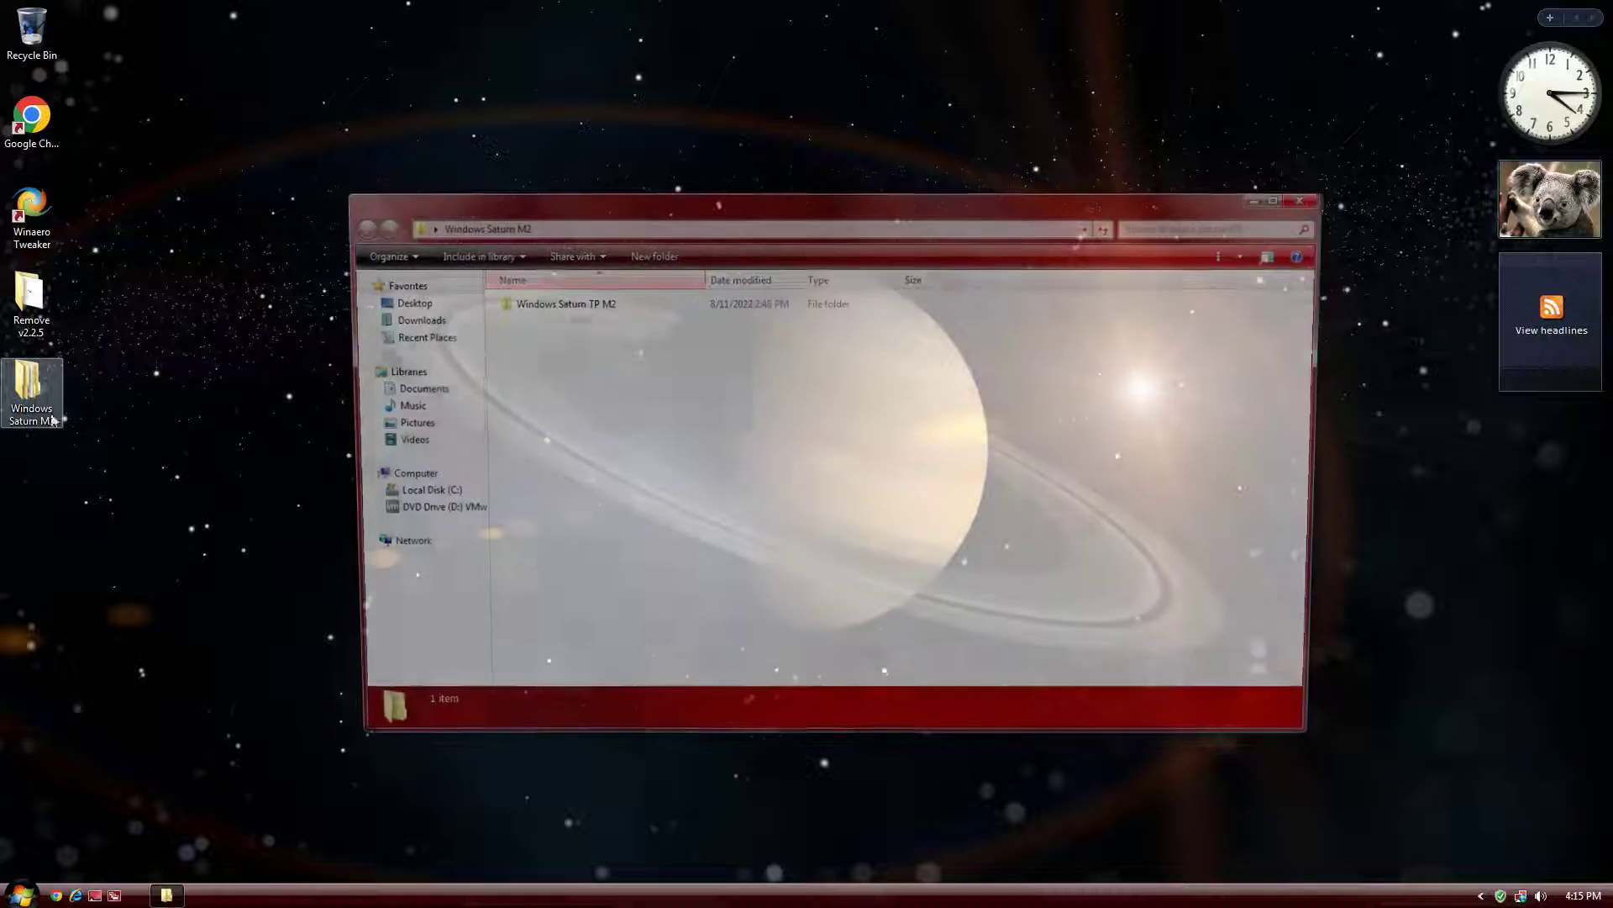
double_click(535, 304)
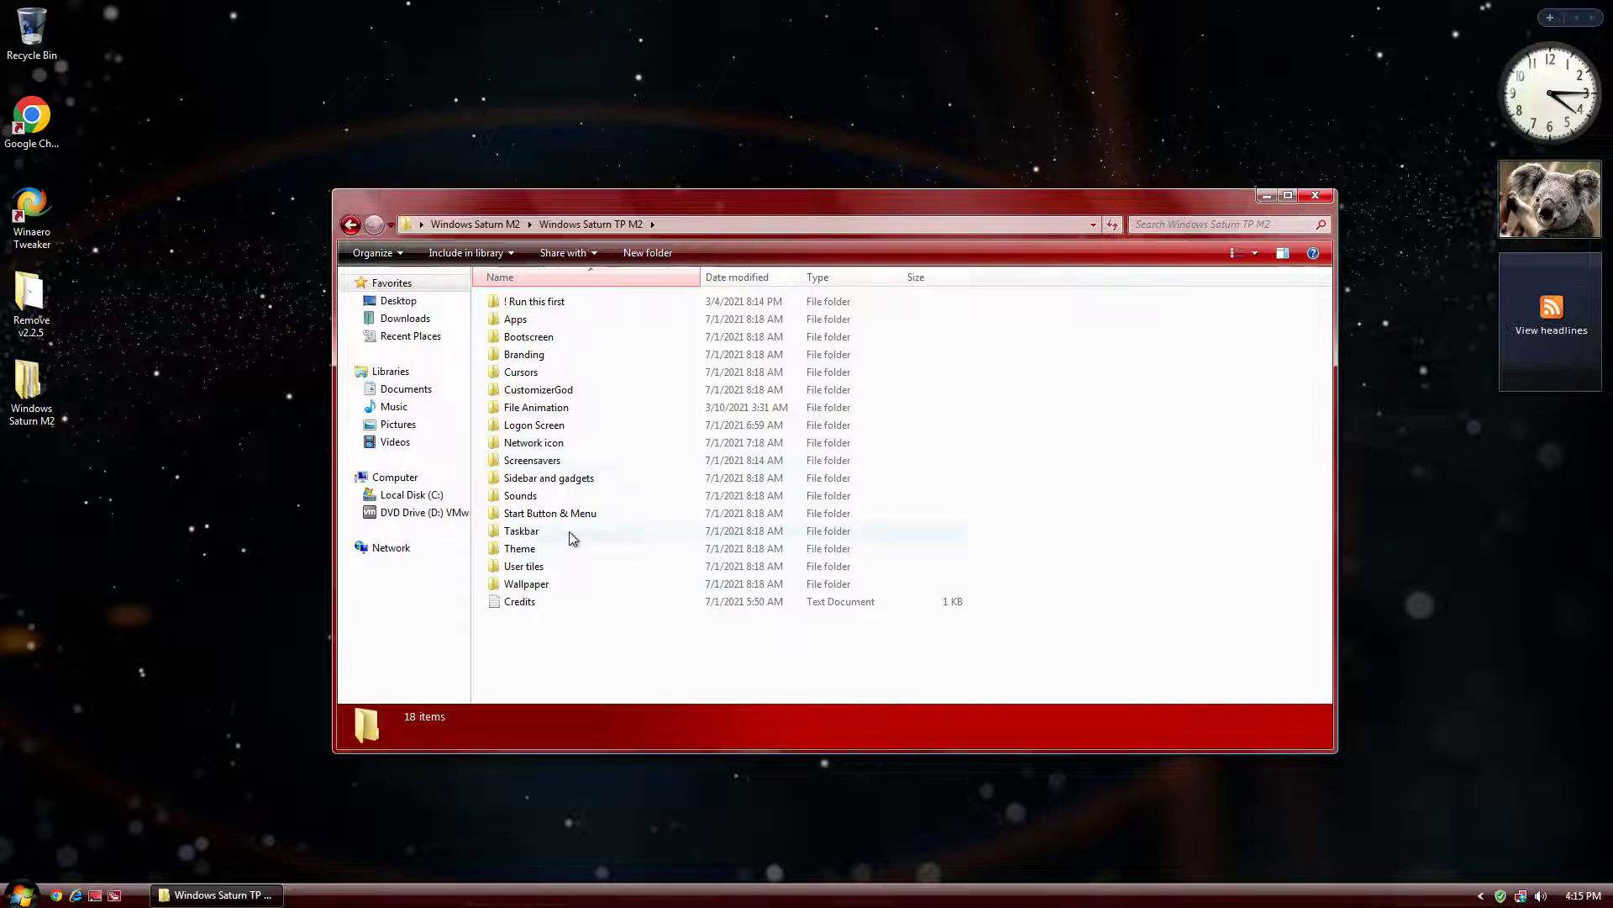
left_click(523, 586)
double_click(522, 588)
Try img1 and img2 as the desktop background, and set it back to img0
left_click(594, 341)
right_click(593, 341)
left_click(682, 372)
left_click(699, 336)
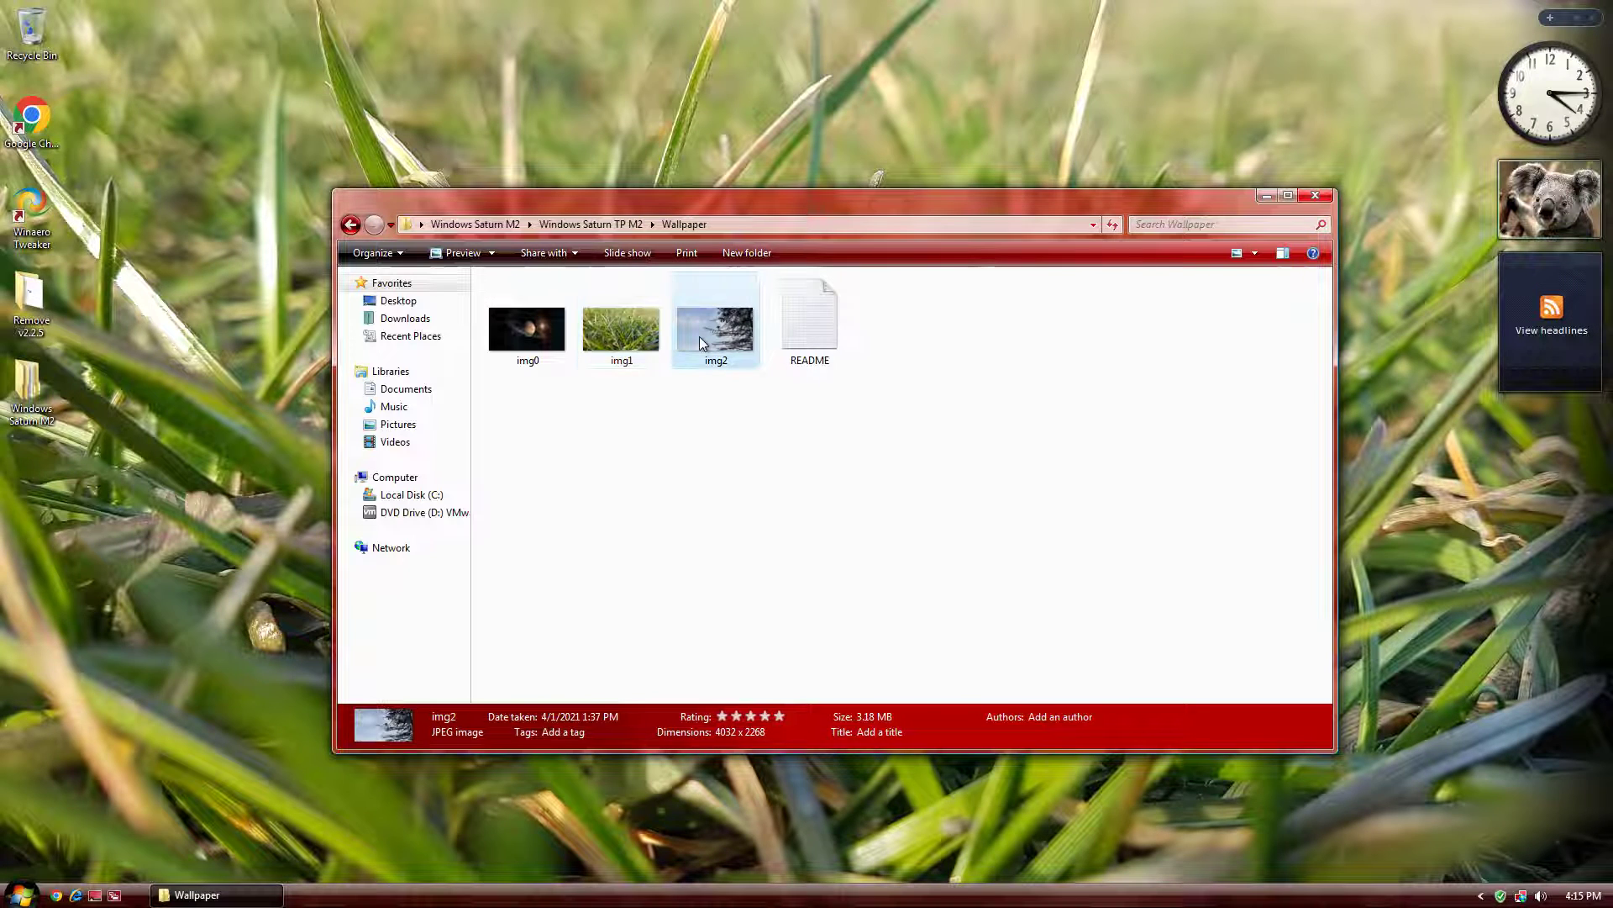
right_click(699, 337)
left_click(721, 367)
left_click(514, 357)
right_click(514, 357)
left_click(535, 386)
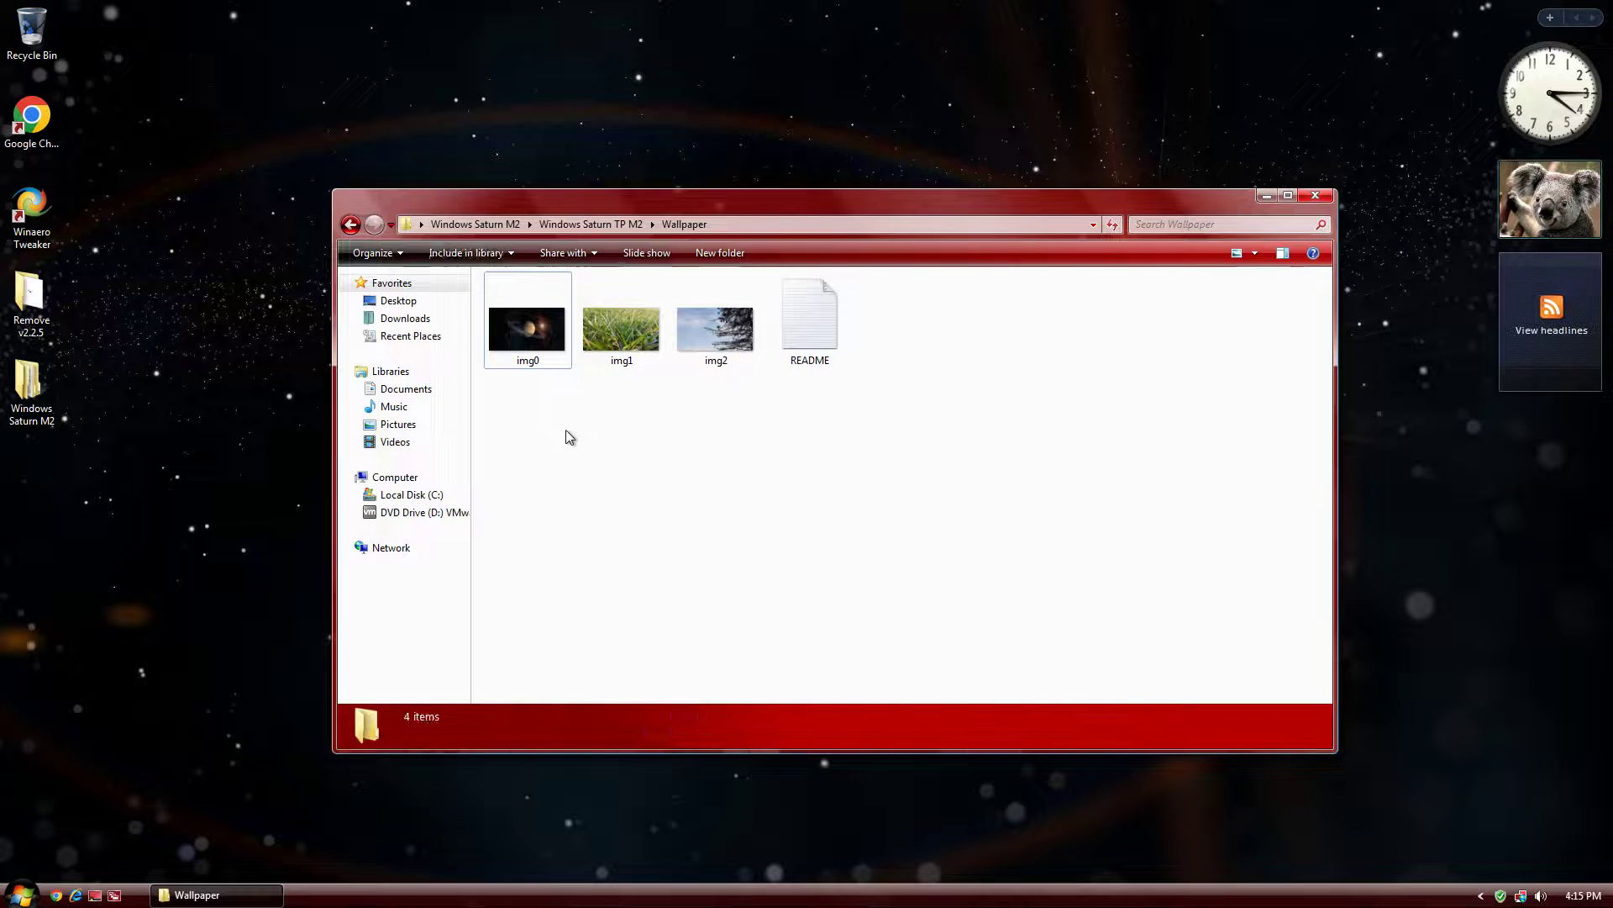
View the 3D window switcher with the Wallpaper window at normal size and maximized, and close that window
left_click(155, 893)
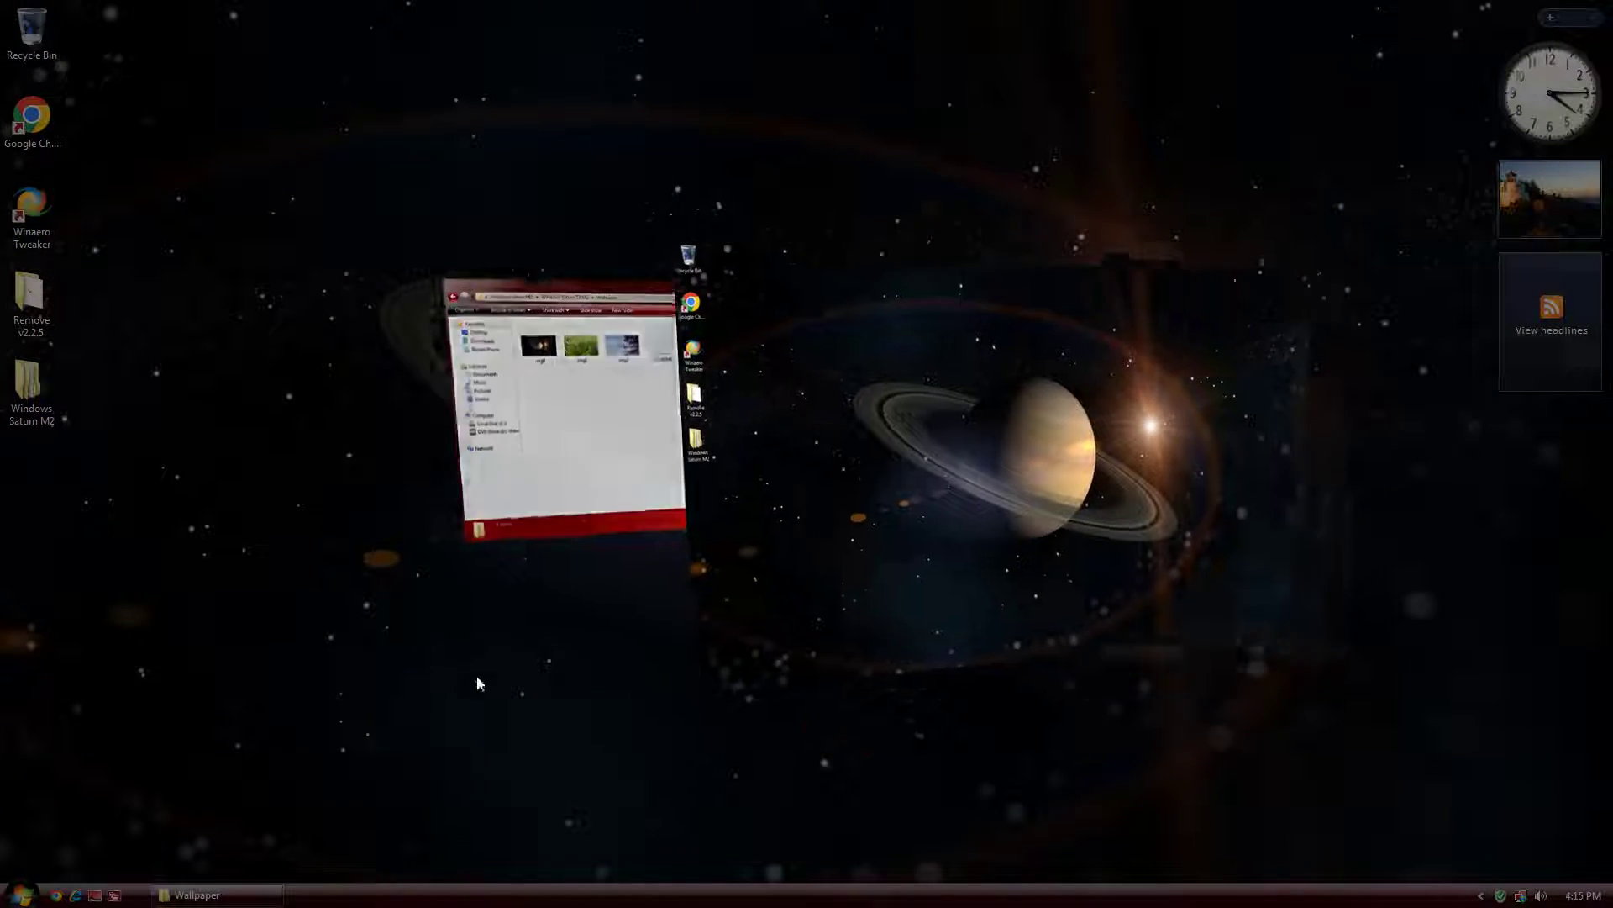
double_click(1010, 197)
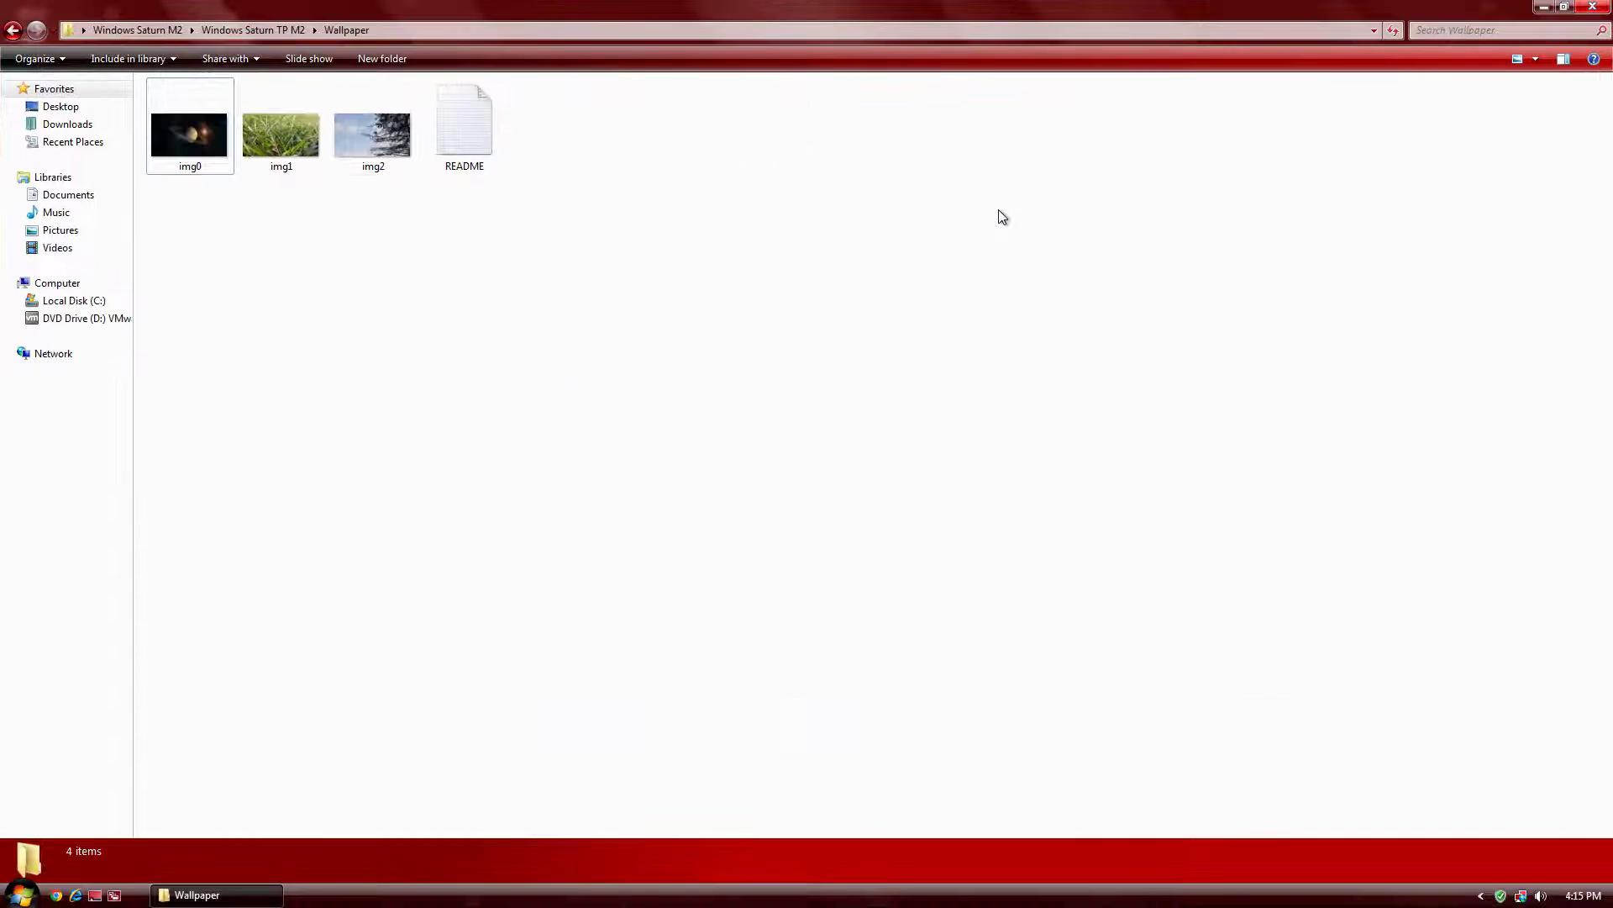
left_click(113, 895)
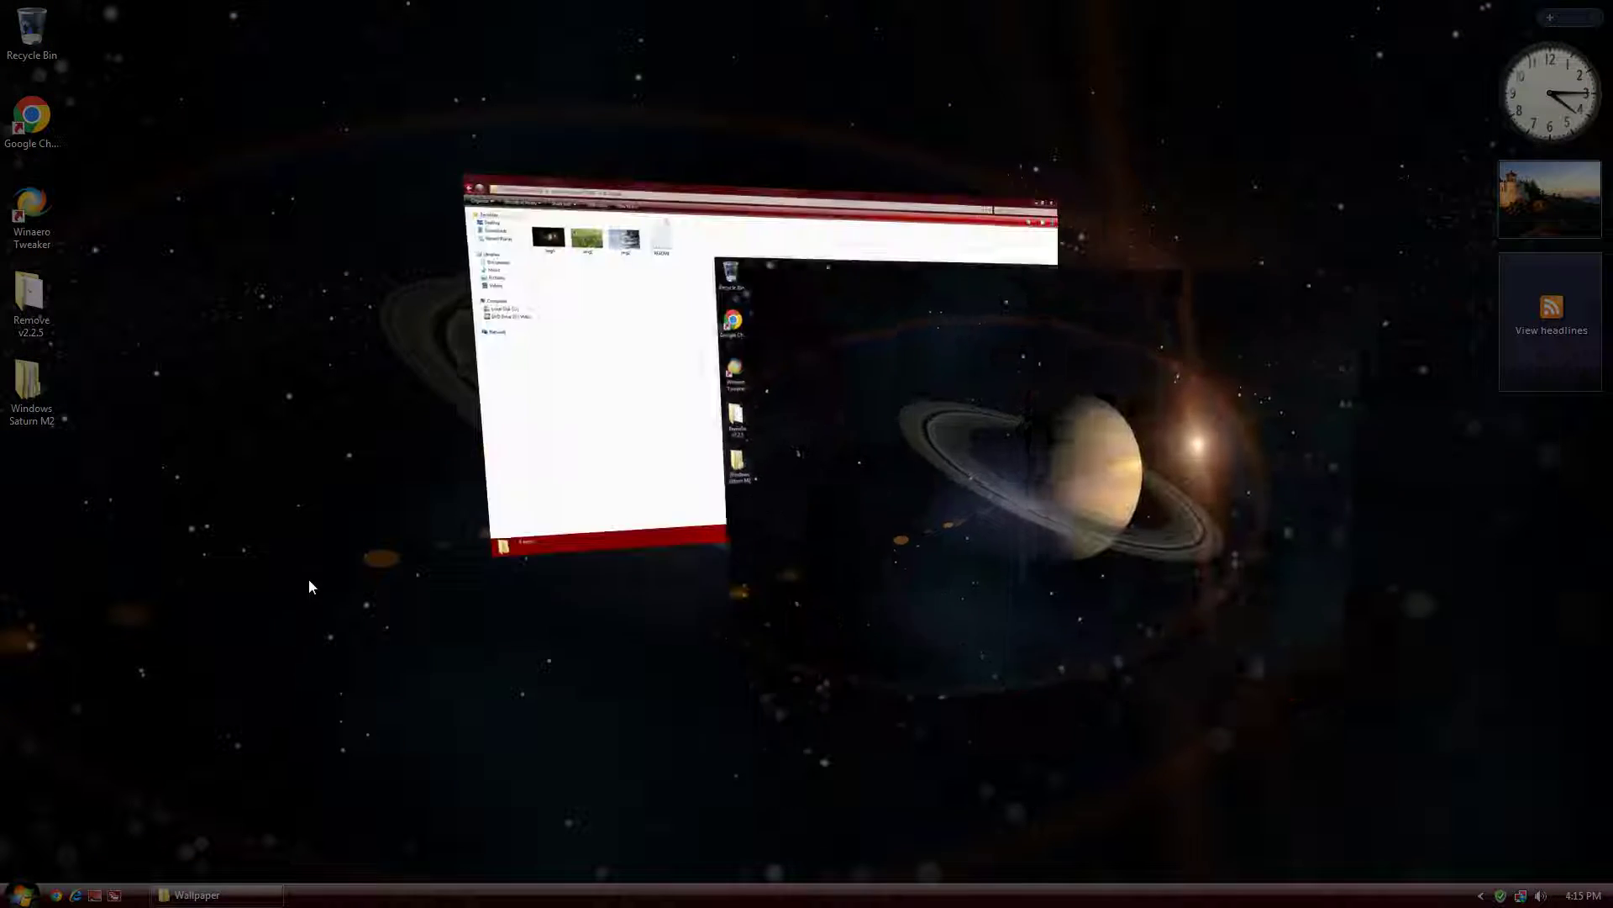
left_click(1050, 400)
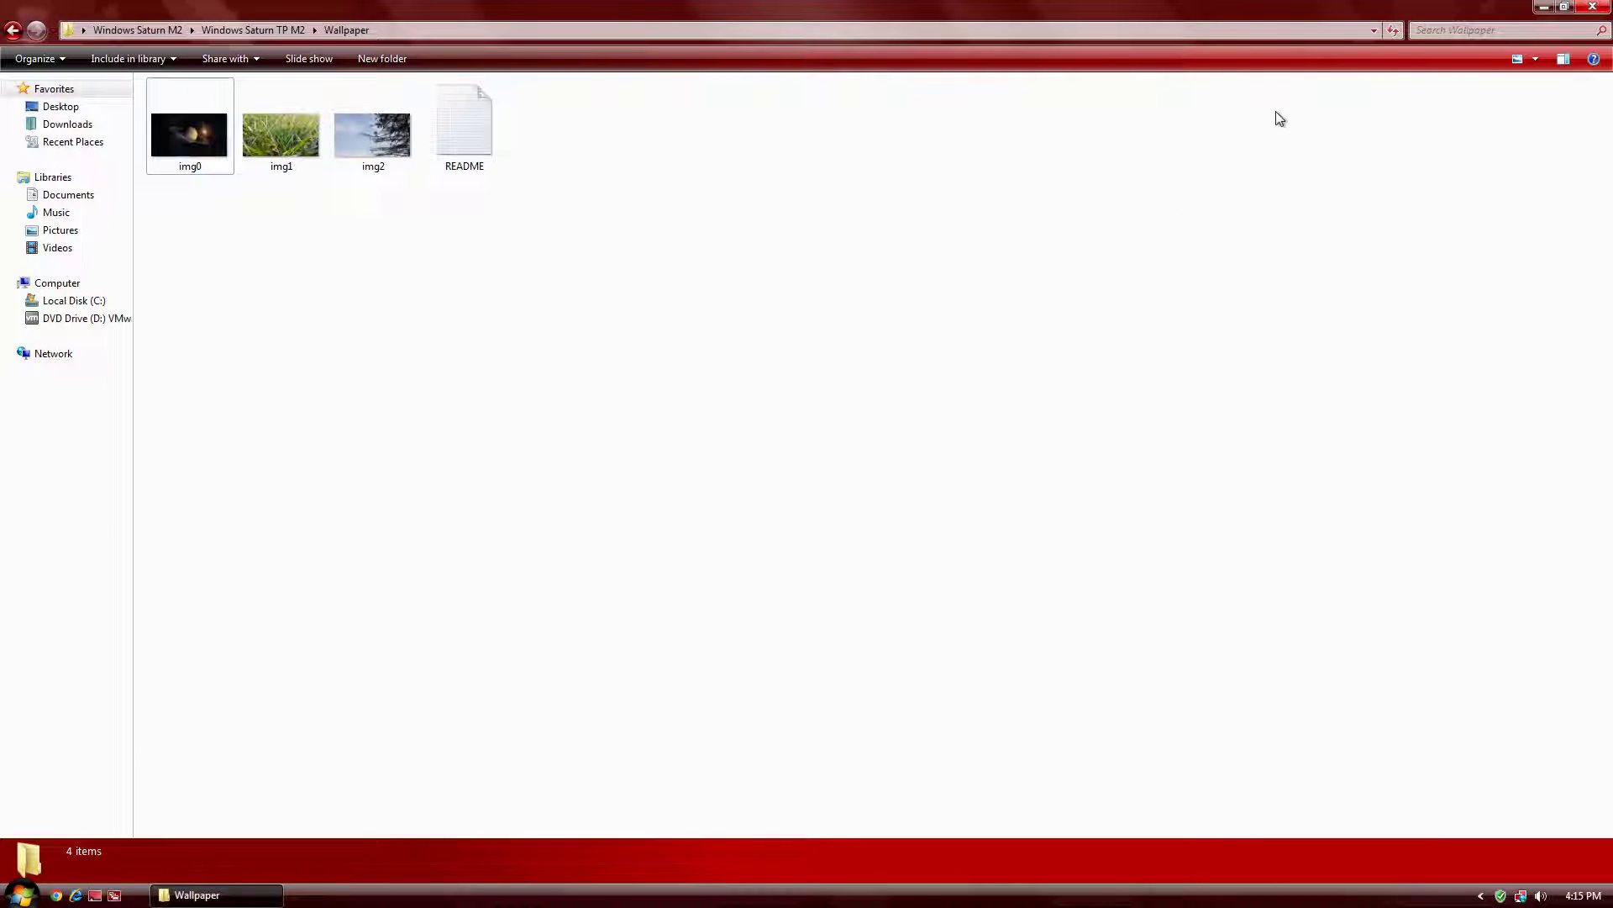
left_click(1592, 7)
Play Kalimba from the Sample Music folder of the Music library, completing the initial Windows Media Player setup
key("super")
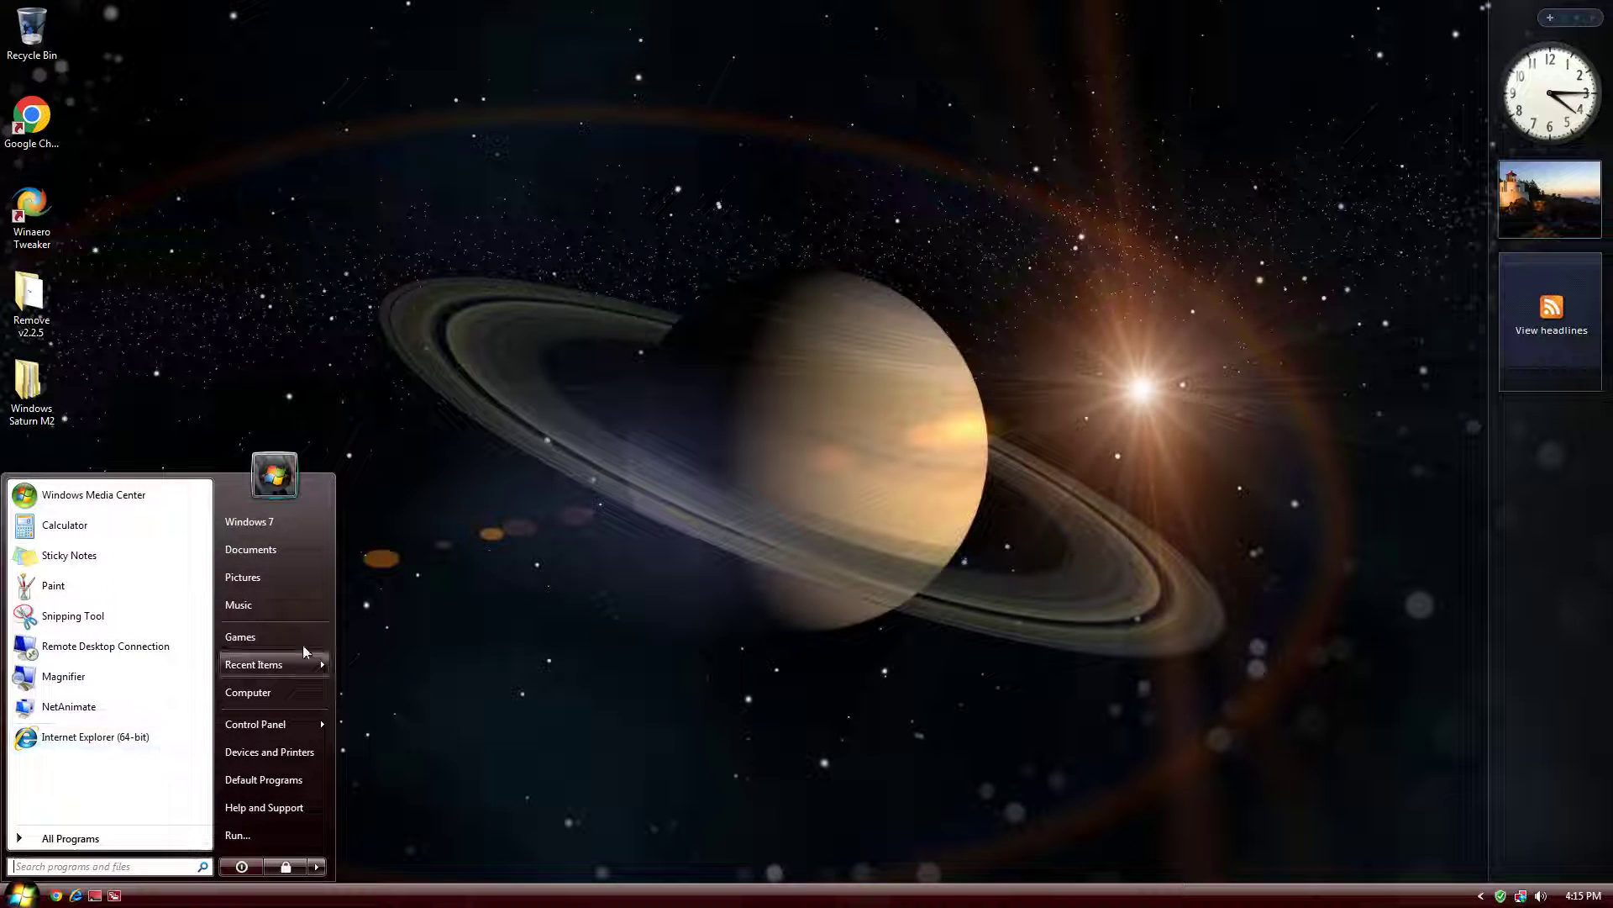
left_click(264, 606)
double_click(267, 160)
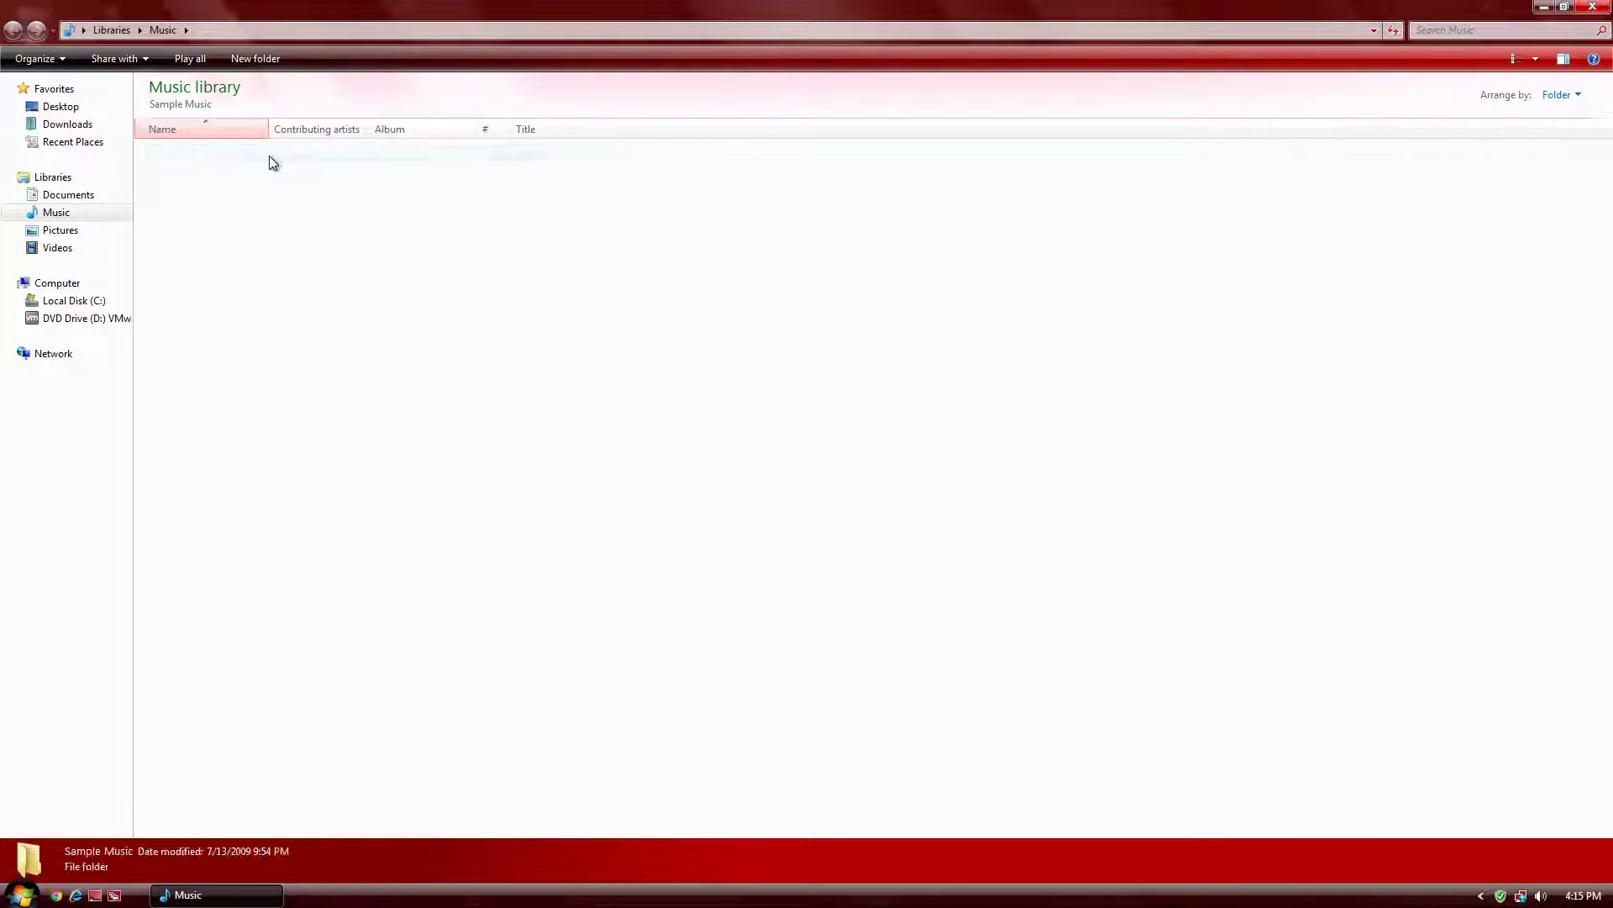
double_click(257, 155)
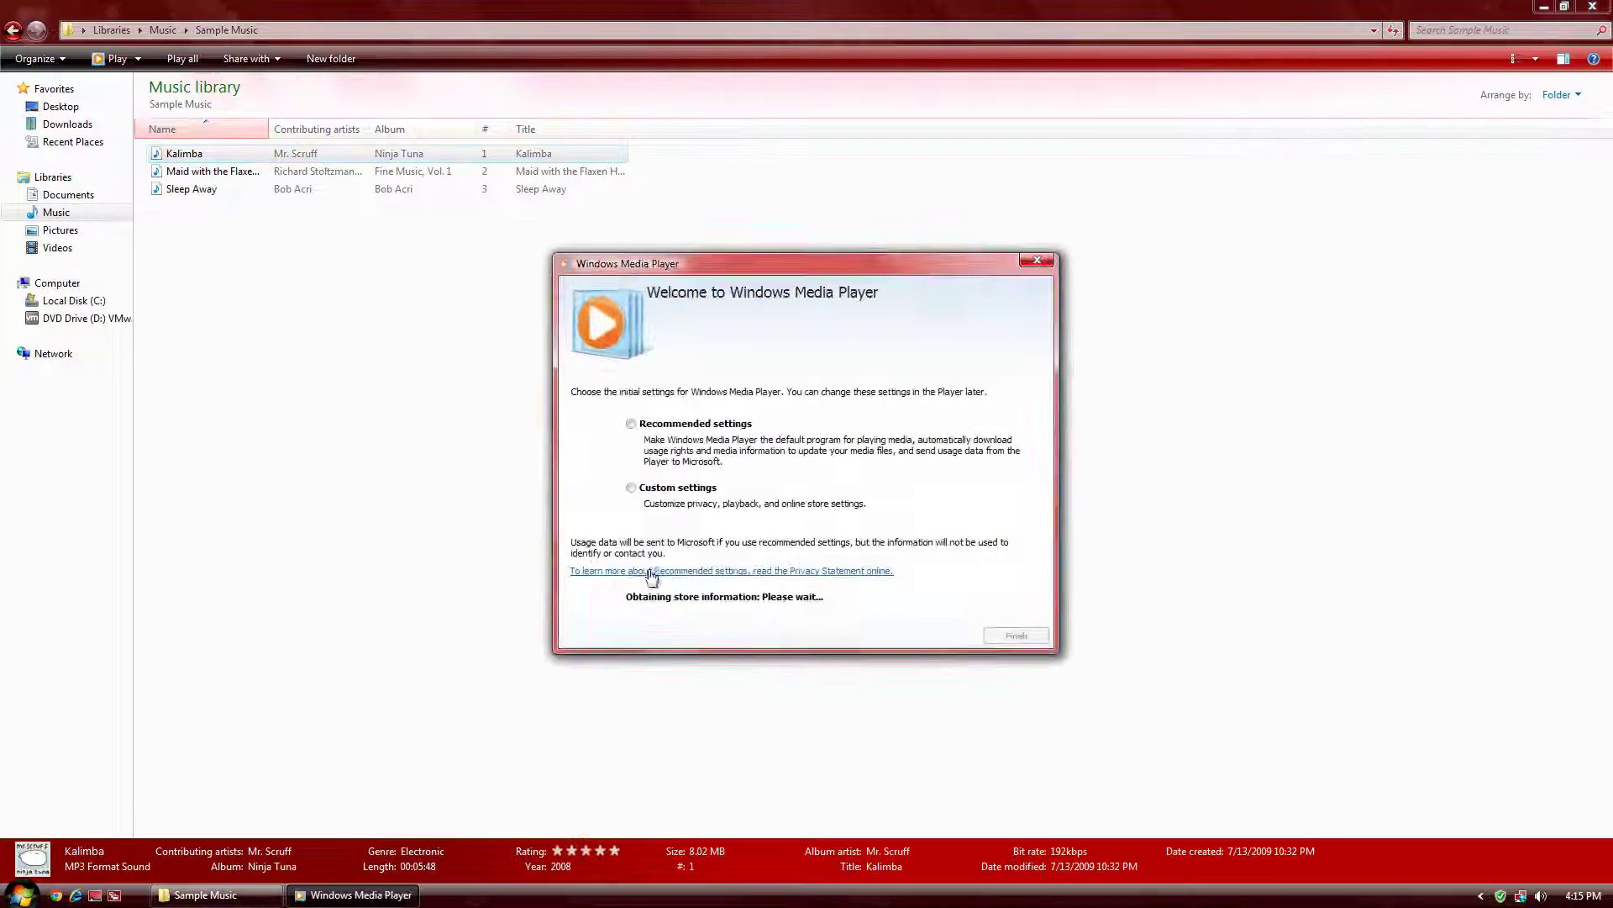
left_click(1016, 636)
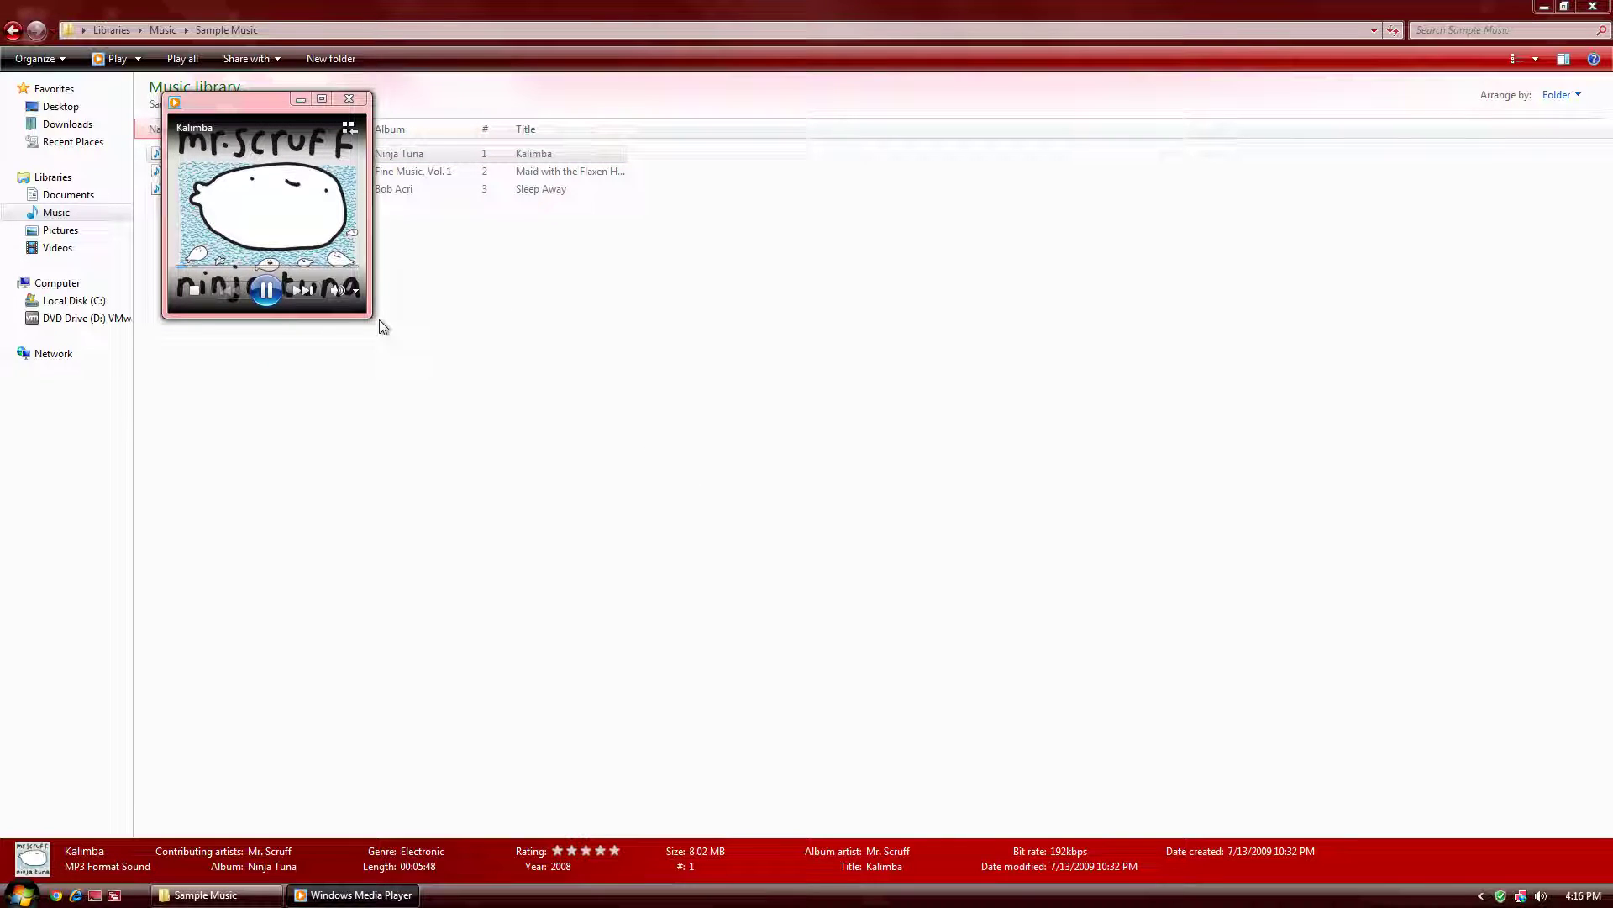
Minimize the Sample Music window, run winver to view the Windows Saturn version details, and move the About Windows dialog beside the media player
left_click(1545, 7)
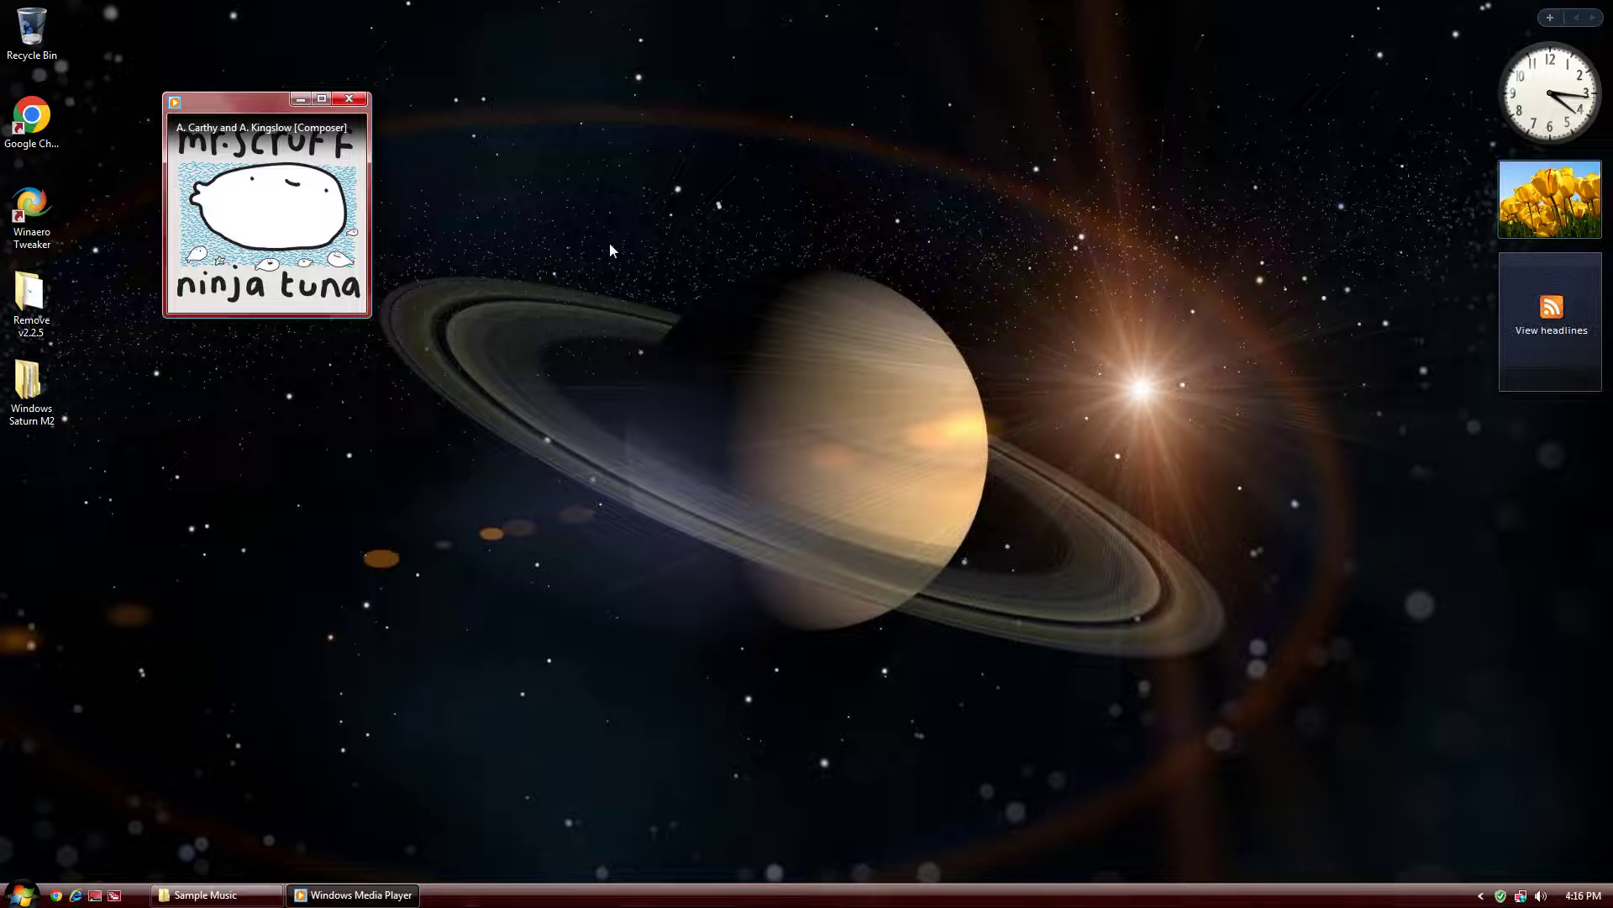
key("super+r")
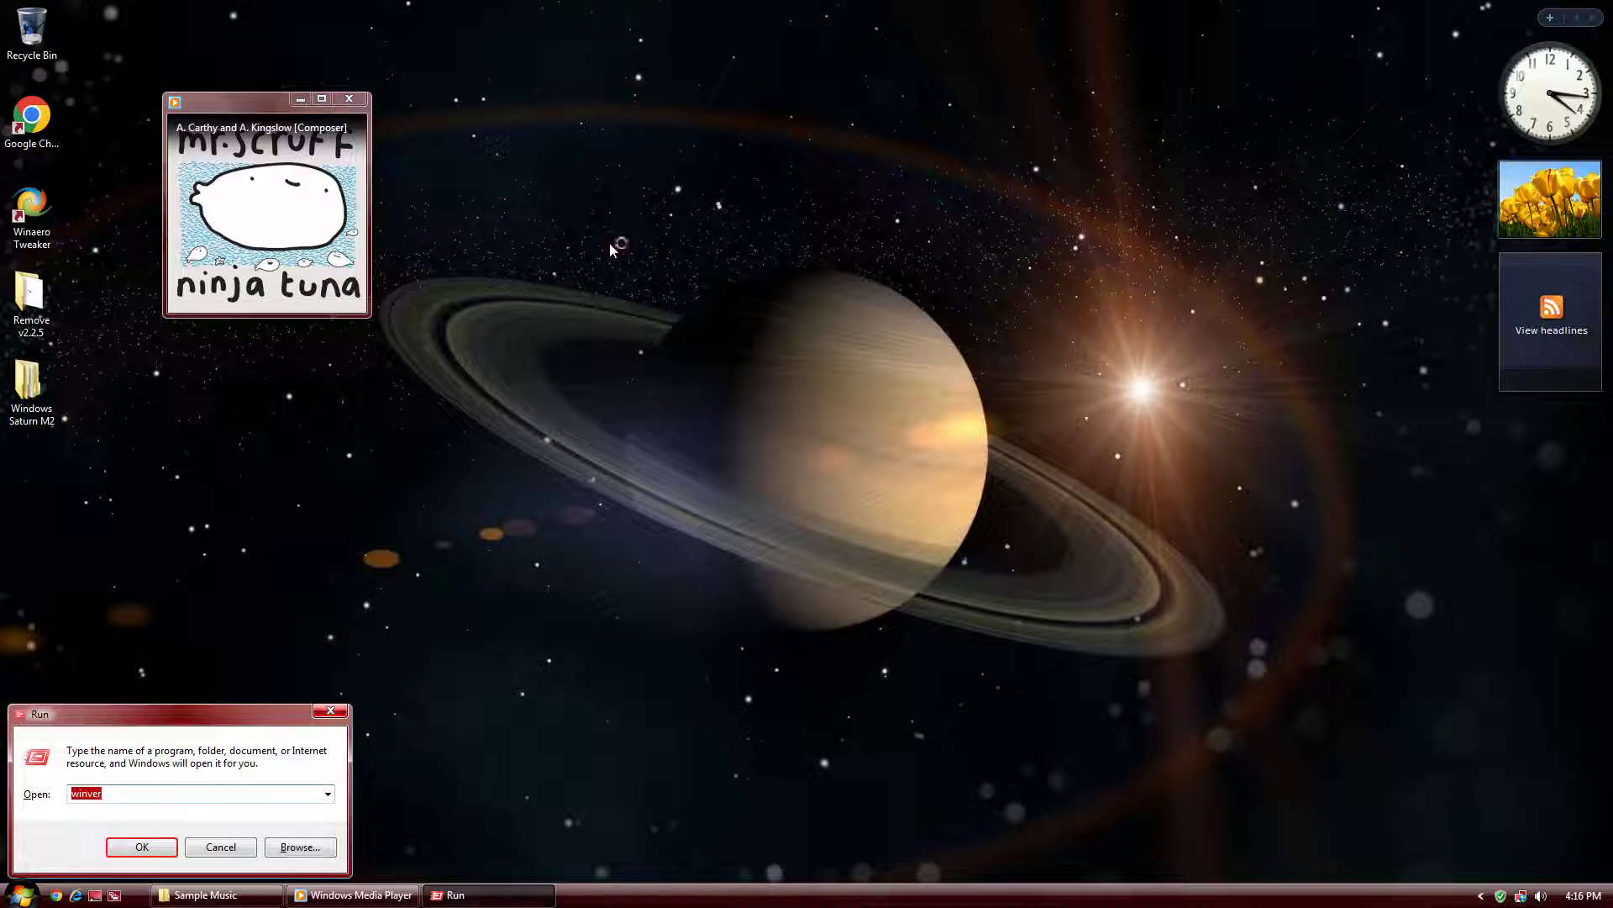
key("Return")
left_click_drag(252, 77, 645, 168)
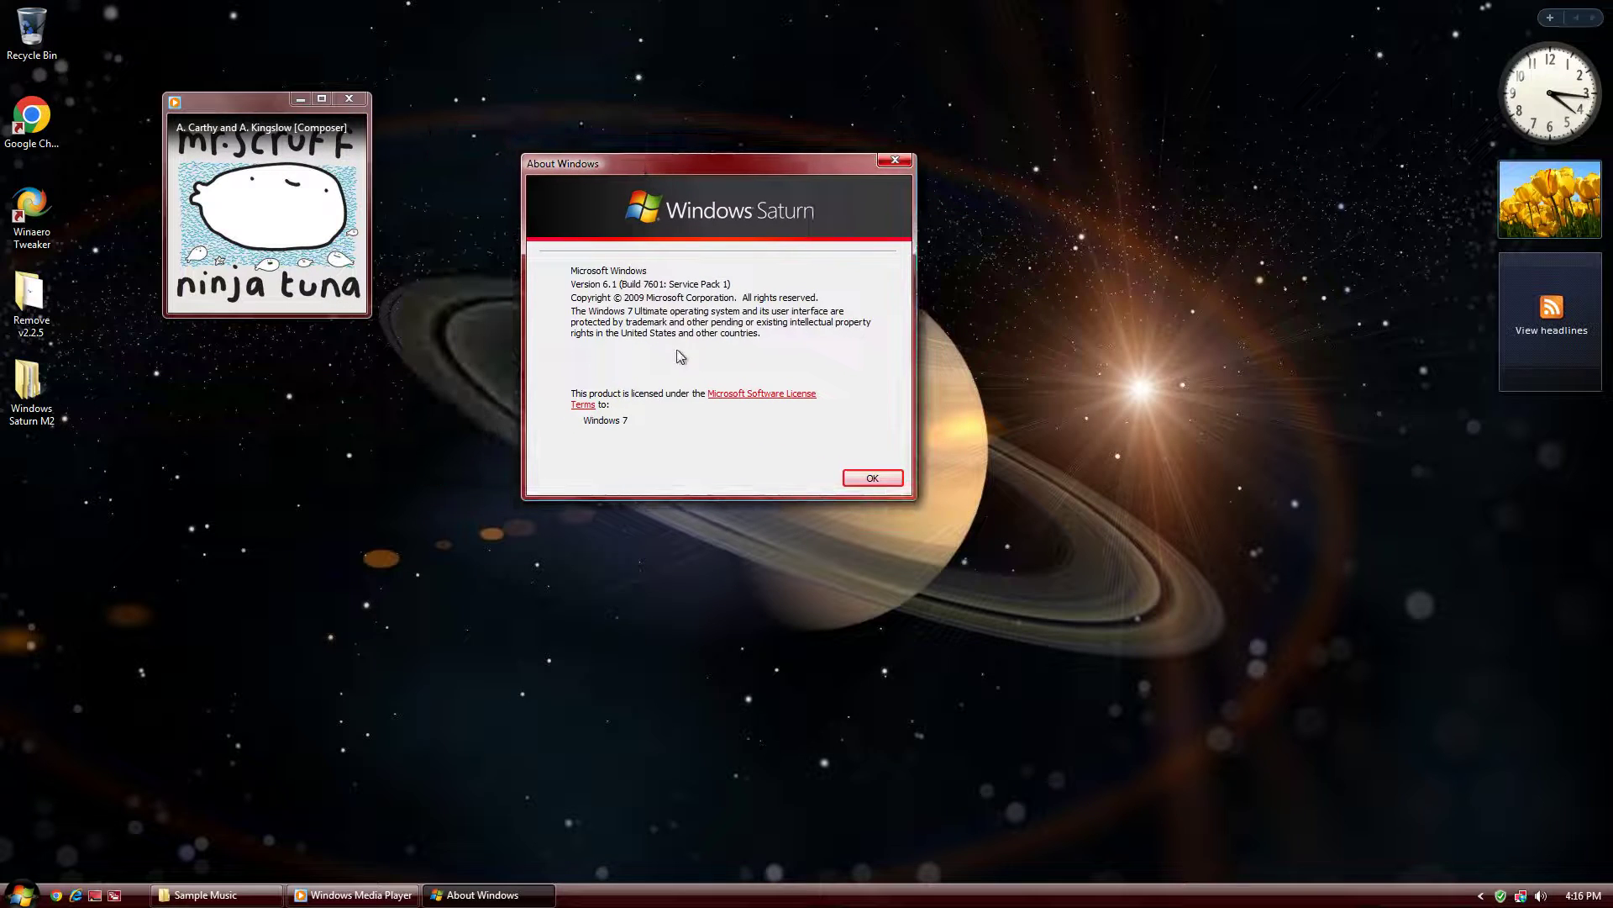
Capture a screenshot of the virtual machine's screen, dismiss the hint, and switch the machine to exclusive mode
mouse_move(304, 207)
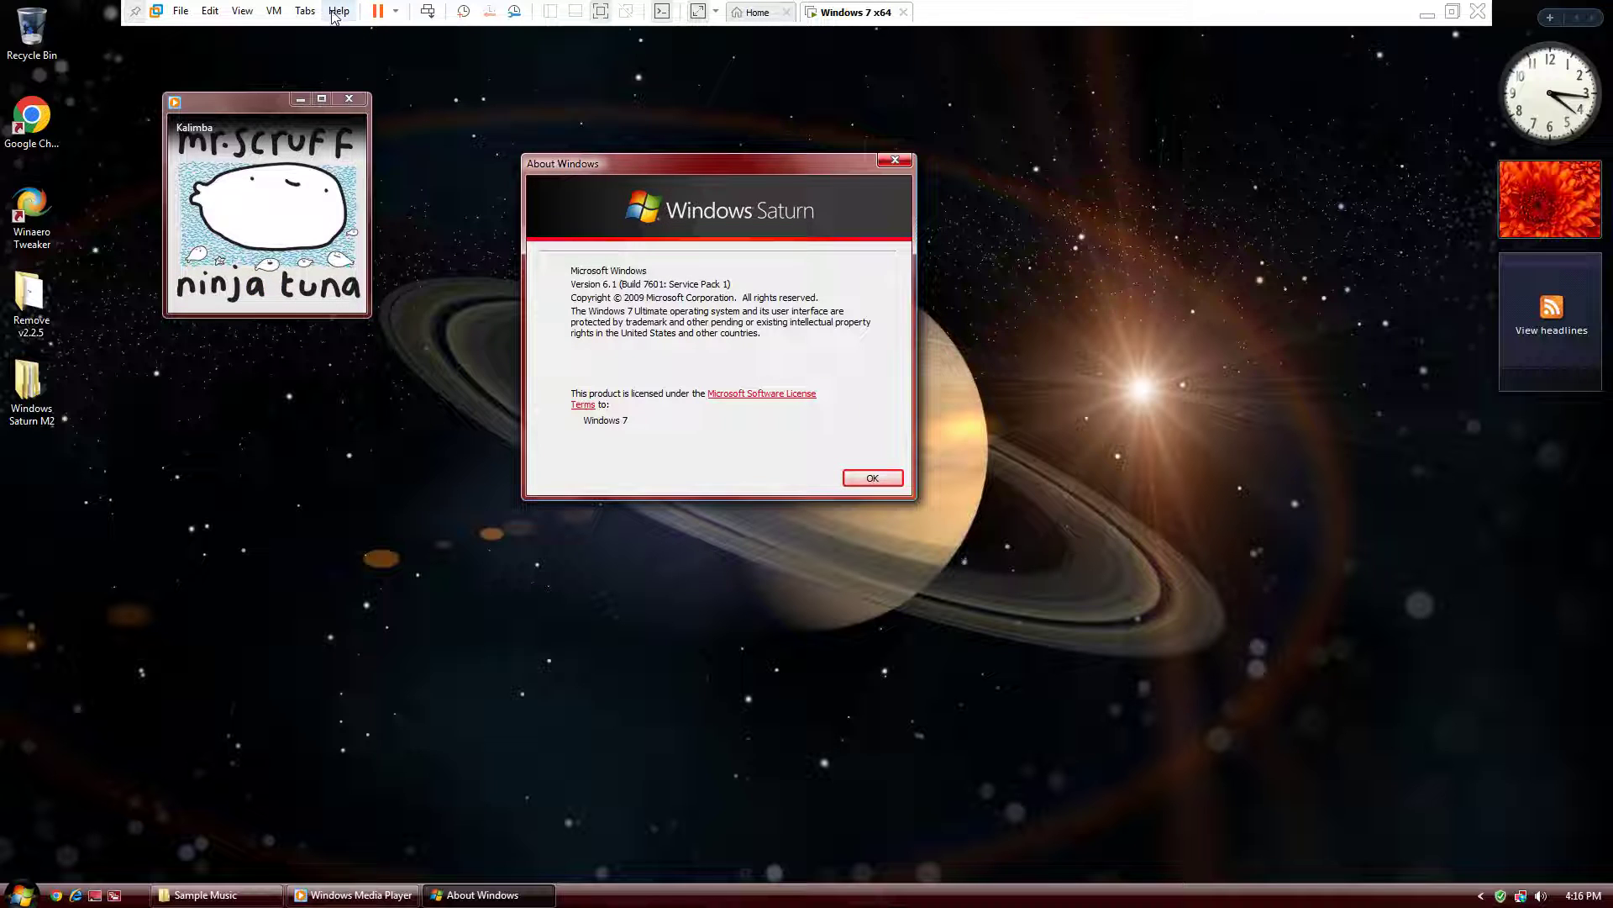
left_click(210, 10)
mouse_move(232, 12)
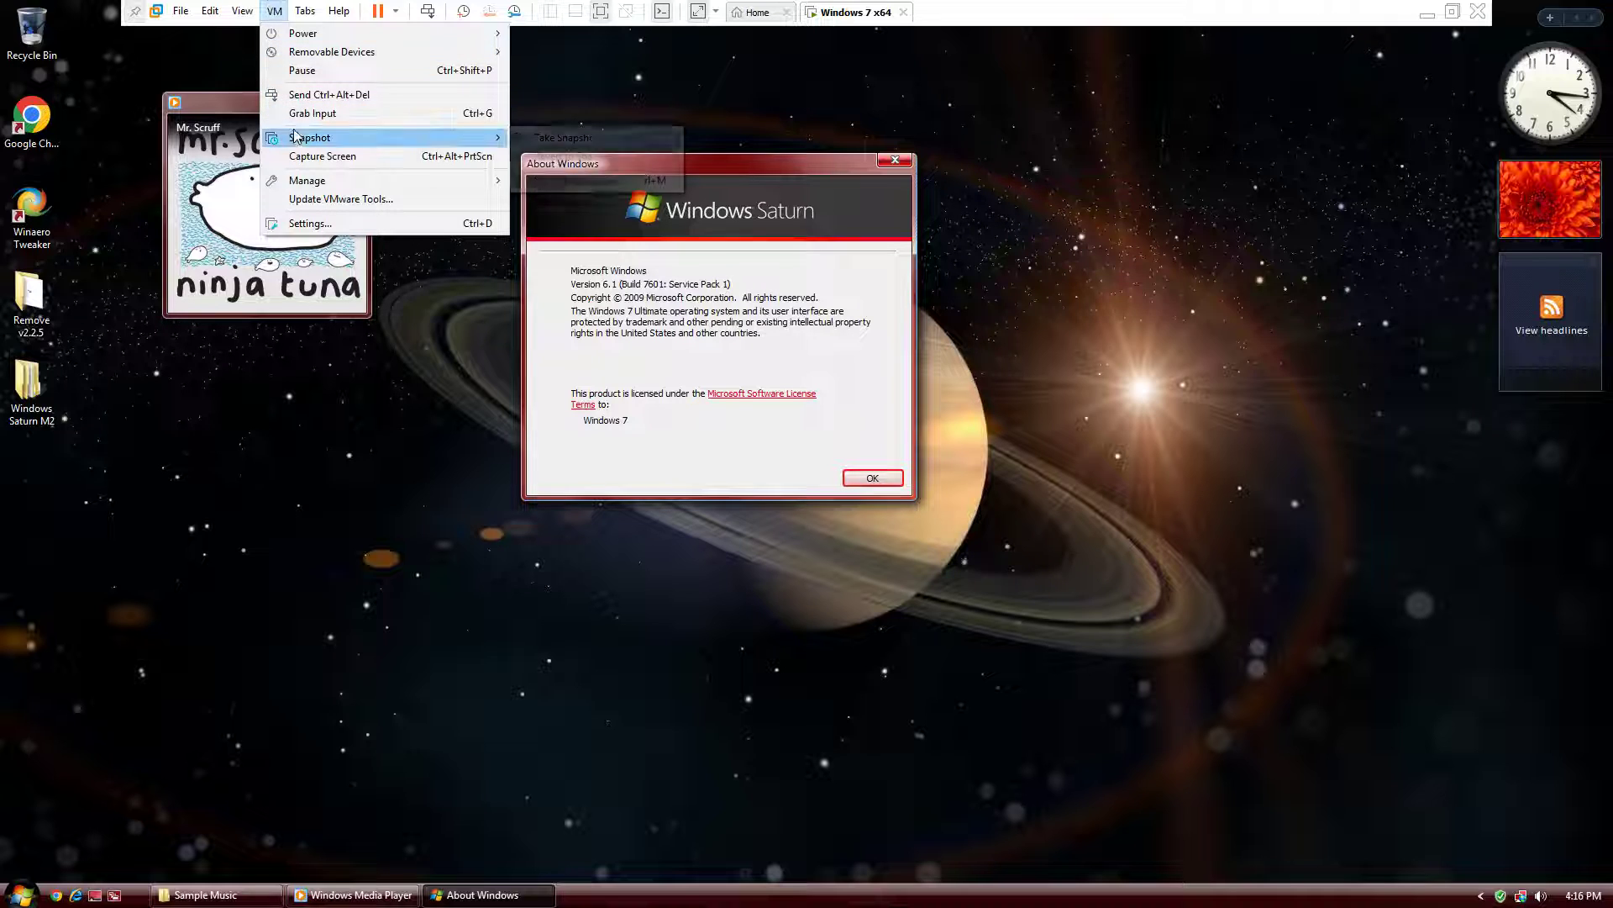
left_click(357, 156)
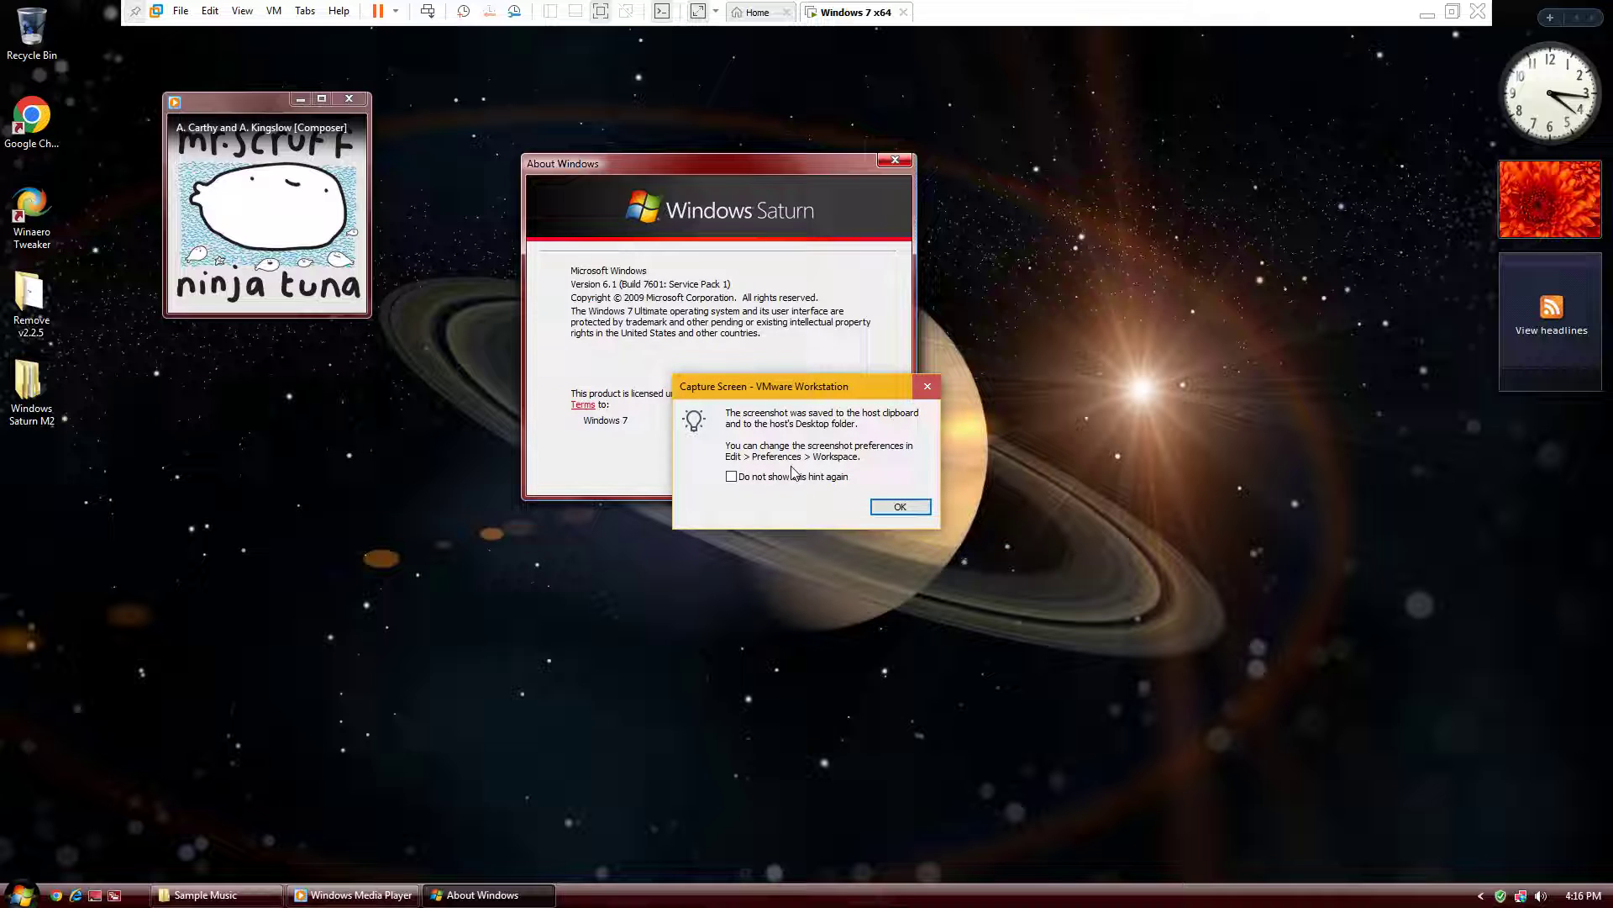
left_click(892, 507)
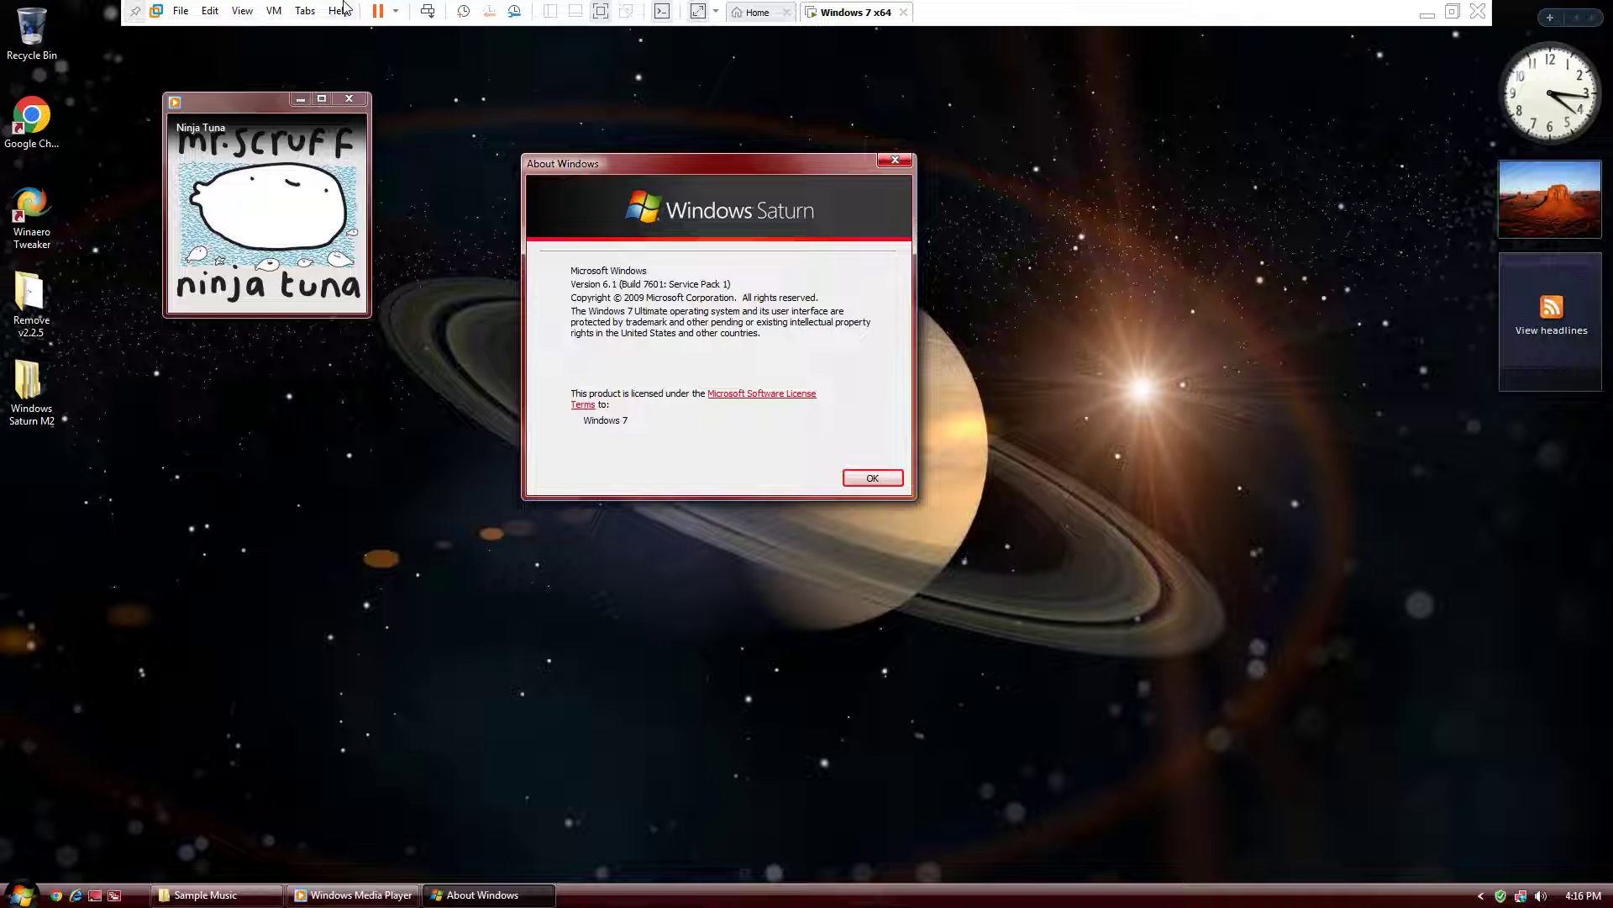
left_click(242, 10)
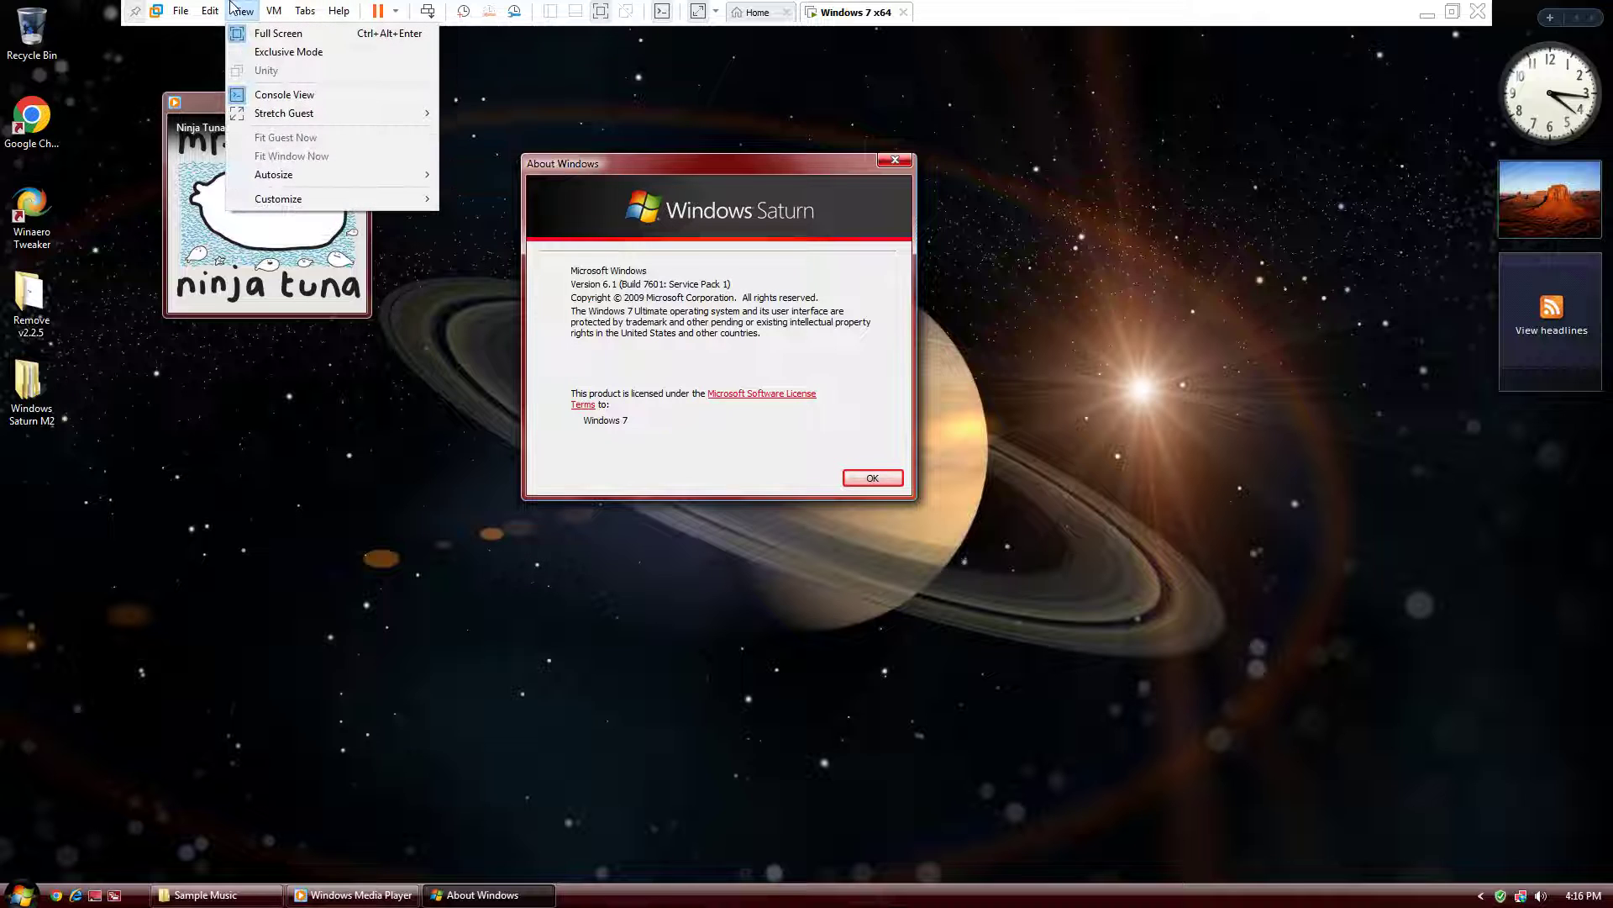
left_click(244, 53)
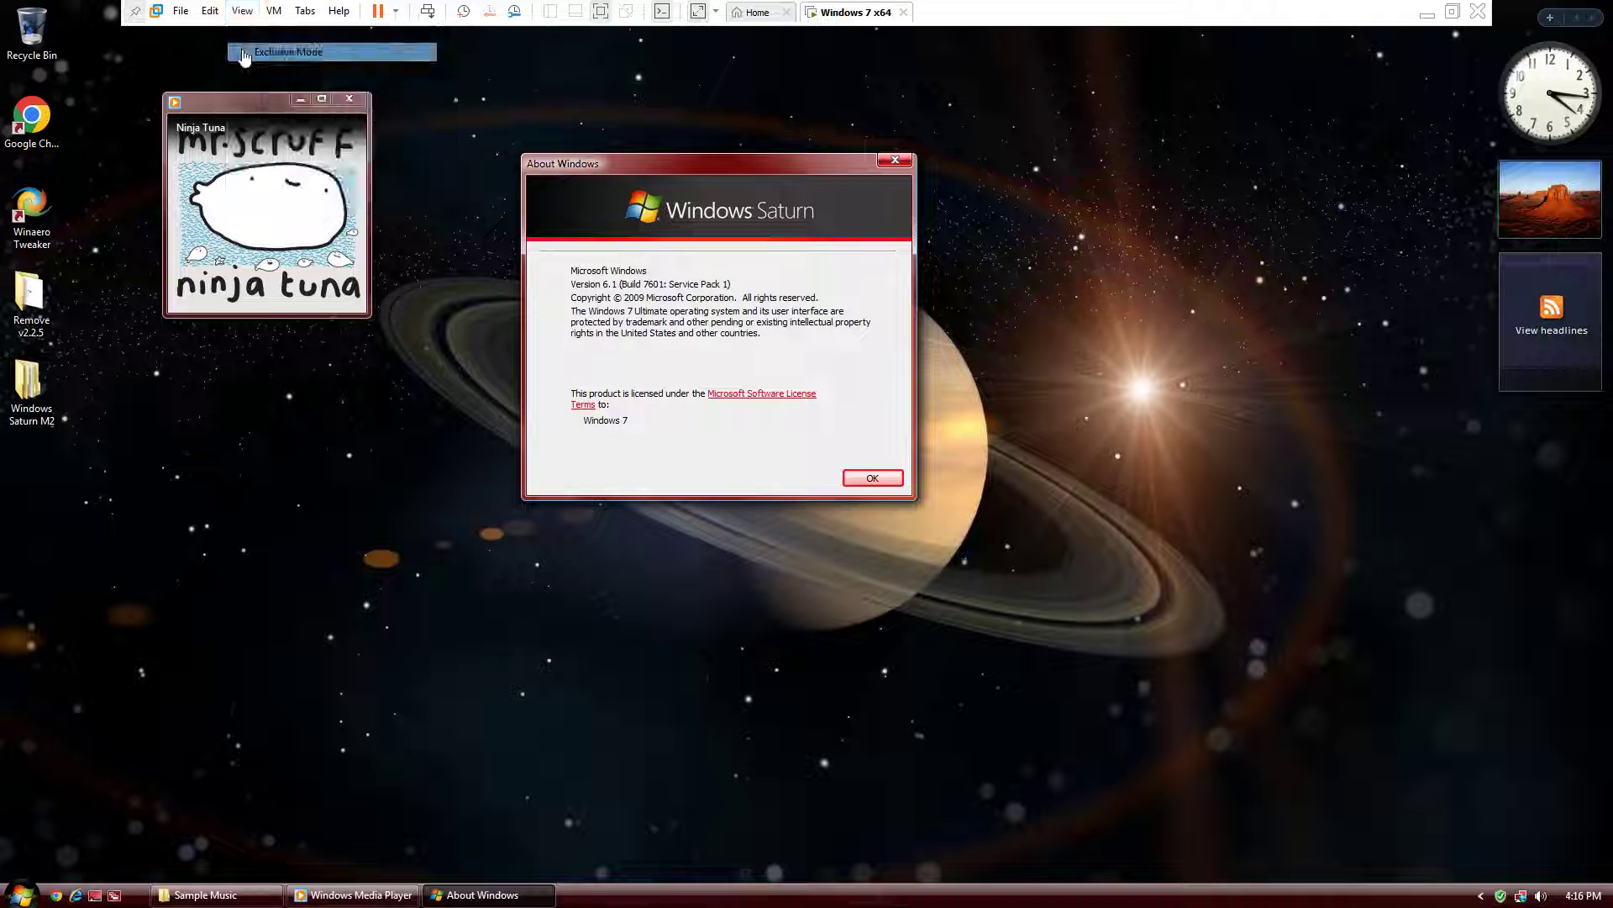
Close Windows Media Player and the About Windows dialog, and shut down the Windows 7 virtual machine
left_click(348, 101)
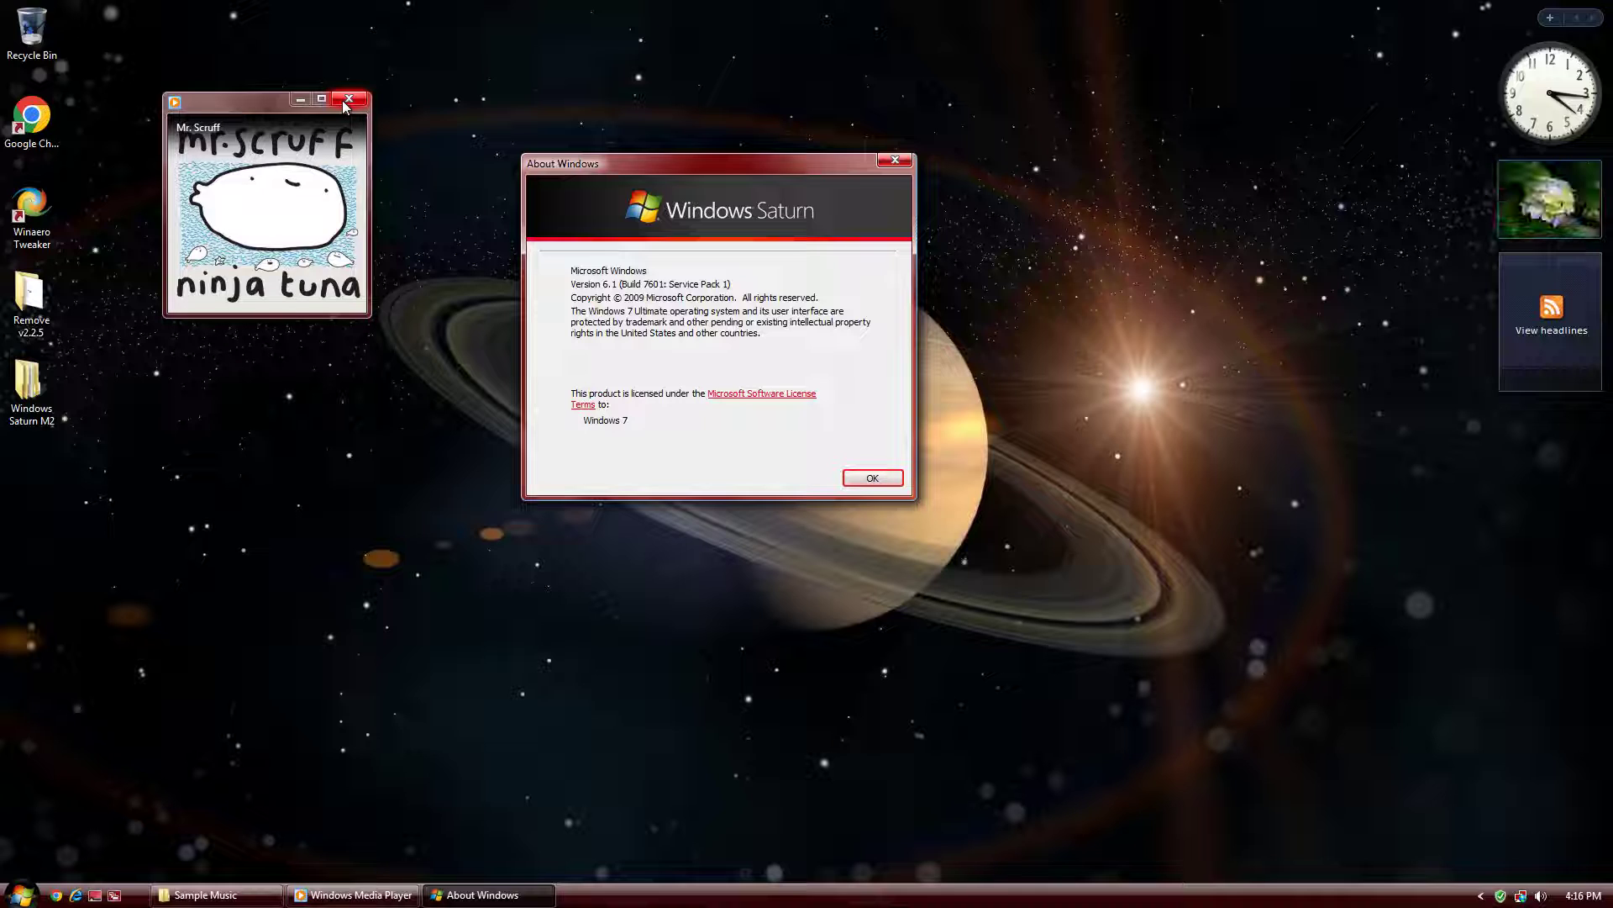
mouse_move(356, 206)
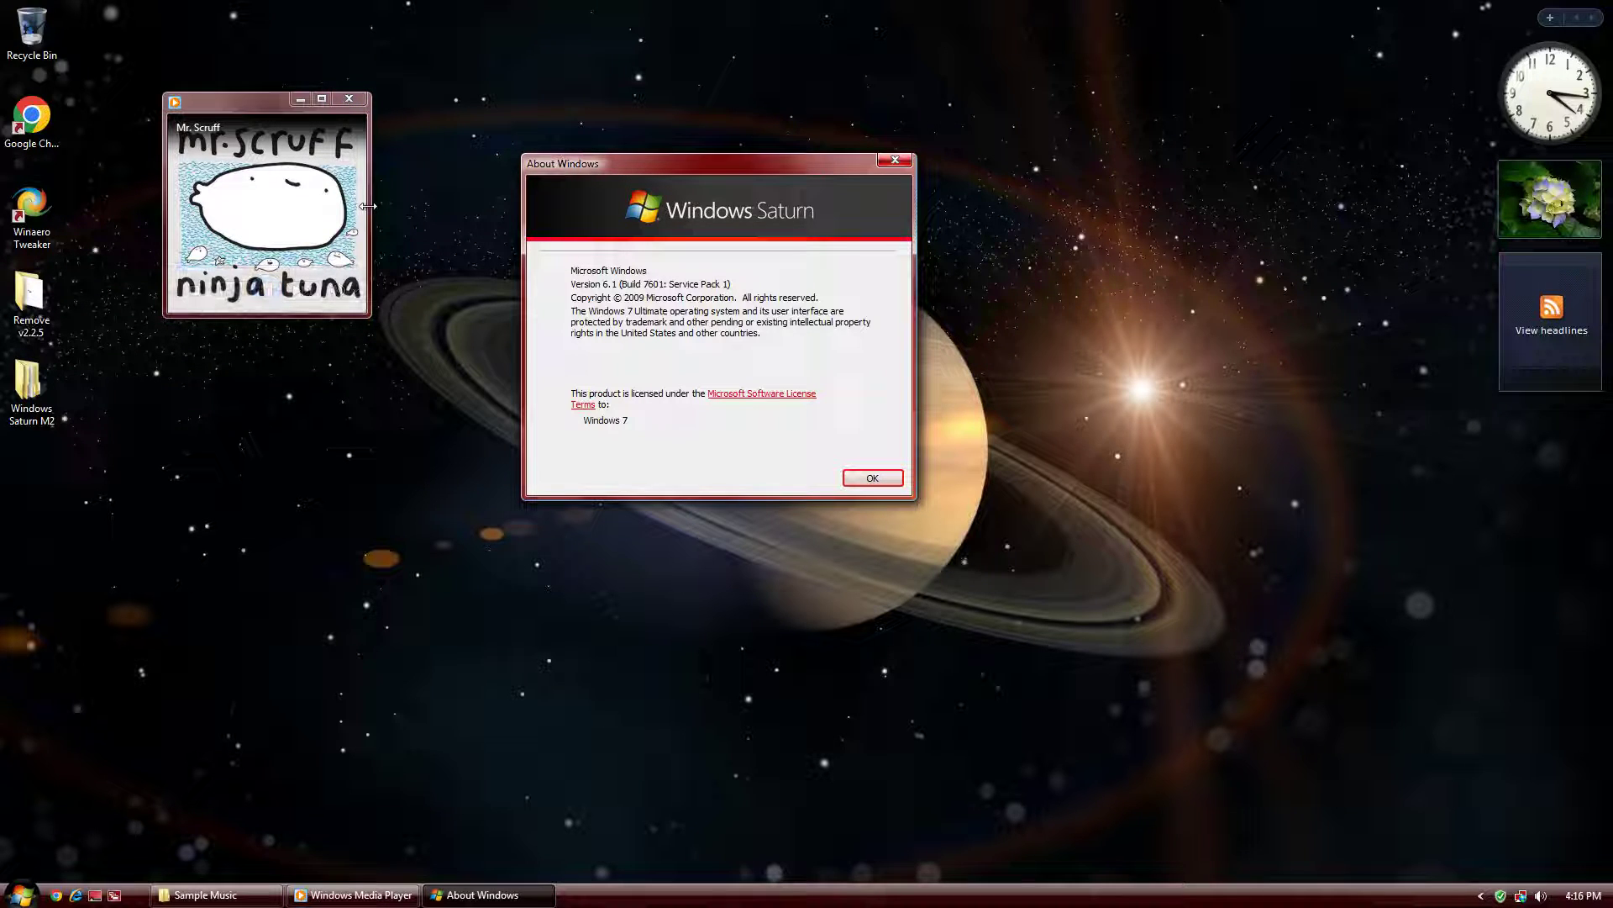
left_click(349, 98)
left_click(871, 477)
key("super")
left_click(609, 518)
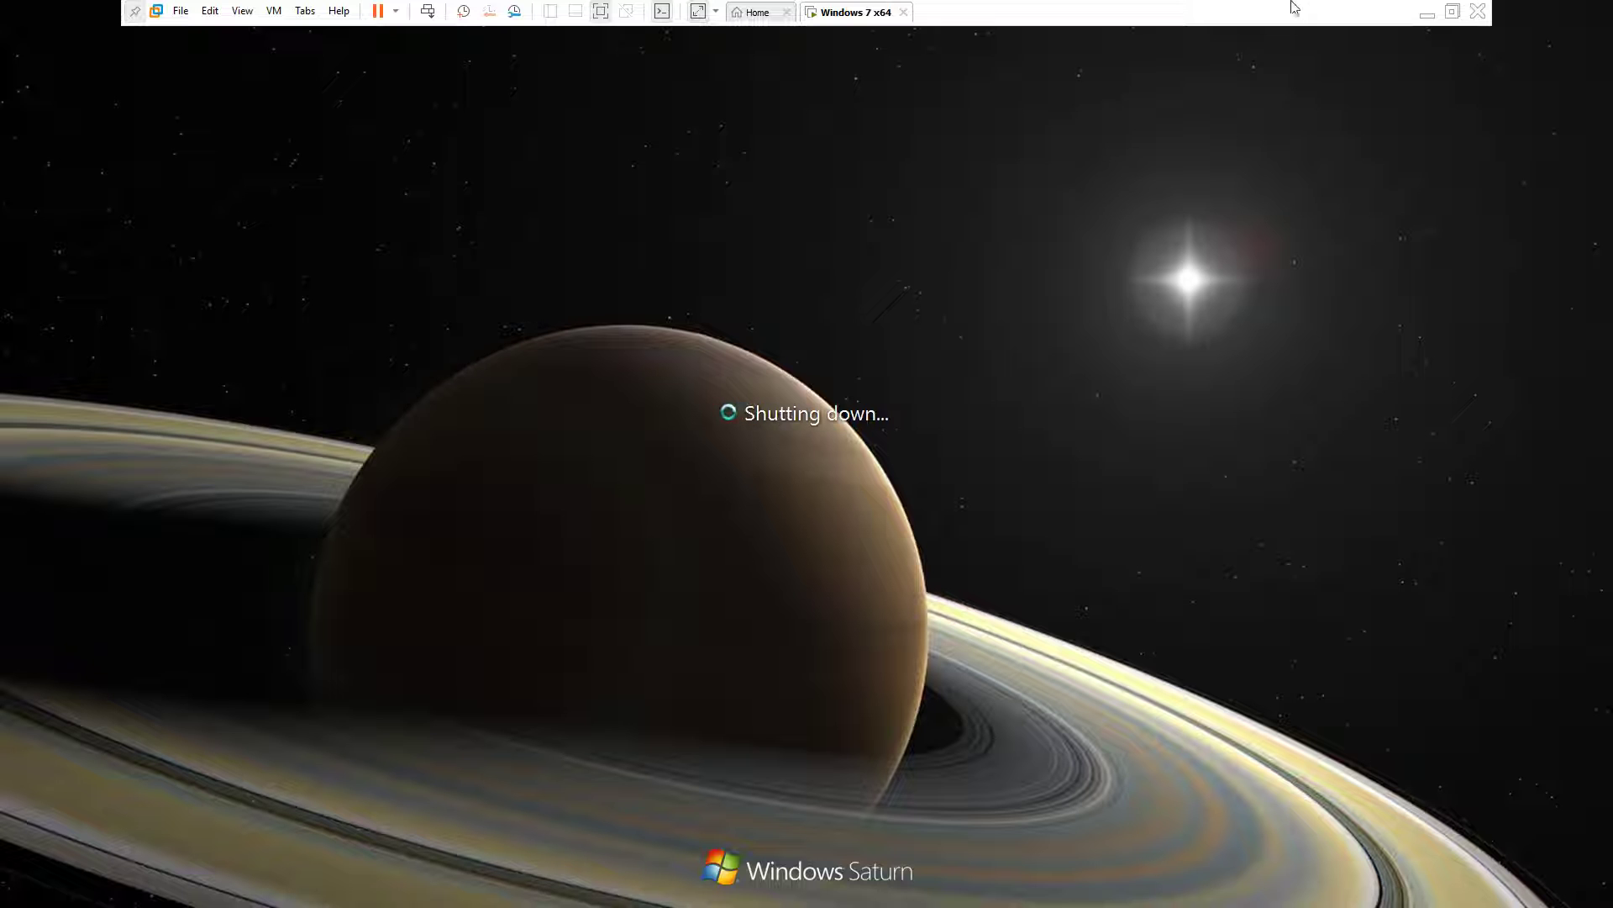
Minimize the VMware Workstation window and bring up the Bandicam recorder on the host desktop
left_click(1428, 14)
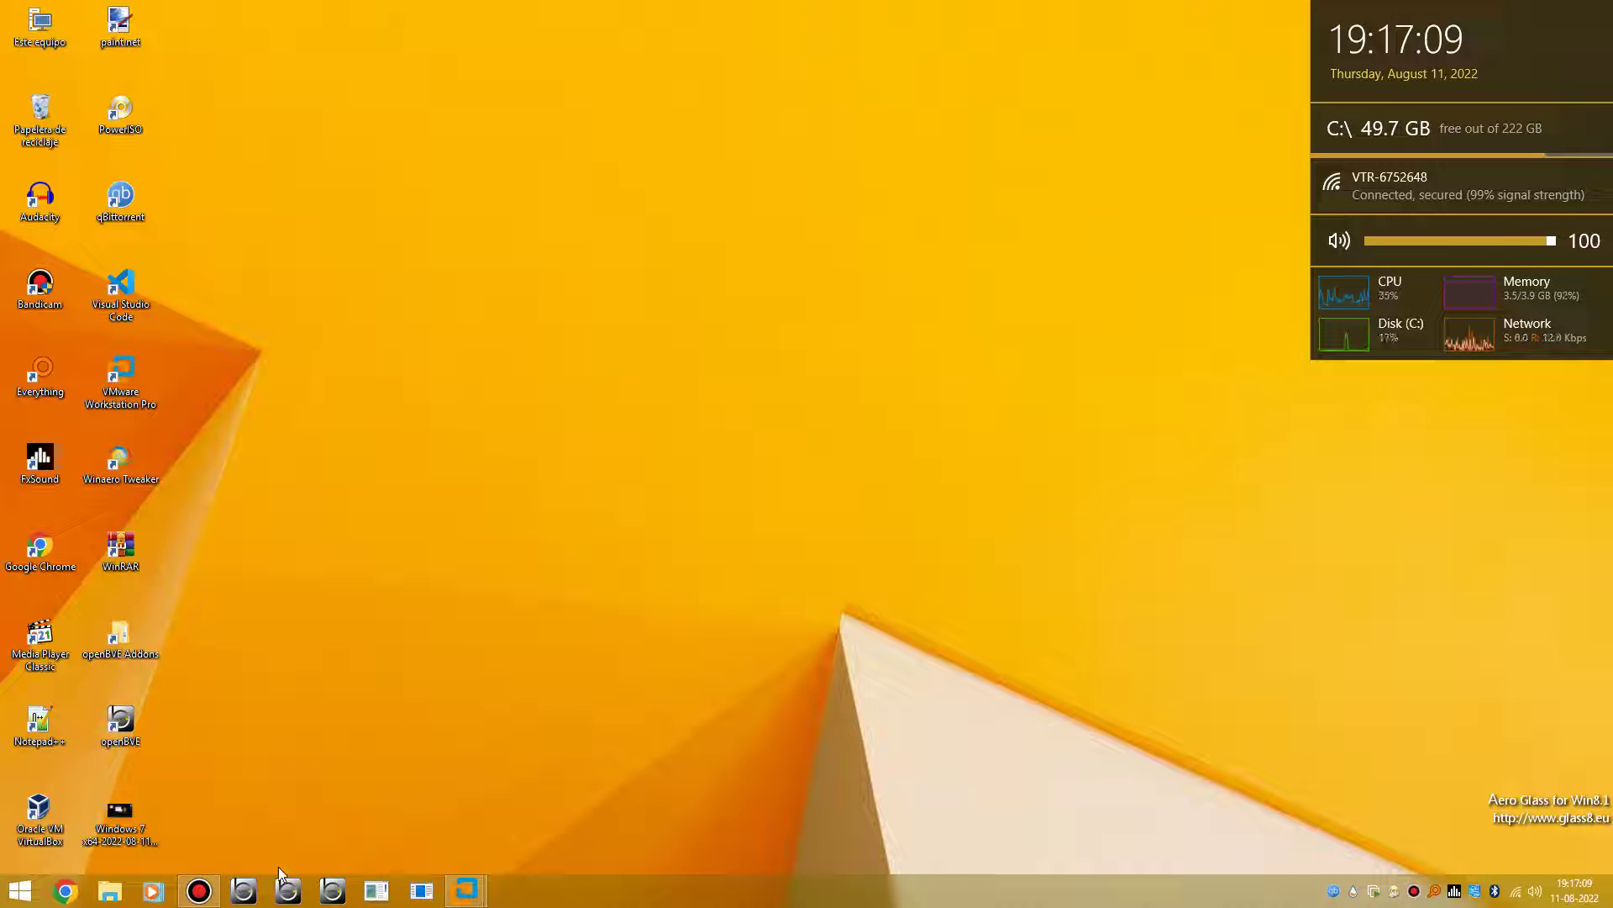
left_click(202, 893)
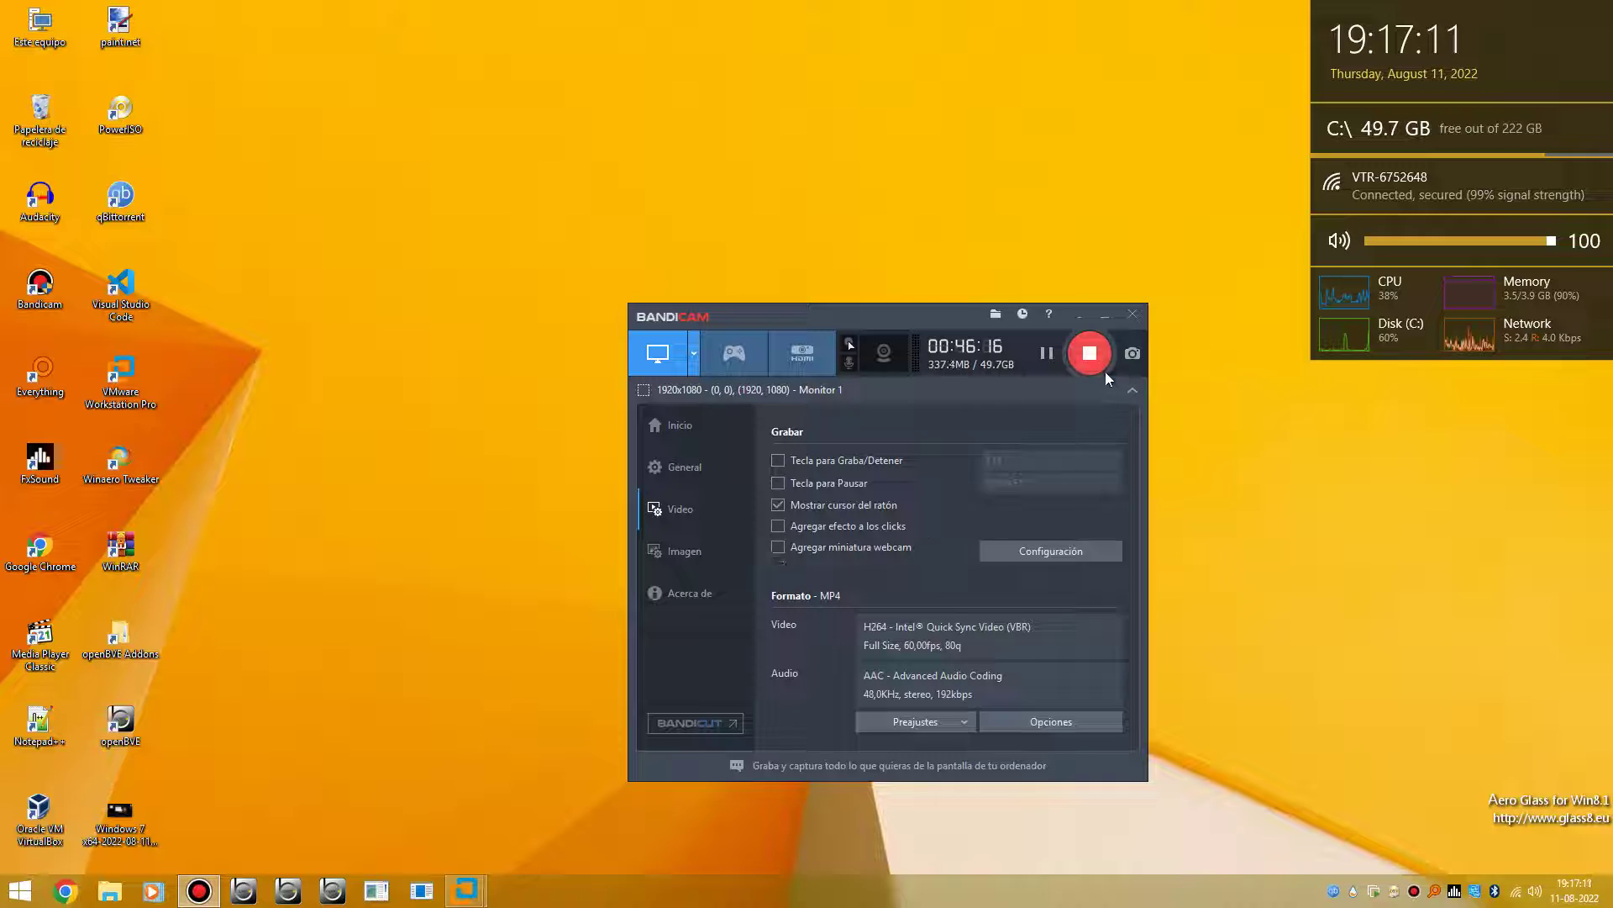